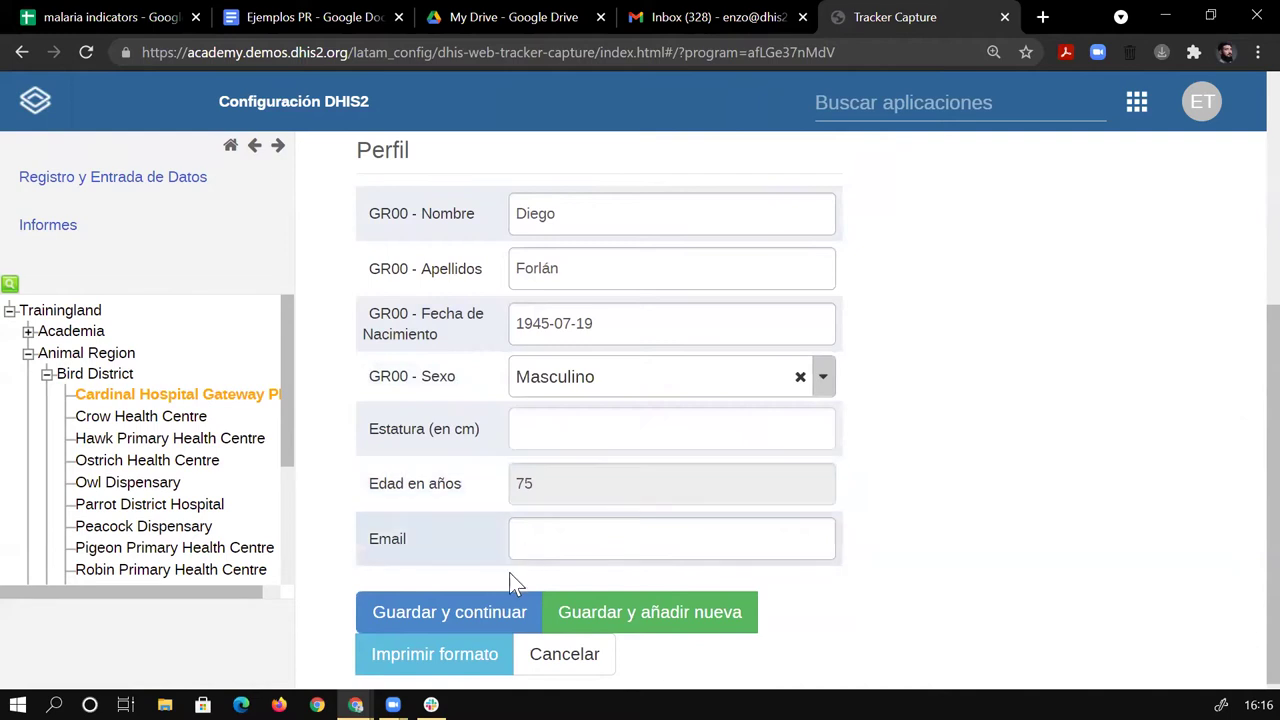
Save the male patient's registration with 'Guardar y continuar' to reach his ENR - Programa de Malaria dashboard.
{"action": "left_click", "coordinate": [493, 620]}
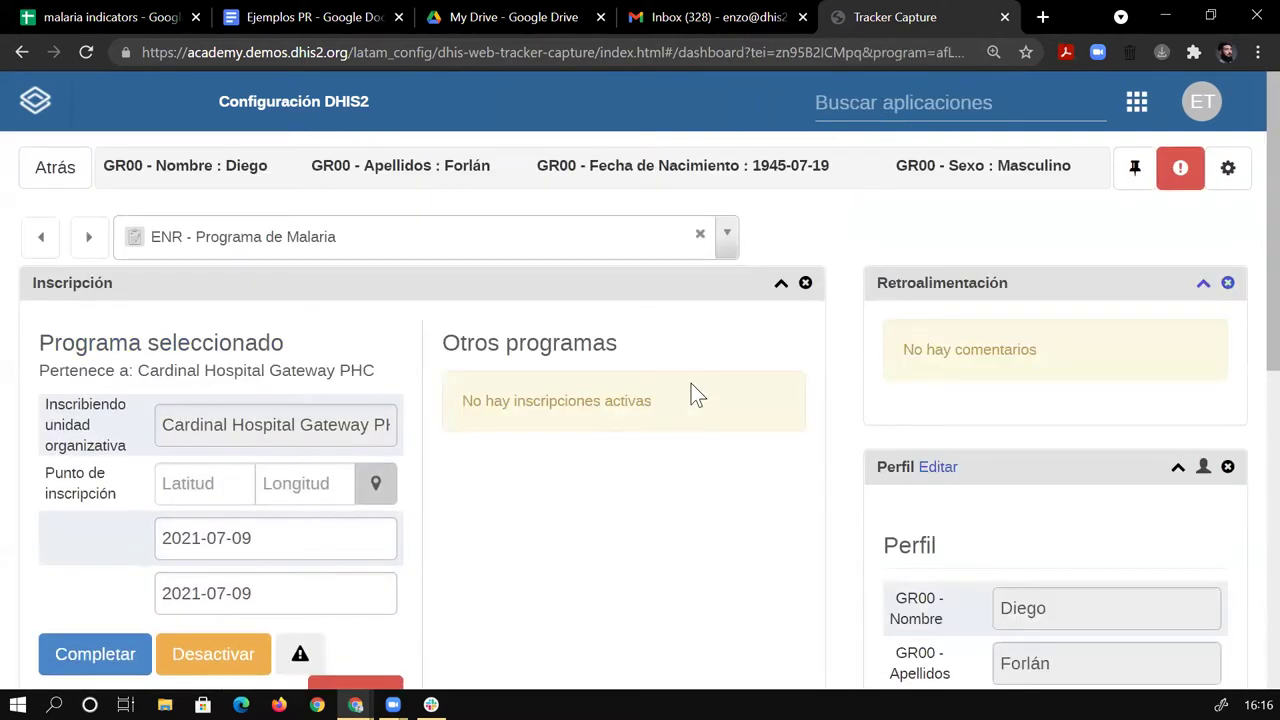
Date the Test & Tratamiento event 2021-07-01 so its Prueba de malaria fields appear.
{"action": "scroll", "coordinate": [691, 383], "scroll_direction": "down", "scroll_amount": 5}
{"action": "scroll", "coordinate": [697, 377], "scroll_direction": "down", "scroll_amount": 4}
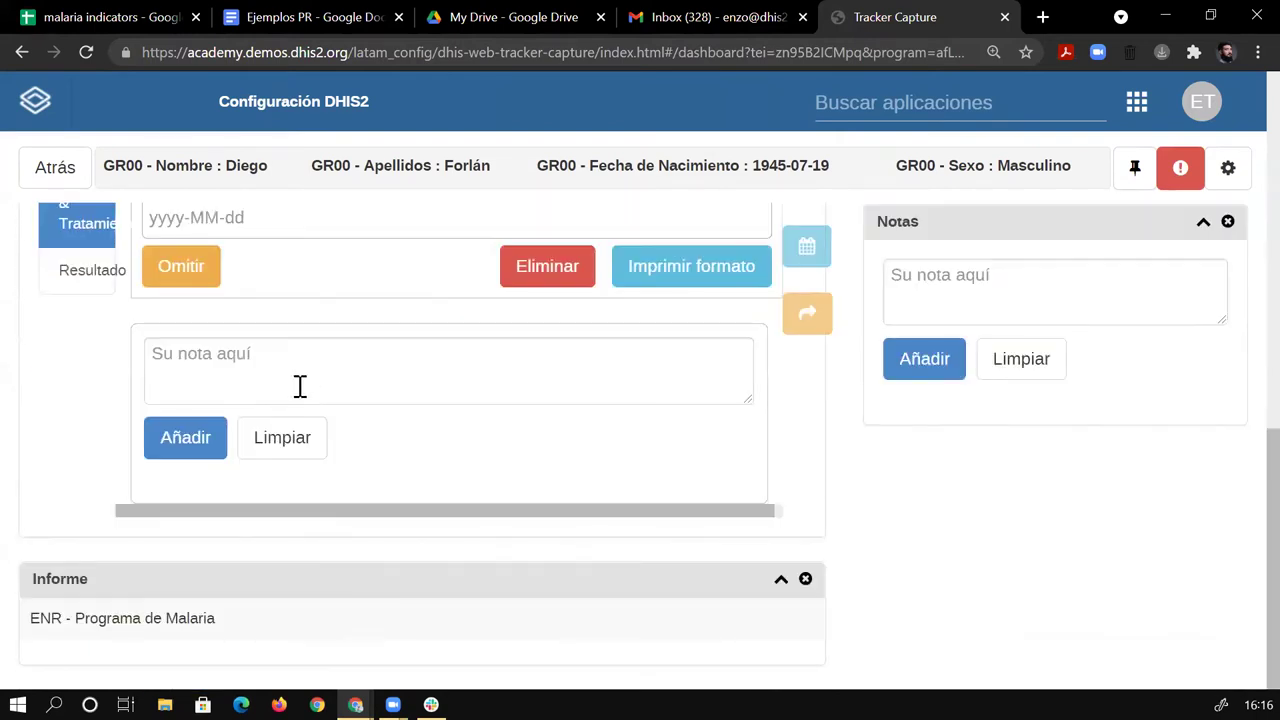
{"action": "left_click", "coordinate": [333, 218]}
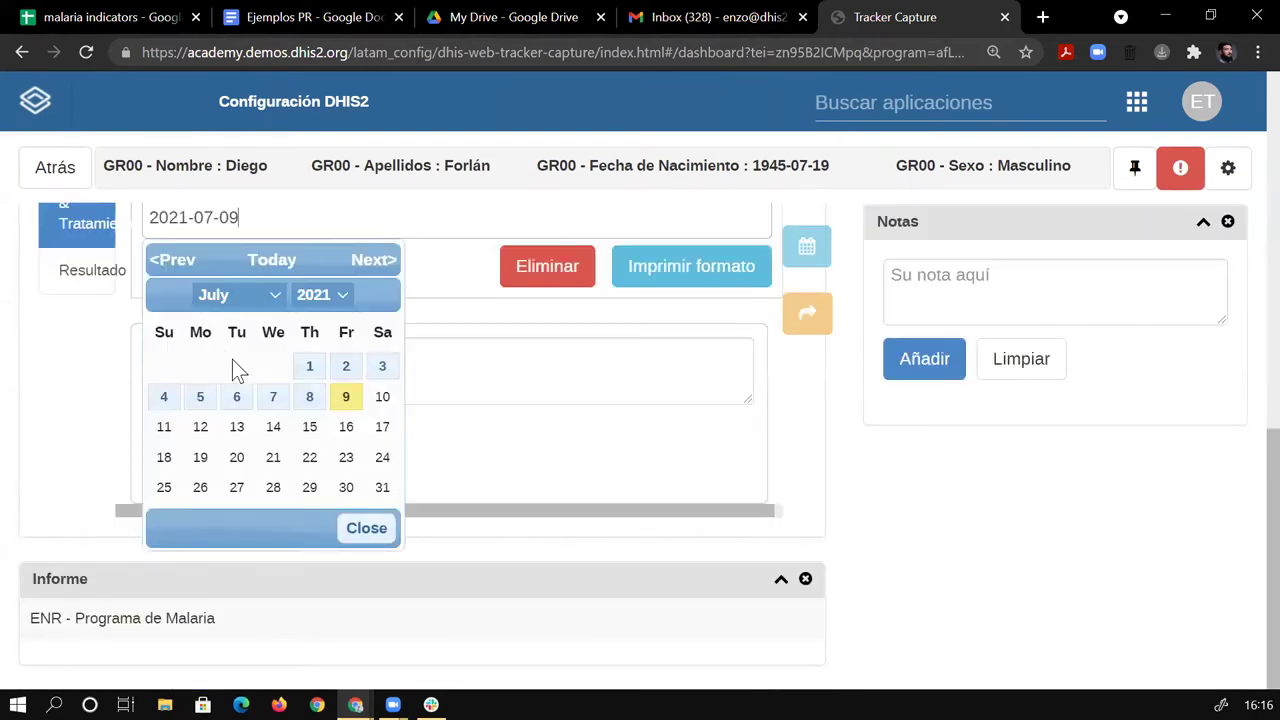
{"action": "left_click", "coordinate": [307, 367]}
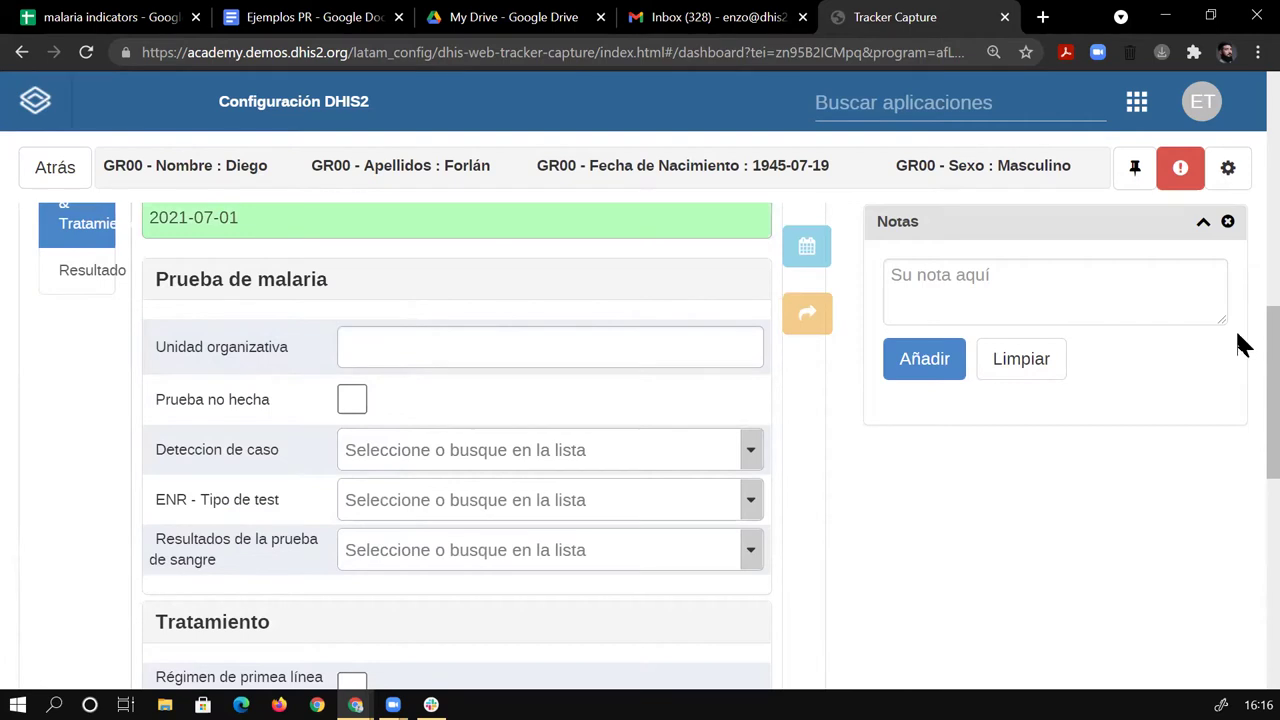
{"action": "scroll", "coordinate": [1240, 340], "scroll_direction": "up", "scroll_amount": 1}
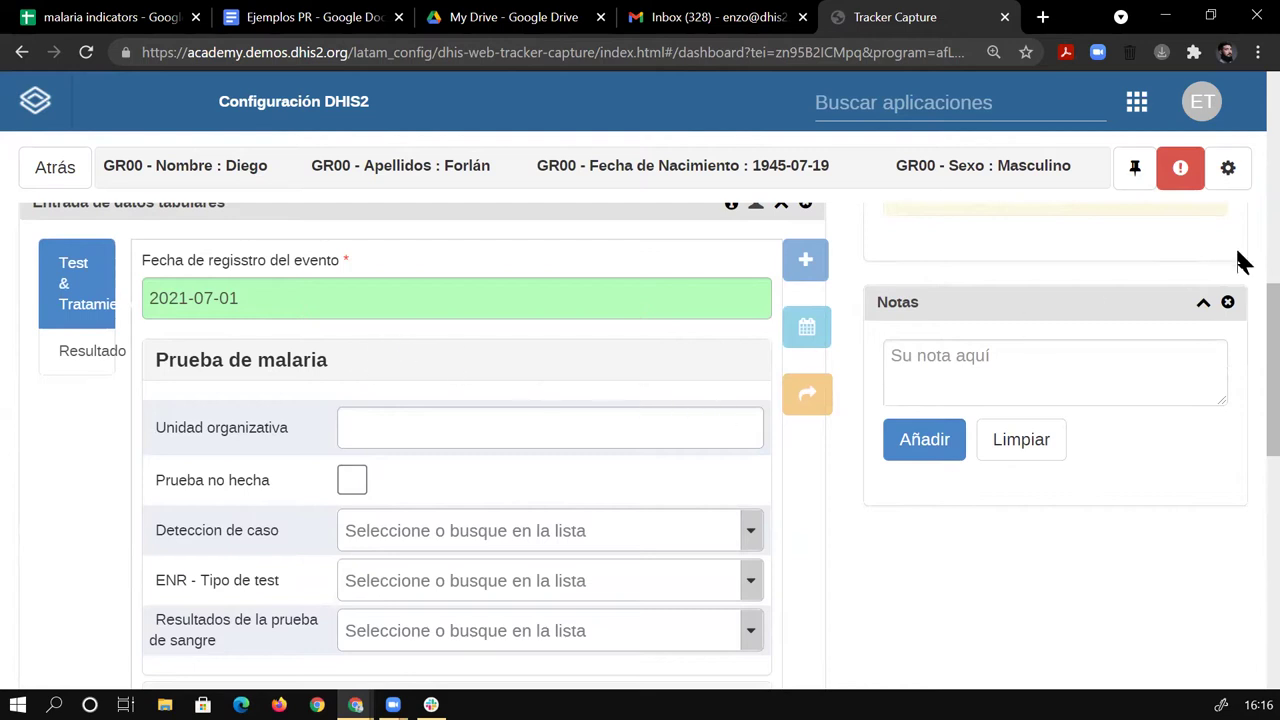
{"action": "scroll", "coordinate": [1240, 330], "scroll_direction": "down", "scroll_amount": 1}
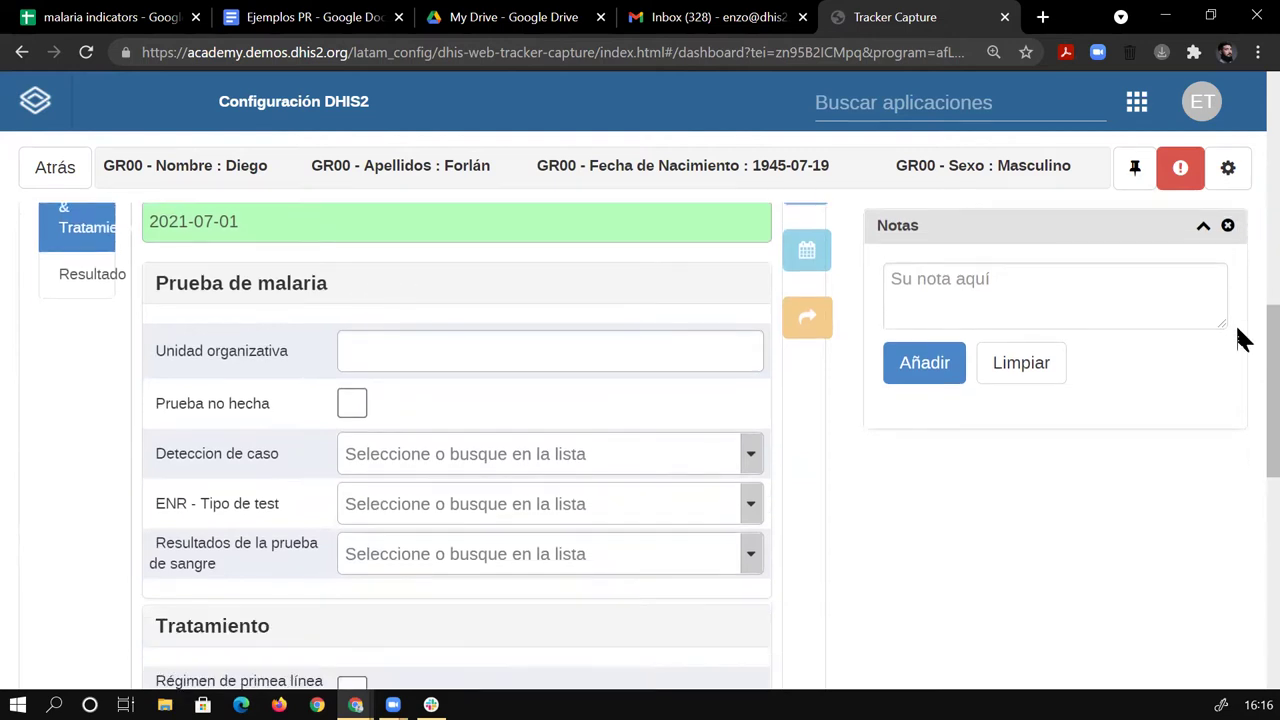
Leave the test-not-done mark cleared and record Pasivo as Deteccion de caso.
{"action": "left_click", "coordinate": [355, 403]}
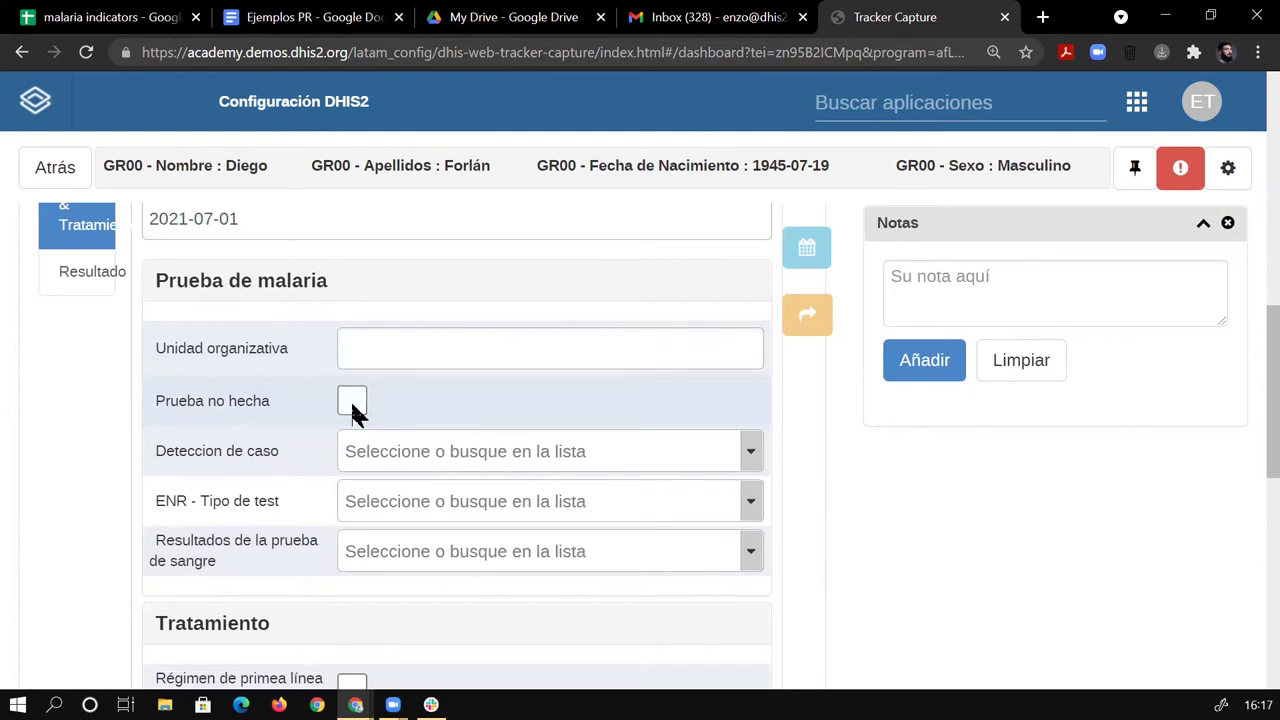
{"action": "left_click", "coordinate": [352, 403]}
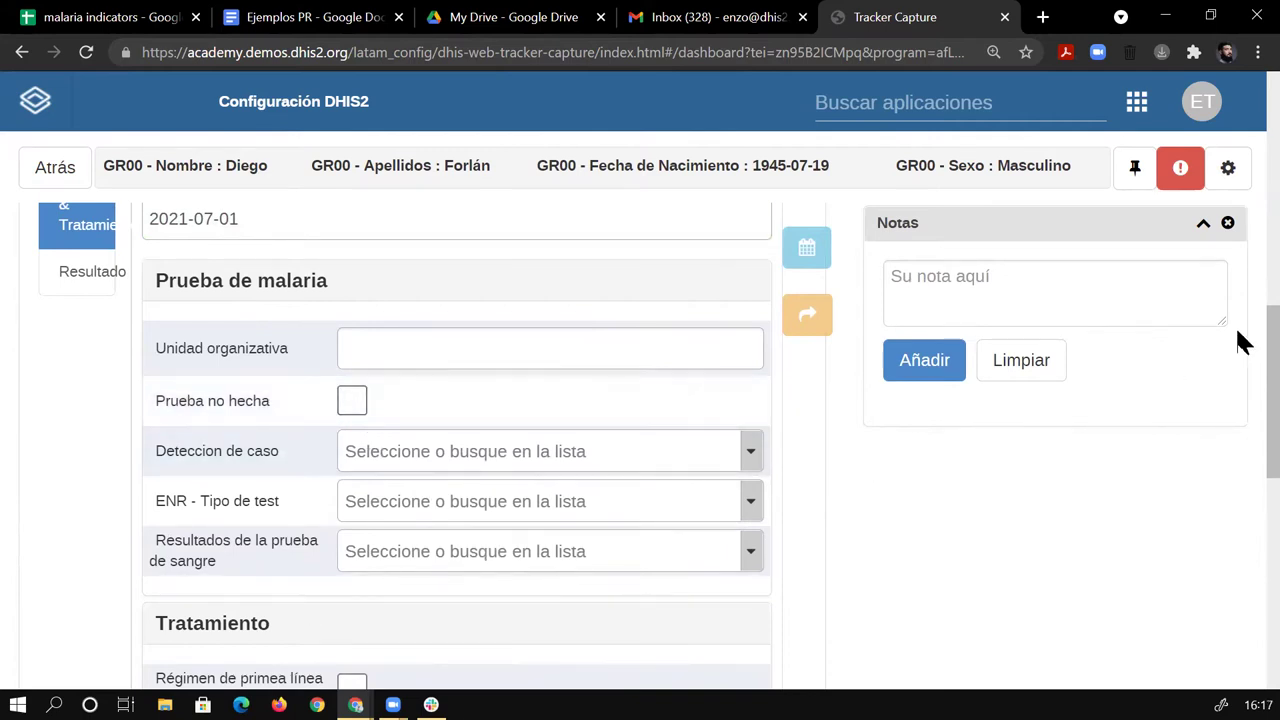
{"action": "scroll", "coordinate": [1243, 342], "scroll_direction": "down", "scroll_amount": 1}
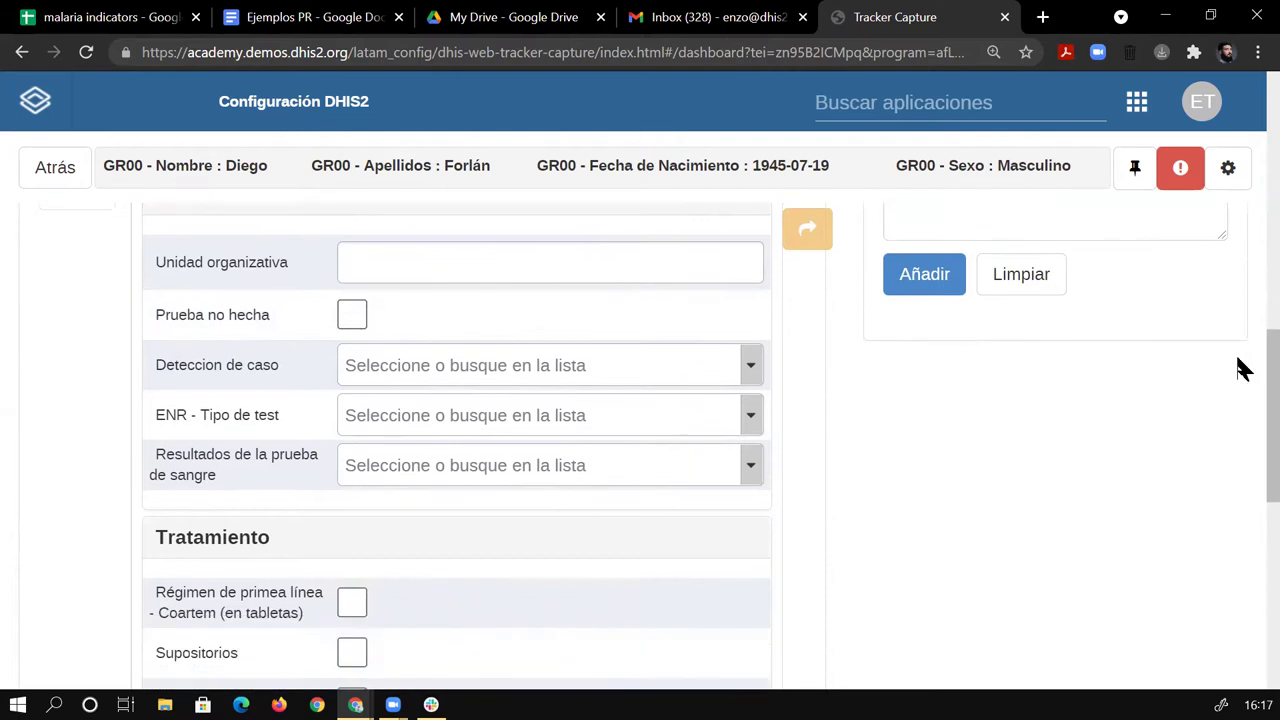
{"action": "left_click", "coordinate": [752, 370]}
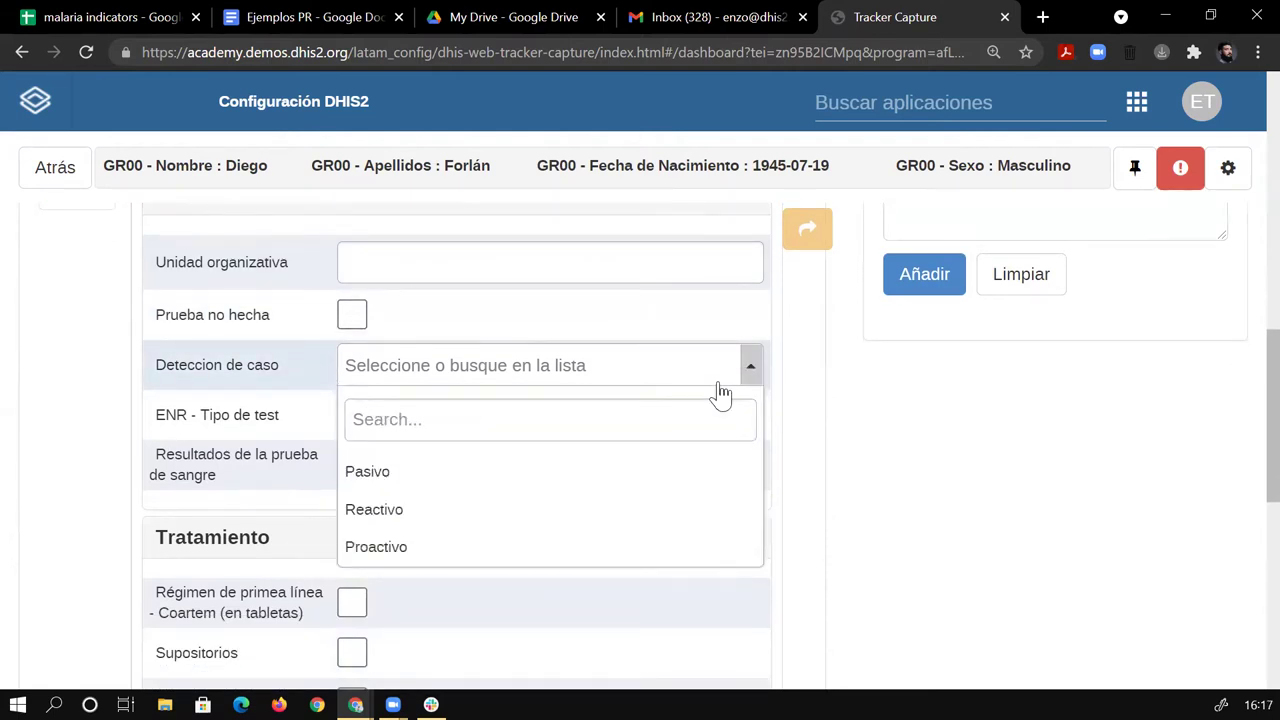
{"action": "left_click", "coordinate": [773, 427]}
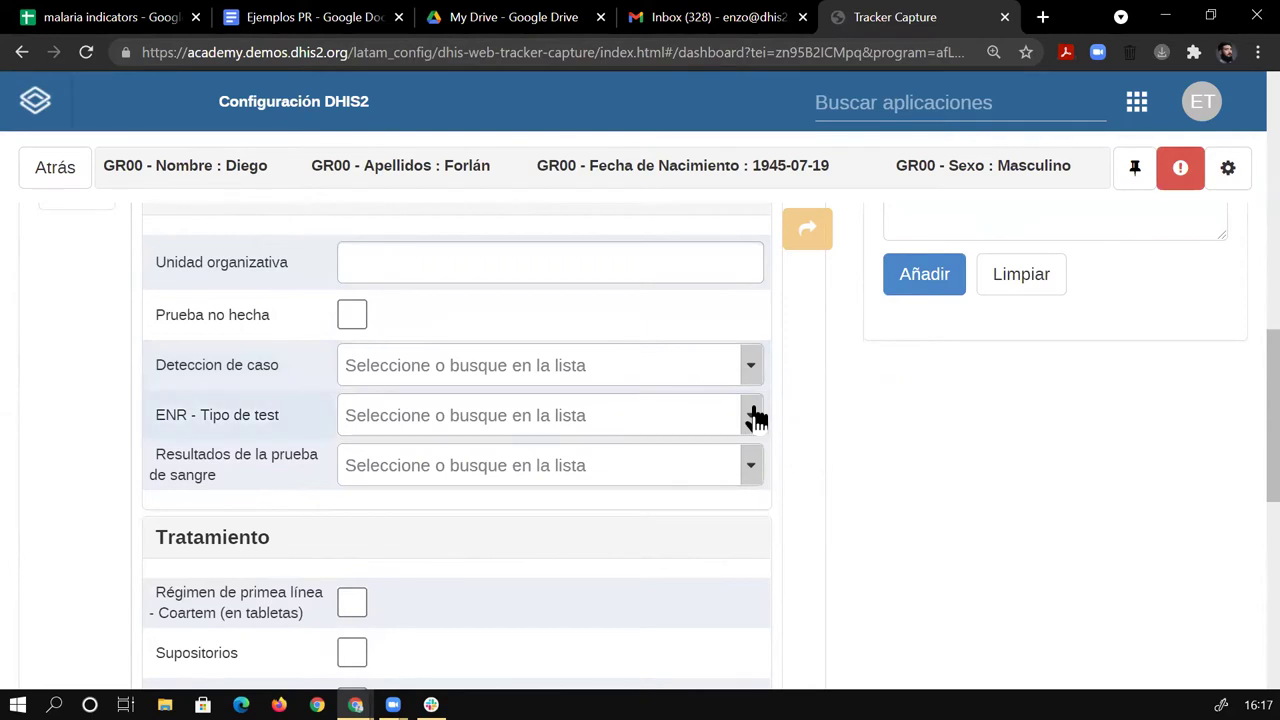
{"action": "left_click", "coordinate": [740, 366]}
{"action": "left_click", "coordinate": [586, 480]}
Try RDT, then Microscopía as ENR - Tipo de test to compare blood result options.
{"action": "left_click", "coordinate": [745, 425]}
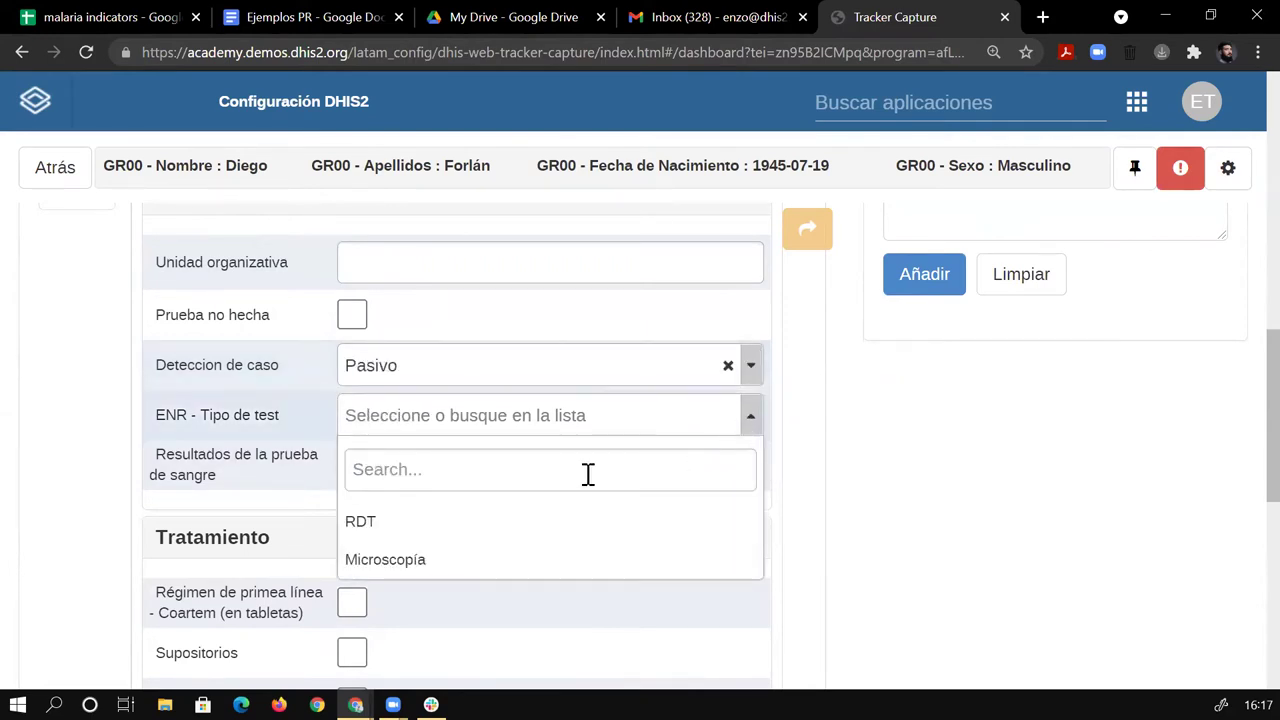
{"action": "left_click", "coordinate": [473, 533]}
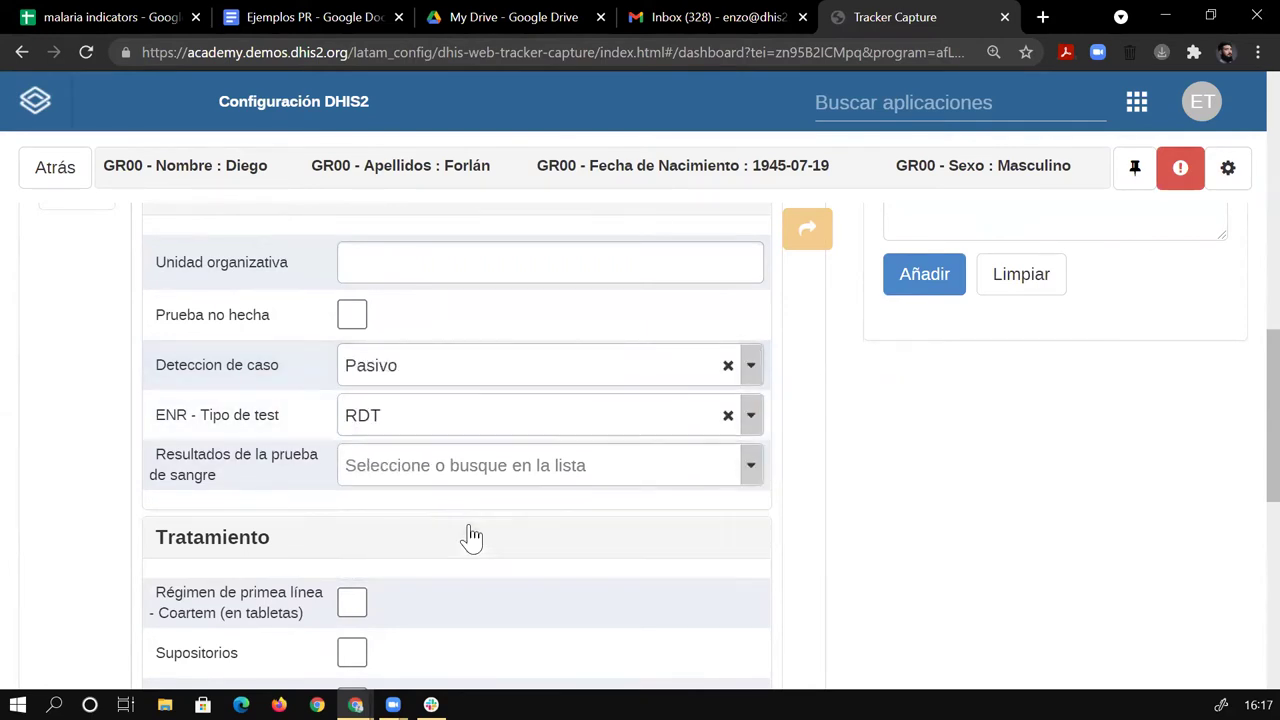
{"action": "left_click", "coordinate": [759, 477]}
{"action": "scroll", "coordinate": [752, 420], "scroll_direction": "down", "scroll_amount": 5}
{"action": "scroll", "coordinate": [609, 571], "scroll_direction": "up", "scroll_amount": 5}
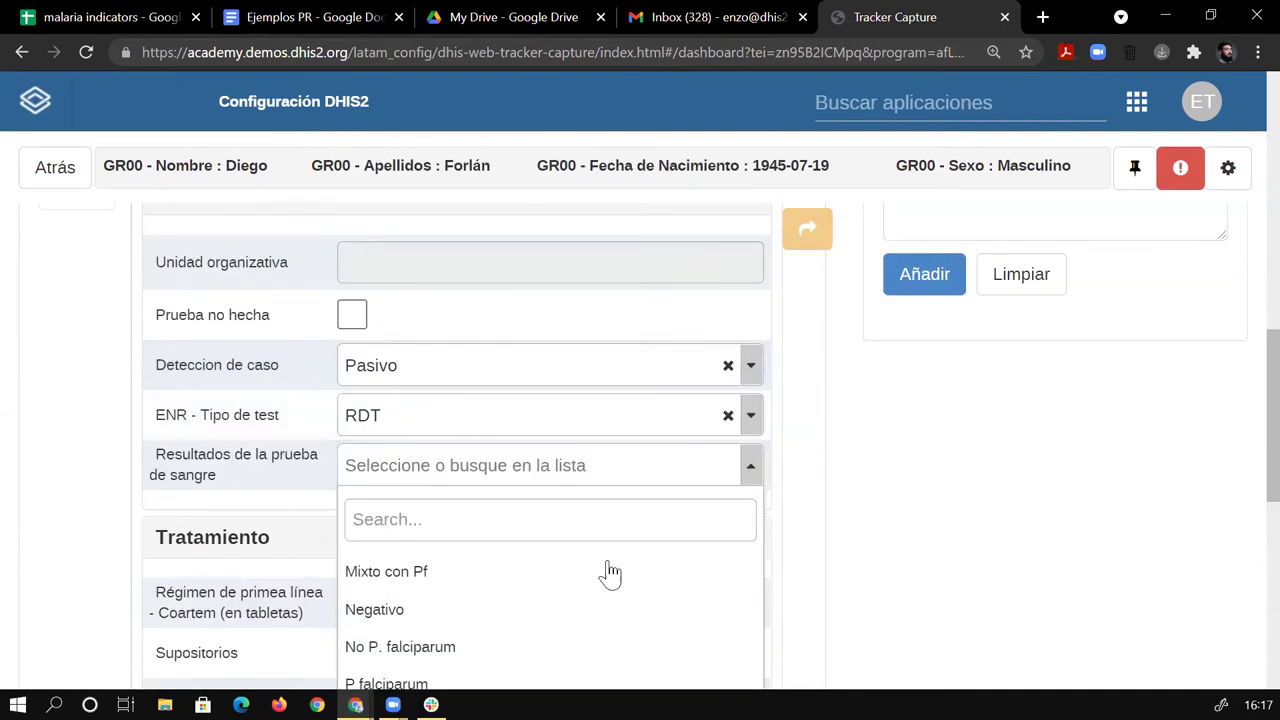
{"action": "scroll", "coordinate": [1240, 400], "scroll_direction": "down", "scroll_amount": 2}
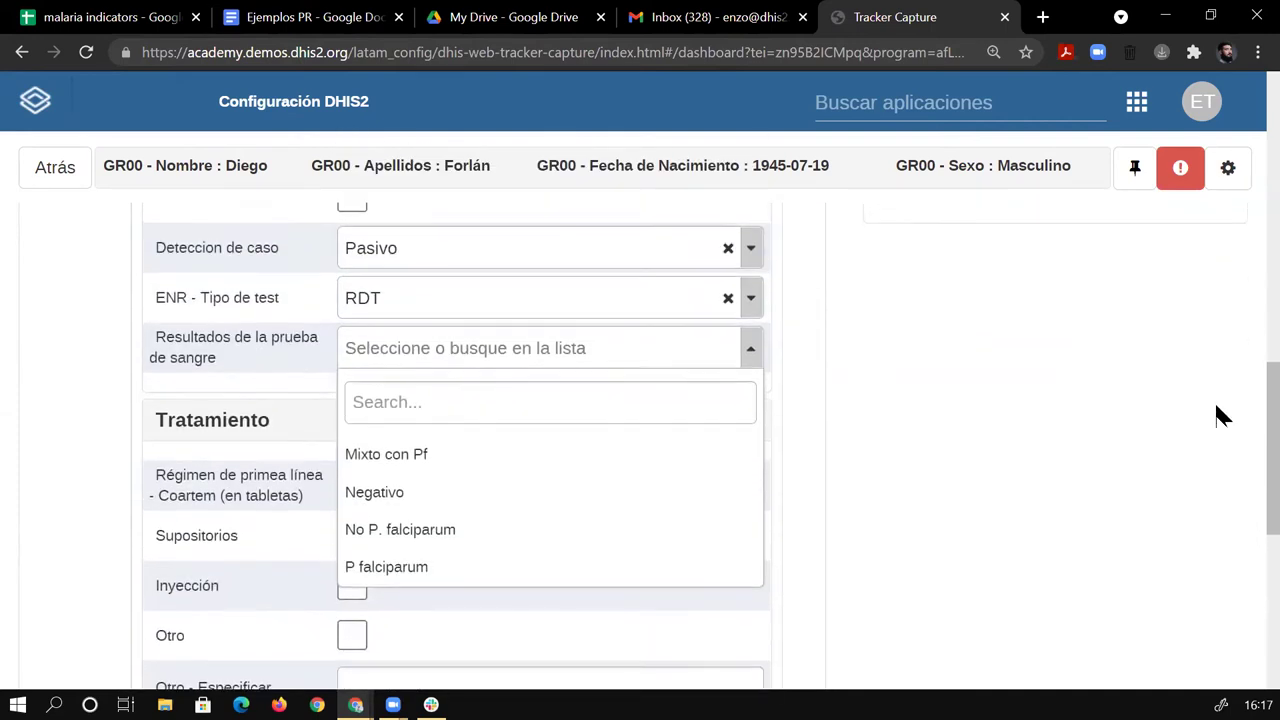
{"action": "left_click", "coordinate": [752, 301]}
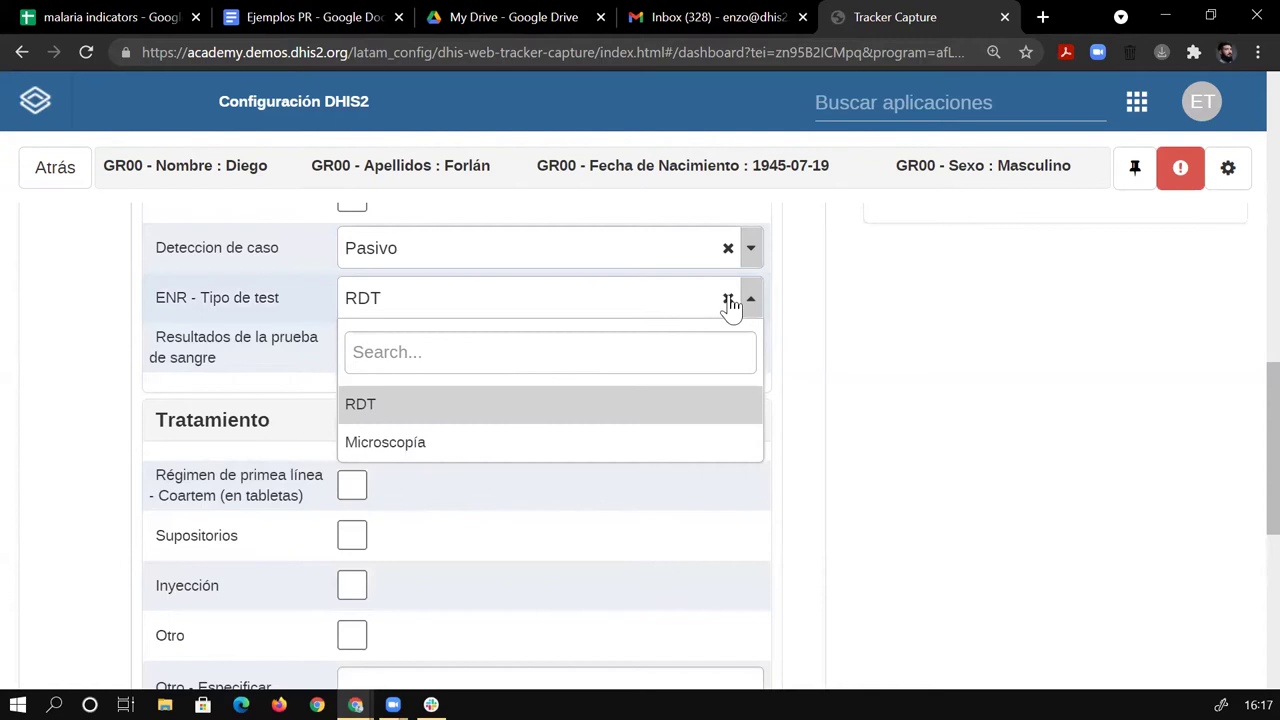
{"action": "left_click", "coordinate": [728, 300]}
{"action": "left_click", "coordinate": [748, 310]}
{"action": "left_click", "coordinate": [748, 312]}
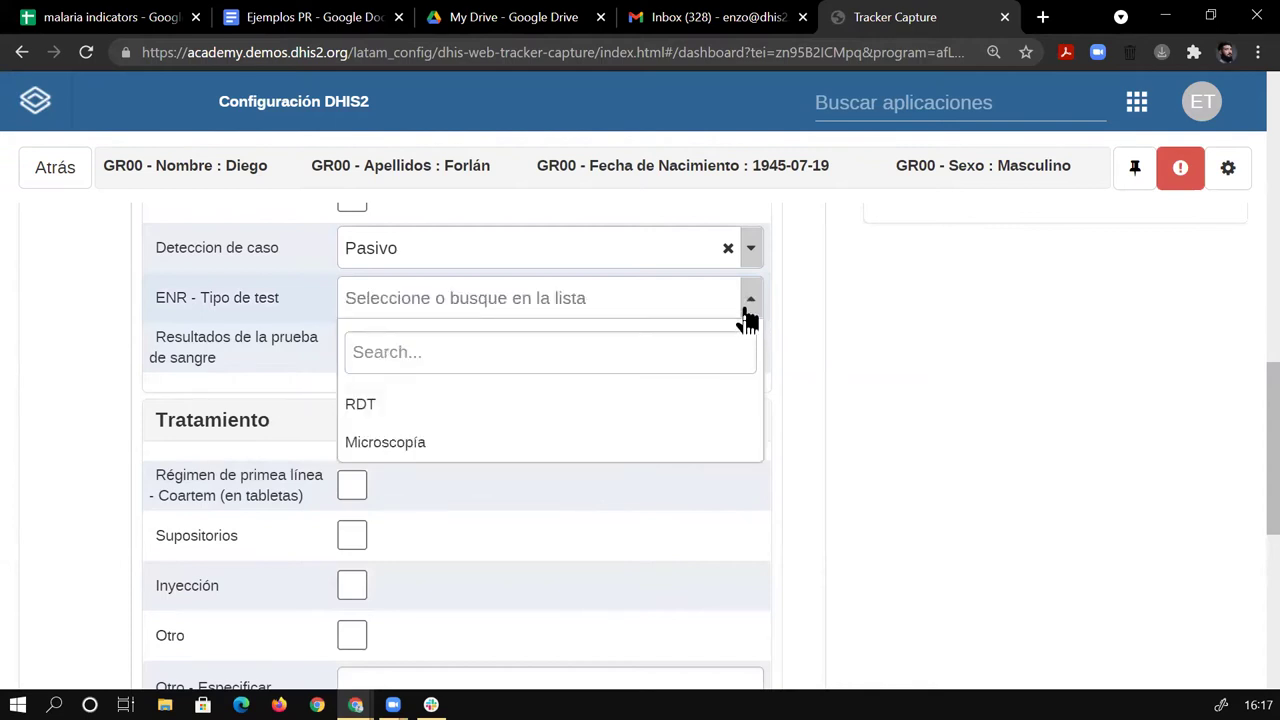
{"action": "left_click", "coordinate": [606, 448]}
{"action": "left_click", "coordinate": [745, 356]}
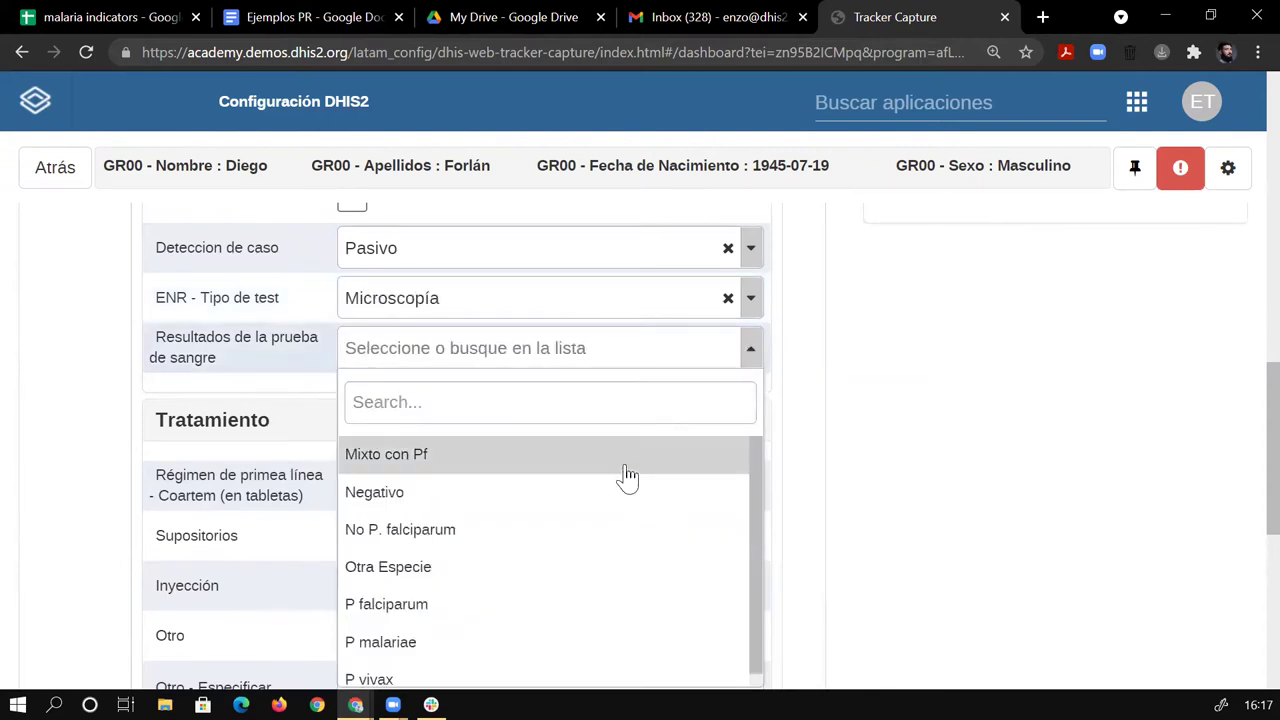
Set the test type back to RDT and the blood test result to Mixto con Pf.
{"action": "left_click", "coordinate": [748, 312]}
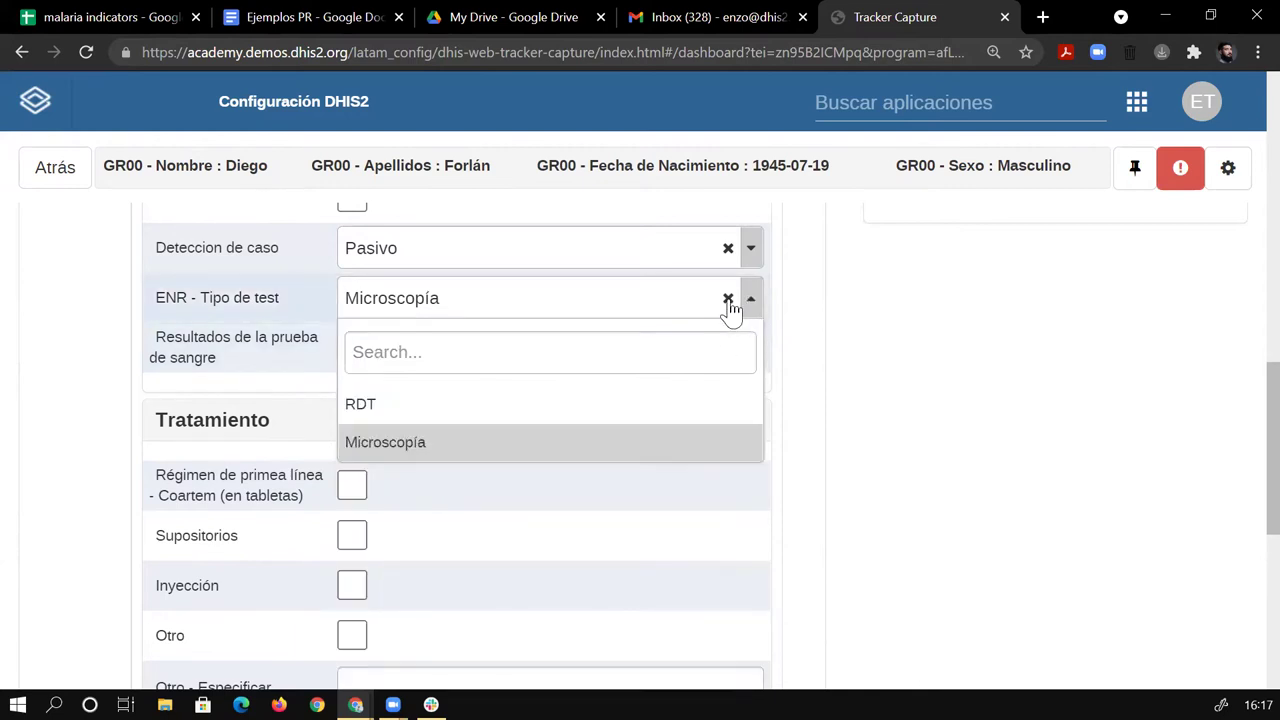
{"action": "left_click", "coordinate": [728, 300]}
{"action": "left_click", "coordinate": [750, 310]}
{"action": "left_click", "coordinate": [749, 310]}
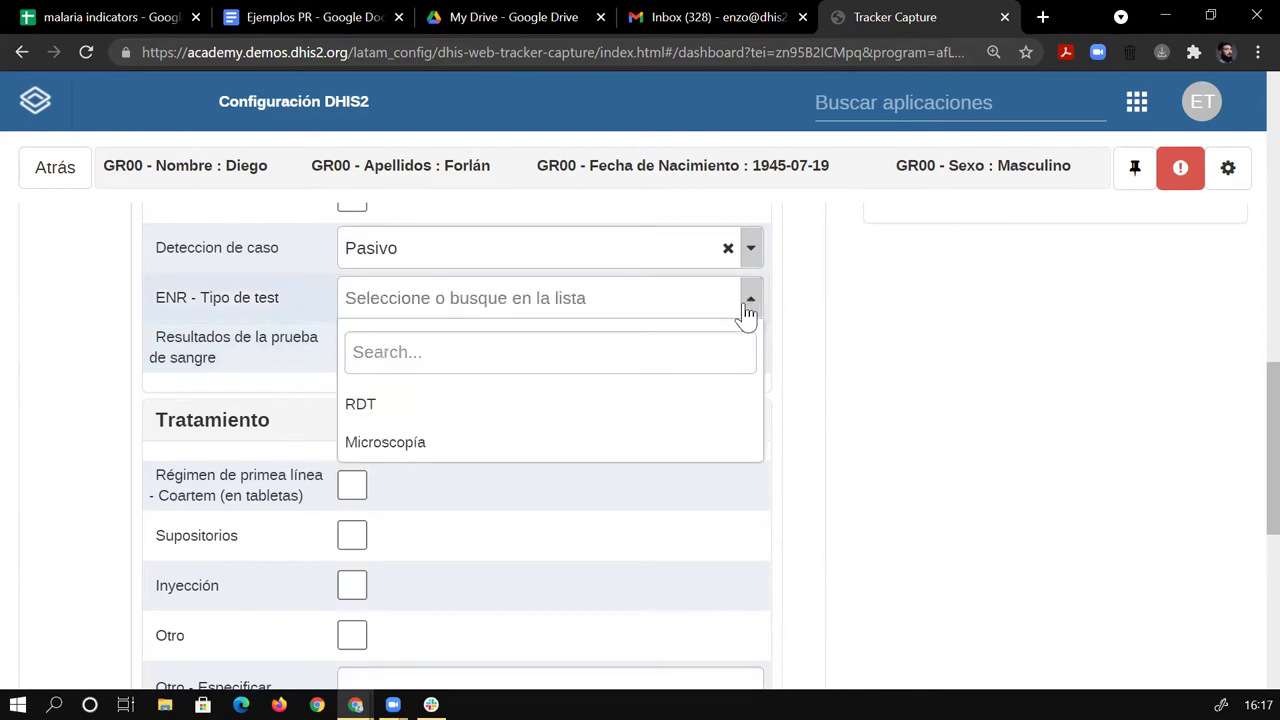
{"action": "left_click", "coordinate": [518, 404]}
{"action": "left_click", "coordinate": [750, 348]}
{"action": "left_click", "coordinate": [551, 453]}
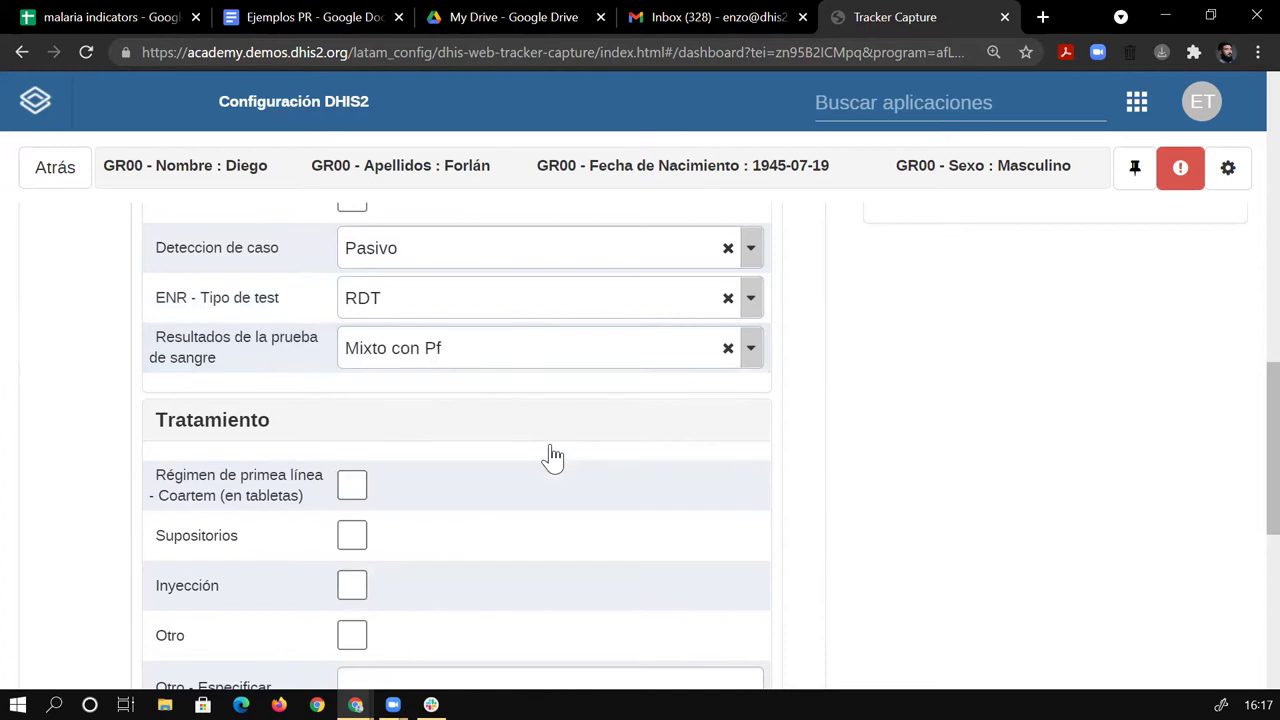
{"action": "scroll", "coordinate": [868, 367], "scroll_direction": "down", "scroll_amount": 5}
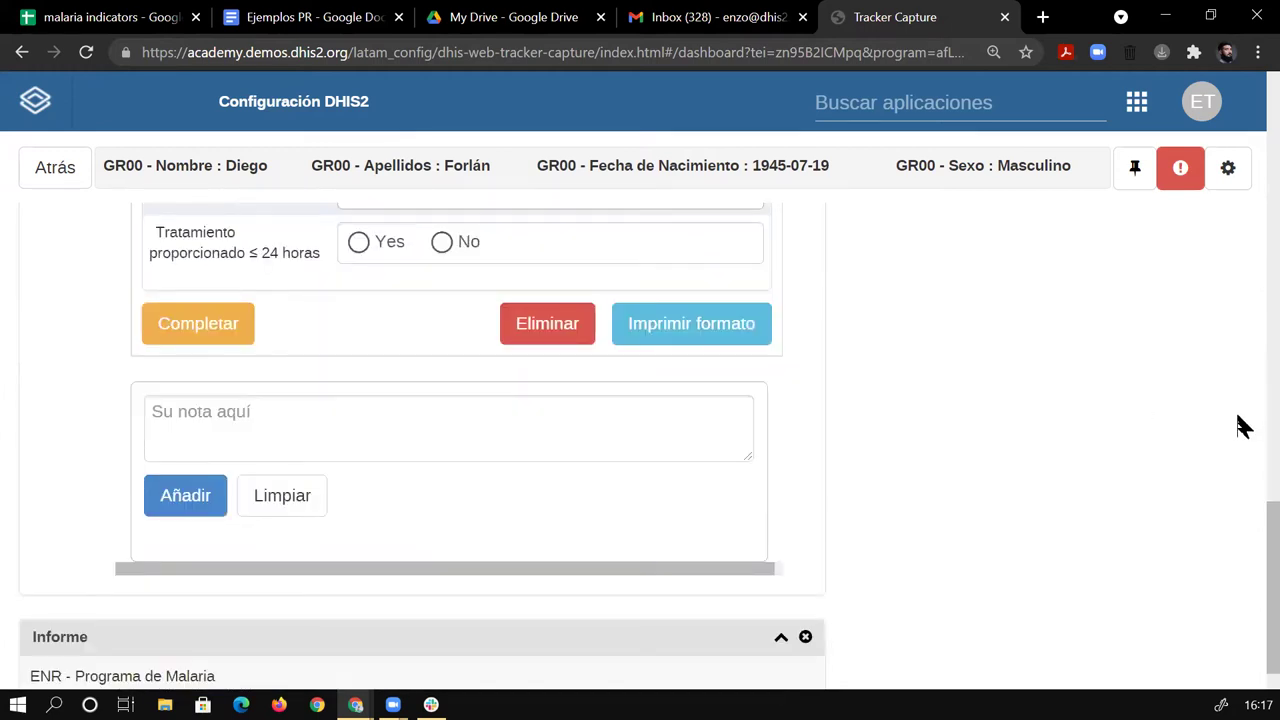
{"action": "scroll", "coordinate": [1071, 431], "scroll_direction": "up", "scroll_amount": 8}
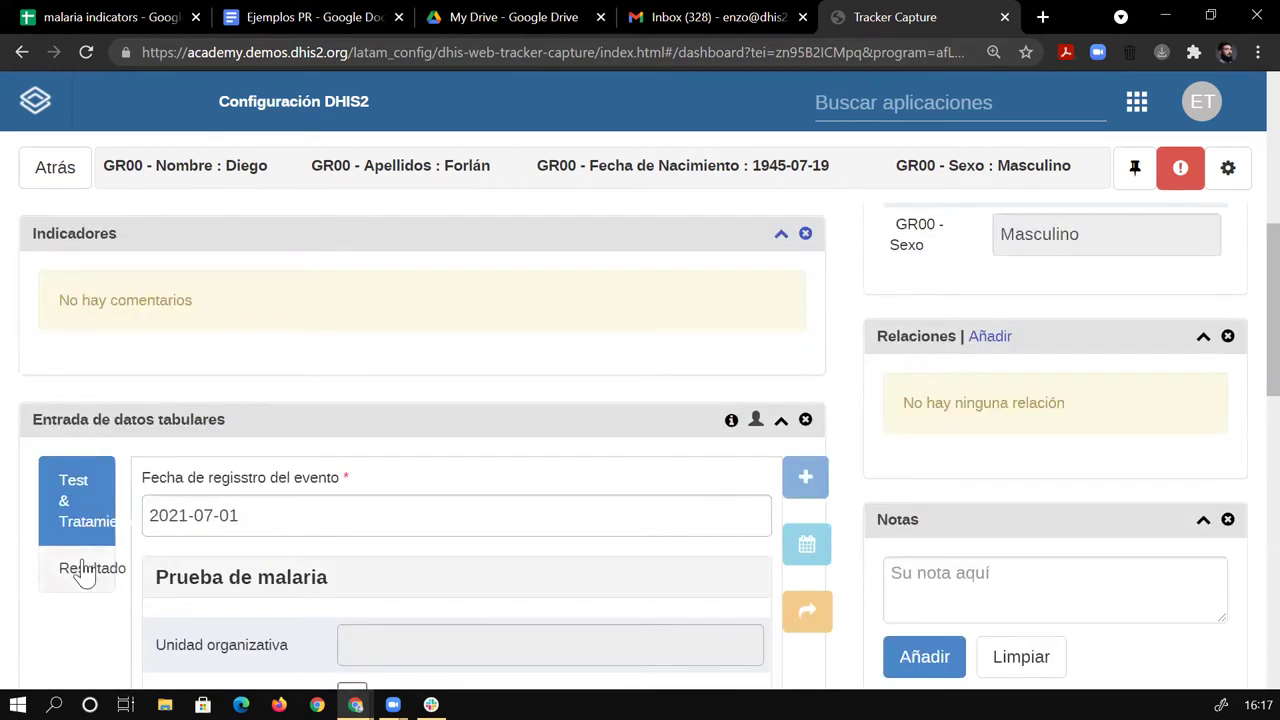
Add a Resultado-stage event with report date 2021-07-09 and check its Mixto con Pf result.
{"action": "left_click", "coordinate": [87, 570]}
{"action": "left_click", "coordinate": [806, 476]}
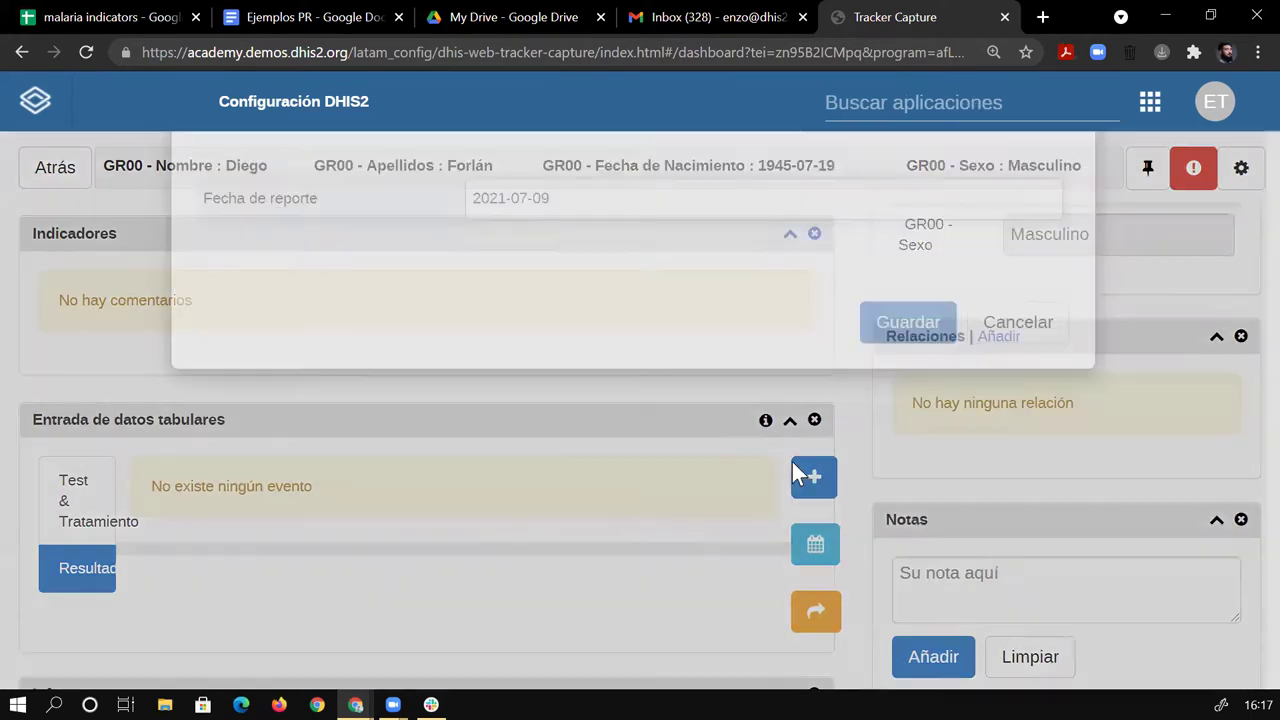
{"action": "left_click", "coordinate": [614, 294]}
{"action": "left_click", "coordinate": [670, 472]}
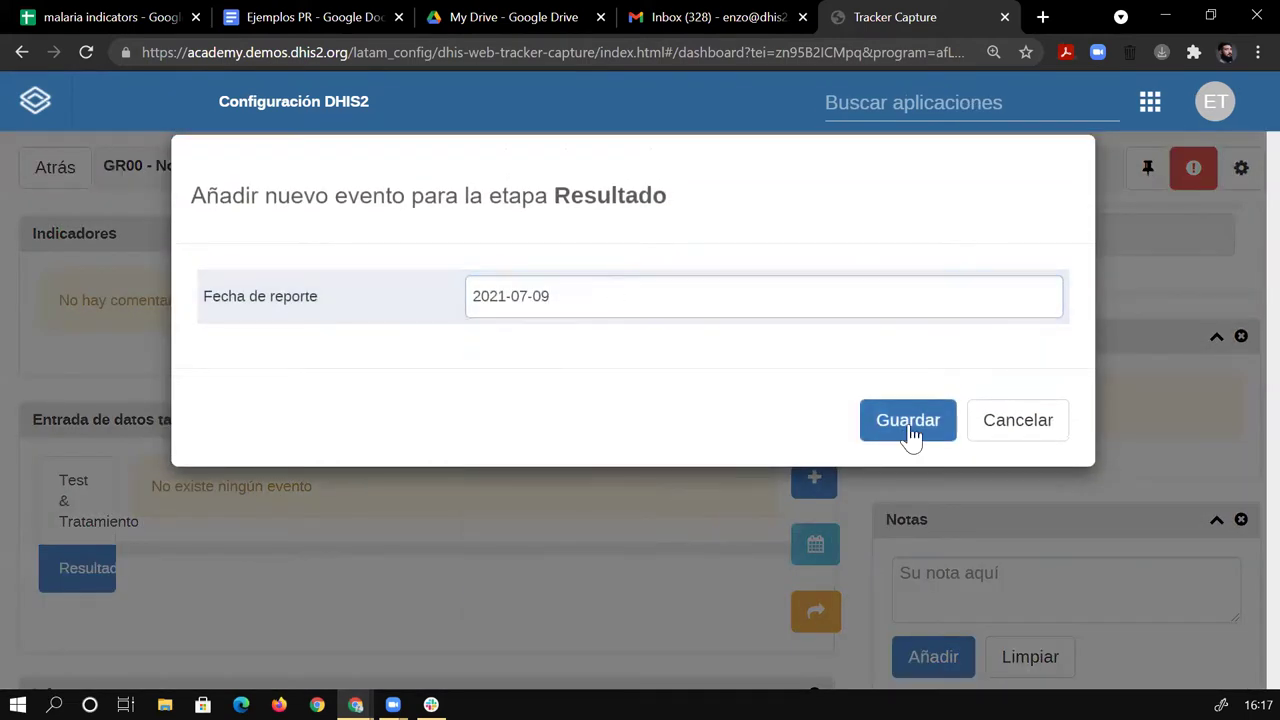
{"action": "left_click", "coordinate": [908, 422]}
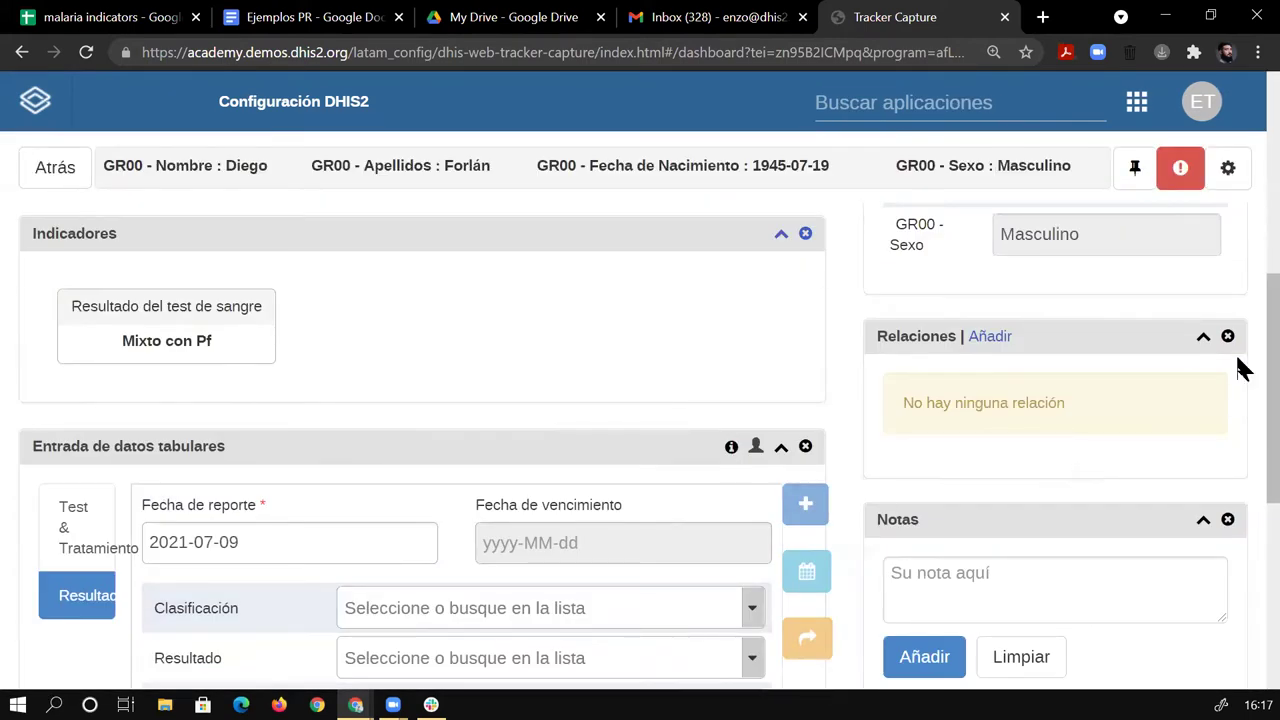
{"action": "scroll", "coordinate": [1243, 345], "scroll_direction": "down", "scroll_amount": 2}
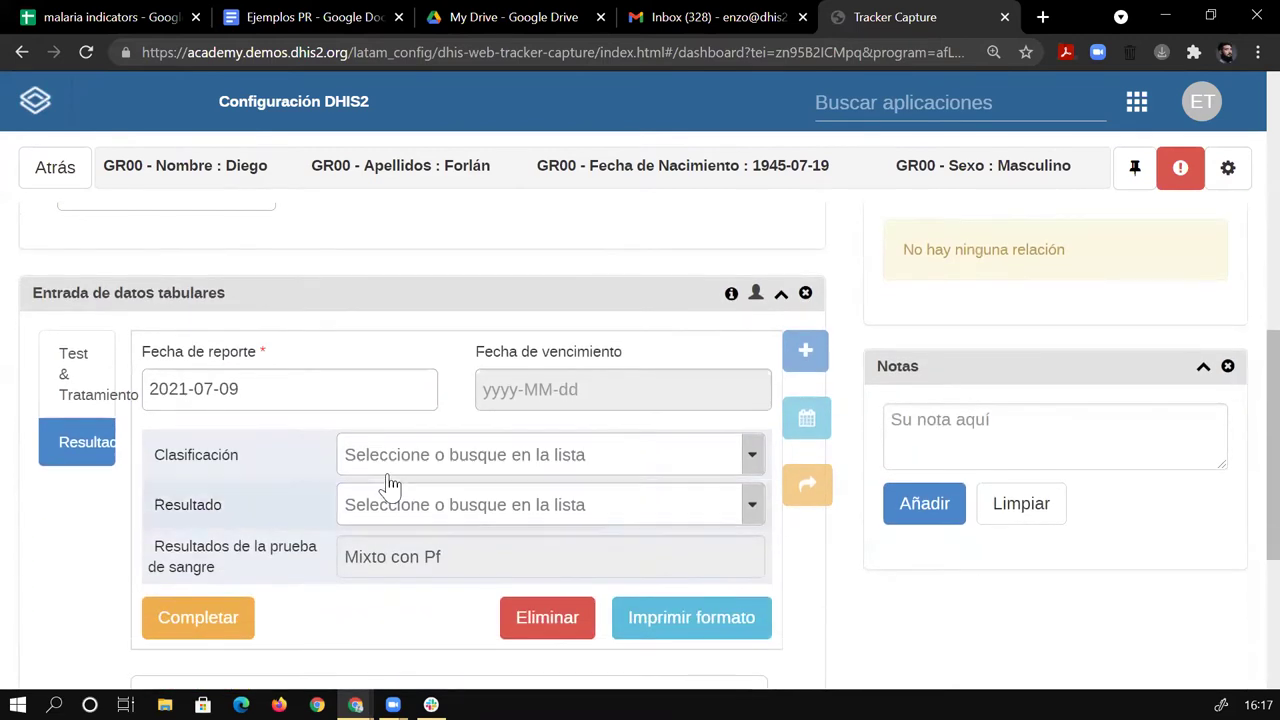
{"action": "scroll", "coordinate": [1238, 365], "scroll_direction": "up", "scroll_amount": 1}
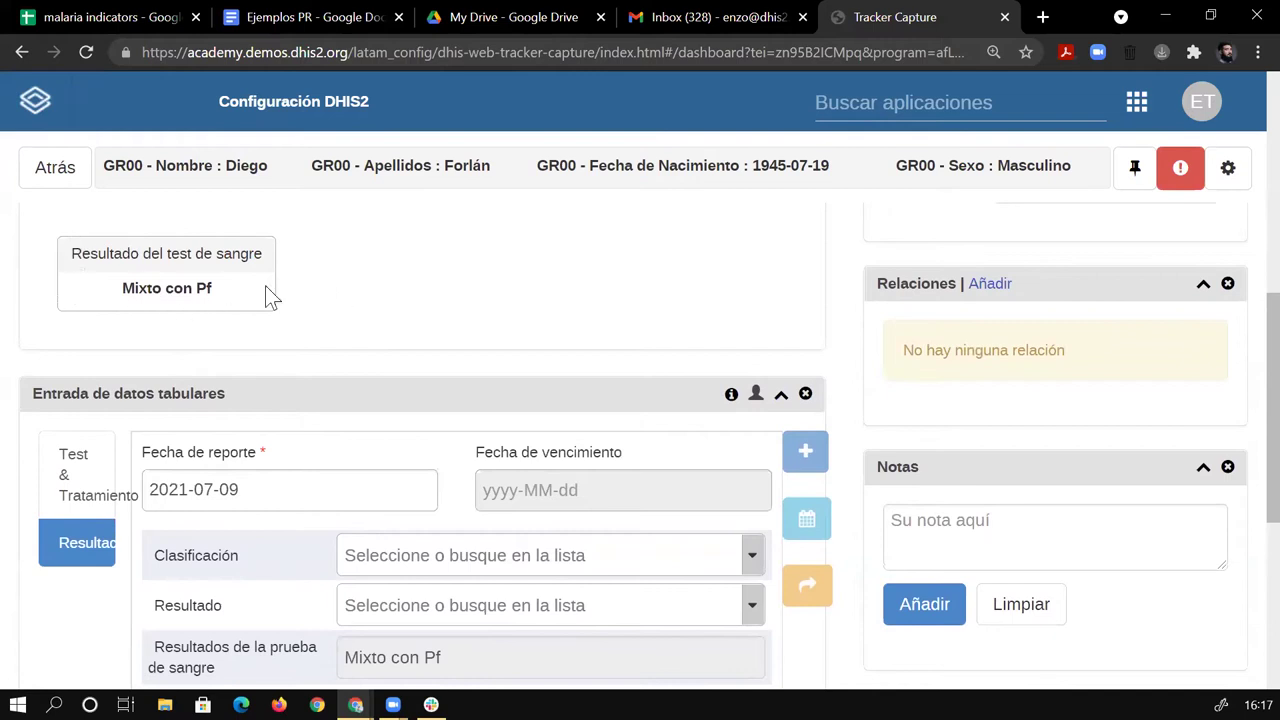
{"action": "scroll", "coordinate": [1243, 330], "scroll_direction": "down", "scroll_amount": 1}
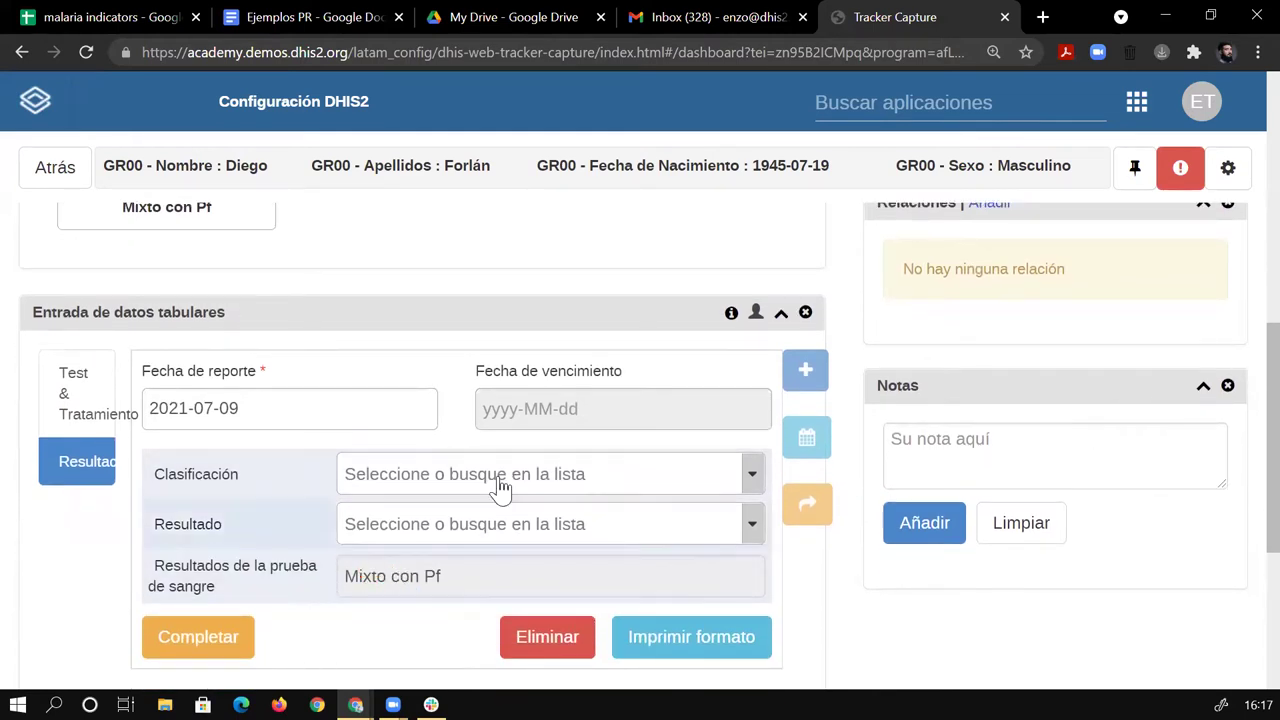
Search the app list for 'ma' and launch the Mantenimiento app.
{"action": "left_click", "coordinate": [860, 100]}
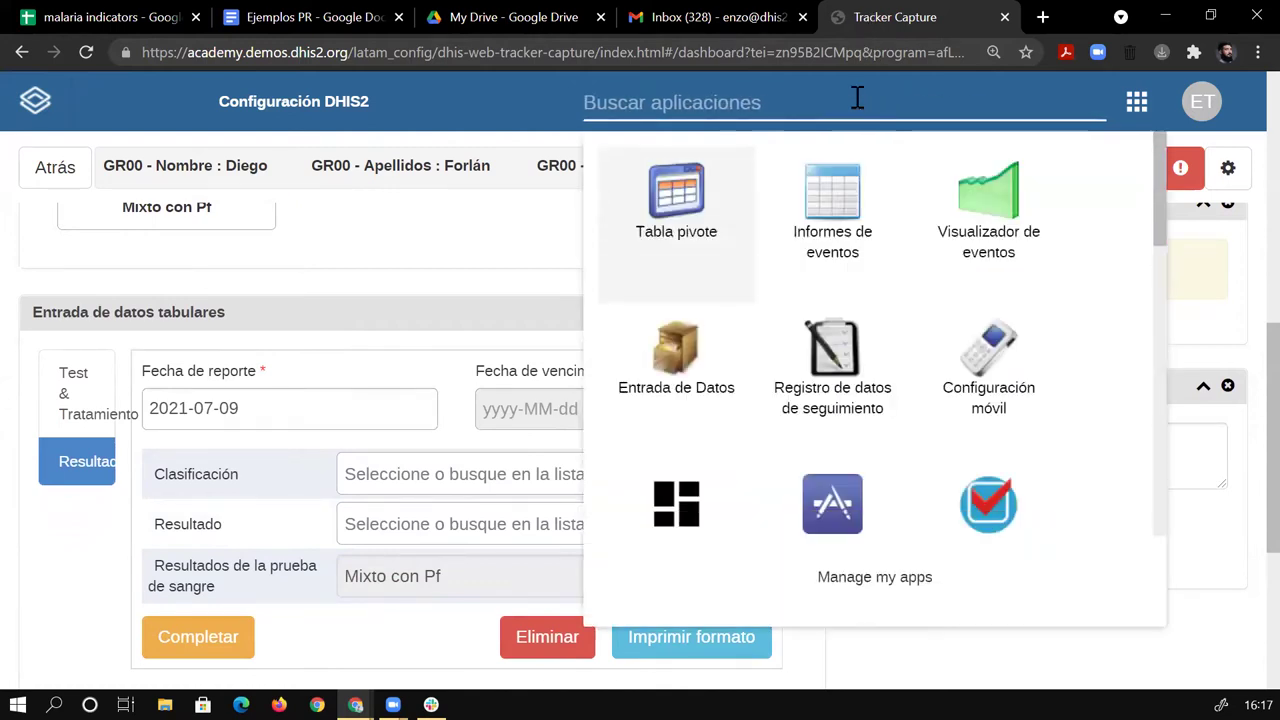
{"action": "type", "text": "mat"}
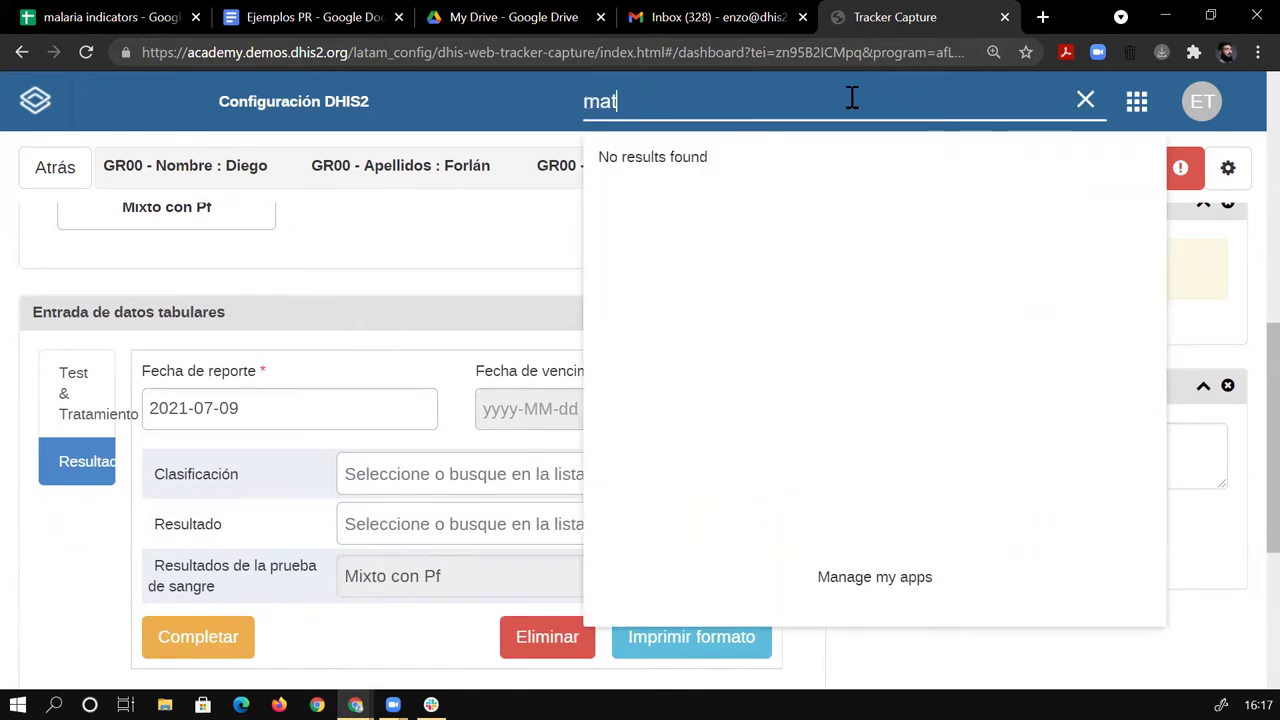
{"action": "type", "text": "e"}
{"action": "key", "text": "BackSpace"}
{"action": "key", "text": "BackSpace"}
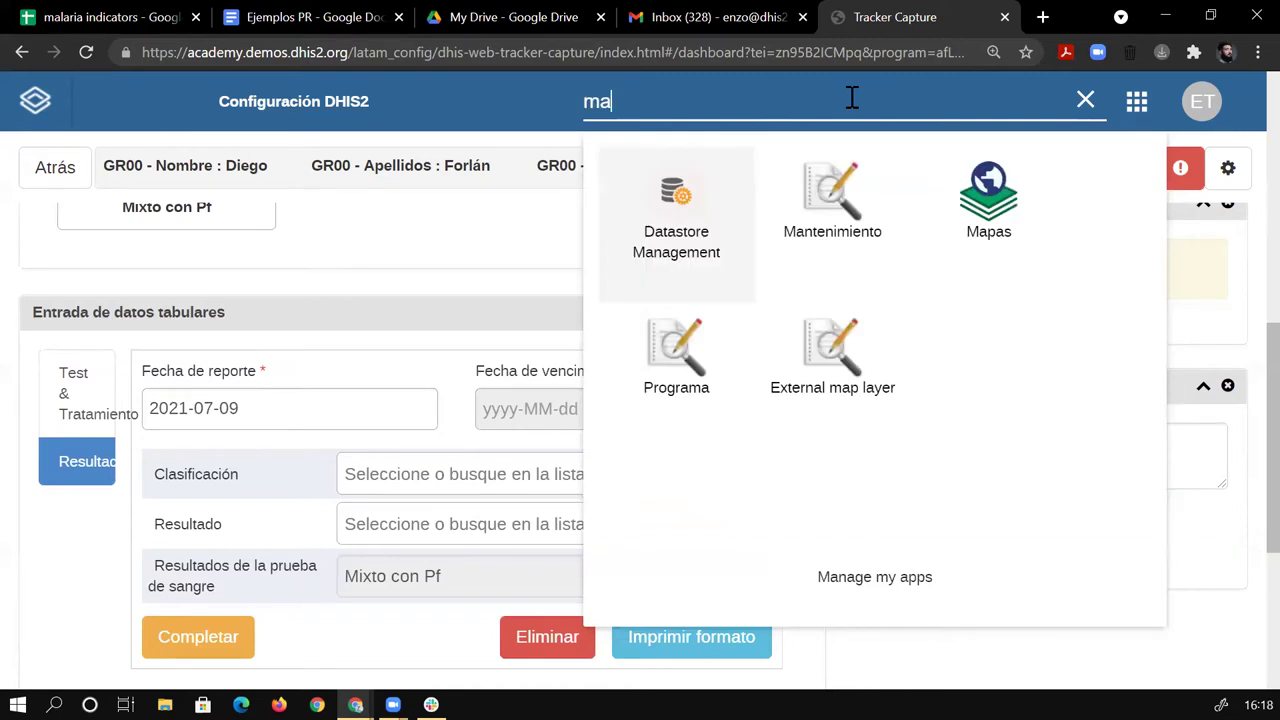
{"action": "left_click", "coordinate": [847, 179]}
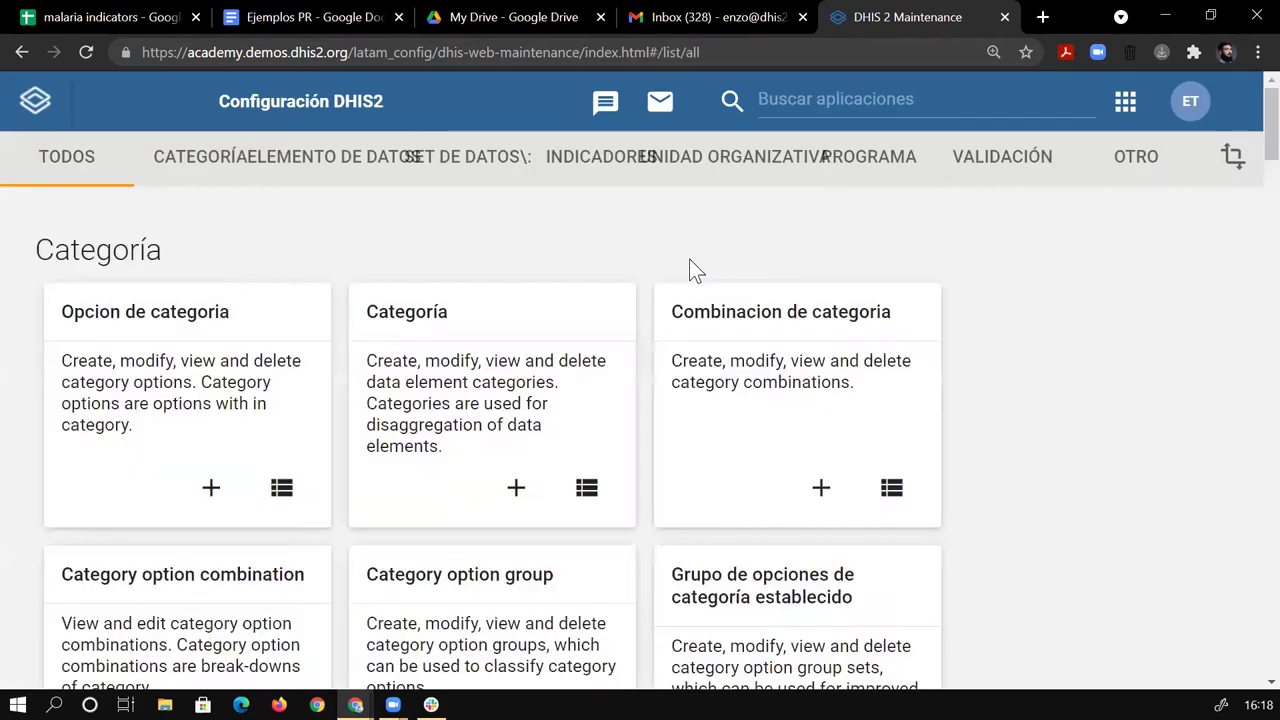
Open the Program rule list under the PROGRAMA section.
{"action": "left_click", "coordinate": [880, 162]}
{"action": "left_click", "coordinate": [268, 474]}
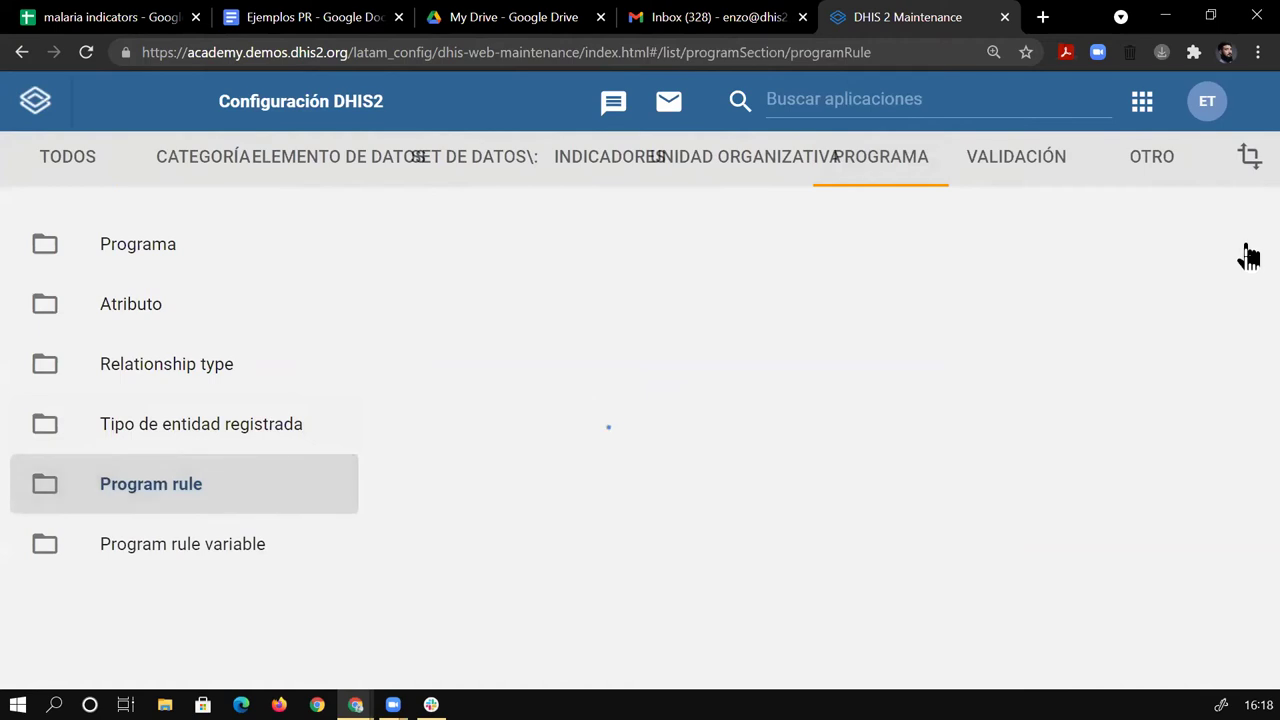
{"action": "scroll", "coordinate": [1240, 165], "scroll_direction": "down", "scroll_amount": 2}
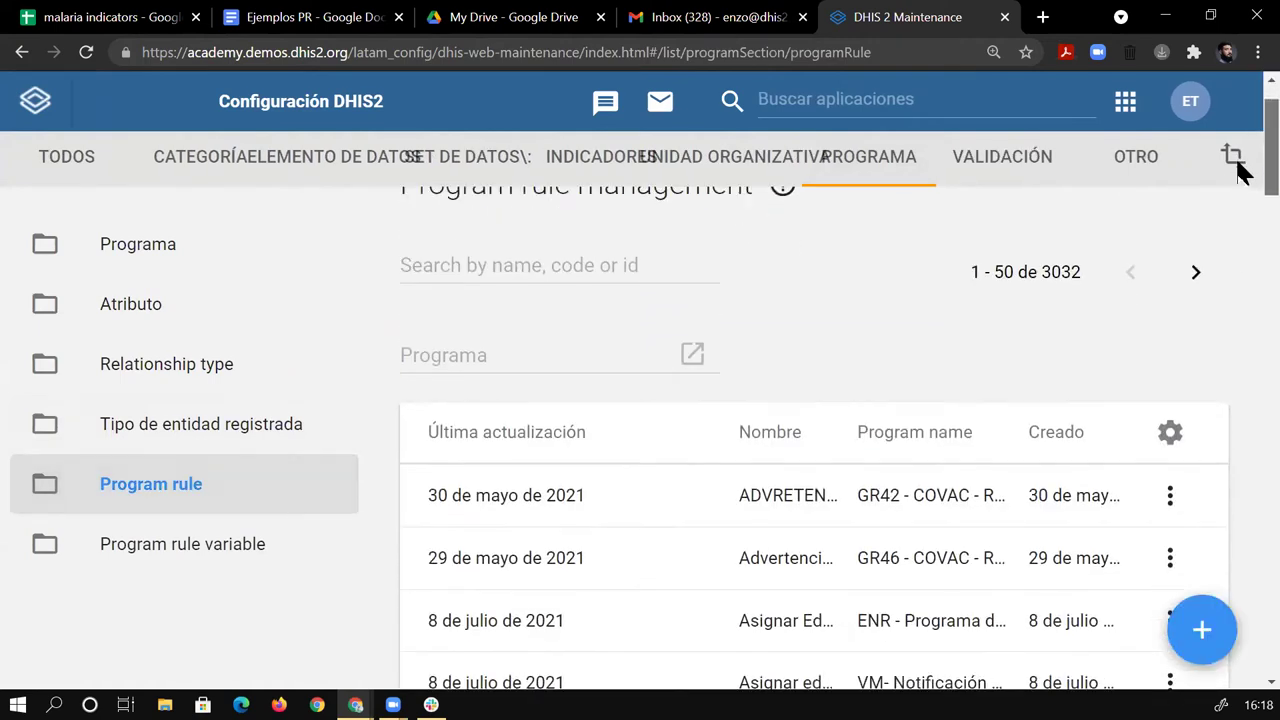
Remove the Última actualización column, leaving Nombre, Program name and Creado.
{"action": "left_click", "coordinate": [1169, 328]}
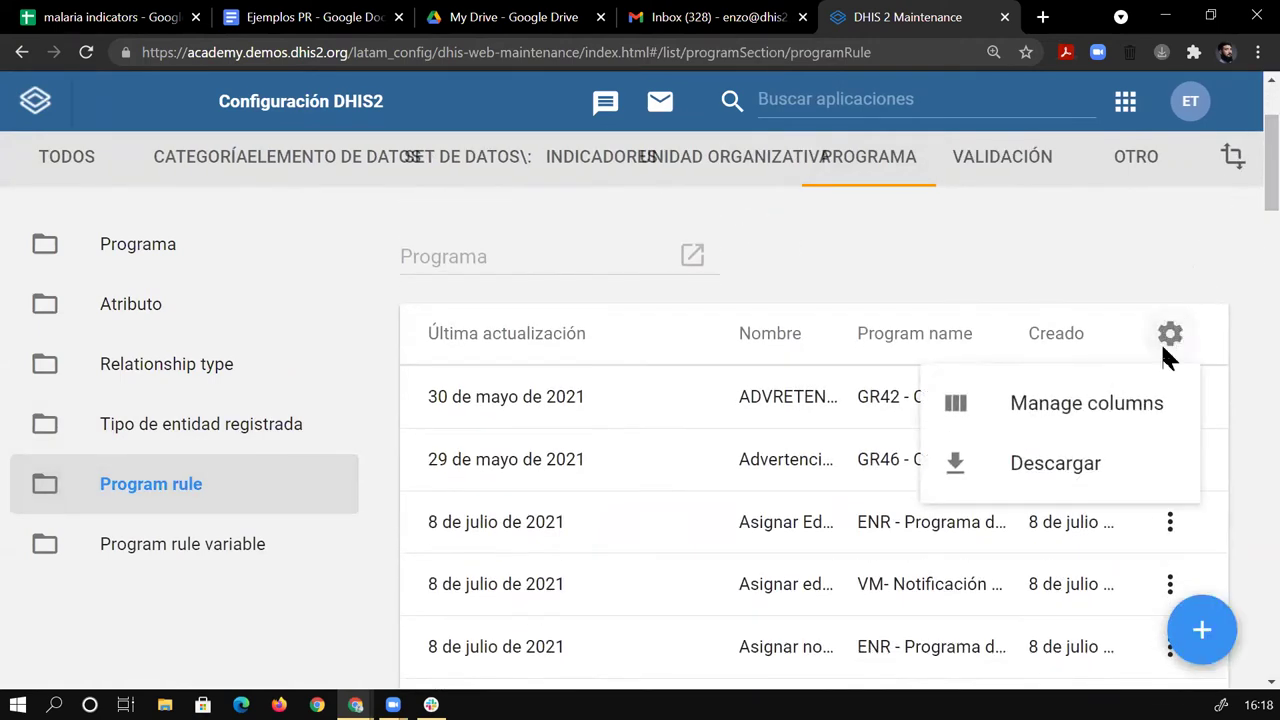
{"action": "left_click", "coordinate": [1046, 424]}
{"action": "left_click", "coordinate": [378, 378]}
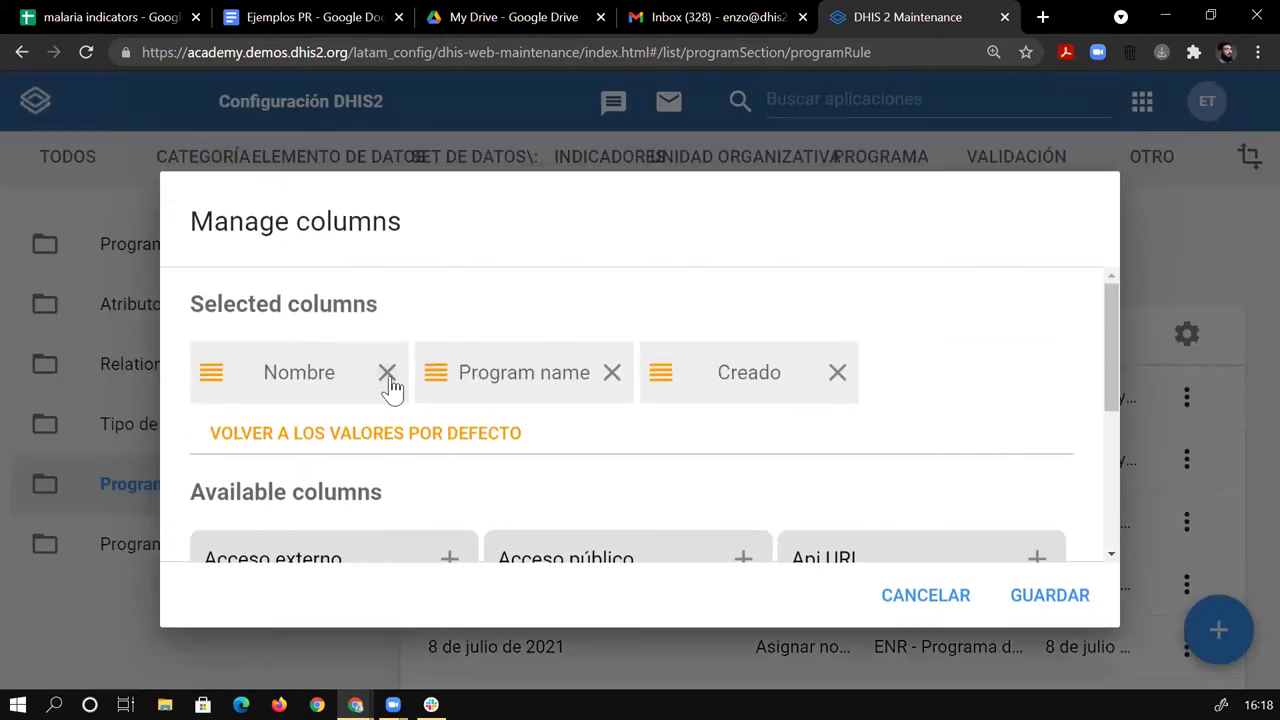
{"action": "scroll", "coordinate": [888, 418], "scroll_direction": "down", "scroll_amount": 5}
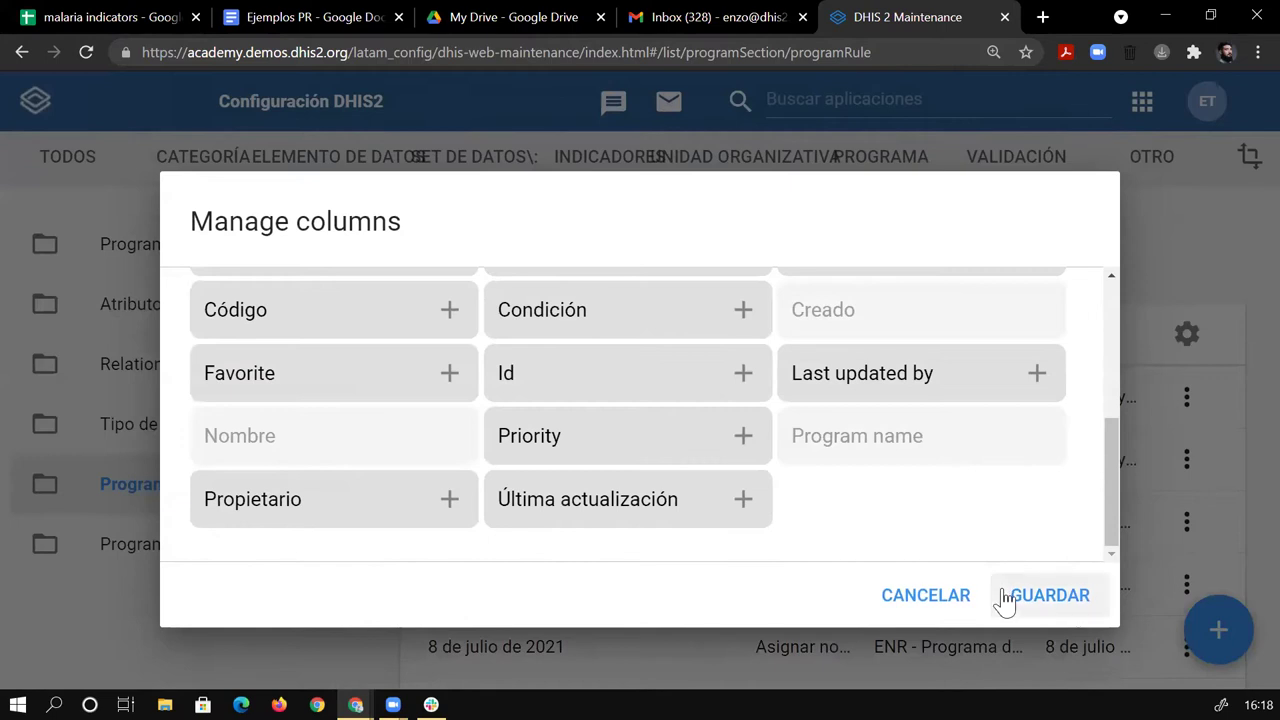
{"action": "left_click", "coordinate": [1023, 600]}
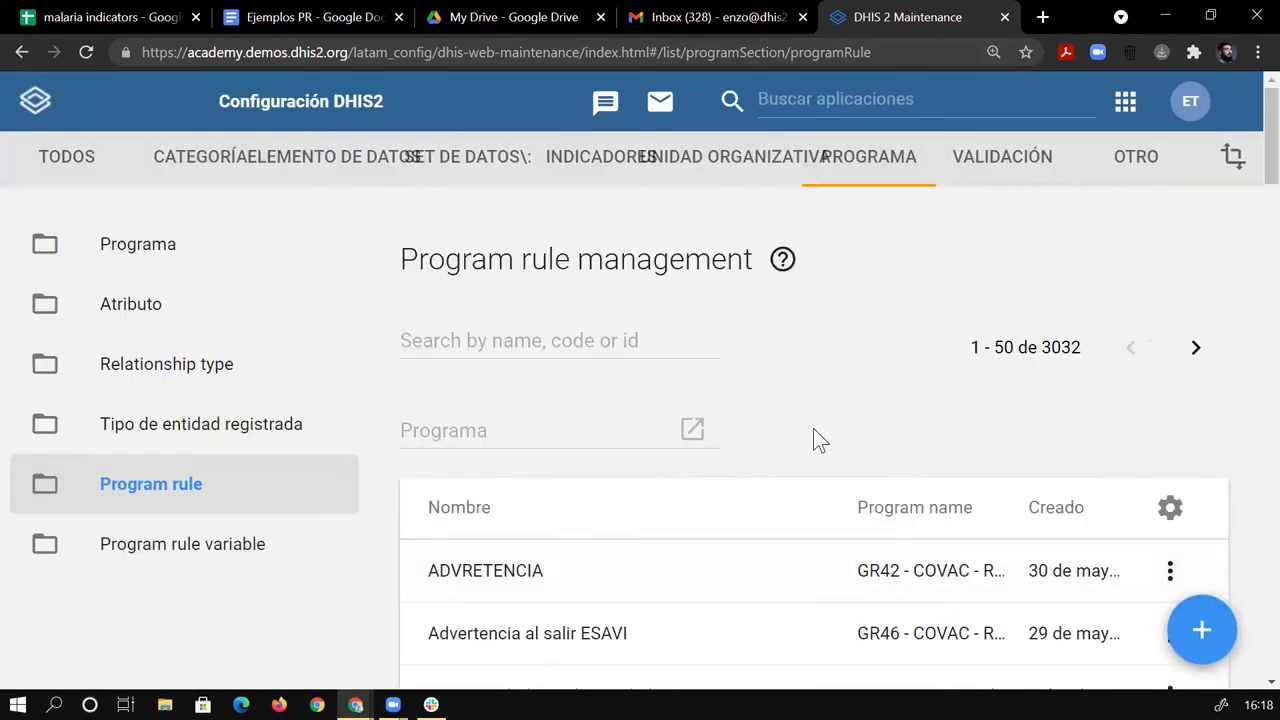
{"action": "left_click", "coordinate": [594, 342]}
Filter program rules by ENR - Programa de Malaria and scroll through the 10 results.
{"action": "left_click", "coordinate": [557, 440]}
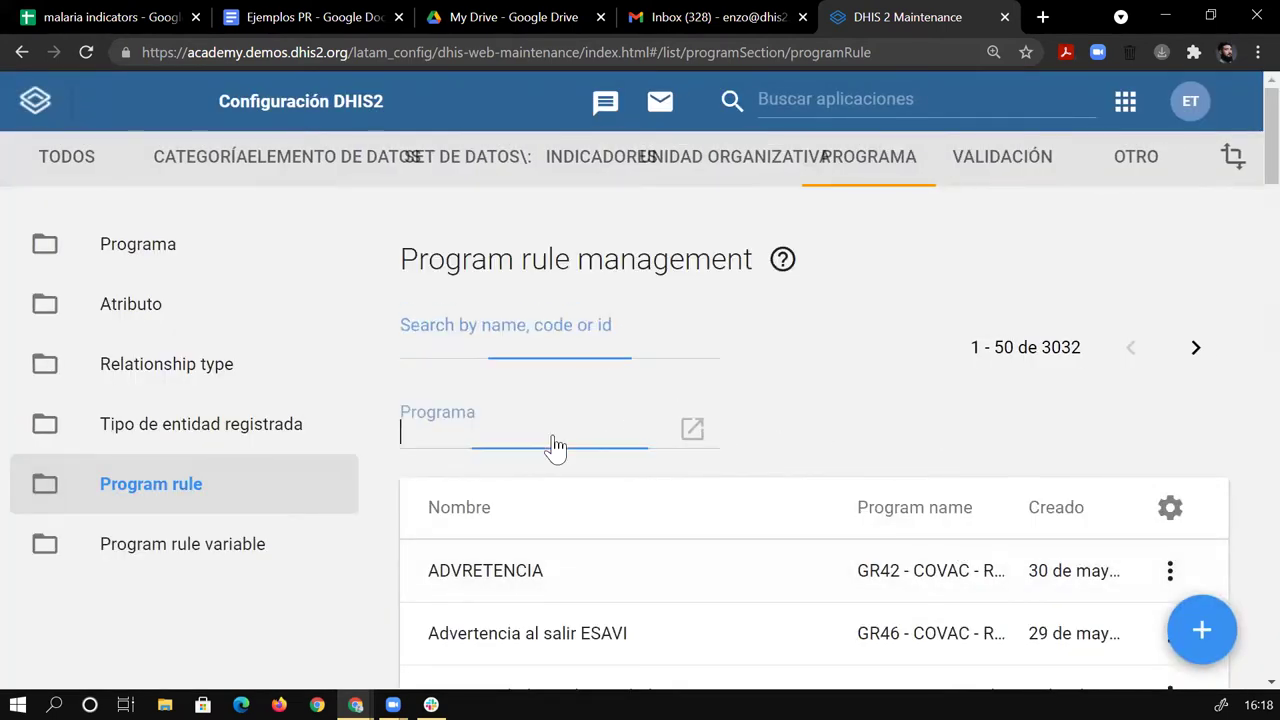
{"action": "left_click_drag", "start_coordinate": [1113, 296], "coordinate": [1113, 326]}
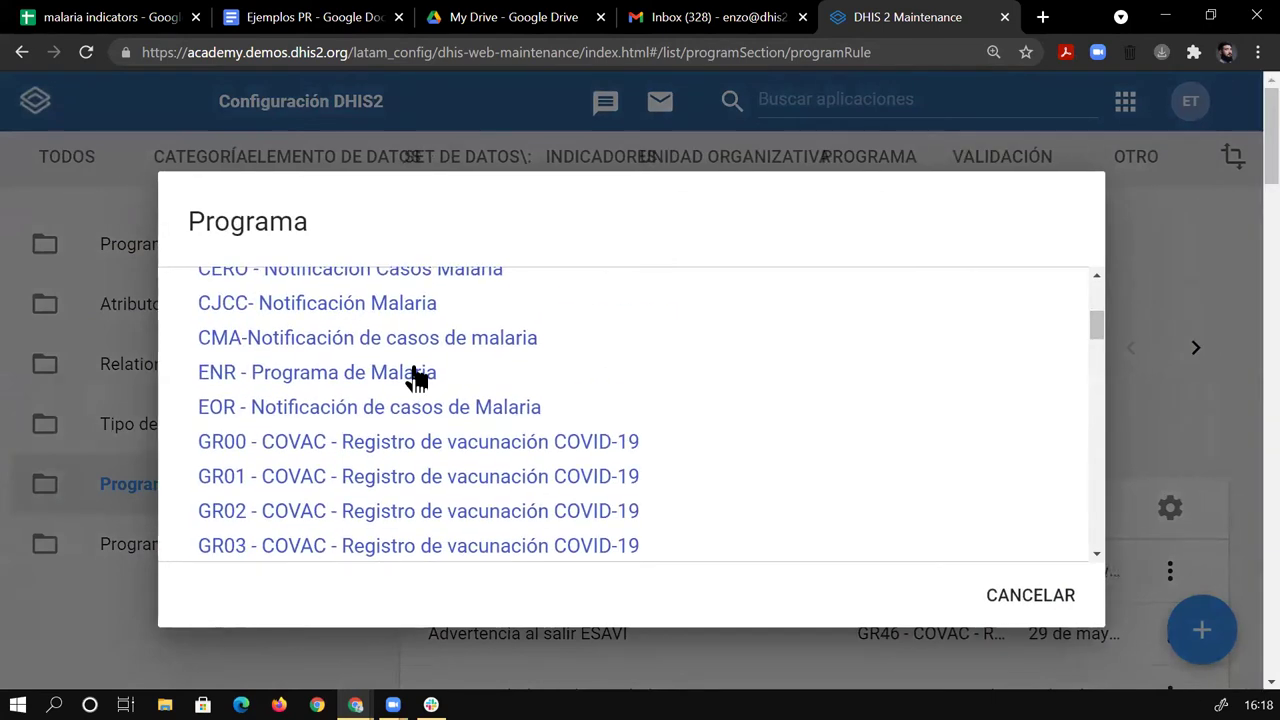
{"action": "left_click", "coordinate": [418, 375]}
{"action": "scroll", "coordinate": [1240, 230], "scroll_direction": "down", "scroll_amount": 2}
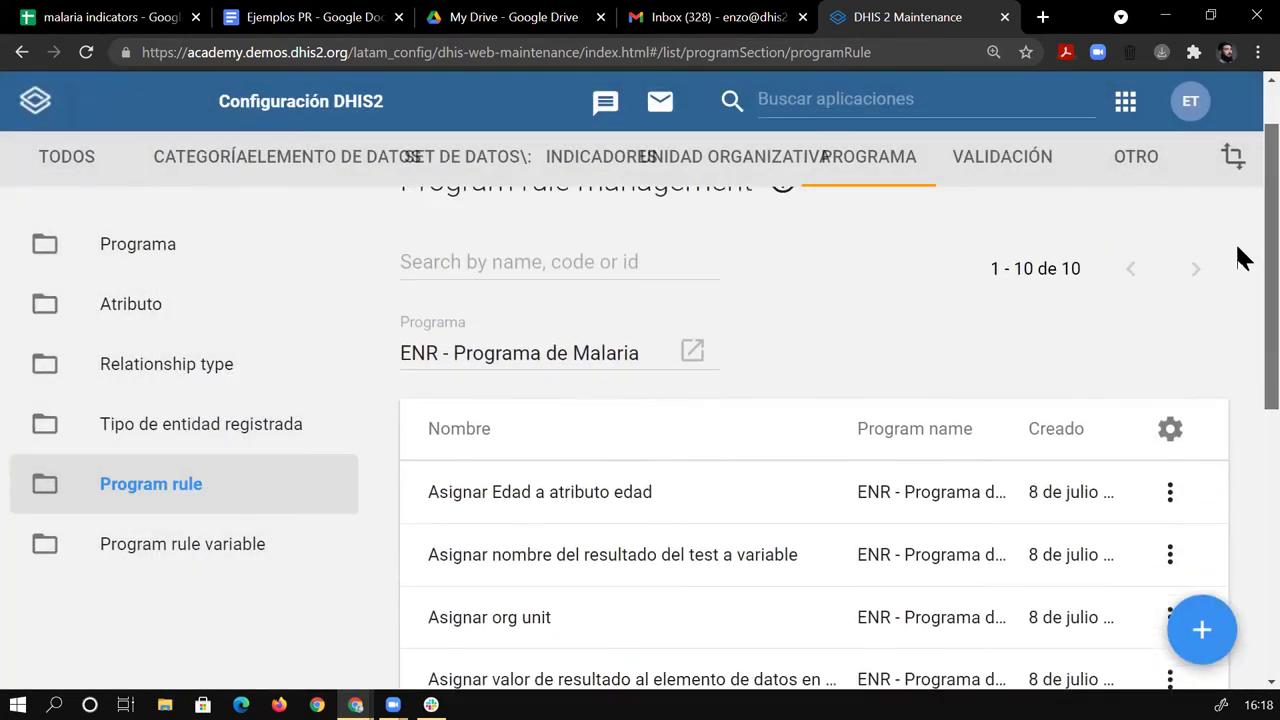
{"action": "scroll", "coordinate": [1240, 330], "scroll_direction": "down", "scroll_amount": 1}
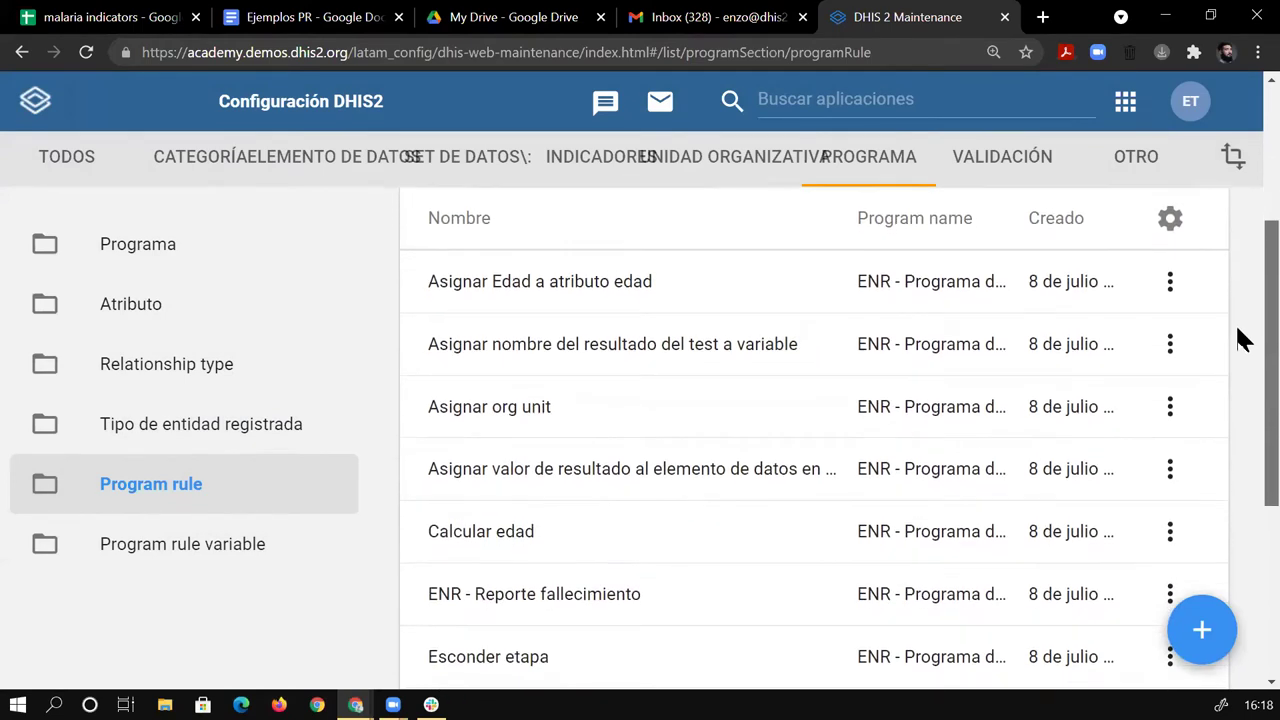
{"action": "scroll", "coordinate": [1240, 350], "scroll_direction": "down", "scroll_amount": 3}
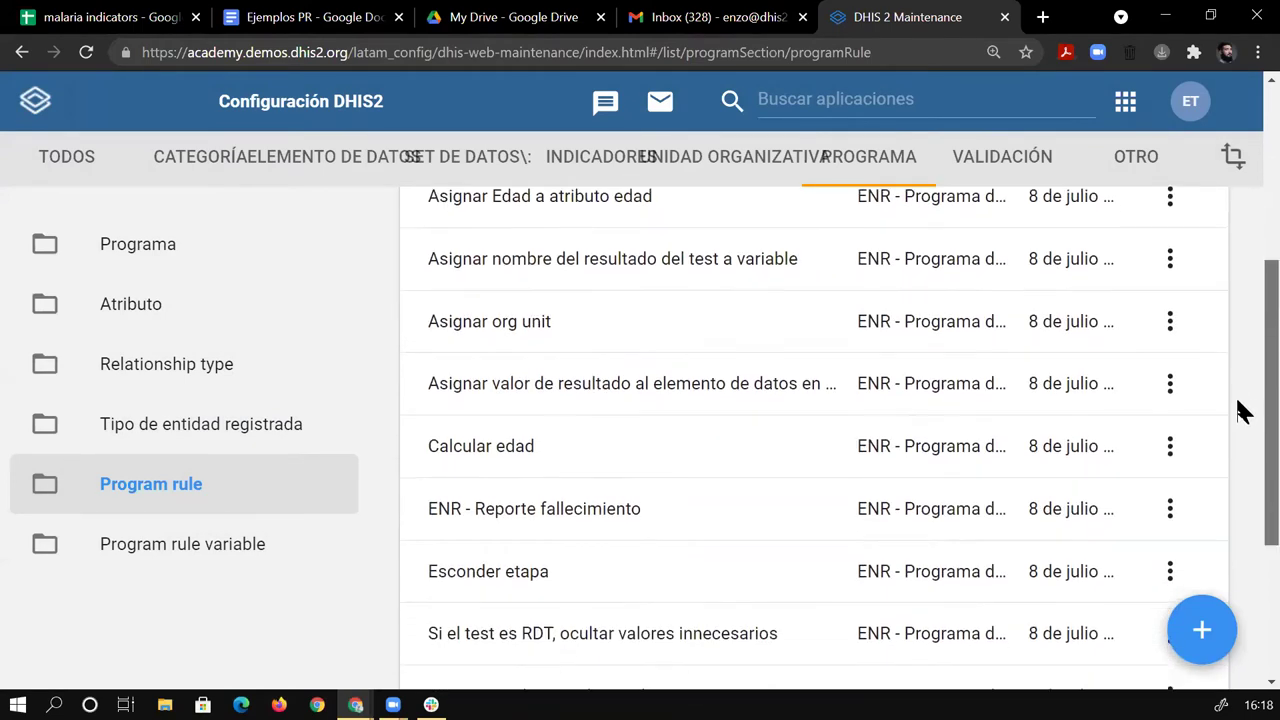
{"action": "scroll", "coordinate": [1243, 463], "scroll_direction": "up", "scroll_amount": 2}
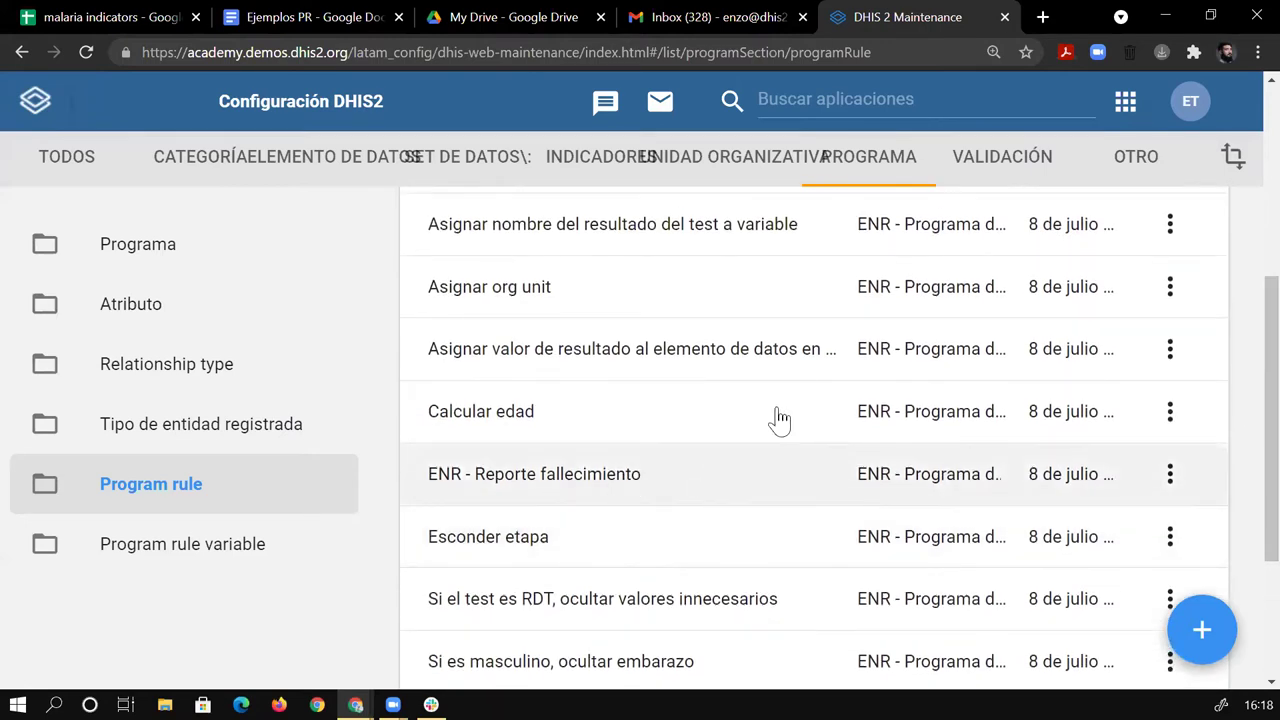
{"action": "scroll", "coordinate": [1243, 388], "scroll_direction": "up", "scroll_amount": 2}
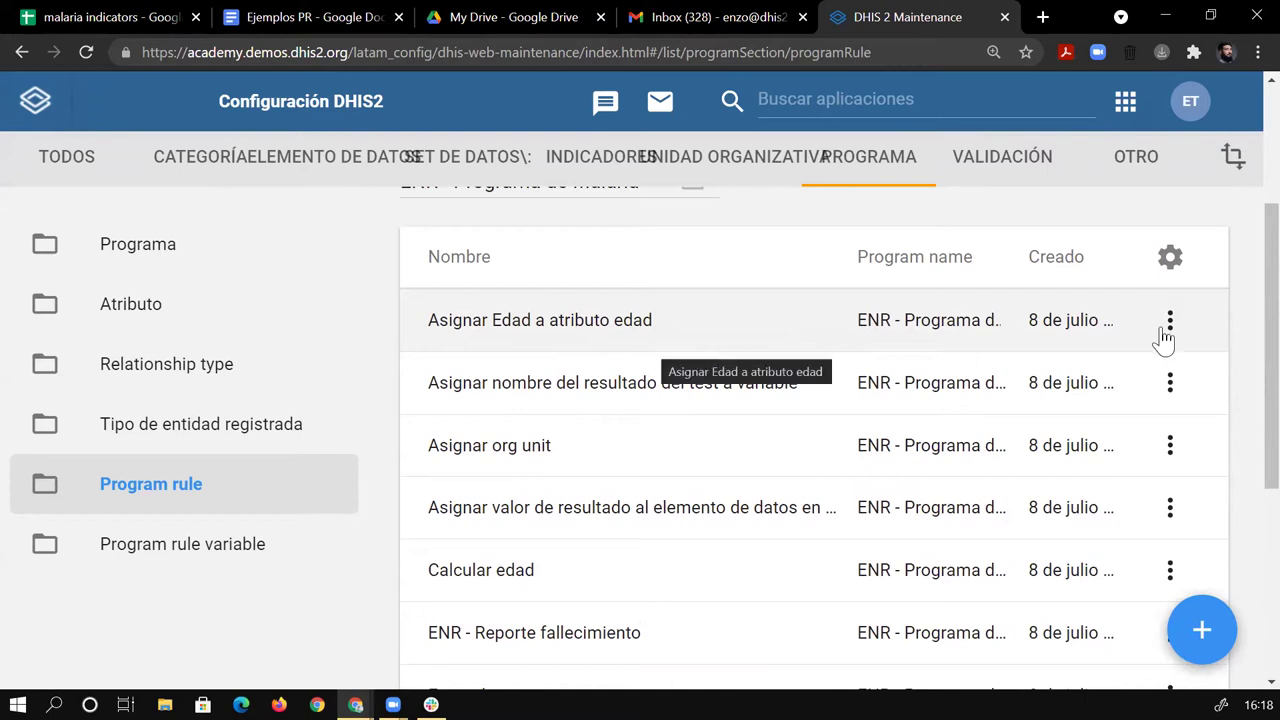
{"action": "left_click", "coordinate": [680, 322]}
{"action": "scroll", "coordinate": [1240, 300], "scroll_direction": "down", "scroll_amount": 3}
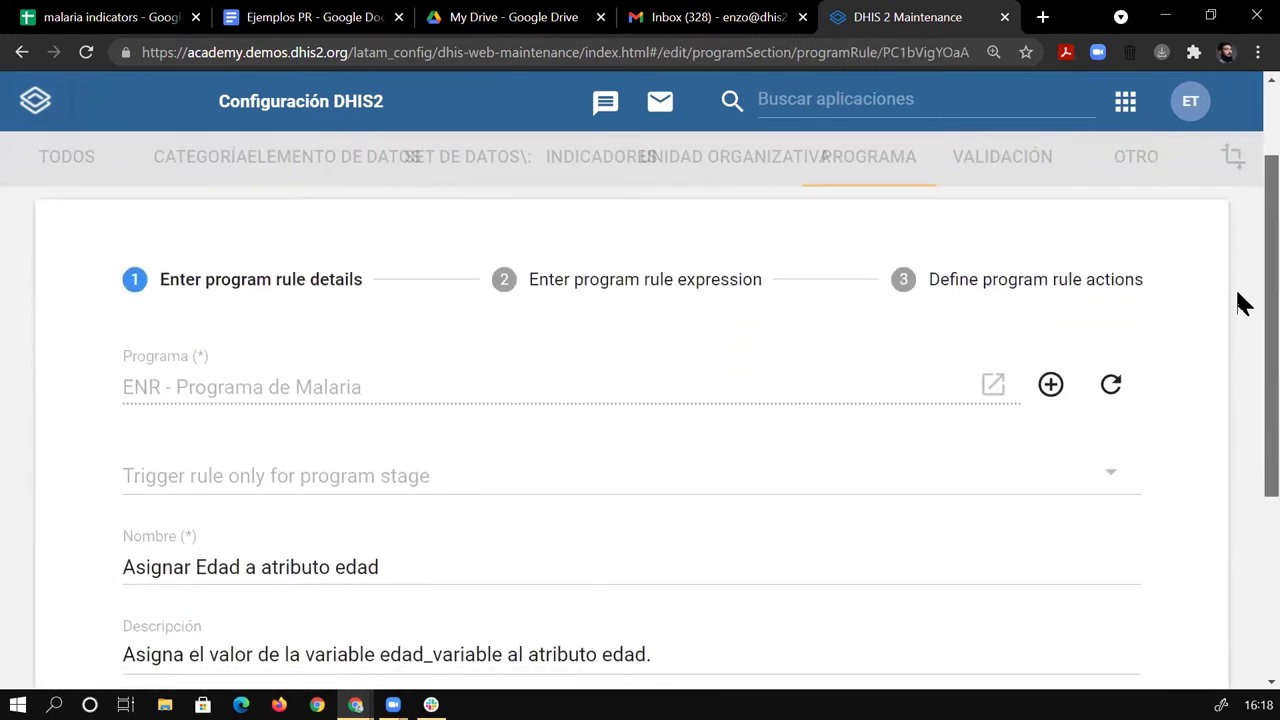
{"action": "scroll", "coordinate": [1240, 390], "scroll_direction": "up", "scroll_amount": 3}
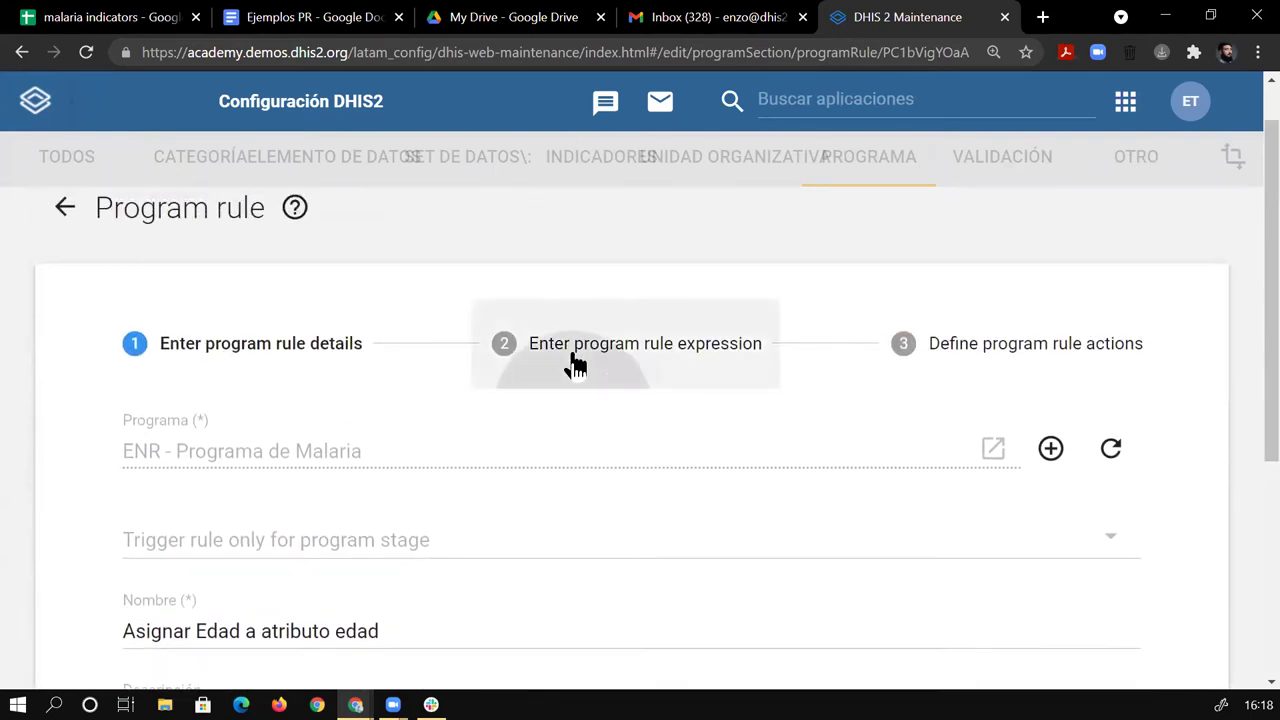
{"action": "left_click", "coordinate": [574, 360]}
{"action": "scroll", "coordinate": [740, 323], "scroll_direction": "down", "scroll_amount": 10}
{"action": "scroll", "coordinate": [451, 468], "scroll_direction": "up", "scroll_amount": 10}
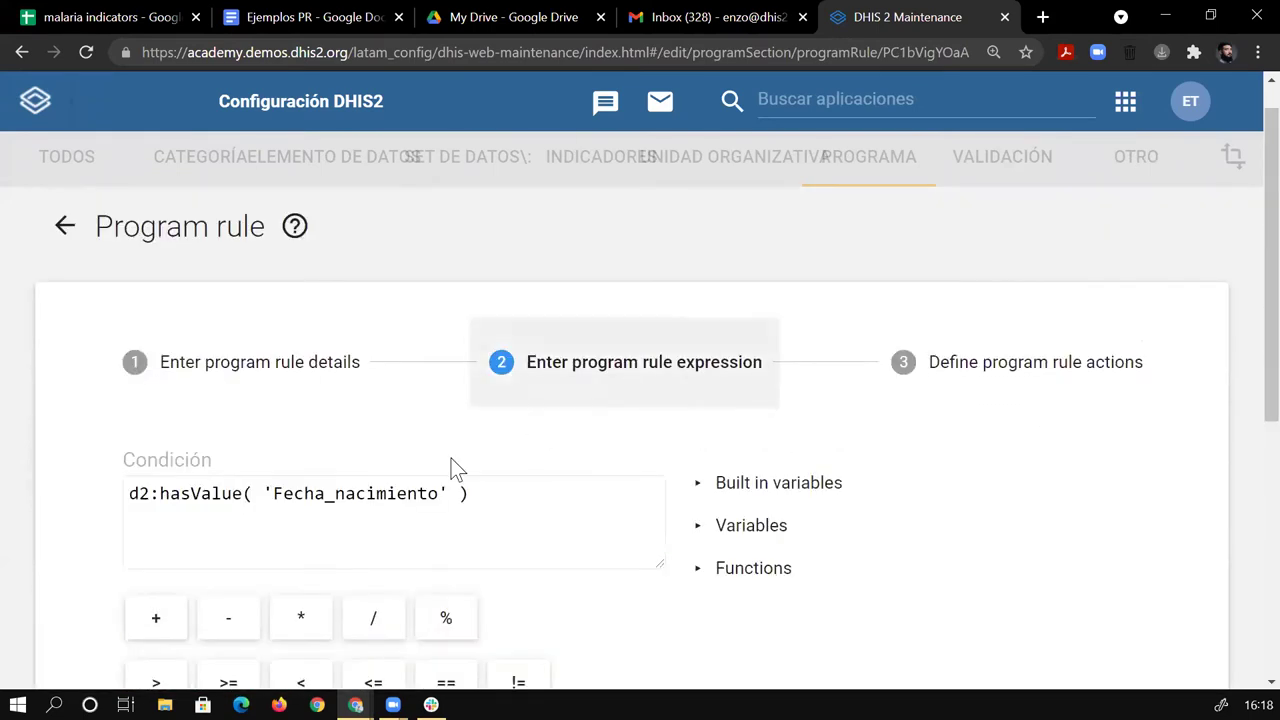
{"action": "triple_click", "coordinate": [177, 494]}
{"action": "left_click", "coordinate": [988, 358]}
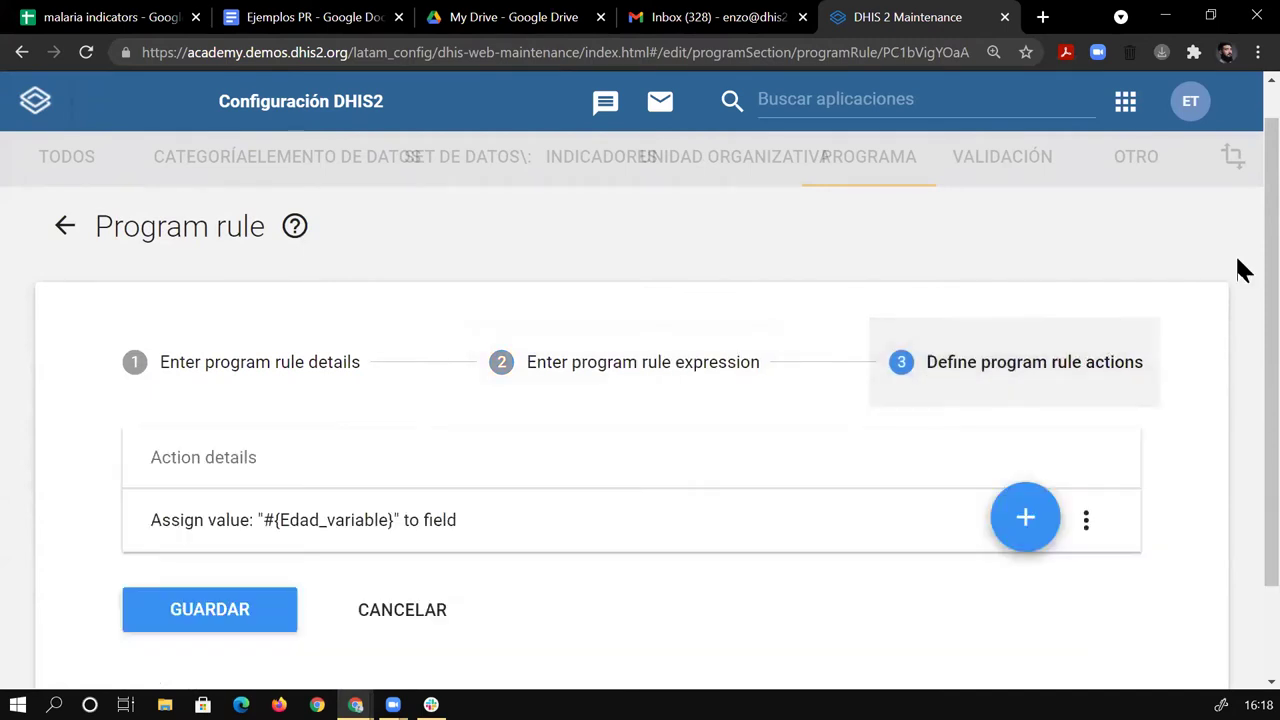
{"action": "scroll", "coordinate": [1243, 300], "scroll_direction": "down", "scroll_amount": 1}
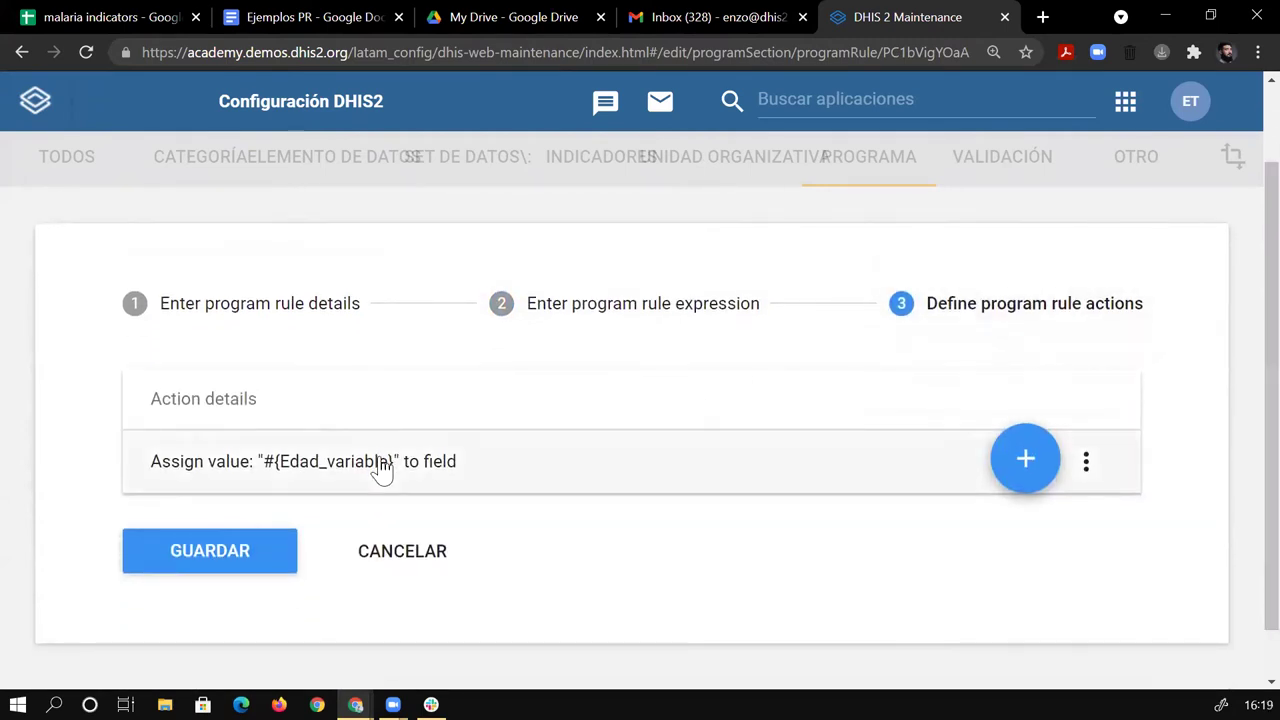
{"action": "left_click", "coordinate": [383, 467]}
{"action": "left_click", "coordinate": [885, 590]}
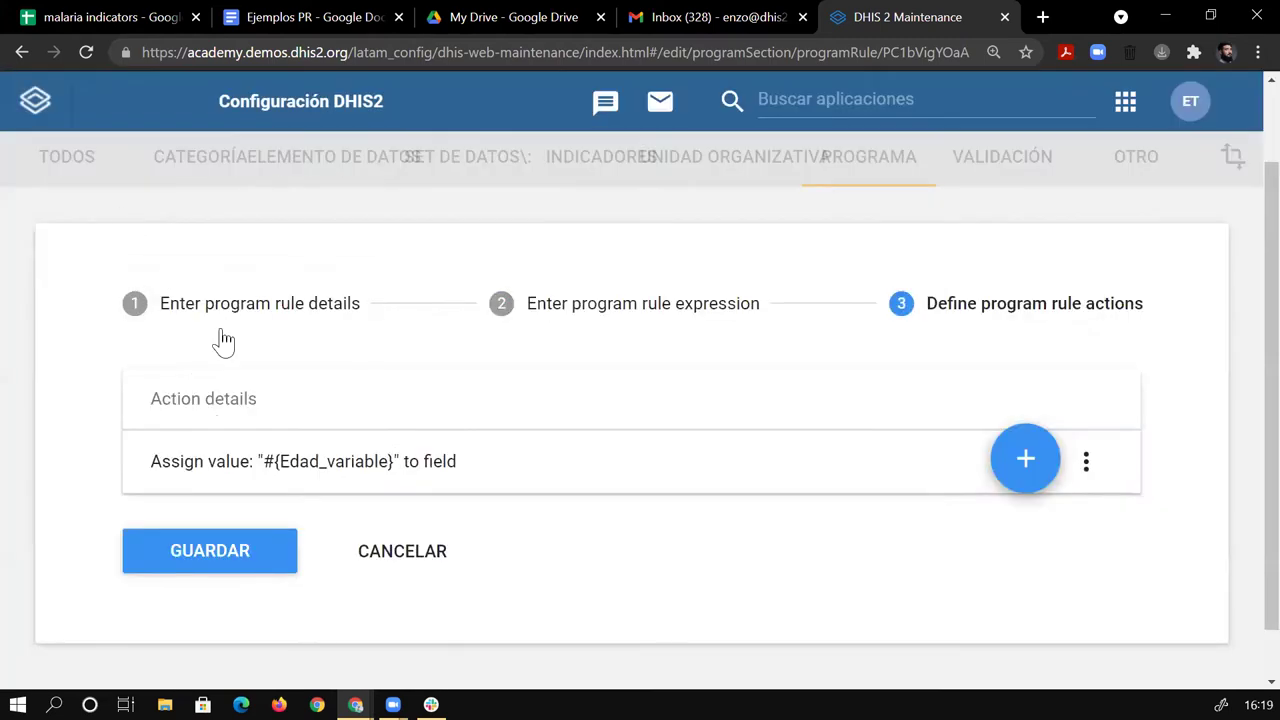
{"action": "scroll", "coordinate": [130, 300], "scroll_direction": "up", "scroll_amount": 1}
{"action": "left_click", "coordinate": [63, 266]}
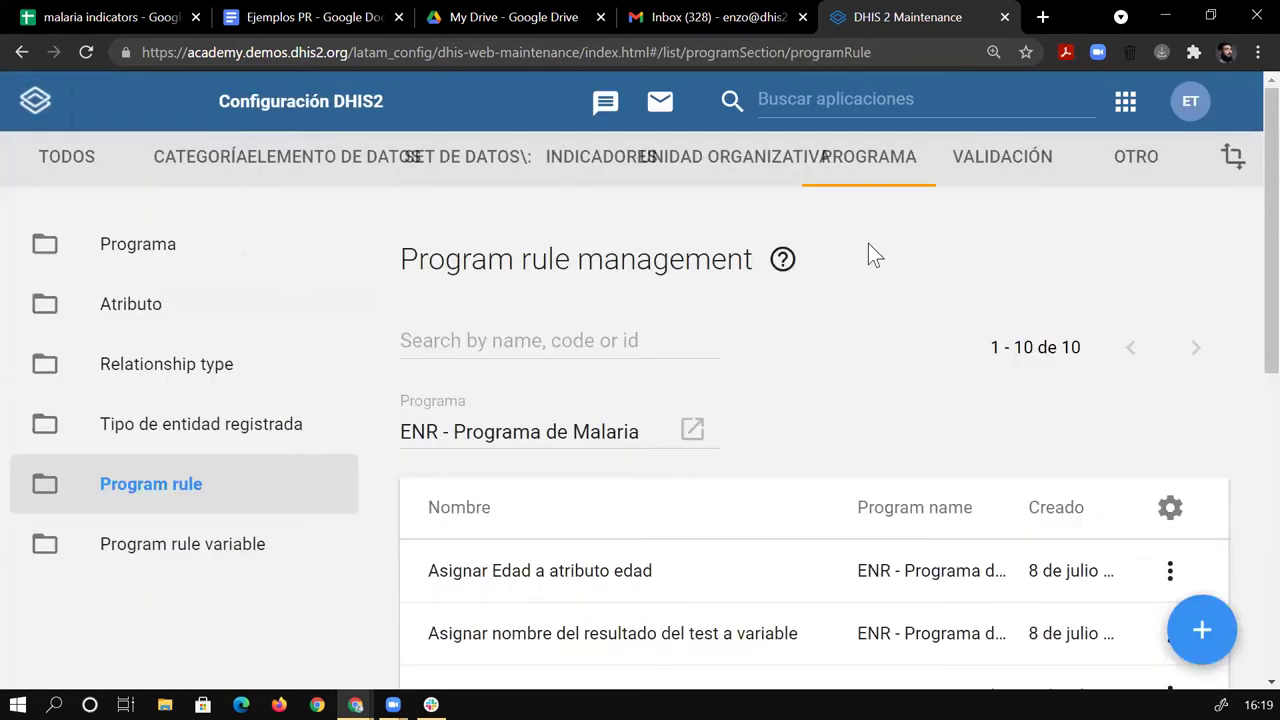
{"action": "scroll", "coordinate": [1243, 243], "scroll_direction": "down", "scroll_amount": 3}
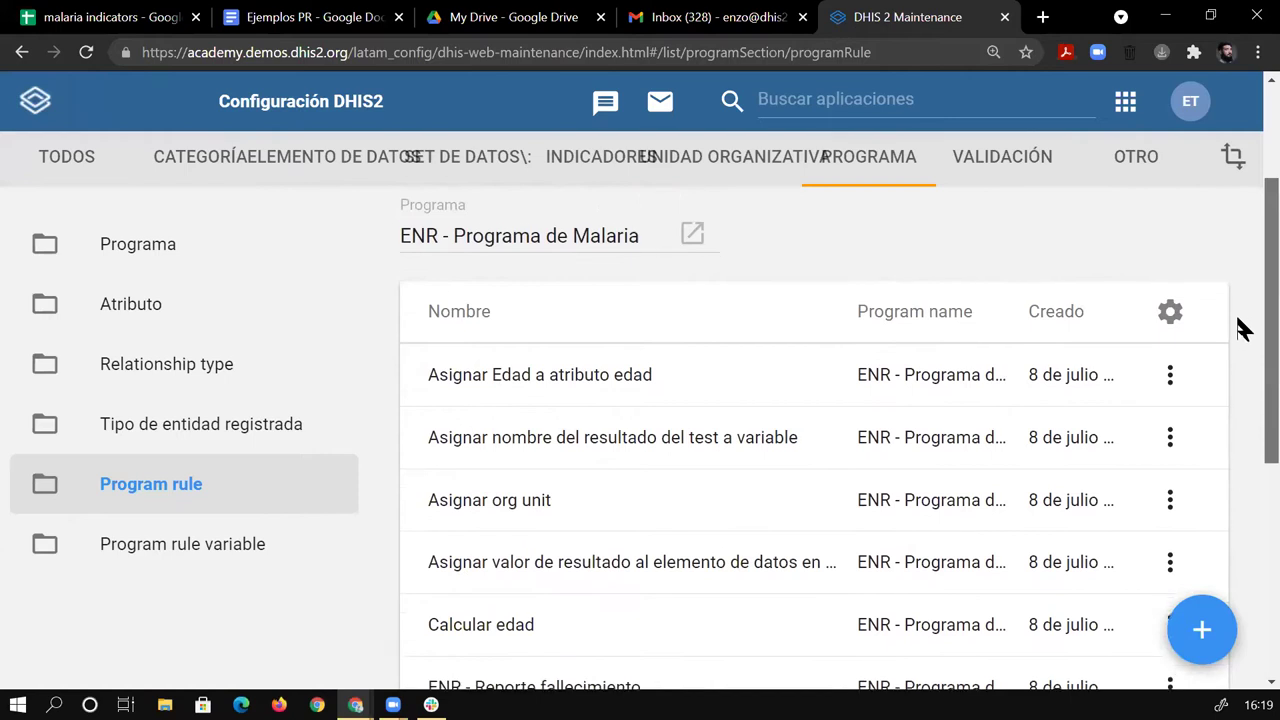
Open the Calcular edad rule and inspect its condition expression.
{"action": "left_click", "coordinate": [654, 565]}
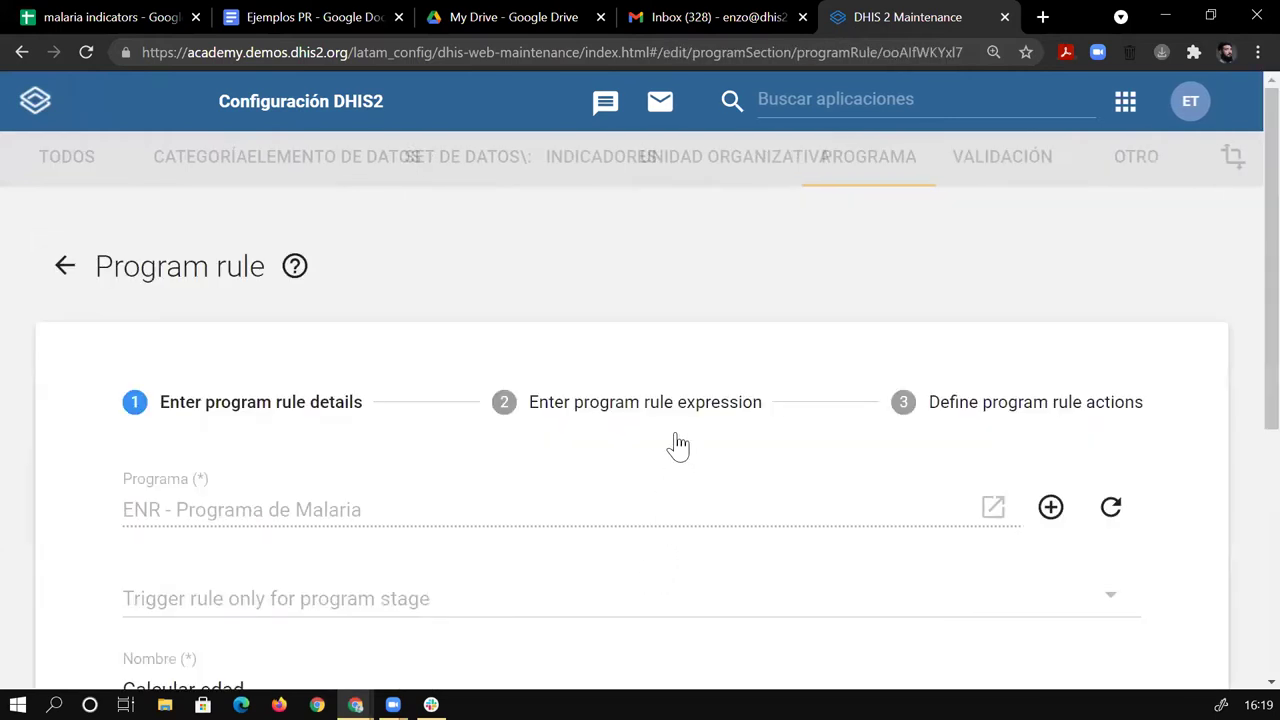
{"action": "scroll", "coordinate": [1243, 400], "scroll_direction": "down", "scroll_amount": 3}
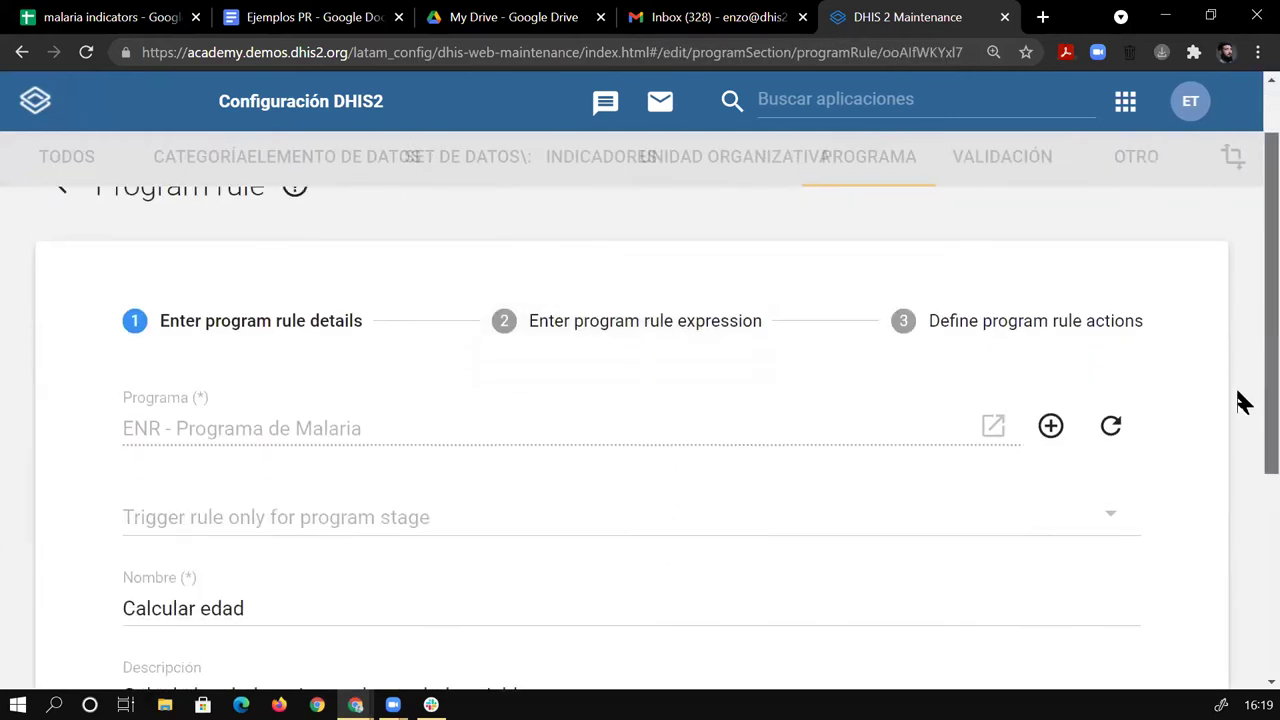
{"action": "scroll", "coordinate": [551, 471], "scroll_direction": "up", "scroll_amount": 3}
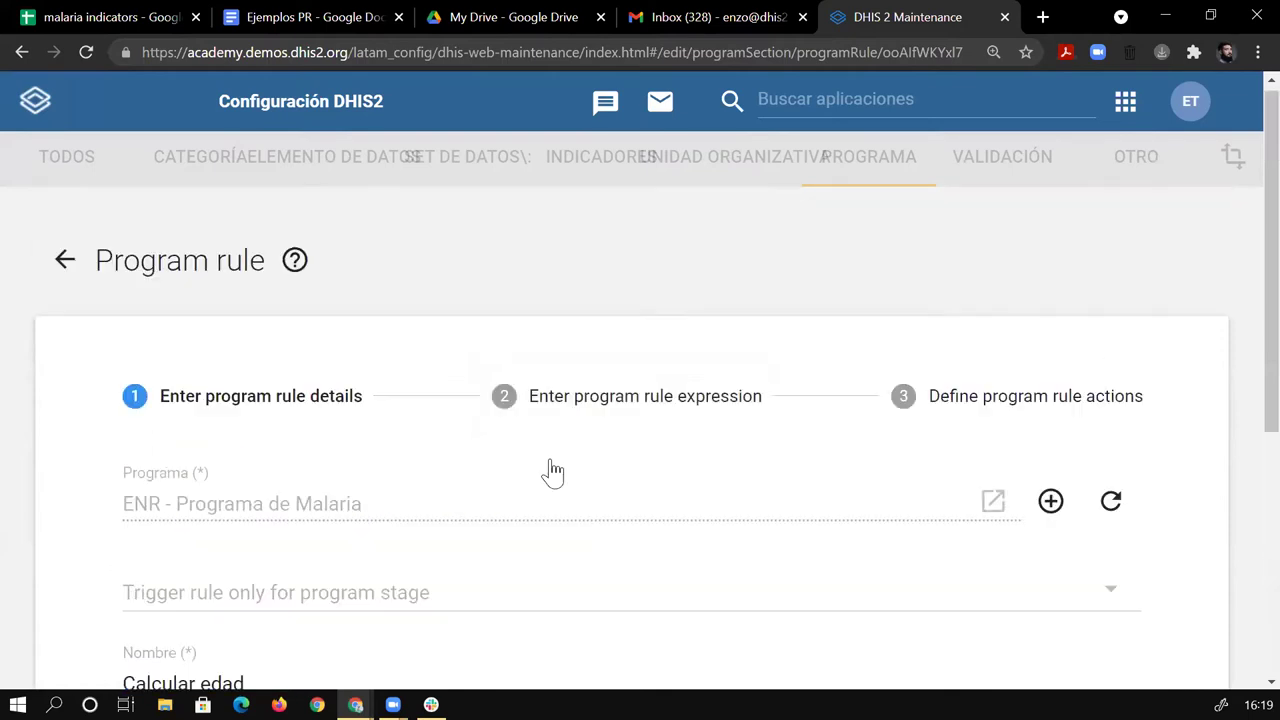
{"action": "left_click", "coordinate": [634, 398]}
{"action": "left_click", "coordinate": [188, 531]}
{"action": "triple_click", "coordinate": [188, 531]}
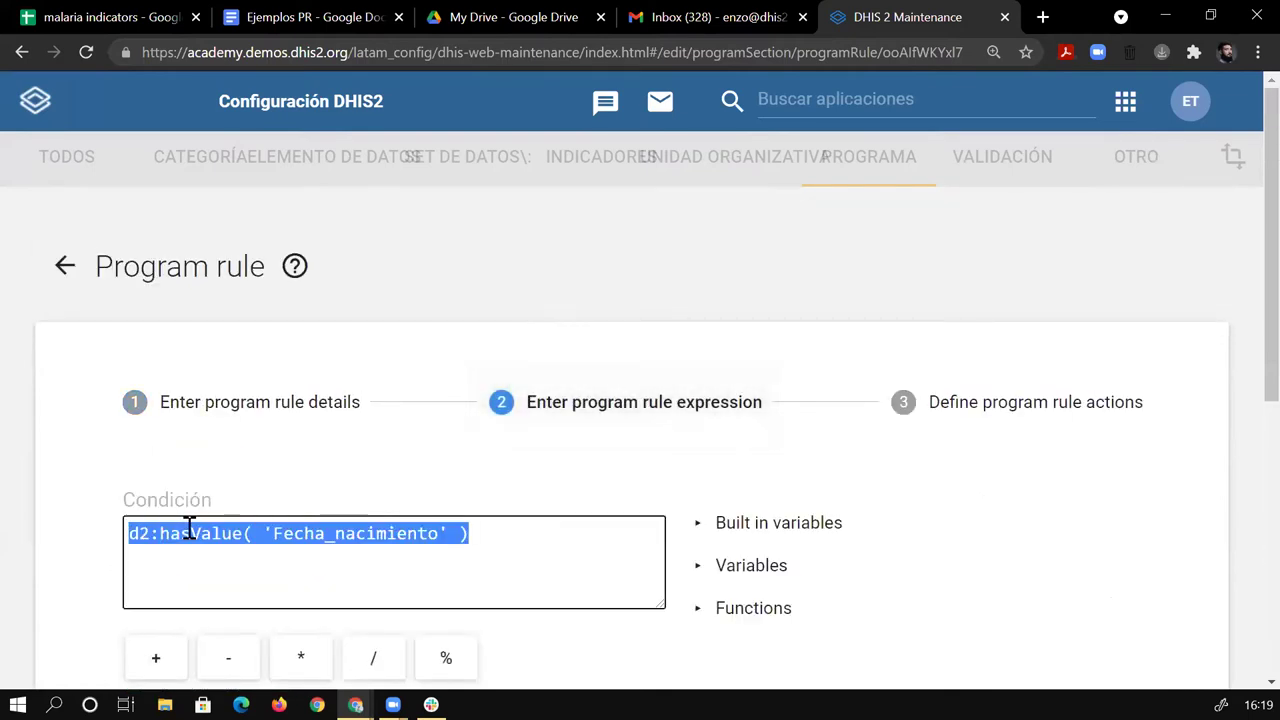
{"action": "left_click", "coordinate": [517, 538]}
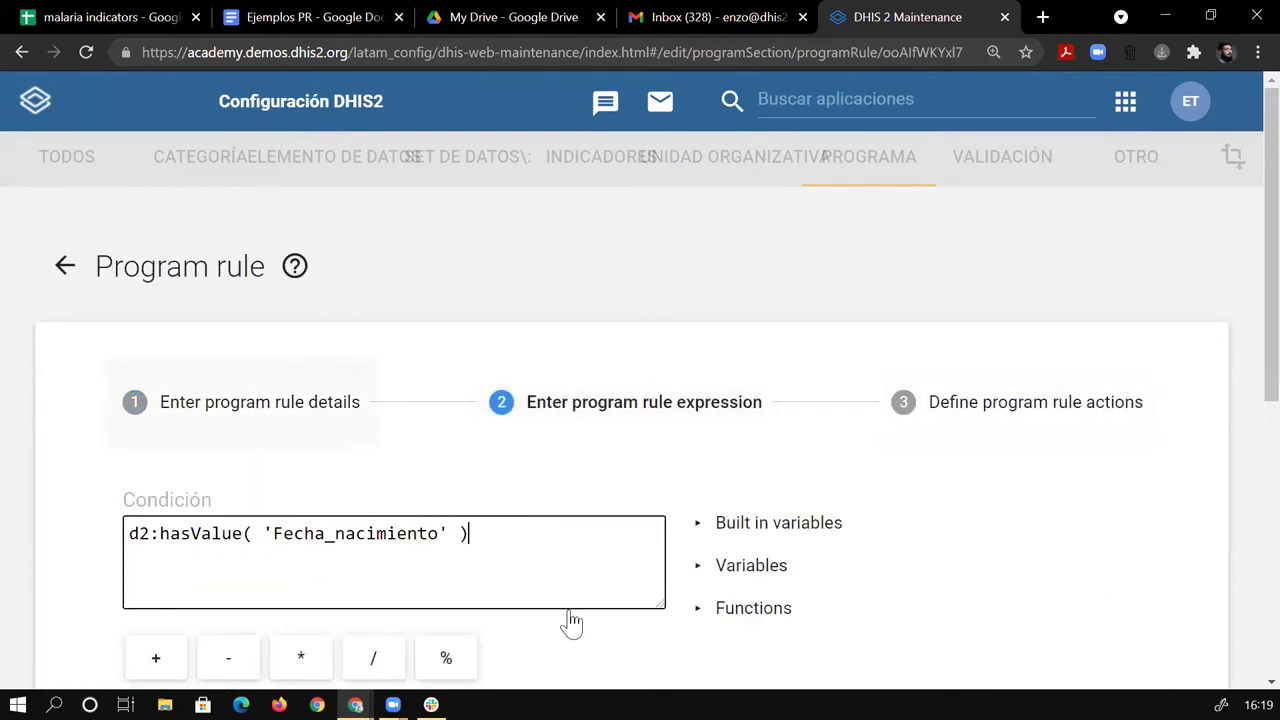
Commit the action assigning d2:yearsBetween(A{Fecha_nacimiento},V{enrollment_date}) to #{Edad_variable}, then return to the rules.
{"action": "left_click", "coordinate": [1003, 408]}
{"action": "scroll", "coordinate": [1240, 285], "scroll_direction": "down", "scroll_amount": 1}
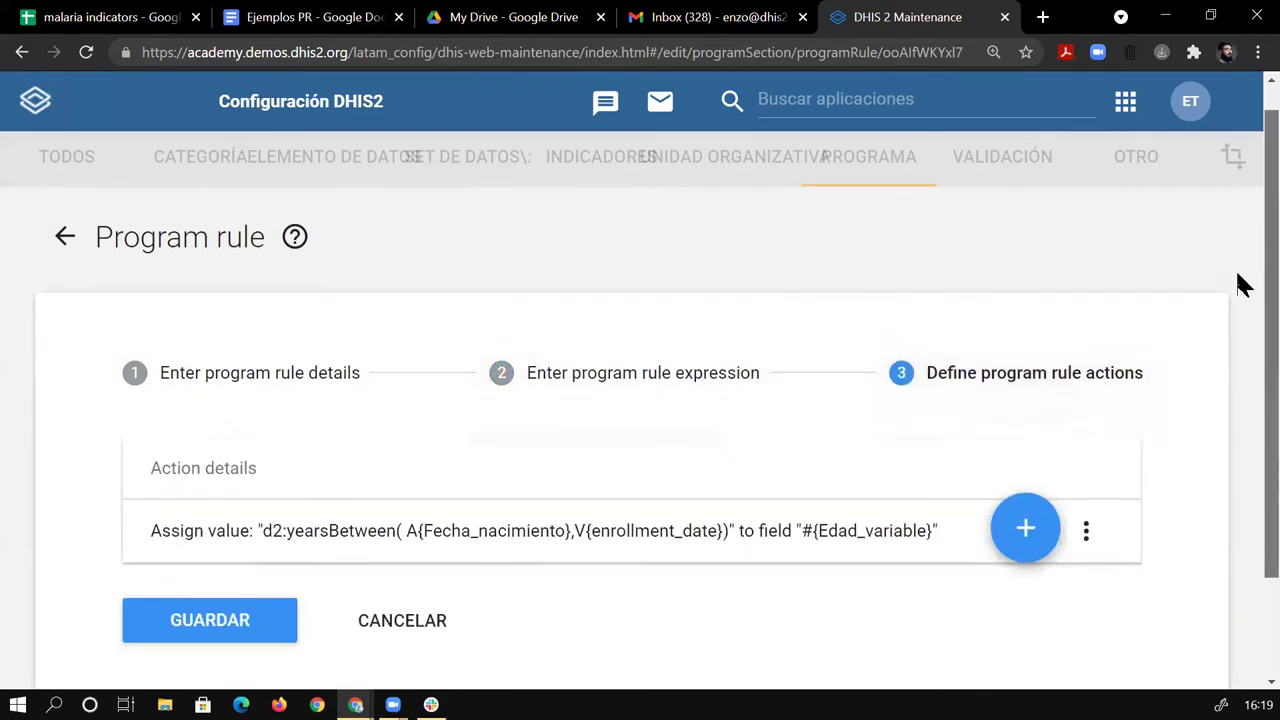
{"action": "left_click", "coordinate": [482, 500]}
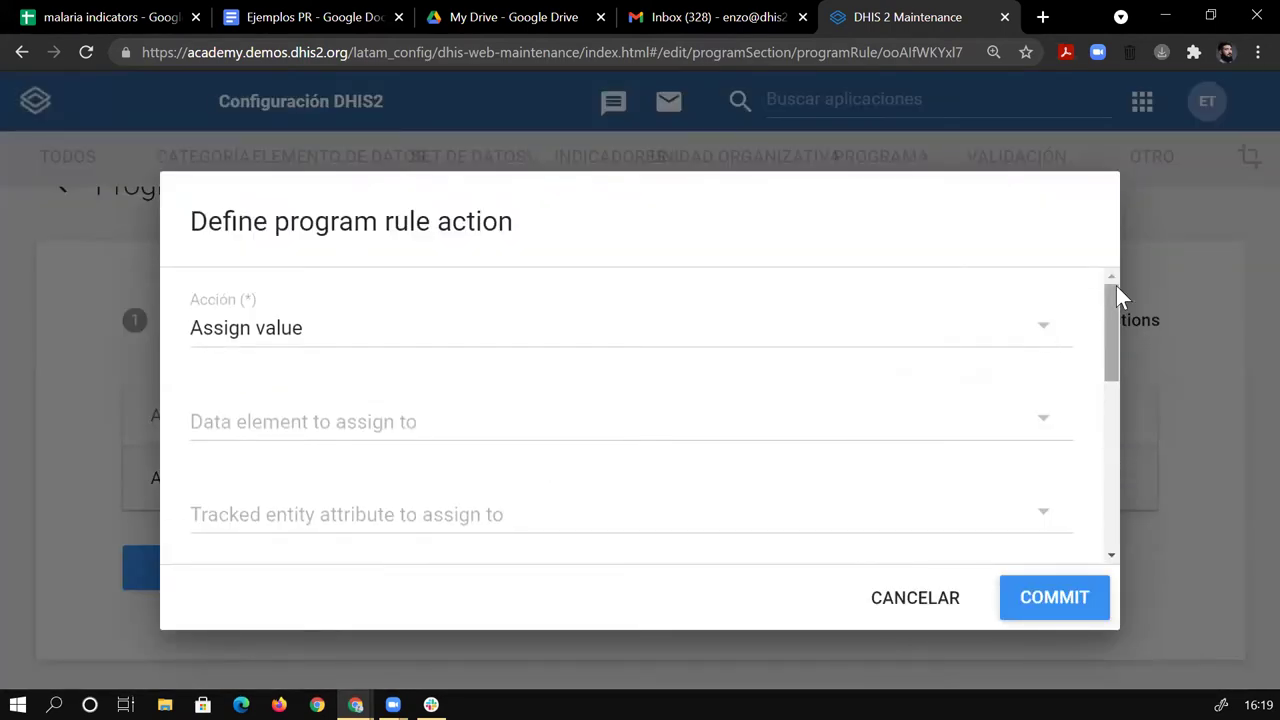
{"action": "left_click_drag", "start_coordinate": [1113, 305], "coordinate": [1117, 441]}
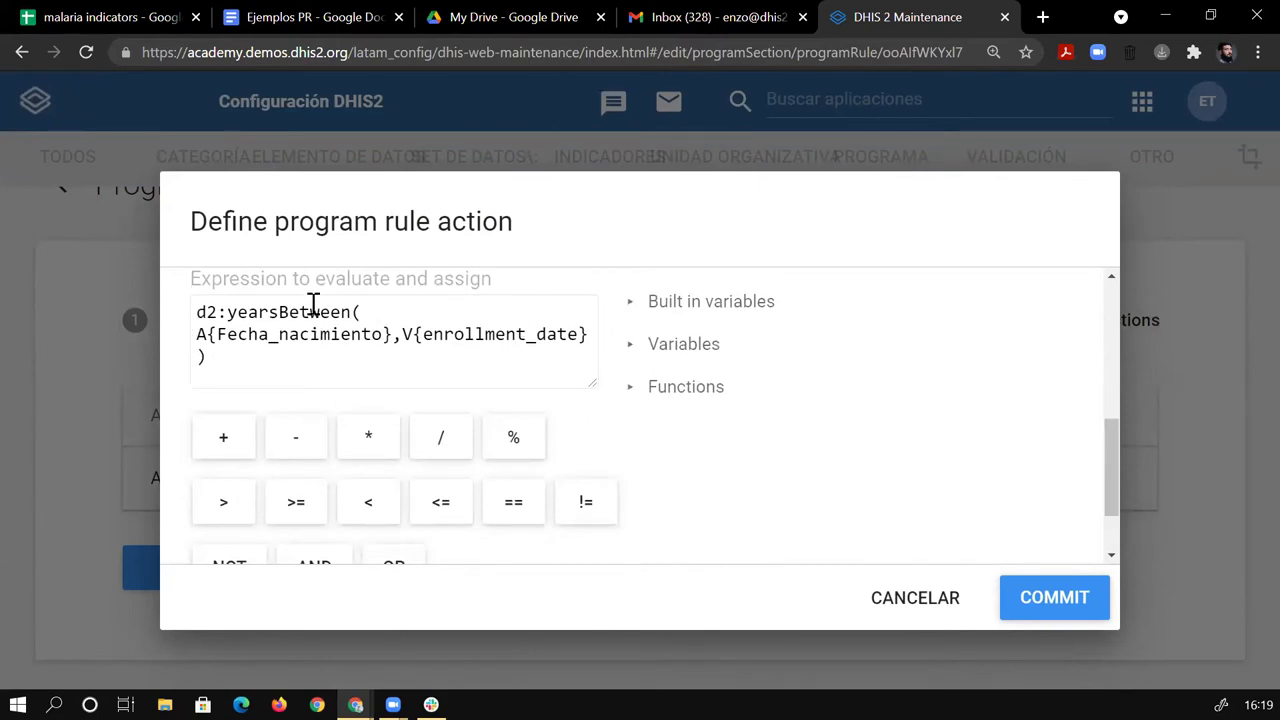
{"action": "left_click", "coordinate": [1028, 597]}
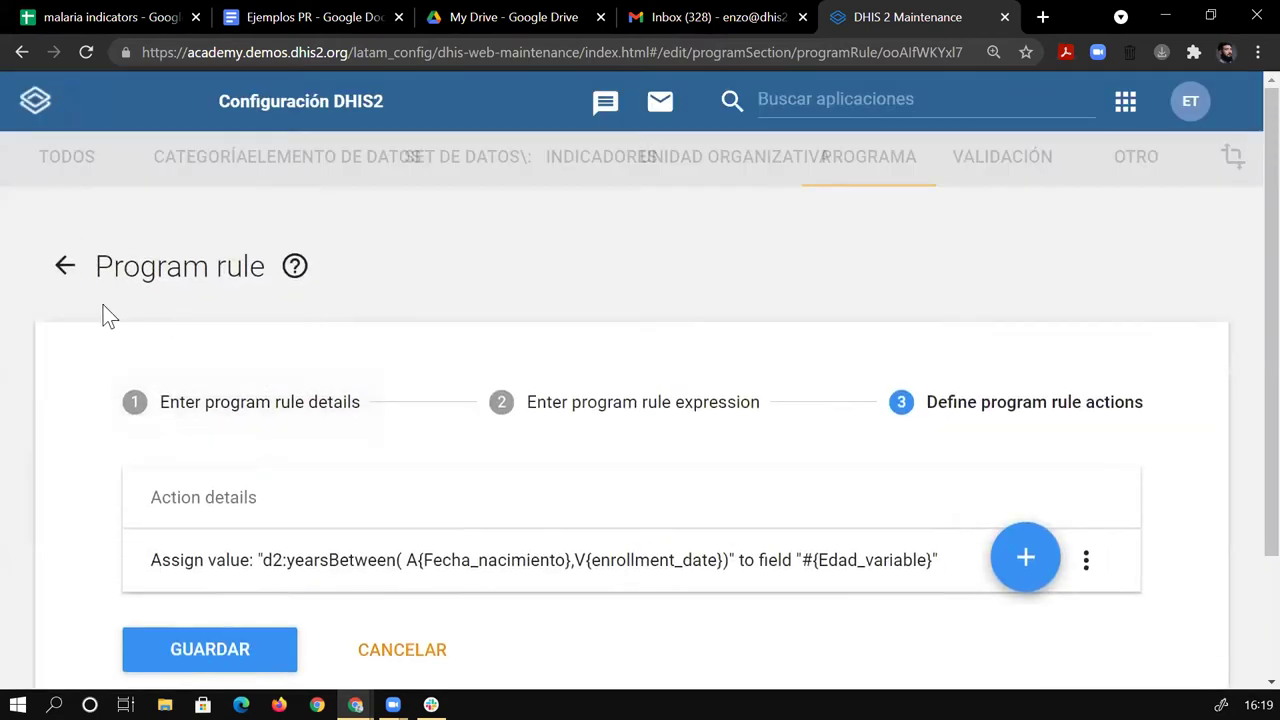
{"action": "left_click", "coordinate": [66, 266]}
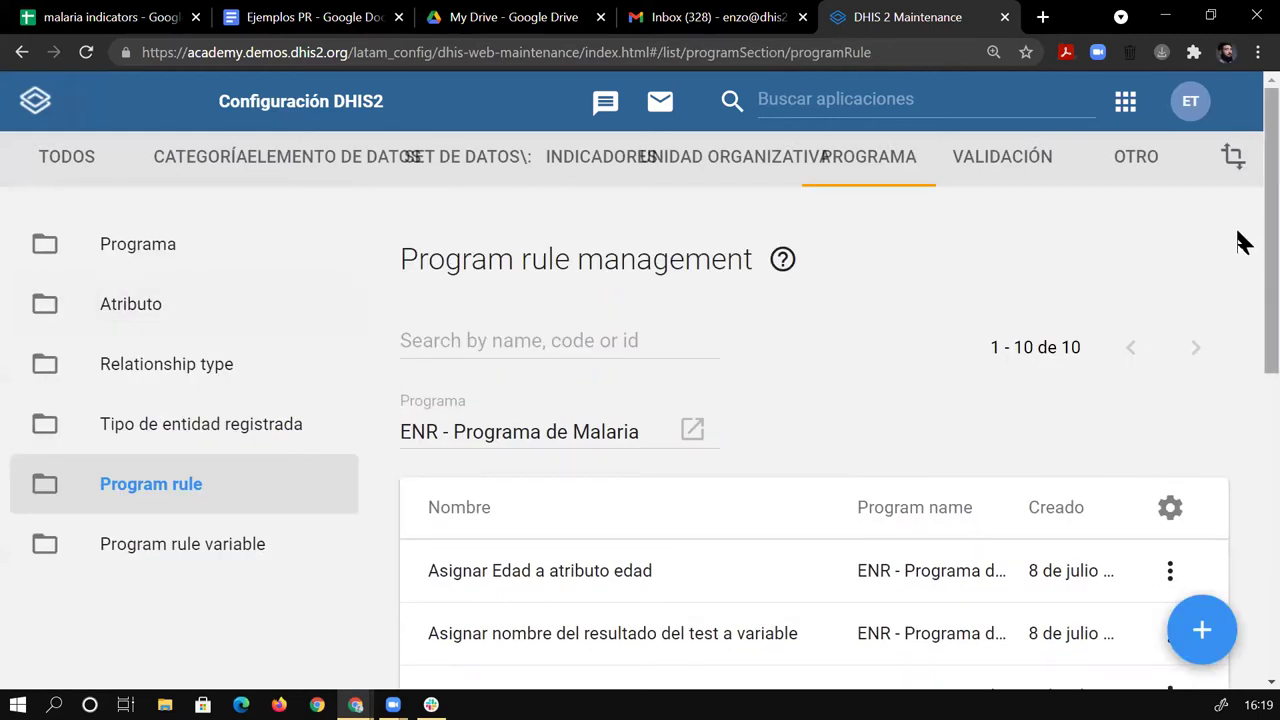
Open 'Asignar Edad a atributo edad' and view its condition expression.
{"action": "scroll", "coordinate": [1243, 270], "scroll_direction": "down", "scroll_amount": 2}
{"action": "left_click", "coordinate": [580, 432]}
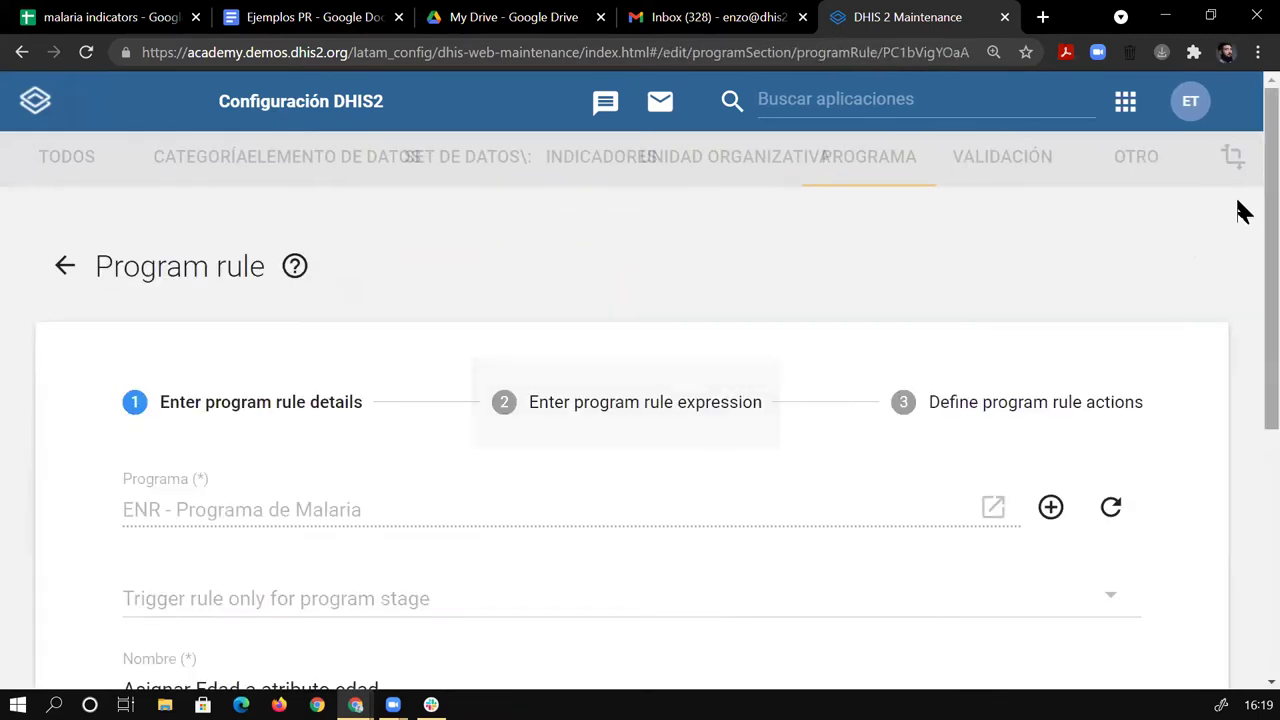
{"action": "scroll", "coordinate": [1240, 240], "scroll_direction": "down", "scroll_amount": 1}
{"action": "left_click", "coordinate": [694, 299]}
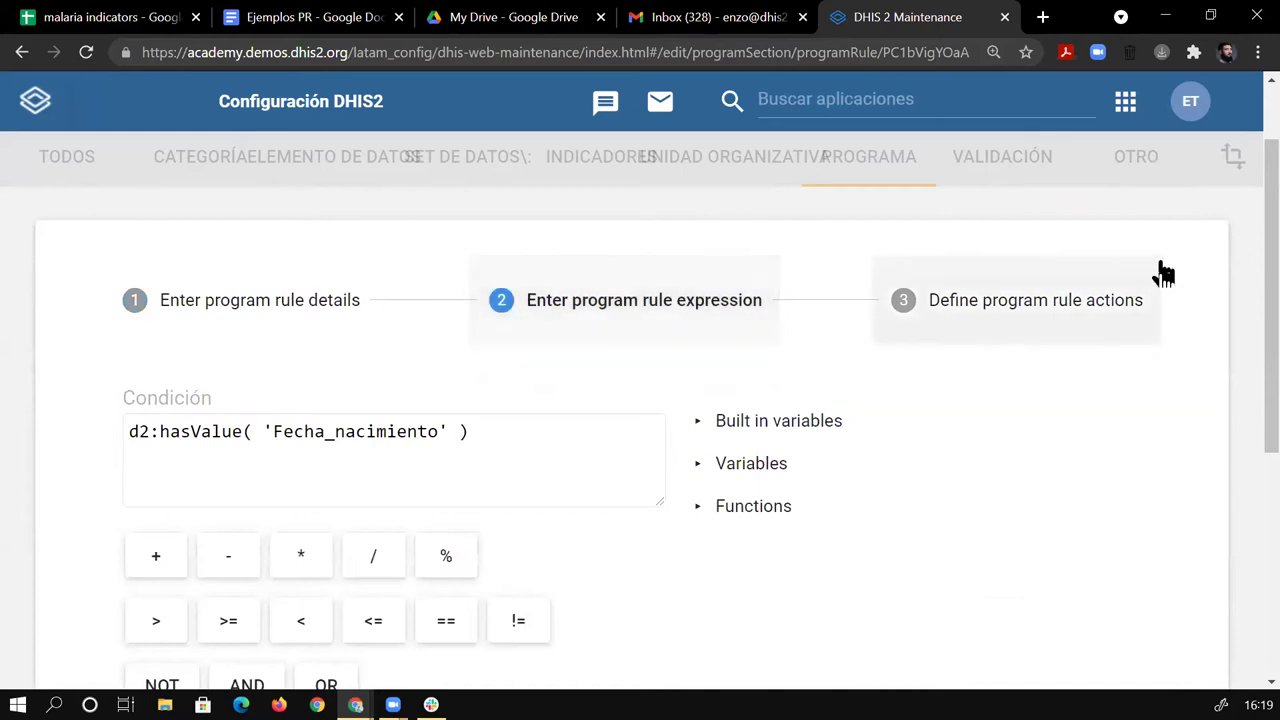
{"action": "scroll", "coordinate": [1237, 240], "scroll_direction": "down", "scroll_amount": 1}
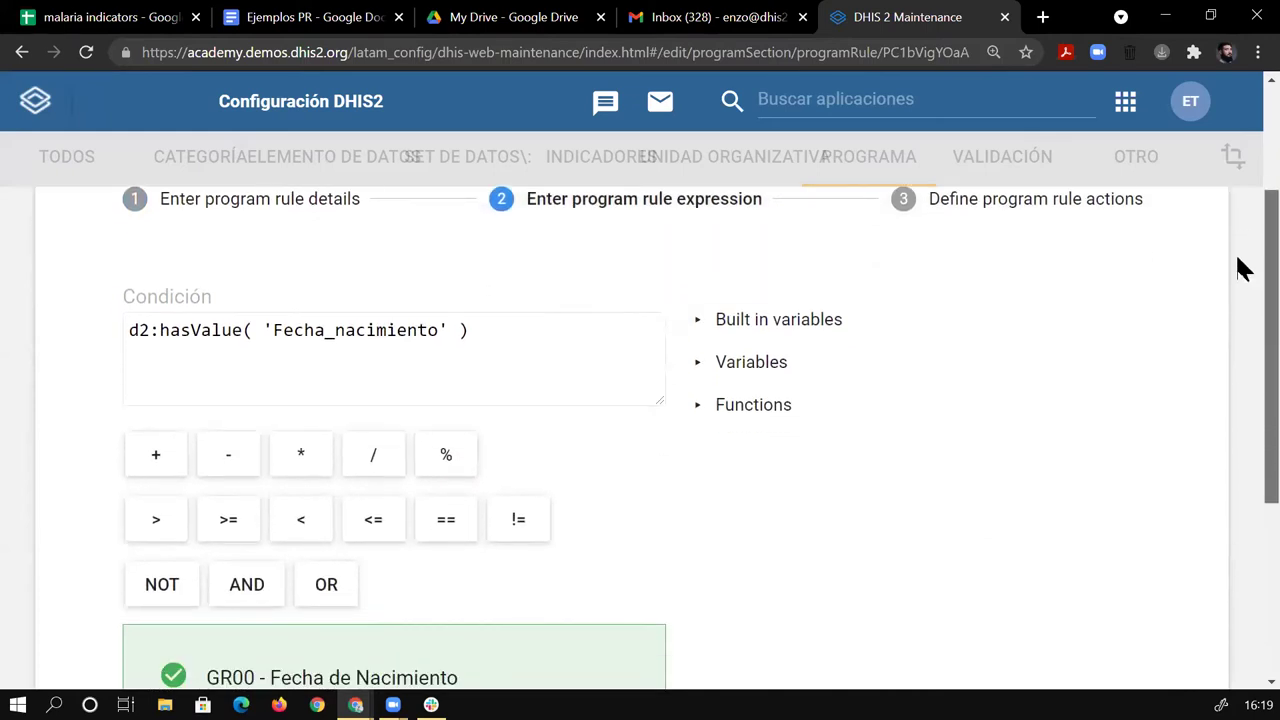
Inspect its action assigning #{Edad_variable} to ENR - Edad, commit it unchanged, and return.
{"action": "left_click", "coordinate": [960, 205]}
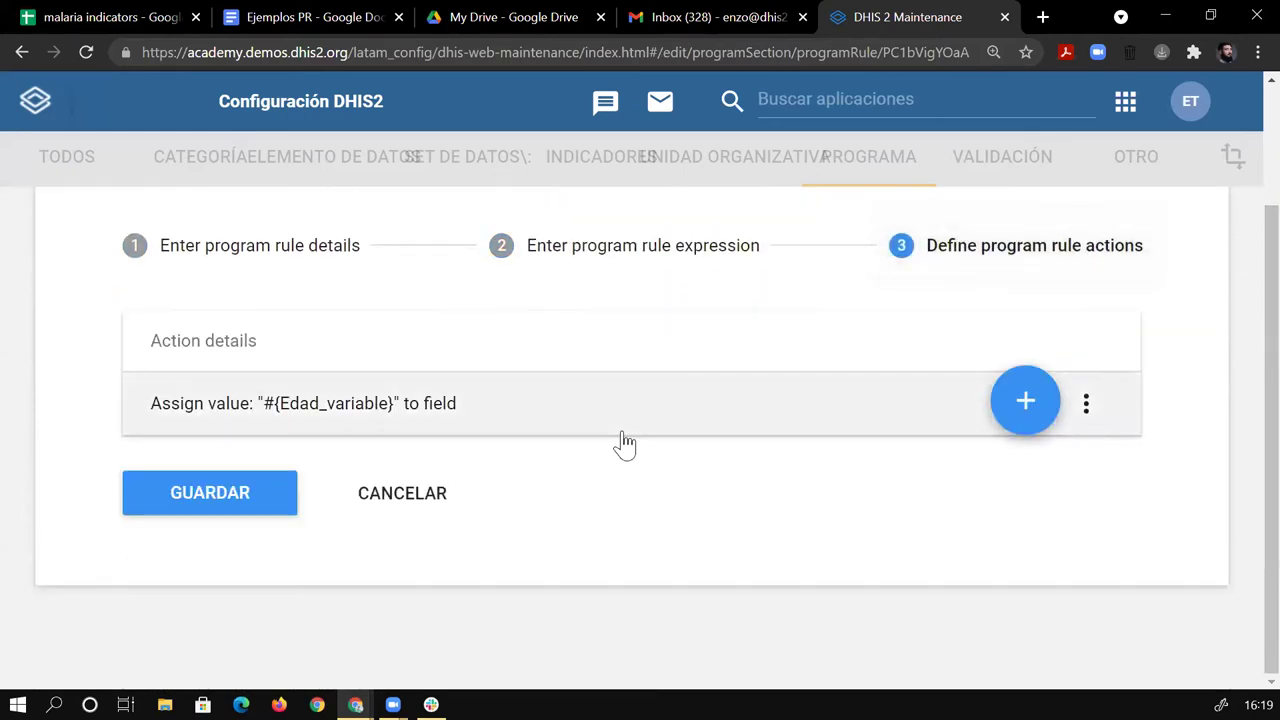
{"action": "left_click", "coordinate": [621, 434]}
{"action": "scroll", "coordinate": [414, 352], "scroll_direction": "down", "scroll_amount": 5}
{"action": "scroll", "coordinate": [476, 405], "scroll_direction": "up", "scroll_amount": 5}
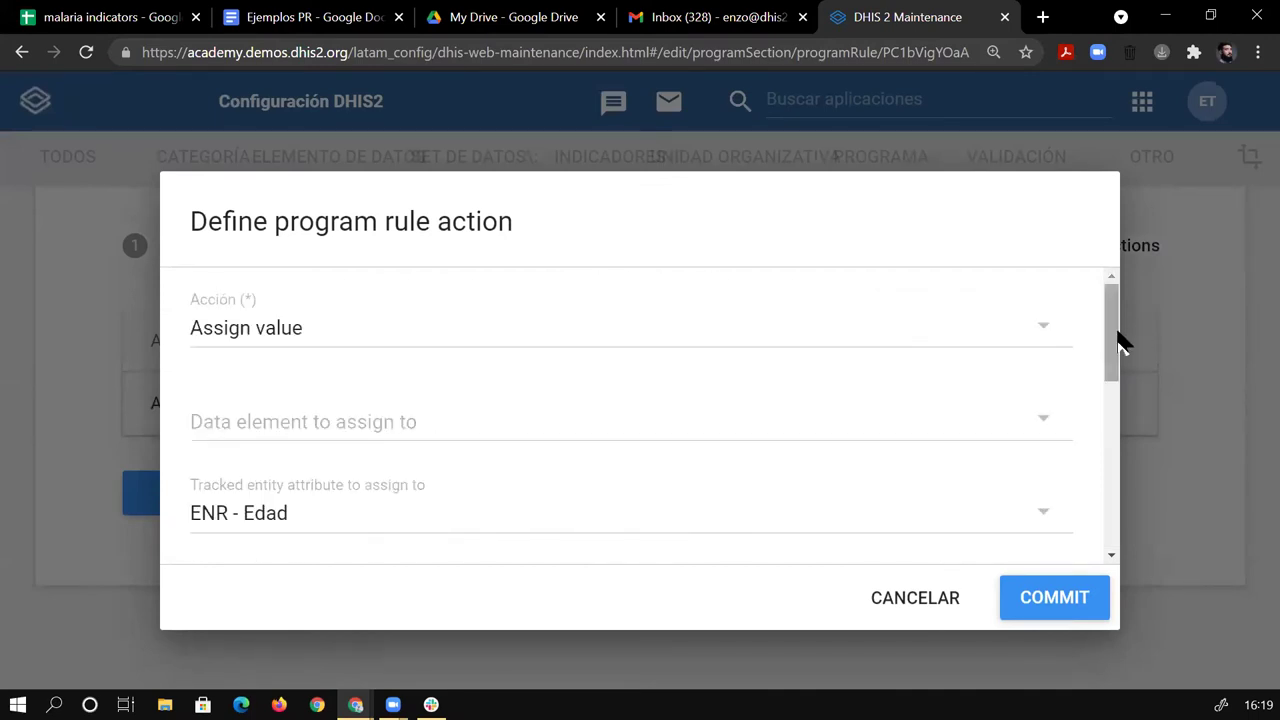
{"action": "scroll", "coordinate": [1122, 362], "scroll_direction": "down", "scroll_amount": 4}
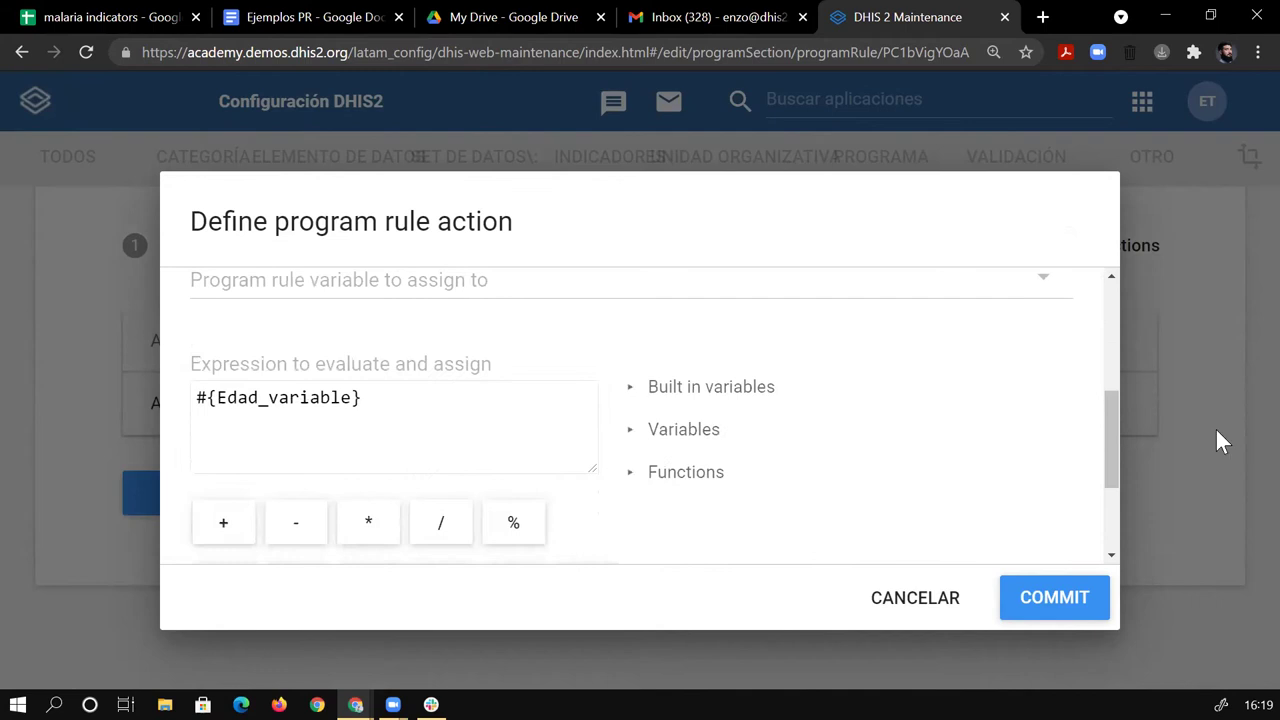
{"action": "left_click_drag", "start_coordinate": [1109, 434], "coordinate": [1116, 356]}
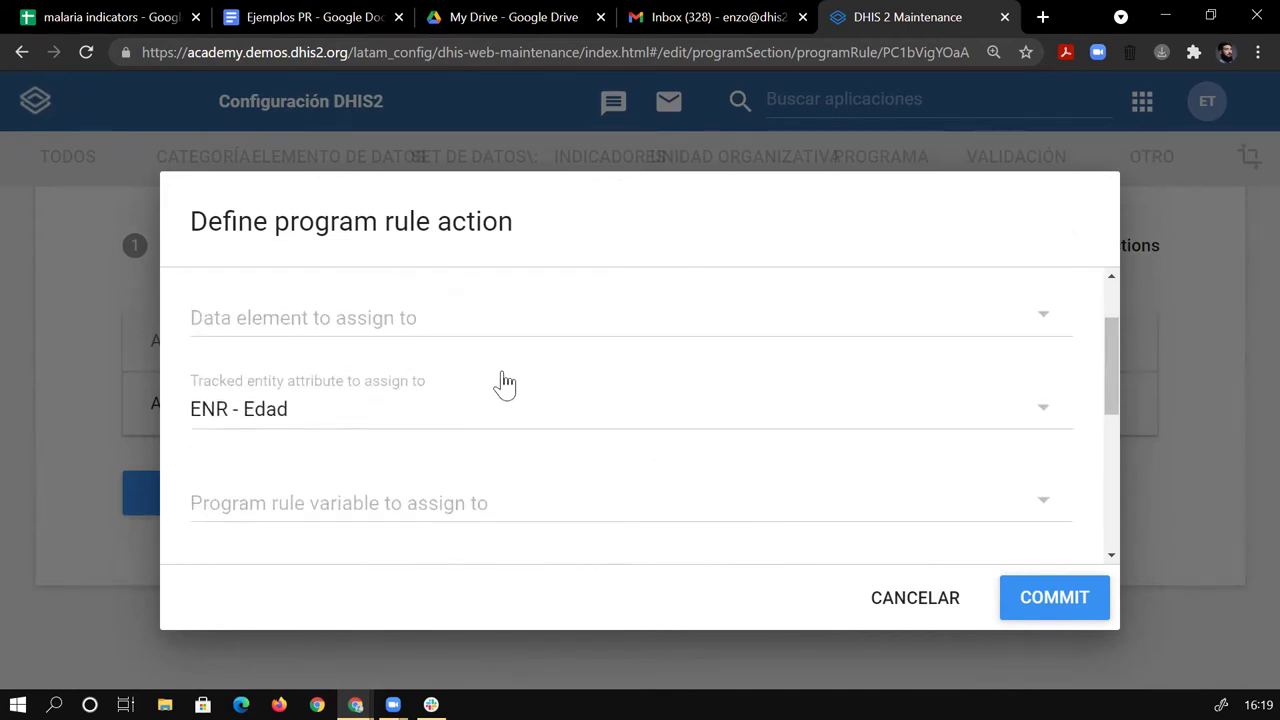
{"action": "scroll", "coordinate": [1107, 400], "scroll_direction": "down", "scroll_amount": 2}
{"action": "scroll", "coordinate": [1020, 392], "scroll_direction": "up", "scroll_amount": 1}
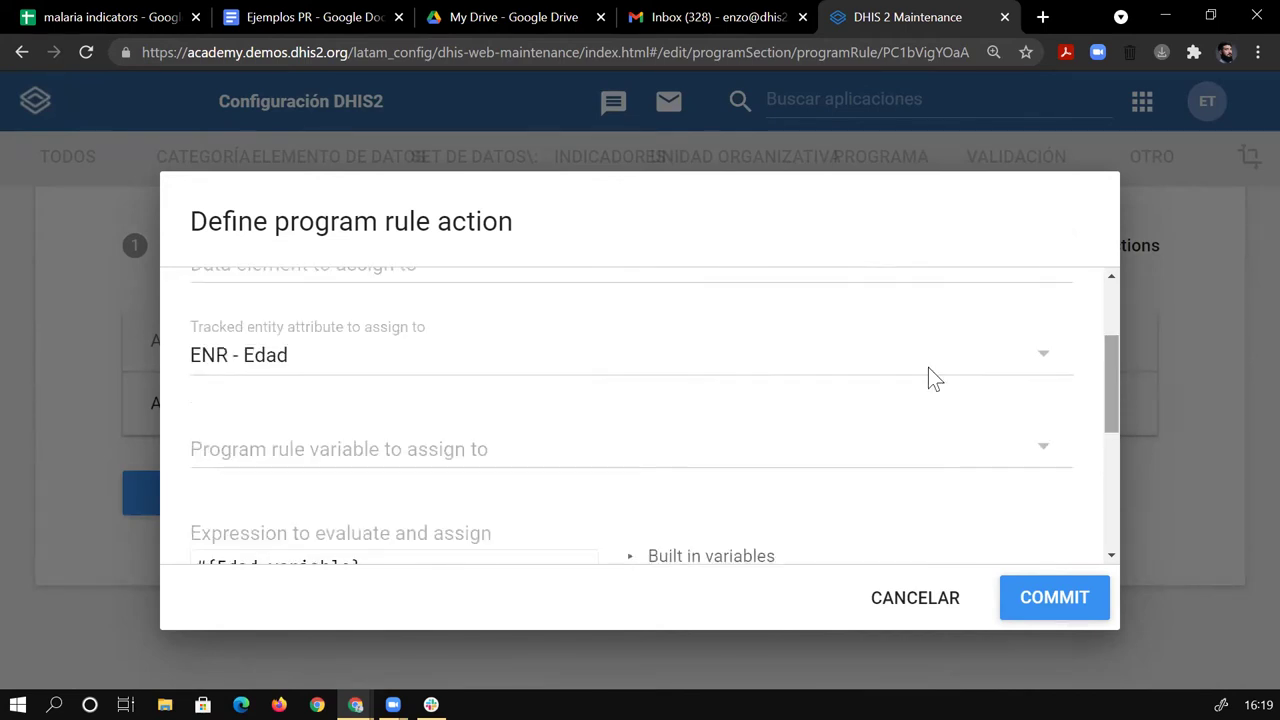
{"action": "left_click", "coordinate": [1034, 594]}
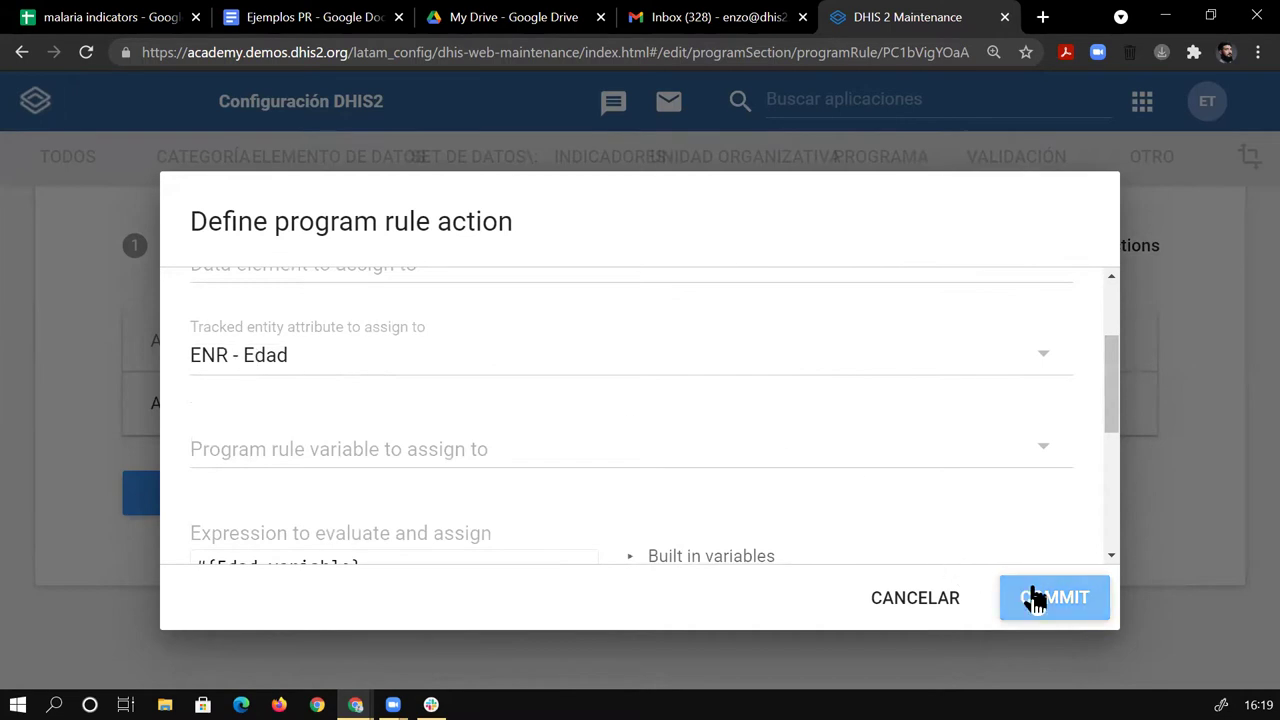
{"action": "scroll", "coordinate": [200, 304], "scroll_direction": "up", "scroll_amount": 2}
{"action": "left_click", "coordinate": [64, 267]}
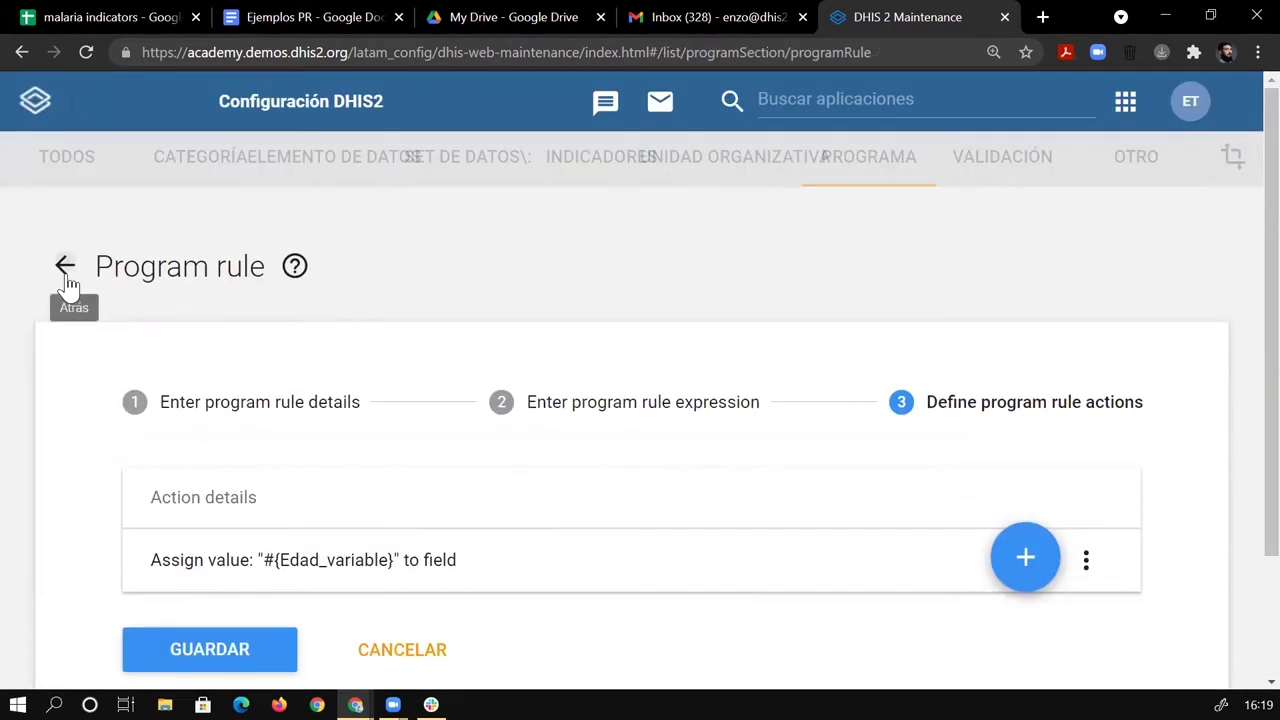
Open 'Si es masculino, ocultar embarazo' and view its A{Sexo} == 'Male' condition.
{"action": "scroll", "coordinate": [1240, 252], "scroll_direction": "down", "scroll_amount": 1}
{"action": "scroll", "coordinate": [1240, 252], "scroll_direction": "down", "scroll_amount": 6}
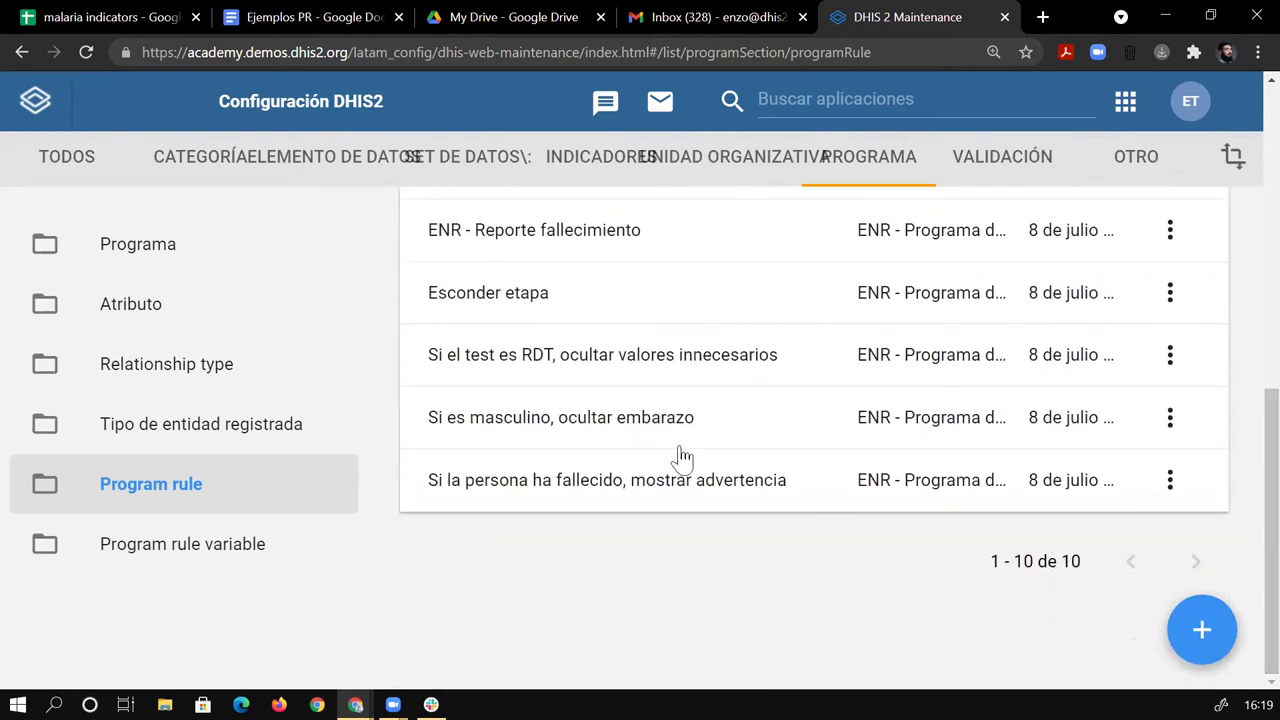
{"action": "left_click", "coordinate": [665, 440]}
{"action": "left_click", "coordinate": [625, 433]}
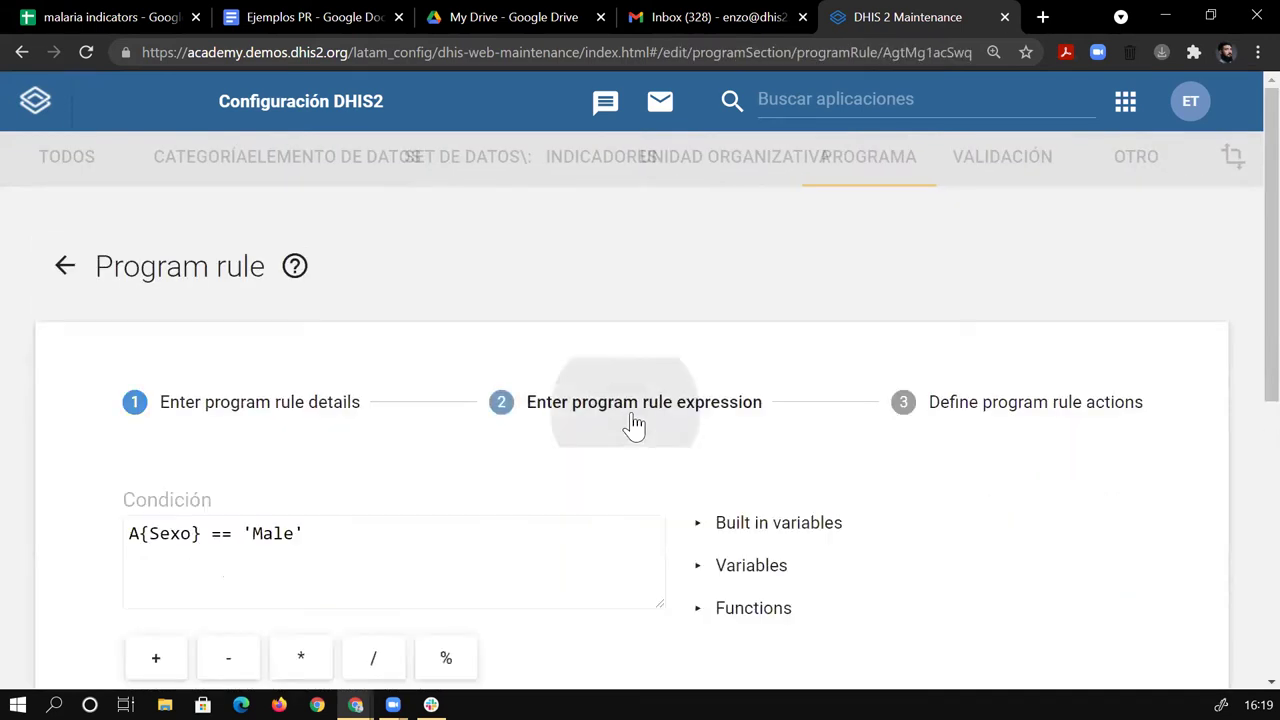
{"action": "left_click_drag", "start_coordinate": [139, 540], "coordinate": [306, 545]}
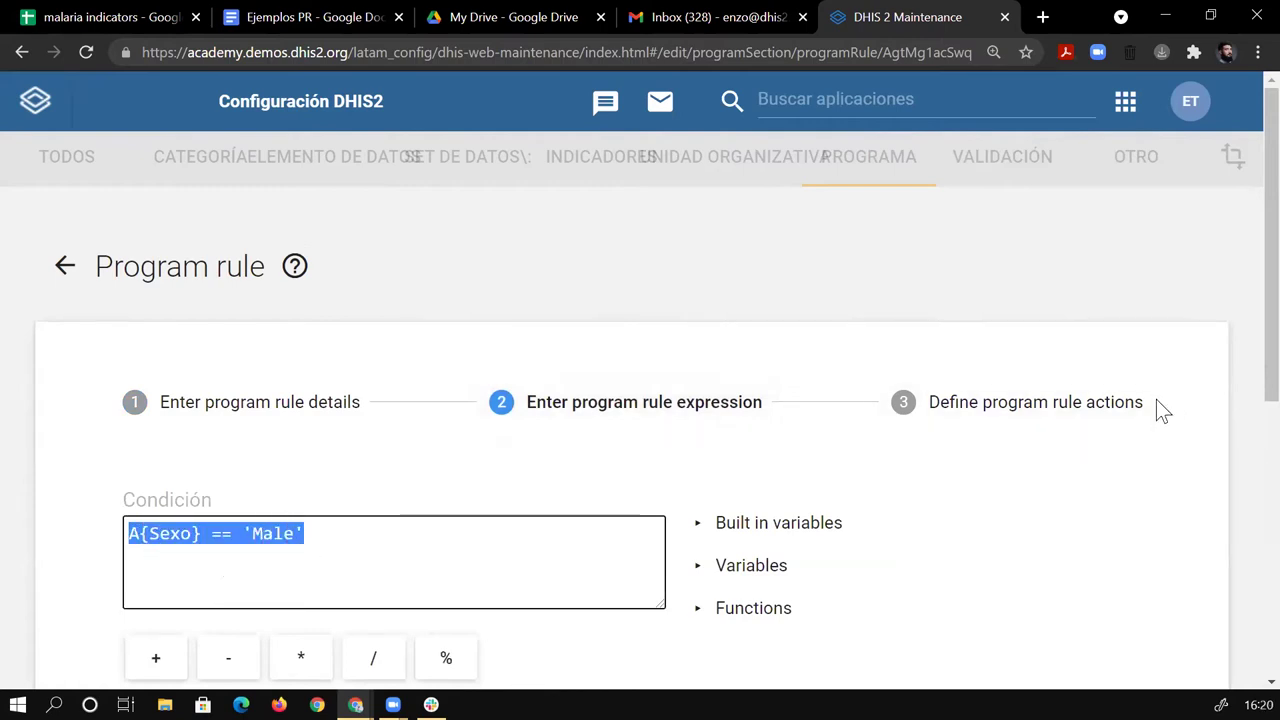
{"action": "left_click", "coordinate": [595, 505]}
Edit the condition to read A{Sexo} != 'Femenino'.
{"action": "left_click", "coordinate": [217, 533]}
{"action": "type", "text": "!"}
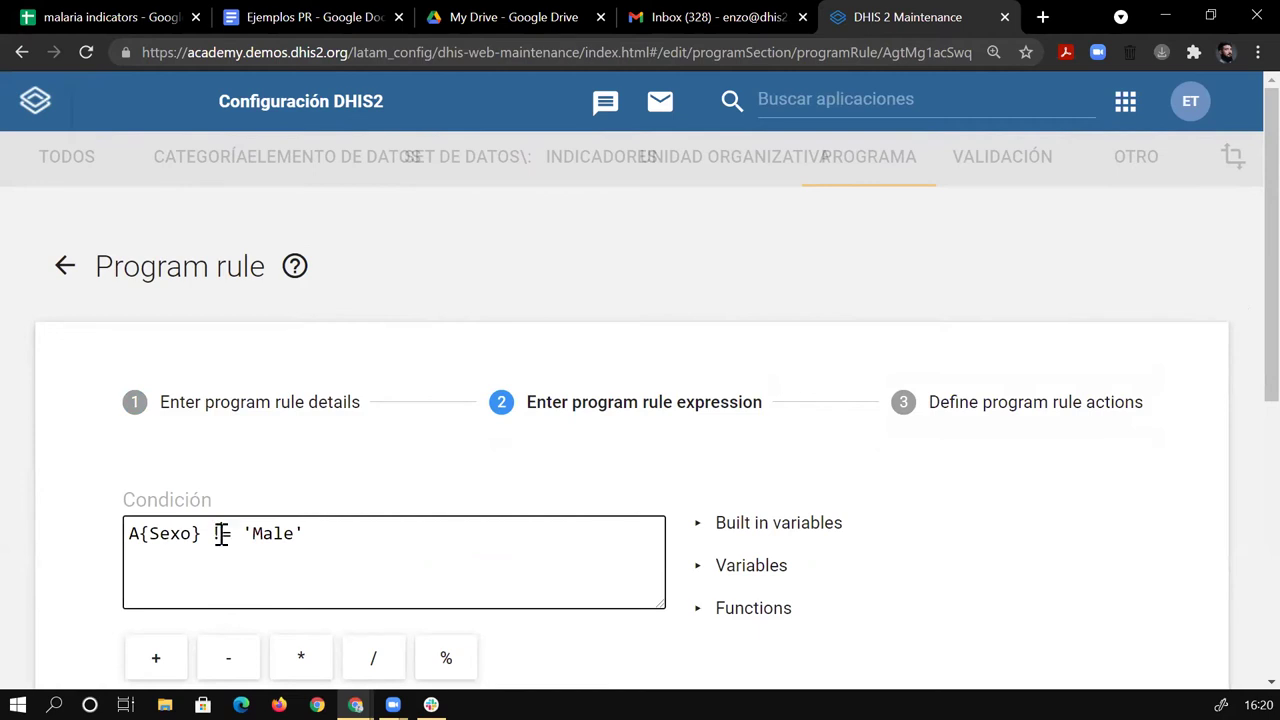
{"action": "left_click_drag", "start_coordinate": [258, 533], "coordinate": [291, 537]}
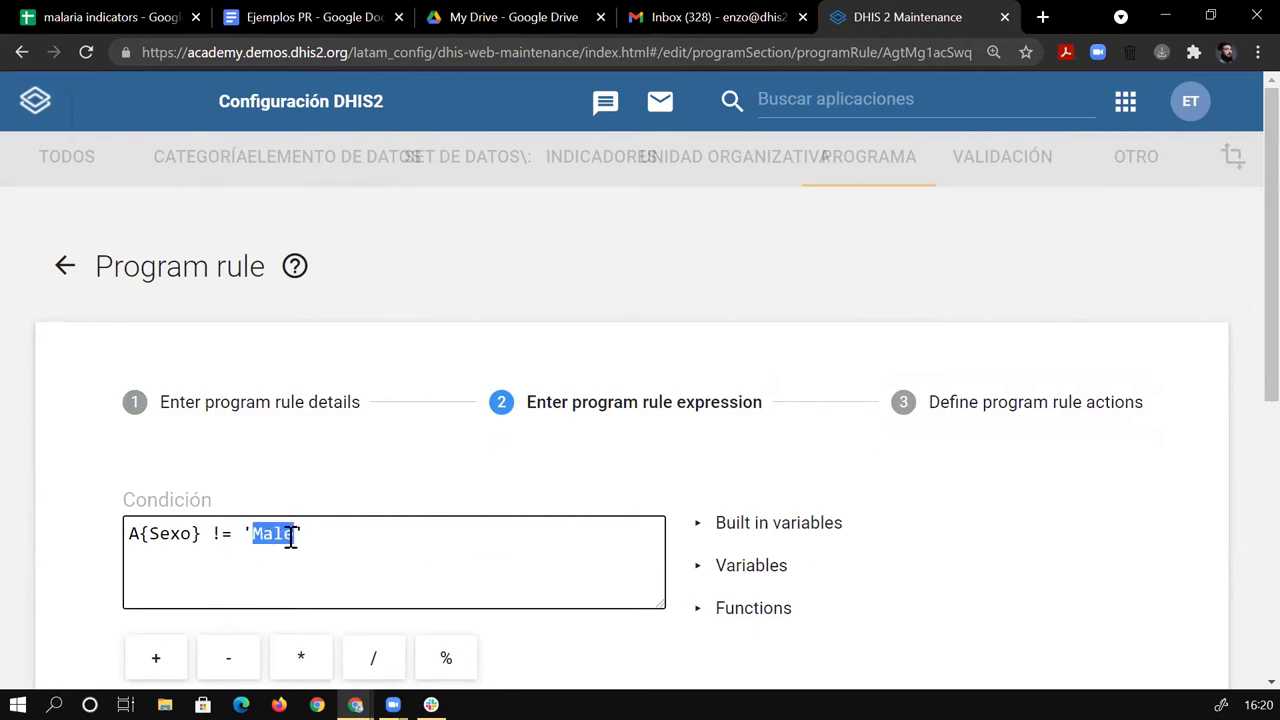
{"action": "type", "text": "Femenino"}
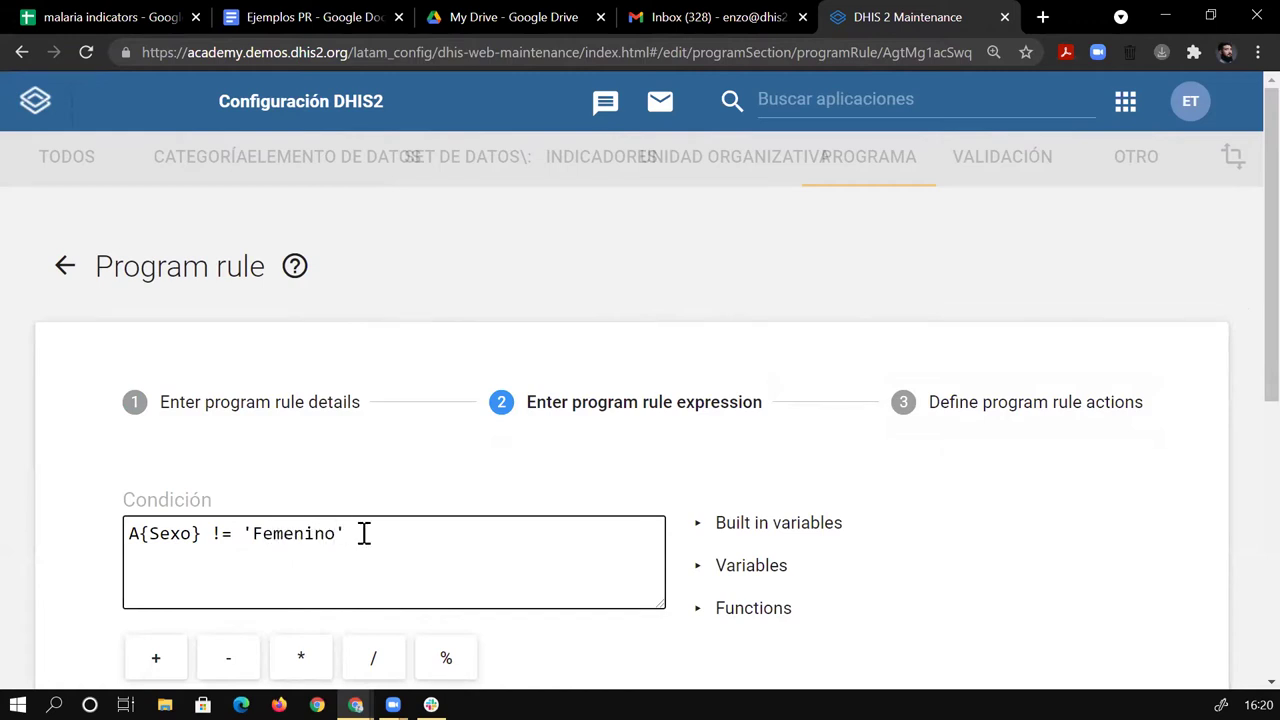
{"action": "left_click_drag", "start_coordinate": [249, 533], "coordinate": [358, 524]}
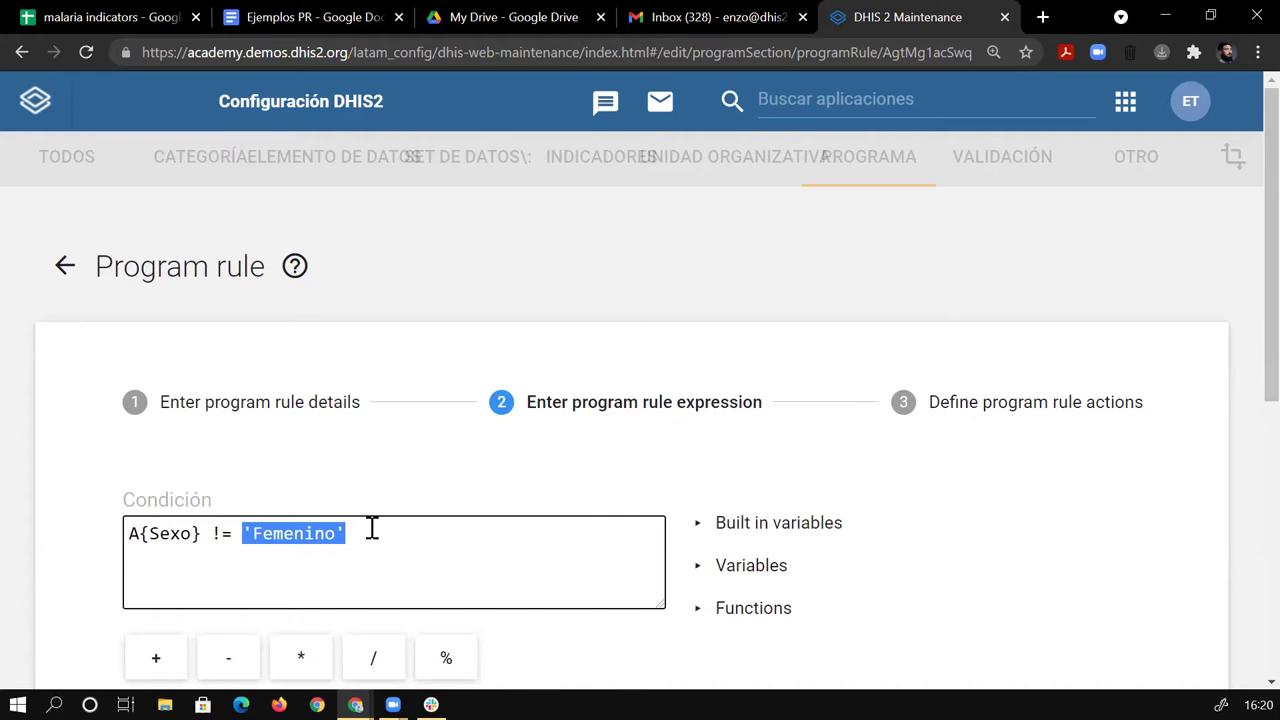
{"action": "left_click", "coordinate": [380, 531]}
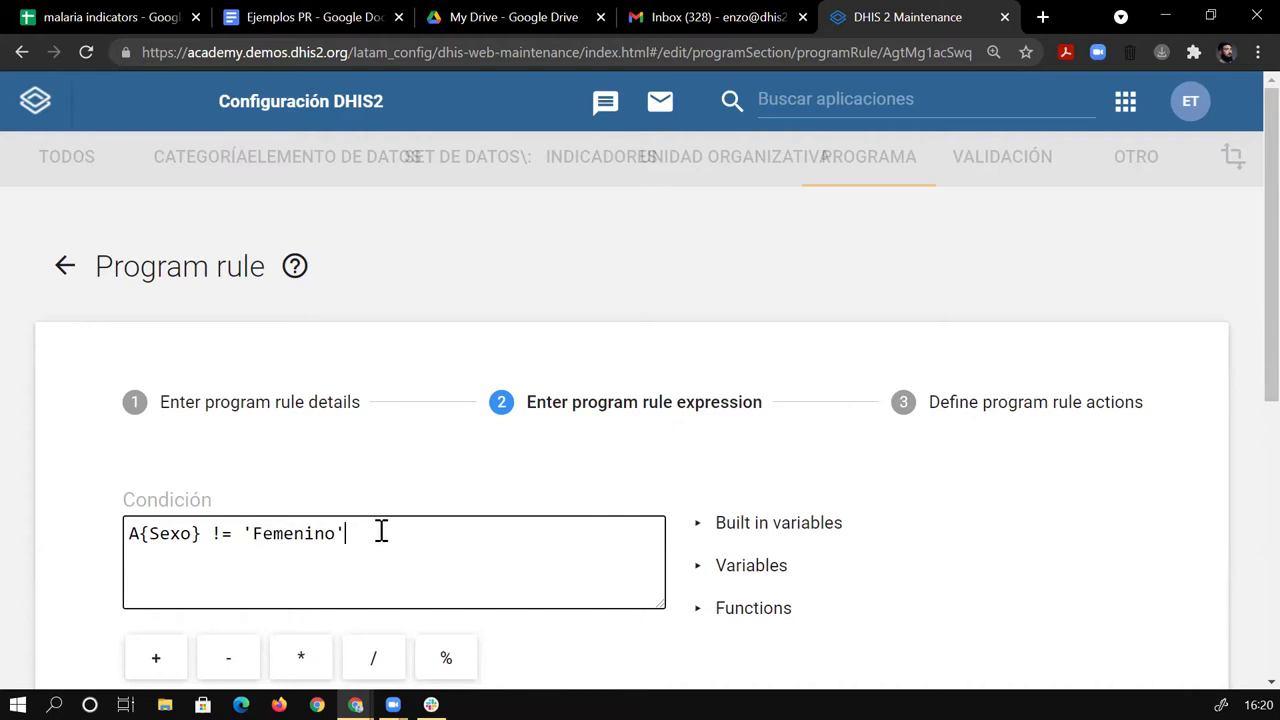
{"action": "scroll", "coordinate": [1243, 375], "scroll_direction": "down", "scroll_amount": 1}
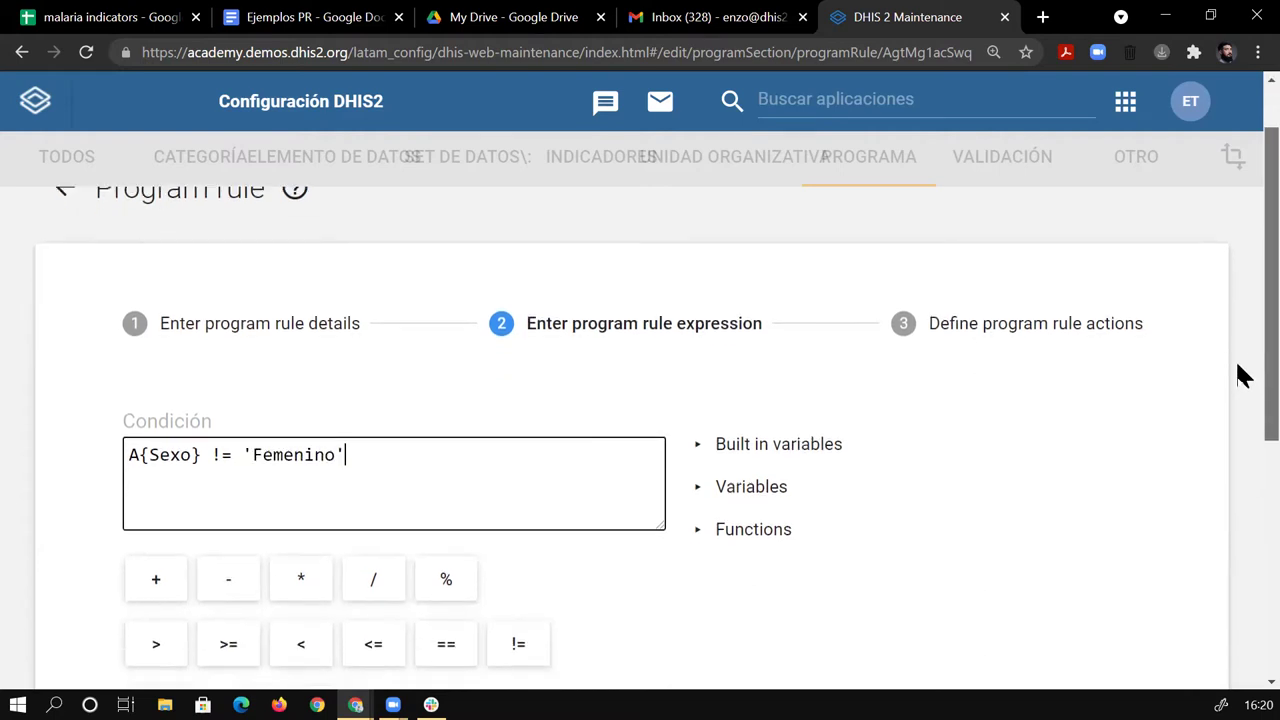
{"action": "scroll", "coordinate": [1243, 375], "scroll_direction": "down", "scroll_amount": 5}
Save the edited pregnancy rule and look through the ENR - Programa de Malaria rule list.
{"action": "left_click", "coordinate": [240, 554]}
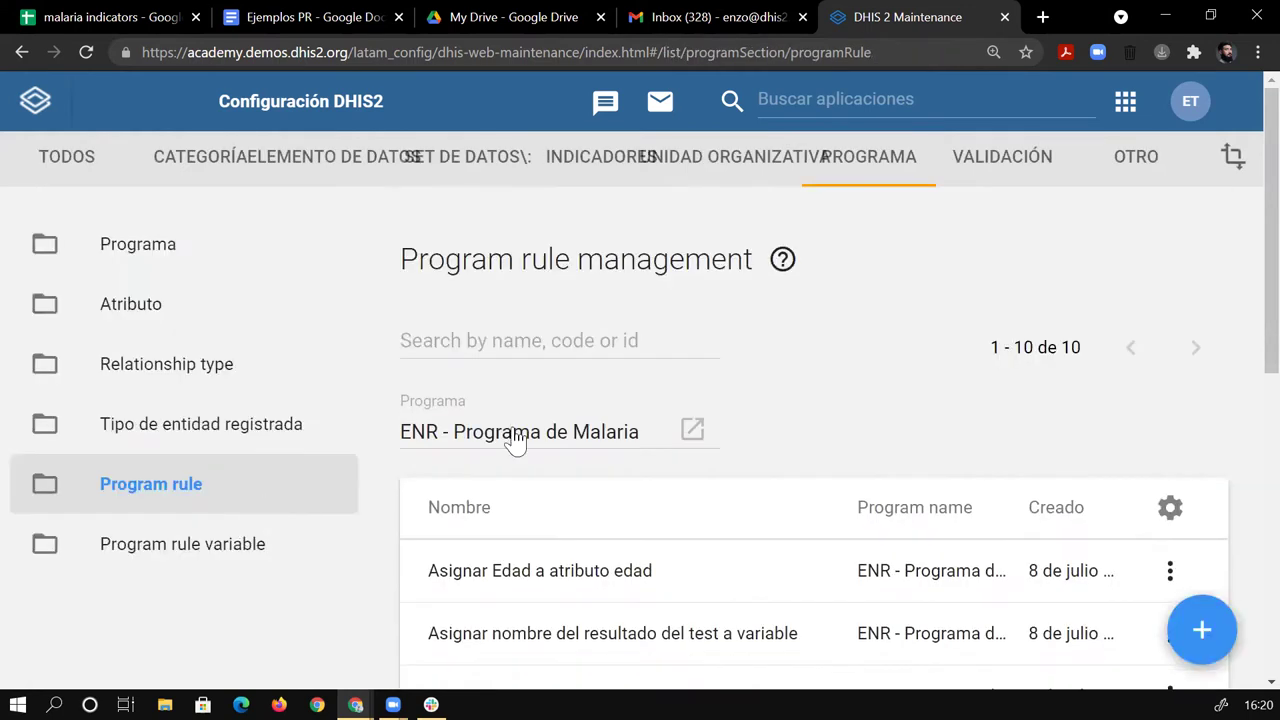
{"action": "scroll", "coordinate": [1240, 400], "scroll_direction": "down", "scroll_amount": 5}
{"action": "scroll", "coordinate": [1243, 450], "scroll_direction": "up", "scroll_amount": 4}
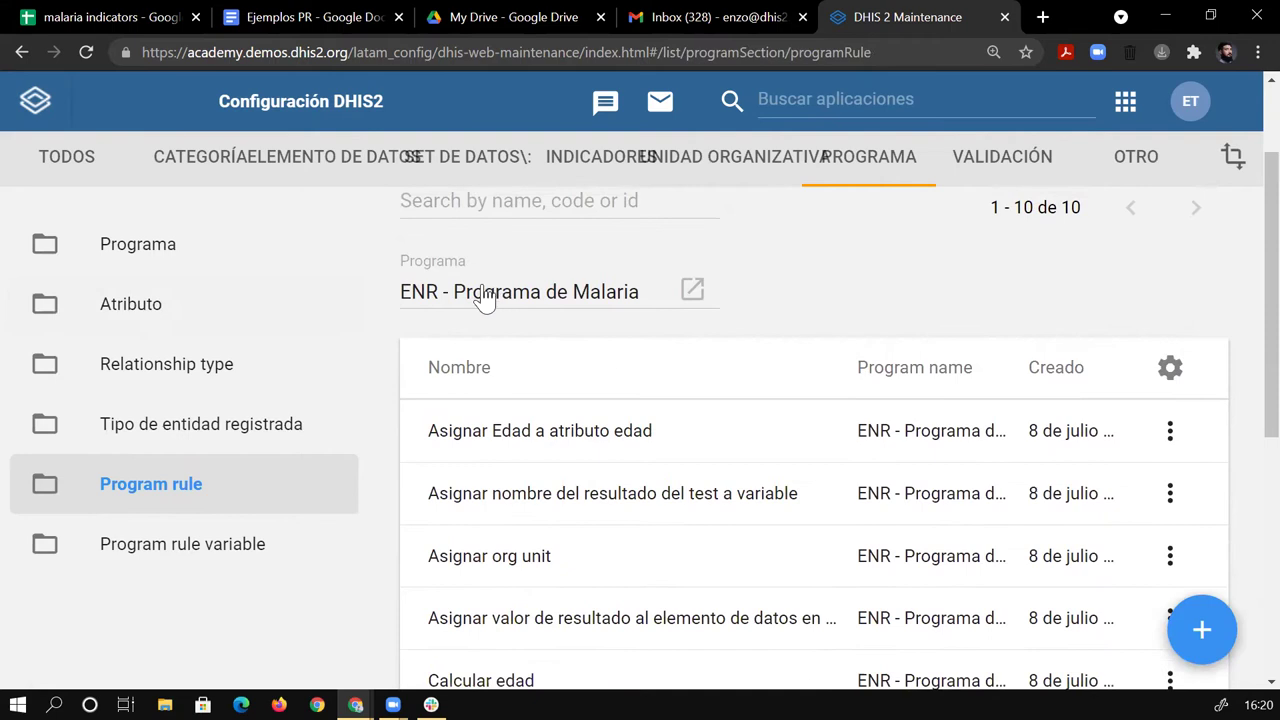
{"action": "scroll", "coordinate": [1243, 234], "scroll_direction": "down", "scroll_amount": 1}
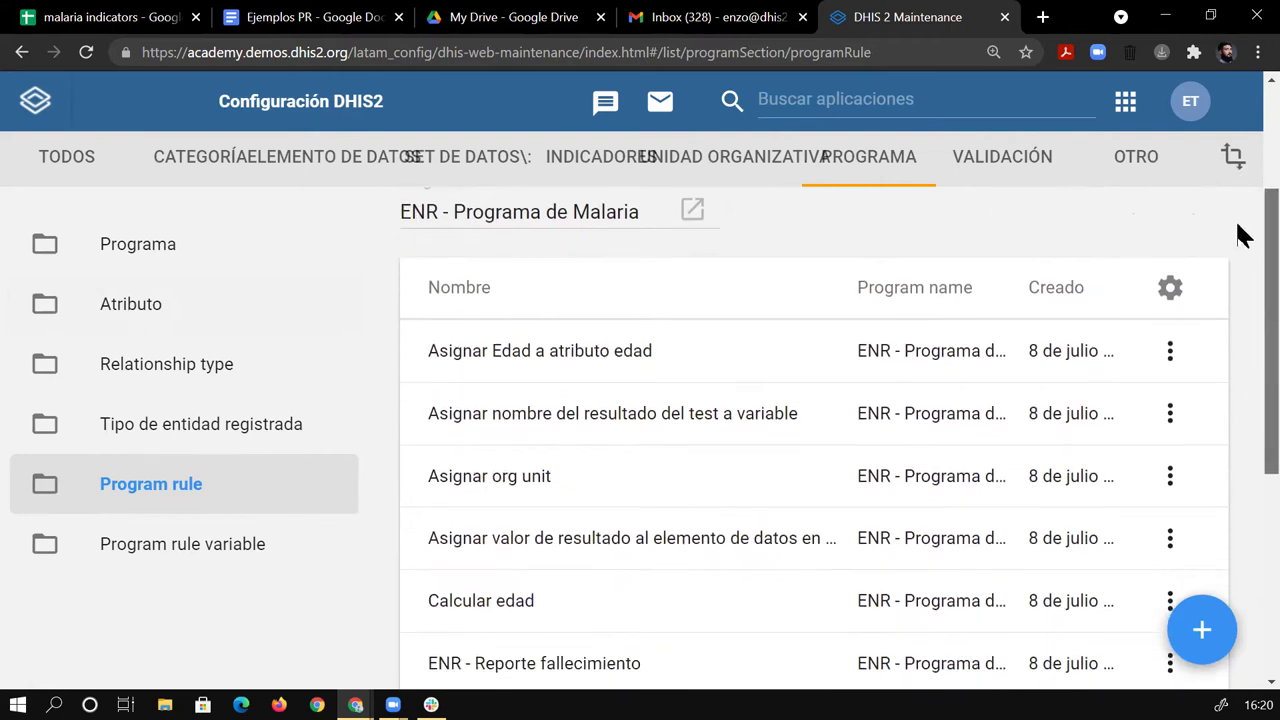
{"action": "scroll", "coordinate": [1244, 280], "scroll_direction": "down", "scroll_amount": 4}
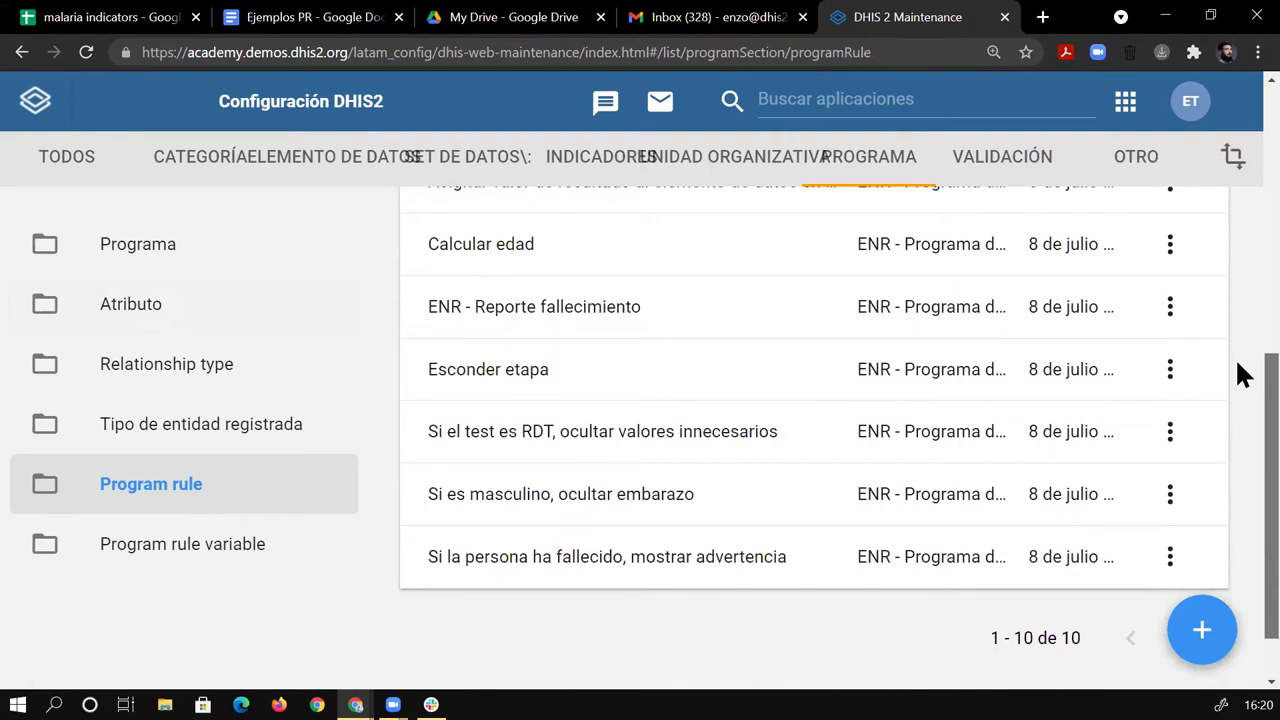
{"action": "scroll", "coordinate": [1240, 372], "scroll_direction": "up", "scroll_amount": 1}
Dismiss the browser page menu and switch to the Ejemplos PR notes tab.
{"action": "right_click", "coordinate": [1238, 340]}
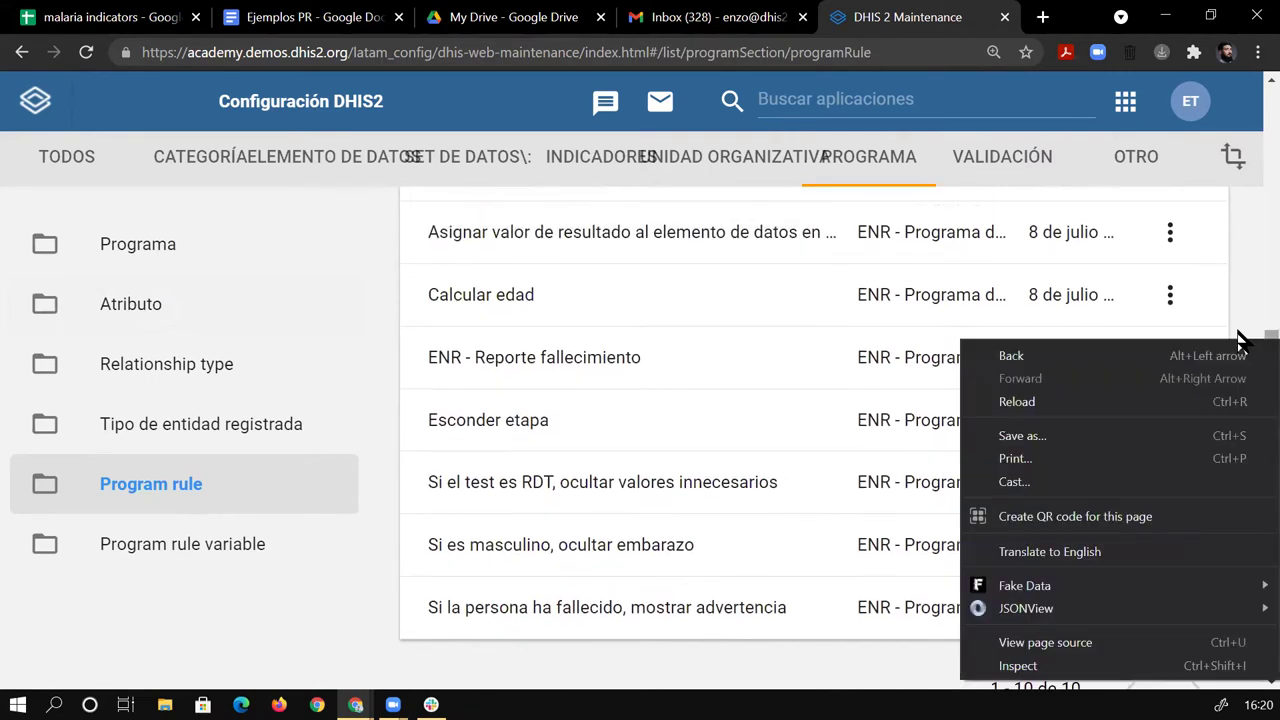
{"action": "key", "text": "Escape"}
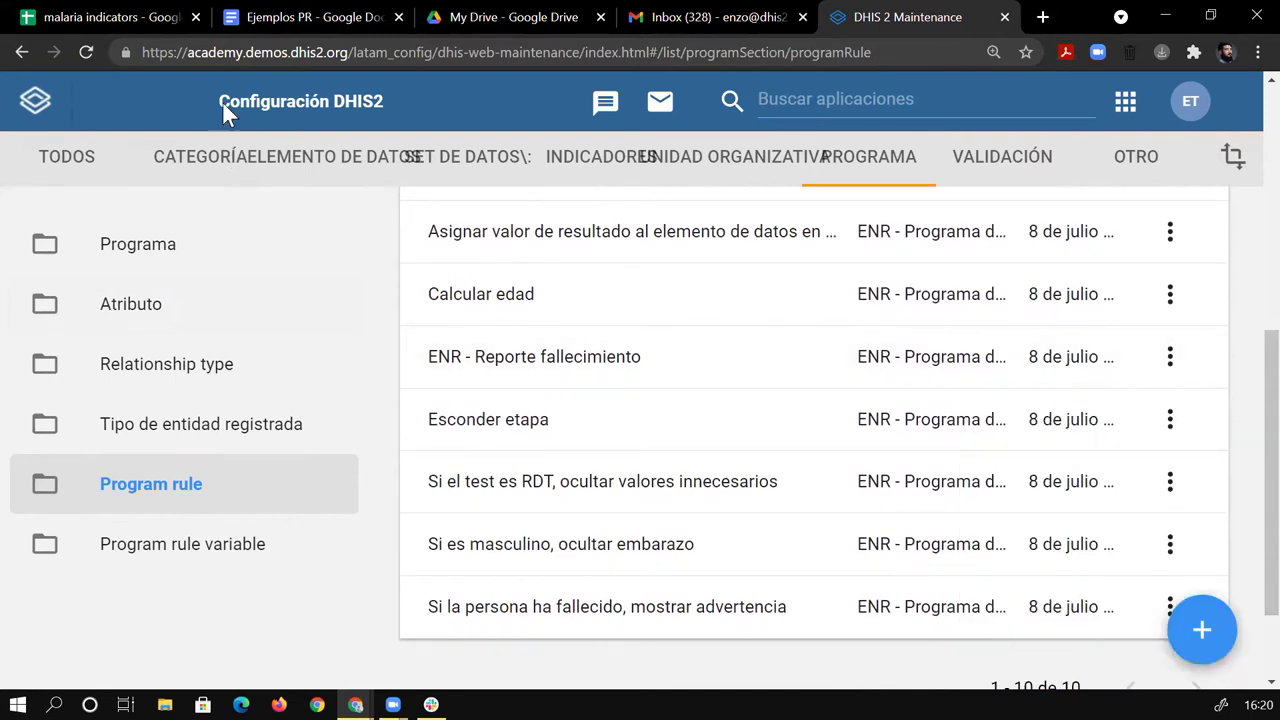
{"action": "left_click", "coordinate": [303, 19]}
Scroll Ejemplos PR to the Embarazo expression and the CALCULAR EDAD variables and priority-1 age assignment.
{"action": "scroll", "coordinate": [785, 293], "scroll_direction": "down", "scroll_amount": 10}
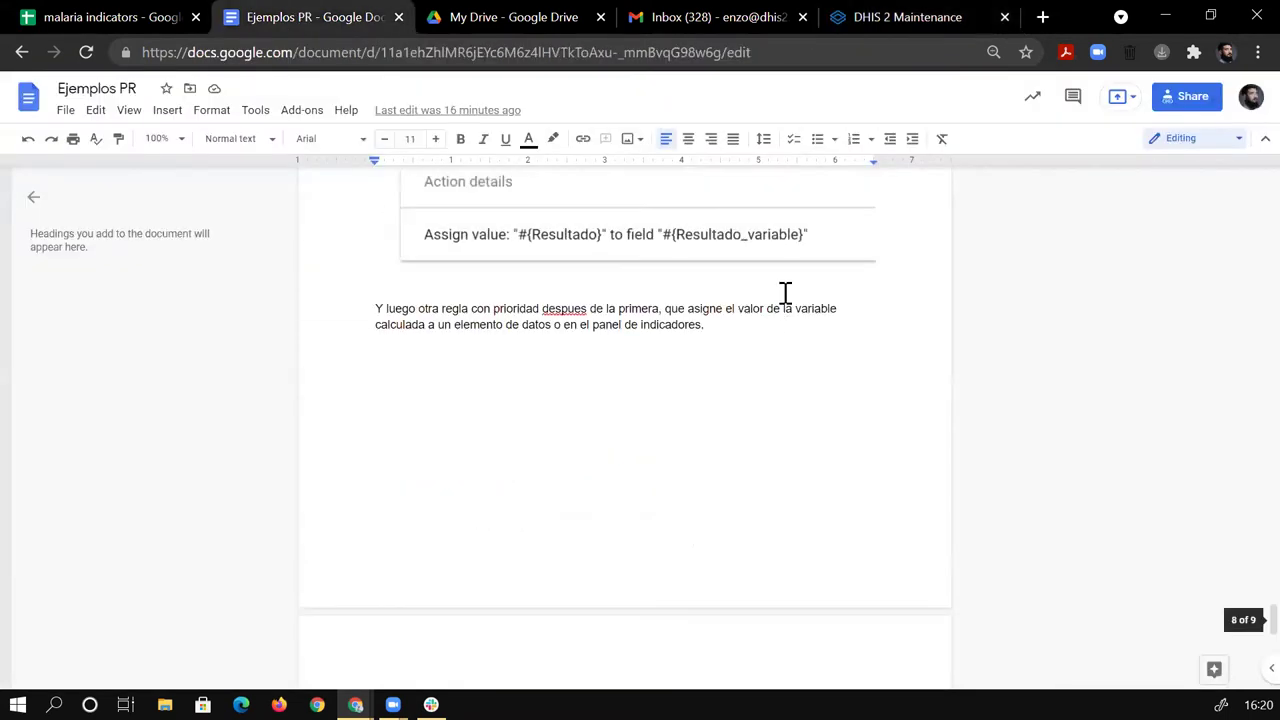
{"action": "scroll", "coordinate": [785, 293], "scroll_direction": "up", "scroll_amount": 10}
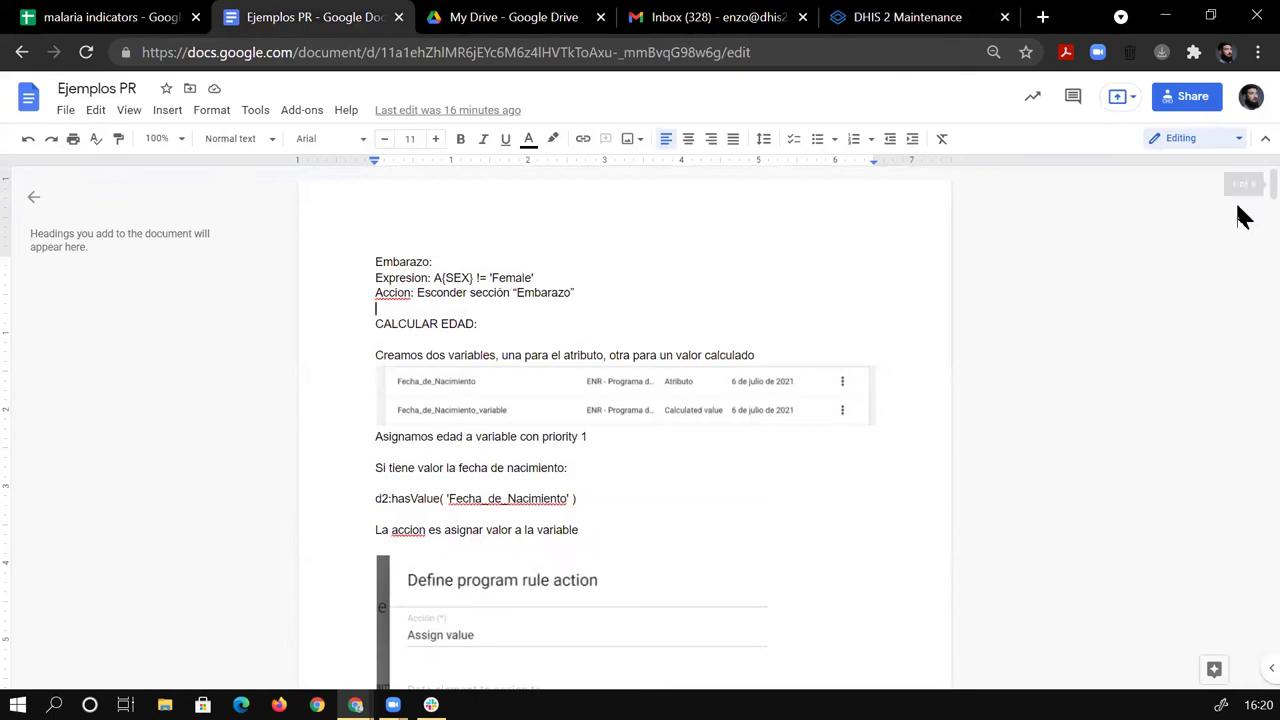
{"action": "left_click_drag", "start_coordinate": [1240, 190], "coordinate": [1232, 176]}
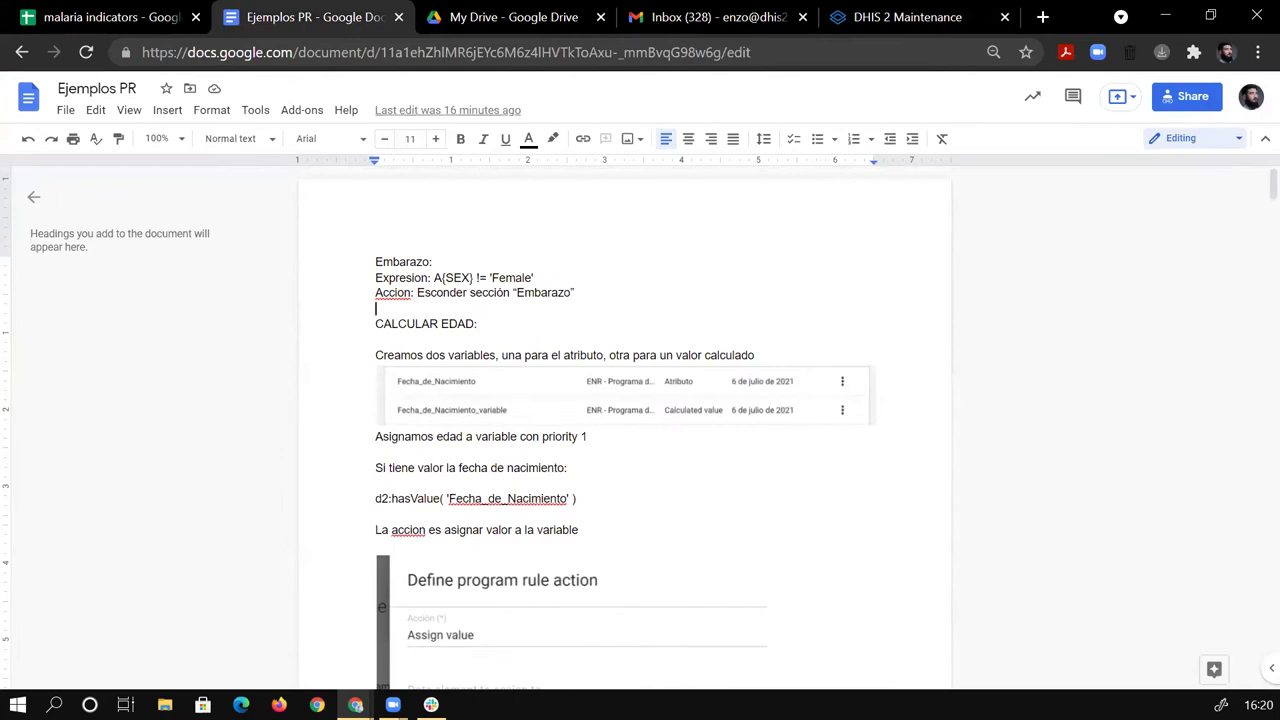
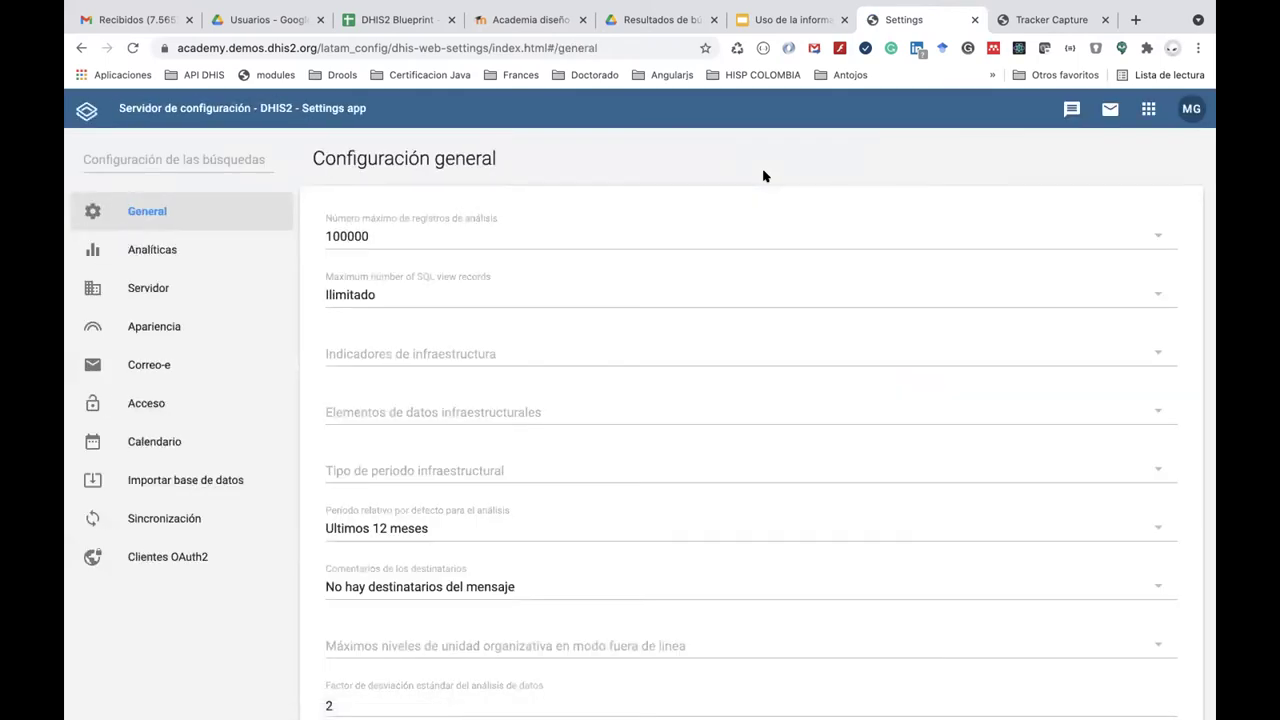
Send a test email from the Correo-e server settings (SMTP email-smtp.eu-west-1.amazonaws.com, port 587).
{"action": "left_click", "coordinate": [196, 364]}
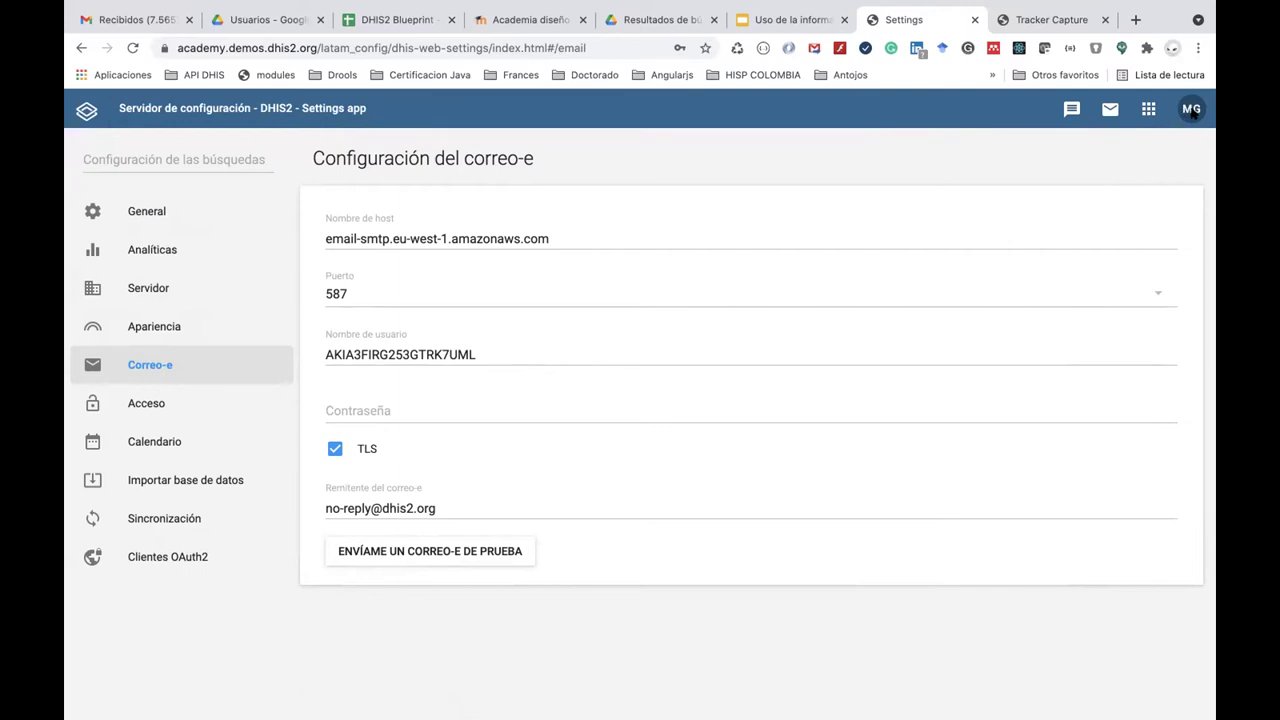
{"action": "left_click", "coordinate": [470, 553]}
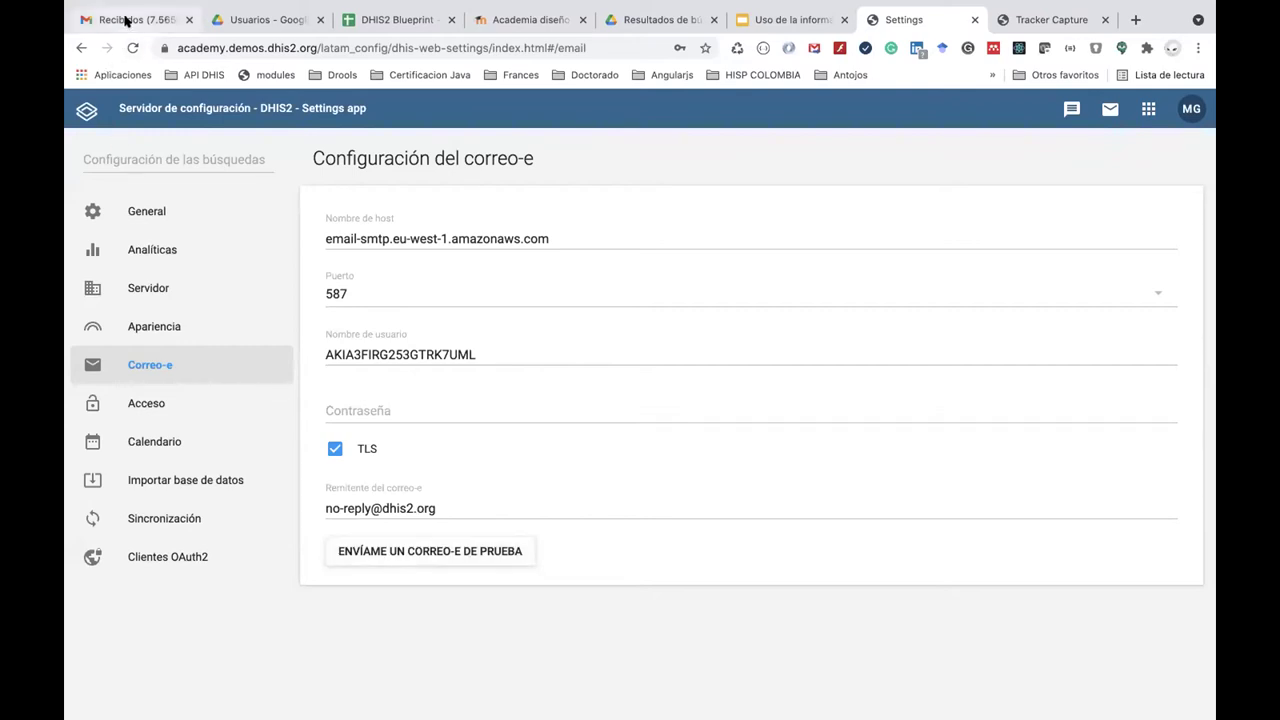
Sign out of the Google account from the Gmail inbox.
{"action": "left_click", "coordinate": [126, 21]}
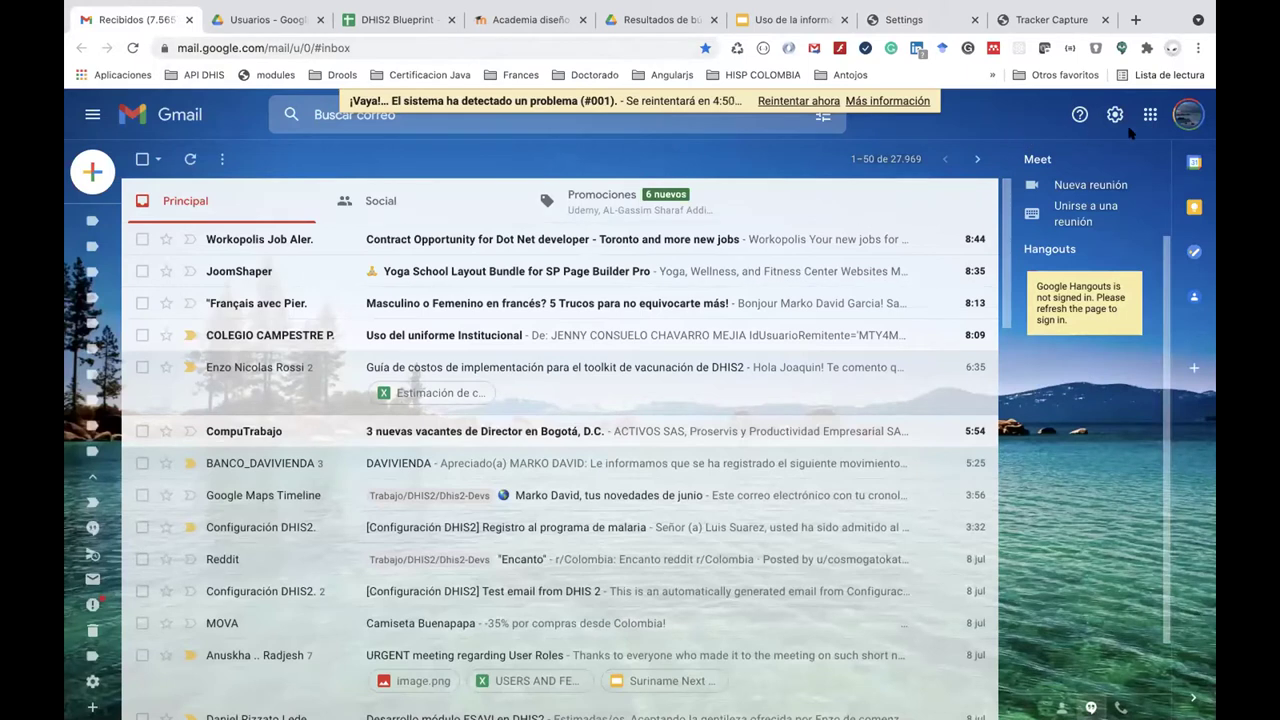
{"action": "left_click", "coordinate": [1177, 117]}
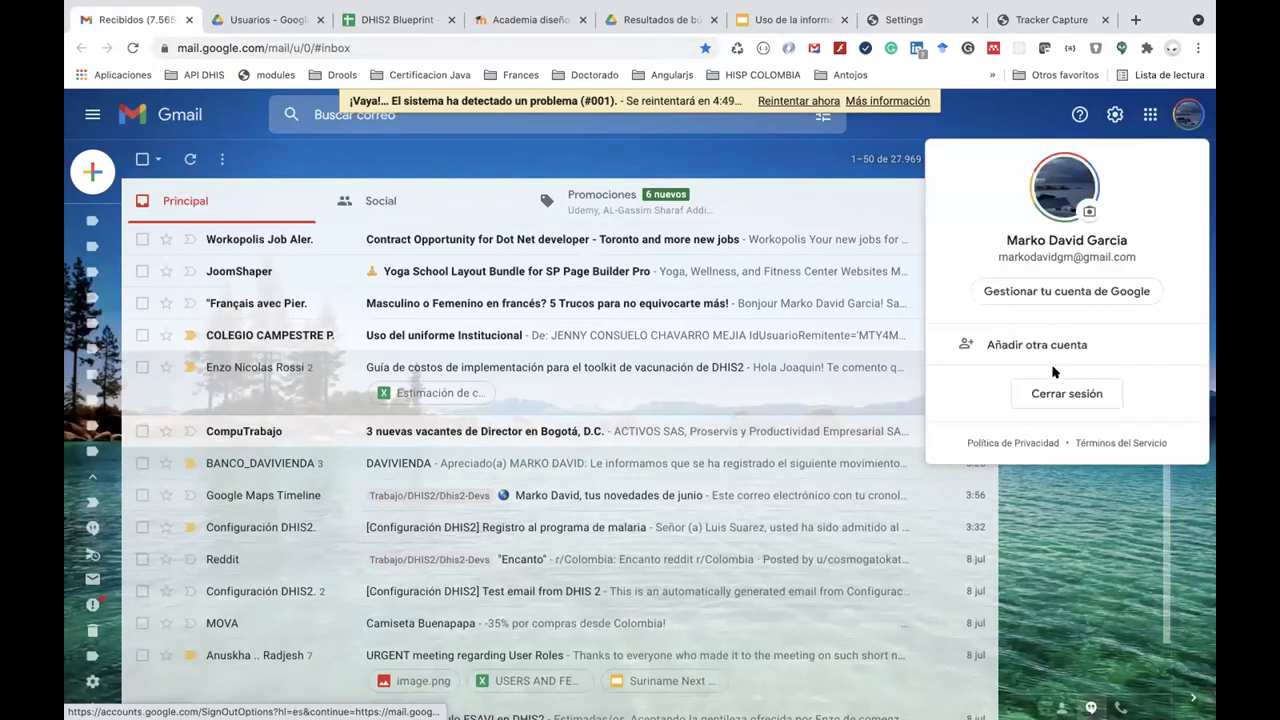
{"action": "left_click", "coordinate": [1060, 392]}
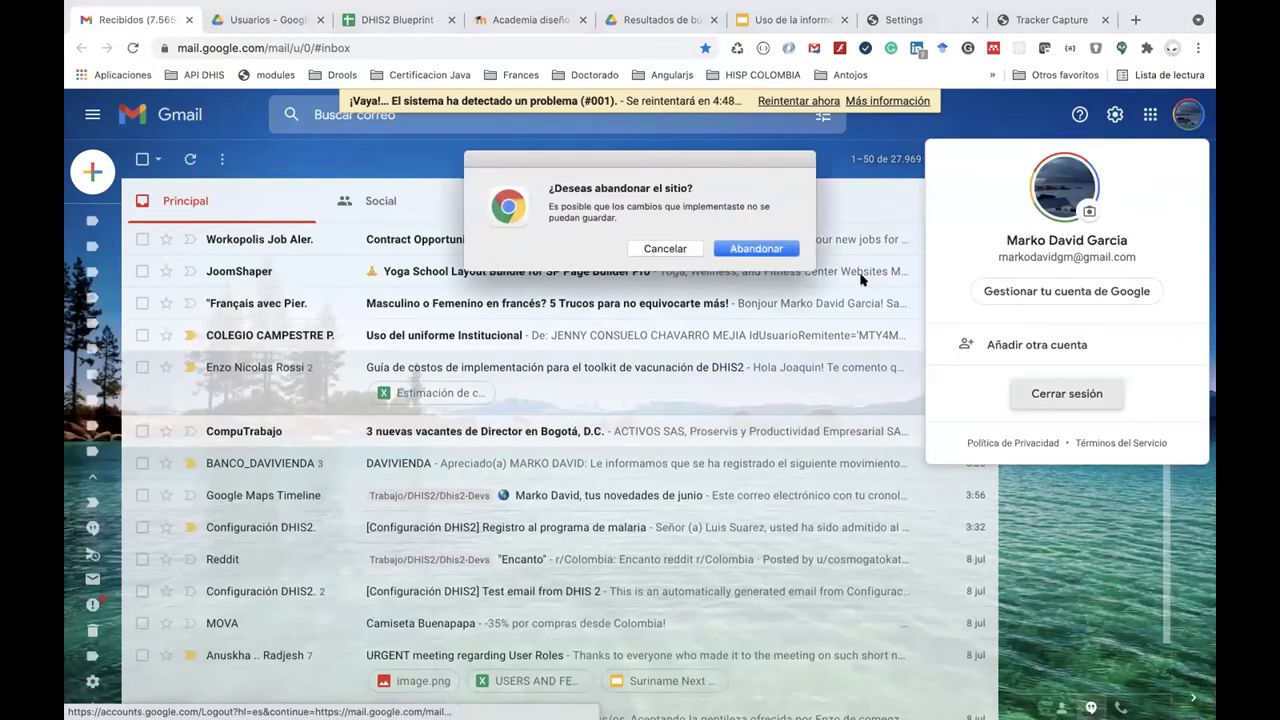
{"action": "left_click", "coordinate": [757, 248]}
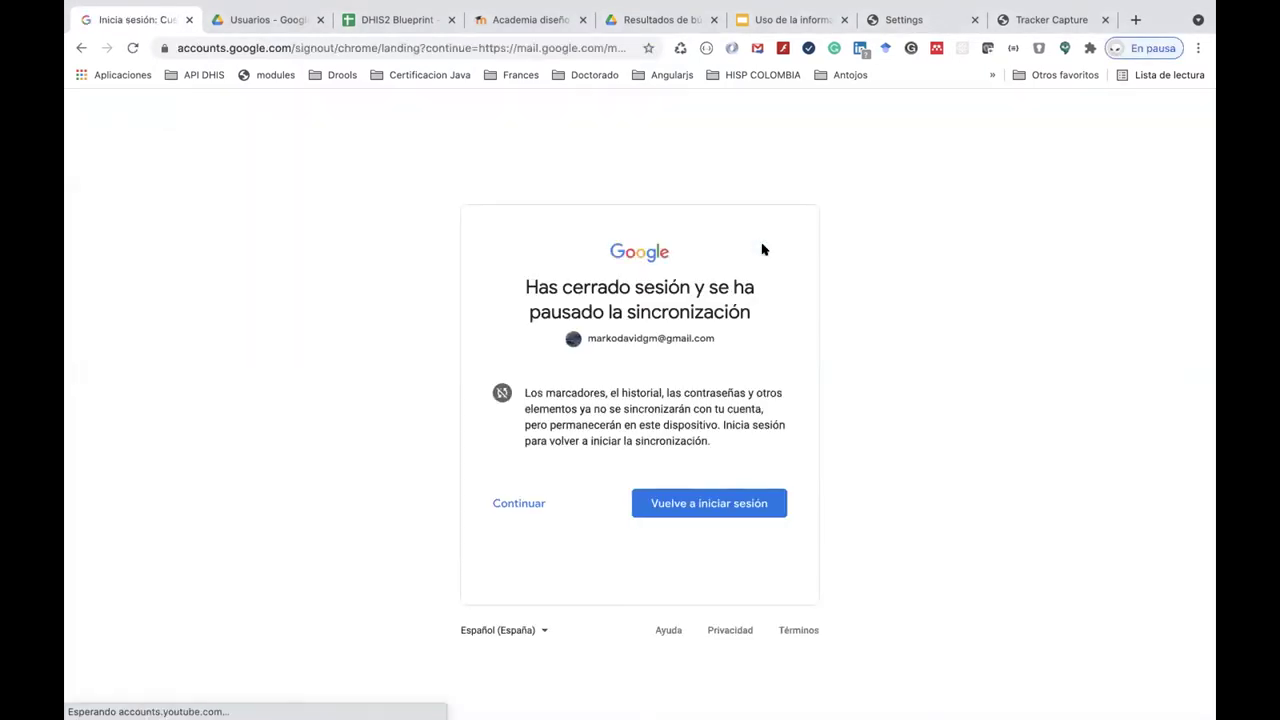
Sign back in to Gmail, re-entering the account password until it is accepted.
{"action": "left_click", "coordinate": [707, 506]}
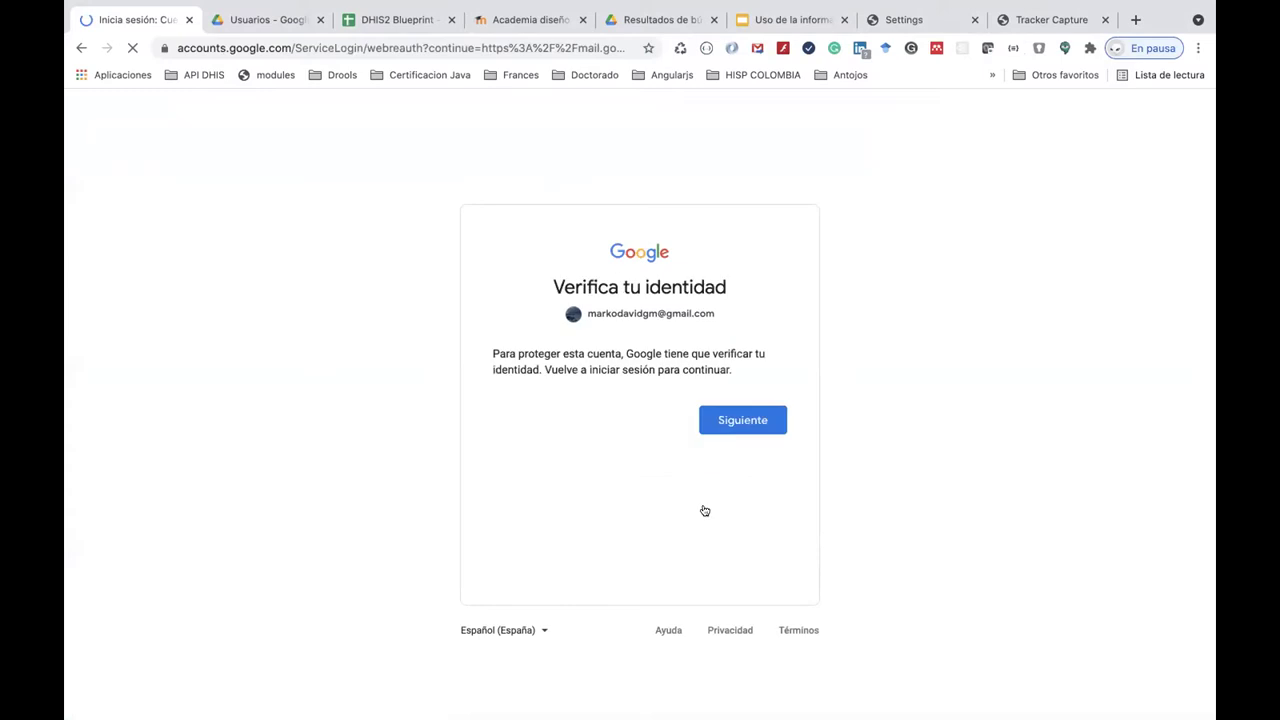
{"action": "left_click", "coordinate": [742, 423]}
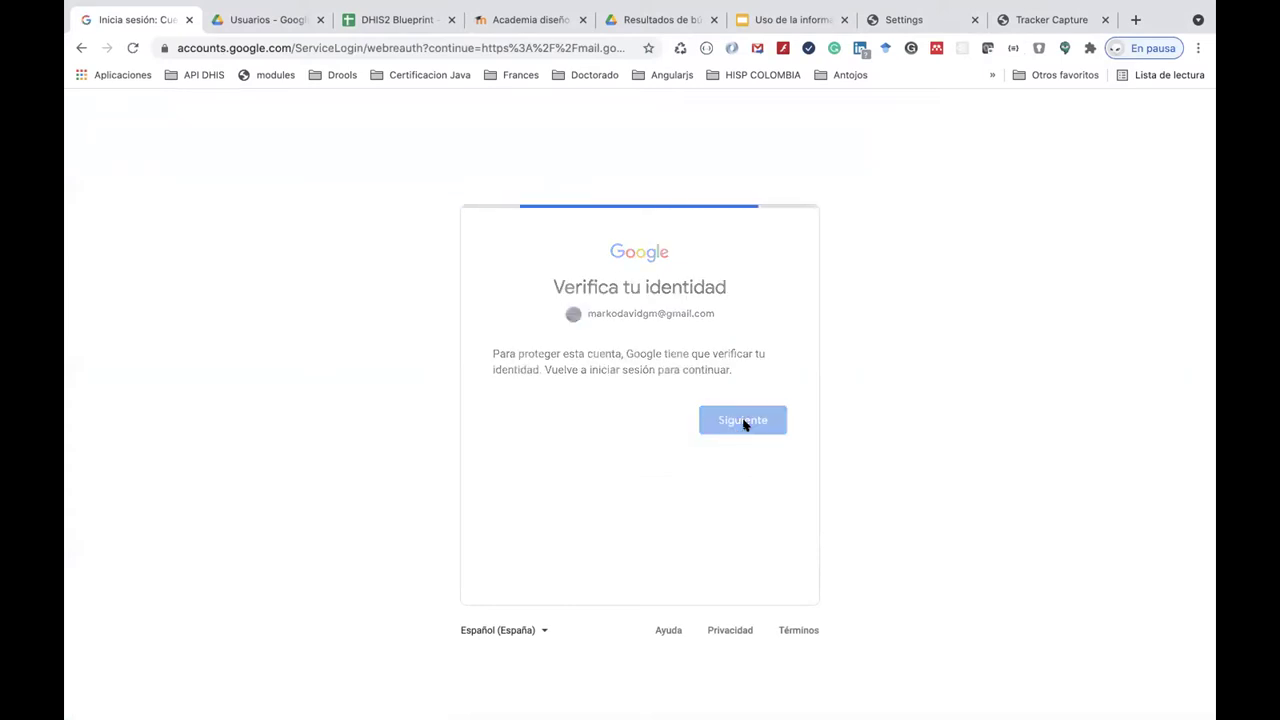
{"action": "left_click", "coordinate": [623, 392]}
{"action": "type", "text": "••••••••••"}
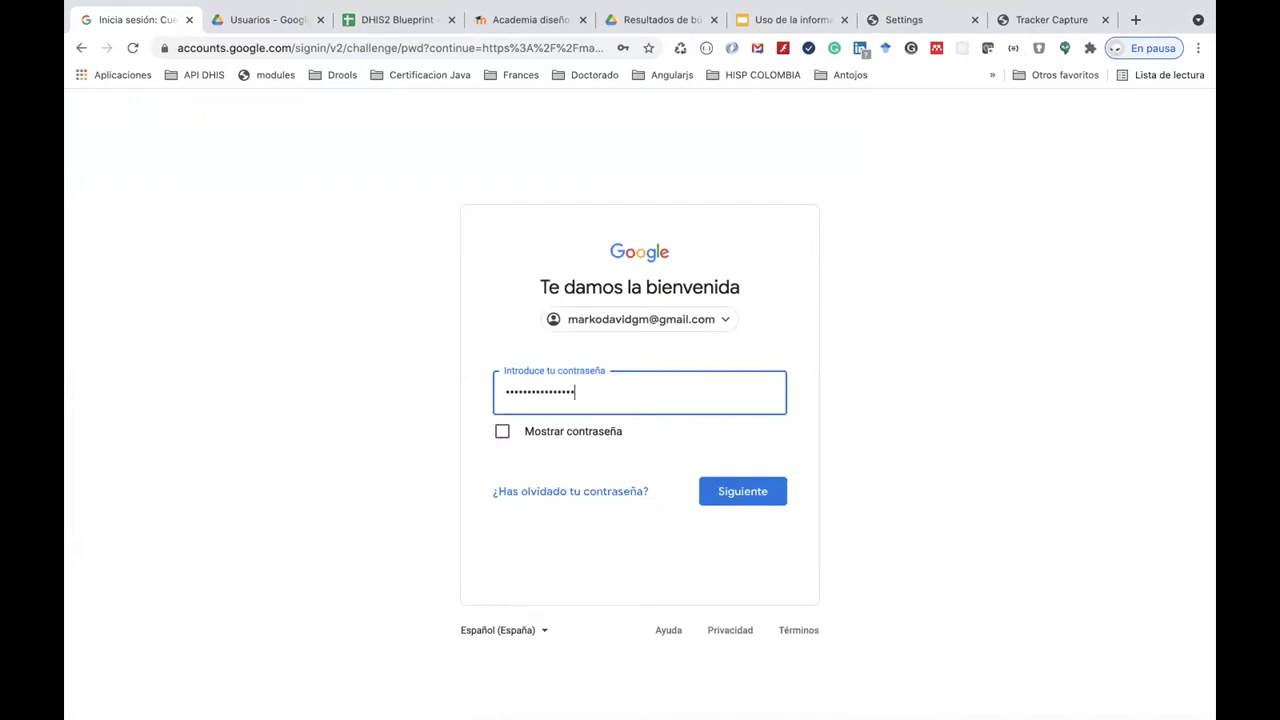
{"action": "type", "text": "•••"}
{"action": "left_click", "coordinate": [729, 491]}
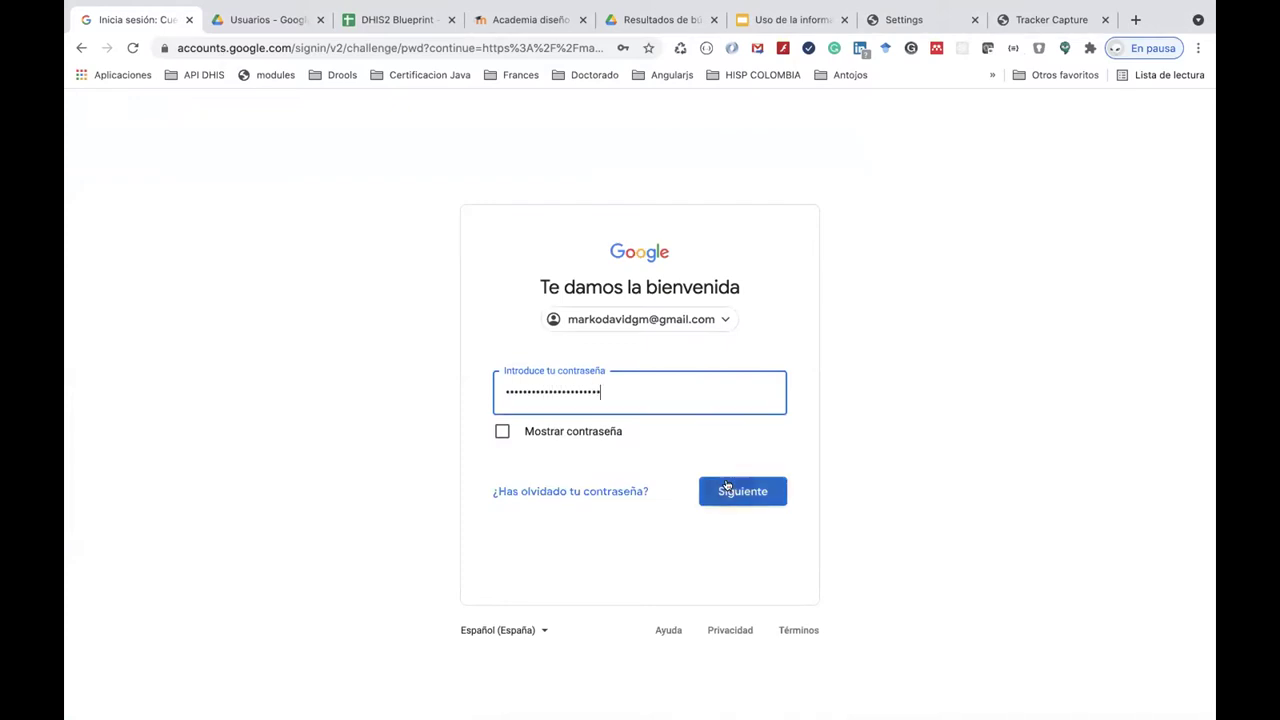
{"action": "left_click", "coordinate": [559, 384]}
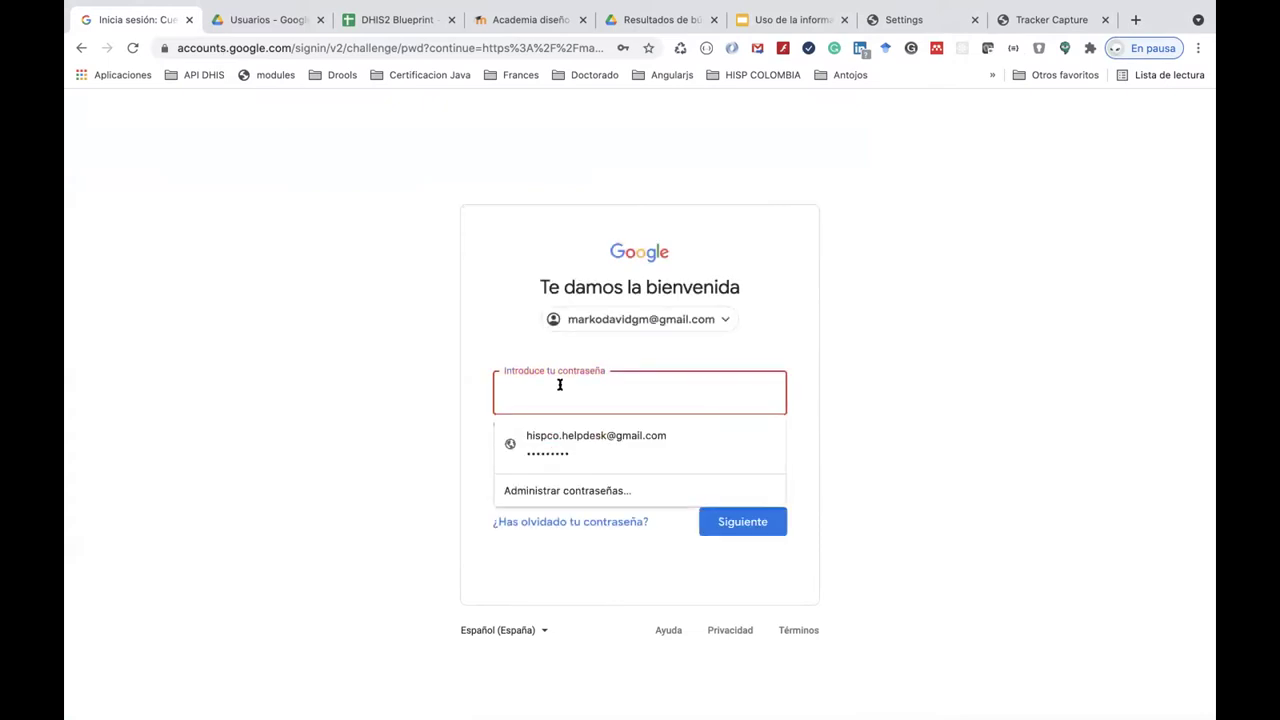
{"action": "type", "text": "•"}
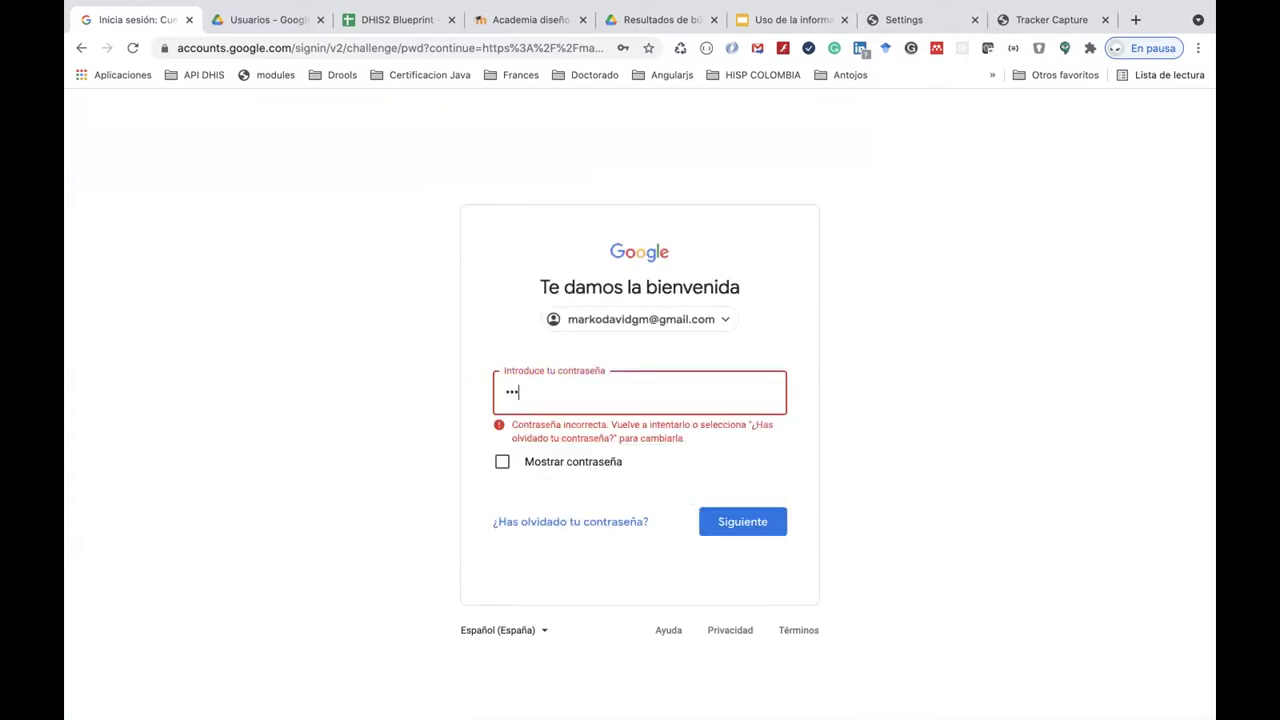
{"action": "type", "text": "•••••••"}
{"action": "left_click", "coordinate": [717, 521]}
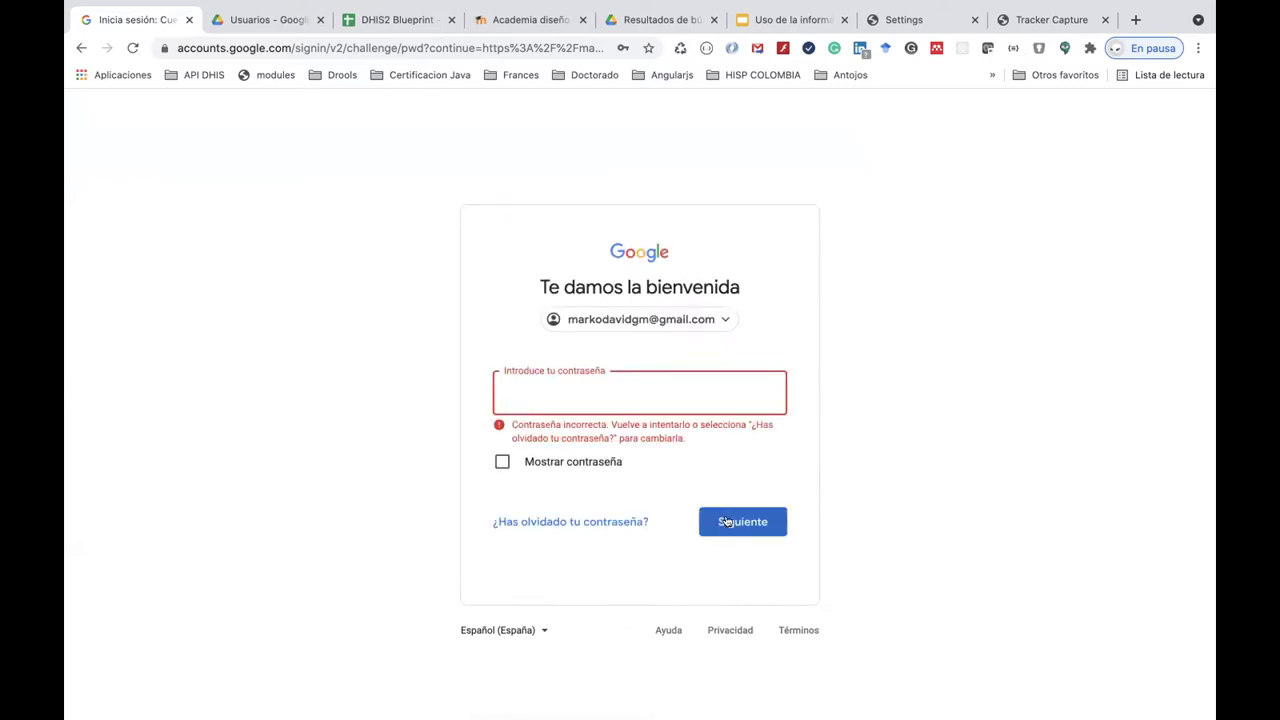
{"action": "type", "text": "•"}
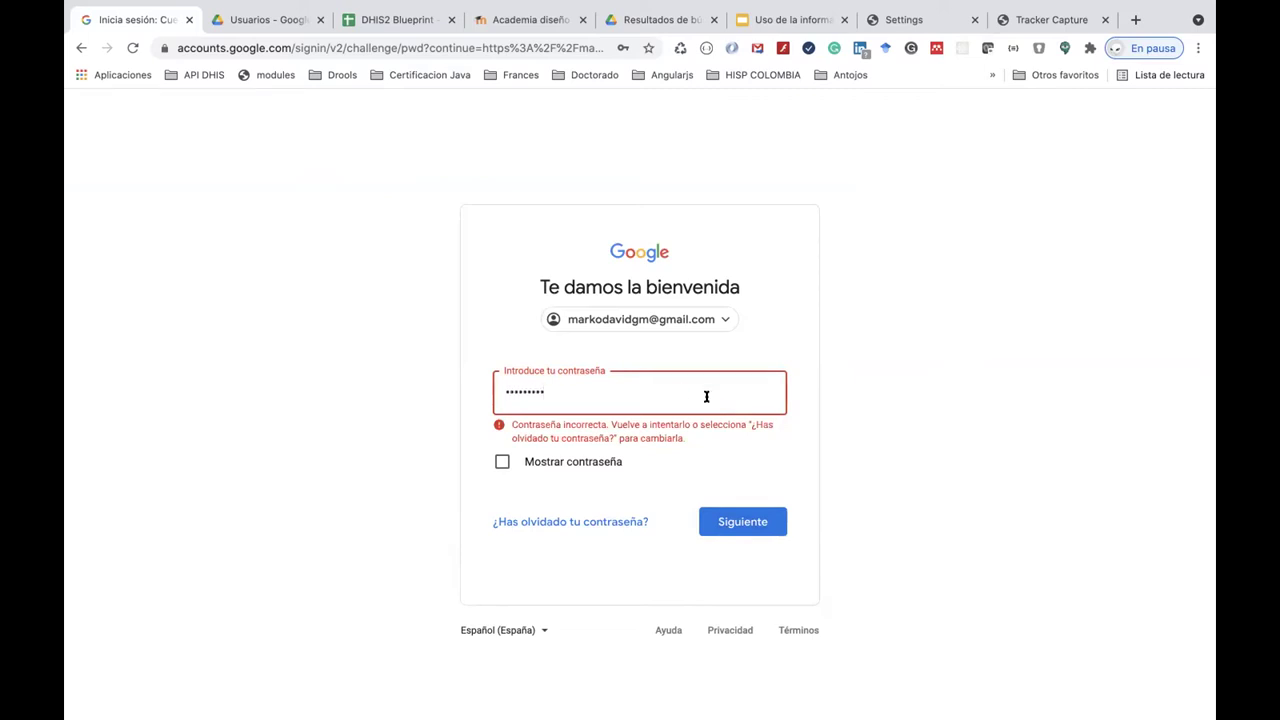
{"action": "left_click", "coordinate": [731, 525]}
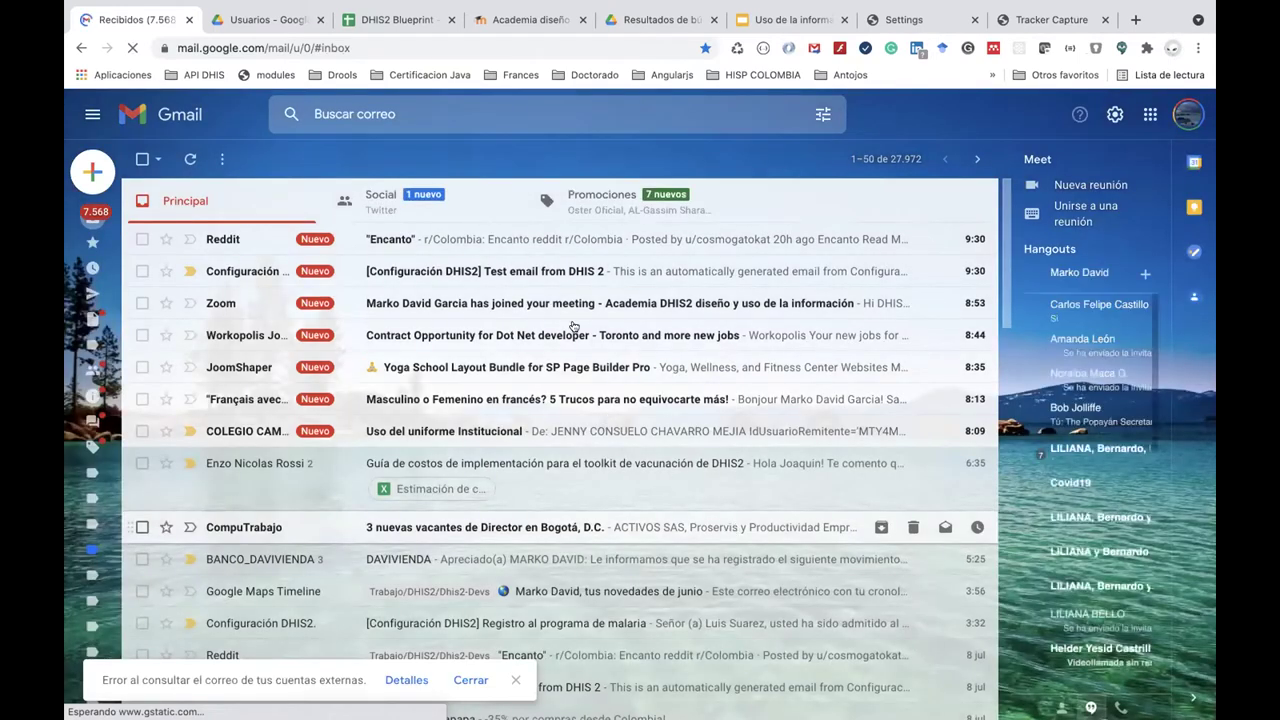
Open the '[Configuración DHIS2] Test email from DHIS 2' message, then return to the DHIS2 settings tab.
{"action": "left_click", "coordinate": [537, 272]}
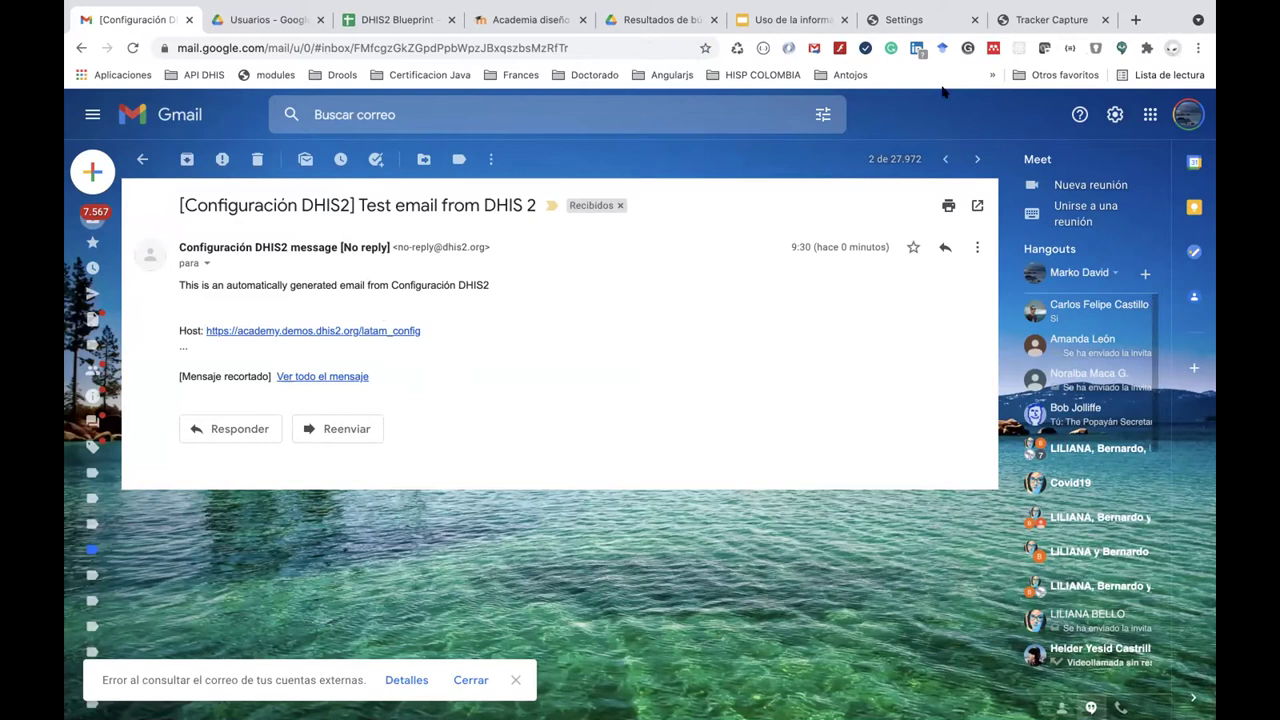
{"action": "left_click", "coordinate": [1035, 18]}
{"action": "left_click", "coordinate": [908, 20]}
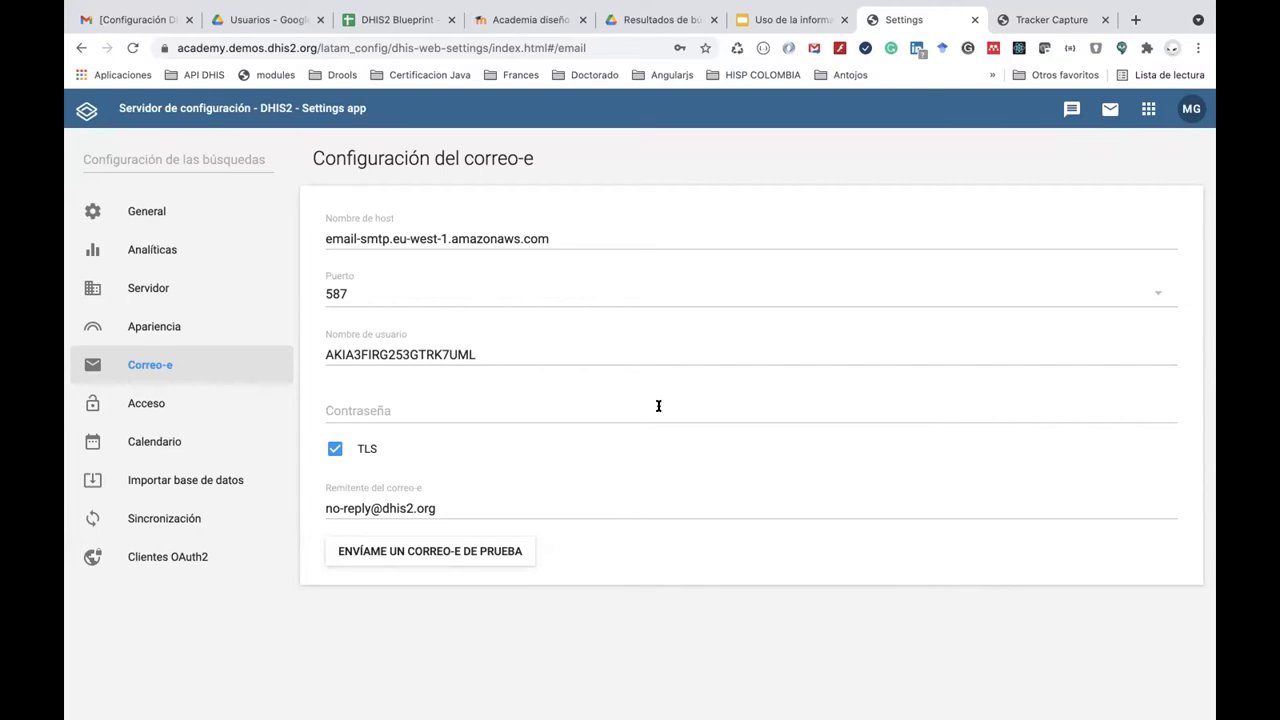
Open the Mantenimiento app from the DHIS2 apps menu.
{"action": "left_click", "coordinate": [1145, 109]}
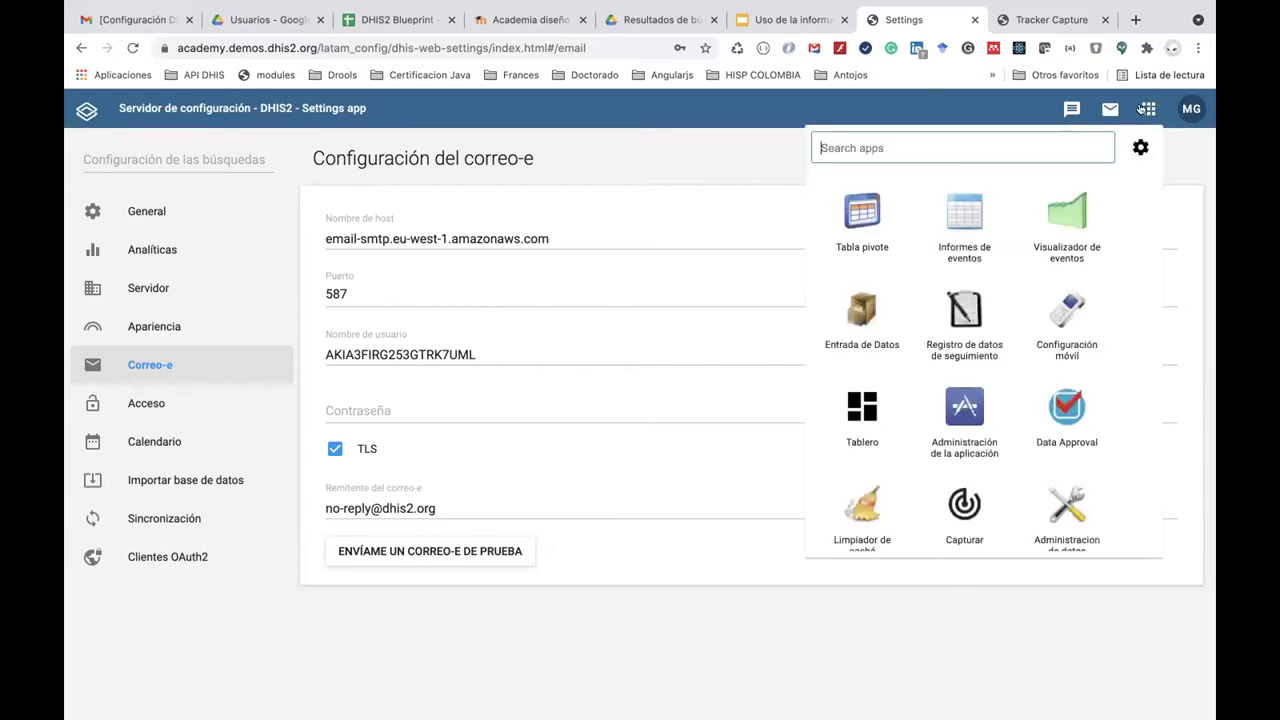
{"action": "type", "text": "pro"}
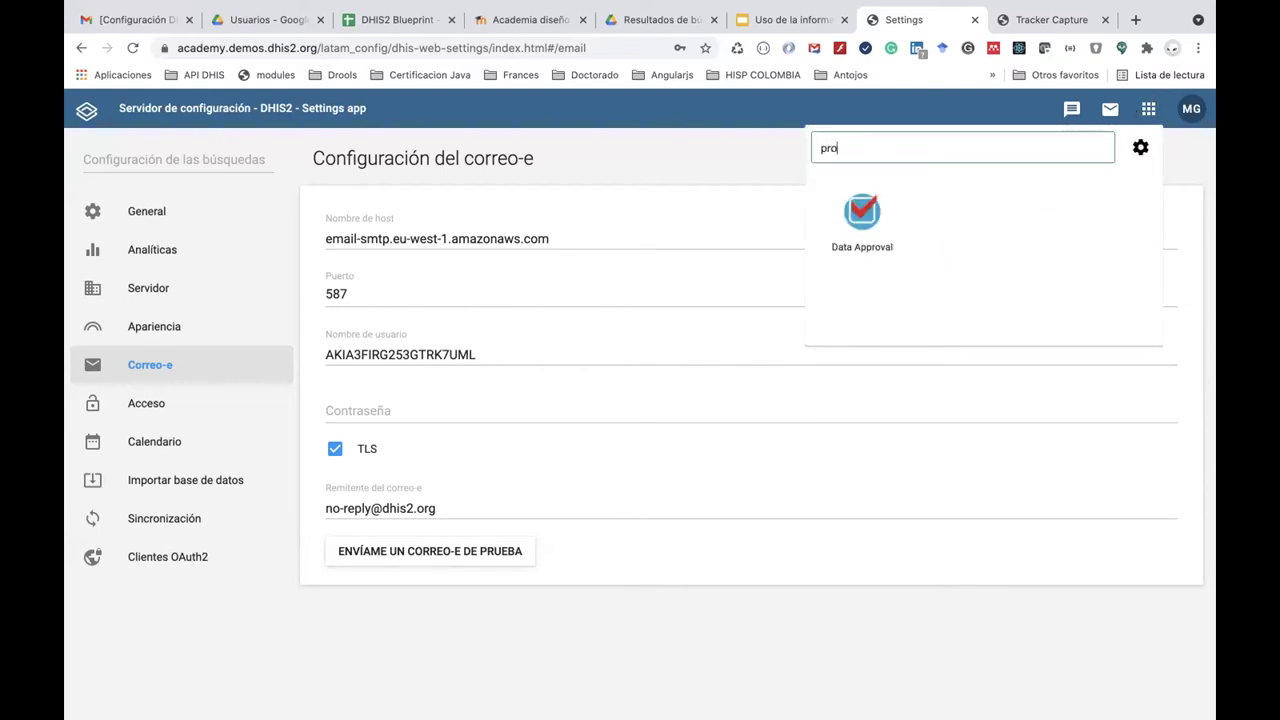
{"action": "key", "text": "BackSpace"}
{"action": "key", "text": "BackSpace"}
{"action": "key", "text": "BackSpace"}
{"action": "type", "text": "main"}
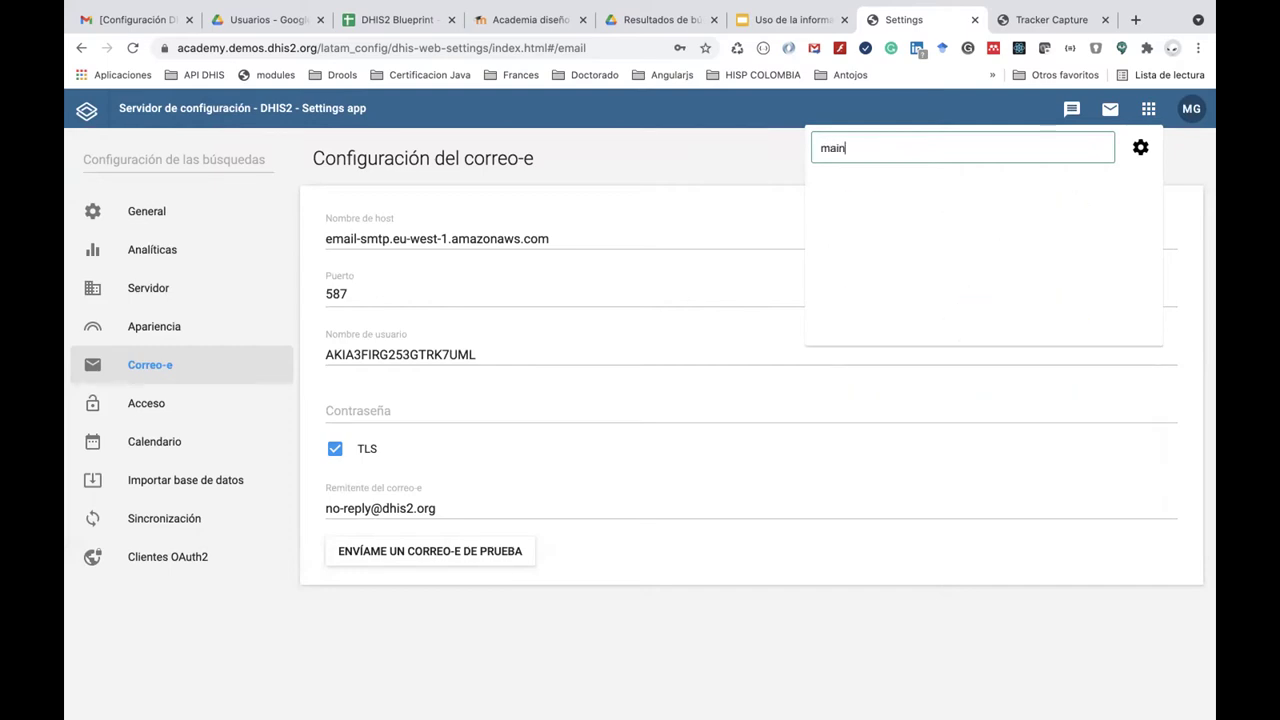
{"action": "key", "text": "BackSpace"}
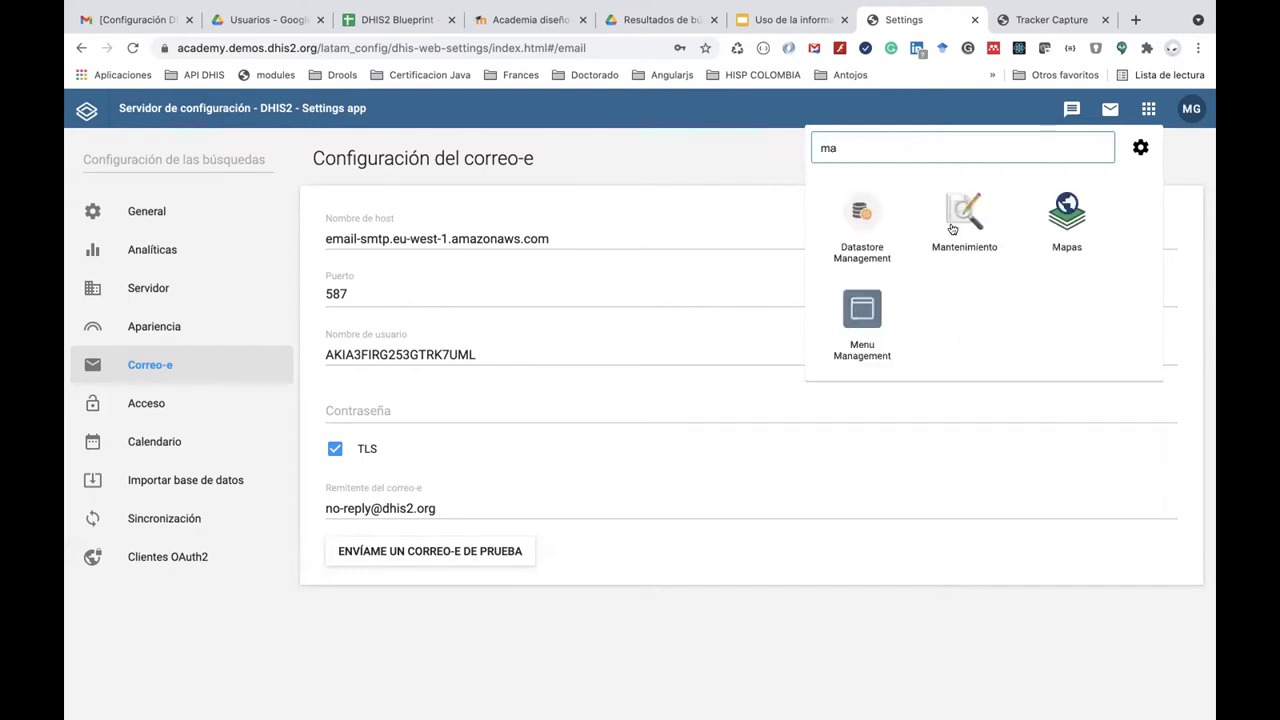
{"action": "left_click", "coordinate": [953, 230]}
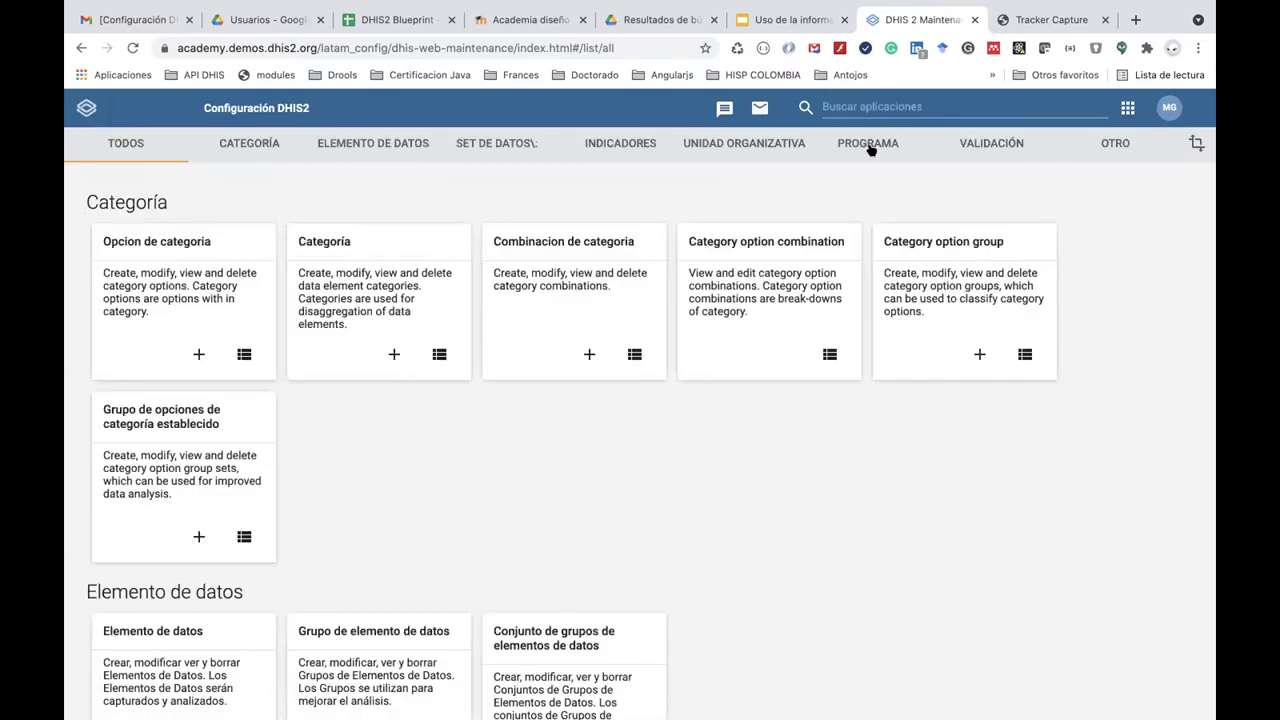
Go to the Elemento de datos list and filter it by 'ENR'.
{"action": "left_click", "coordinate": [846, 104]}
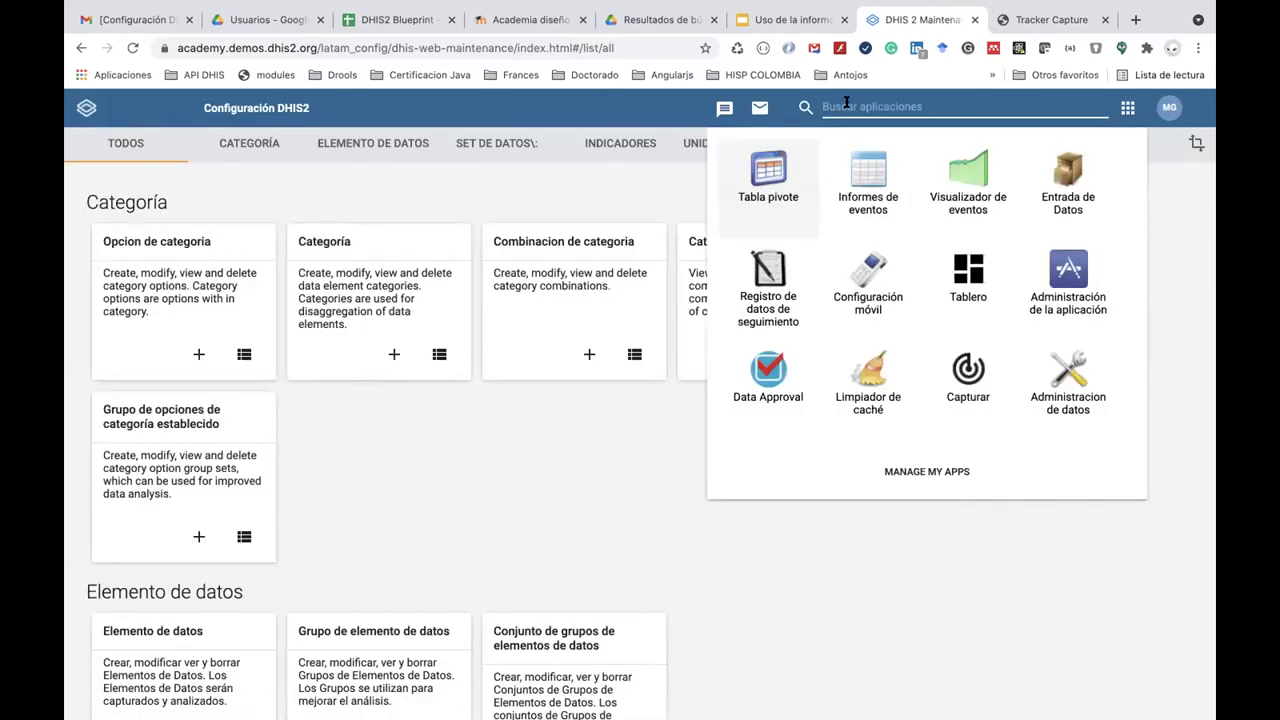
{"action": "type", "text": "ele"}
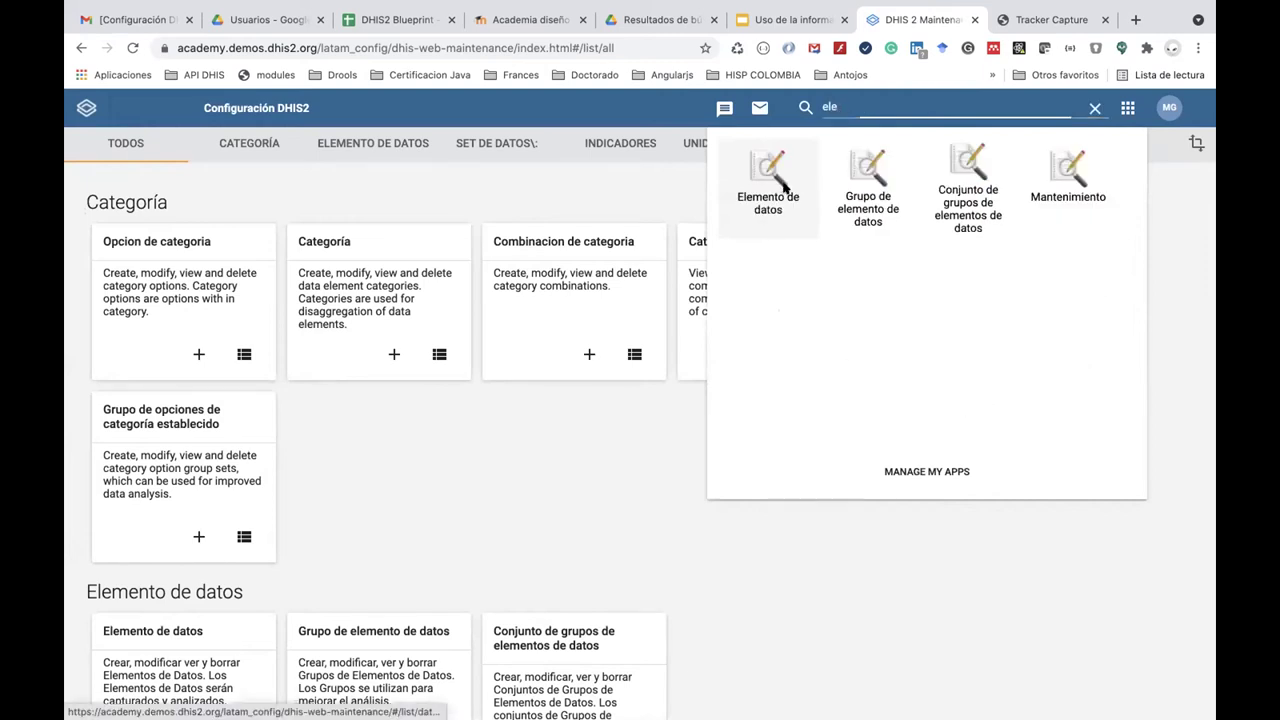
{"action": "left_click", "coordinate": [784, 188]}
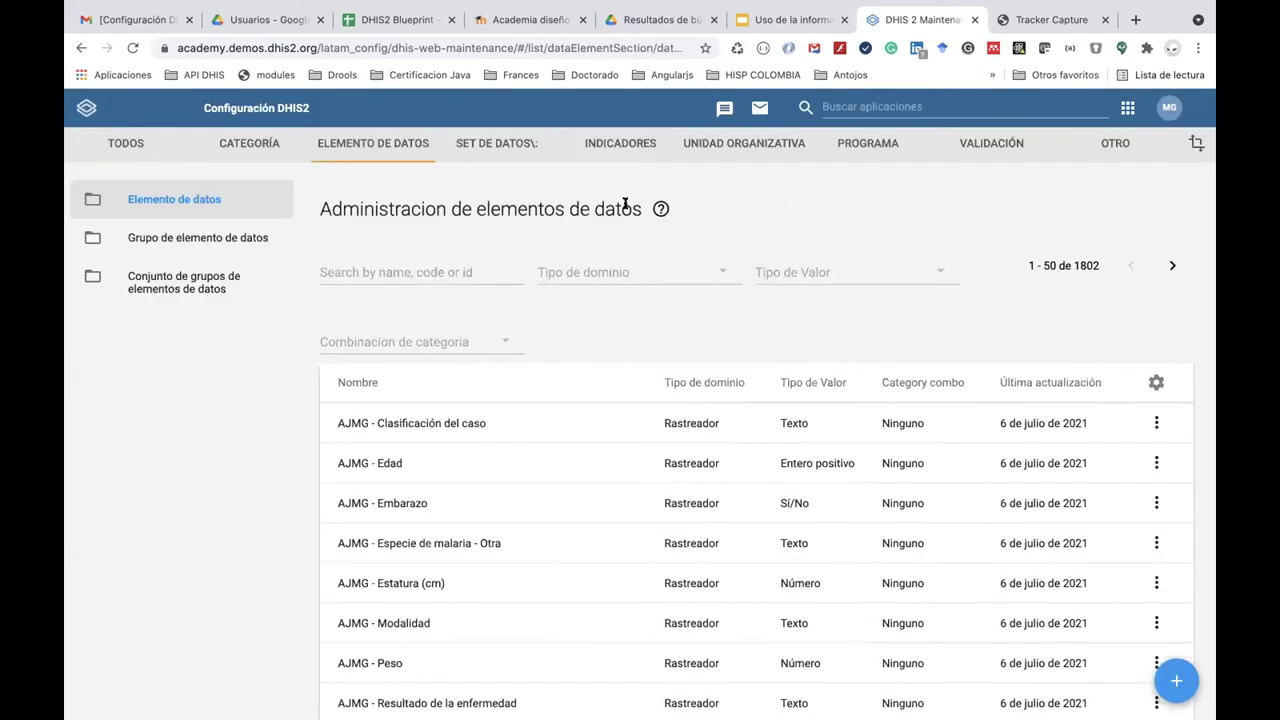
{"action": "left_click", "coordinate": [364, 271]}
{"action": "type", "text": "ENR"}
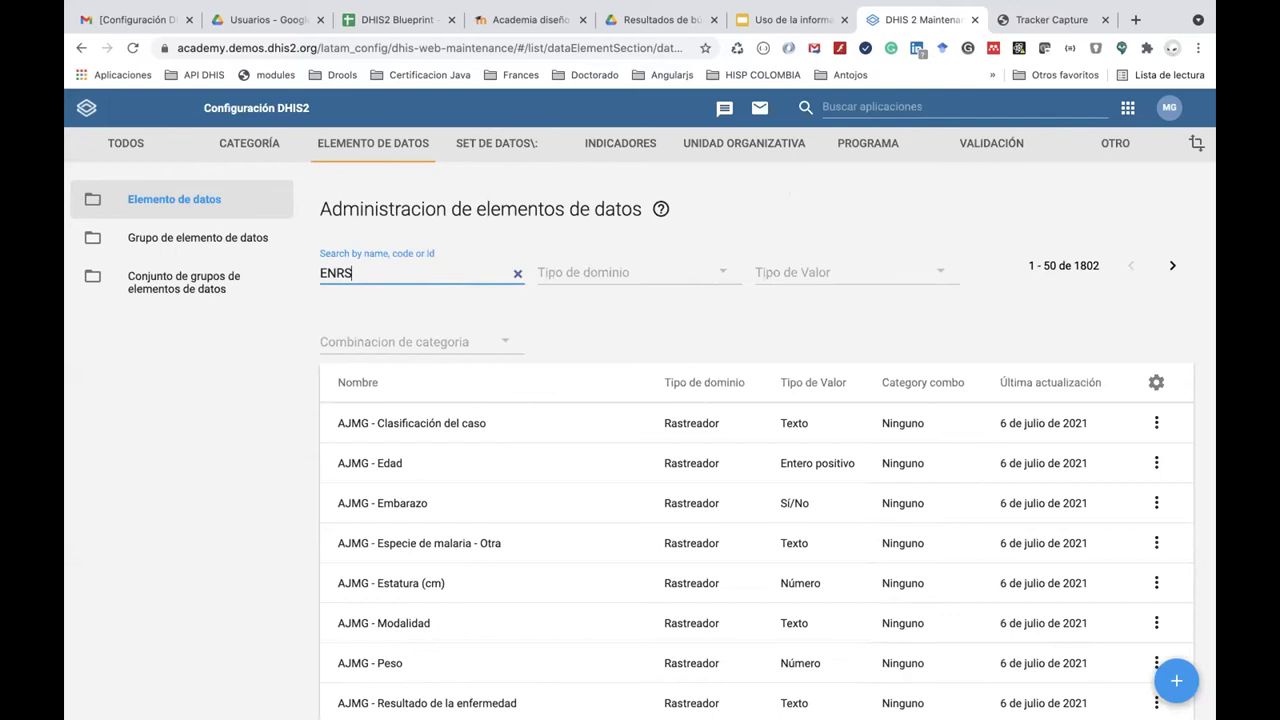
{"action": "type", "text": "S"}
{"action": "key", "text": "BackSpace"}
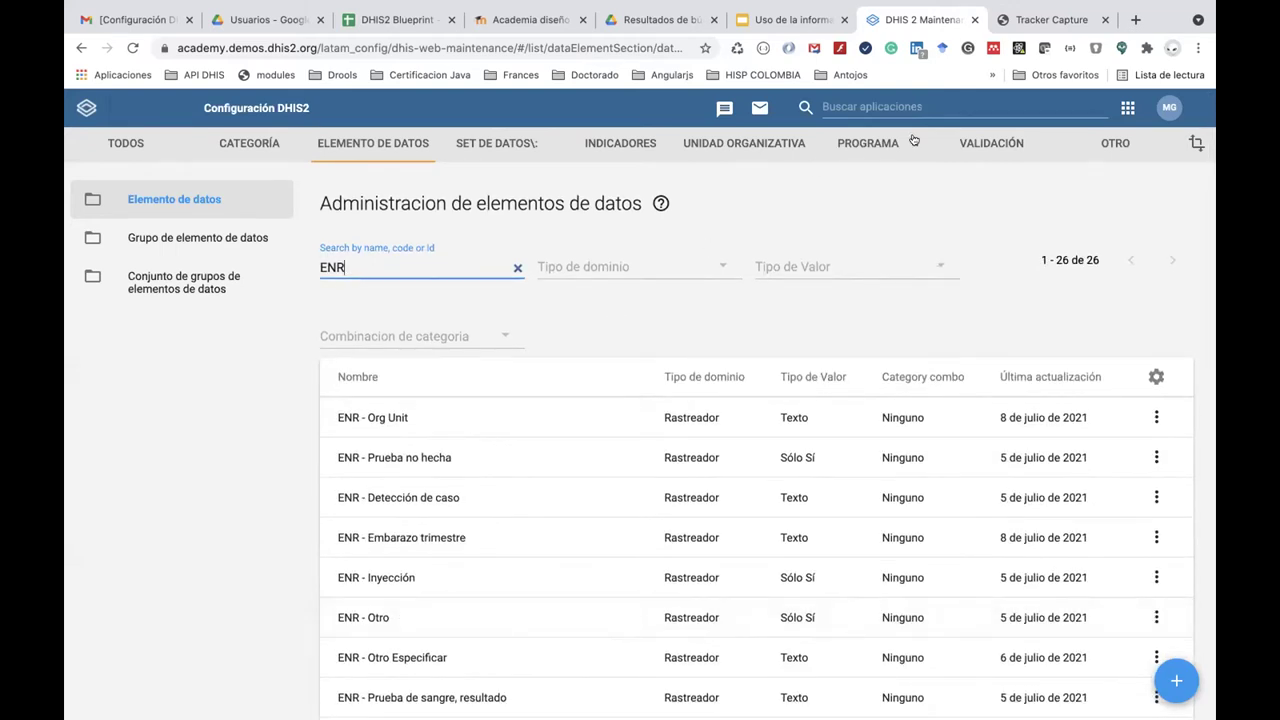
{"action": "left_click", "coordinate": [887, 106]}
{"action": "type", "text": "at"}
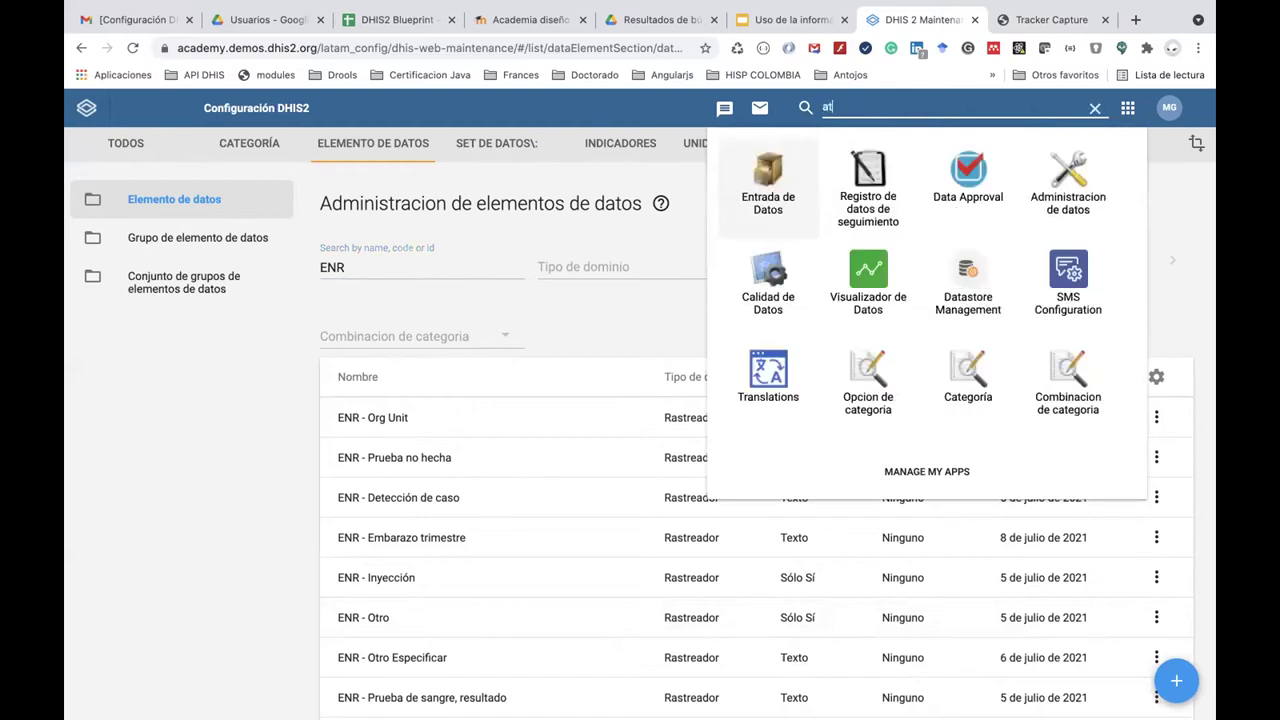
{"action": "key", "text": "BackSpace"}
{"action": "key", "text": "BackSpace"}
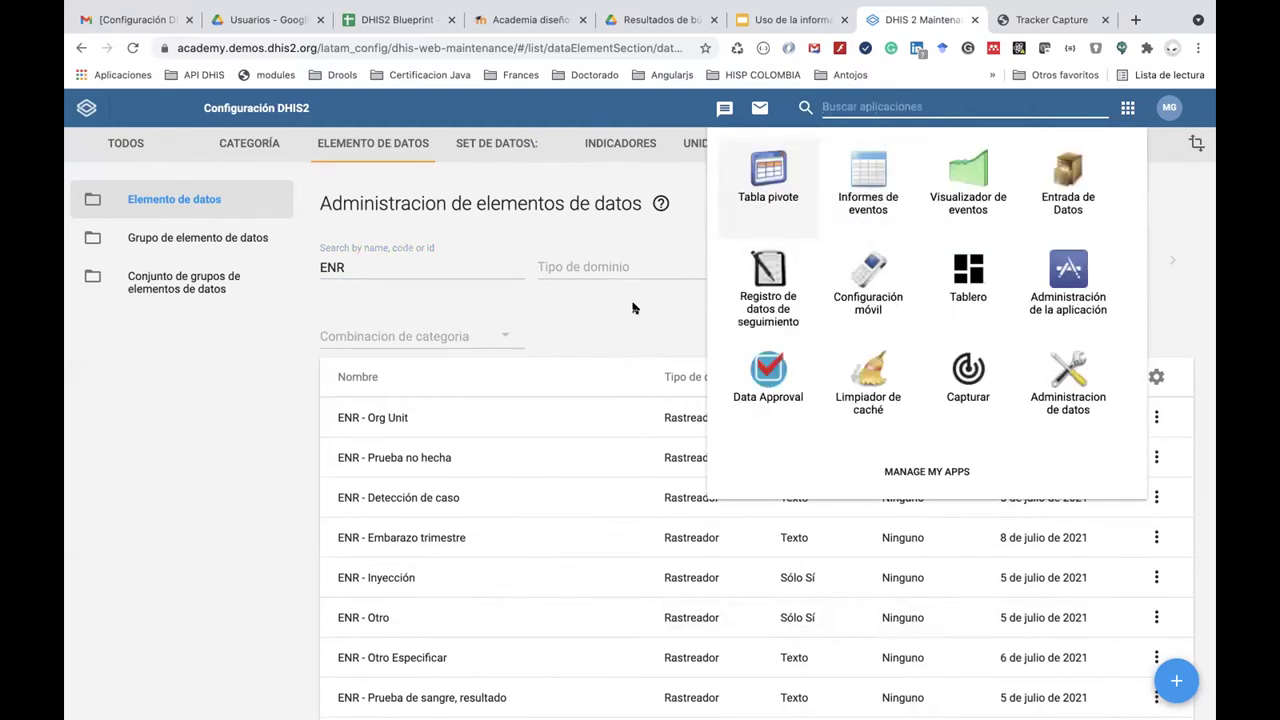
{"action": "key", "text": "Escape"}
Filter the tracked entity attributes by 'ENR' and open ENR - Email.
{"action": "left_click", "coordinate": [856, 145]}
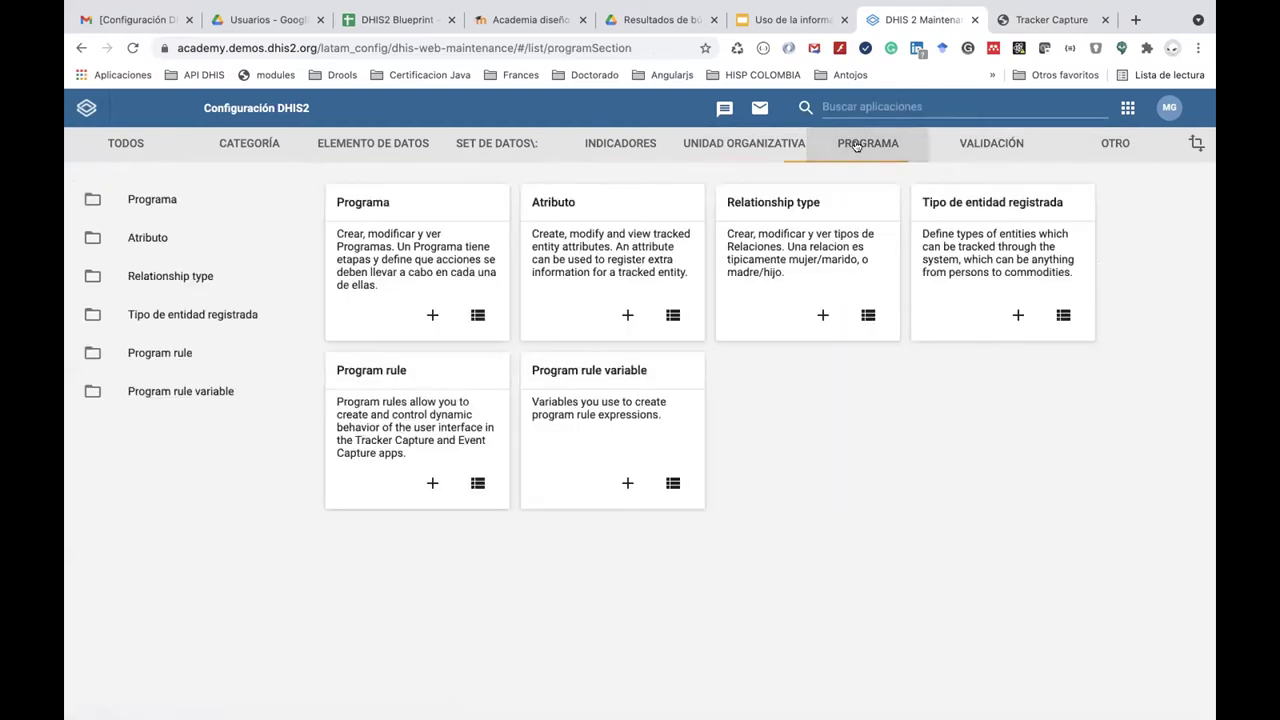
{"action": "left_click", "coordinate": [210, 241]}
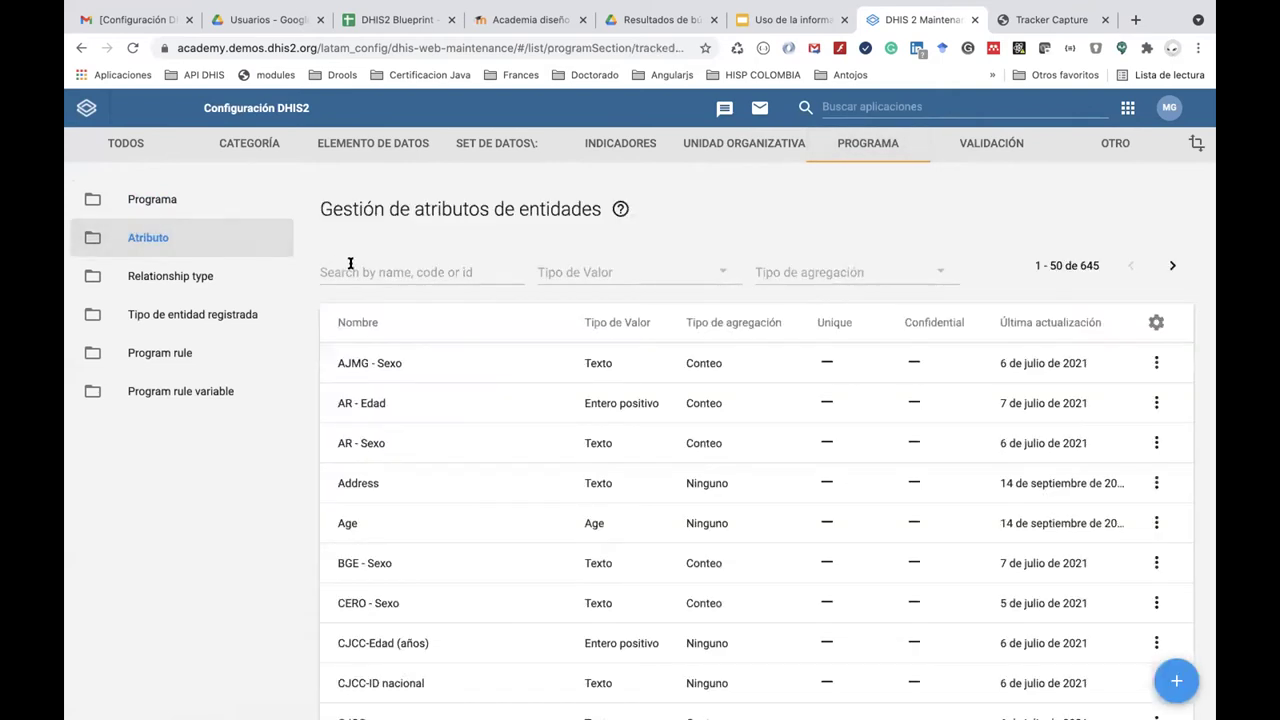
{"action": "left_click", "coordinate": [350, 265]}
{"action": "type", "text": "ENR"}
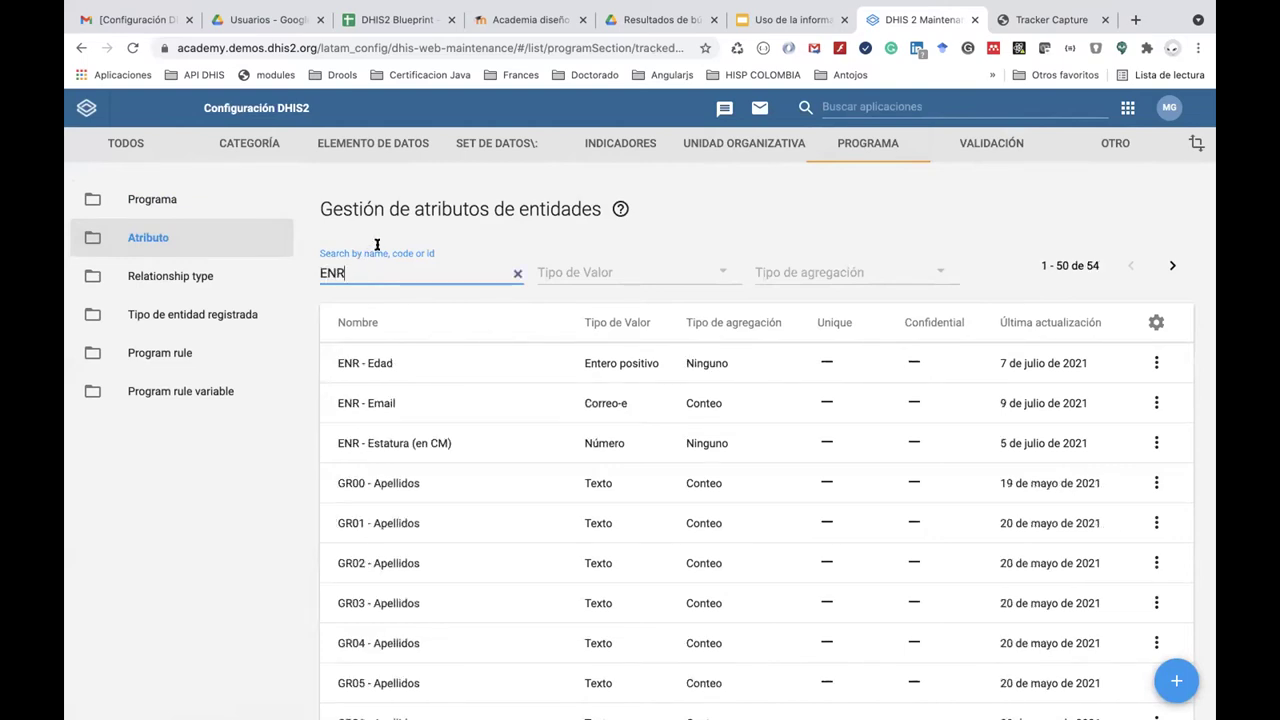
{"action": "left_click", "coordinate": [419, 405]}
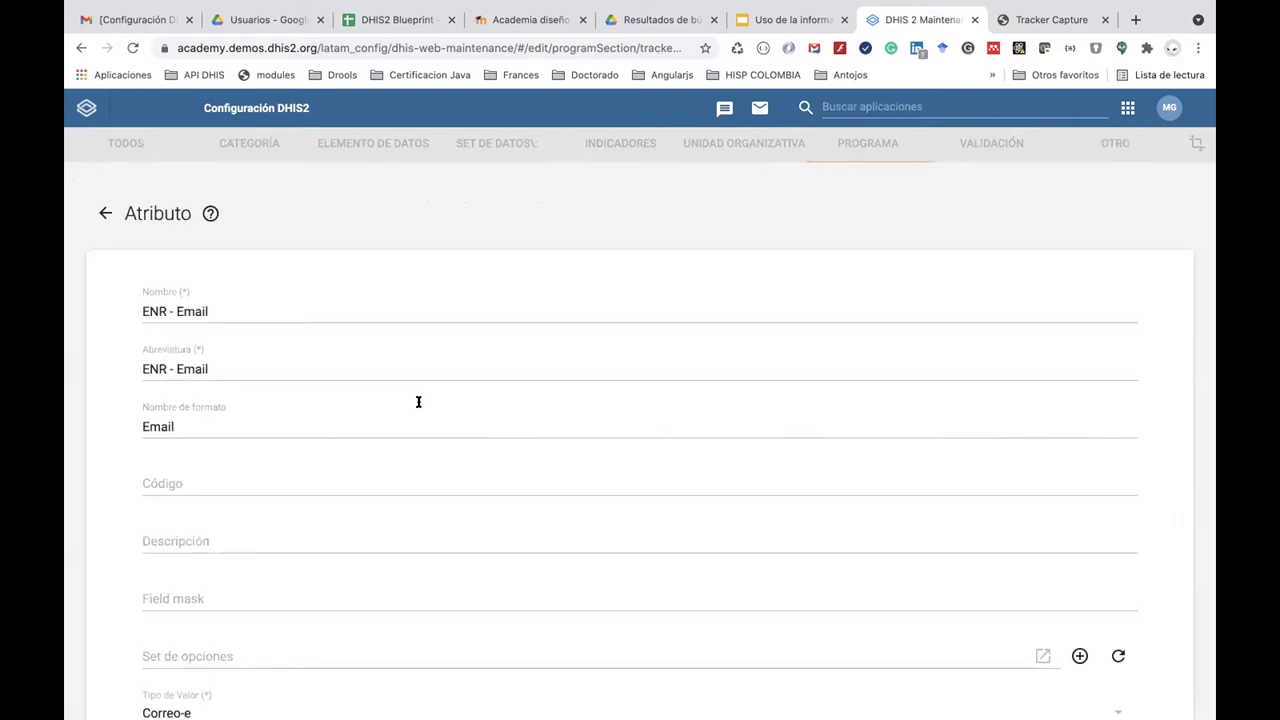
Review the ENR - Email form, then cancel and discard any changes.
{"action": "scroll", "coordinate": [309, 523], "scroll_direction": "down", "scroll_amount": 1}
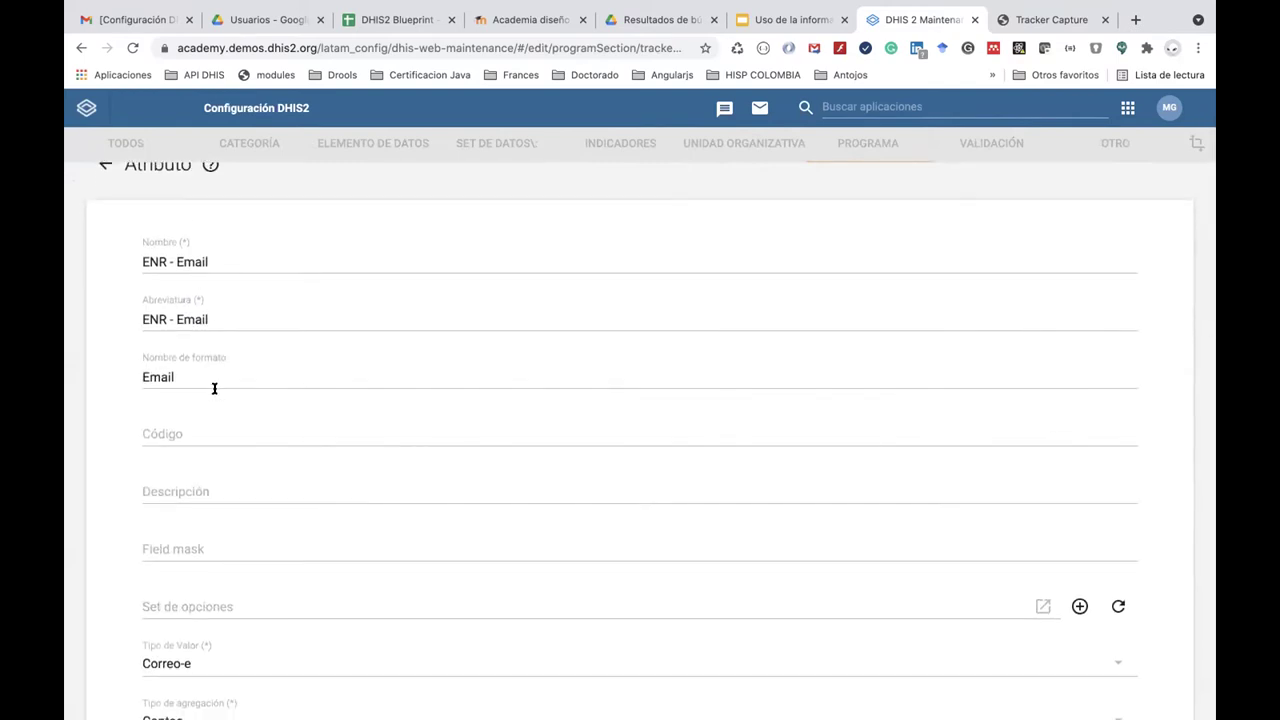
{"action": "scroll", "coordinate": [214, 388], "scroll_direction": "down", "scroll_amount": 5}
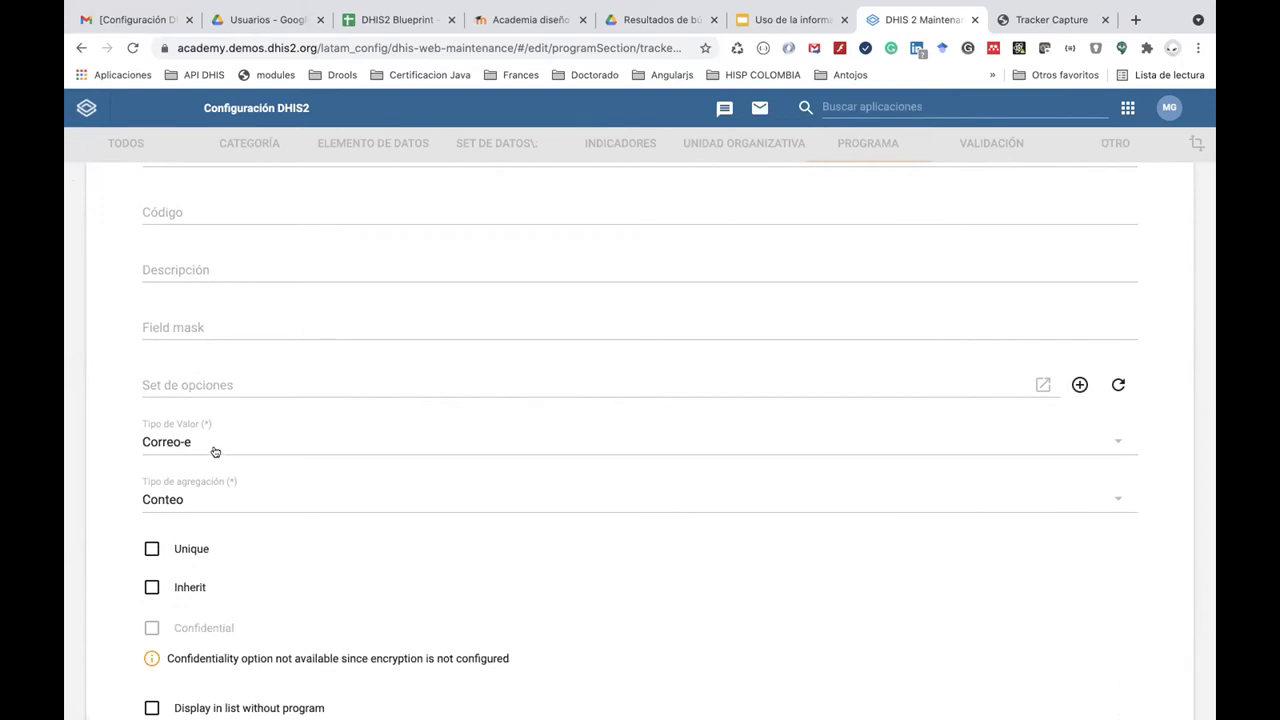
{"action": "scroll", "coordinate": [214, 449], "scroll_direction": "down", "scroll_amount": 10}
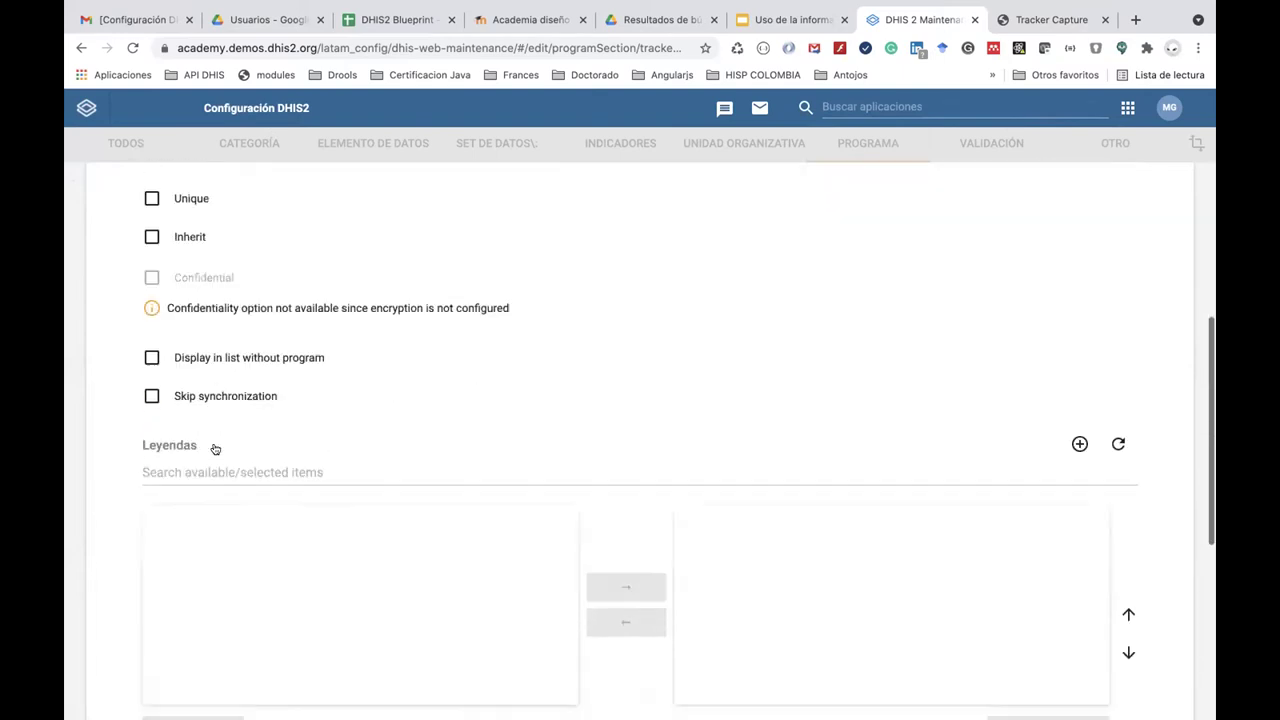
{"action": "left_click", "coordinate": [318, 600]}
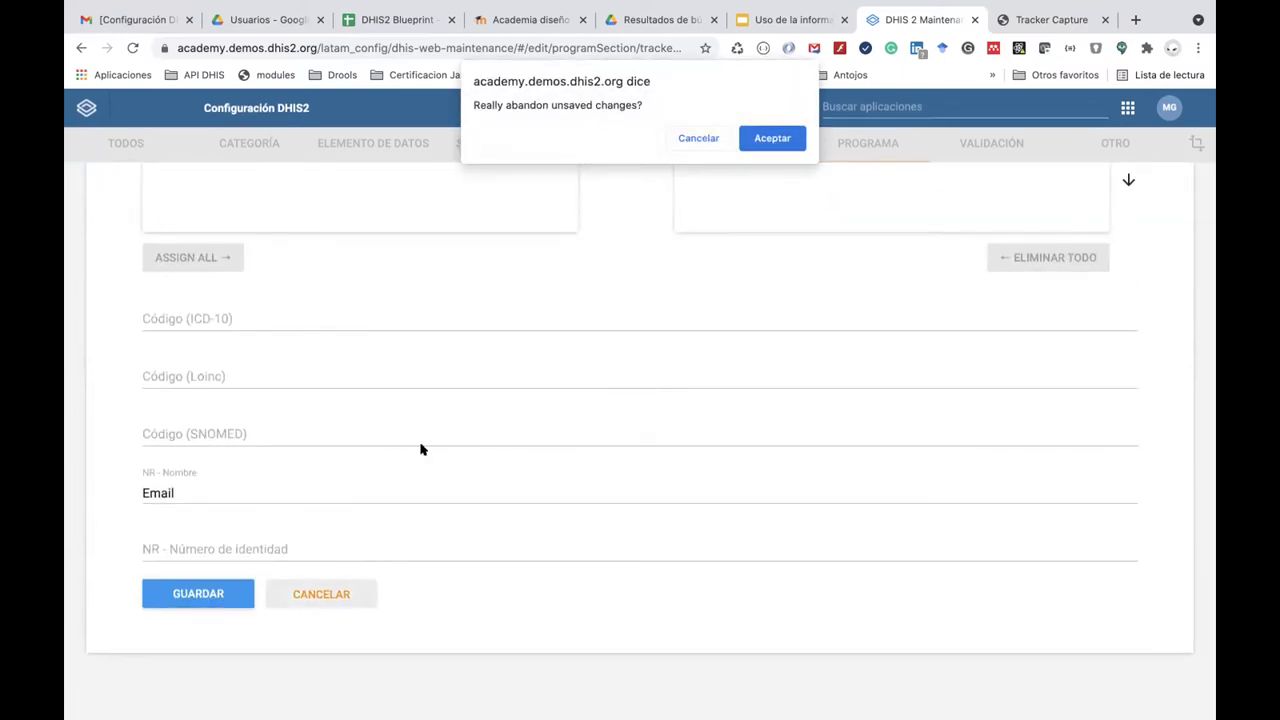
{"action": "left_click", "coordinate": [697, 138]}
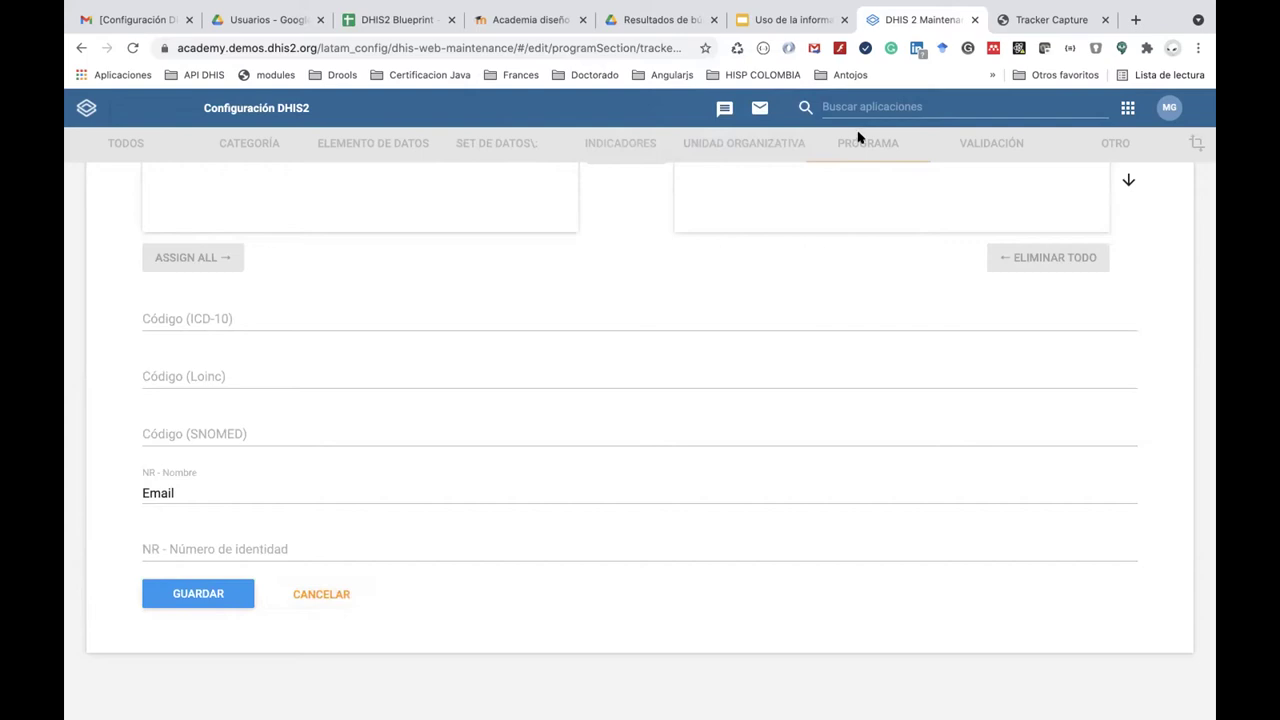
{"action": "left_click", "coordinate": [335, 596]}
{"action": "left_click", "coordinate": [770, 136]}
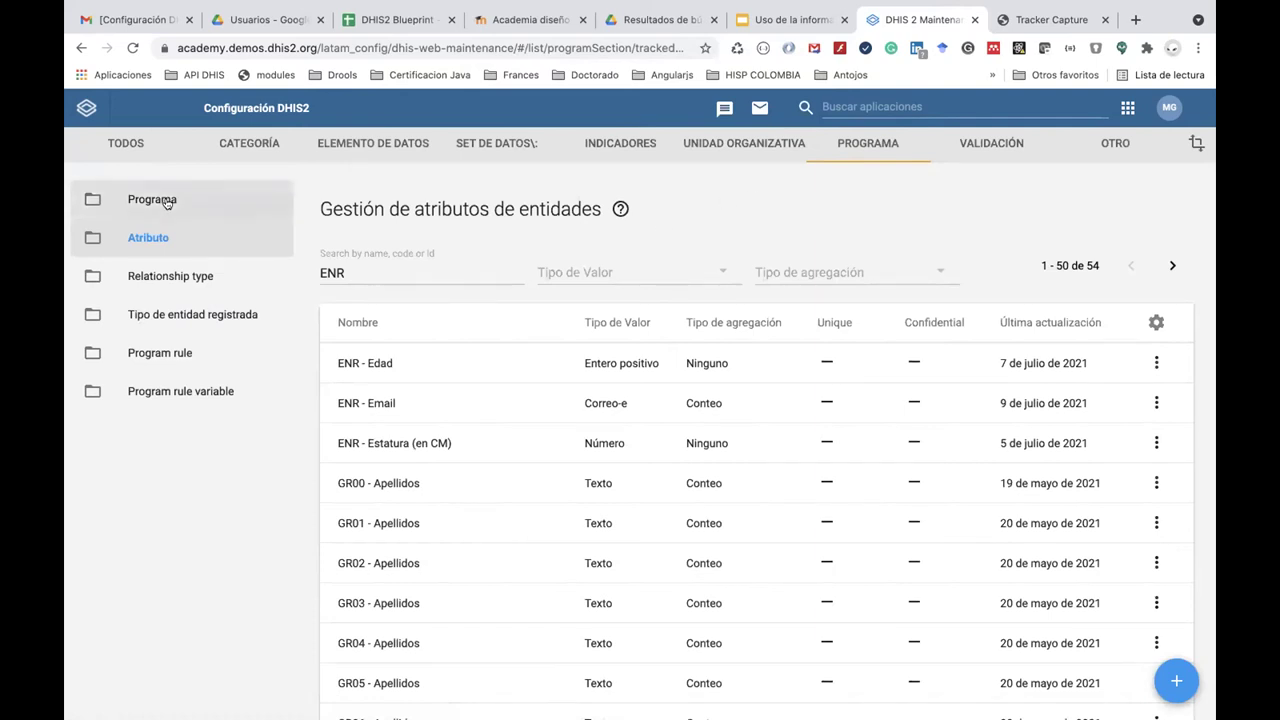
{"action": "left_click", "coordinate": [165, 201]}
Filter programs by 'ENR', check ENR - Programa de Malaria's Atributos step, then cancel.
{"action": "left_click", "coordinate": [366, 262]}
{"action": "type", "text": "ENR"}
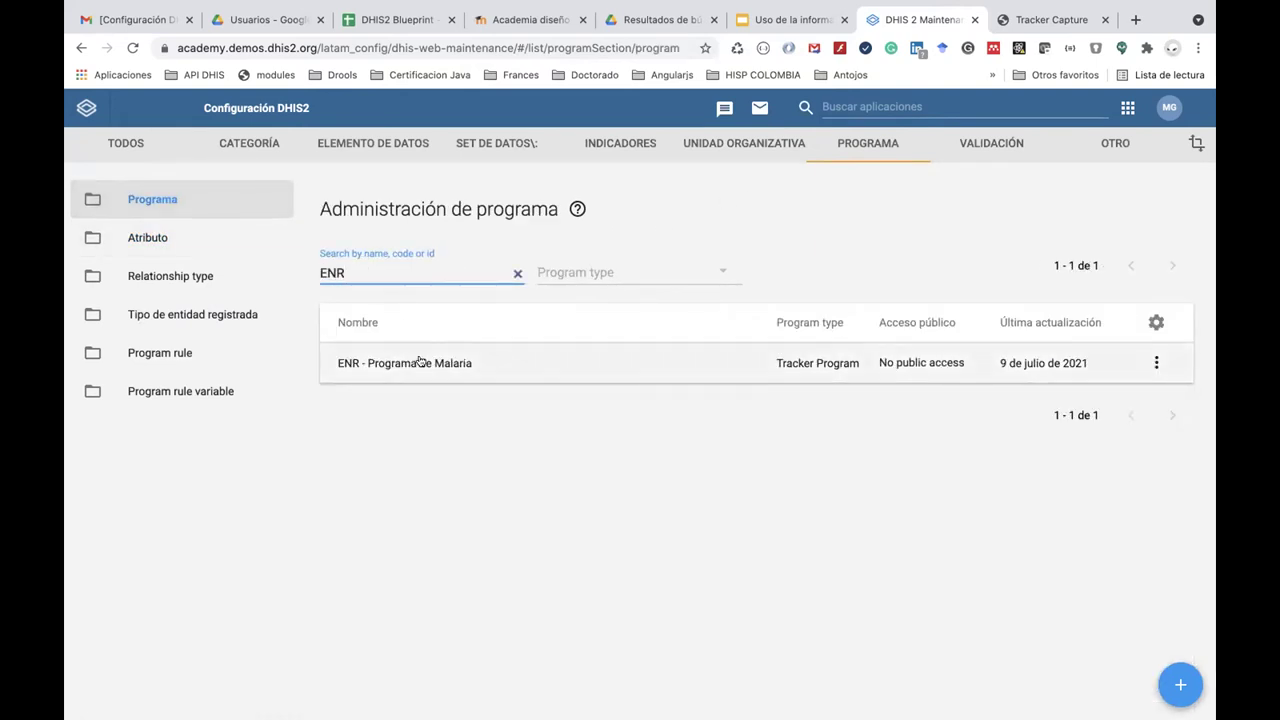
{"action": "left_click", "coordinate": [420, 362]}
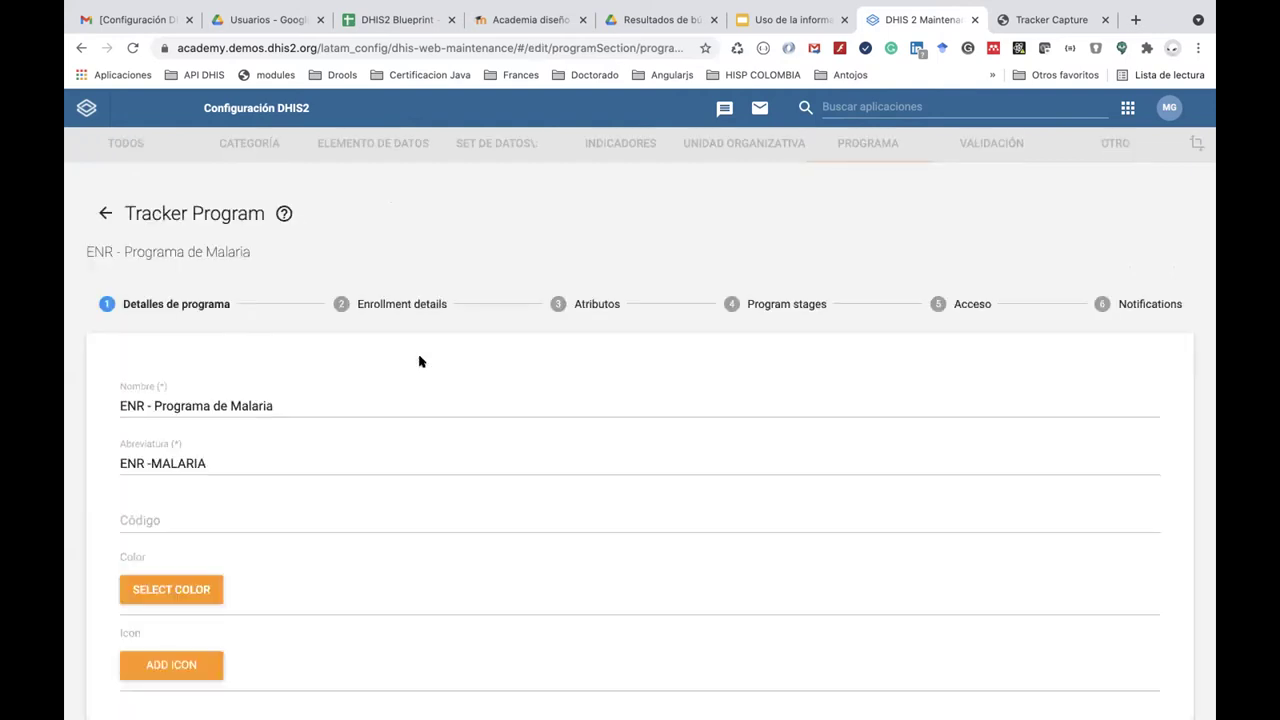
{"action": "left_click", "coordinate": [590, 306]}
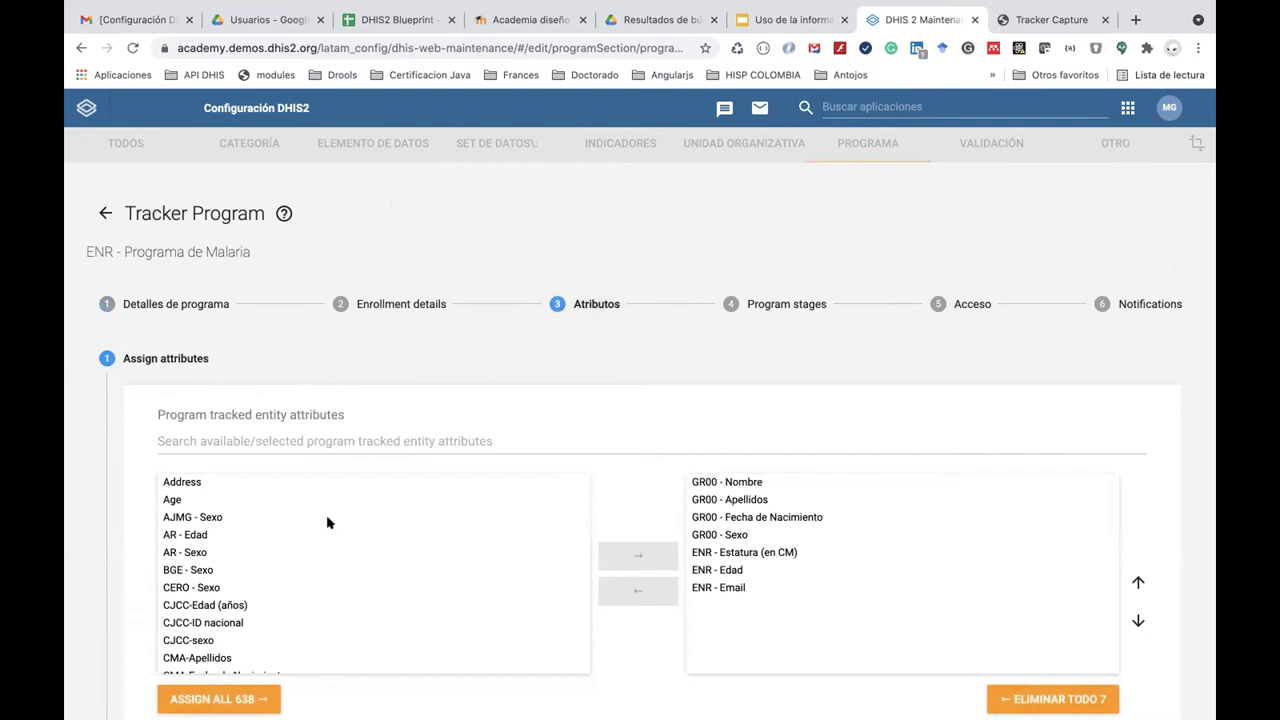
{"action": "scroll", "coordinate": [826, 565], "scroll_direction": "down", "scroll_amount": 5}
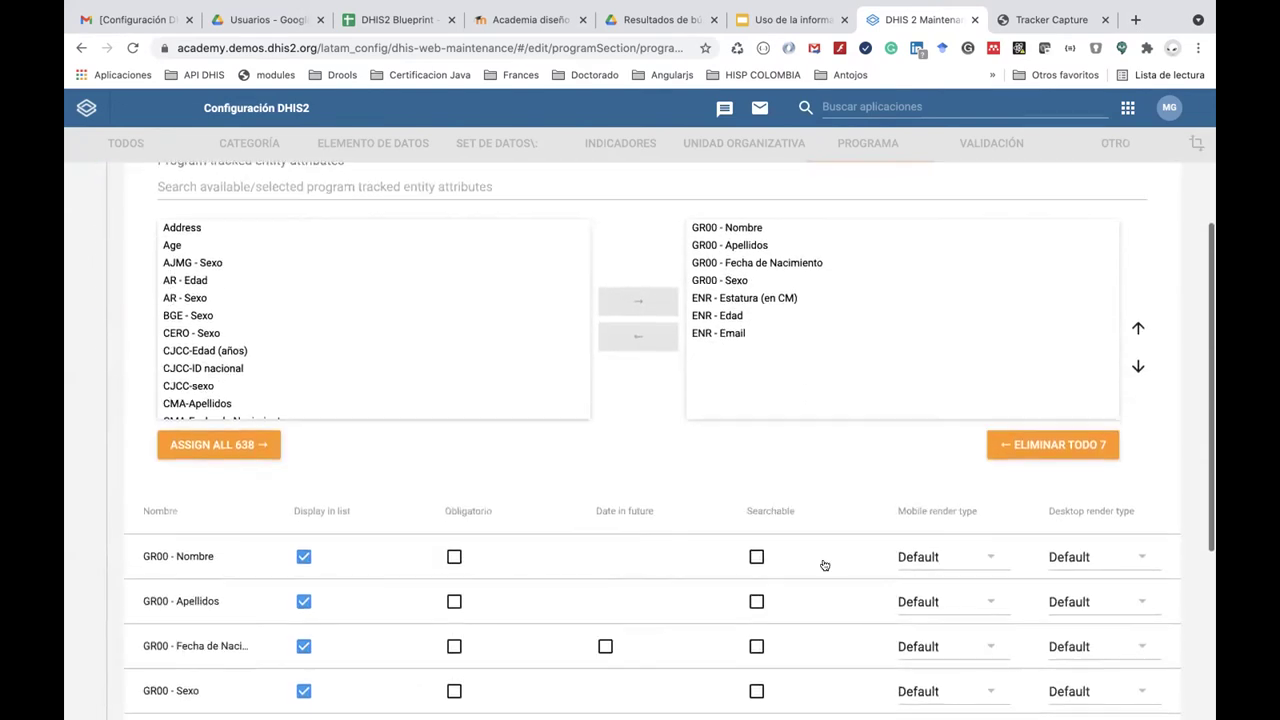
{"action": "scroll", "coordinate": [824, 565], "scroll_direction": "down", "scroll_amount": 2}
{"action": "left_click", "coordinate": [668, 636]}
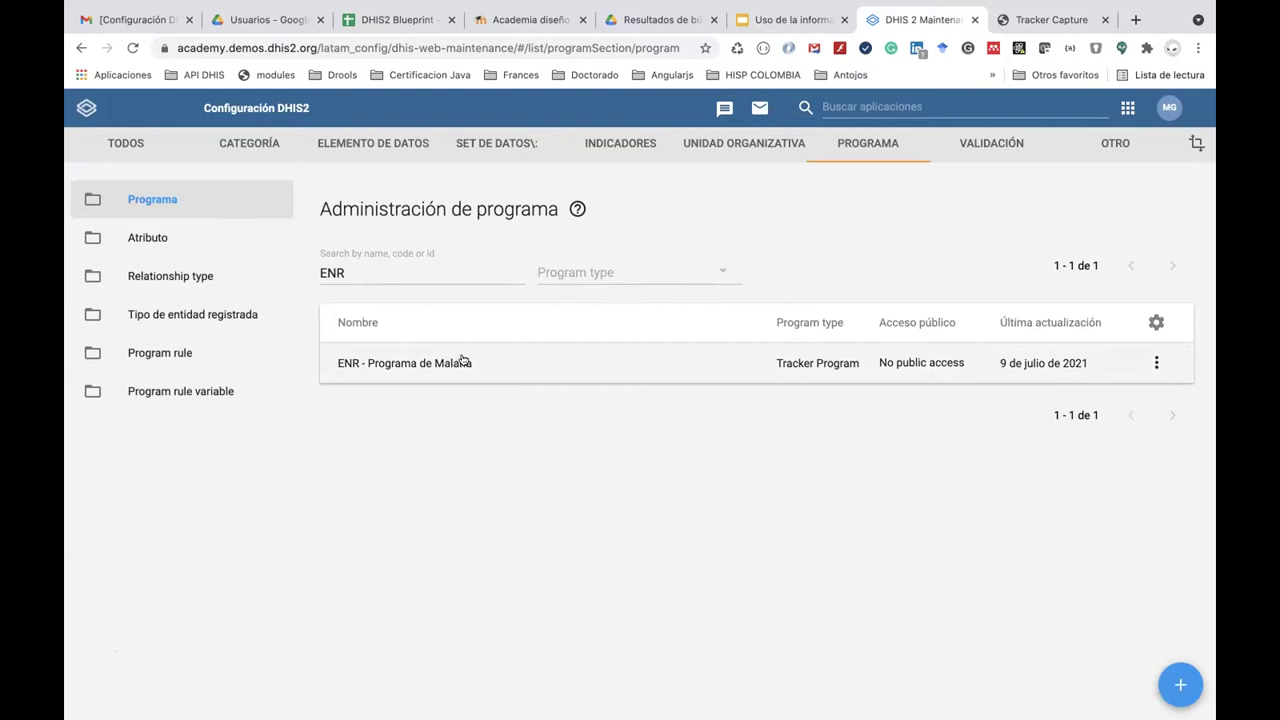
Delete the Registro al programa notification from ENR - Programa de Malaria's program notifications.
{"action": "left_click", "coordinate": [706, 363]}
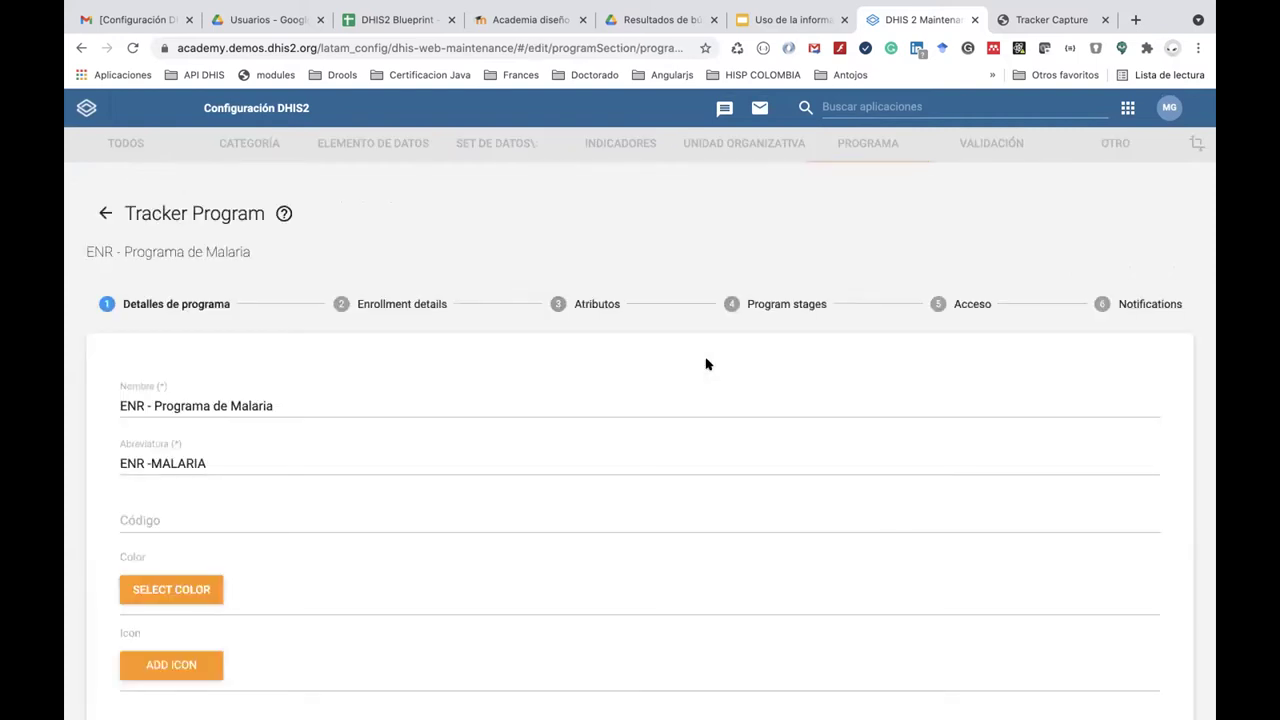
{"action": "left_click", "coordinate": [1139, 304]}
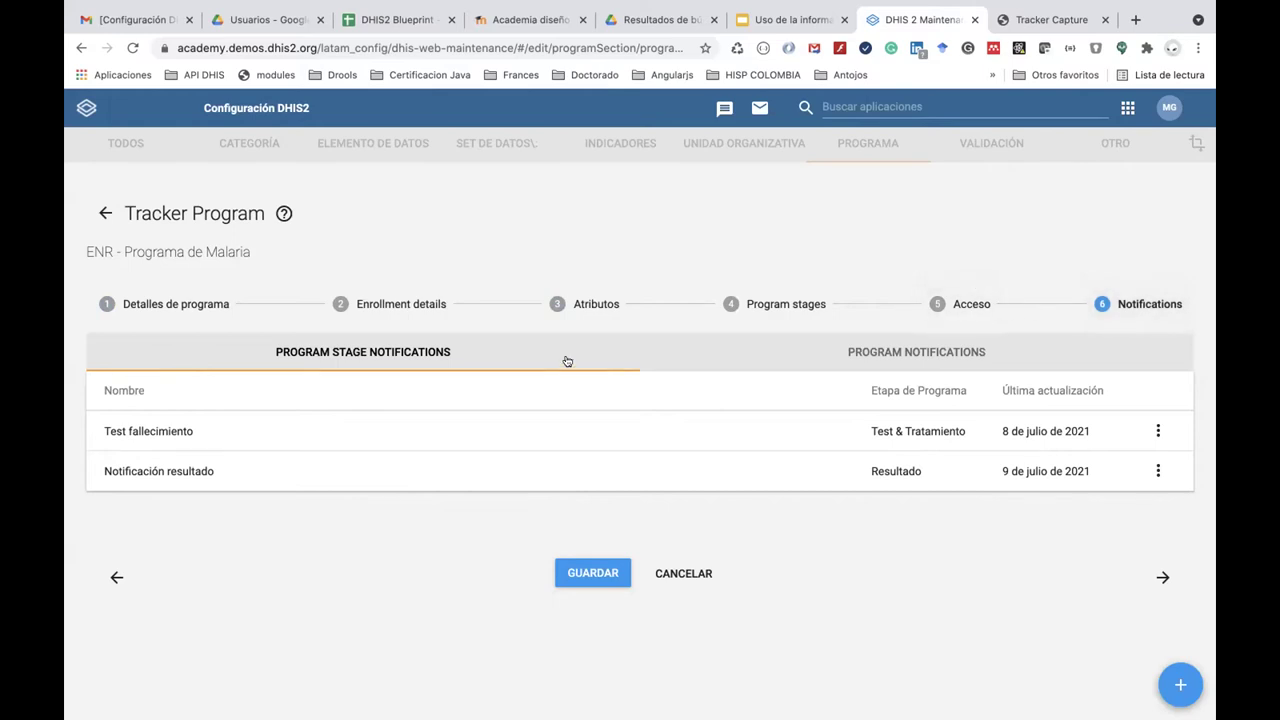
{"action": "left_click", "coordinate": [886, 355]}
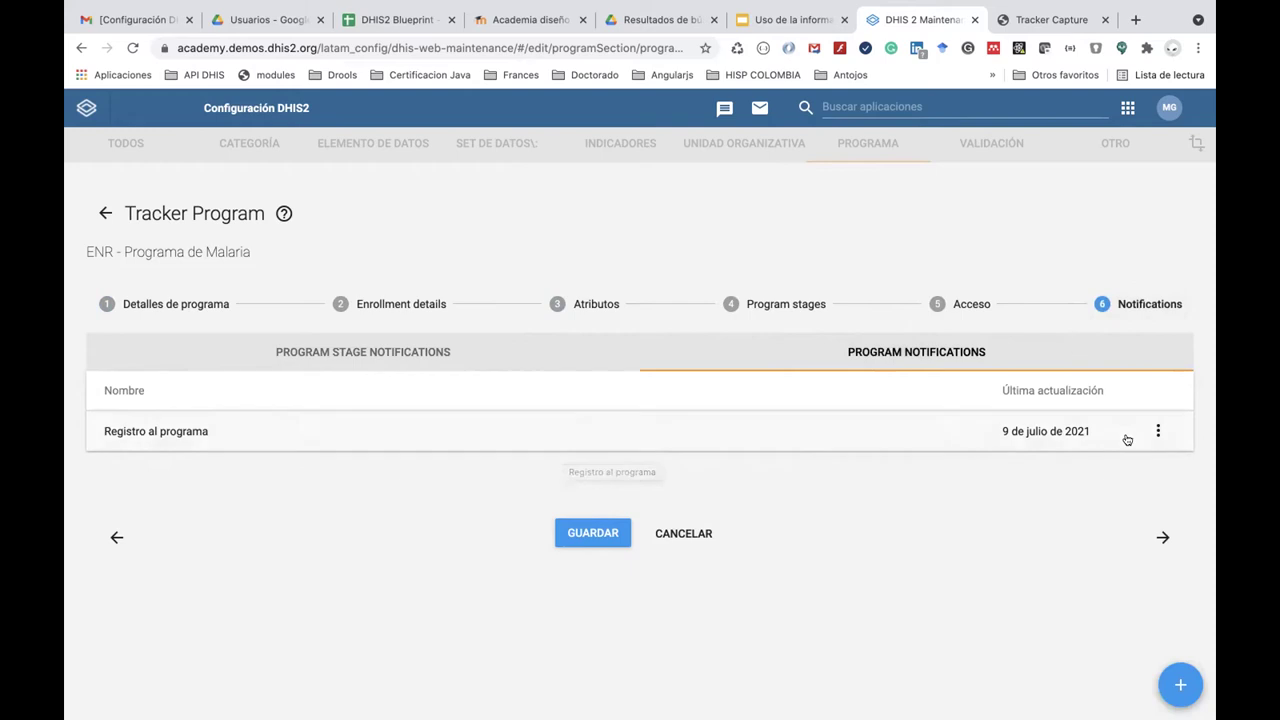
{"action": "left_click", "coordinate": [1158, 431]}
{"action": "left_click", "coordinate": [1103, 478]}
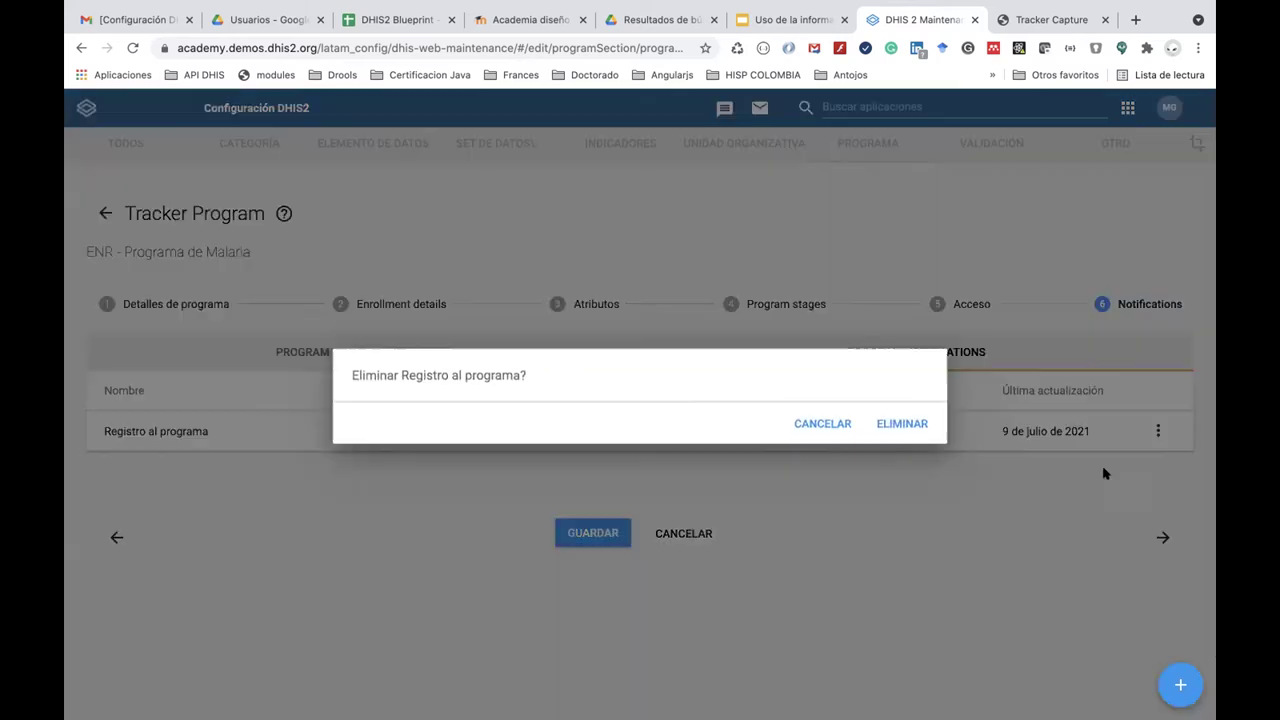
{"action": "left_click", "coordinate": [893, 429]}
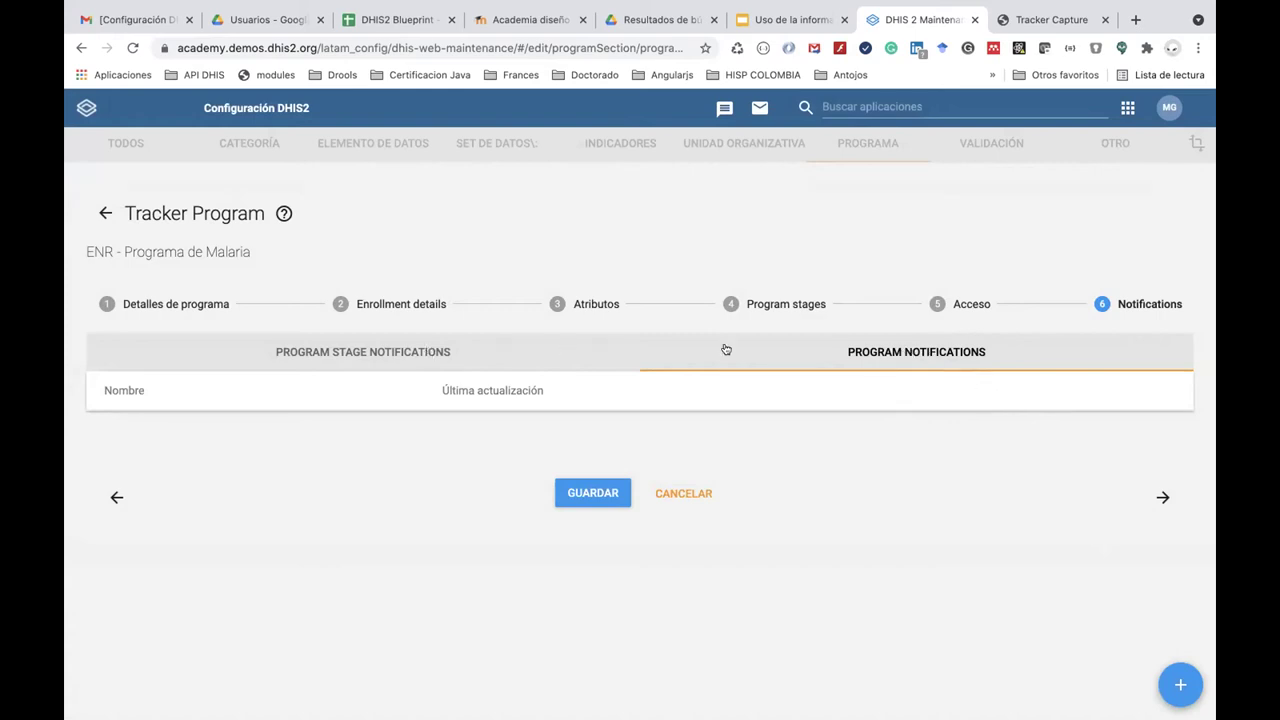
{"action": "left_click", "coordinate": [898, 360]}
{"action": "left_click", "coordinate": [1176, 672]}
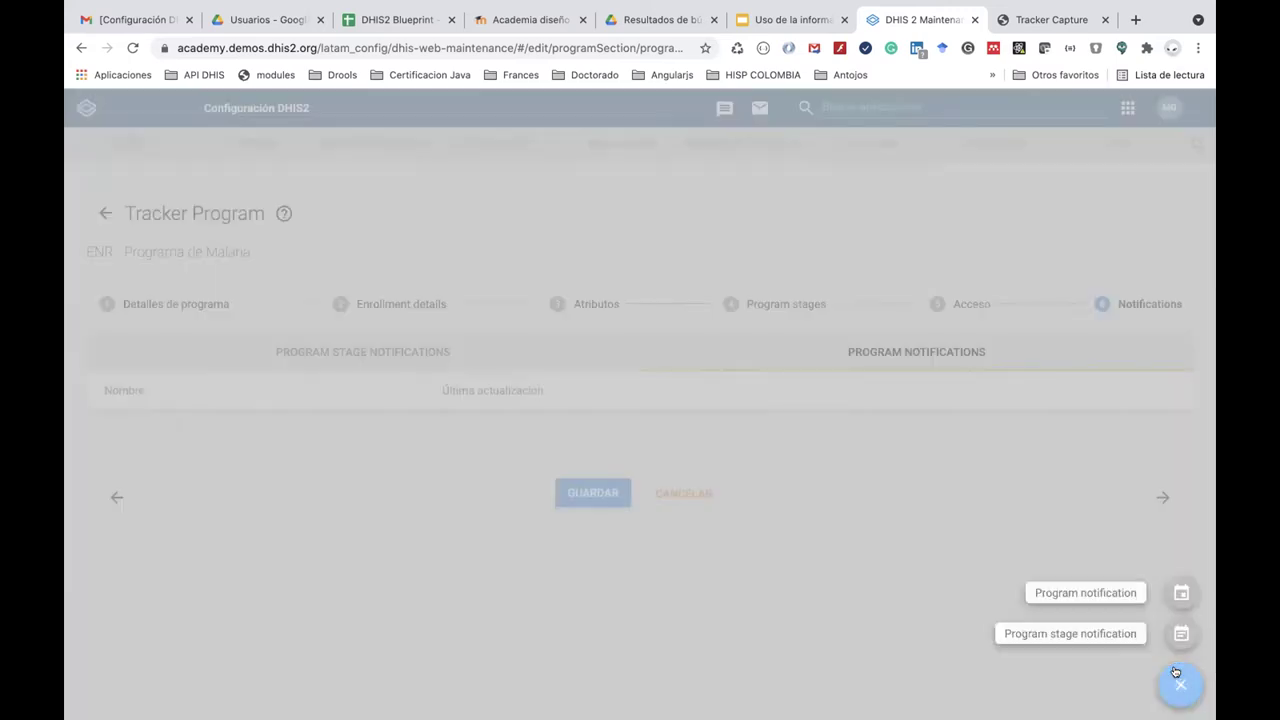
Create a program notification named and subjected 'Notificación registro al programa de malaria'.
{"action": "left_click", "coordinate": [1114, 590]}
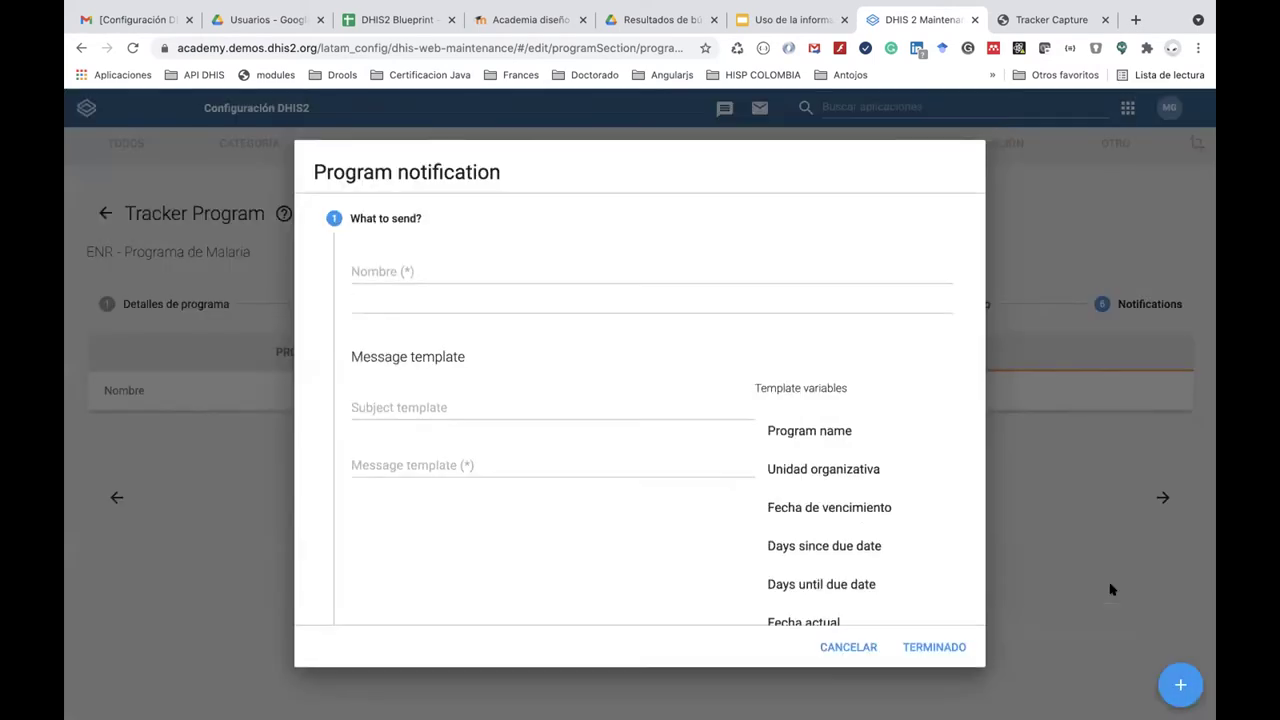
{"action": "left_click", "coordinate": [419, 268]}
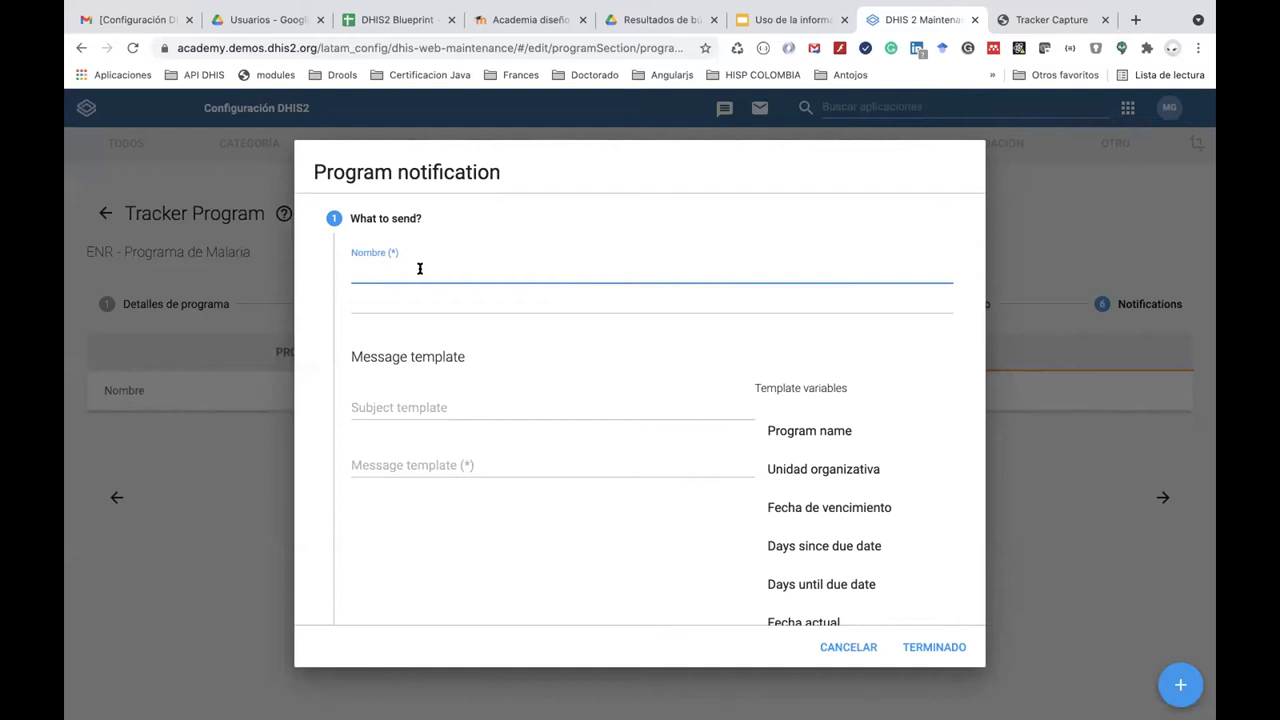
{"action": "type", "text": "Notificación registro al programa de malaria"}
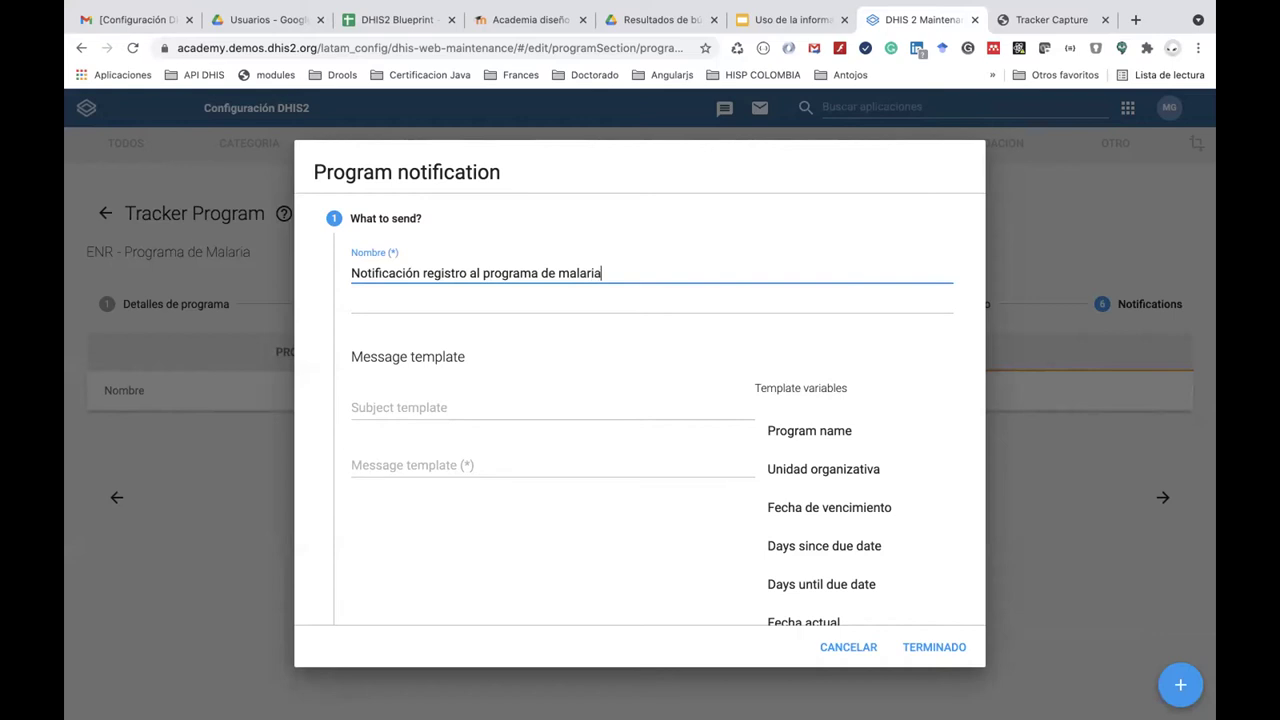
{"action": "left_click", "coordinate": [442, 409]}
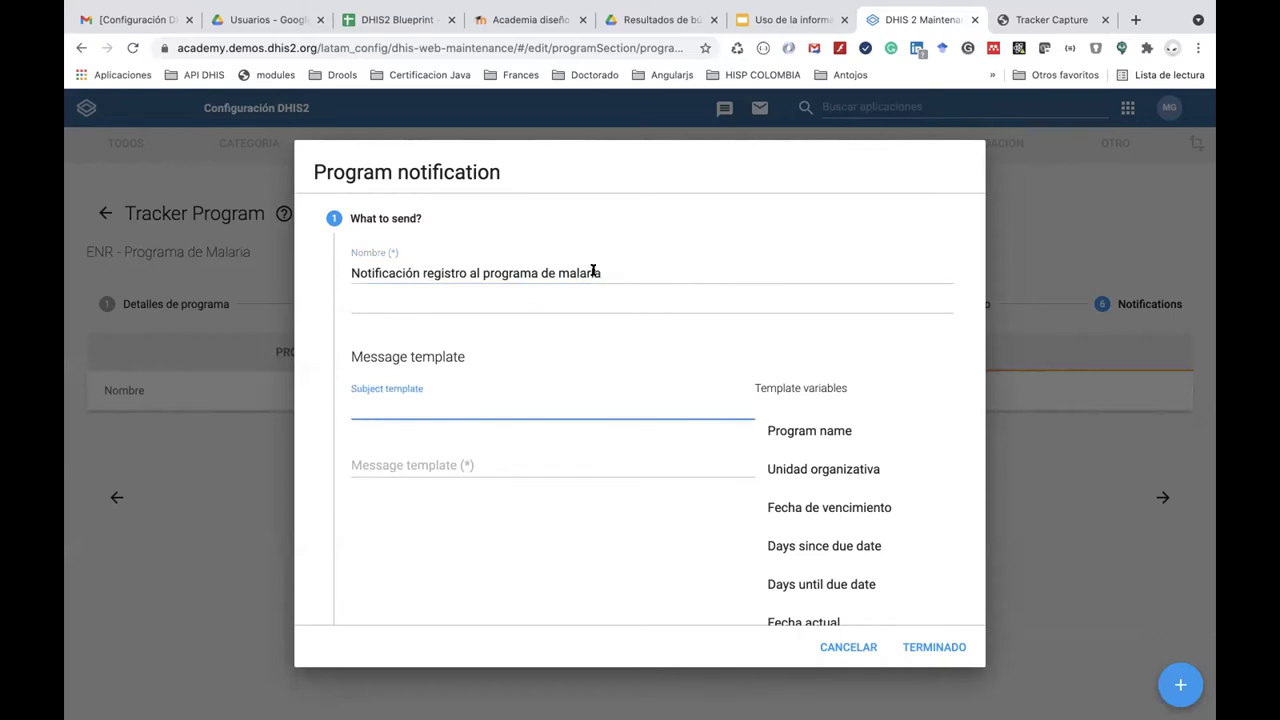
{"action": "left_click_drag", "start_coordinate": [600, 273], "coordinate": [365, 273]}
{"action": "key", "text": "ctrl+c"}
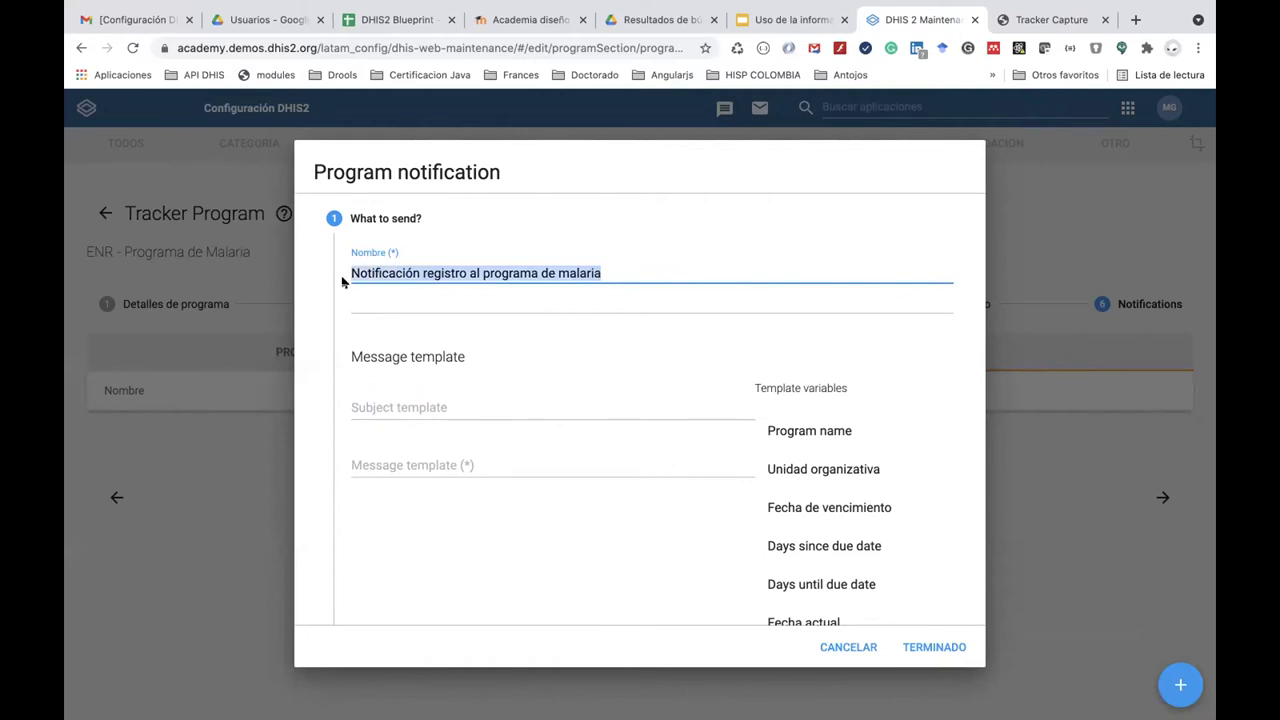
{"action": "left_click", "coordinate": [390, 405]}
{"action": "key", "text": "ctrl+v"}
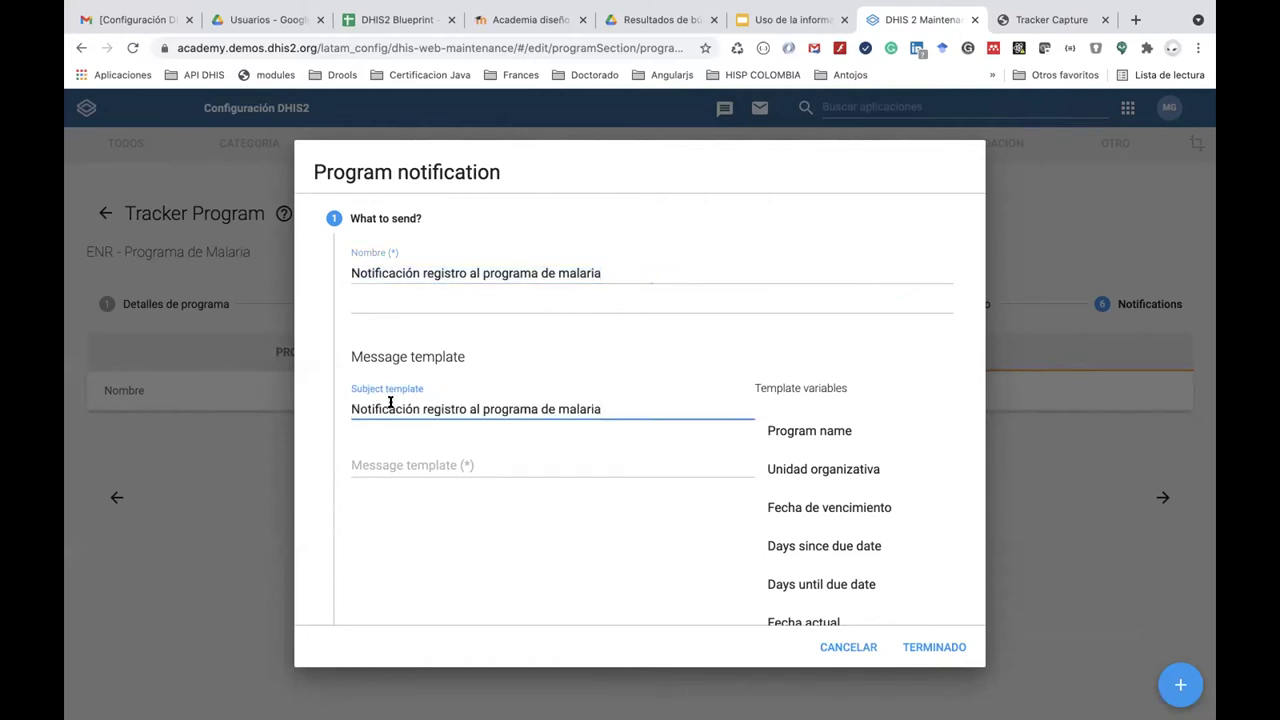
Write the message 'Apreciado paciente, usted ha sido inscrito en el programa de:'.
{"action": "left_click", "coordinate": [432, 465]}
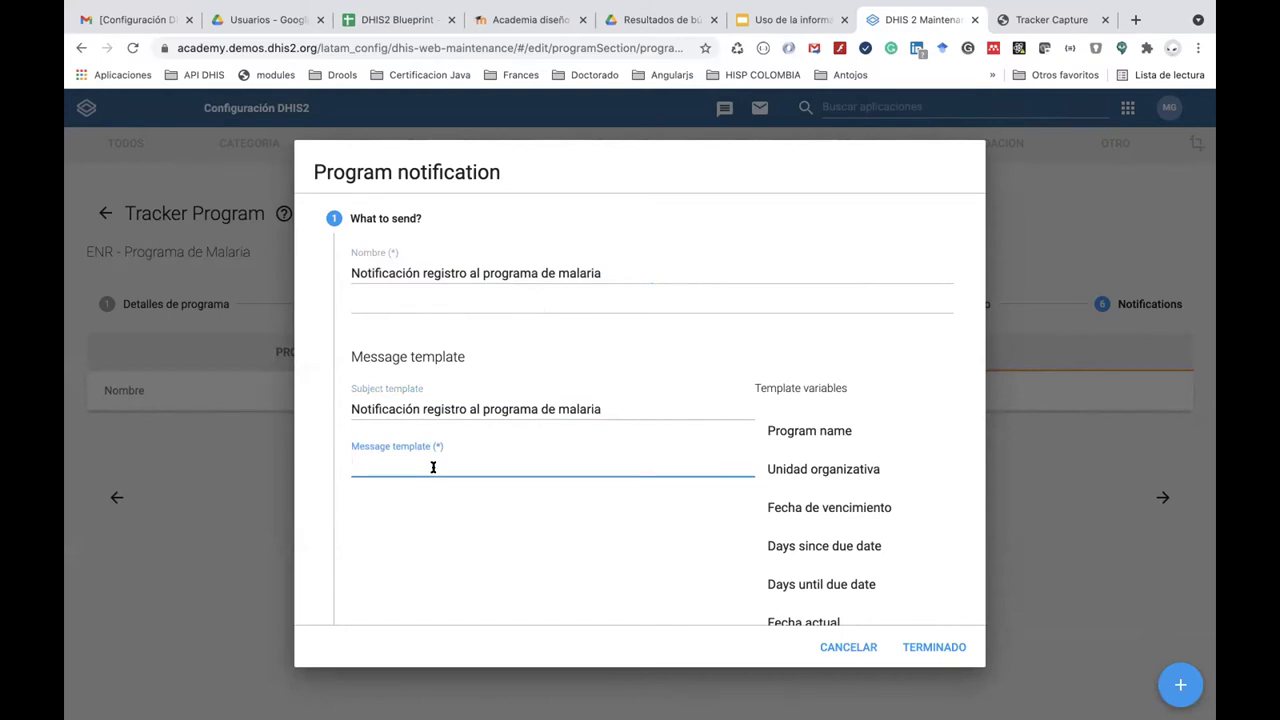
{"action": "type", "text": "Apreciado pacien"}
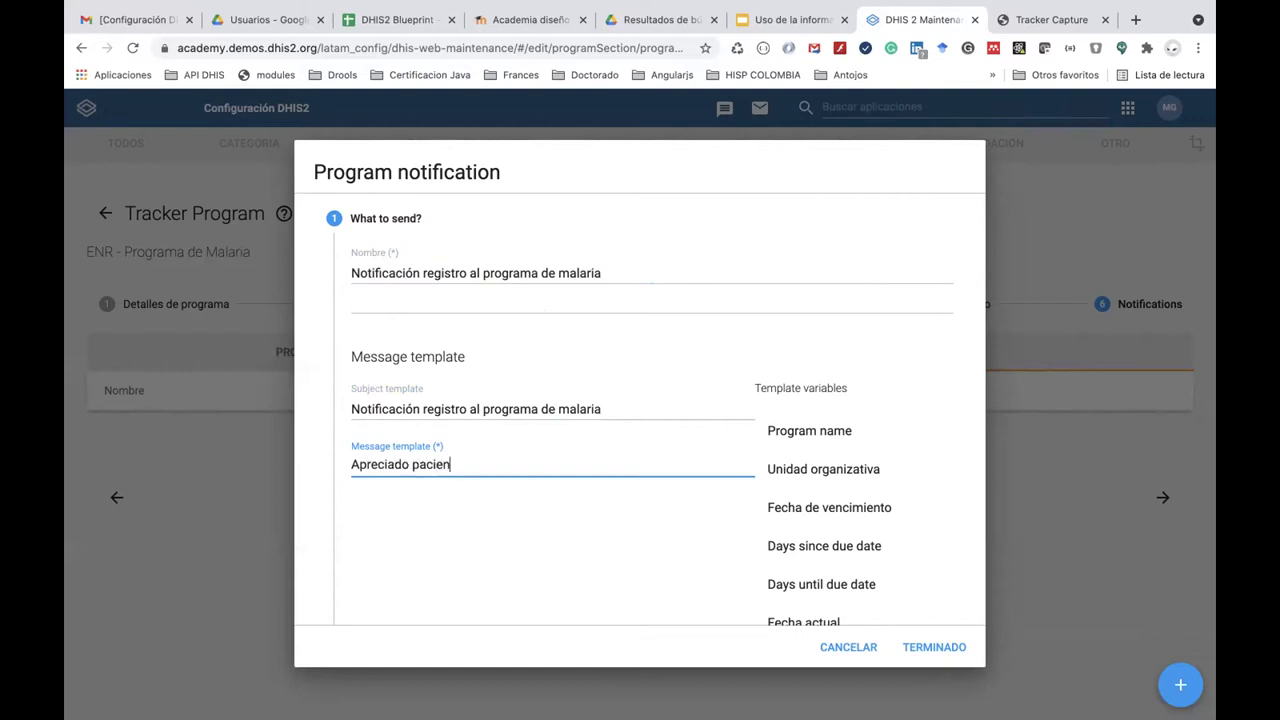
{"action": "type", "text": "te u"}
{"action": "type", "text": "usted a"}
{"action": "key", "text": "BackSpace"}
{"action": "key", "text": "BackSpace"}
{"action": "type", "text": "ha d"}
{"action": "type", "text": "ido i"}
{"action": "type", "text": "nscrito en"}
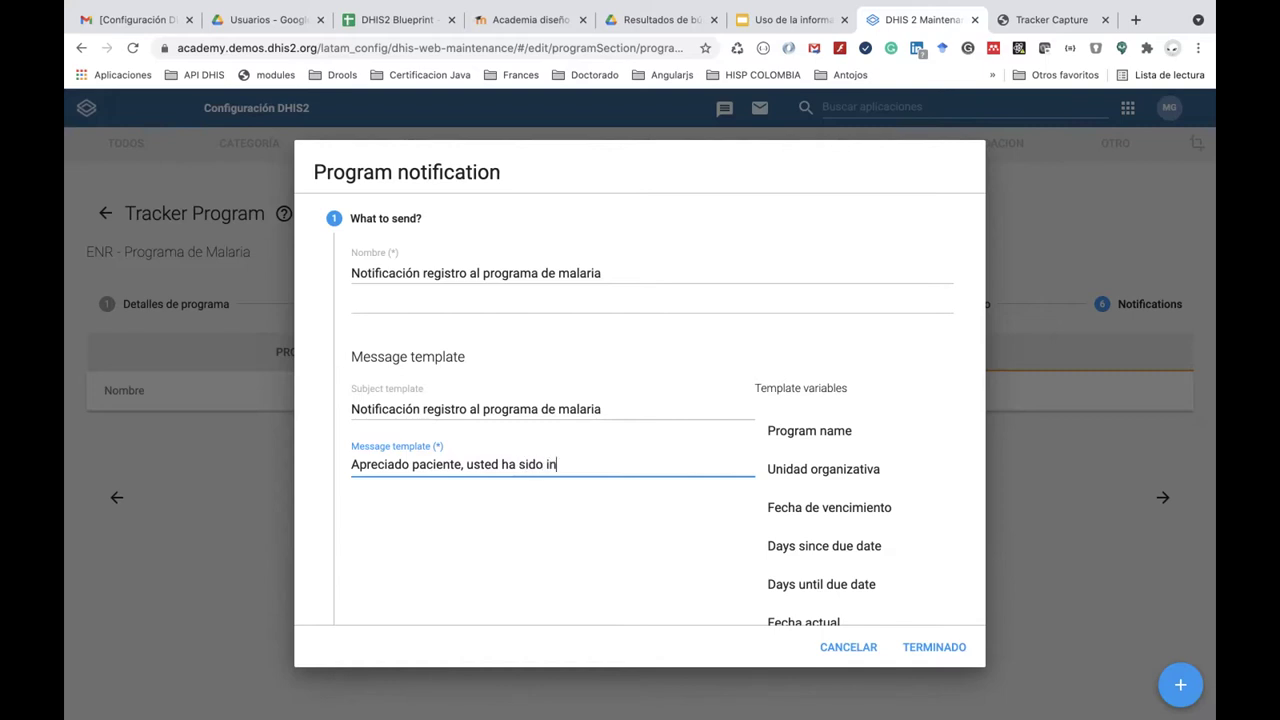
{"action": "type", "text": " el programa de"}
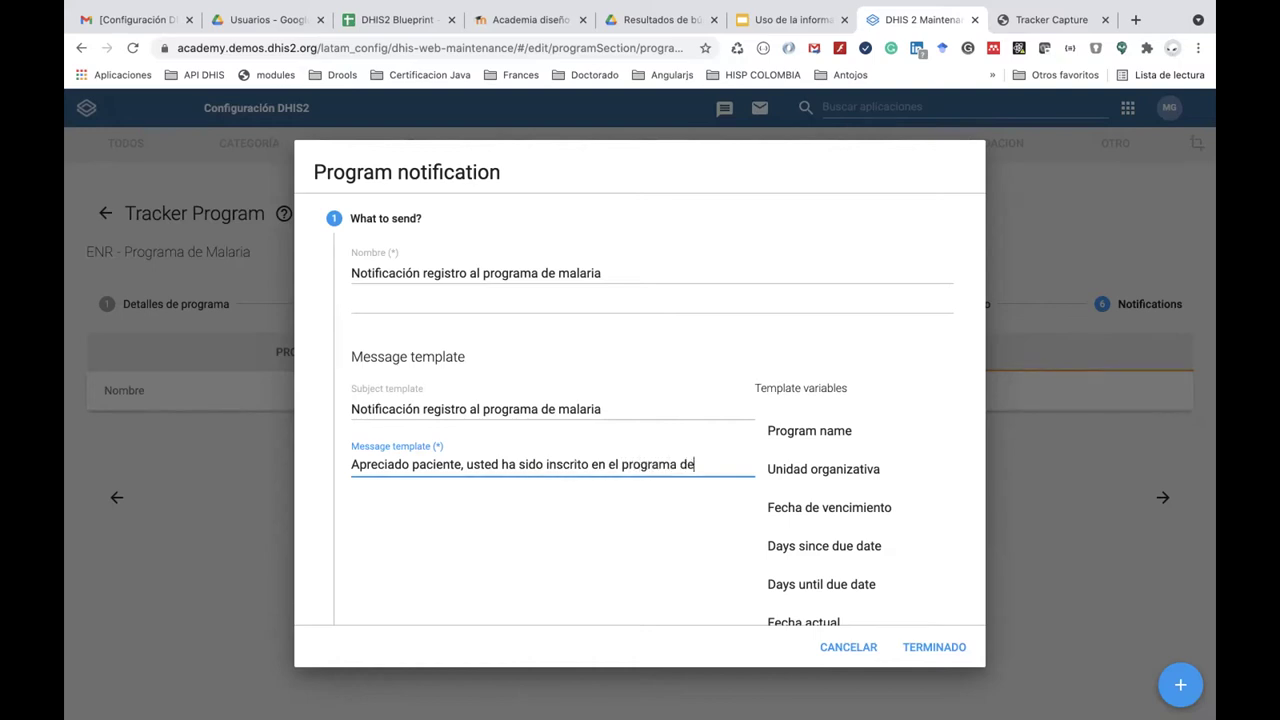
{"action": "type", "text": ":"}
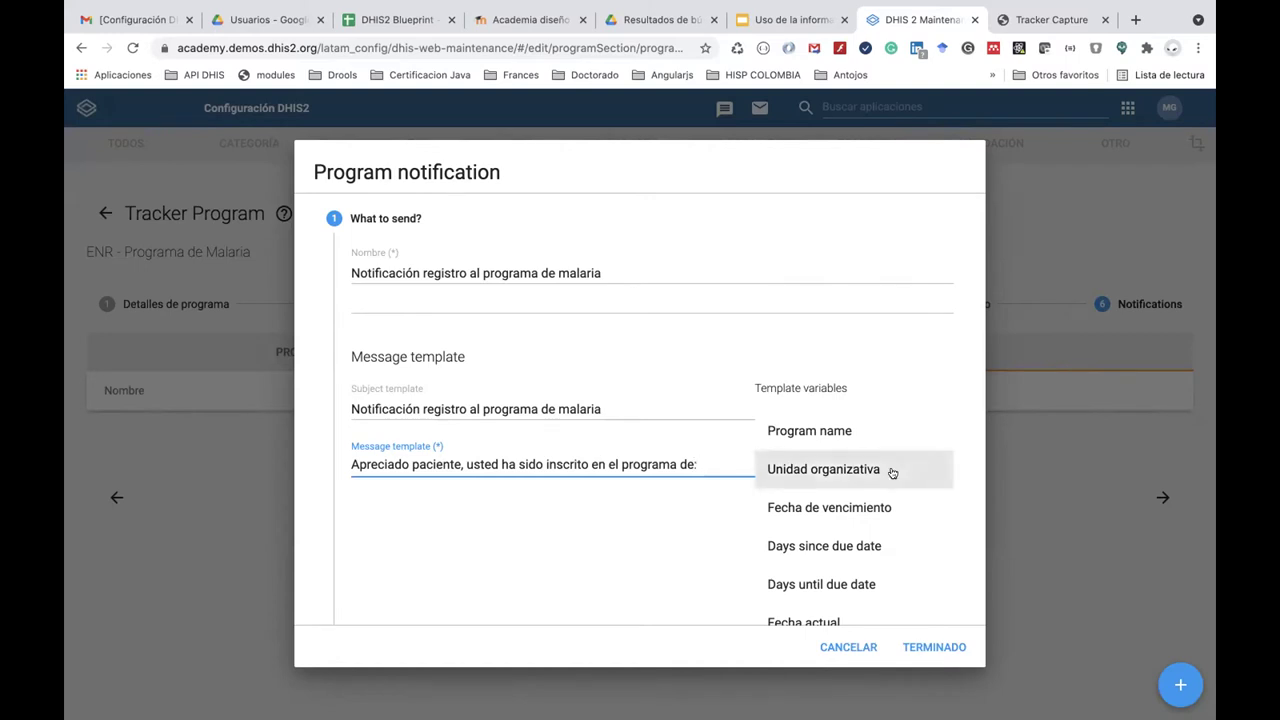
Append the Program name variable to the message and delete the word 'paciente'.
{"action": "scroll", "coordinate": [892, 472], "scroll_direction": "down", "scroll_amount": 1}
{"action": "scroll", "coordinate": [891, 474], "scroll_direction": "up", "scroll_amount": 1}
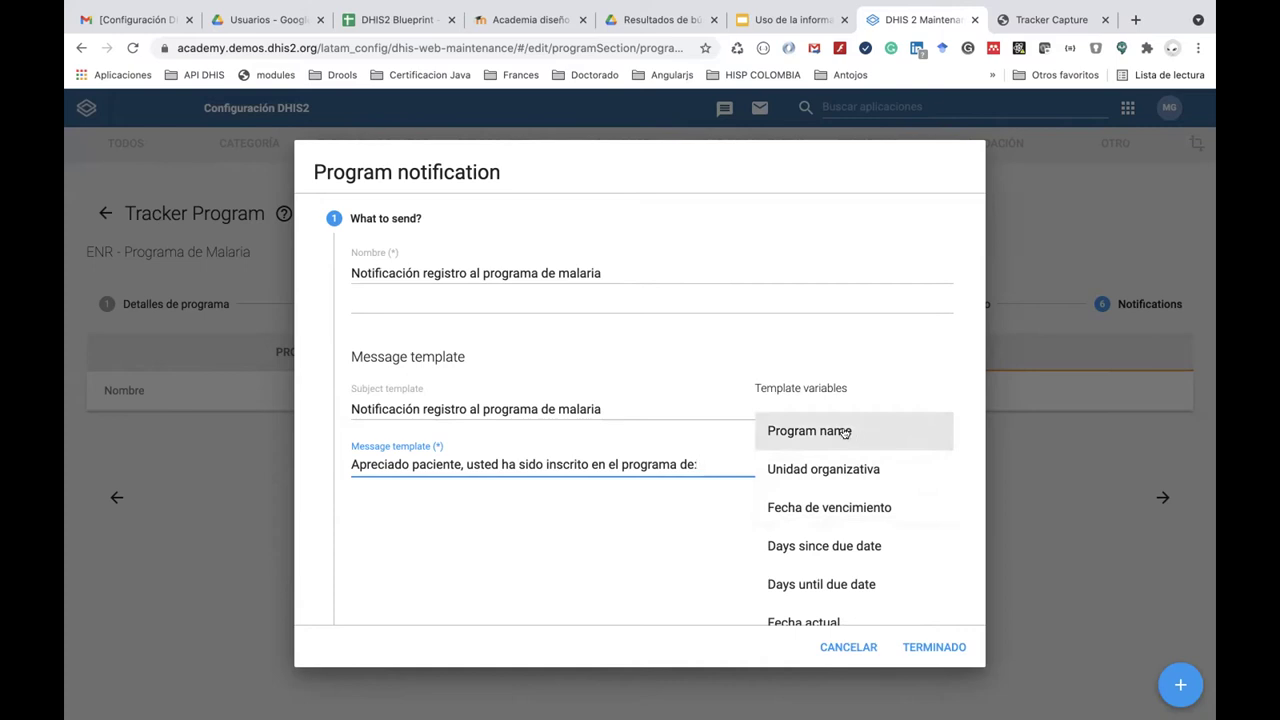
{"action": "left_click", "coordinate": [845, 431]}
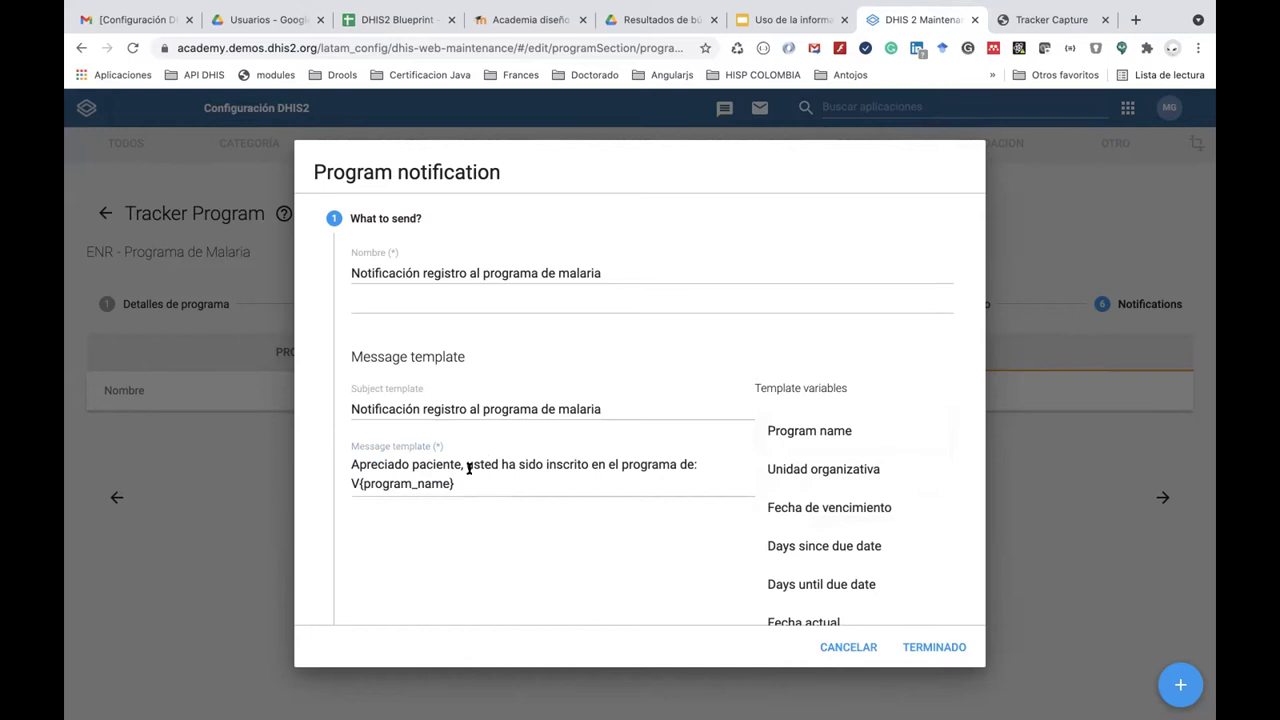
{"action": "scroll", "coordinate": [760, 536], "scroll_direction": "down", "scroll_amount": 3}
{"action": "scroll", "coordinate": [789, 540], "scroll_direction": "down", "scroll_amount": 3}
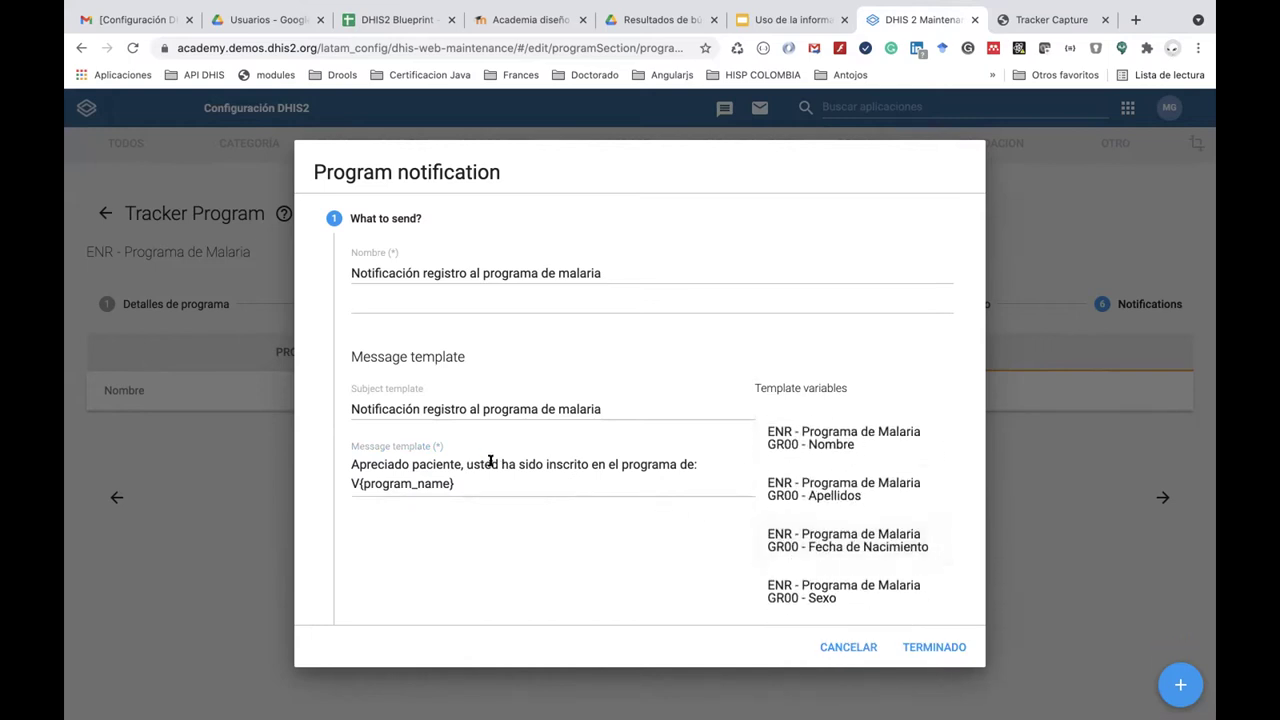
{"action": "double_click", "coordinate": [444, 464]}
{"action": "key", "text": "BackSpace"}
{"action": "key", "text": "BackSpace"}
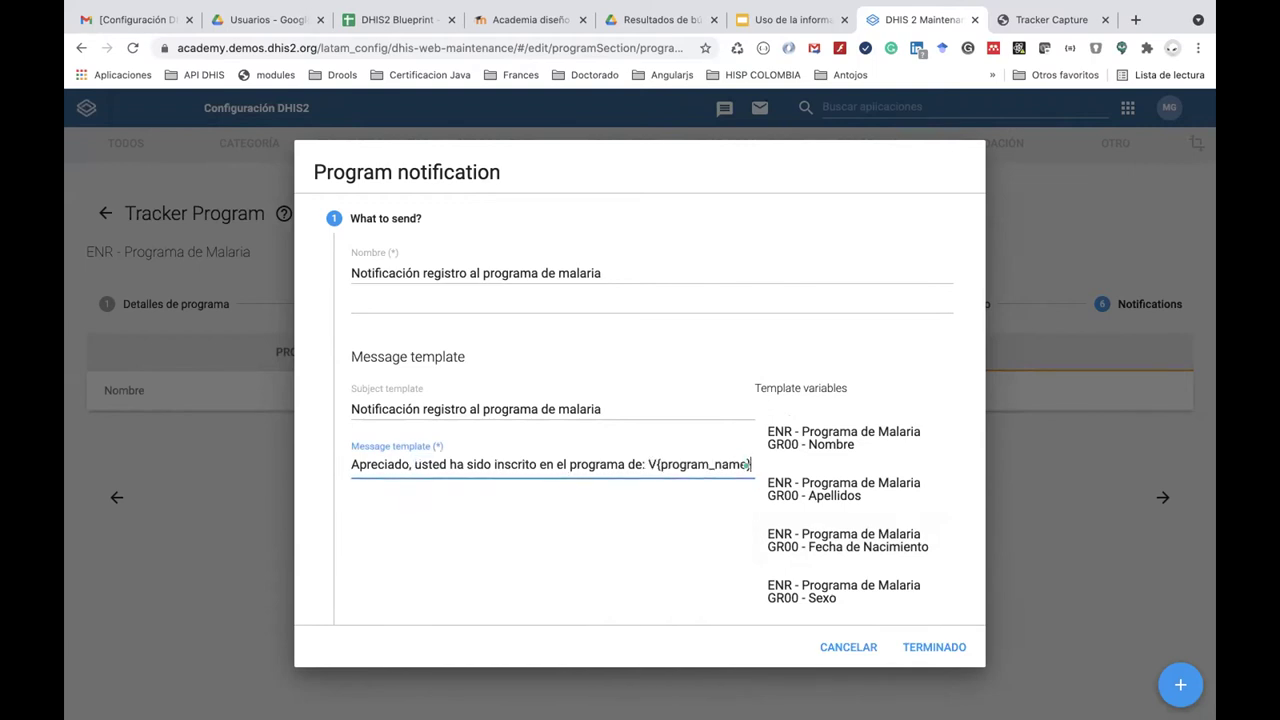
Insert the Nombre and Apellidos variables after 'Apreciado' in the greeting.
{"action": "left_click", "coordinate": [409, 464]}
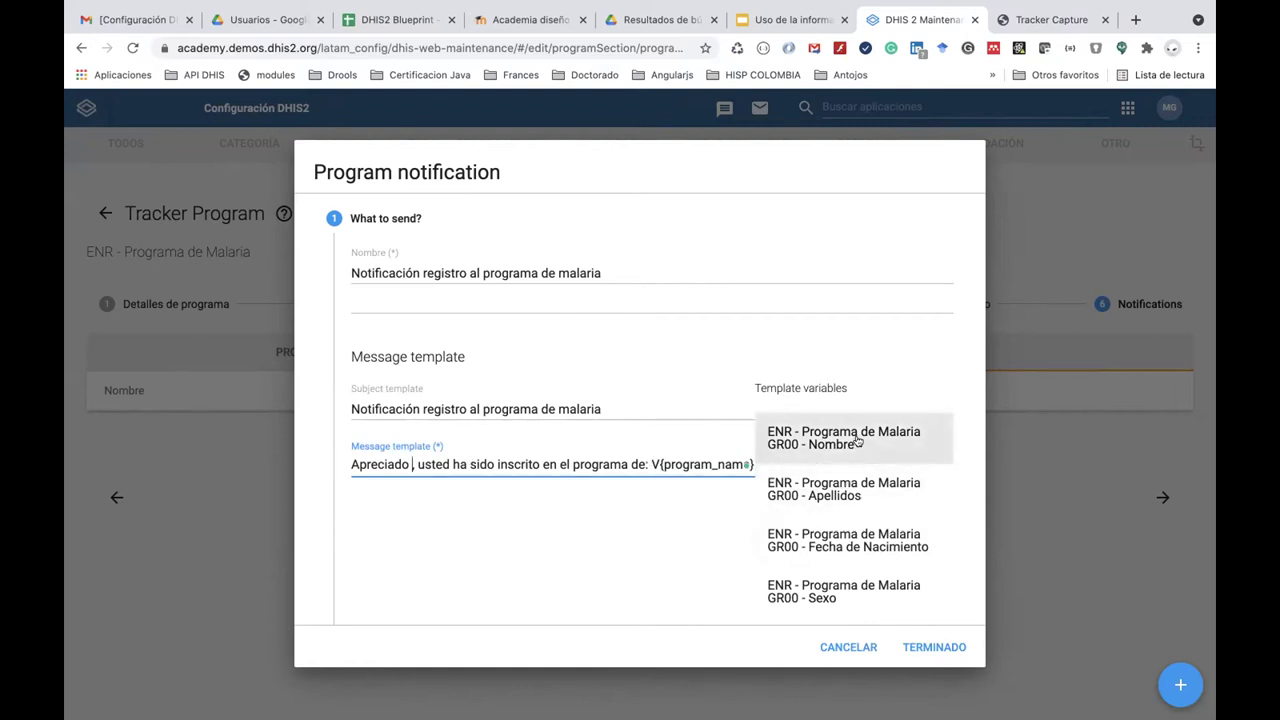
{"action": "scroll", "coordinate": [857, 441], "scroll_direction": "up", "scroll_amount": 2}
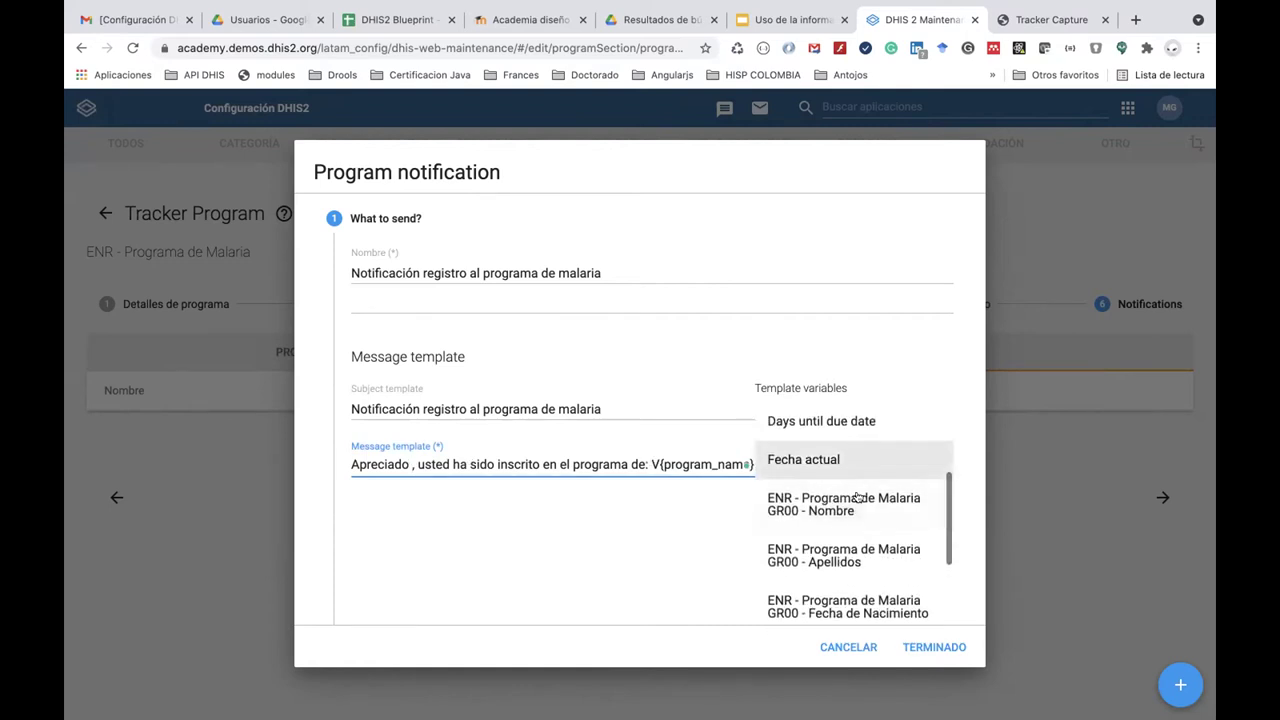
{"action": "left_click", "coordinate": [859, 505]}
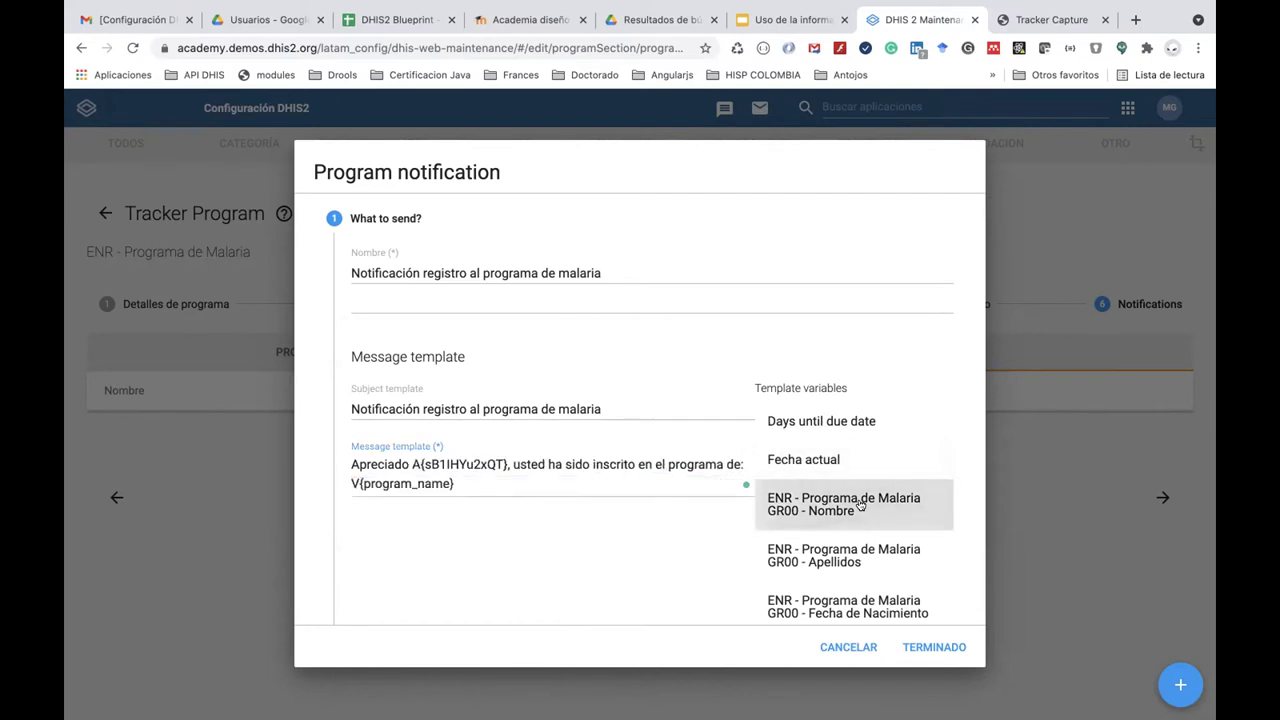
{"action": "left_click", "coordinate": [506, 462]}
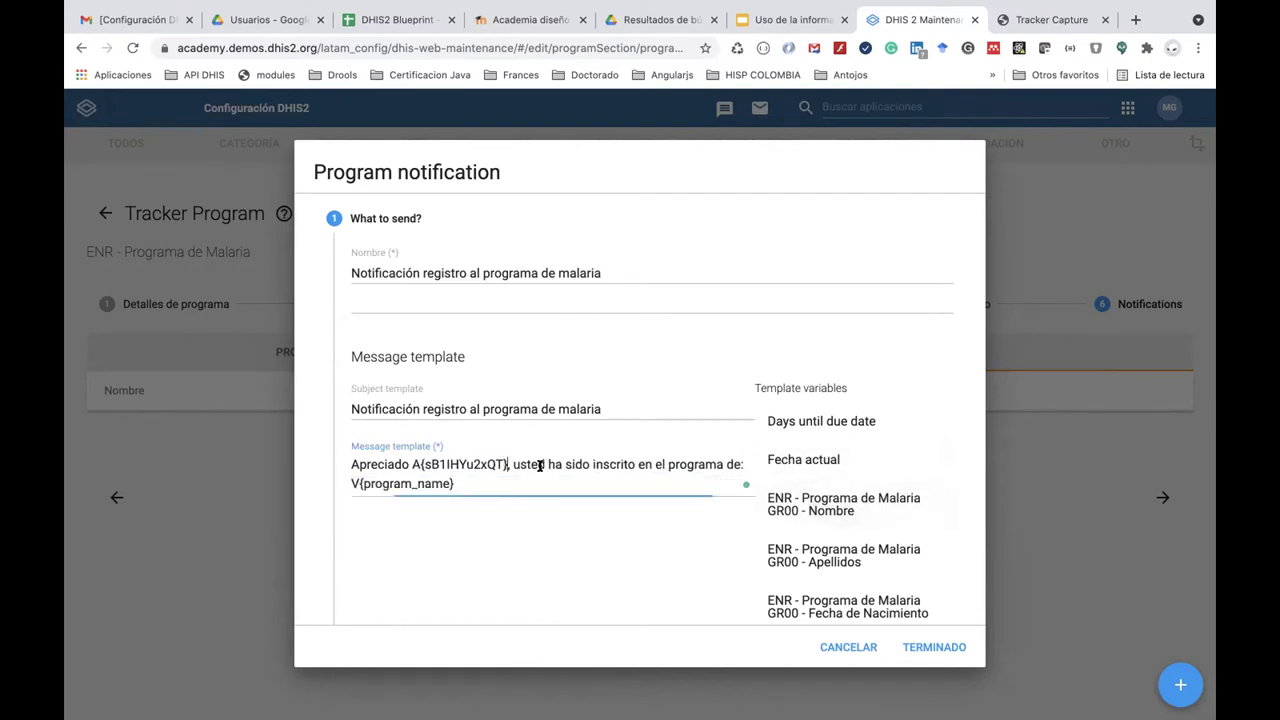
{"action": "left_click", "coordinate": [805, 550]}
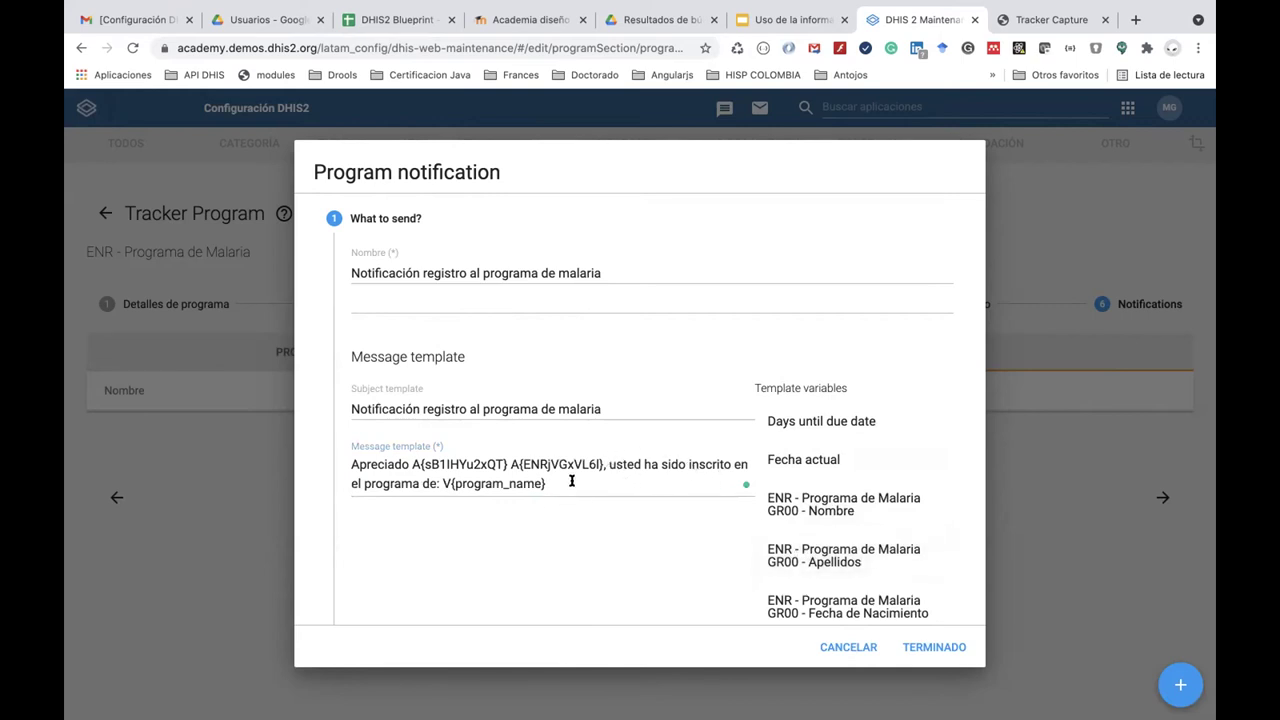
{"action": "scroll", "coordinate": [571, 481], "scroll_direction": "down", "scroll_amount": 4}
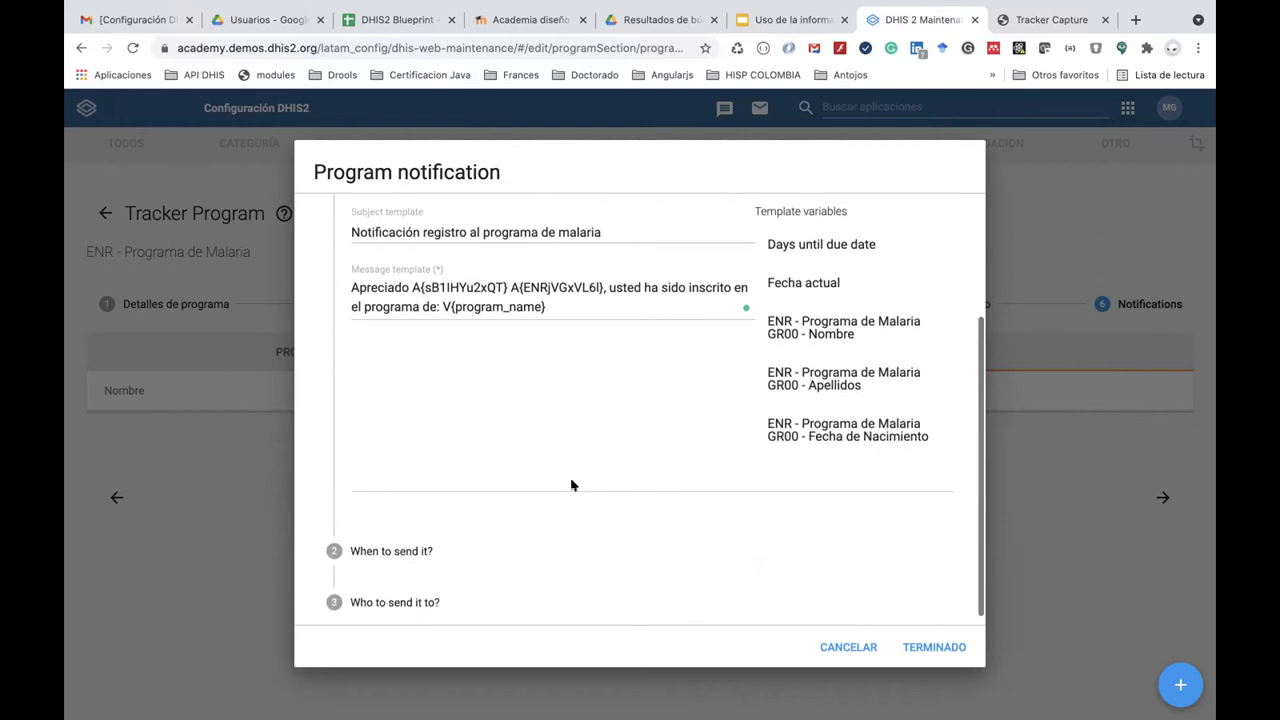
{"action": "scroll", "coordinate": [571, 485], "scroll_direction": "down", "scroll_amount": 1}
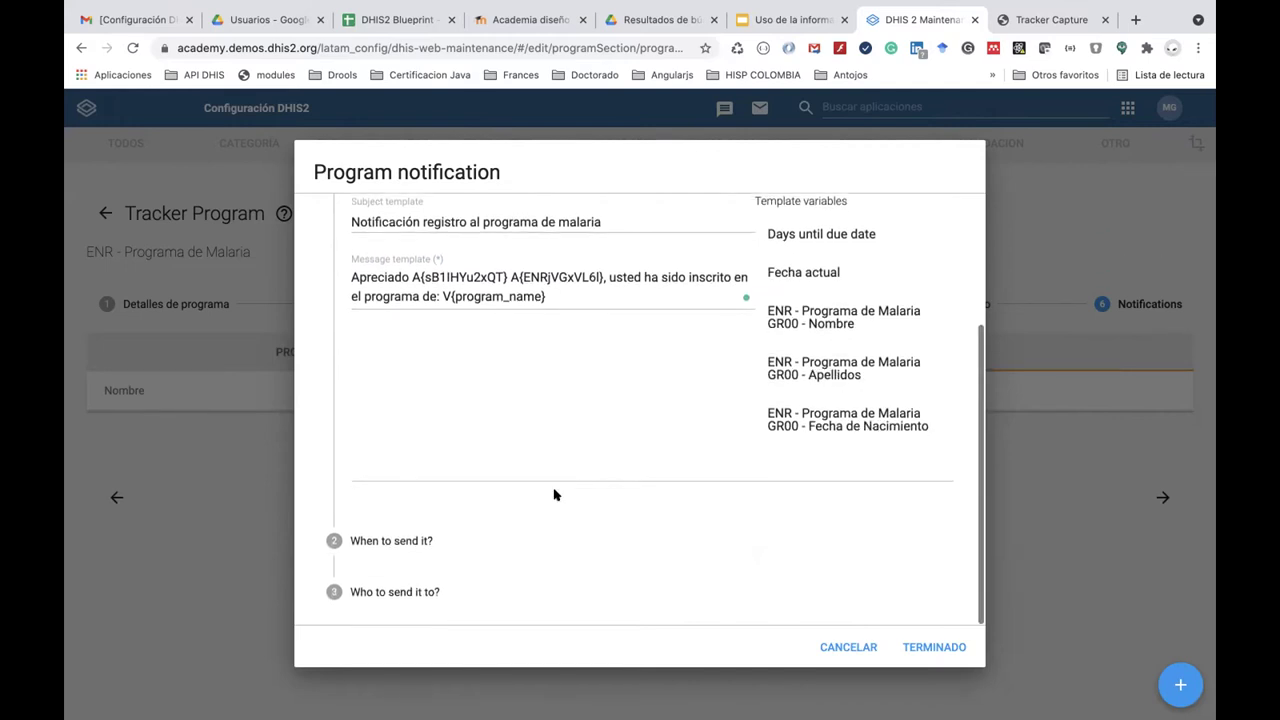
Set the notification trigger to 'Registro en programas' instead of Program completion.
{"action": "left_click", "coordinate": [432, 540]}
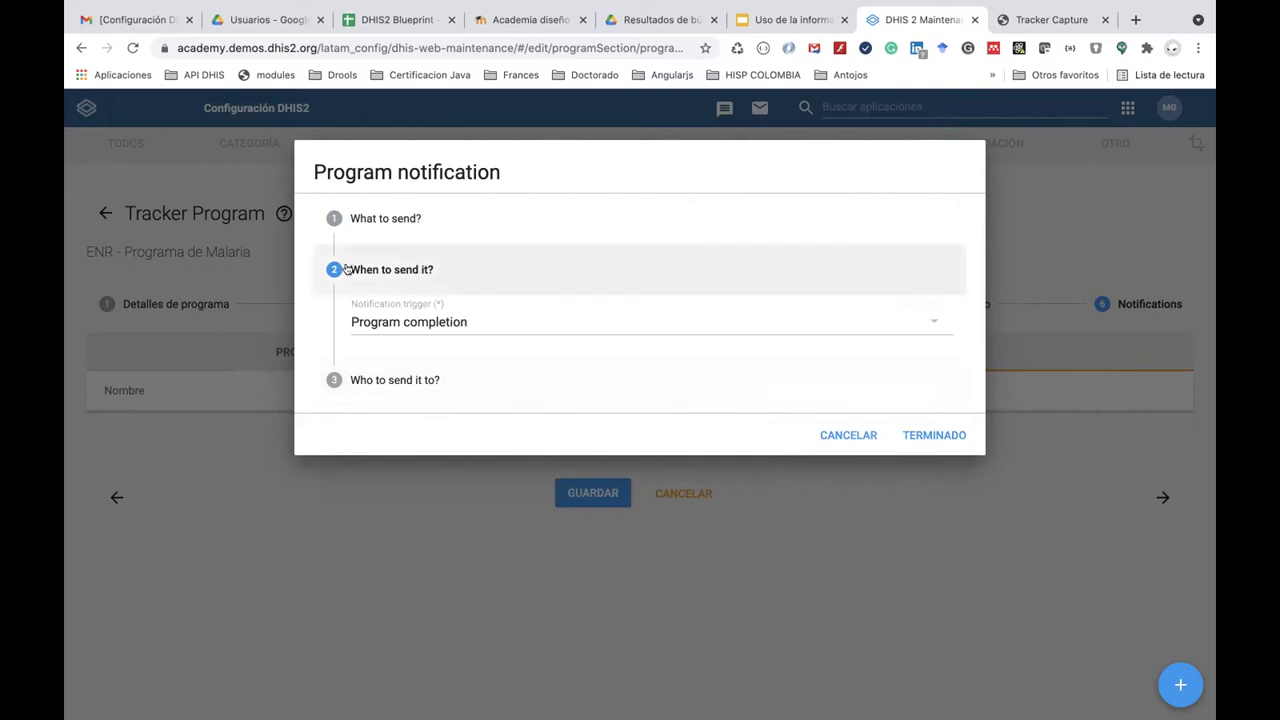
{"action": "left_click", "coordinate": [417, 323]}
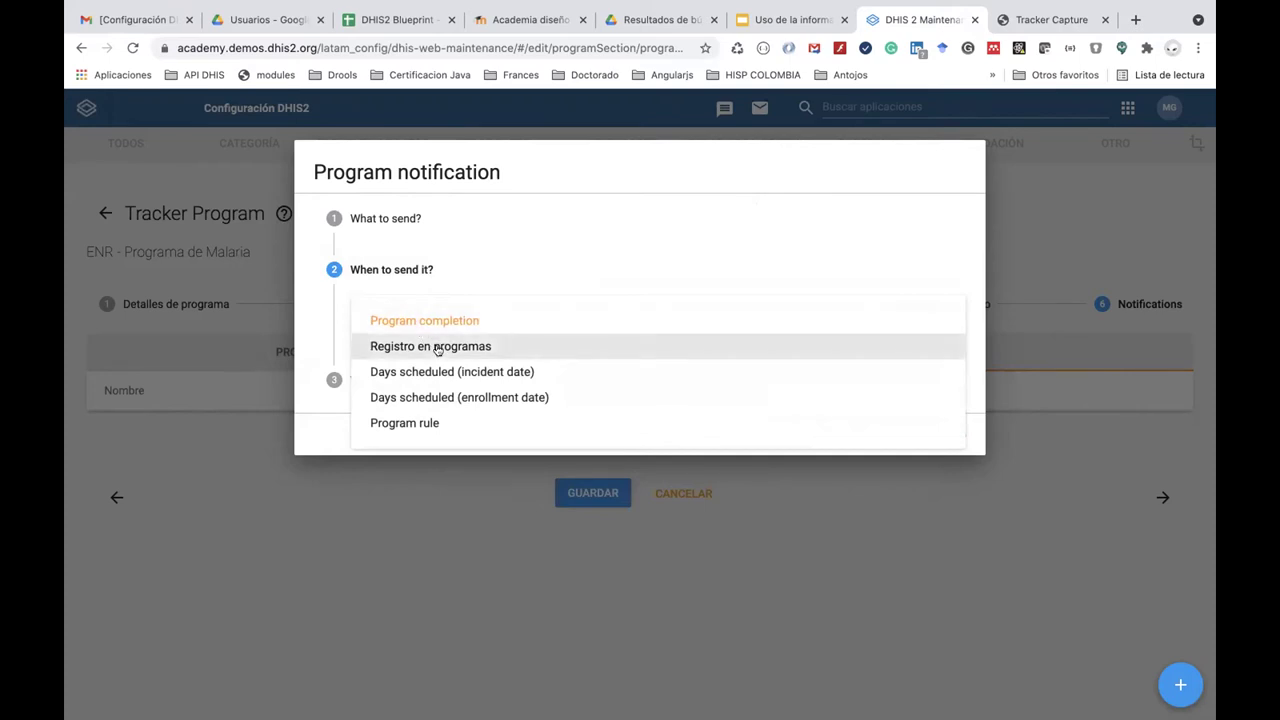
{"action": "left_click", "coordinate": [437, 348]}
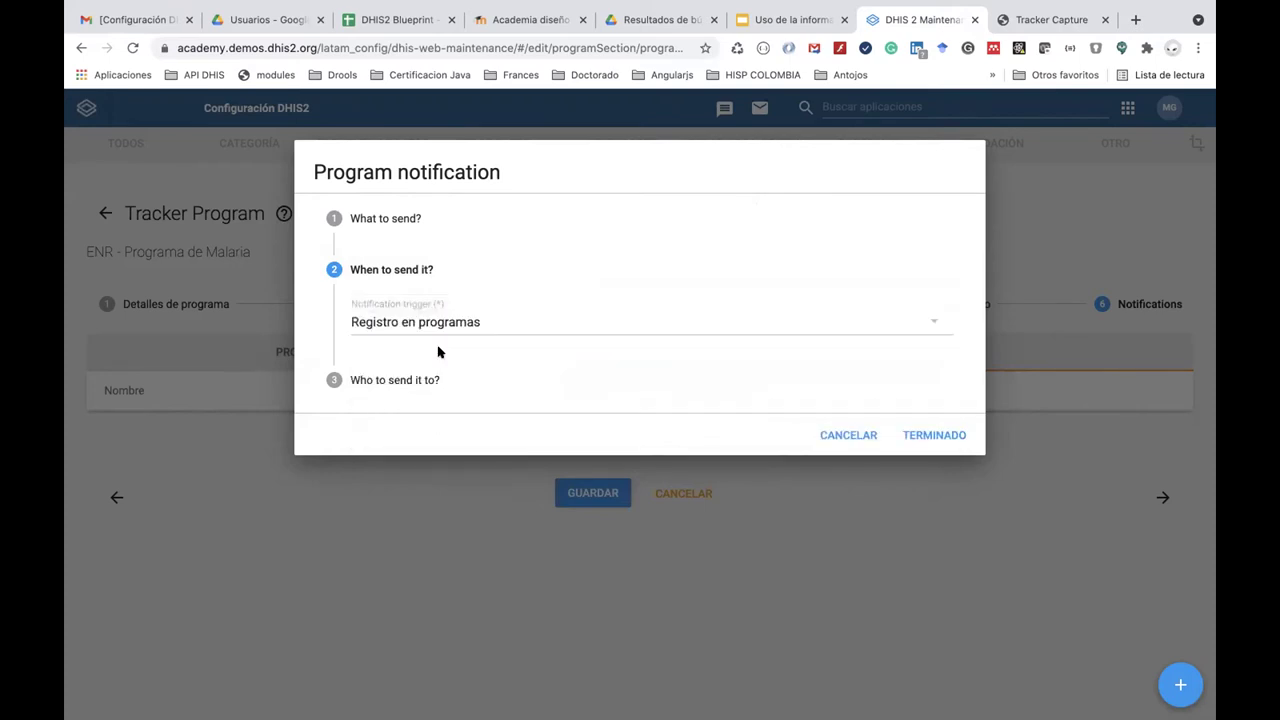
{"action": "left_click", "coordinate": [436, 381]}
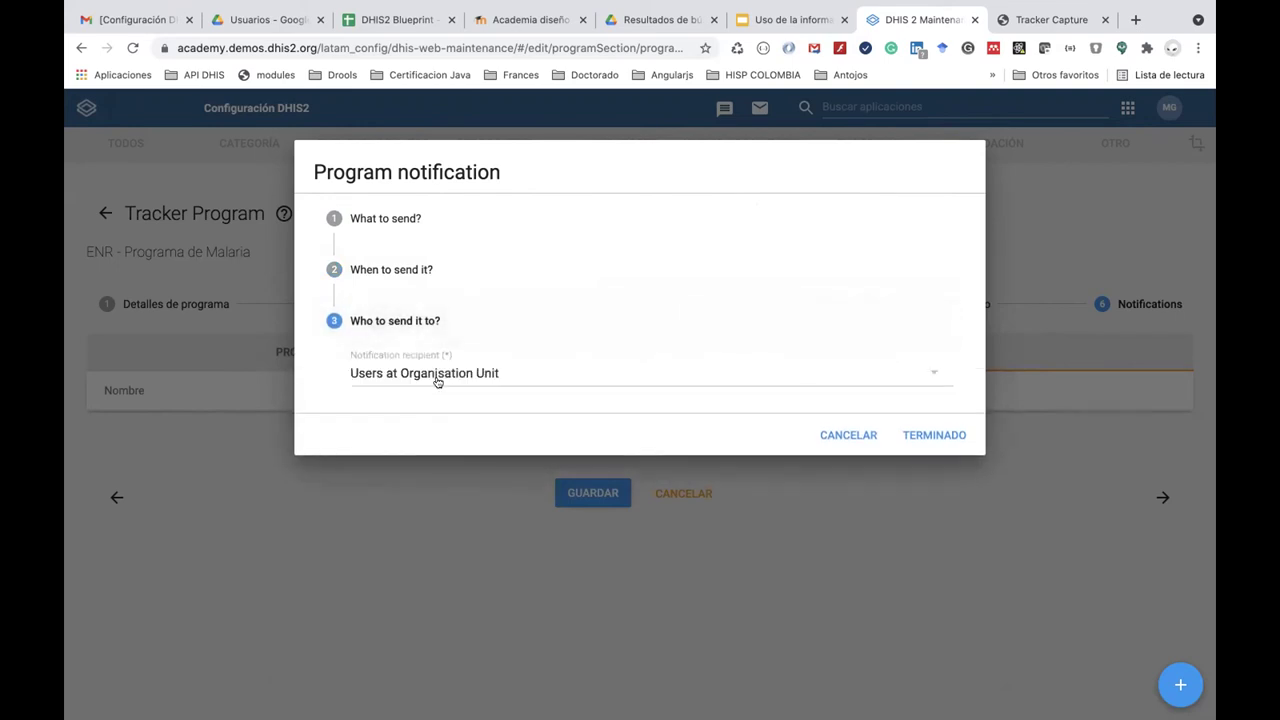
Send the notification by email to the 'ENR - Email' program attribute and add it to the program's notifications.
{"action": "left_click", "coordinate": [476, 372]}
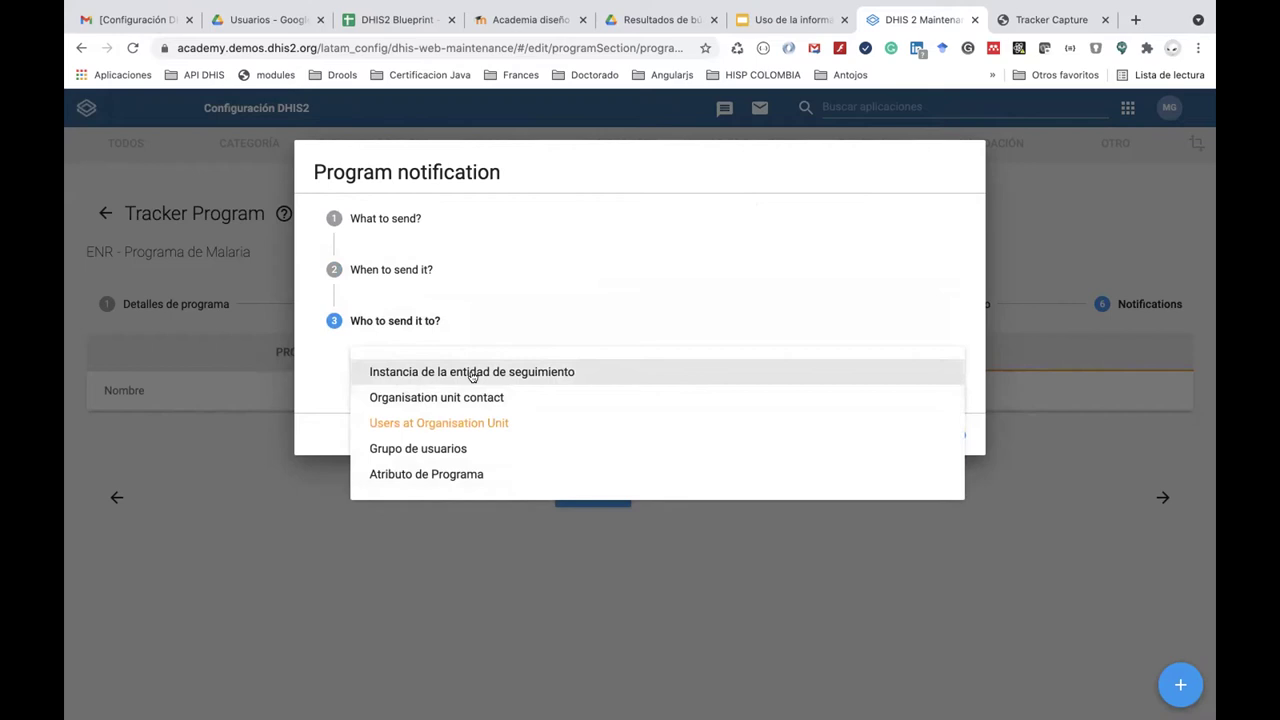
{"action": "left_click", "coordinate": [483, 373]}
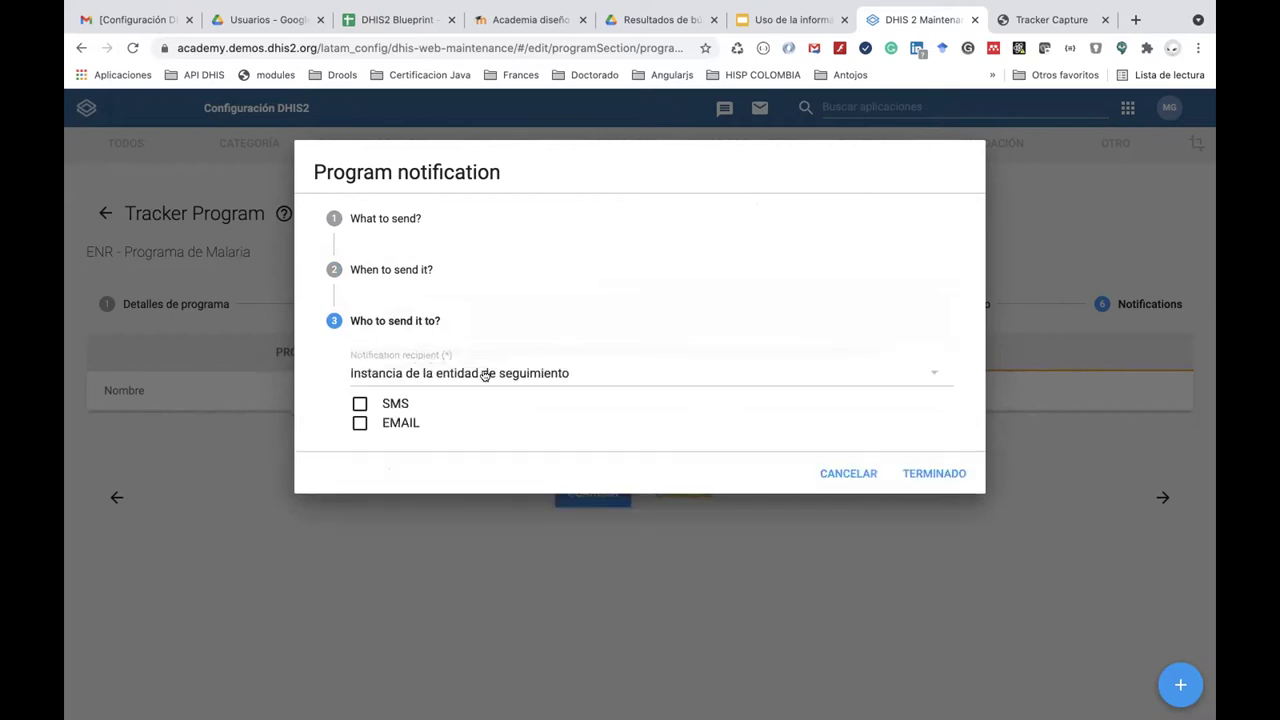
{"action": "left_click", "coordinate": [361, 423]}
{"action": "left_click", "coordinate": [615, 374]}
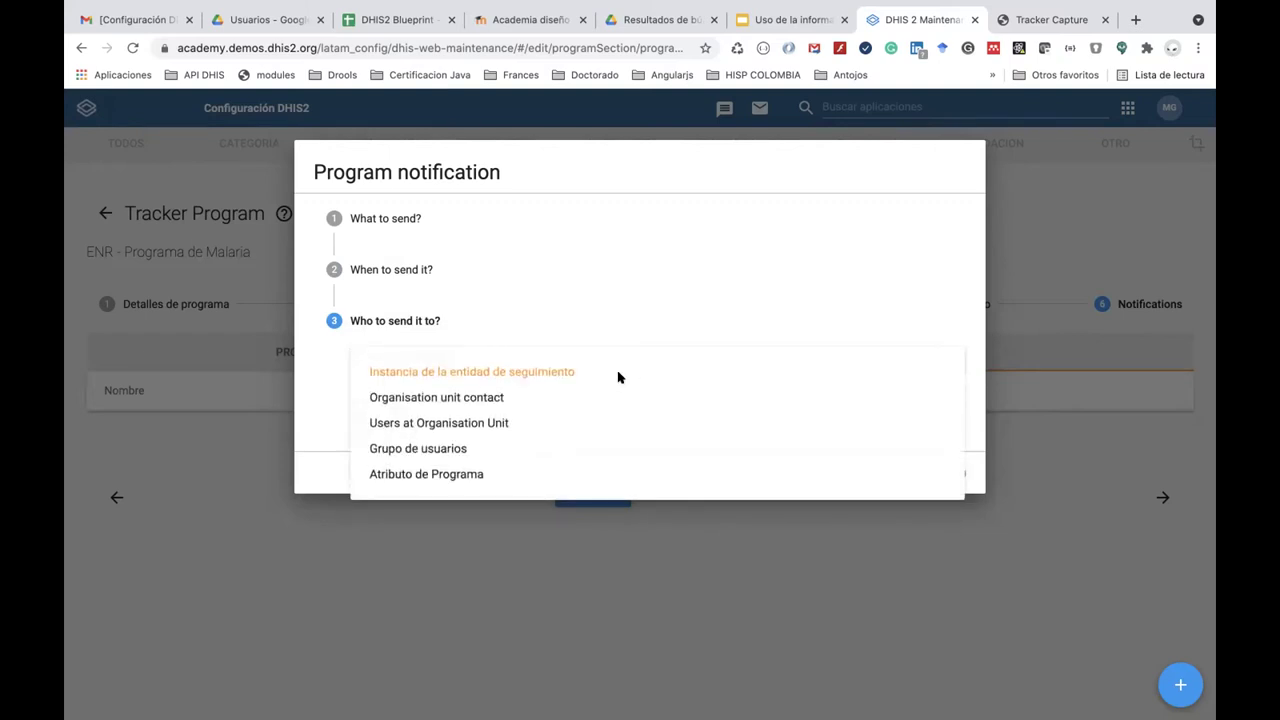
{"action": "left_click", "coordinate": [575, 475]}
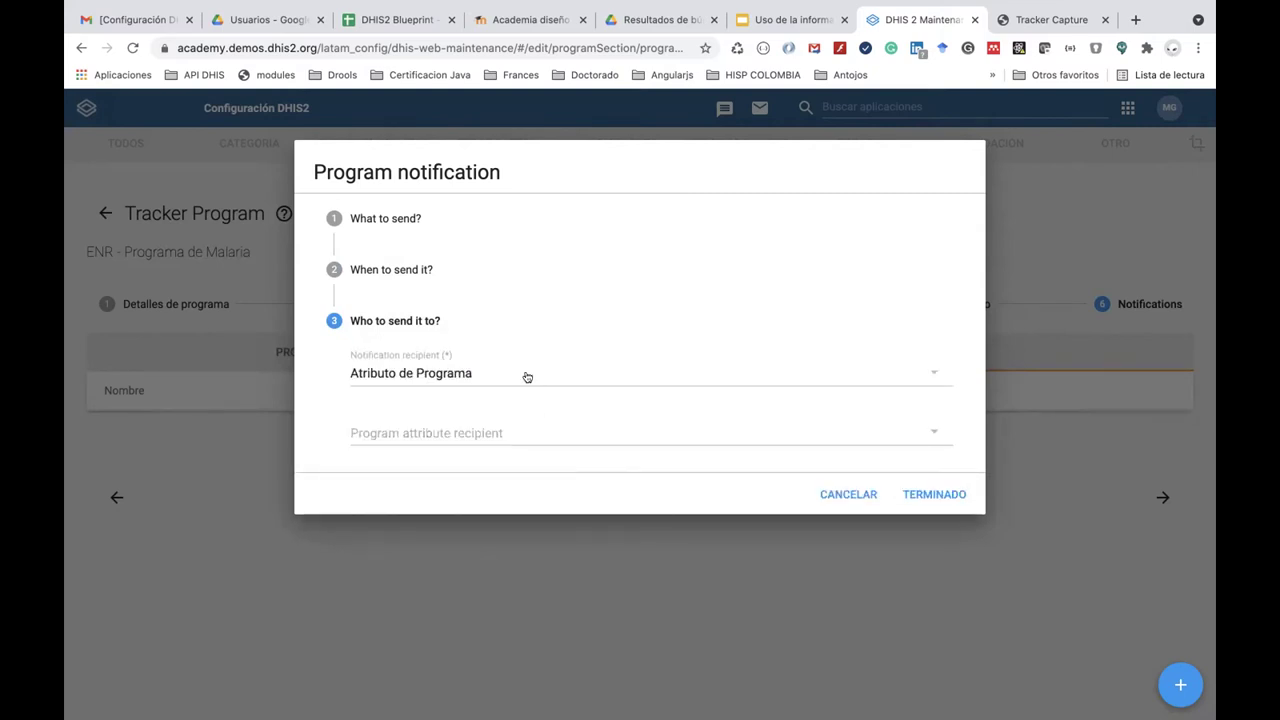
{"action": "left_click", "coordinate": [535, 432]}
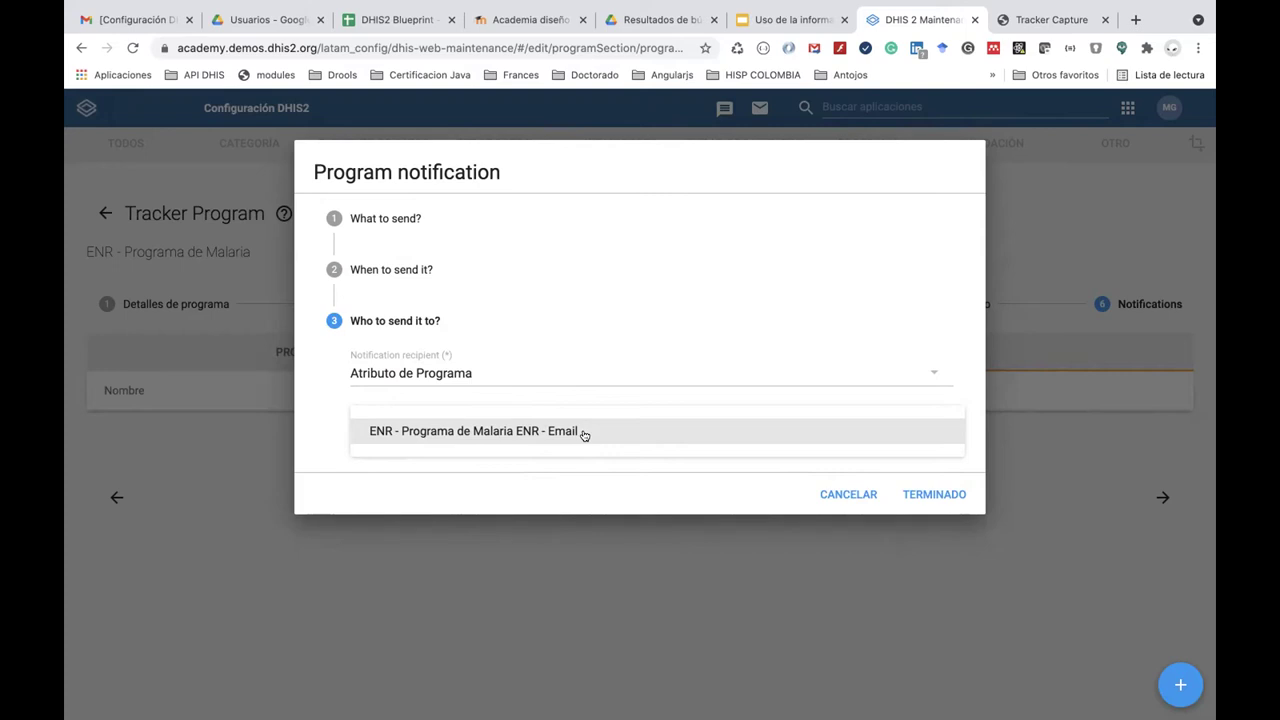
{"action": "left_click", "coordinate": [584, 431]}
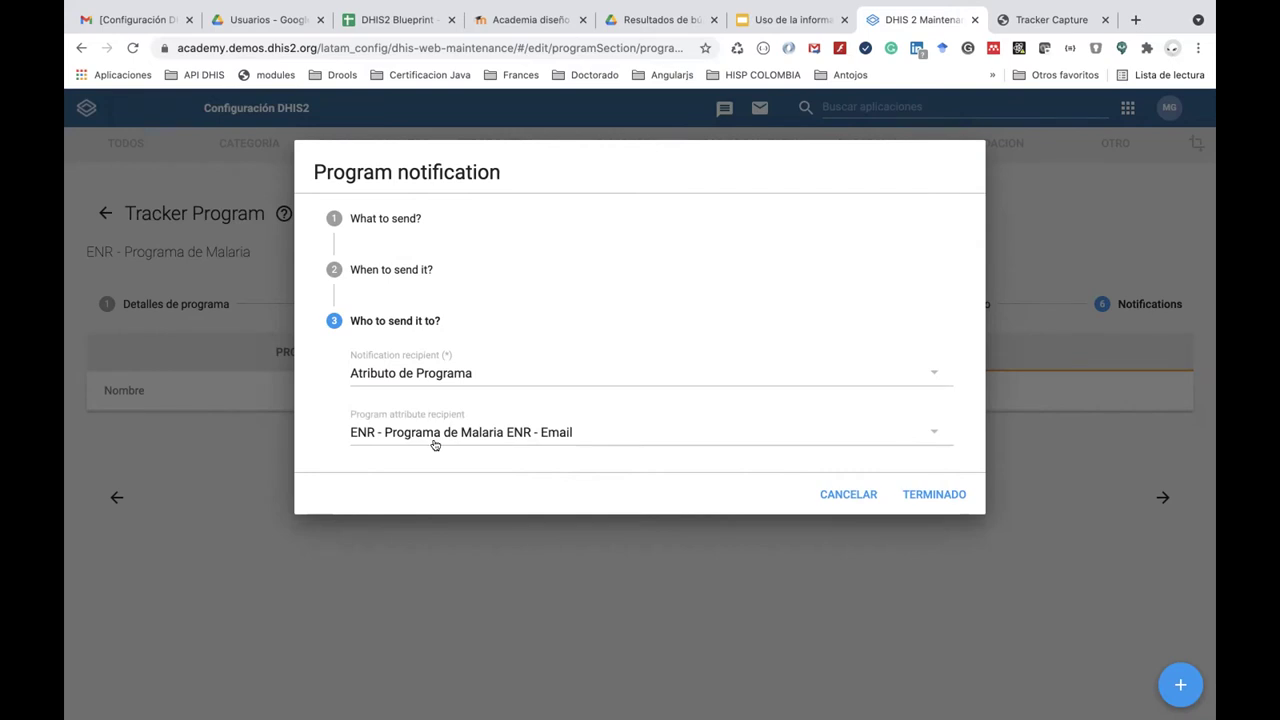
{"action": "left_click", "coordinate": [929, 492]}
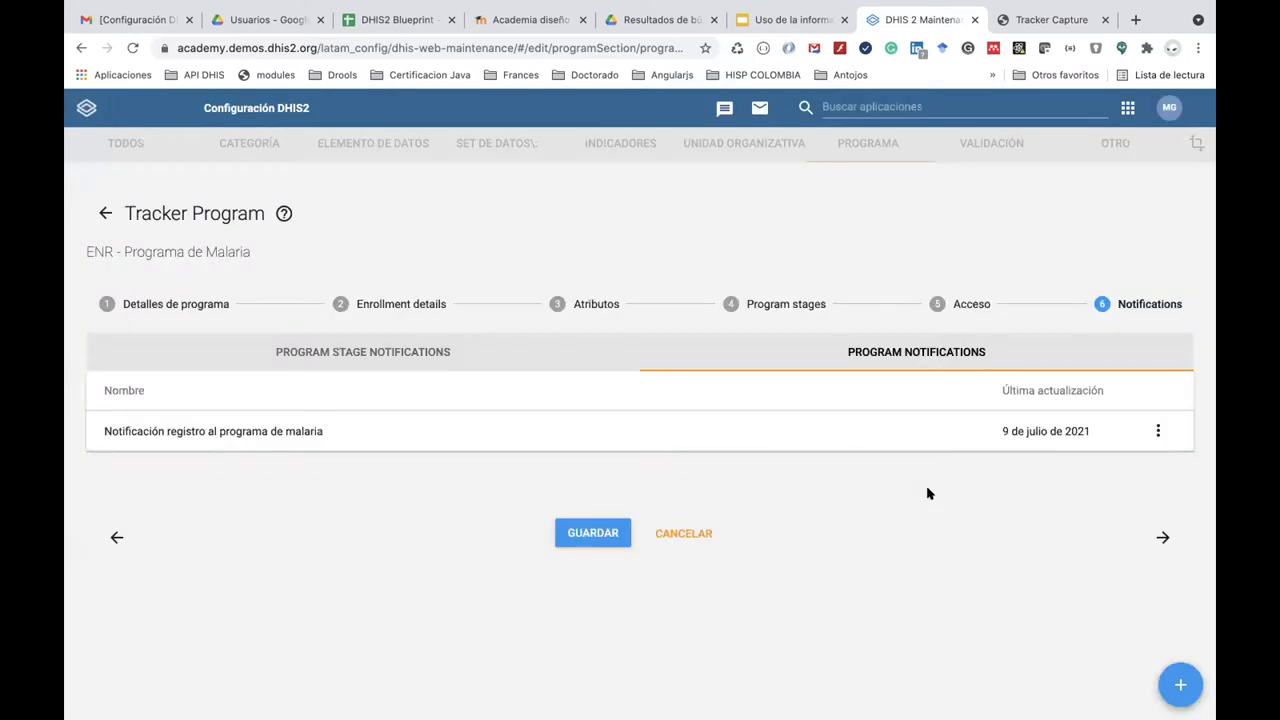
Save the malaria program and launch the Tracker Capture app.
{"action": "left_click", "coordinate": [584, 535]}
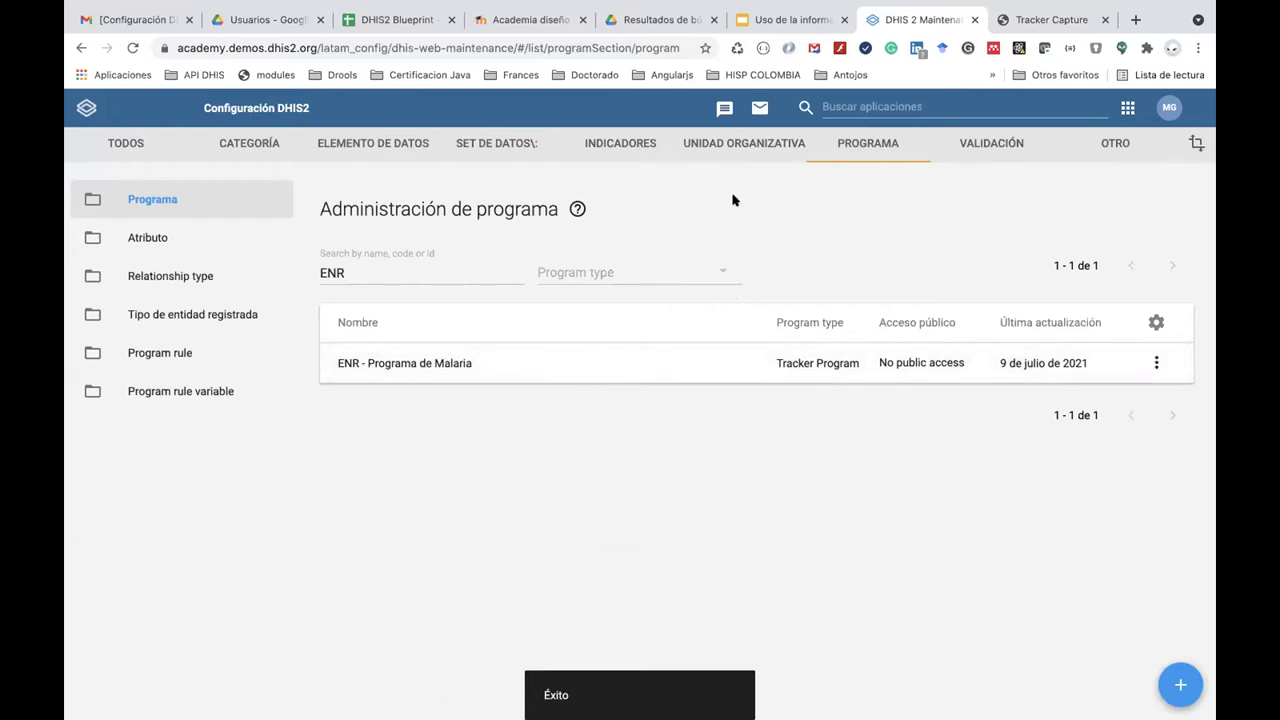
{"action": "left_click", "coordinate": [957, 104]}
{"action": "left_click", "coordinate": [776, 266]}
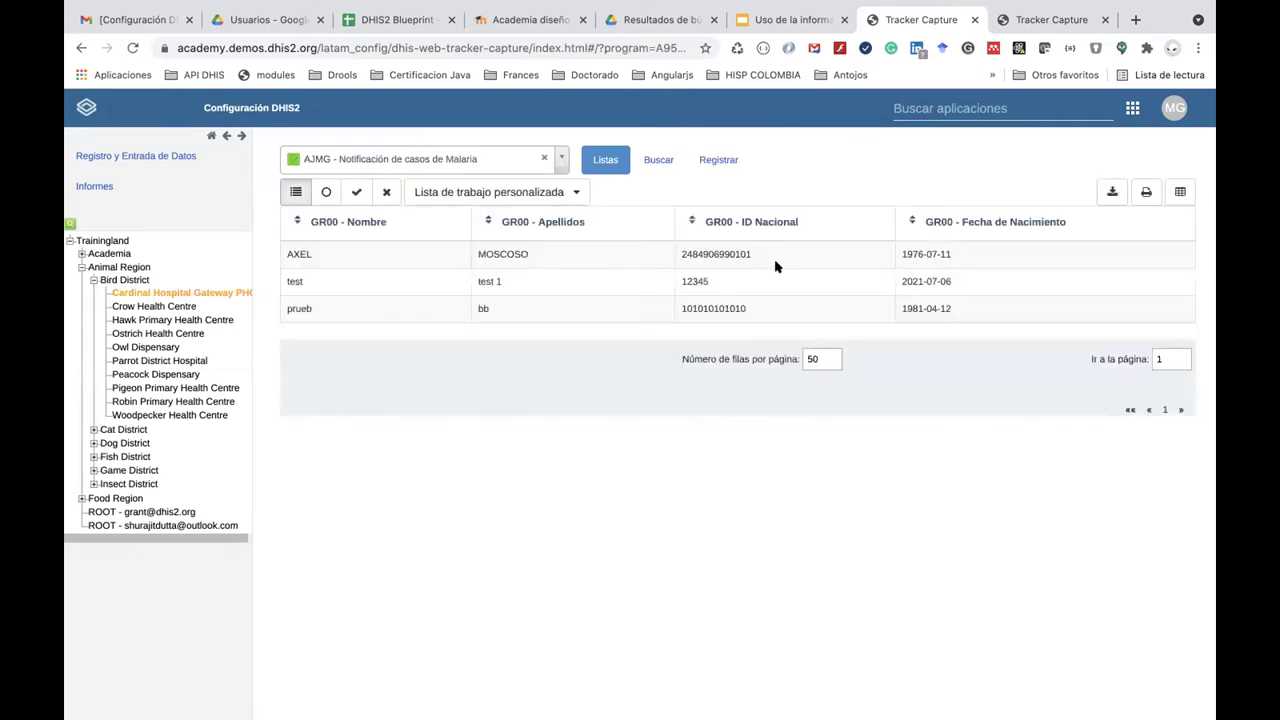
Switch Tracker Capture to 'ENR - Programa de Malaria' and bring up its registration form.
{"action": "left_click", "coordinate": [562, 160]}
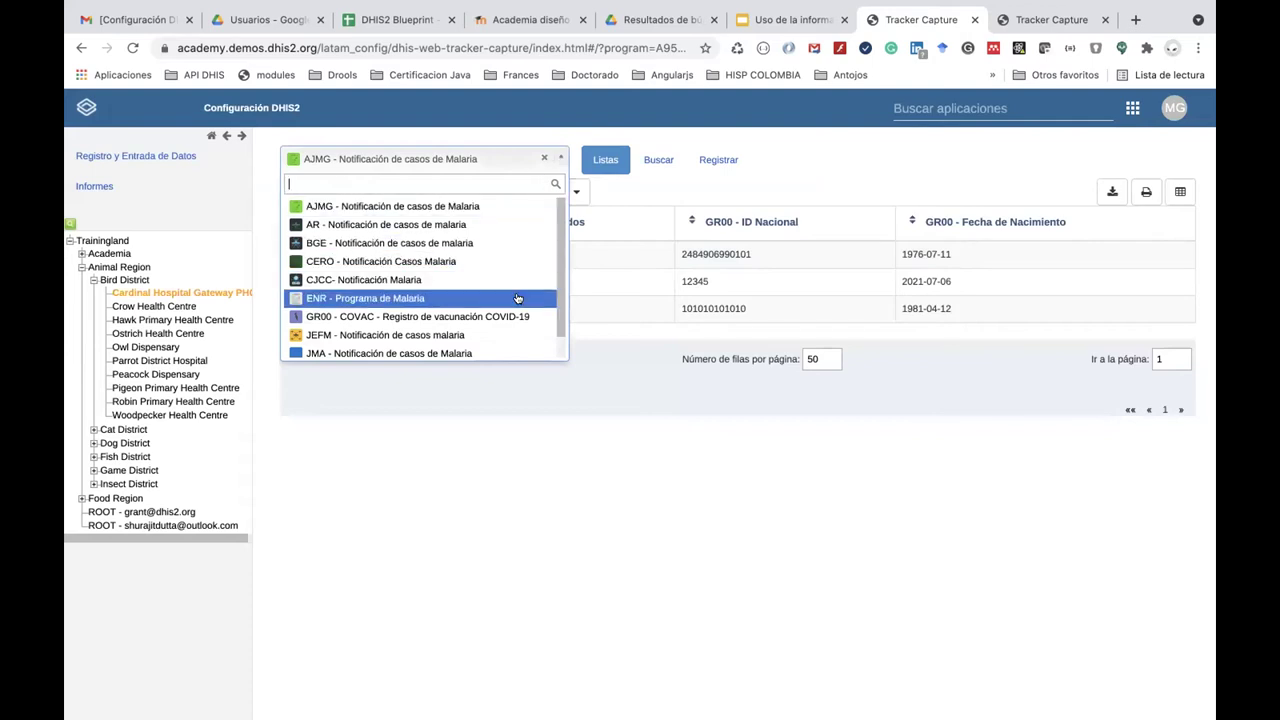
{"action": "left_click", "coordinate": [518, 298]}
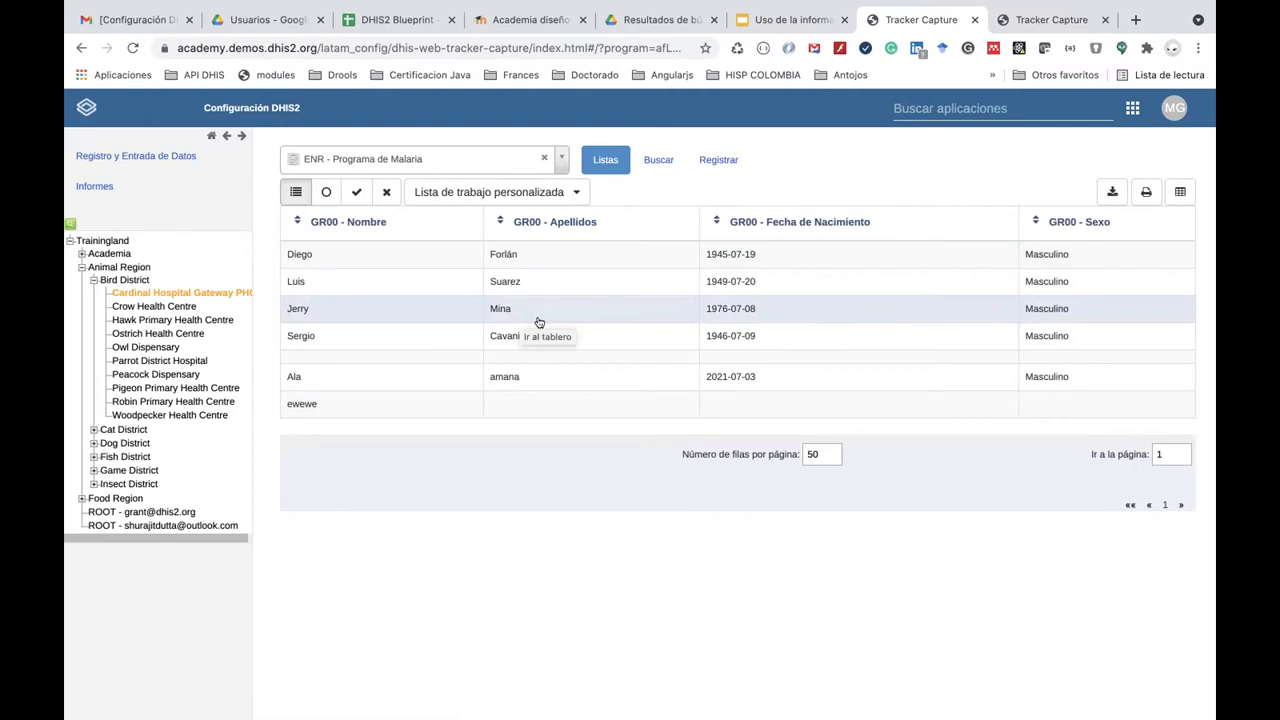
{"action": "left_click", "coordinate": [716, 162]}
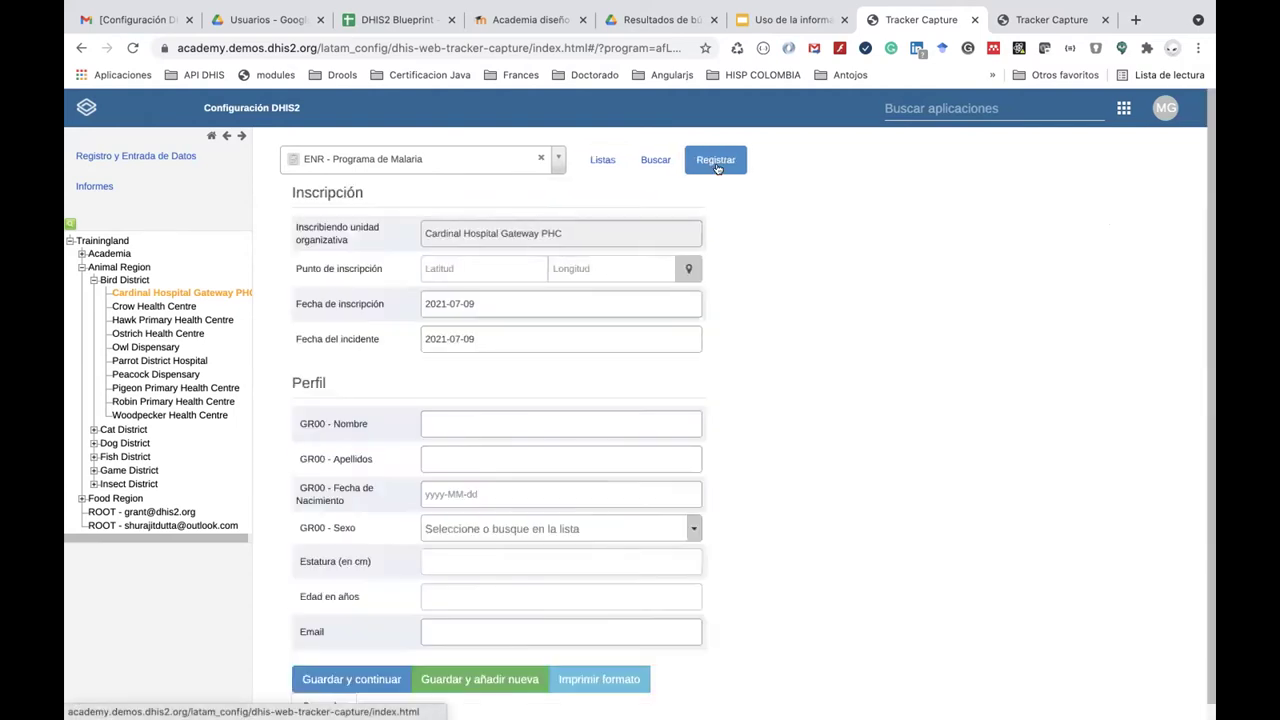
Enter the patient's first name and surname and set the birth date to 1970-07-01.
{"action": "scroll", "coordinate": [537, 409], "scroll_direction": "down", "scroll_amount": 1}
{"action": "left_click", "coordinate": [501, 402]}
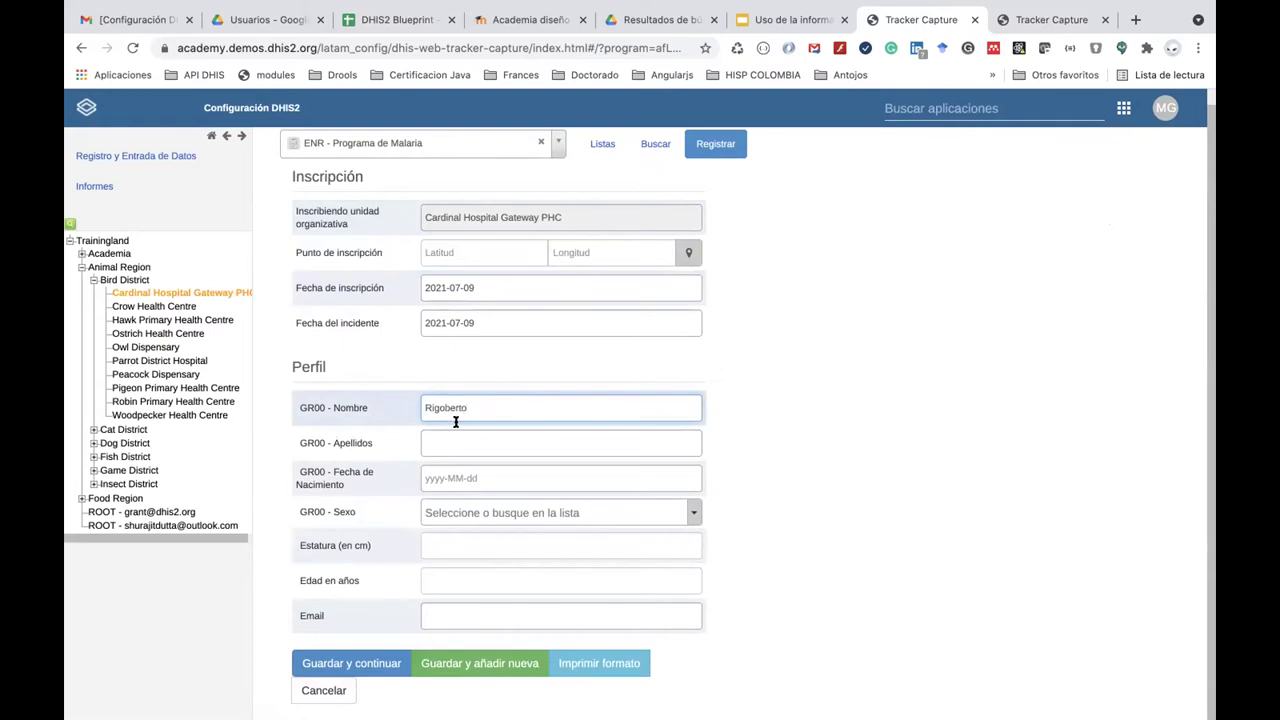
{"action": "left_click", "coordinate": [503, 440]}
{"action": "type", "text": "Urán"}
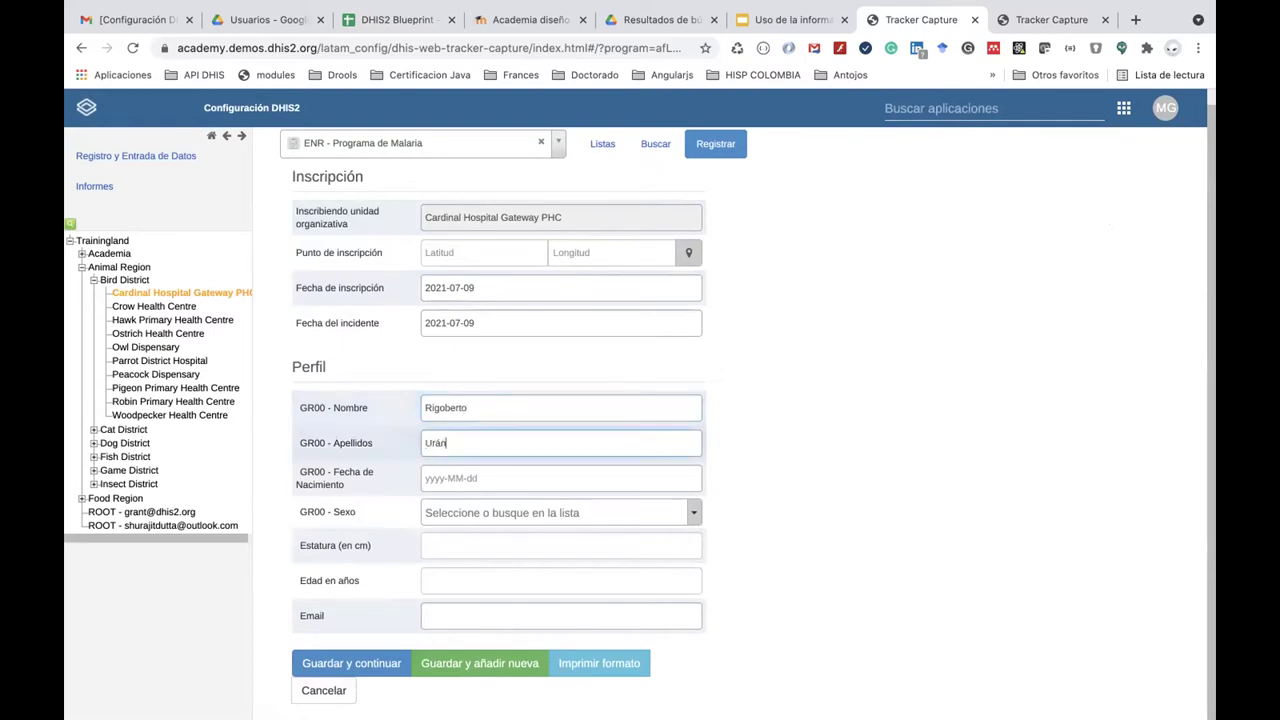
{"action": "left_click", "coordinate": [485, 479]}
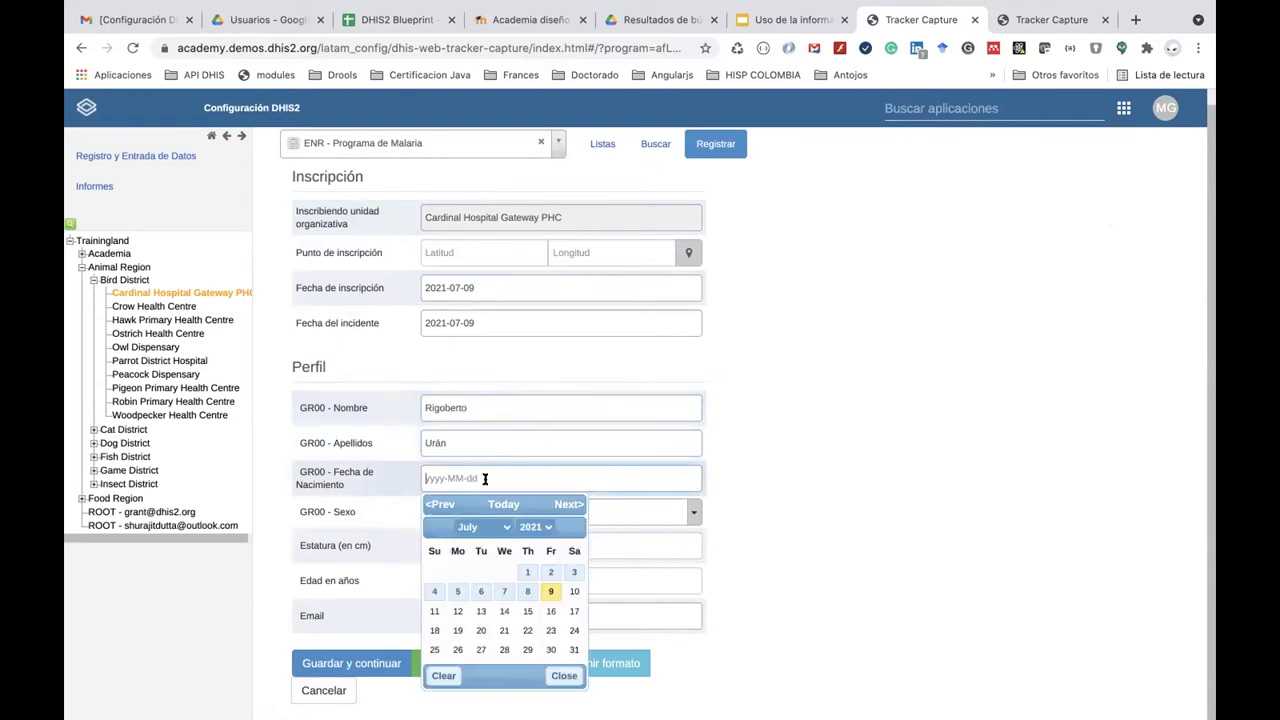
{"action": "left_click", "coordinate": [535, 527]}
{"action": "scroll", "coordinate": [538, 110], "scroll_direction": "up", "scroll_amount": 5}
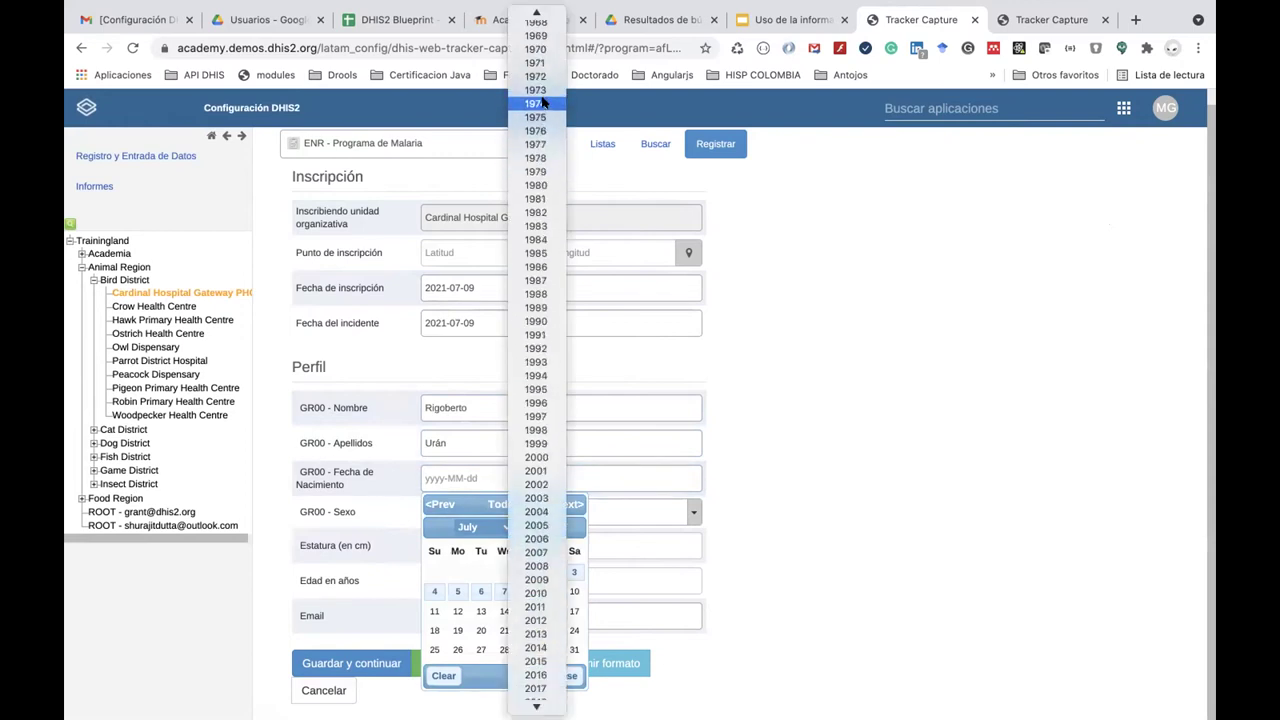
{"action": "left_click", "coordinate": [536, 180]}
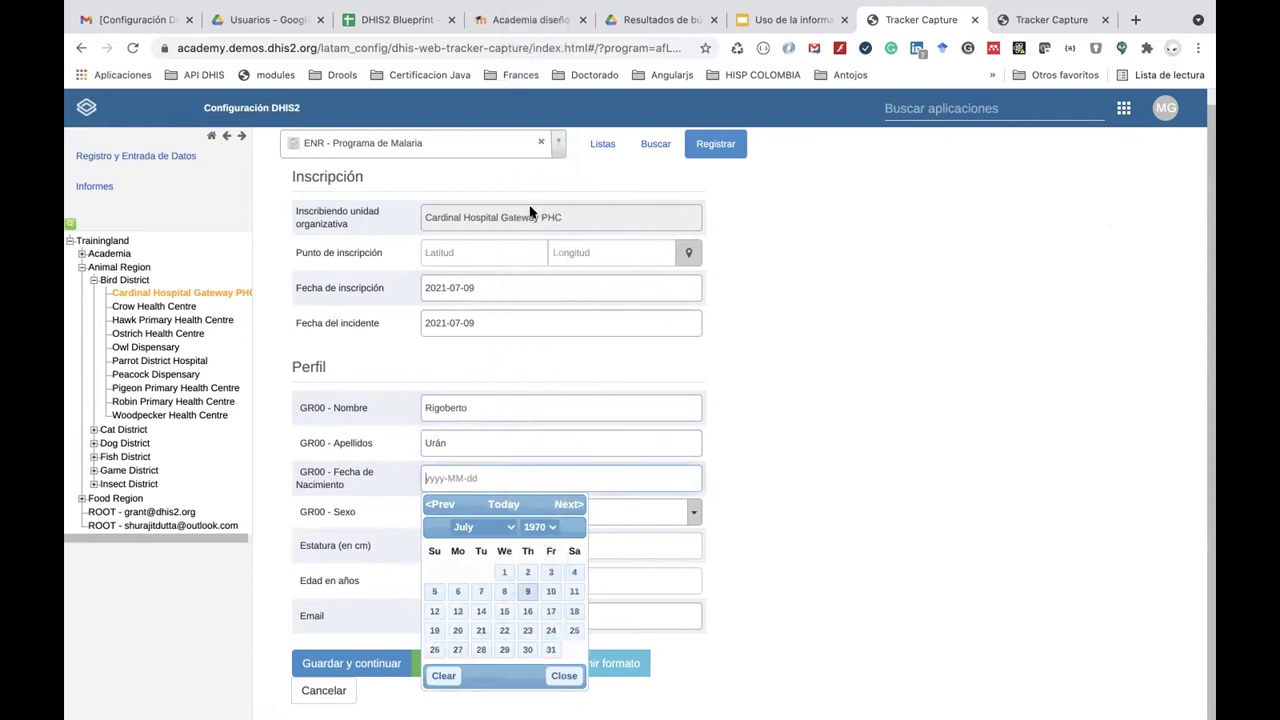
{"action": "left_click", "coordinate": [504, 574]}
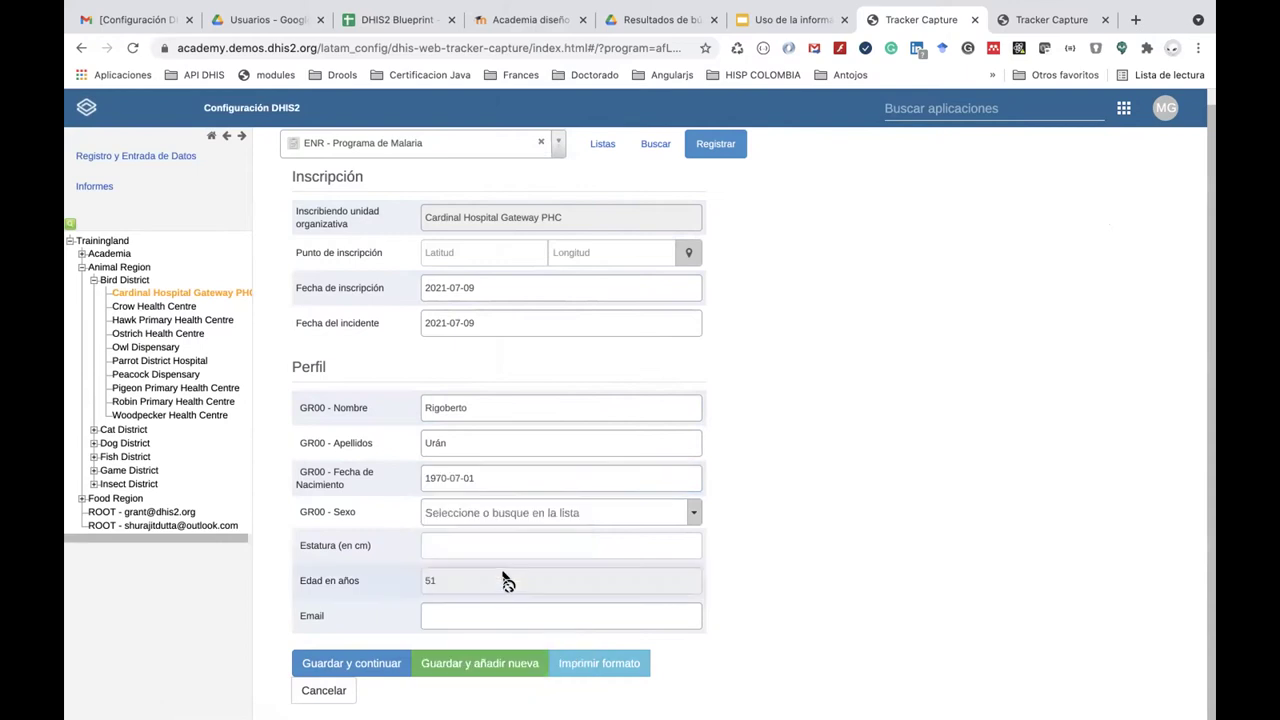
Set sex Masculino, height 190 and the patient's e-mail address, then save the registration.
{"action": "left_click", "coordinate": [486, 522]}
{"action": "left_click", "coordinate": [482, 603]}
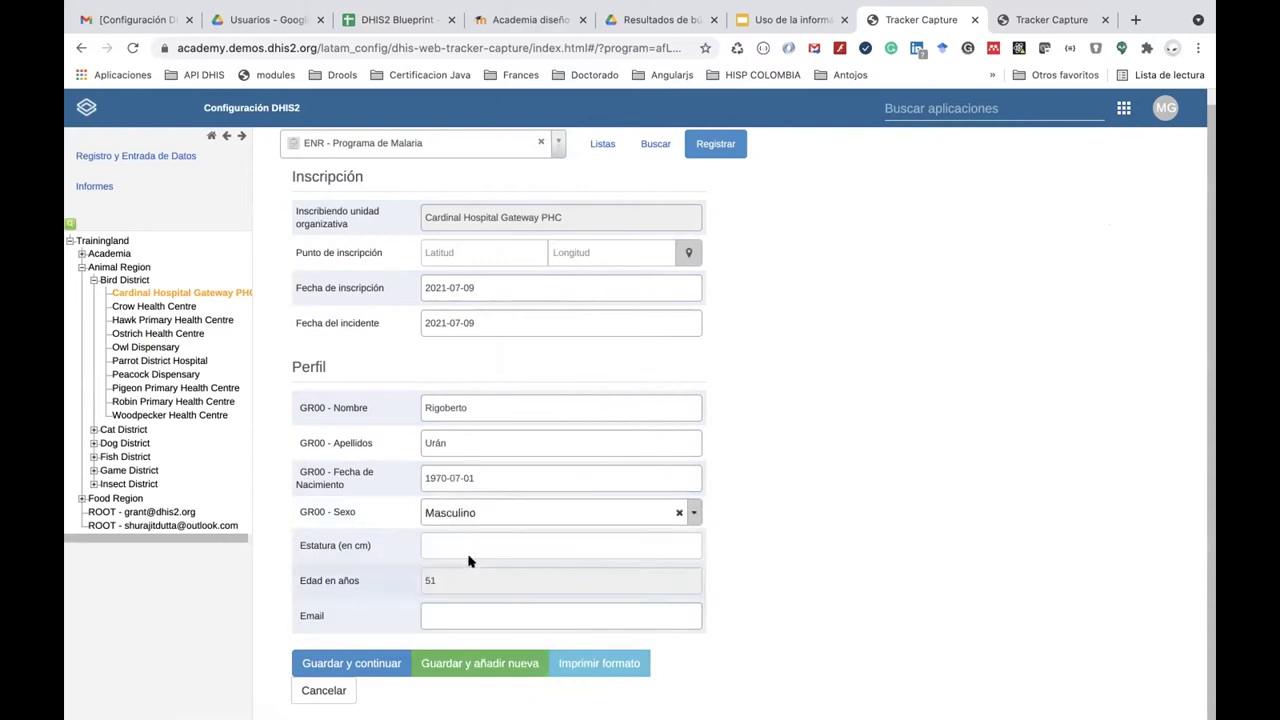
{"action": "left_click", "coordinate": [469, 544]}
{"action": "type", "text": "190"}
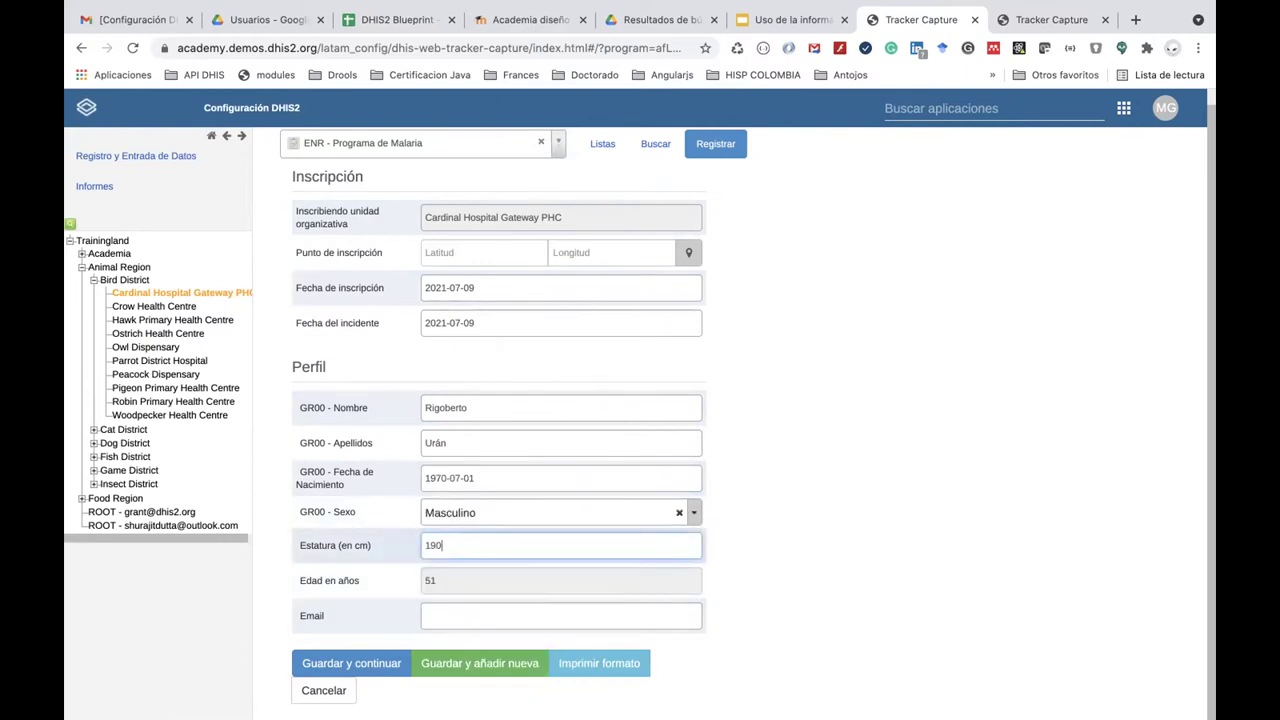
{"action": "key", "text": "BackSpace"}
{"action": "type", "text": "0"}
{"action": "left_click", "coordinate": [465, 615]}
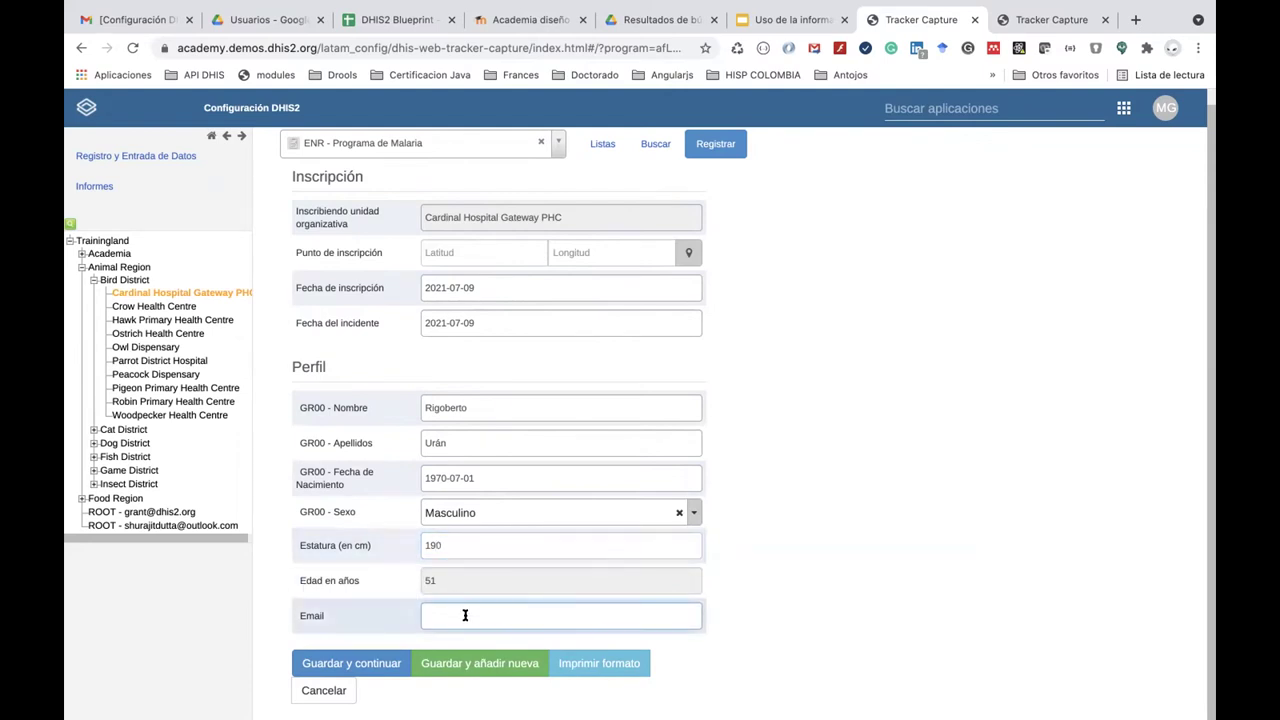
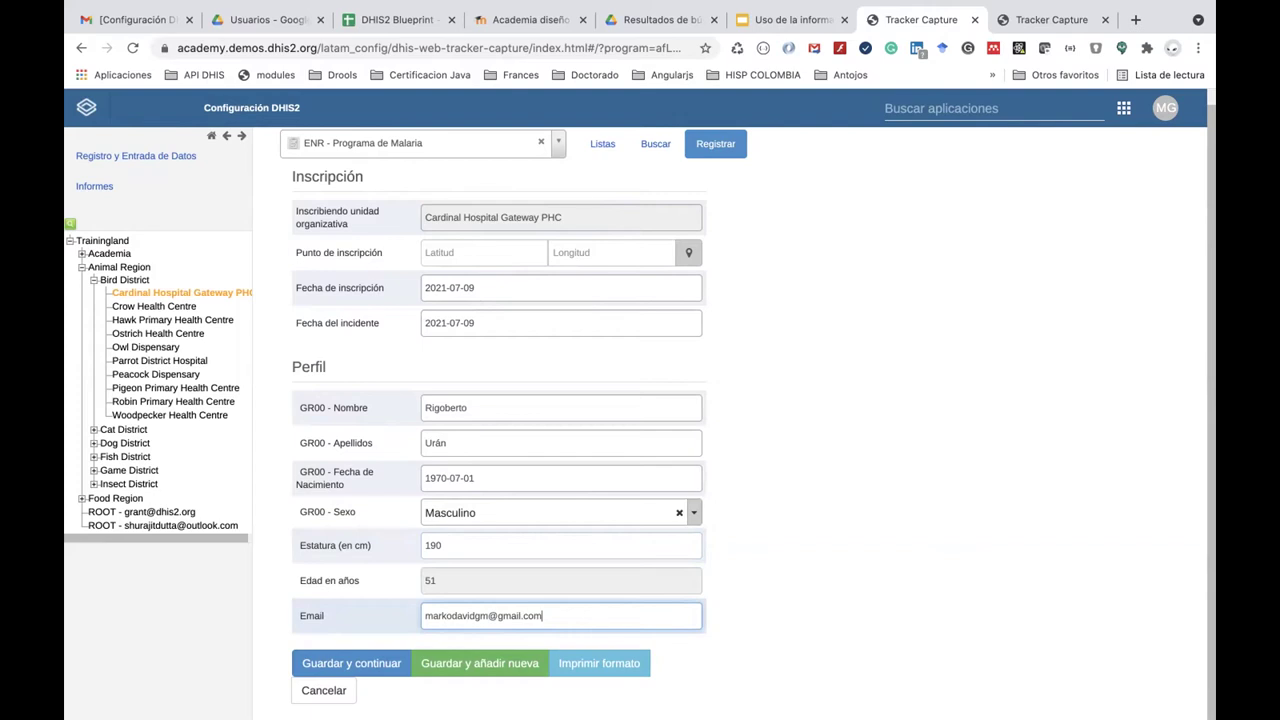
{"action": "left_click", "coordinate": [360, 663]}
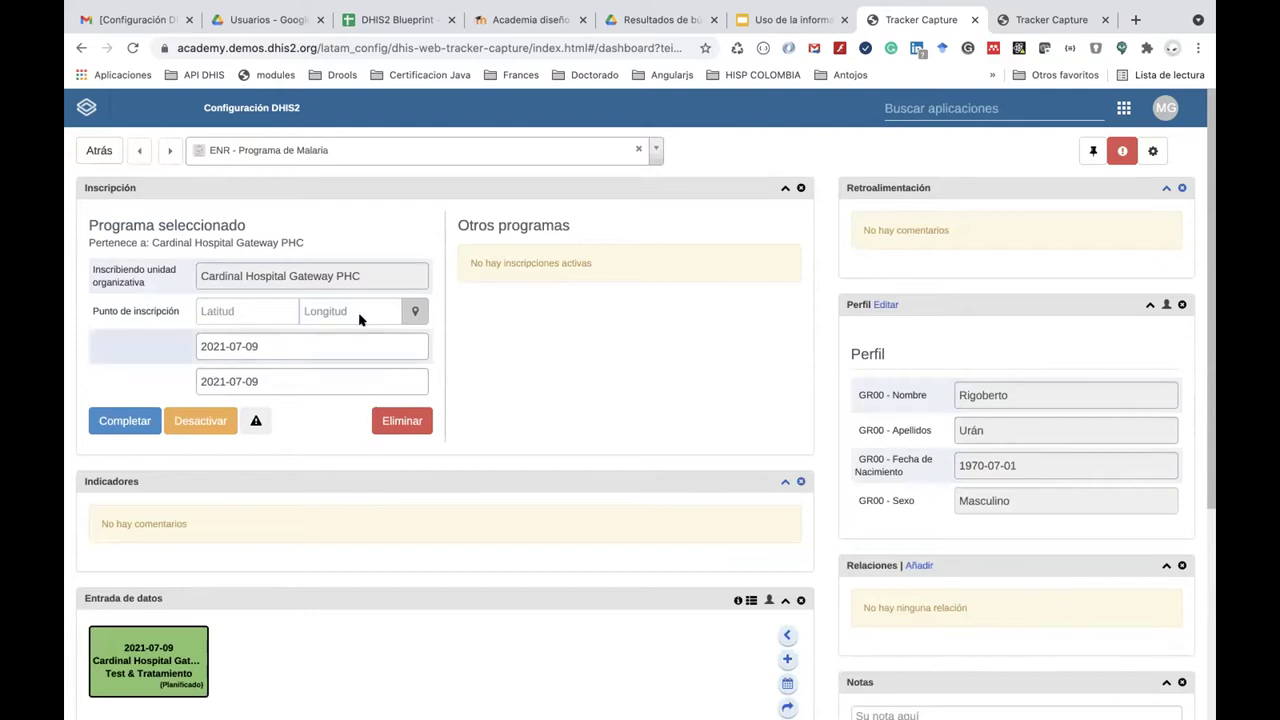
In Gmail, open the 'Notificación registro al programa de malaria' email from the inbox.
{"action": "left_click", "coordinate": [138, 20]}
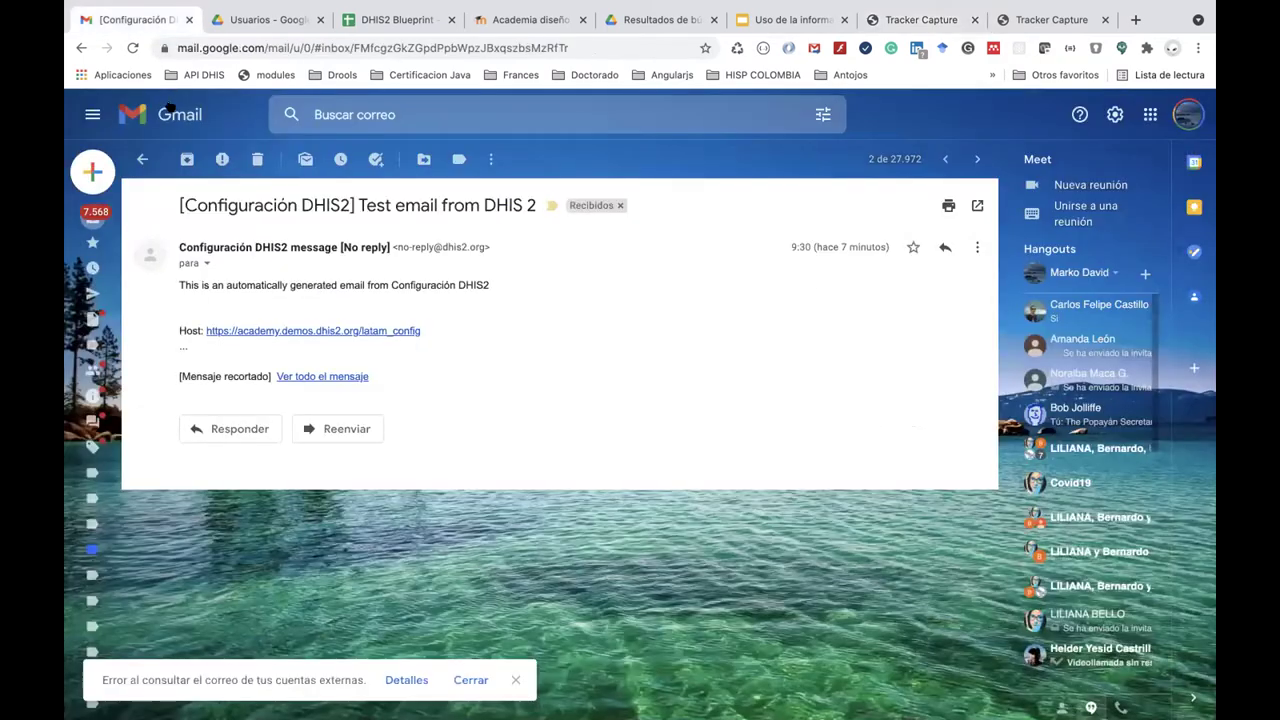
{"action": "left_click", "coordinate": [180, 115]}
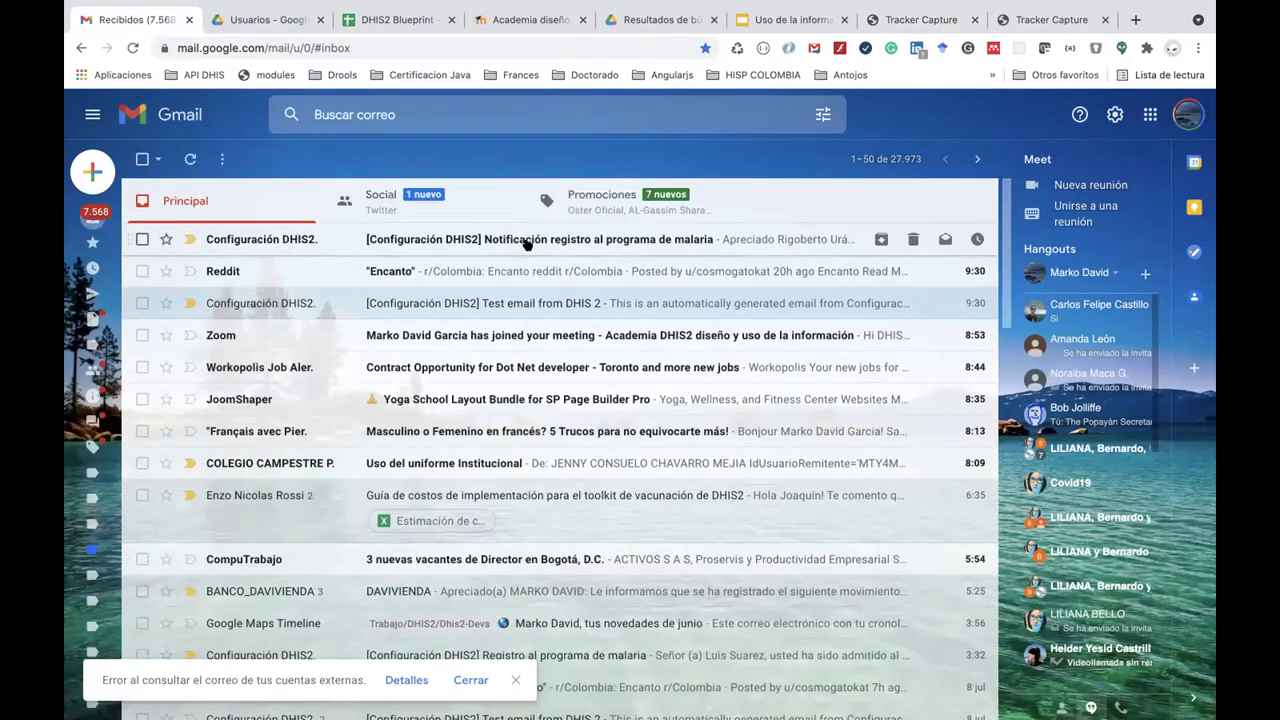
{"action": "left_click", "coordinate": [527, 243]}
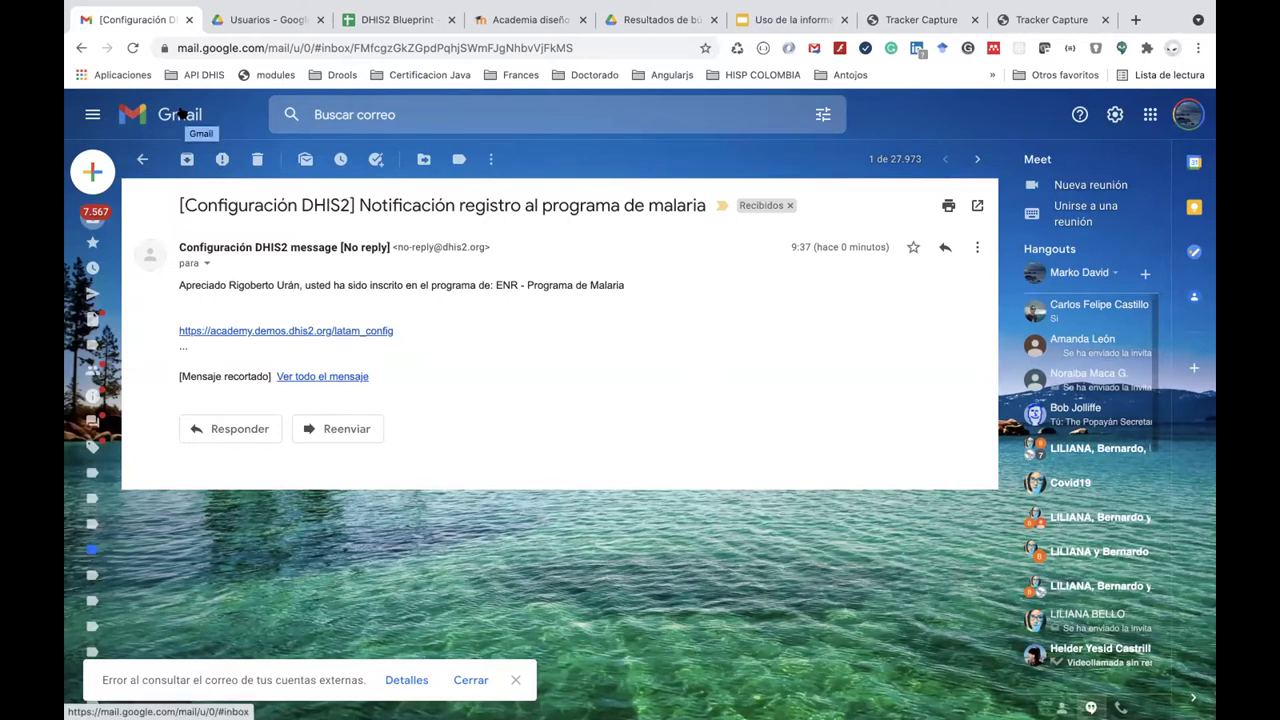
{"action": "left_click", "coordinate": [183, 118]}
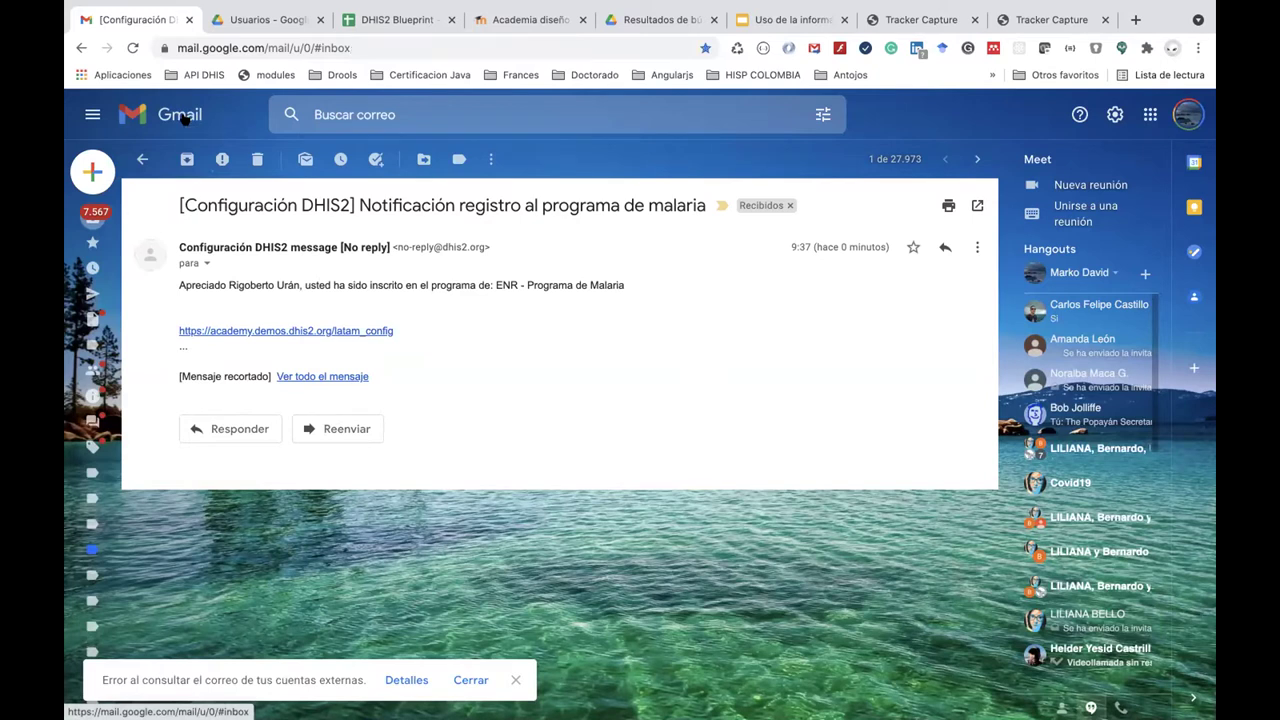
Go back to the newly registered patient's dashboard in Tracker Capture.
{"action": "left_click", "coordinate": [516, 20]}
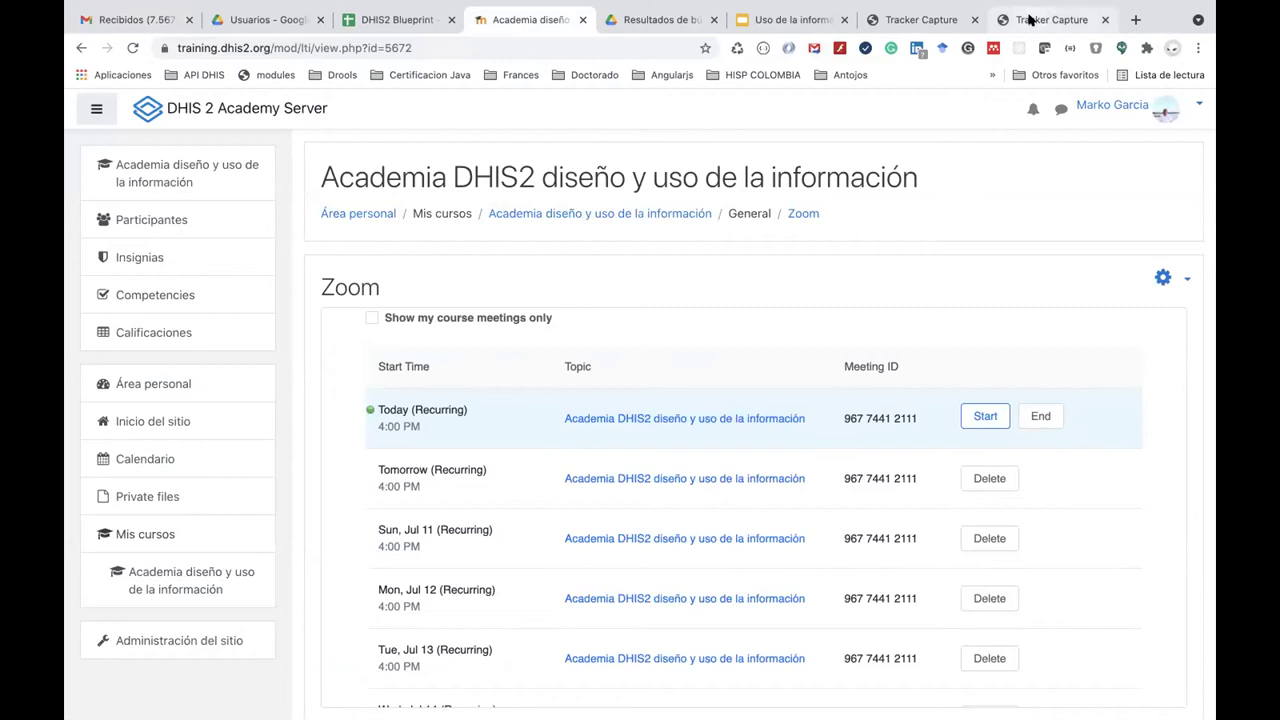
{"action": "left_click", "coordinate": [1030, 20]}
{"action": "left_click", "coordinate": [921, 16]}
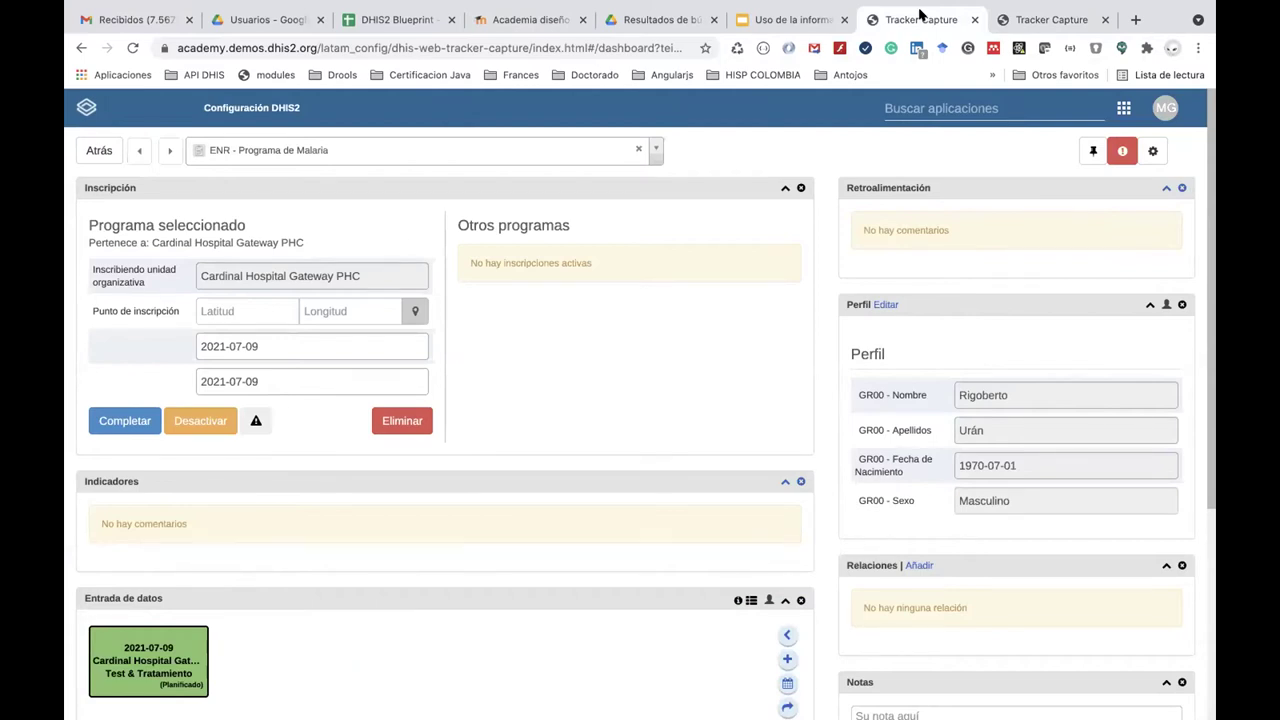
Open the planned Test & Tratamiento event and set its report date to 2021-07-09.
{"action": "scroll", "coordinate": [586, 371], "scroll_direction": "down", "scroll_amount": 5}
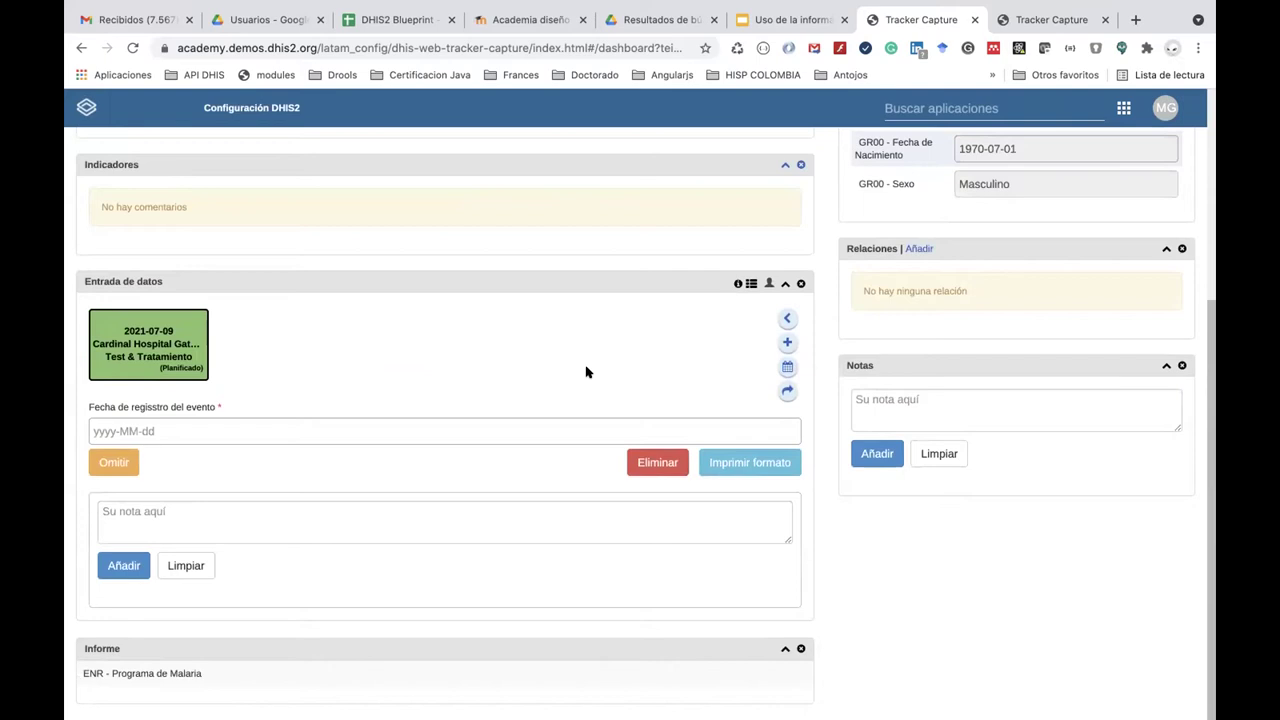
{"action": "scroll", "coordinate": [586, 371], "scroll_direction": "up", "scroll_amount": 5}
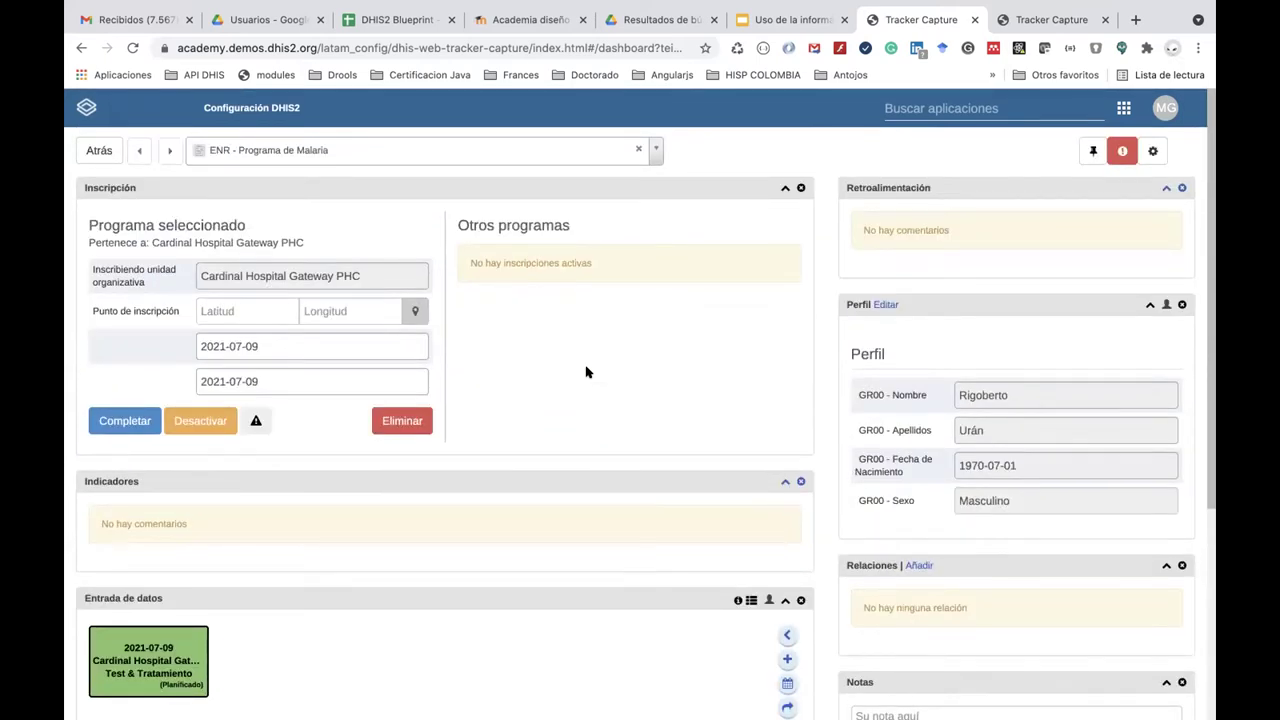
{"action": "scroll", "coordinate": [586, 371], "scroll_direction": "down", "scroll_amount": 5}
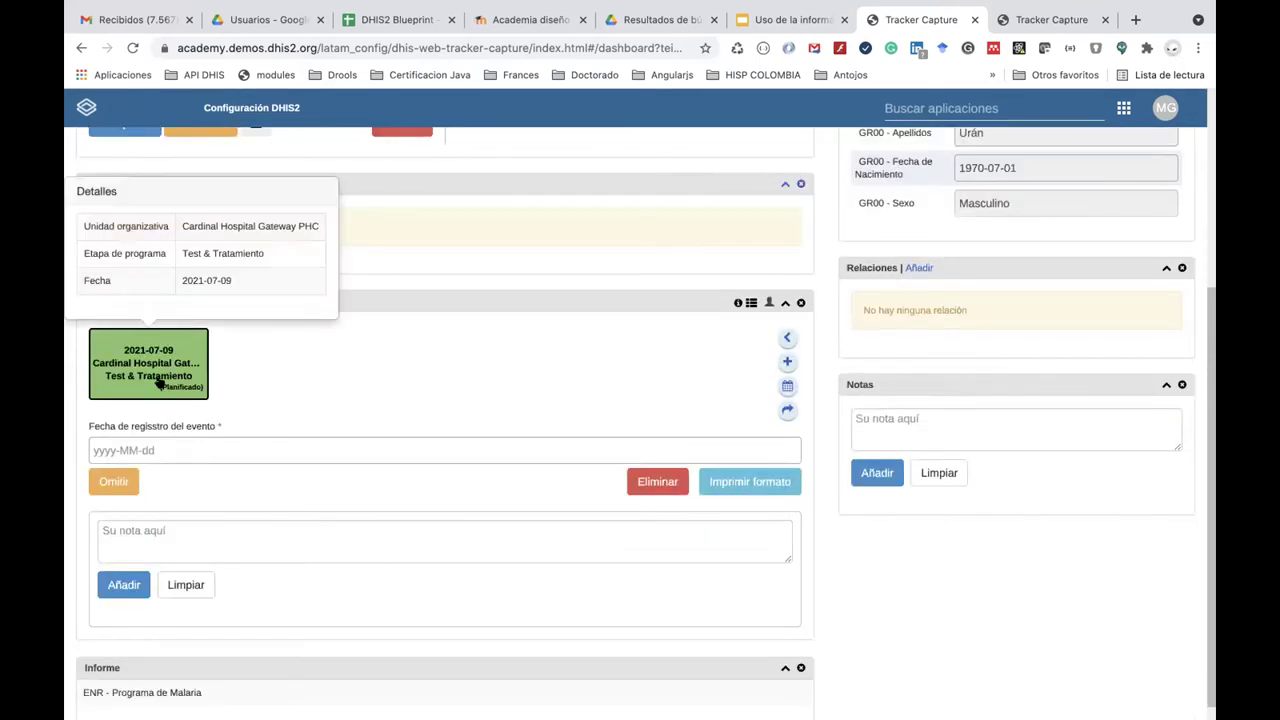
{"action": "left_click", "coordinate": [158, 382]}
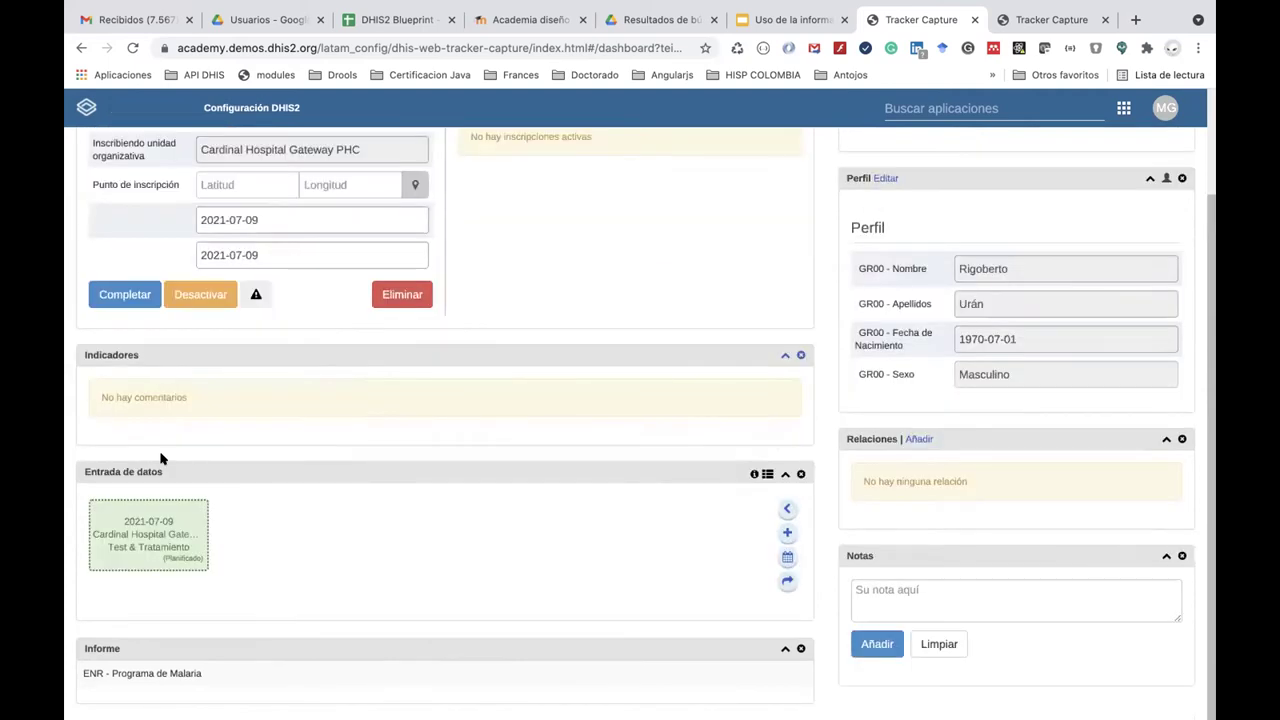
{"action": "scroll", "coordinate": [177, 620], "scroll_direction": "down", "scroll_amount": 1}
{"action": "left_click", "coordinate": [172, 524]}
{"action": "left_click", "coordinate": [145, 452]}
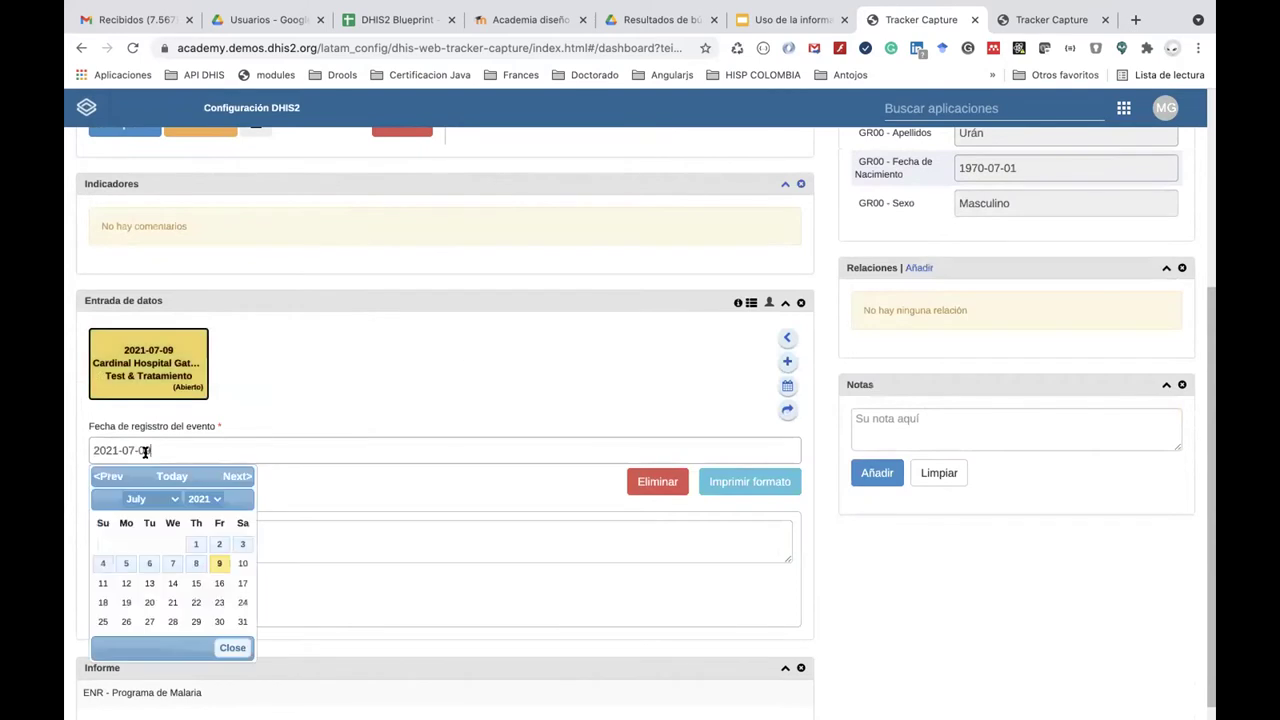
{"action": "left_click", "coordinate": [218, 563]}
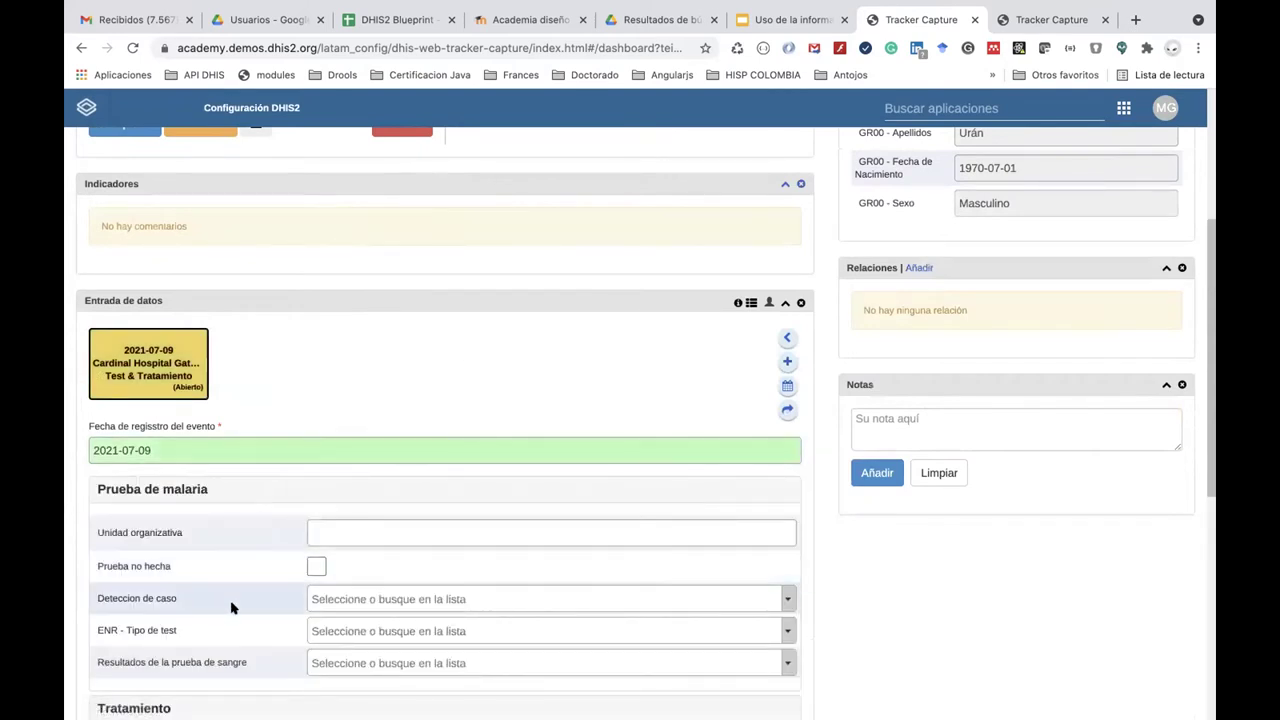
{"action": "scroll", "coordinate": [228, 600], "scroll_direction": "down", "scroll_amount": 5}
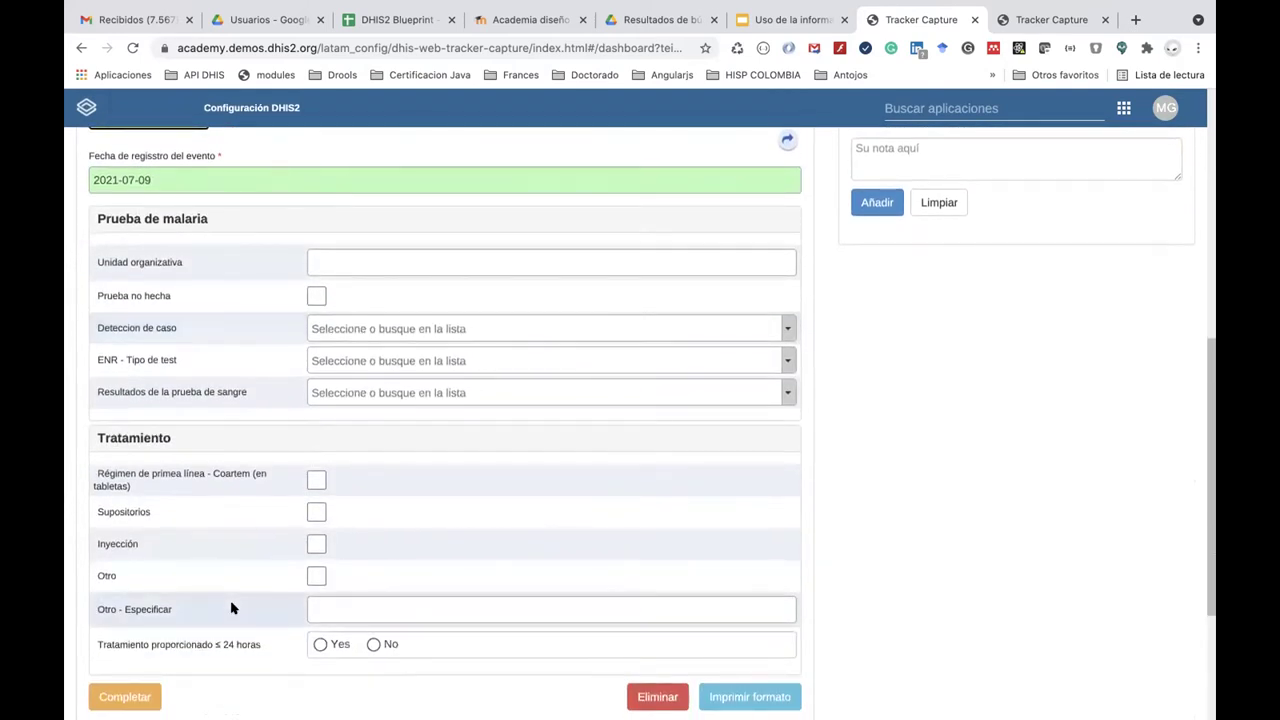
{"action": "left_click", "coordinate": [312, 330]}
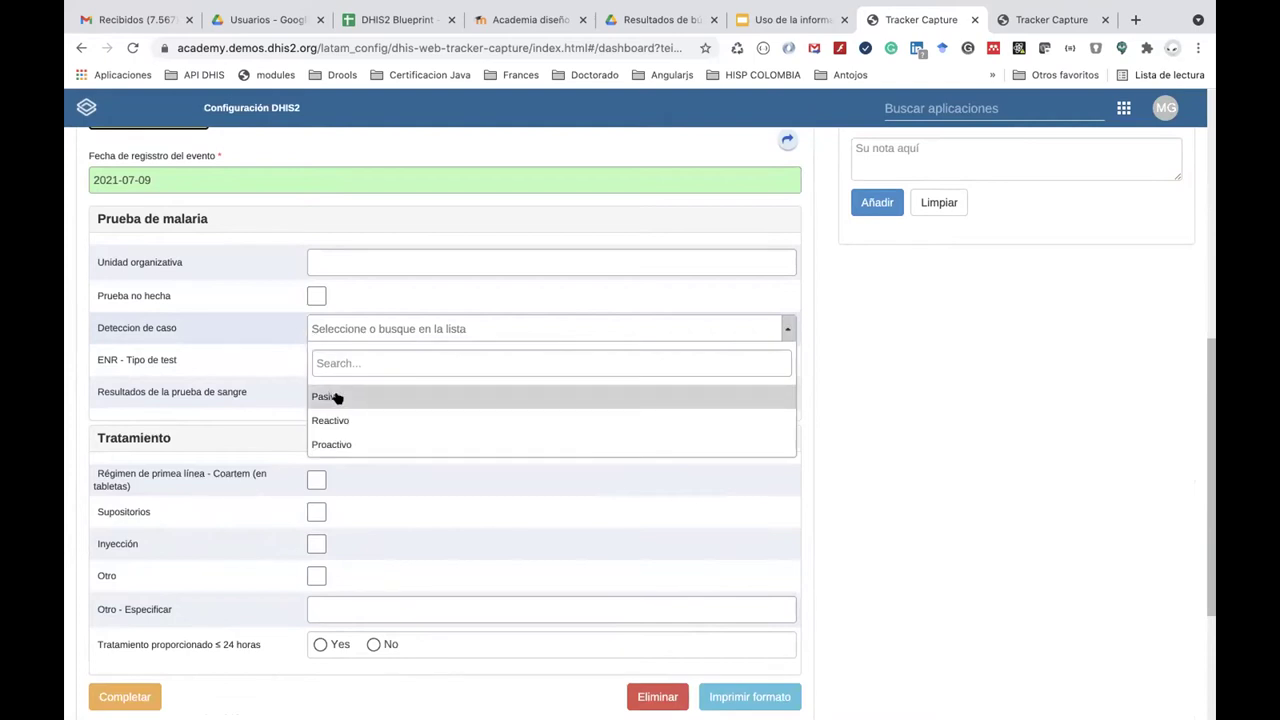
{"action": "left_click", "coordinate": [336, 397]}
{"action": "left_click", "coordinate": [329, 362]}
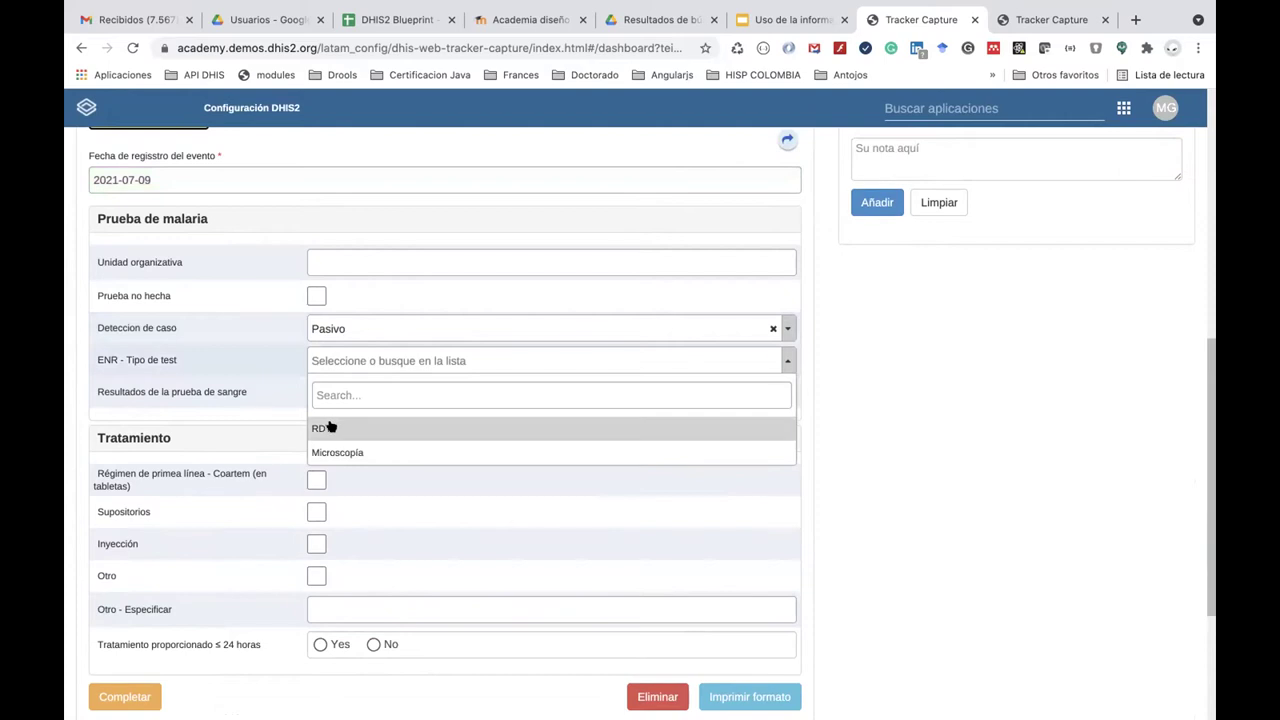
{"action": "left_click", "coordinate": [329, 428]}
{"action": "left_click", "coordinate": [343, 392]}
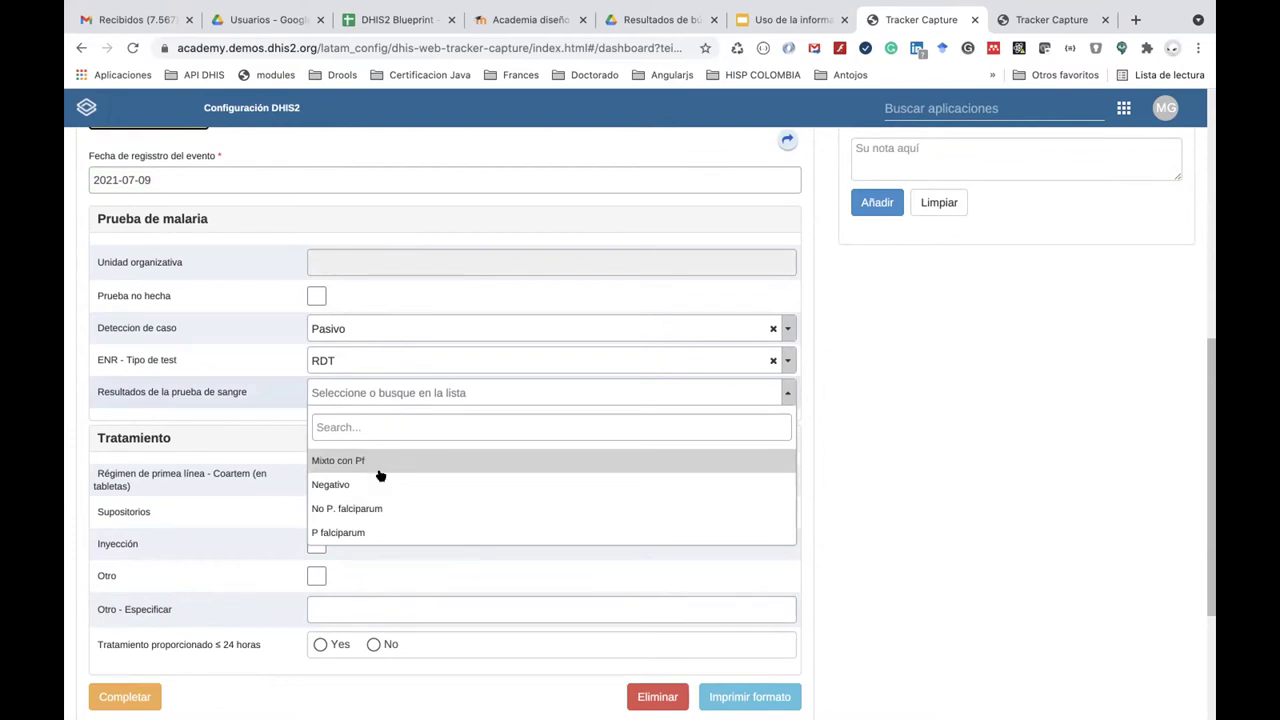
{"action": "scroll", "coordinate": [383, 515], "scroll_direction": "down", "scroll_amount": 1}
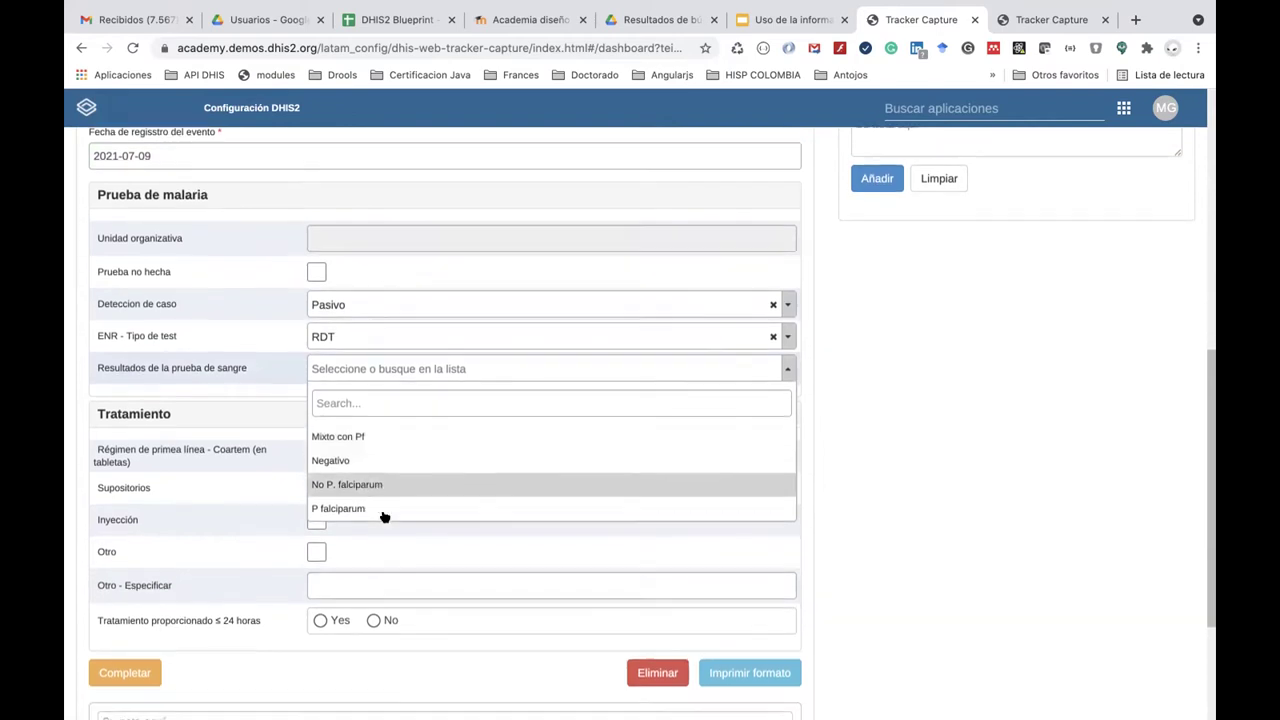
{"action": "left_click", "coordinate": [271, 392]}
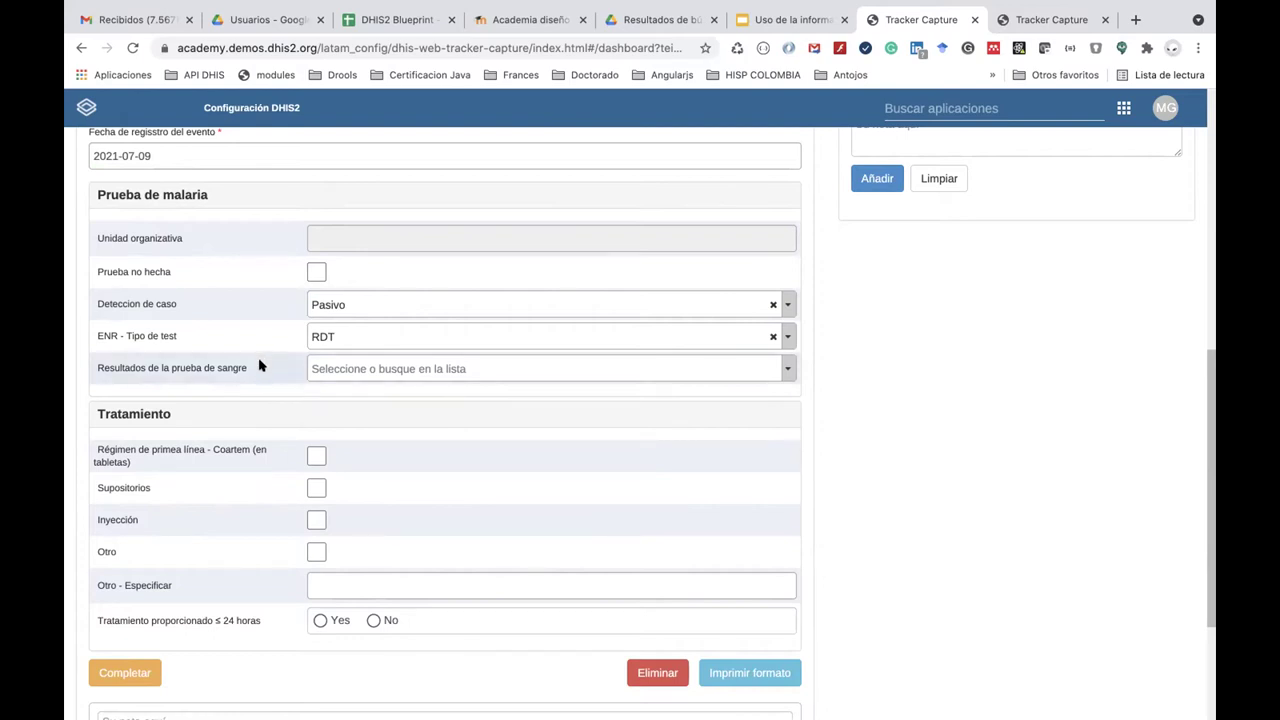
{"action": "left_click", "coordinate": [350, 372]}
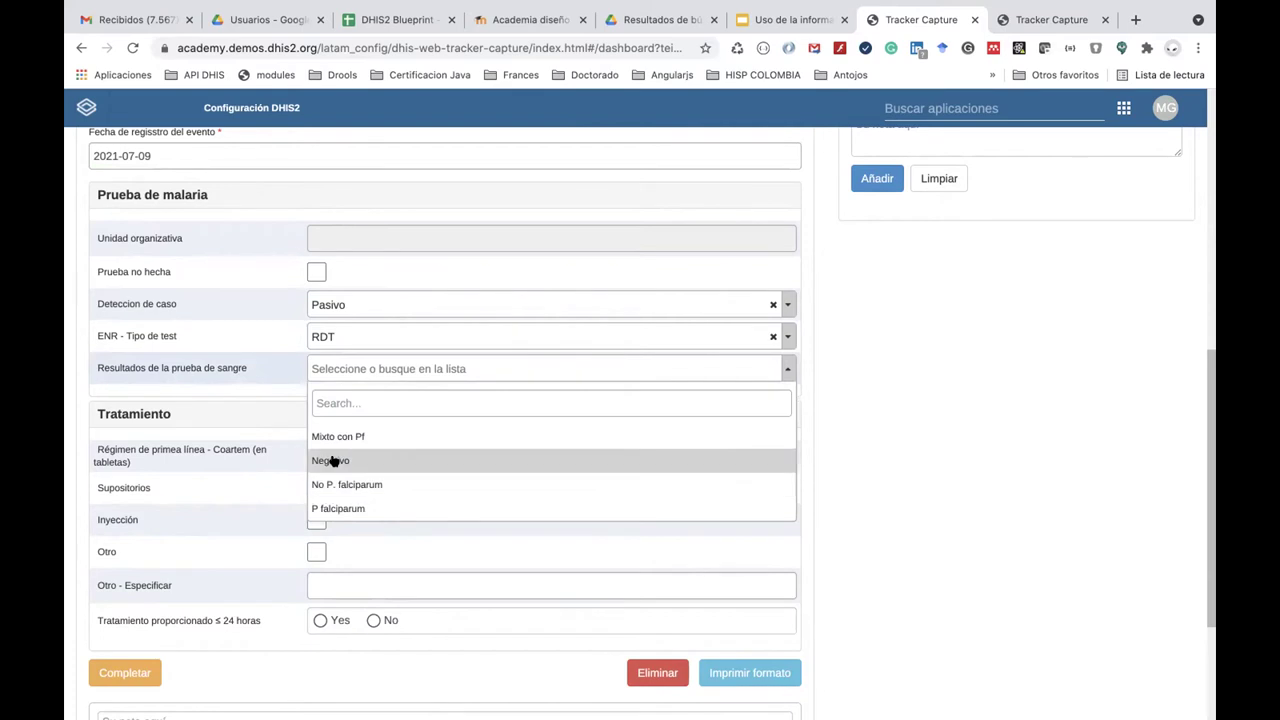
{"action": "left_click", "coordinate": [253, 377]}
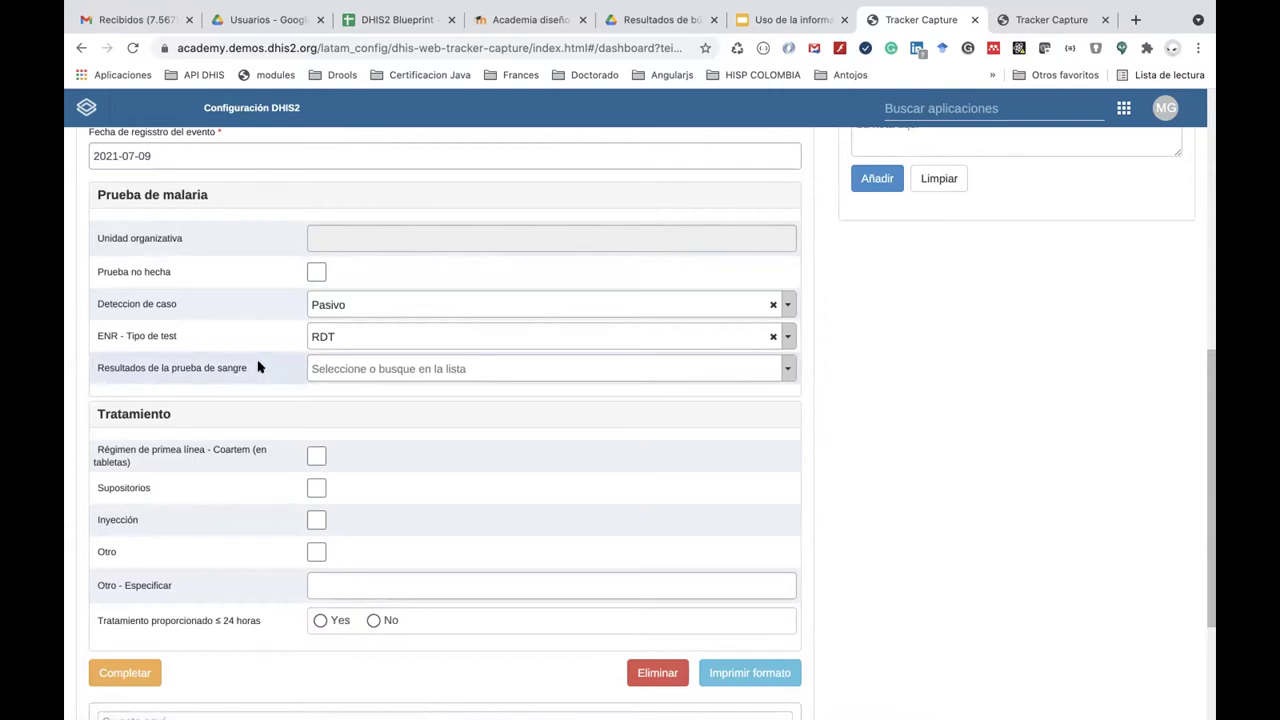
{"action": "left_click", "coordinate": [395, 368]}
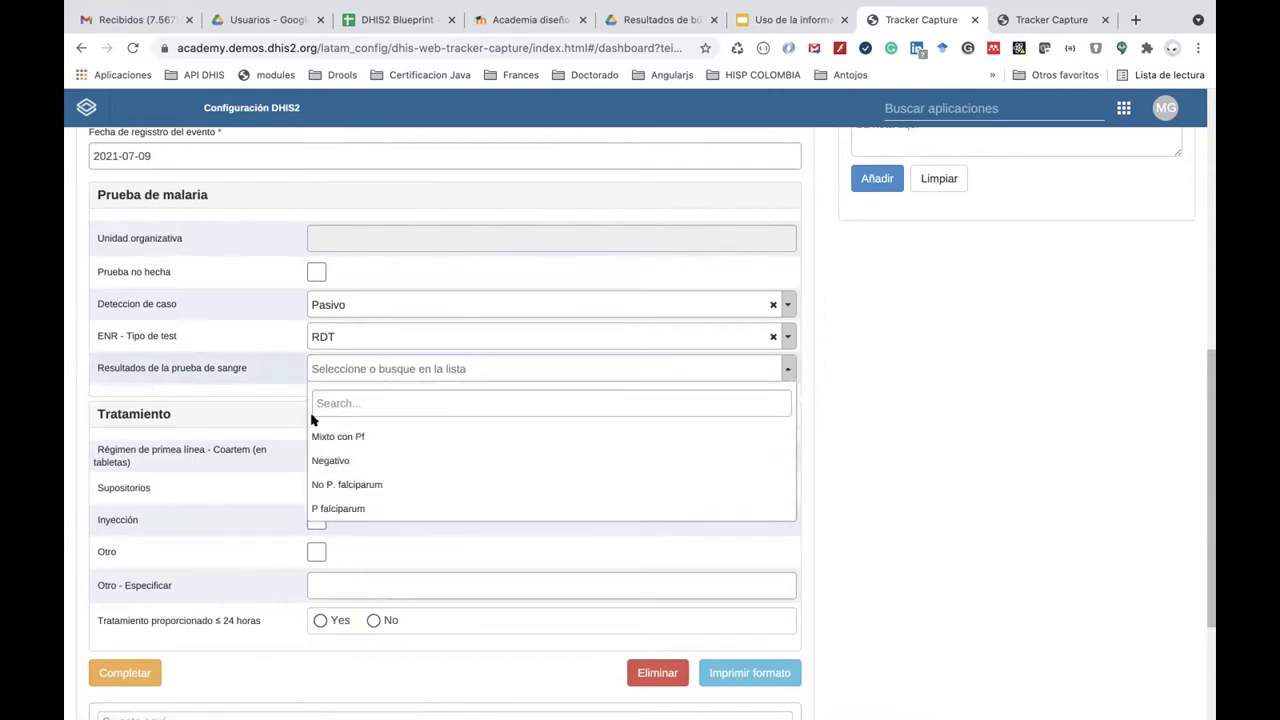
{"action": "left_click", "coordinate": [252, 368]}
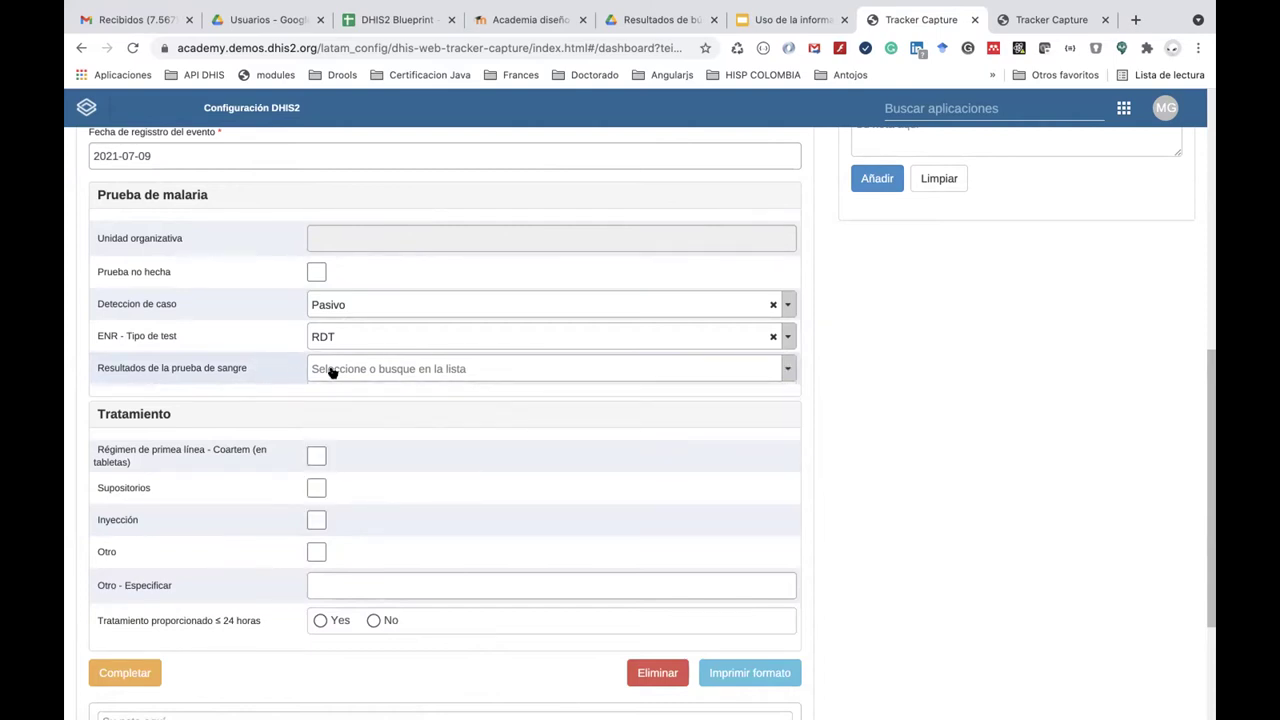
{"action": "left_click", "coordinate": [340, 369]}
{"action": "left_click", "coordinate": [252, 395]}
{"action": "scroll", "coordinate": [743, 277], "scroll_direction": "up", "scroll_amount": 1}
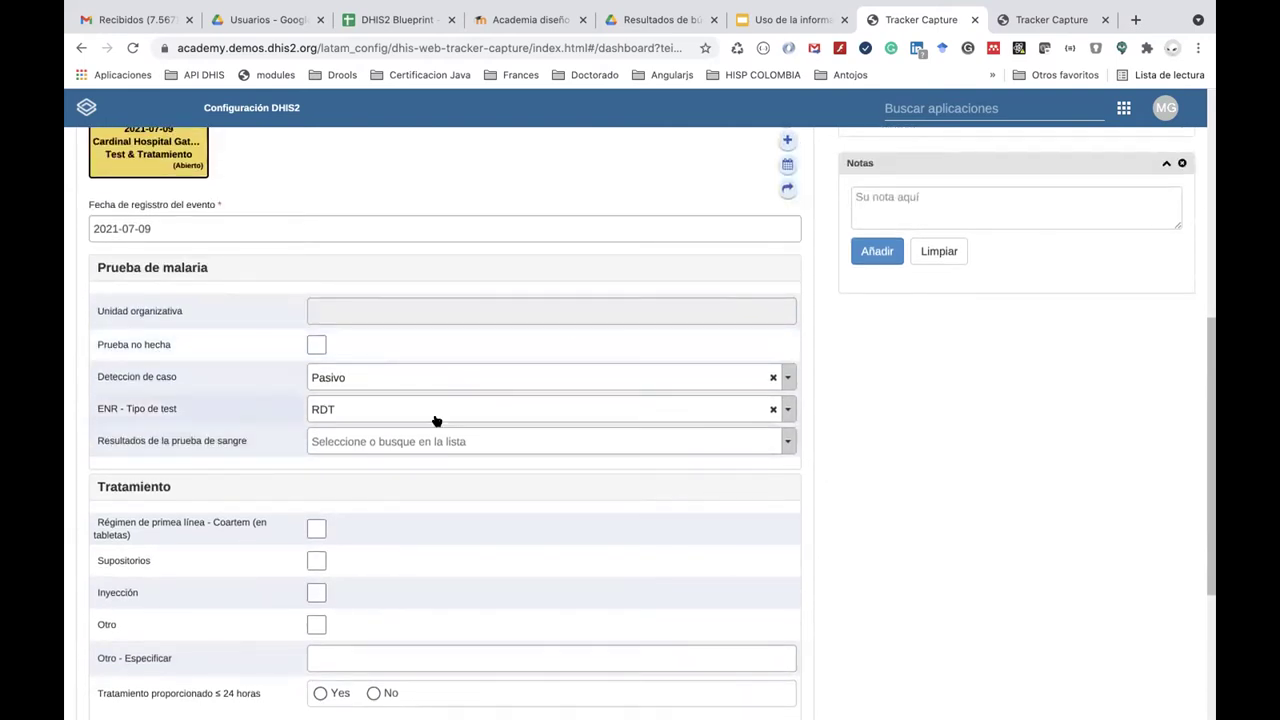
In Mantenimiento, find 'ENR - Programa de Malaria' in the program list and view its Program stages.
{"action": "left_click", "coordinate": [938, 112]}
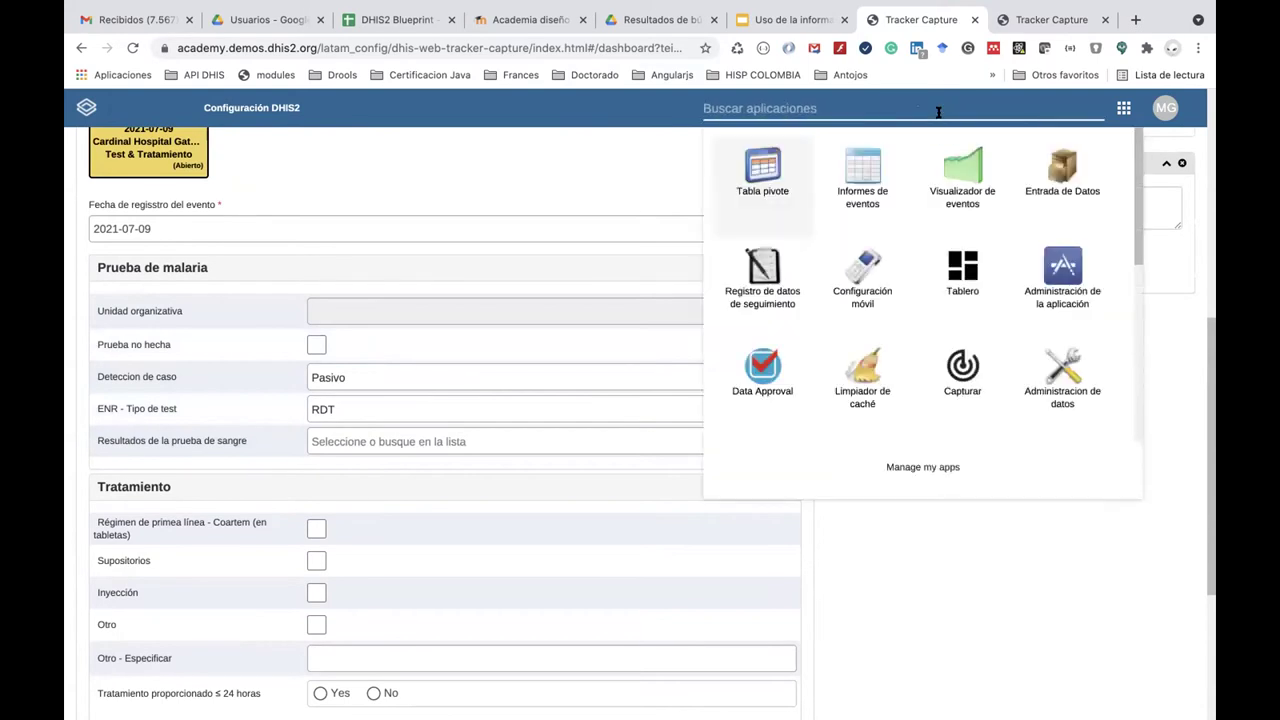
{"action": "type", "text": "man"}
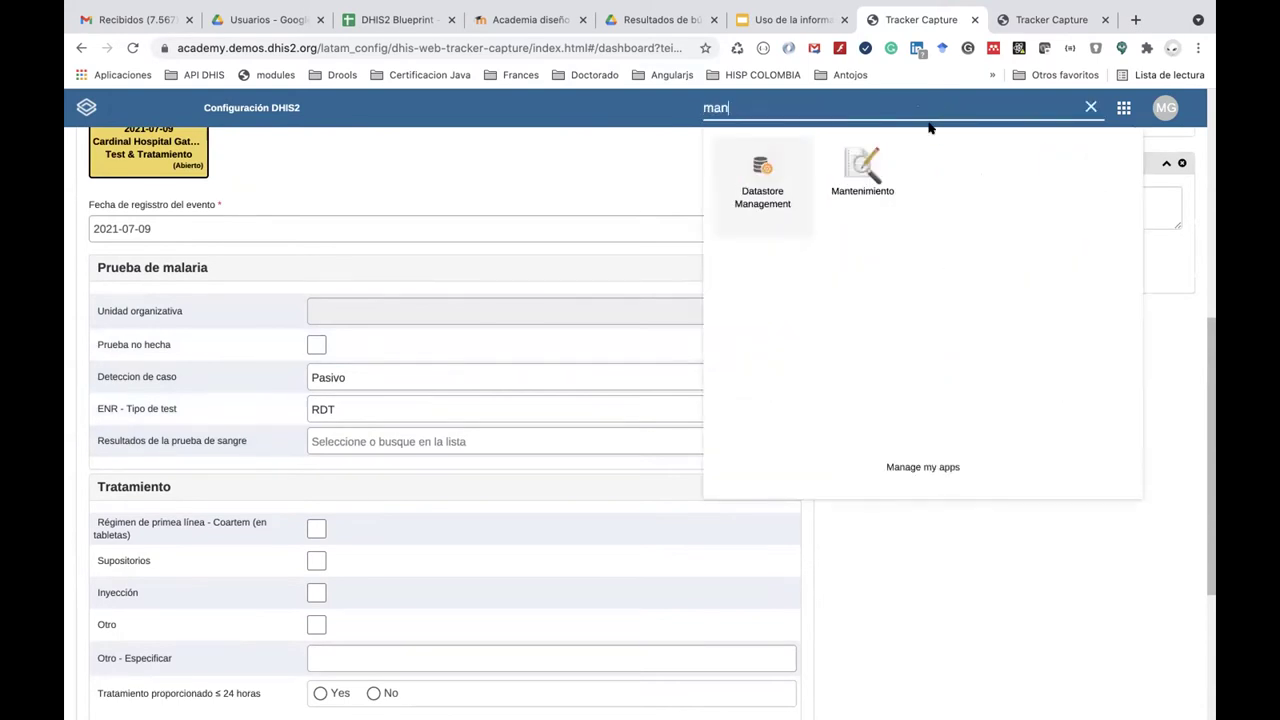
{"action": "left_click", "coordinate": [862, 165]}
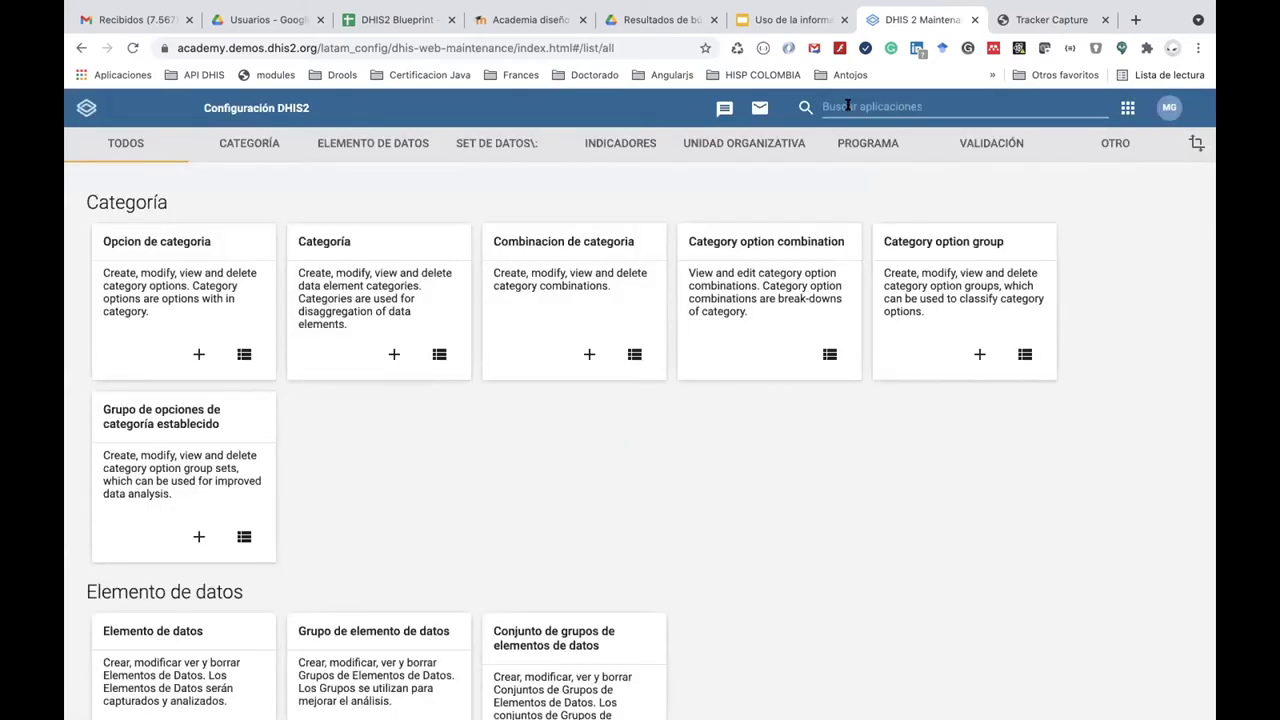
{"action": "left_click", "coordinate": [852, 142]}
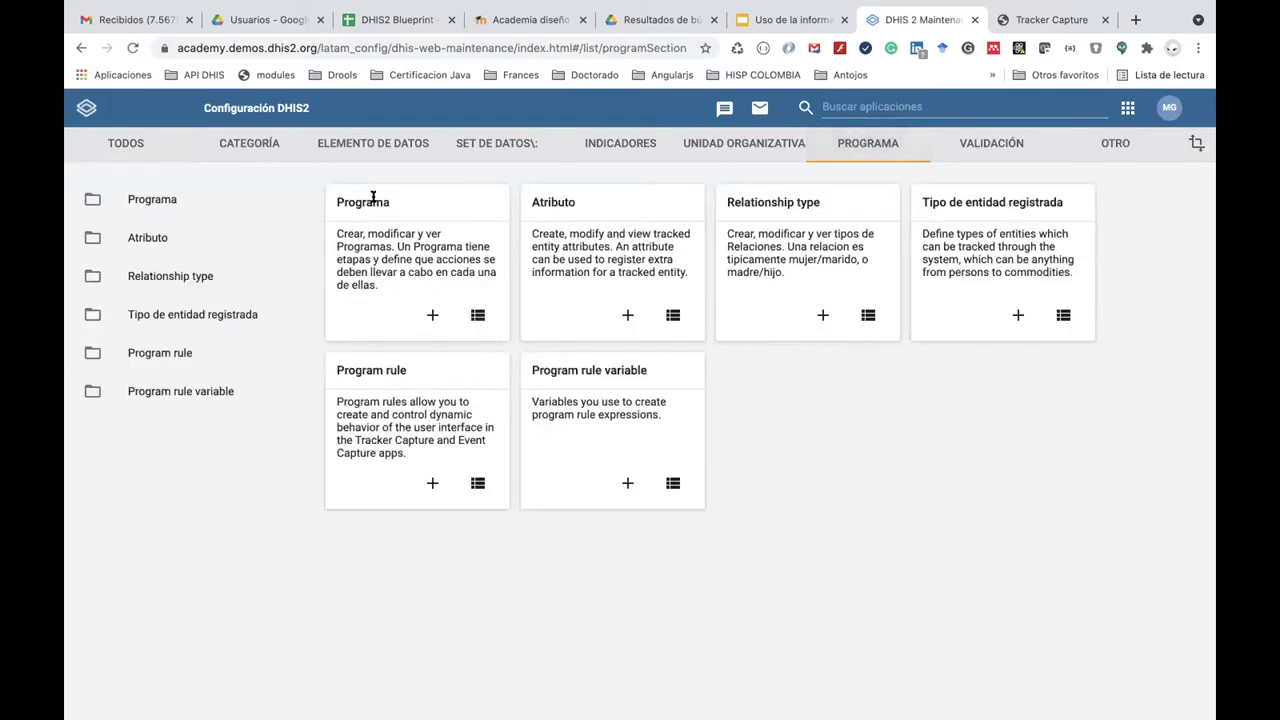
{"action": "left_click", "coordinate": [373, 198]}
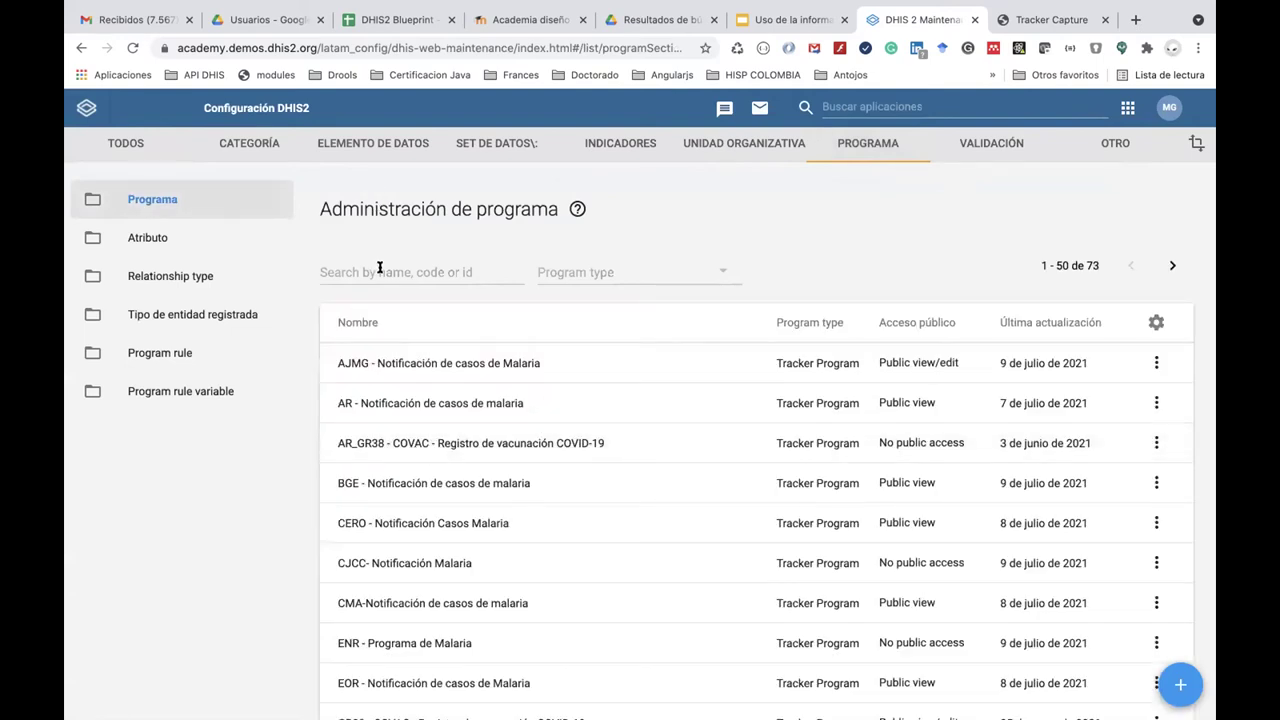
{"action": "left_click", "coordinate": [380, 270]}
{"action": "type", "text": "ENR"}
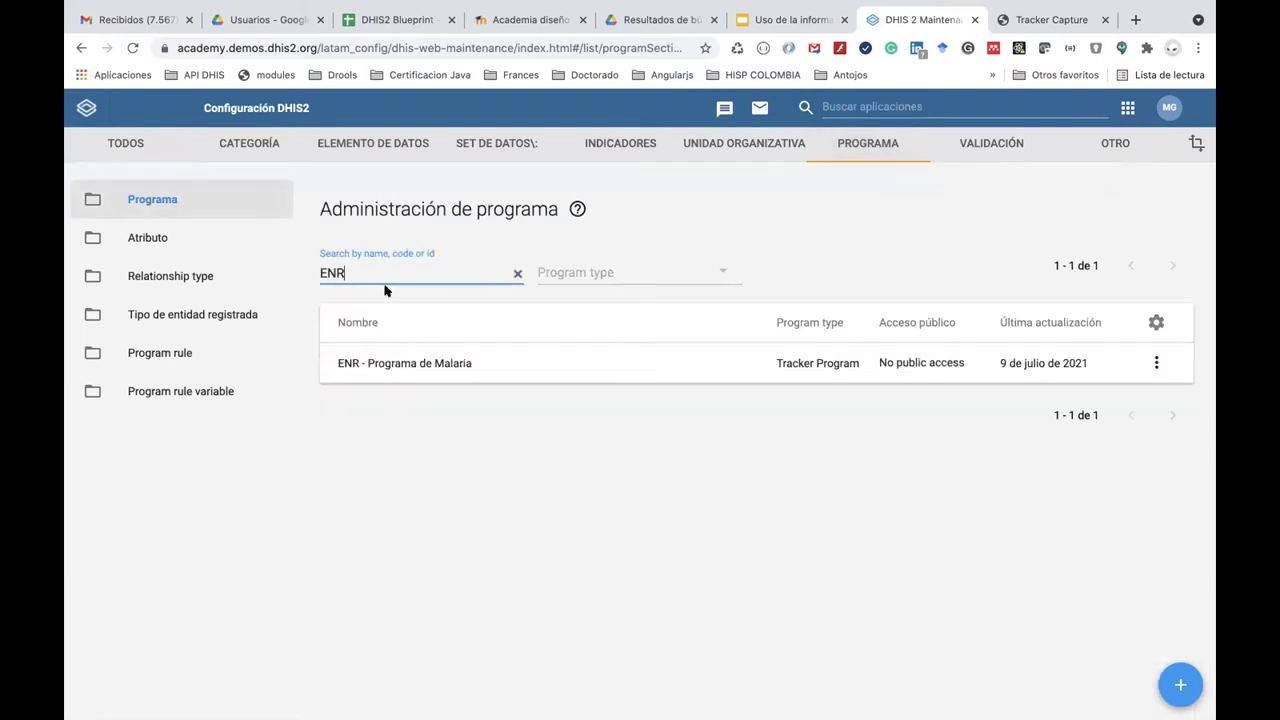
{"action": "left_click", "coordinate": [421, 364]}
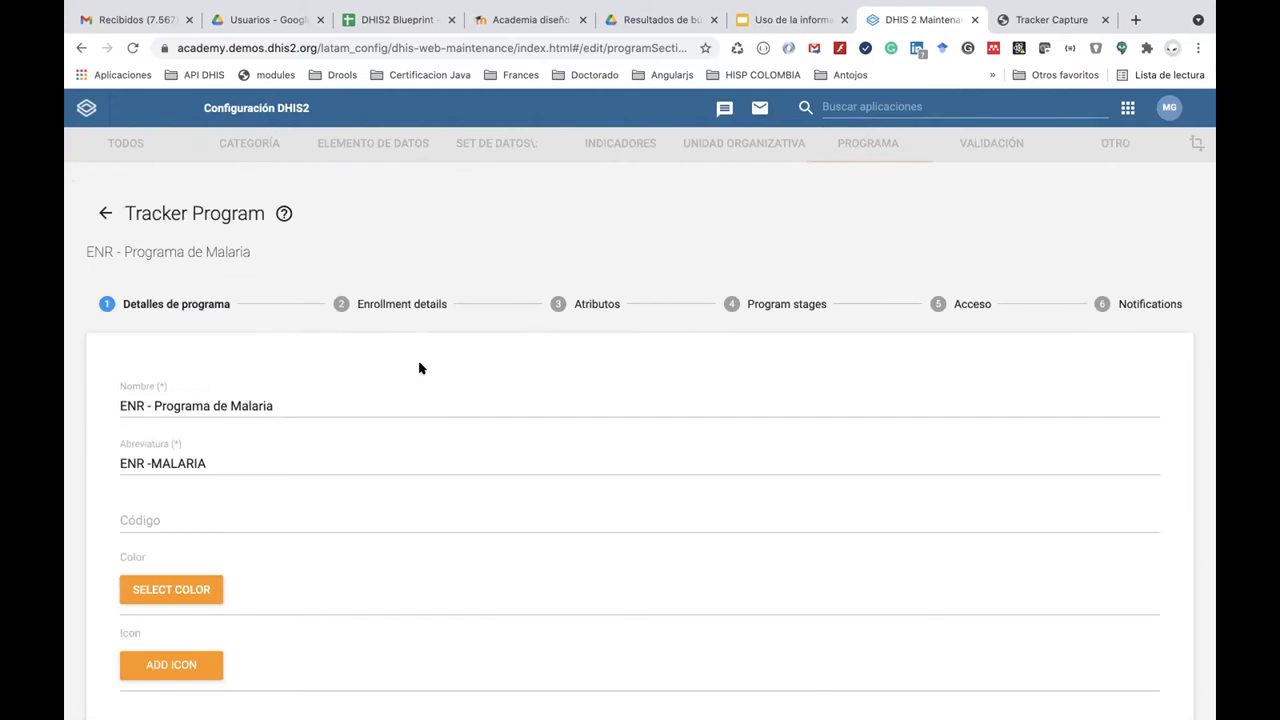
{"action": "left_click", "coordinate": [783, 276]}
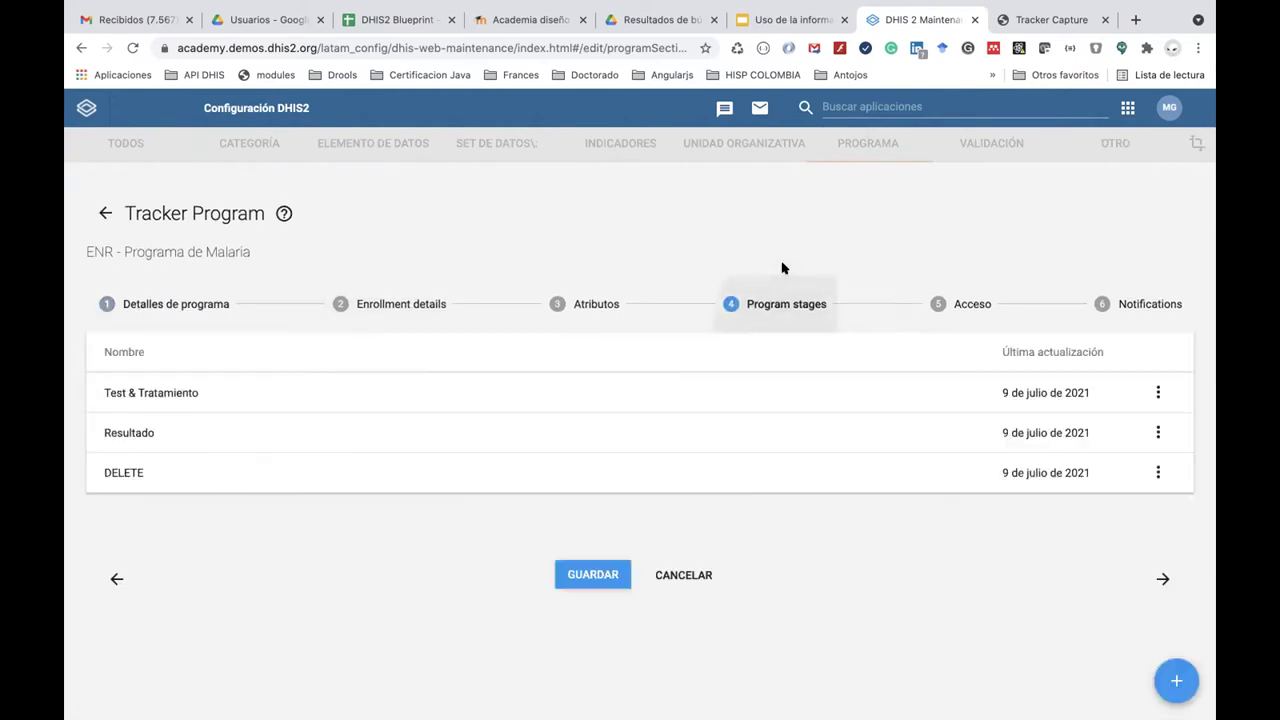
In the Test & Tratamiento data elements, mark 'ENR - Prueba de sangre, resultado' as Obligatorio.
{"action": "left_click", "coordinate": [398, 384]}
{"action": "scroll", "coordinate": [480, 525], "scroll_direction": "down", "scroll_amount": 2}
{"action": "scroll", "coordinate": [483, 531], "scroll_direction": "down", "scroll_amount": 15}
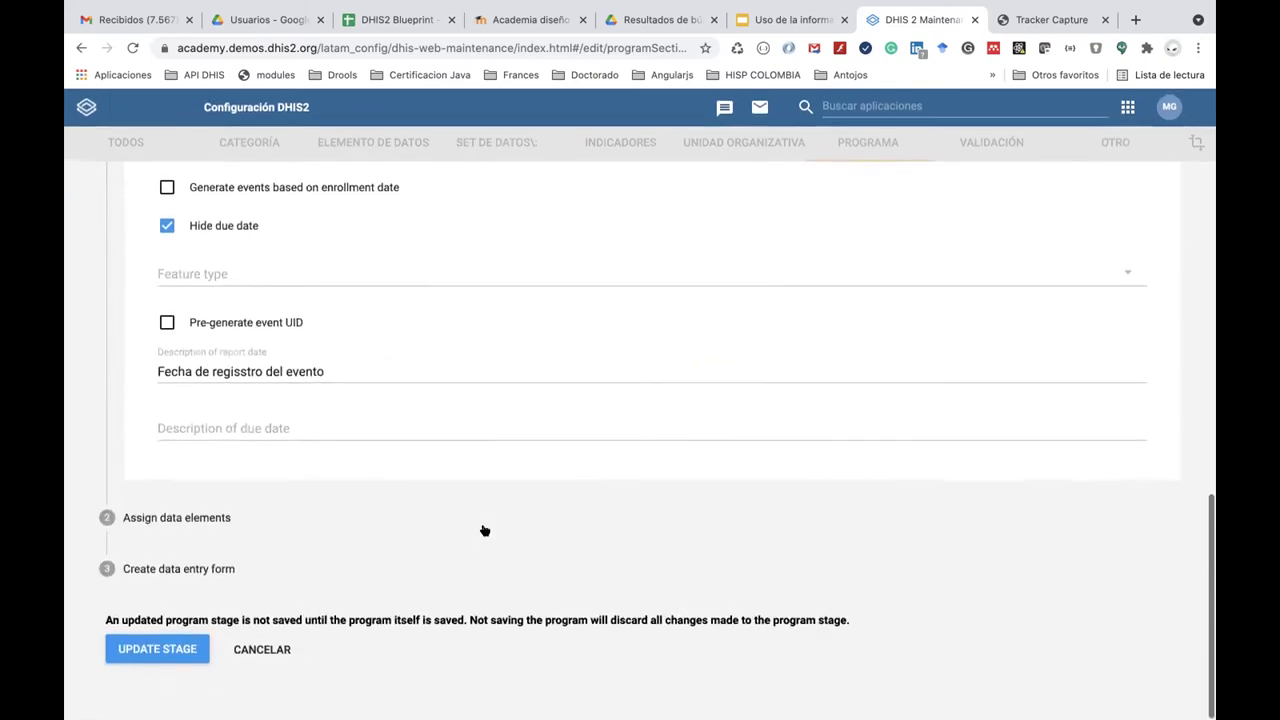
{"action": "left_click", "coordinate": [255, 528]}
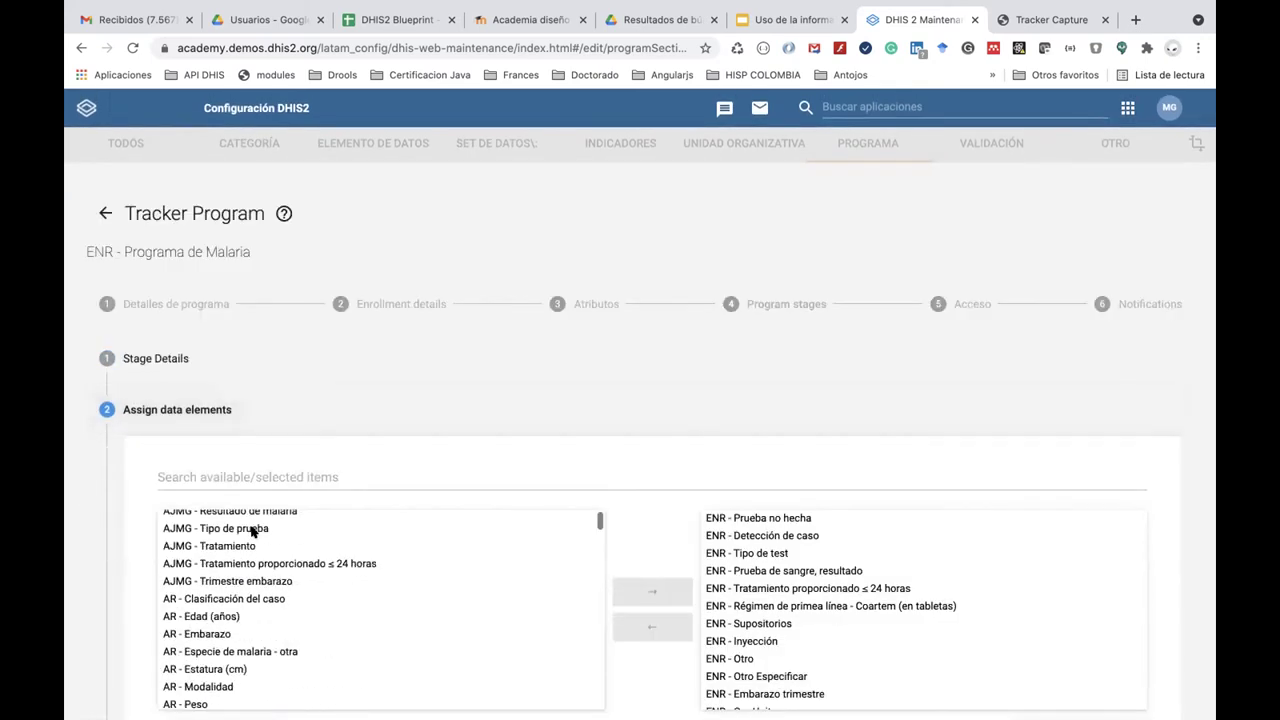
{"action": "scroll", "coordinate": [503, 389], "scroll_direction": "down", "scroll_amount": 10}
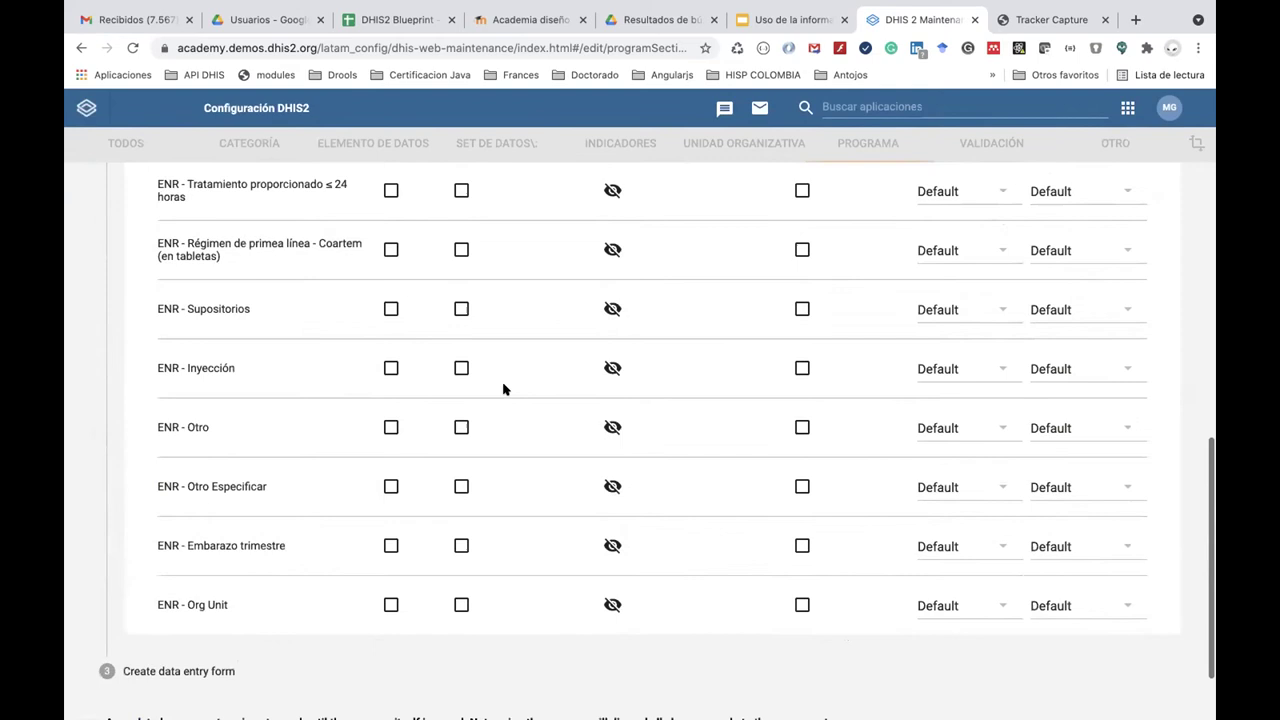
{"action": "scroll", "coordinate": [503, 389], "scroll_direction": "up", "scroll_amount": 4}
{"action": "scroll", "coordinate": [425, 317], "scroll_direction": "up", "scroll_amount": 3}
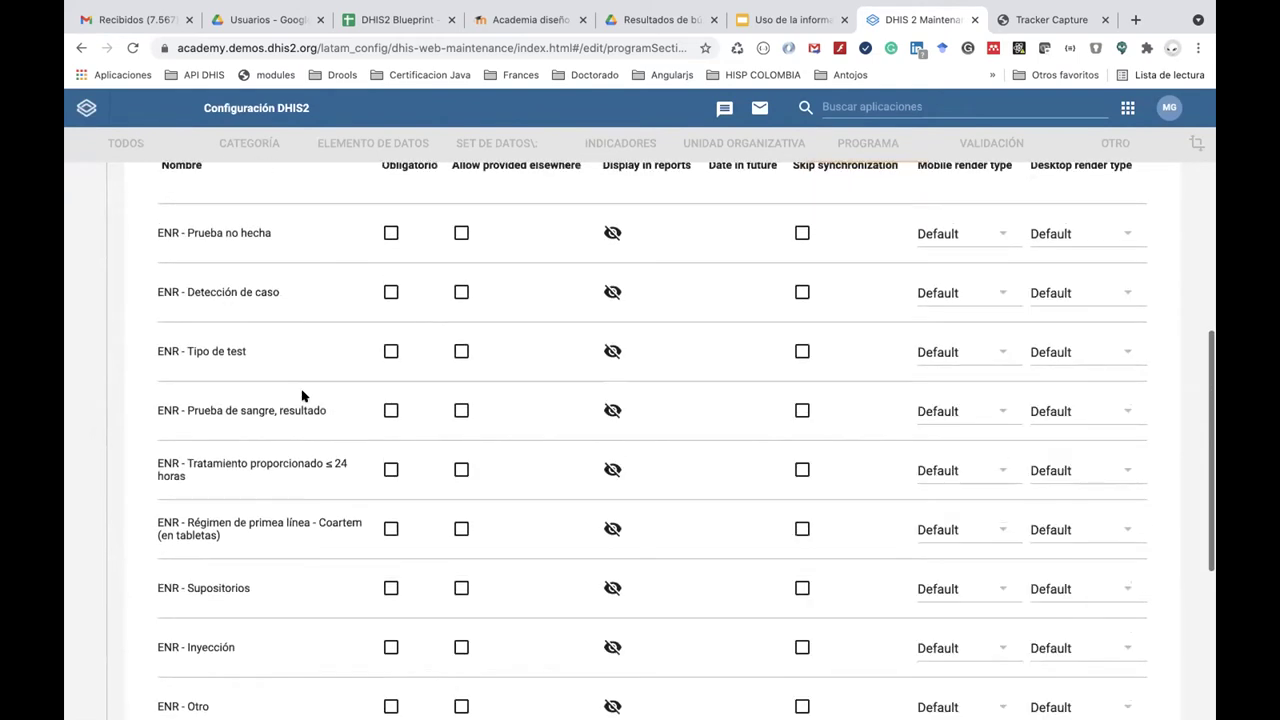
{"action": "scroll", "coordinate": [398, 416], "scroll_direction": "up", "scroll_amount": 2}
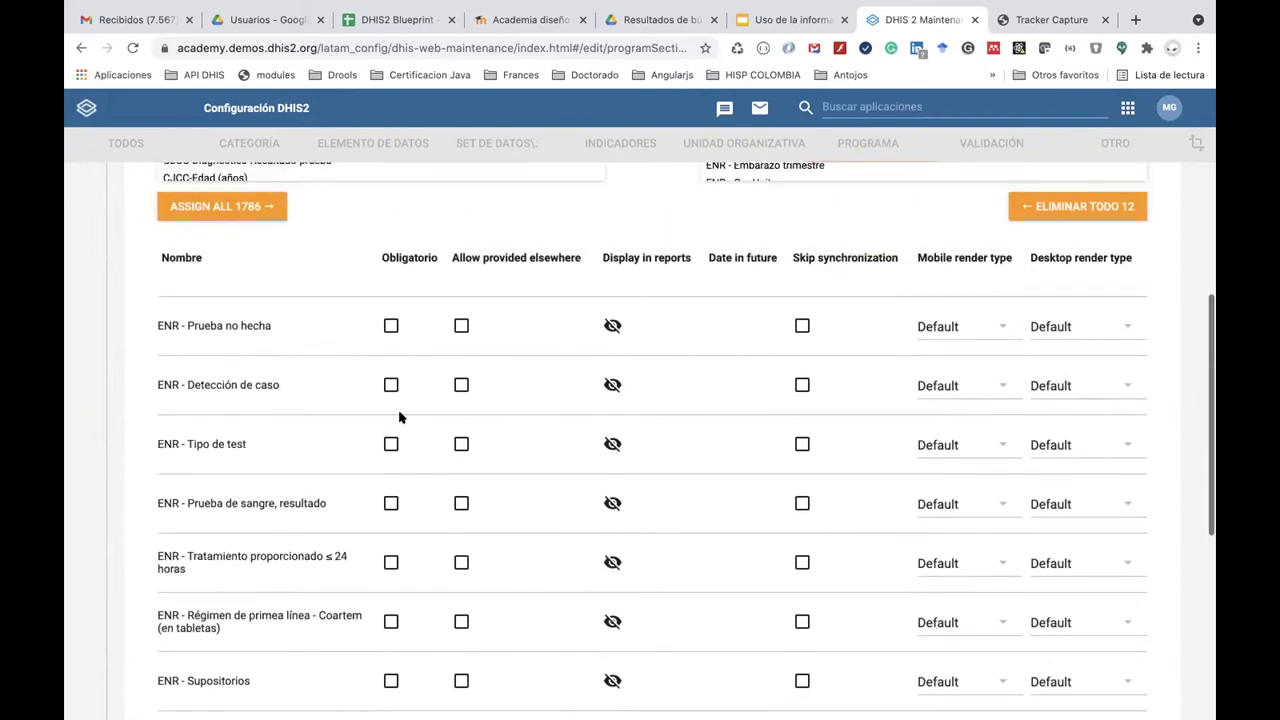
{"action": "scroll", "coordinate": [392, 470], "scroll_direction": "down", "scroll_amount": 1}
{"action": "left_click", "coordinate": [389, 485]}
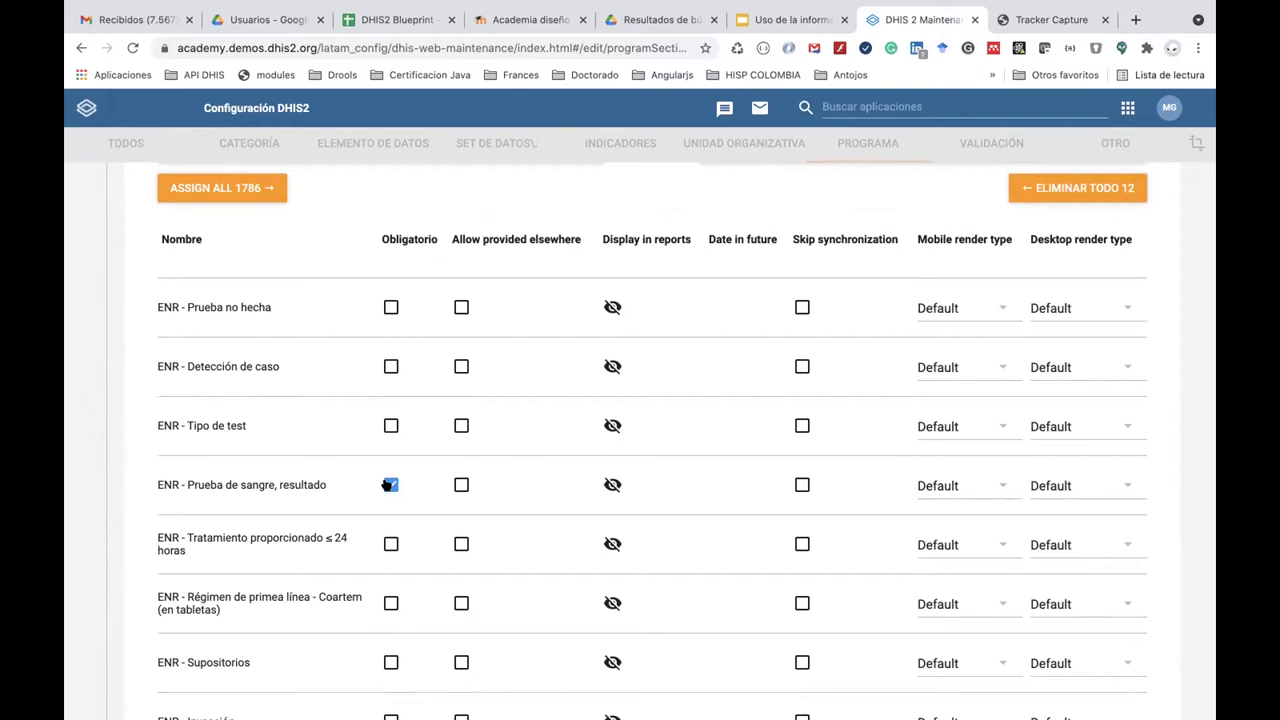
Update the stage and save the ENR malaria program.
{"action": "scroll", "coordinate": [388, 484], "scroll_direction": "down", "scroll_amount": 5}
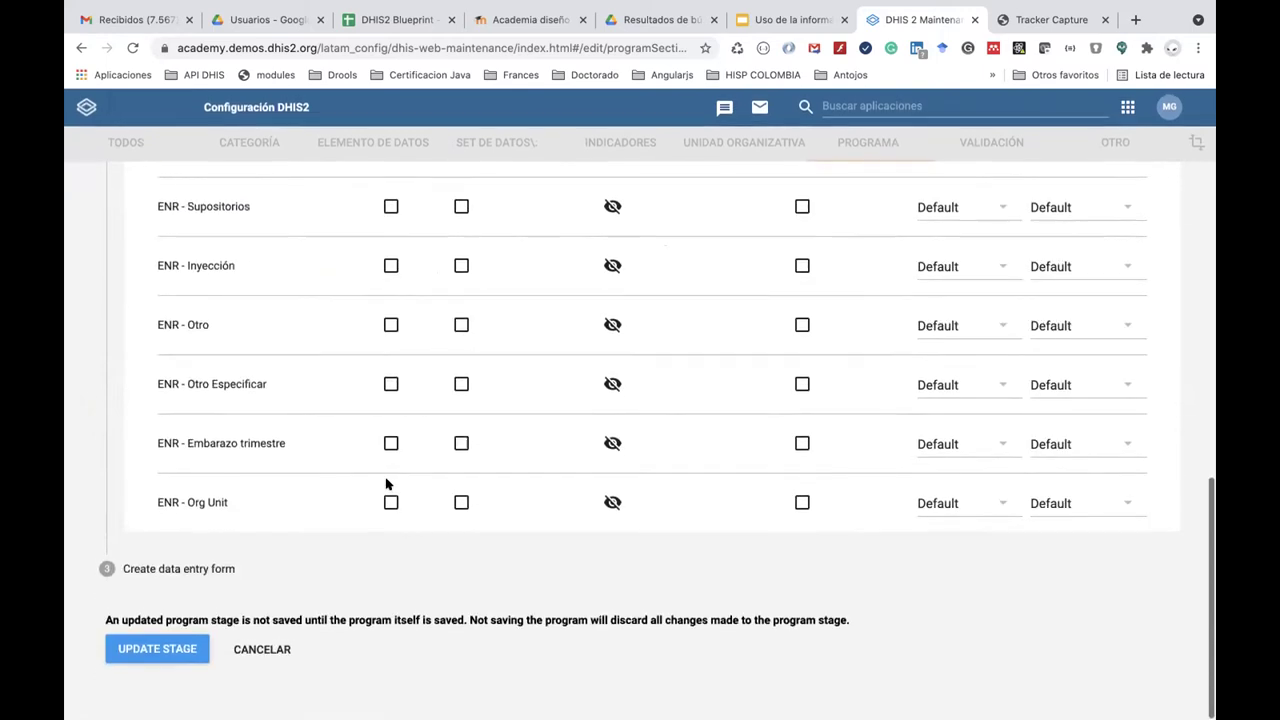
{"action": "left_click", "coordinate": [155, 650]}
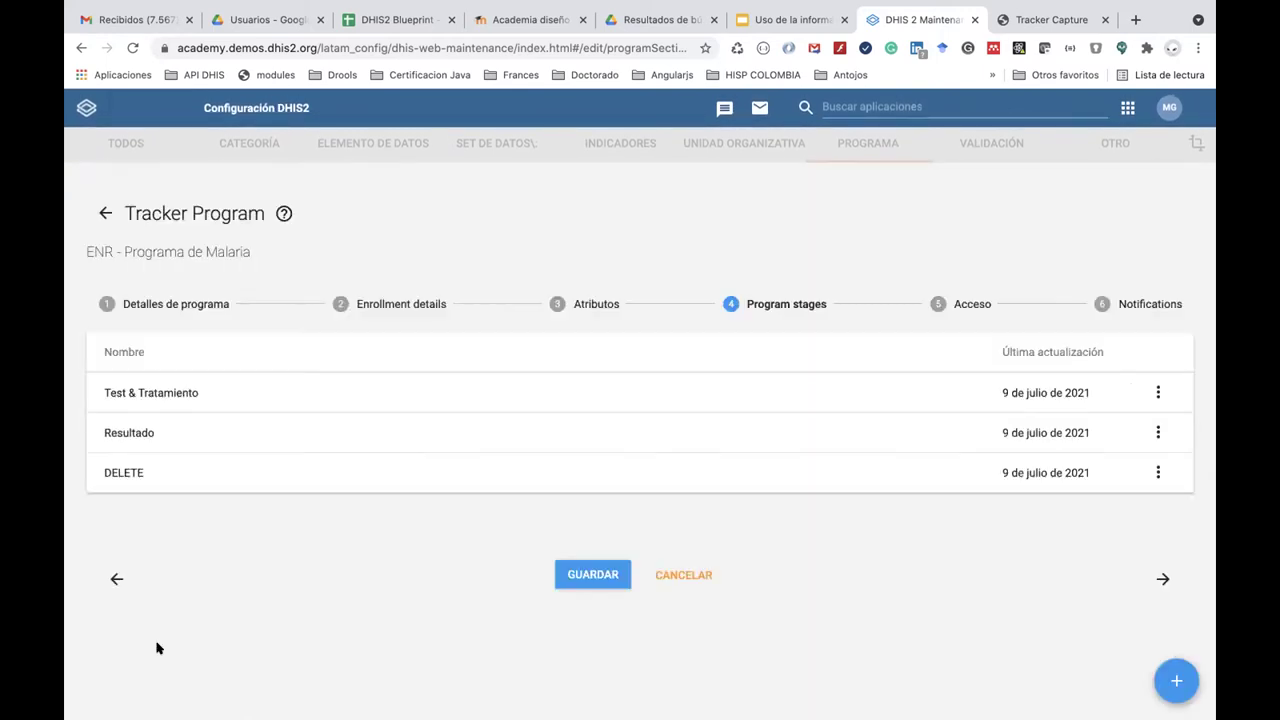
{"action": "left_click", "coordinate": [614, 569]}
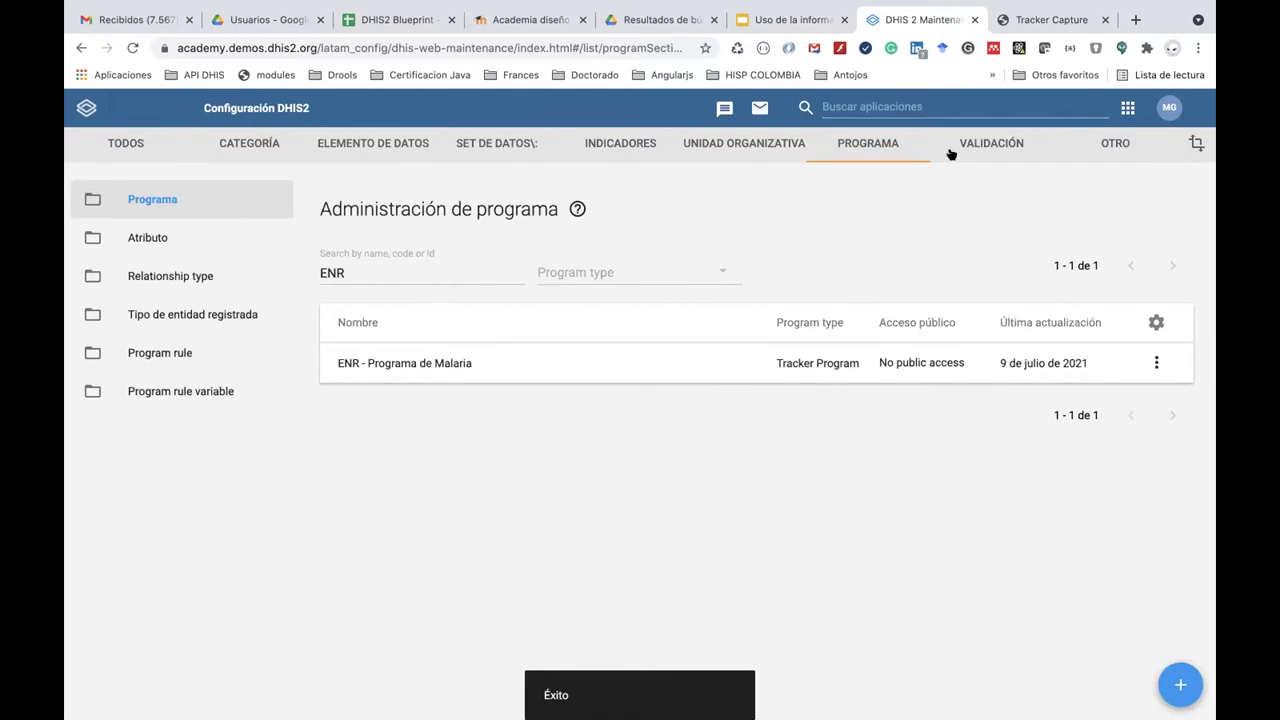
{"action": "left_click", "coordinate": [1155, 364]}
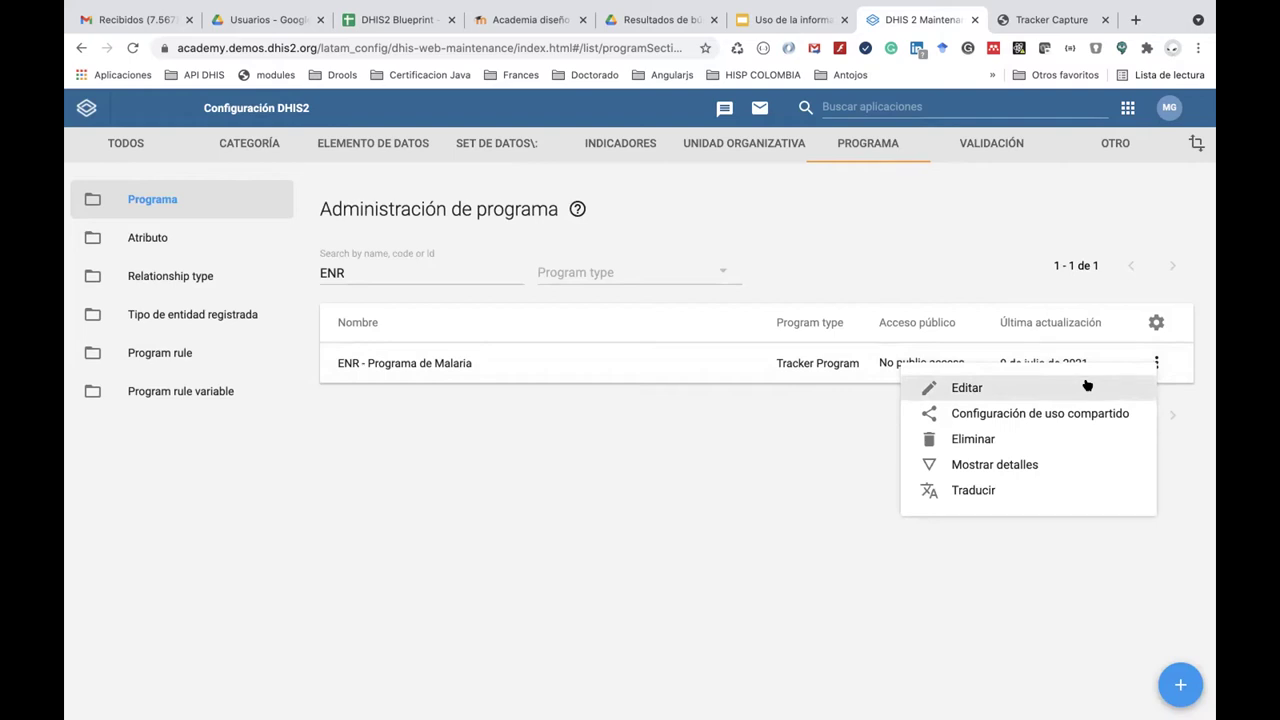
Reopen 'ENR - Programa de Malaria' for editing at its Notifications step.
{"action": "left_click", "coordinate": [1063, 386]}
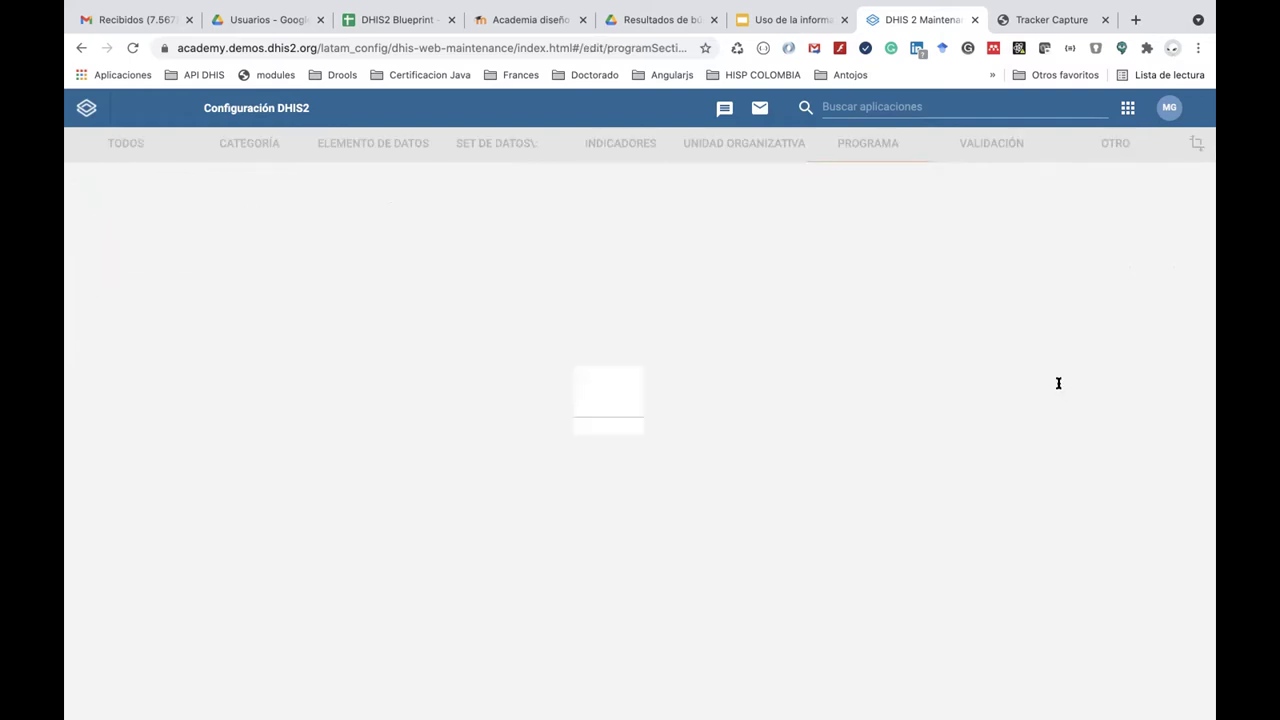
{"action": "left_click", "coordinate": [1128, 318]}
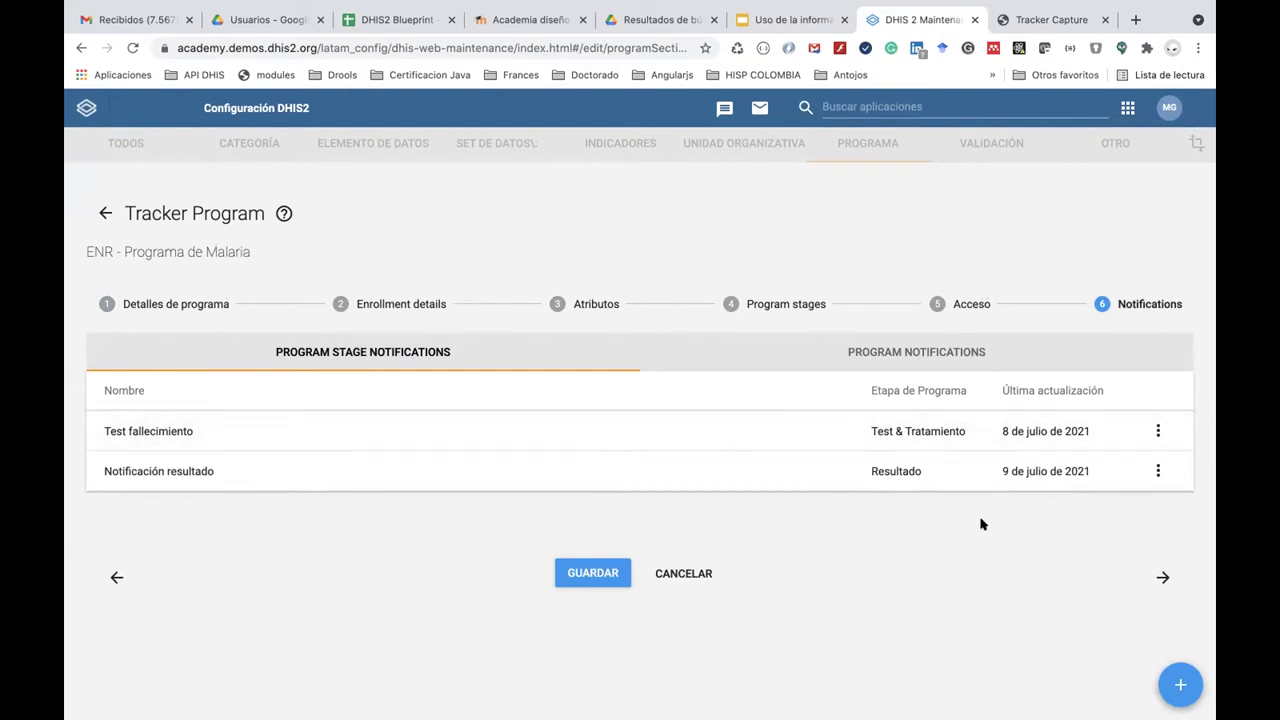
{"action": "left_click", "coordinate": [1180, 682]}
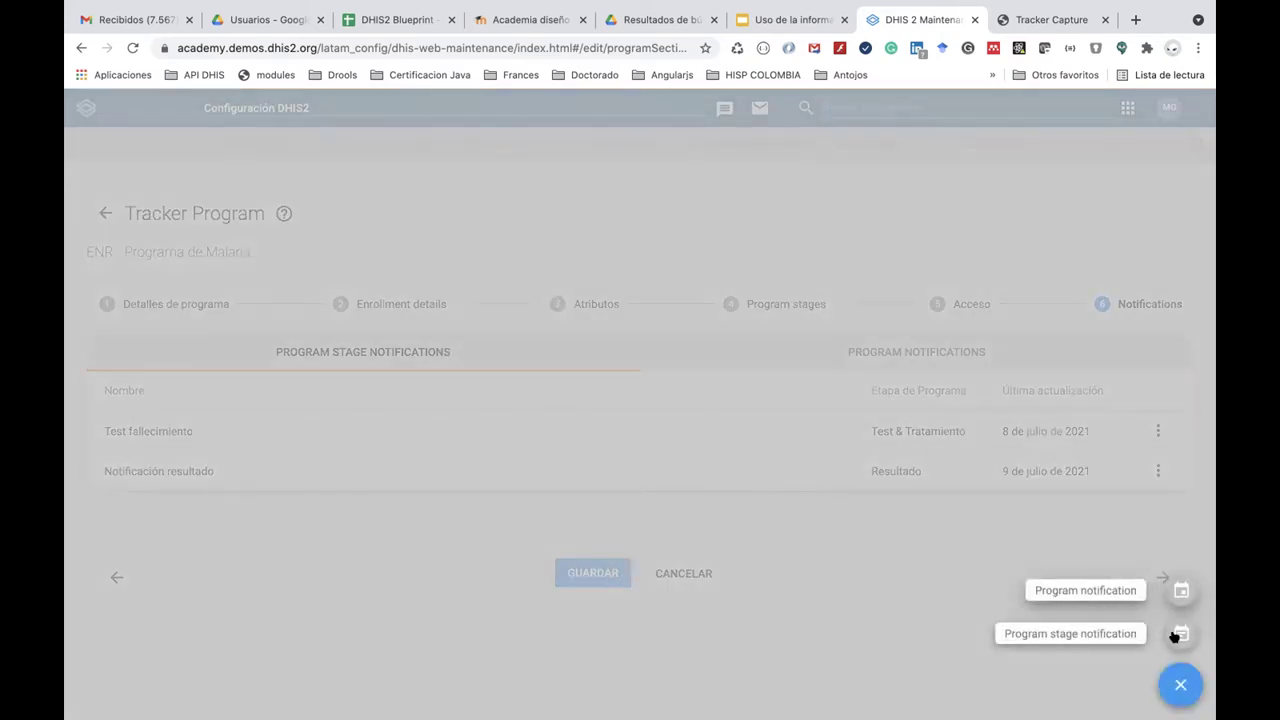
Create a new stage notification named 'Notificación de resultado positivo'.
{"action": "left_click", "coordinate": [1180, 634]}
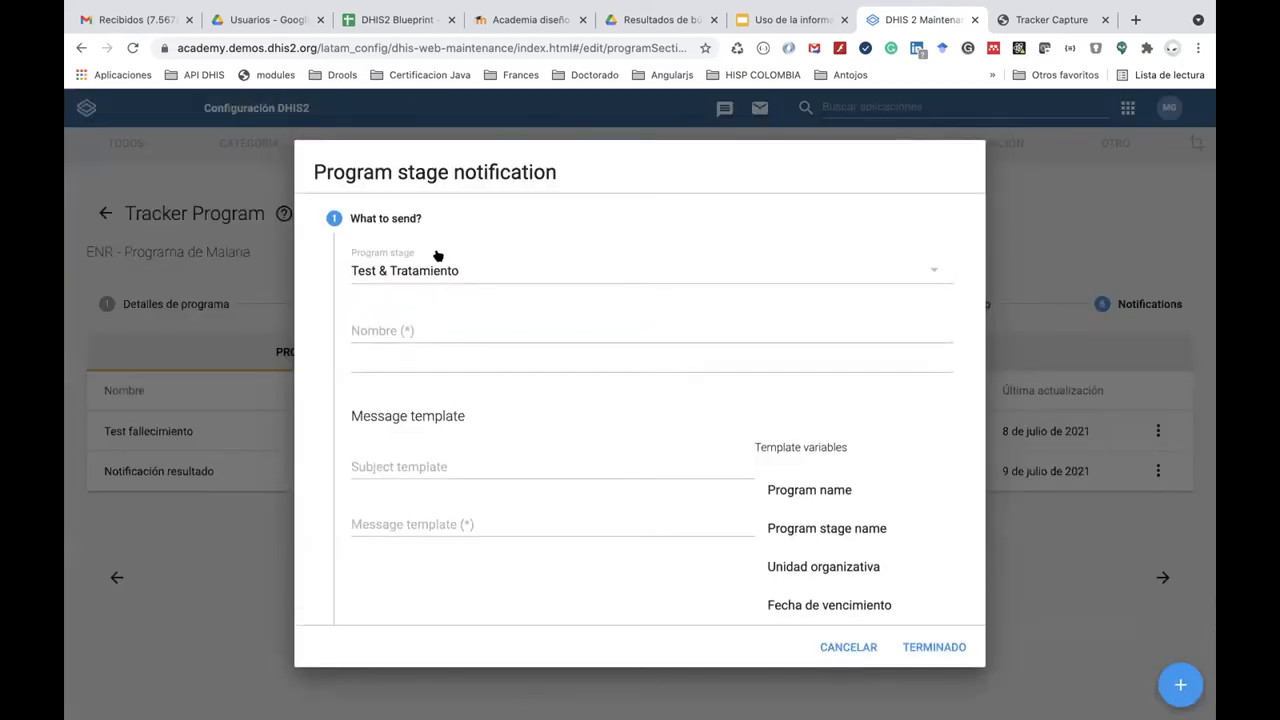
{"action": "left_click", "coordinate": [418, 320]}
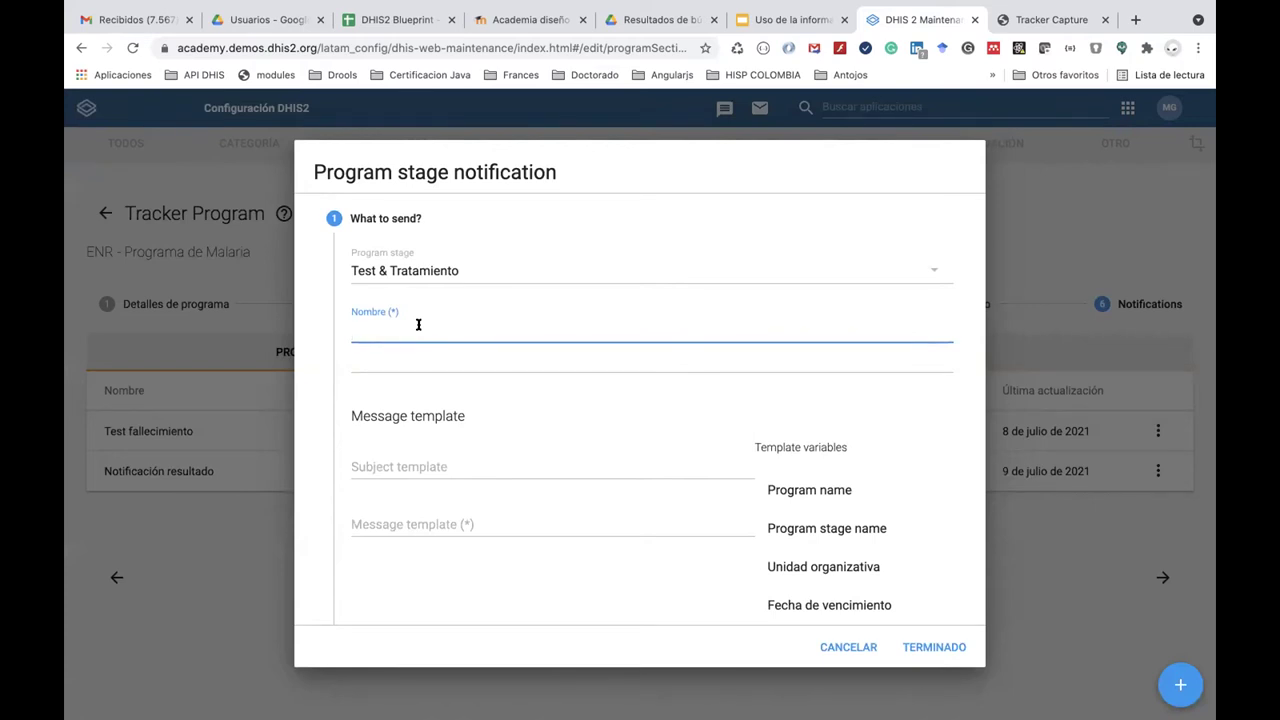
{"action": "type", "text": "Notificación de re"}
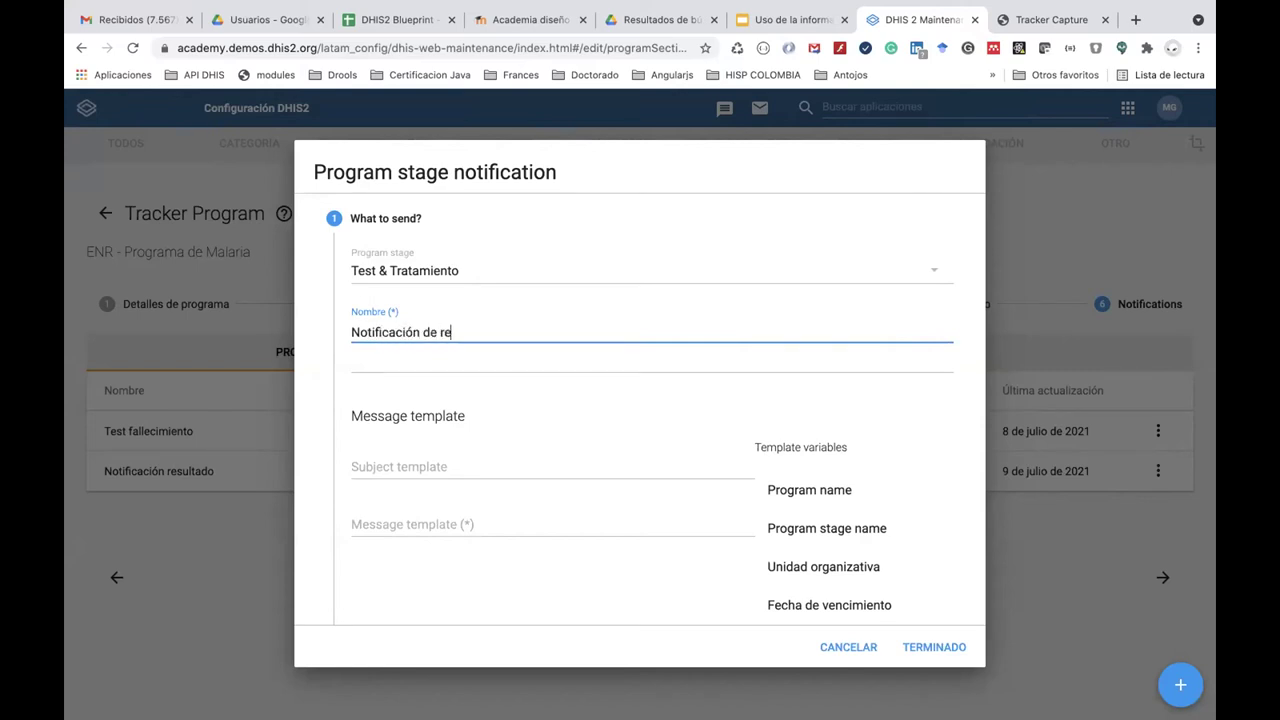
{"action": "type", "text": "sultado positivo"}
Copy the name into the subject template so it reads 'Notificación de resultado positivo'.
{"action": "left_click", "coordinate": [478, 467]}
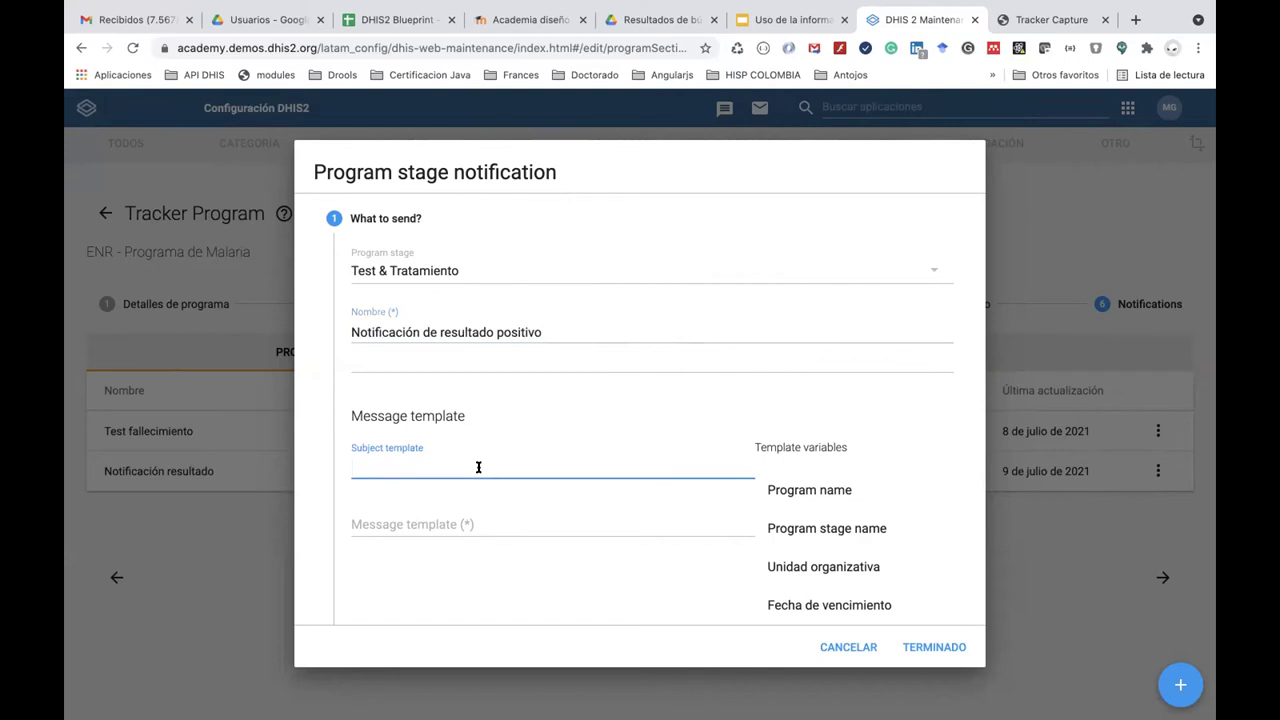
{"action": "type", "text": "N"}
{"action": "triple_click", "coordinate": [553, 319]}
{"action": "key", "text": "ctrl+c"}
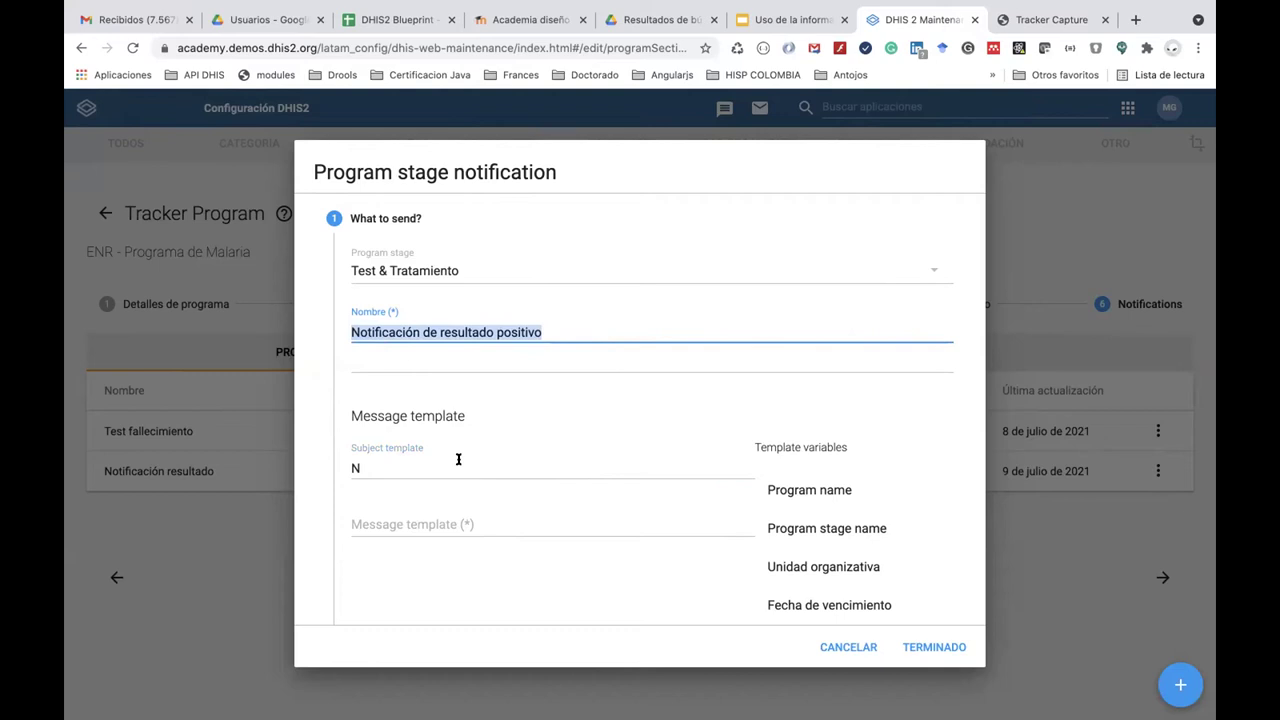
{"action": "left_click", "coordinate": [458, 458]}
{"action": "key", "text": "BackSpace"}
{"action": "key", "text": "ctrl+v"}
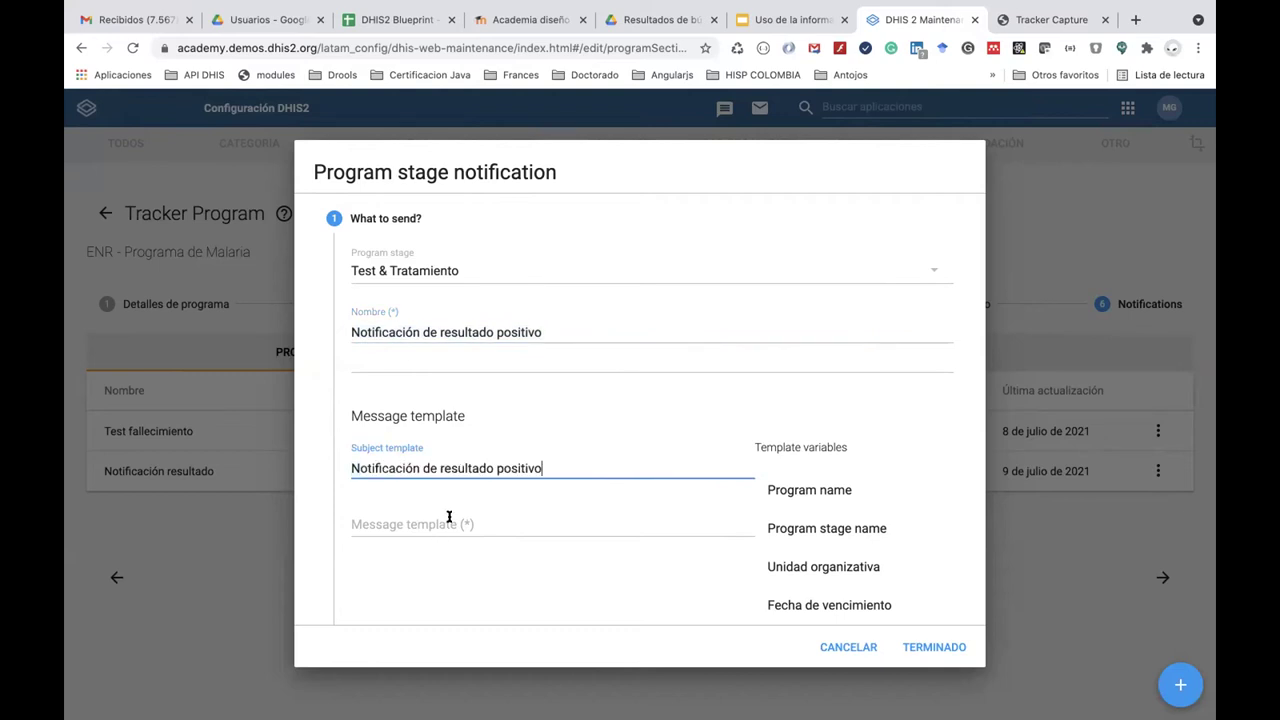
{"action": "left_click", "coordinate": [449, 517]}
{"action": "scroll", "coordinate": [449, 517], "scroll_direction": "down", "scroll_amount": 4}
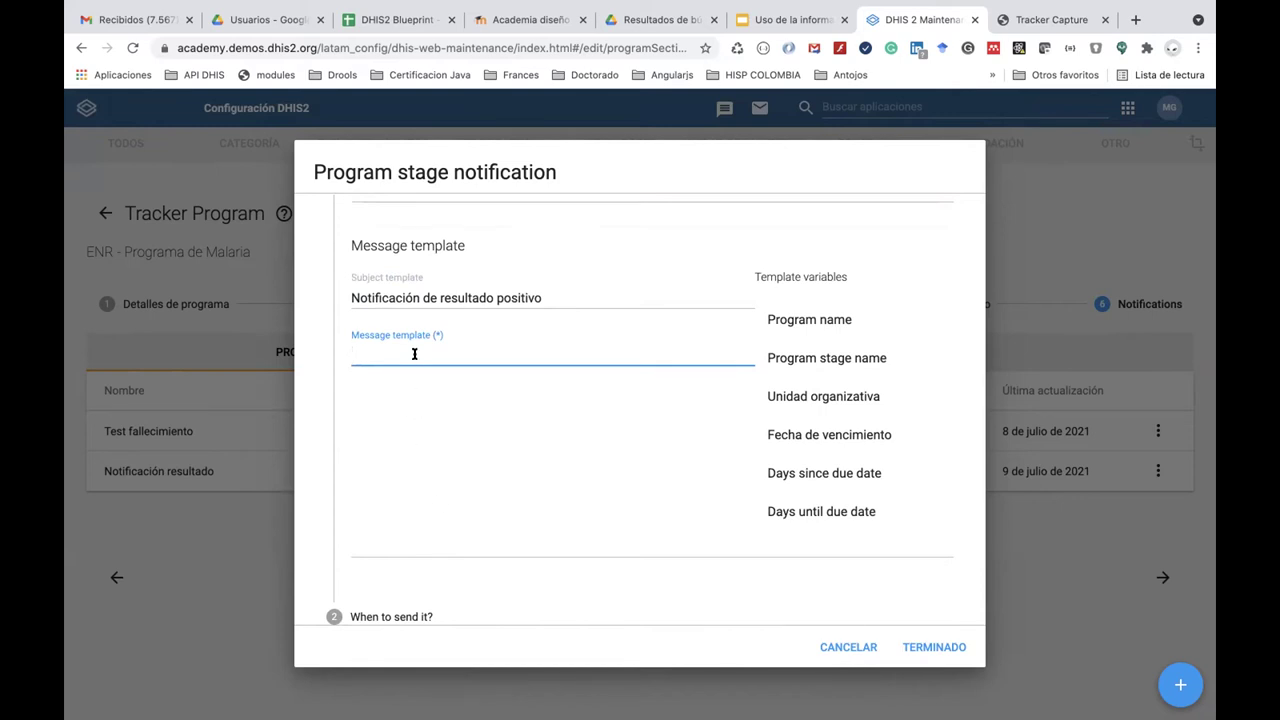
Write 'Me permito informales que hay un resultado positivo en el programa' followed by the Program name variable.
{"action": "key", "text": "Tab"}
{"action": "type", "text": "Me permito informales que hay u n "}
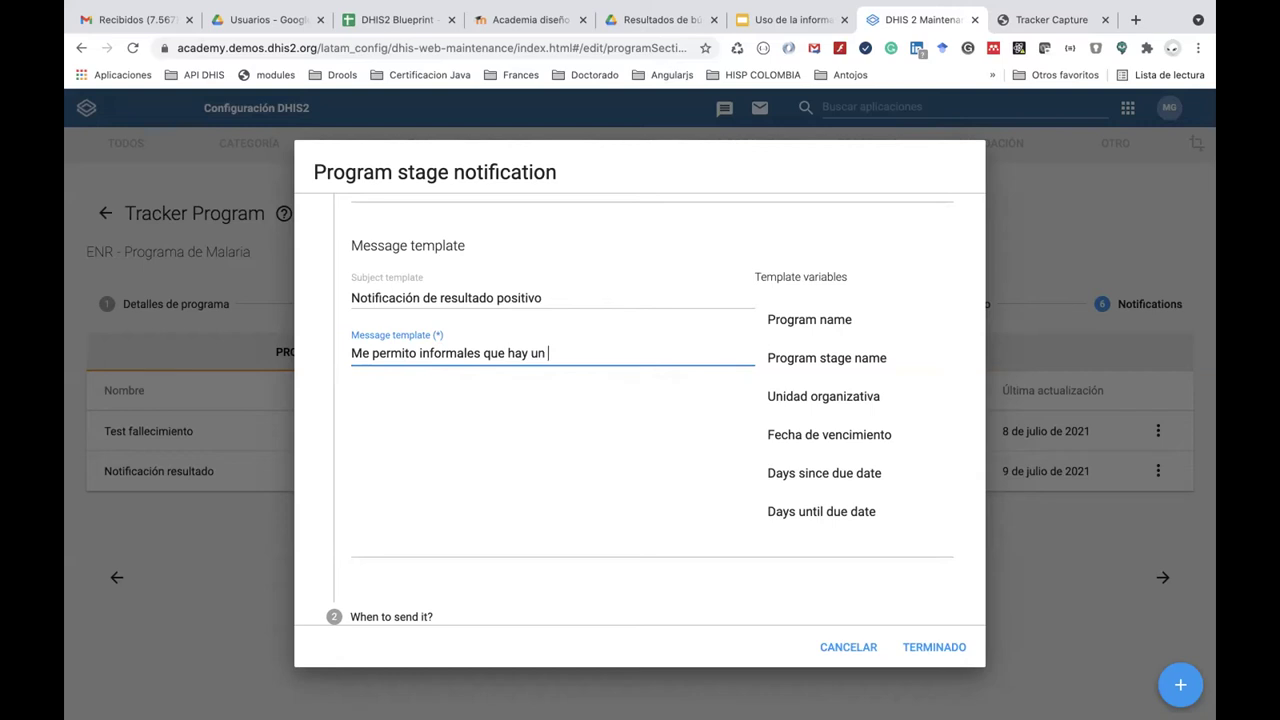
{"action": "type", "text": "resultado posi"}
{"action": "type", "text": "v"}
{"action": "type", "text": "ivo"}
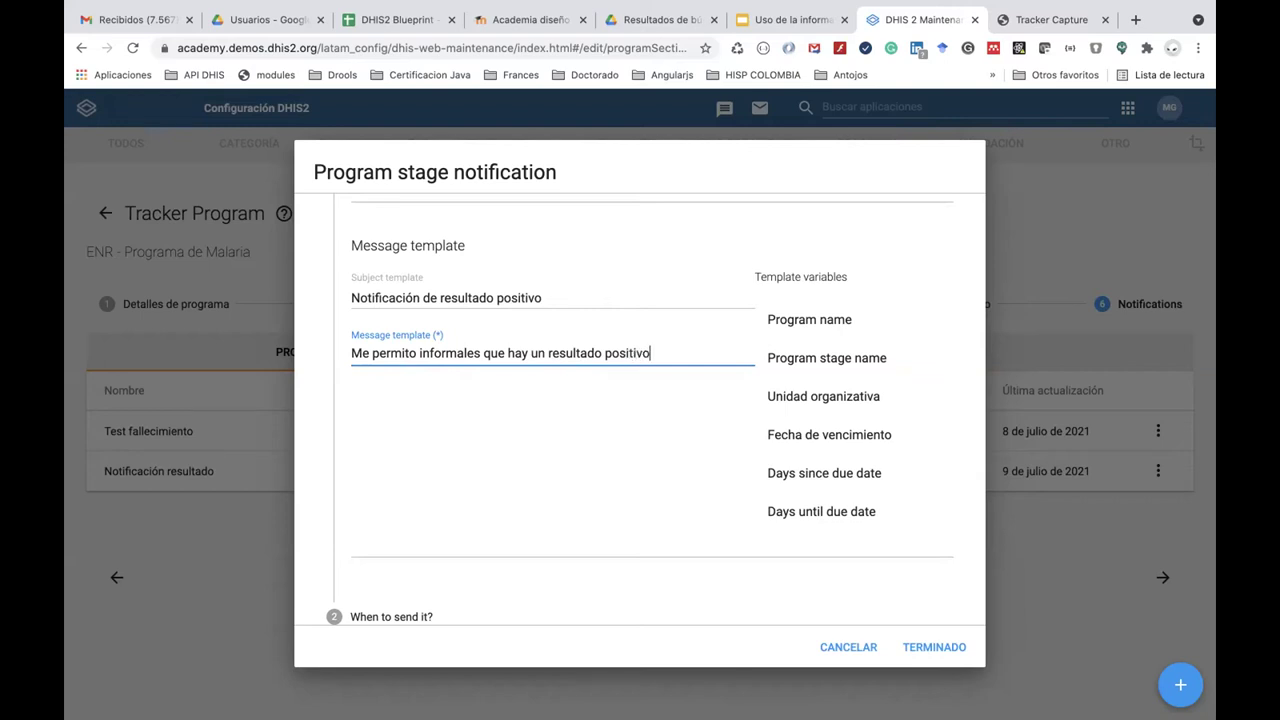
{"action": "type", "text": " en el programa"}
{"action": "left_click", "coordinate": [804, 322]}
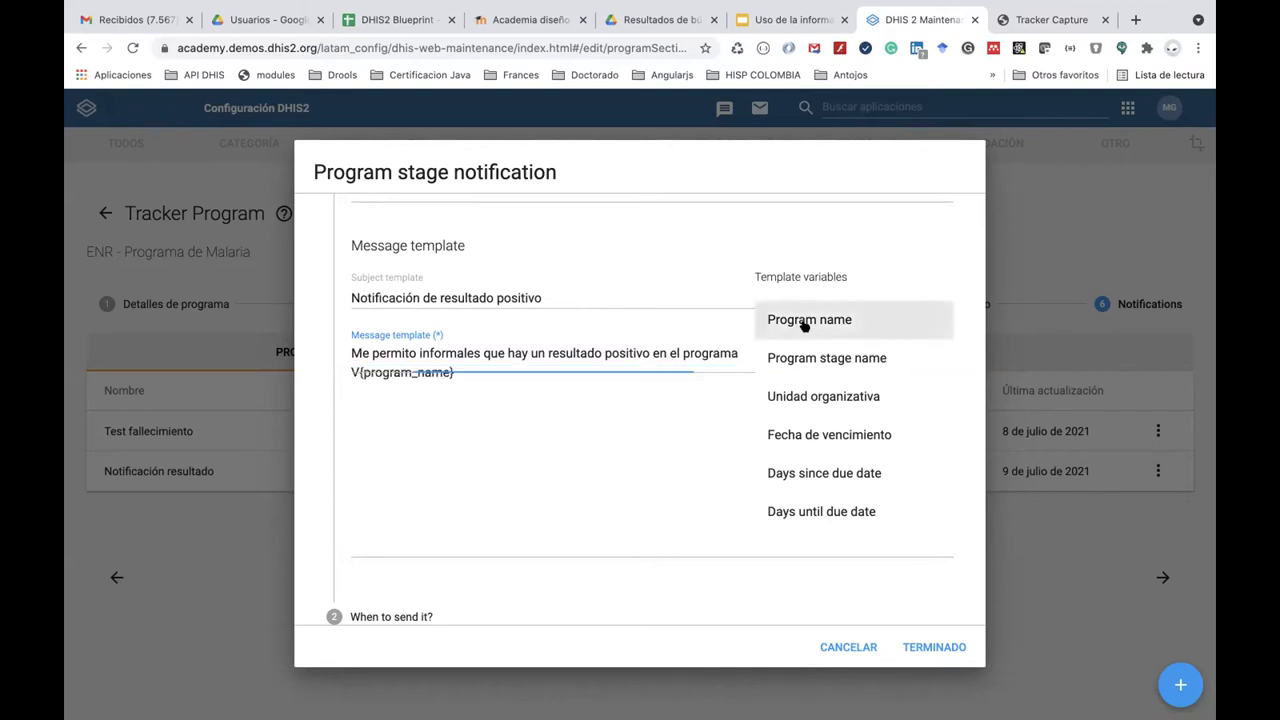
{"action": "left_click", "coordinate": [569, 371]}
Append ', en la localidad de' and insert the Unidad organizativa variable.
{"action": "type", "text": ", "}
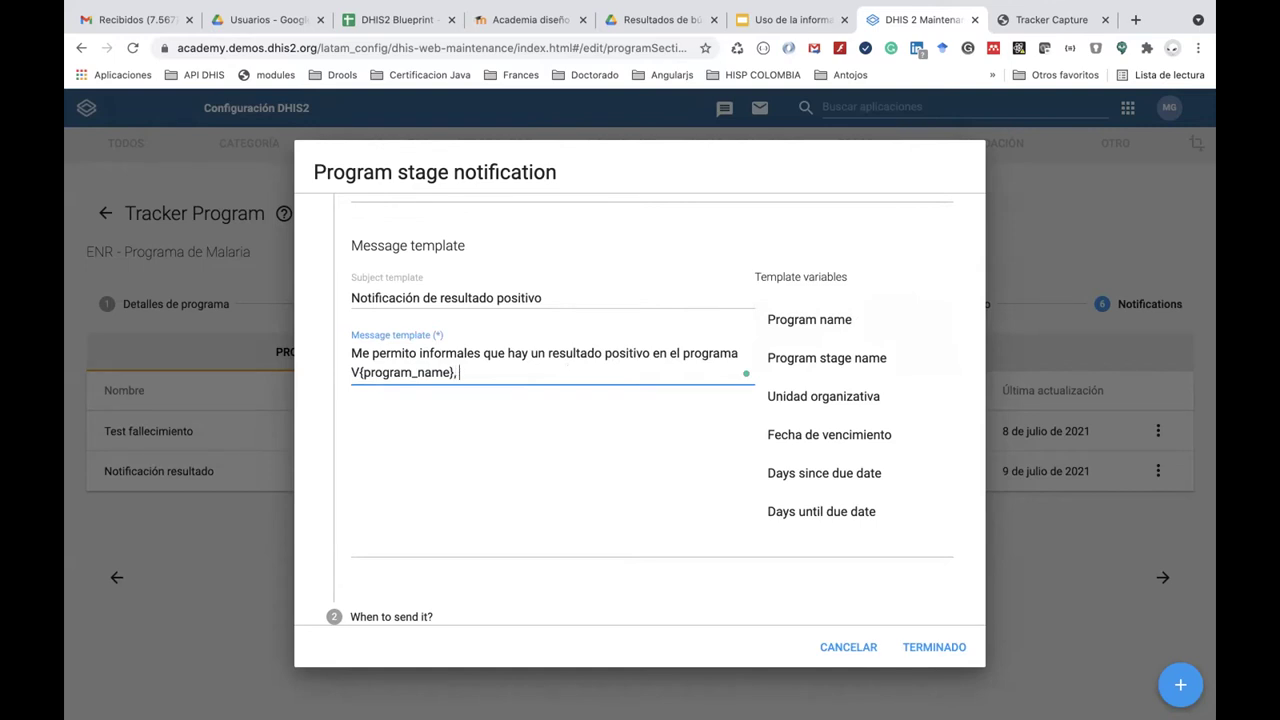
{"action": "type", "text": "en la localidad de V{org_unit_name"}
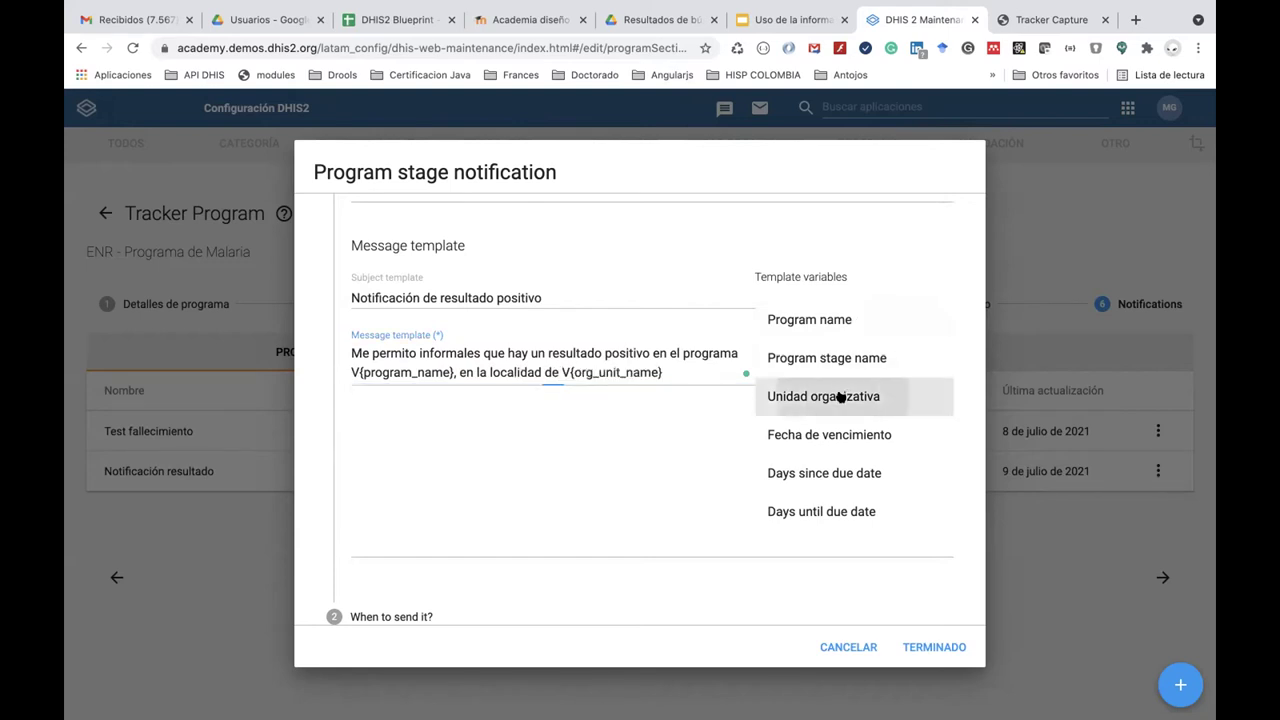
{"action": "left_click", "coordinate": [840, 397]}
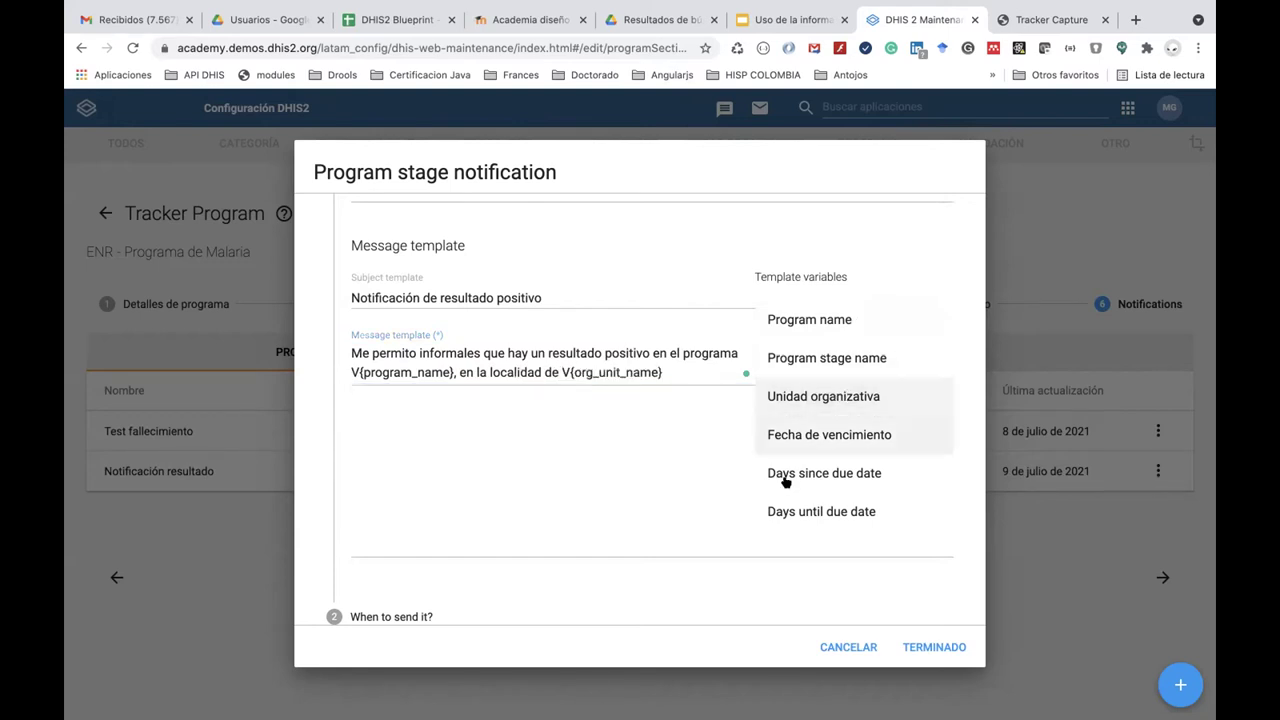
{"action": "scroll", "coordinate": [795, 515], "scroll_direction": "down", "scroll_amount": 3}
{"action": "scroll", "coordinate": [795, 520], "scroll_direction": "down", "scroll_amount": 1}
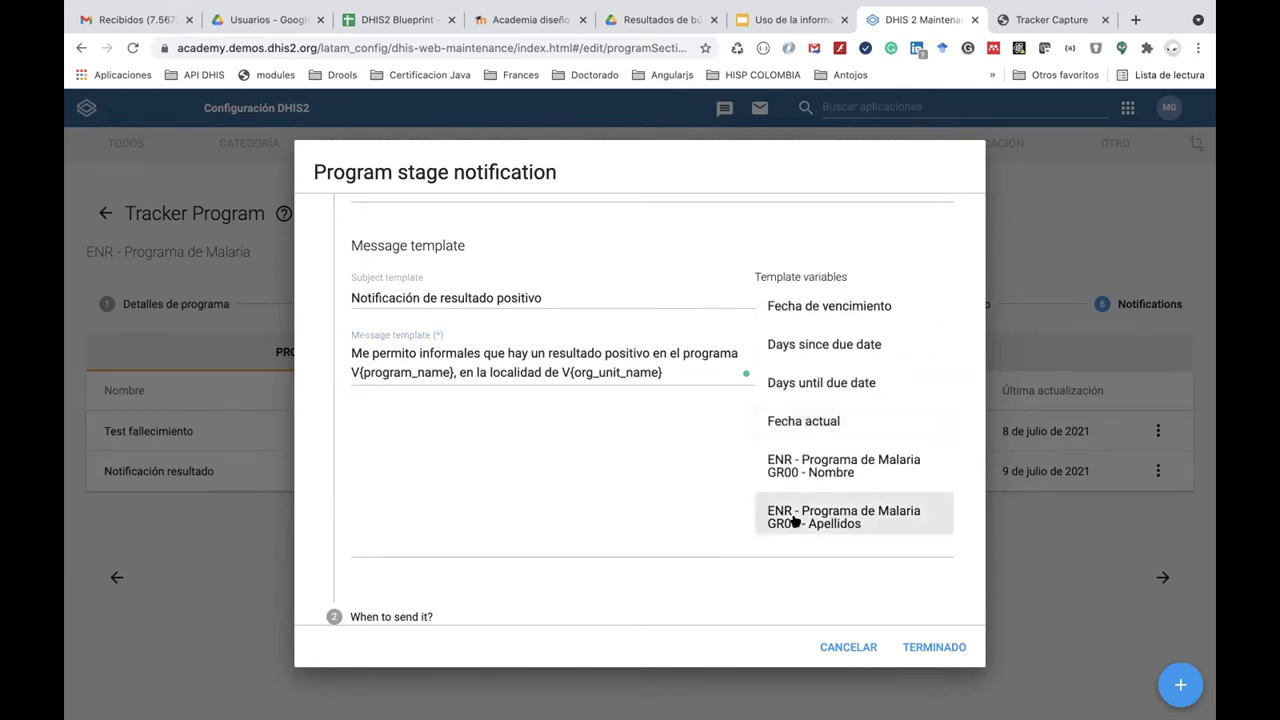
{"action": "scroll", "coordinate": [795, 520], "scroll_direction": "down", "scroll_amount": 3}
Add 'La persona es:' followed by the Nombre and Apellidos attribute variables.
{"action": "left_click", "coordinate": [684, 371]}
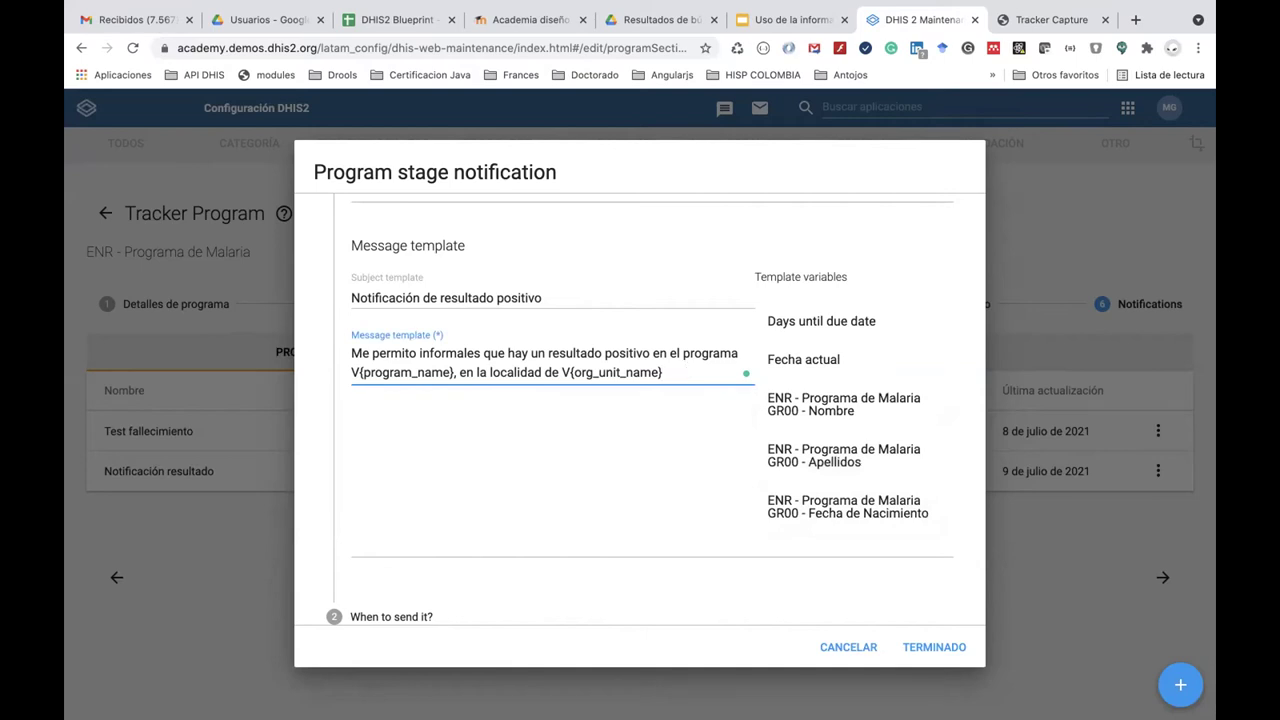
{"action": "type", "text": "La persona es:"}
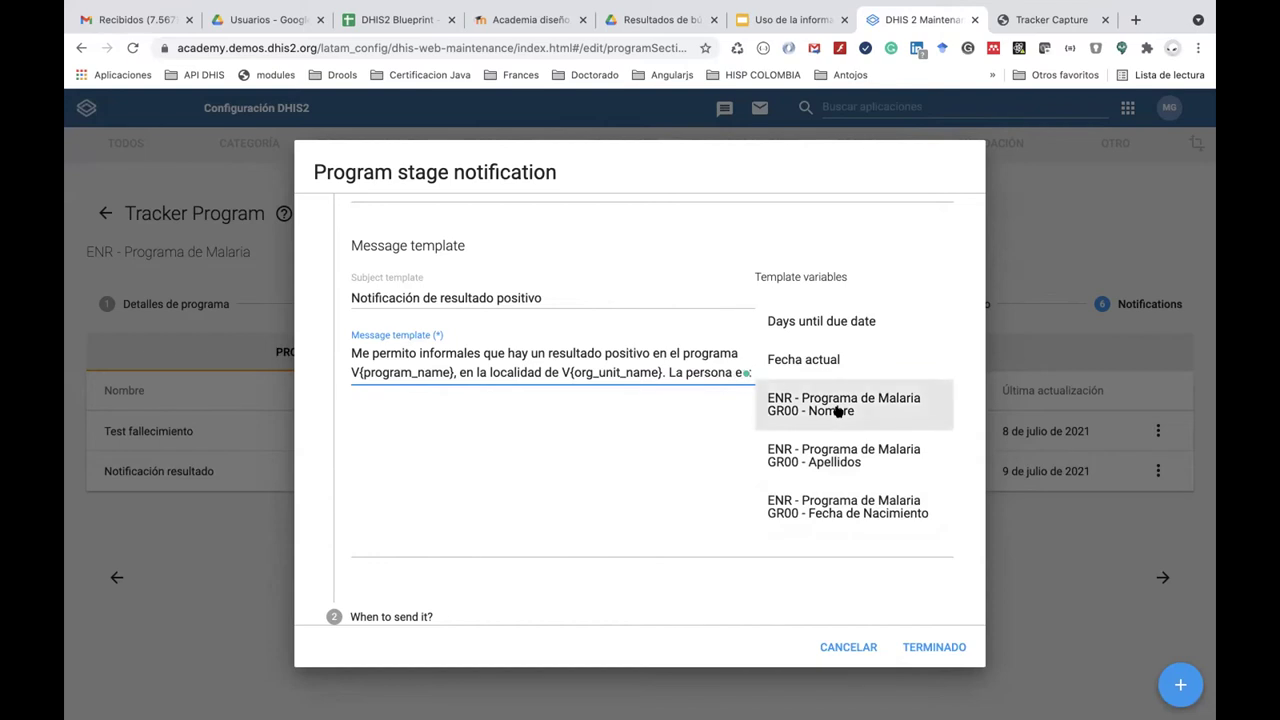
{"action": "left_click", "coordinate": [829, 405]}
{"action": "scroll", "coordinate": [818, 436], "scroll_direction": "down", "scroll_amount": 1}
{"action": "left_click", "coordinate": [540, 386]}
{"action": "scroll", "coordinate": [748, 420], "scroll_direction": "up", "scroll_amount": 1}
{"action": "scroll", "coordinate": [857, 414], "scroll_direction": "up", "scroll_amount": 2}
{"action": "left_click", "coordinate": [855, 405]}
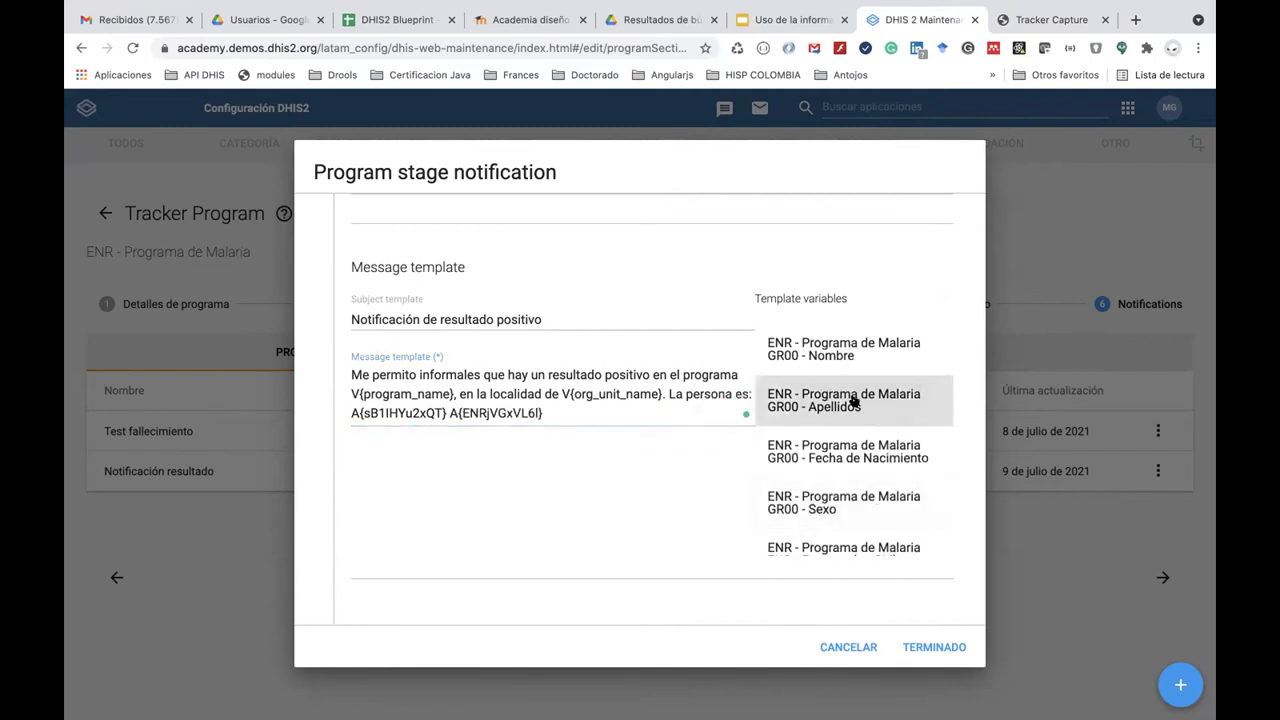
{"action": "scroll", "coordinate": [714, 488], "scroll_direction": "down", "scroll_amount": 3}
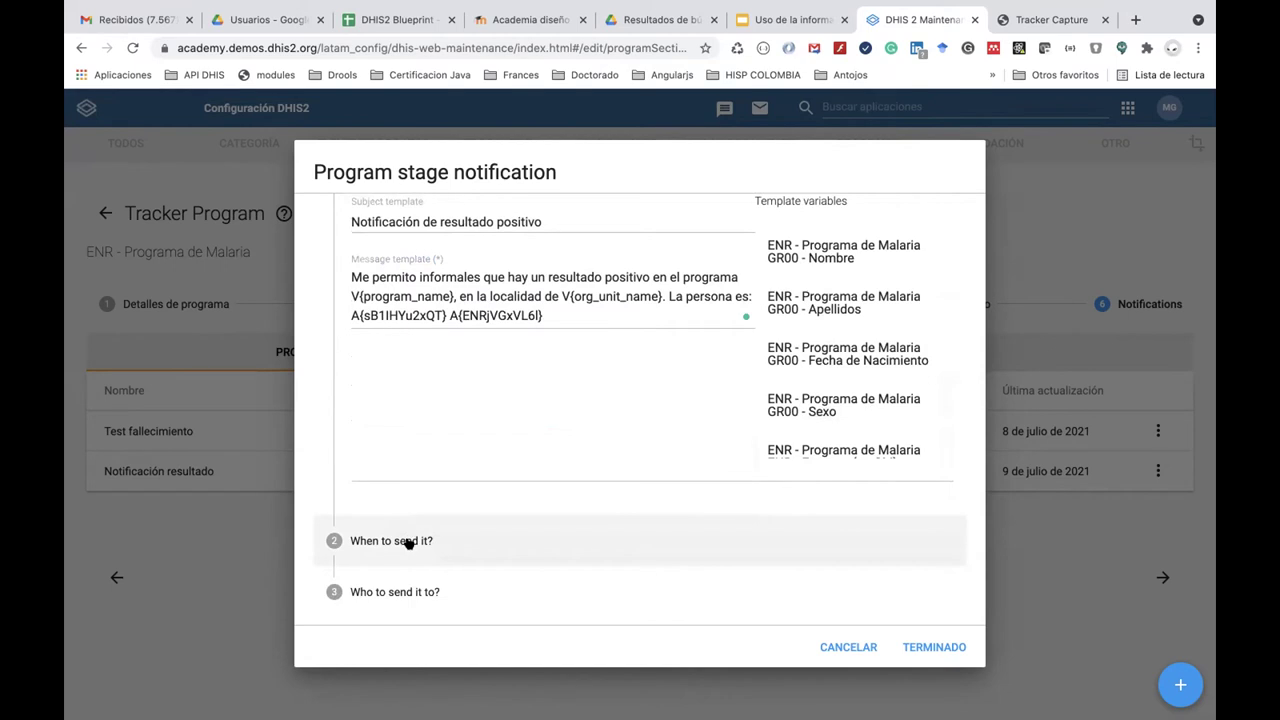
Set the notification to be sent on Program stage completion.
{"action": "left_click", "coordinate": [408, 542]}
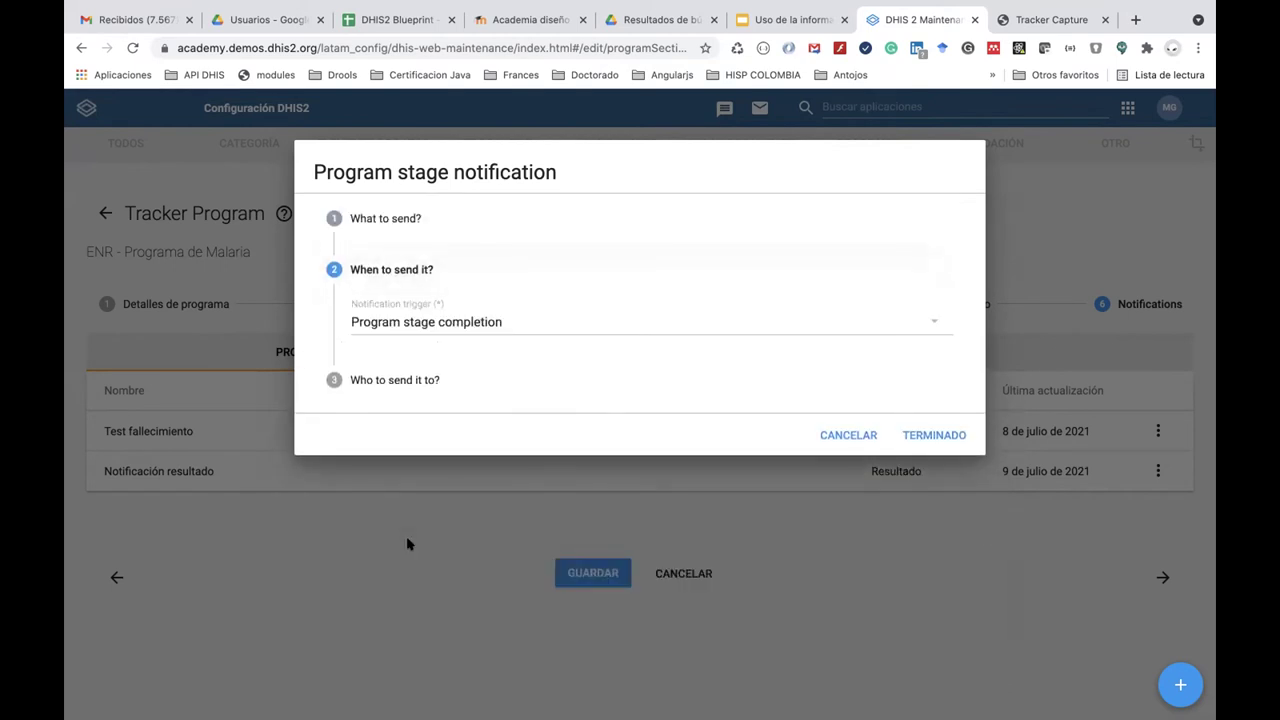
{"action": "left_click", "coordinate": [514, 321]}
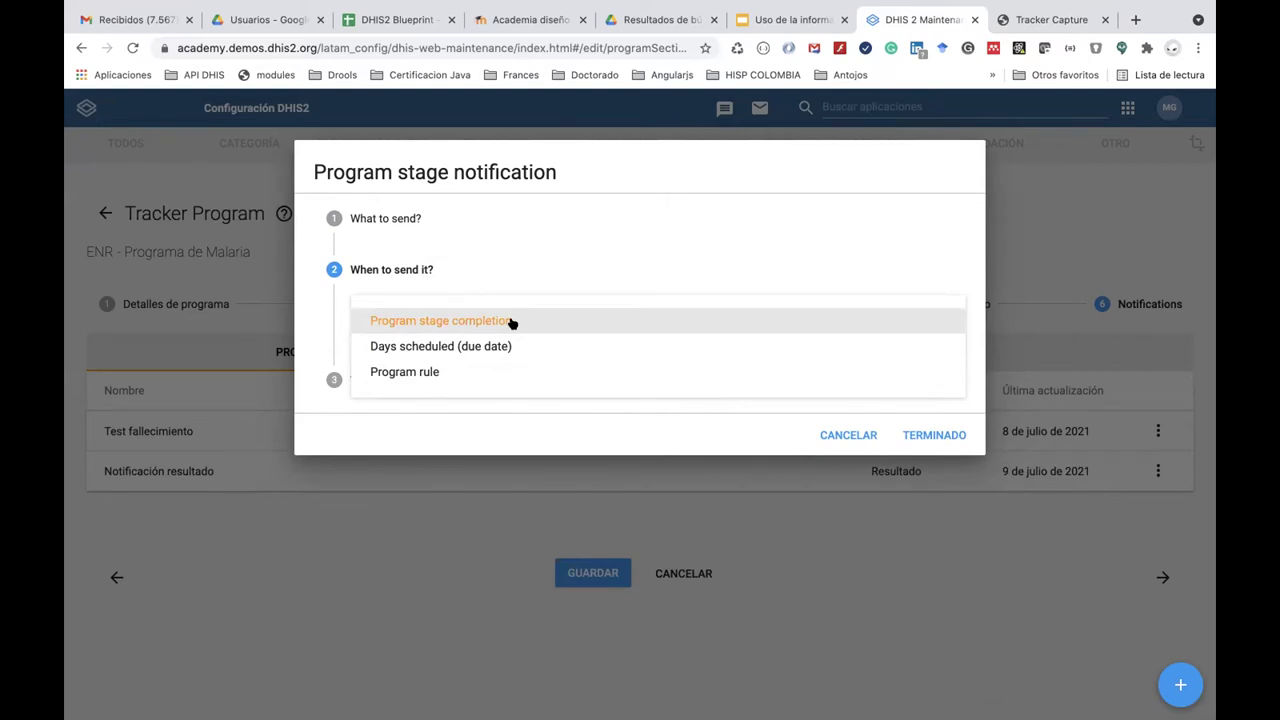
{"action": "left_click", "coordinate": [512, 322]}
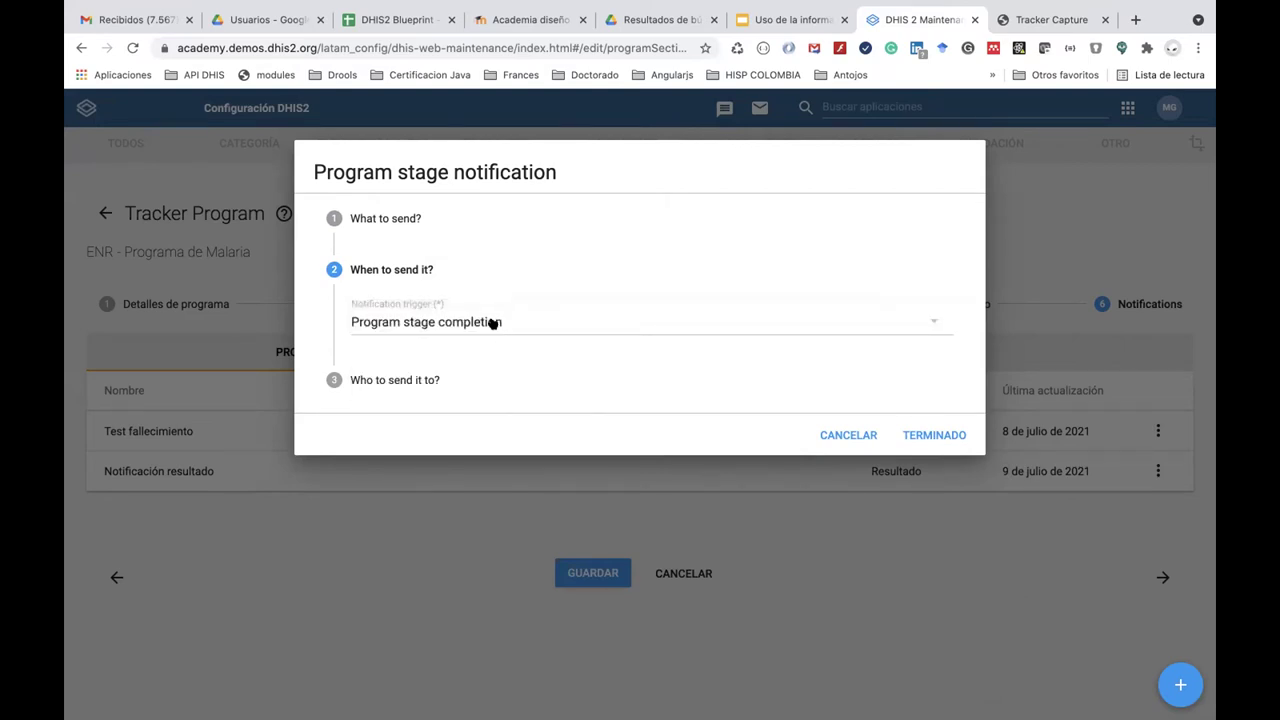
Set the recipient type to Grupo de usuarios and open the user group list for filtering.
{"action": "left_click", "coordinate": [423, 380]}
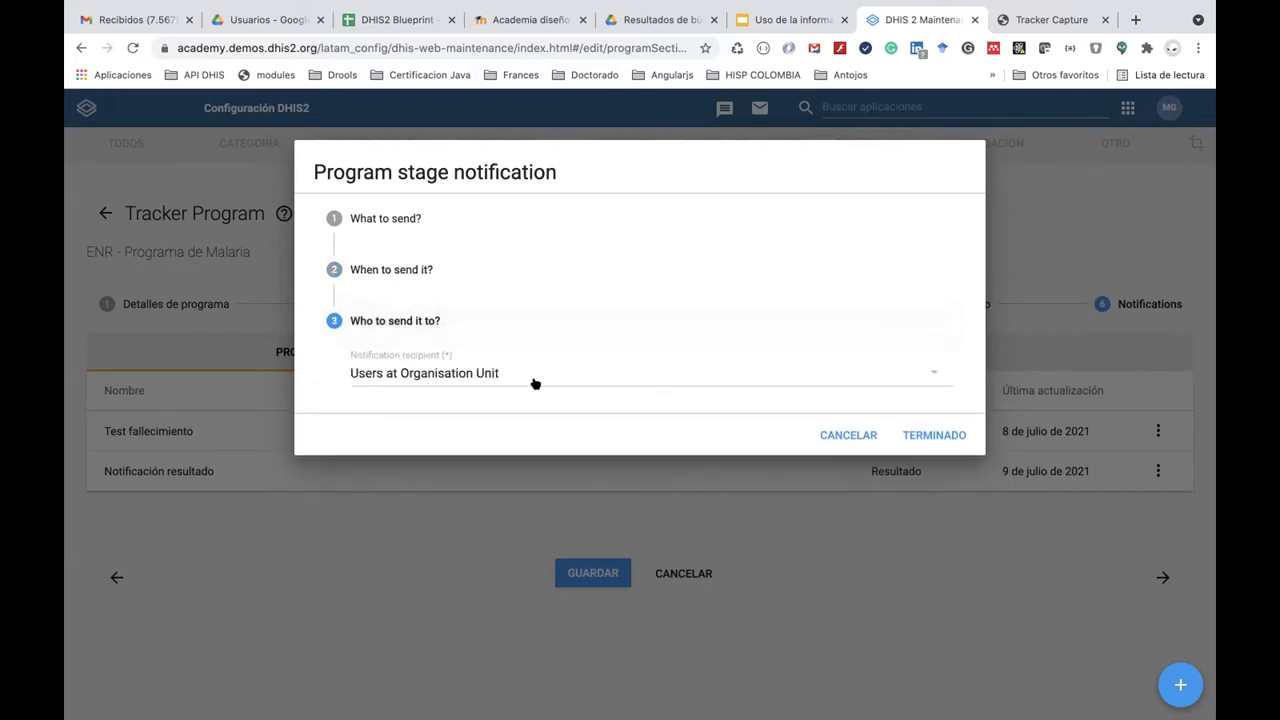
{"action": "left_click", "coordinate": [540, 380]}
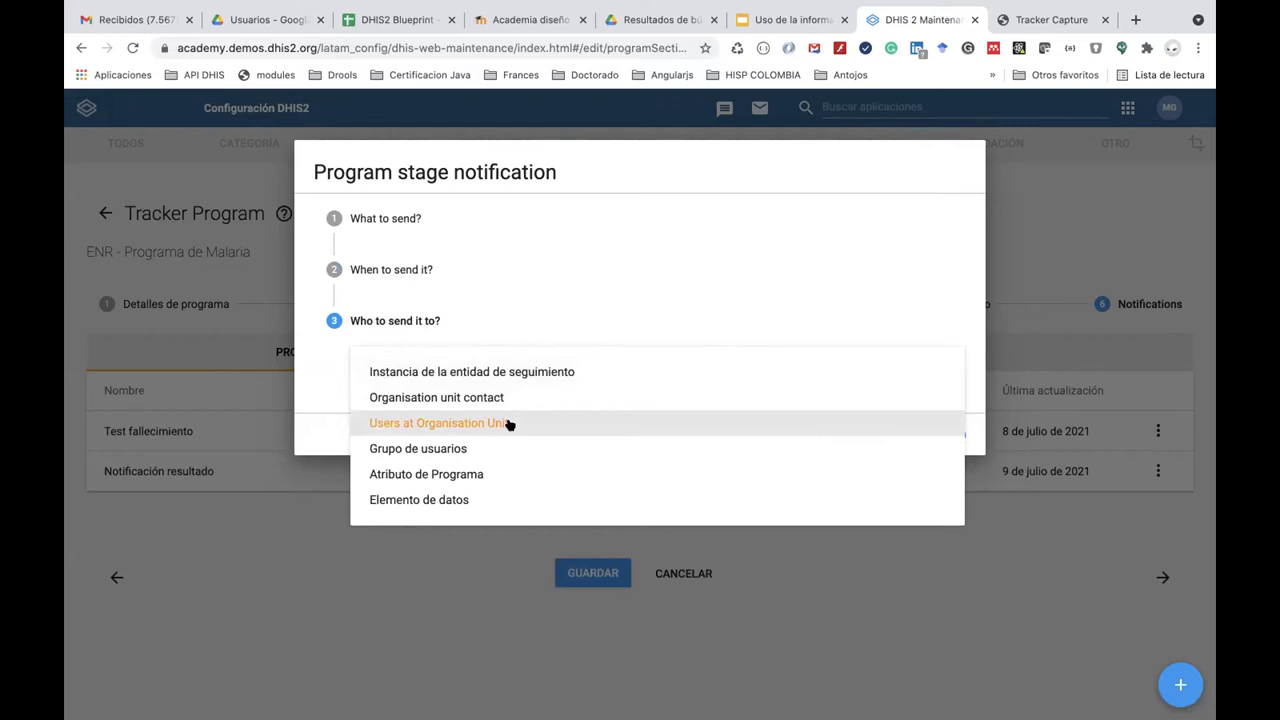
{"action": "left_click", "coordinate": [510, 425]}
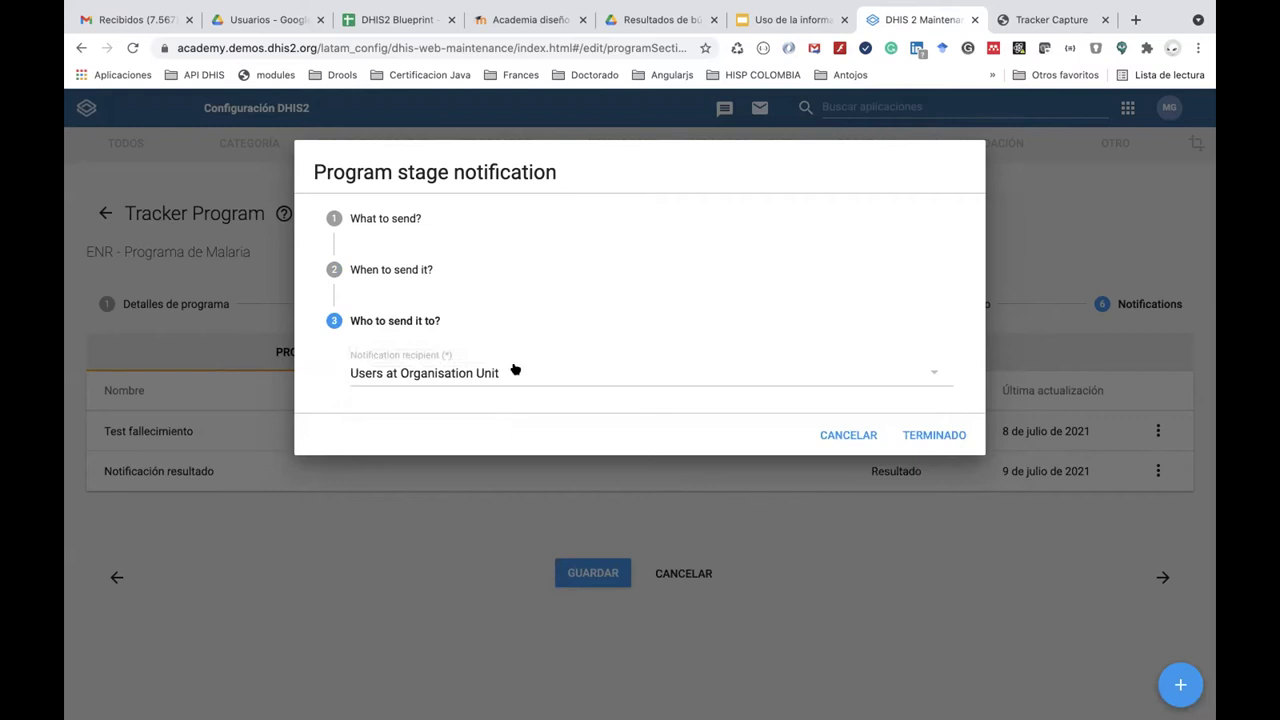
{"action": "left_click", "coordinate": [516, 373]}
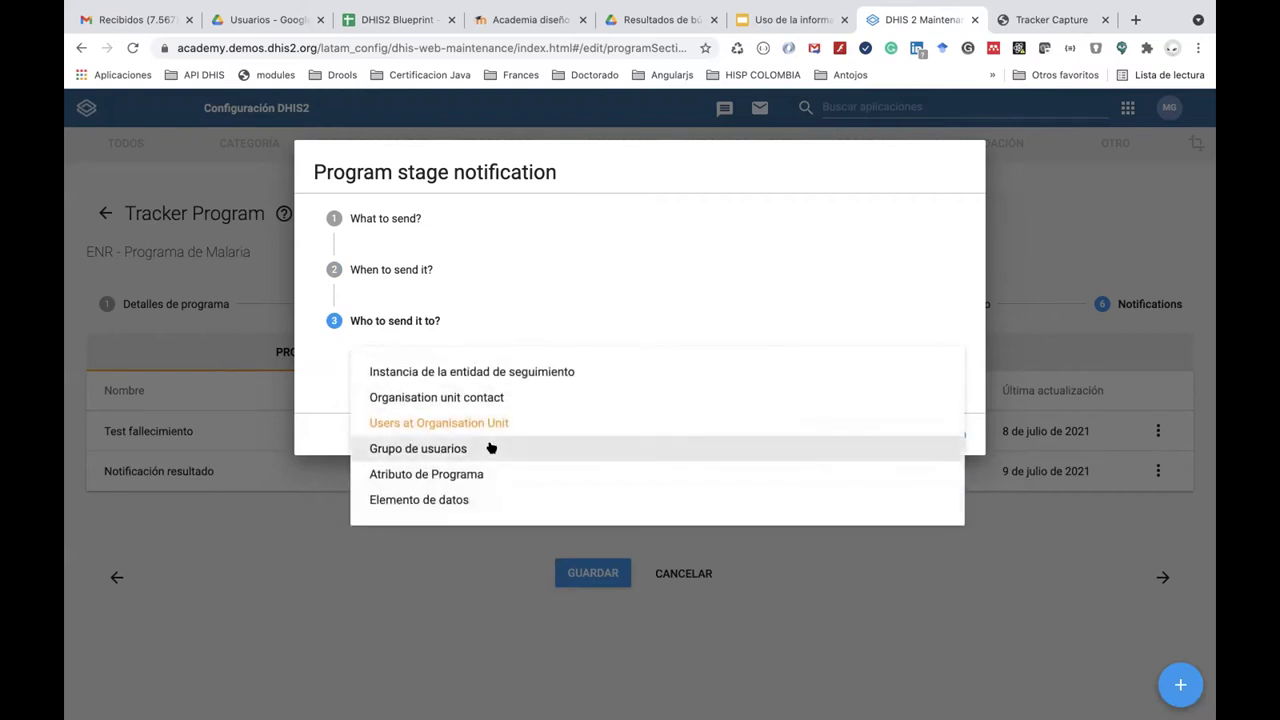
{"action": "left_click", "coordinate": [491, 448]}
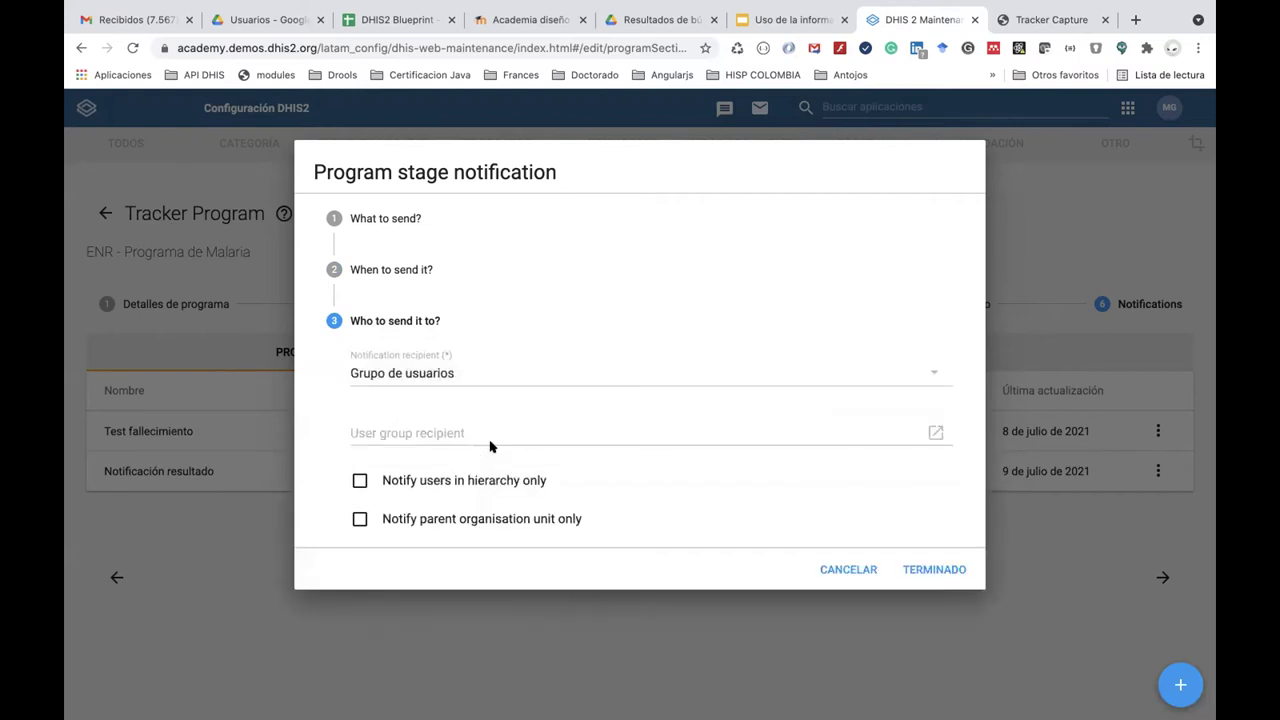
{"action": "left_click", "coordinate": [482, 435]}
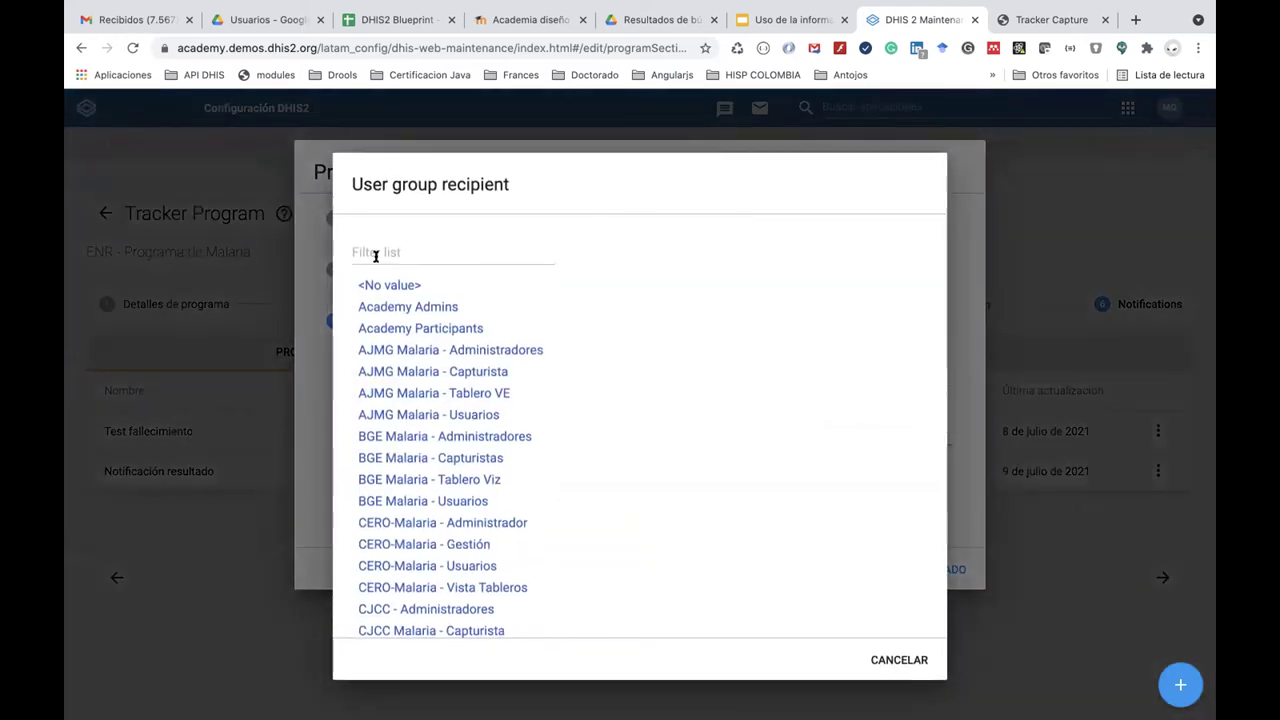
{"action": "left_click", "coordinate": [373, 253]}
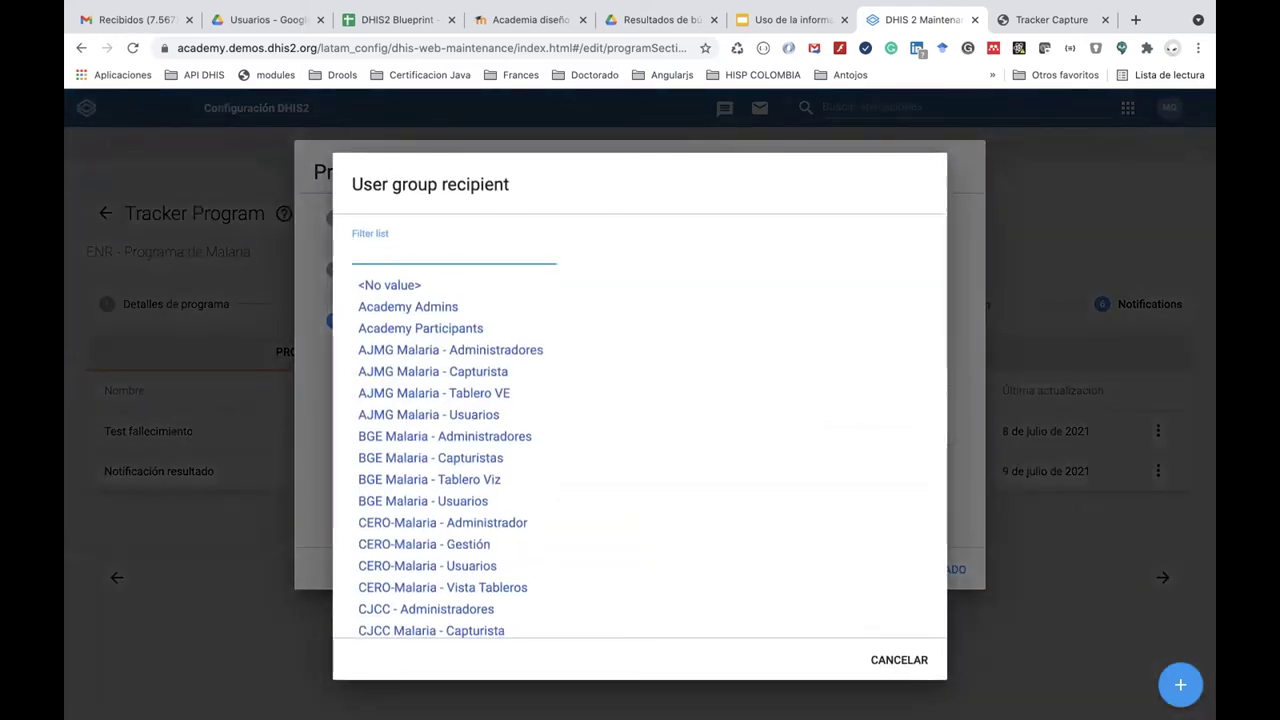
Filter groups by 'ENR', select ENR Malaria - Usuarios as recipient, and confirm with TERMINADO.
{"action": "type", "text": "ENR"}
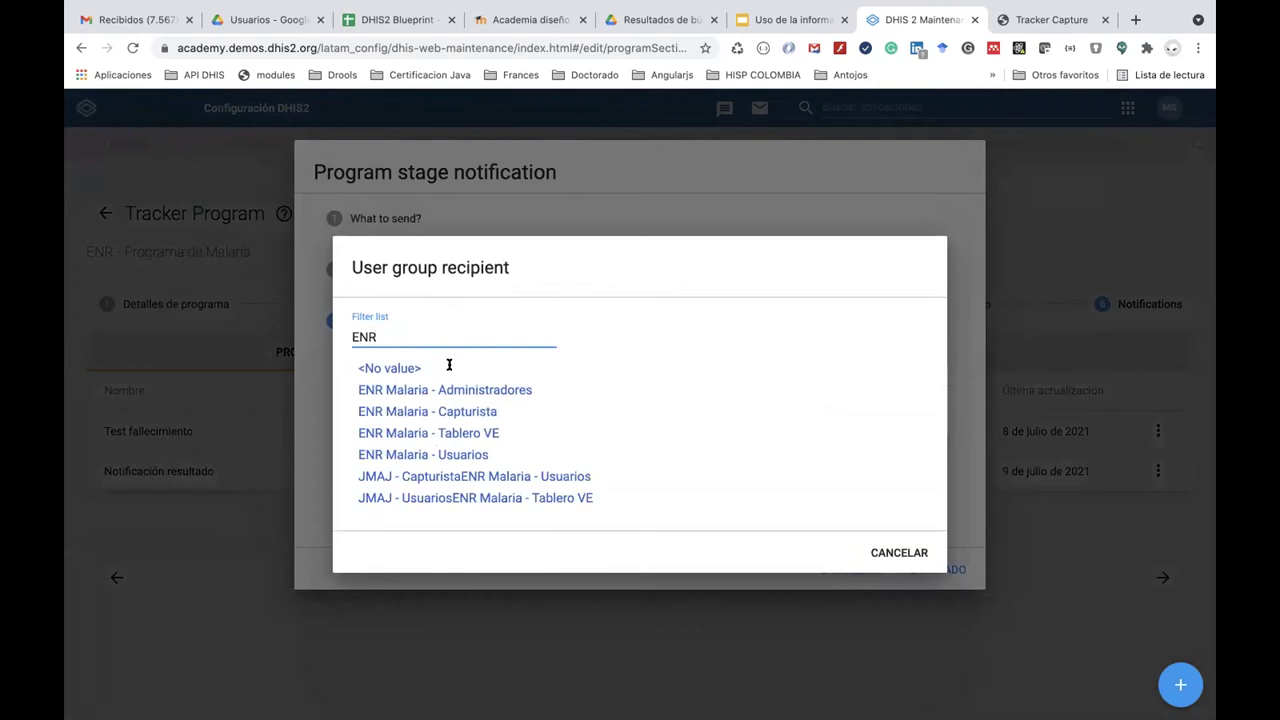
{"action": "left_click", "coordinate": [472, 454]}
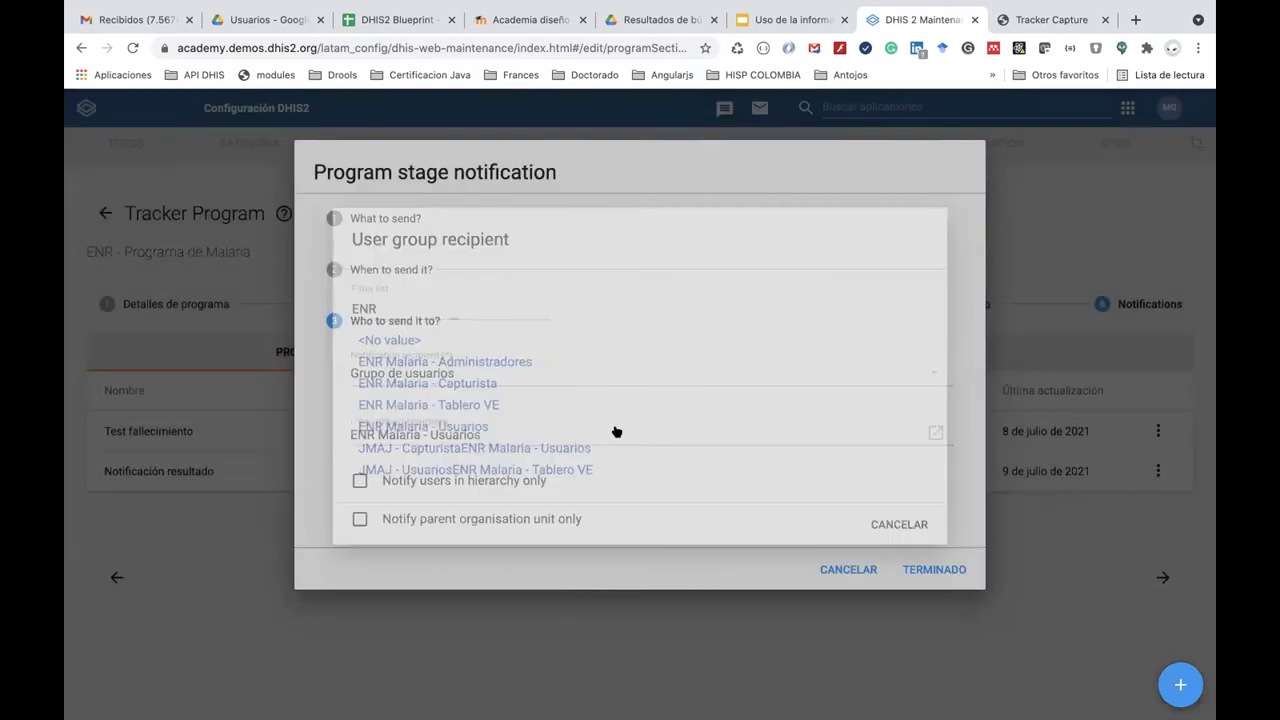
{"action": "left_click", "coordinate": [607, 436]}
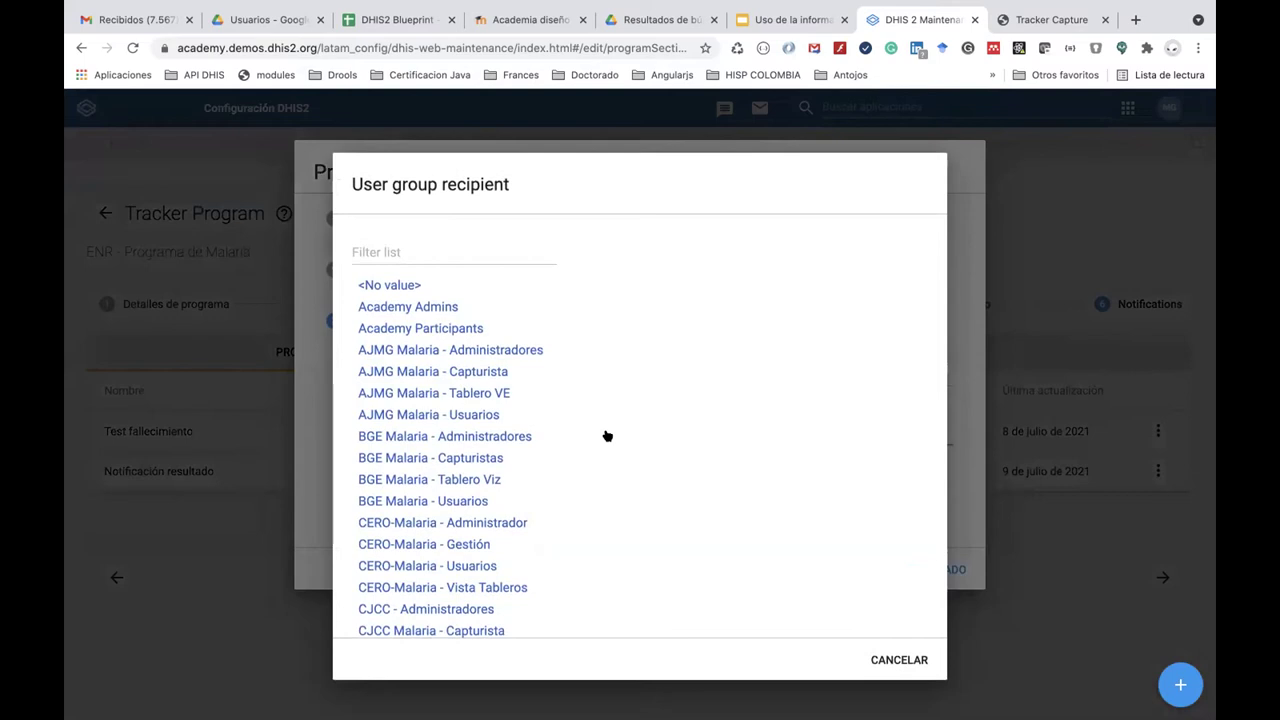
{"action": "left_click", "coordinate": [312, 423]}
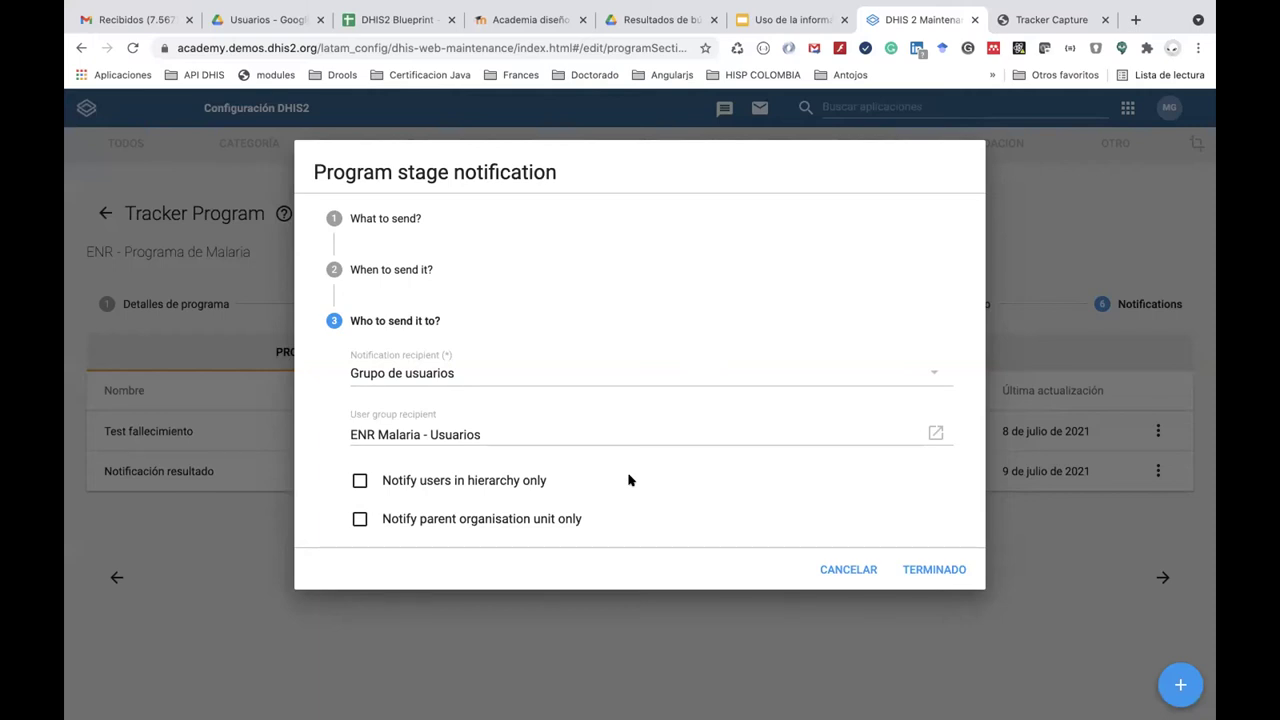
{"action": "left_click", "coordinate": [930, 569]}
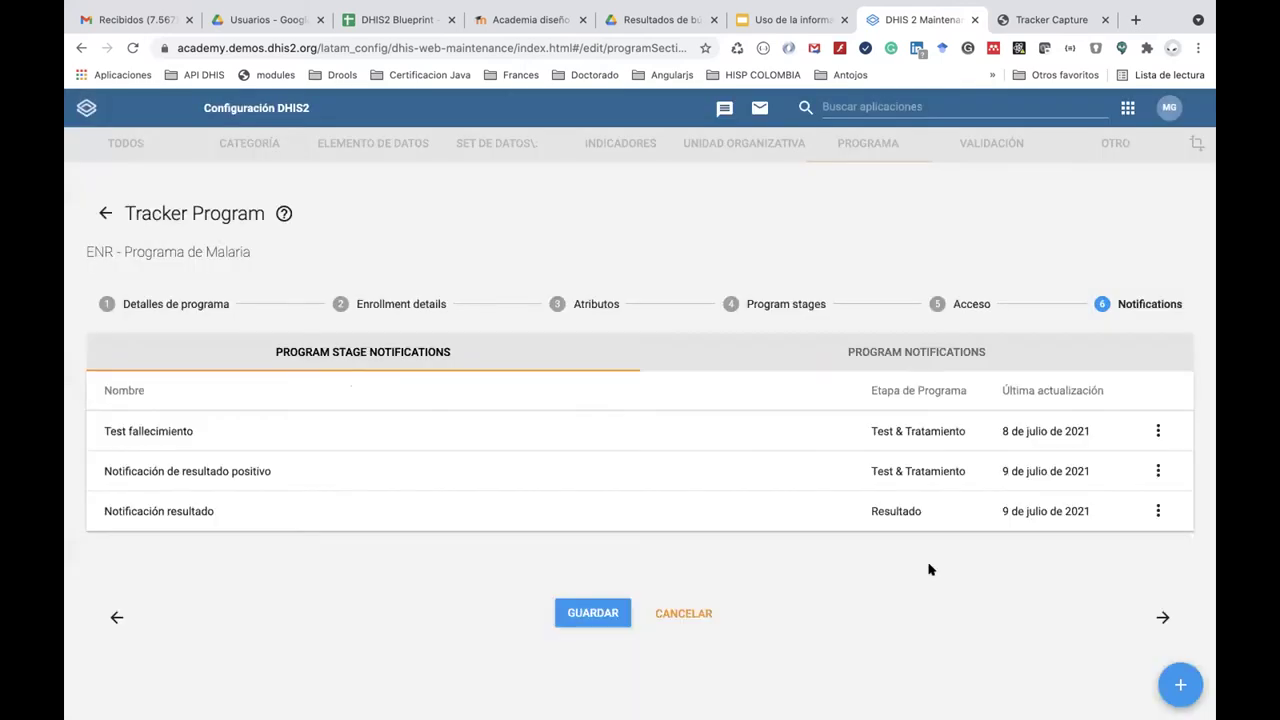
Save the ENR - Programa de Malaria changes with the new stage notification.
{"action": "left_click", "coordinate": [592, 613]}
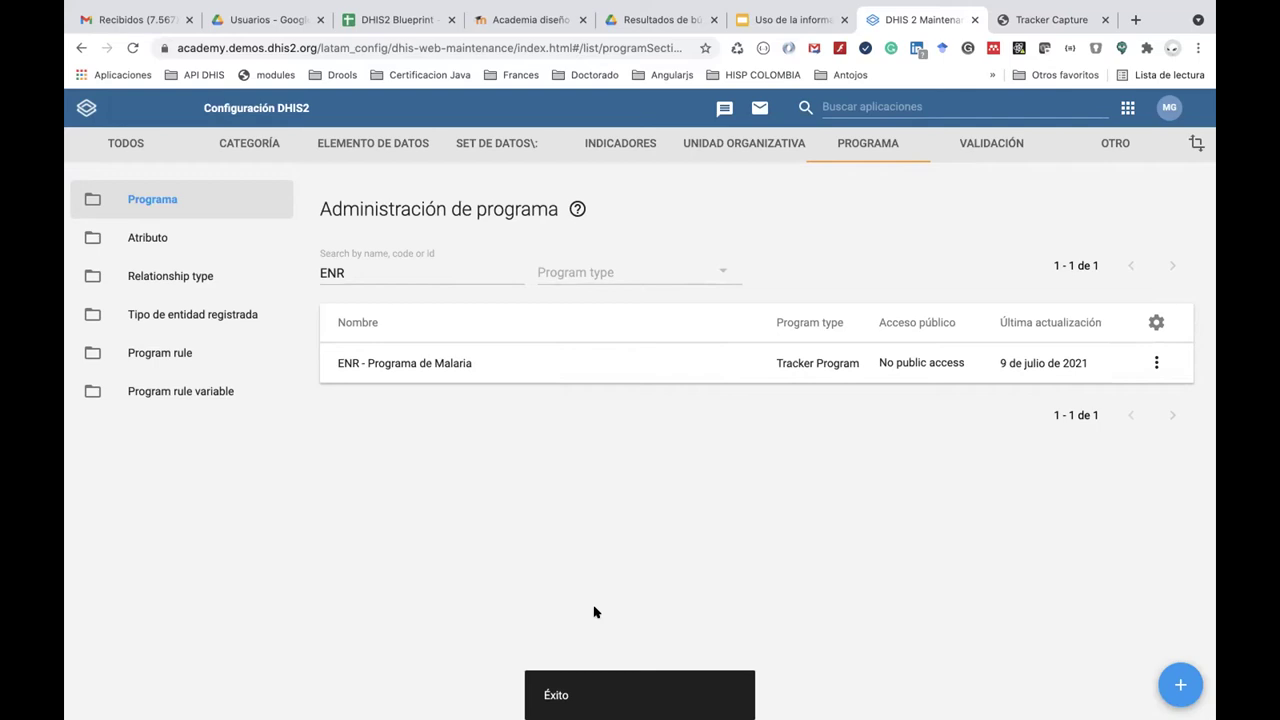
Open the Usuarios app and filter the user groups by 'ENR'.
{"action": "left_click", "coordinate": [845, 105]}
{"action": "type", "text": "us"}
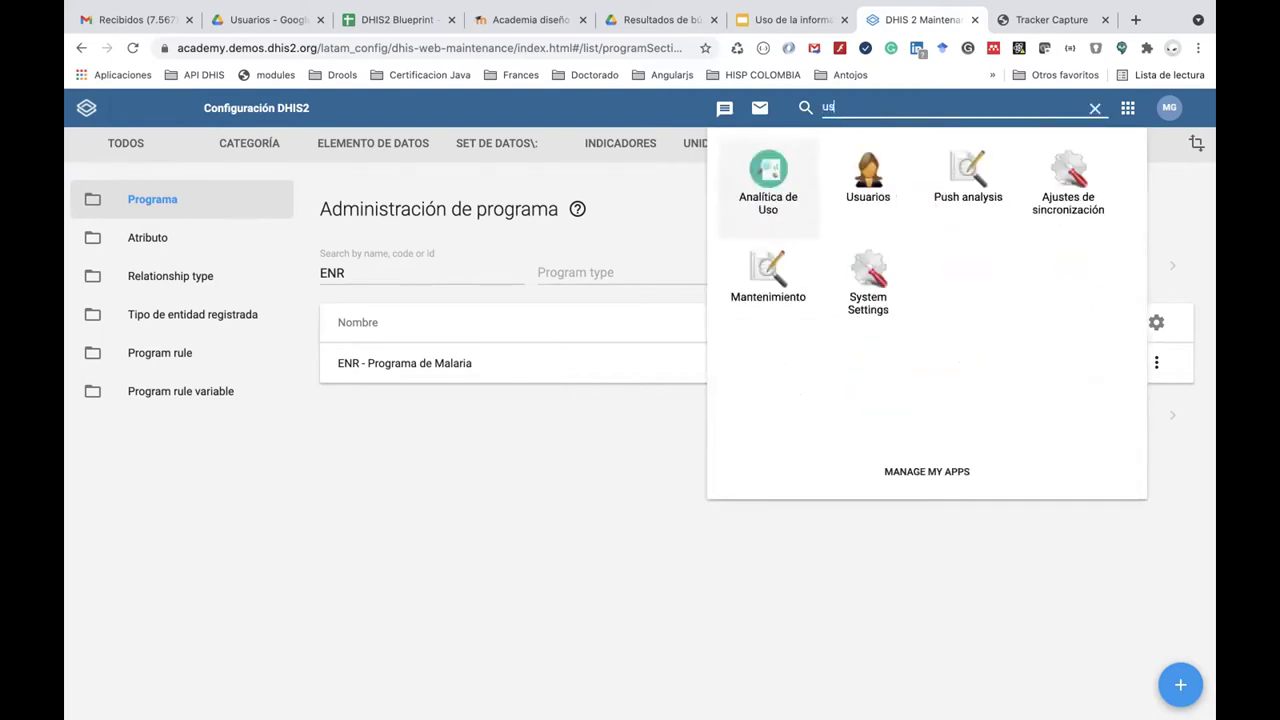
{"action": "left_click", "coordinate": [842, 187]}
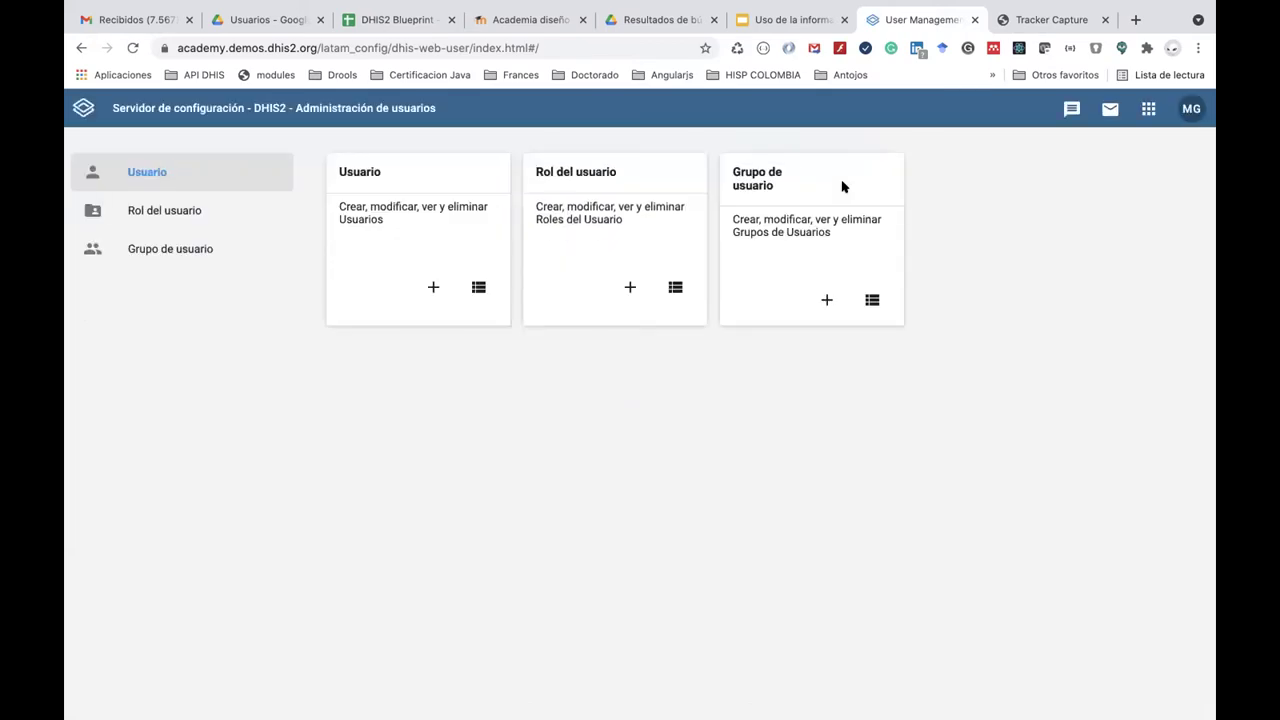
{"action": "left_click", "coordinate": [206, 243]}
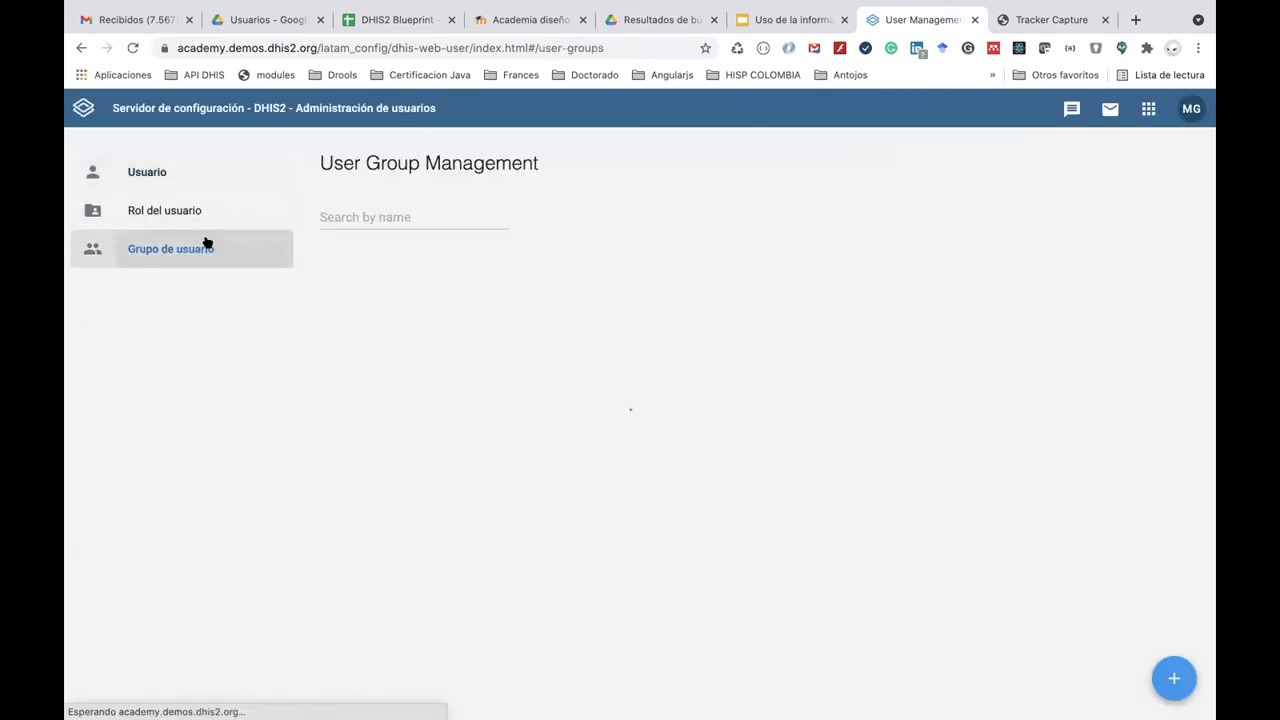
{"action": "left_click", "coordinate": [408, 214]}
{"action": "type", "text": "ENR"}
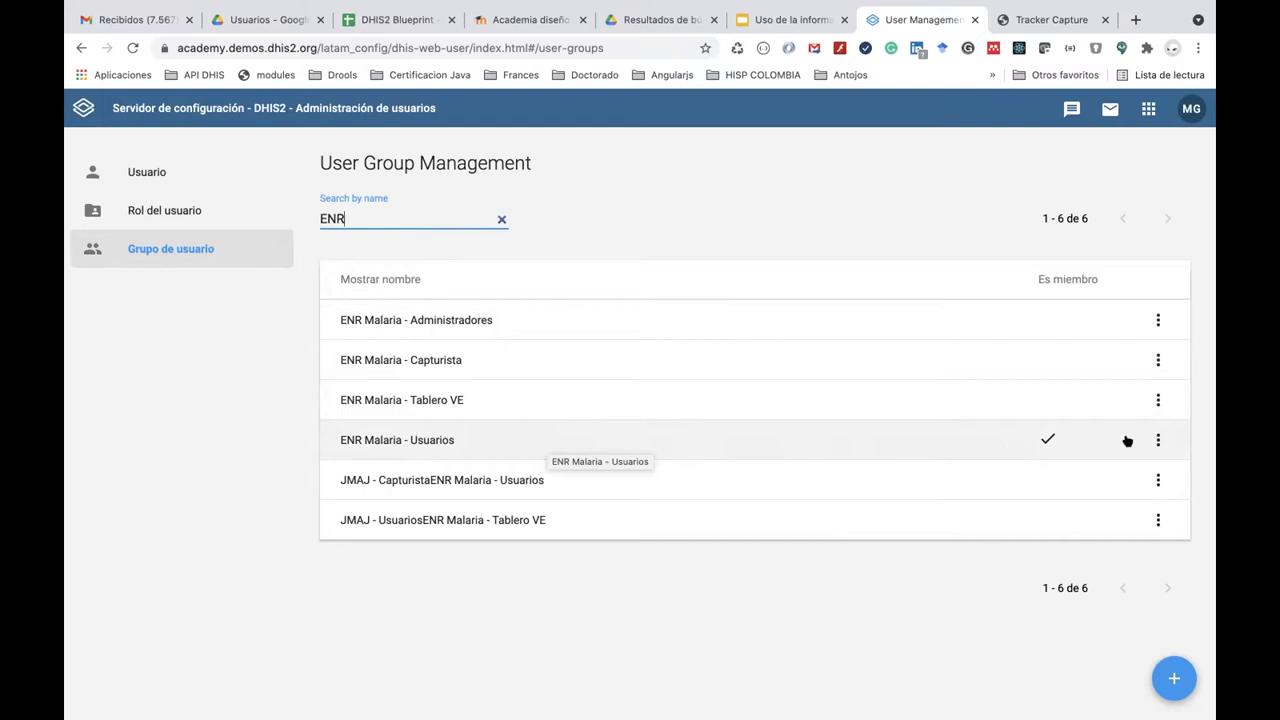
Check the members of ENR Malaria - Usuarios in its edit page, then cancel without saving.
{"action": "left_click", "coordinate": [1158, 440]}
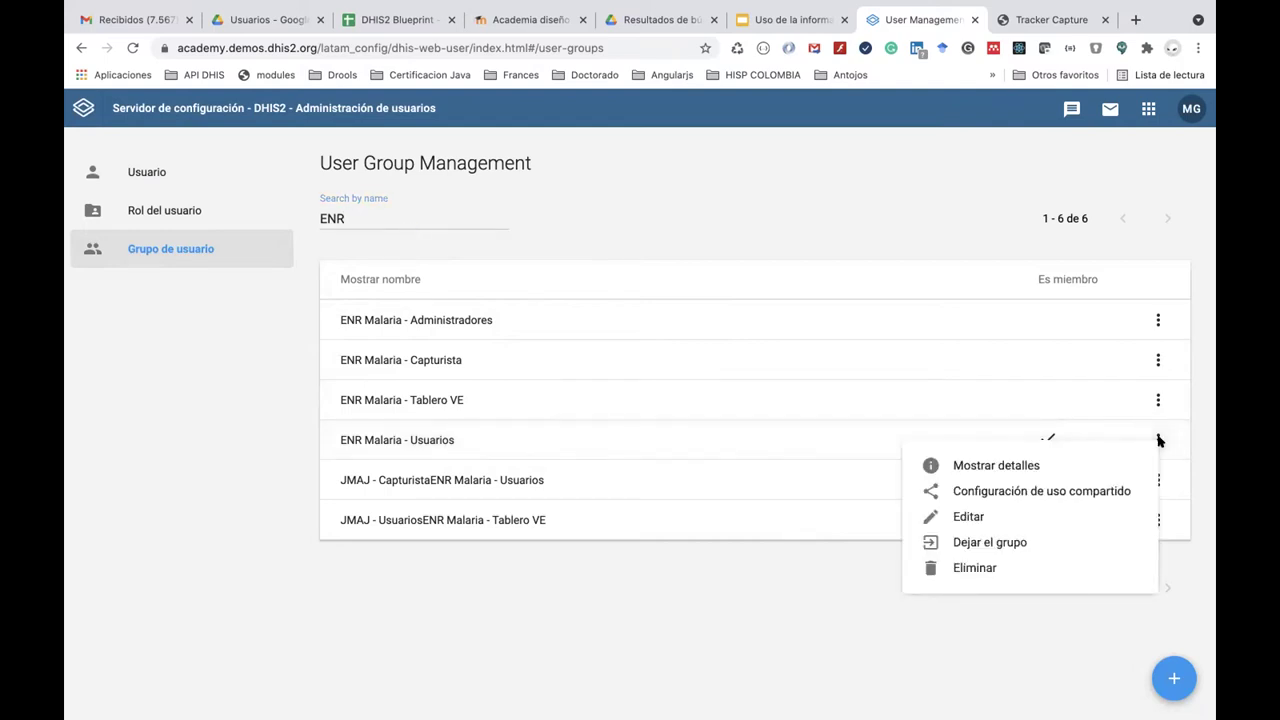
{"action": "left_click", "coordinate": [1048, 515]}
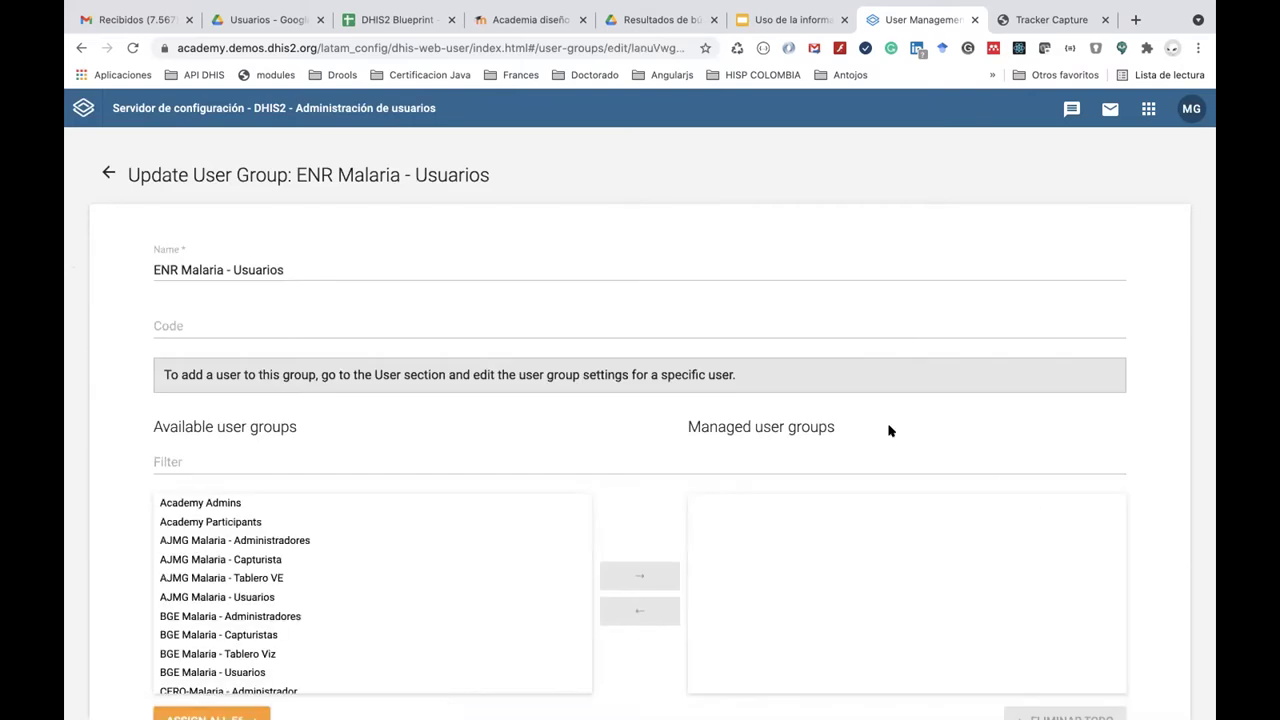
{"action": "scroll", "coordinate": [889, 421], "scroll_direction": "down", "scroll_amount": 3}
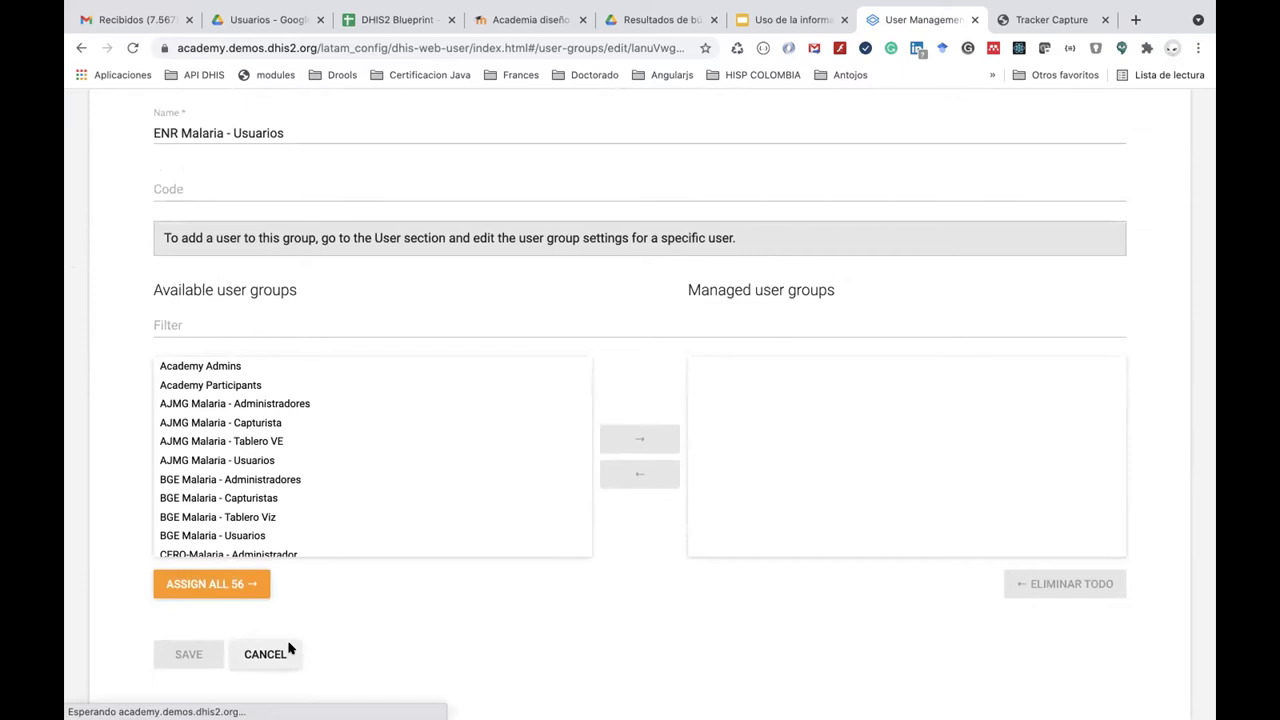
{"action": "left_click", "coordinate": [288, 652]}
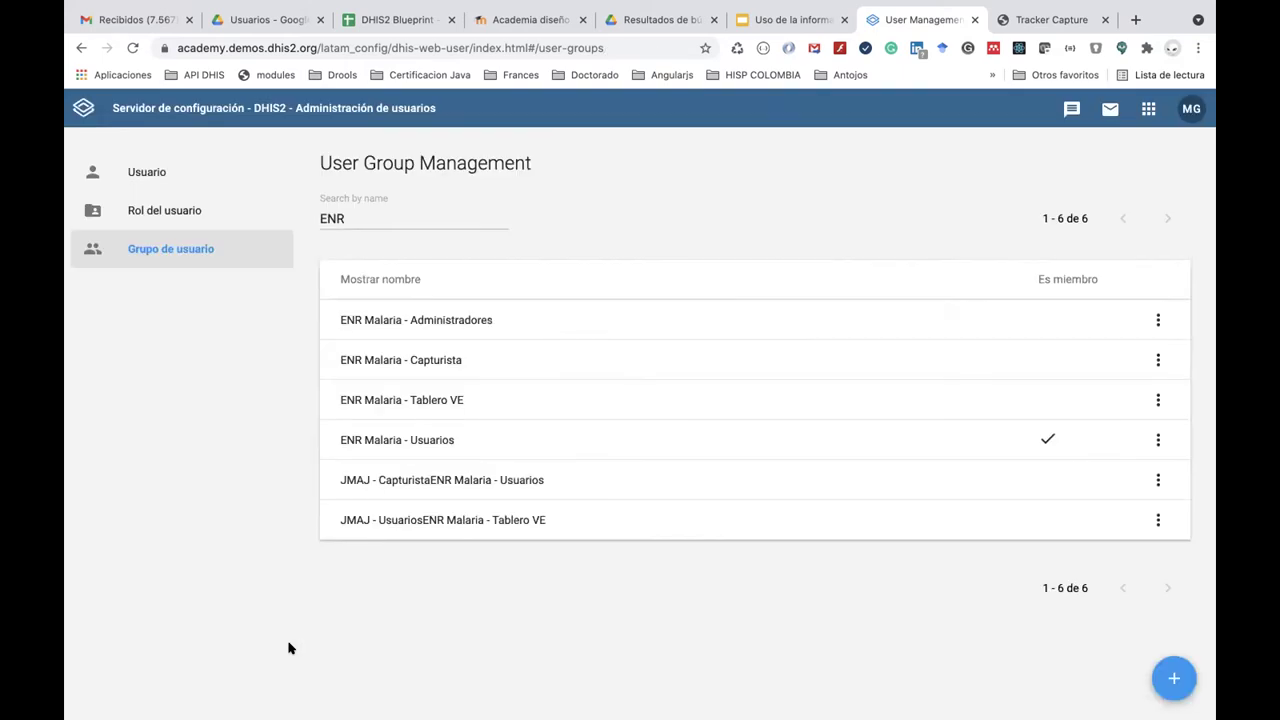
{"action": "left_click", "coordinate": [1147, 111]}
Launch Tracker Capture, switch to ENR - Programa de Malaria, and start a new registration.
{"action": "left_click", "coordinate": [958, 330]}
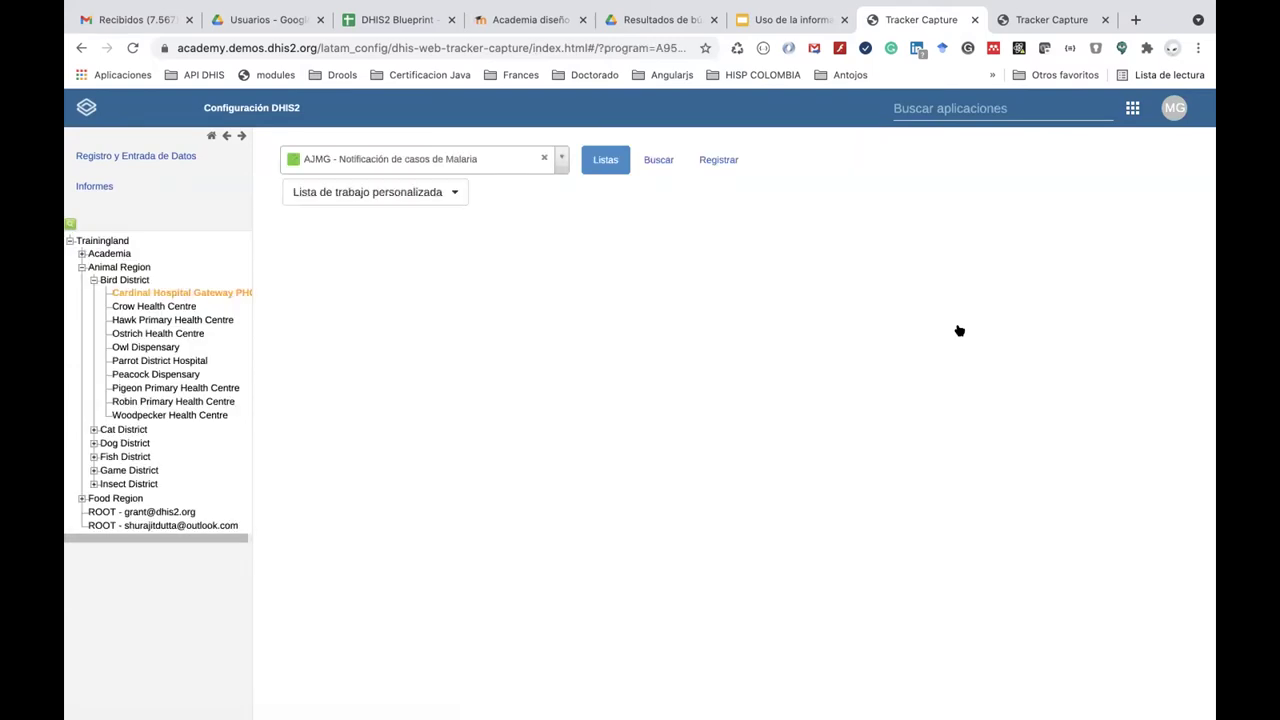
{"action": "left_click", "coordinate": [560, 159]}
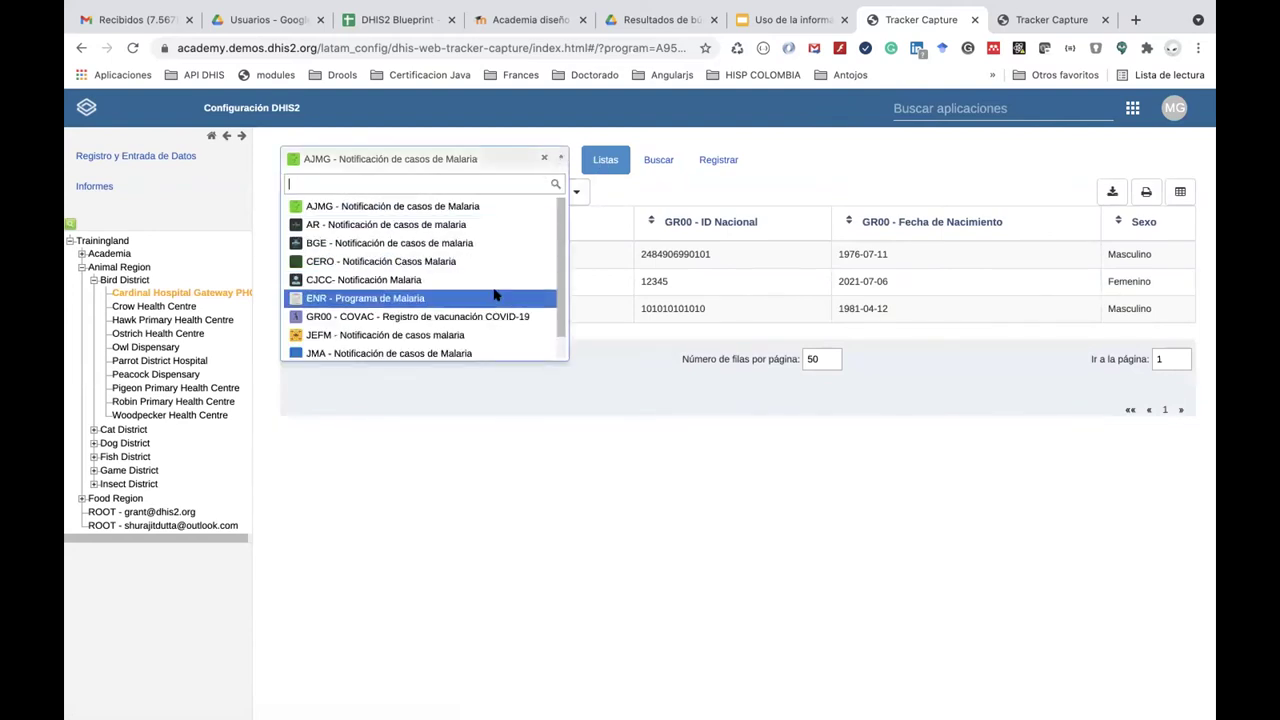
{"action": "left_click", "coordinate": [495, 297]}
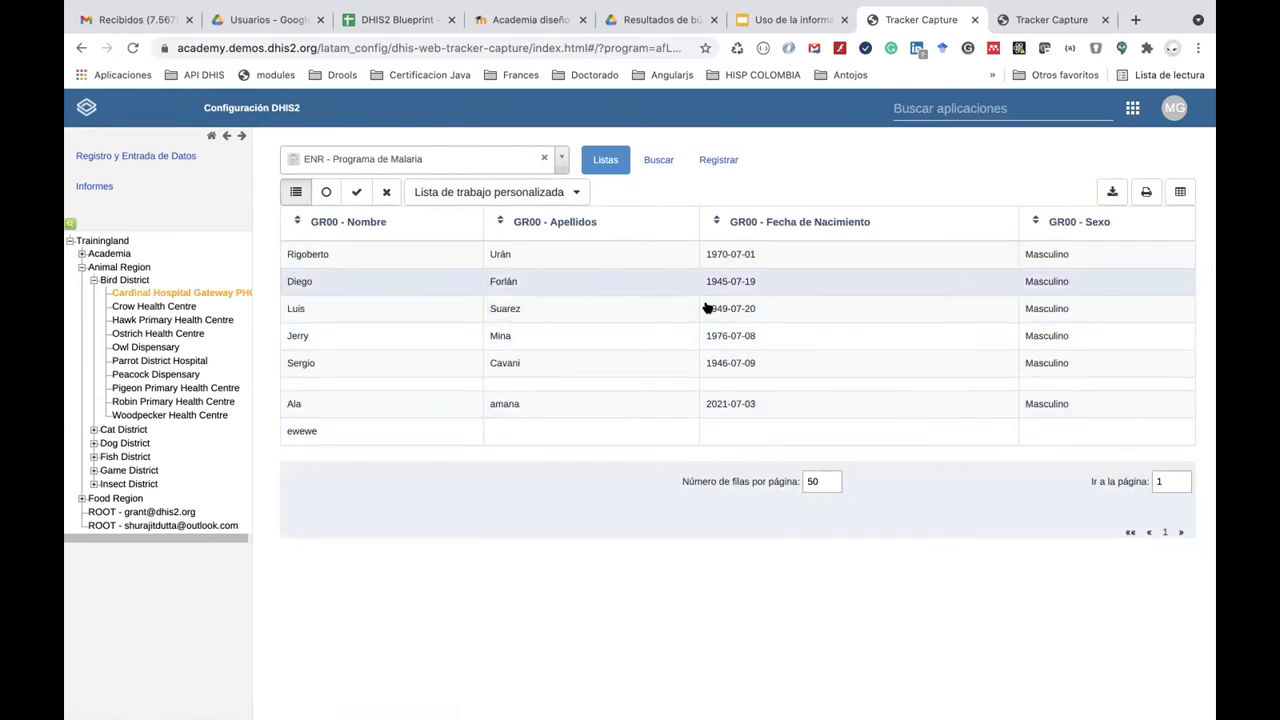
{"action": "left_click", "coordinate": [714, 163]}
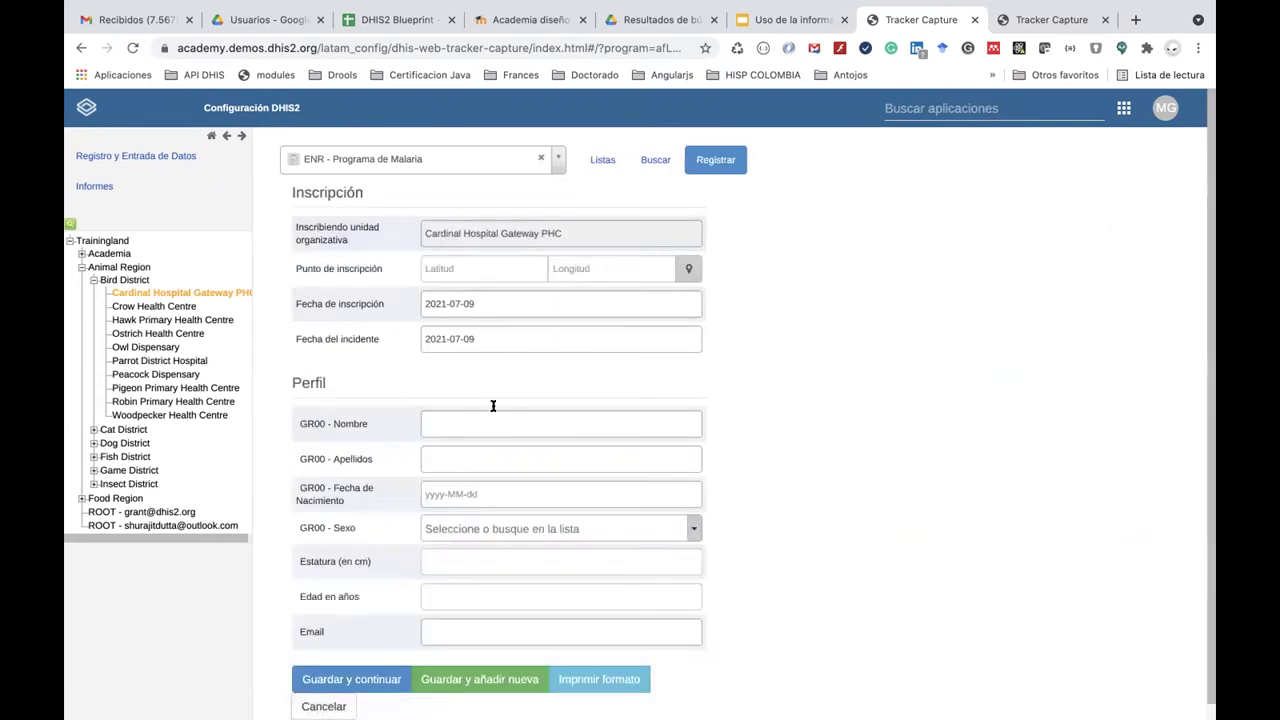
{"action": "left_click", "coordinate": [493, 420]}
{"action": "type", "text": "Nairo"}
{"action": "key", "text": "Tab"}
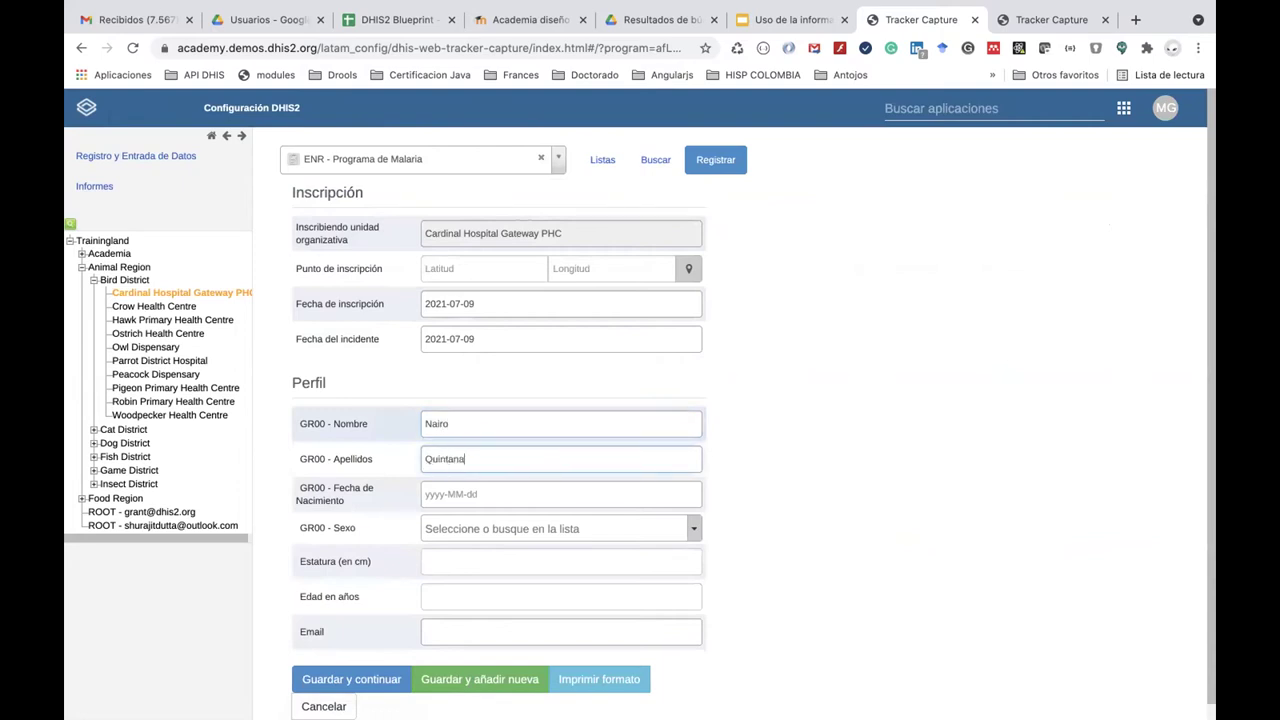
{"action": "left_click", "coordinate": [494, 493]}
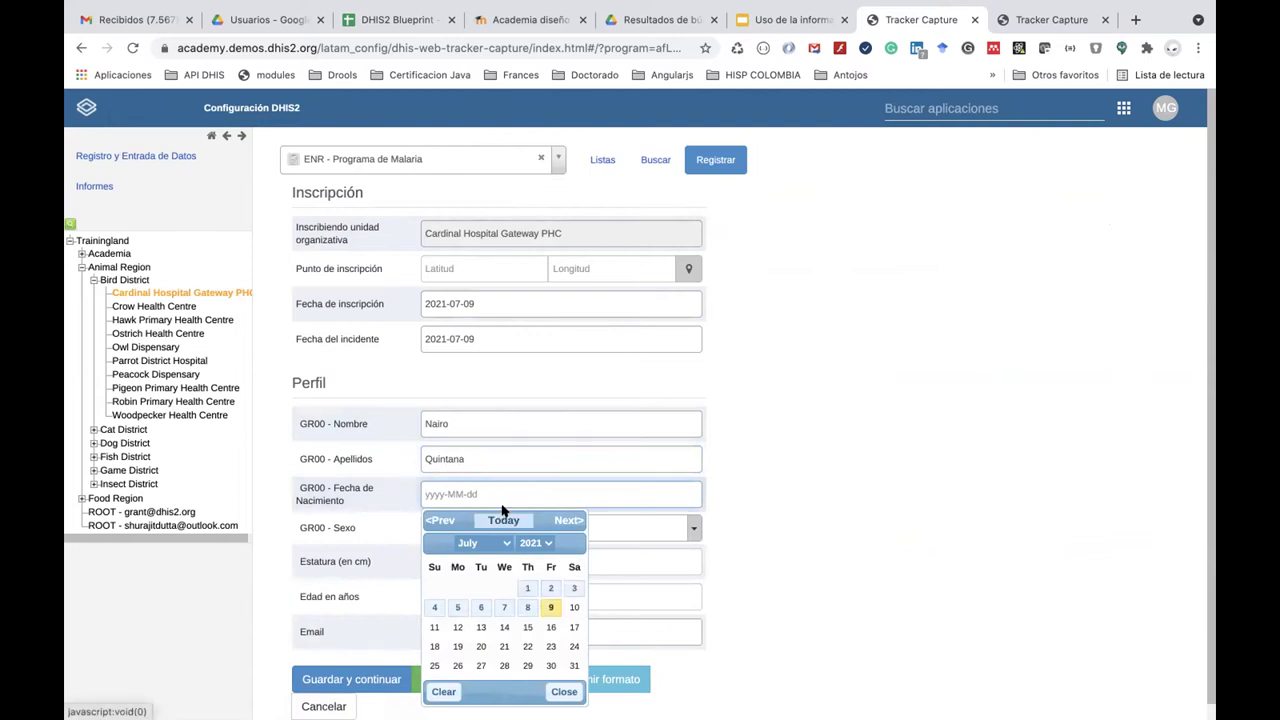
{"action": "left_click", "coordinate": [536, 542]}
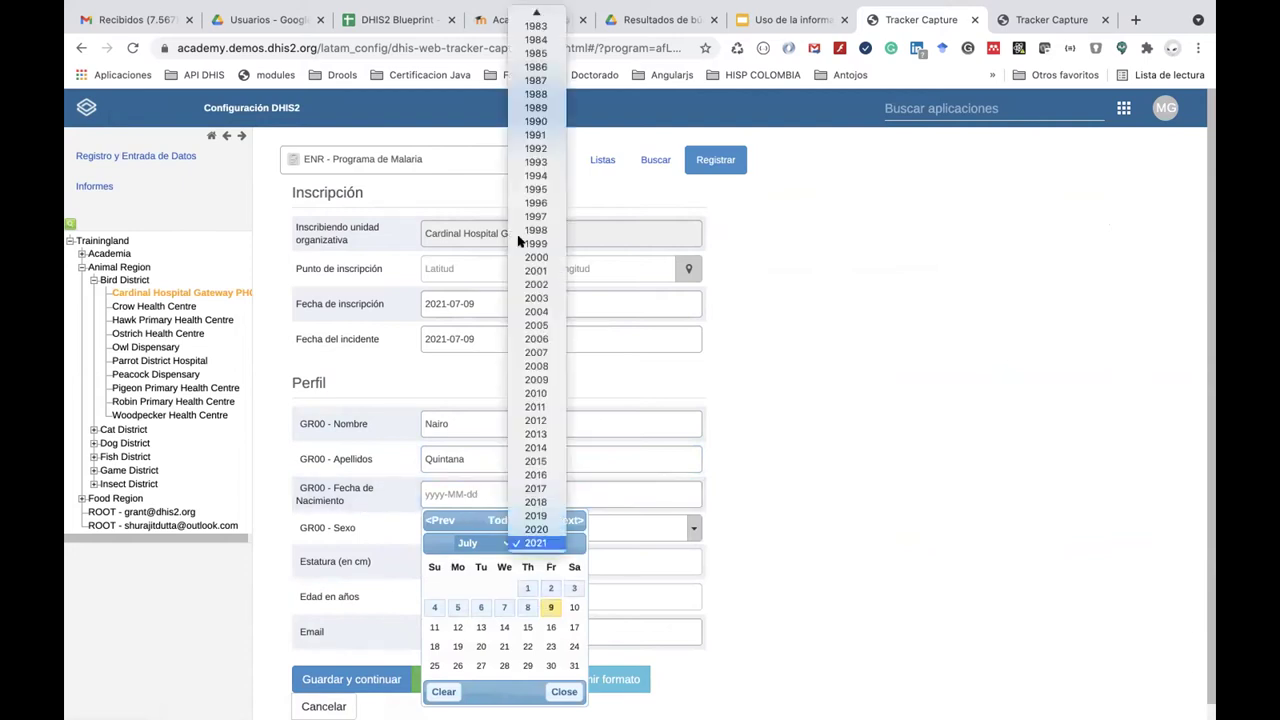
{"action": "left_click", "coordinate": [537, 94]}
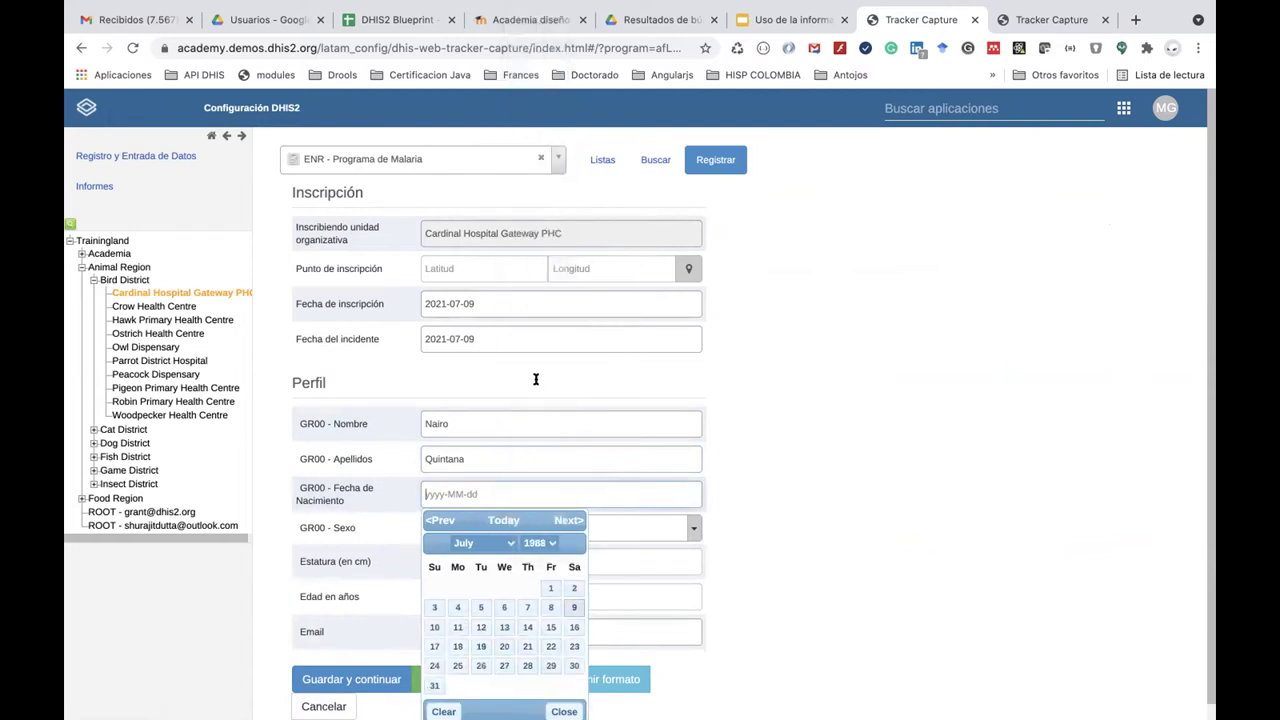
{"action": "left_click", "coordinate": [505, 607]}
Set sex Masculino, height 170, enter the person's e-mail address, and save the enrollment.
{"action": "left_click", "coordinate": [517, 532]}
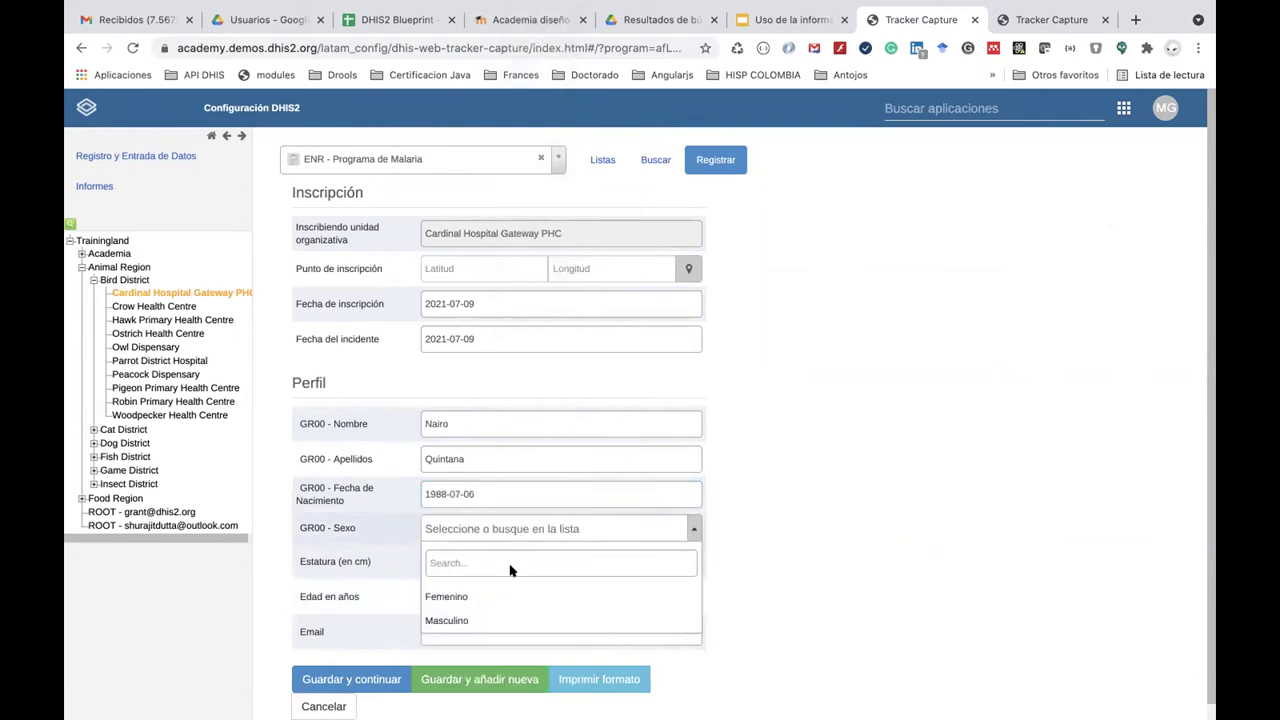
{"action": "left_click", "coordinate": [509, 620]}
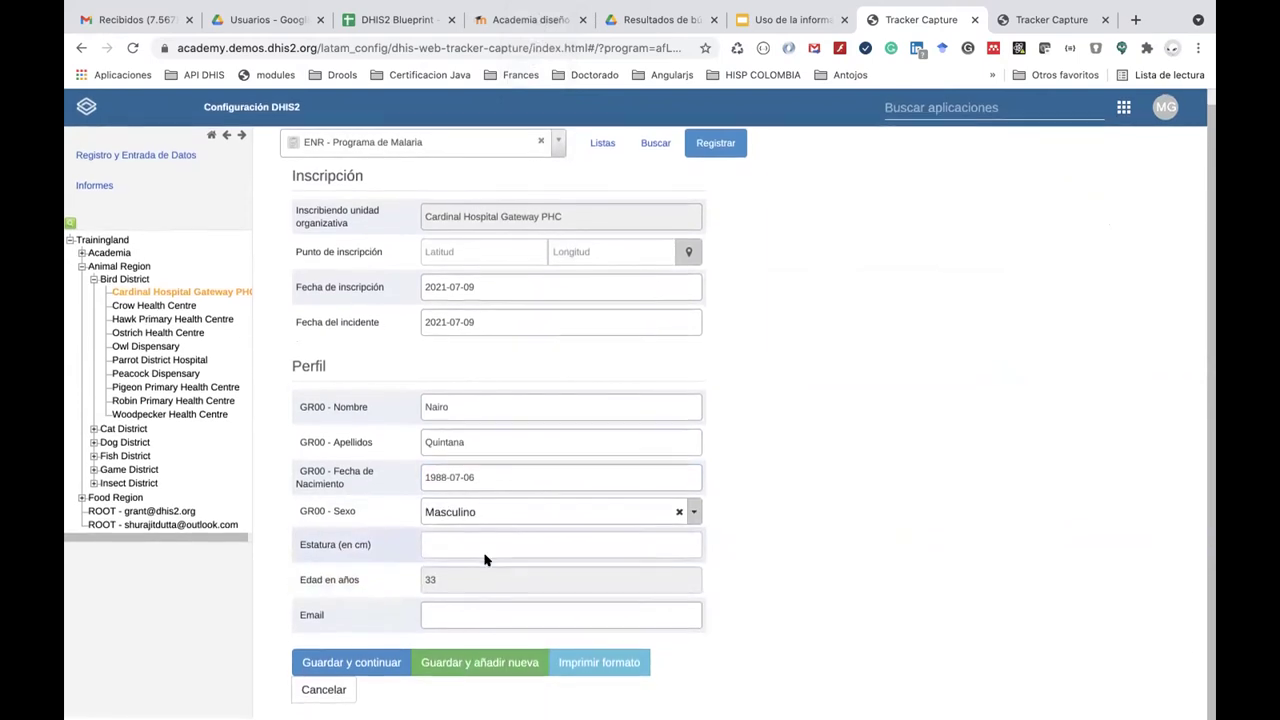
{"action": "left_click", "coordinate": [485, 545]}
{"action": "type", "text": "170"}
{"action": "left_click", "coordinate": [463, 613]}
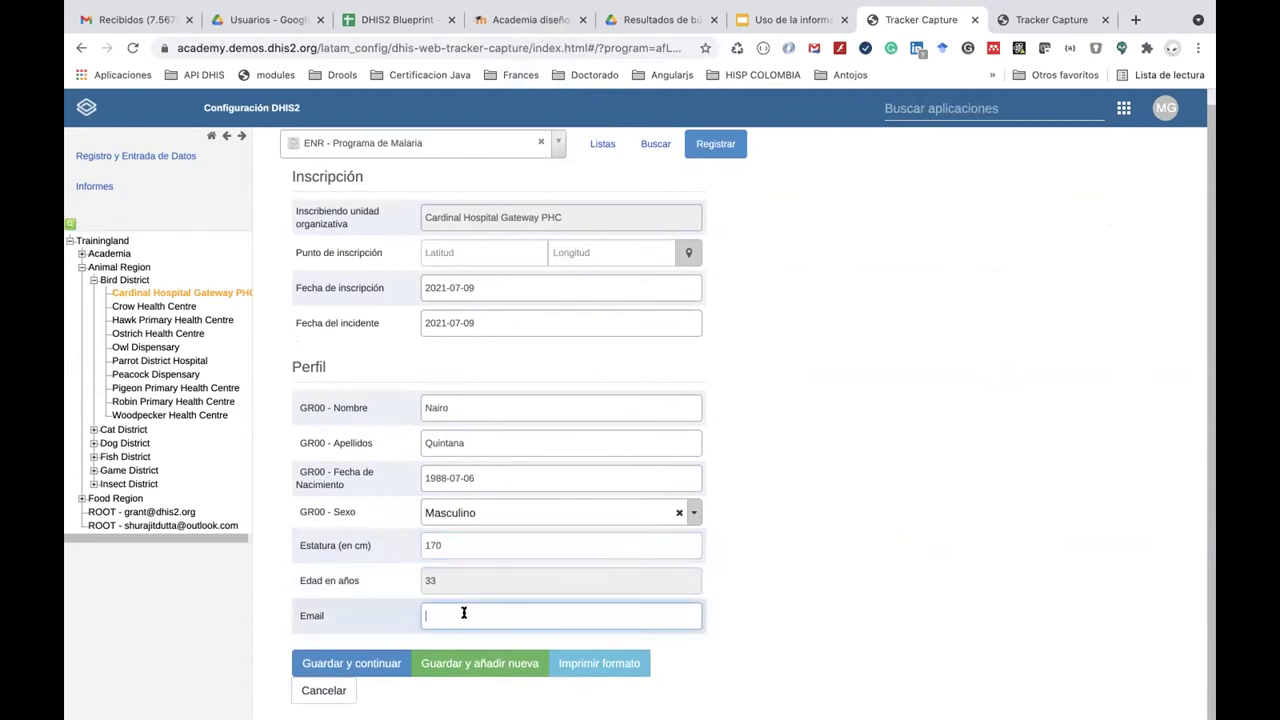
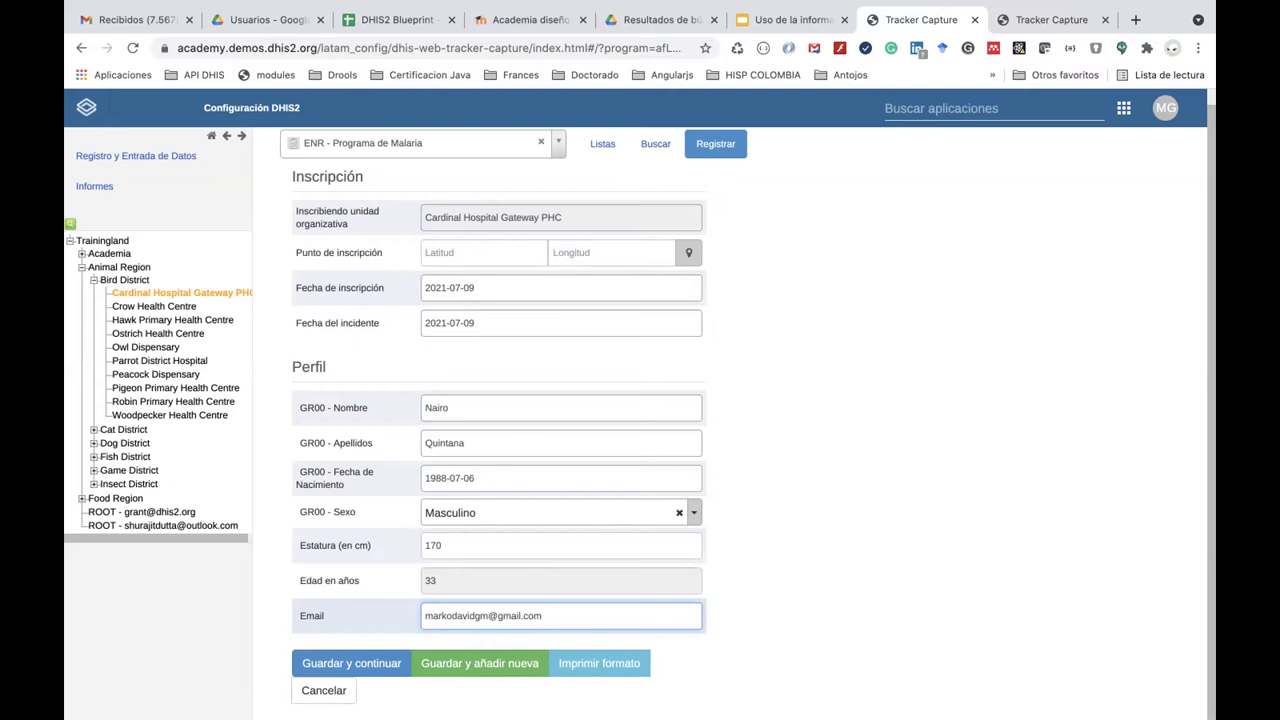
{"action": "left_click", "coordinate": [370, 665]}
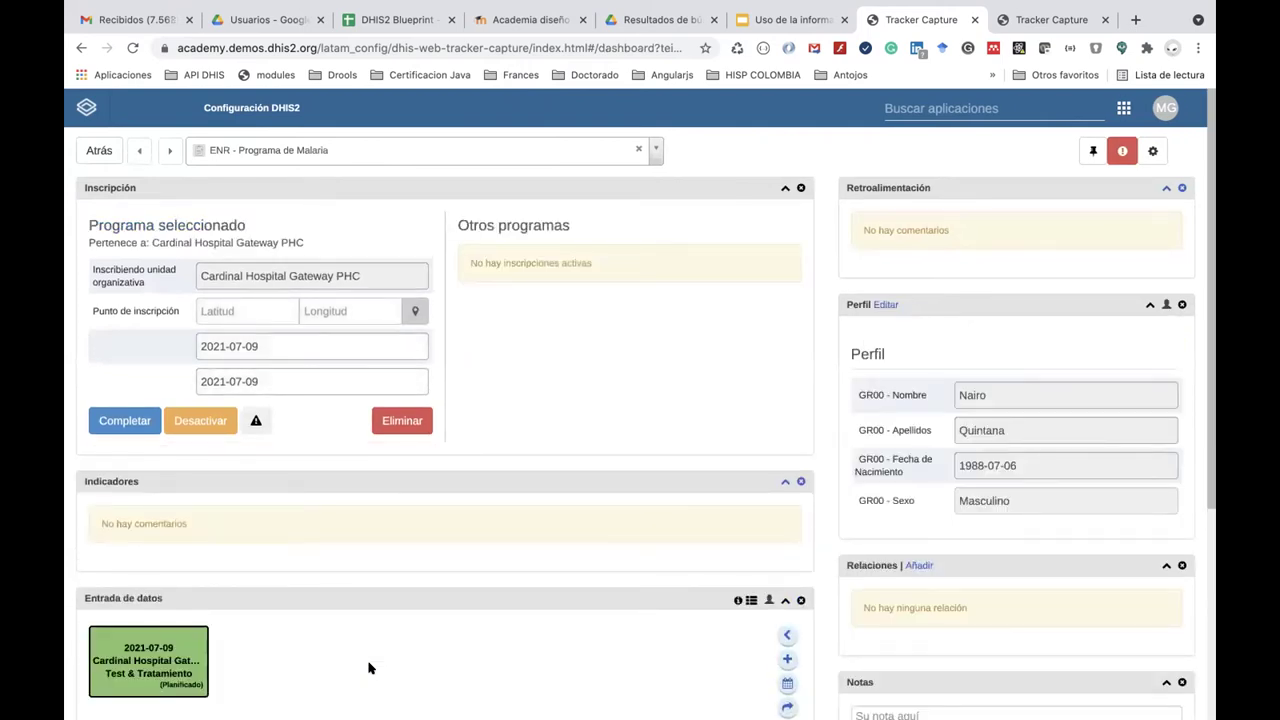
Date the Test & Tratamiento event 2021-07-09 and set Detección de caso to Pasivo.
{"action": "scroll", "coordinate": [368, 668], "scroll_direction": "down", "scroll_amount": 5}
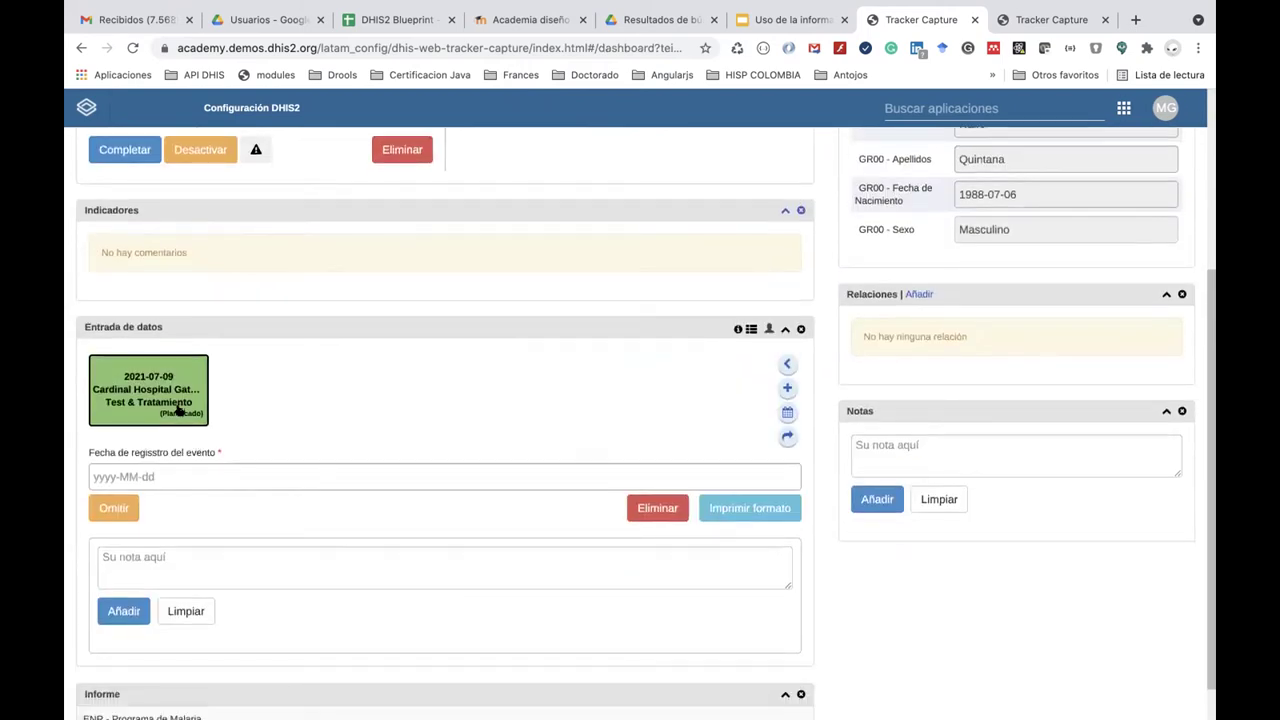
{"action": "left_click", "coordinate": [160, 476]}
{"action": "left_click", "coordinate": [218, 594]}
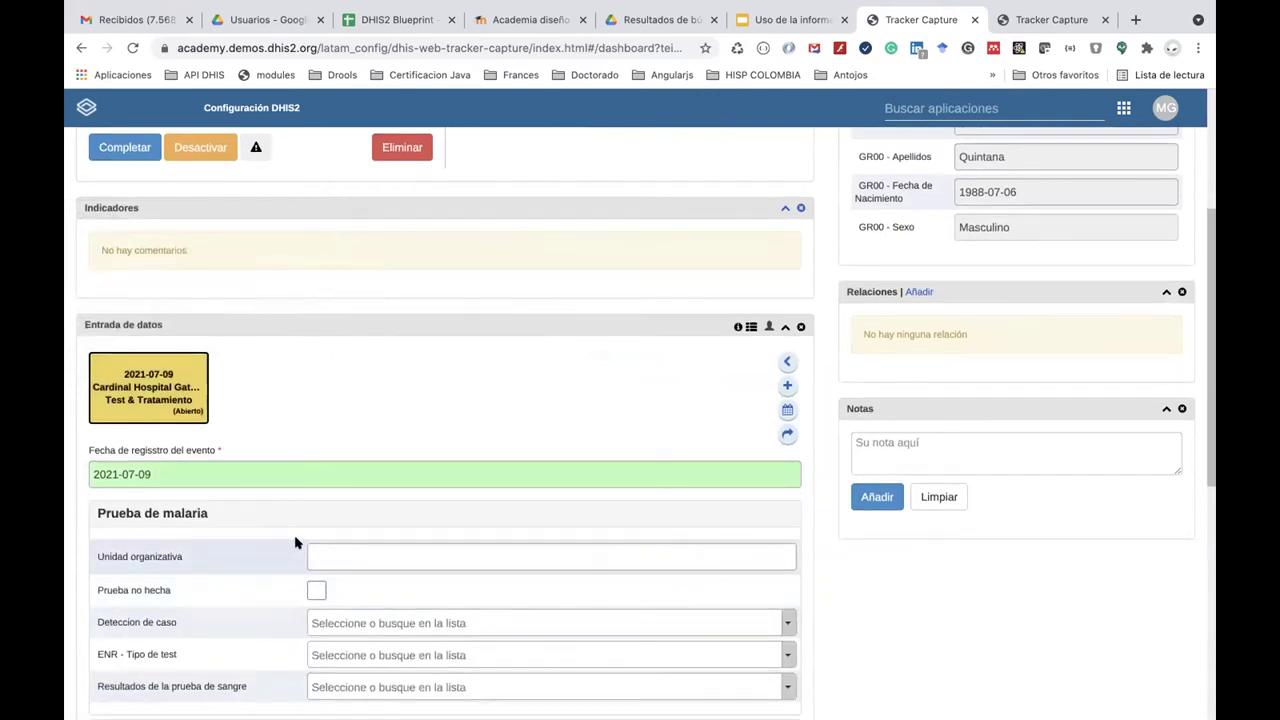
{"action": "scroll", "coordinate": [300, 372], "scroll_direction": "down", "scroll_amount": 5}
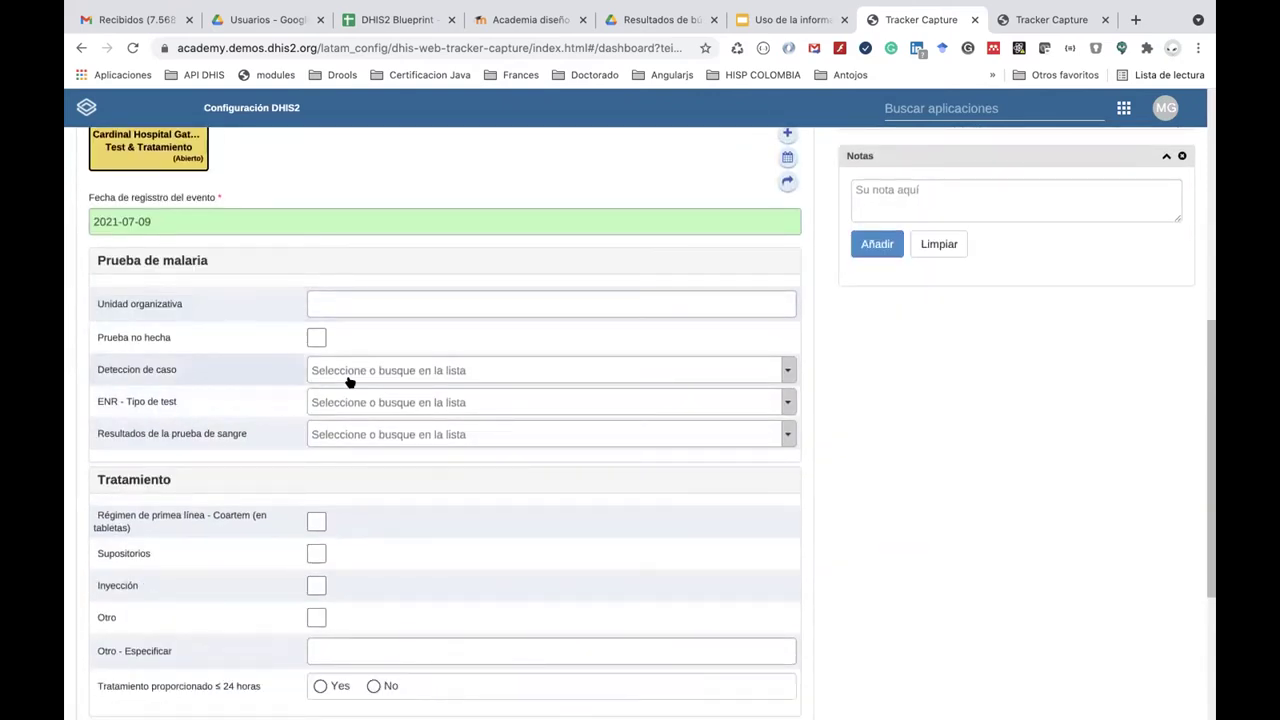
{"action": "left_click", "coordinate": [349, 381]}
{"action": "left_click", "coordinate": [349, 434]}
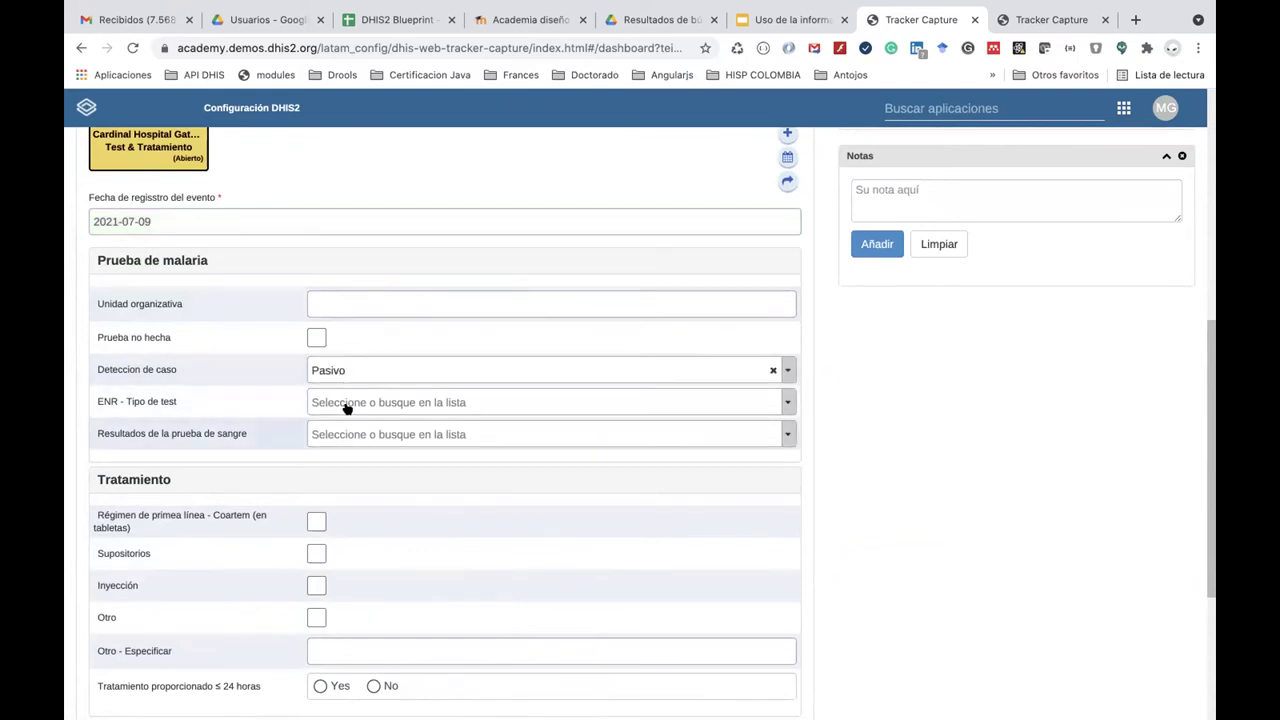
Review the test type and result options without choosing, then launch Limpiador de caché.
{"action": "left_click", "coordinate": [345, 405]}
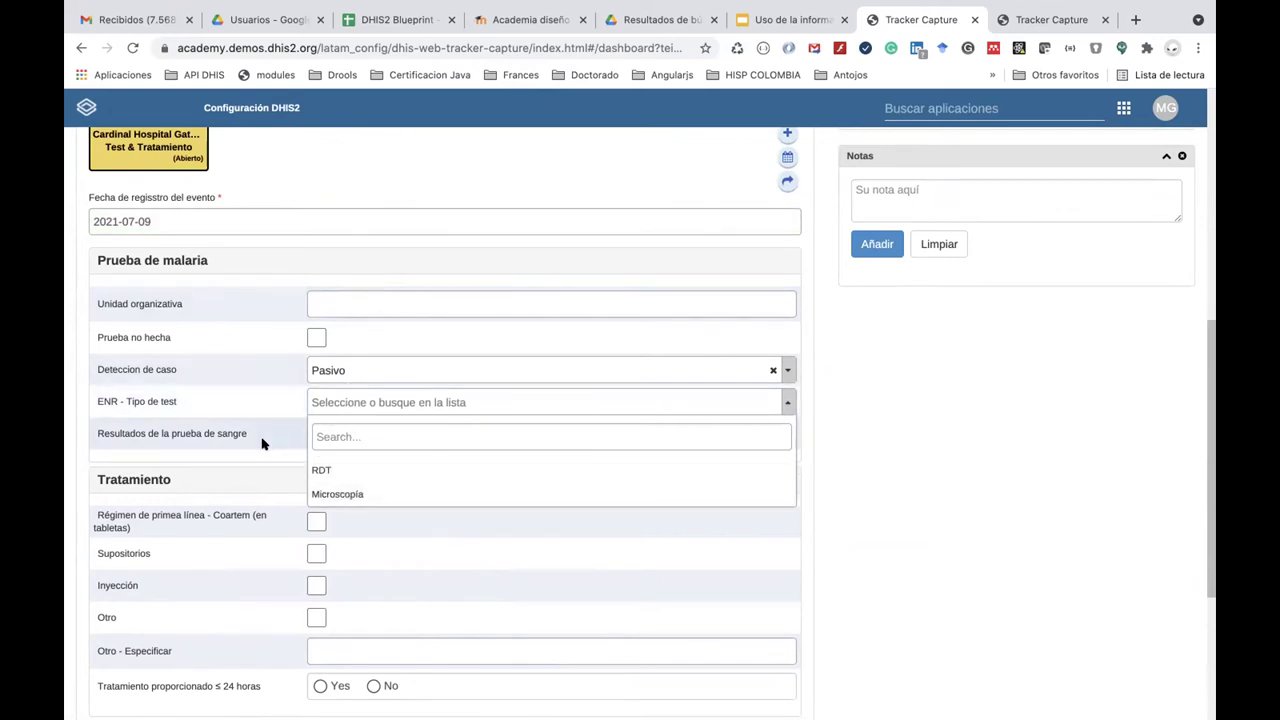
{"action": "left_click", "coordinate": [265, 442]}
{"action": "left_click", "coordinate": [345, 436]}
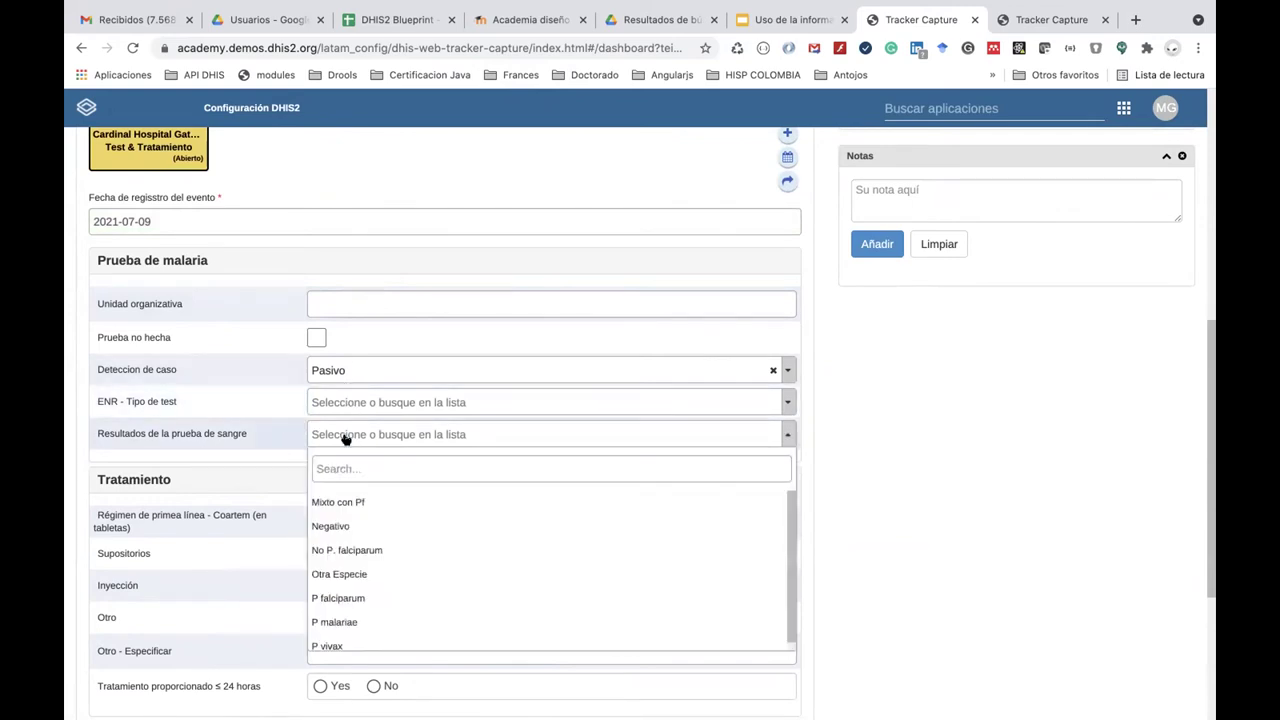
{"action": "left_click", "coordinate": [289, 417]}
{"action": "left_click", "coordinate": [1124, 108]}
{"action": "left_click", "coordinate": [886, 370]}
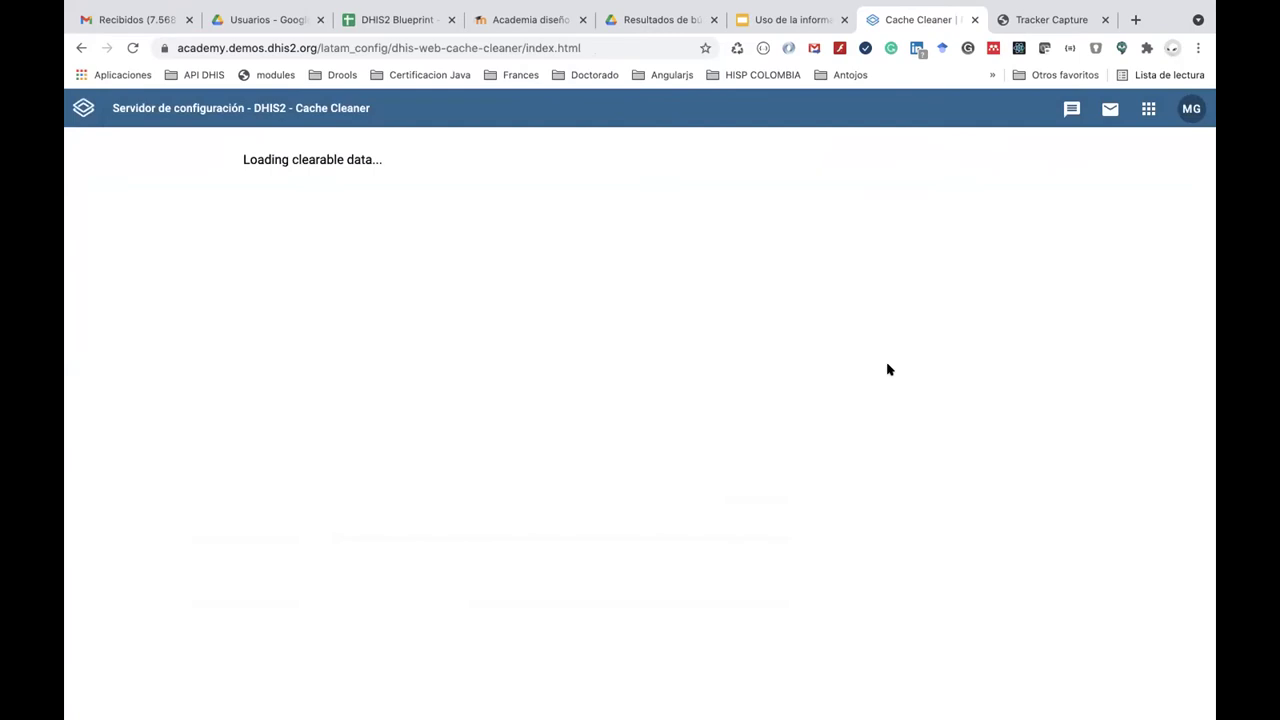
Select all local and session storage items and clear them.
{"action": "scroll", "coordinate": [700, 455], "scroll_direction": "down", "scroll_amount": 2}
{"action": "scroll", "coordinate": [427, 346], "scroll_direction": "up", "scroll_amount": 1}
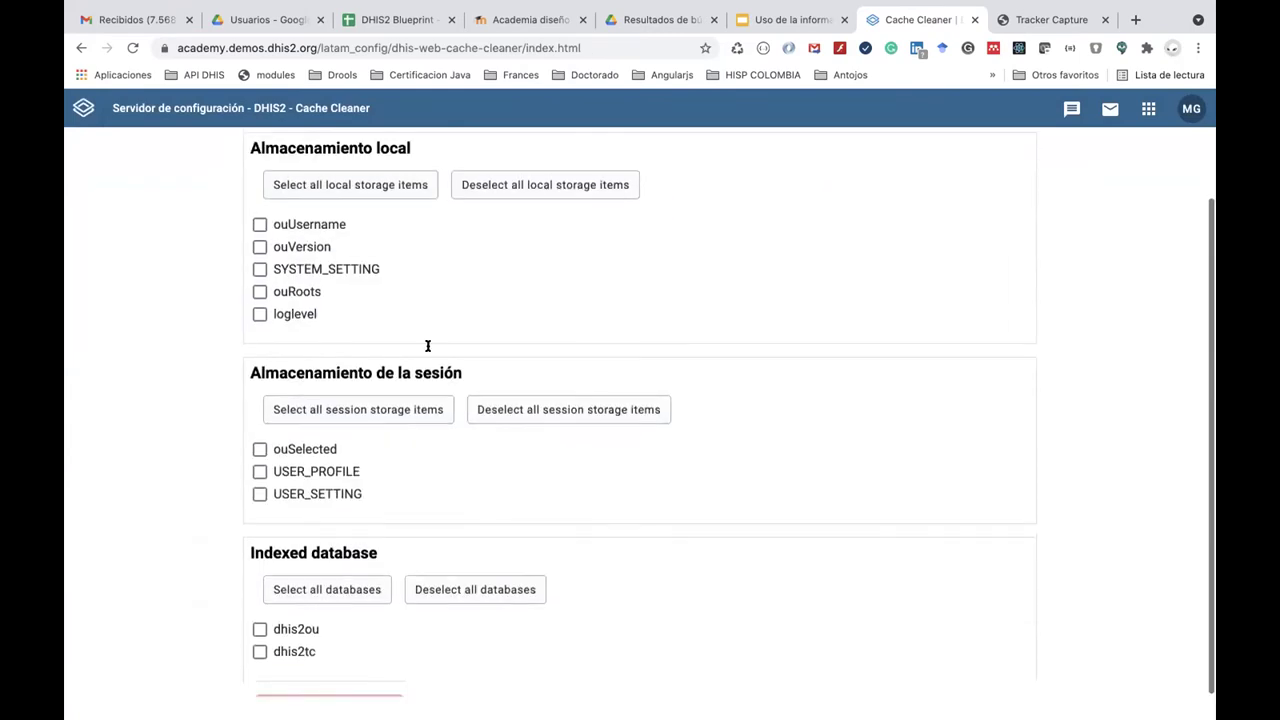
{"action": "scroll", "coordinate": [427, 346], "scroll_direction": "up", "scroll_amount": 1}
{"action": "left_click", "coordinate": [294, 188]}
{"action": "left_click", "coordinate": [617, 193]}
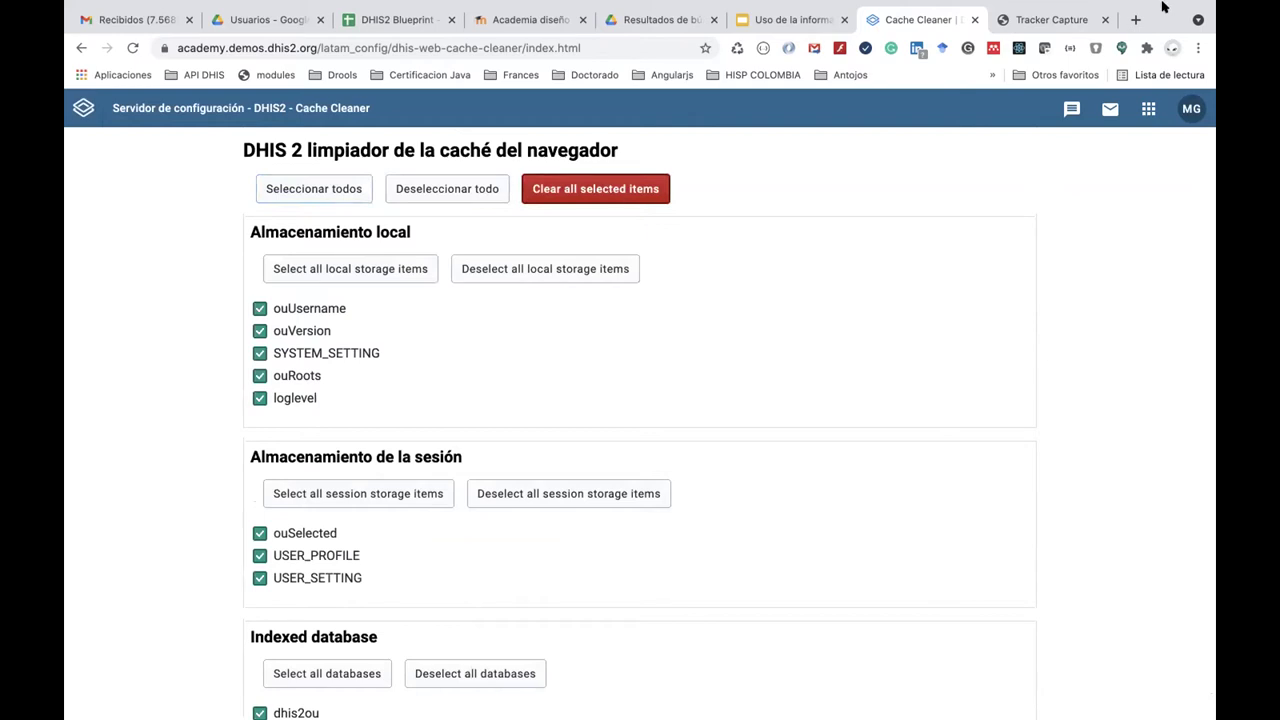
Close the old Tracker Capture tab, delete both indexed databases, and relaunch Tracker Capture.
{"action": "left_click", "coordinate": [1074, 20]}
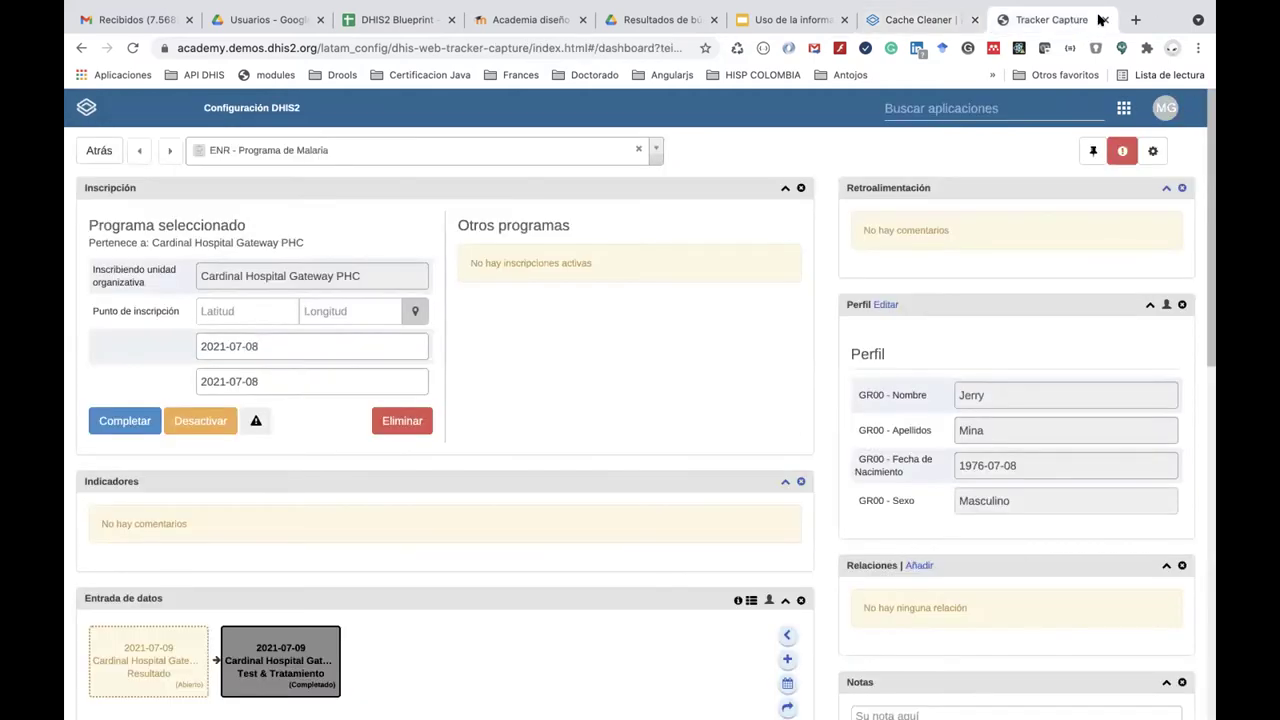
{"action": "left_click", "coordinate": [1105, 20]}
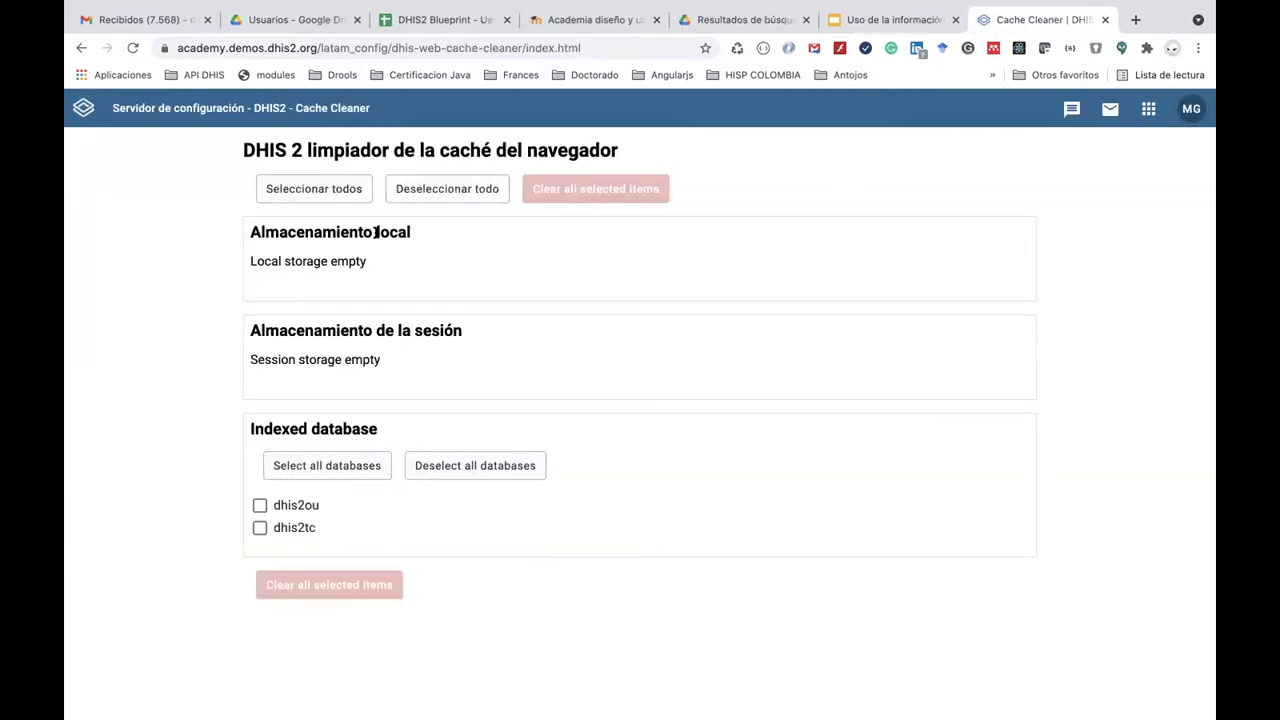
{"action": "left_click", "coordinate": [318, 194]}
{"action": "left_click", "coordinate": [576, 190]}
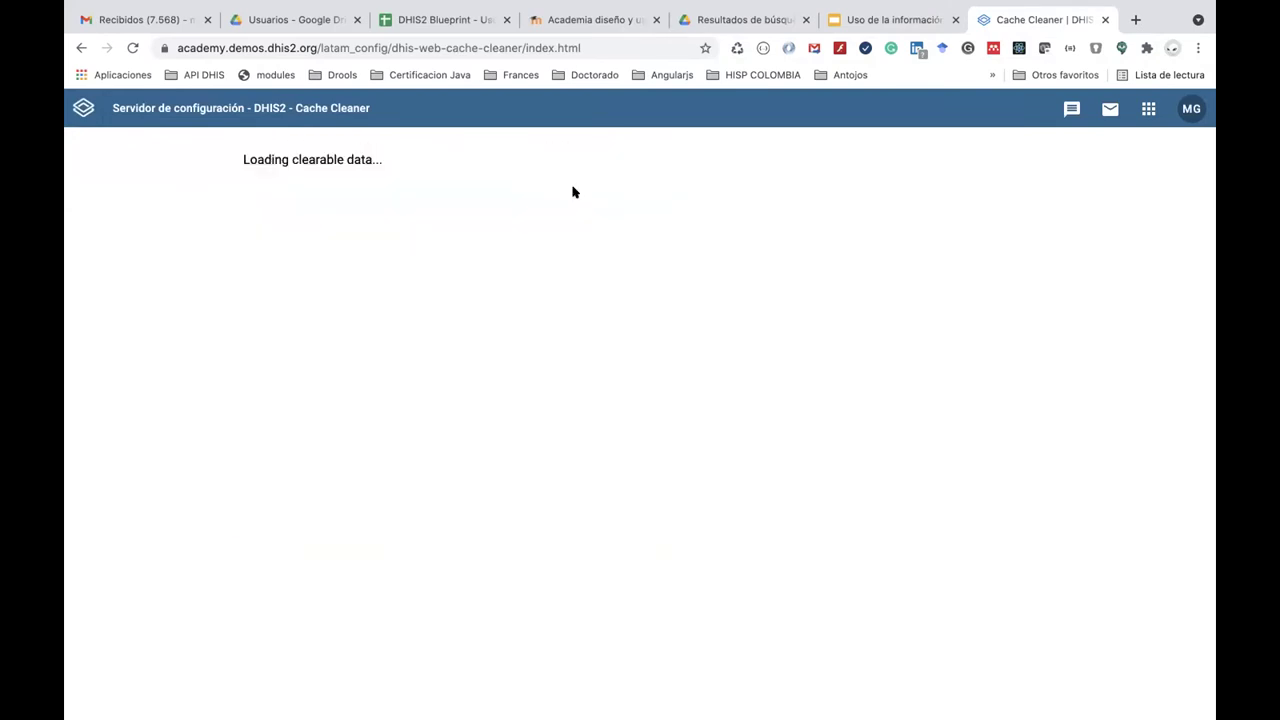
{"action": "left_click", "coordinate": [1147, 110]}
{"action": "left_click", "coordinate": [946, 318]}
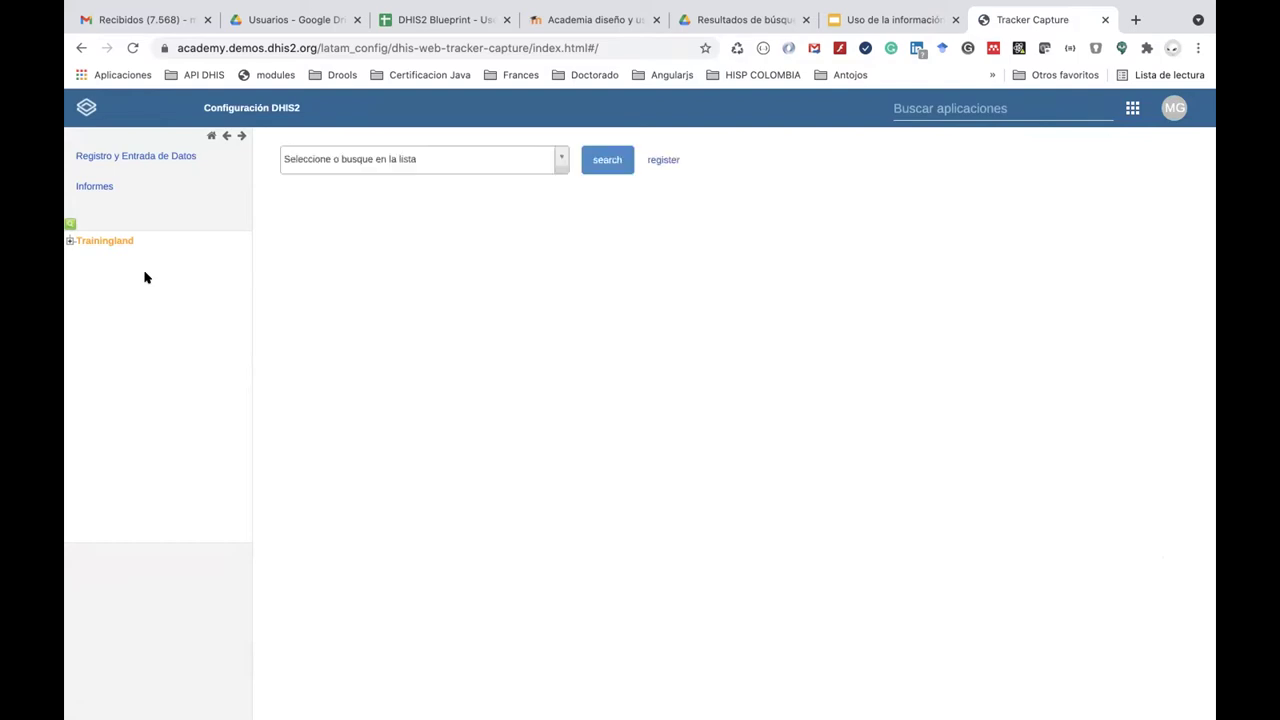
Select Cardinal Hospital Gateway PHC under Trainingland > Animal Region > Bird District.
{"action": "left_click", "coordinate": [71, 241]}
{"action": "left_click", "coordinate": [81, 254]}
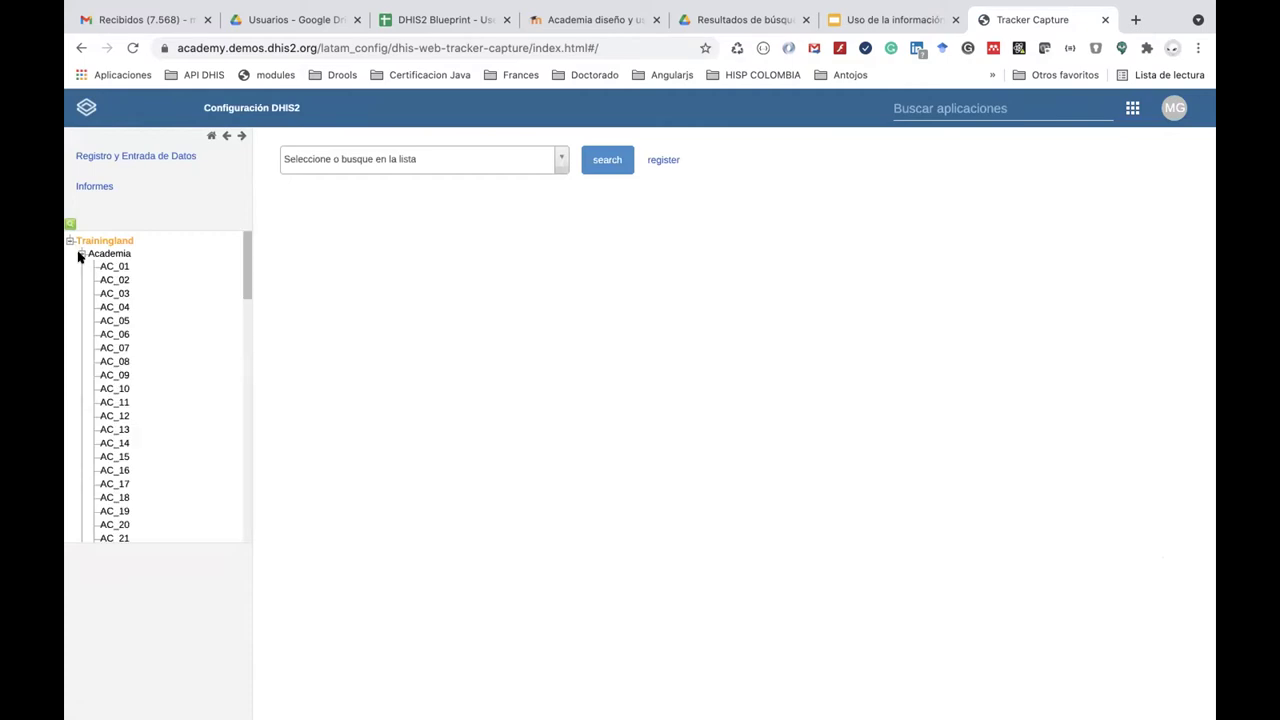
{"action": "left_click", "coordinate": [81, 254]}
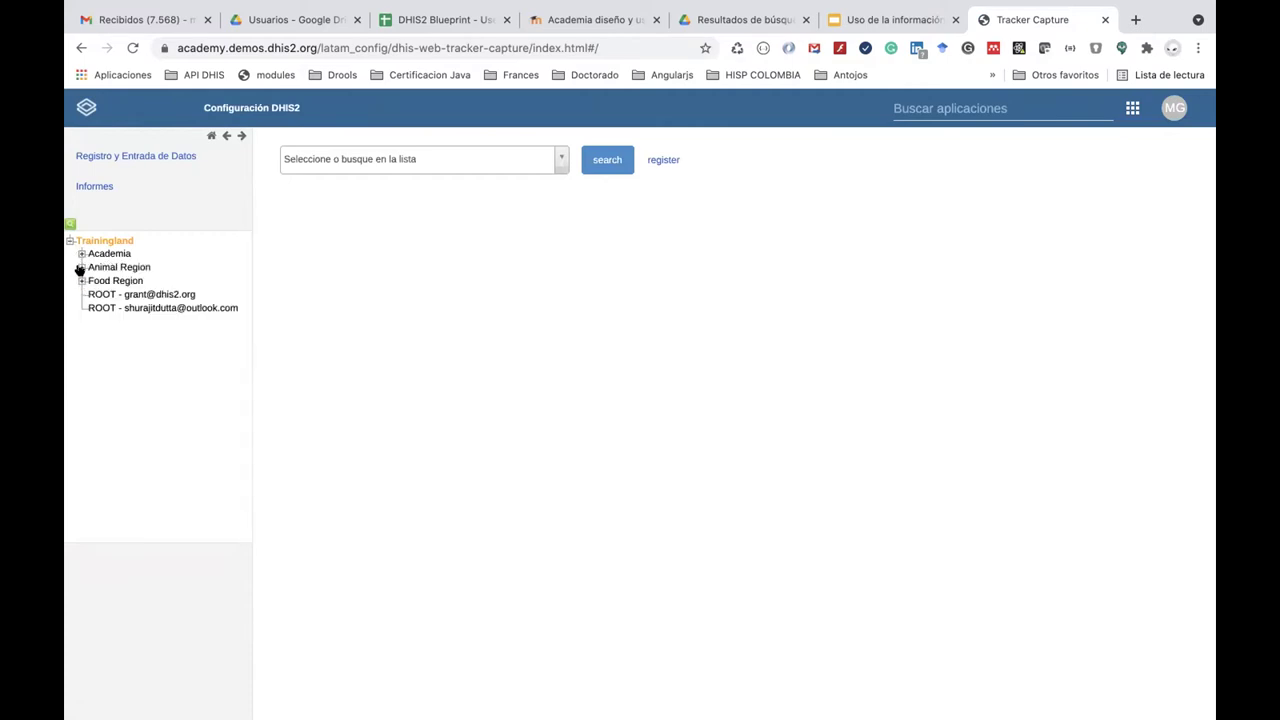
{"action": "left_click", "coordinate": [81, 267]}
{"action": "left_click", "coordinate": [93, 280]}
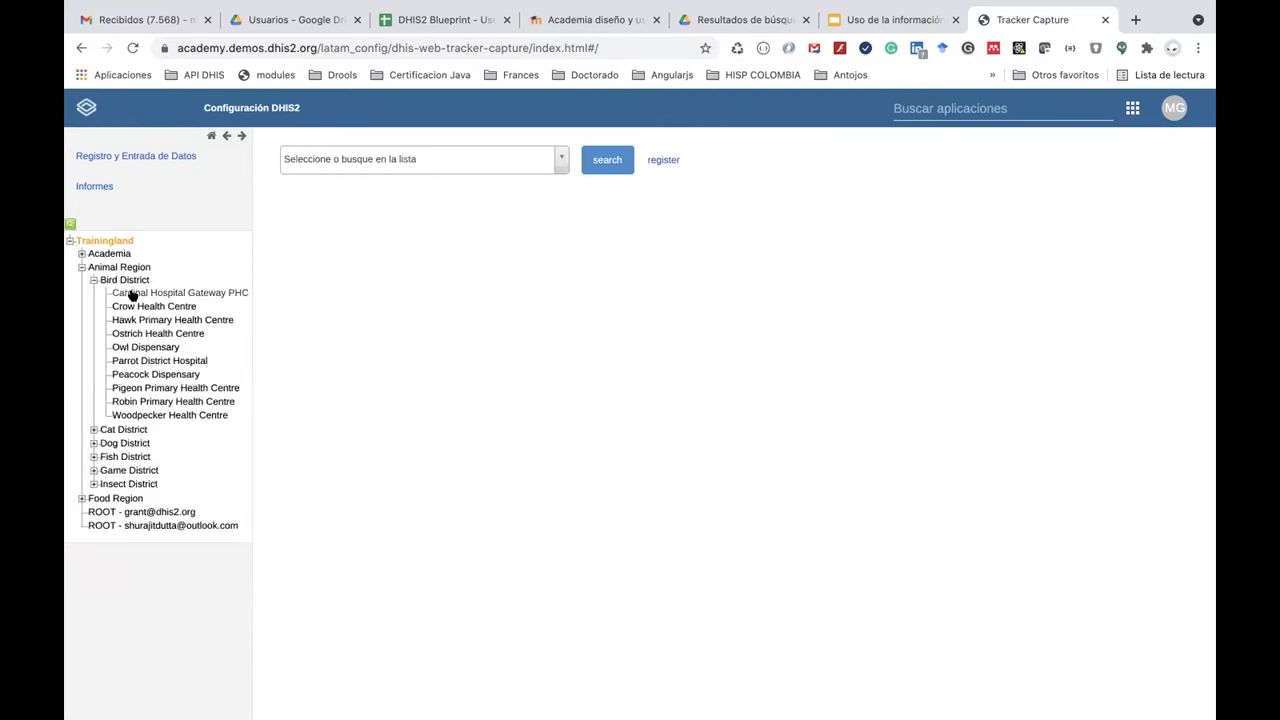
{"action": "left_click", "coordinate": [131, 292]}
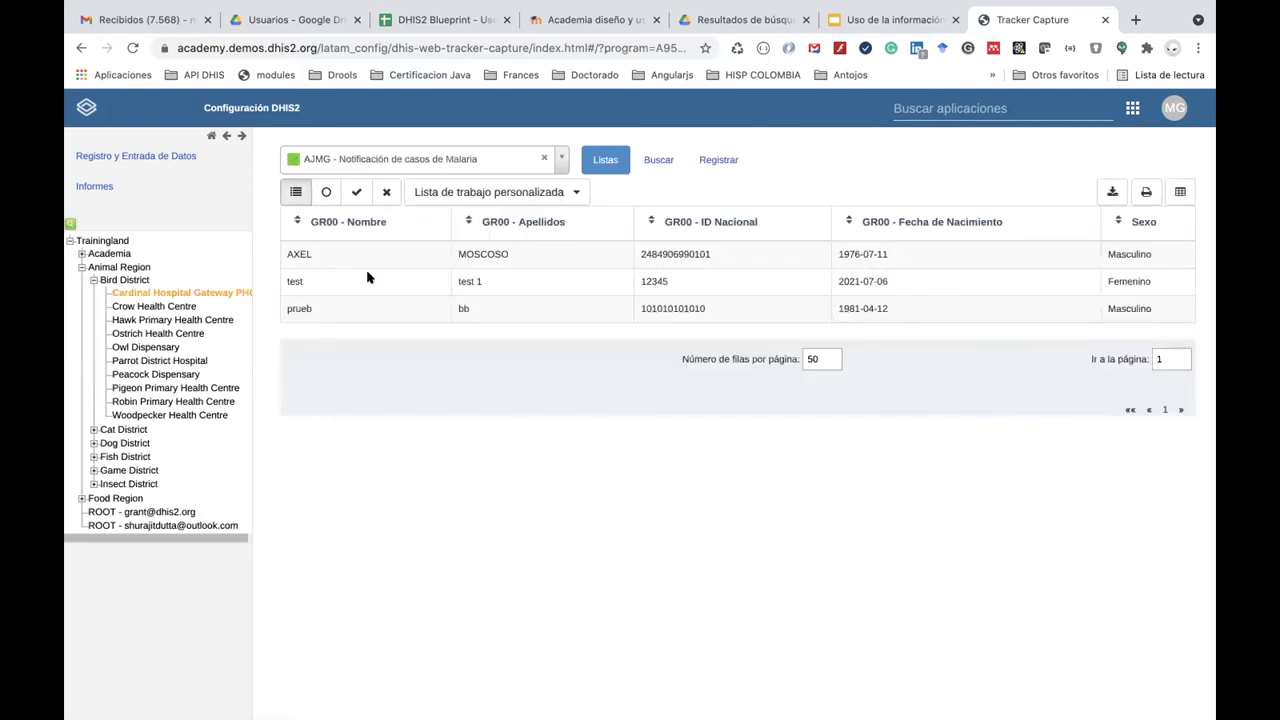
{"action": "left_click", "coordinate": [215, 289]}
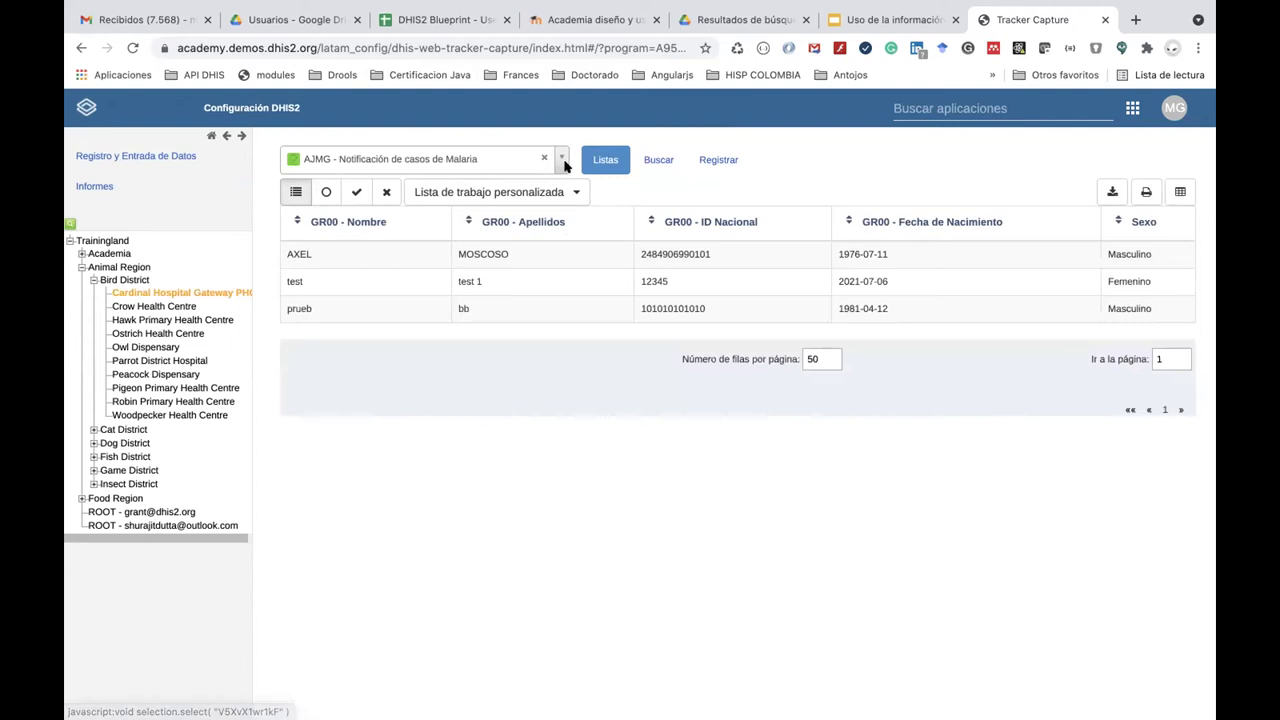
Switch to ENR - Programa de Malaria and open the first patient's record.
{"action": "left_click", "coordinate": [561, 158]}
{"action": "left_click", "coordinate": [540, 298]}
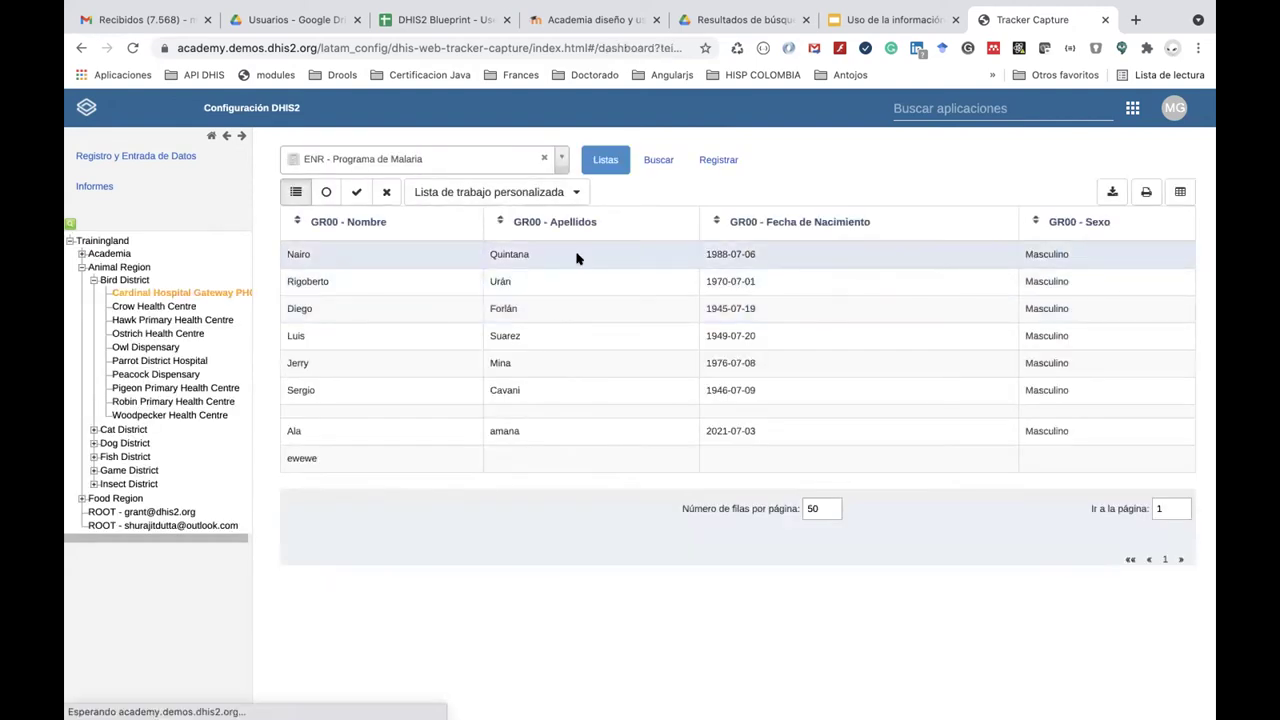
{"action": "left_click", "coordinate": [577, 257]}
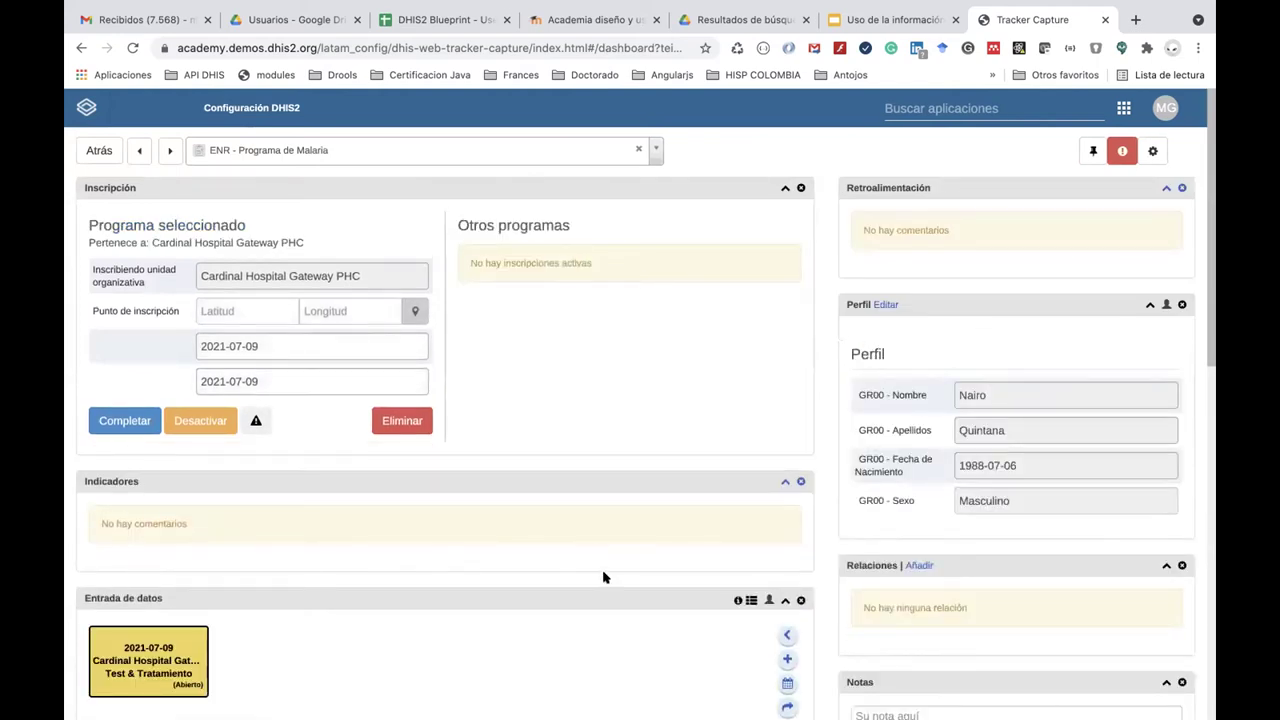
Set Tipo de test to Microscopía and the blood test result to Mixto con Pf.
{"action": "scroll", "coordinate": [603, 577], "scroll_direction": "down", "scroll_amount": 4}
{"action": "scroll", "coordinate": [305, 630], "scroll_direction": "down", "scroll_amount": 1}
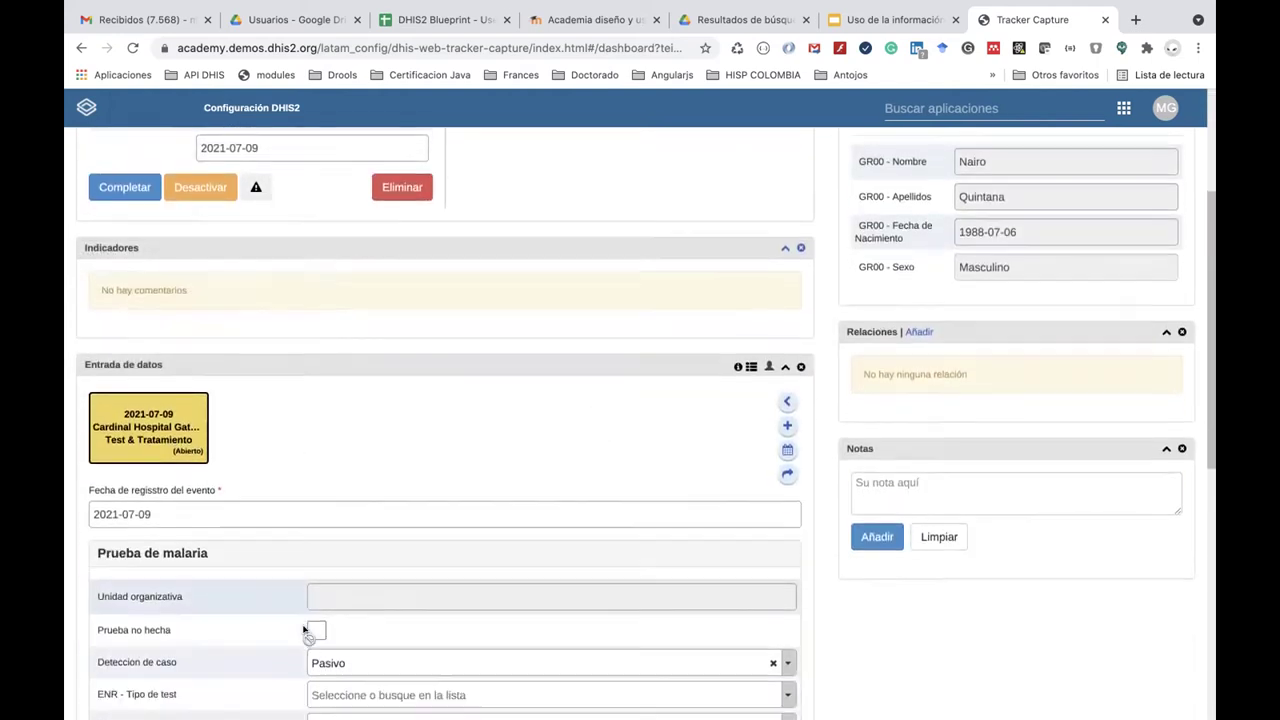
{"action": "scroll", "coordinate": [305, 630], "scroll_direction": "down", "scroll_amount": 6}
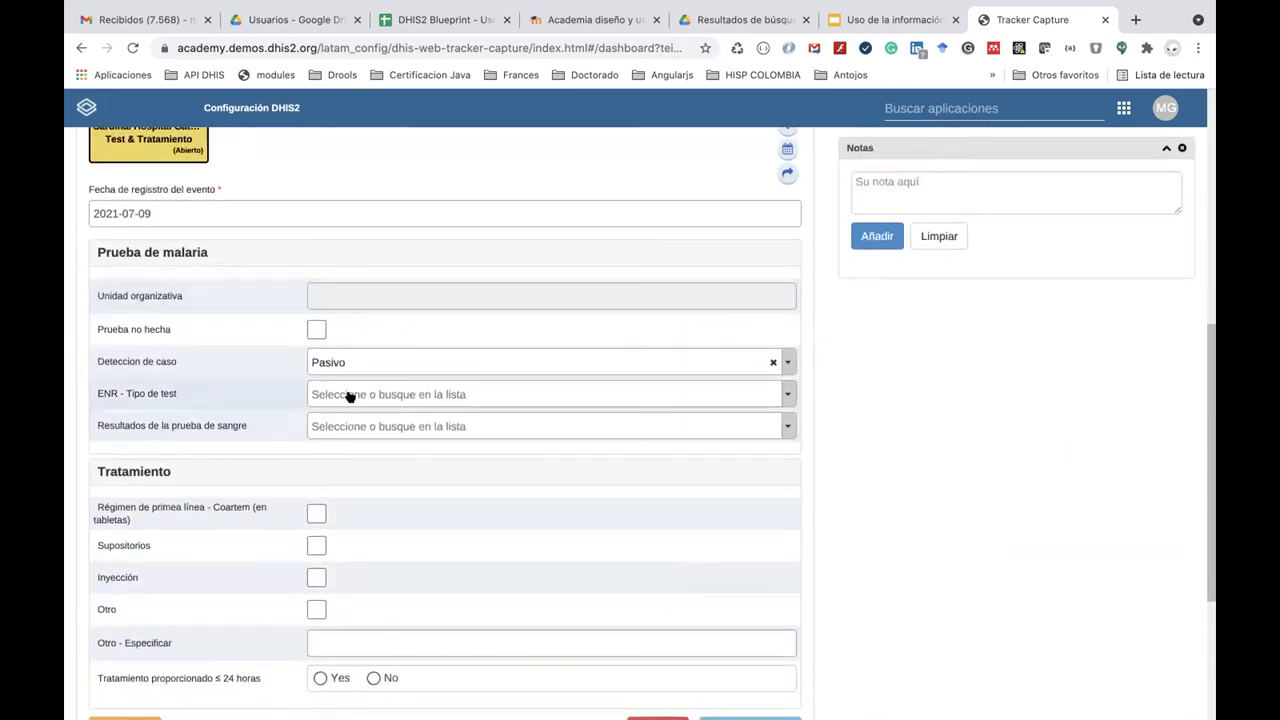
{"action": "scroll", "coordinate": [340, 396], "scroll_direction": "down", "scroll_amount": 2}
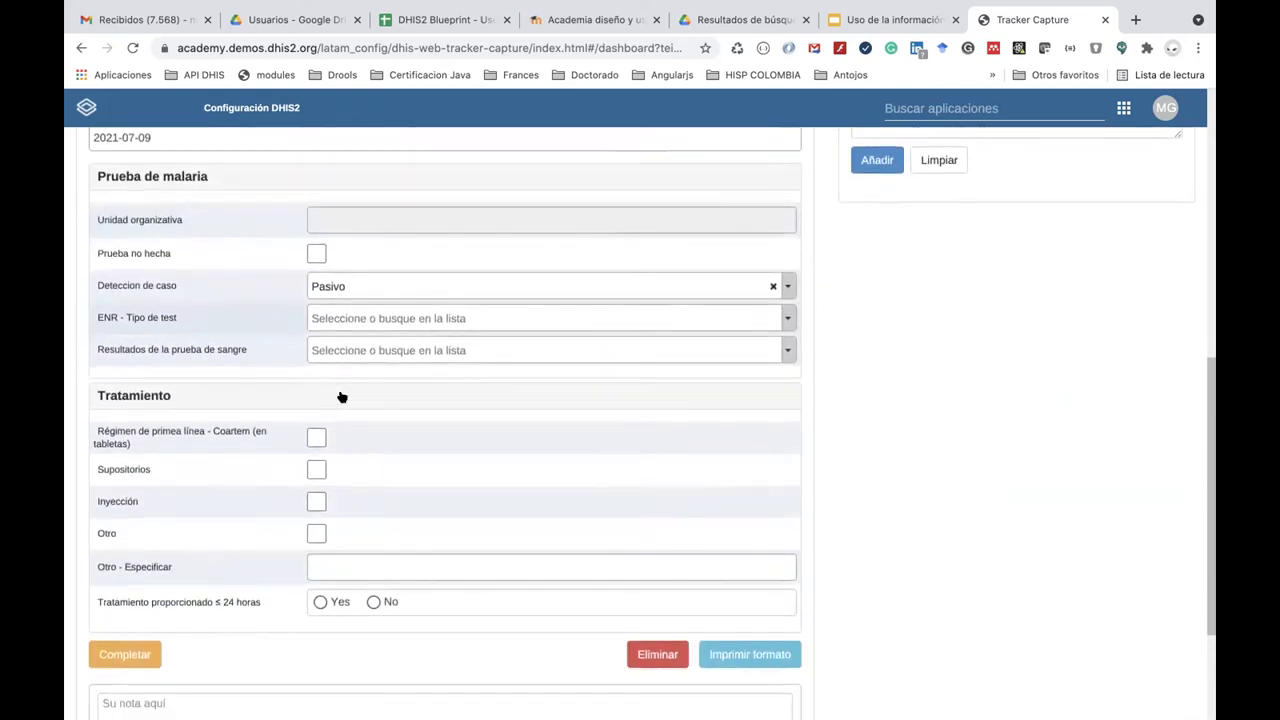
{"action": "left_click", "coordinate": [366, 318]}
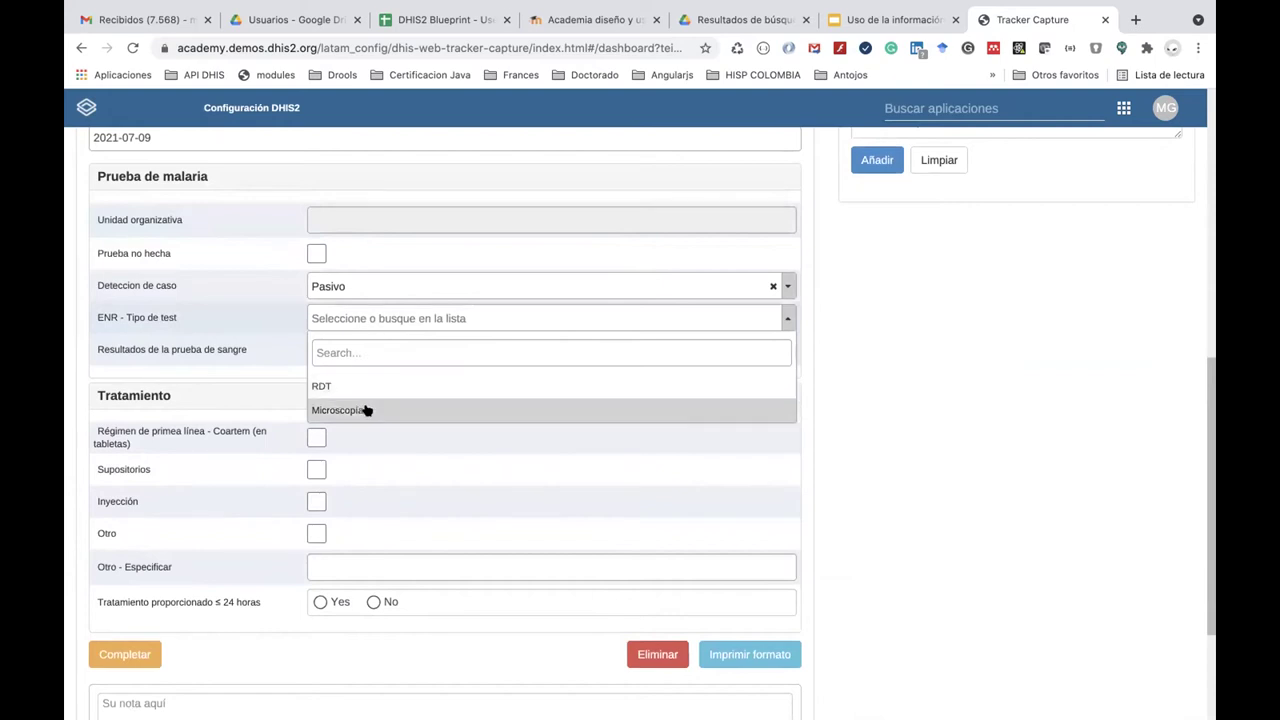
{"action": "left_click", "coordinate": [366, 408]}
{"action": "left_click", "coordinate": [372, 346]}
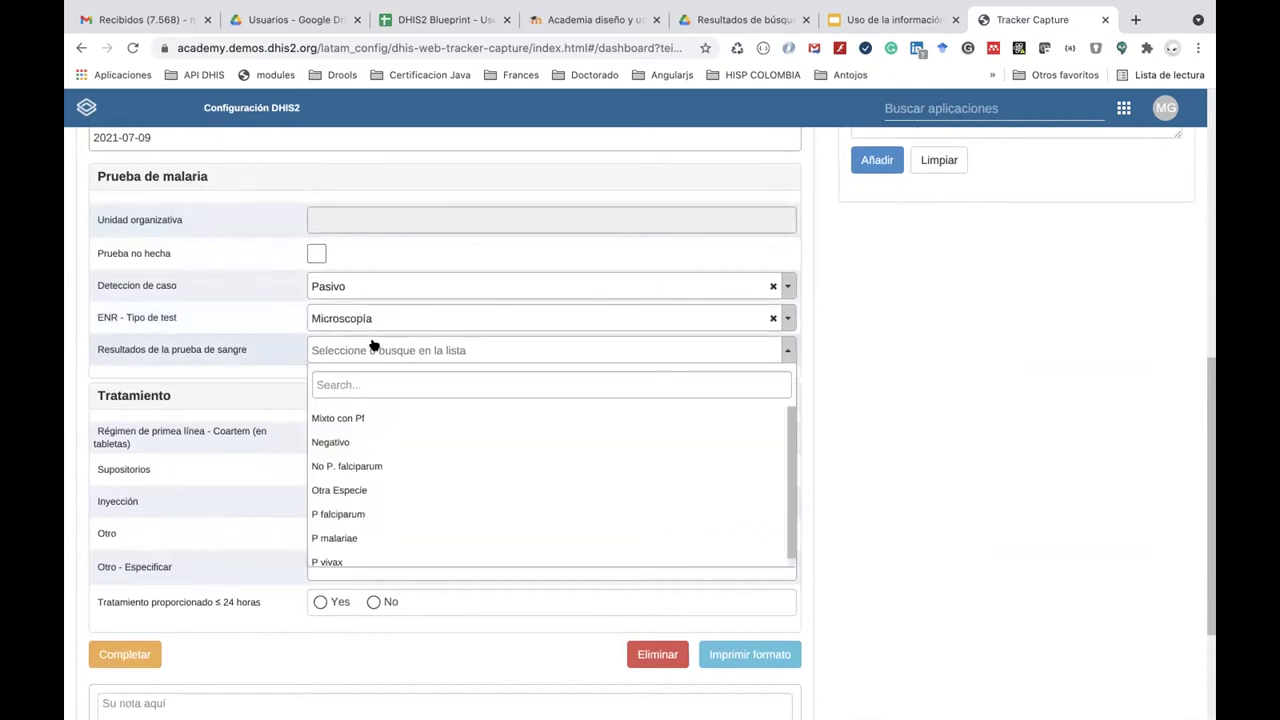
{"action": "left_click", "coordinate": [368, 414]}
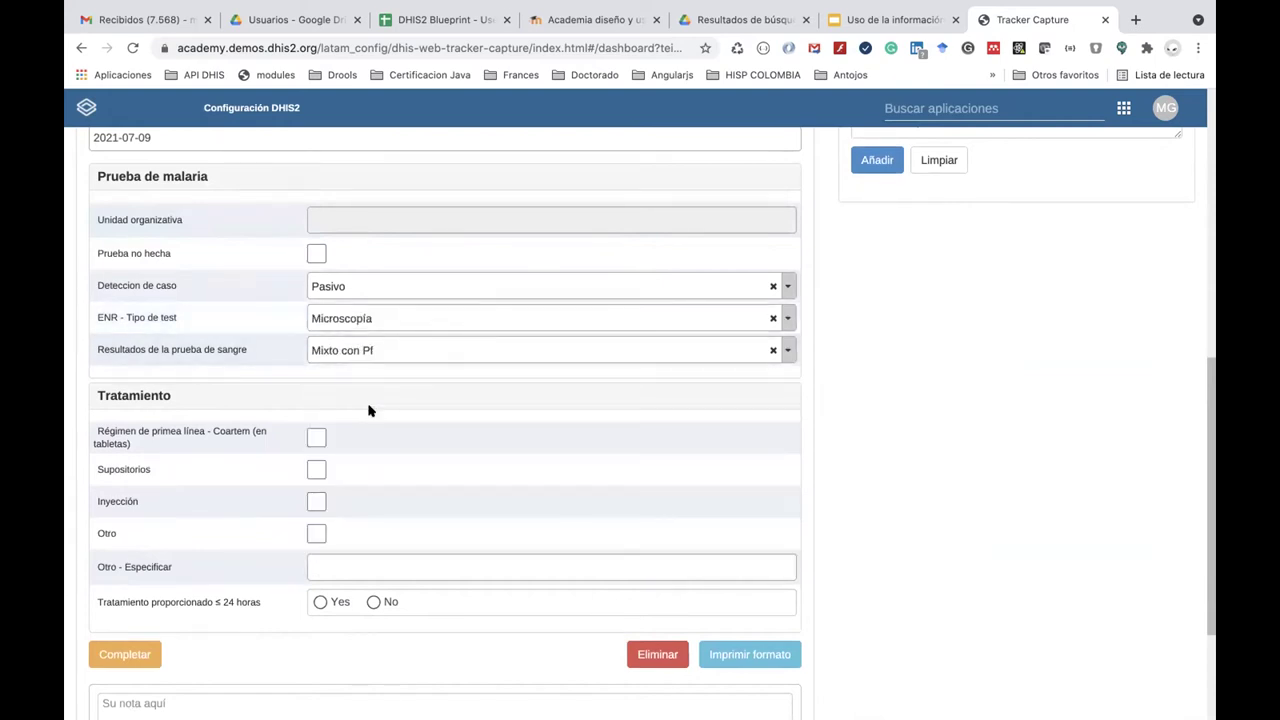
Mark Coartem, suppositories, injection and other treatment as given, with treatment within 24 hours.
{"action": "scroll", "coordinate": [368, 410], "scroll_direction": "down", "scroll_amount": 3}
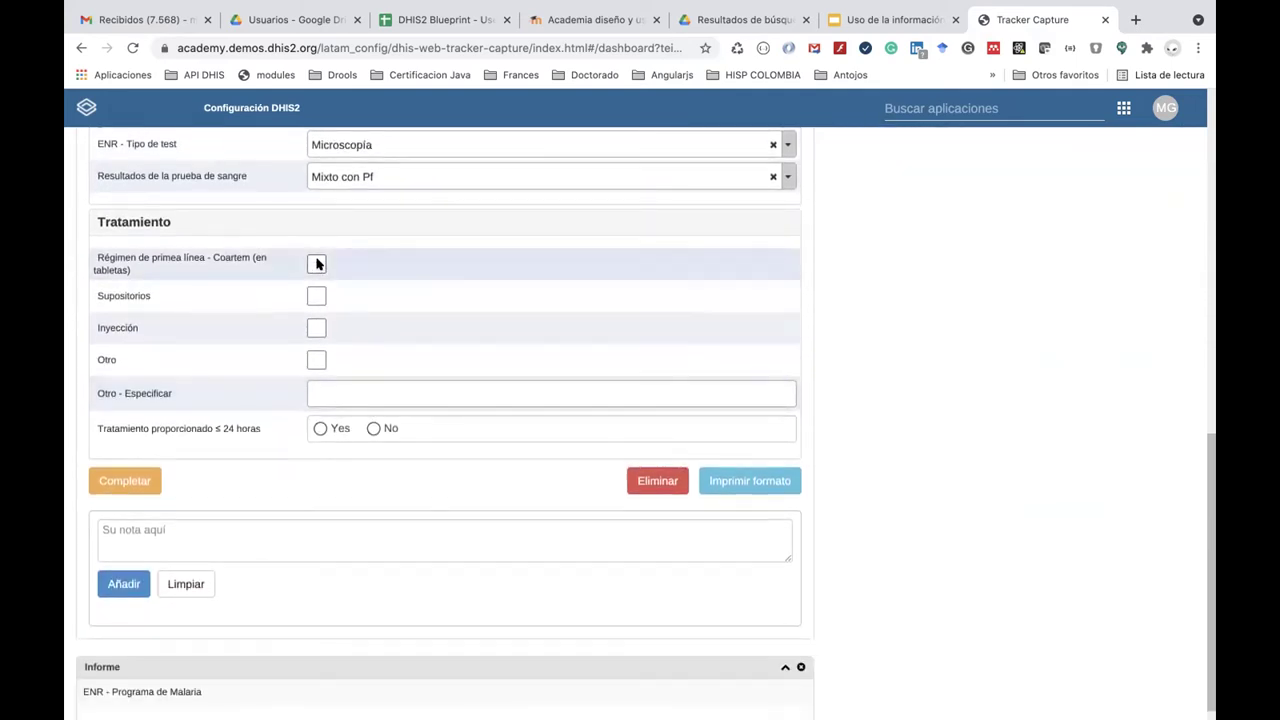
{"action": "left_click", "coordinate": [316, 264]}
{"action": "left_click", "coordinate": [316, 297]}
{"action": "left_click", "coordinate": [316, 329]}
{"action": "left_click", "coordinate": [316, 361]}
{"action": "scroll", "coordinate": [327, 428], "scroll_direction": "down", "scroll_amount": 1}
{"action": "left_click", "coordinate": [321, 410]}
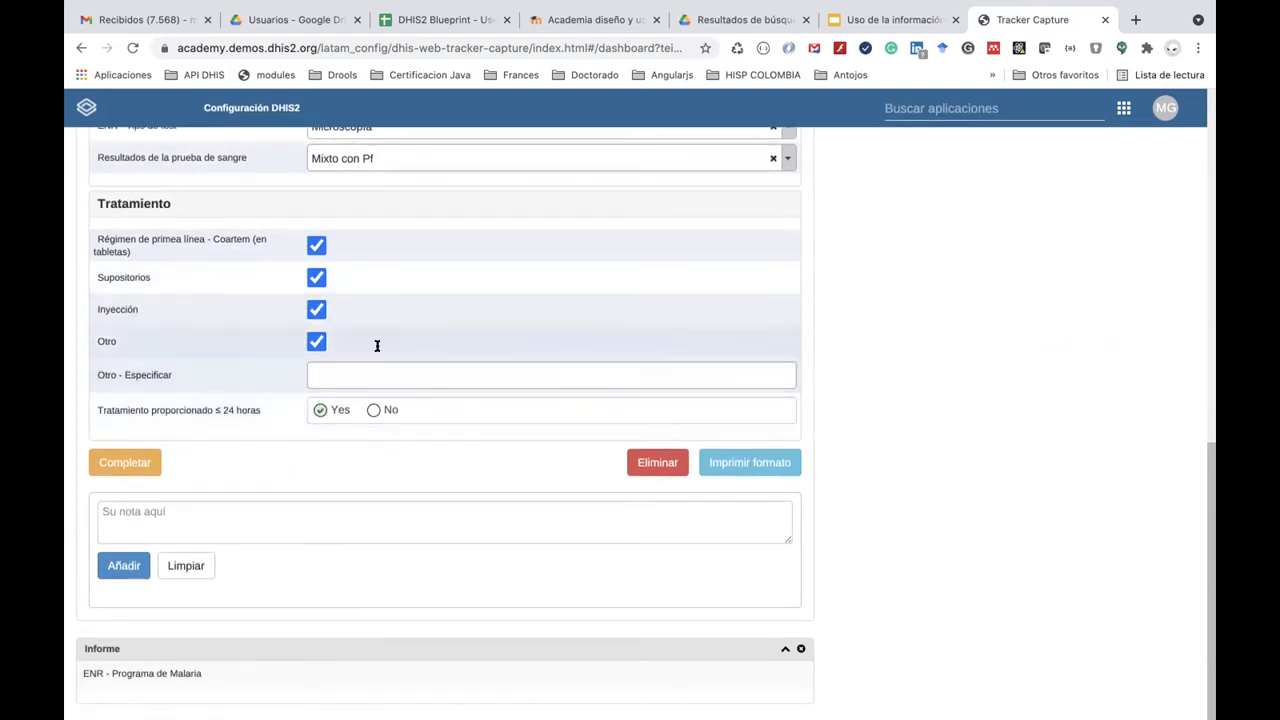
Complete the Test & Tratamiento event and go to the Gmail inbox.
{"action": "left_click", "coordinate": [134, 460]}
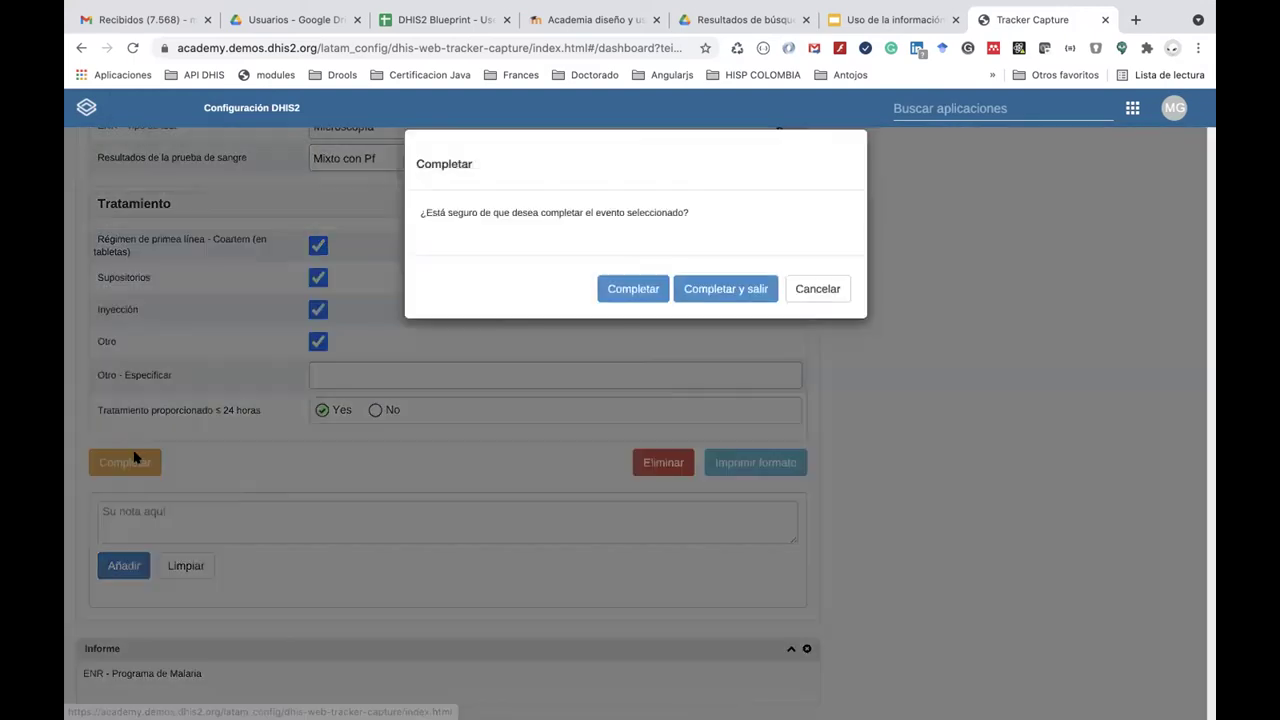
{"action": "left_click", "coordinate": [630, 288]}
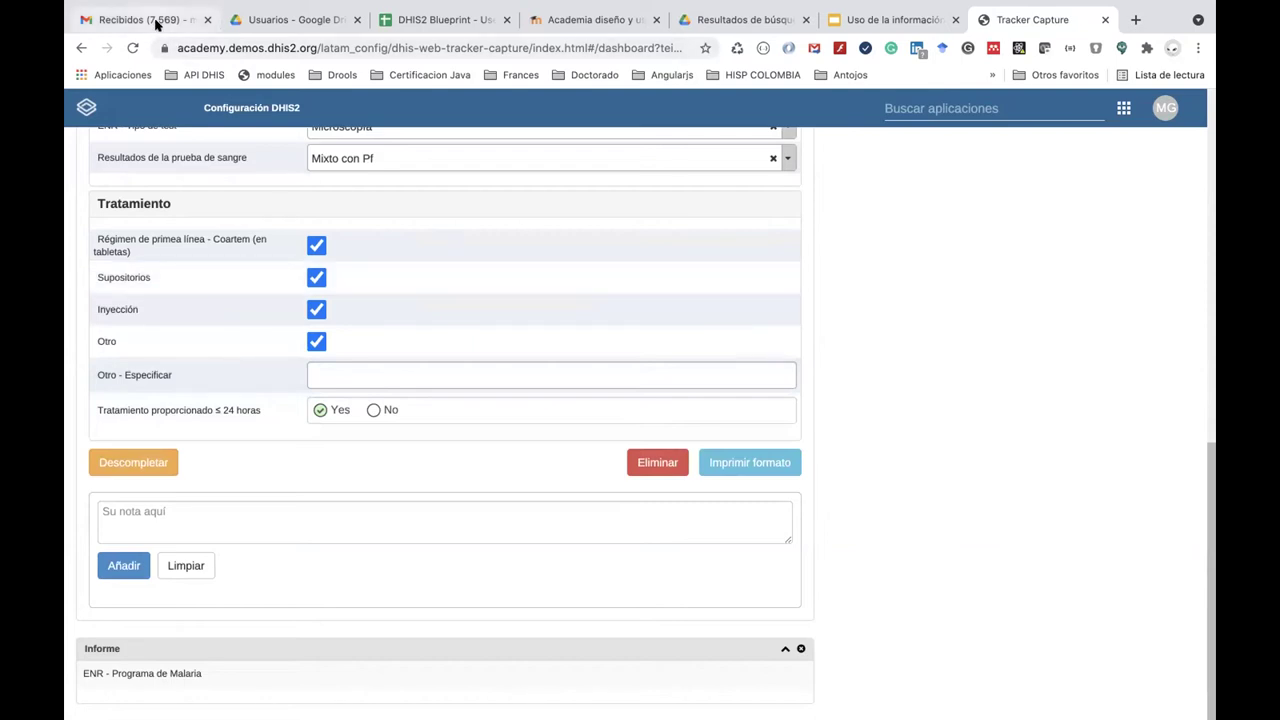
{"action": "left_click", "coordinate": [156, 24]}
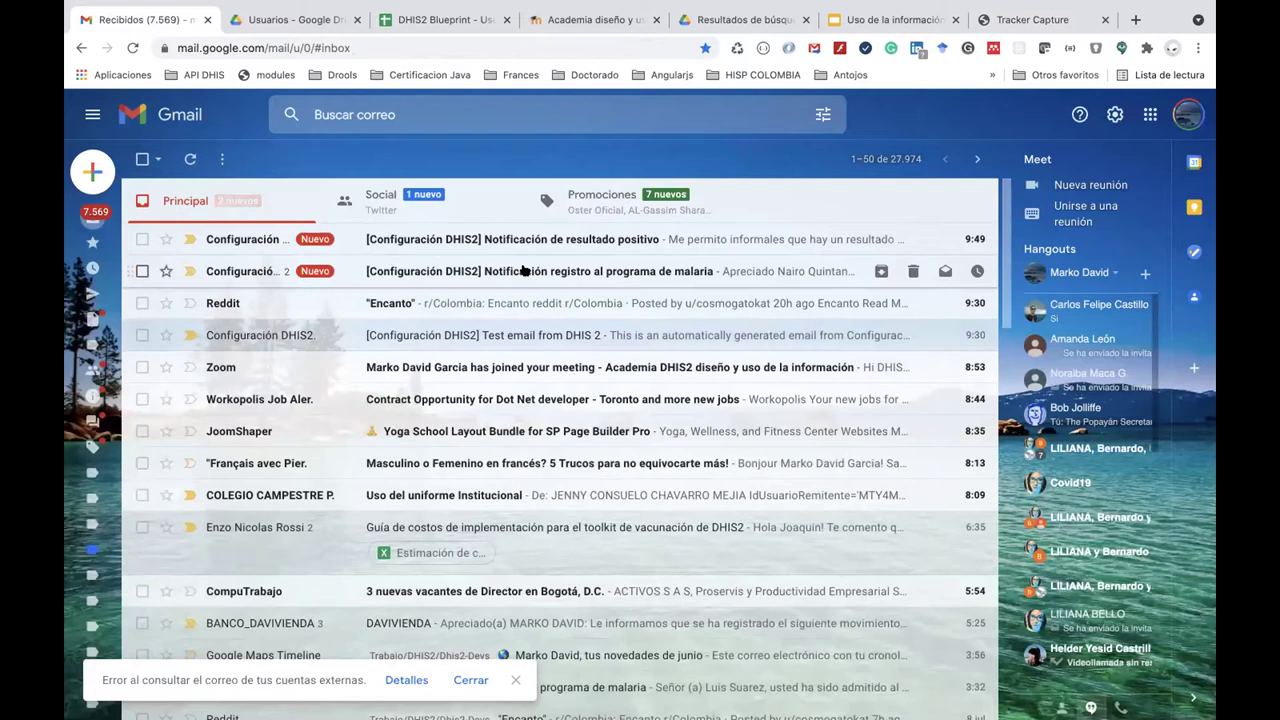
Glance at the registration email, then open the 'Notificación de resultado positivo' email.
{"action": "left_click", "coordinate": [563, 271]}
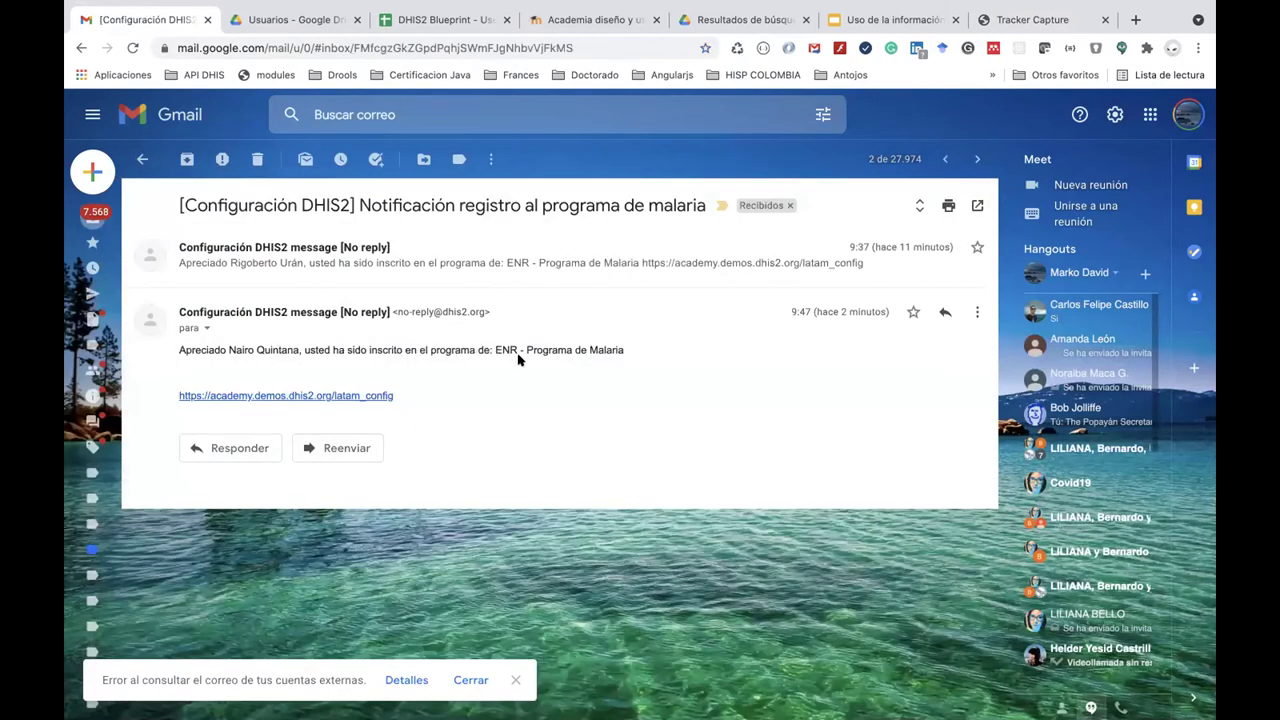
{"action": "left_click", "coordinate": [143, 162]}
{"action": "left_click", "coordinate": [476, 239]}
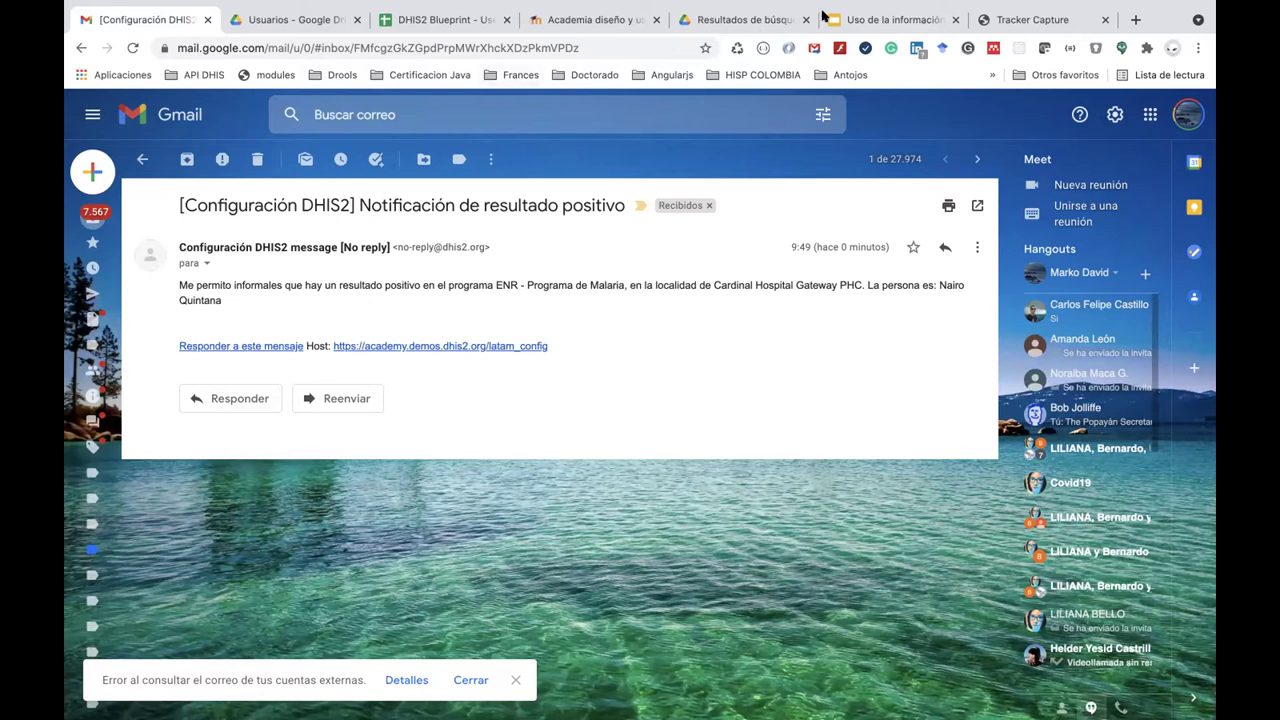
Reopen the test patient's malaria enrollment and start a new Resultado event dated 2021-07-09.
{"action": "left_click", "coordinate": [1012, 18]}
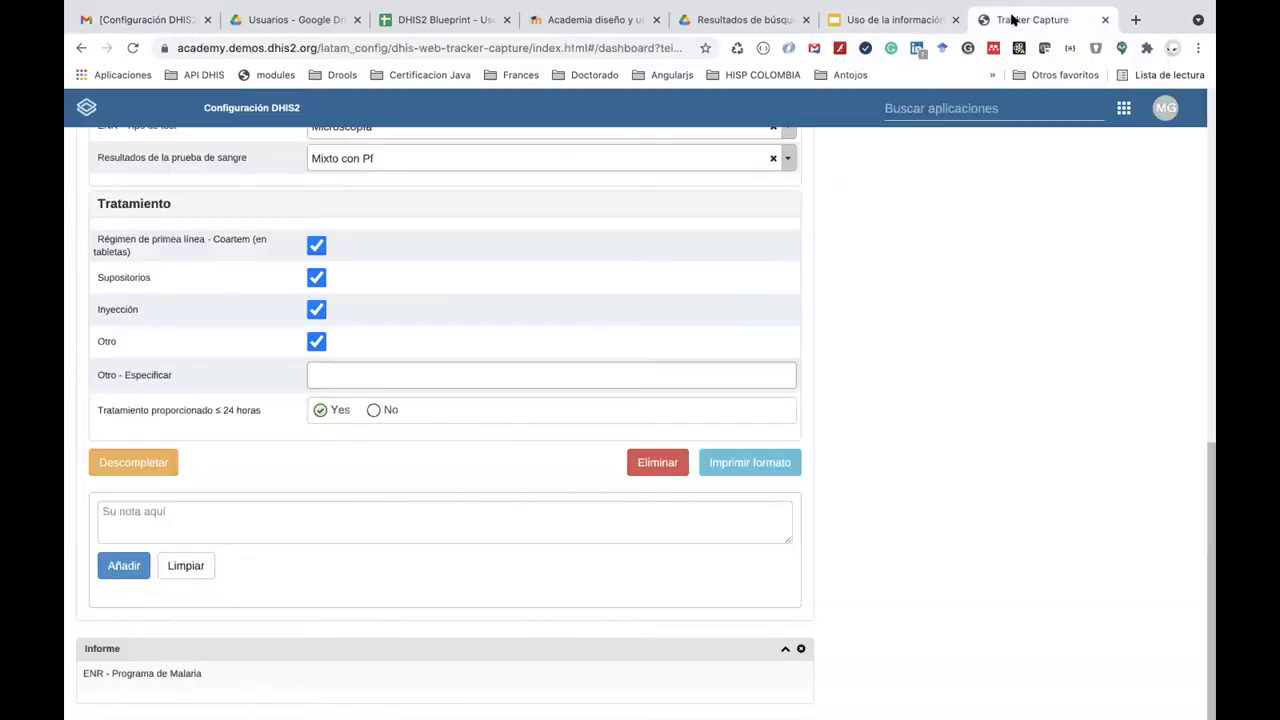
{"action": "scroll", "coordinate": [914, 103], "scroll_direction": "up", "scroll_amount": 15}
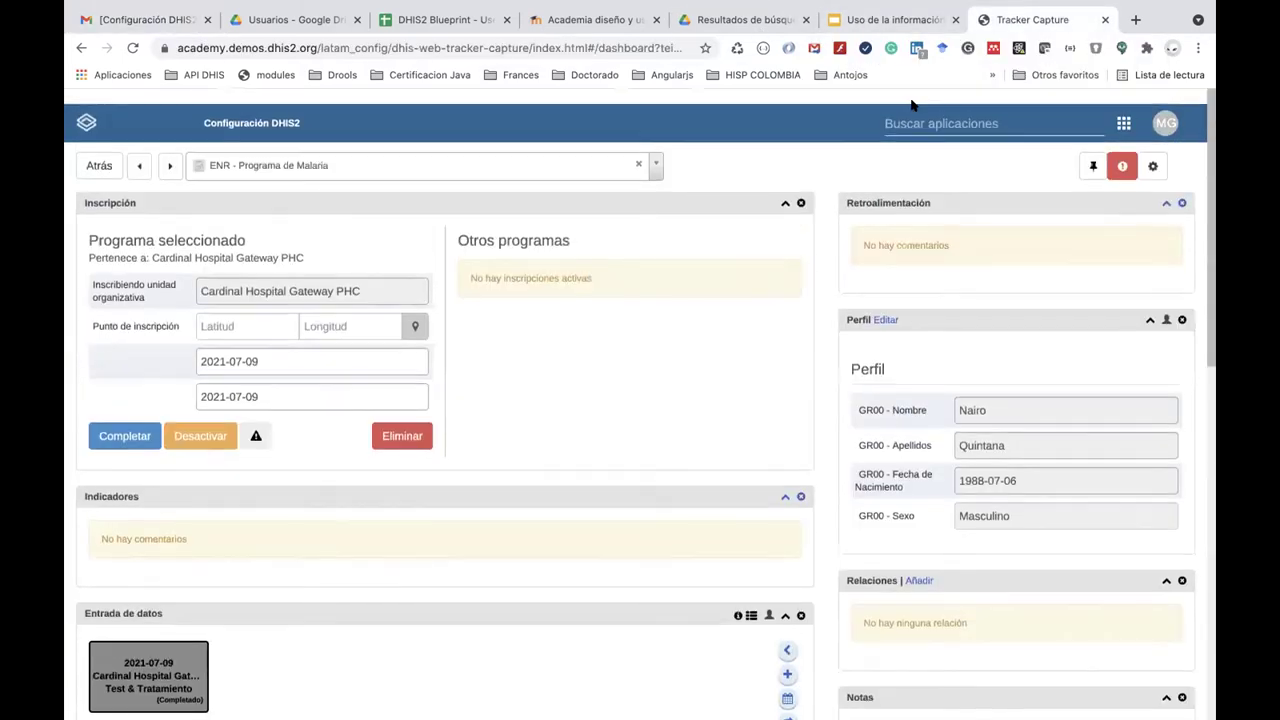
{"action": "left_click", "coordinate": [80, 146]}
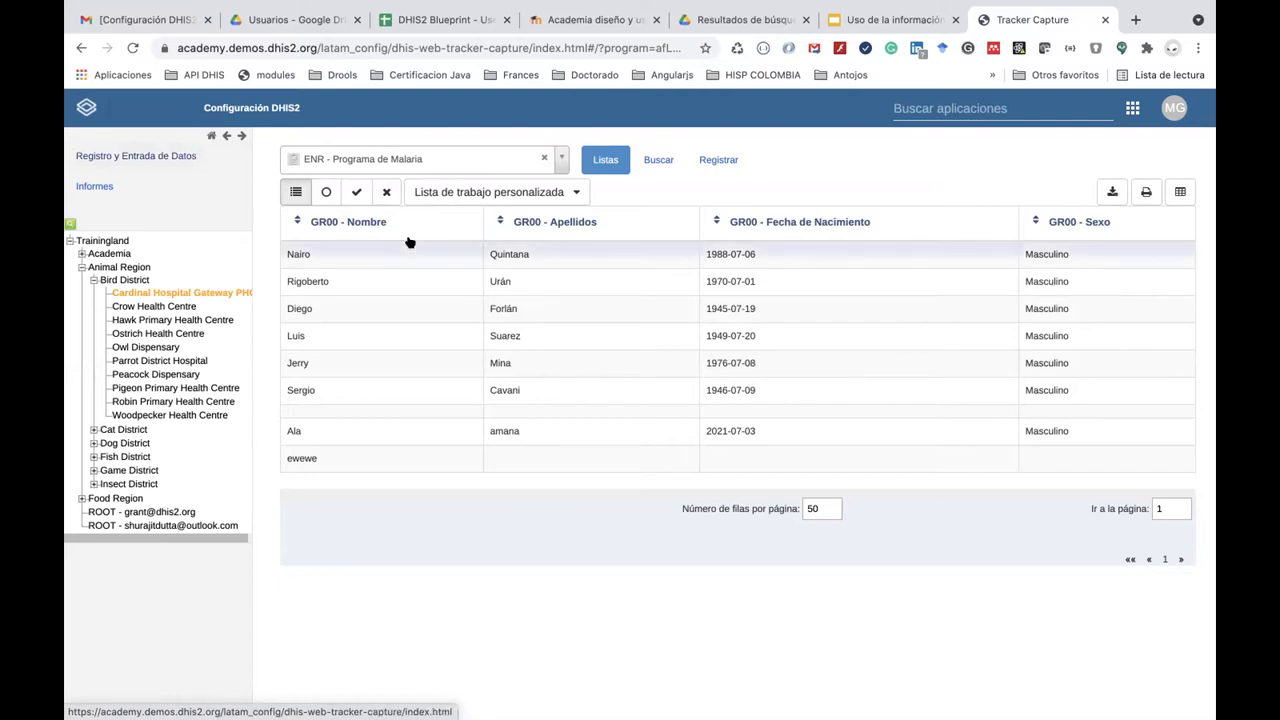
{"action": "left_click", "coordinate": [585, 266]}
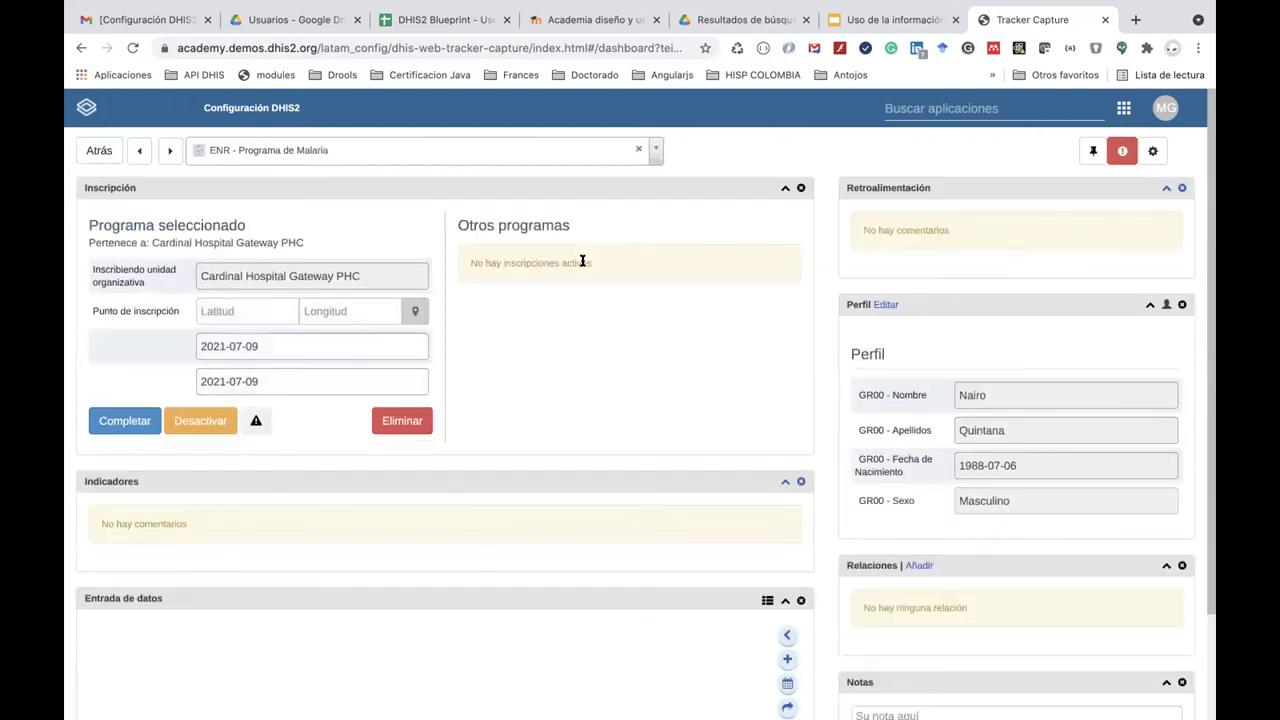
{"action": "scroll", "coordinate": [576, 416], "scroll_direction": "down", "scroll_amount": 3}
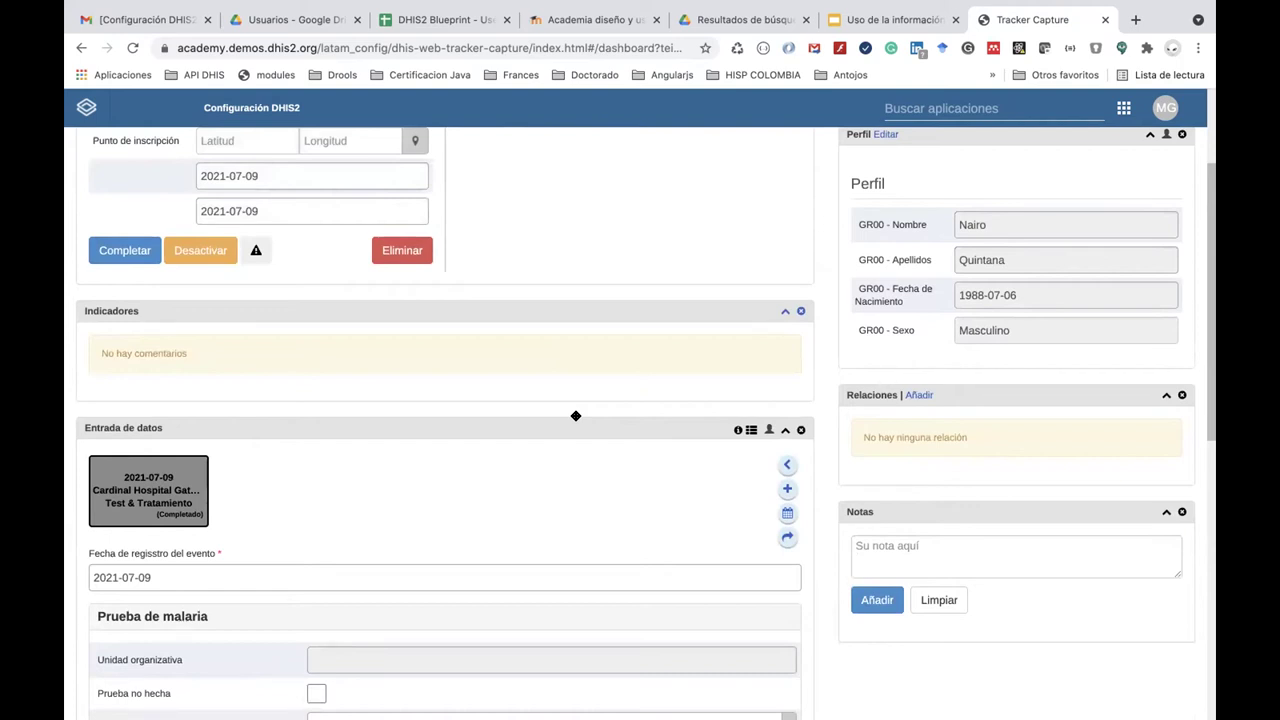
{"action": "mouse_move", "coordinate": [148, 492]}
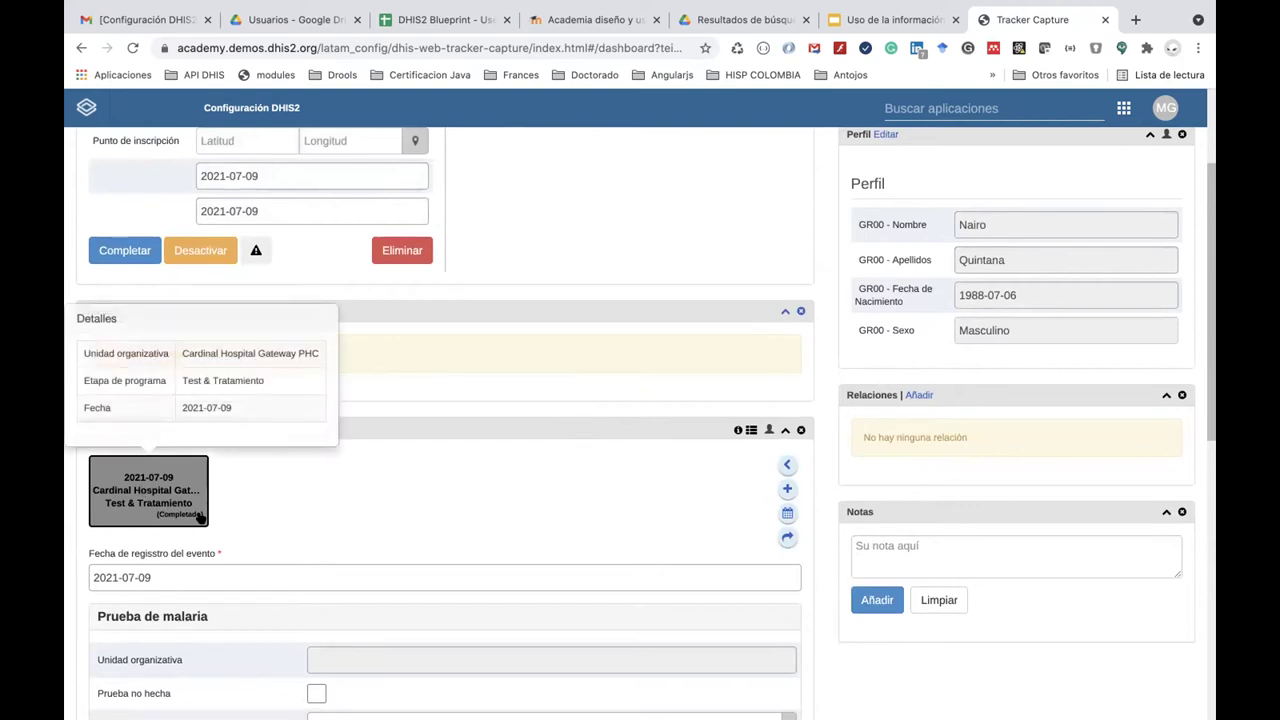
{"action": "scroll", "coordinate": [200, 518], "scroll_direction": "down", "scroll_amount": 1}
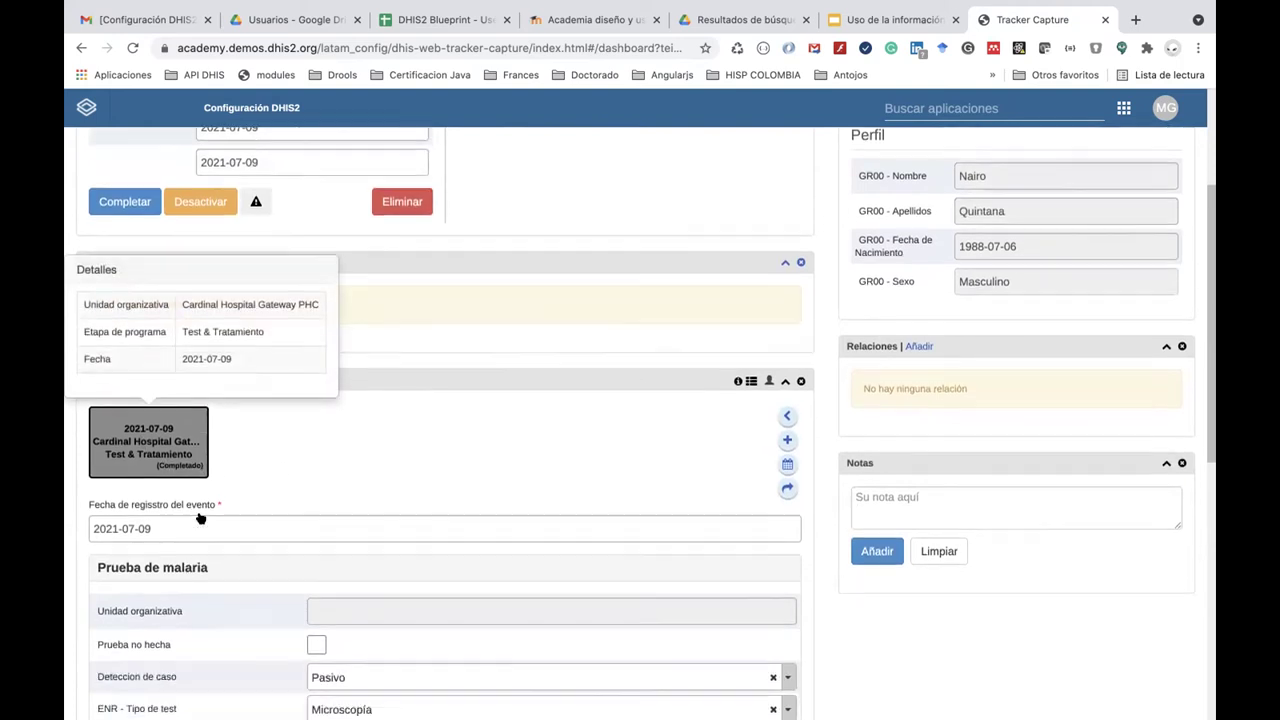
{"action": "left_click", "coordinate": [786, 440]}
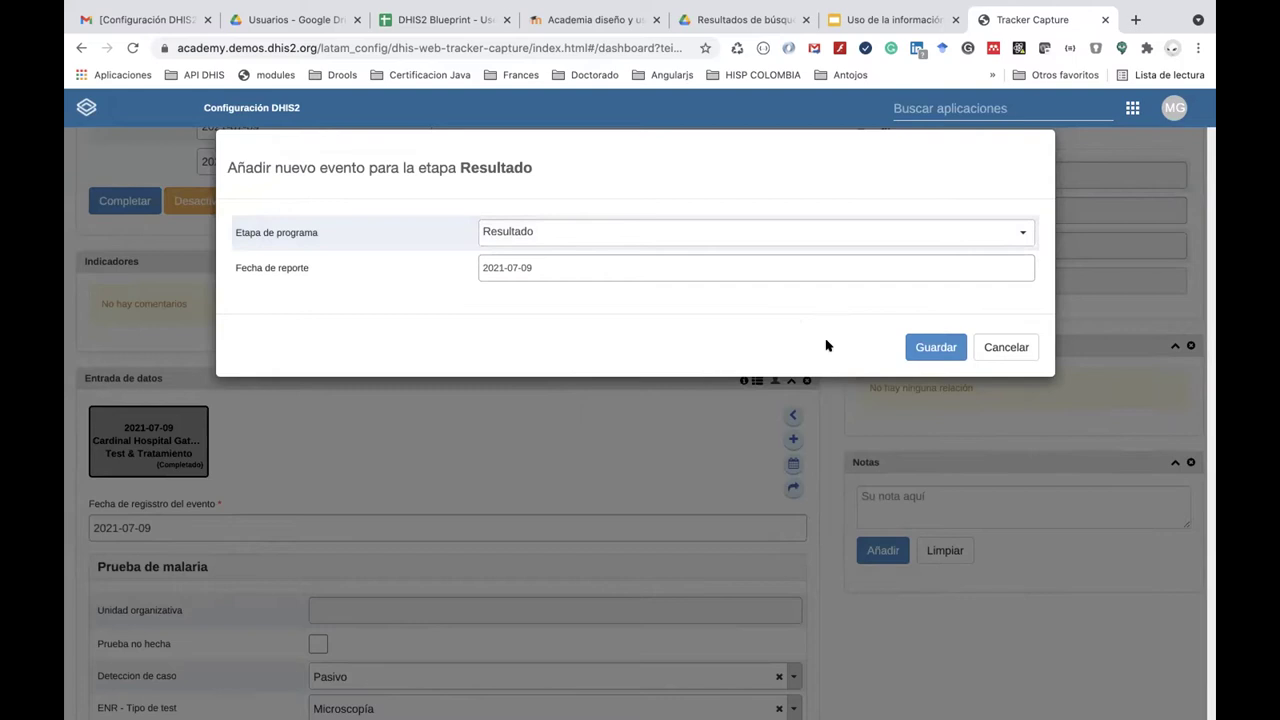
Drop the immediate event and schedule a Resultado event due on 2021-07-15.
{"action": "left_click", "coordinate": [1000, 352]}
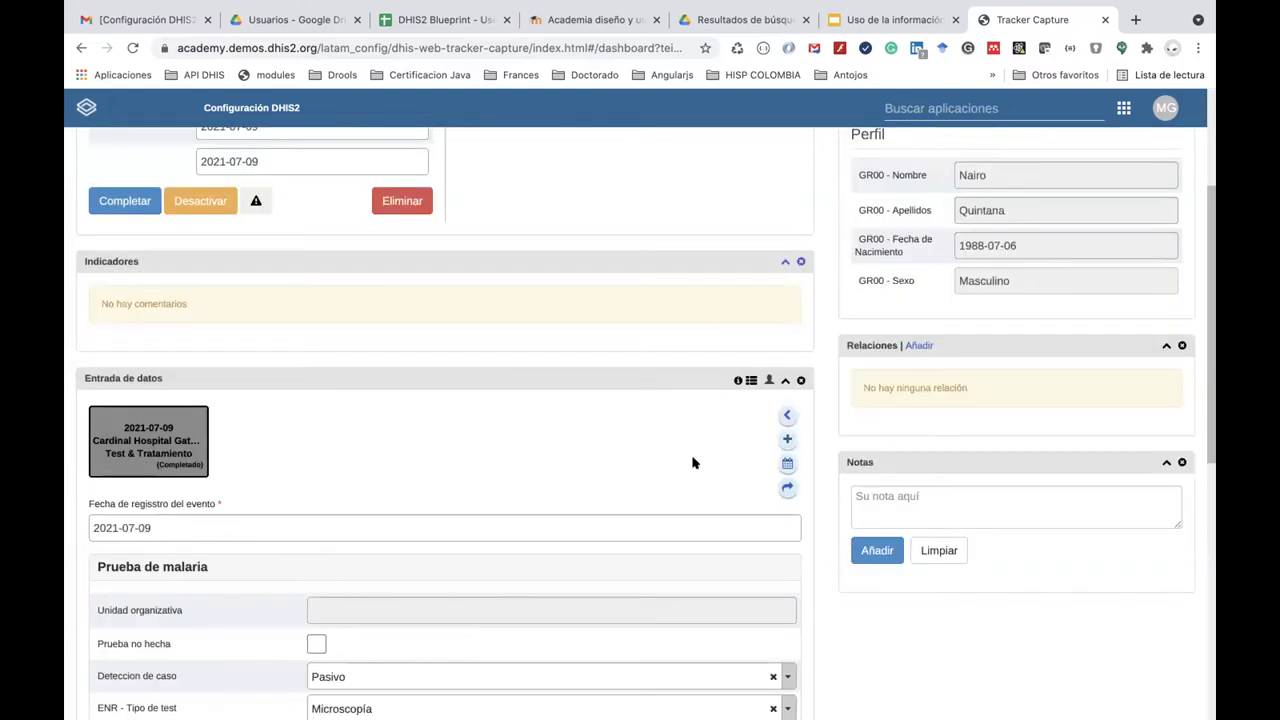
{"action": "left_click", "coordinate": [787, 463]}
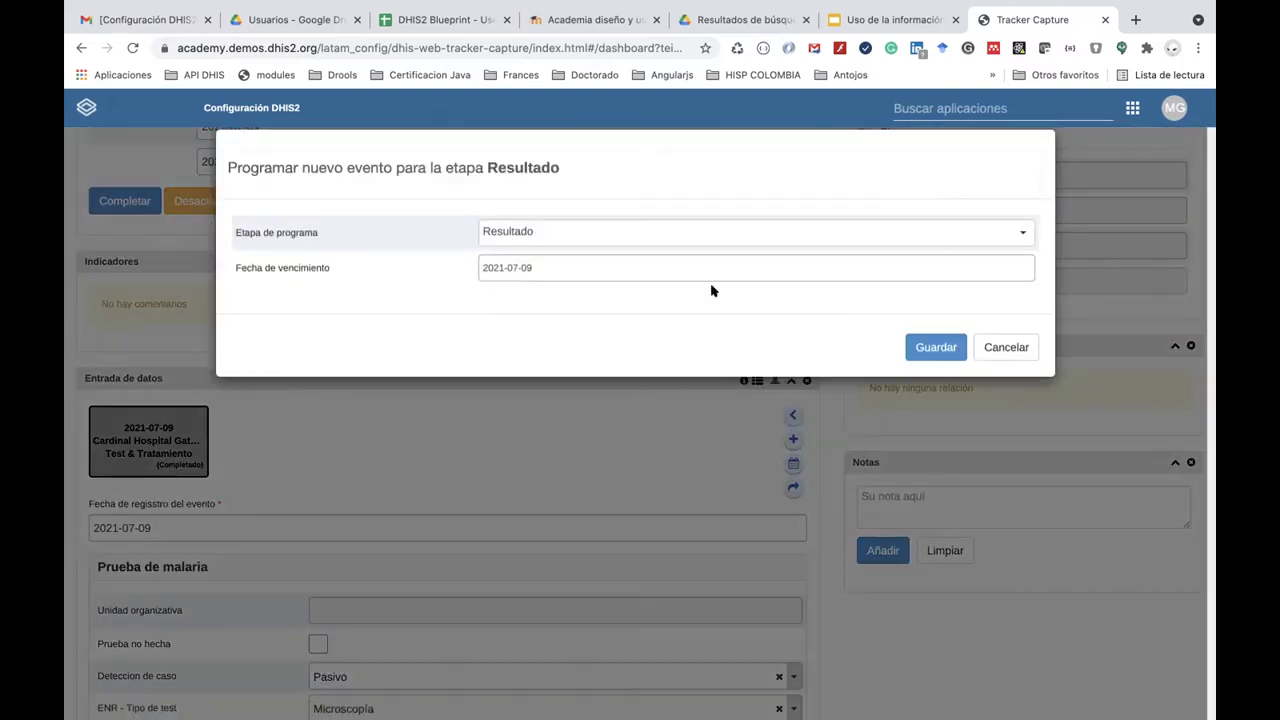
{"action": "left_click", "coordinate": [990, 347]}
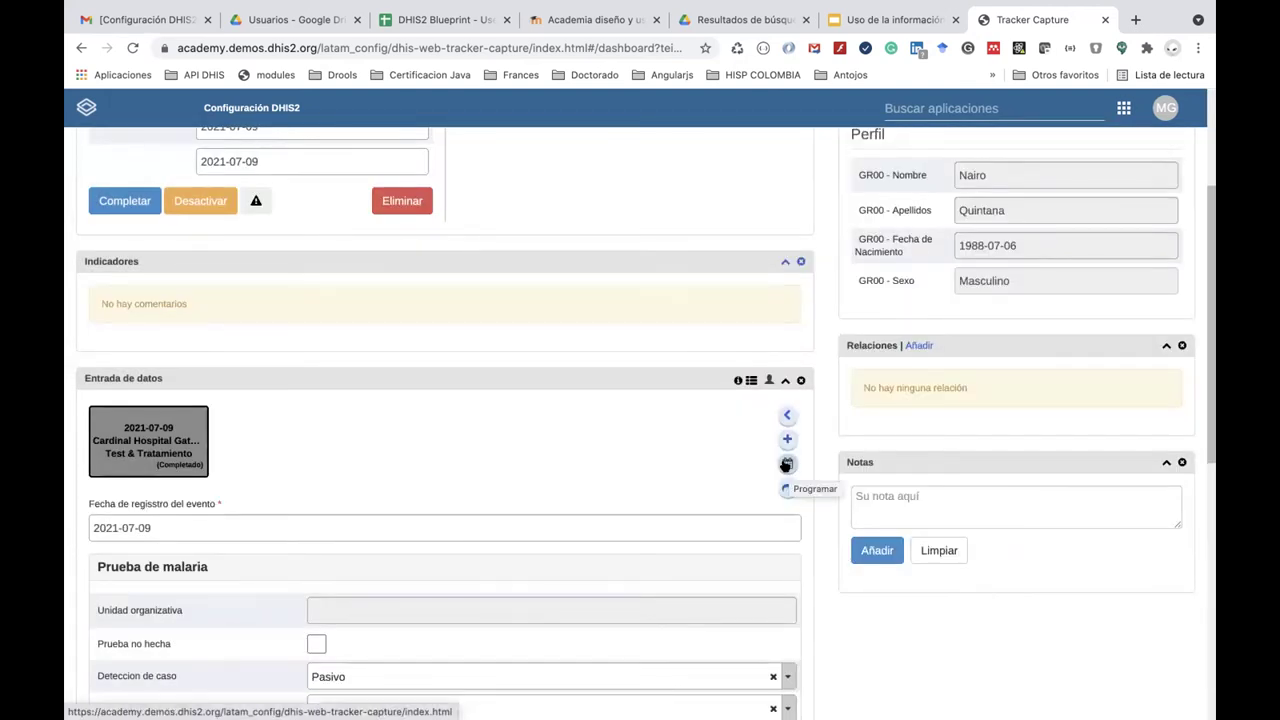
{"action": "left_click", "coordinate": [786, 465]}
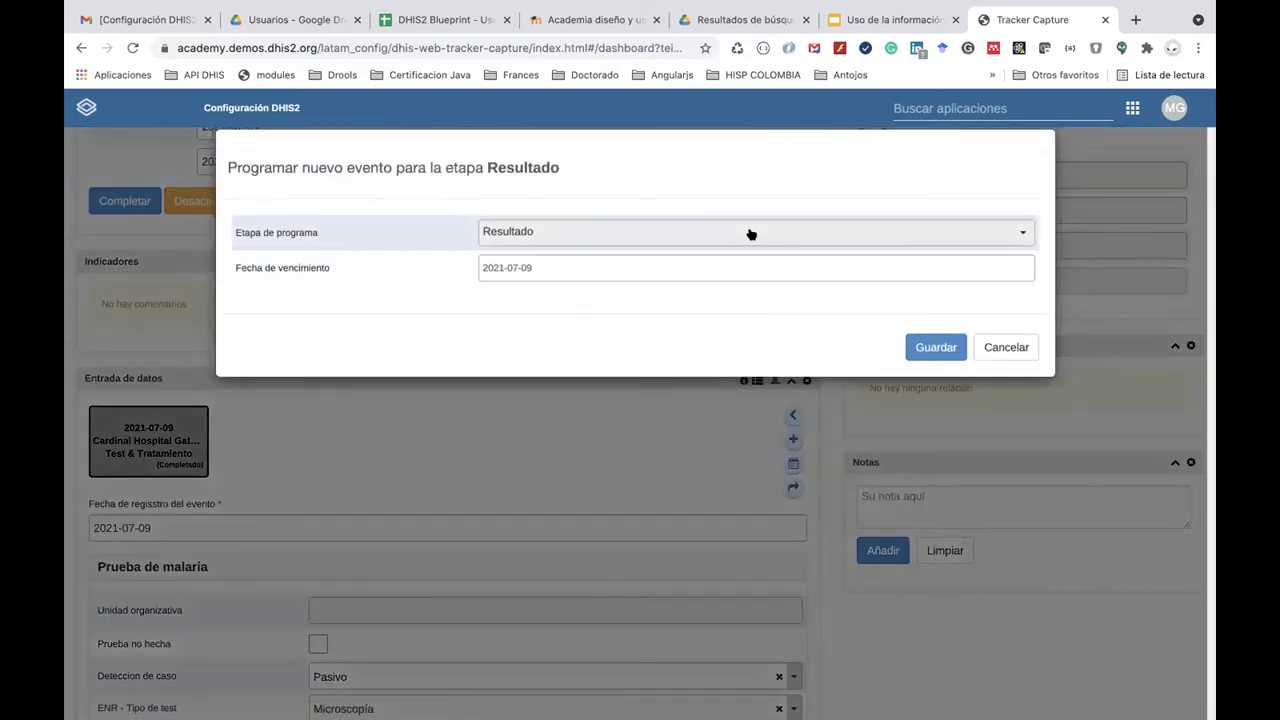
{"action": "left_click", "coordinate": [751, 233]}
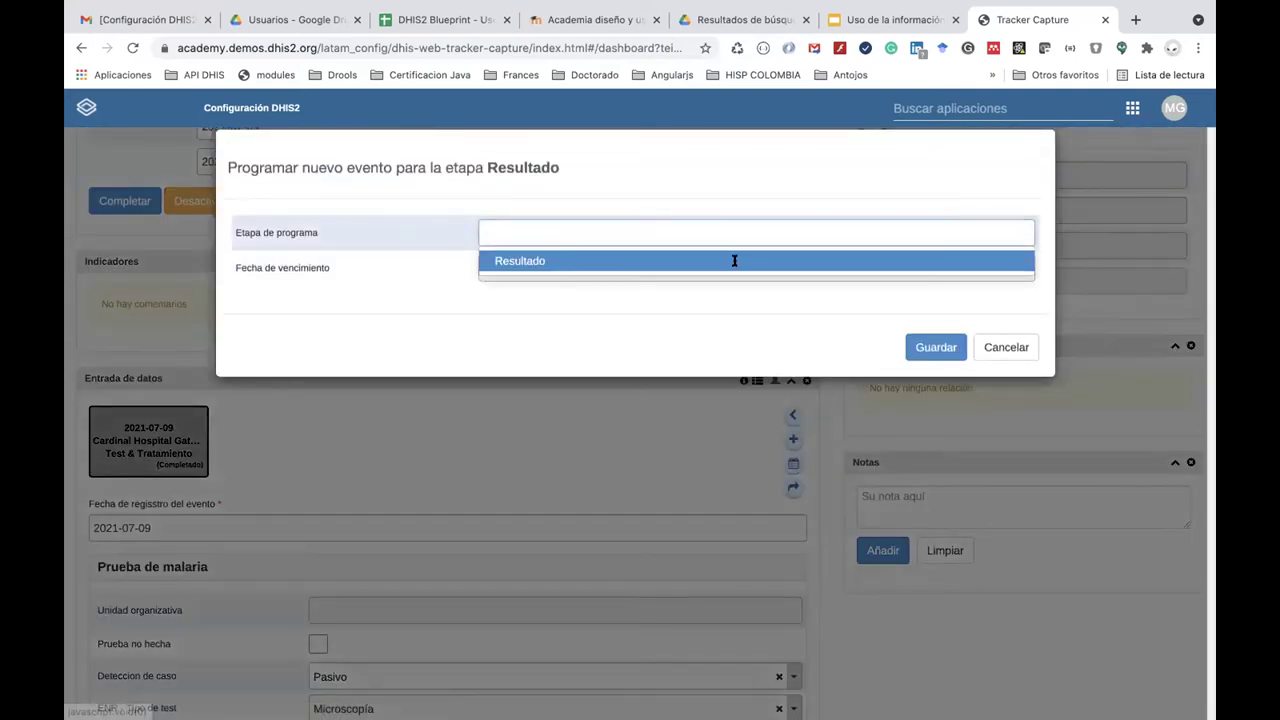
{"action": "left_click", "coordinate": [734, 260]}
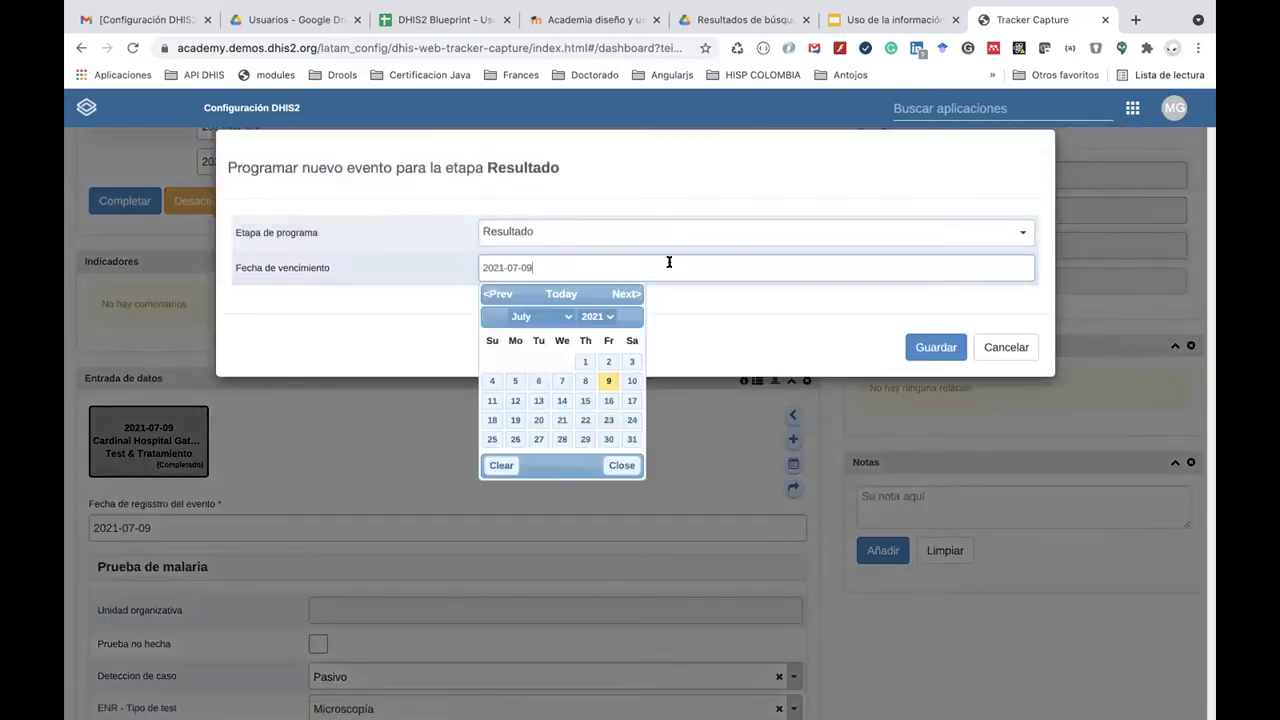
{"action": "left_click", "coordinate": [584, 400]}
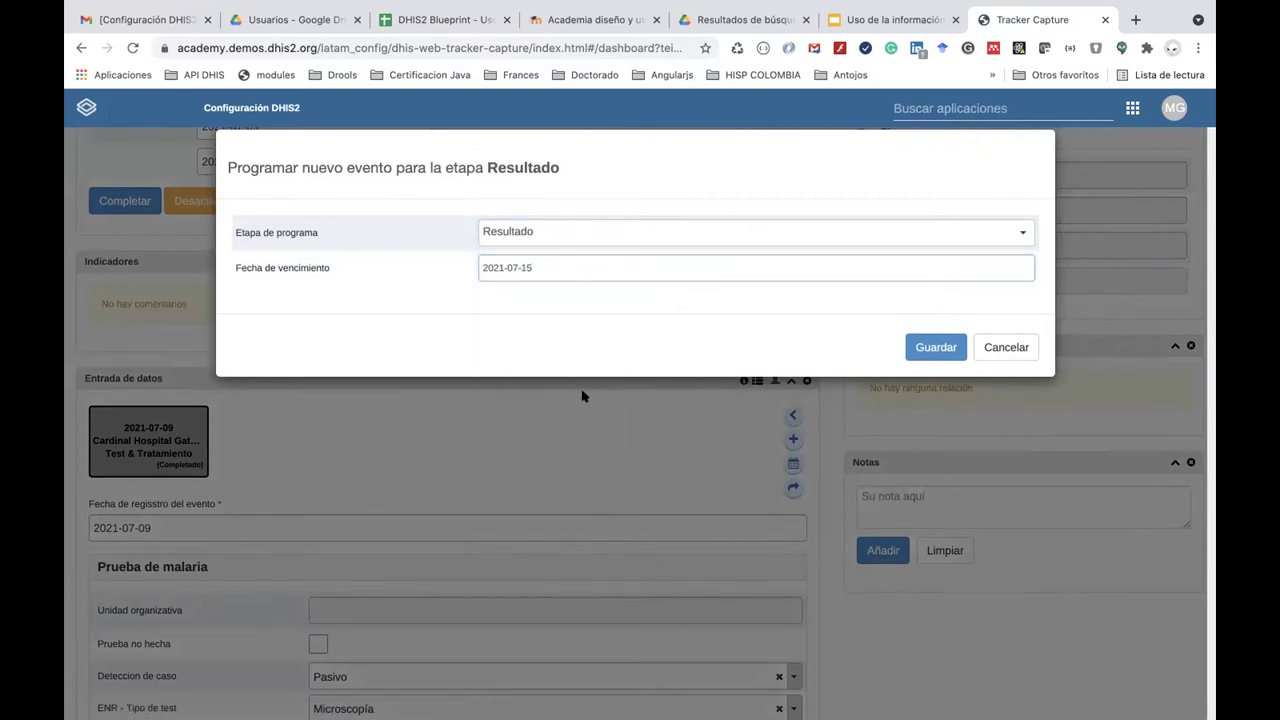
{"action": "left_click", "coordinate": [922, 347]}
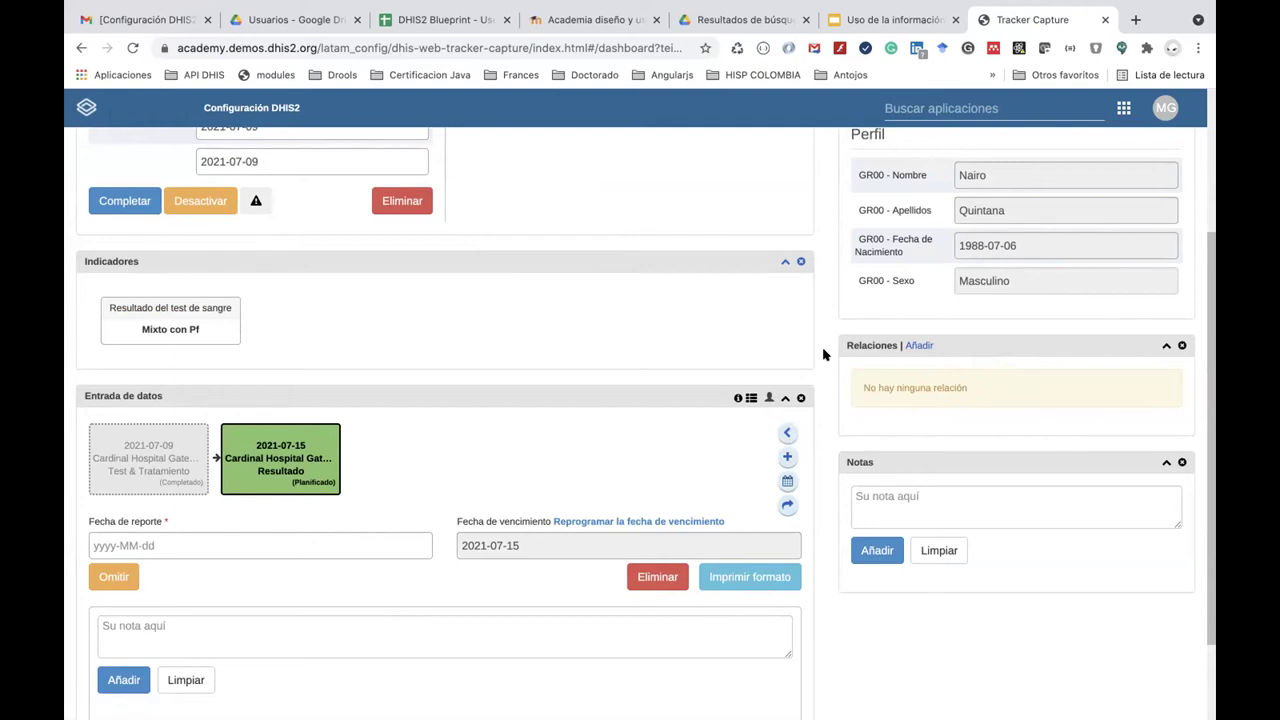
Launch the Mantenimiento app by searching 'man' in the apps grid.
{"action": "scroll", "coordinate": [1000, 229], "scroll_direction": "up", "scroll_amount": 4}
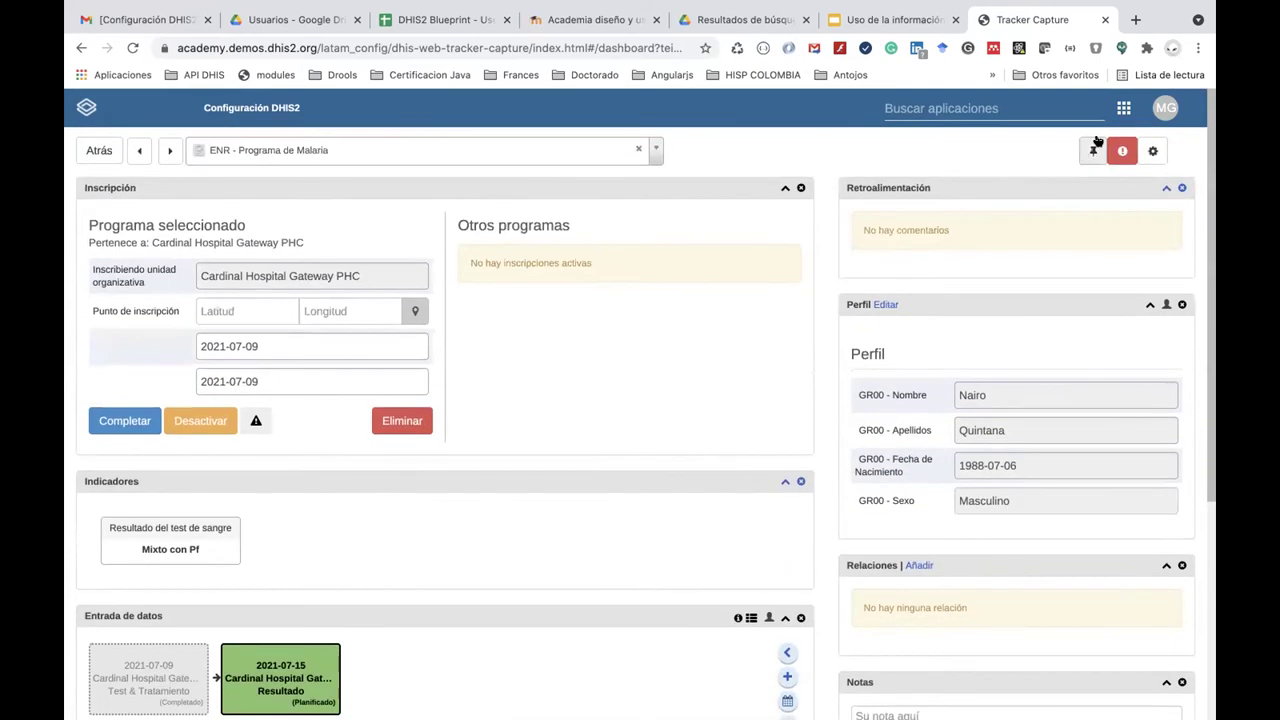
{"action": "left_click", "coordinate": [1124, 108]}
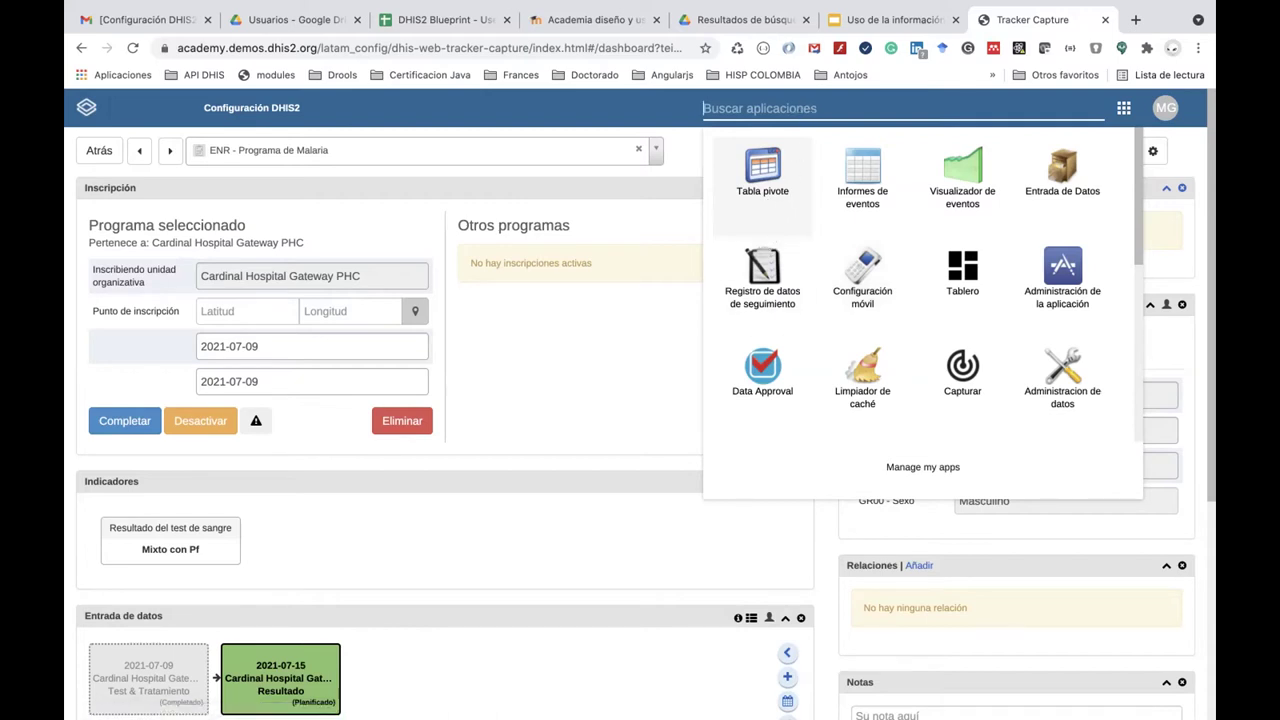
{"action": "type", "text": "man"}
{"action": "left_click", "coordinate": [852, 172]}
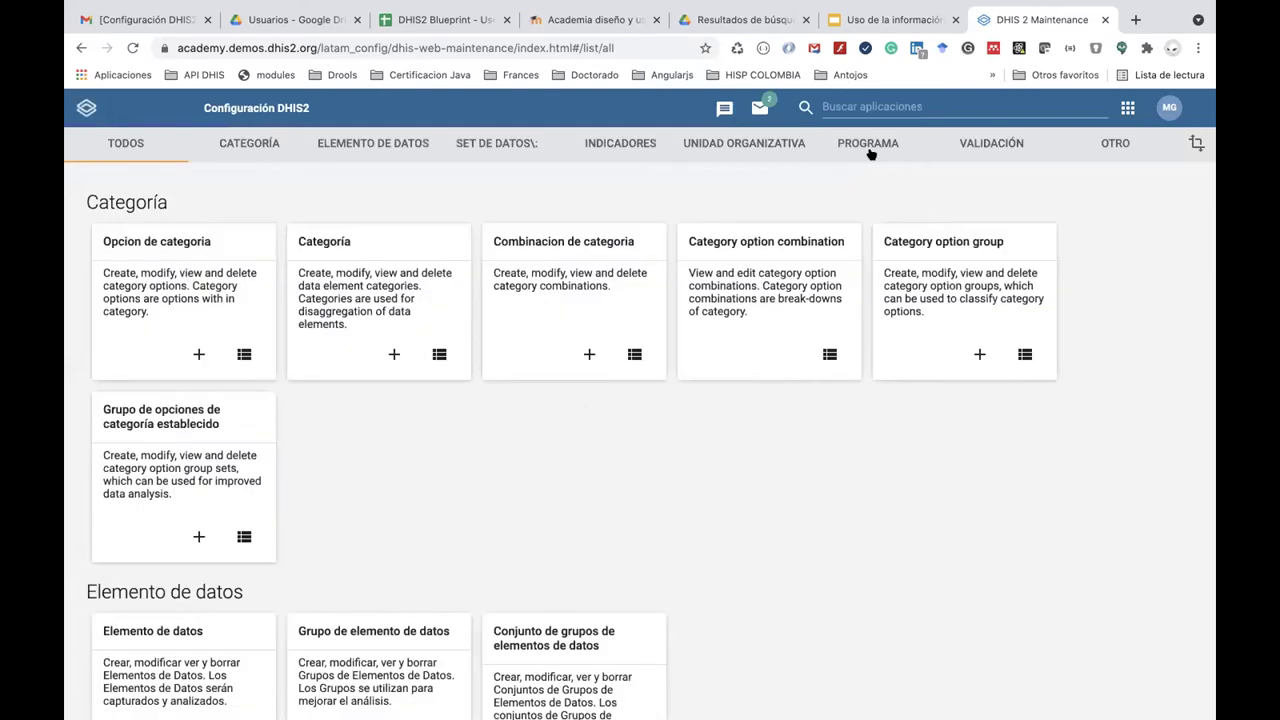
Find the ENR - Programa de Malaria program and open it for editing.
{"action": "left_click", "coordinate": [869, 146]}
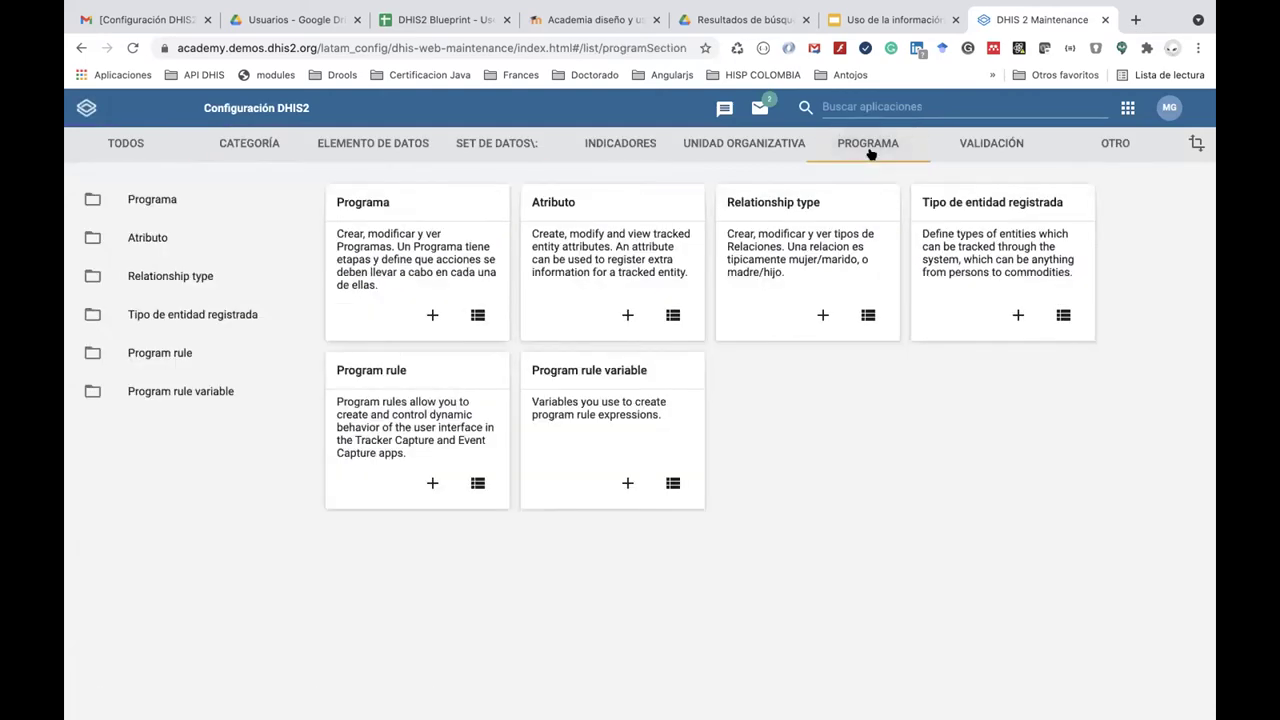
{"action": "left_click", "coordinate": [352, 203]}
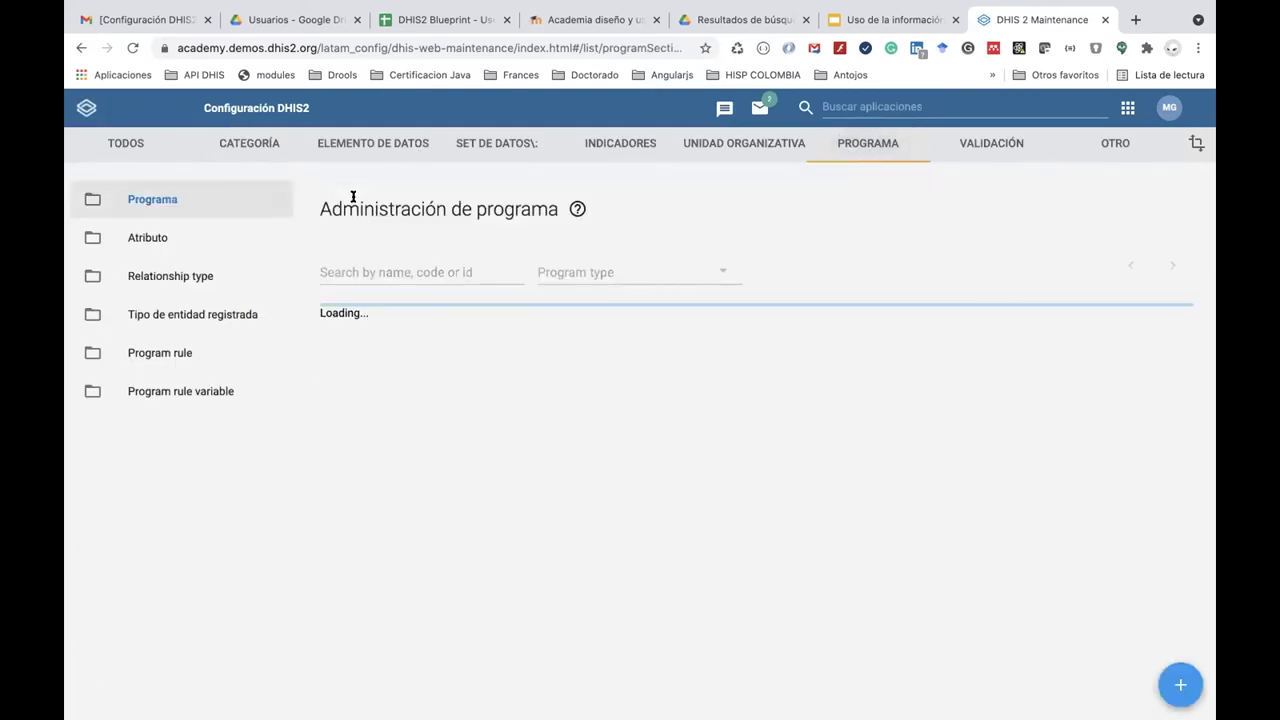
{"action": "left_click", "coordinate": [352, 273]}
{"action": "type", "text": "ENR"}
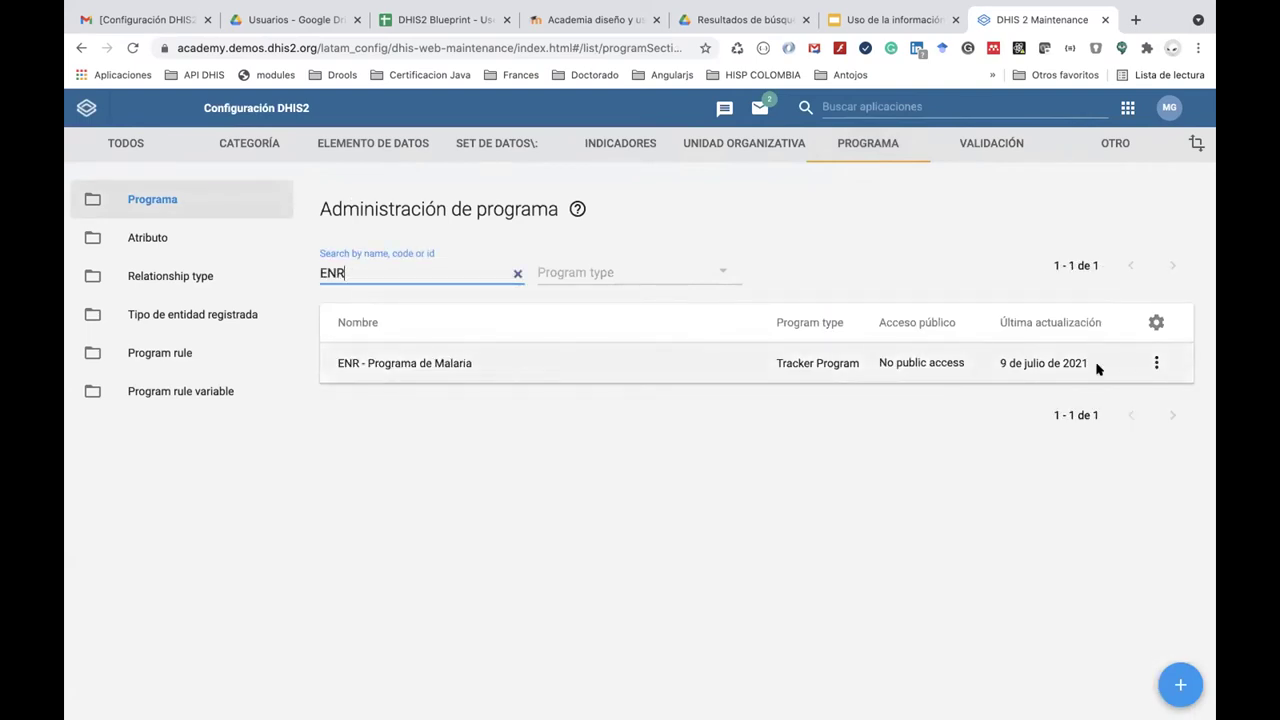
{"action": "left_click", "coordinate": [1156, 366]}
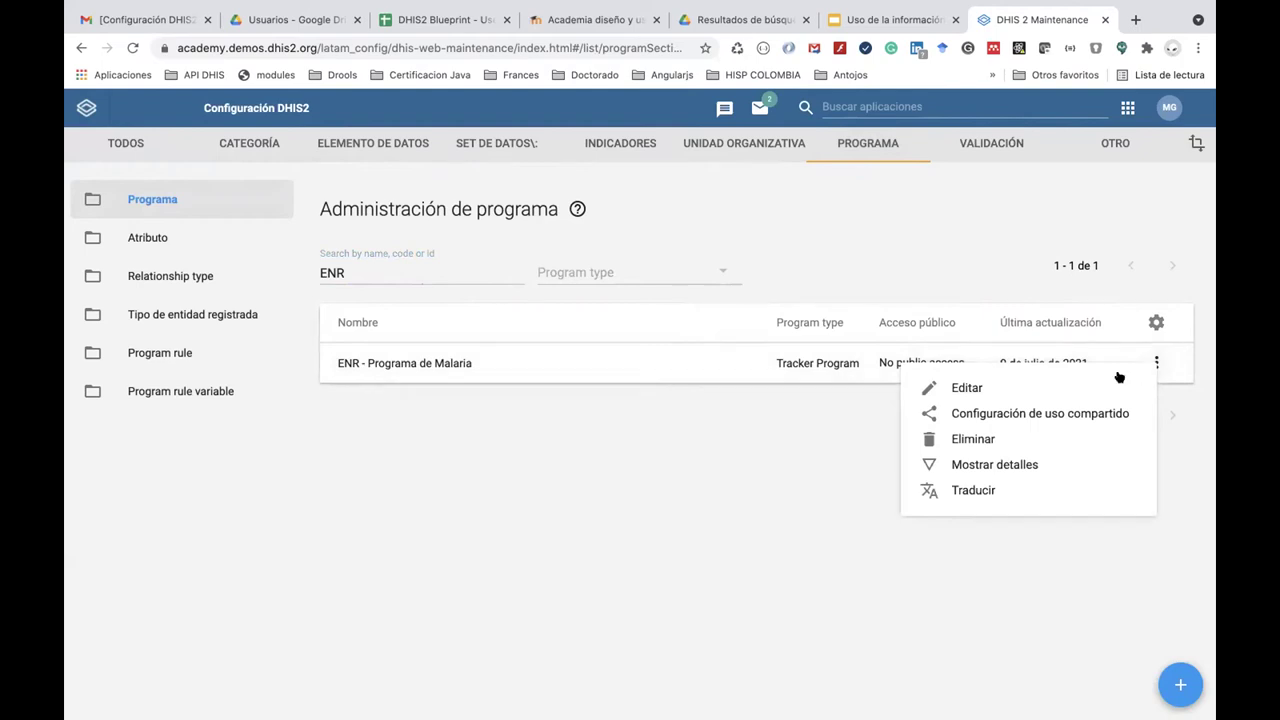
{"action": "left_click", "coordinate": [1023, 381]}
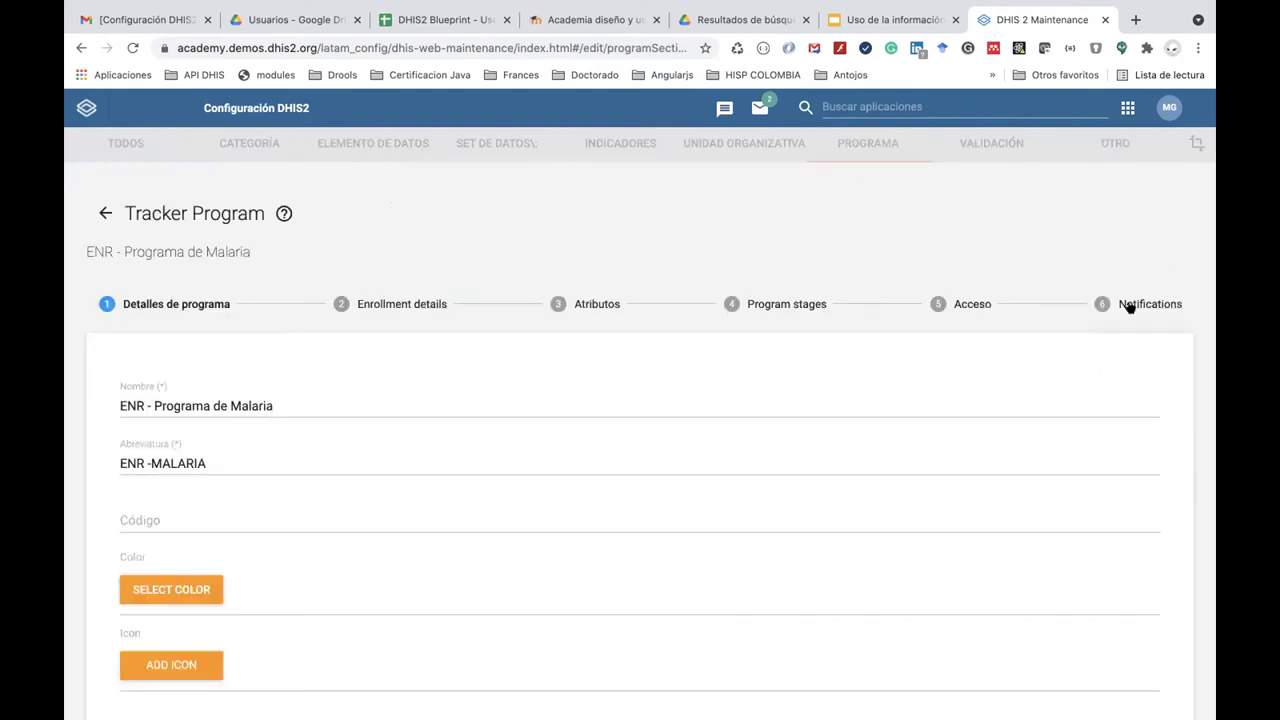
Go to the program's Notifications step and bring up the add-notification options.
{"action": "left_click", "coordinate": [1135, 304]}
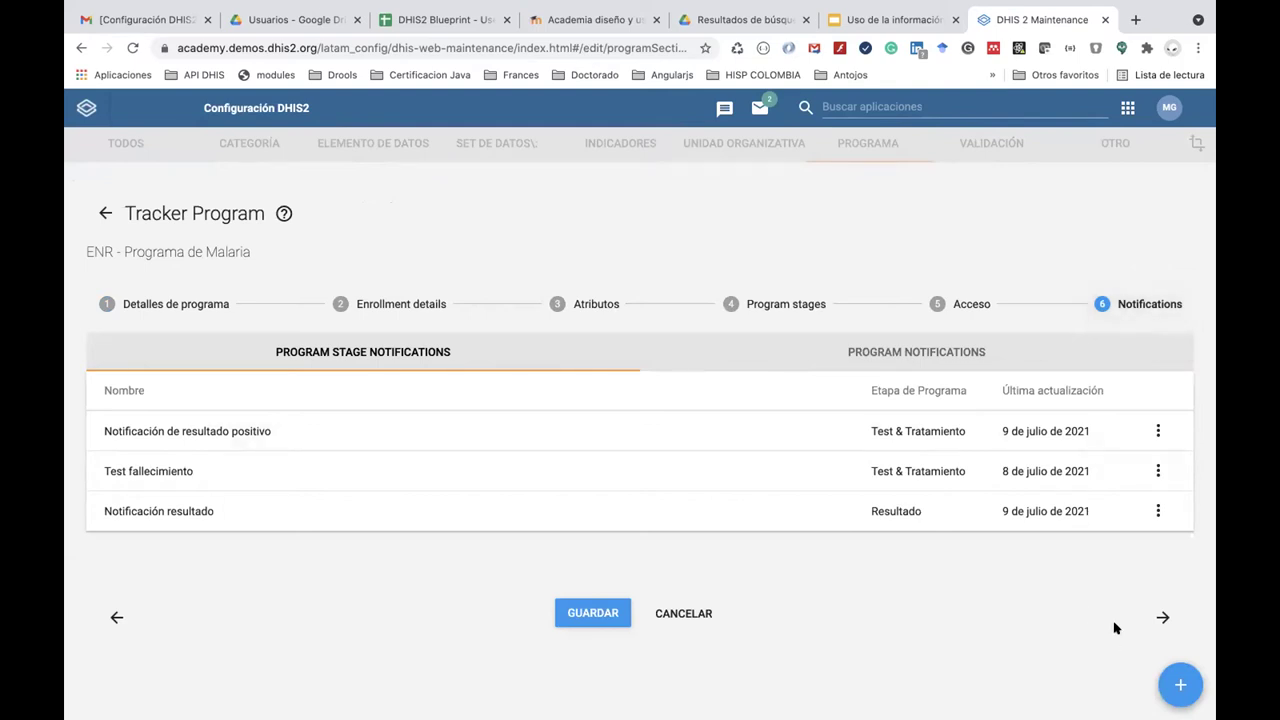
{"action": "left_click", "coordinate": [1170, 684]}
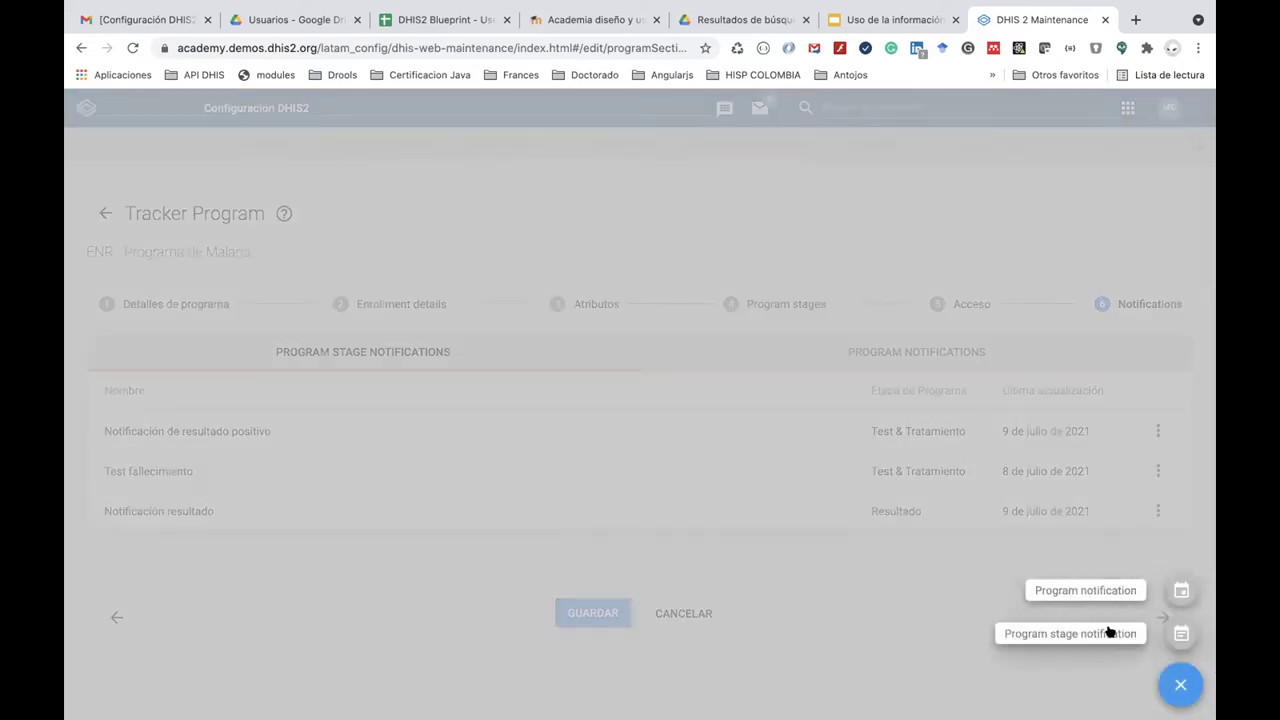
{"action": "left_click", "coordinate": [1108, 631]}
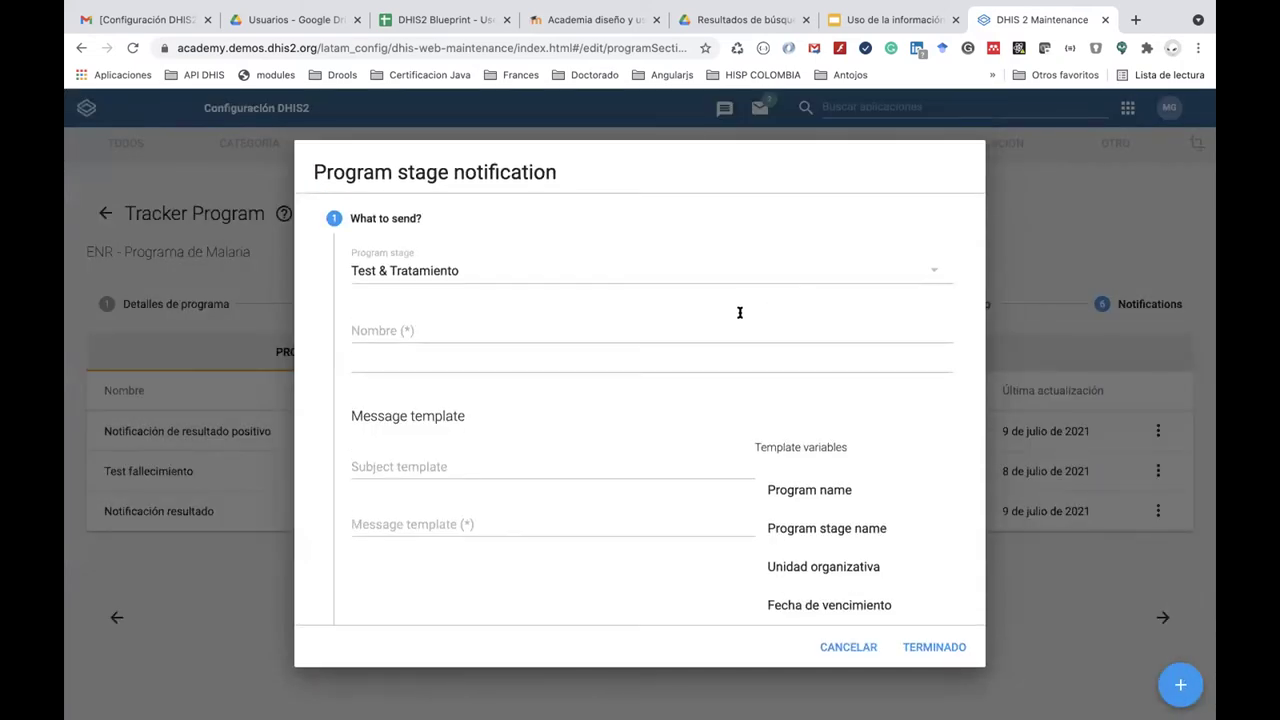
{"action": "left_click", "coordinate": [602, 329]}
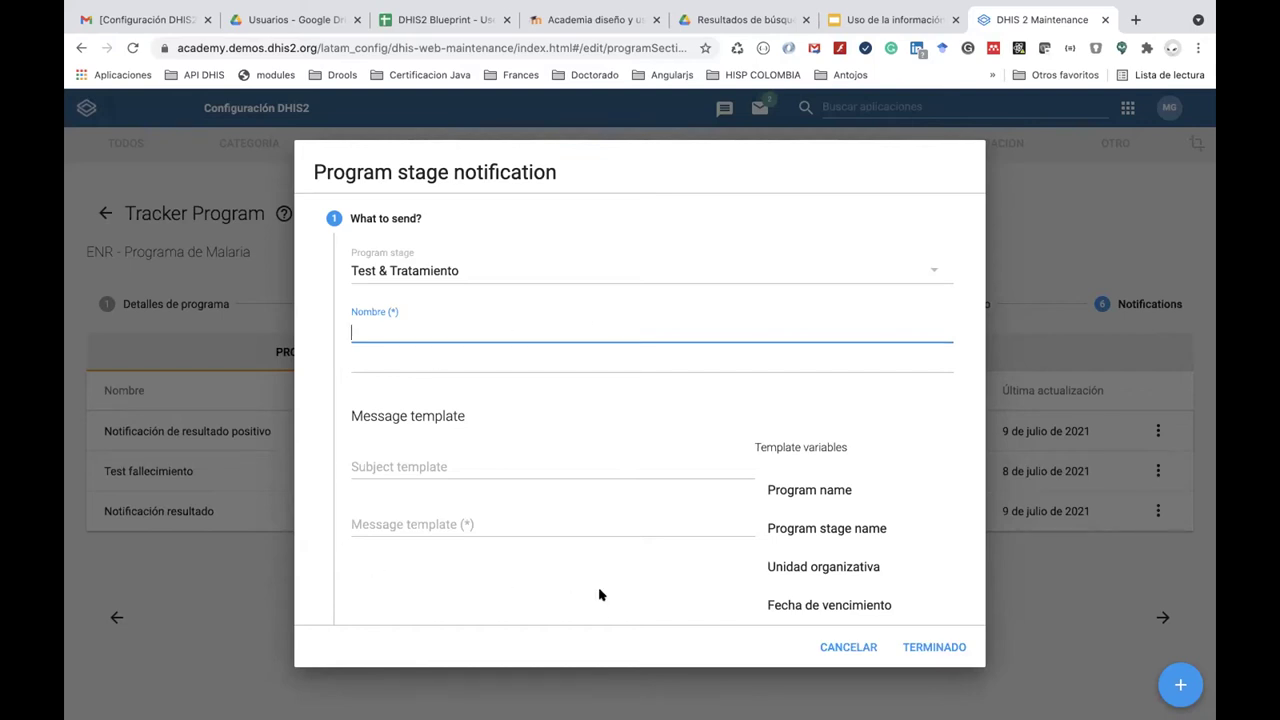
{"action": "left_click", "coordinate": [838, 642]}
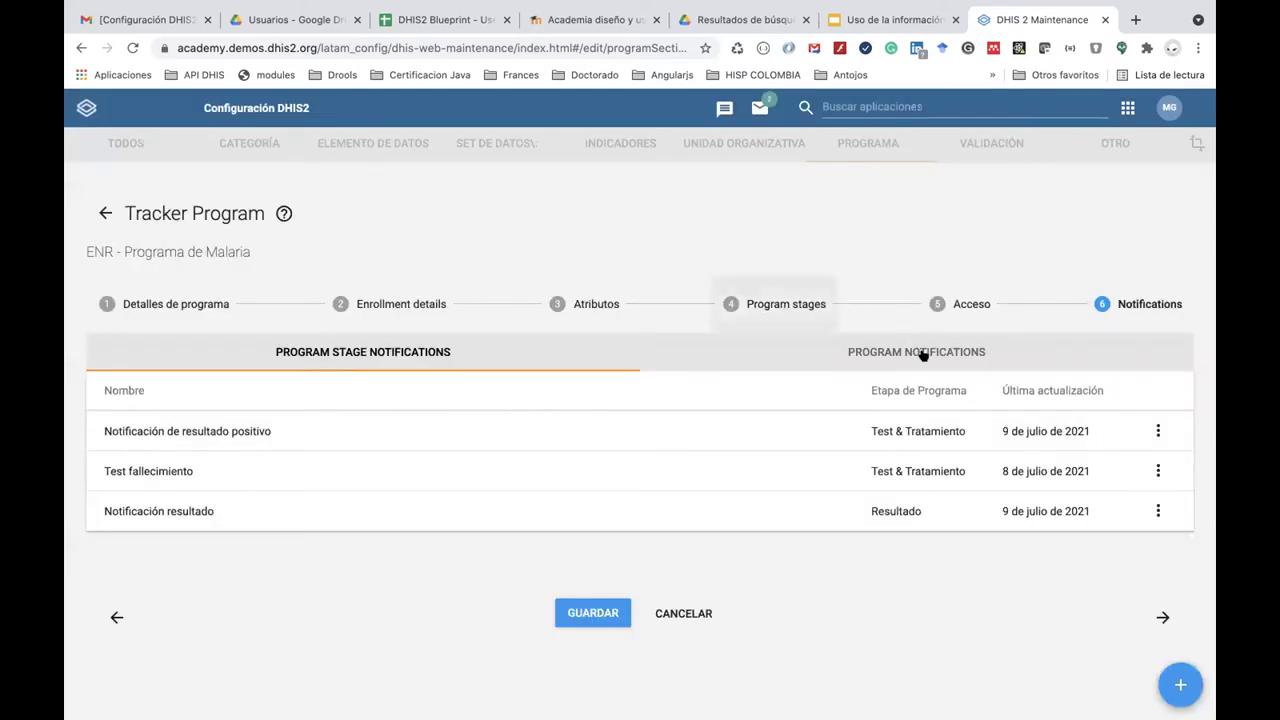
{"action": "left_click", "coordinate": [922, 354]}
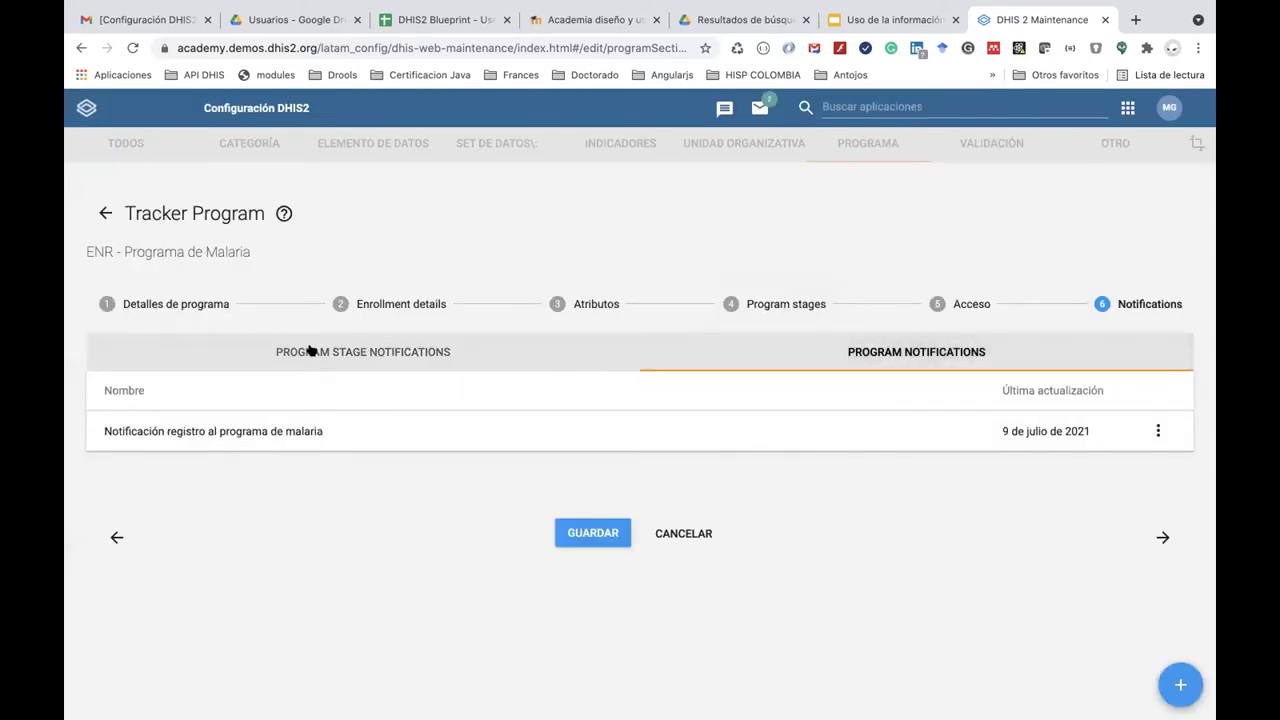
{"action": "left_click", "coordinate": [310, 350]}
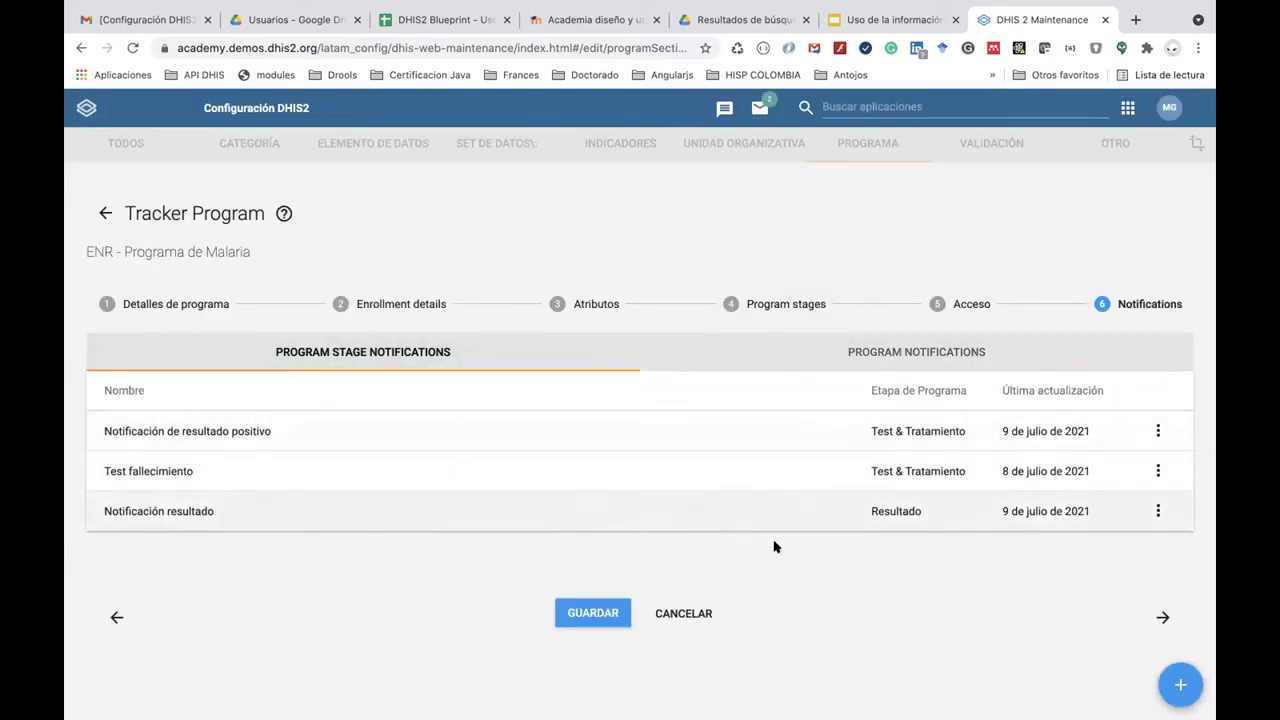
{"action": "left_click", "coordinate": [1180, 684]}
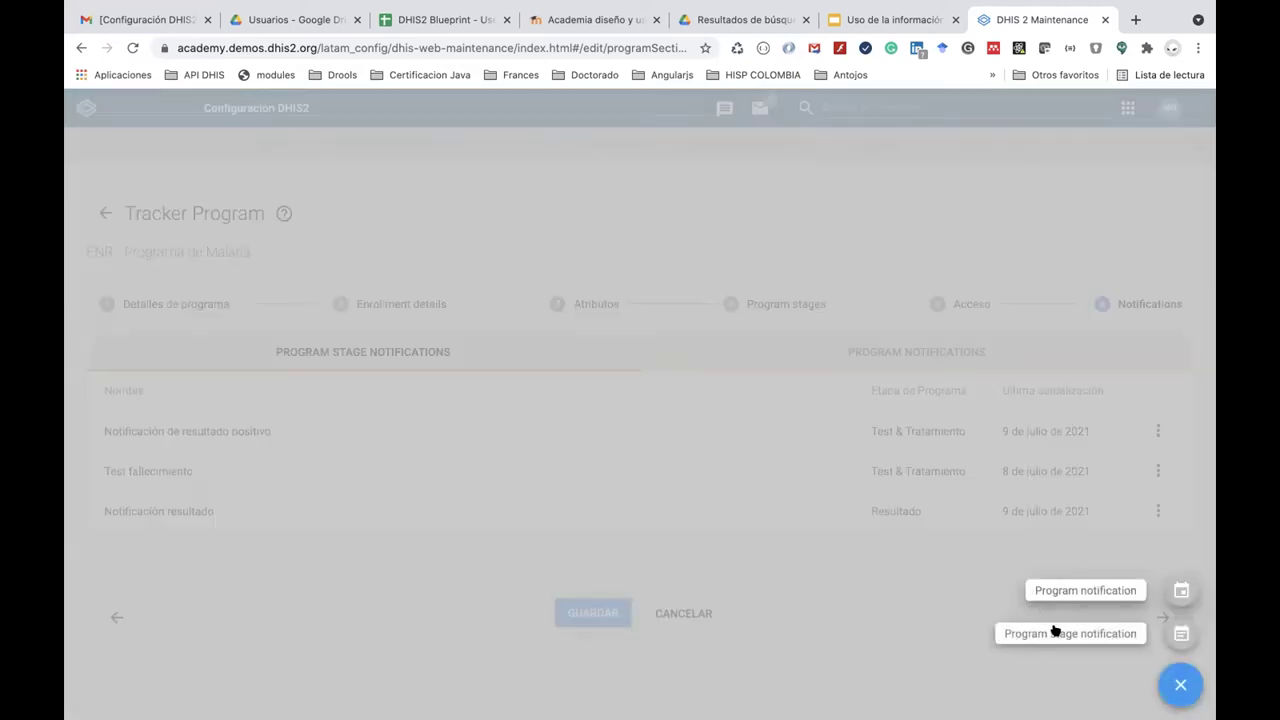
Name the stage notification 'Recordatorio examen de malaria' and reuse it as the subject.
{"action": "left_click", "coordinate": [1071, 633]}
{"action": "left_click", "coordinate": [438, 320]}
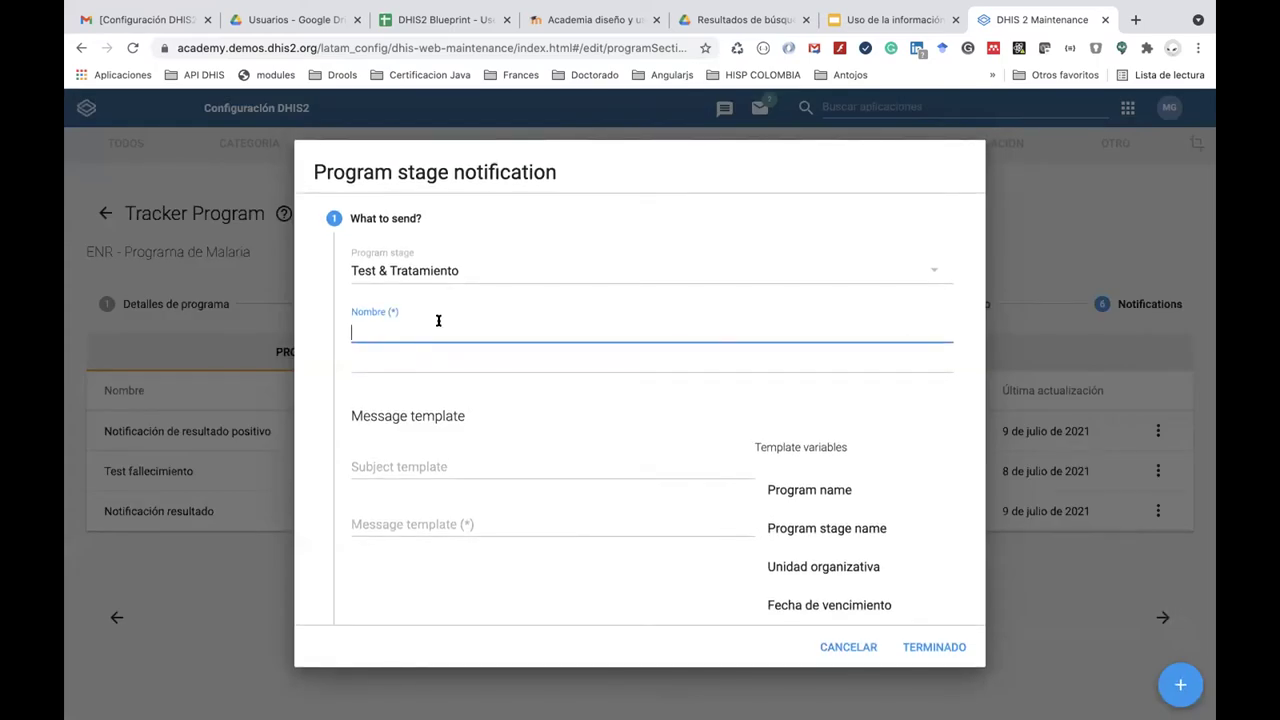
{"action": "type", "text": "Recordatorio exámen de "}
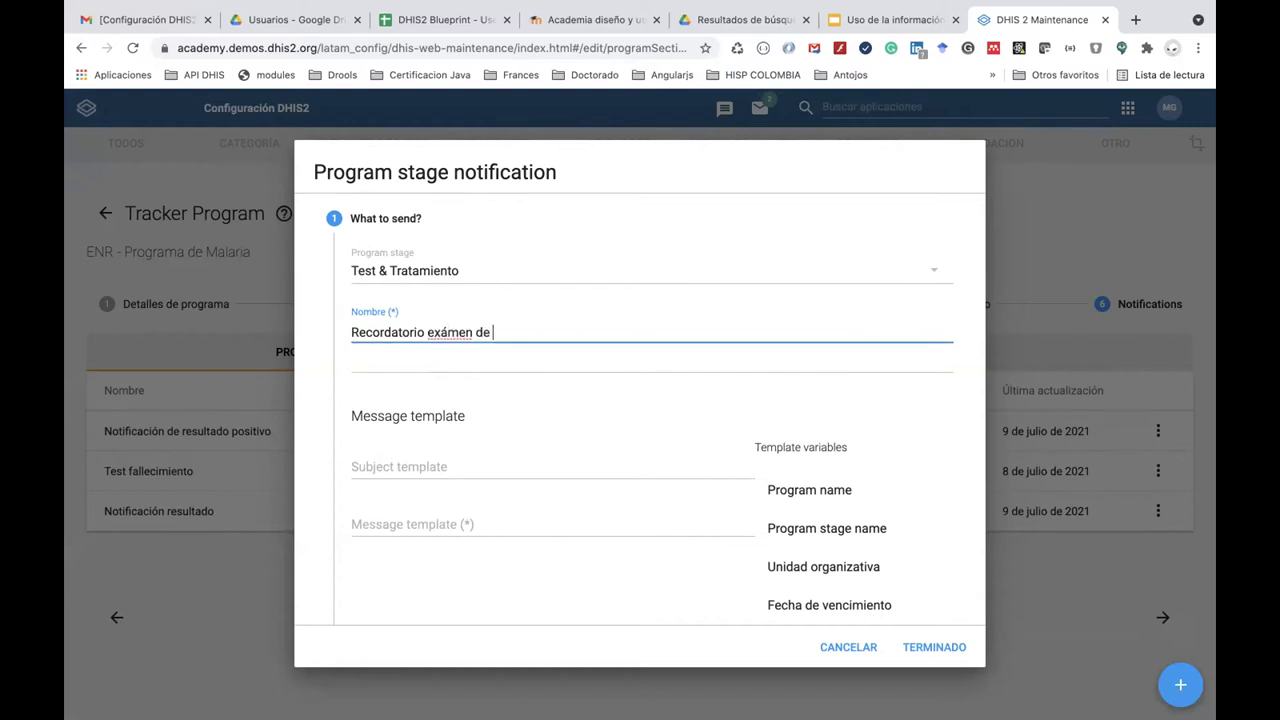
{"action": "type", "text": "malaria"}
{"action": "scroll", "coordinate": [463, 457], "scroll_direction": "down", "scroll_amount": 2}
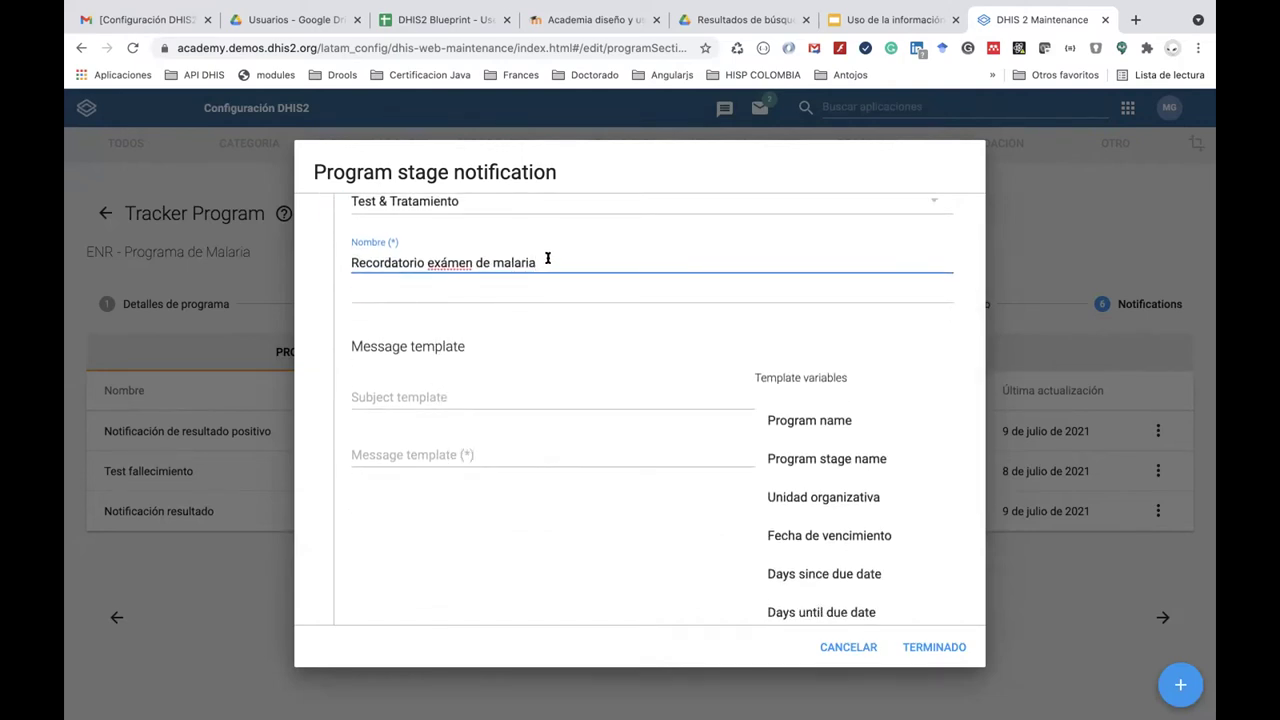
{"action": "double_click", "coordinate": [547, 259]}
{"action": "left_click", "coordinate": [443, 261]}
{"action": "key", "text": "BackSpace"}
{"action": "type", "text": "a"}
{"action": "triple_click", "coordinate": [567, 251]}
{"action": "key", "text": "ctrl+c"}
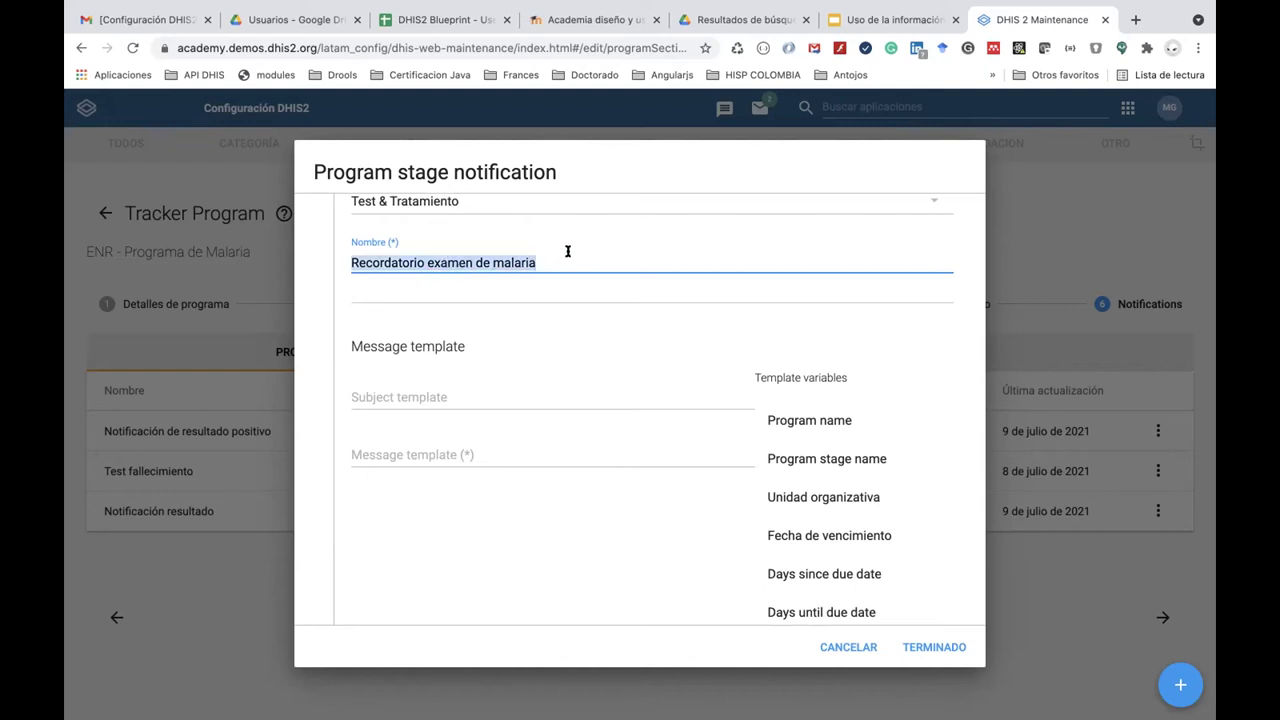
{"action": "left_click", "coordinate": [420, 390]}
{"action": "key", "text": "ctrl+v"}
Begin the message with 'Apreciado', the Nombre and Apellidos variables, then ', recuerde asis'.
{"action": "left_click", "coordinate": [419, 451]}
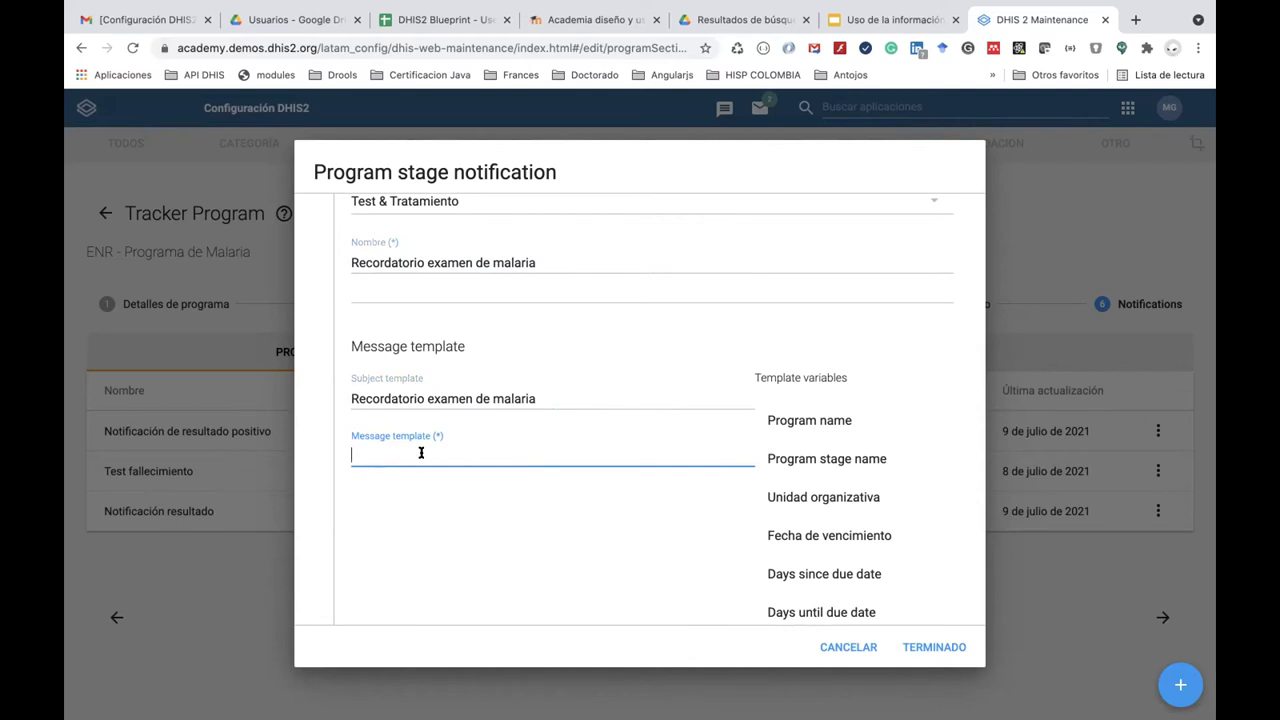
{"action": "type", "text": "Apreciado"}
{"action": "scroll", "coordinate": [894, 523], "scroll_direction": "down", "scroll_amount": 5}
{"action": "left_click", "coordinate": [868, 466]}
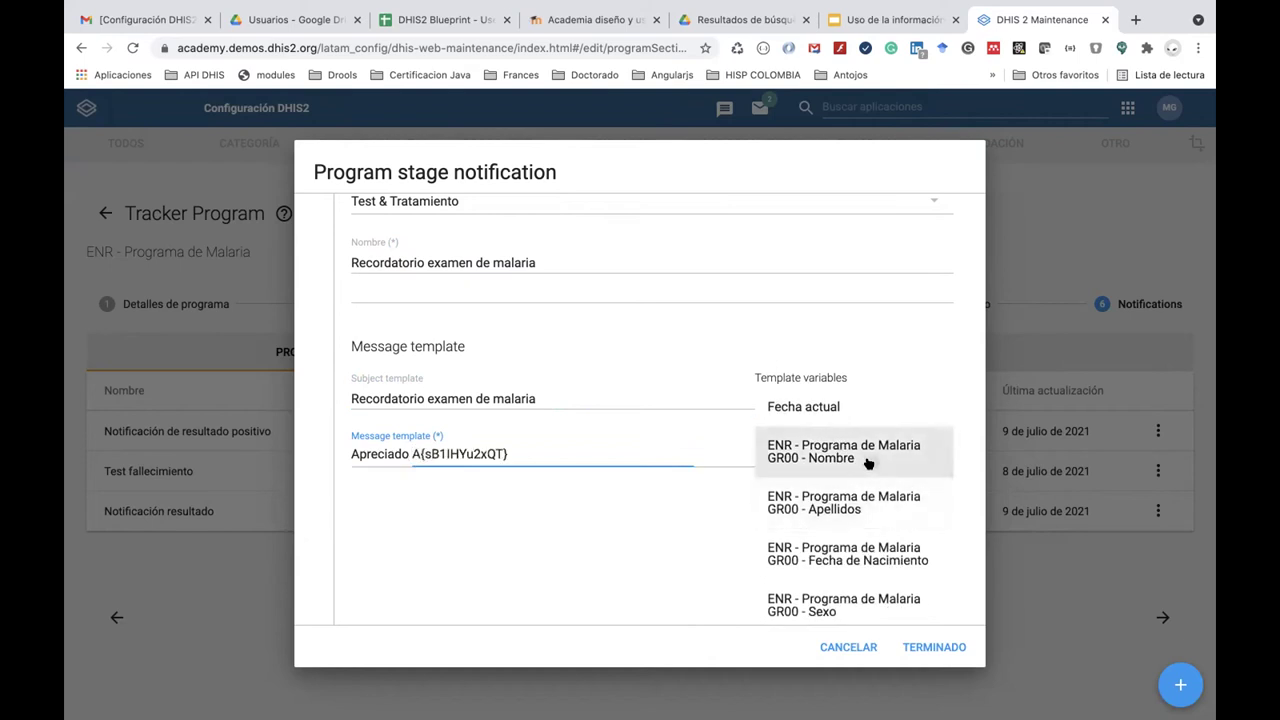
{"action": "left_click", "coordinate": [554, 453]}
{"action": "left_click", "coordinate": [820, 511]}
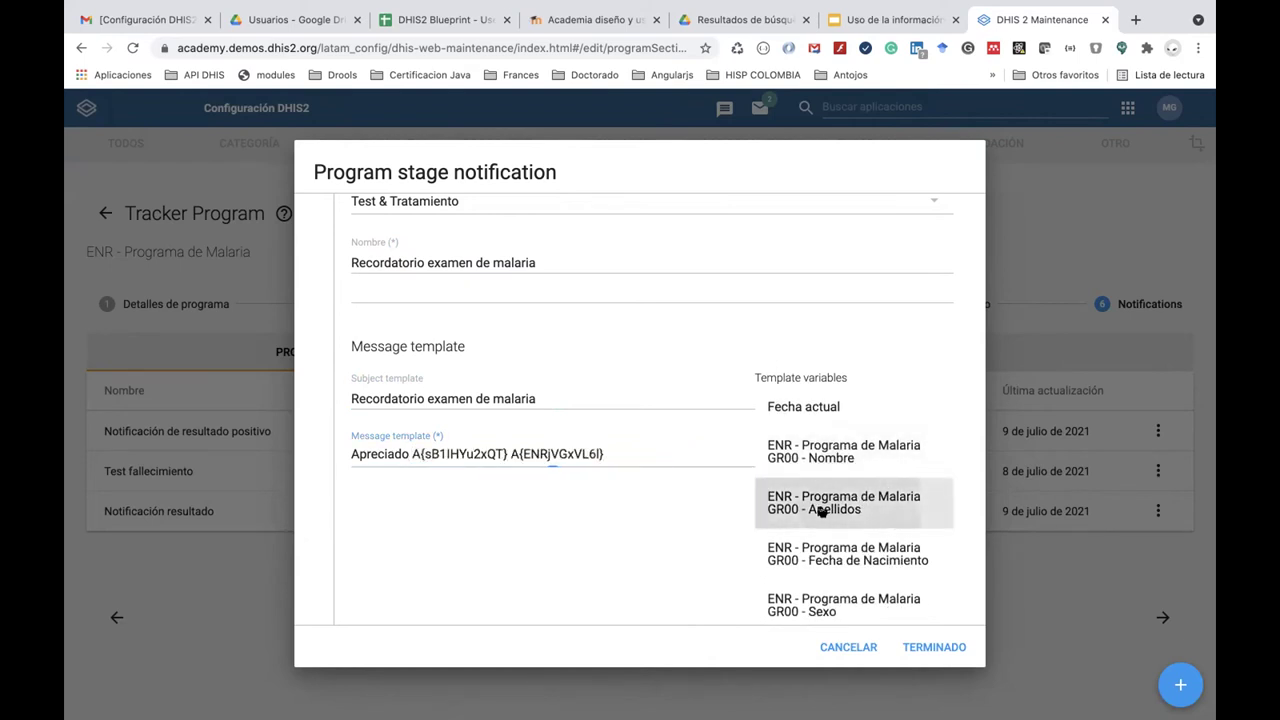
{"action": "left_click", "coordinate": [645, 449]}
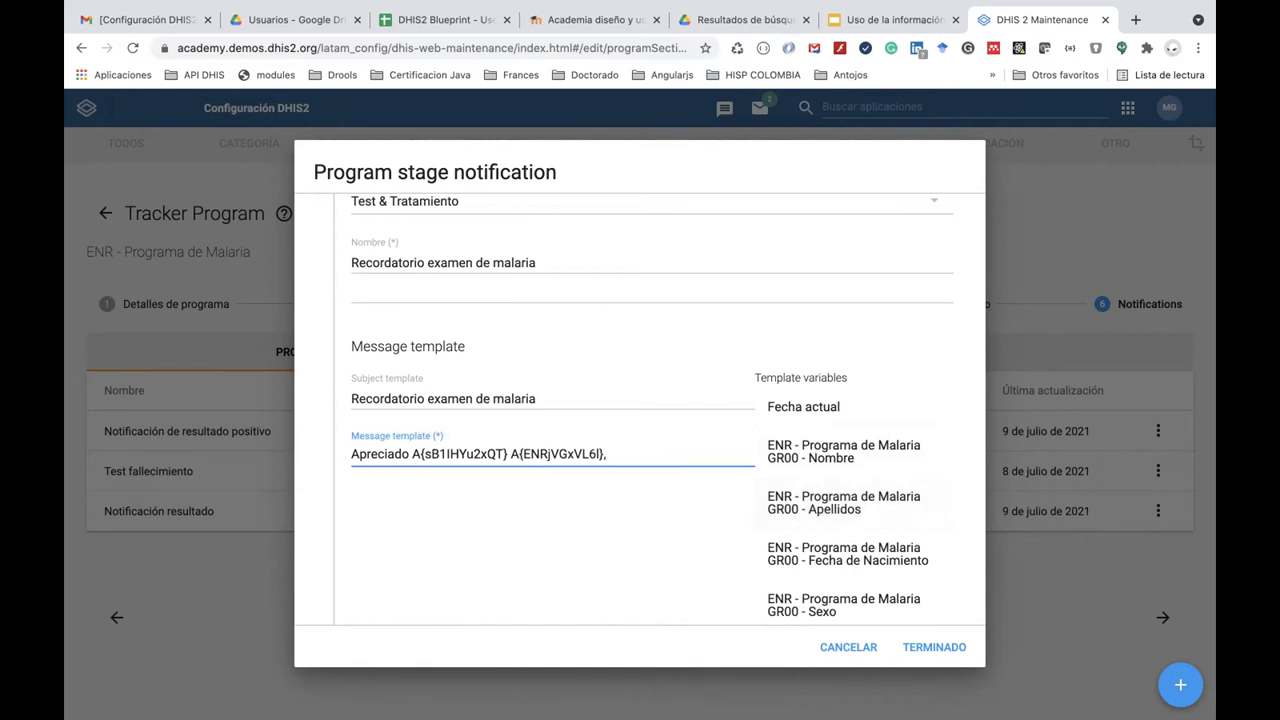
{"action": "type", "text": ", recuerde asistir a su cita"}
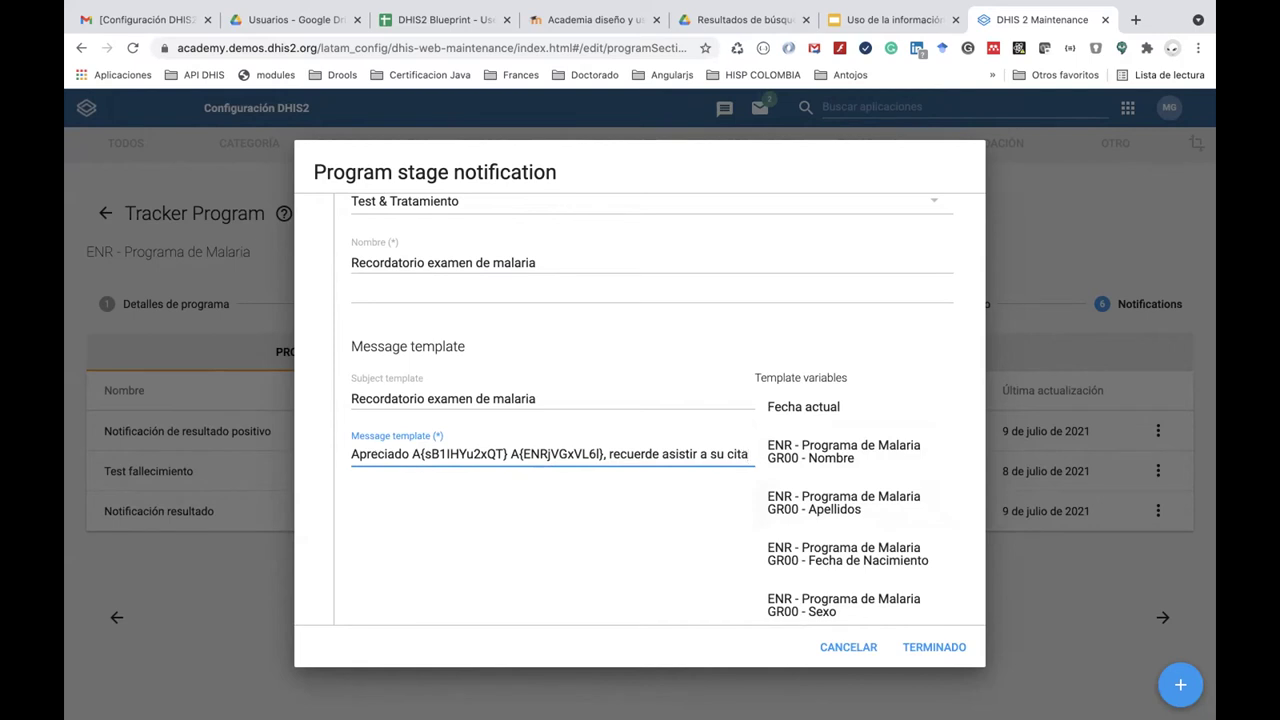
Finish the message with 'del día' and the Fecha de vencimiento variable.
{"action": "scroll", "coordinate": [719, 506], "scroll_direction": "down", "scroll_amount": 1}
{"action": "scroll", "coordinate": [719, 506], "scroll_direction": "down", "scroll_amount": 2}
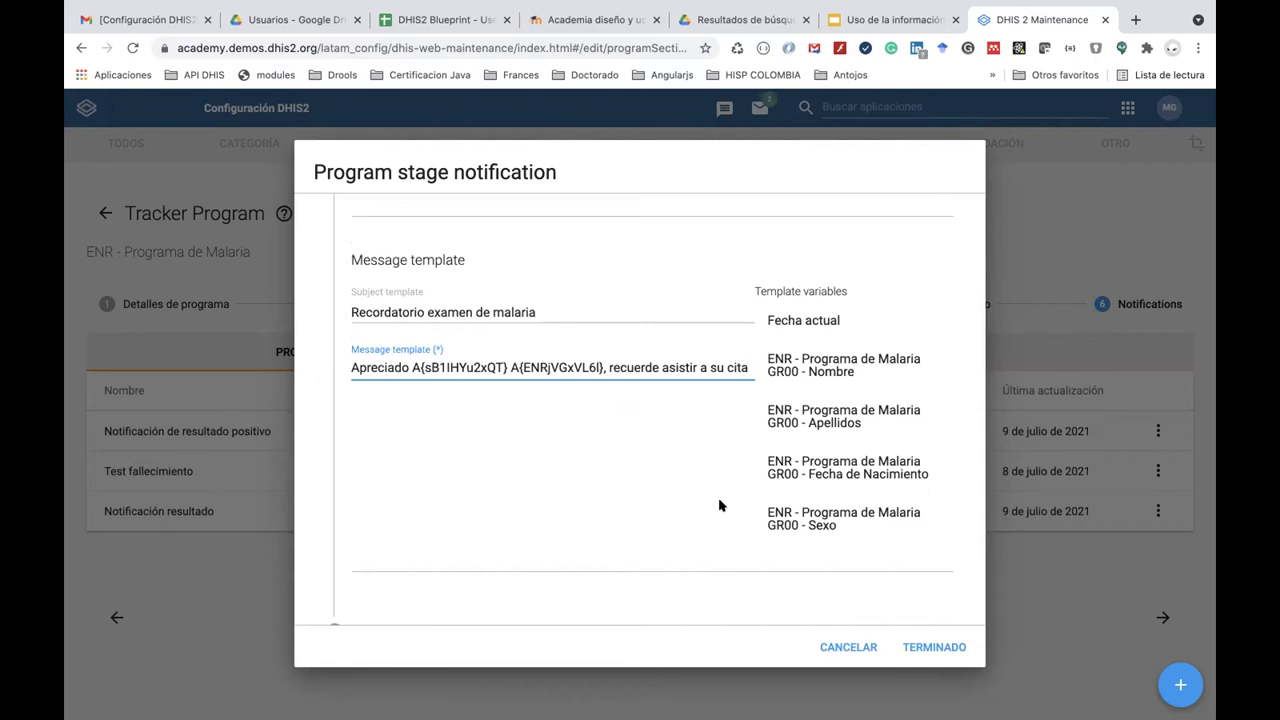
{"action": "scroll", "coordinate": [857, 423], "scroll_direction": "down", "scroll_amount": 4}
{"action": "scroll", "coordinate": [860, 478], "scroll_direction": "down", "scroll_amount": 5}
{"action": "scroll", "coordinate": [860, 478], "scroll_direction": "down", "scroll_amount": 5}
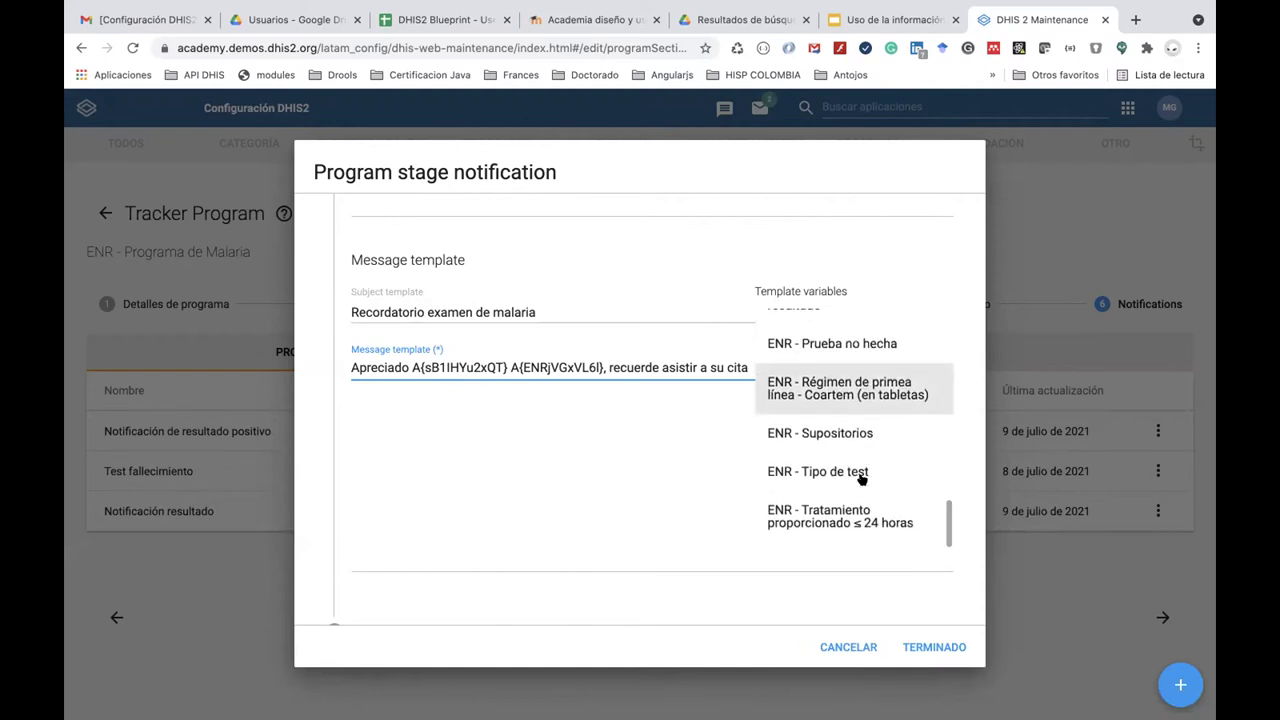
{"action": "scroll", "coordinate": [861, 479], "scroll_direction": "up", "scroll_amount": 10}
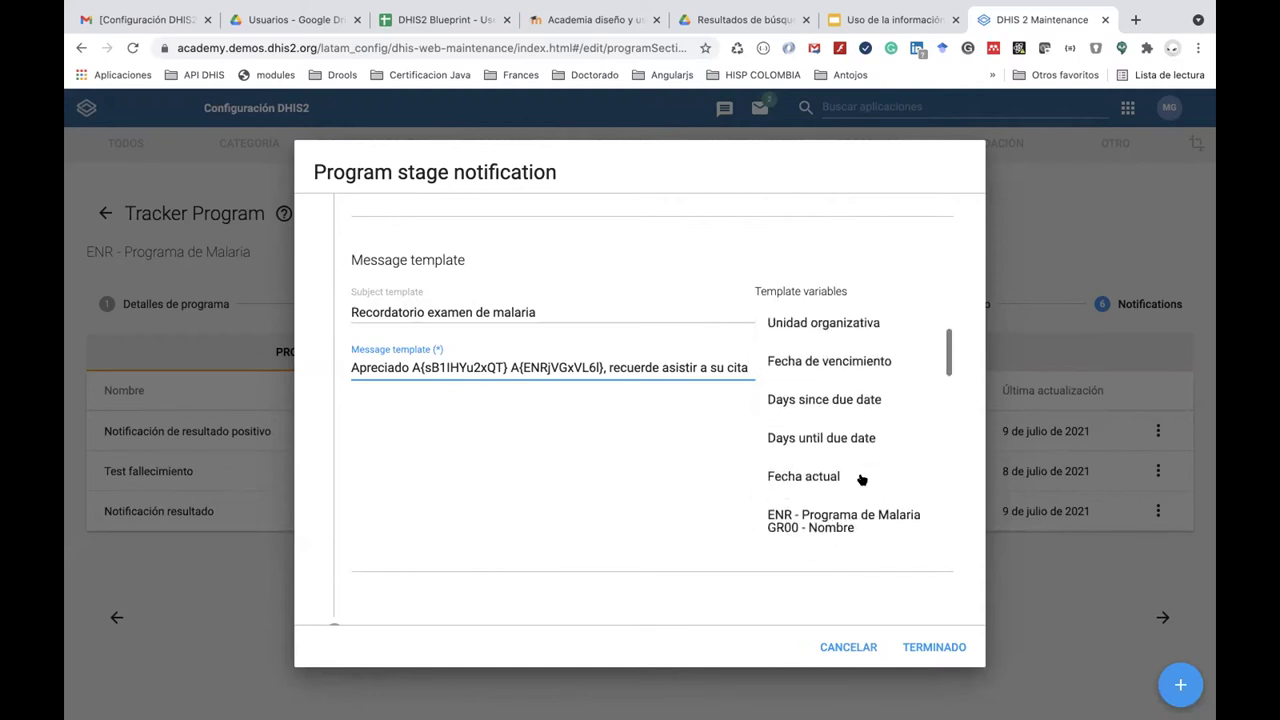
{"action": "scroll", "coordinate": [861, 479], "scroll_direction": "up", "scroll_amount": 2}
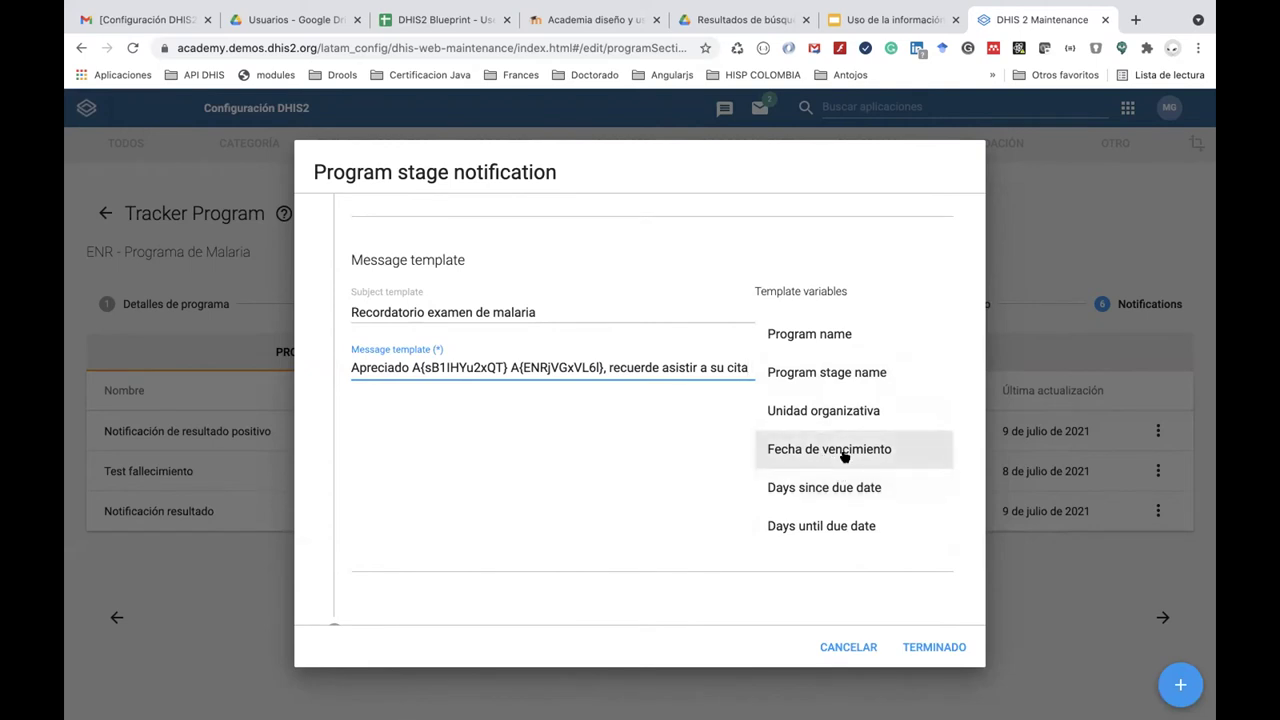
{"action": "left_click", "coordinate": [844, 456]}
{"action": "left_click", "coordinate": [369, 381]}
{"action": "type", "text": "del día V{due_date"}
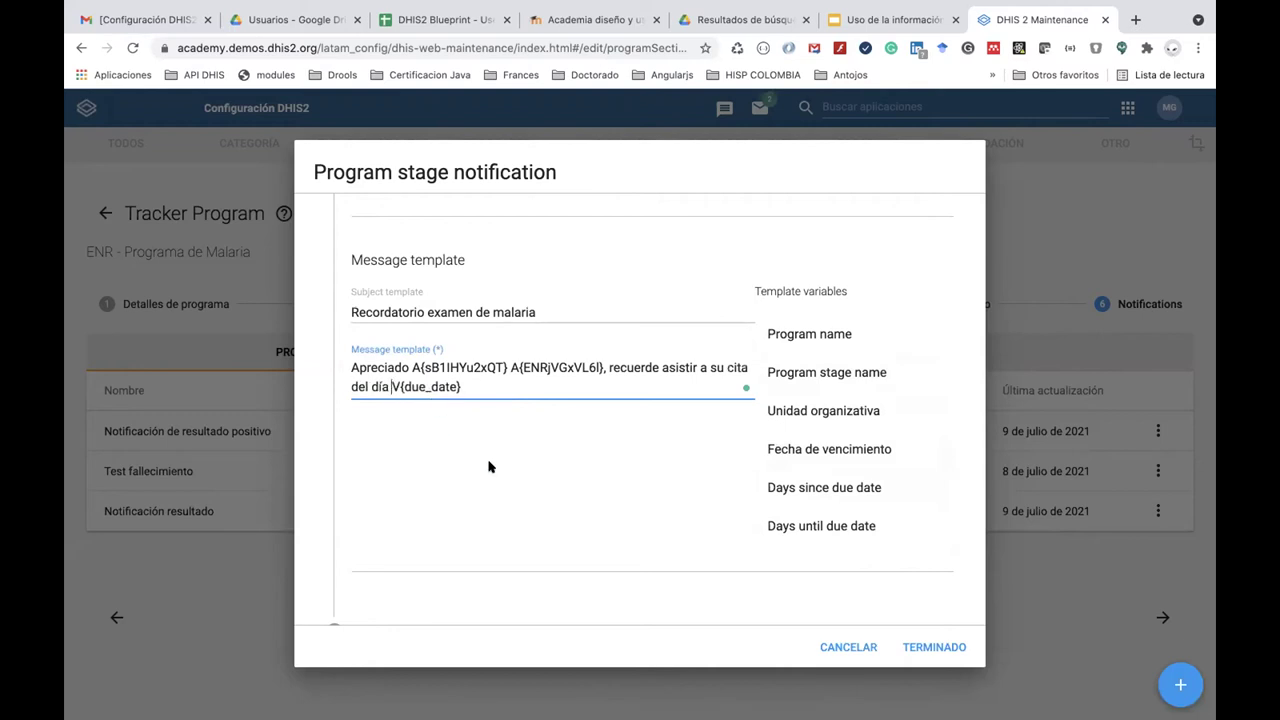
{"action": "scroll", "coordinate": [489, 466], "scroll_direction": "down", "scroll_amount": 3}
Set the trigger to Days scheduled (due date) and edit the days-before-scheduled-date value.
{"action": "left_click", "coordinate": [423, 534]}
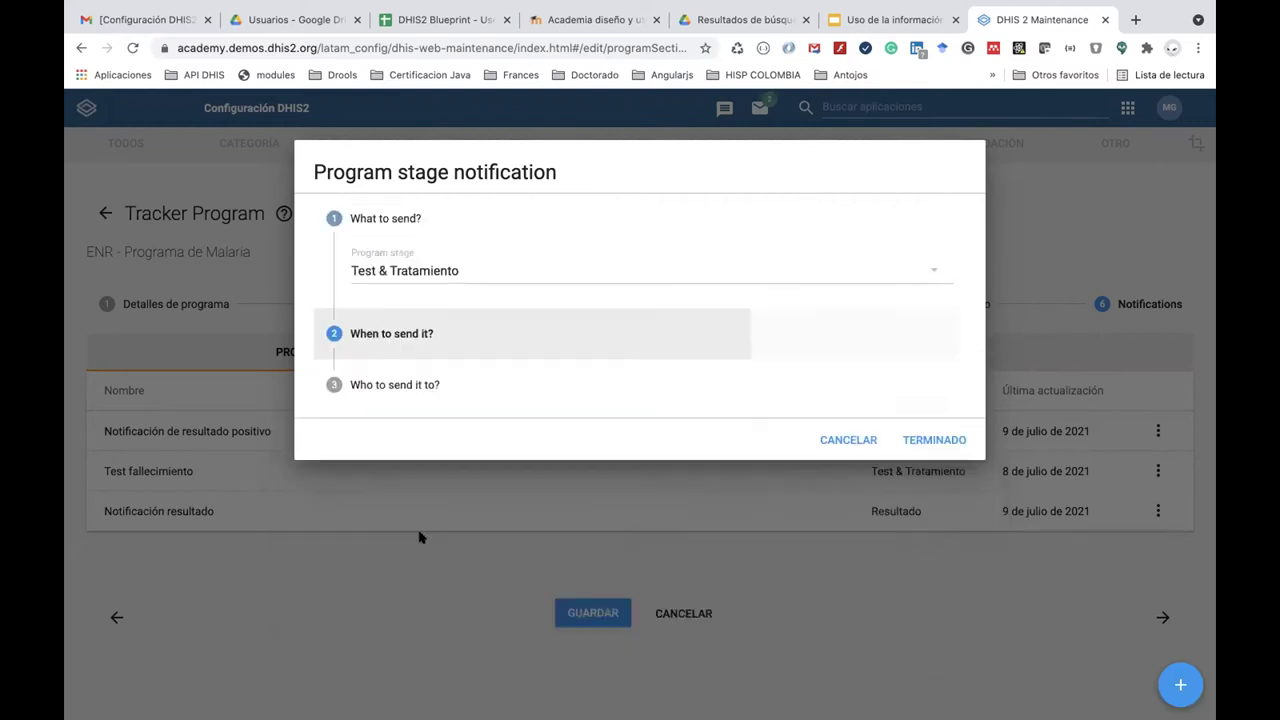
{"action": "left_click", "coordinate": [489, 322]}
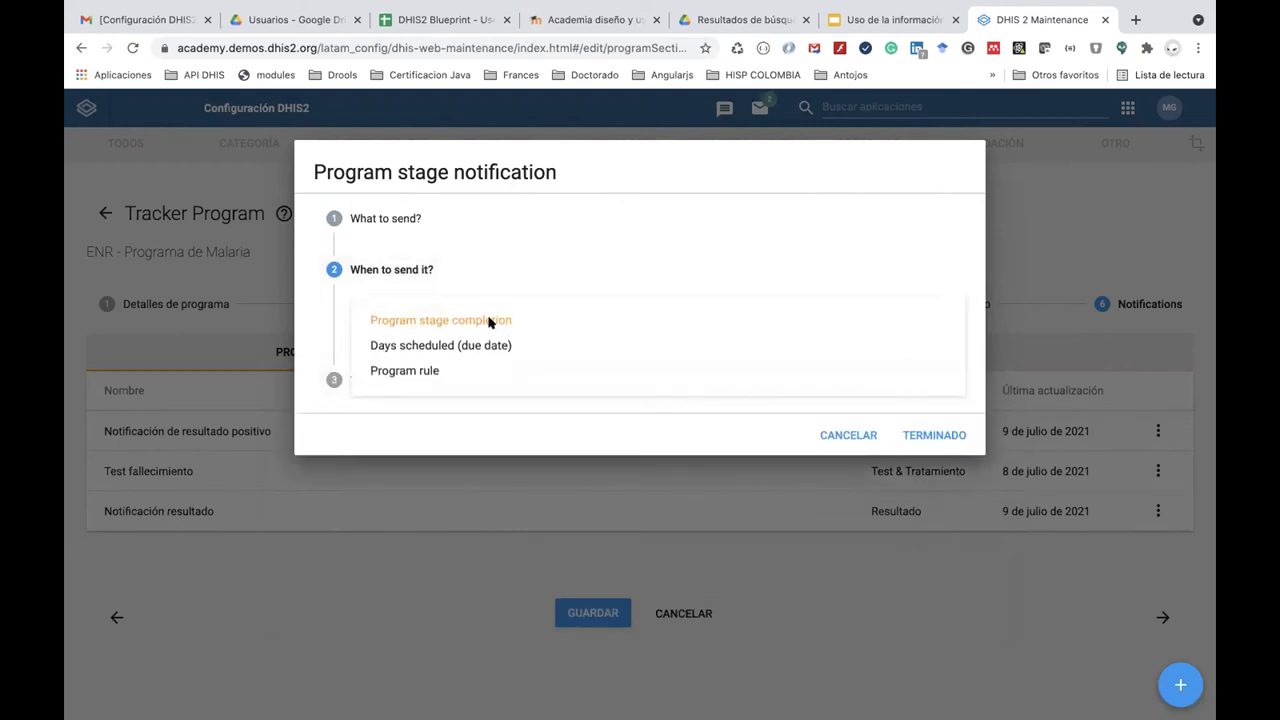
{"action": "left_click", "coordinate": [486, 345]}
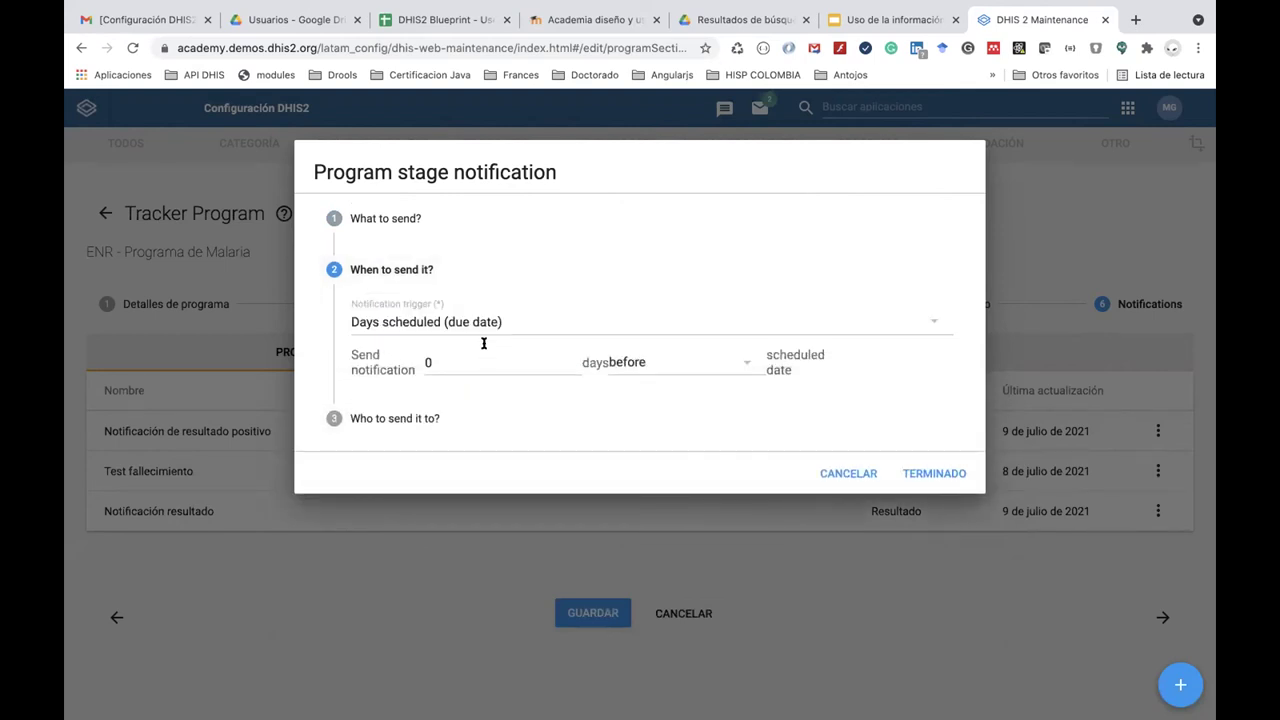
{"action": "left_click", "coordinate": [443, 321]}
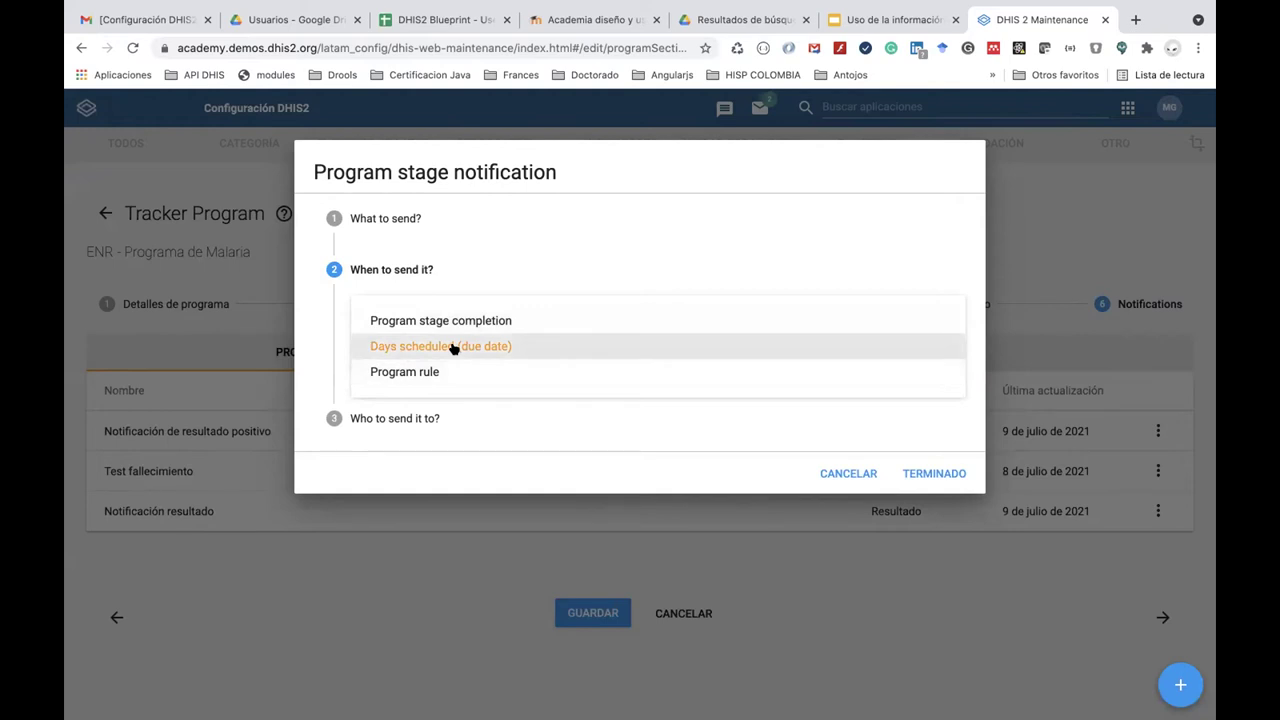
{"action": "left_click", "coordinate": [453, 347]}
{"action": "left_click", "coordinate": [443, 360]}
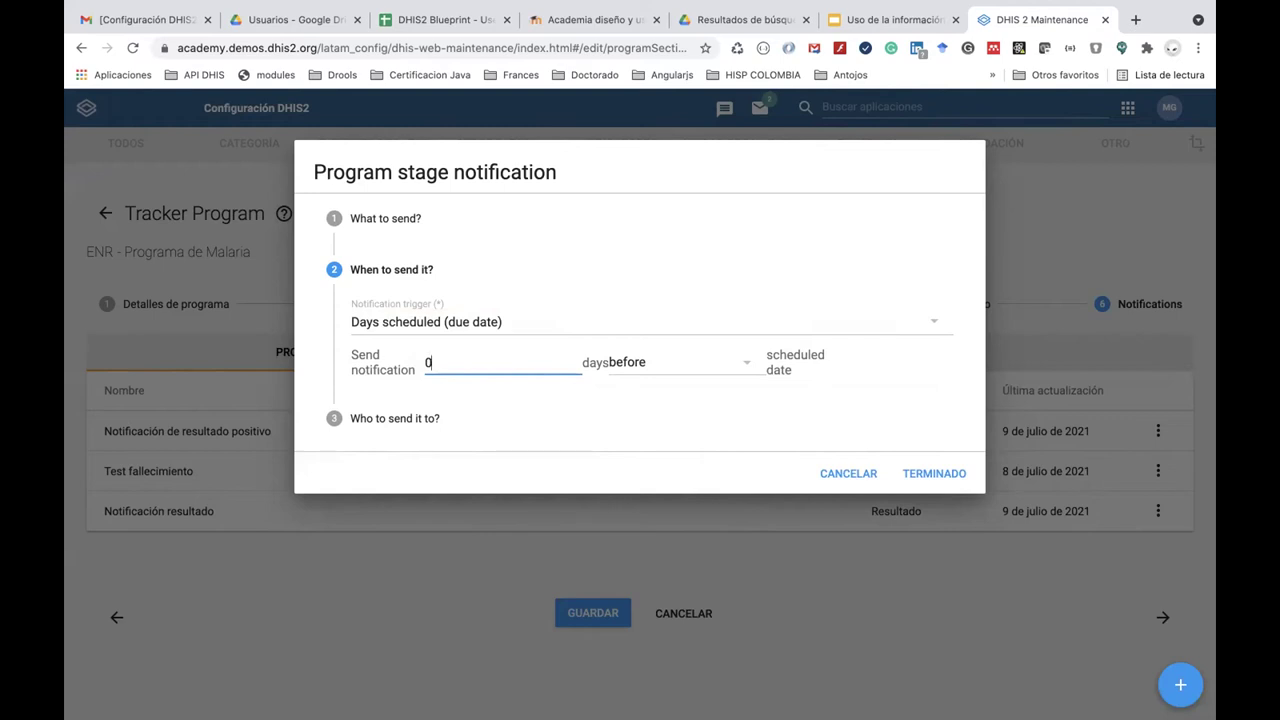
{"action": "left_click", "coordinate": [497, 414]}
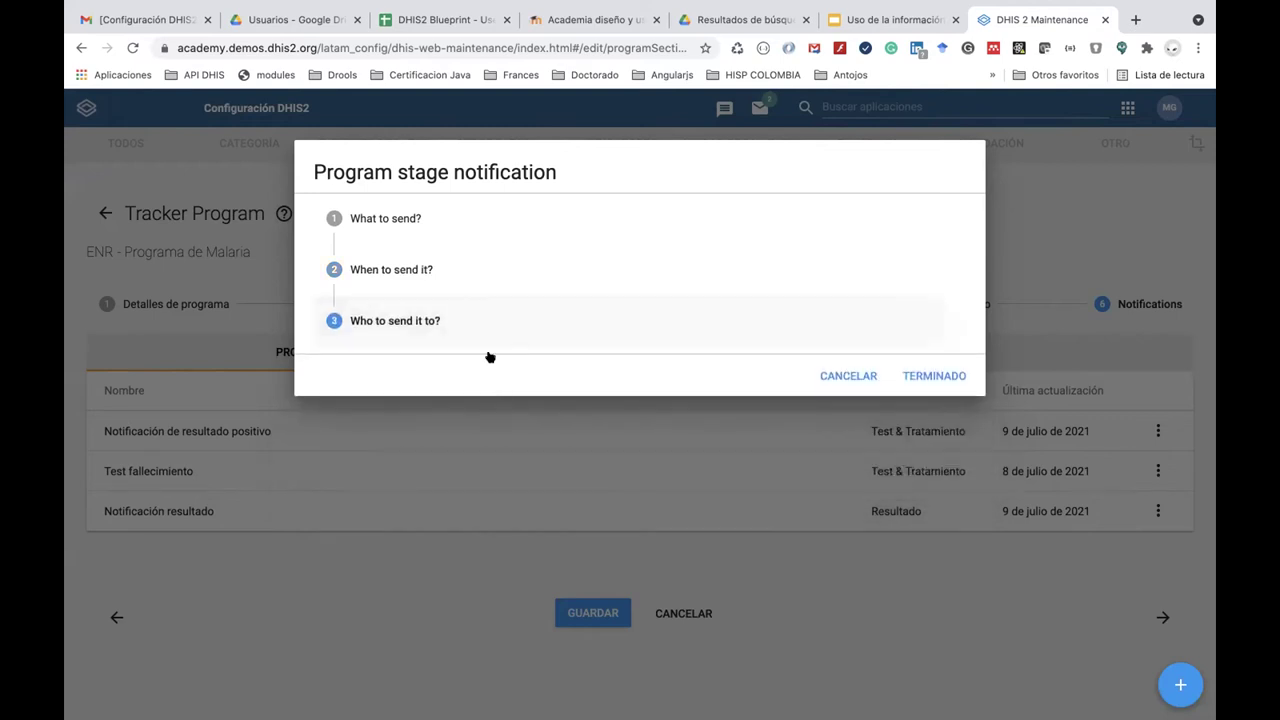
Send the reminder to the Atributo de Programa ENR - Email and add it to the list.
{"action": "left_click", "coordinate": [474, 290]}
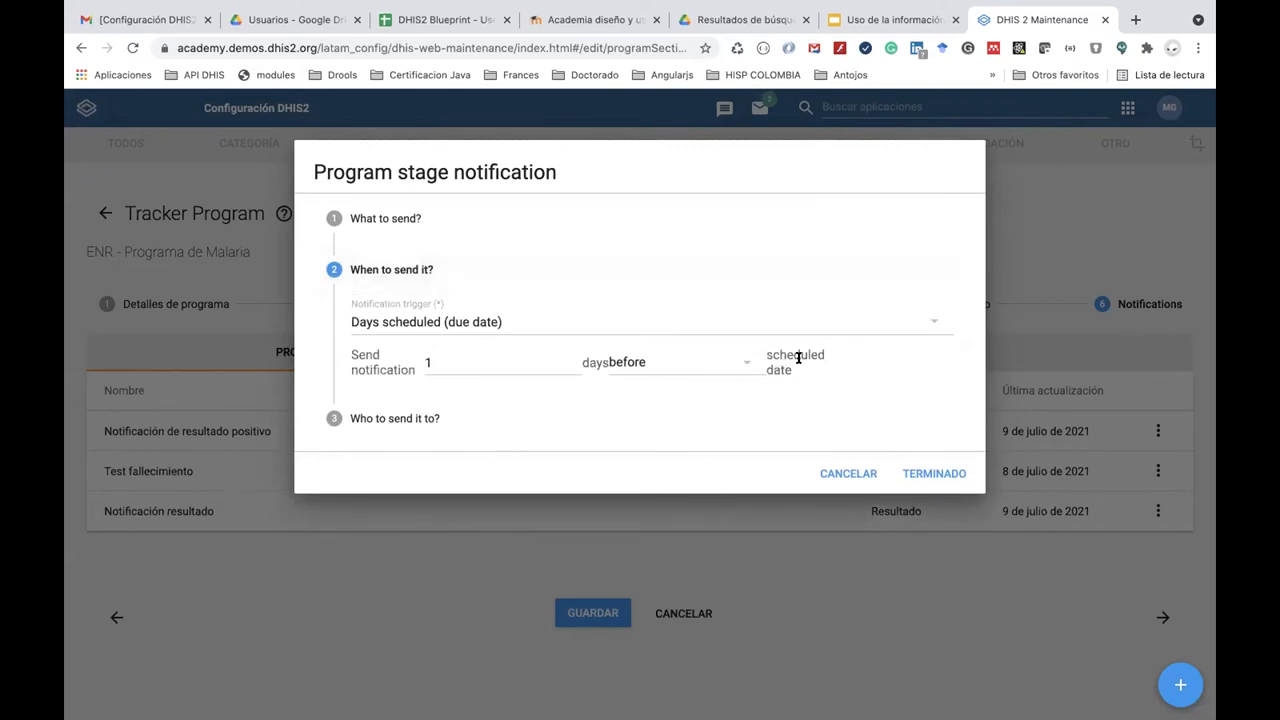
{"action": "left_click", "coordinate": [494, 426]}
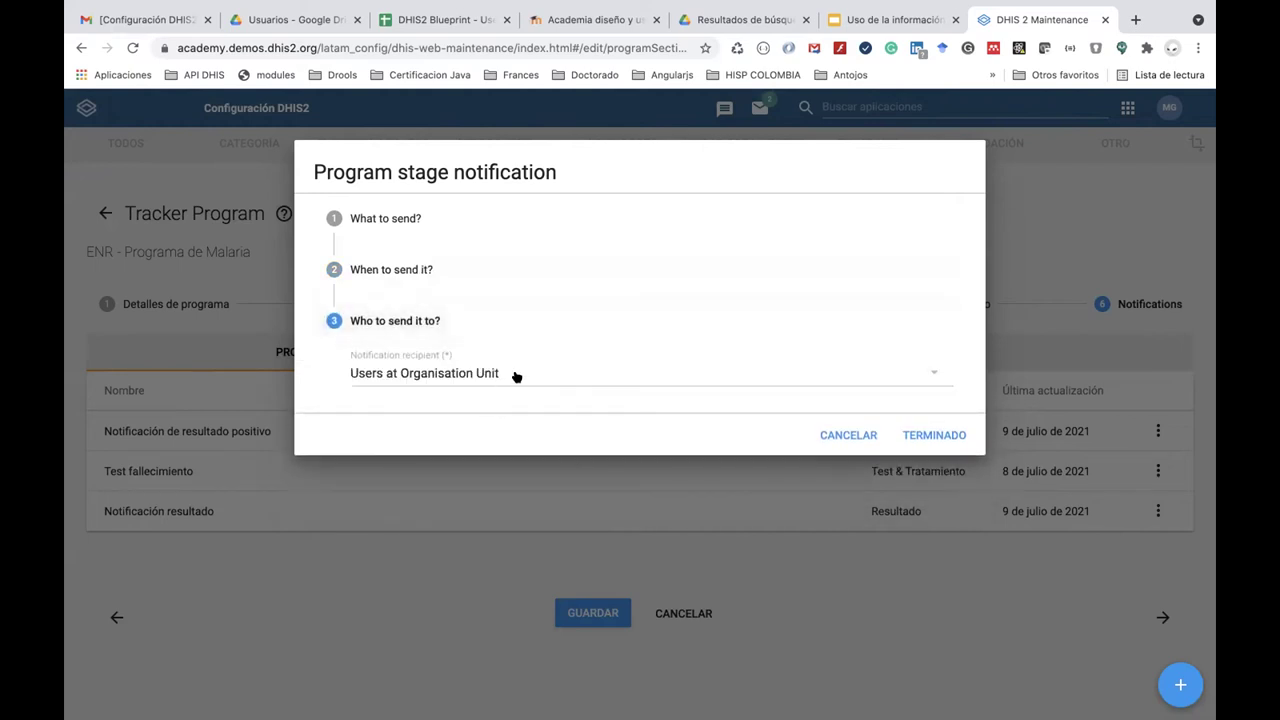
{"action": "left_click", "coordinate": [541, 375]}
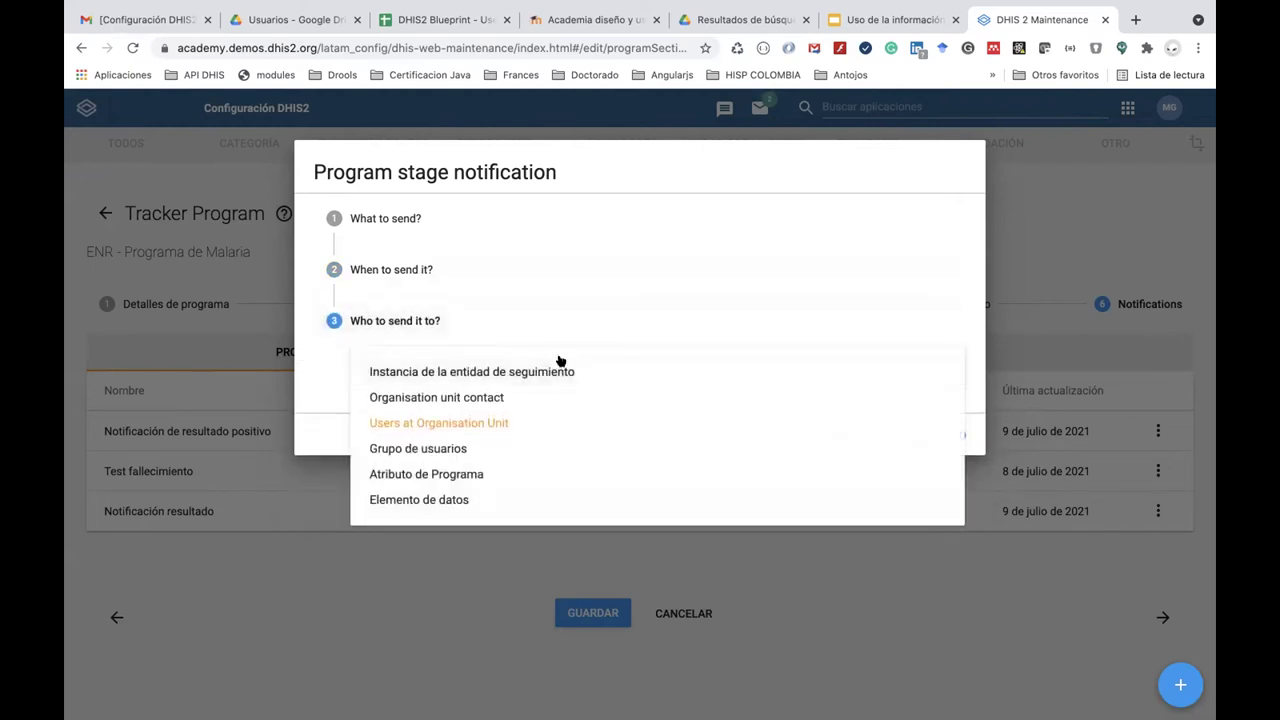
{"action": "left_click", "coordinate": [552, 474]}
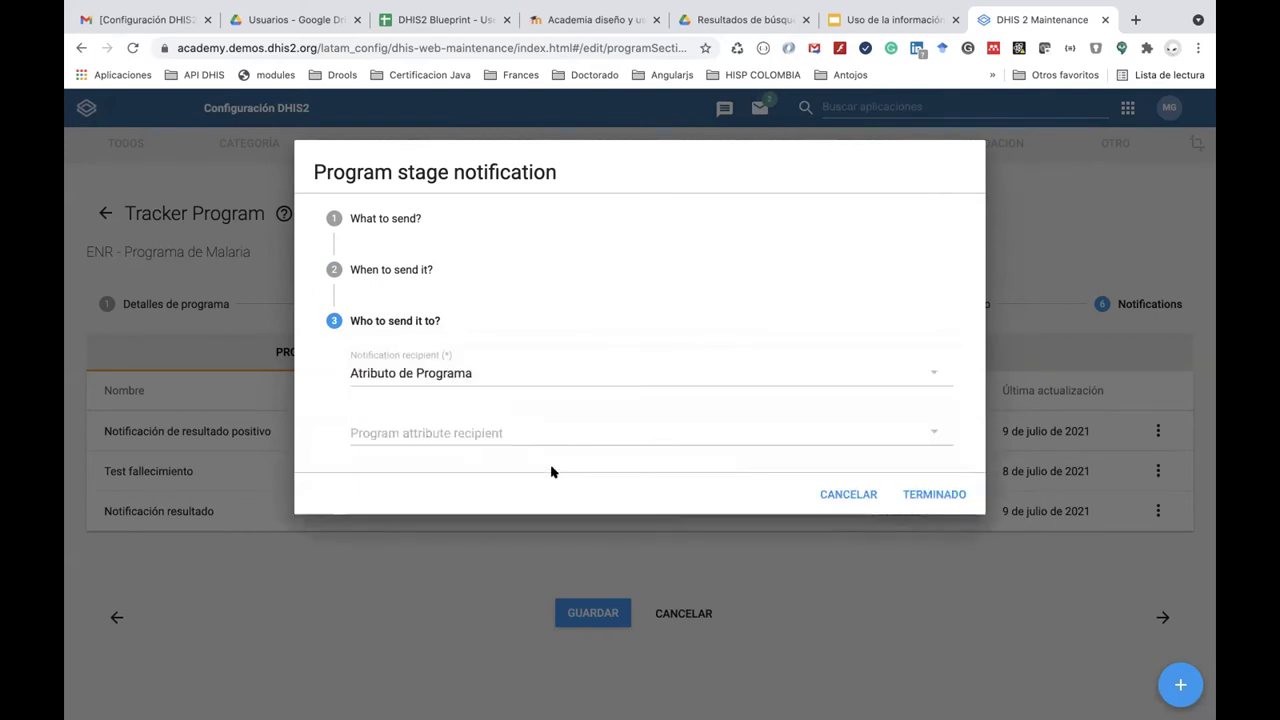
{"action": "left_click", "coordinate": [556, 435]}
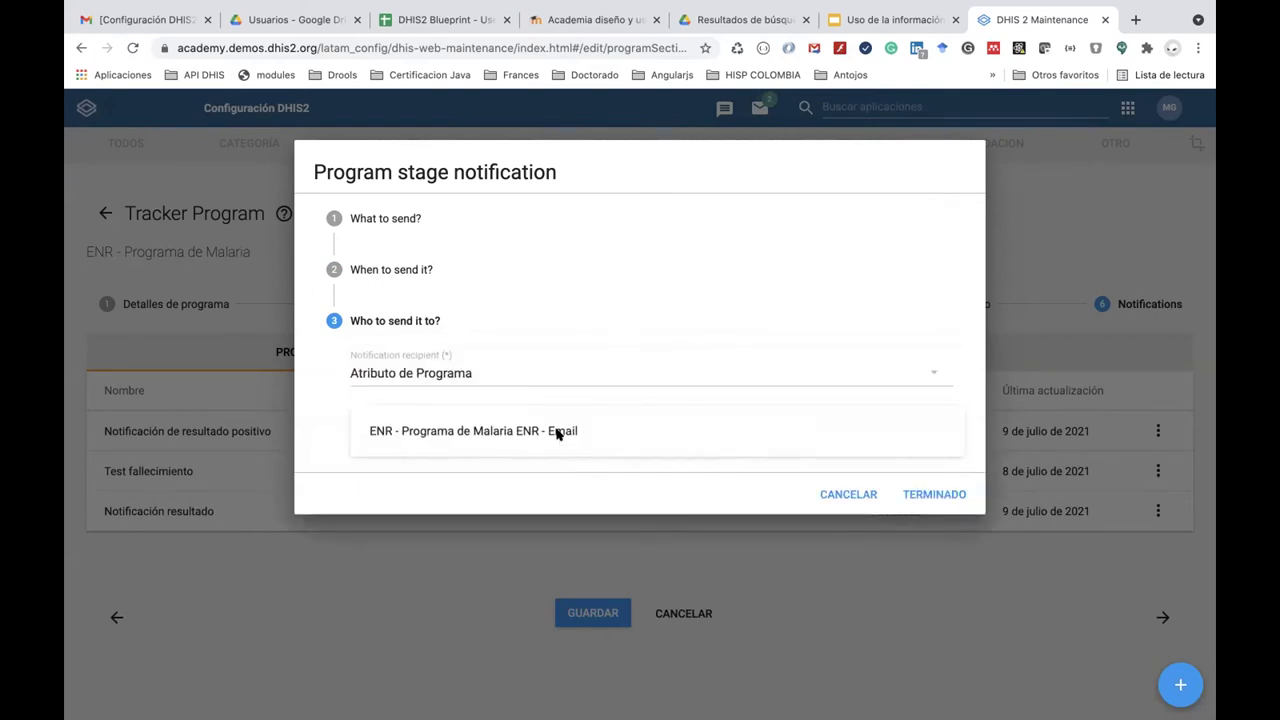
{"action": "left_click", "coordinate": [560, 430]}
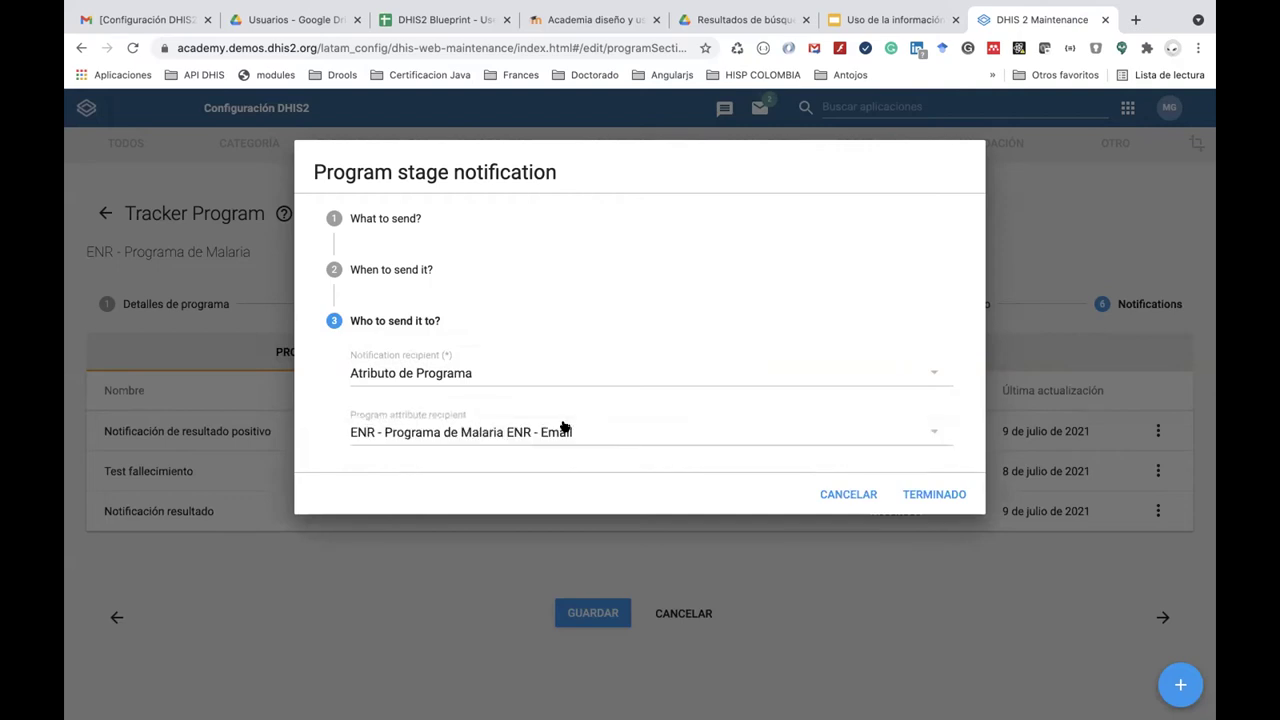
{"action": "left_click", "coordinate": [925, 495]}
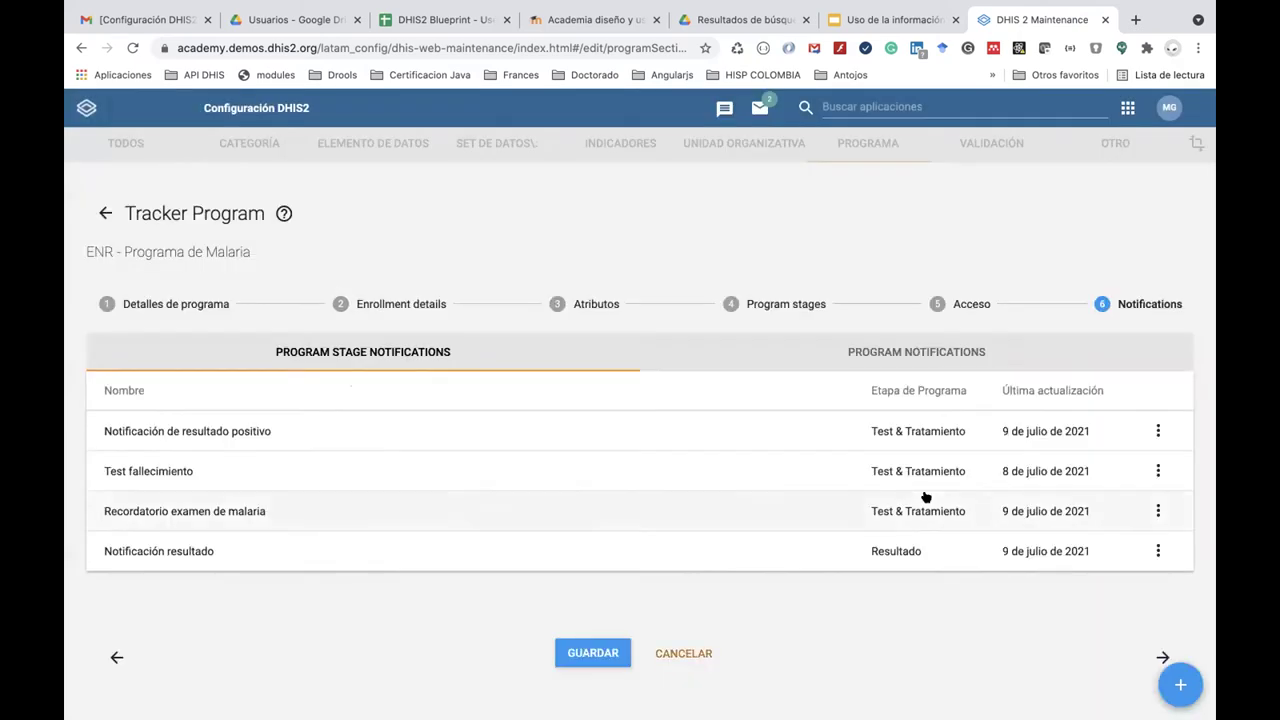
Save the malaria program changes and launch the Scheduler (Planificador) app.
{"action": "left_click", "coordinate": [580, 651]}
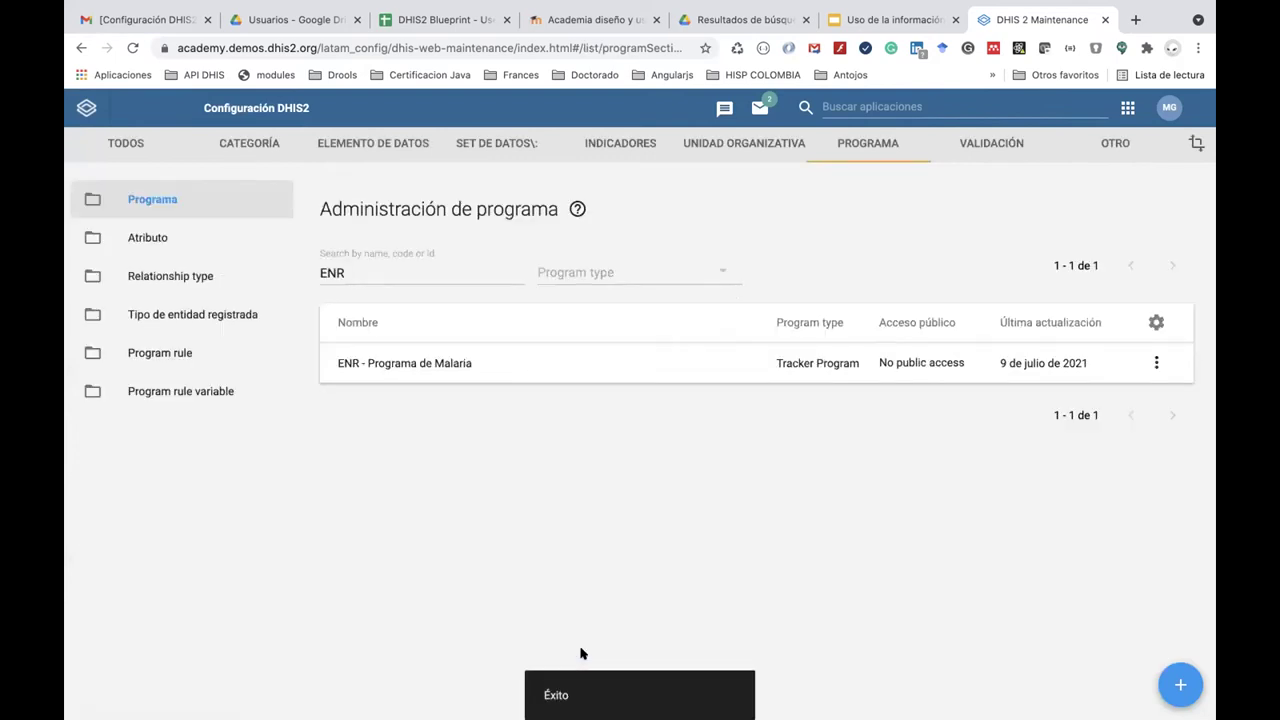
{"action": "left_click", "coordinate": [1127, 108]}
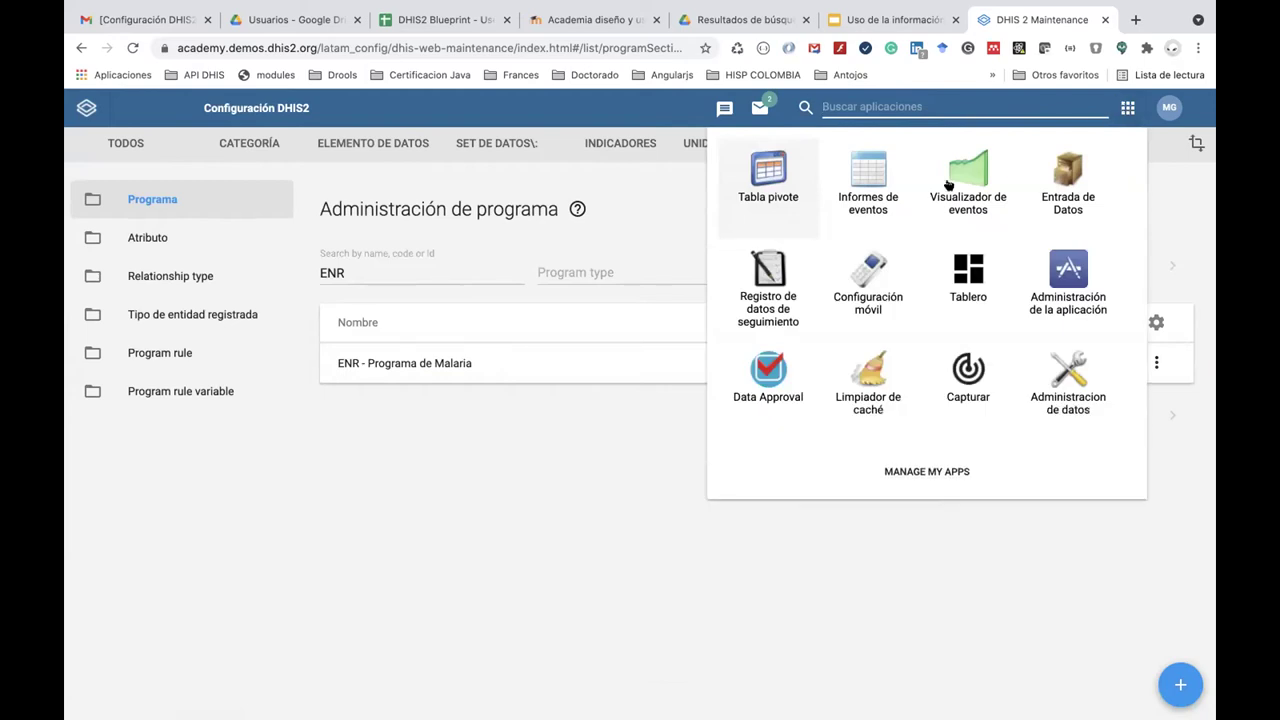
{"action": "scroll", "coordinate": [930, 285], "scroll_direction": "down", "scroll_amount": 3}
{"action": "scroll", "coordinate": [930, 287], "scroll_direction": "down", "scroll_amount": 2}
{"action": "left_click", "coordinate": [785, 297]}
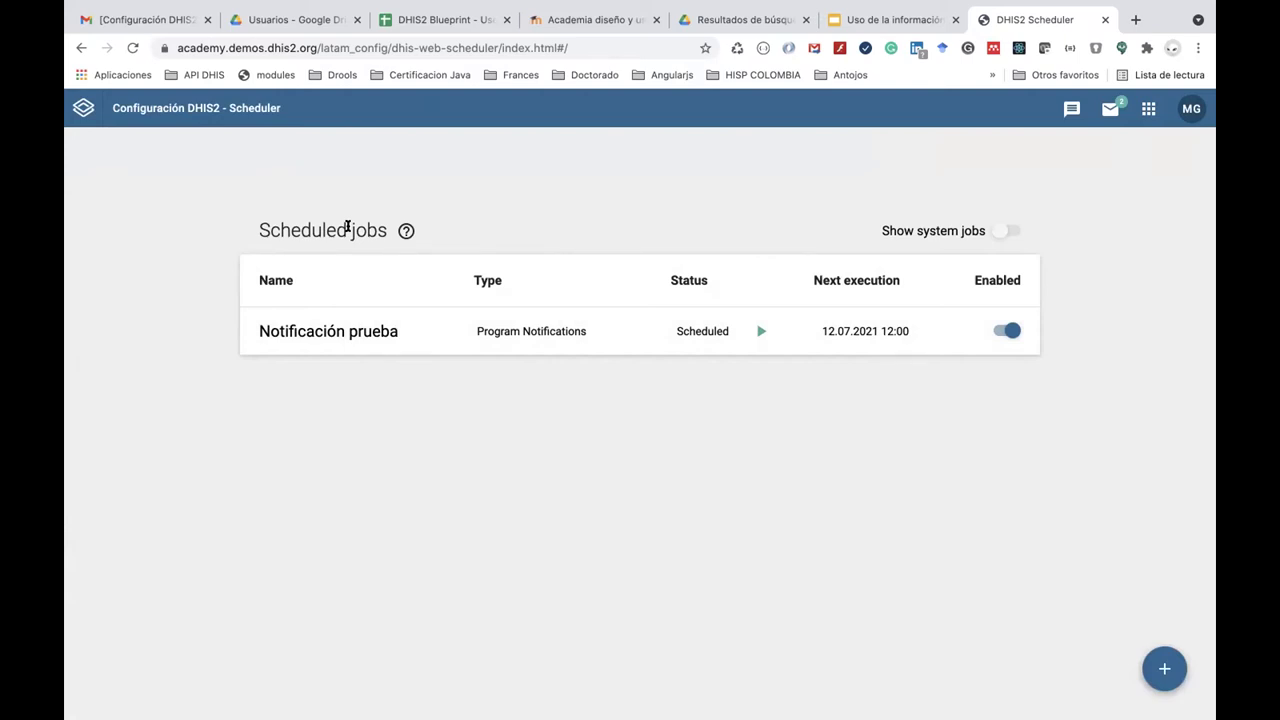
Fill in a Program Notifications job 'Envío notificaciones del programa' running daily at noon, and submit it.
{"action": "left_click", "coordinate": [1160, 666]}
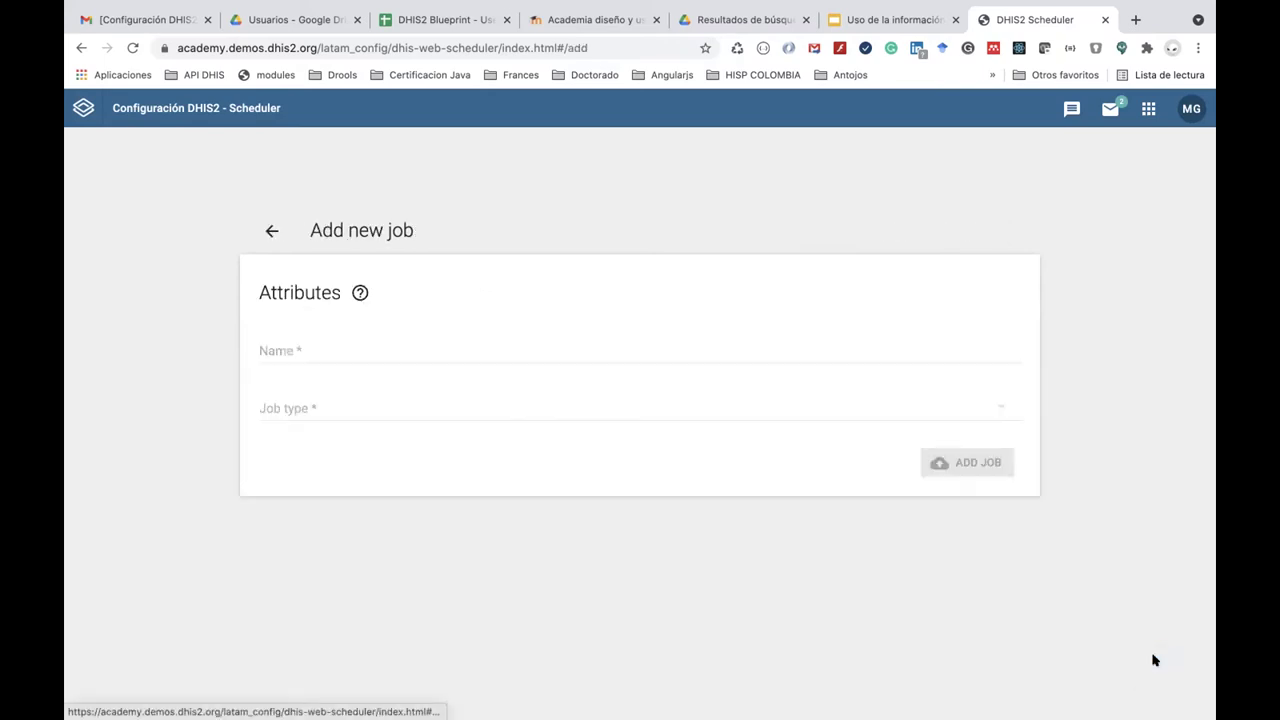
{"action": "left_click", "coordinate": [390, 351]}
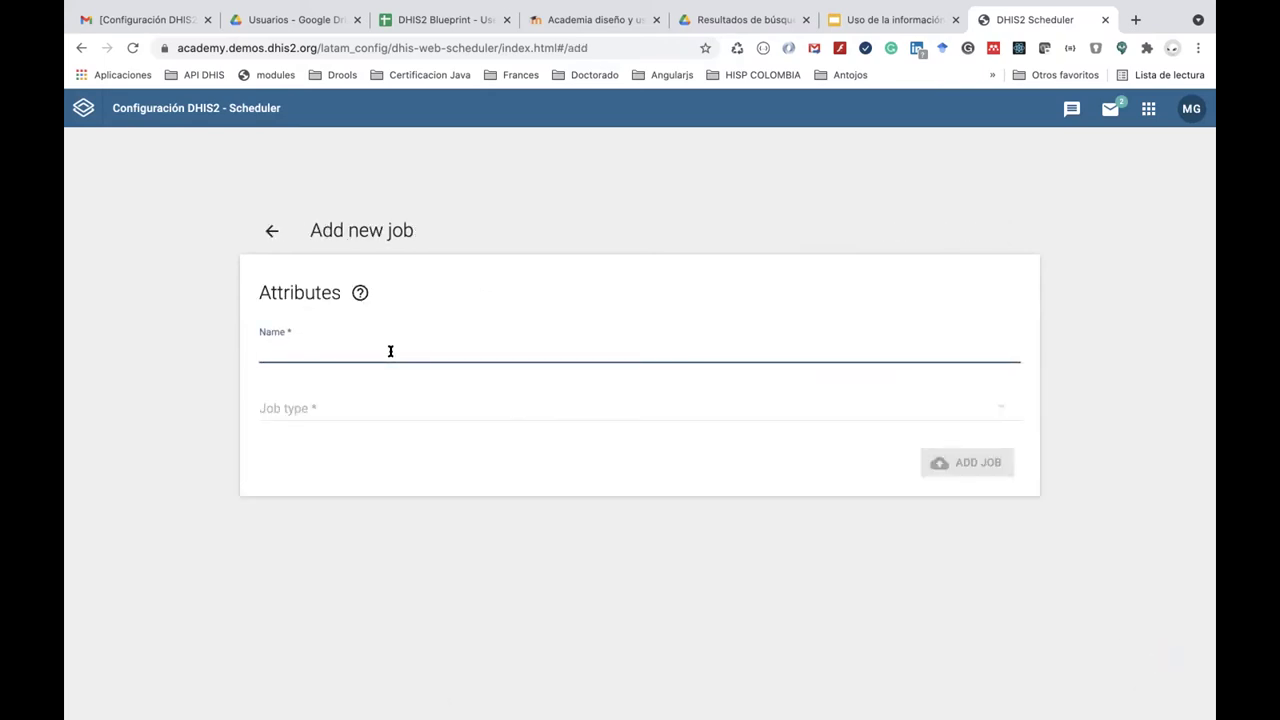
{"action": "type", "text": "Envío no"}
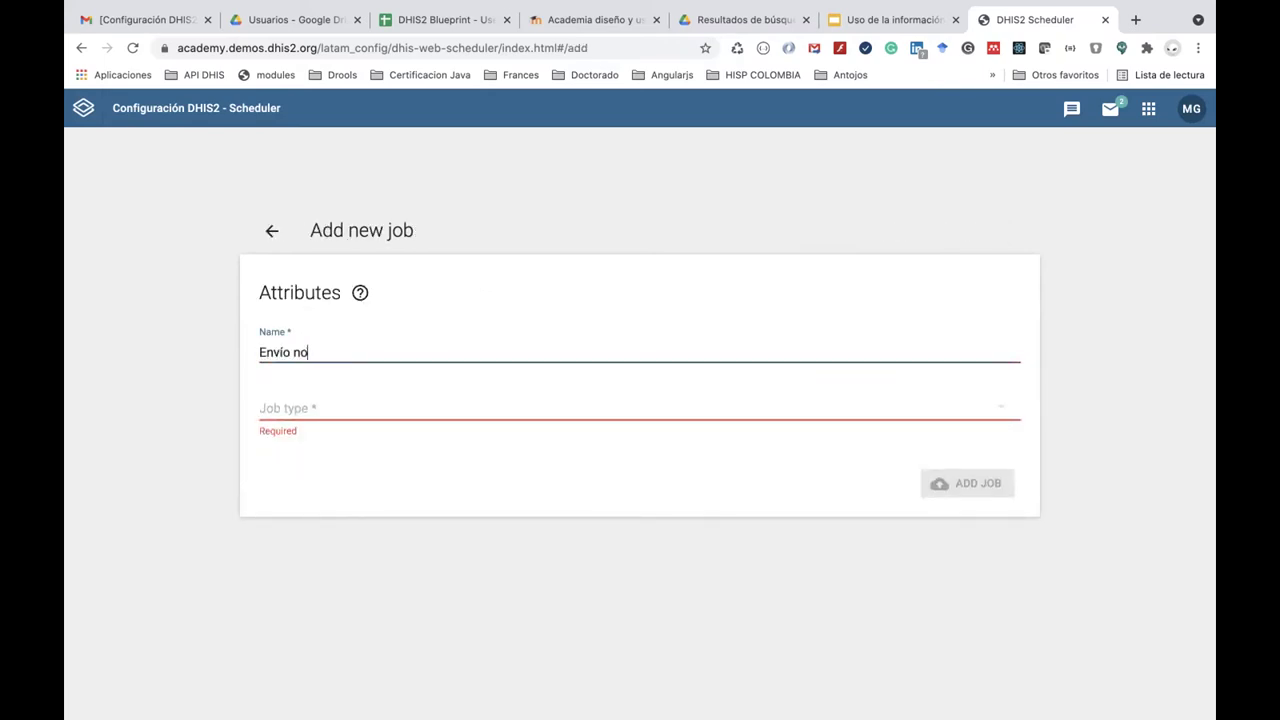
{"action": "type", "text": "tificaciones del programa"}
{"action": "left_click", "coordinate": [400, 406]}
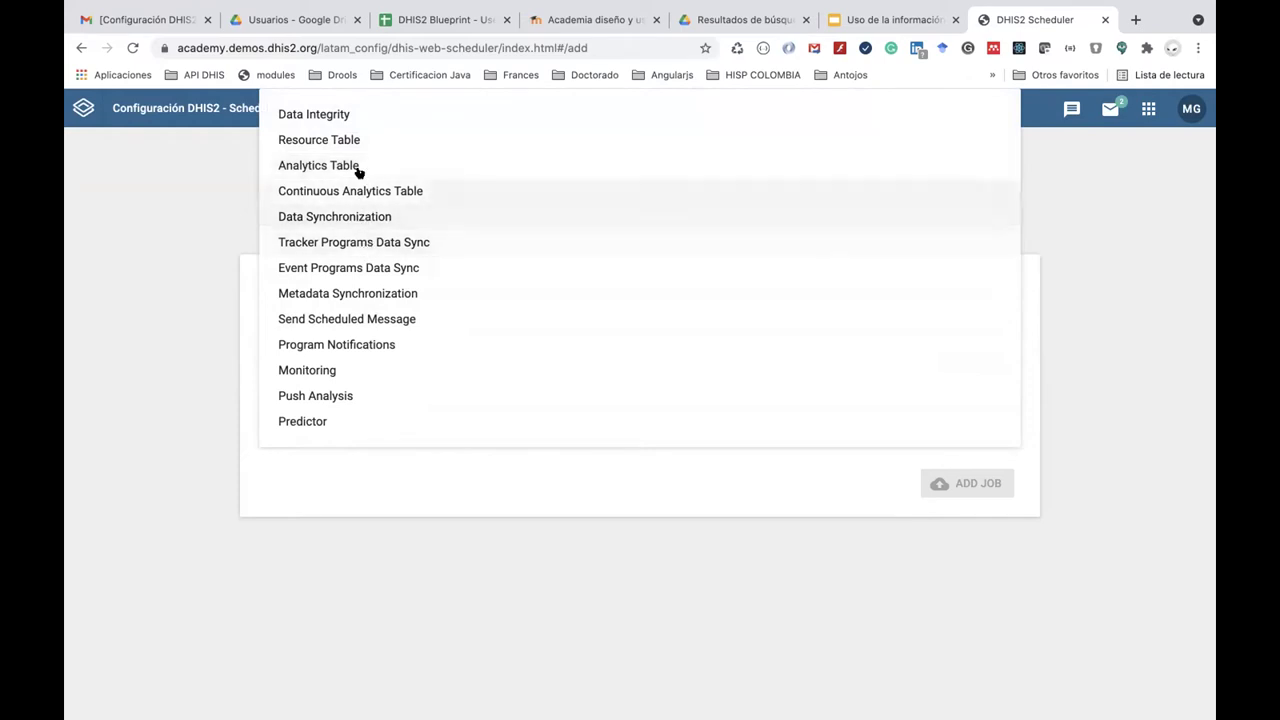
{"action": "left_click", "coordinate": [370, 343]}
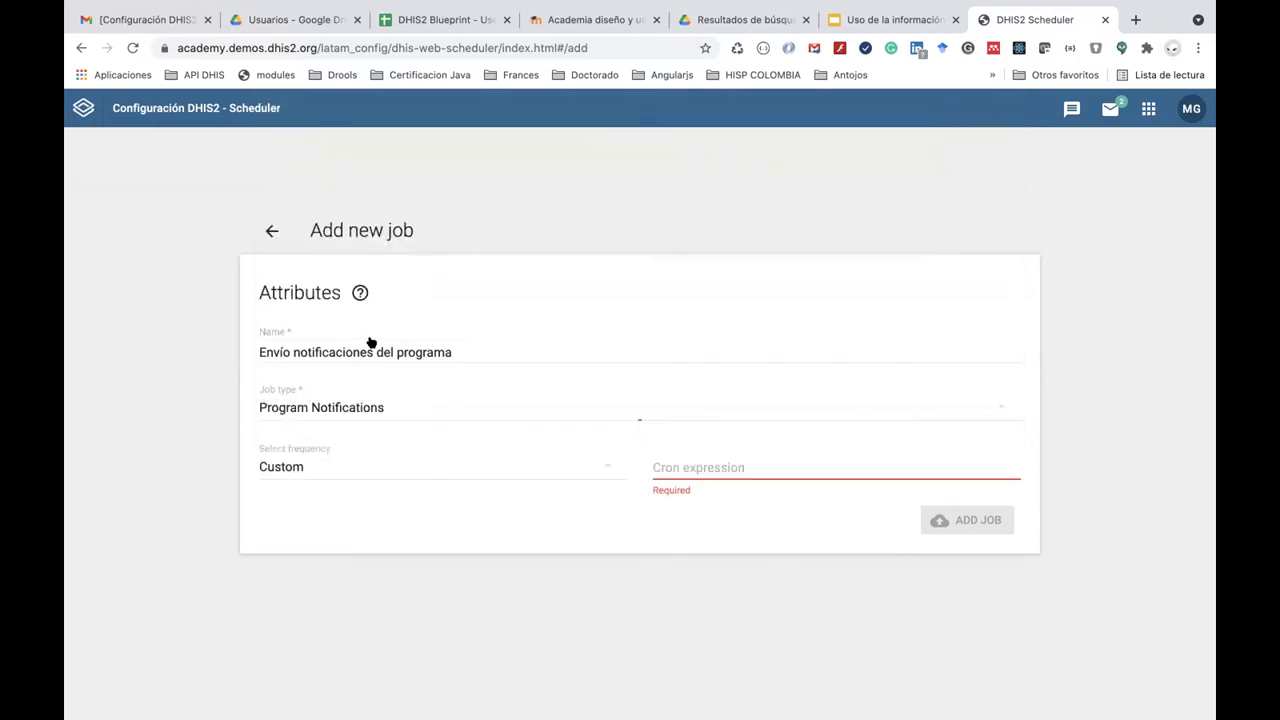
{"action": "left_click", "coordinate": [435, 468]}
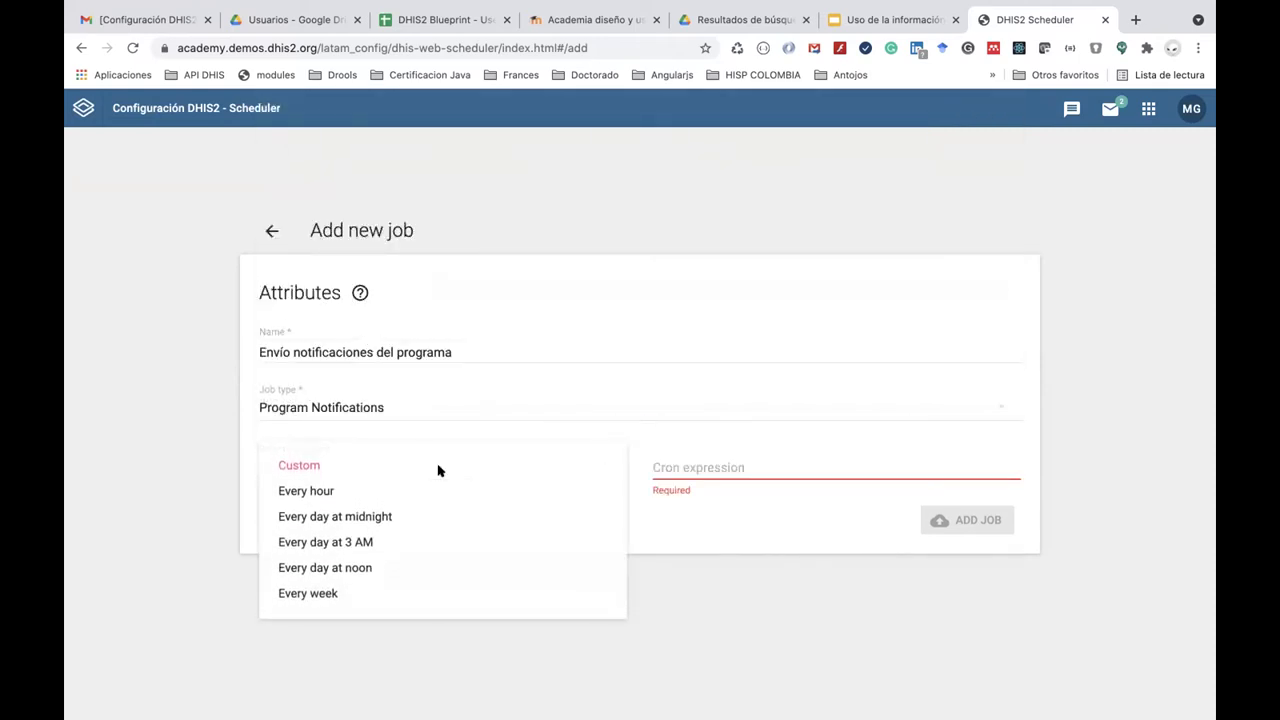
{"action": "left_click", "coordinate": [427, 567]}
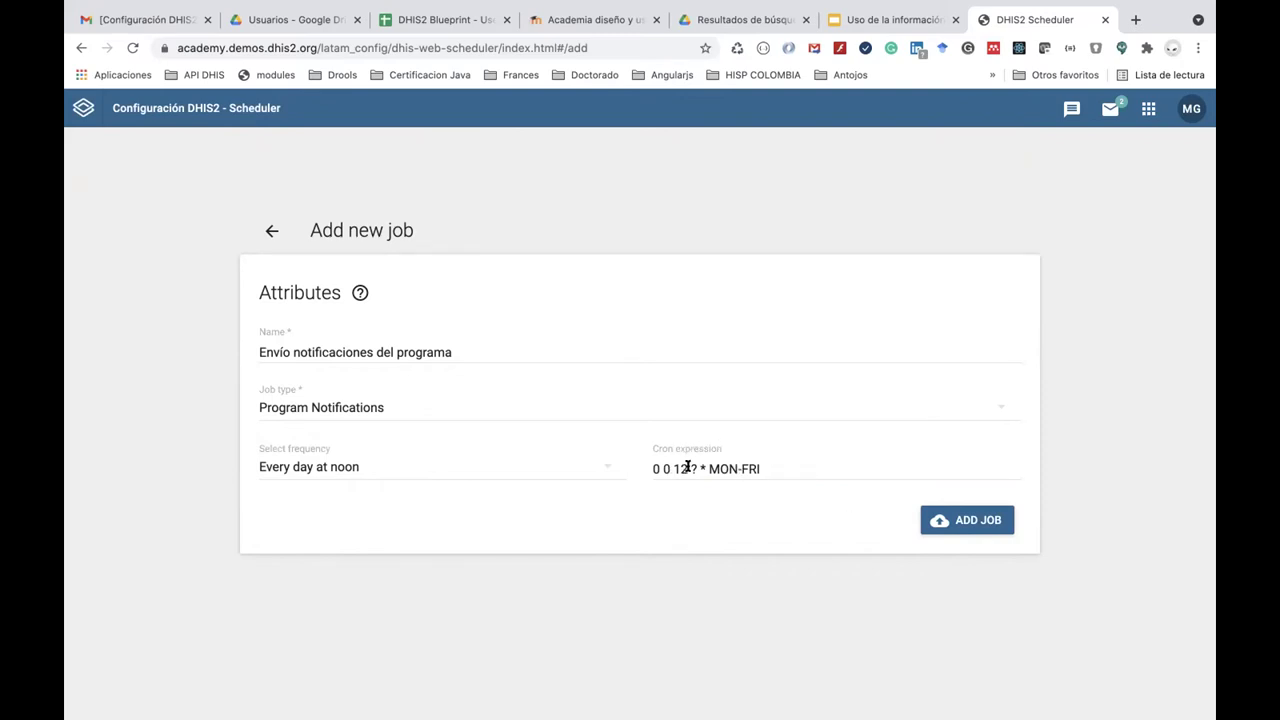
{"action": "left_click", "coordinate": [965, 522]}
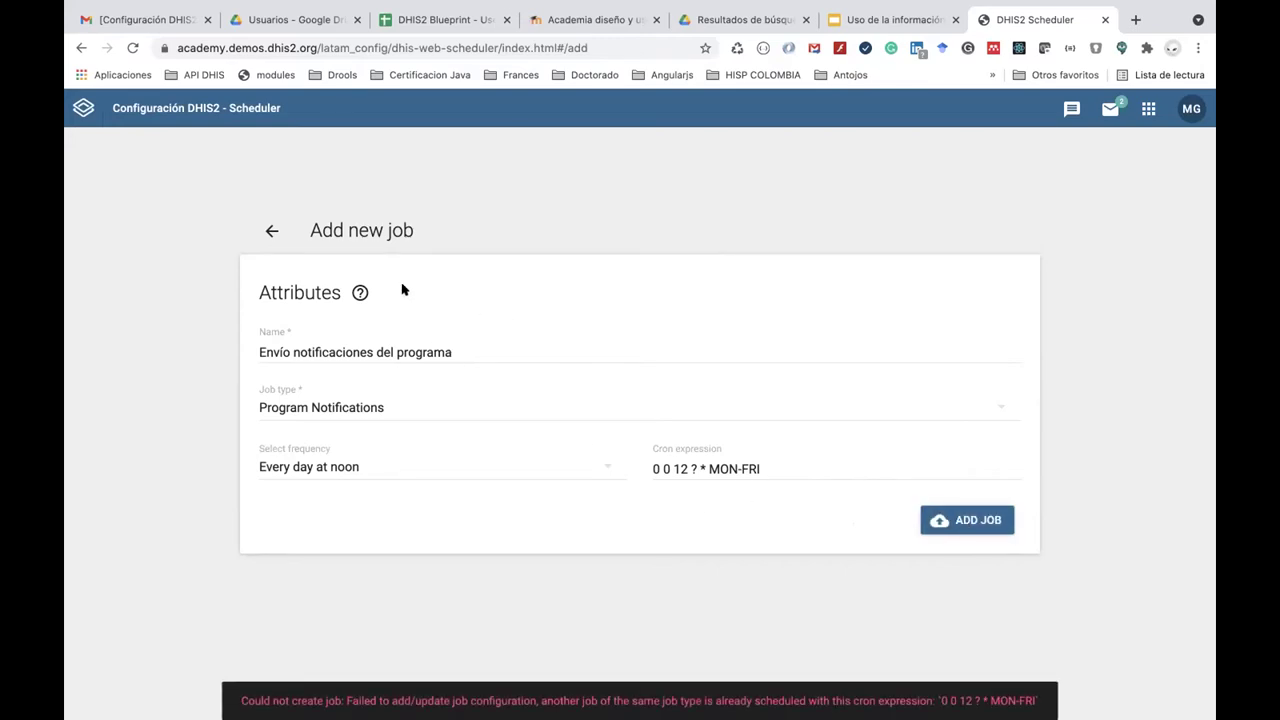
Discard the unsaved job form and return to the scheduled jobs list.
{"action": "left_click", "coordinate": [270, 230]}
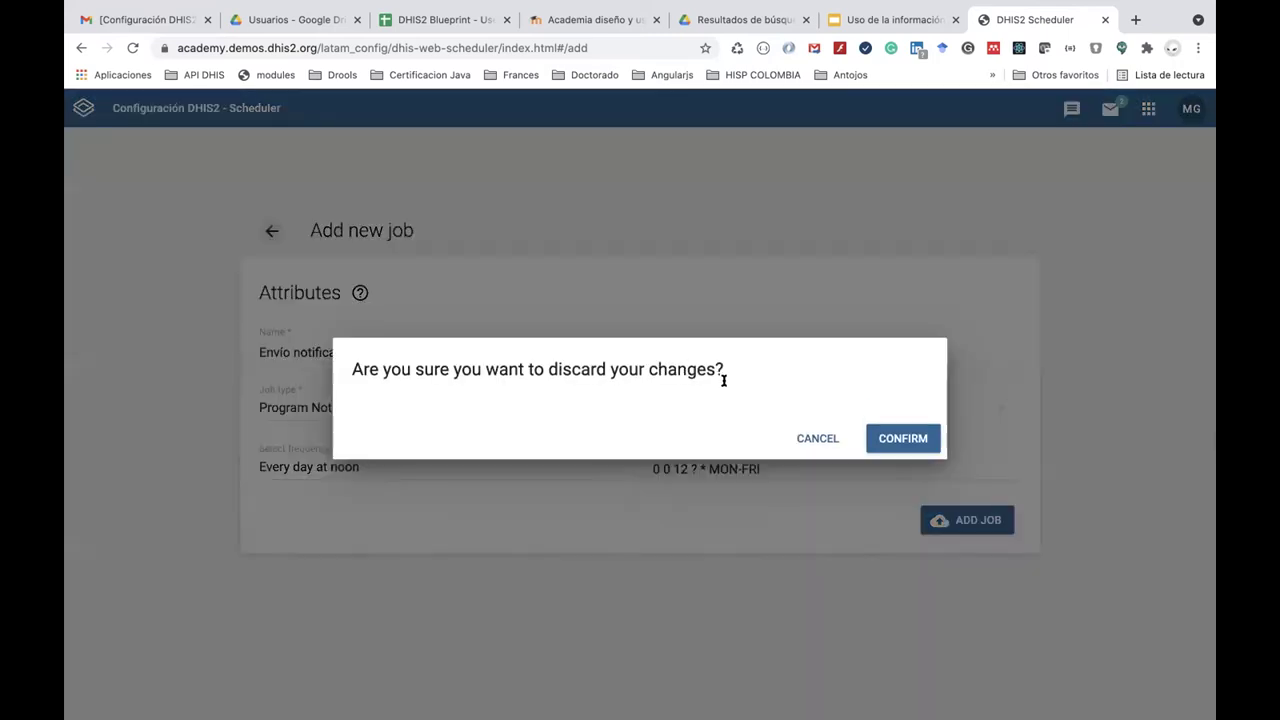
{"action": "left_click", "coordinate": [810, 445]}
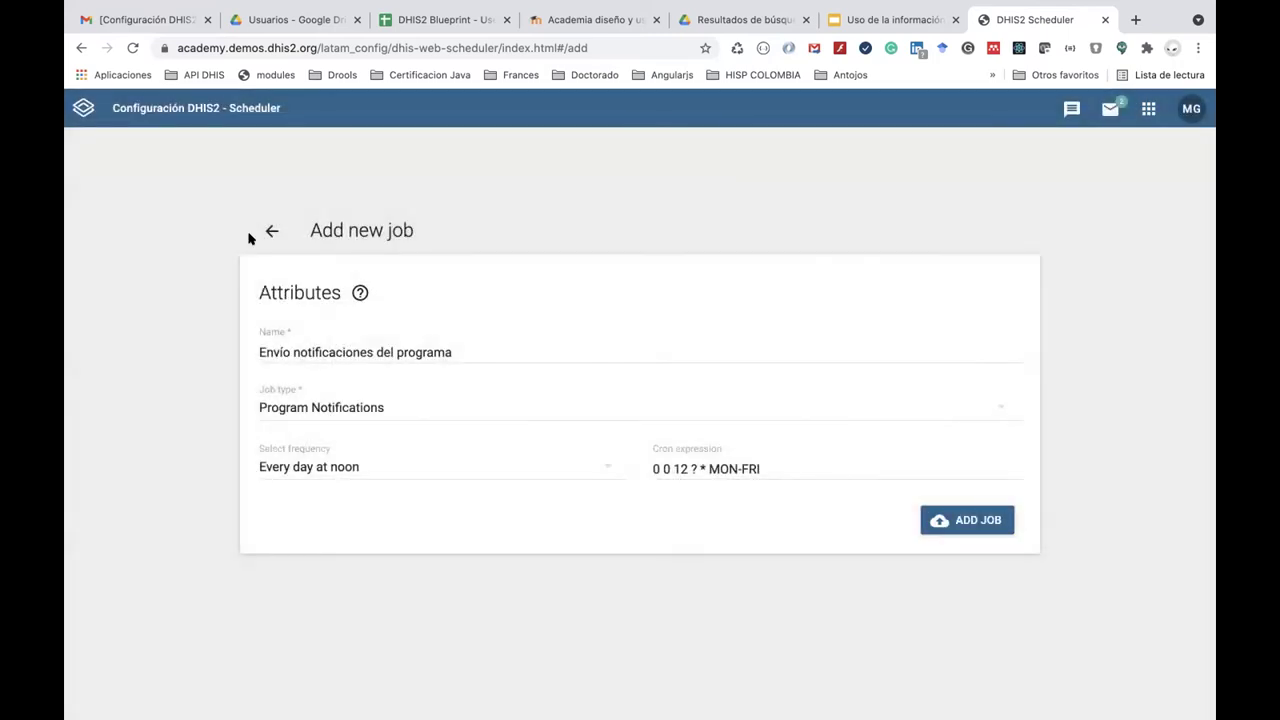
{"action": "left_click", "coordinate": [271, 231]}
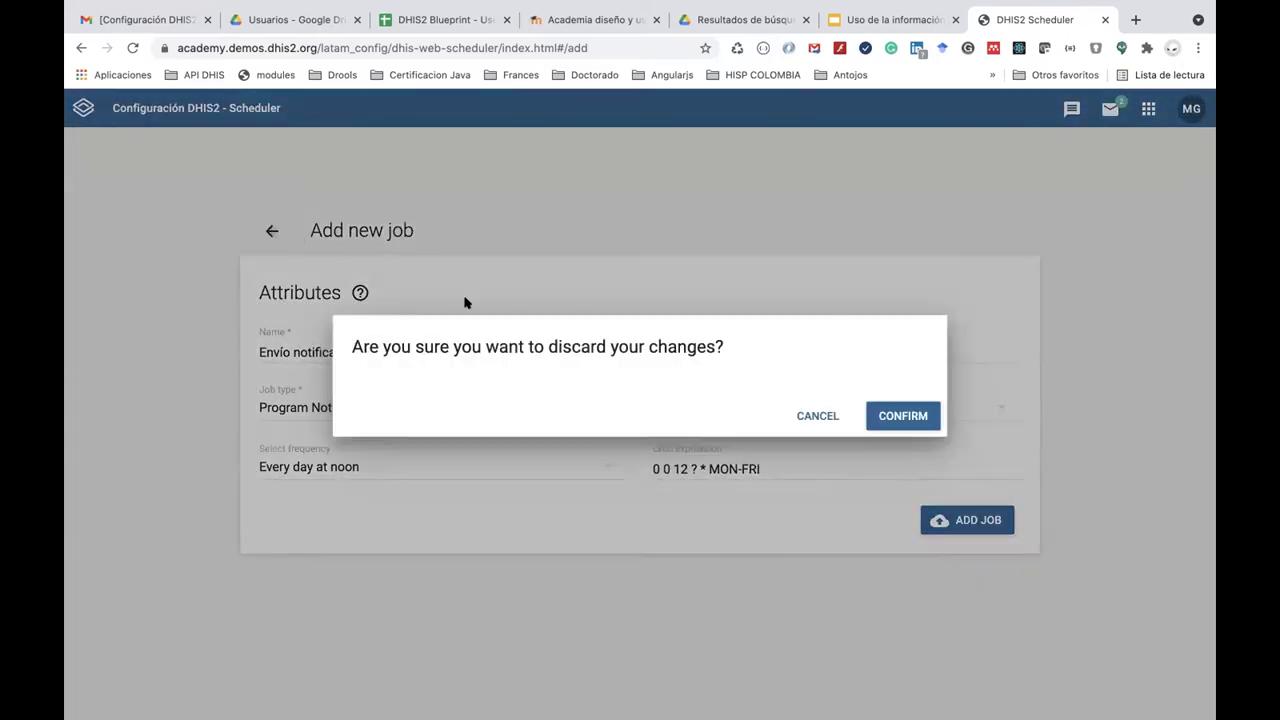
{"action": "left_click", "coordinate": [819, 443]}
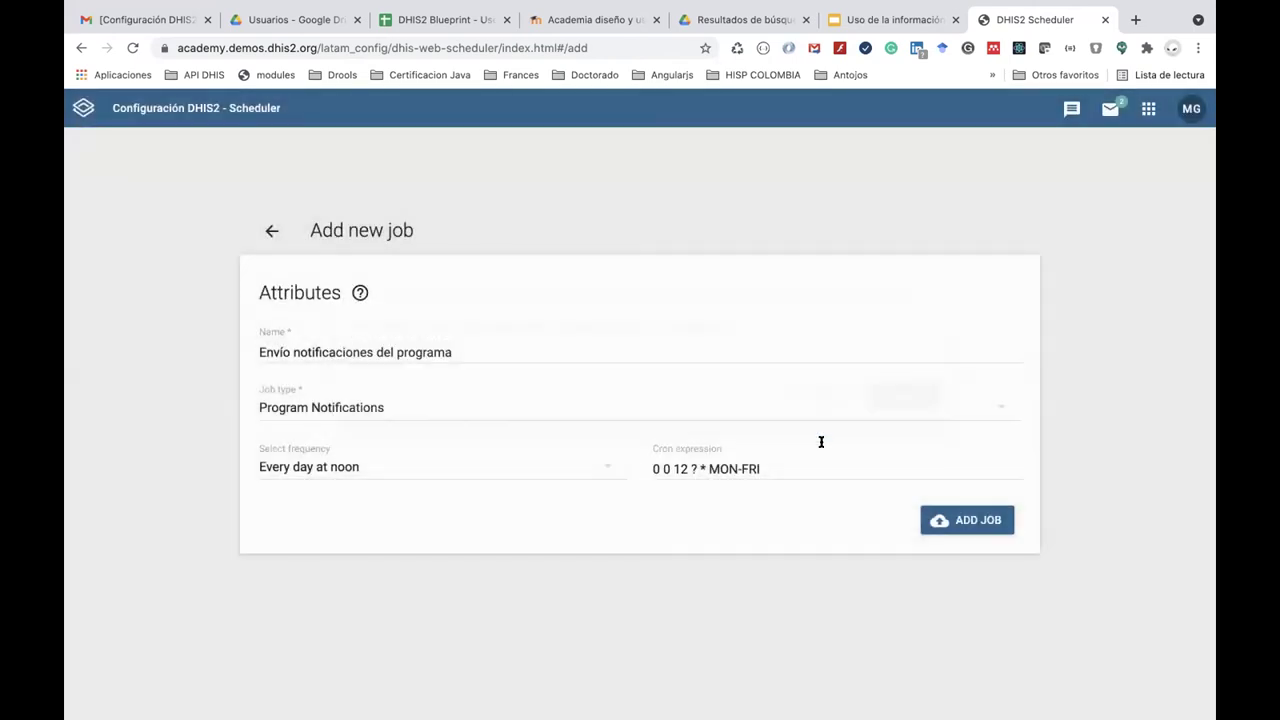
{"action": "left_click", "coordinate": [268, 230]}
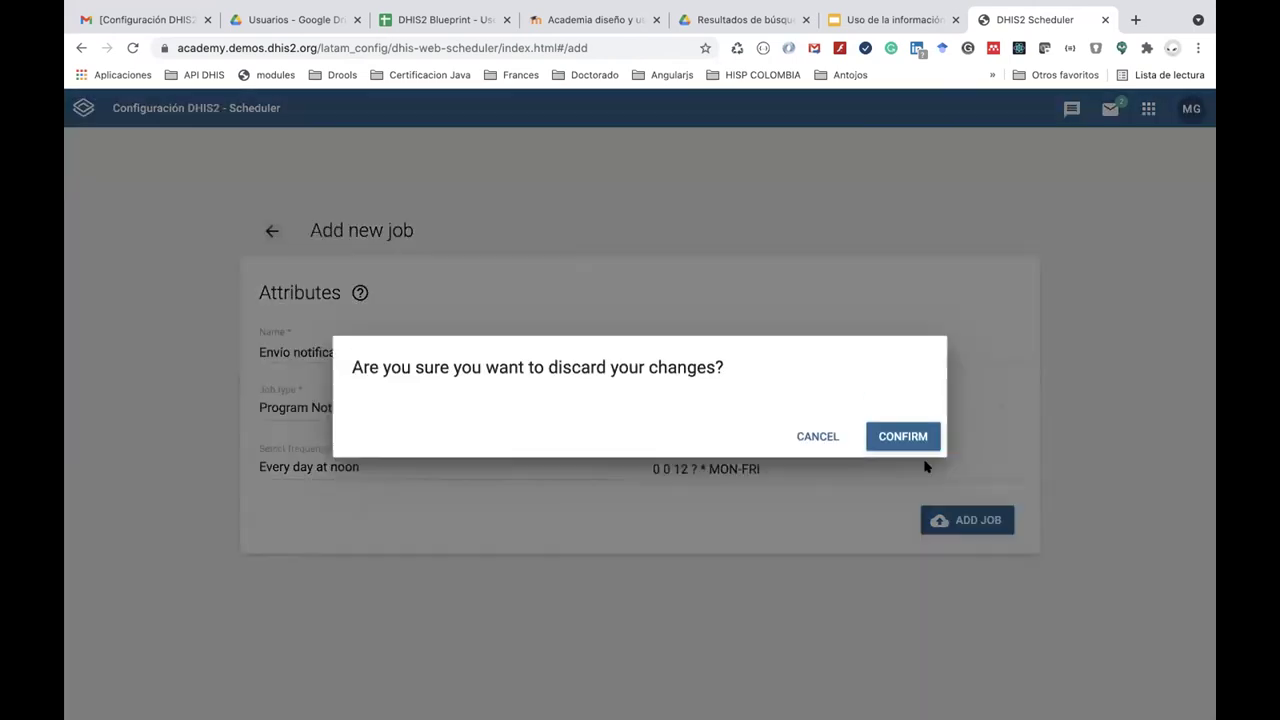
{"action": "left_click", "coordinate": [892, 440]}
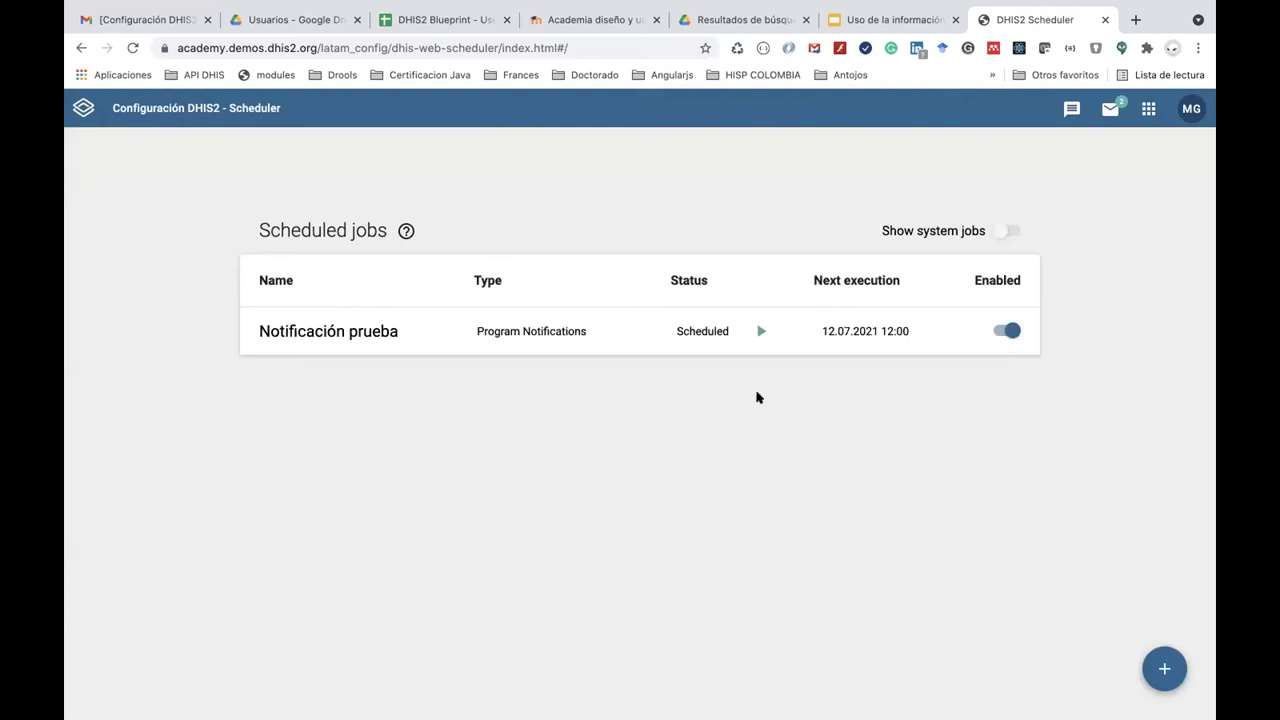
{"action": "left_click", "coordinate": [527, 330]}
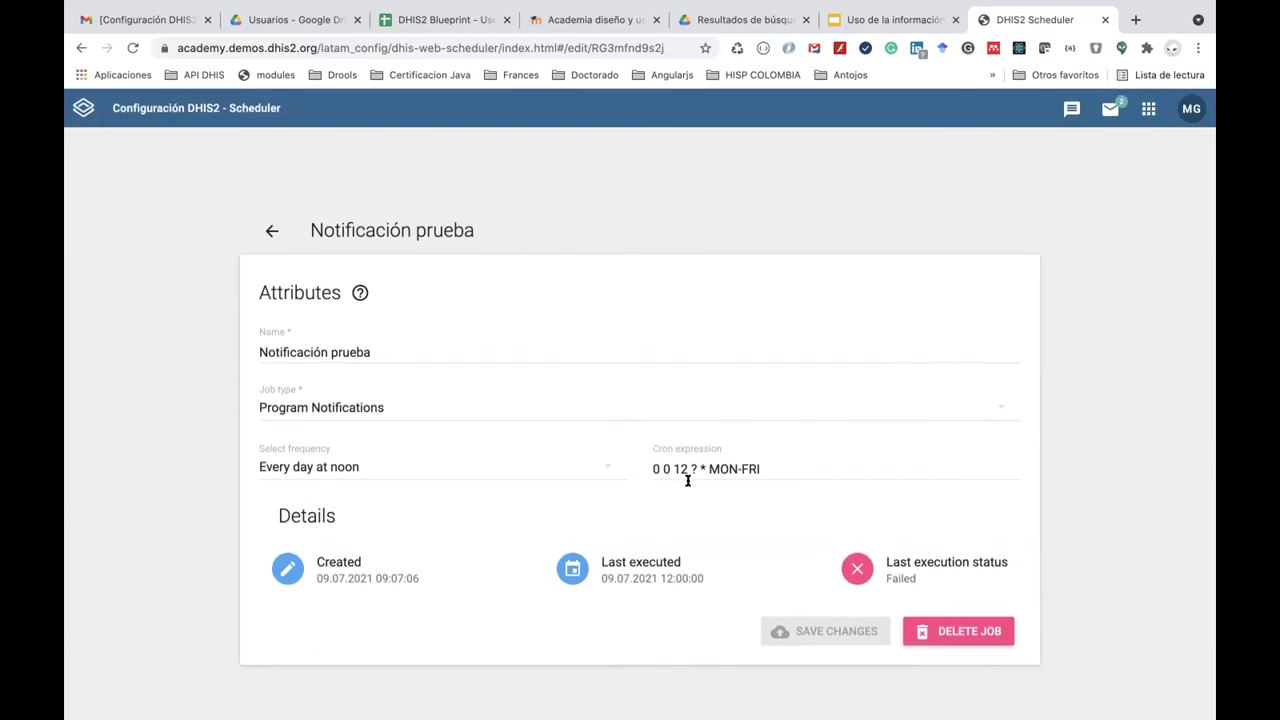
{"action": "left_click", "coordinate": [271, 230]}
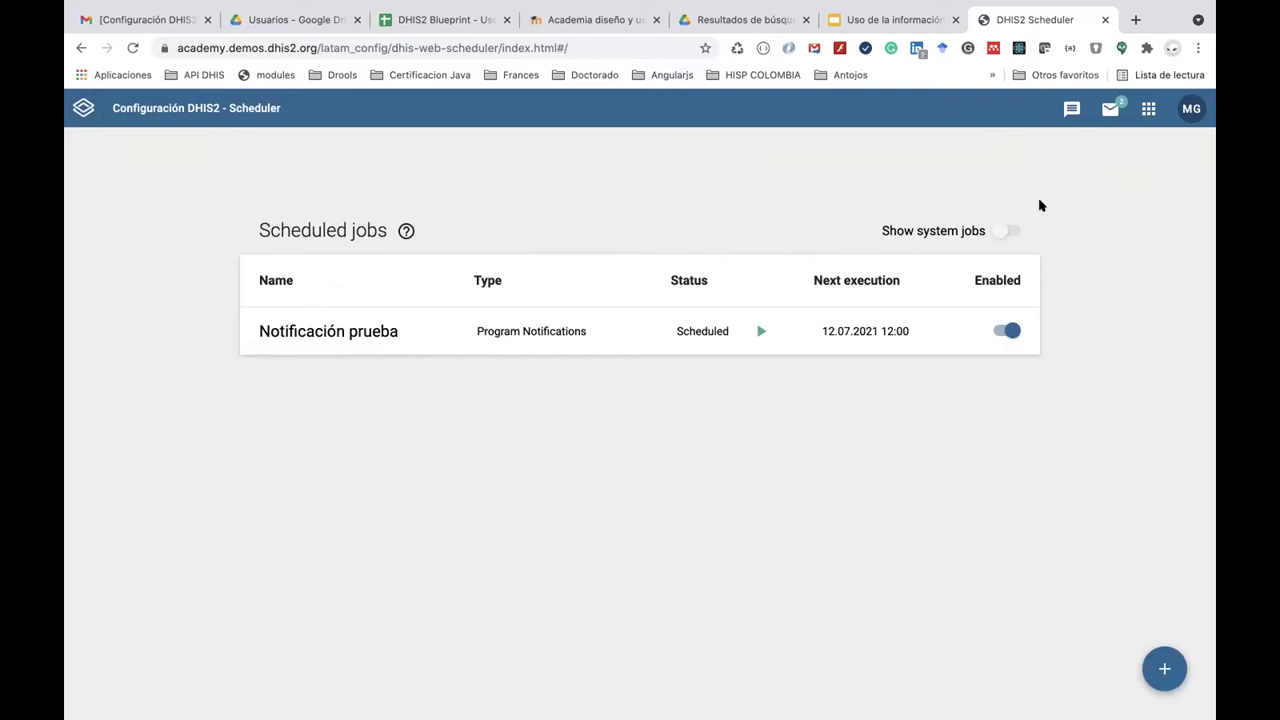
{"action": "left_click", "coordinate": [1110, 108]}
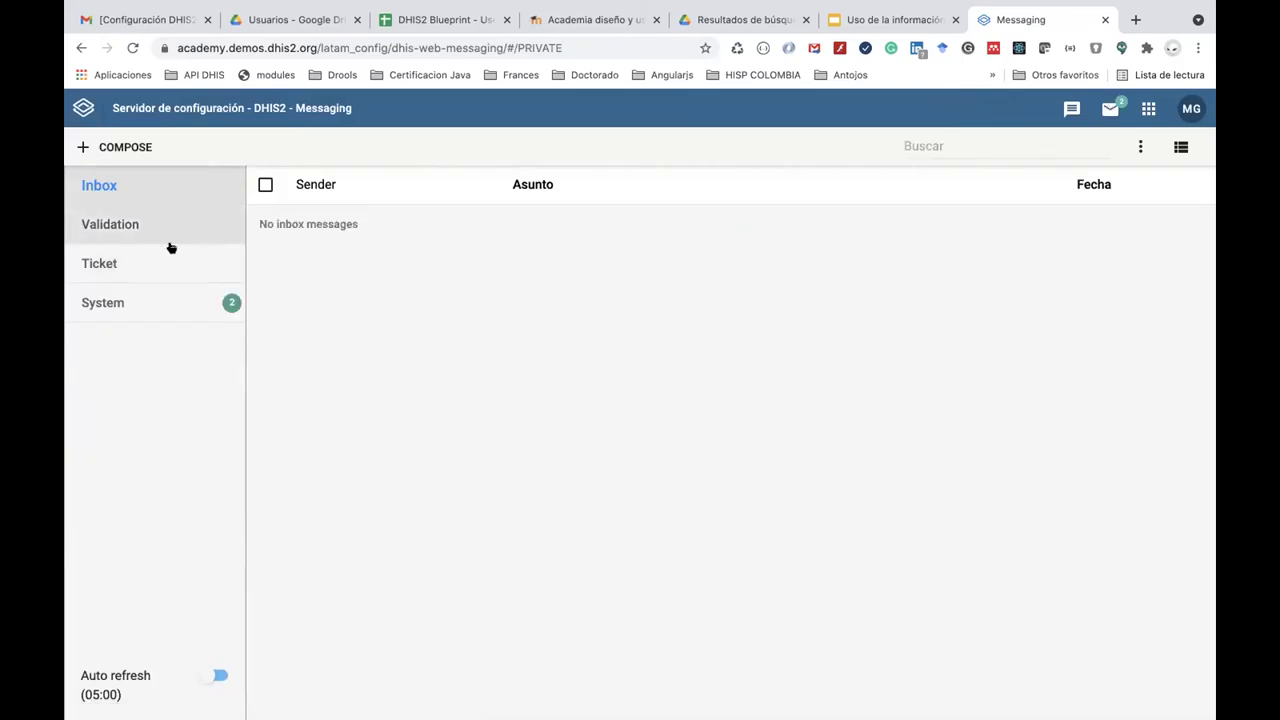
Read both 'Notificación de resultado positivo' messages in the System folder.
{"action": "left_click", "coordinate": [170, 307]}
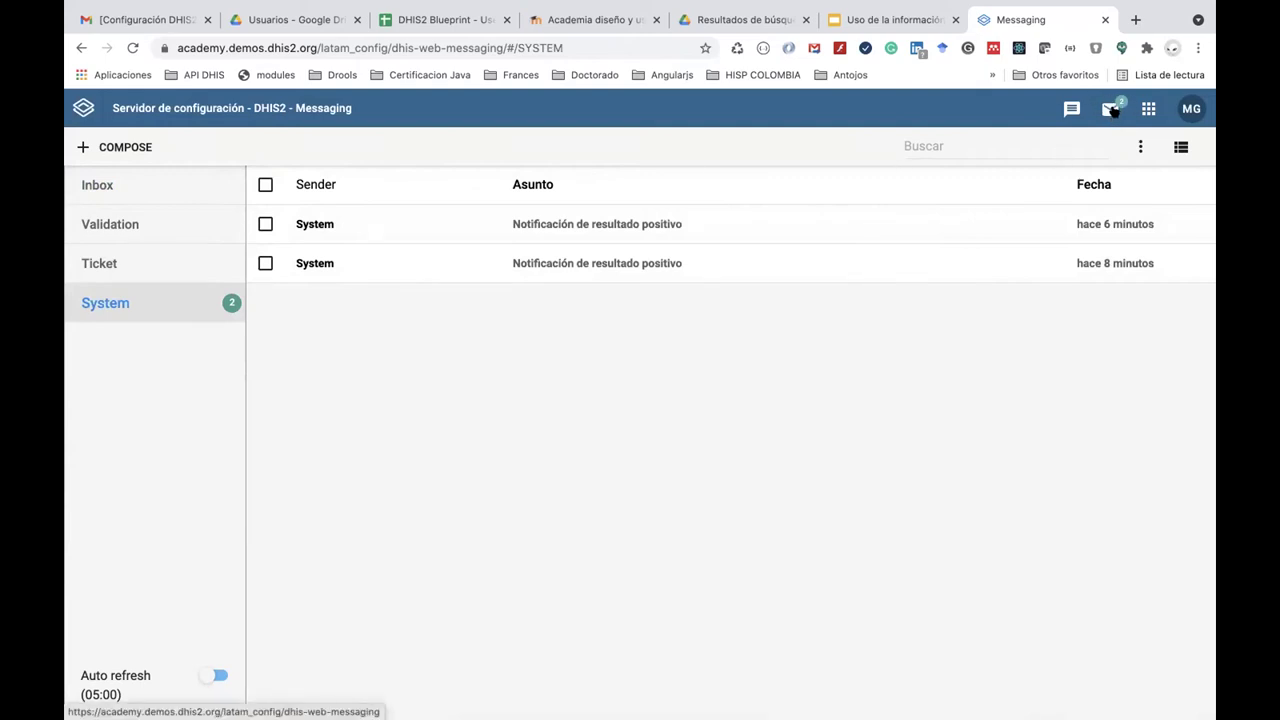
{"action": "left_click", "coordinate": [604, 230]}
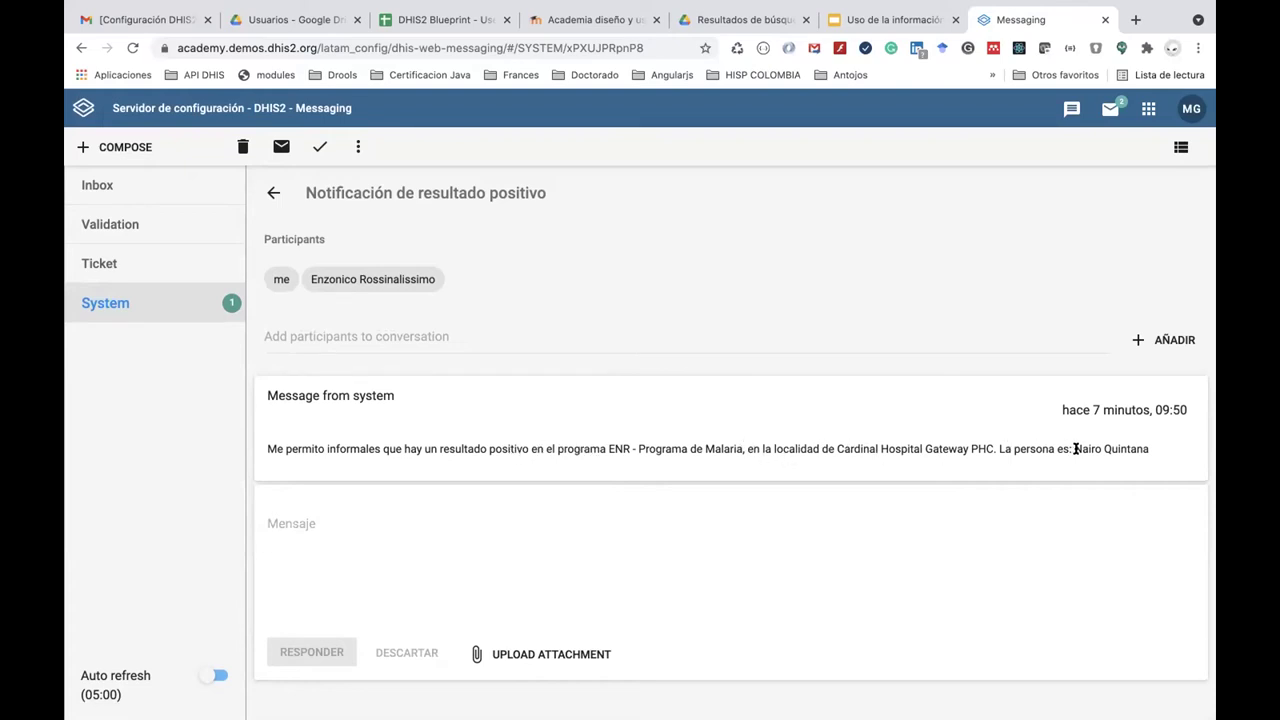
{"action": "left_click", "coordinate": [200, 307]}
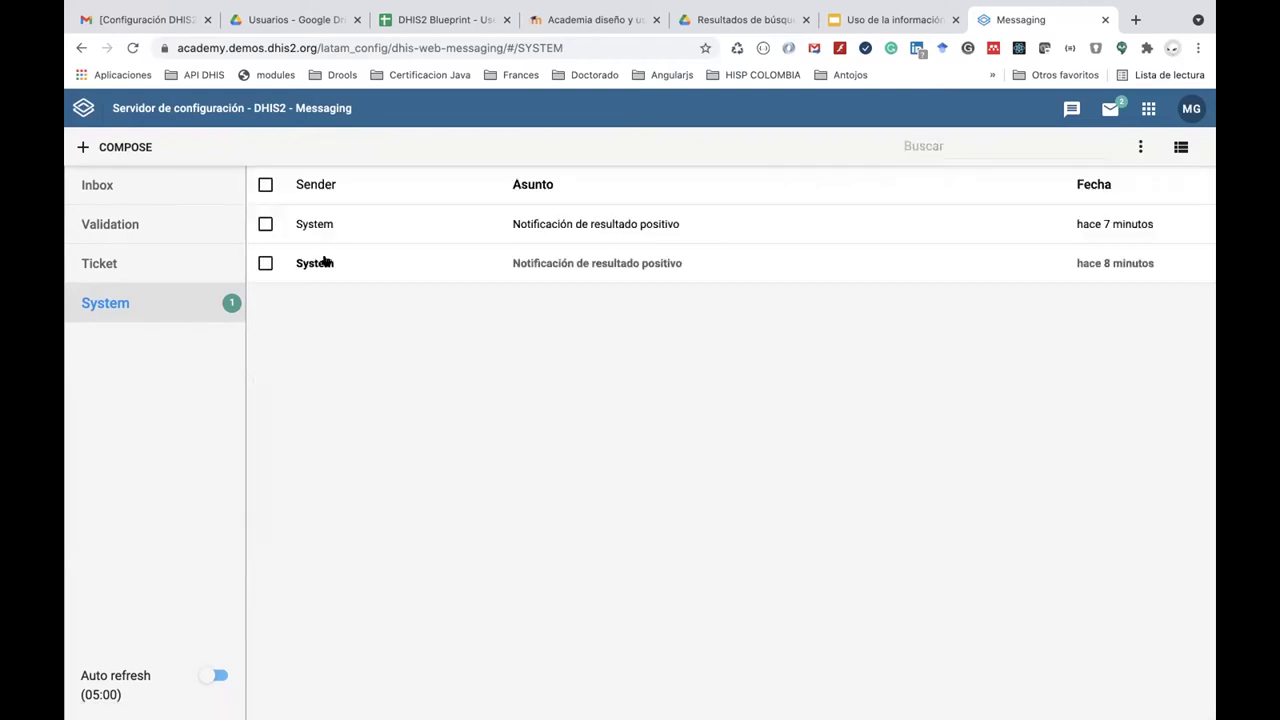
{"action": "left_click", "coordinate": [369, 258]}
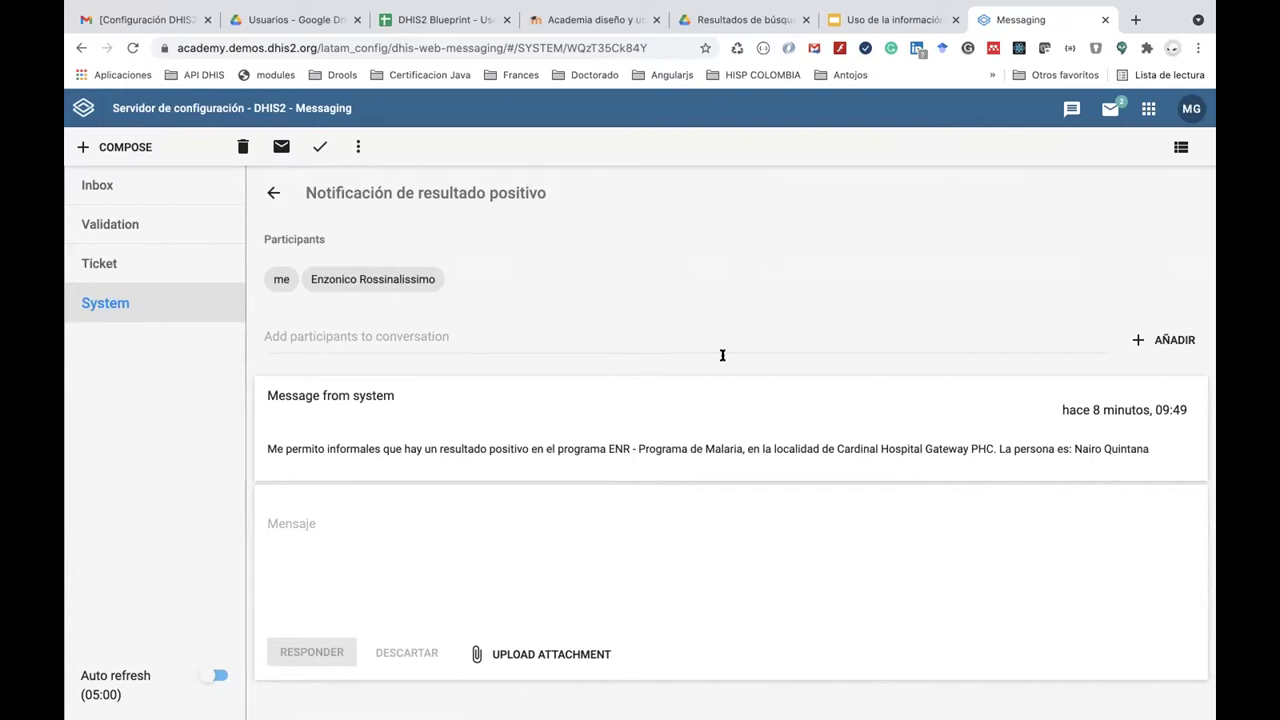
{"action": "key", "text": "super+Tab"}
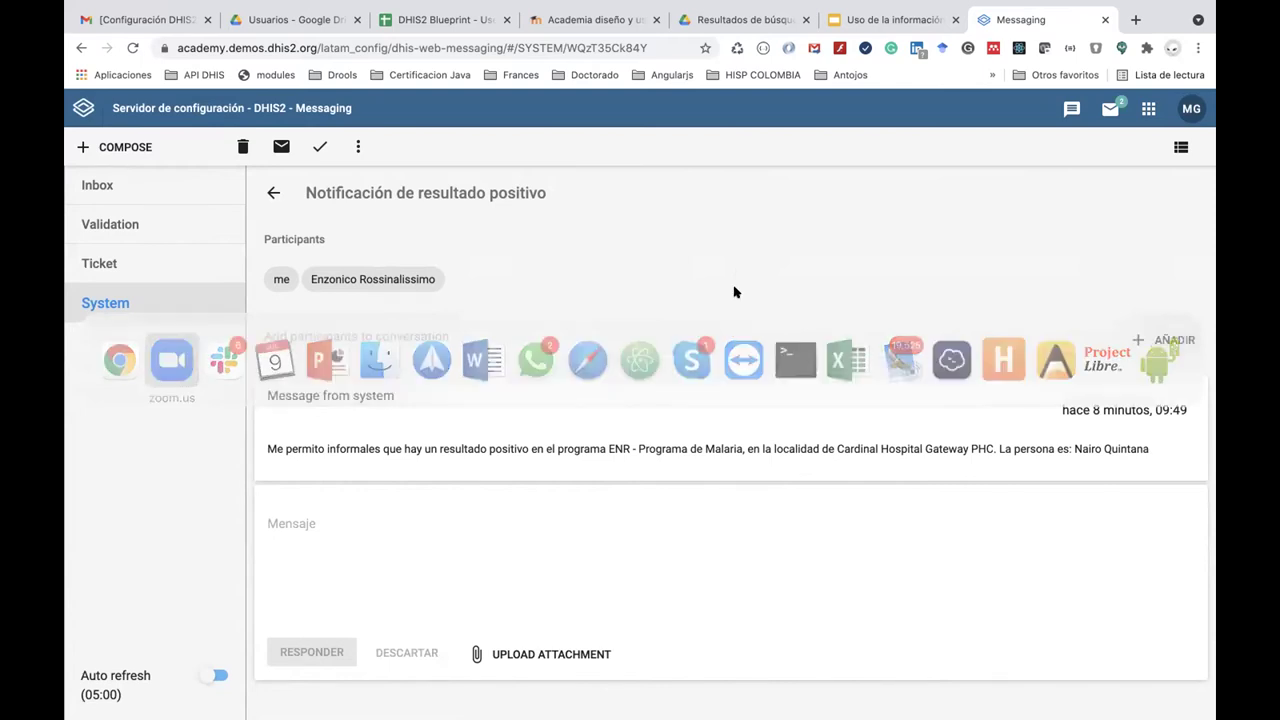
{"action": "key", "text": "super+Tab"}
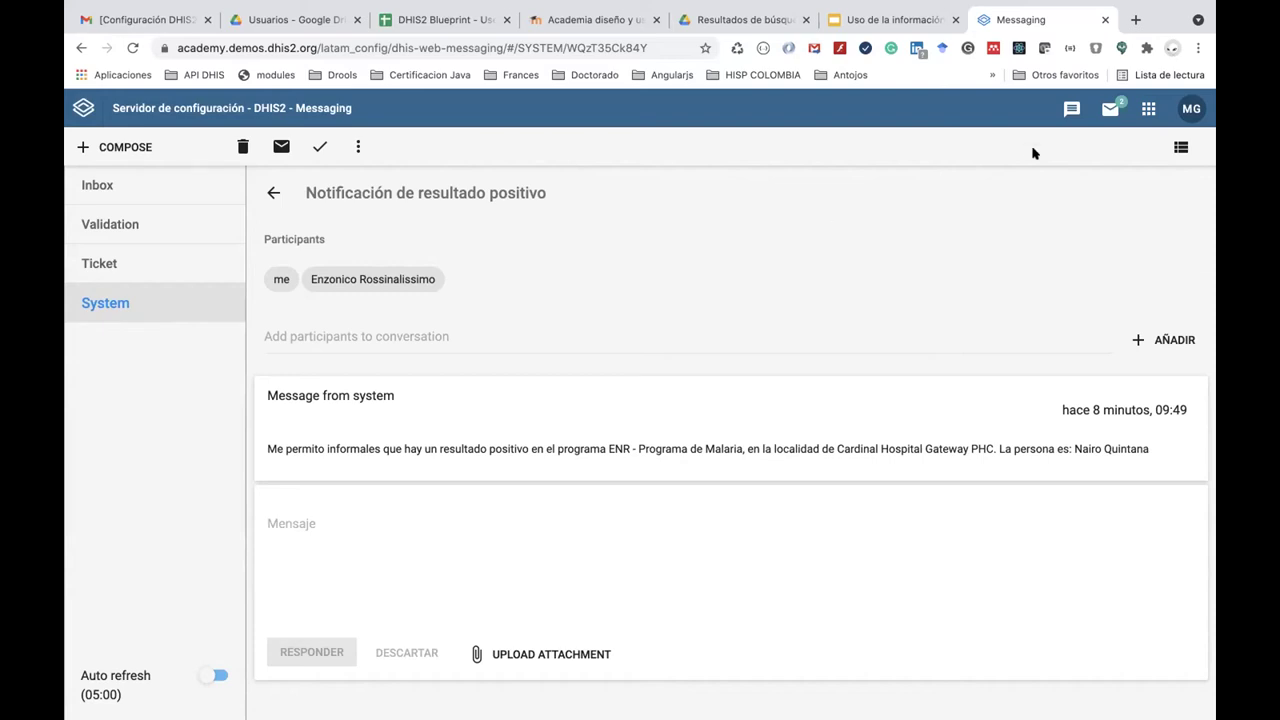
{"action": "left_click", "coordinate": [1148, 108]}
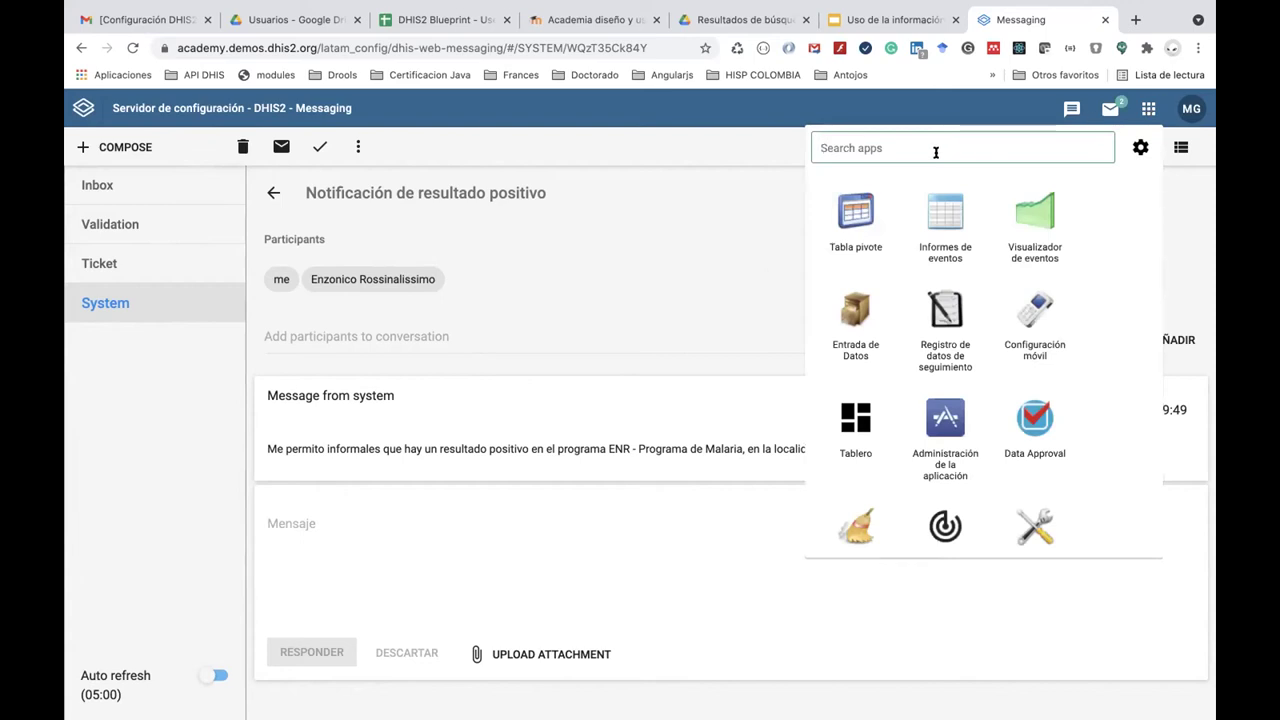
Search the apps for 'man' and open Mantenimiento.
{"action": "type", "text": "apr"}
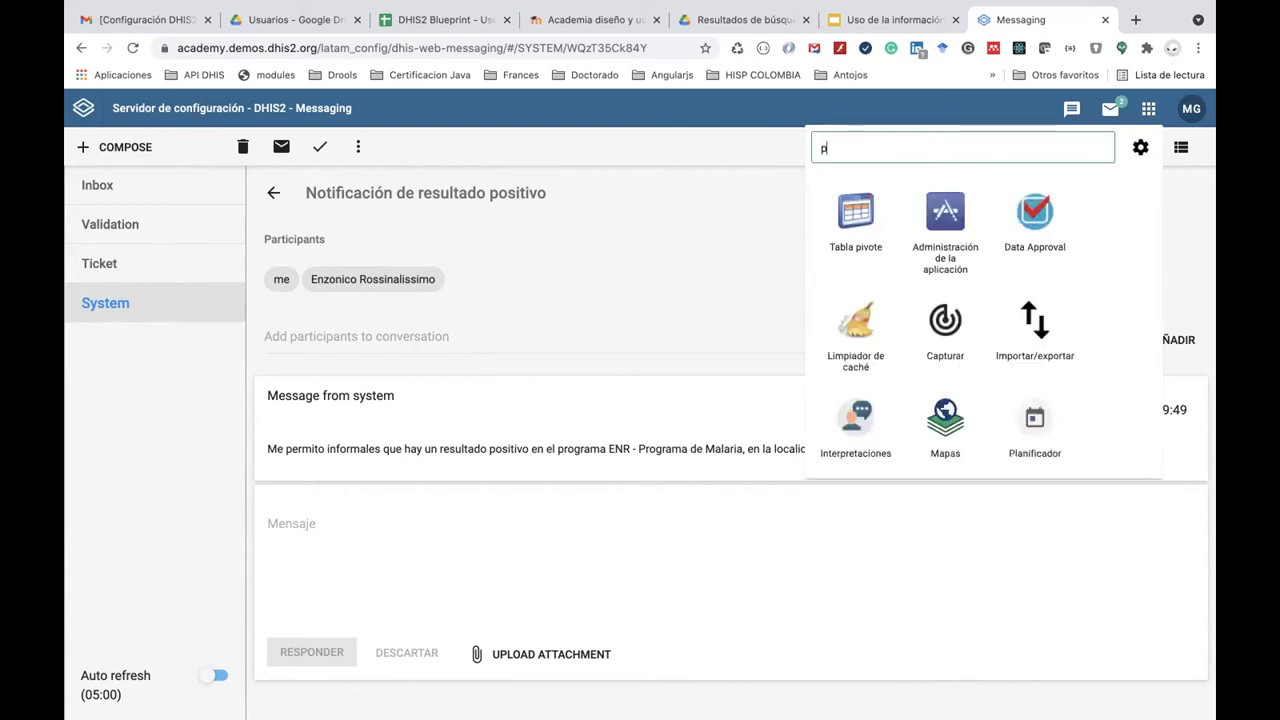
{"action": "key", "text": "BackSpace"}
{"action": "key", "text": "BackSpace"}
{"action": "key", "text": "BackSpace"}
{"action": "type", "text": "man"}
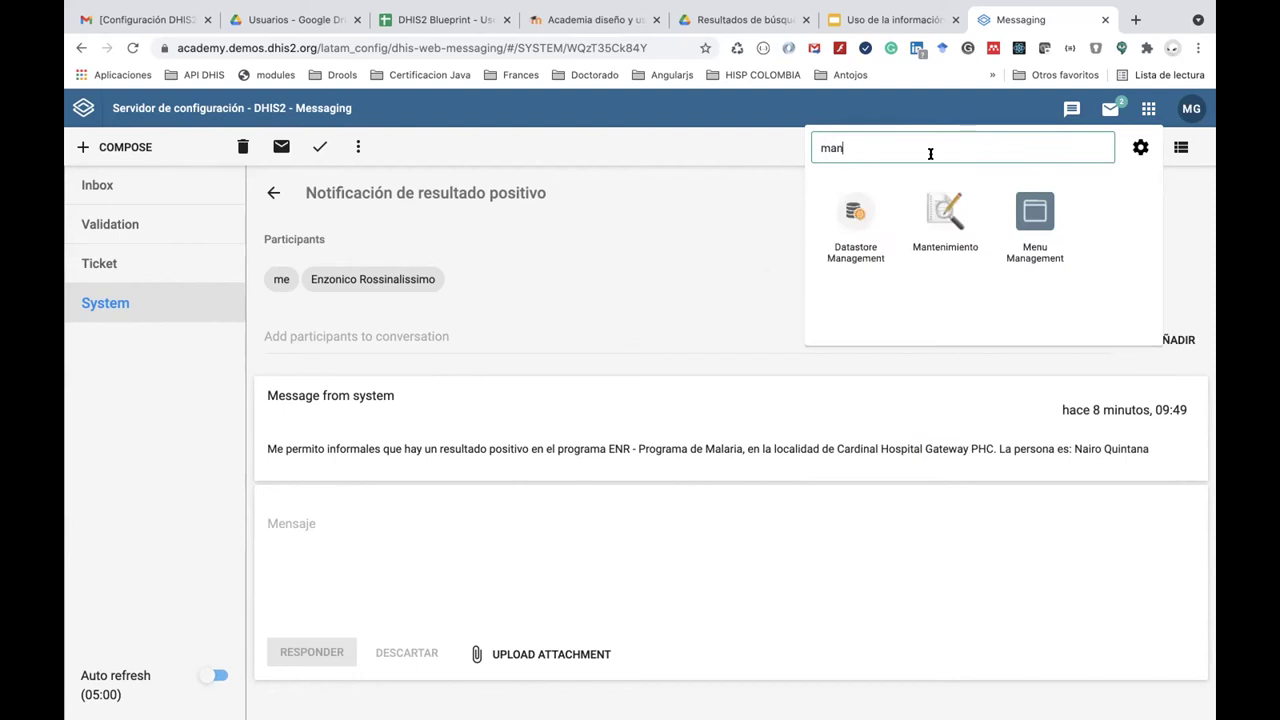
{"action": "left_click", "coordinate": [940, 212]}
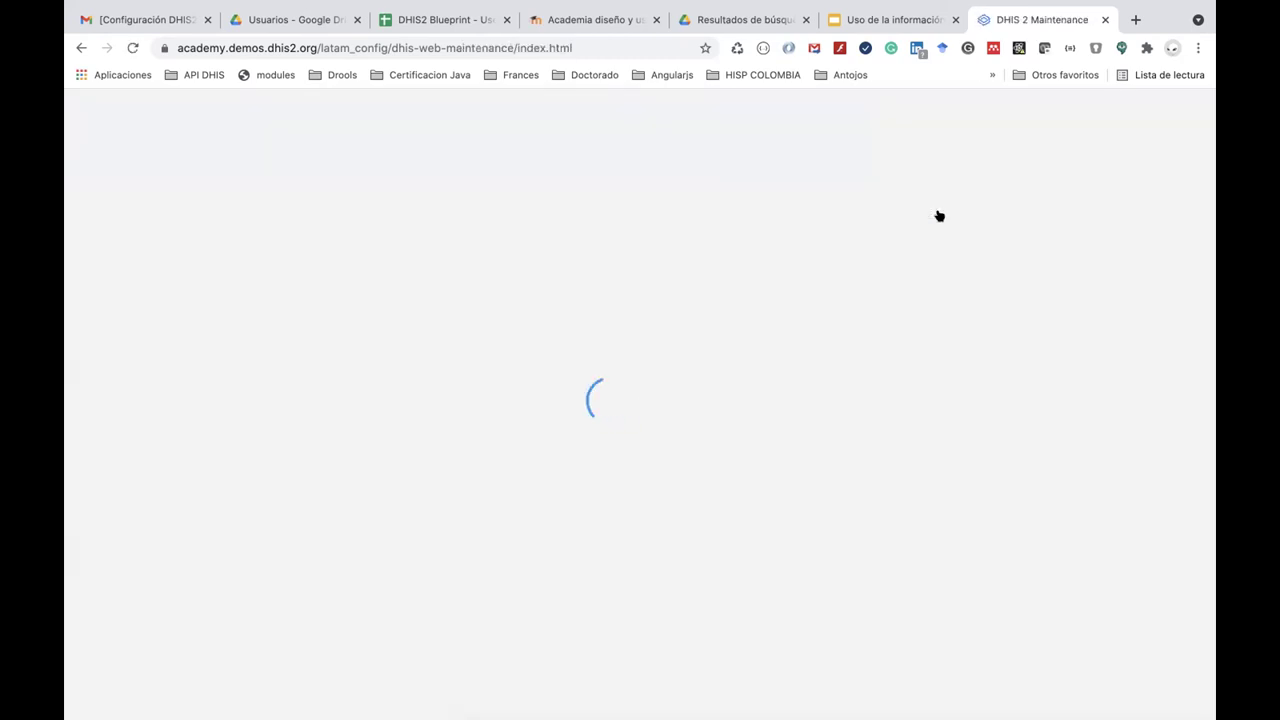
Find ENR - Programa de Malaria under PROGRAMA > Programa and show its program stages.
{"action": "left_click", "coordinate": [876, 144]}
{"action": "left_click", "coordinate": [186, 195]}
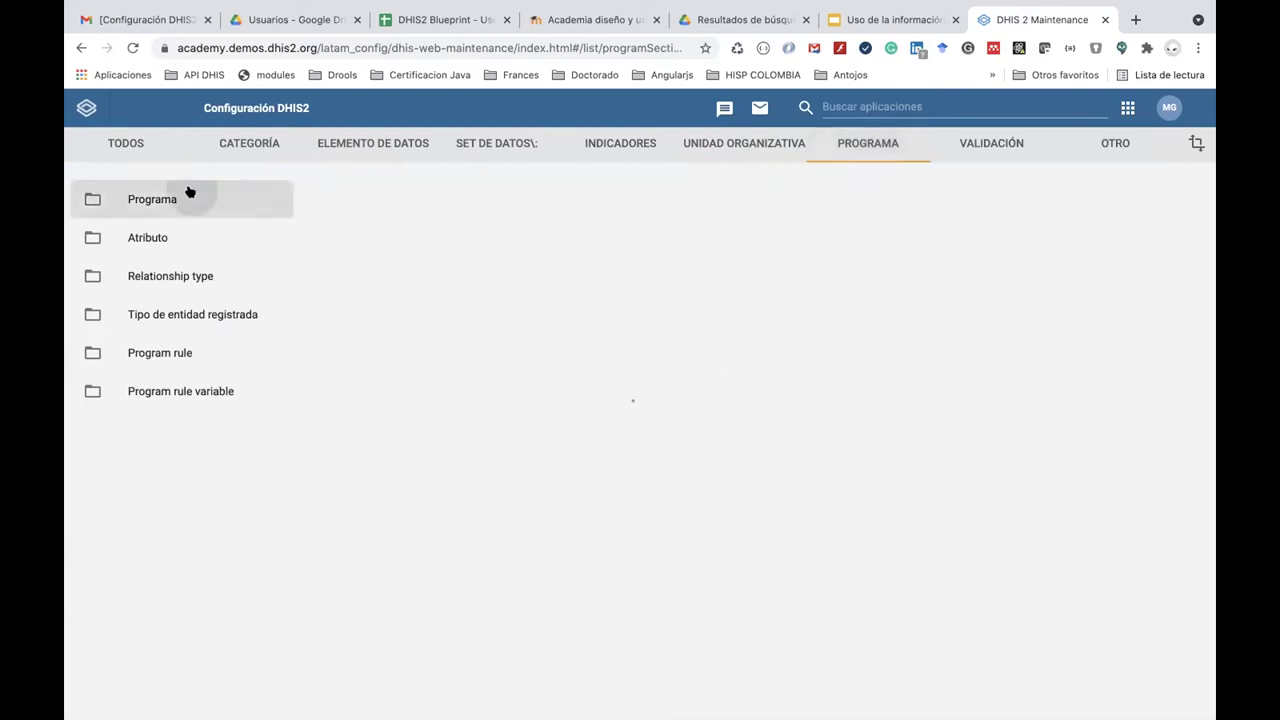
{"action": "left_click", "coordinate": [353, 262]}
{"action": "type", "text": "ENR"}
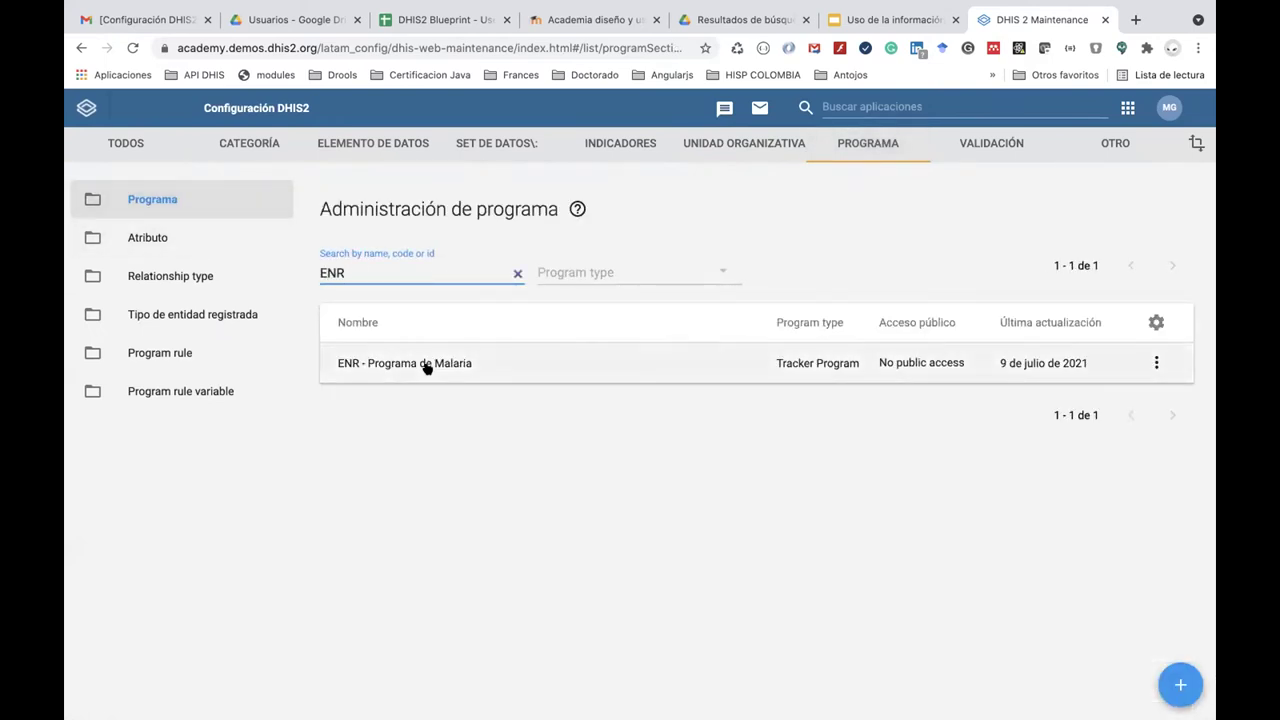
{"action": "left_click", "coordinate": [427, 368]}
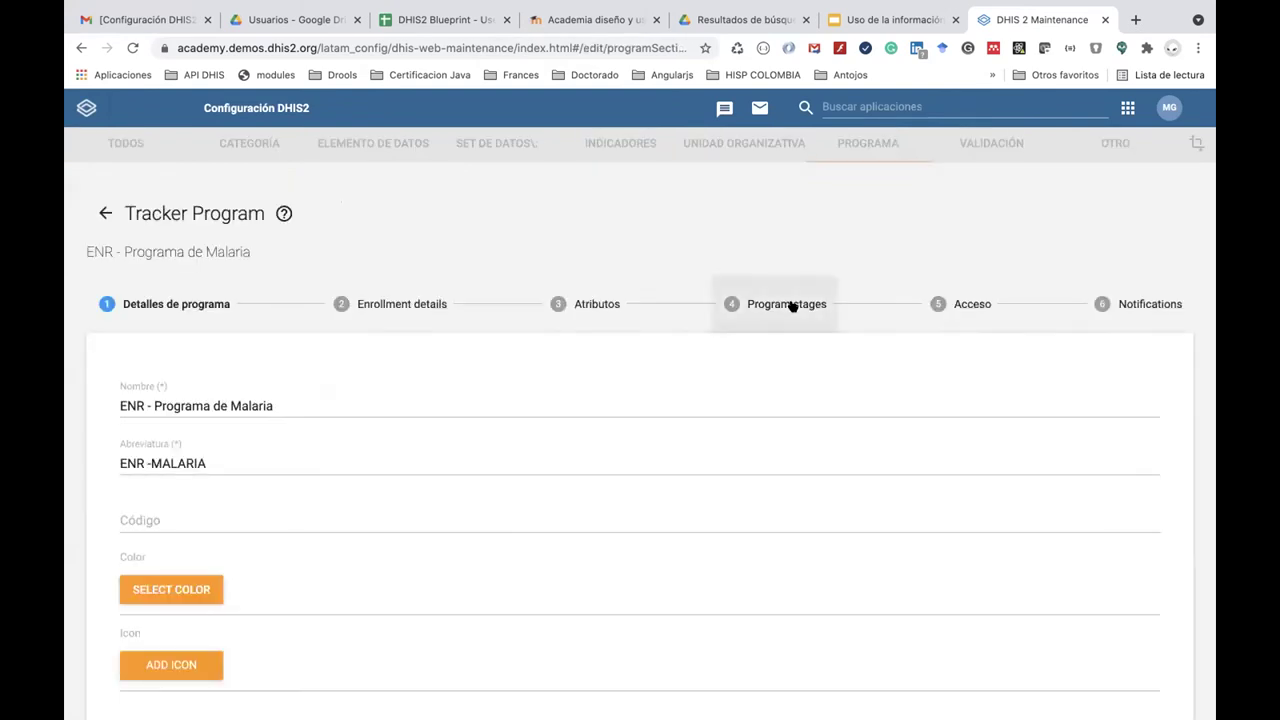
{"action": "left_click", "coordinate": [789, 304]}
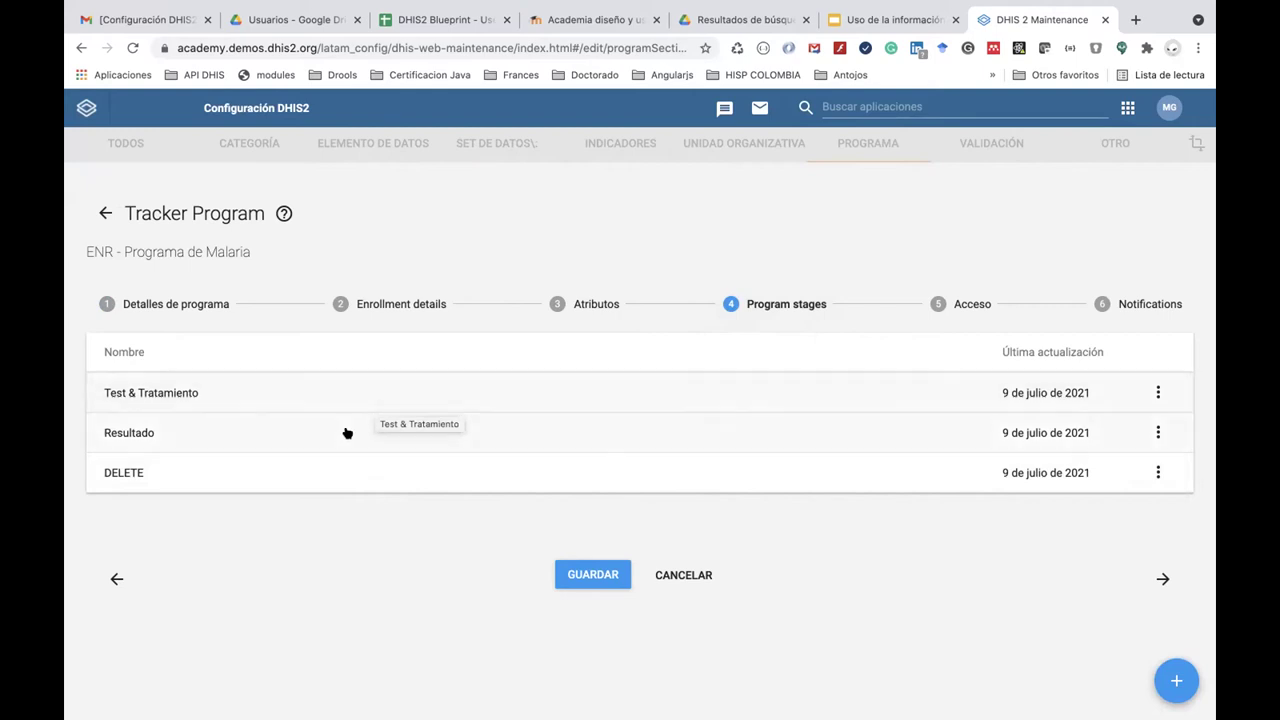
Review the Test & Tratamiento stage form, then go back twice to the ENR-filtered program list.
{"action": "left_click", "coordinate": [531, 392]}
{"action": "scroll", "coordinate": [514, 474], "scroll_direction": "down", "scroll_amount": 5}
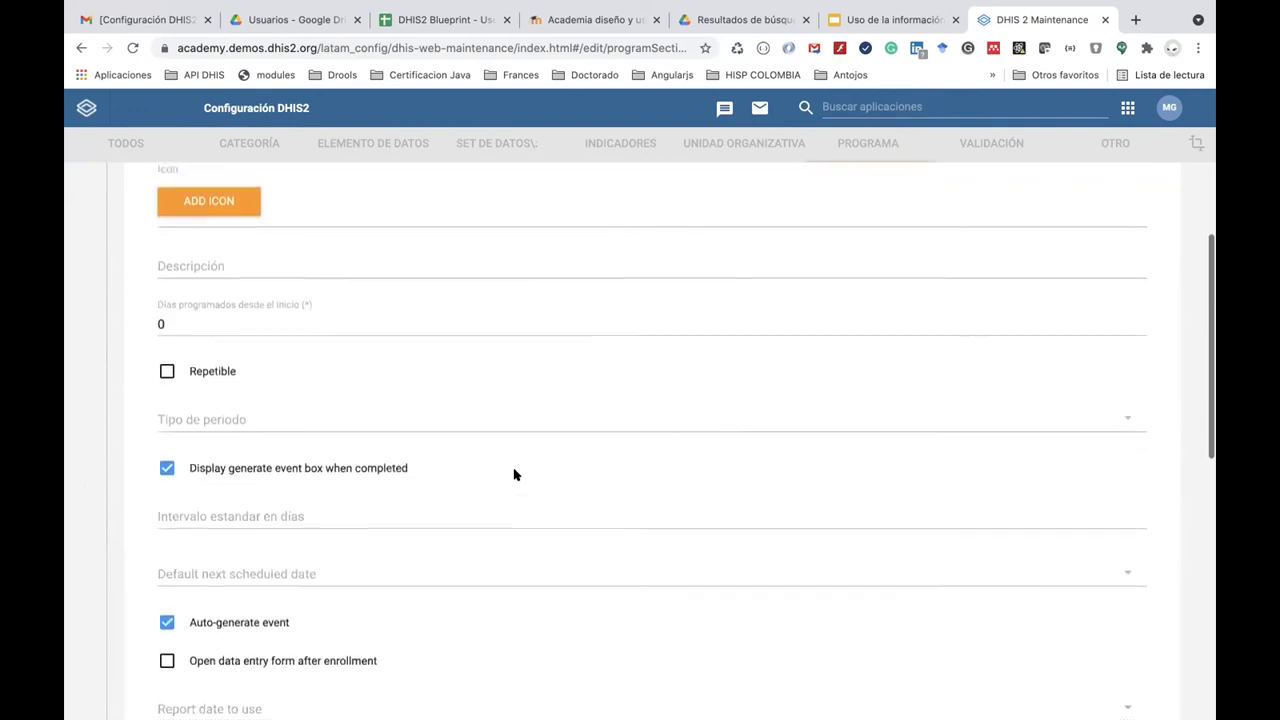
{"action": "scroll", "coordinate": [508, 500], "scroll_direction": "down", "scroll_amount": 3}
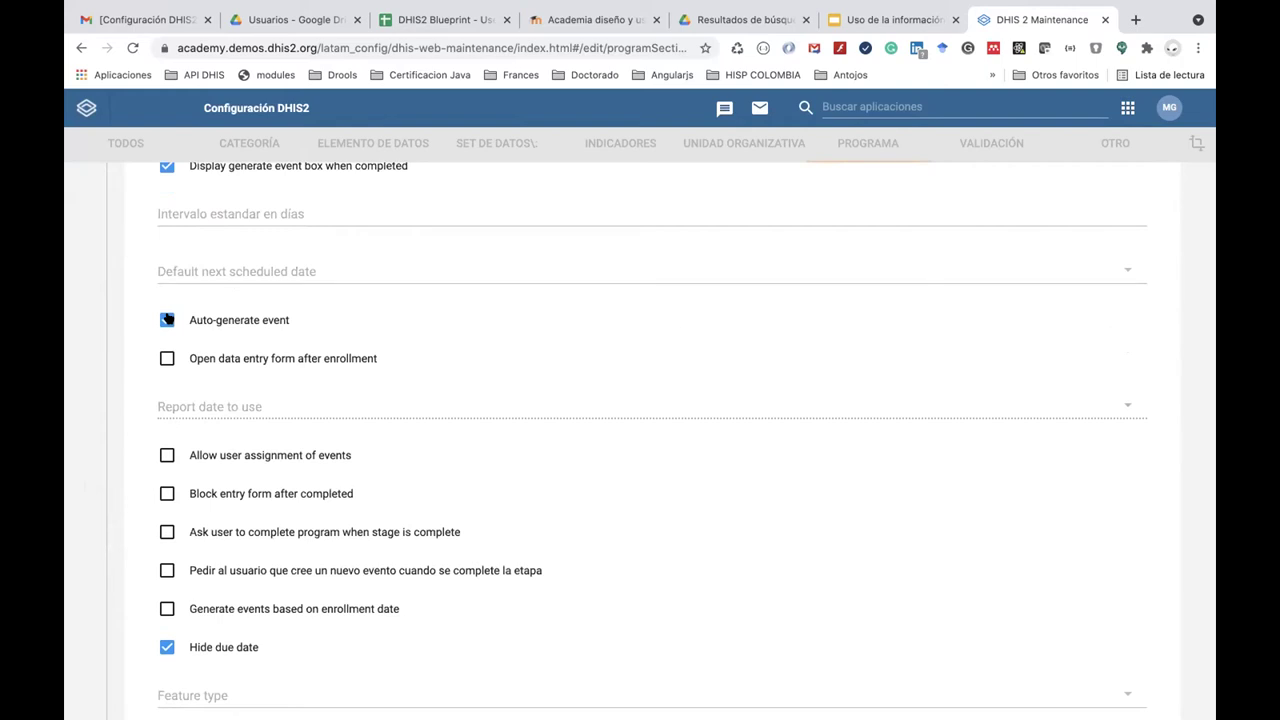
{"action": "scroll", "coordinate": [167, 319], "scroll_direction": "up", "scroll_amount": 3}
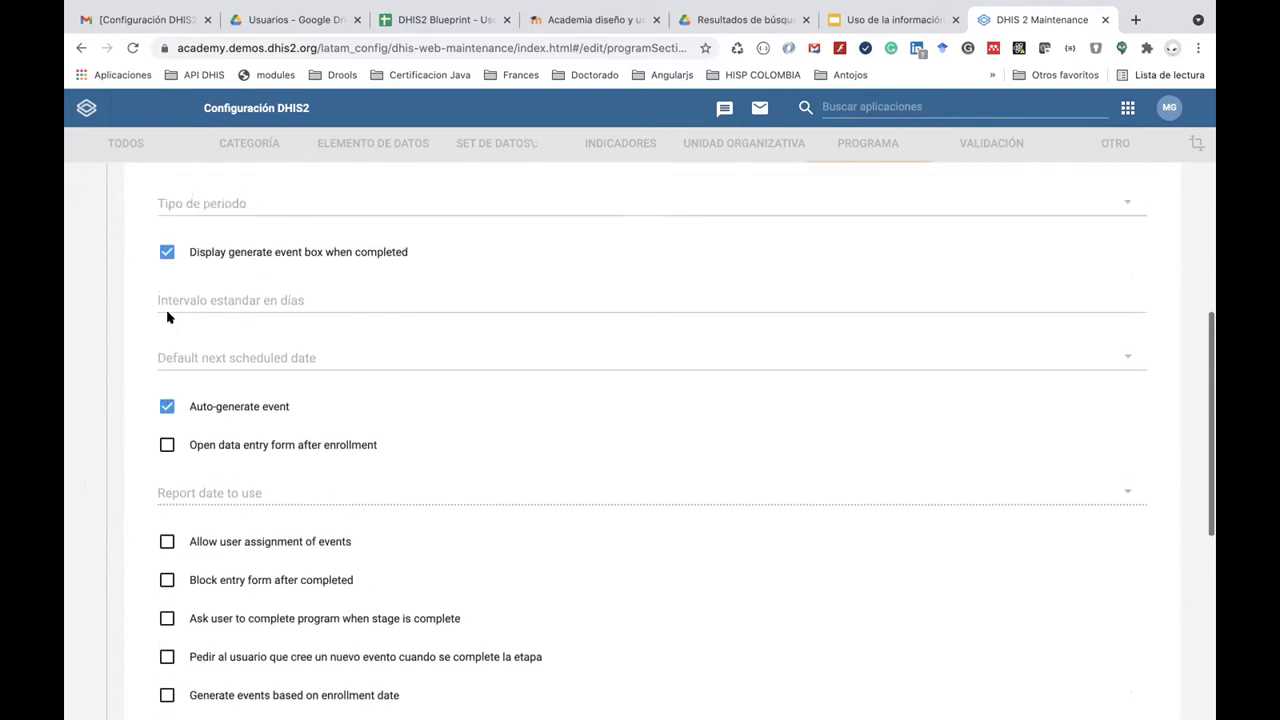
{"action": "left_click", "coordinate": [79, 47]}
{"action": "left_click", "coordinate": [79, 47]}
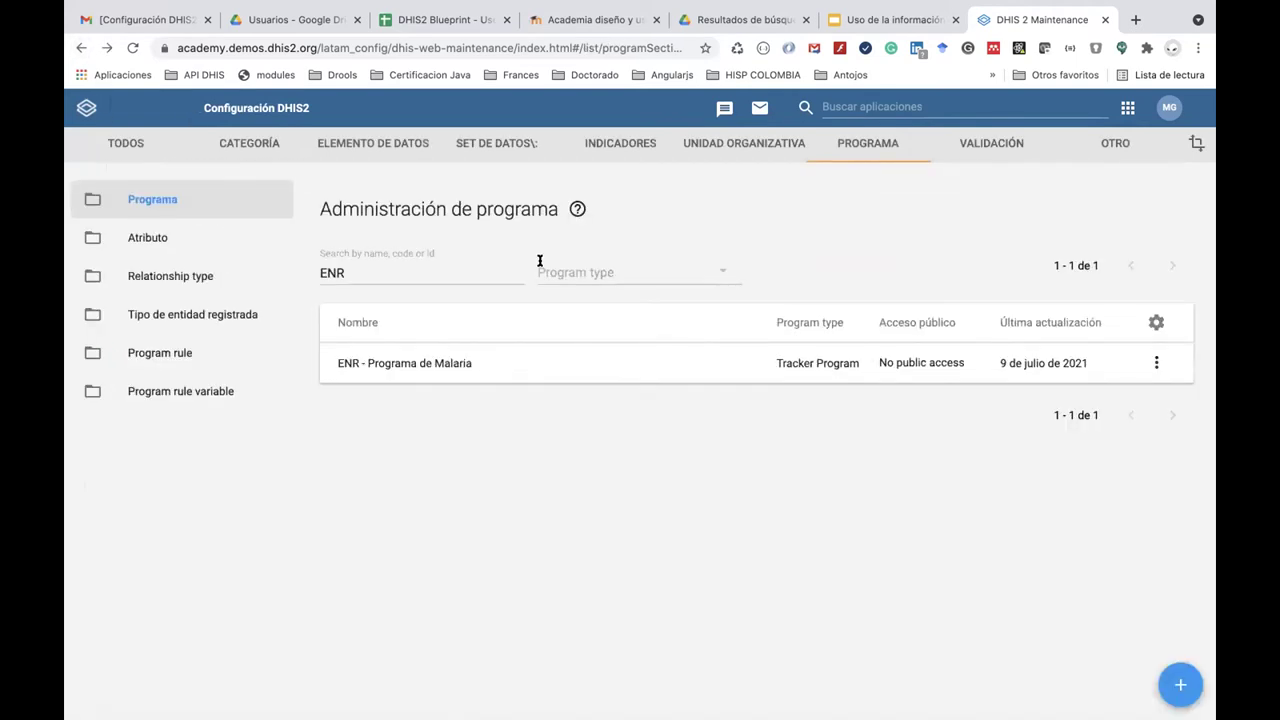
Open ENR - Programa de Malaria's Program stages step and scroll through the Resultado stage's options.
{"action": "left_click", "coordinate": [837, 363]}
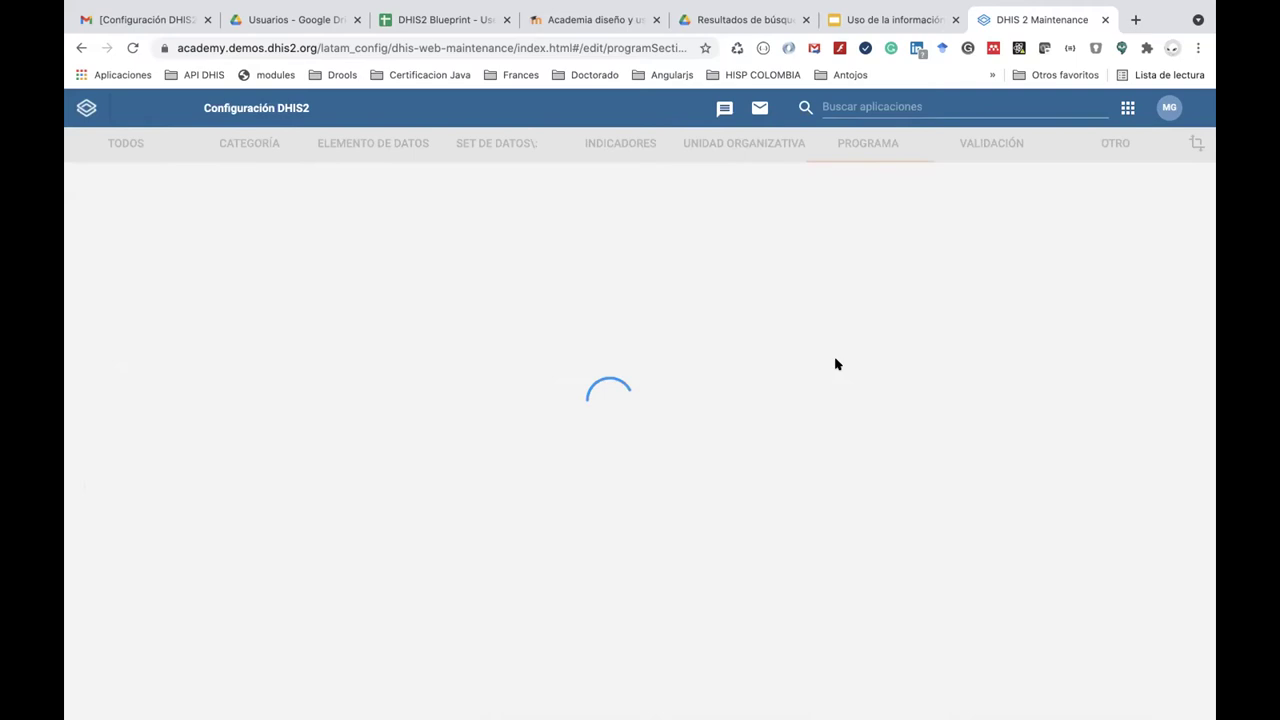
{"action": "left_click", "coordinate": [829, 303]}
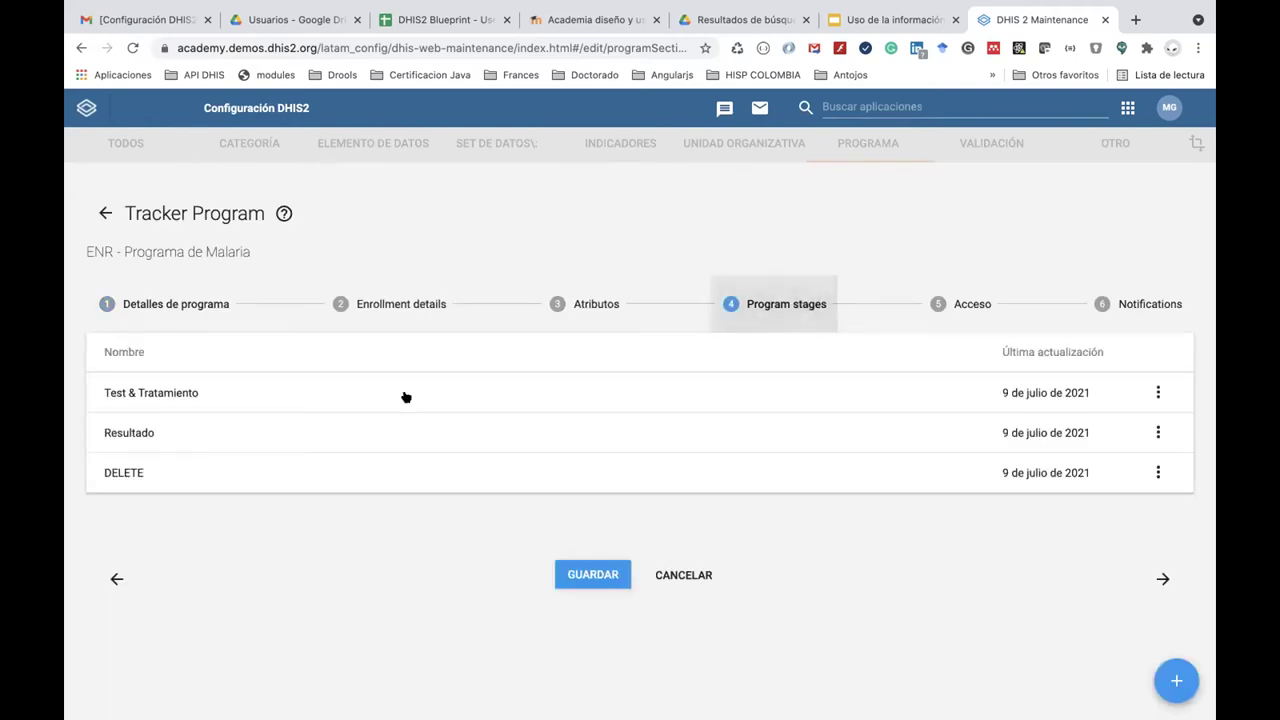
{"action": "left_click", "coordinate": [283, 428]}
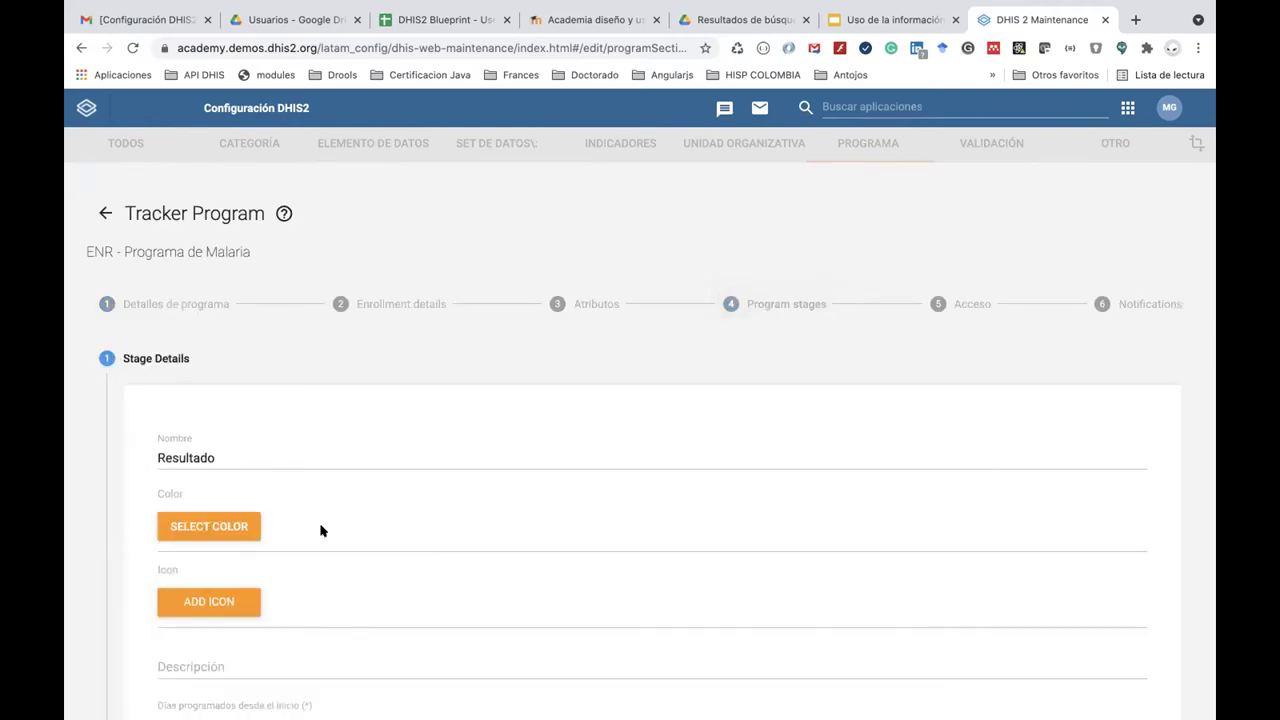
{"action": "scroll", "coordinate": [320, 530], "scroll_direction": "down", "scroll_amount": 5}
{"action": "scroll", "coordinate": [320, 530], "scroll_direction": "down", "scroll_amount": 1}
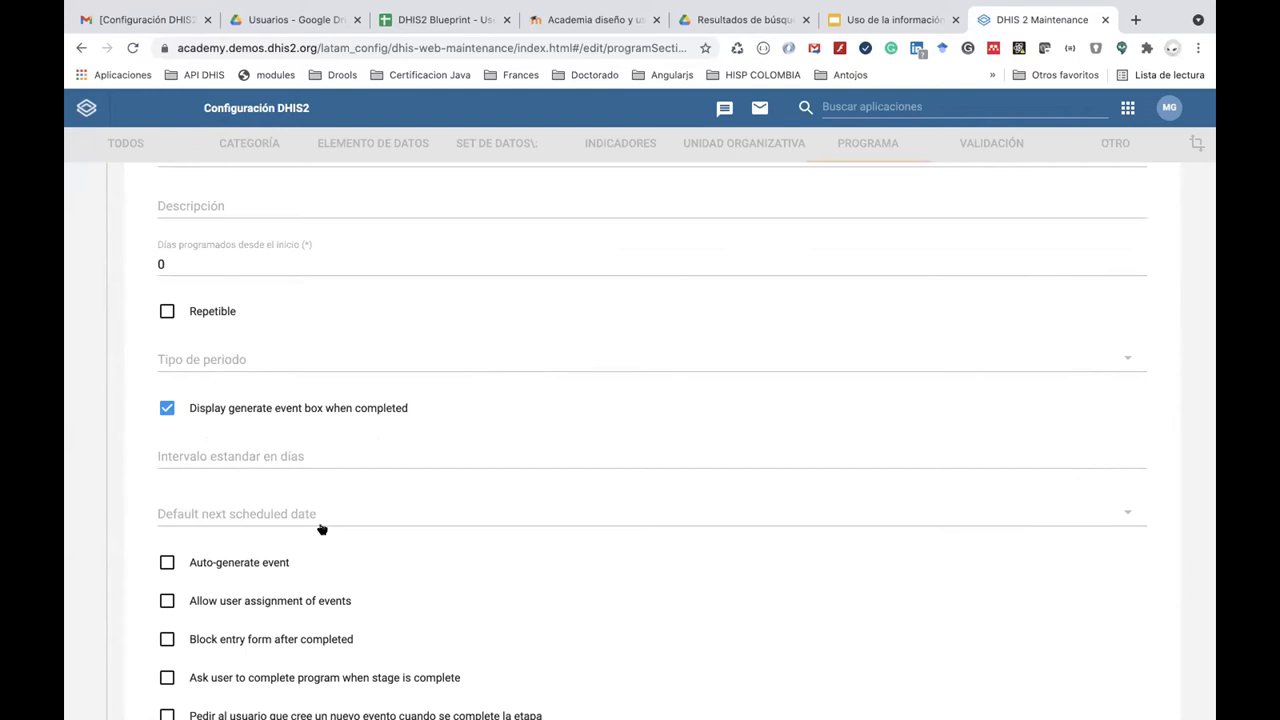
{"action": "scroll", "coordinate": [321, 529], "scroll_direction": "down", "scroll_amount": 5}
{"action": "scroll", "coordinate": [321, 530], "scroll_direction": "up", "scroll_amount": 4}
{"action": "scroll", "coordinate": [321, 529], "scroll_direction": "up", "scroll_amount": 9}
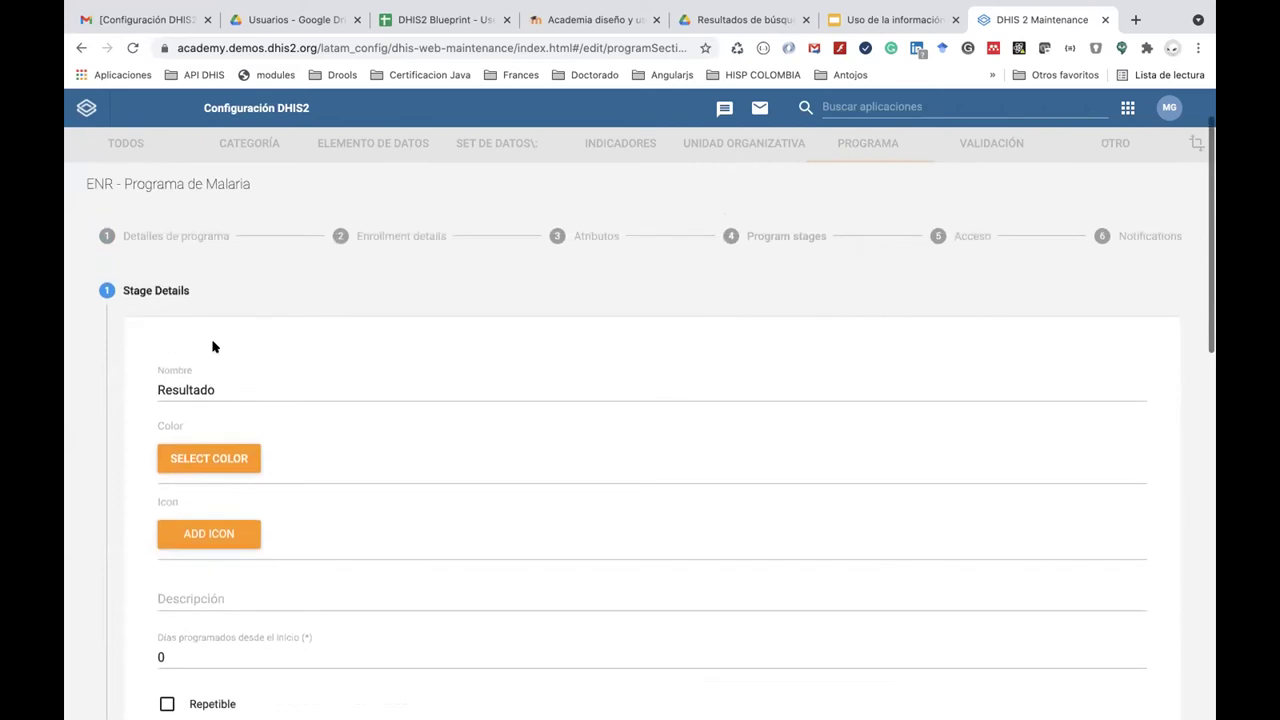
{"action": "scroll", "coordinate": [213, 592], "scroll_direction": "down", "scroll_amount": 8}
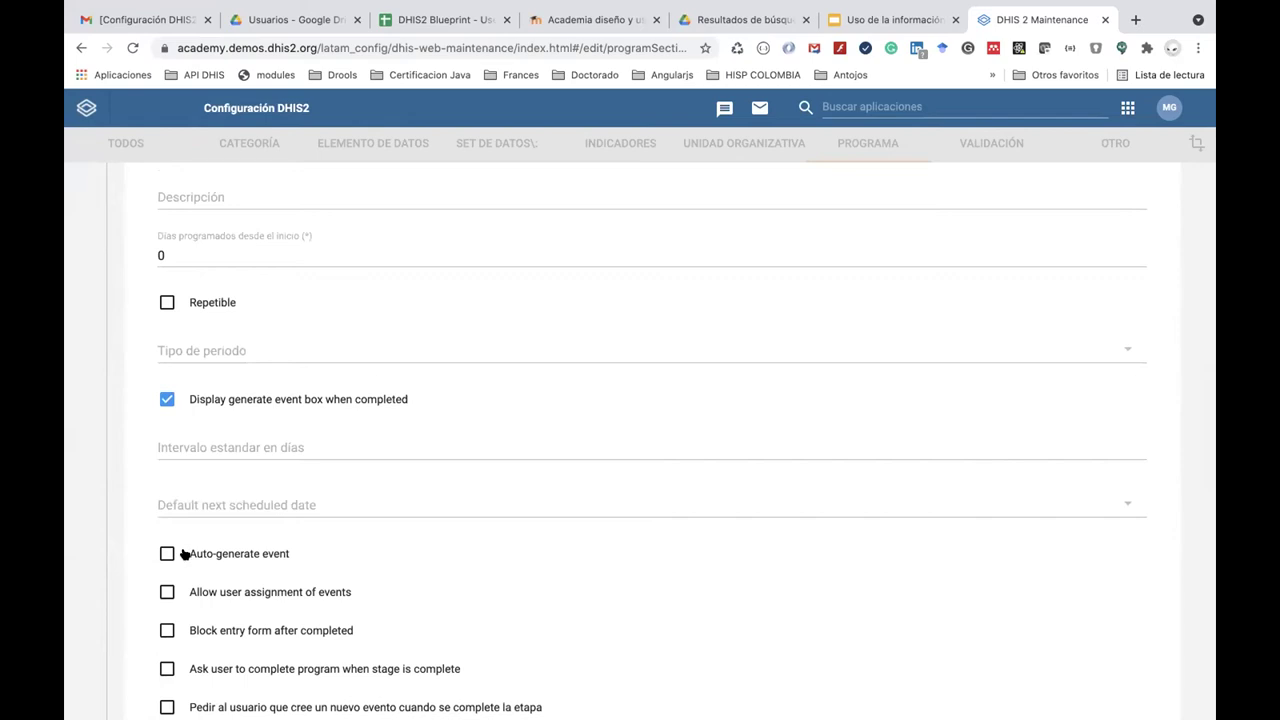
{"action": "scroll", "coordinate": [184, 555], "scroll_direction": "down", "scroll_amount": 8}
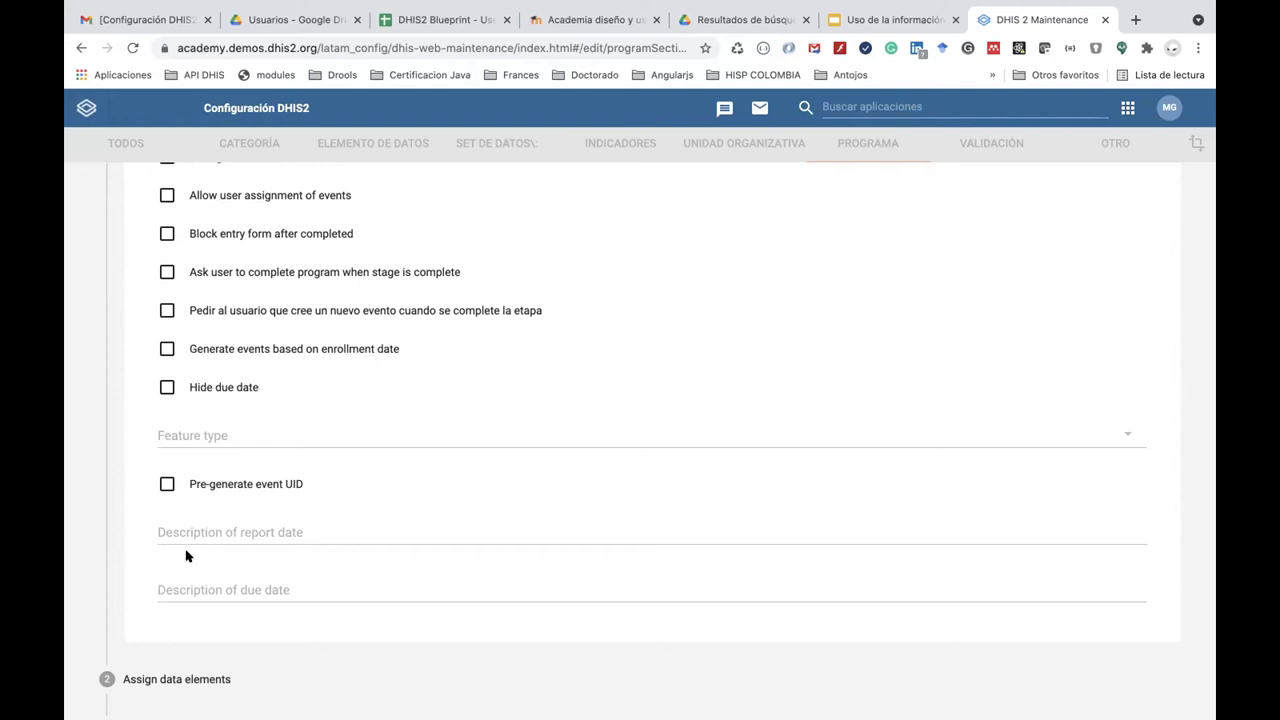
{"action": "scroll", "coordinate": [185, 556], "scroll_direction": "up", "scroll_amount": 4}
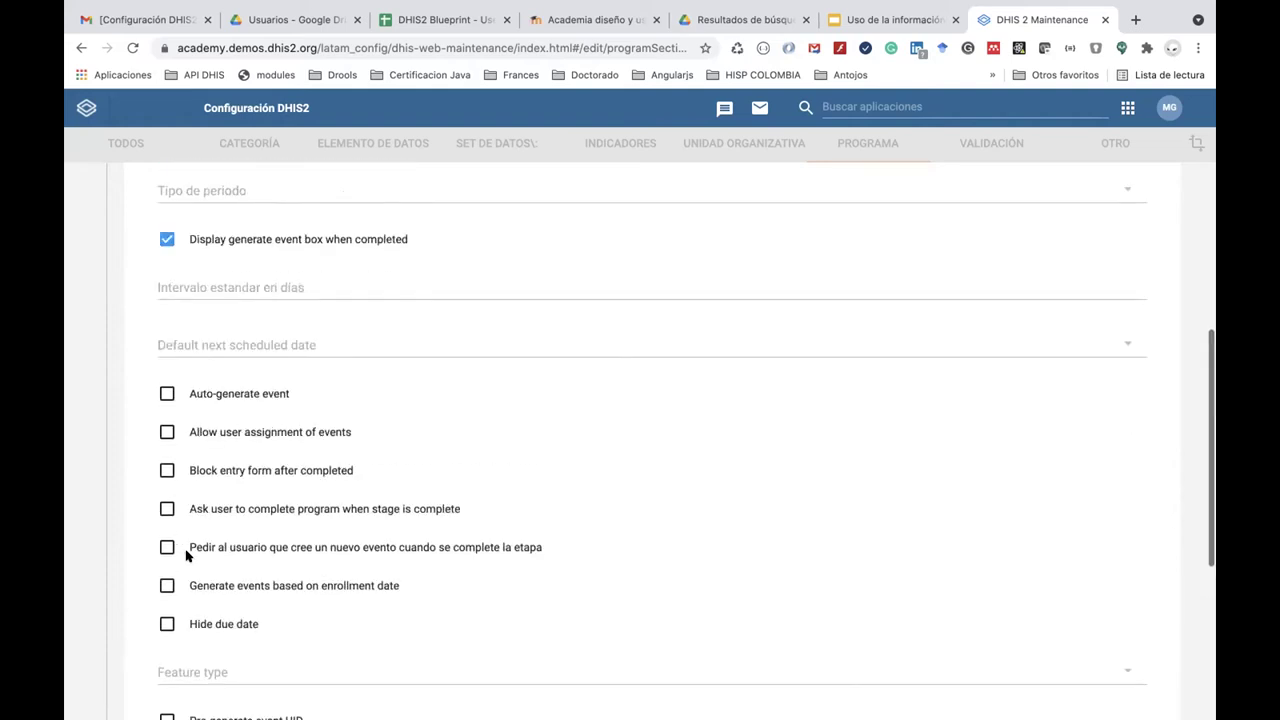
{"action": "scroll", "coordinate": [185, 556], "scroll_direction": "down", "scroll_amount": 2}
{"action": "scroll", "coordinate": [185, 556], "scroll_direction": "down", "scroll_amount": 5}
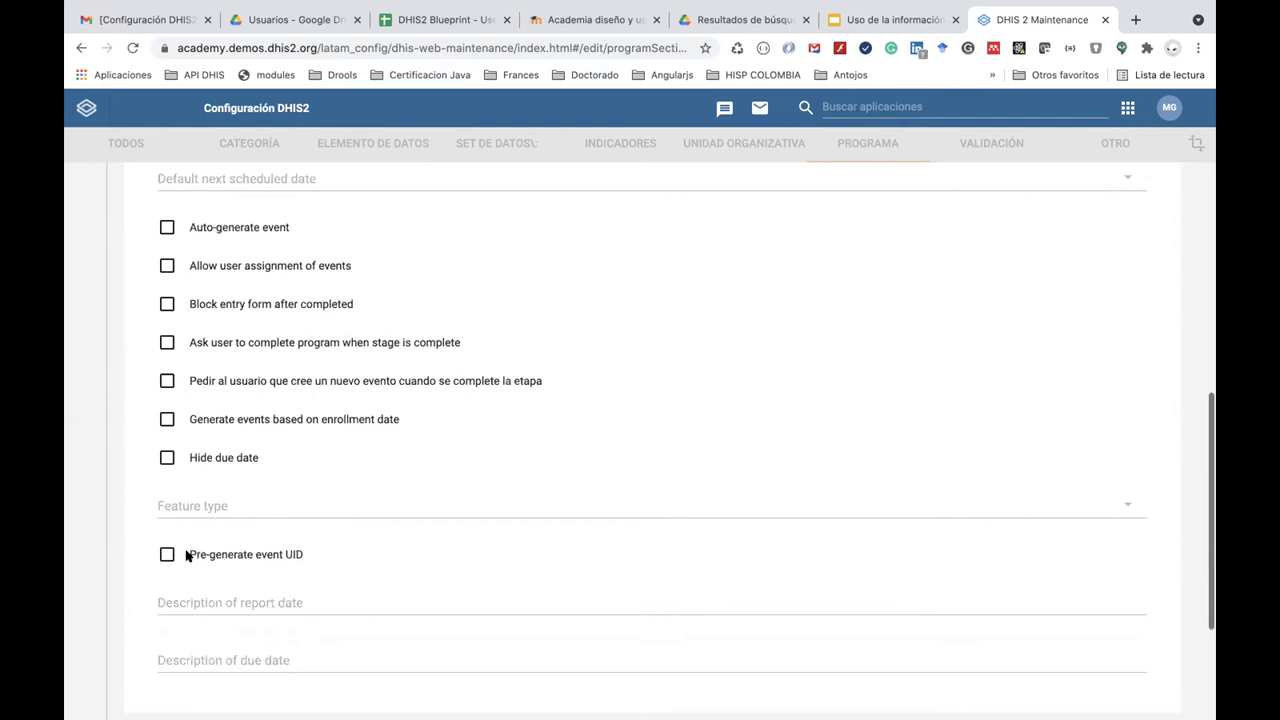
{"action": "scroll", "coordinate": [185, 556], "scroll_direction": "up", "scroll_amount": 10}
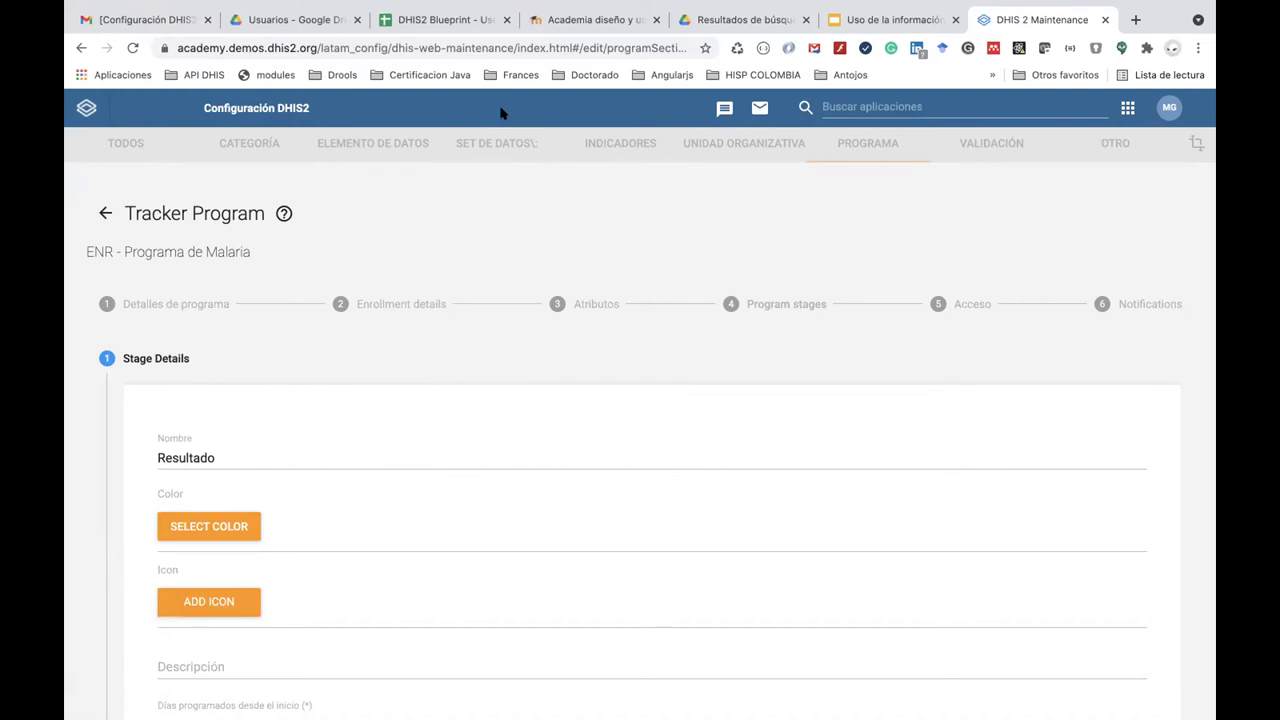
Go back, open Set de opciones via the app search 'opc', and filter option sets by ENR.
{"action": "left_click", "coordinate": [103, 212]}
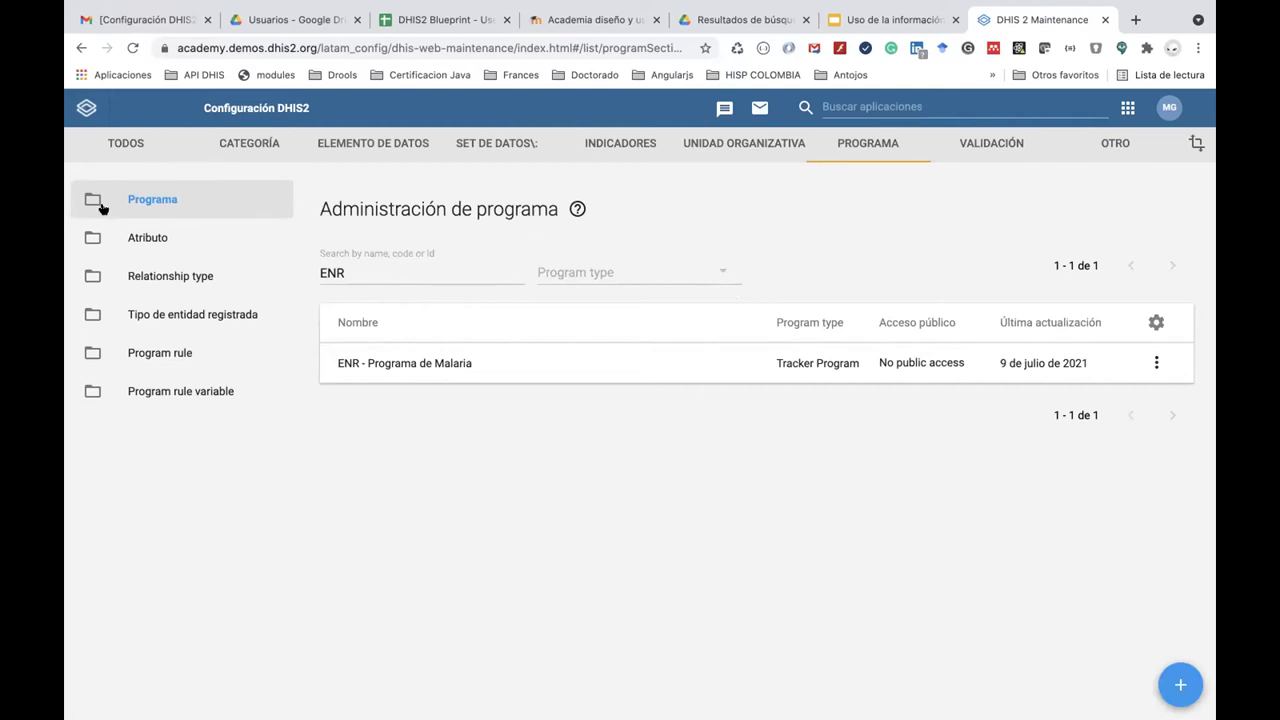
{"action": "left_click", "coordinate": [848, 104]}
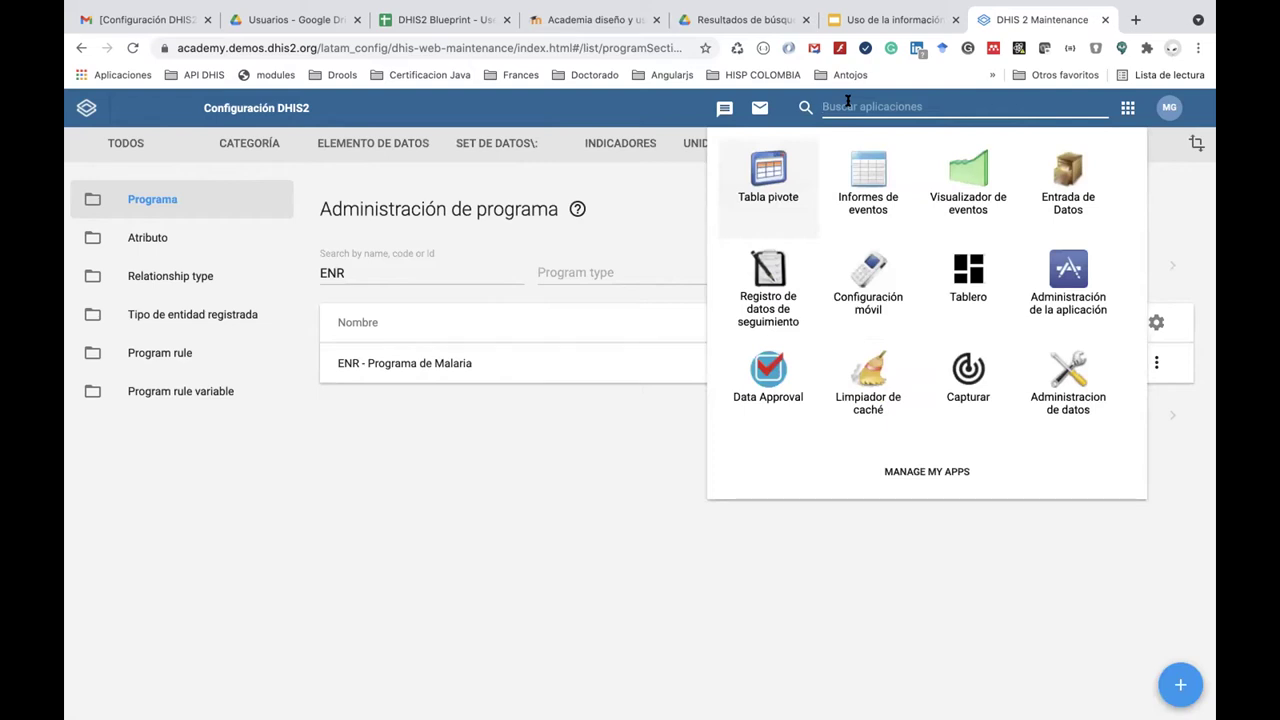
{"action": "type", "text": "o"}
{"action": "key", "text": "BackSpace"}
{"action": "type", "text": "opc"}
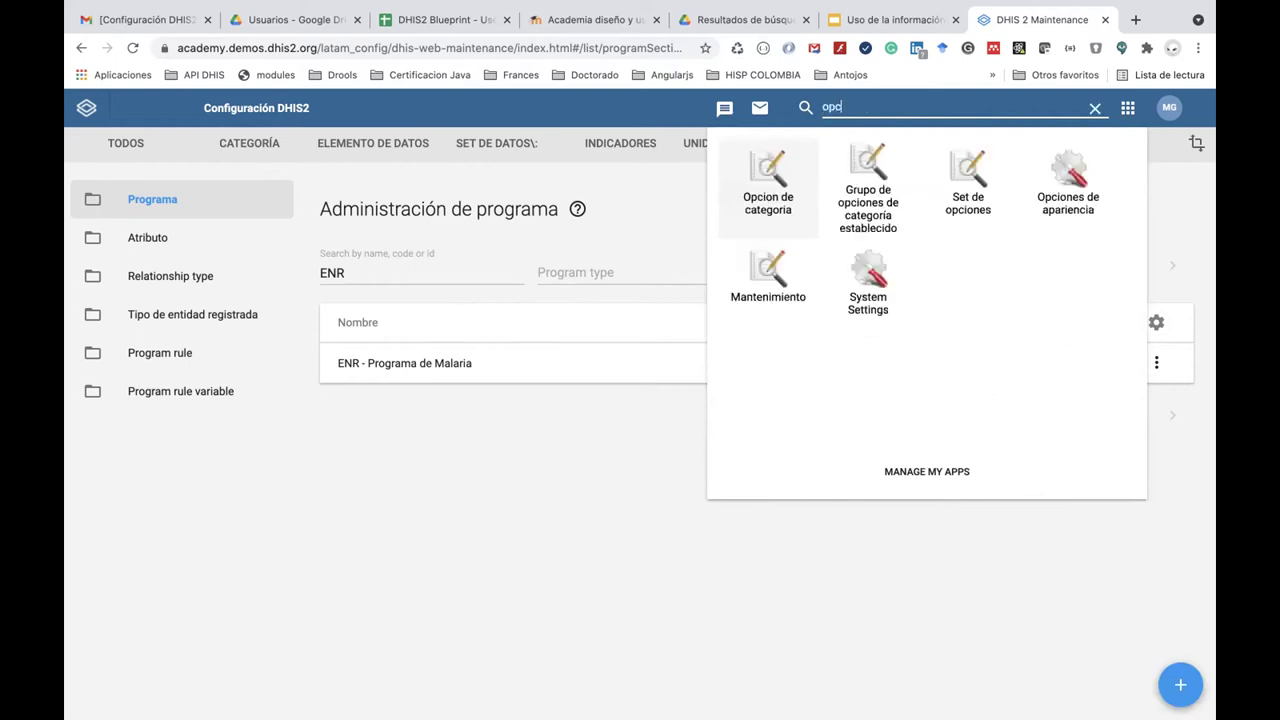
{"action": "left_click", "coordinate": [963, 178]}
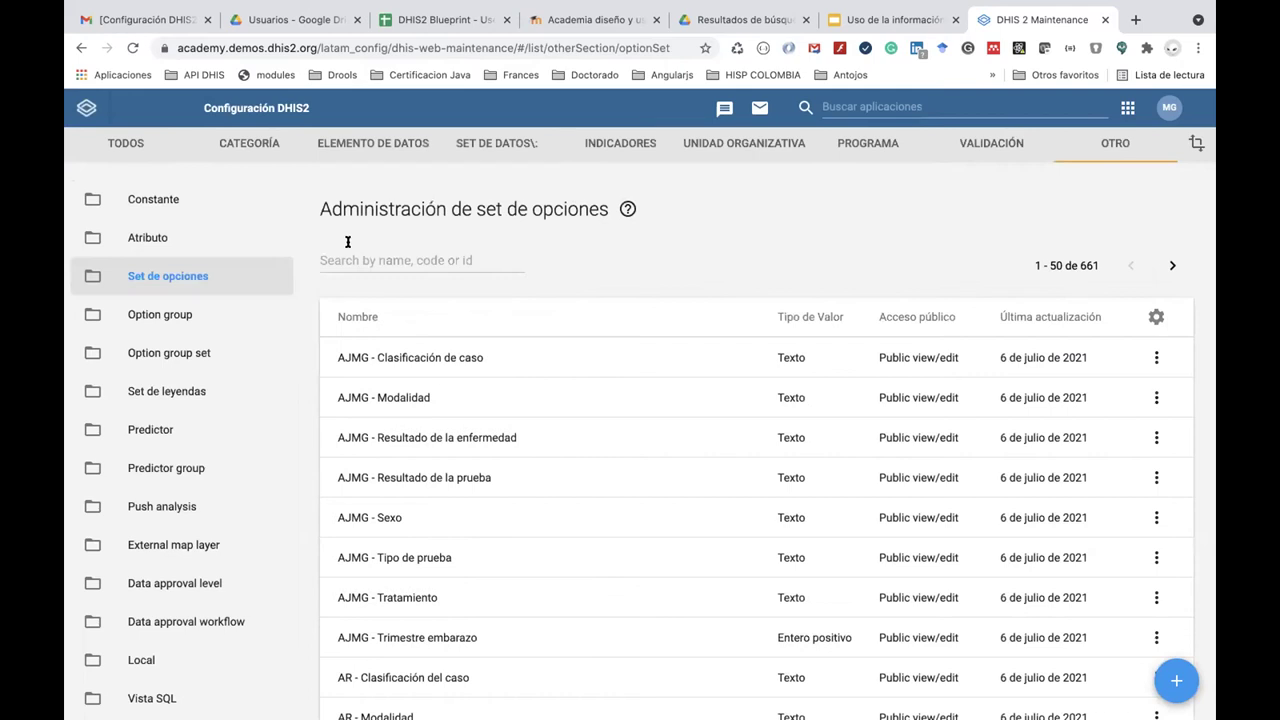
{"action": "left_click", "coordinate": [347, 241]}
{"action": "type", "text": "ENR"}
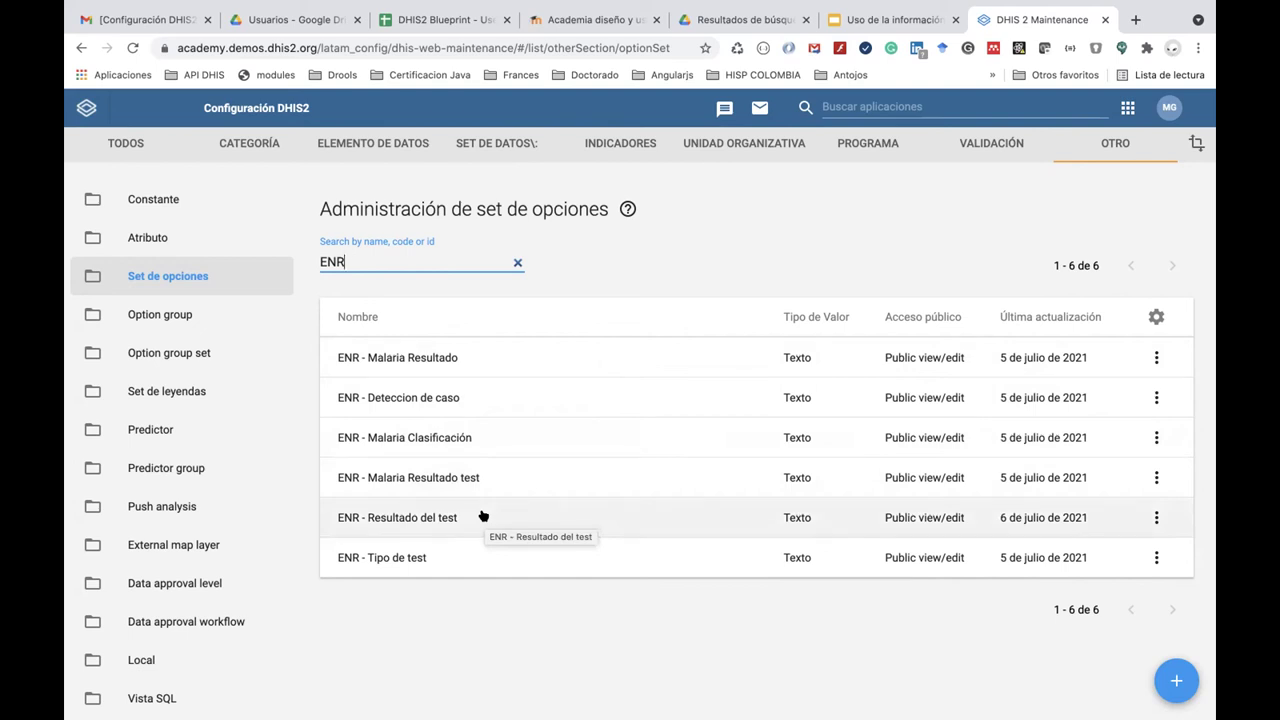
{"action": "left_click", "coordinate": [501, 480]}
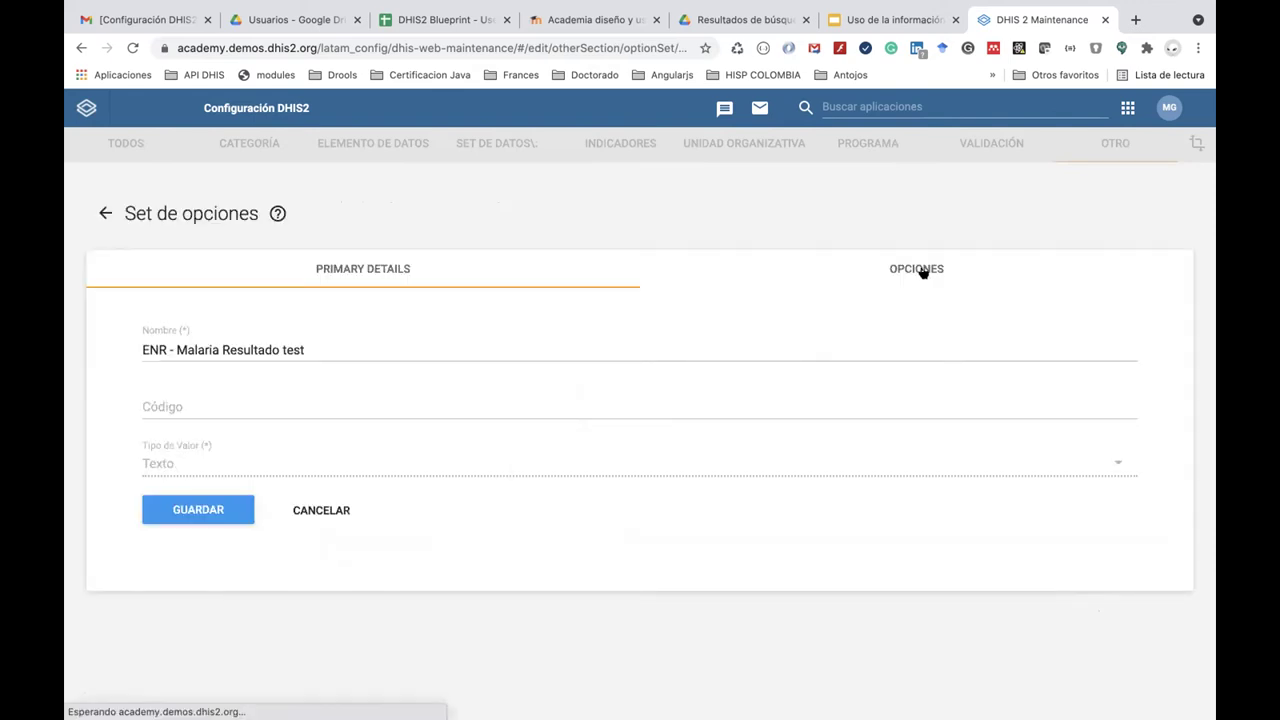
{"action": "left_click", "coordinate": [916, 269]}
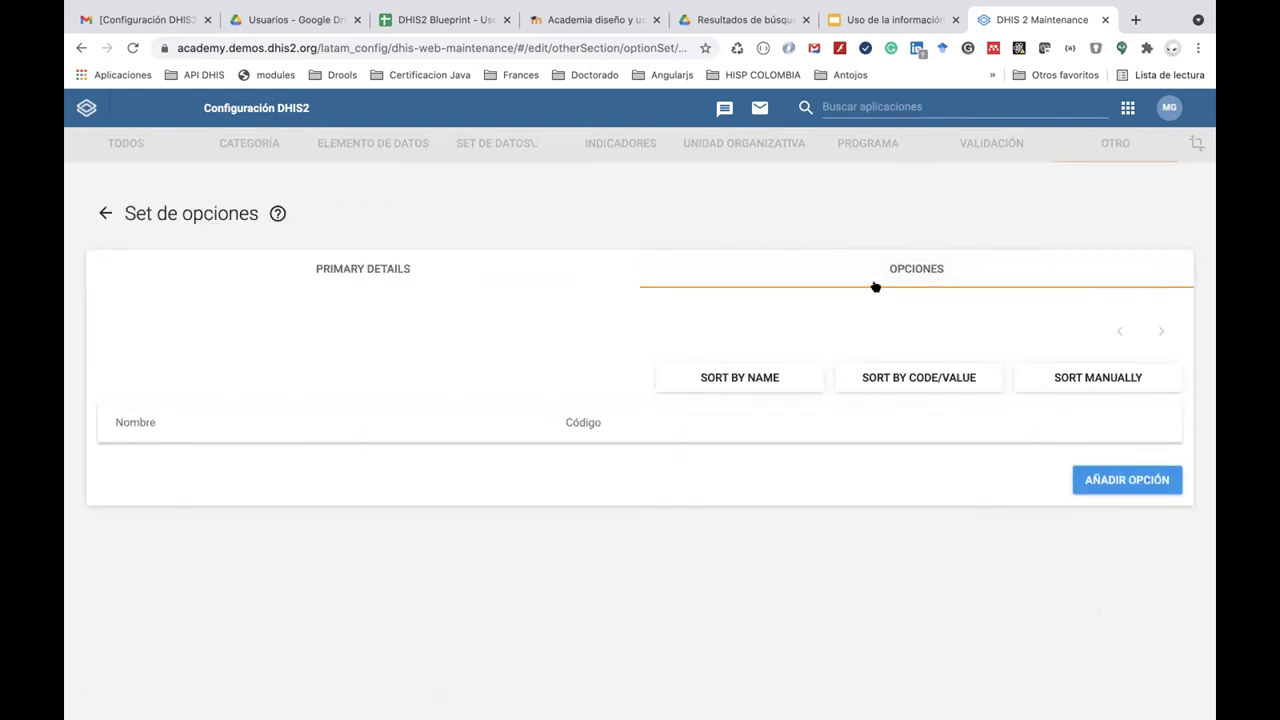
{"action": "left_click", "coordinate": [104, 212]}
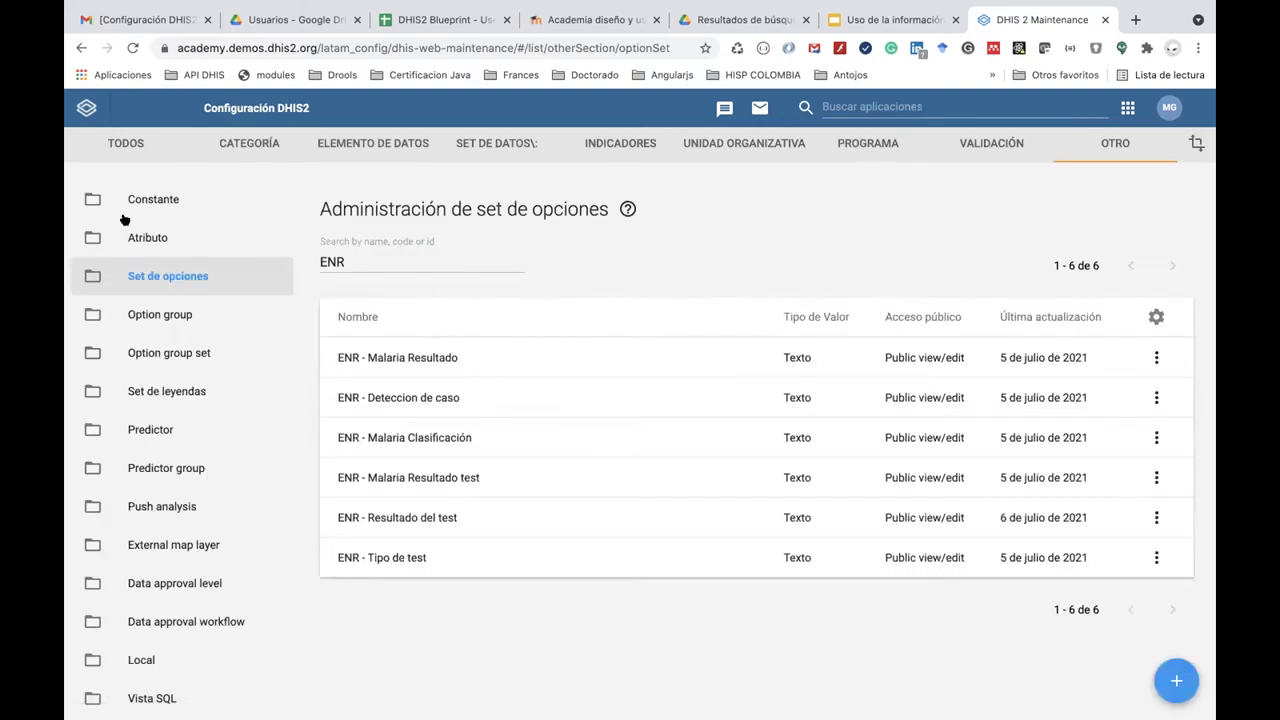
{"action": "left_click", "coordinate": [419, 359]}
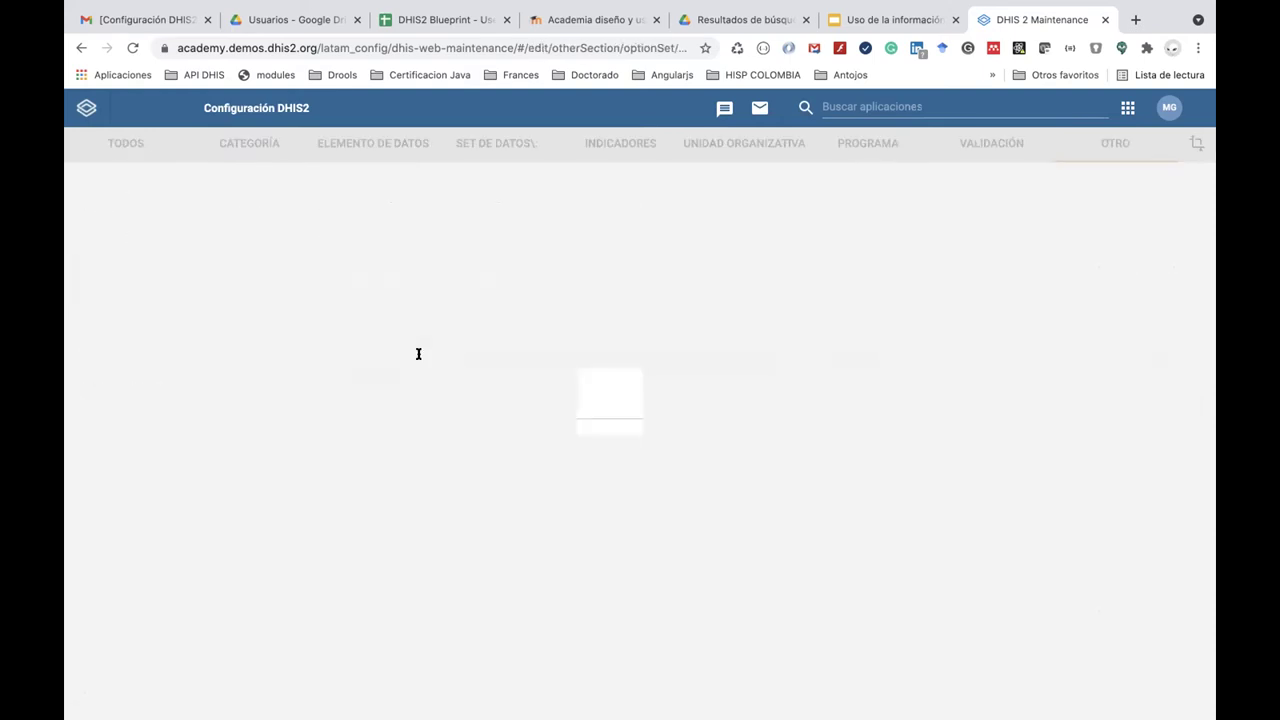
{"action": "left_click", "coordinate": [927, 259]}
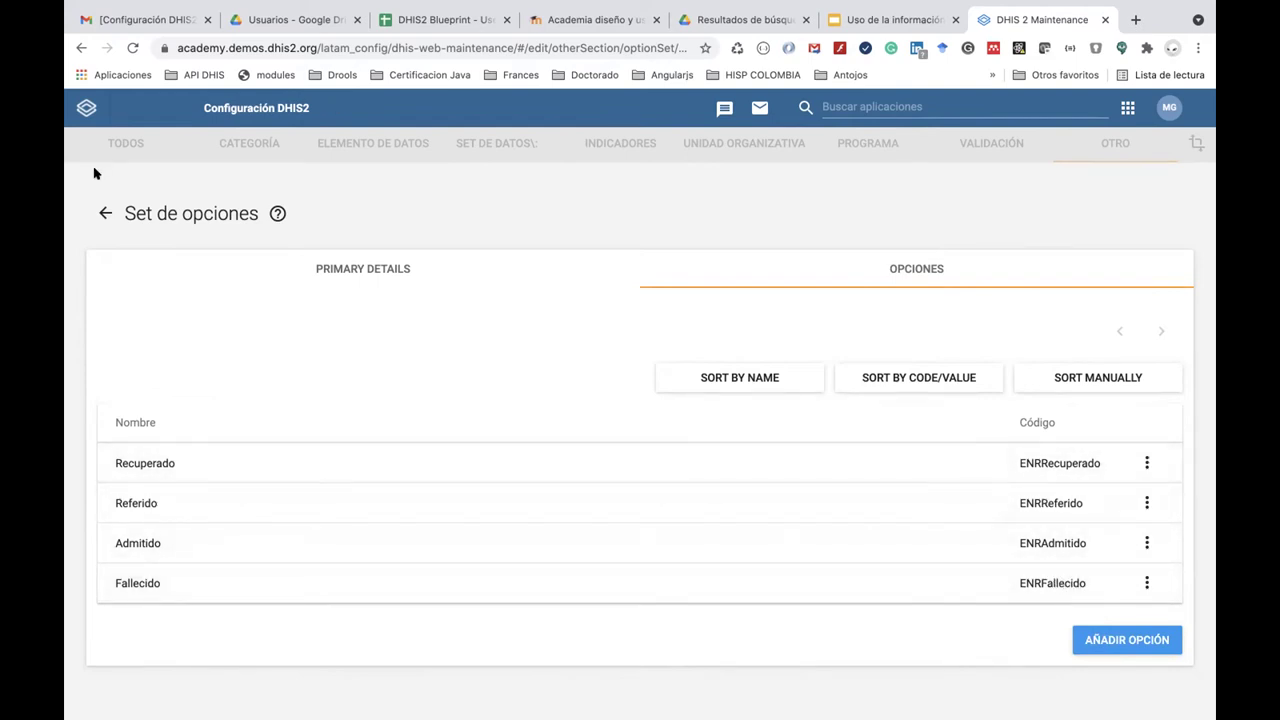
{"action": "left_click", "coordinate": [104, 212]}
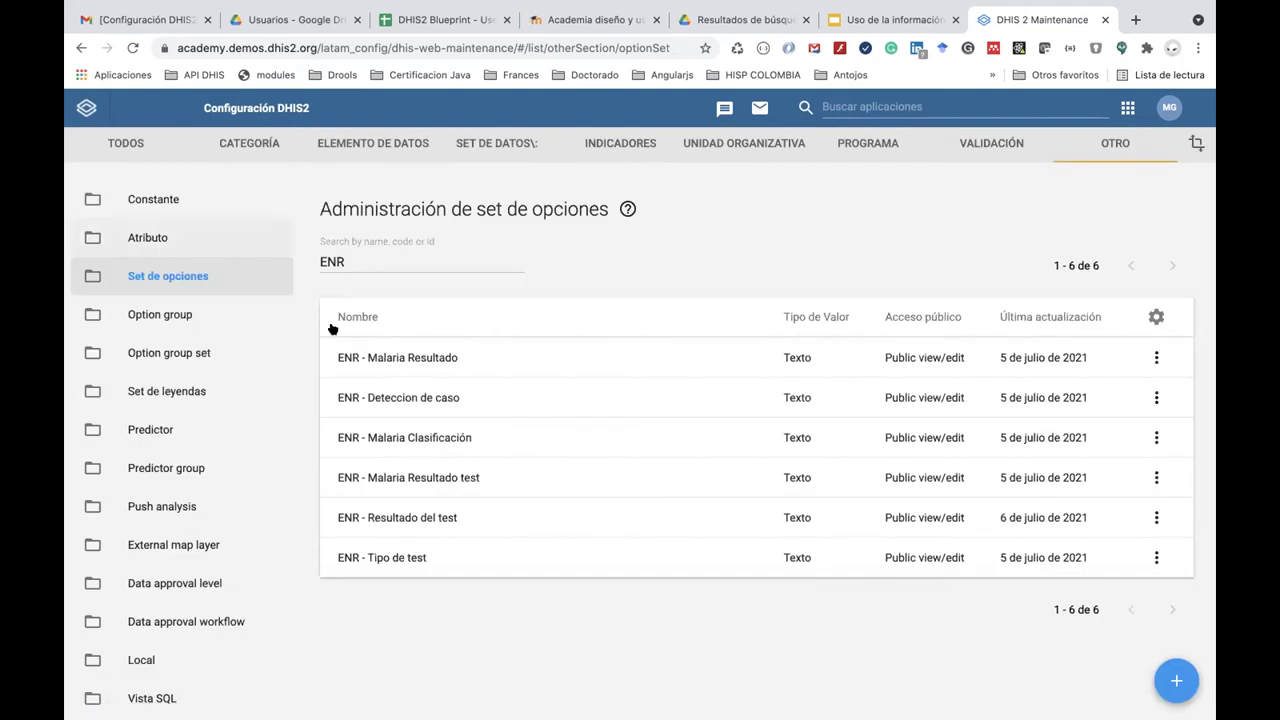
View the options of ENR - Malaria Clasificación, then return to the option set list.
{"action": "mouse_move", "coordinate": [381, 268]}
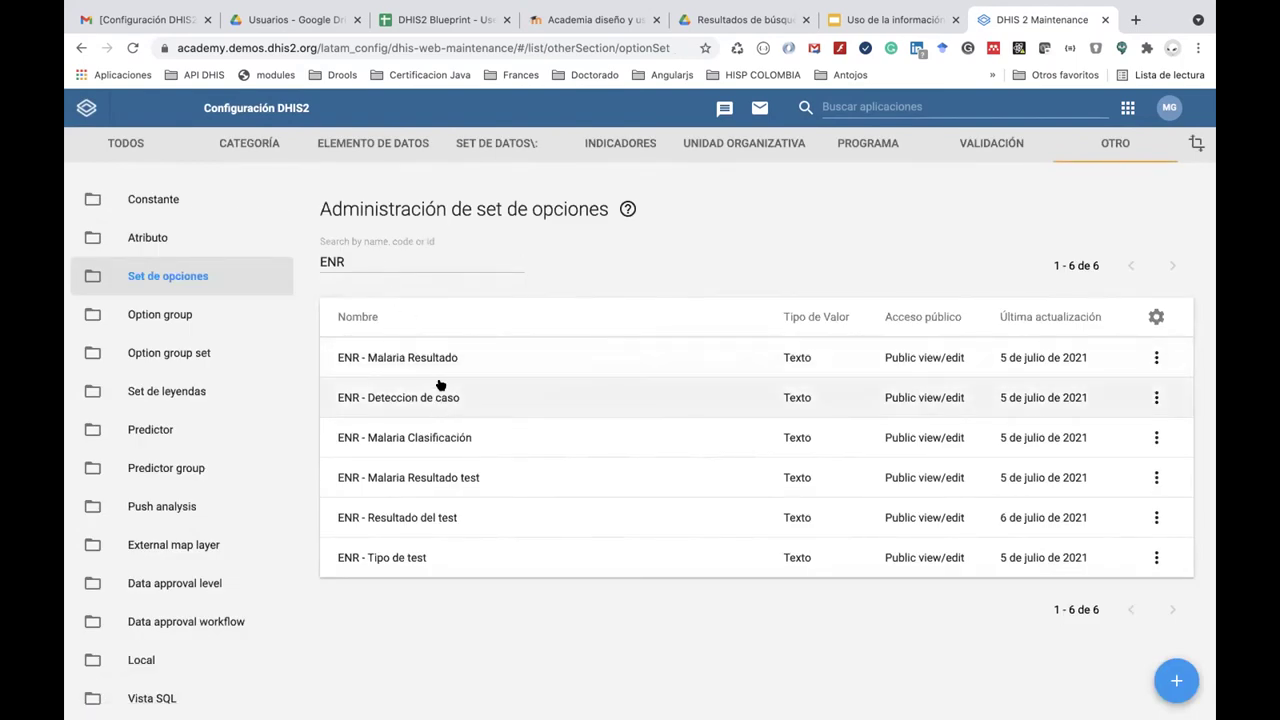
{"action": "left_click", "coordinate": [451, 439]}
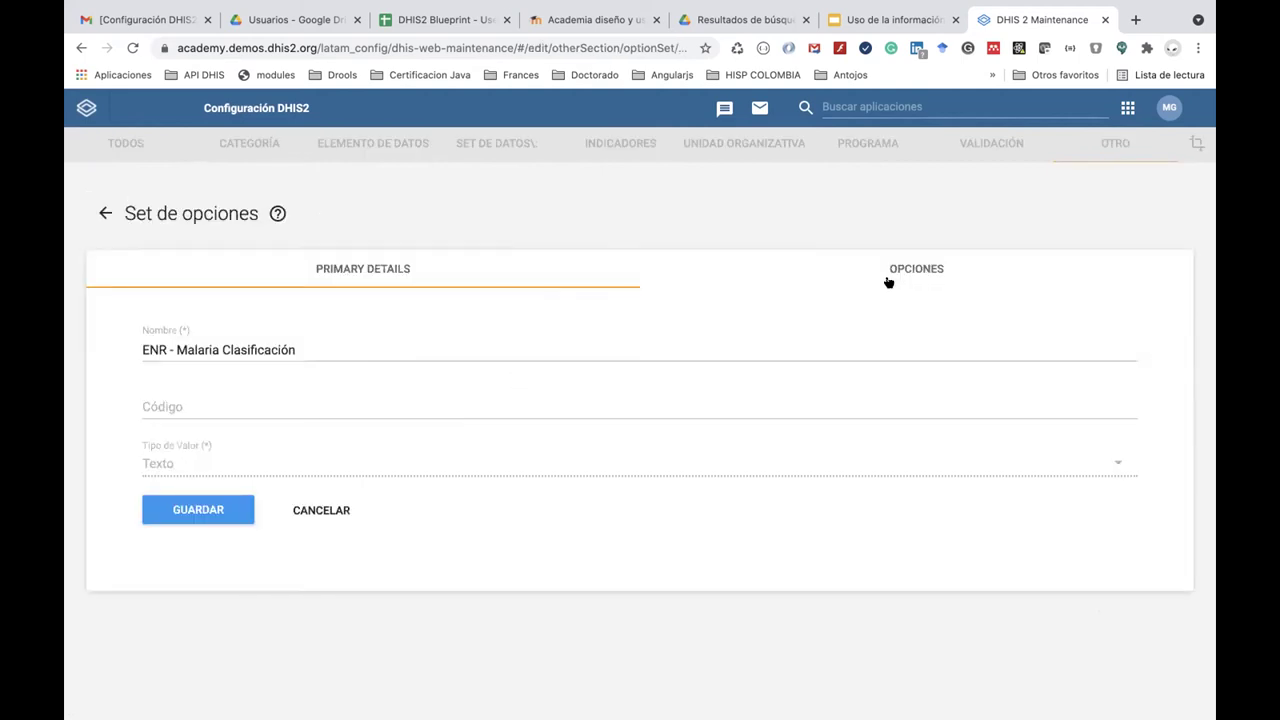
{"action": "left_click", "coordinate": [887, 282]}
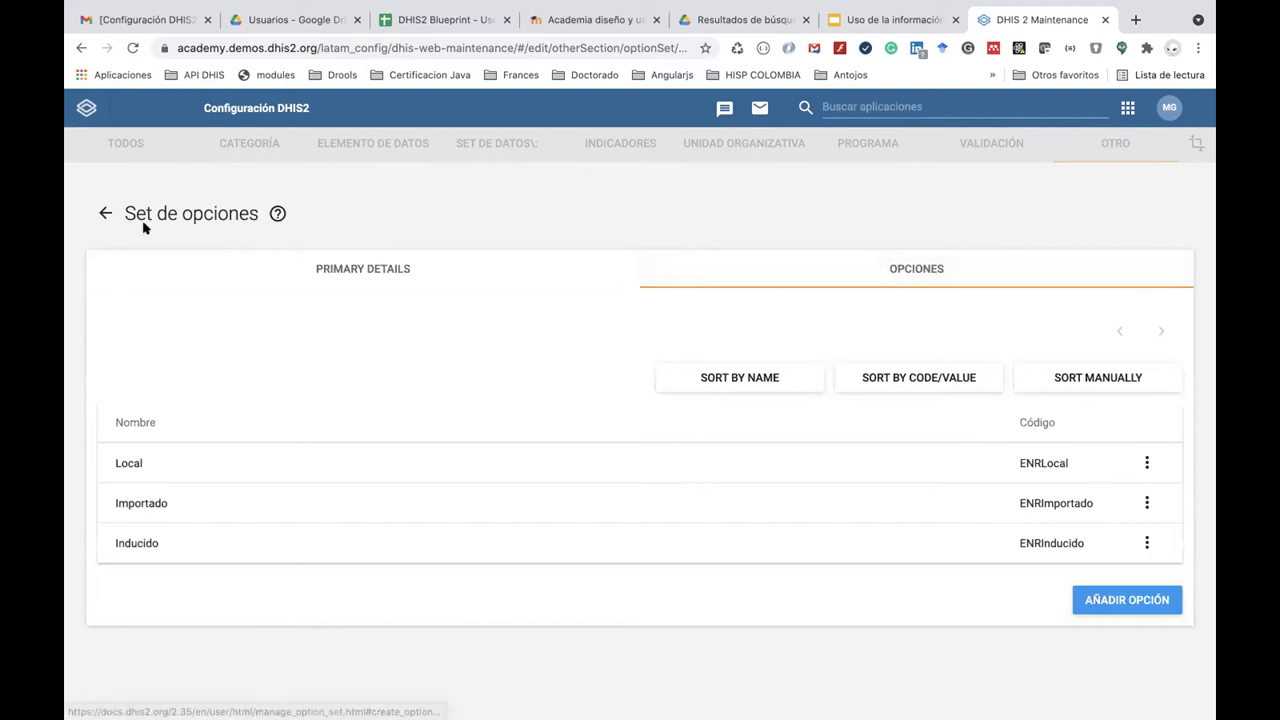
{"action": "left_click", "coordinate": [104, 213]}
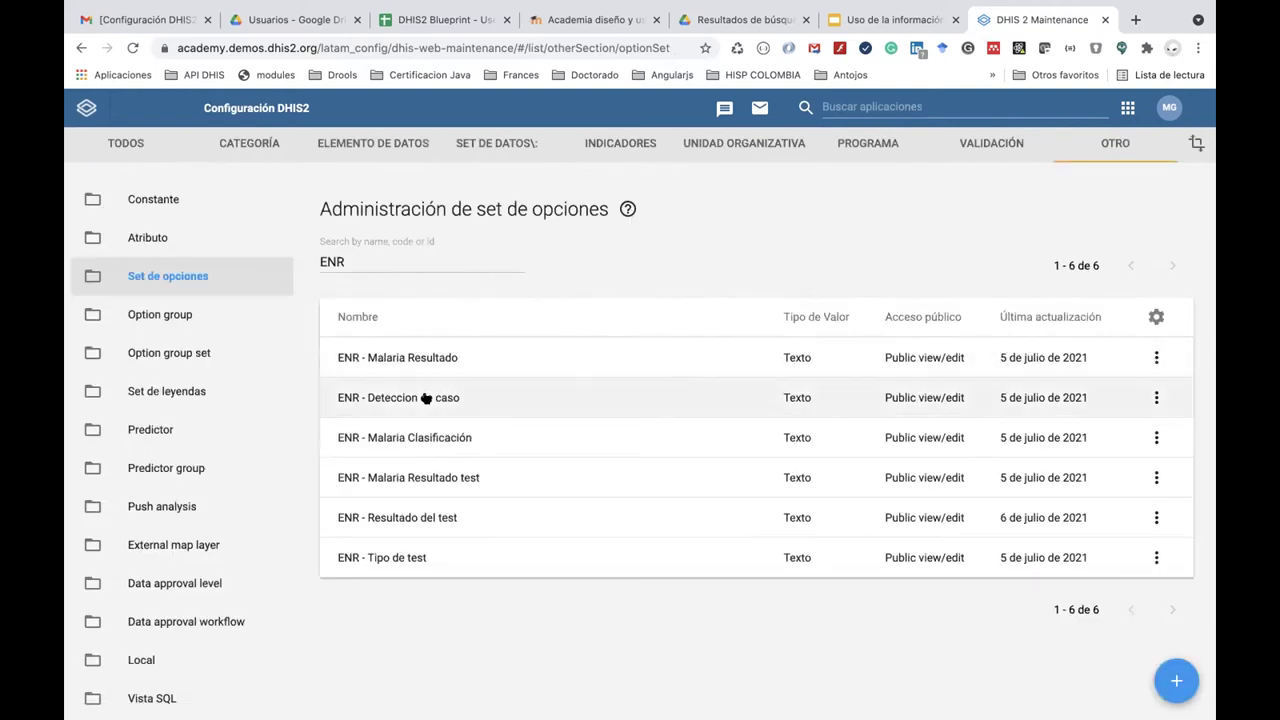
In ENR - Resultado del test, inspect the P falciparum option's code ENRfalciparum and cancel.
{"action": "left_click", "coordinate": [445, 517]}
{"action": "left_click", "coordinate": [891, 268]}
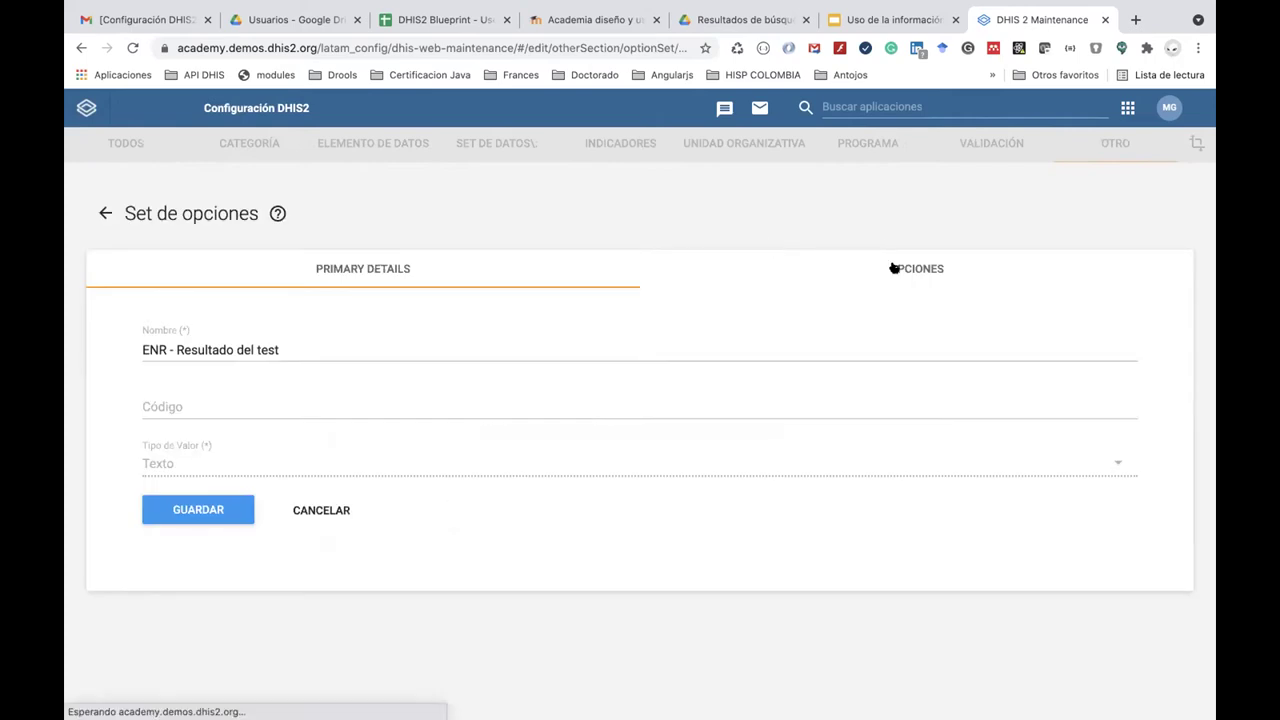
{"action": "scroll", "coordinate": [814, 386], "scroll_direction": "down", "scroll_amount": 2}
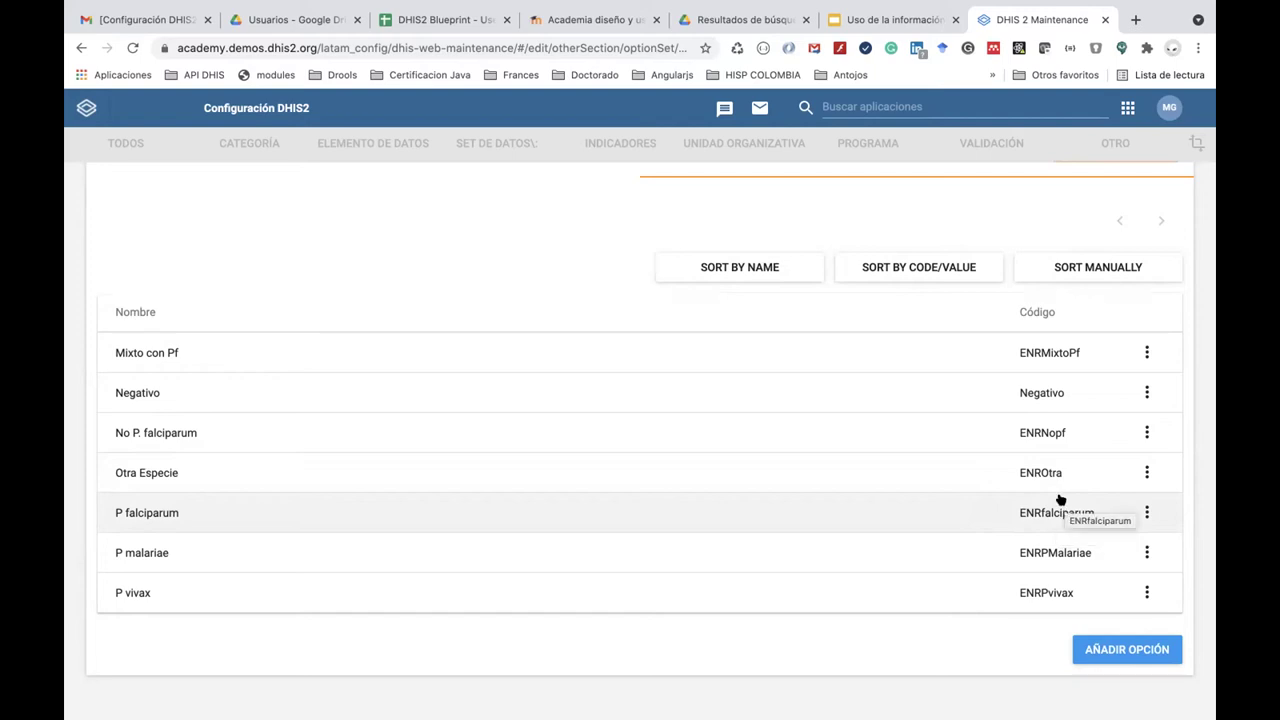
{"action": "double_click", "coordinate": [1050, 513]}
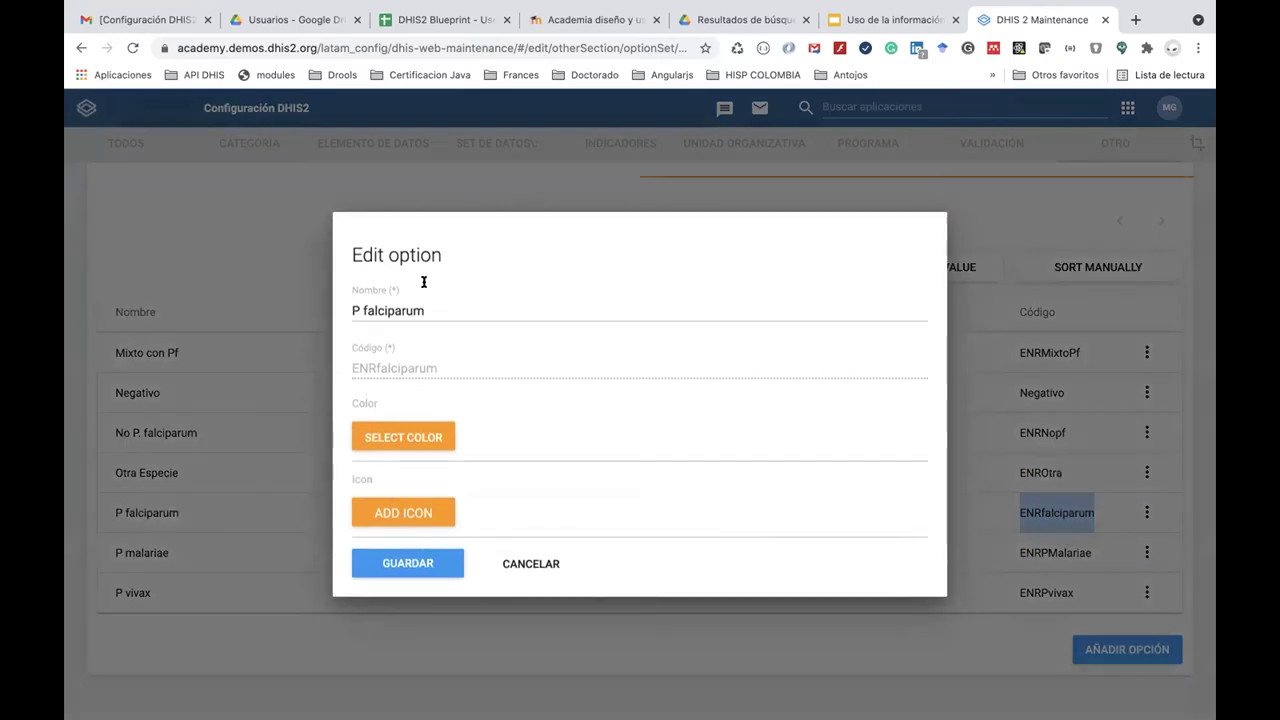
{"action": "double_click", "coordinate": [437, 368]}
{"action": "left_click", "coordinate": [537, 565]}
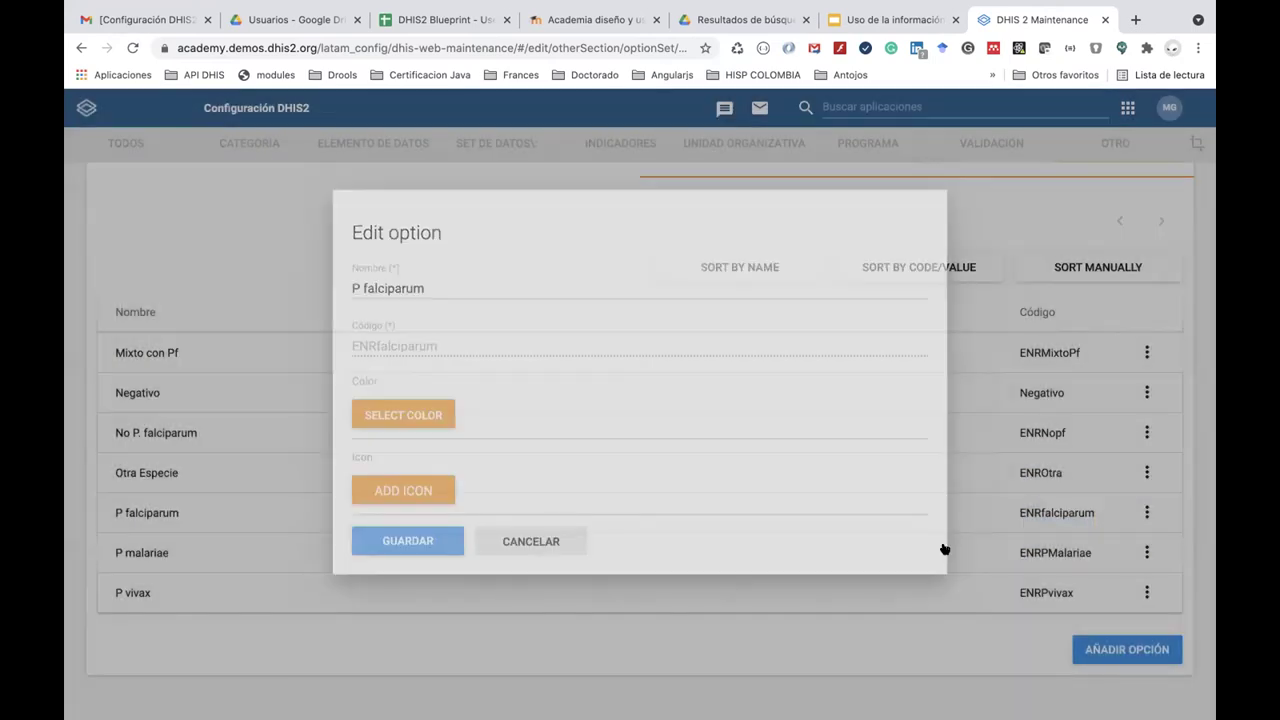
Recheck the ENRfalciparum code without saving, then return to the ENR option set list.
{"action": "double_click", "coordinate": [1035, 517]}
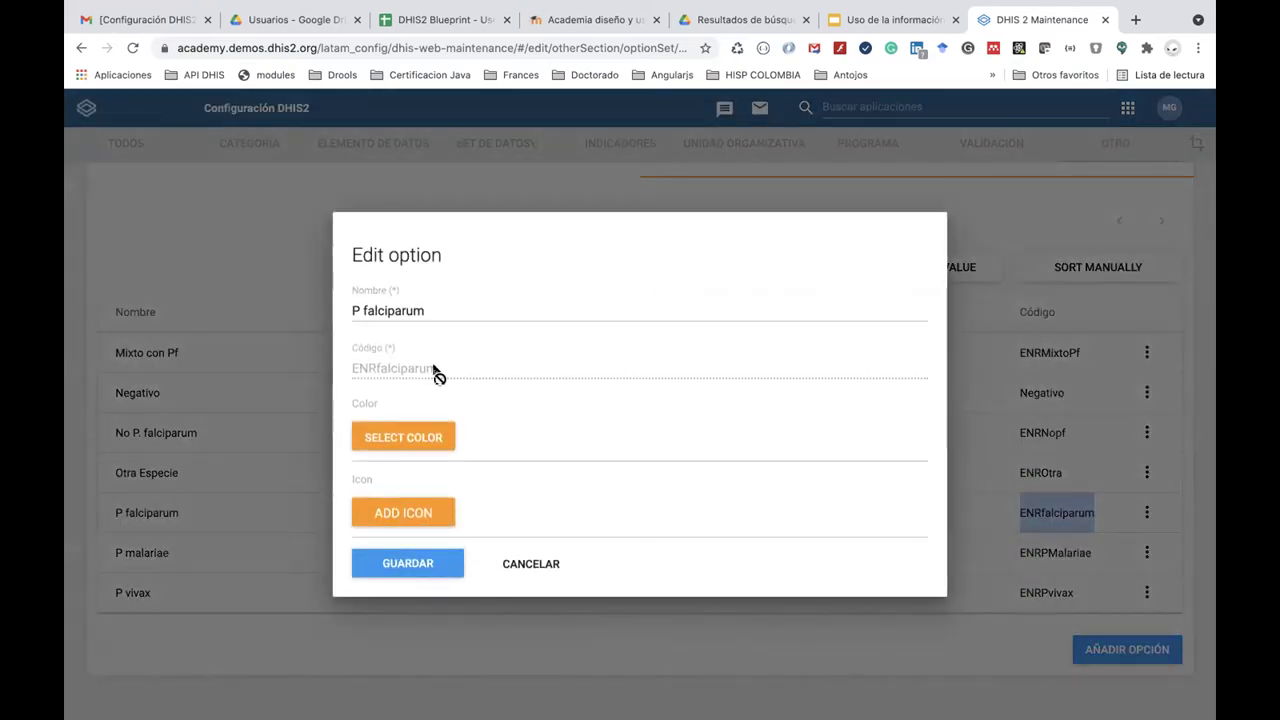
{"action": "double_click", "coordinate": [437, 368]}
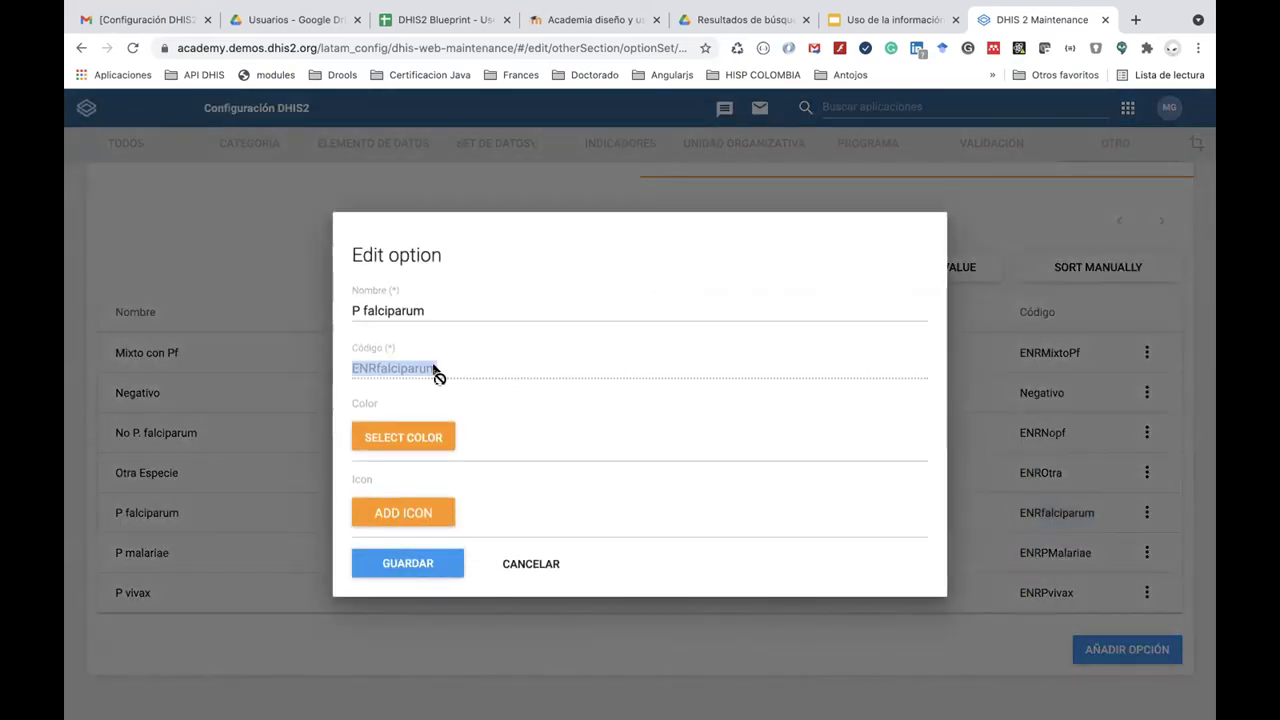
{"action": "left_click", "coordinate": [530, 565]}
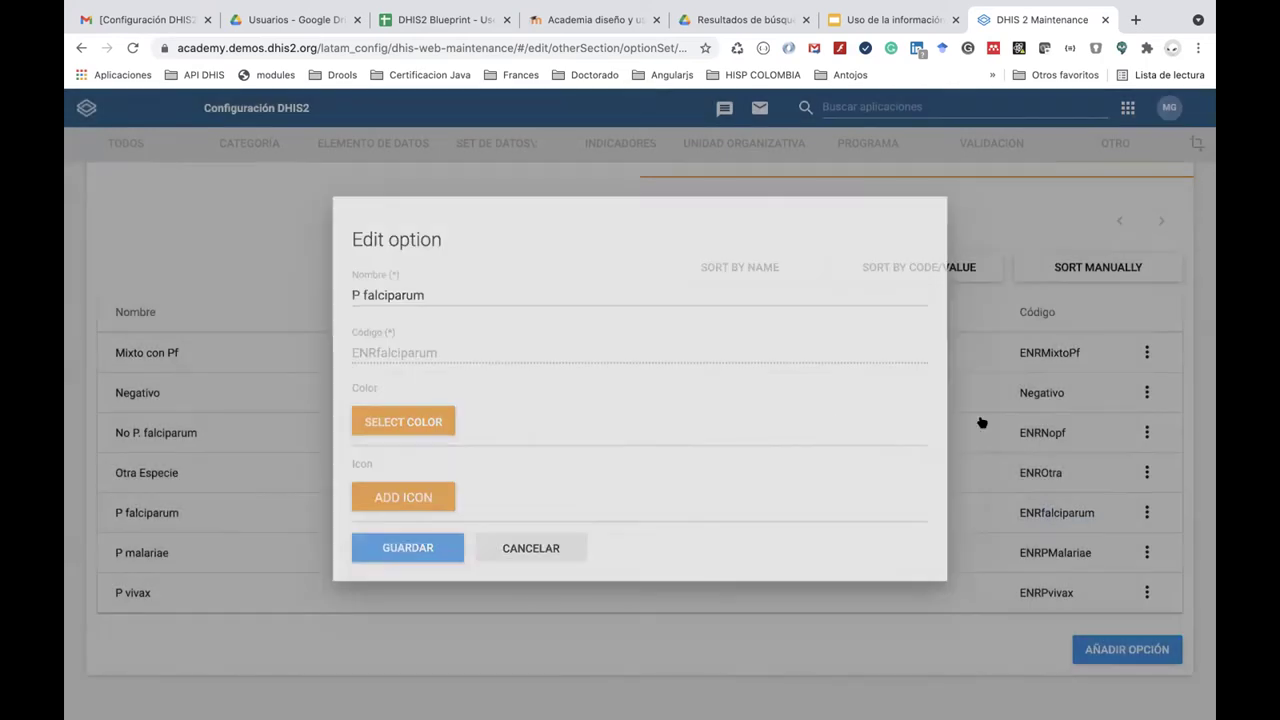
{"action": "scroll", "coordinate": [920, 526], "scroll_direction": "up", "scroll_amount": 2}
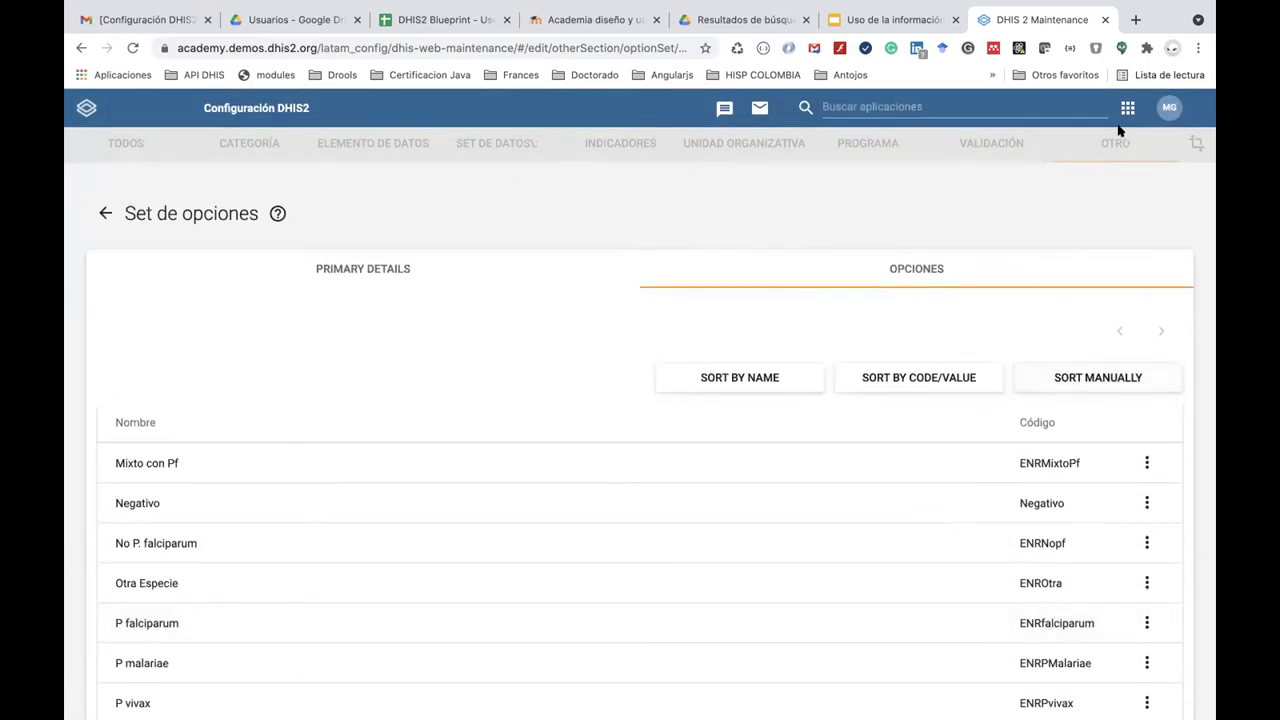
{"action": "left_click", "coordinate": [104, 212]}
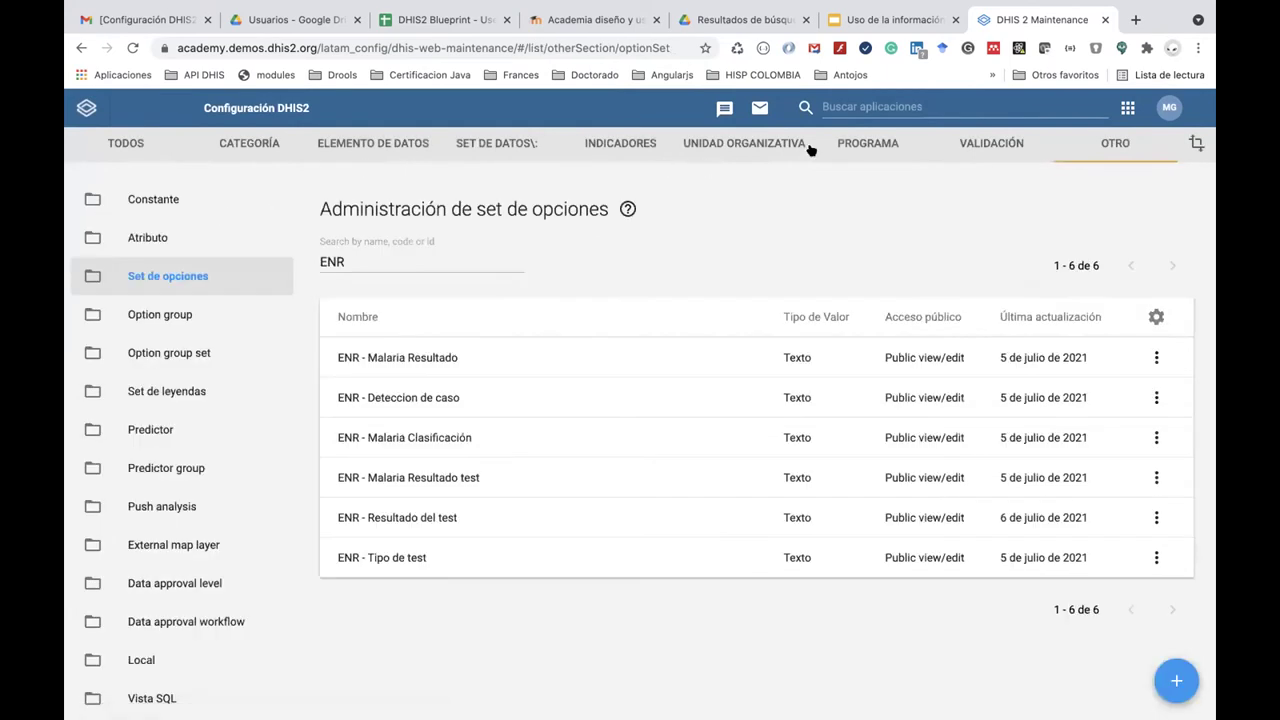
List program rule variables filtered by ENR and start a new variable.
{"action": "left_click", "coordinate": [872, 143]}
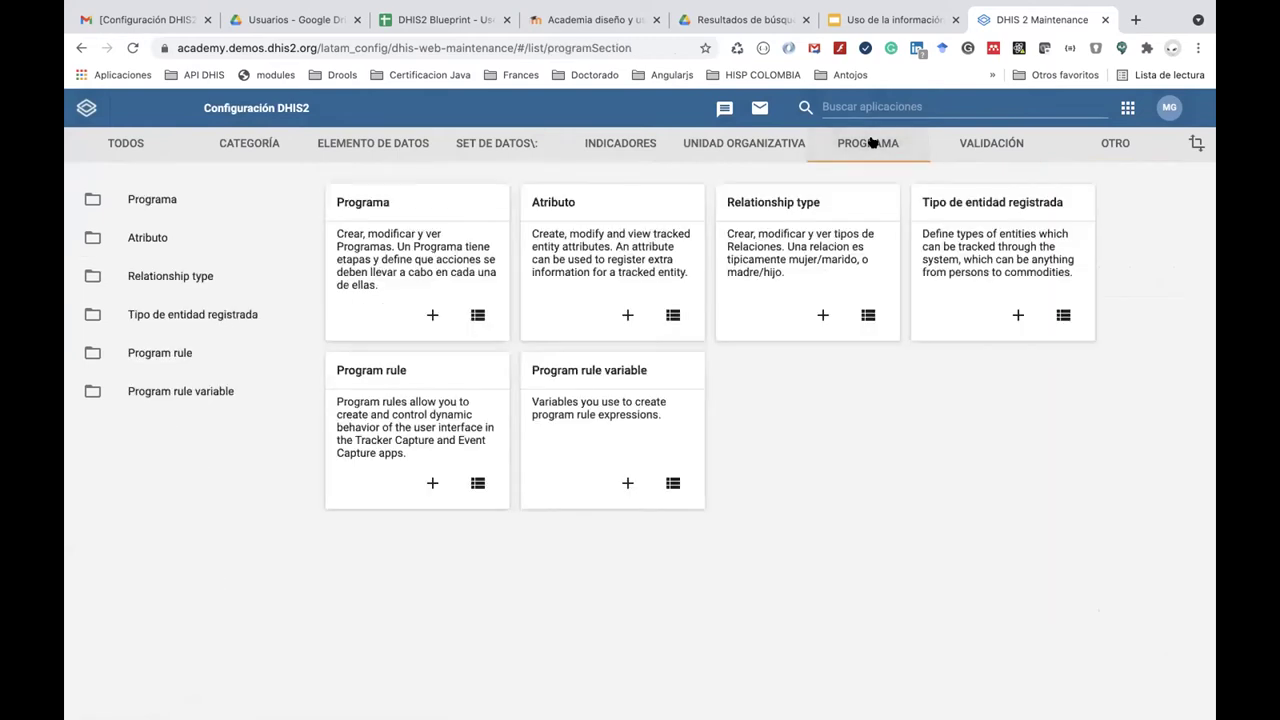
{"action": "left_click", "coordinate": [165, 360]}
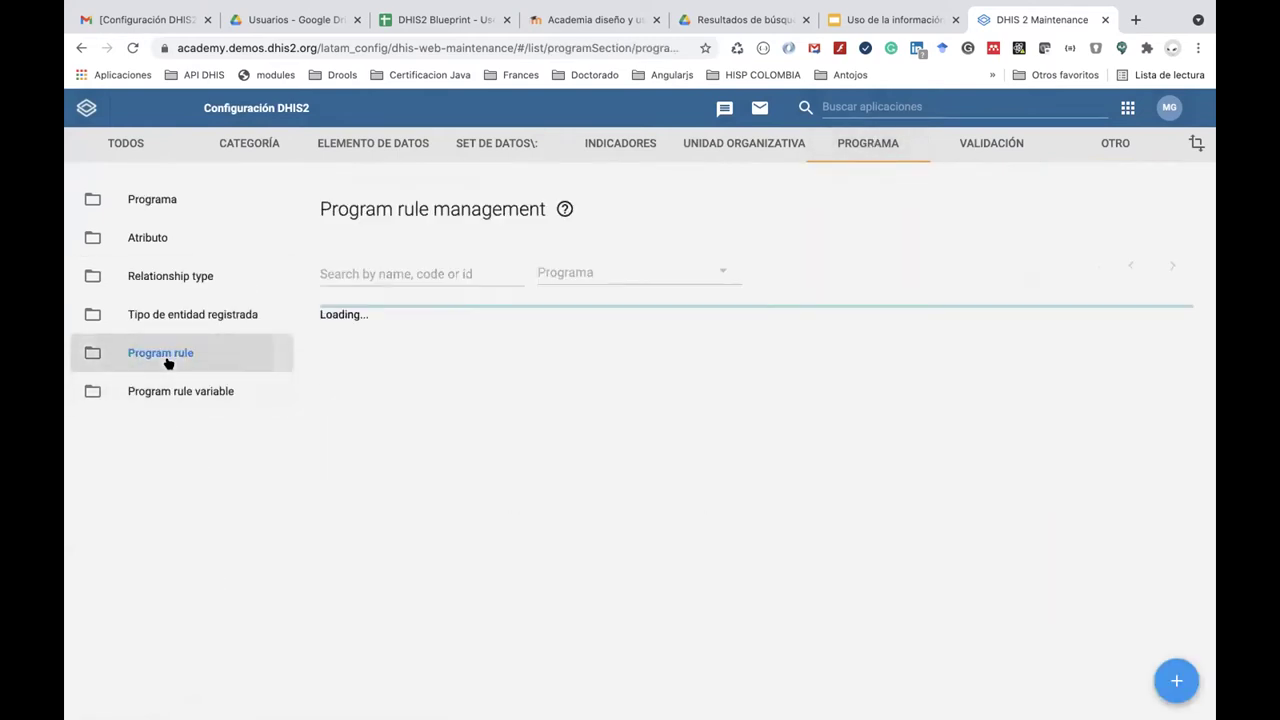
{"action": "left_click", "coordinate": [195, 394]}
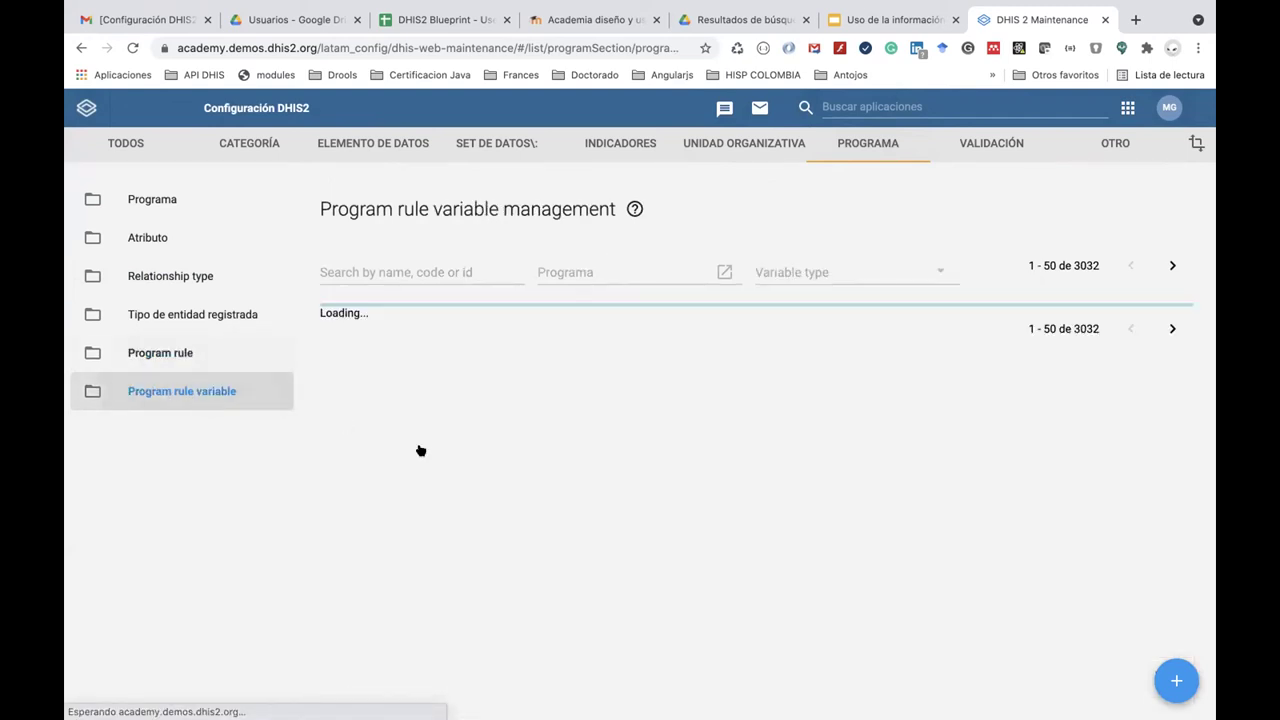
{"action": "scroll", "coordinate": [471, 517], "scroll_direction": "down", "scroll_amount": 1}
{"action": "scroll", "coordinate": [470, 560], "scroll_direction": "down", "scroll_amount": 3}
{"action": "scroll", "coordinate": [346, 409], "scroll_direction": "up", "scroll_amount": 4}
{"action": "left_click", "coordinate": [338, 263]}
{"action": "type", "text": "ENR"}
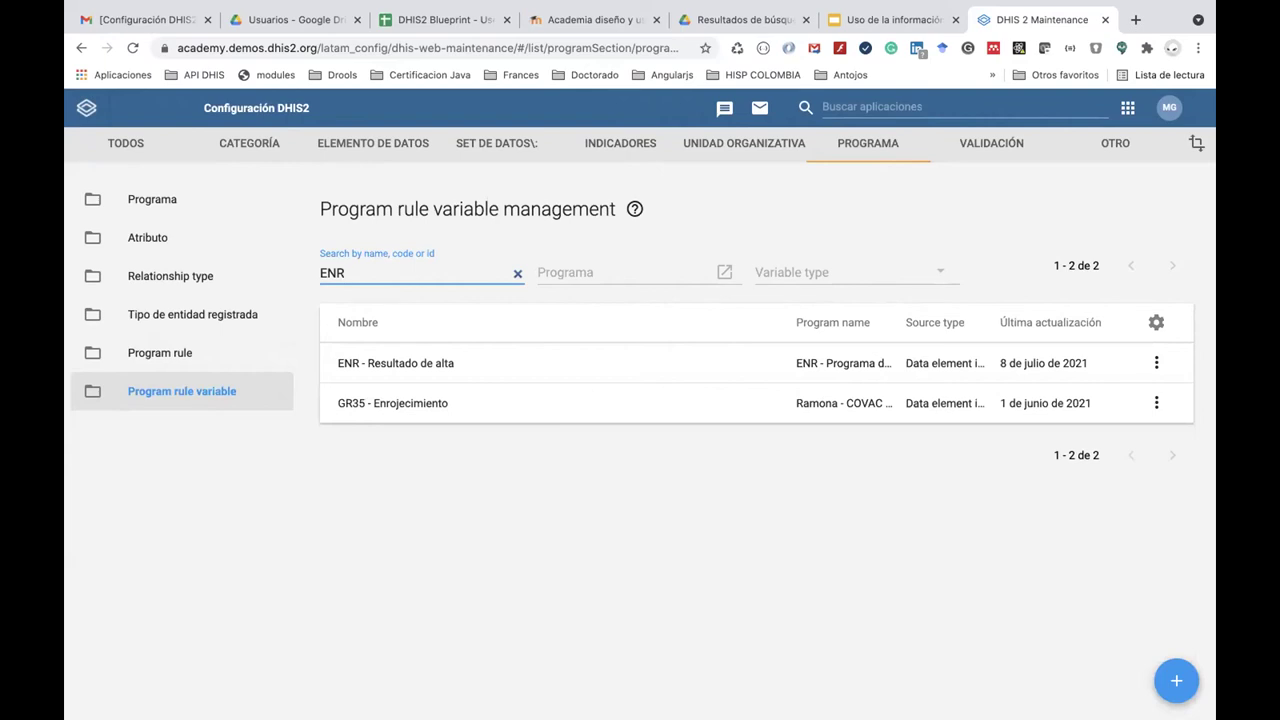
{"action": "left_click", "coordinate": [1174, 679]}
Assign the variable to ENR - Programa de Malaria and name it 'Tipo de Malaria'.
{"action": "left_click", "coordinate": [271, 314]}
{"action": "type", "text": "ER"}
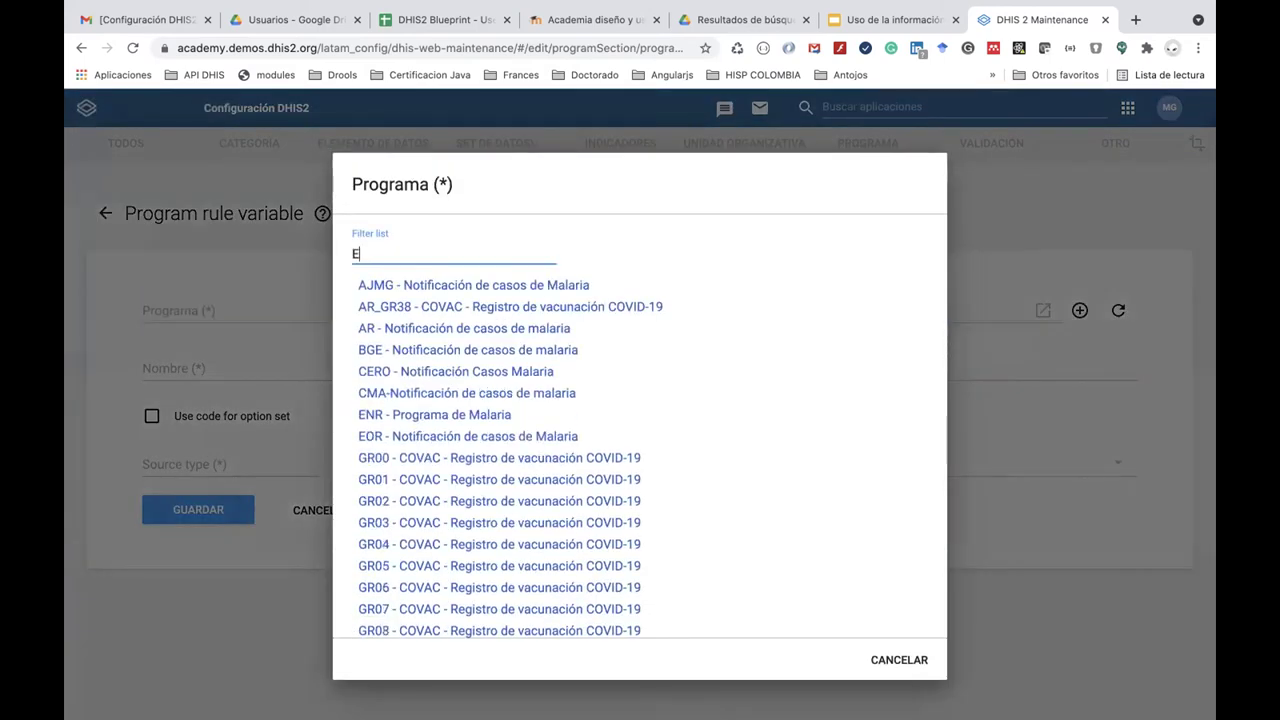
{"action": "key", "text": "BackSpace"}
{"action": "type", "text": "NR"}
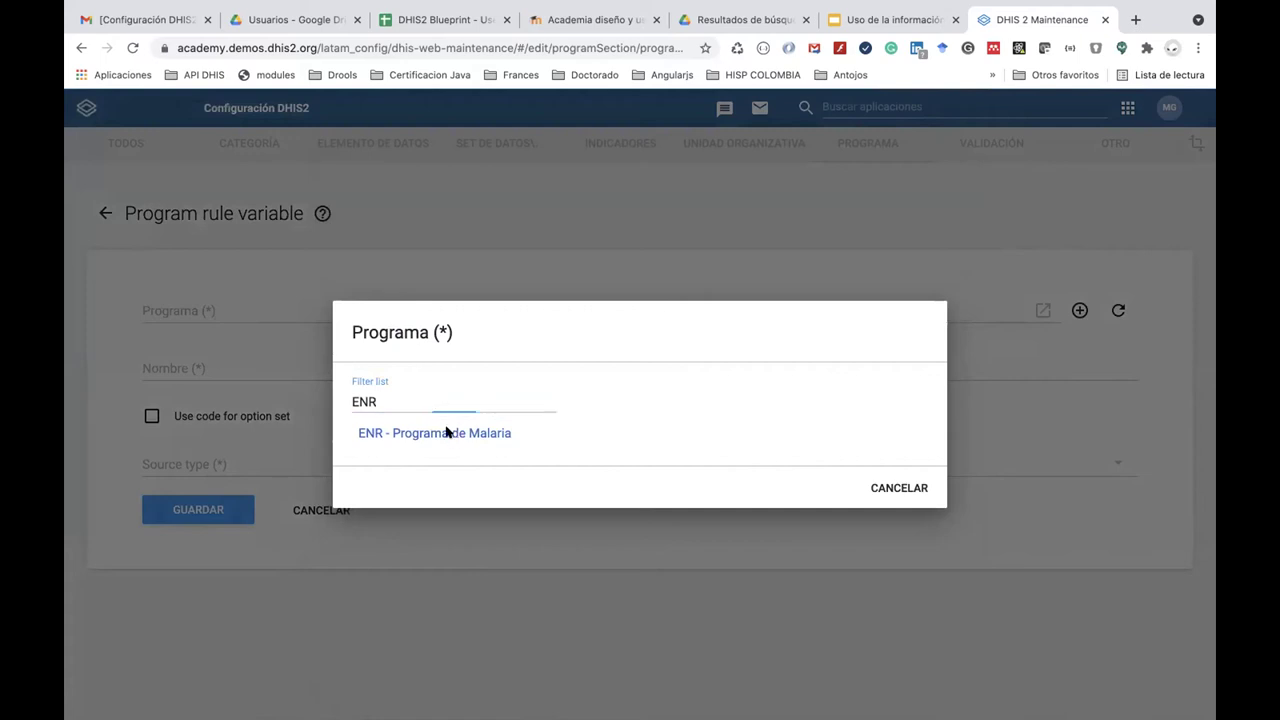
{"action": "left_click", "coordinate": [447, 432]}
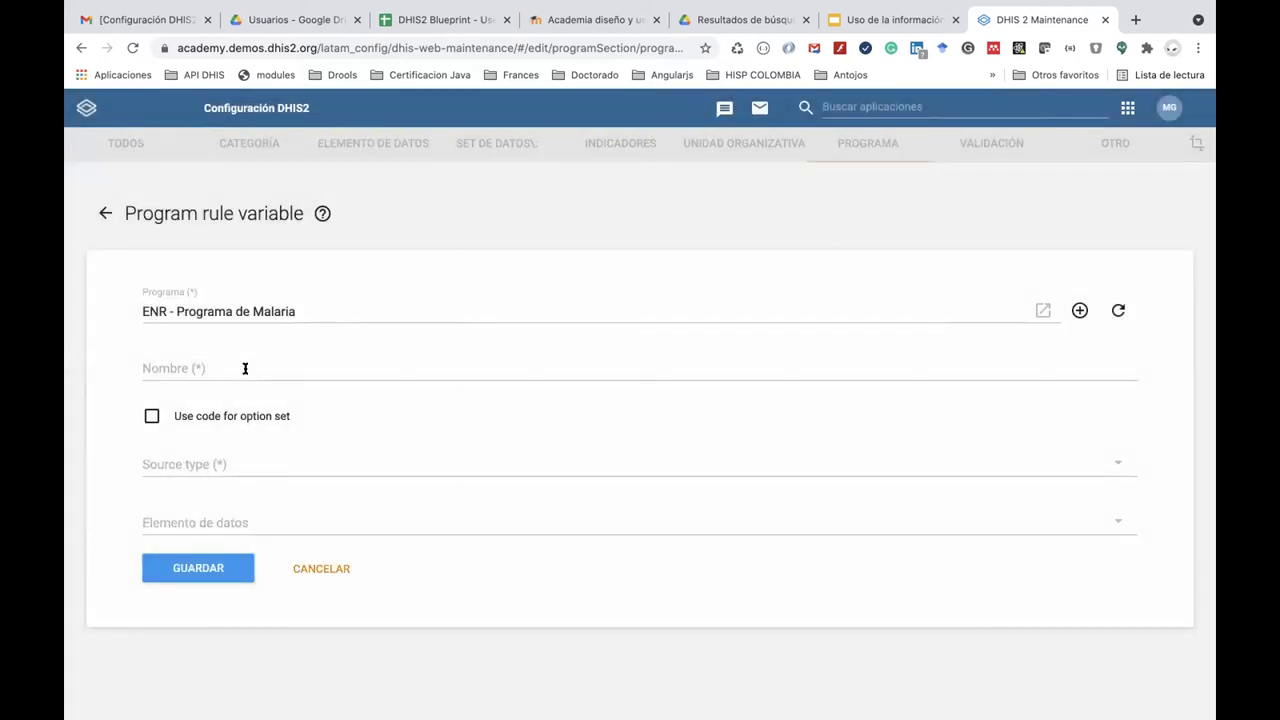
{"action": "left_click", "coordinate": [245, 368]}
{"action": "type", "text": "Re"}
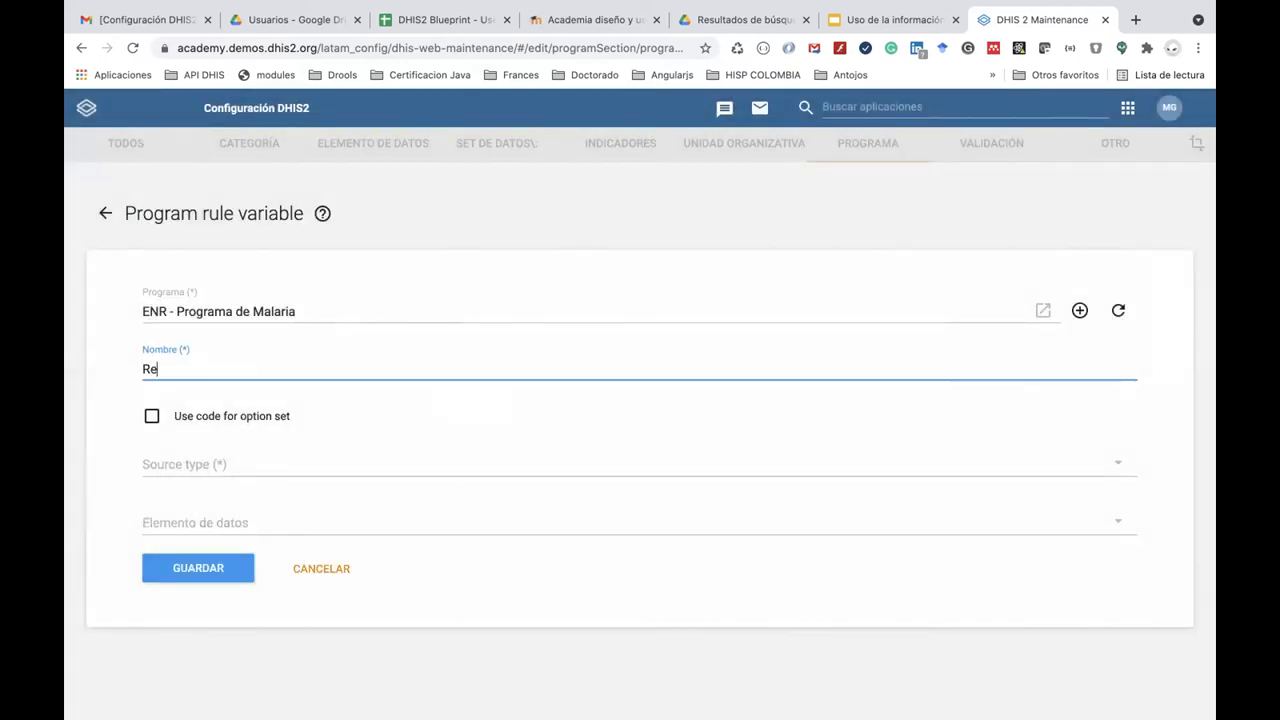
{"action": "key", "text": "BackSpace"}
{"action": "key", "text": "BackSpace"}
{"action": "type", "text": "Tiopo"}
{"action": "key", "text": "BackSpace"}
{"action": "key", "text": "BackSpace"}
{"action": "key", "text": "BackSpace"}
{"action": "type", "text": "po de MA"}
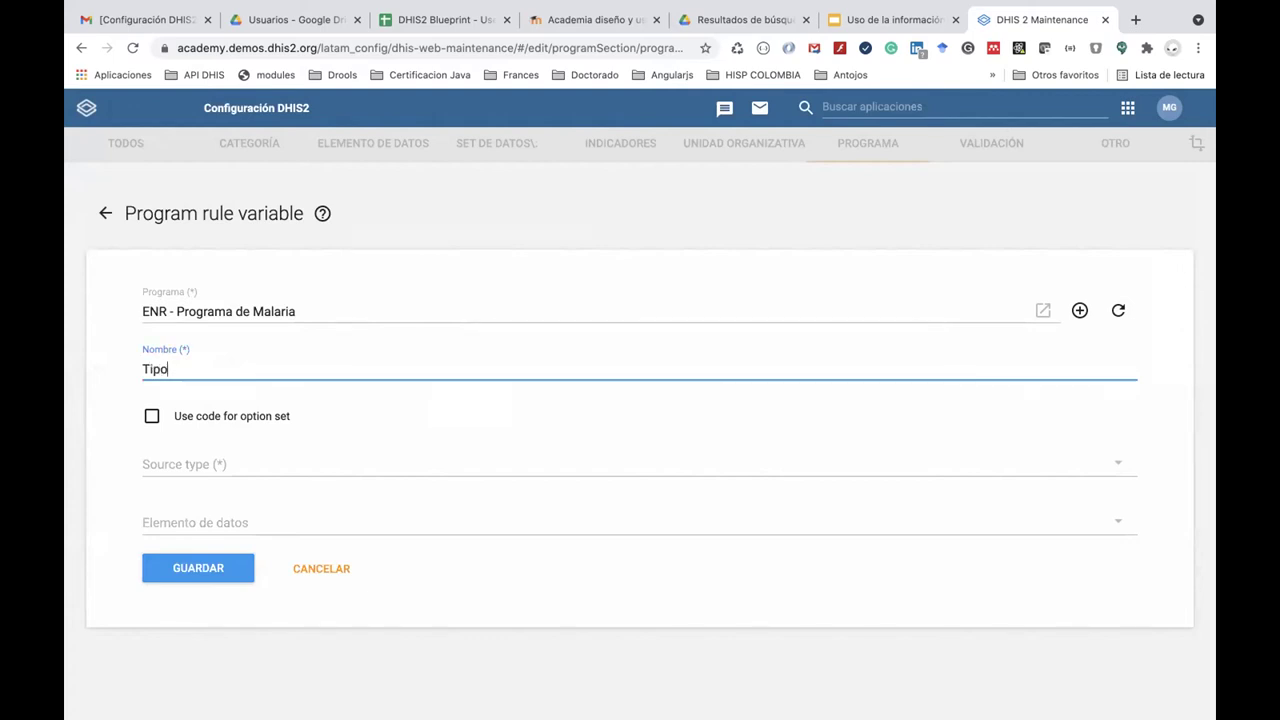
{"action": "key", "text": "BackSpace"}
{"action": "type", "text": "alaria"}
Set source to Data element in current event using ENR - Prueba de sangre, resultado, and save.
{"action": "left_click", "coordinate": [231, 466]}
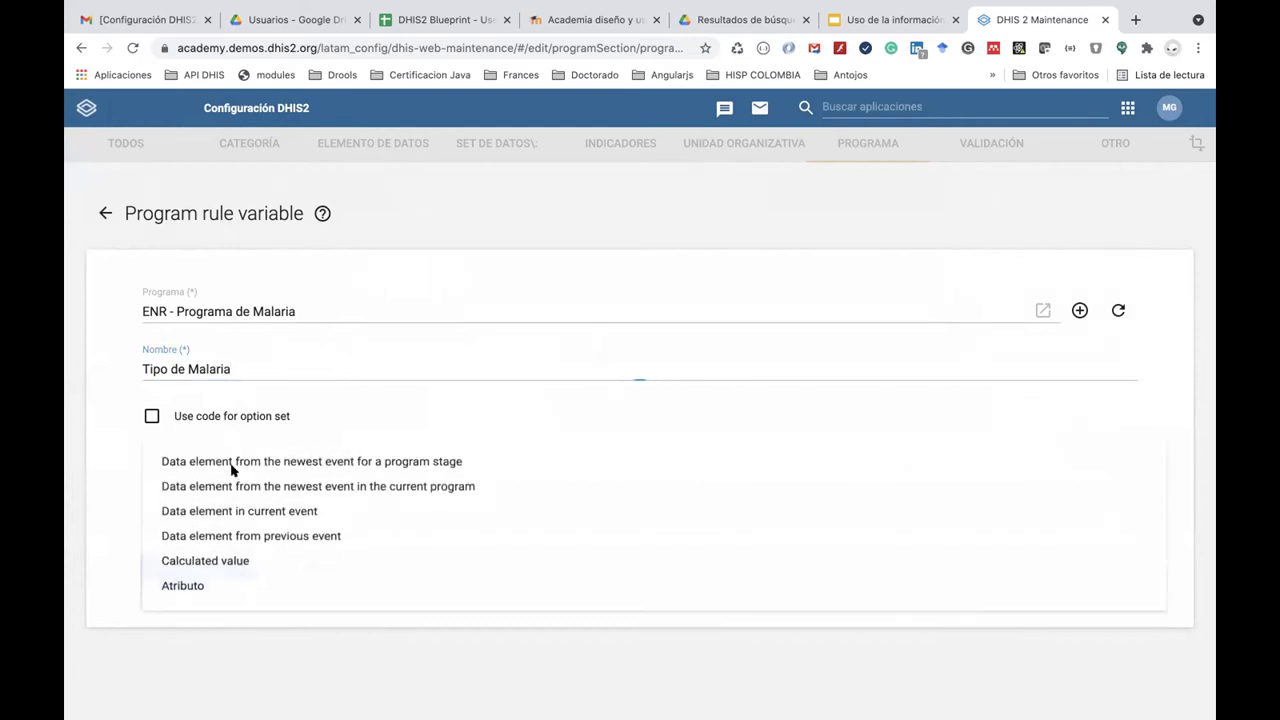
{"action": "left_click", "coordinate": [301, 516]}
{"action": "left_click", "coordinate": [270, 521]}
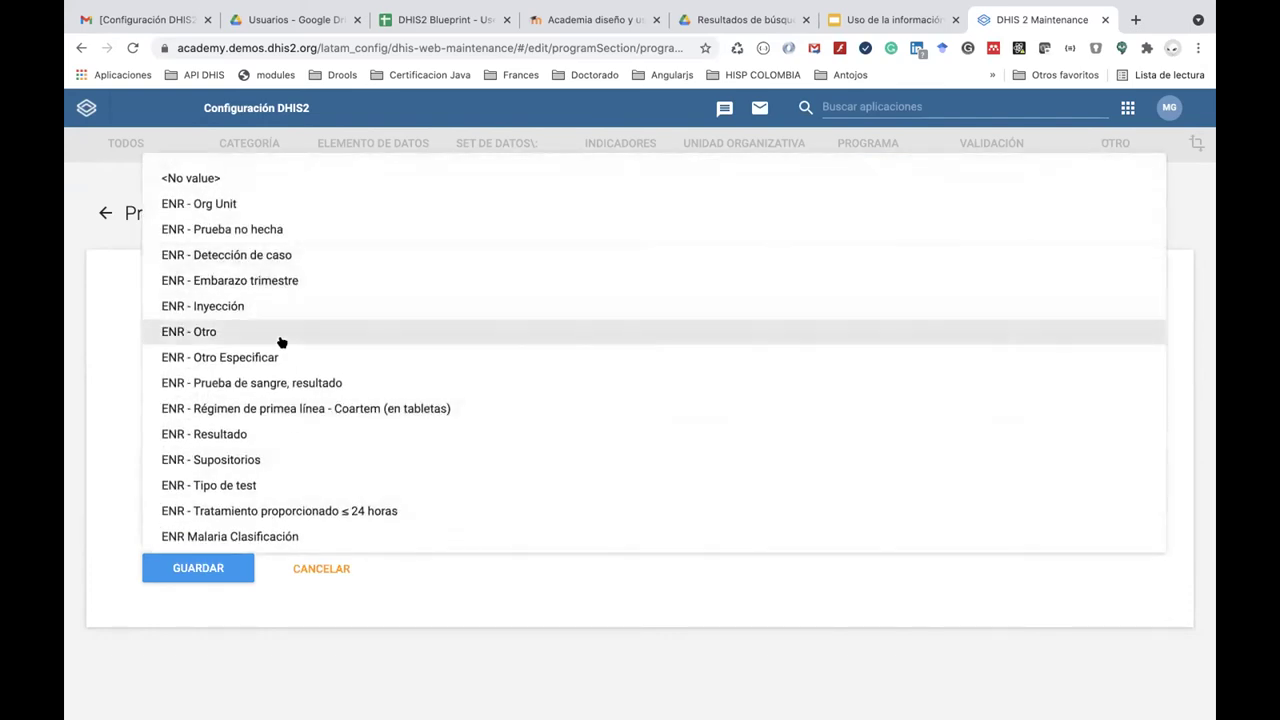
{"action": "scroll", "coordinate": [281, 342], "scroll_direction": "down", "scroll_amount": 1}
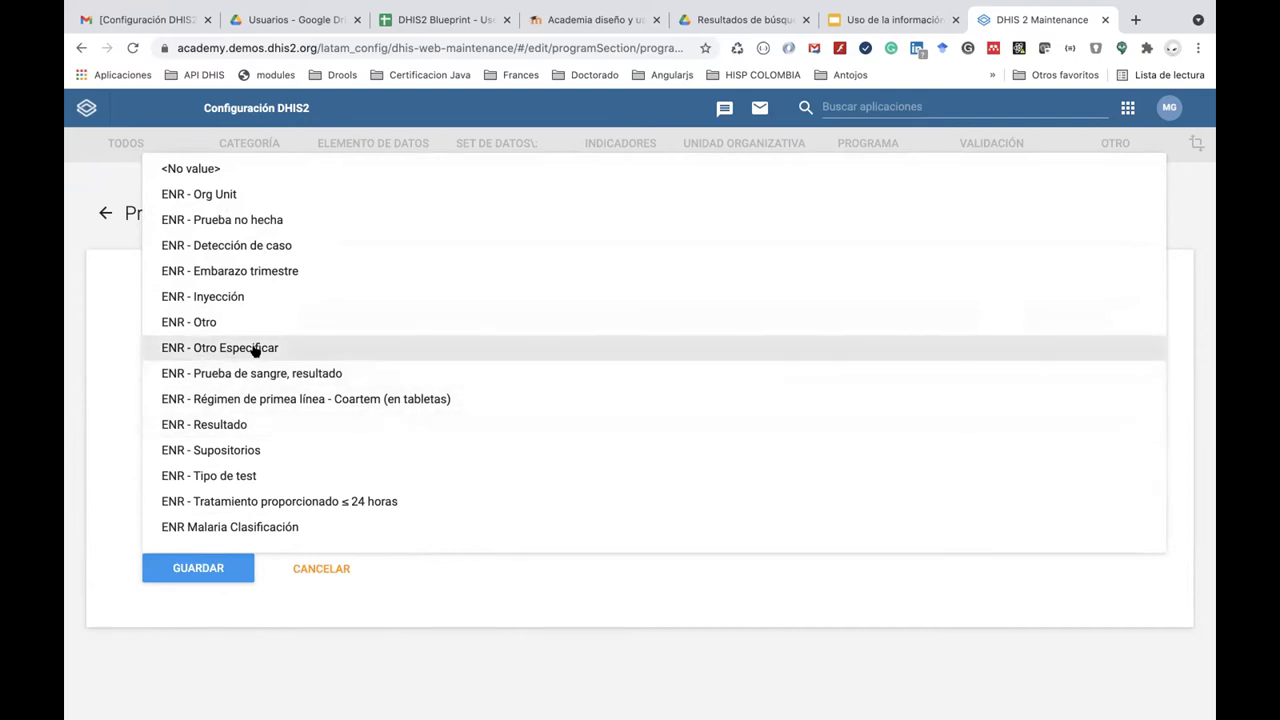
{"action": "scroll", "coordinate": [255, 349], "scroll_direction": "up", "scroll_amount": 1}
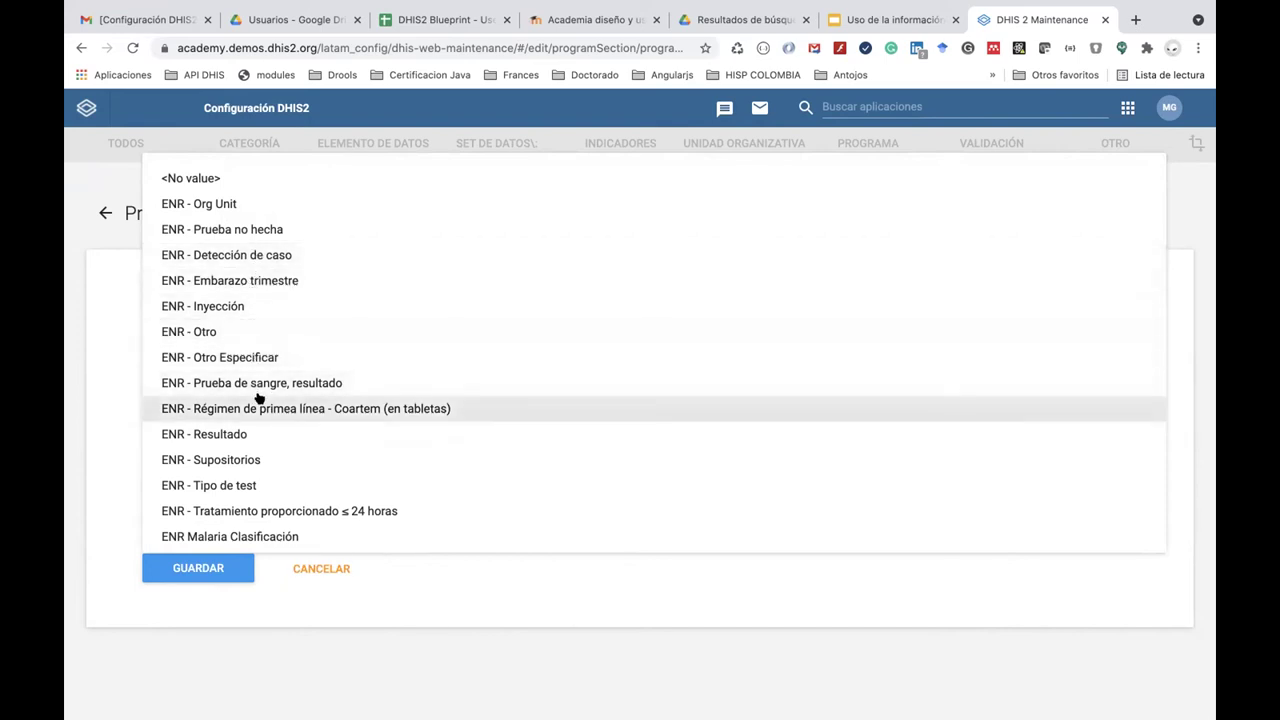
{"action": "scroll", "coordinate": [257, 400], "scroll_direction": "down", "scroll_amount": 1}
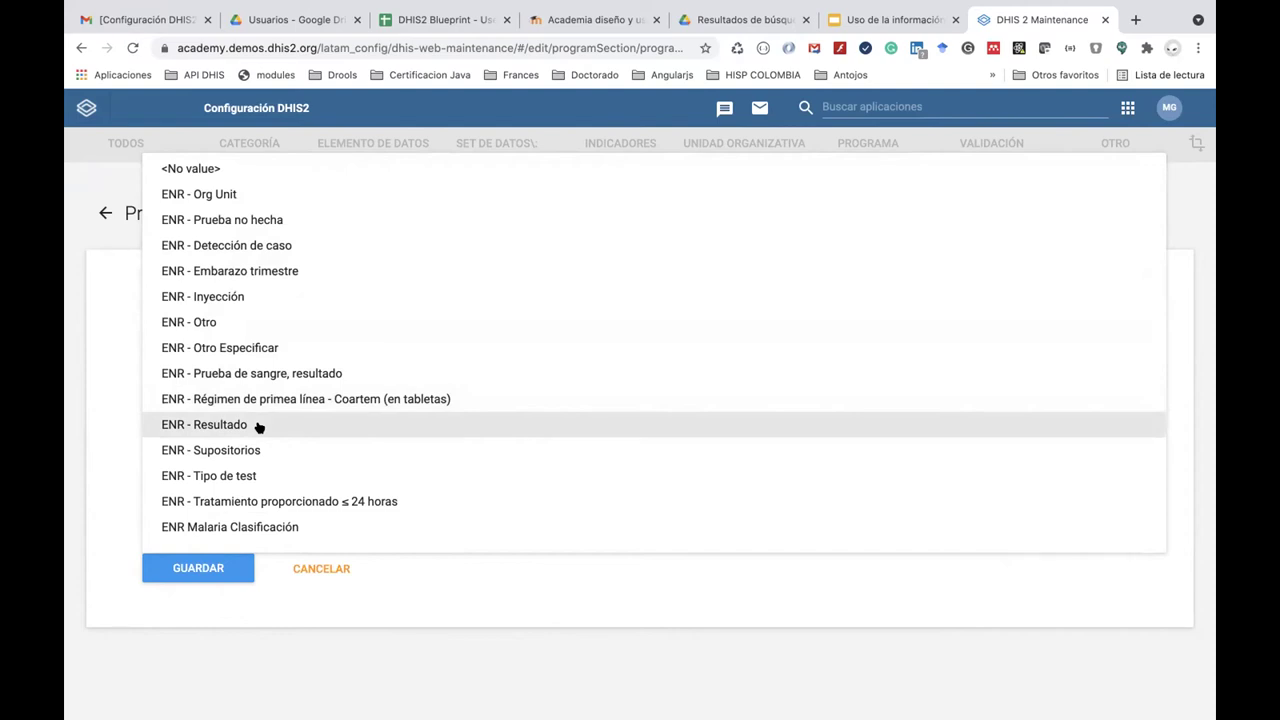
{"action": "left_click", "coordinate": [277, 376]}
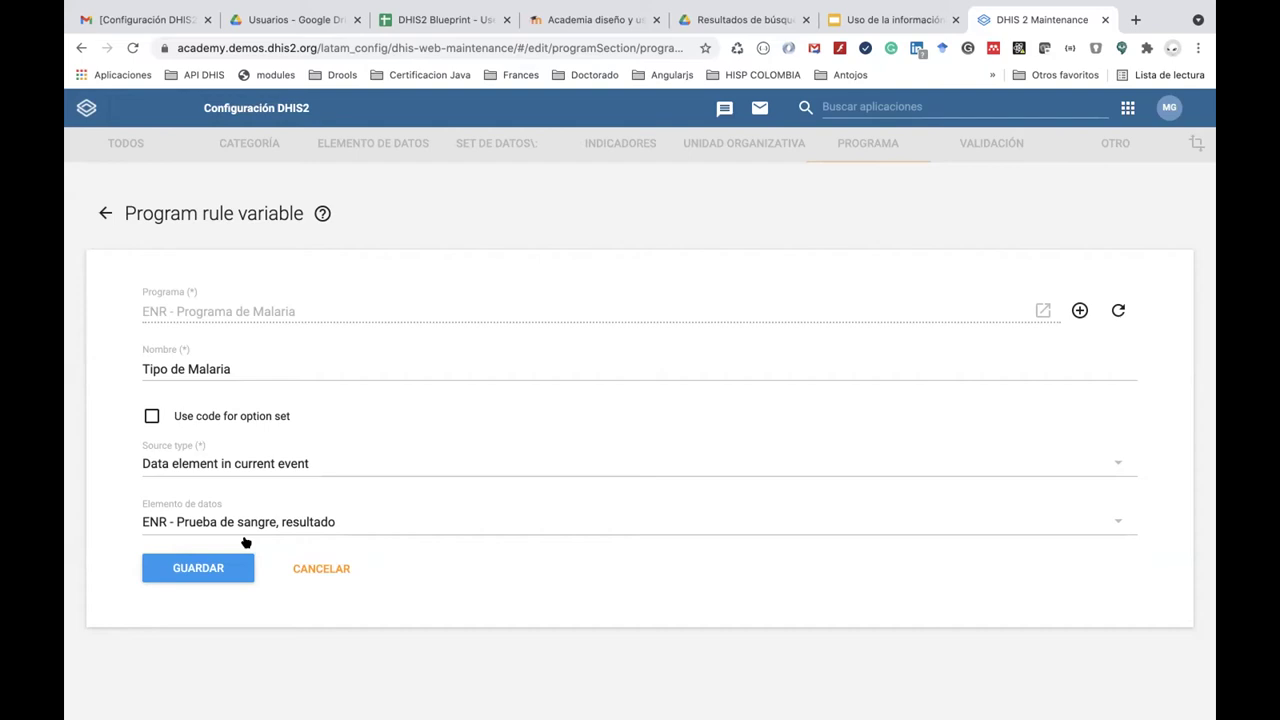
{"action": "left_click", "coordinate": [172, 572]}
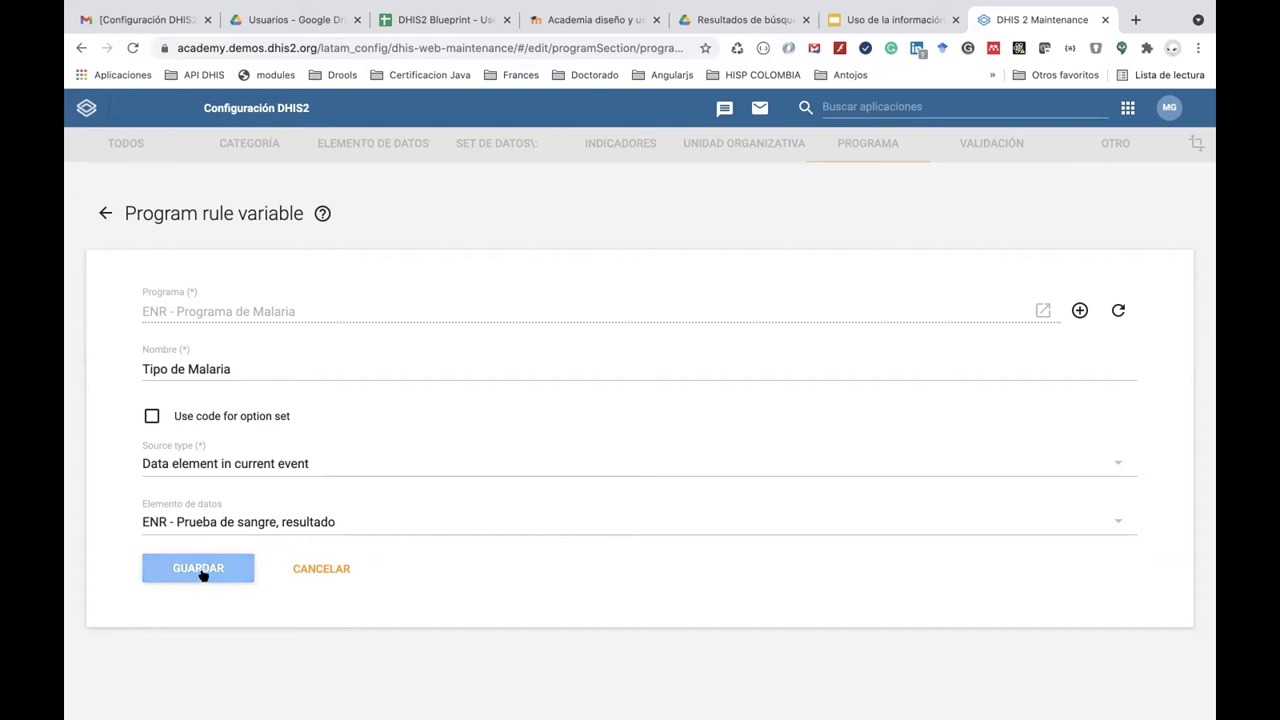
{"action": "left_click", "coordinate": [223, 569]}
{"action": "left_click", "coordinate": [232, 565]}
{"action": "left_click", "coordinate": [221, 571]}
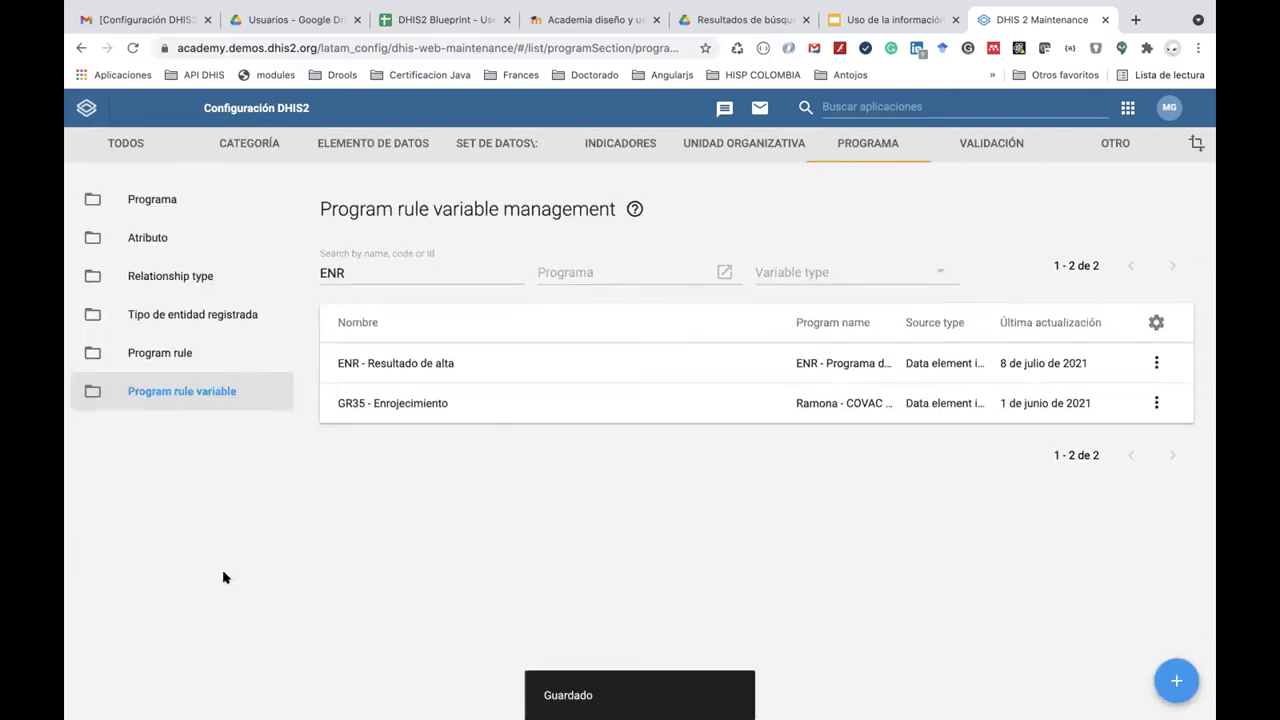
Start a new program rule for ENR - Programa de Malaria, leaving the program stage empty.
{"action": "left_click", "coordinate": [190, 358]}
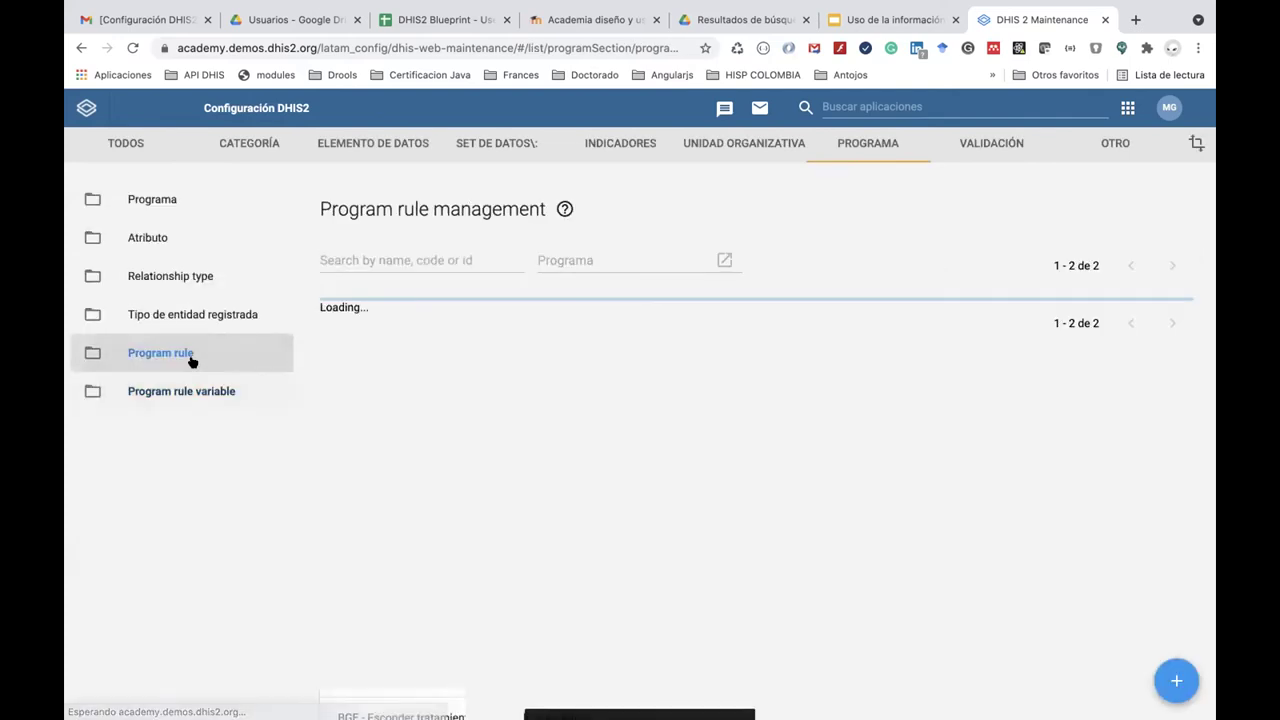
{"action": "left_click", "coordinate": [1179, 681]}
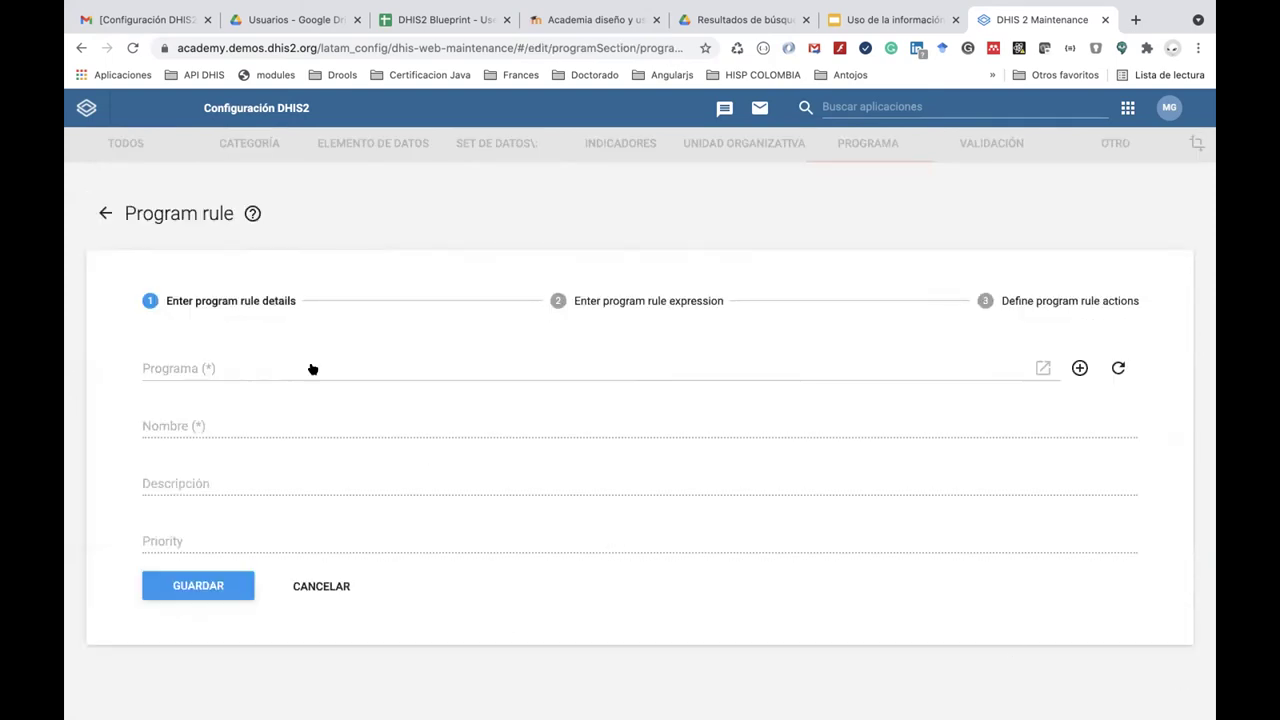
{"action": "left_click", "coordinate": [241, 371]}
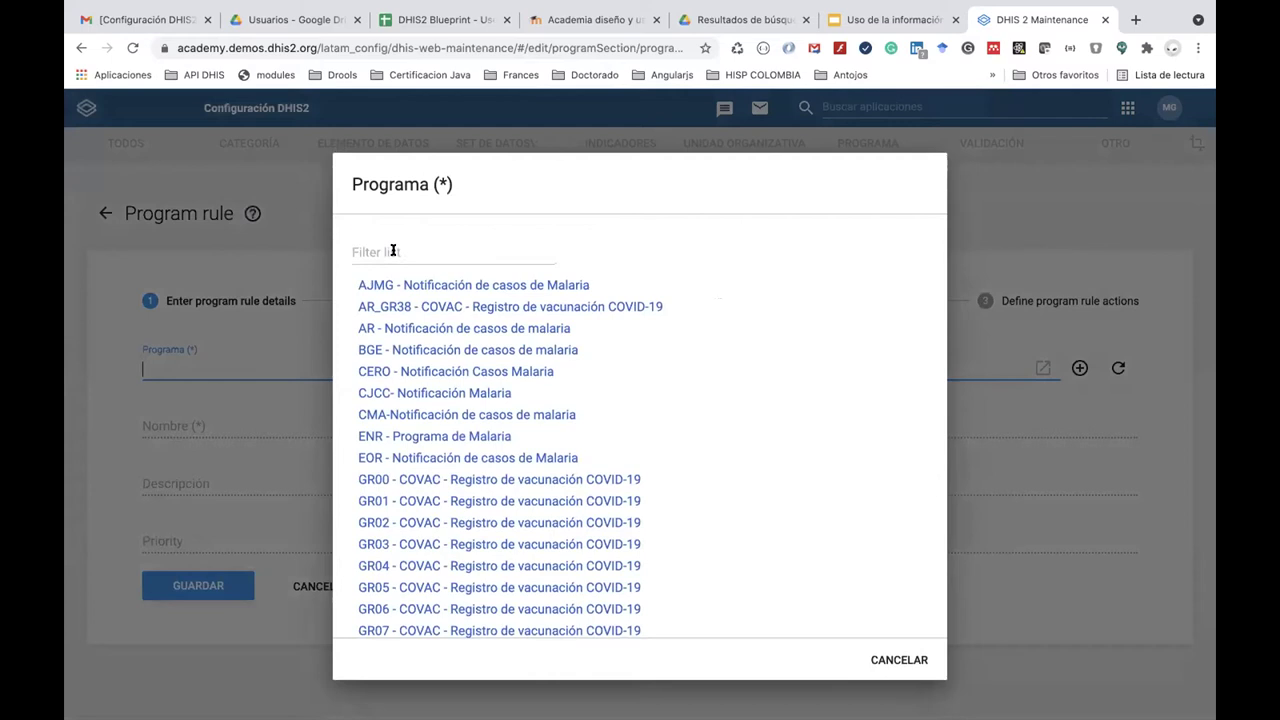
{"action": "type", "text": "ENR"}
{"action": "left_click", "coordinate": [466, 434]}
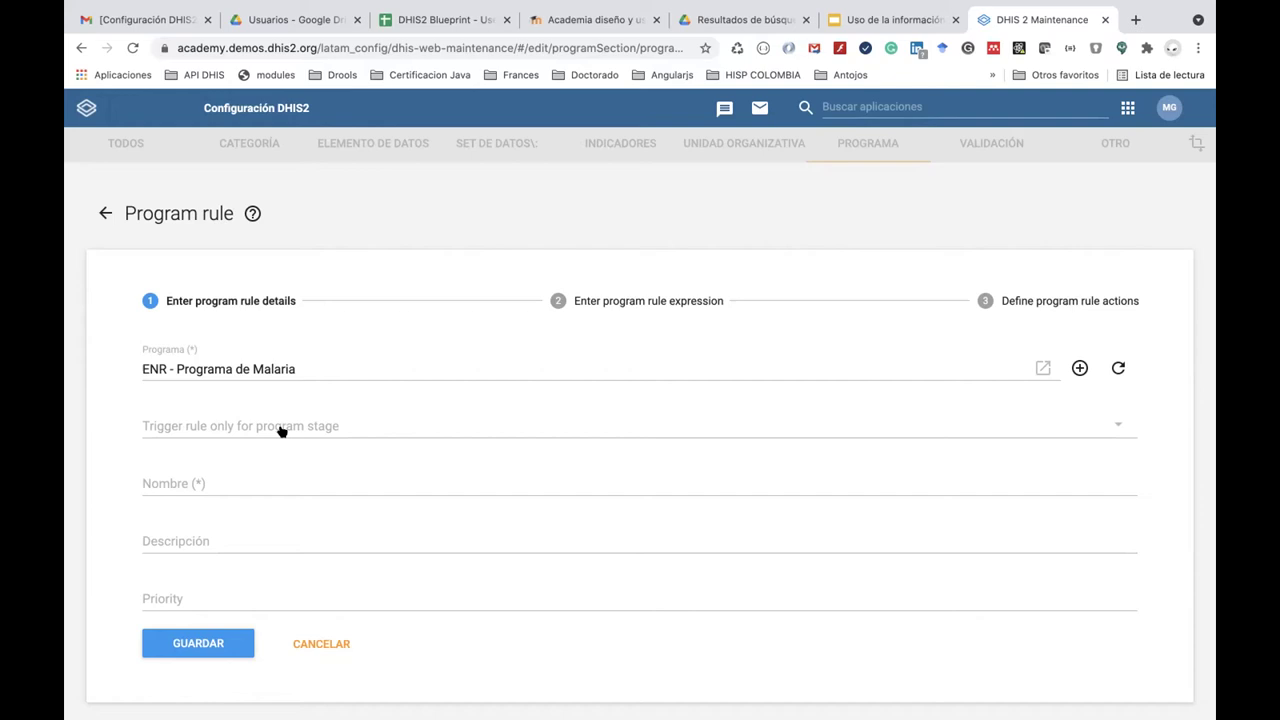
{"action": "left_click", "coordinate": [282, 431]}
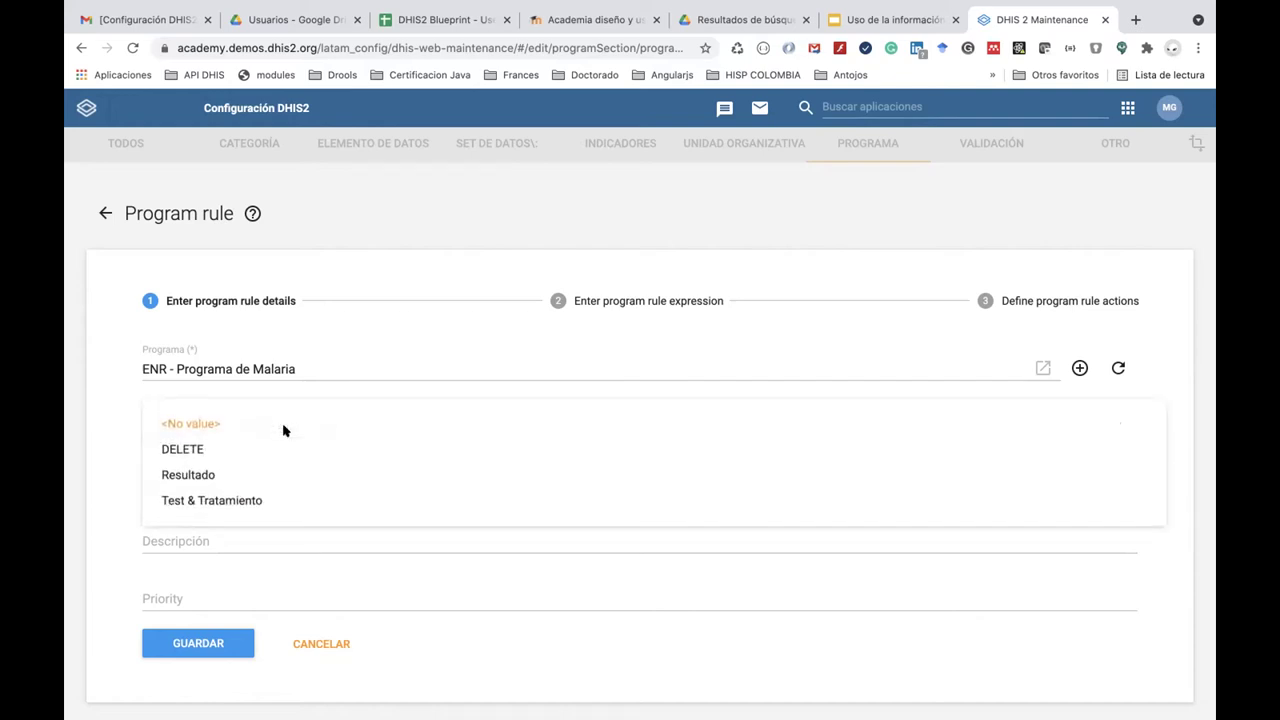
{"action": "left_click", "coordinate": [119, 406]}
Name the rule 'ENR - Resultado = falciparum', set priority 30, and move to the expression step.
{"action": "left_click", "coordinate": [213, 484]}
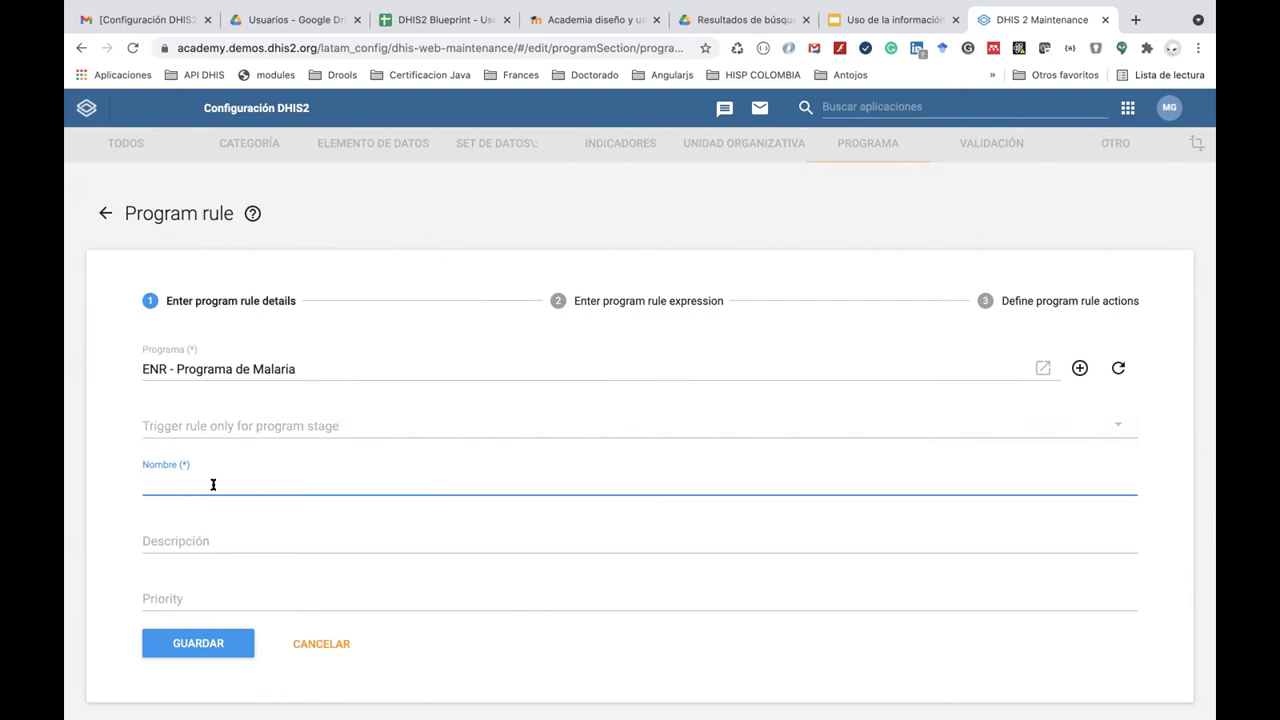
{"action": "type", "text": "REsultado"}
{"action": "key", "text": "BackSpace"}
{"action": "key", "text": "BackSpace"}
{"action": "key", "text": "BackSpace"}
{"action": "key", "text": "BackSpace"}
{"action": "key", "text": "BackSpace"}
{"action": "key", "text": "BackSpace"}
{"action": "key", "text": "BackSpace"}
{"action": "type", "text": "esult"}
{"action": "type", "text": "ENR "}
{"action": "type", "text": "- "}
{"action": "type", "text": "ado"}
{"action": "type", "text": " e"}
{"action": "type", "text": "s fa"}
{"action": "type", "text": "lciparum"}
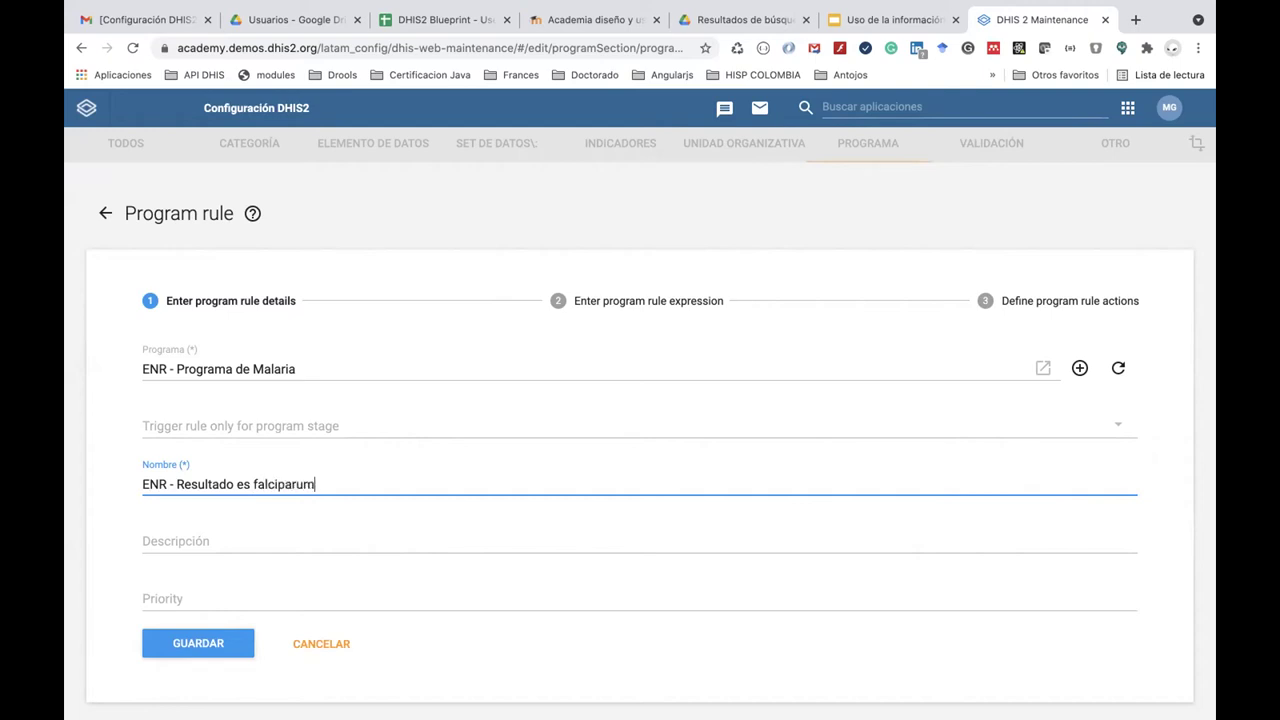
{"action": "left_click", "coordinate": [246, 484]}
{"action": "key", "text": "BackSpace"}
{"action": "key", "text": "BackSpace"}
{"action": "type", "text": "="}
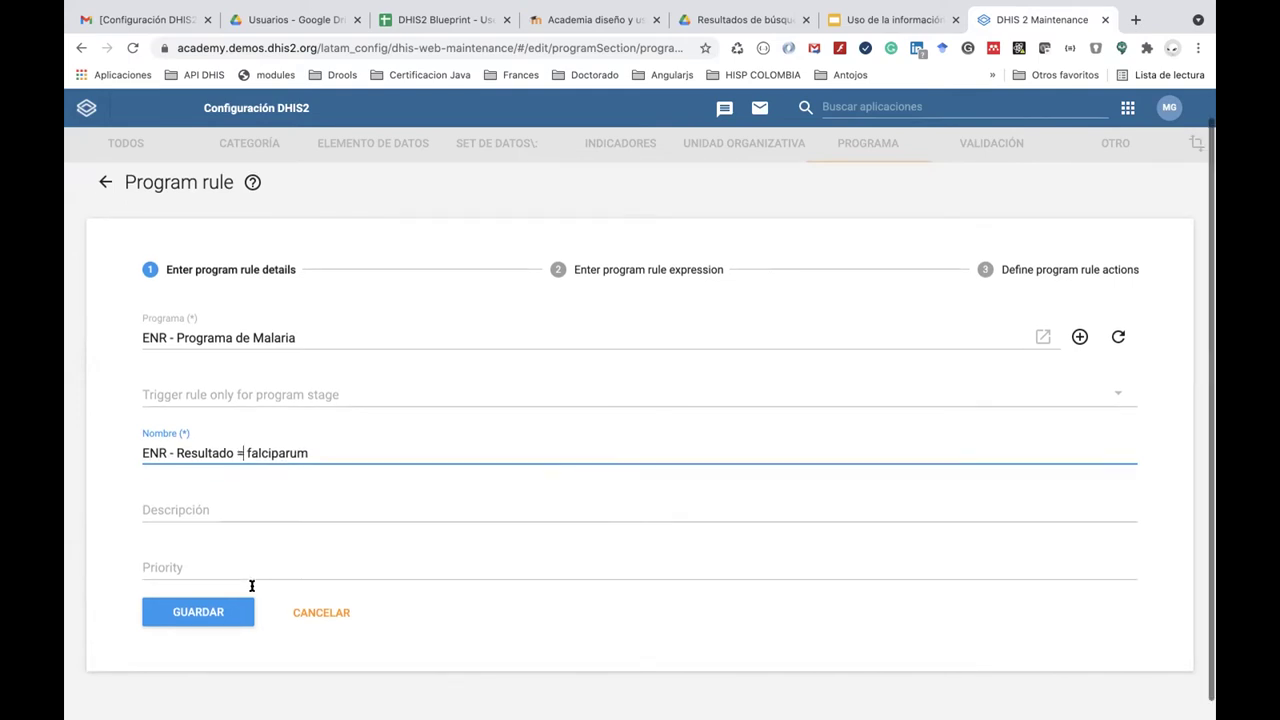
{"action": "scroll", "coordinate": [255, 575], "scroll_direction": "down", "scroll_amount": 1}
{"action": "left_click", "coordinate": [236, 549]}
{"action": "type", "text": "30"}
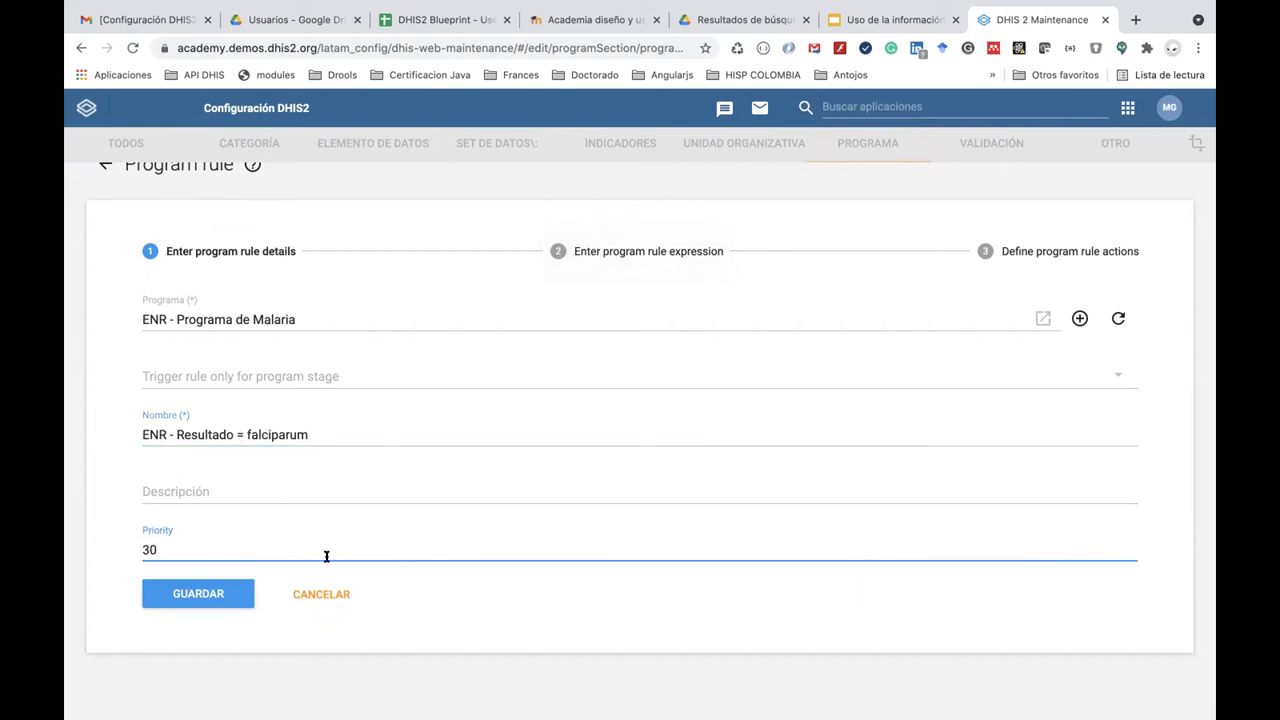
{"action": "left_click", "coordinate": [484, 572]}
{"action": "left_click", "coordinate": [622, 253]}
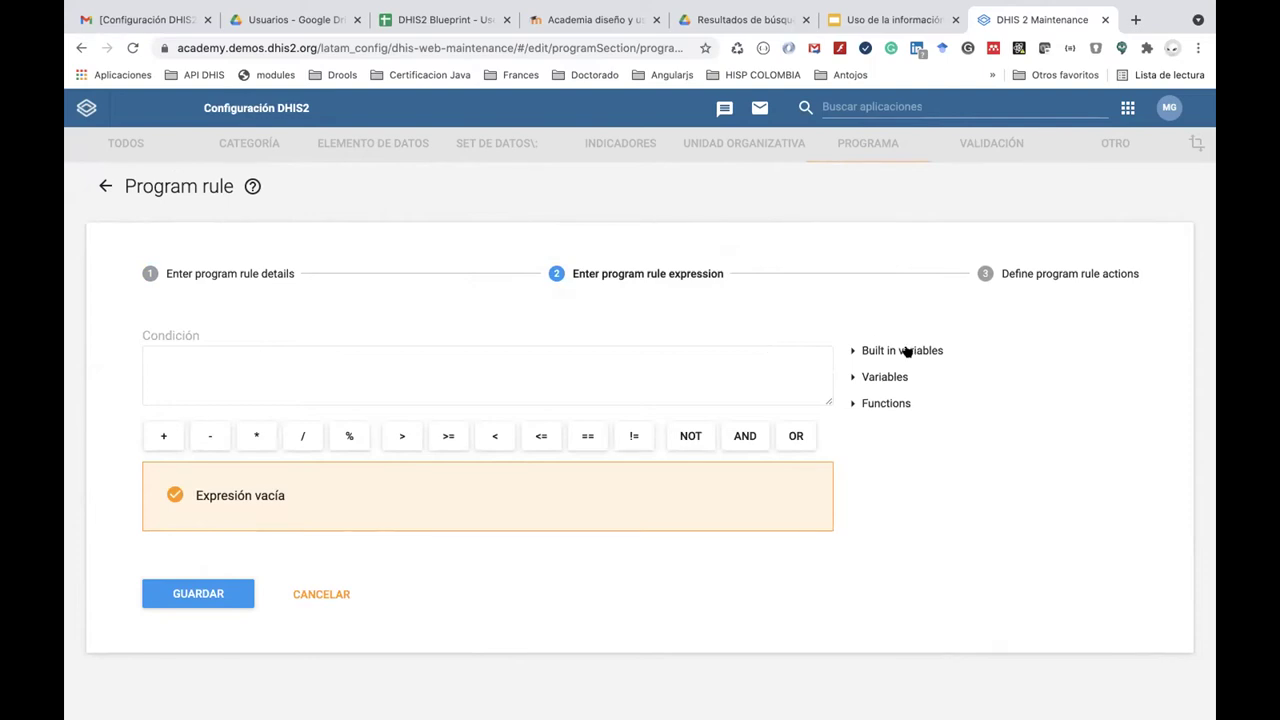
Set the rule condition to Tipo de Malaria == 'ENRfalciparum' and save the rule.
{"action": "left_click", "coordinate": [850, 376]}
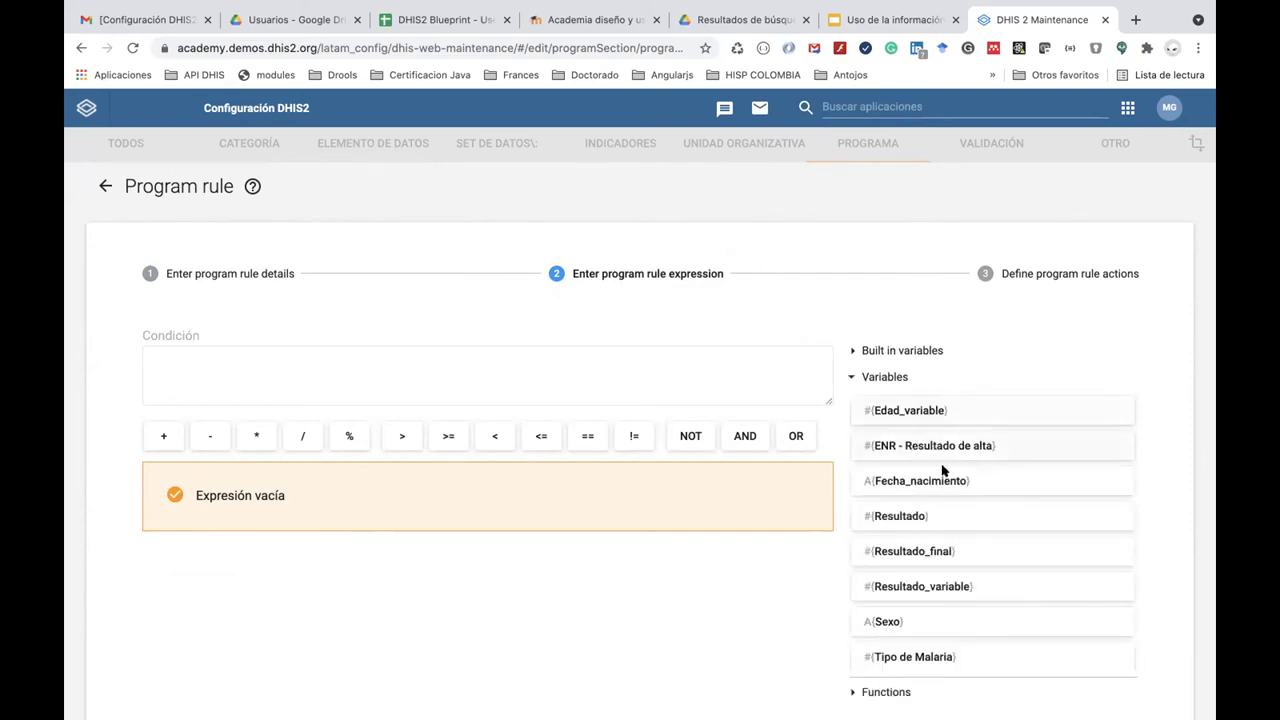
{"action": "scroll", "coordinate": [943, 472], "scroll_direction": "down", "scroll_amount": 2}
{"action": "scroll", "coordinate": [957, 486], "scroll_direction": "up", "scroll_amount": 1}
{"action": "scroll", "coordinate": [957, 486], "scroll_direction": "down", "scroll_amount": 1}
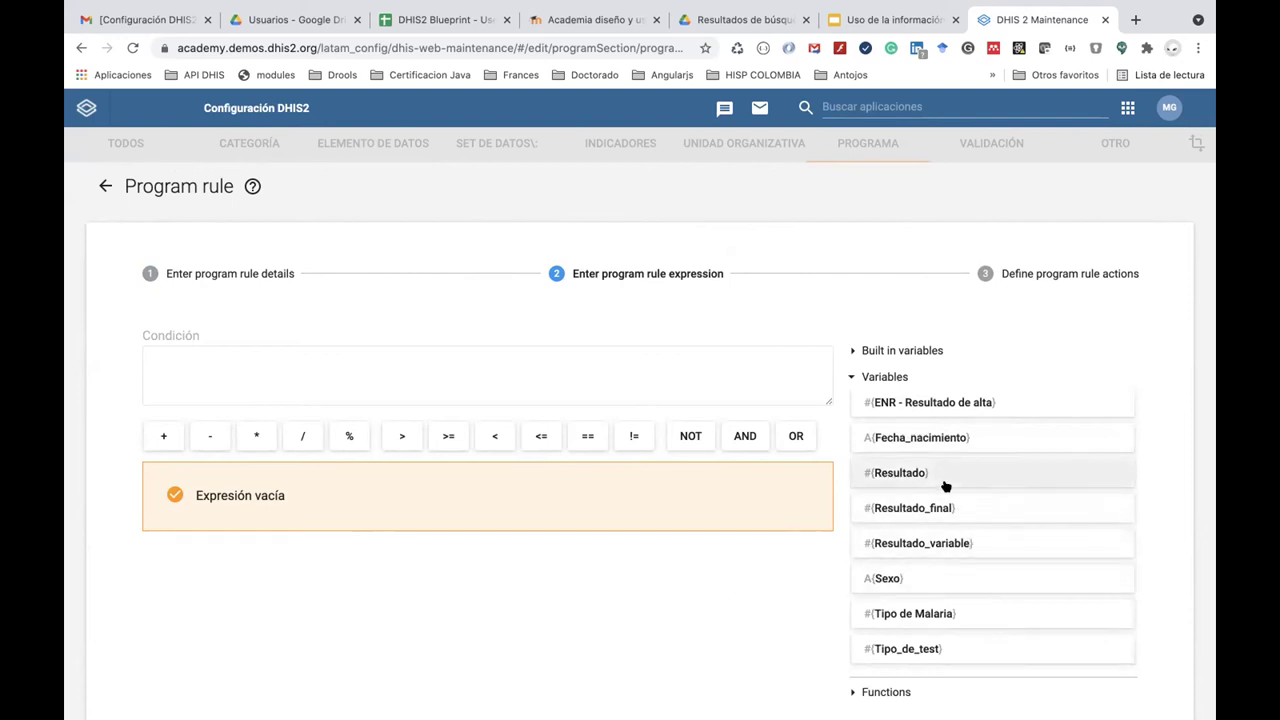
{"action": "scroll", "coordinate": [948, 486], "scroll_direction": "down", "scroll_amount": 3}
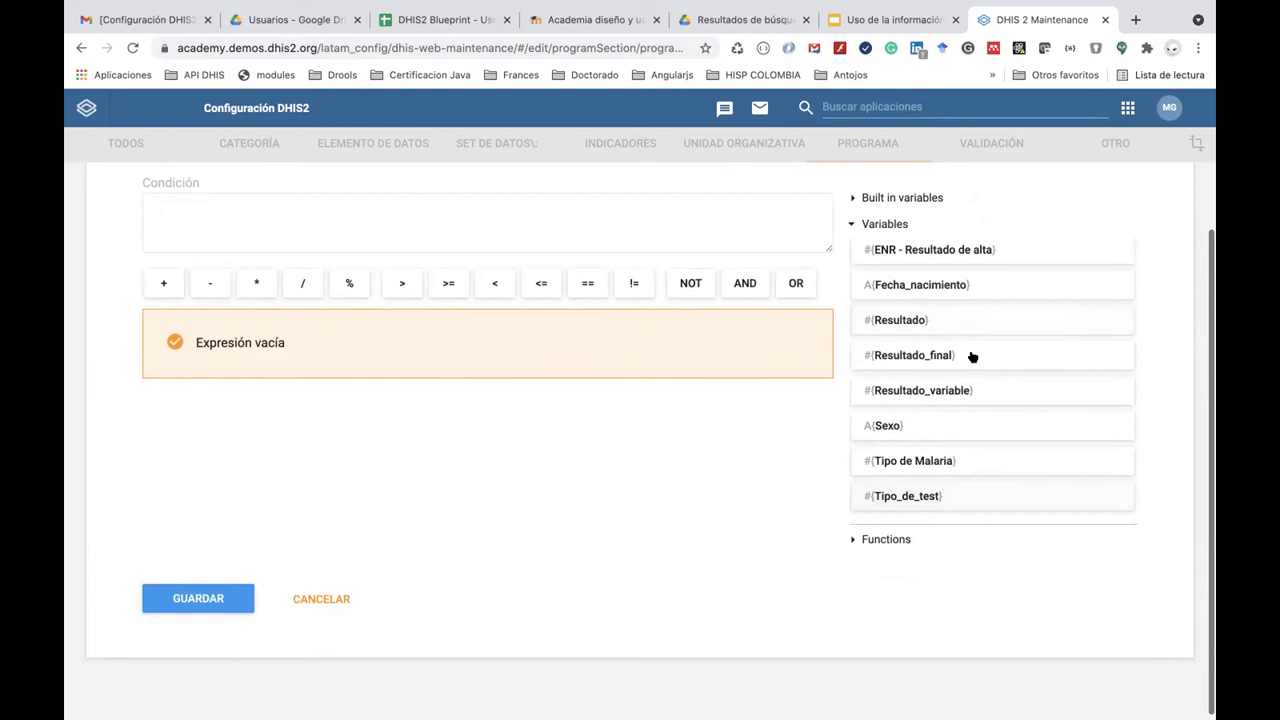
{"action": "scroll", "coordinate": [971, 357], "scroll_direction": "down", "scroll_amount": 1}
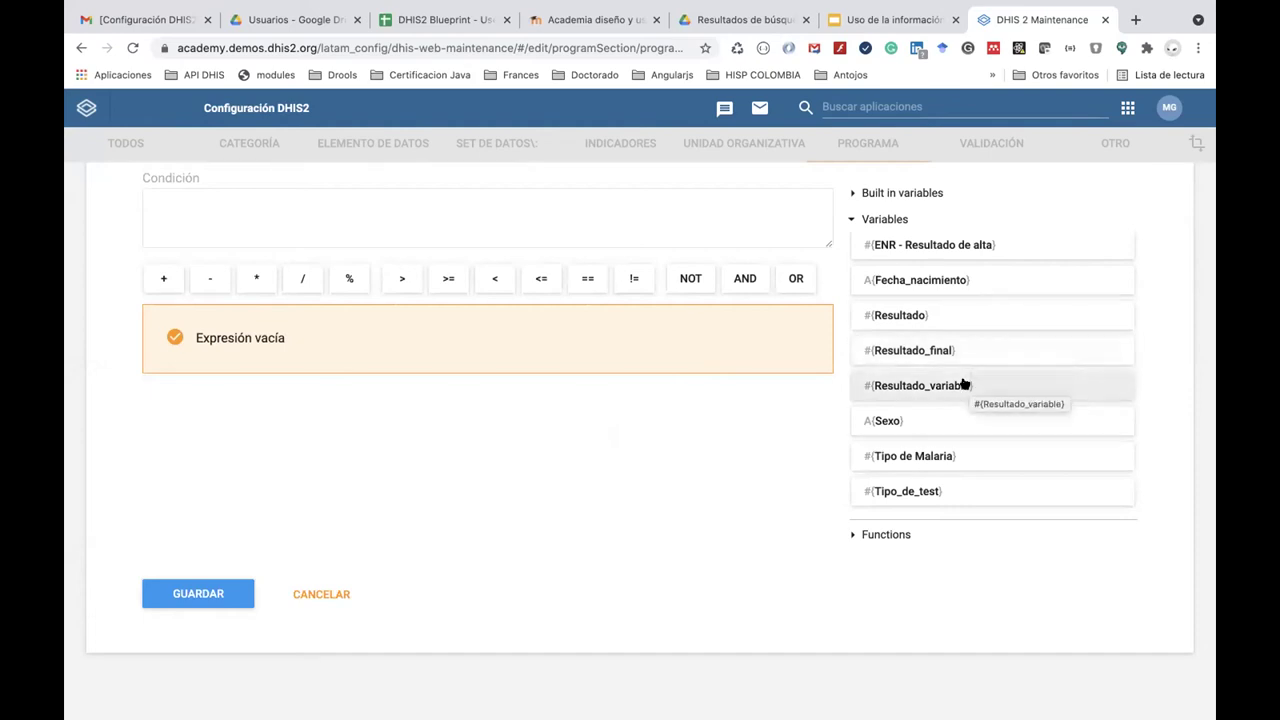
{"action": "left_click", "coordinate": [957, 456]}
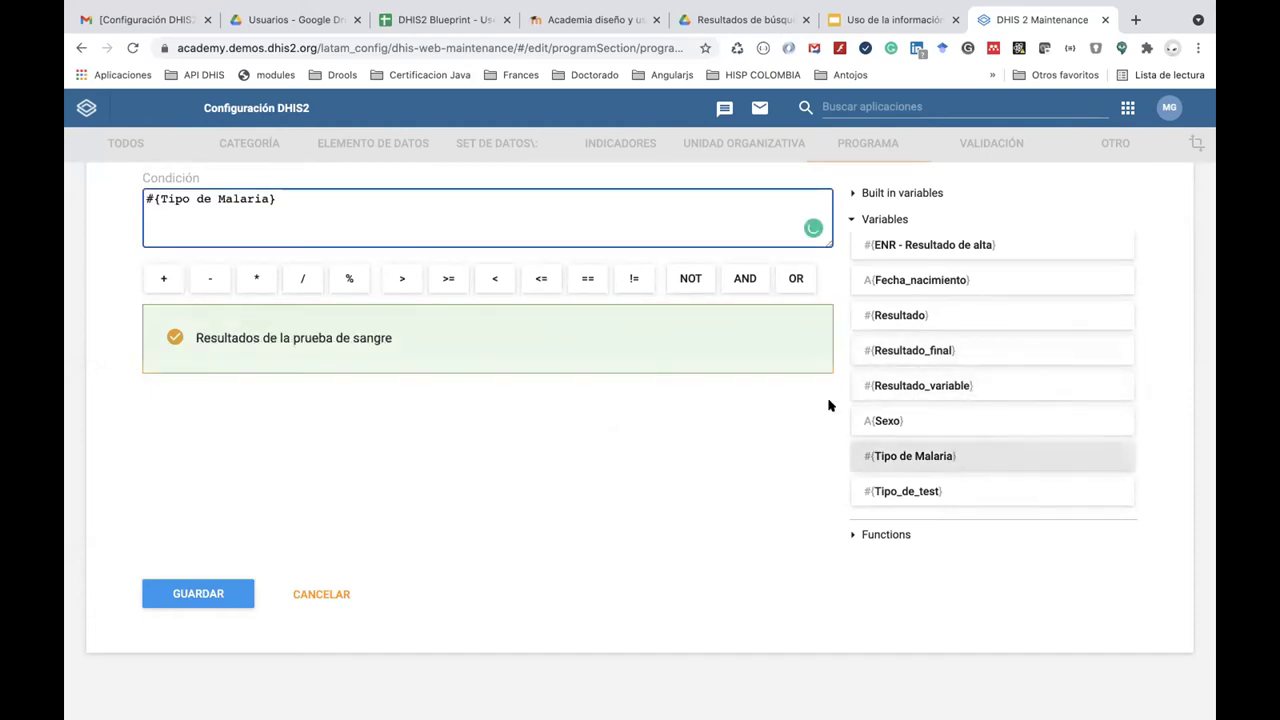
{"action": "left_click", "coordinate": [587, 278]}
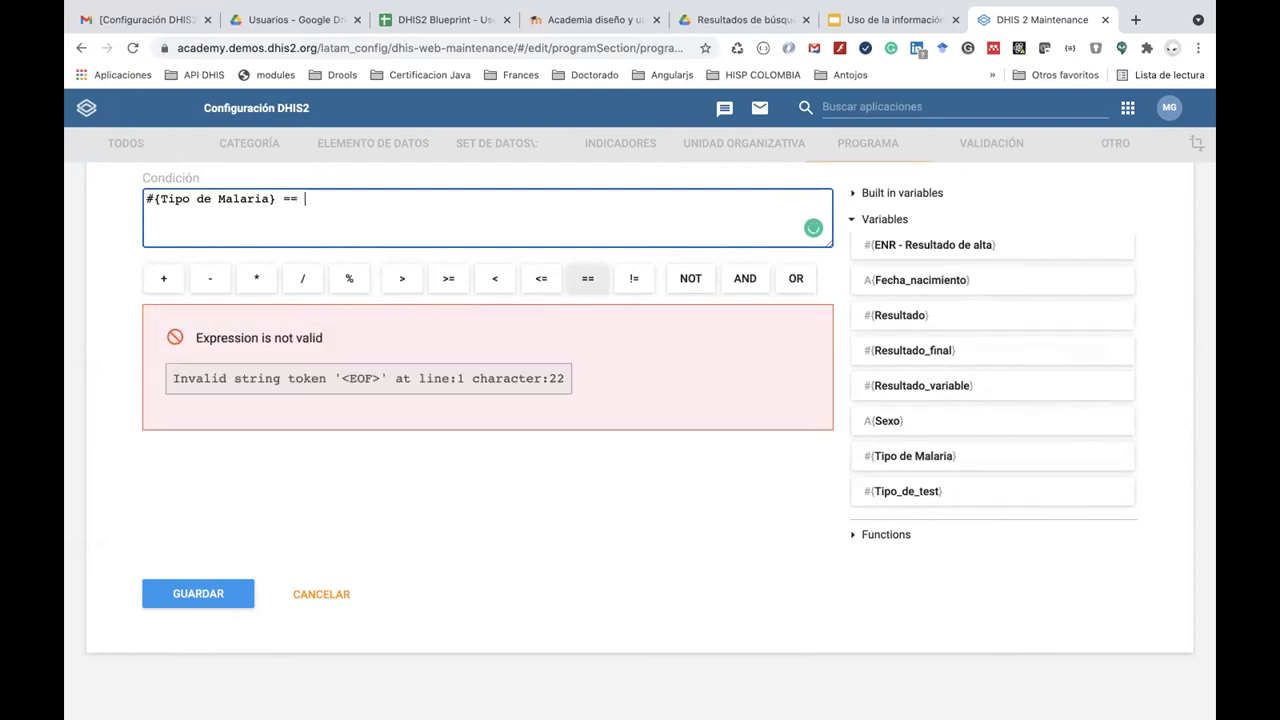
{"action": "type", "text": "'ENRfalciparum"}
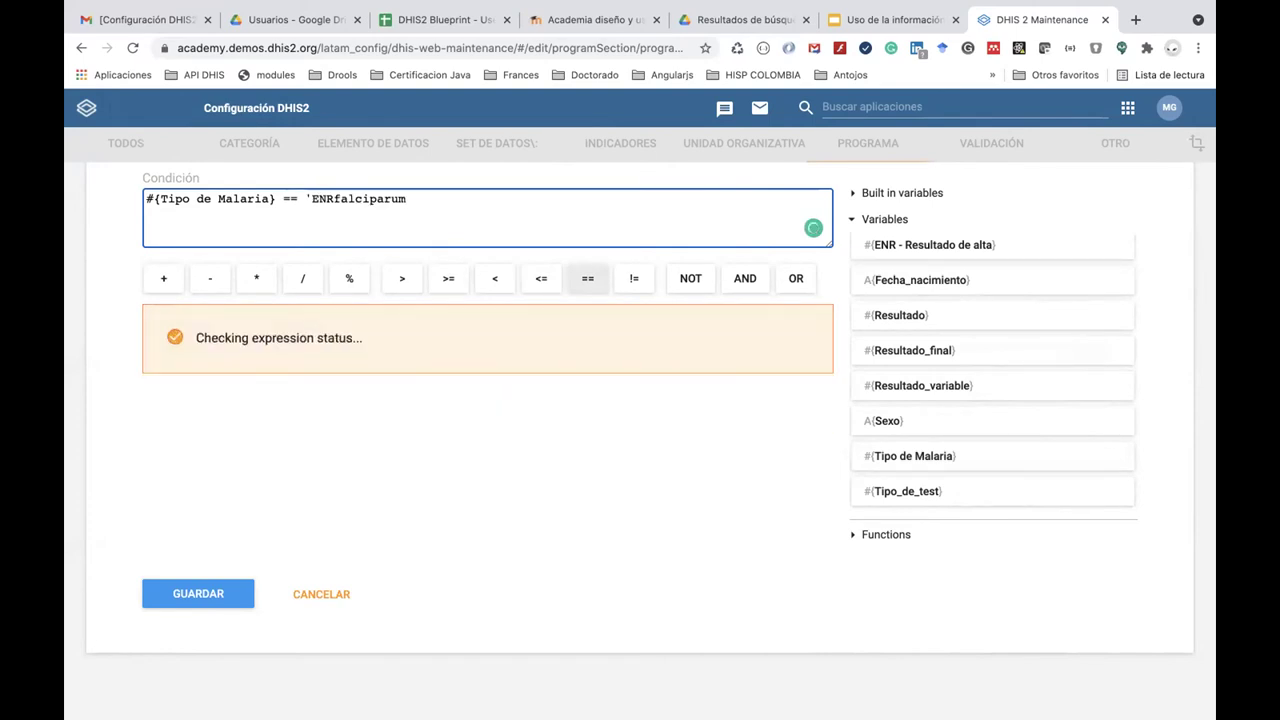
{"action": "type", "text": "'"}
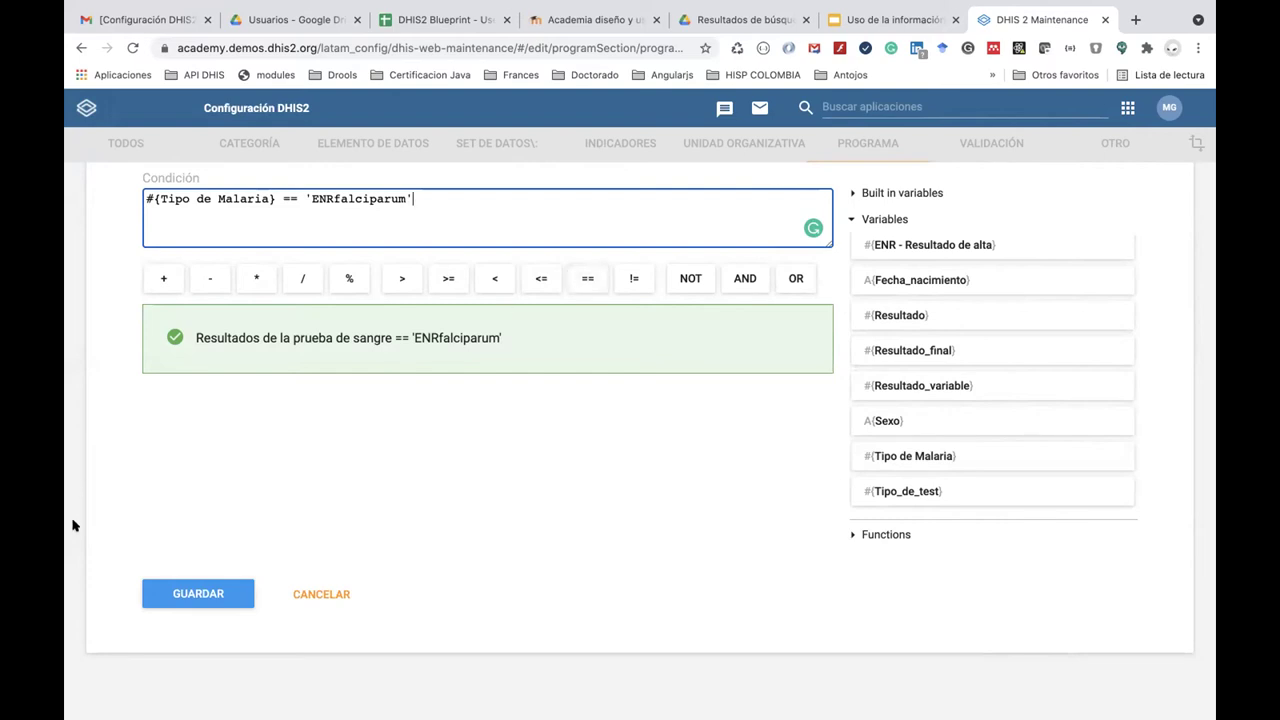
{"action": "left_click", "coordinate": [220, 592]}
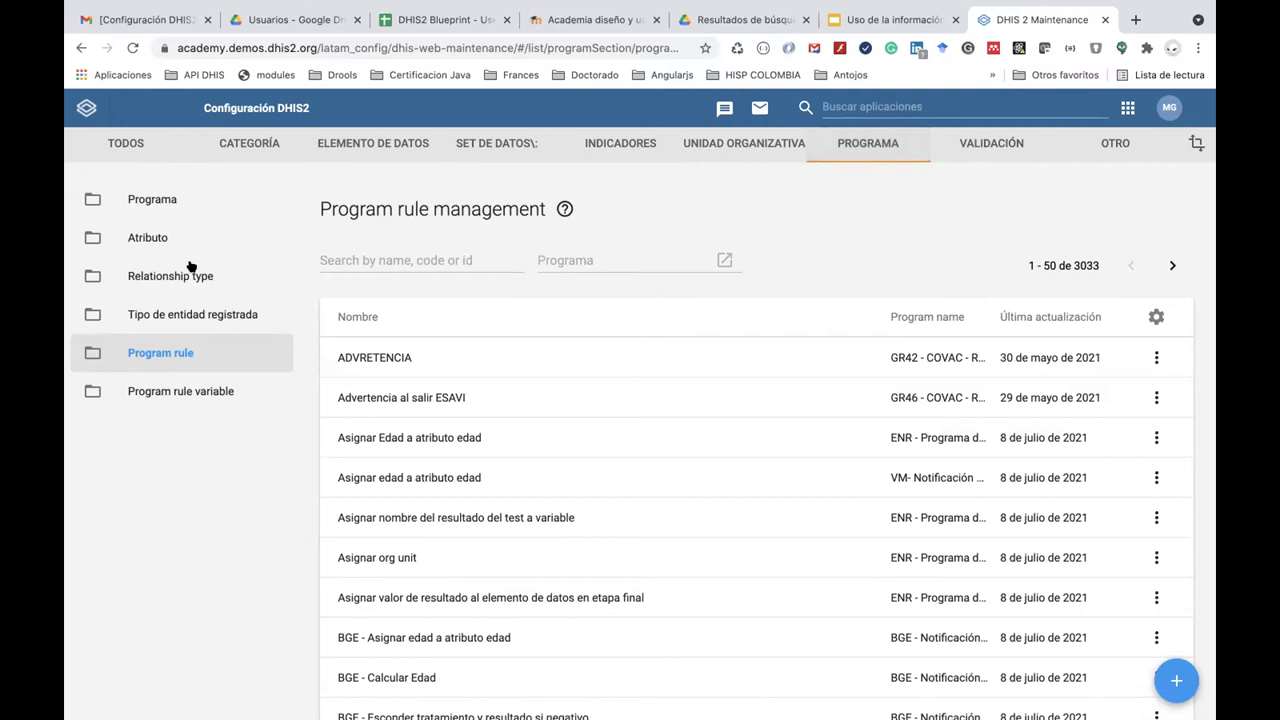
Search the program list for ENR and open ENR - Programa de Malaria for editing.
{"action": "left_click", "coordinate": [140, 200]}
{"action": "left_click", "coordinate": [369, 263]}
{"action": "type", "text": "ENR"}
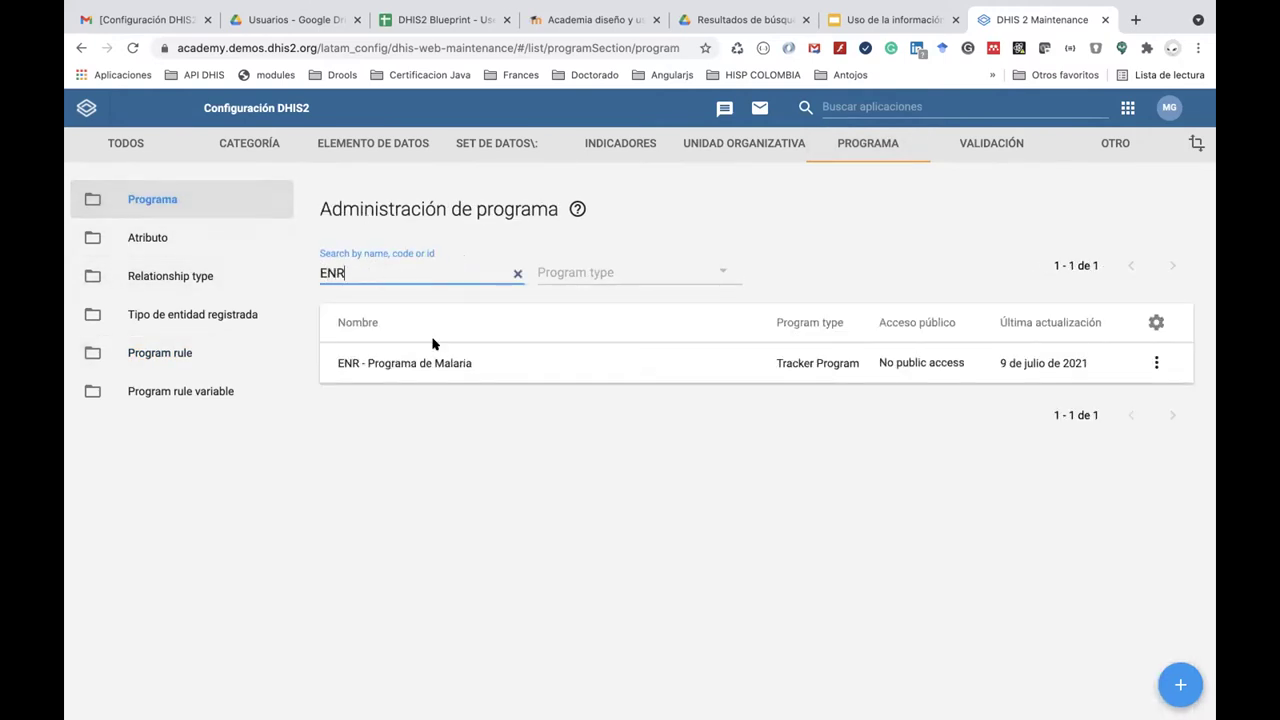
{"action": "left_click", "coordinate": [452, 365]}
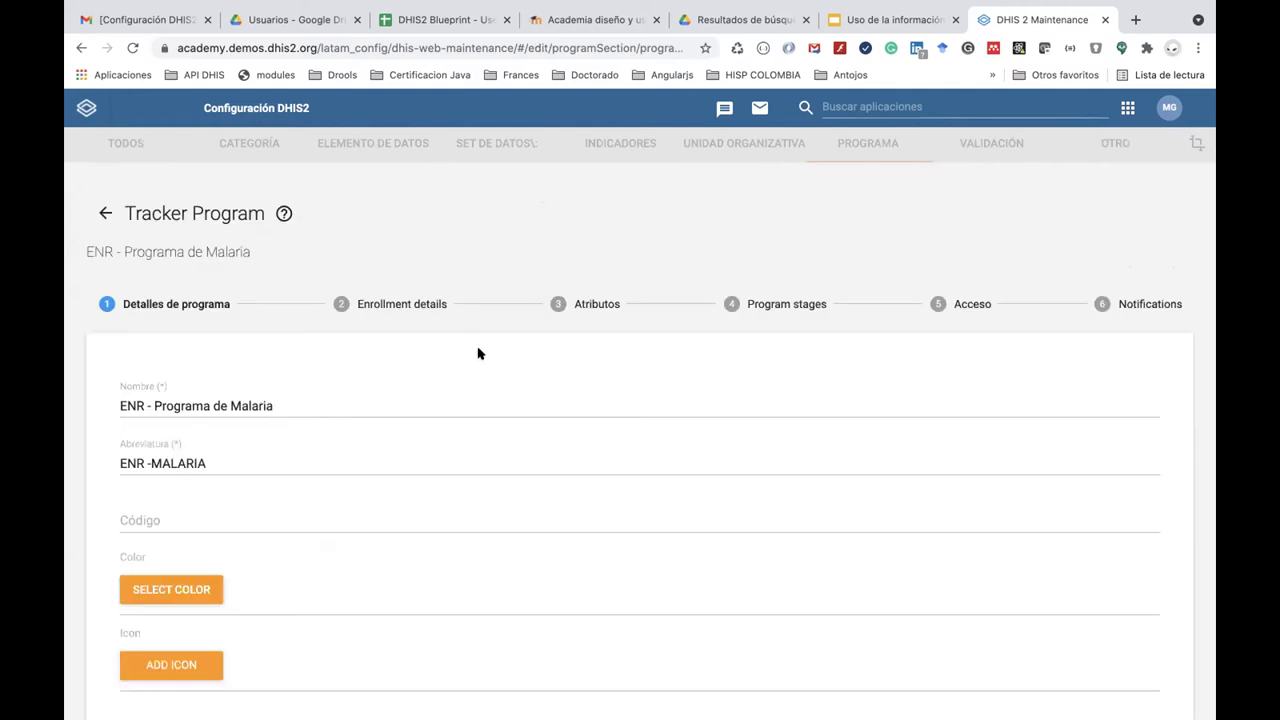
Start a new program stage notification from the program's Notifications step.
{"action": "left_click", "coordinate": [1133, 304]}
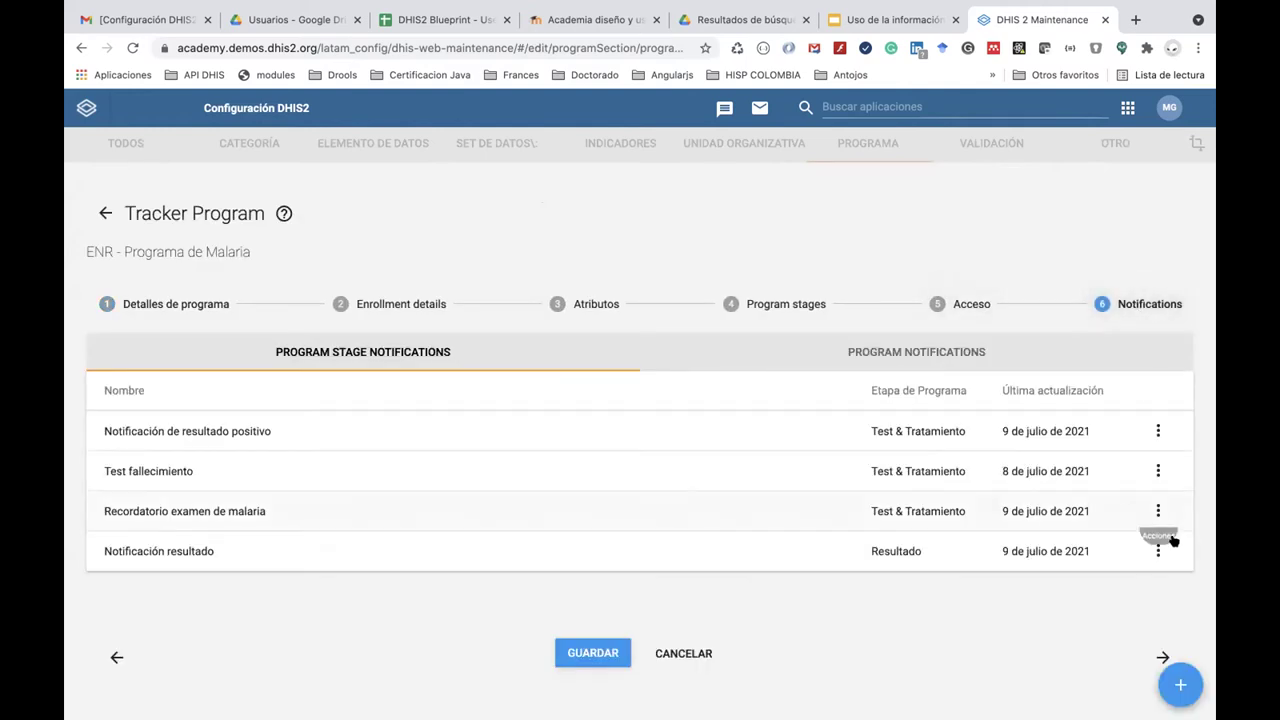
{"action": "scroll", "coordinate": [1170, 692], "scroll_direction": "down", "scroll_amount": 1}
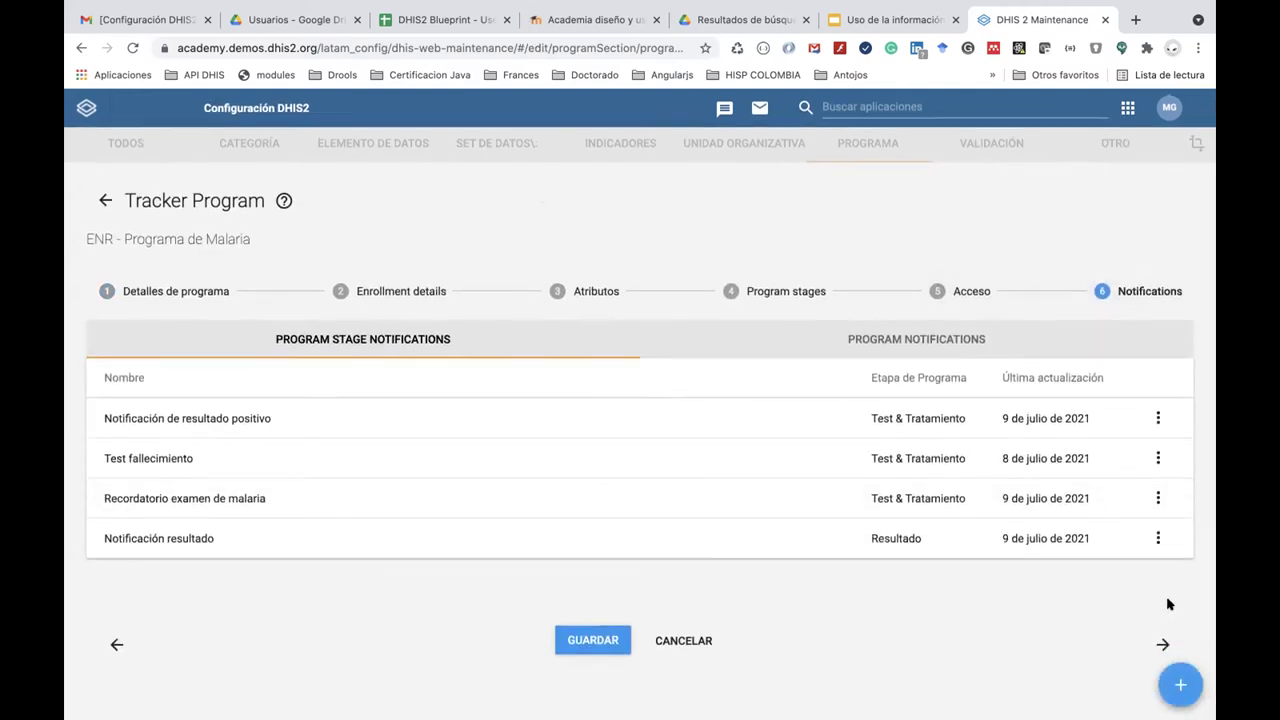
{"action": "left_click", "coordinate": [1179, 687]}
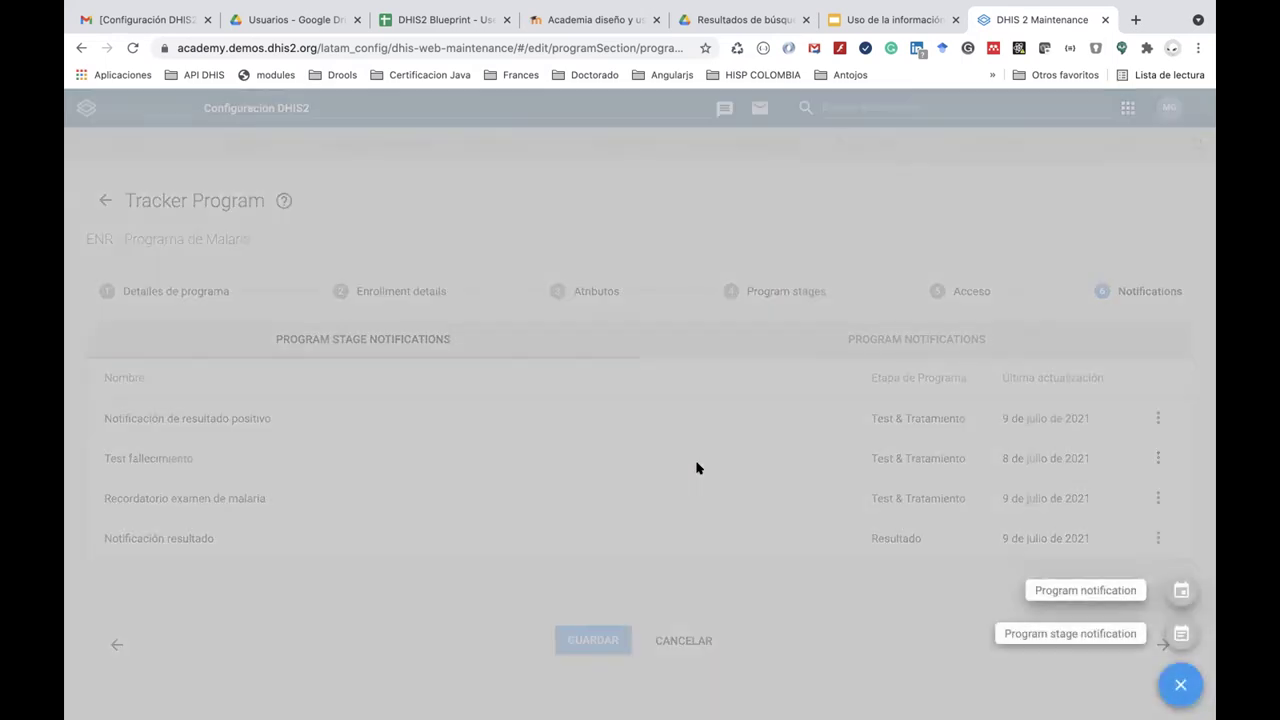
{"action": "left_click", "coordinate": [1112, 632]}
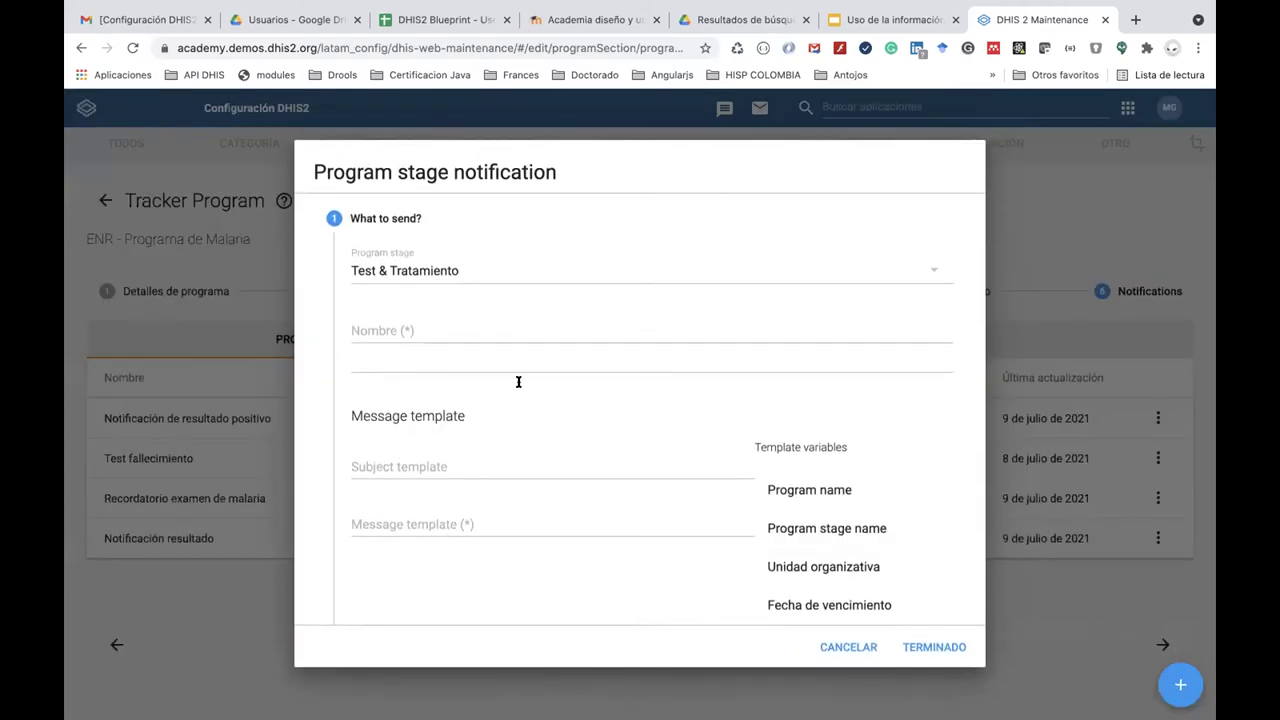
Name the notification 'Notificación de Malaria Falciparum' and reuse that name as its subject.
{"action": "left_click", "coordinate": [402, 332]}
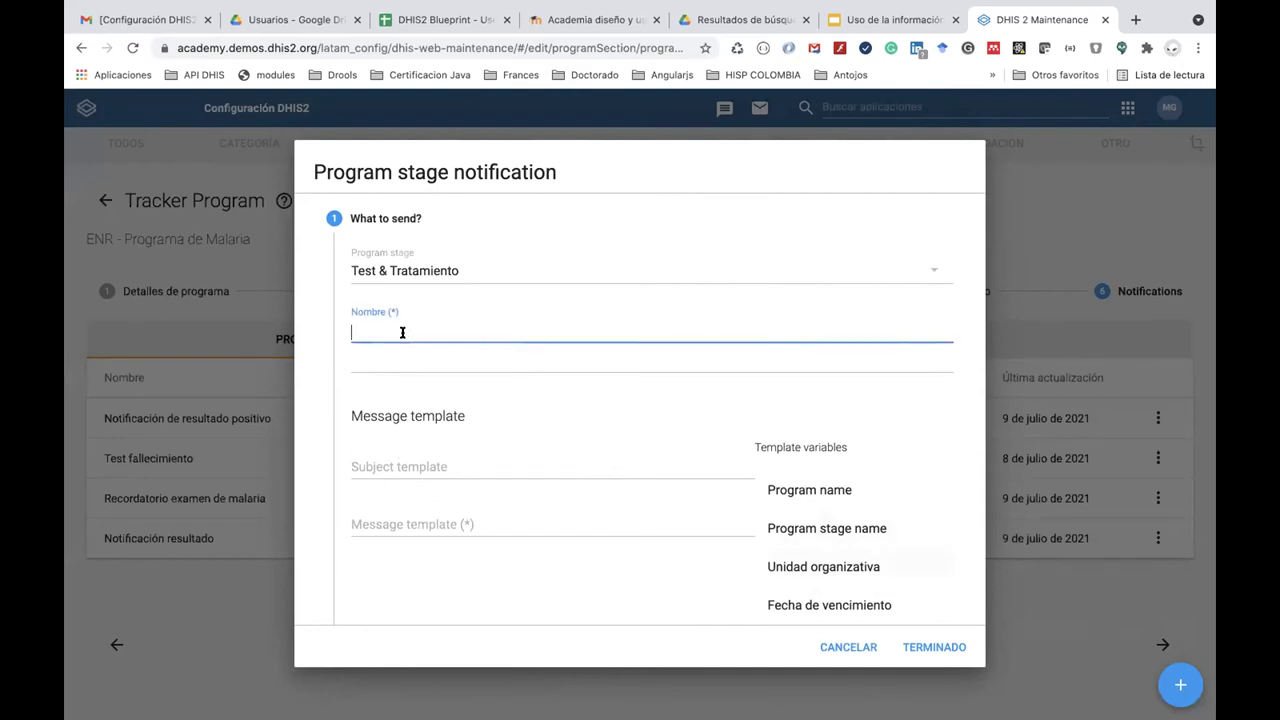
{"action": "type", "text": "Notificación de Malaria Falciparum"}
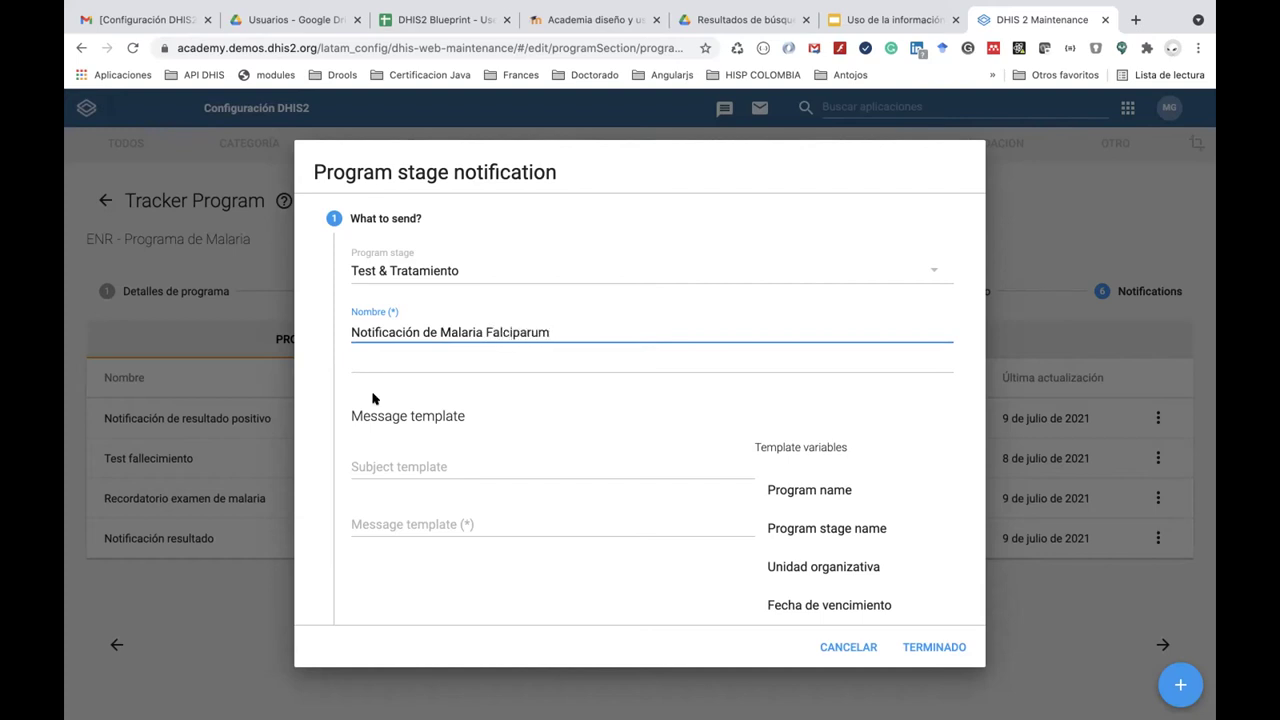
{"action": "left_click", "coordinate": [433, 469]}
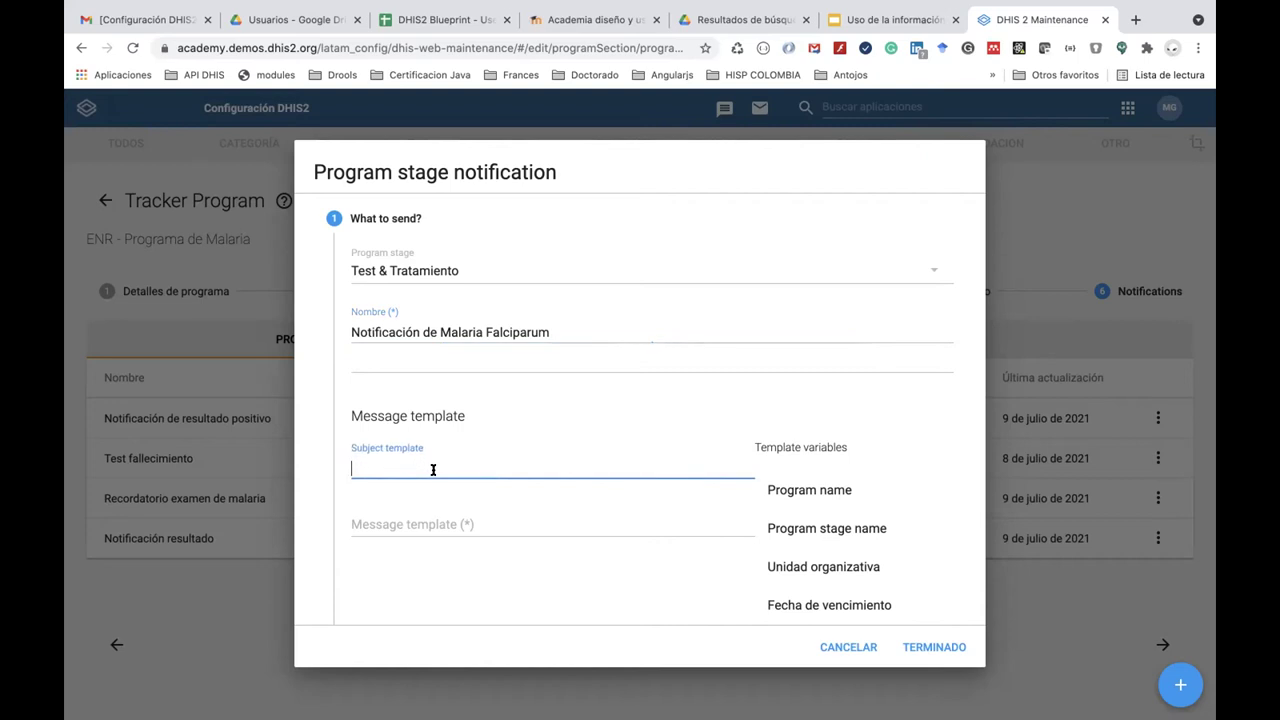
{"action": "triple_click", "coordinate": [566, 329]}
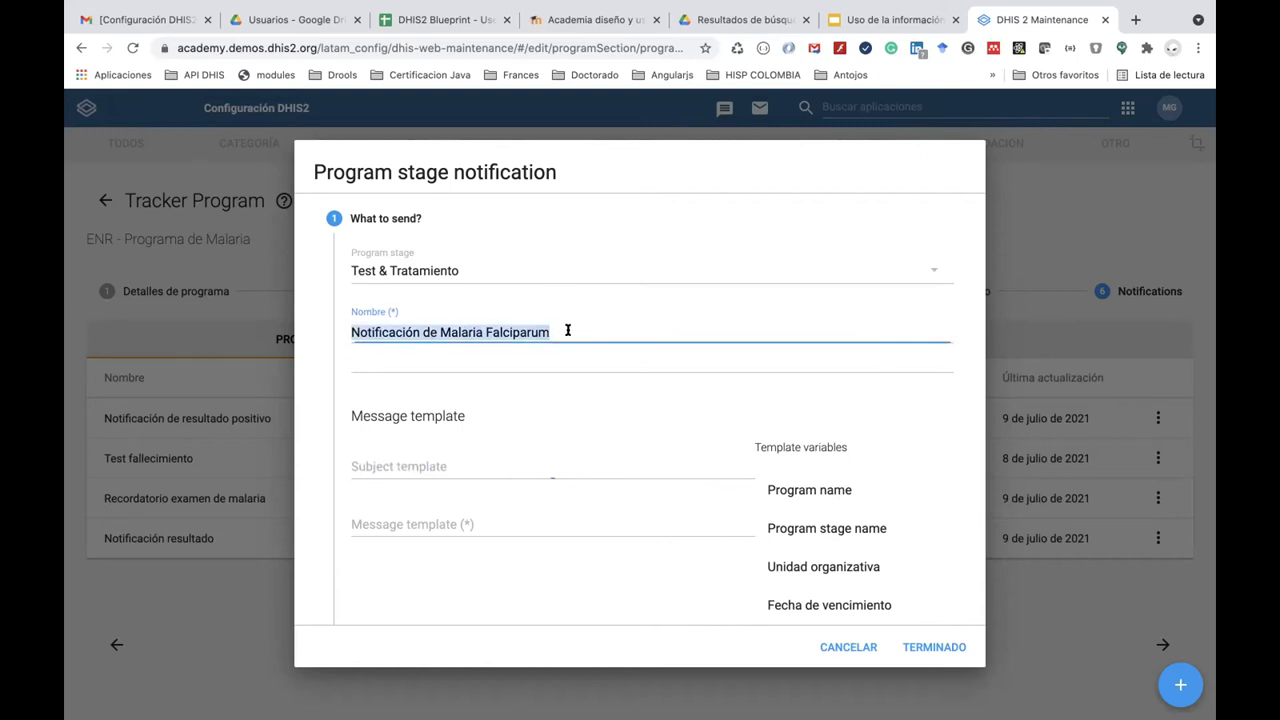
{"action": "key", "text": "ctrl+c"}
{"action": "left_click", "coordinate": [440, 456]}
{"action": "key", "text": "ctrl+v"}
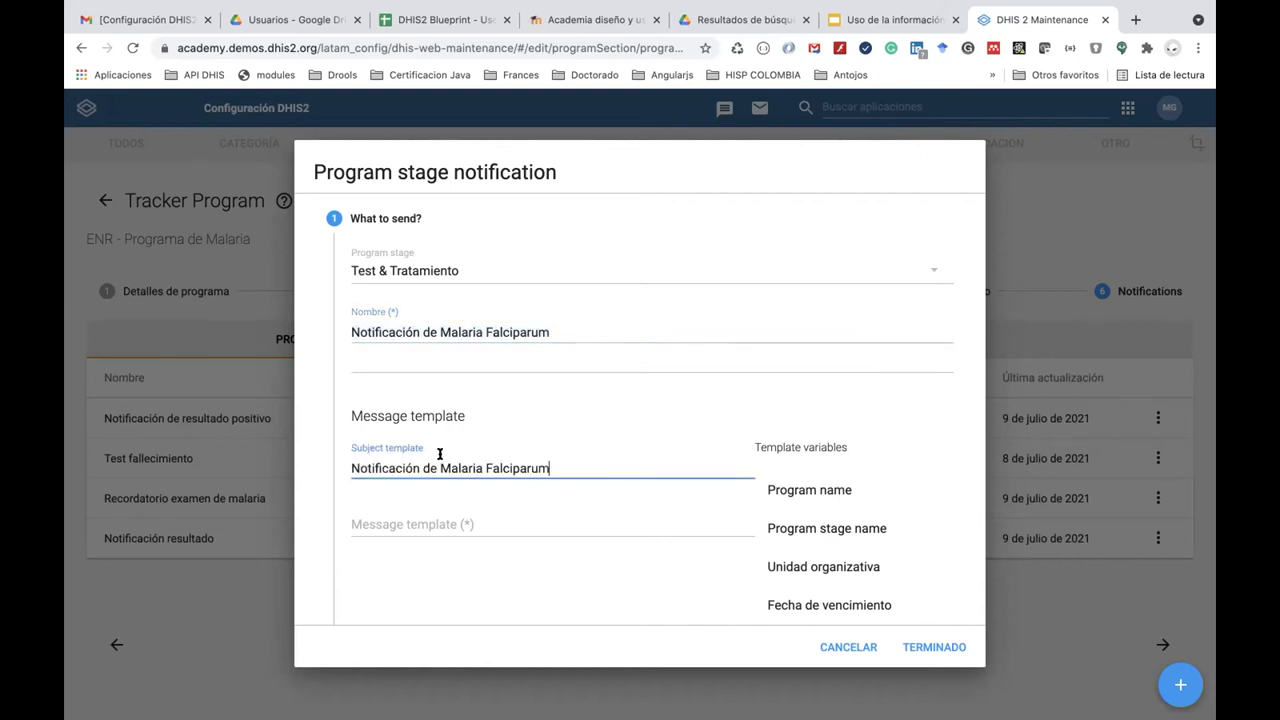
Write the message 'Hay un caso de malaria falciparum, del señor' followed by the Nombre and Apellidos variables.
{"action": "left_click", "coordinate": [418, 528]}
{"action": "type", "text": "Ha"}
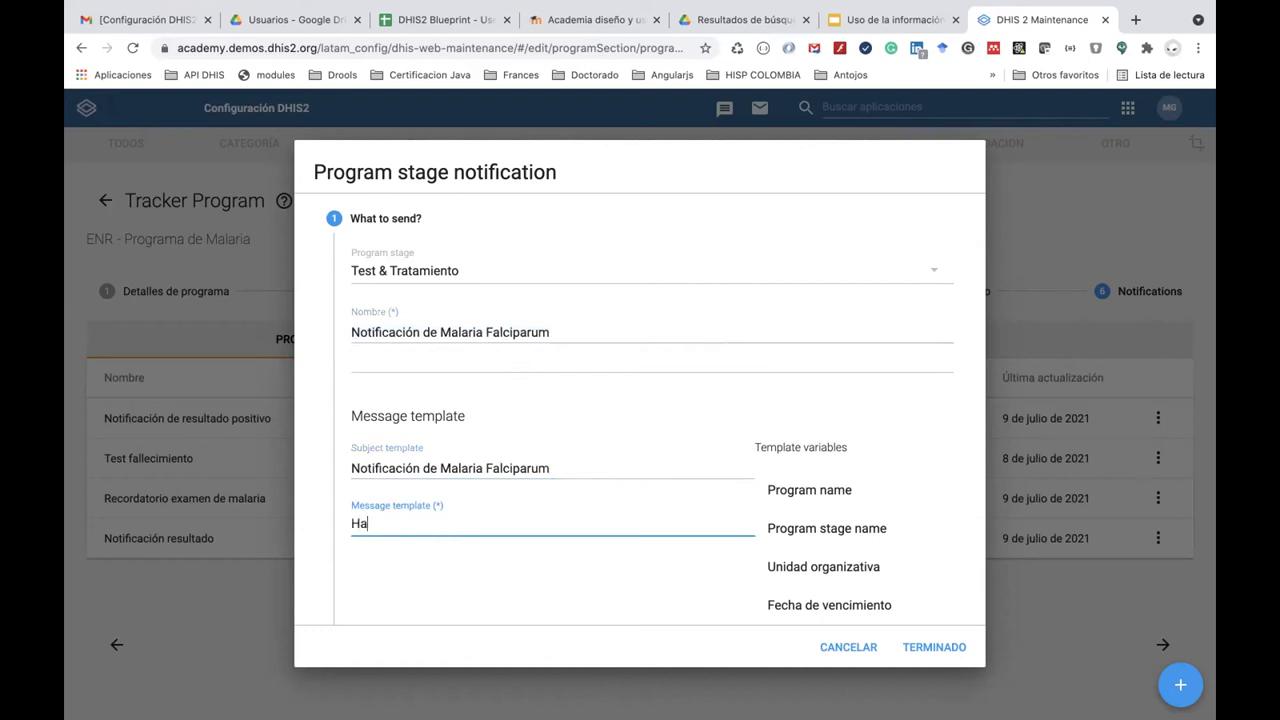
{"action": "type", "text": "y un caso de malaria falciparum"}
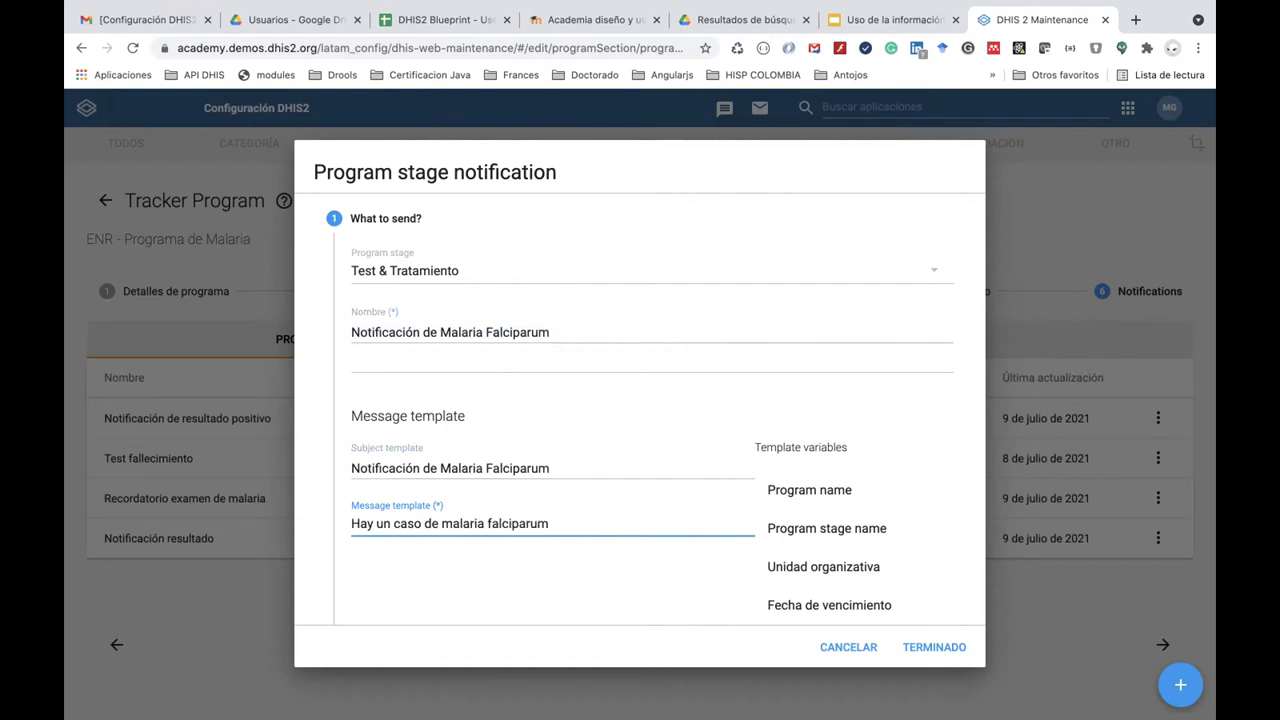
{"action": "scroll", "coordinate": [655, 400], "scroll_direction": "down", "scroll_amount": 5}
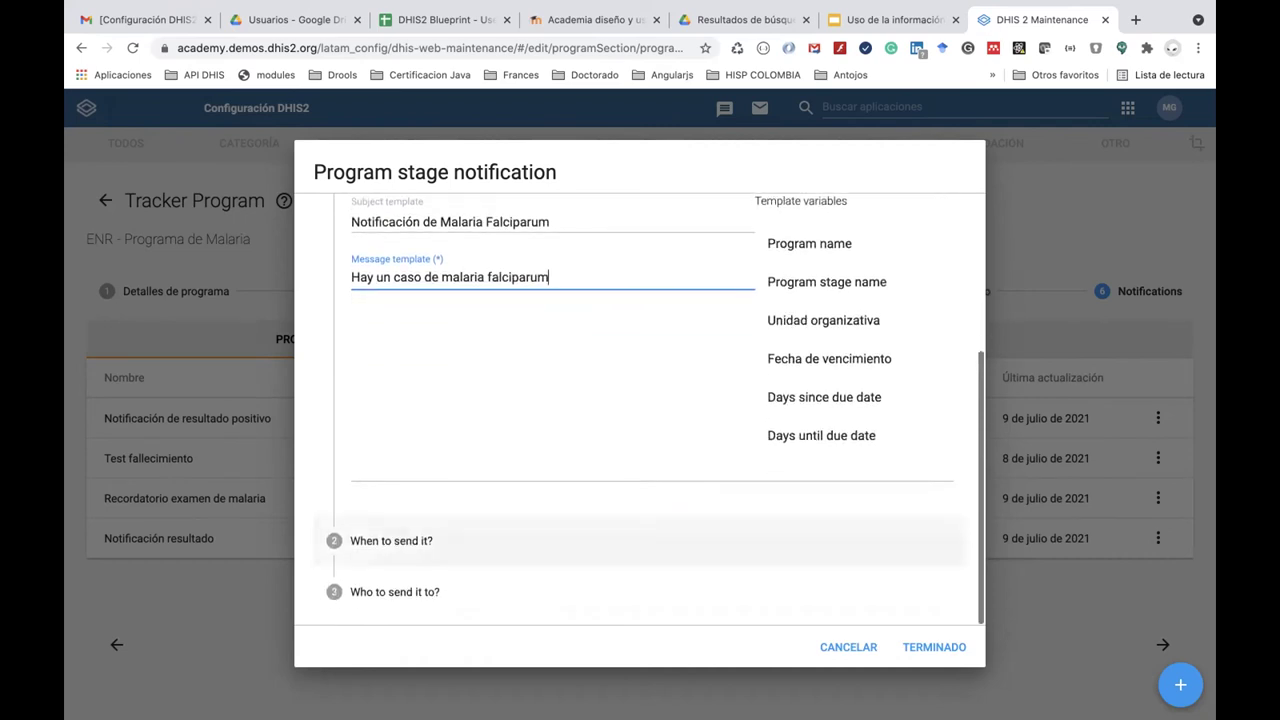
{"action": "scroll", "coordinate": [434, 457], "scroll_direction": "up", "scroll_amount": 1}
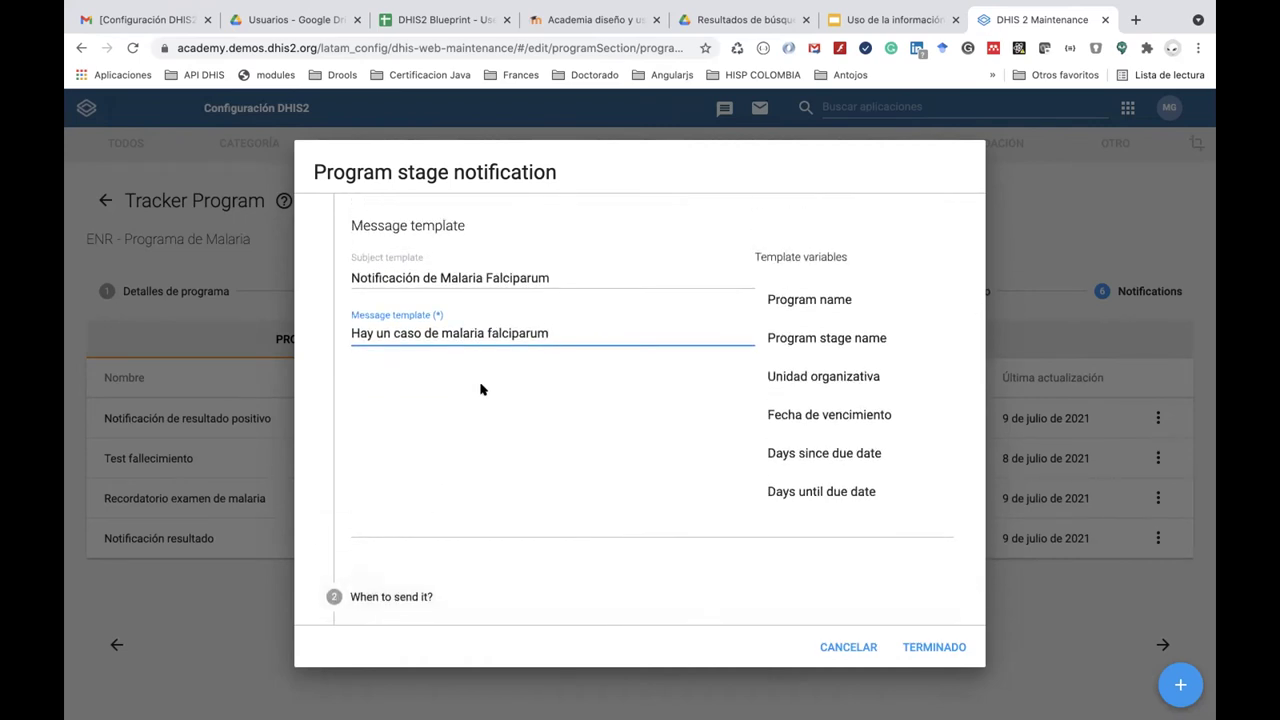
{"action": "type", "text": ", del señor"}
{"action": "scroll", "coordinate": [828, 413], "scroll_direction": "down", "scroll_amount": 1}
{"action": "scroll", "coordinate": [828, 413], "scroll_direction": "down", "scroll_amount": 4}
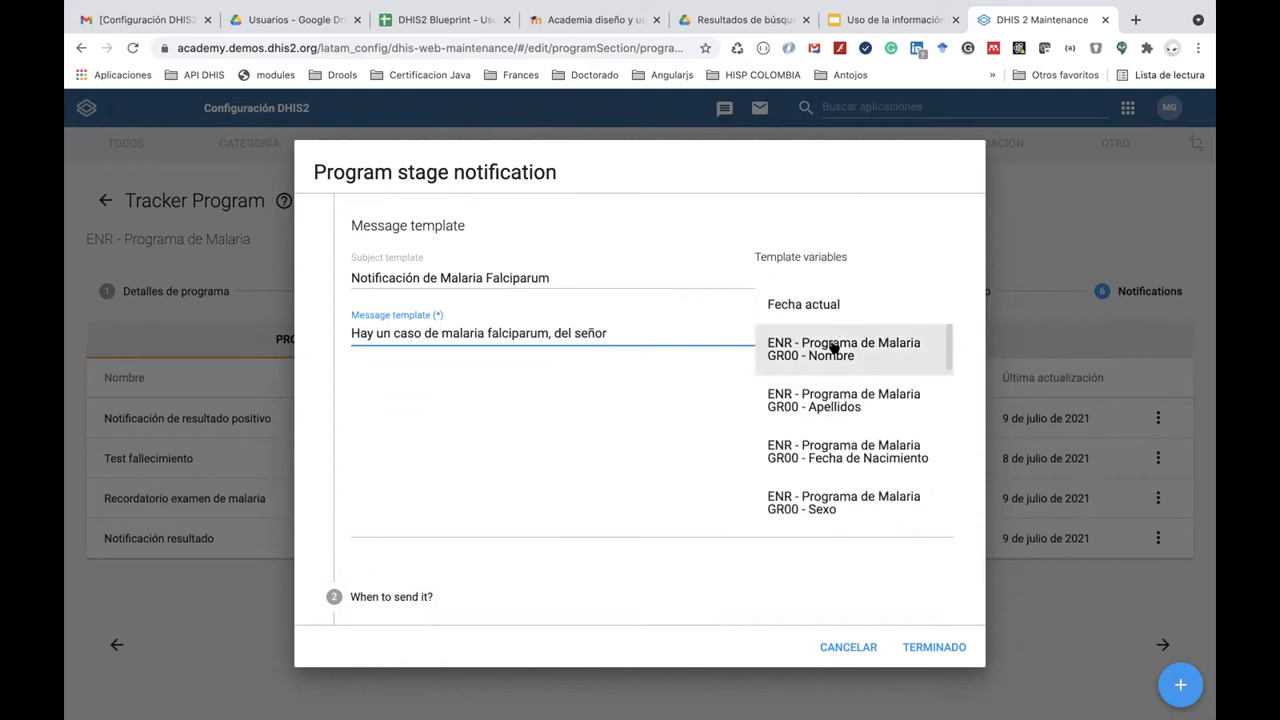
{"action": "left_click", "coordinate": [833, 347]}
{"action": "scroll", "coordinate": [843, 380], "scroll_direction": "down", "scroll_amount": 4}
{"action": "left_click", "coordinate": [706, 330]}
{"action": "scroll", "coordinate": [824, 410], "scroll_direction": "up", "scroll_amount": 3}
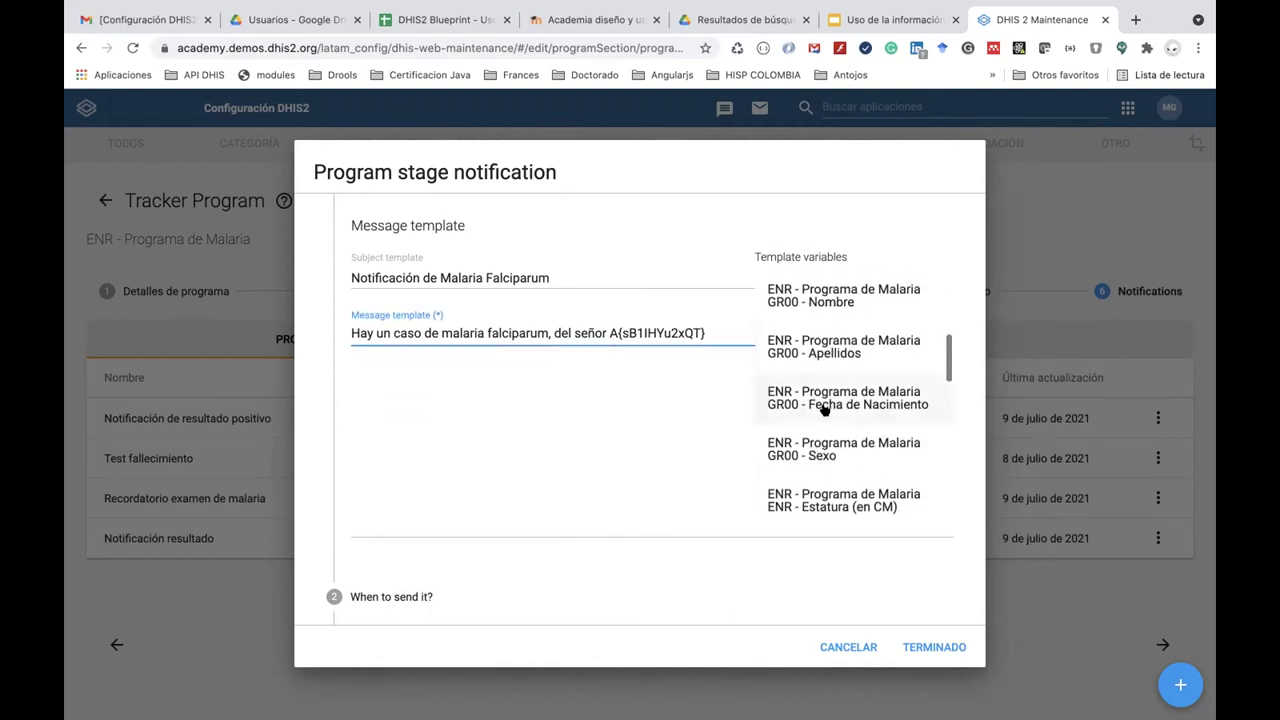
{"action": "left_click", "coordinate": [831, 352]}
{"action": "scroll", "coordinate": [578, 536], "scroll_direction": "down", "scroll_amount": 1}
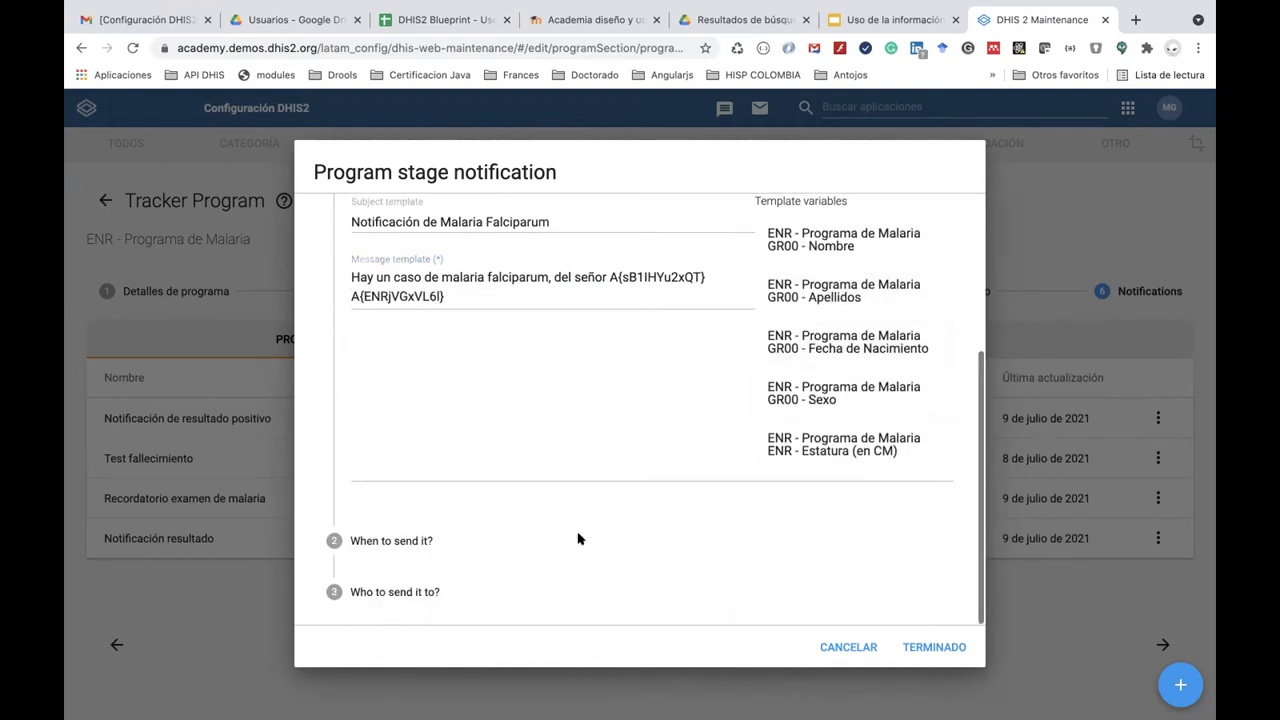
{"action": "left_click", "coordinate": [434, 544]}
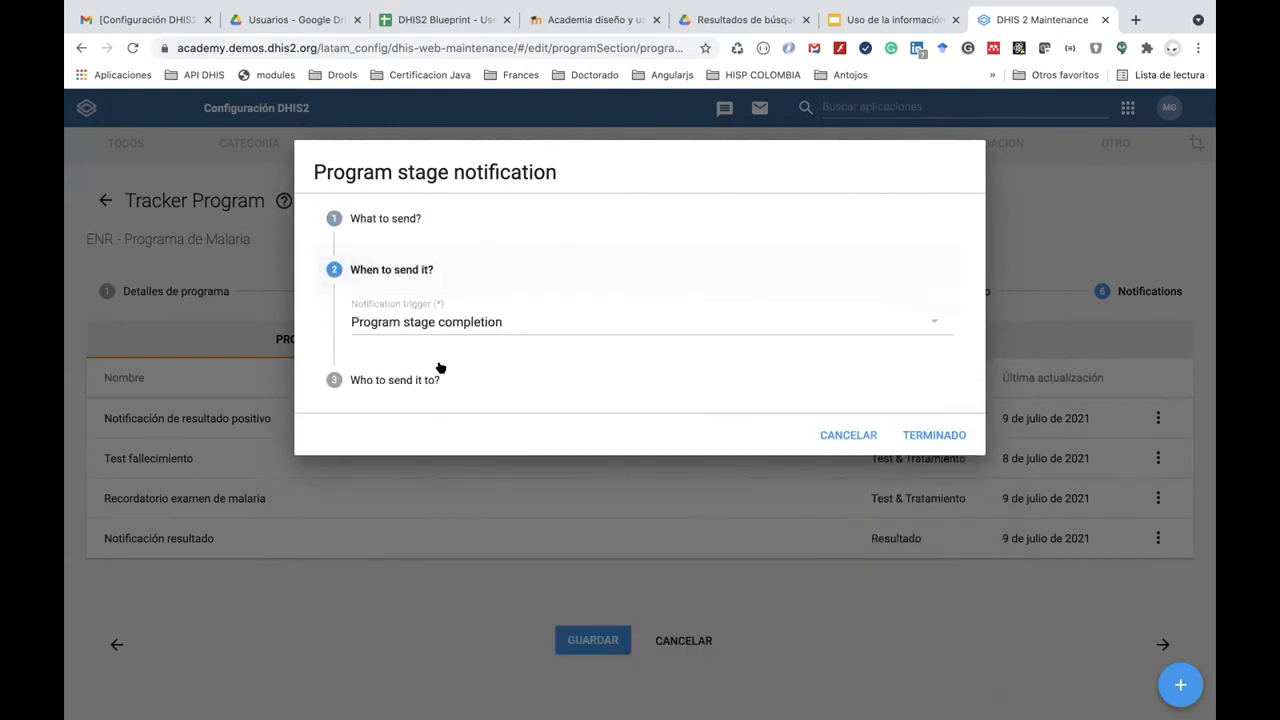
Trigger the notification by Program rule, send it to Users at Organisation Unit, and add it.
{"action": "left_click", "coordinate": [457, 323]}
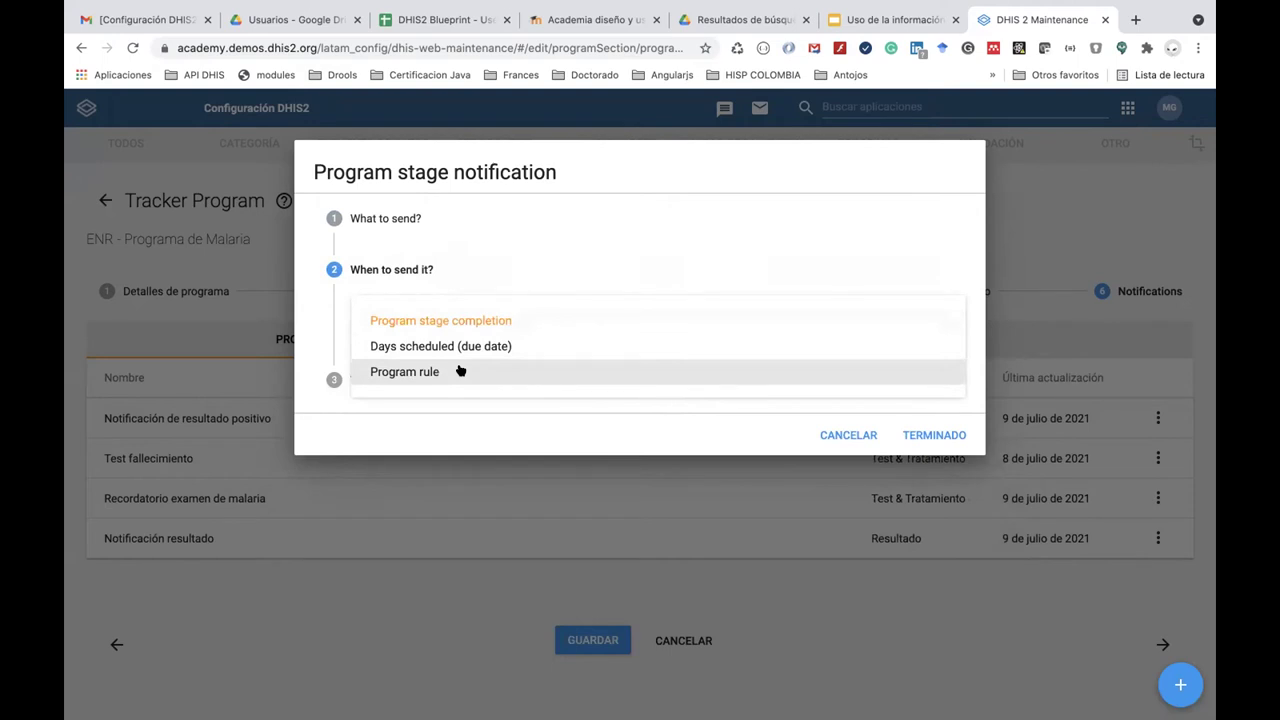
{"action": "left_click", "coordinate": [460, 371]}
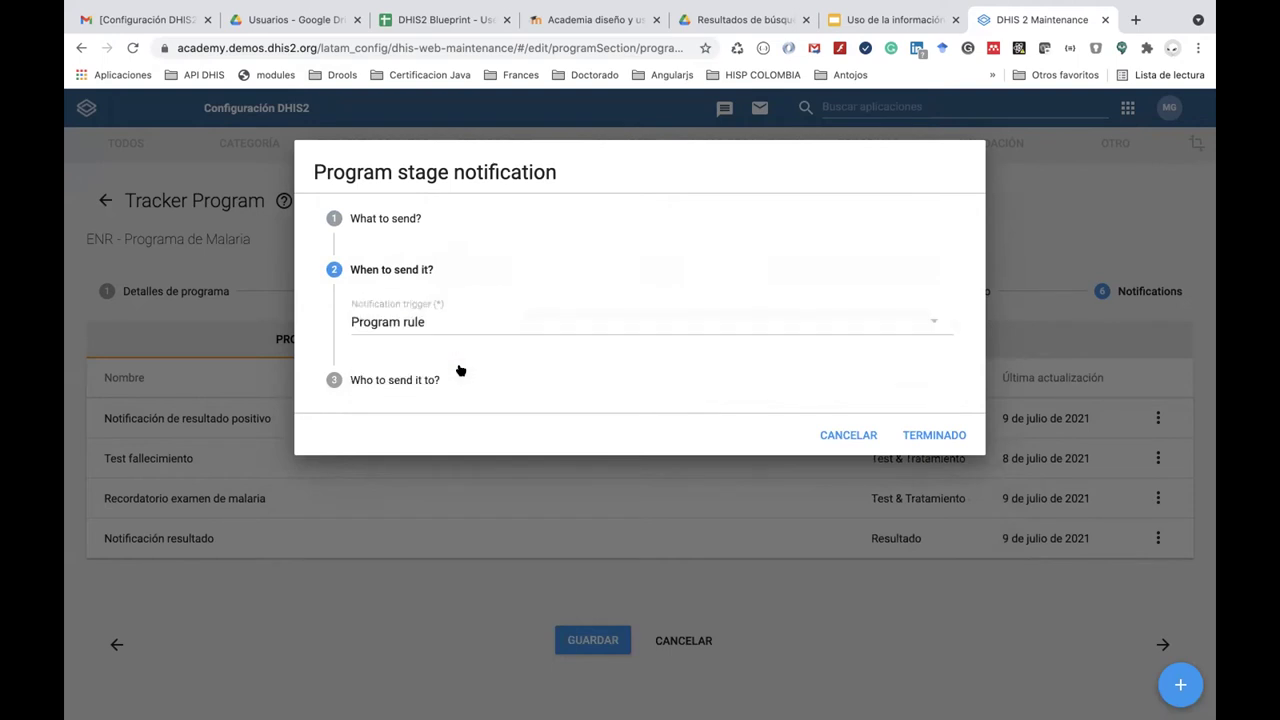
{"action": "left_click", "coordinate": [418, 380]}
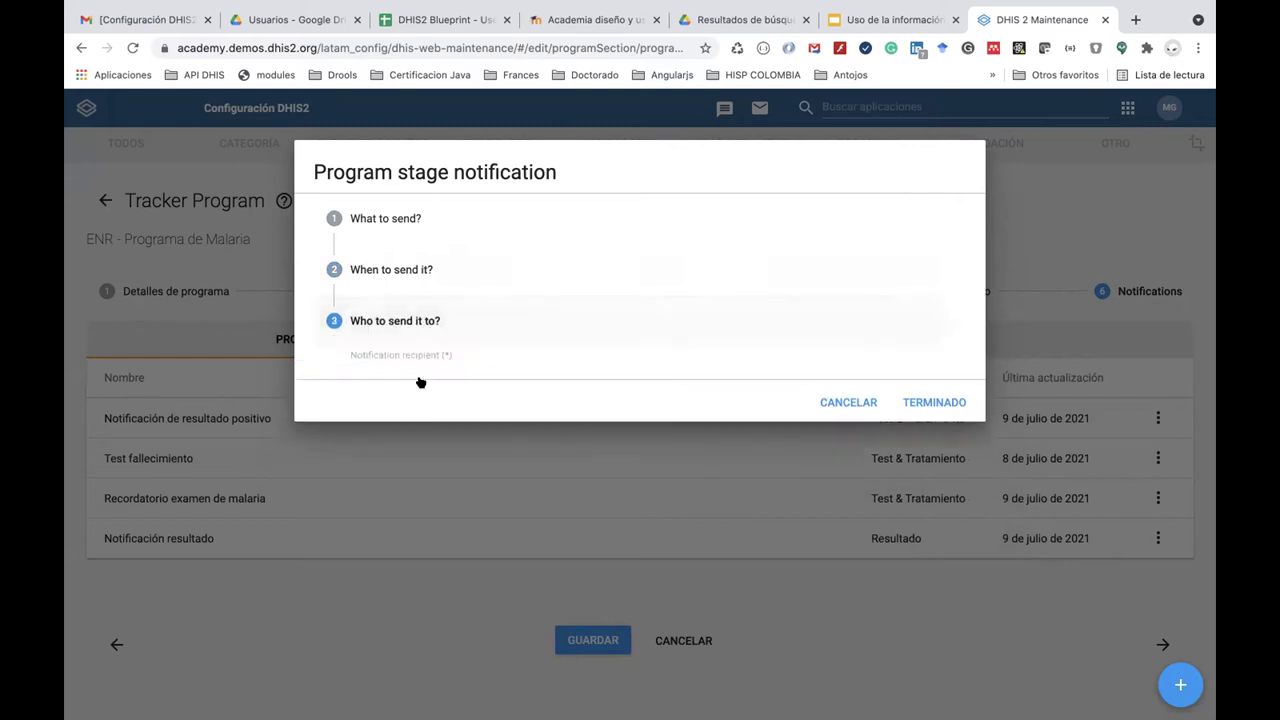
{"action": "left_click", "coordinate": [471, 371]}
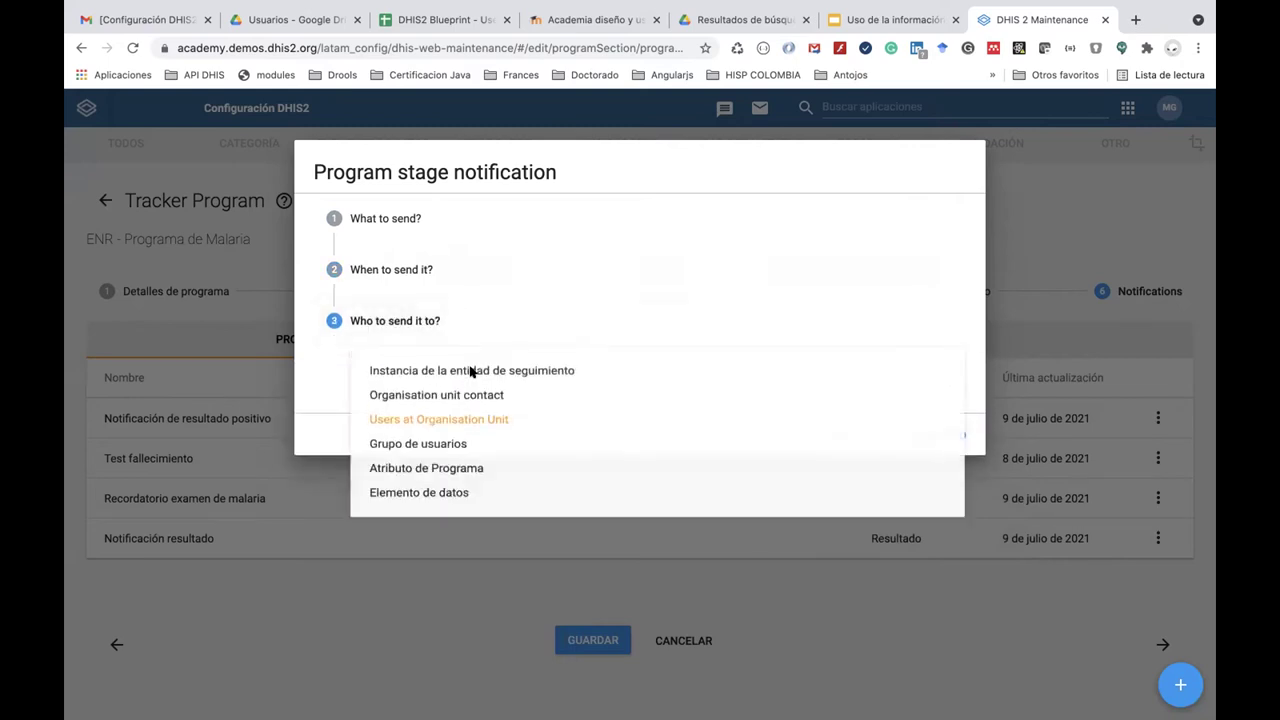
{"action": "left_click", "coordinate": [475, 423]}
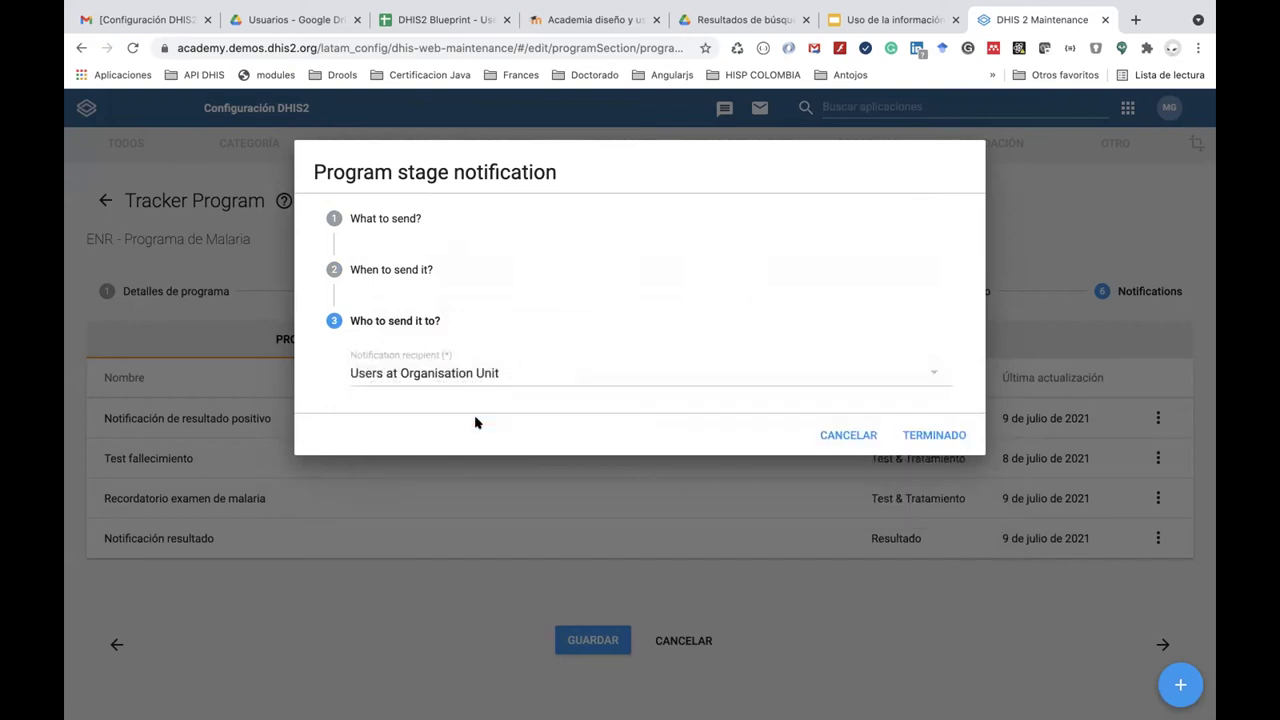
{"action": "left_click", "coordinate": [913, 437]}
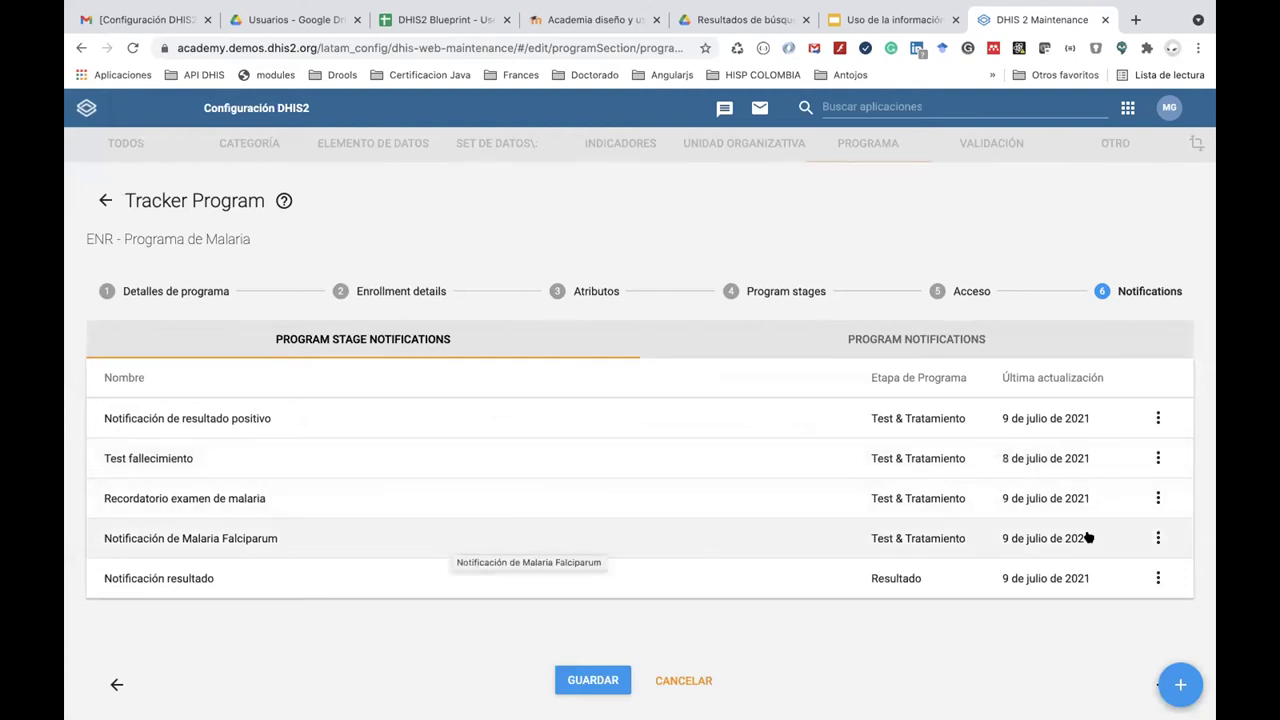
Reopen the Malaria Falciparum notification, cancel without changes, and save the program.
{"action": "left_click", "coordinate": [1158, 538]}
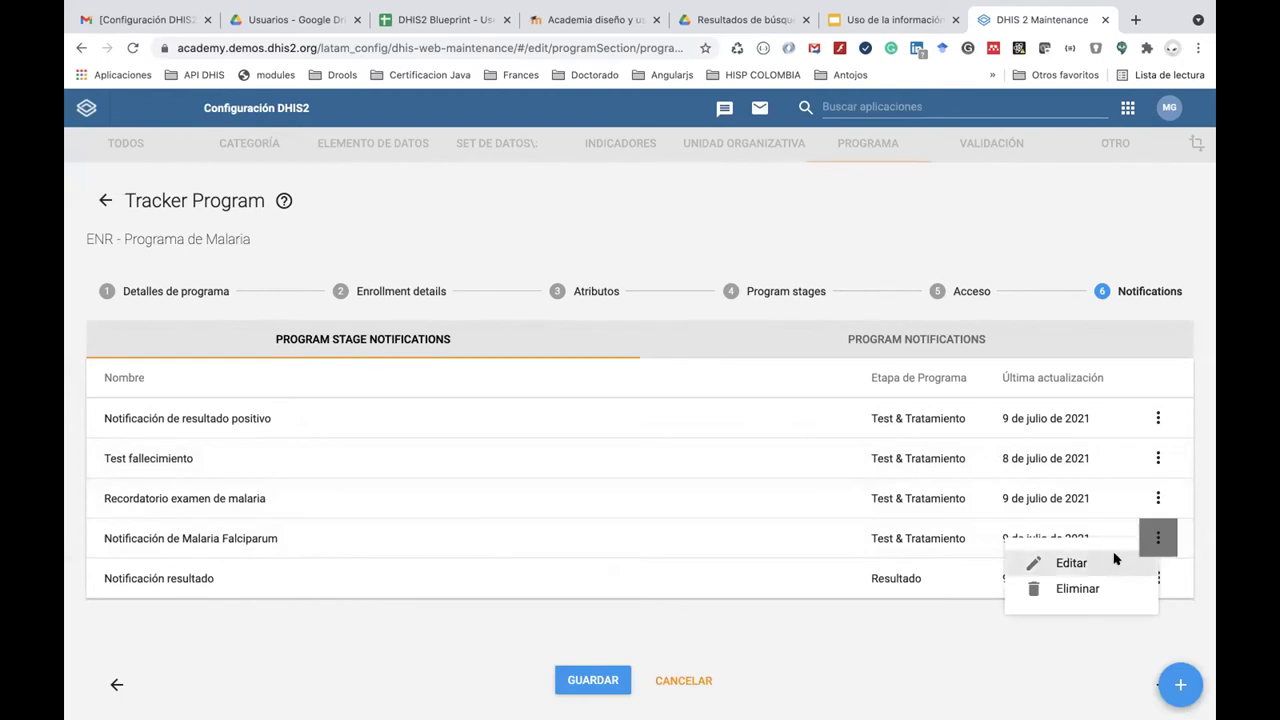
{"action": "left_click", "coordinate": [1071, 563]}
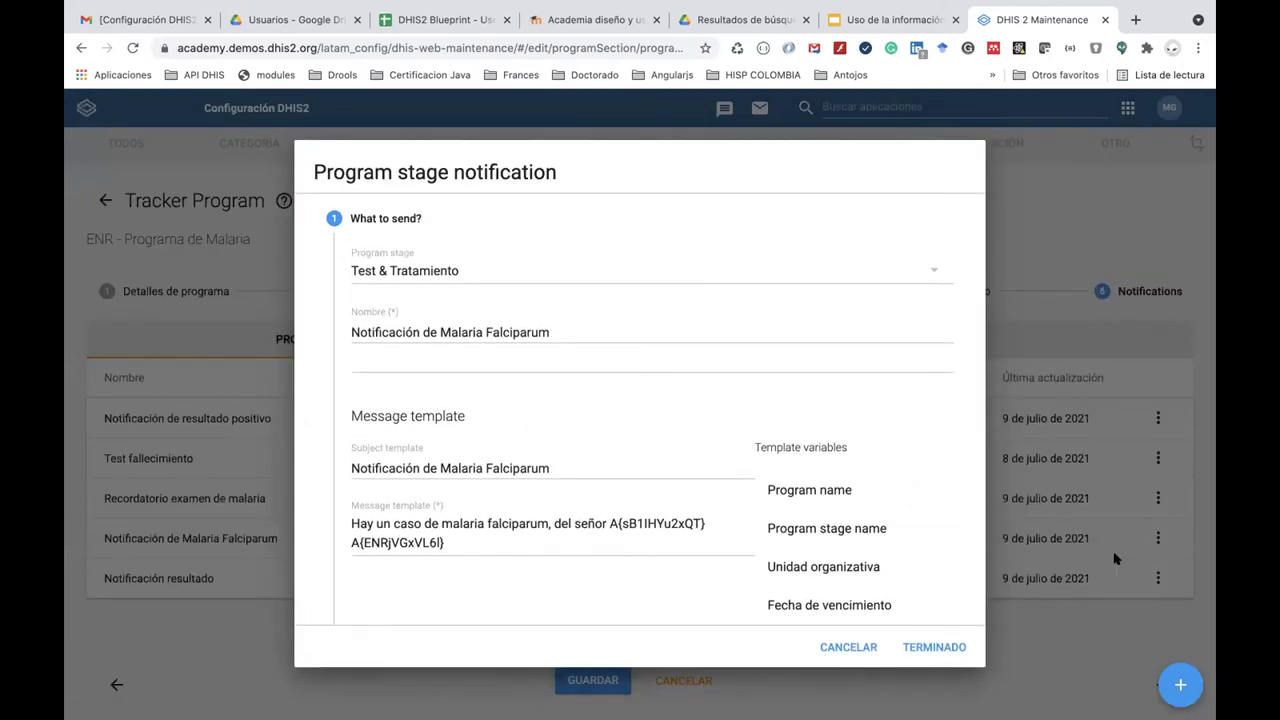
{"action": "left_click", "coordinate": [873, 647]}
{"action": "left_click", "coordinate": [595, 681]}
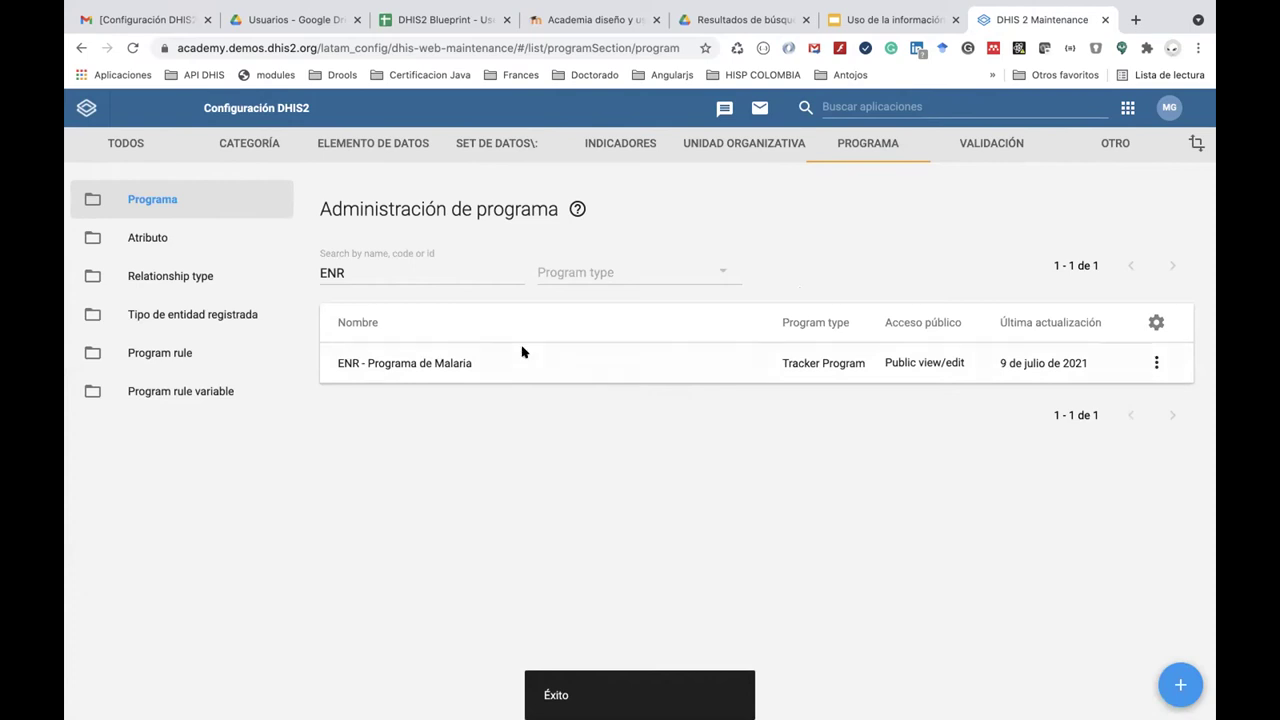
Search program rules for 'ENR' and open the ENR - Resultado = falciparum rule for editing.
{"action": "left_click", "coordinate": [256, 355]}
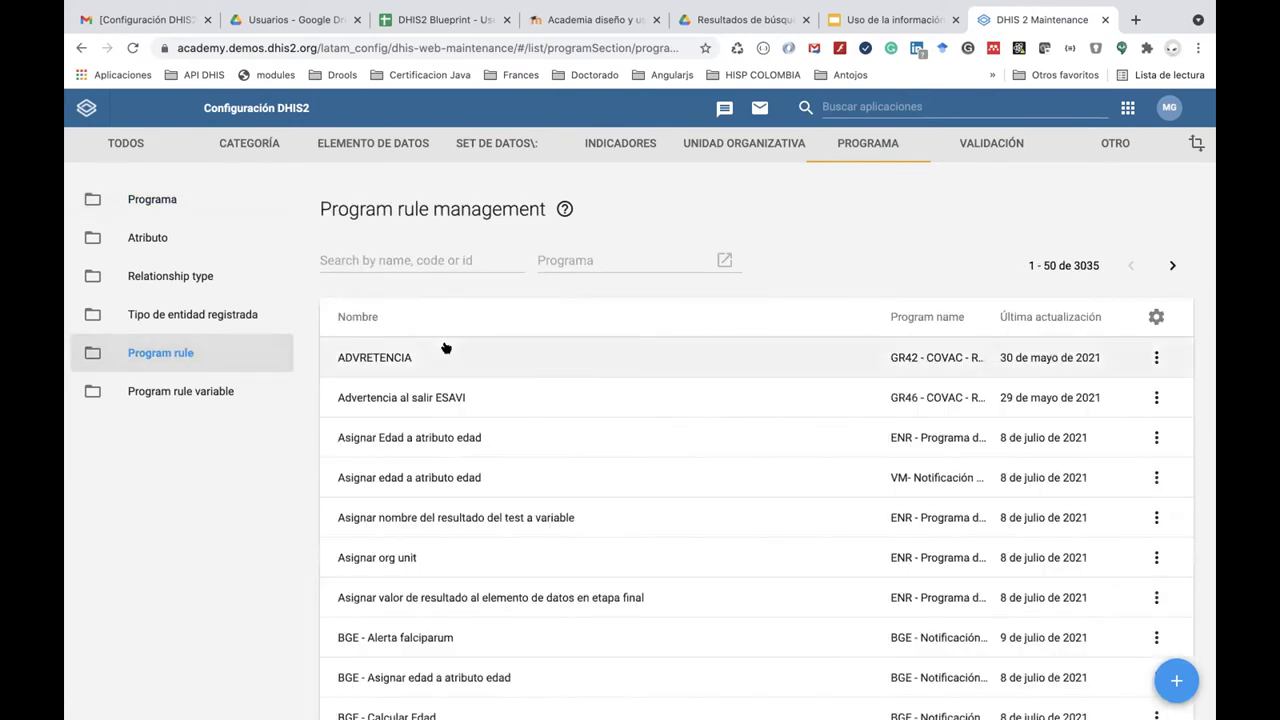
{"action": "scroll", "coordinate": [445, 345], "scroll_direction": "down", "scroll_amount": 1}
{"action": "scroll", "coordinate": [445, 345], "scroll_direction": "up", "scroll_amount": 1}
{"action": "left_click", "coordinate": [404, 261]}
{"action": "type", "text": "ENR"}
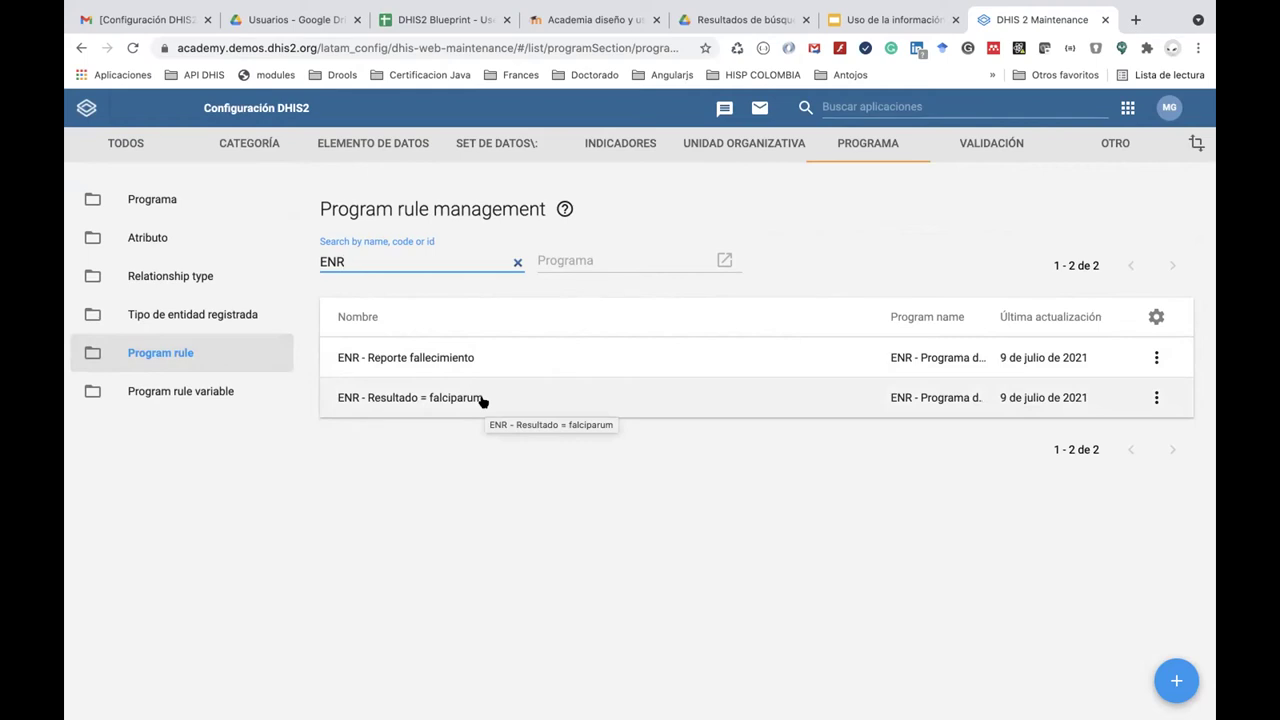
{"action": "left_click", "coordinate": [1156, 397]}
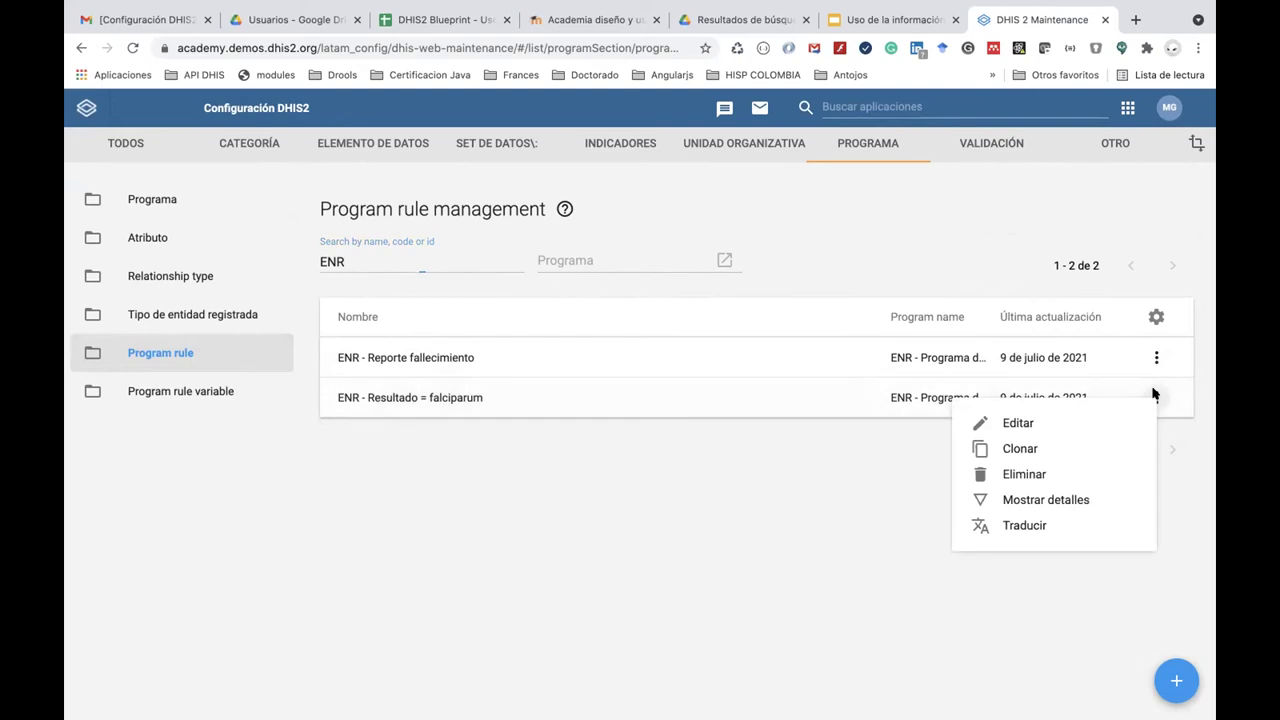
{"action": "left_click", "coordinate": [1086, 421]}
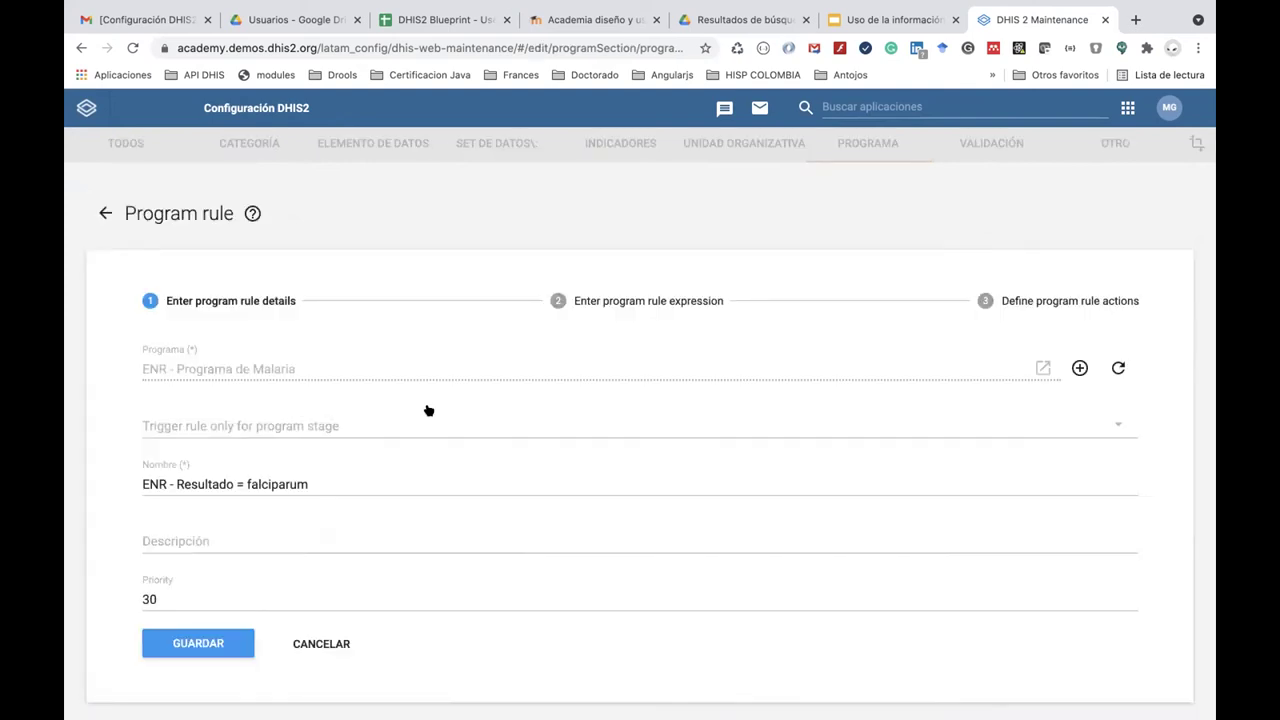
Change the rule name to 'ENR - Notificación de Resultado falciparum'.
{"action": "left_click", "coordinate": [172, 477]}
{"action": "type", "text": "Notificación"}
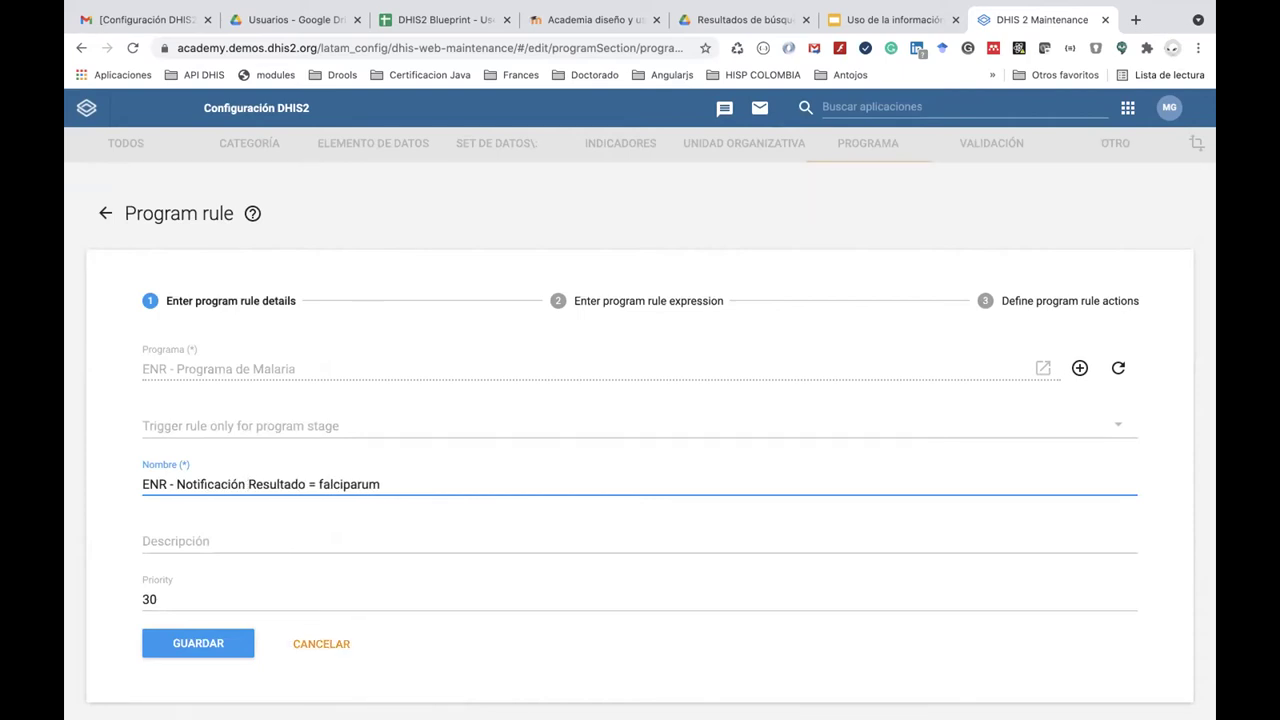
{"action": "type", "text": "  de"}
{"action": "key", "text": "BackSpace"}
{"action": "key", "text": "BackSpace"}
{"action": "key", "text": "BackSpace"}
{"action": "type", "text": "de"}
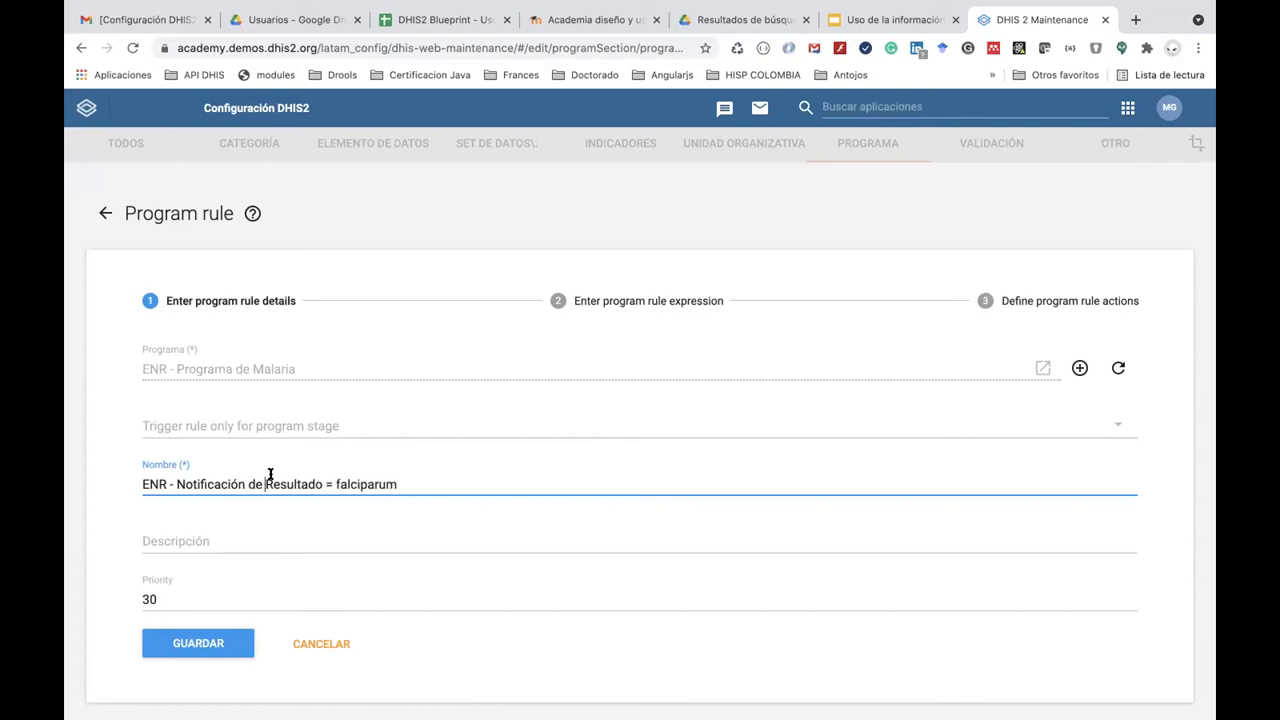
{"action": "left_click", "coordinate": [333, 484]}
{"action": "key", "text": "BackSpace"}
Add a new rule action with the action type Enviar mensaje.
{"action": "left_click", "coordinate": [996, 304]}
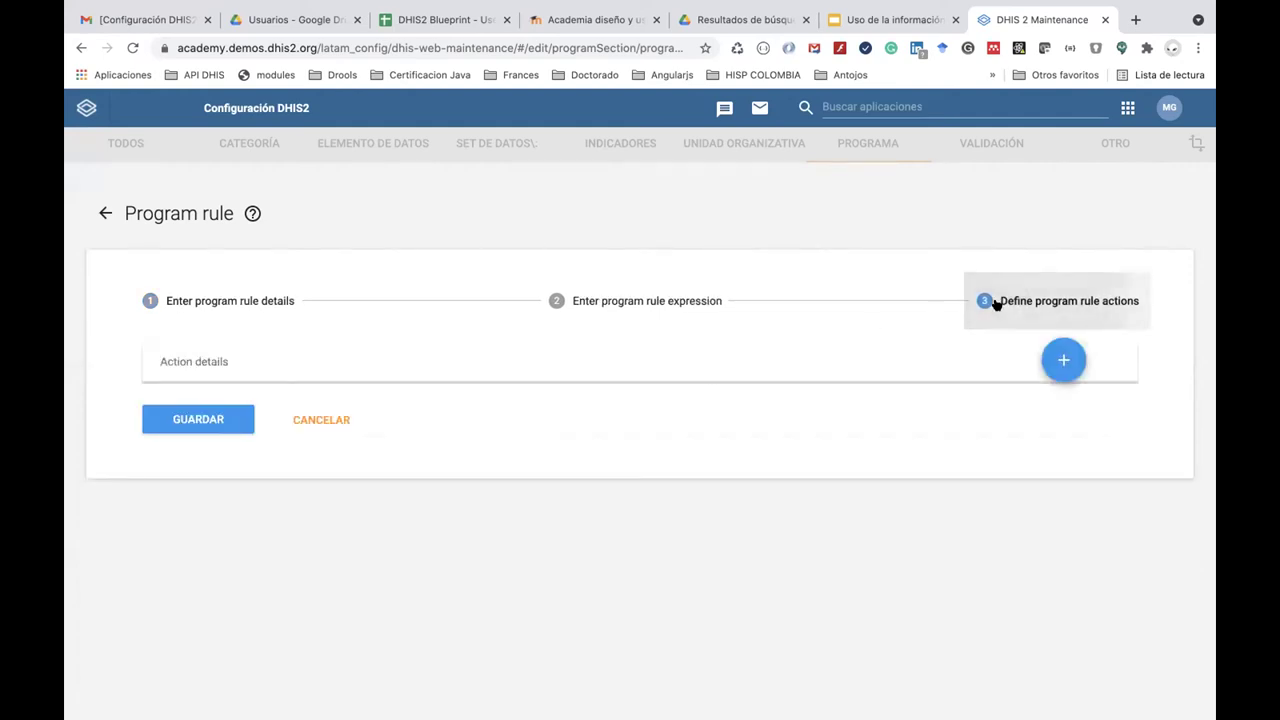
{"action": "left_click", "coordinate": [1063, 361]}
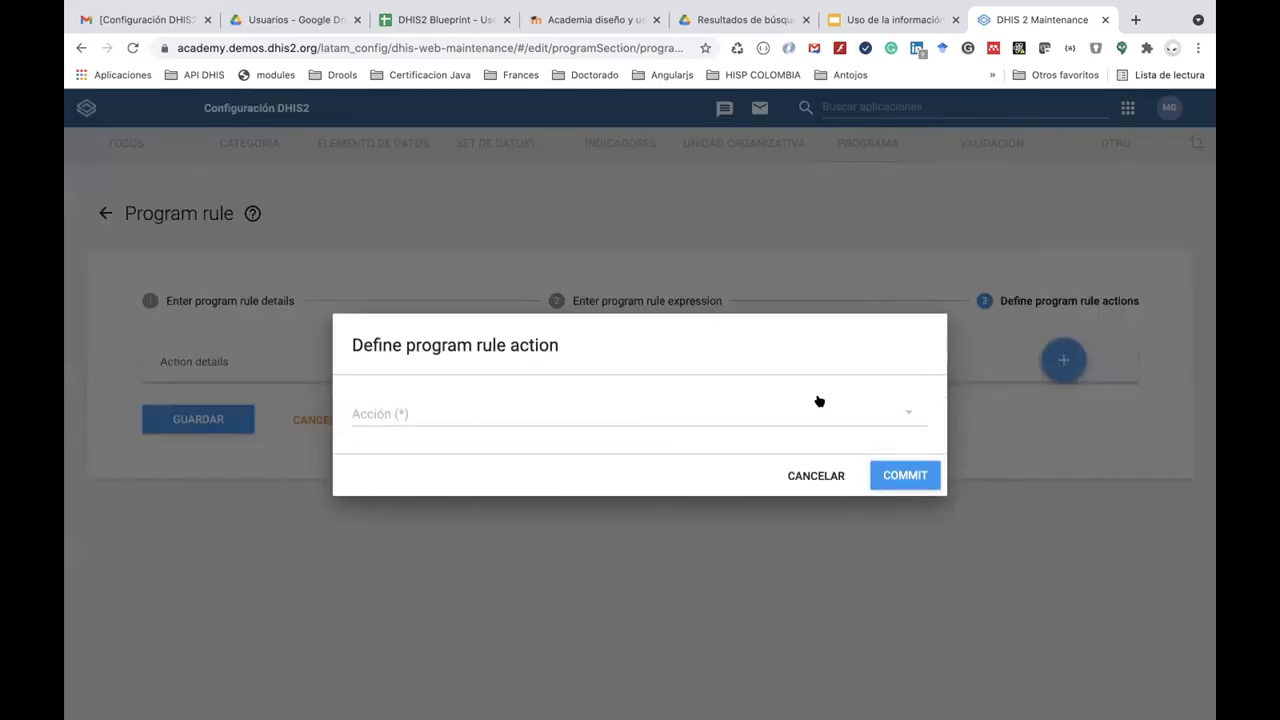
{"action": "left_click", "coordinate": [774, 417]}
{"action": "scroll", "coordinate": [743, 349], "scroll_direction": "down", "scroll_amount": 2}
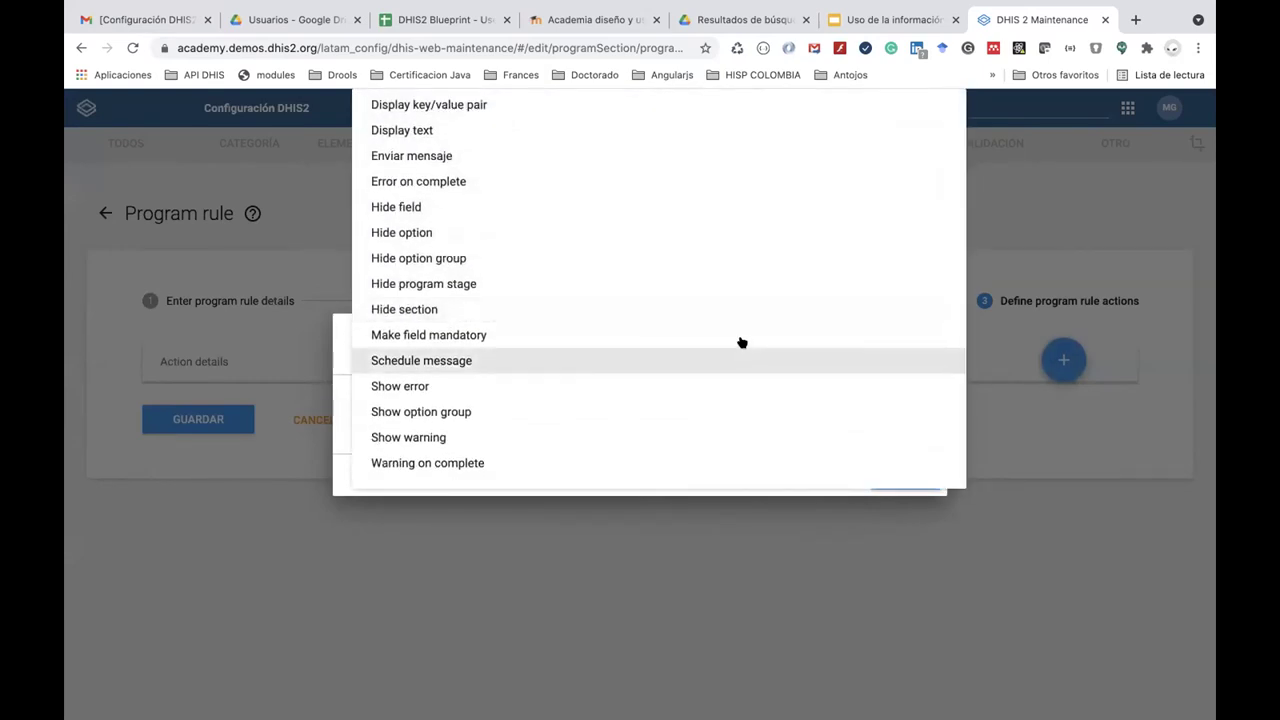
{"action": "scroll", "coordinate": [730, 298], "scroll_direction": "up", "scroll_amount": 2}
{"action": "scroll", "coordinate": [731, 299], "scroll_direction": "down", "scroll_amount": 2}
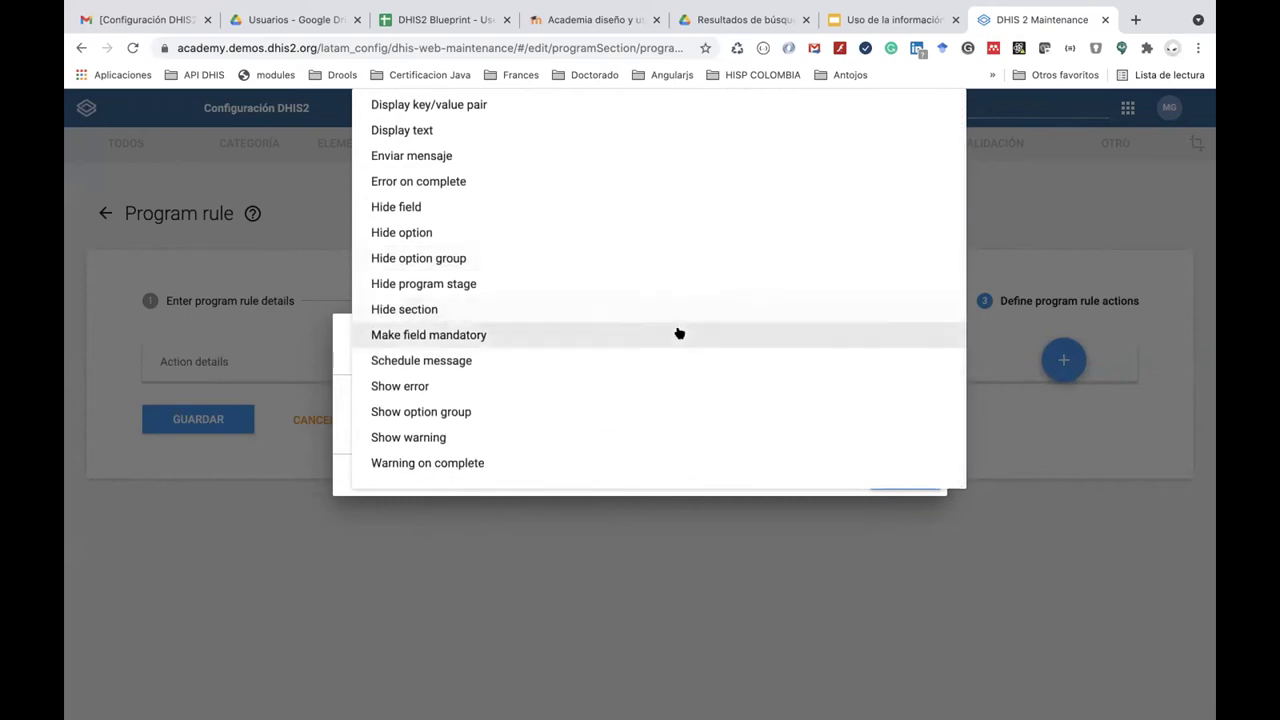
{"action": "scroll", "coordinate": [660, 231], "scroll_direction": "up", "scroll_amount": 2}
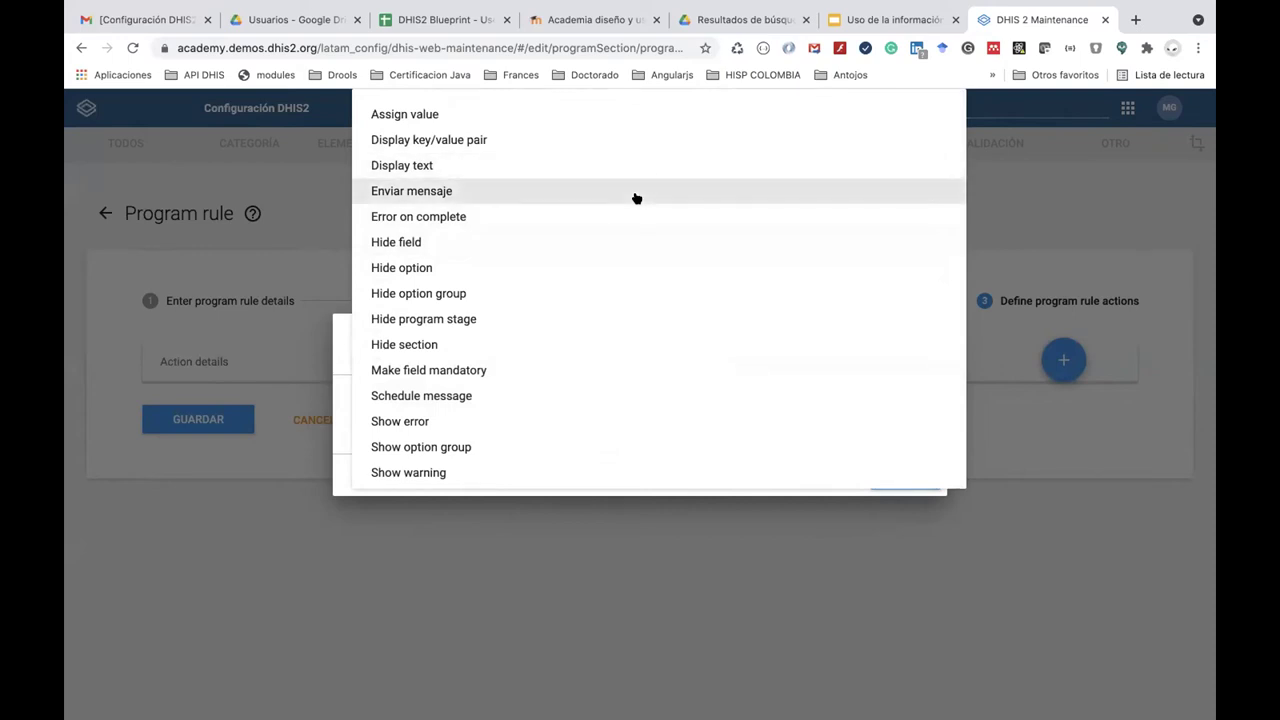
{"action": "scroll", "coordinate": [636, 198], "scroll_direction": "down", "scroll_amount": 2}
{"action": "scroll", "coordinate": [636, 198], "scroll_direction": "up", "scroll_amount": 1}
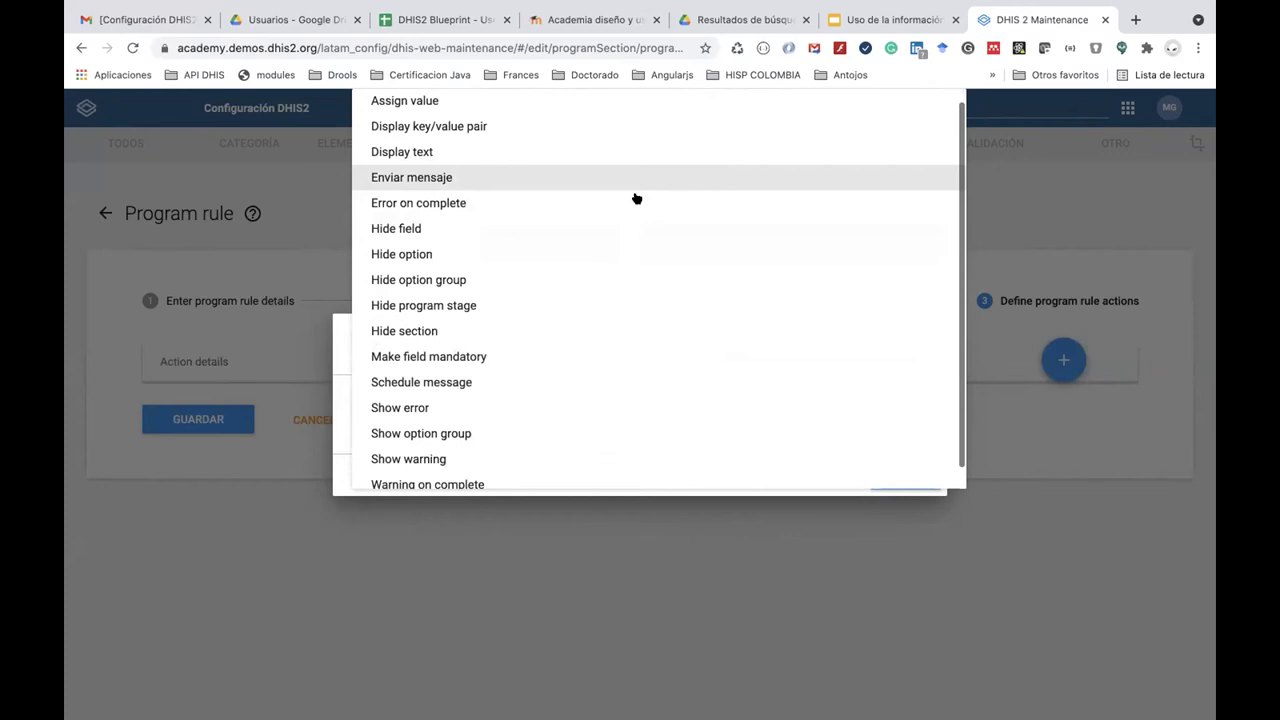
{"action": "scroll", "coordinate": [636, 198], "scroll_direction": "up", "scroll_amount": 1}
{"action": "left_click", "coordinate": [624, 189]}
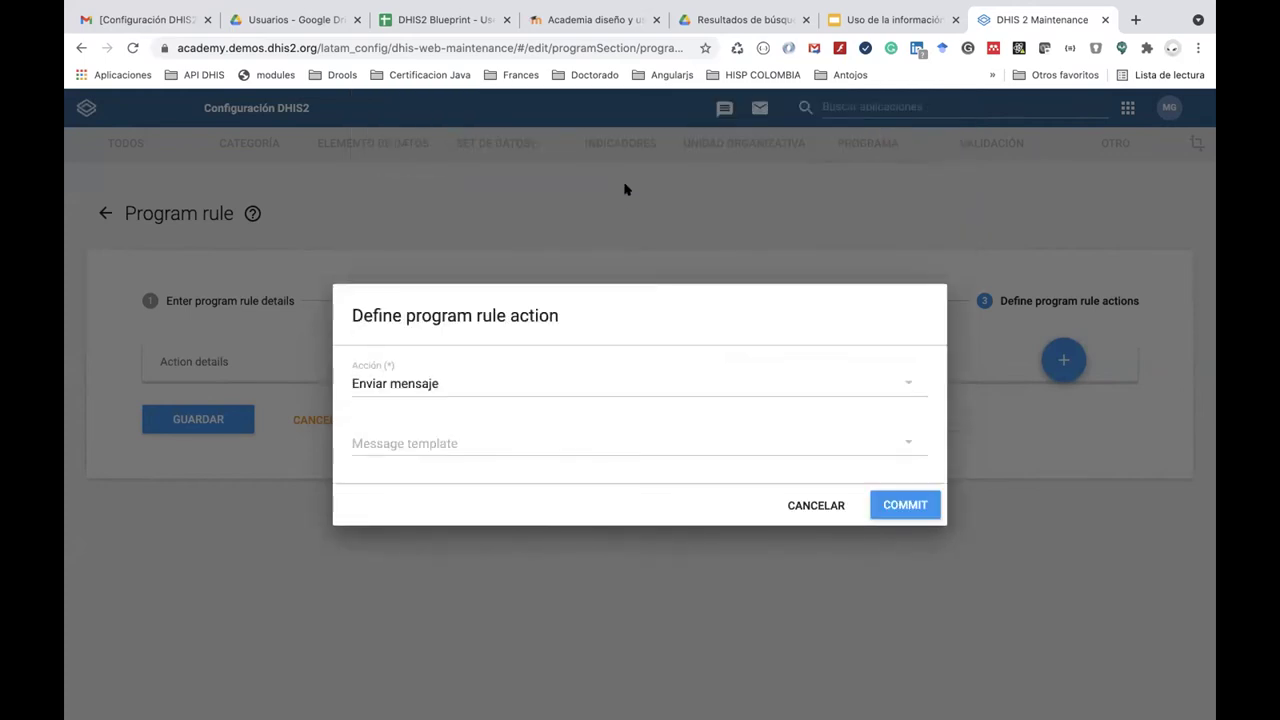
Select the Notificación de Malaria Falciparum message template and commit the action.
{"action": "left_click", "coordinate": [591, 449]}
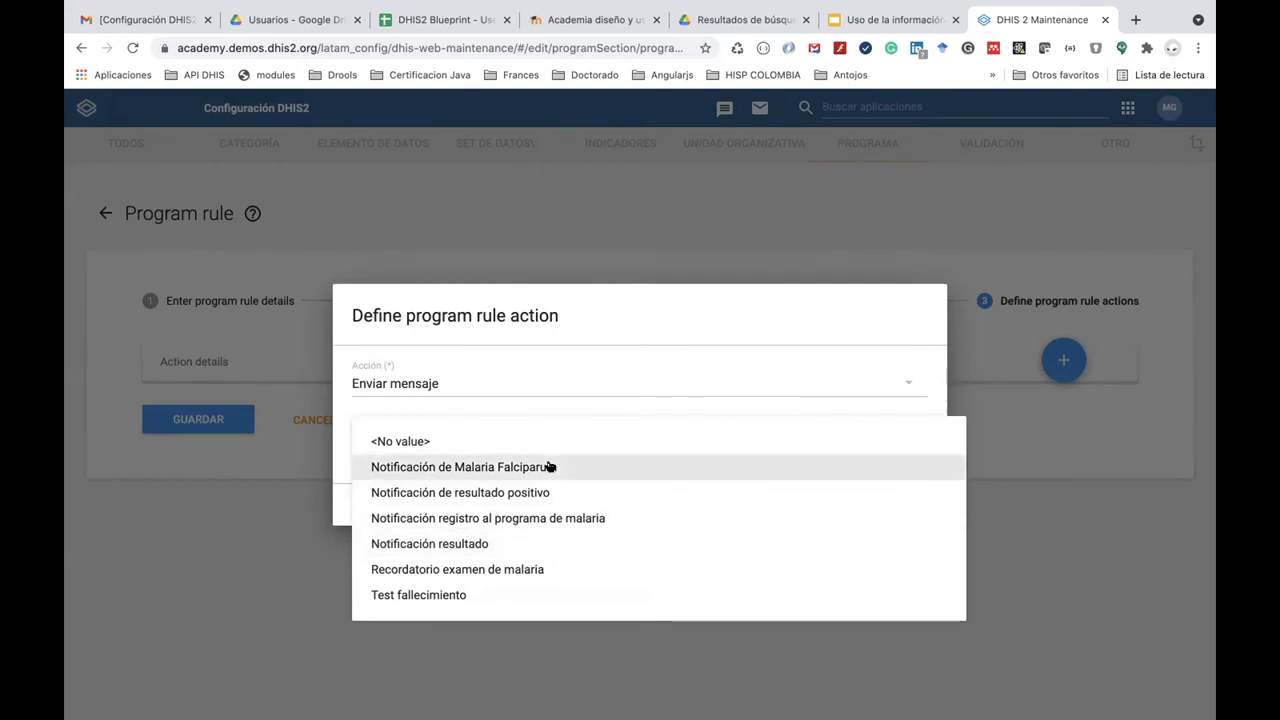
{"action": "left_click", "coordinate": [549, 467]}
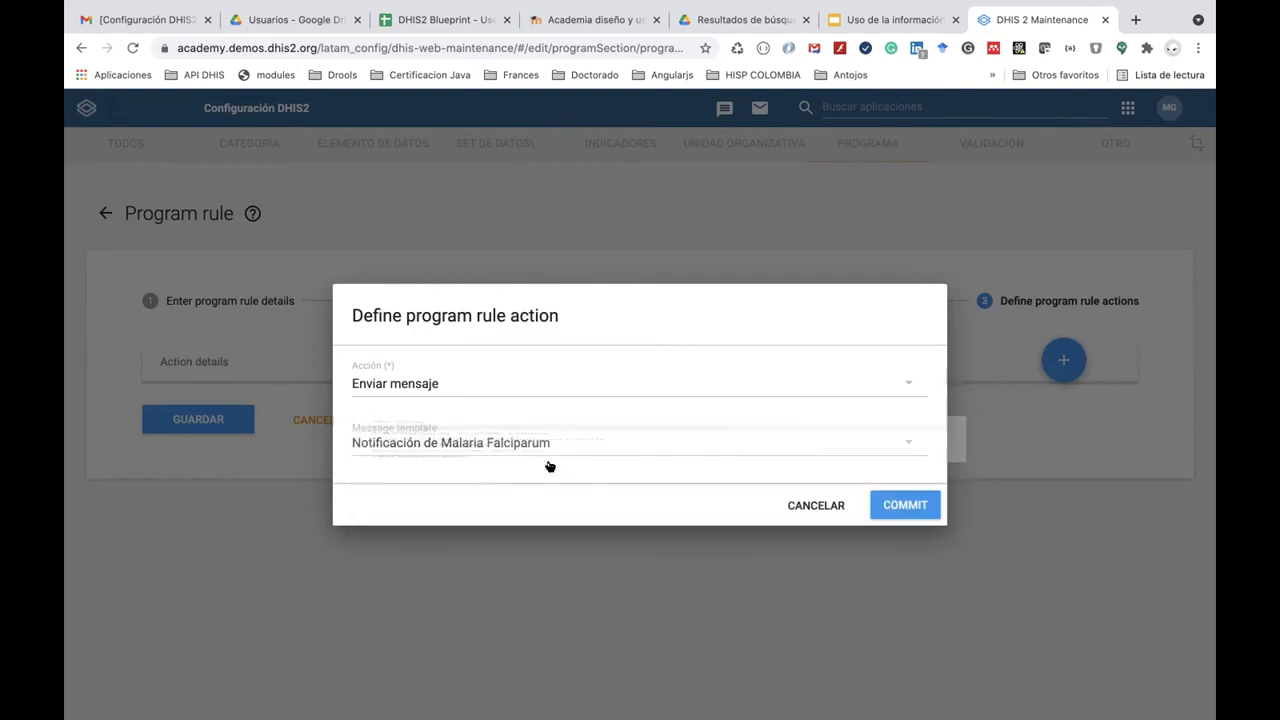
{"action": "left_click", "coordinate": [895, 508]}
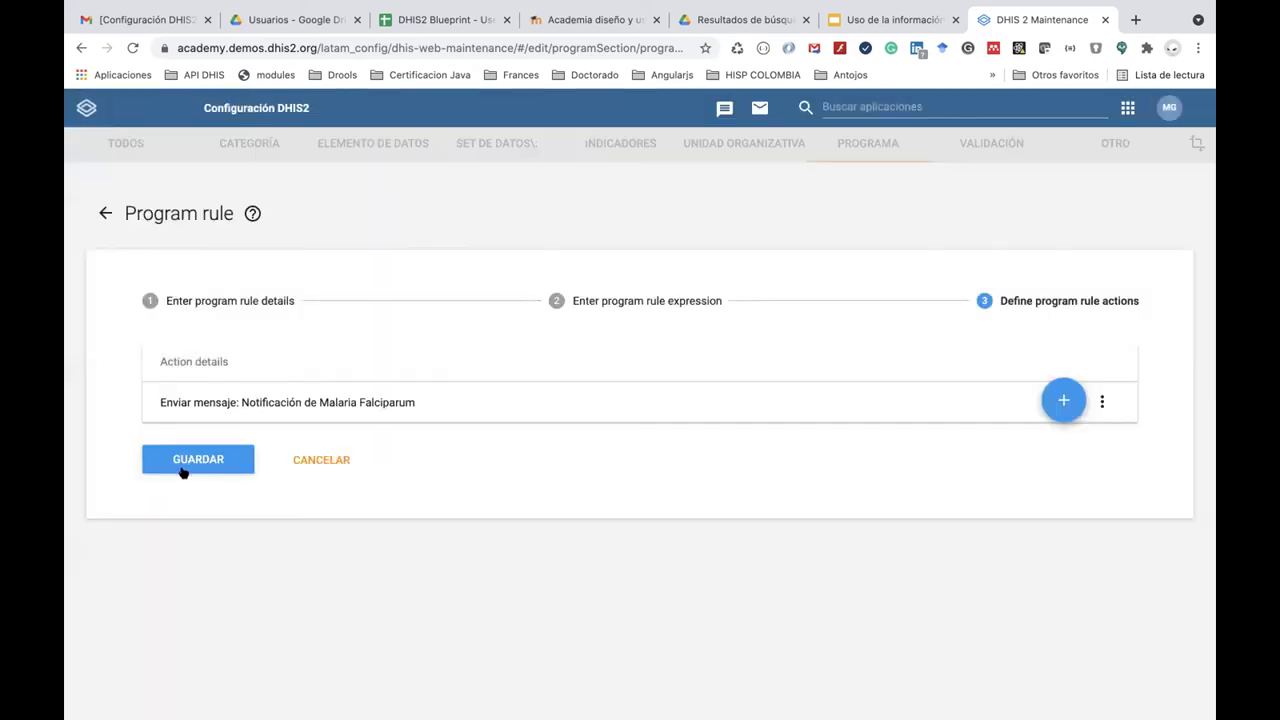
Save the program rule and launch Registro de datos de seguimiento from the apps menu.
{"action": "left_click", "coordinate": [181, 464]}
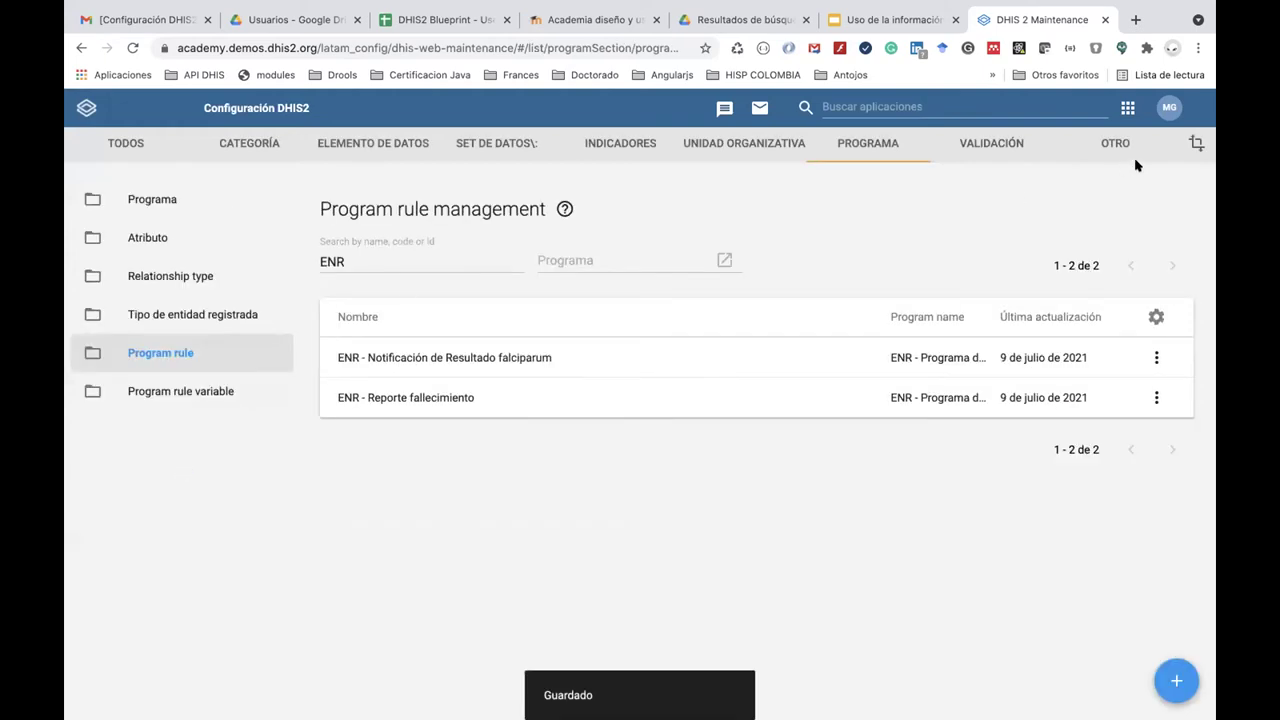
{"action": "left_click", "coordinate": [1127, 107]}
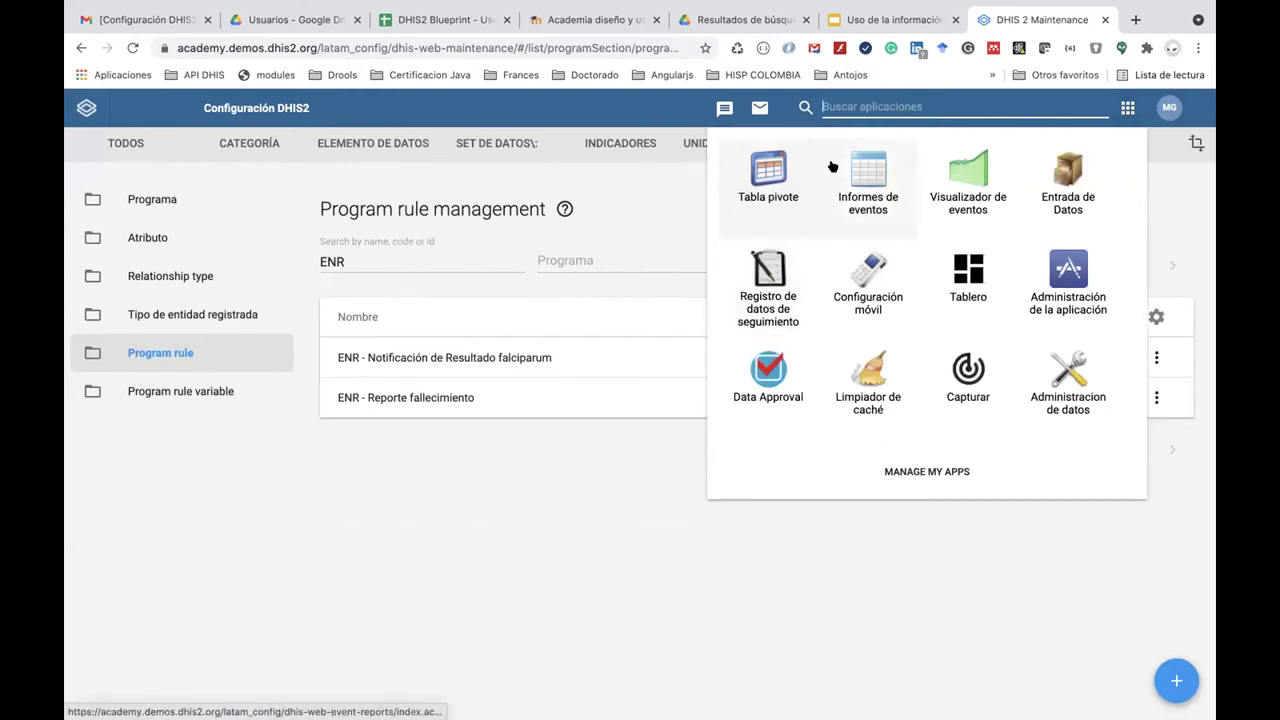
{"action": "left_click", "coordinate": [786, 280]}
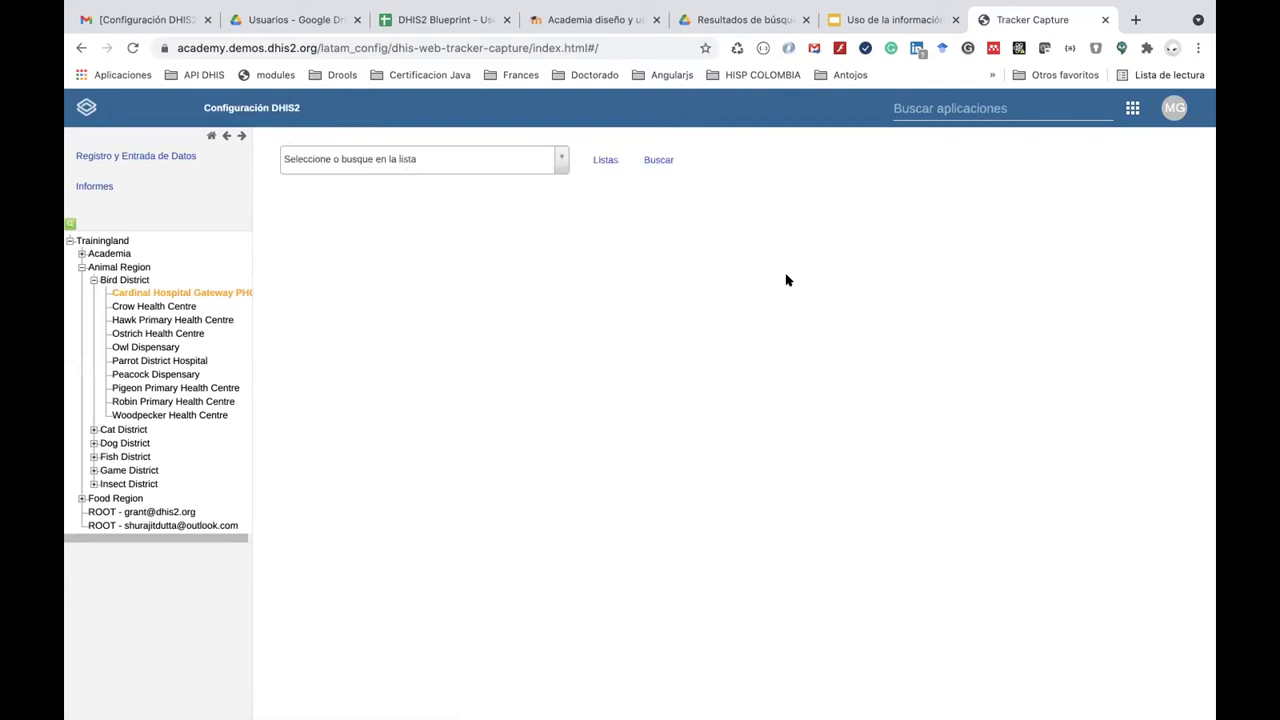
Select the ENR - Programa de Malaria program and open the Registrar form.
{"action": "left_click", "coordinate": [563, 159]}
{"action": "left_click", "coordinate": [543, 298]}
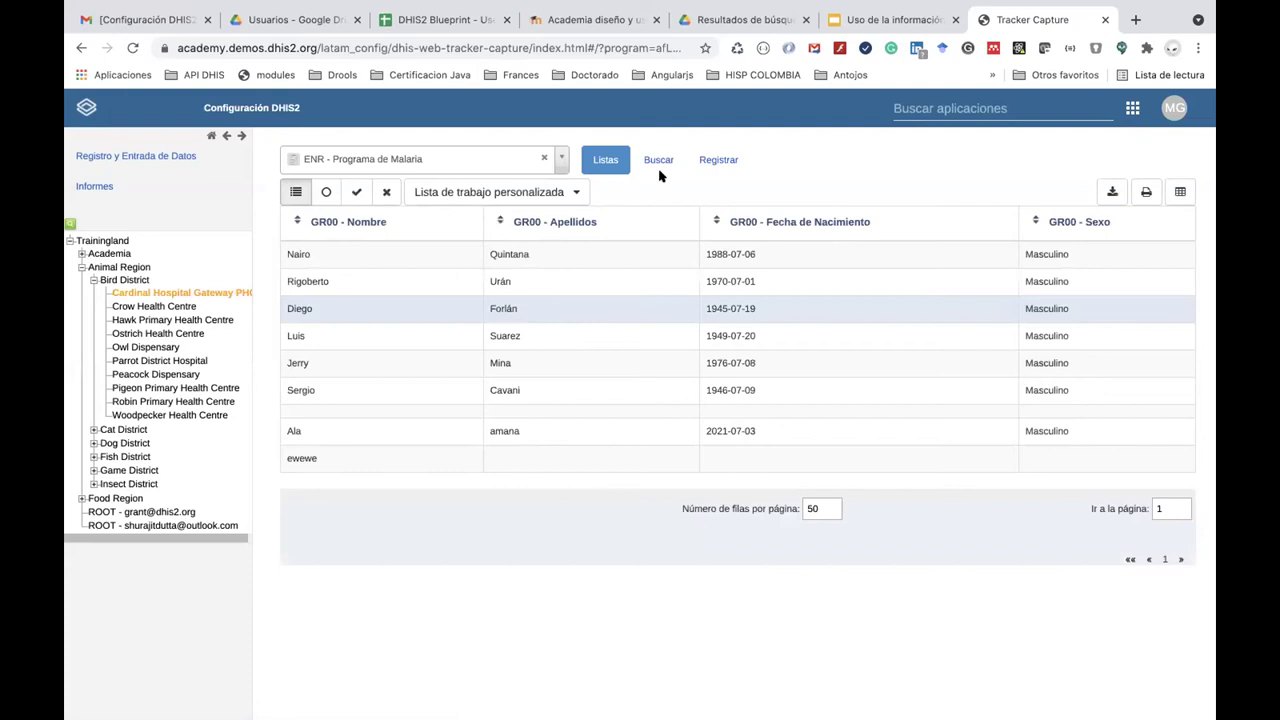
{"action": "left_click", "coordinate": [716, 160]}
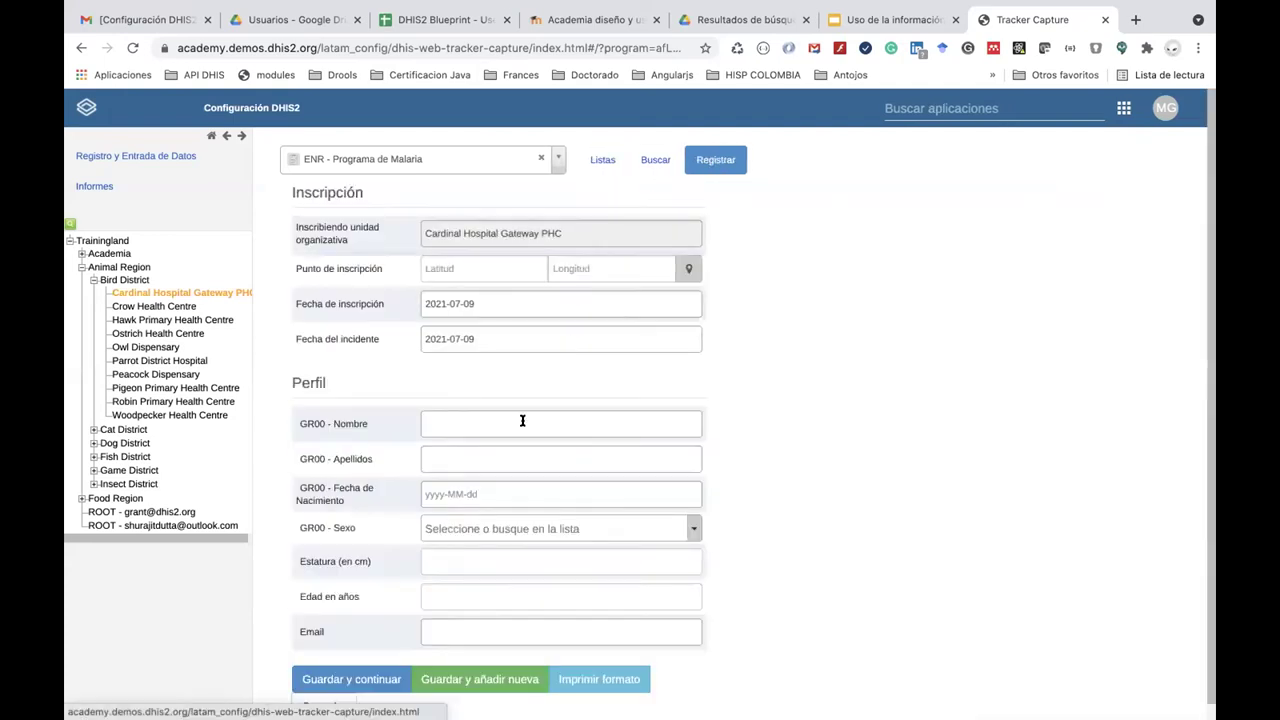
Enter the patient's first name and surname, and set the birth date to 1994-07-07.
{"action": "scroll", "coordinate": [520, 422], "scroll_direction": "down", "scroll_amount": 1}
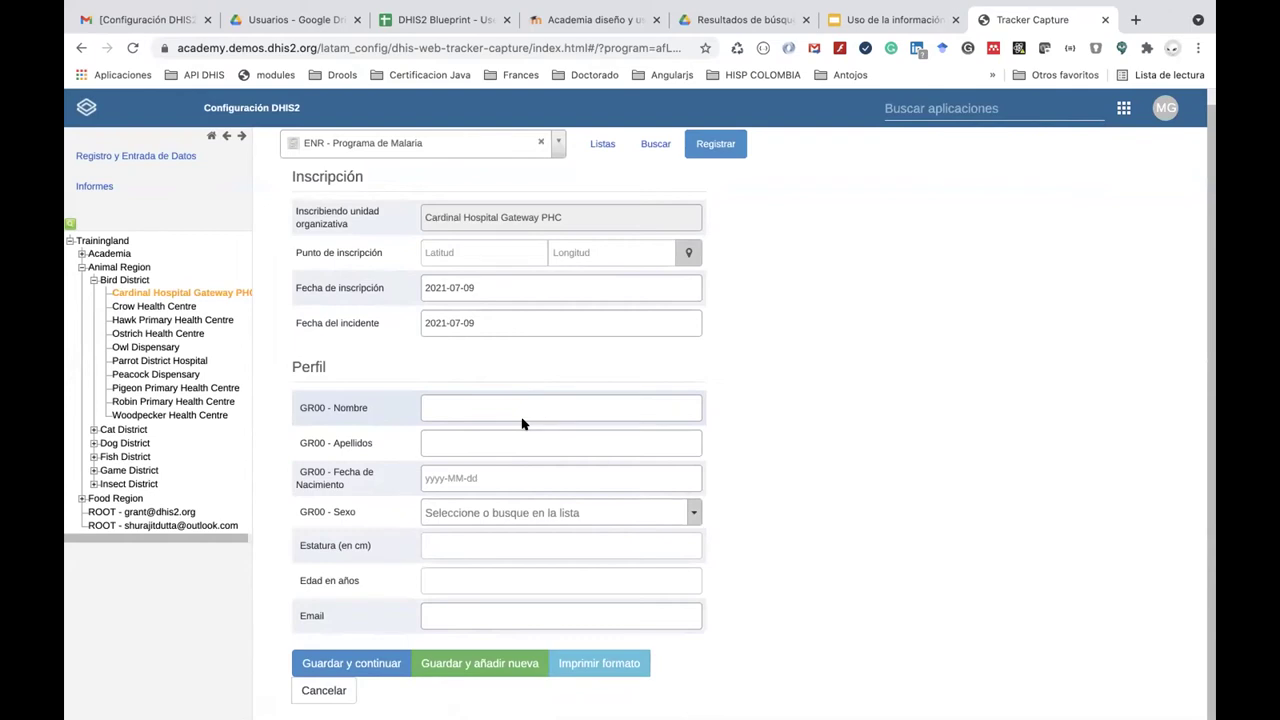
{"action": "left_click", "coordinate": [495, 410]}
{"action": "type", "text": "Luis"}
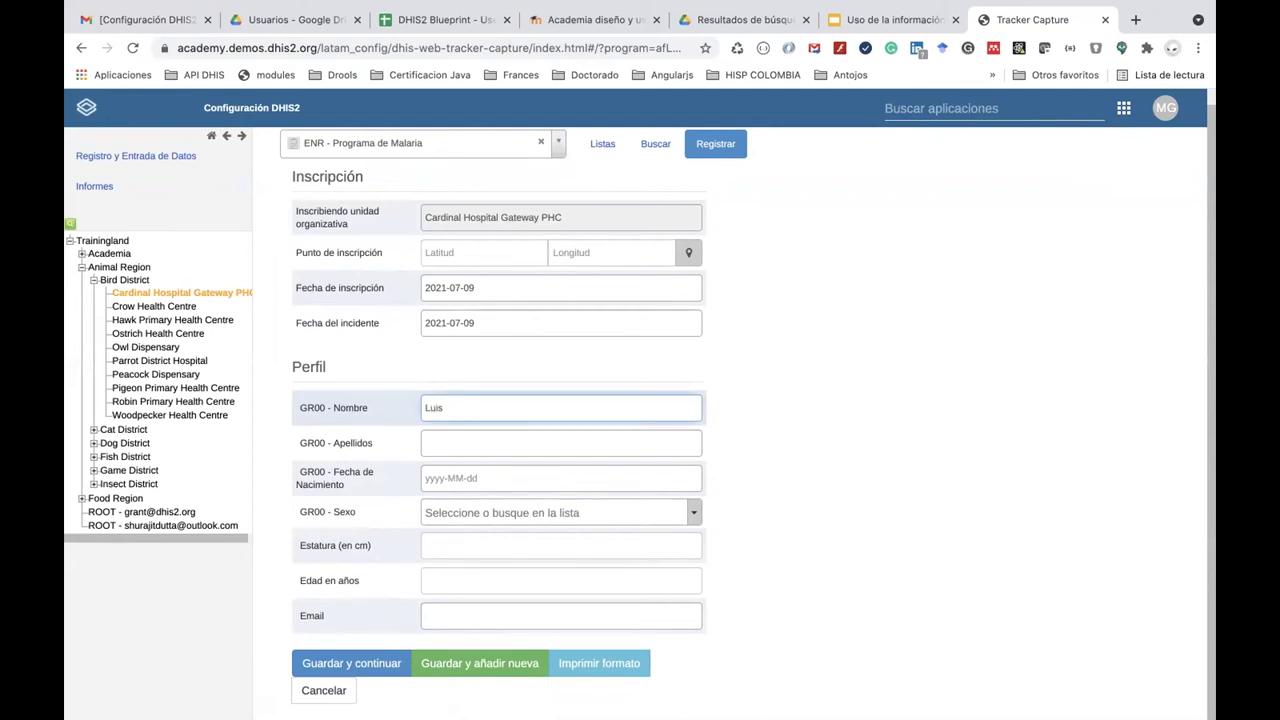
{"action": "left_click", "coordinate": [430, 443]}
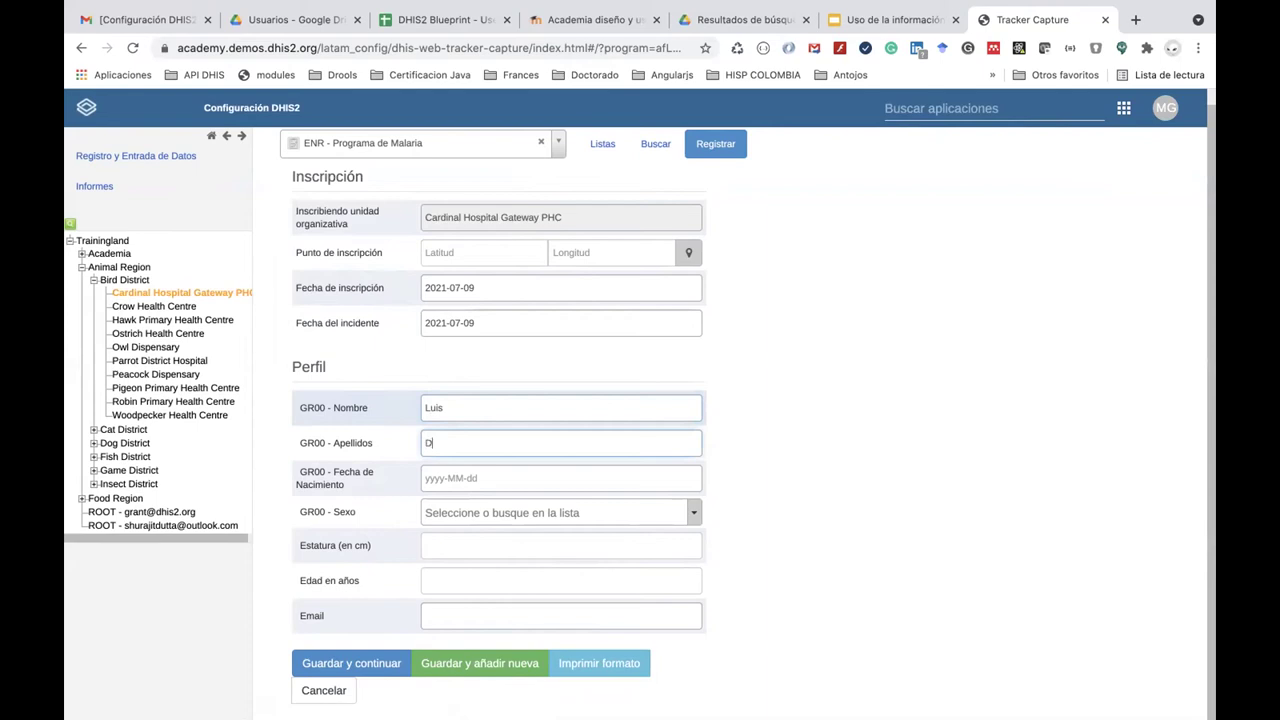
{"action": "left_click", "coordinate": [476, 478]}
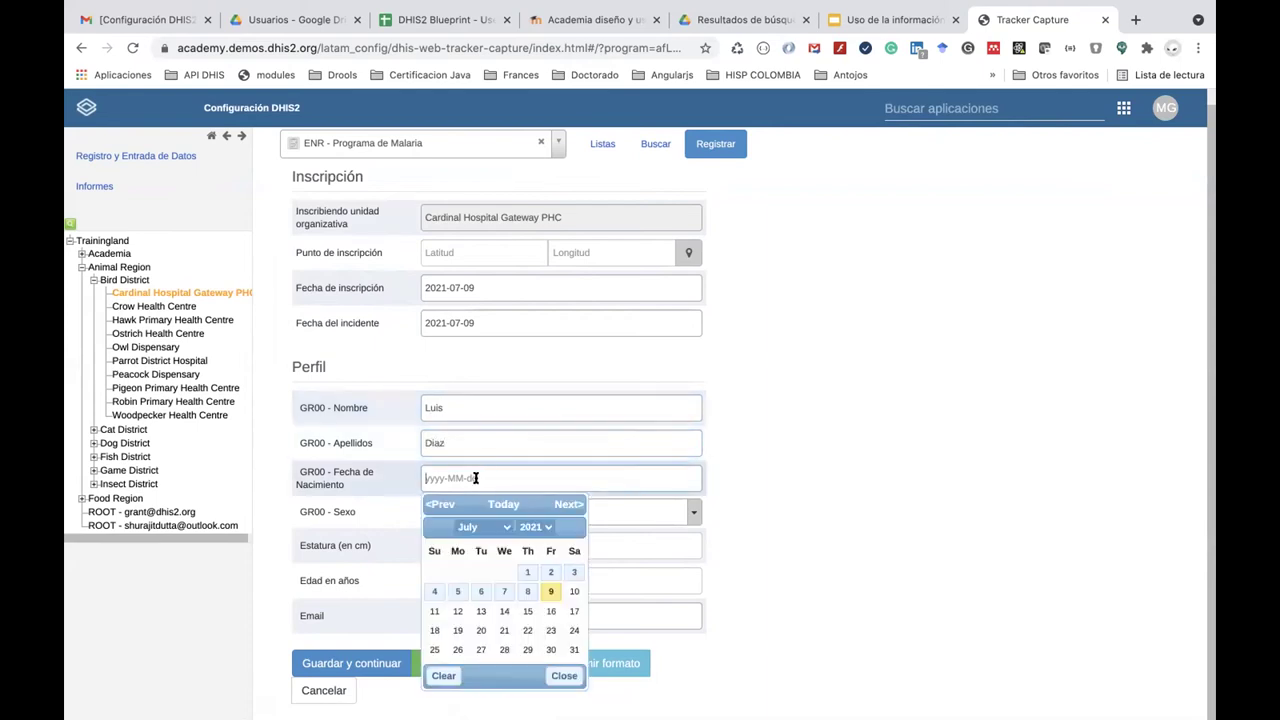
{"action": "left_click", "coordinate": [533, 527]}
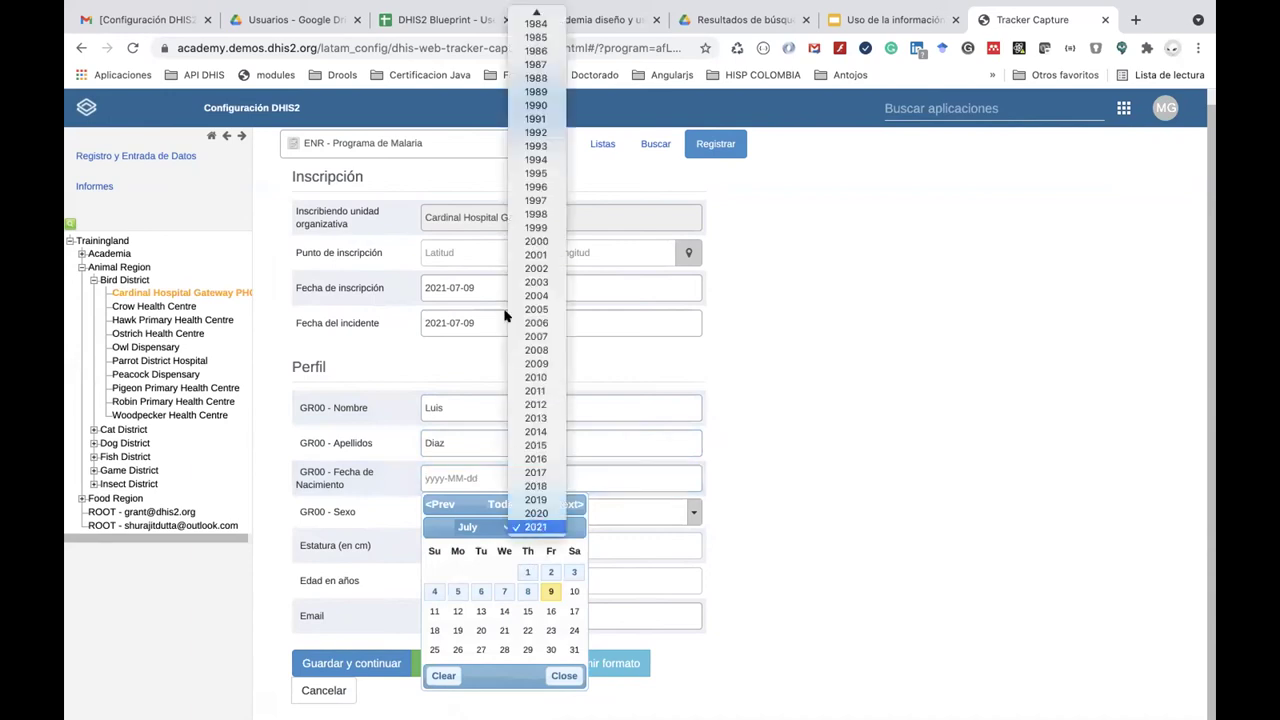
{"action": "left_click", "coordinate": [533, 160]}
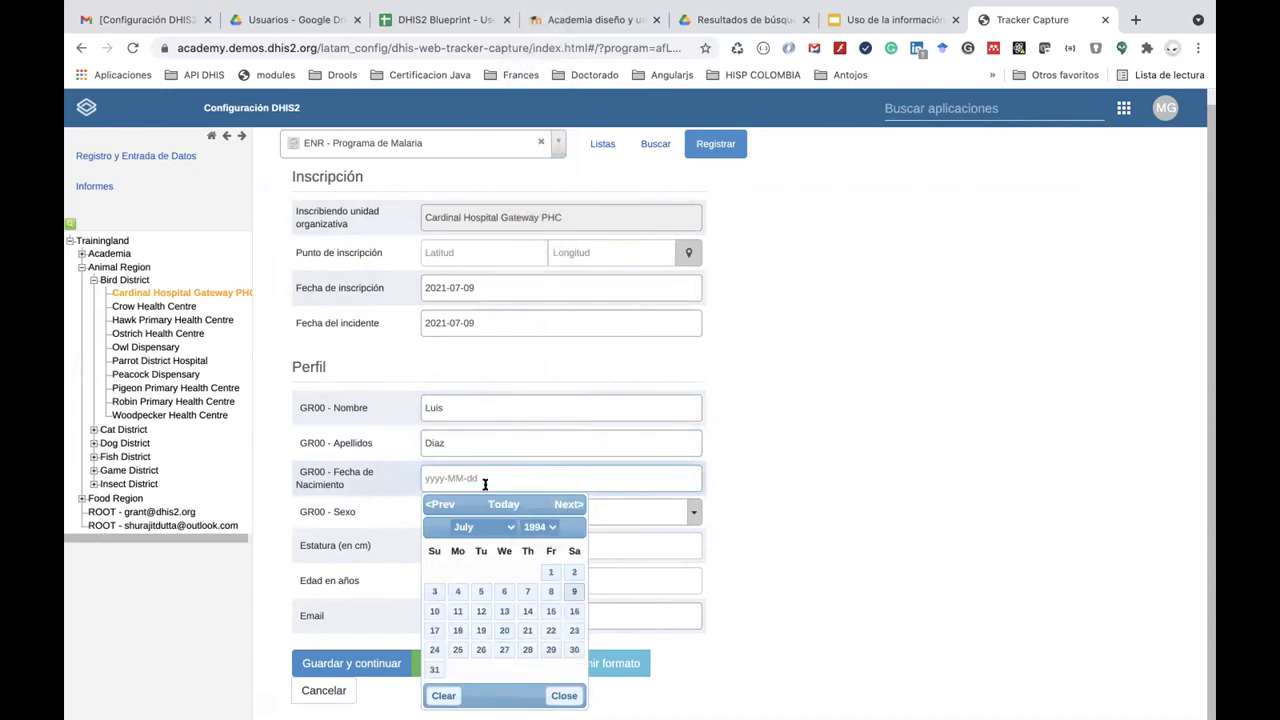
{"action": "left_click", "coordinate": [528, 591]}
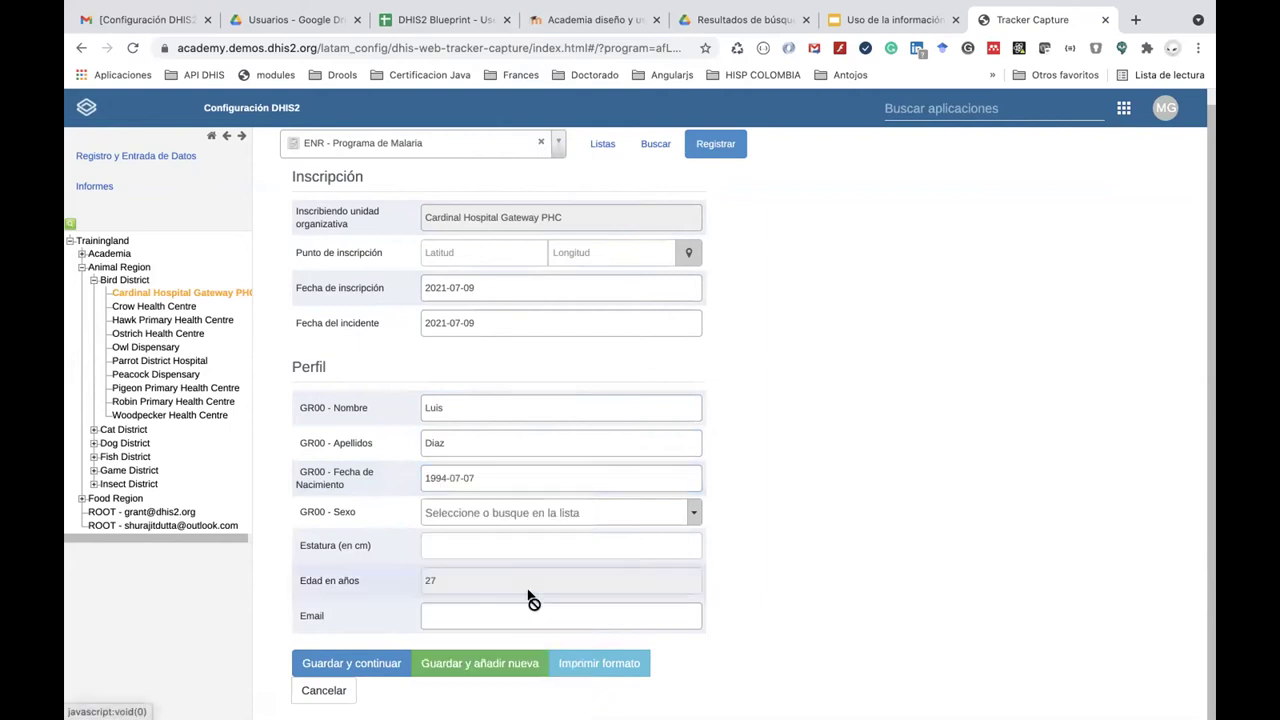
Set sex Masculino, height 180, and the patient's e-mail address, then choose Guardar y continuar.
{"action": "left_click", "coordinate": [476, 512]}
{"action": "left_click", "coordinate": [477, 606]}
{"action": "left_click", "coordinate": [457, 548]}
{"action": "type", "text": "180"}
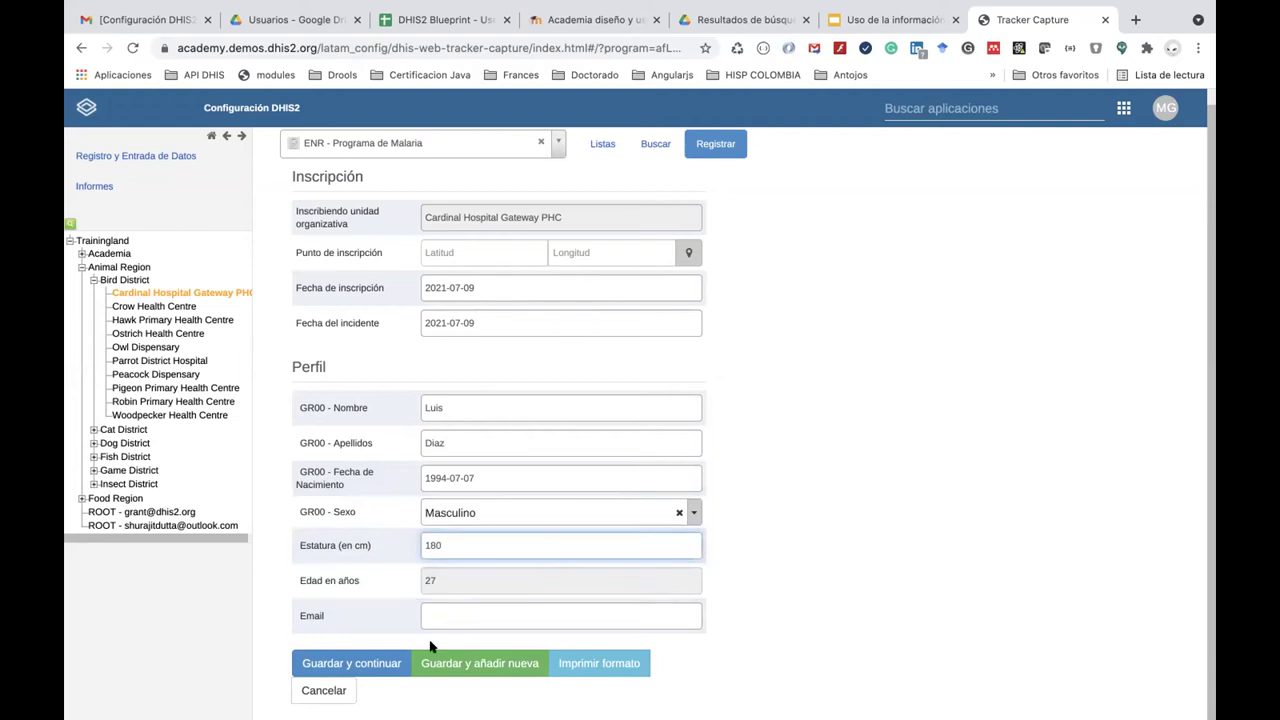
{"action": "left_click", "coordinate": [454, 621]}
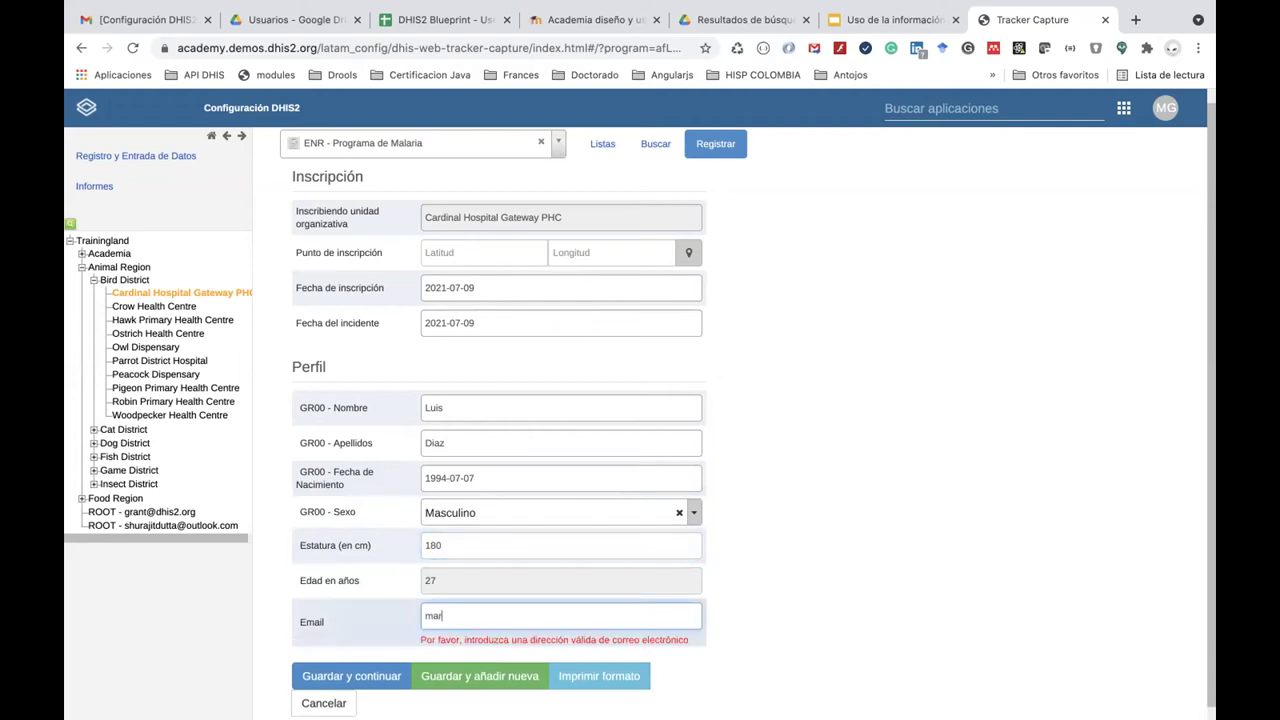
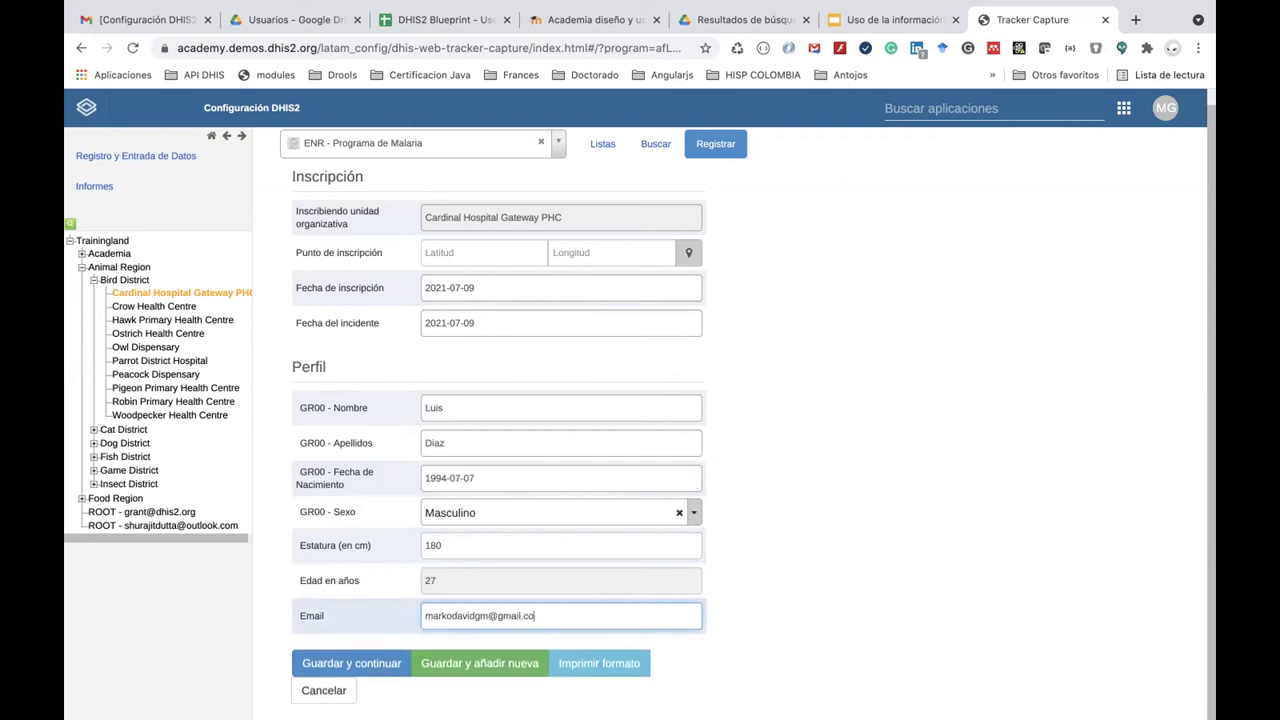
{"action": "left_click", "coordinate": [366, 662]}
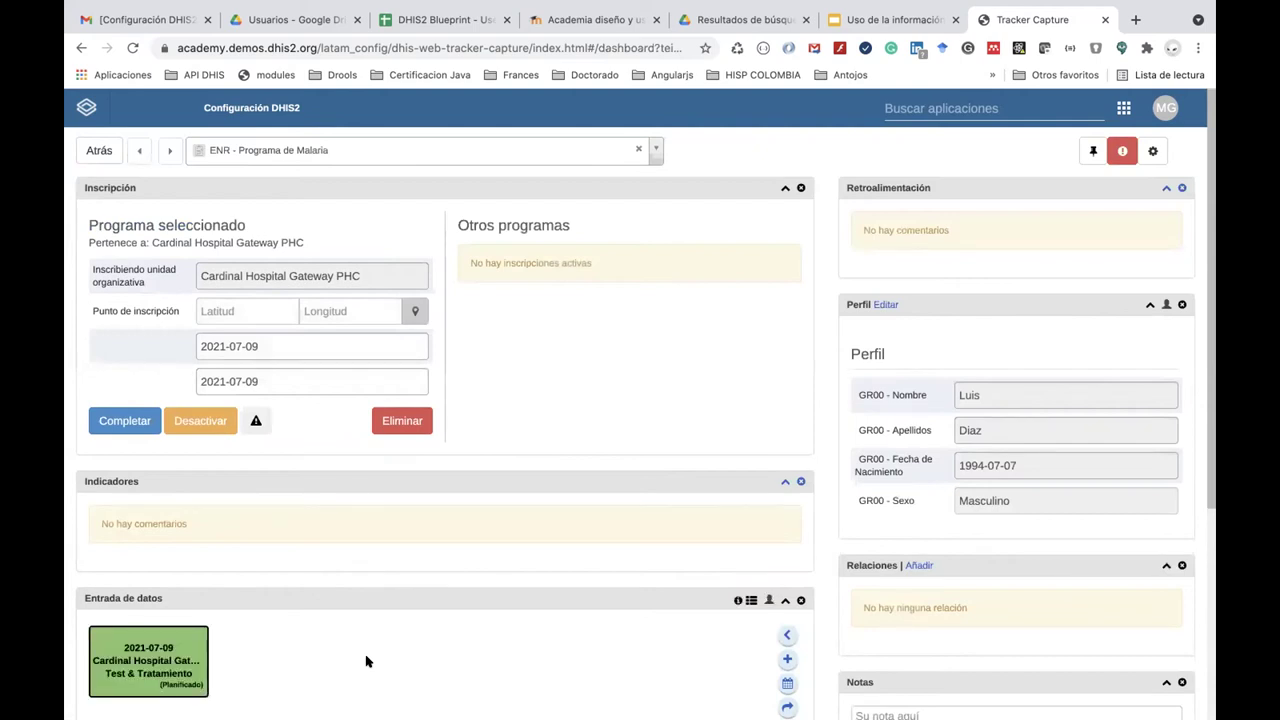
Open the browser developer tools on the dashboard and switch to the Console tab.
{"action": "scroll", "coordinate": [366, 660], "scroll_direction": "down", "scroll_amount": 3}
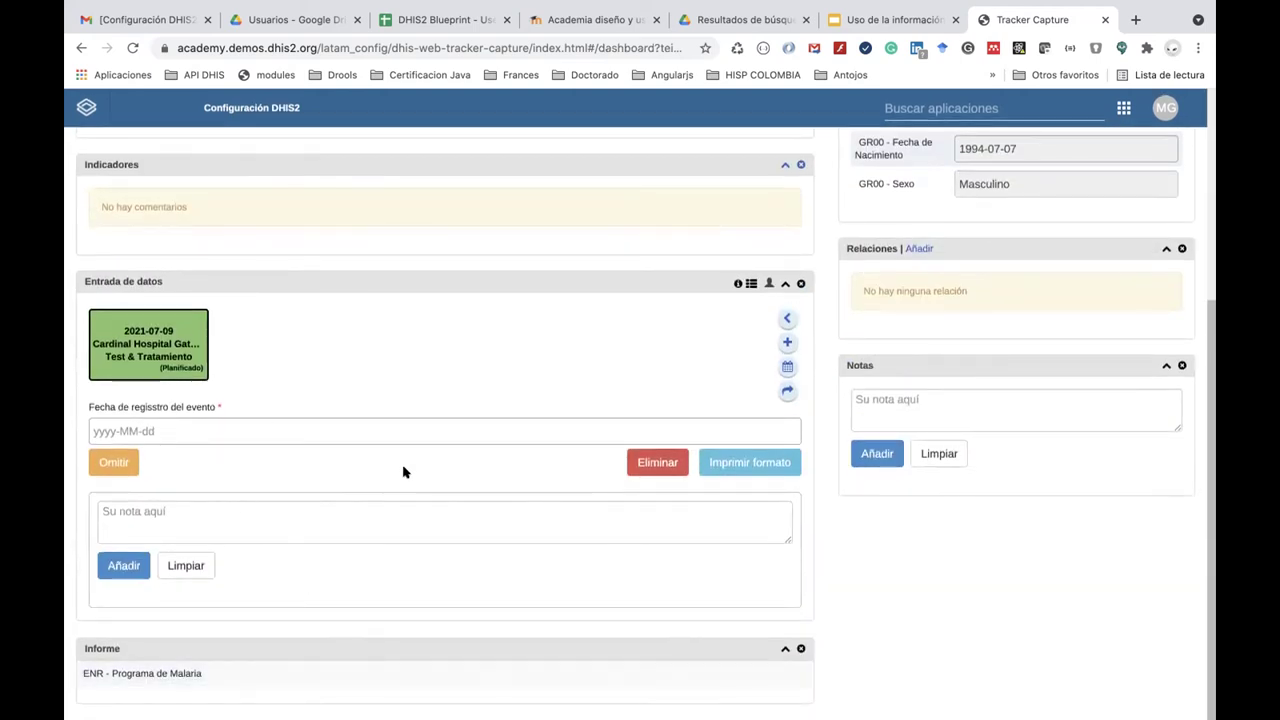
{"action": "right_click", "coordinate": [866, 543]}
{"action": "left_click", "coordinate": [928, 702]}
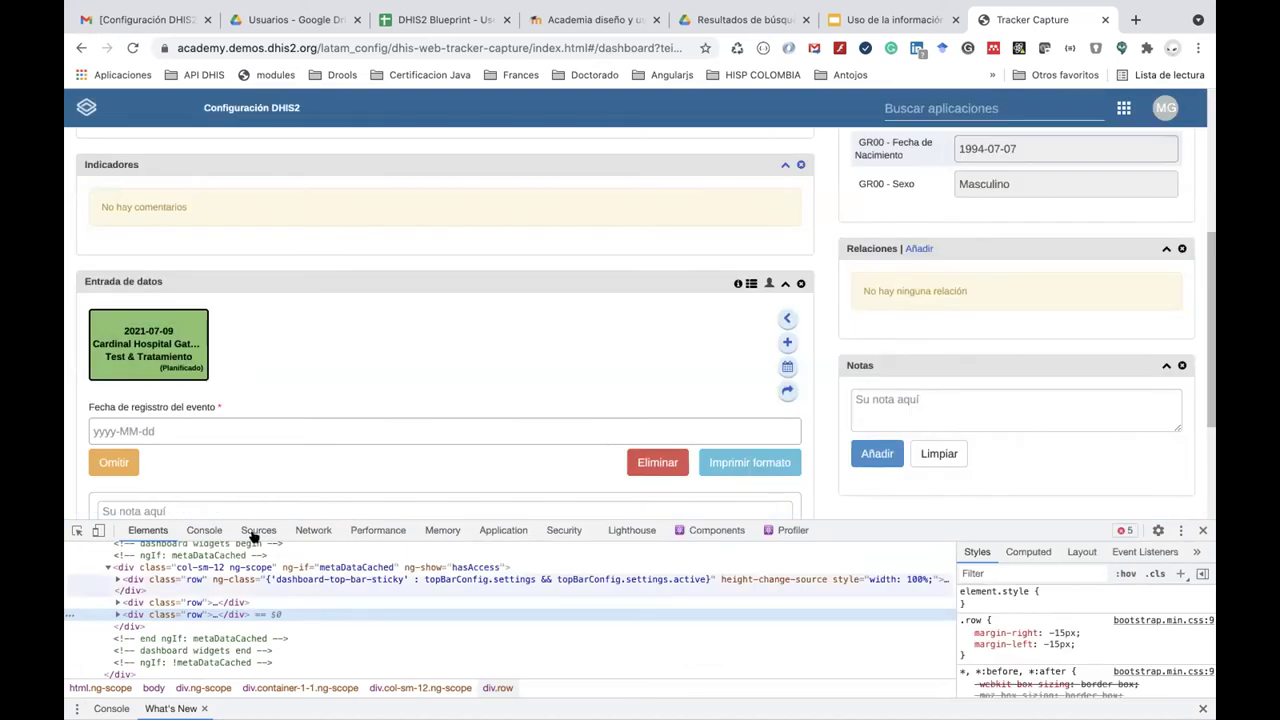
{"action": "left_click", "coordinate": [205, 530]}
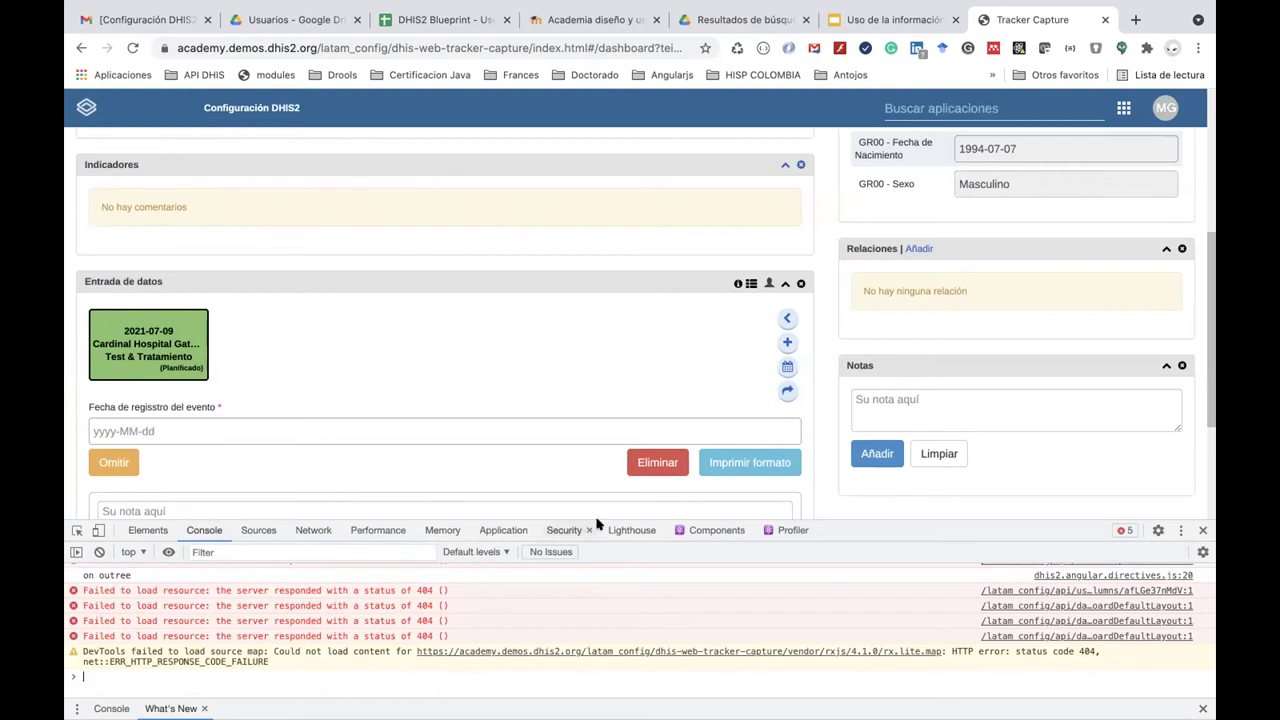
Close the developer tools, then reopen them via Inspeccionar and show the Console messages.
{"action": "right_click", "coordinate": [823, 500]}
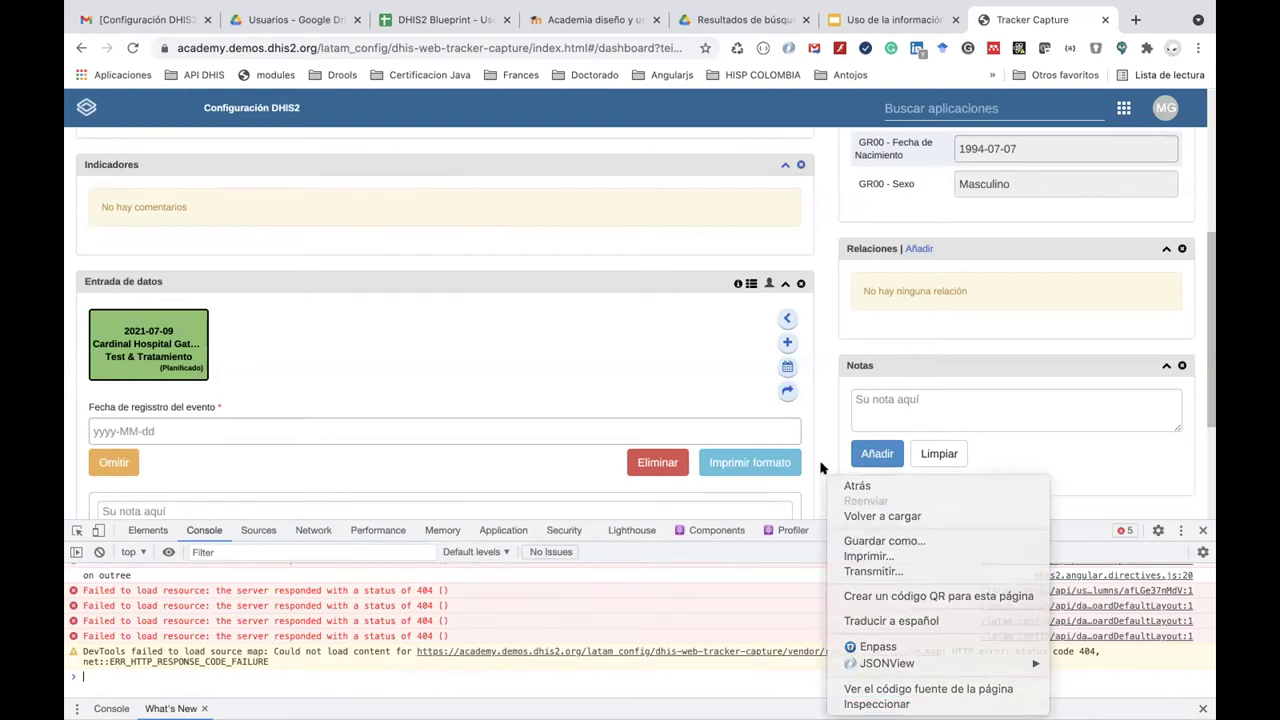
{"action": "key", "text": "Escape"}
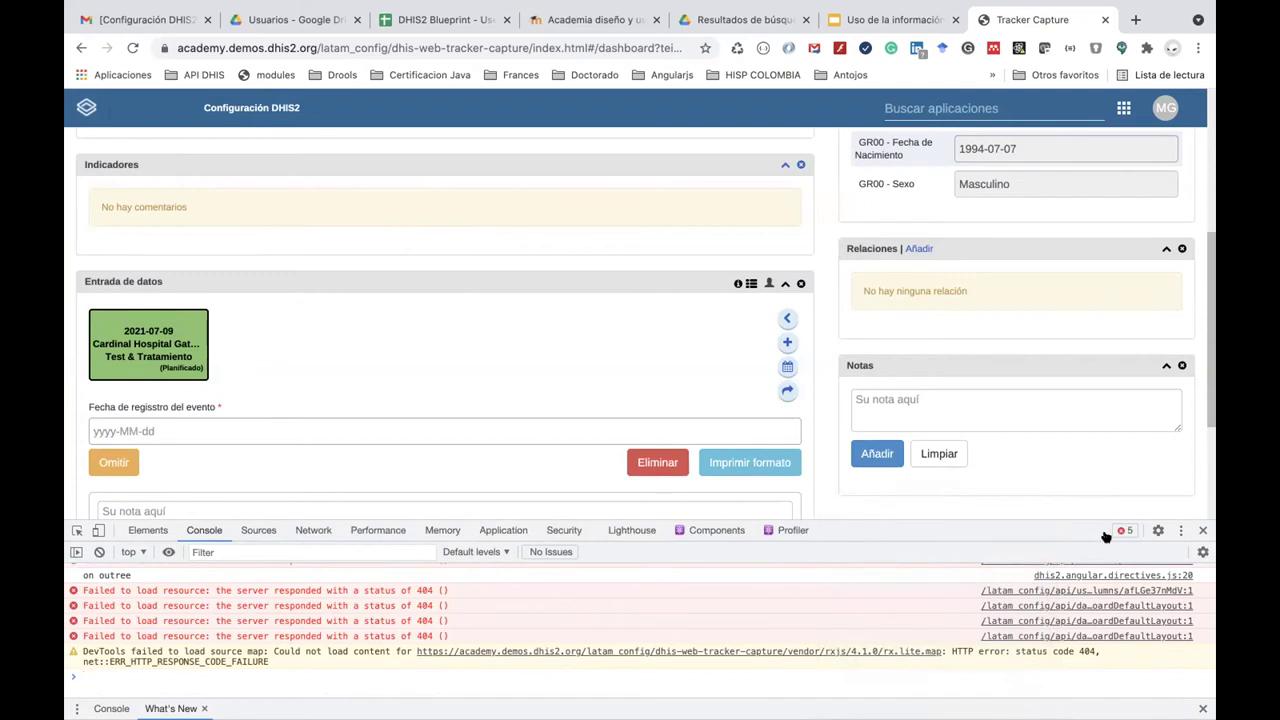
{"action": "left_click", "coordinate": [1202, 530]}
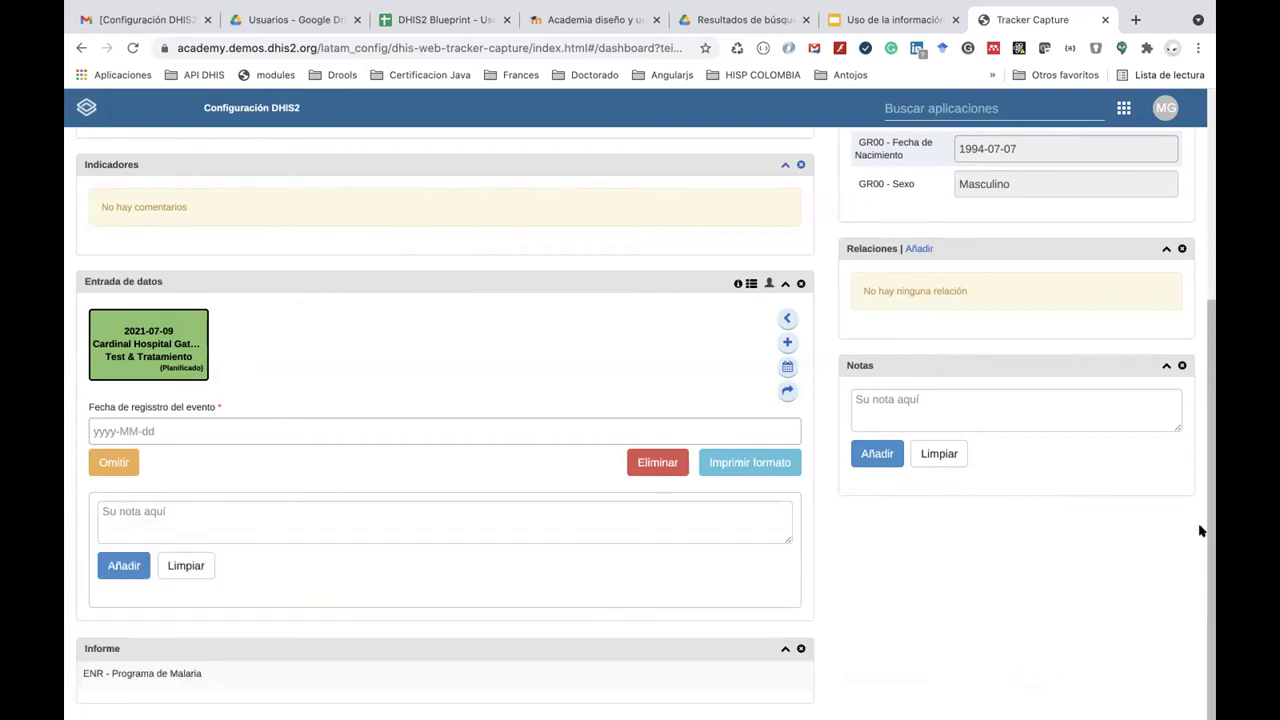
{"action": "right_click", "coordinate": [900, 532]}
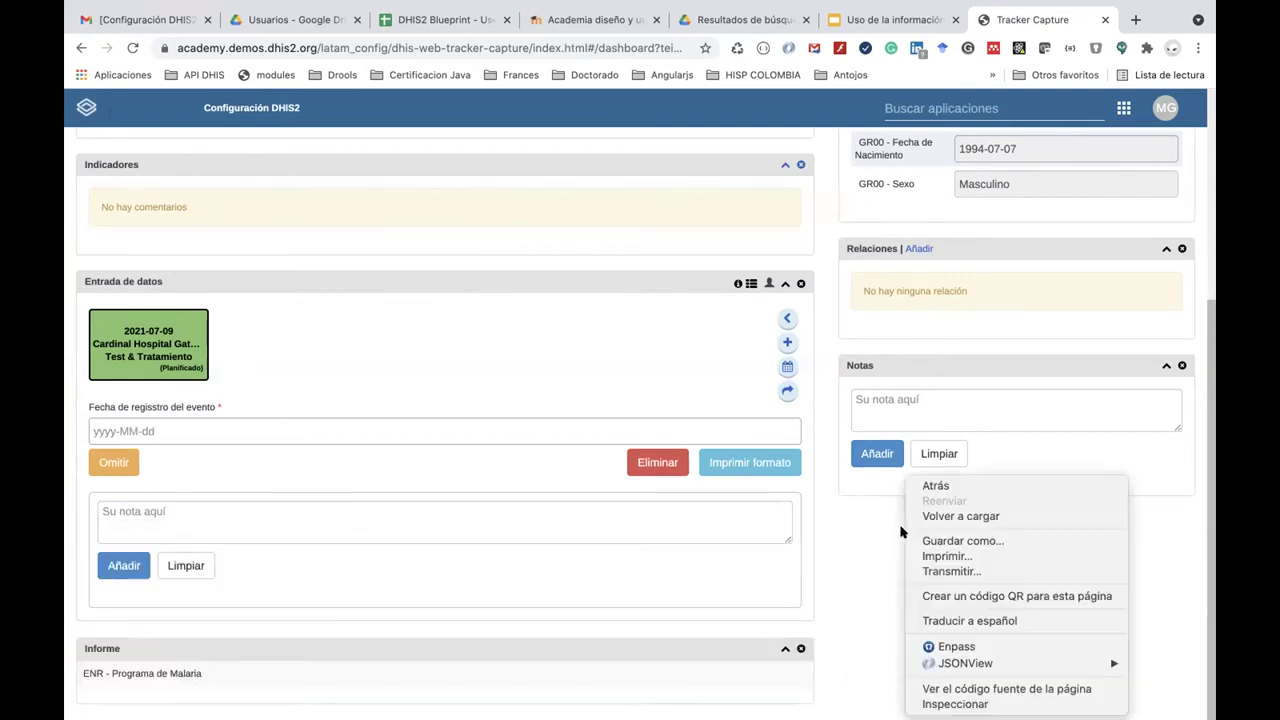
{"action": "left_click", "coordinate": [942, 703]}
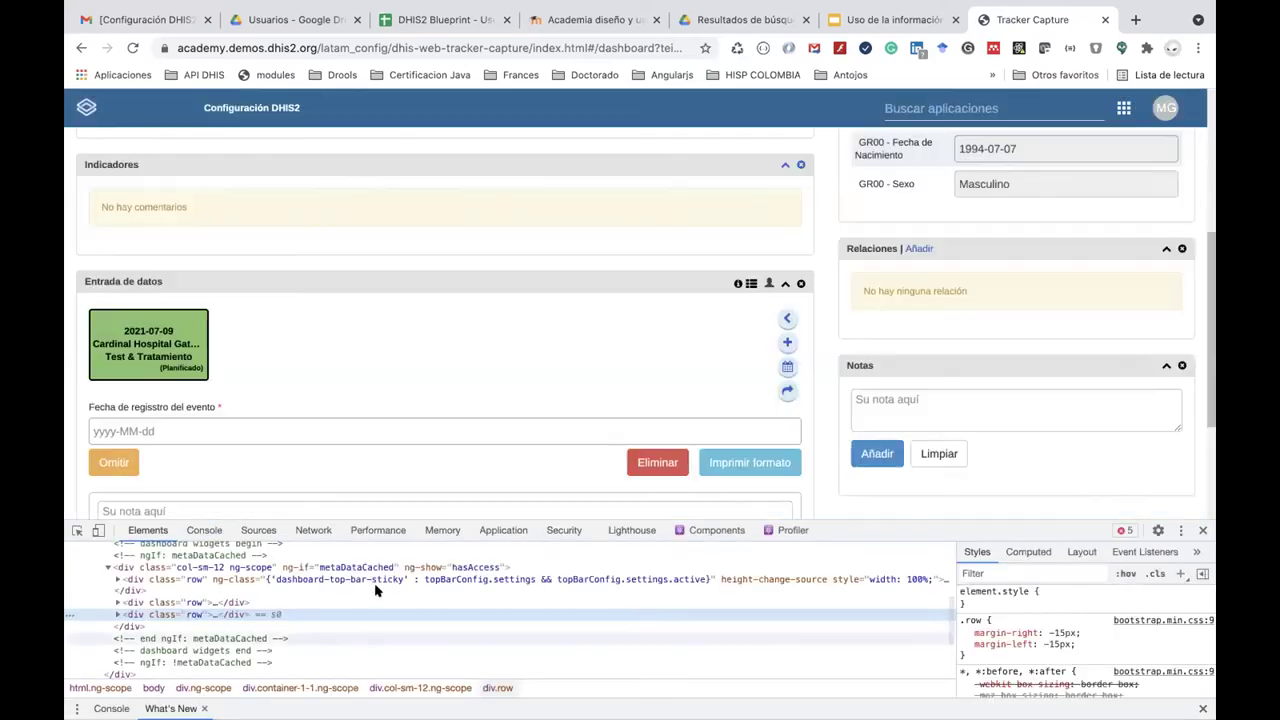
{"action": "left_click", "coordinate": [203, 530]}
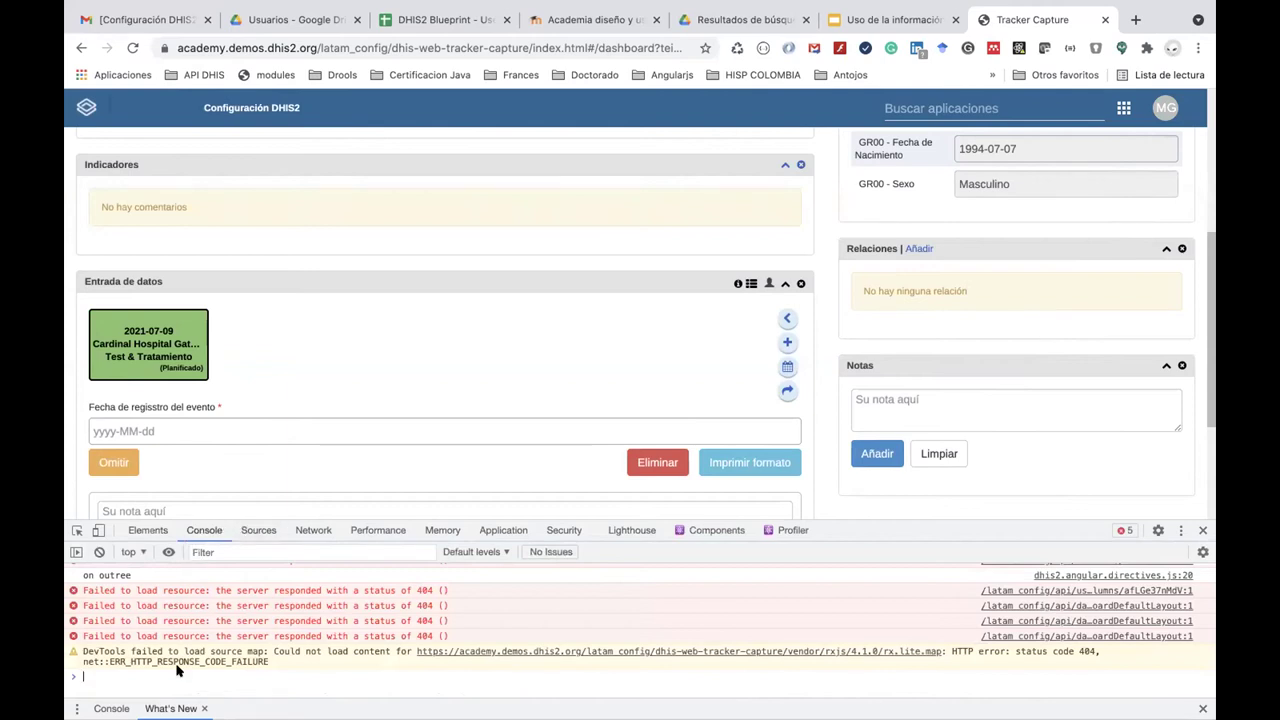
Append '&verbose' to the end of the dashboard URL and reload the page.
{"action": "left_click", "coordinate": [660, 48]}
{"action": "left_click", "coordinate": [648, 48]}
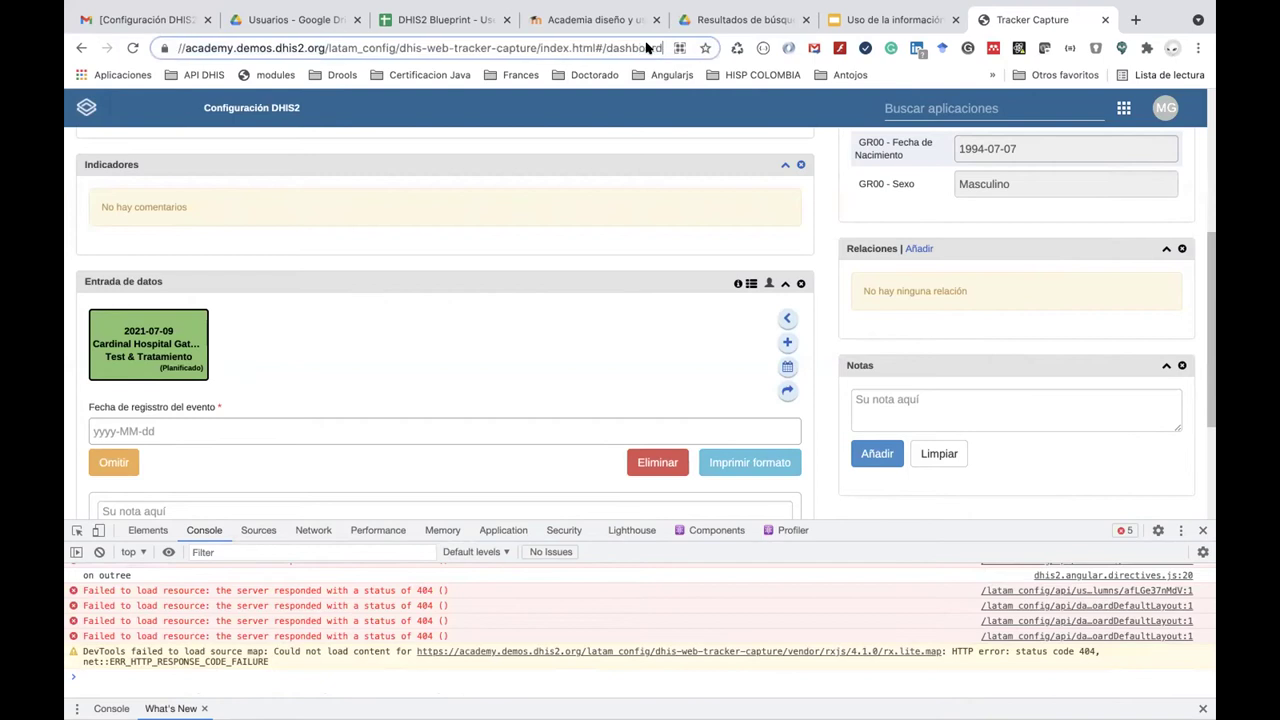
{"action": "key", "text": "Right"}
{"action": "key", "text": "Right"}
{"action": "key", "text": "Right"}
{"action": "key", "text": "Right"}
{"action": "key", "text": "Right"}
{"action": "key", "text": "Right"}
{"action": "key", "text": "Right"}
{"action": "key", "text": "Right"}
{"action": "key", "text": "Right"}
{"action": "key", "text": "Right"}
{"action": "key", "text": "Right"}
{"action": "key", "text": "Right"}
{"action": "key", "text": "Right"}
{"action": "key", "text": "Right"}
{"action": "key", "text": "Right"}
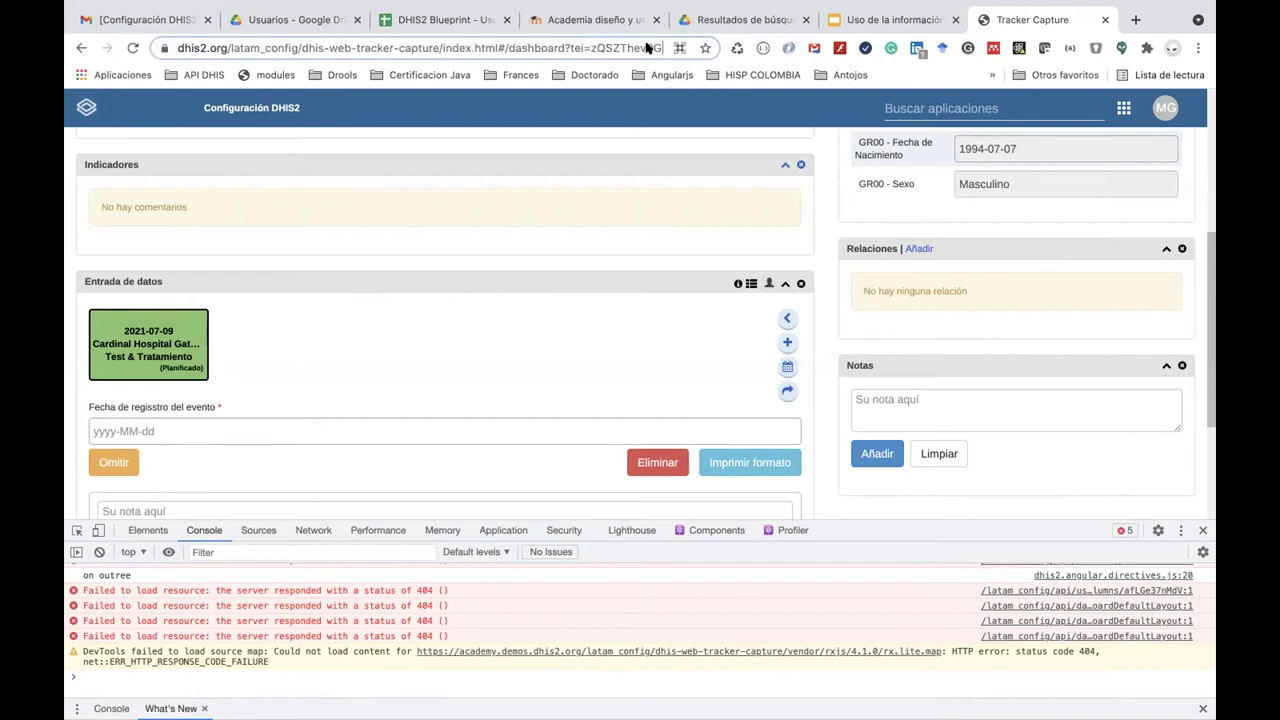
{"action": "key", "text": "Right"}
{"action": "key", "text": "Right"}
{"action": "key", "text": "Right"}
{"action": "key", "text": "Right"}
{"action": "key", "text": "Right"}
{"action": "key", "text": "Right"}
{"action": "key", "text": "Right"}
{"action": "key", "text": "Right"}
{"action": "key", "text": "Right"}
{"action": "key", "text": "Right"}
{"action": "key", "text": "Right"}
{"action": "key", "text": "Right"}
{"action": "key", "text": "Right"}
{"action": "key", "text": "Right"}
{"action": "key", "text": "Right"}
{"action": "key", "text": "Right"}
{"action": "key", "text": "Right"}
{"action": "key", "text": "Right"}
{"action": "key", "text": "Right"}
{"action": "key", "text": "Right"}
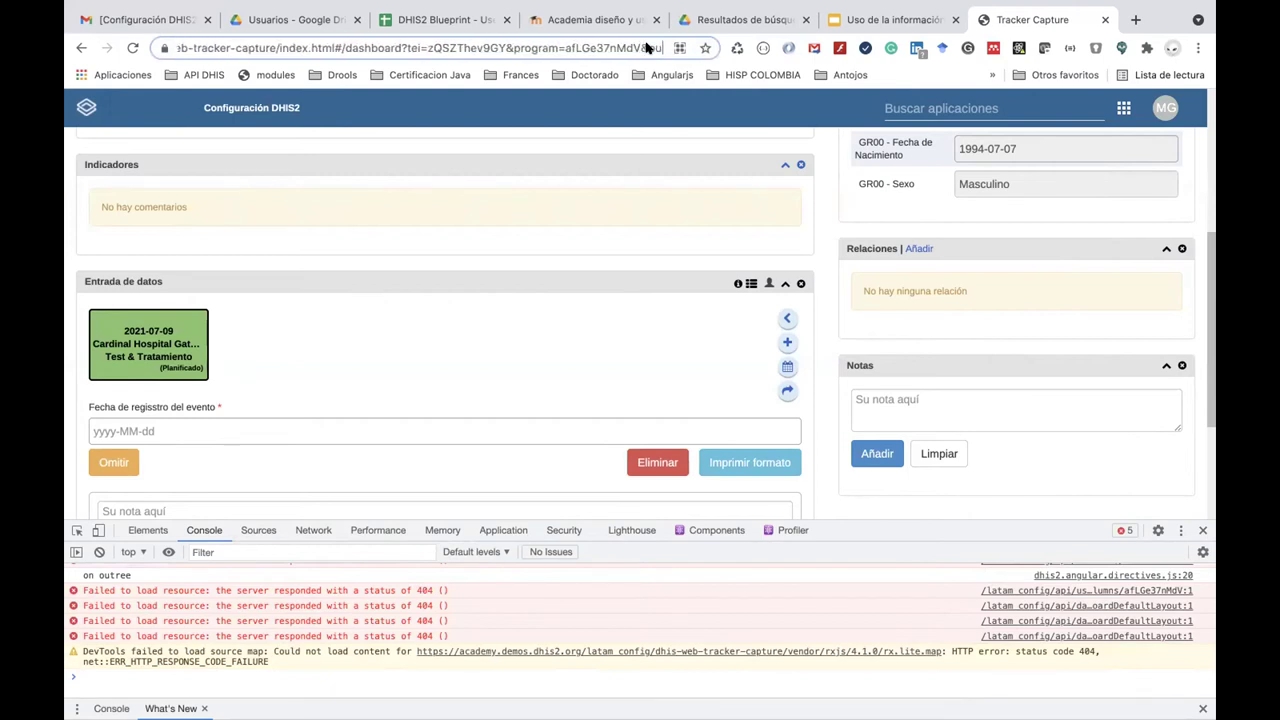
{"action": "key", "text": "Right"}
{"action": "key", "text": "Right"}
{"action": "key", "text": "Right"}
{"action": "key", "text": "Right"}
{"action": "key", "text": "Right"}
{"action": "key", "text": "Right"}
{"action": "key", "text": "Right"}
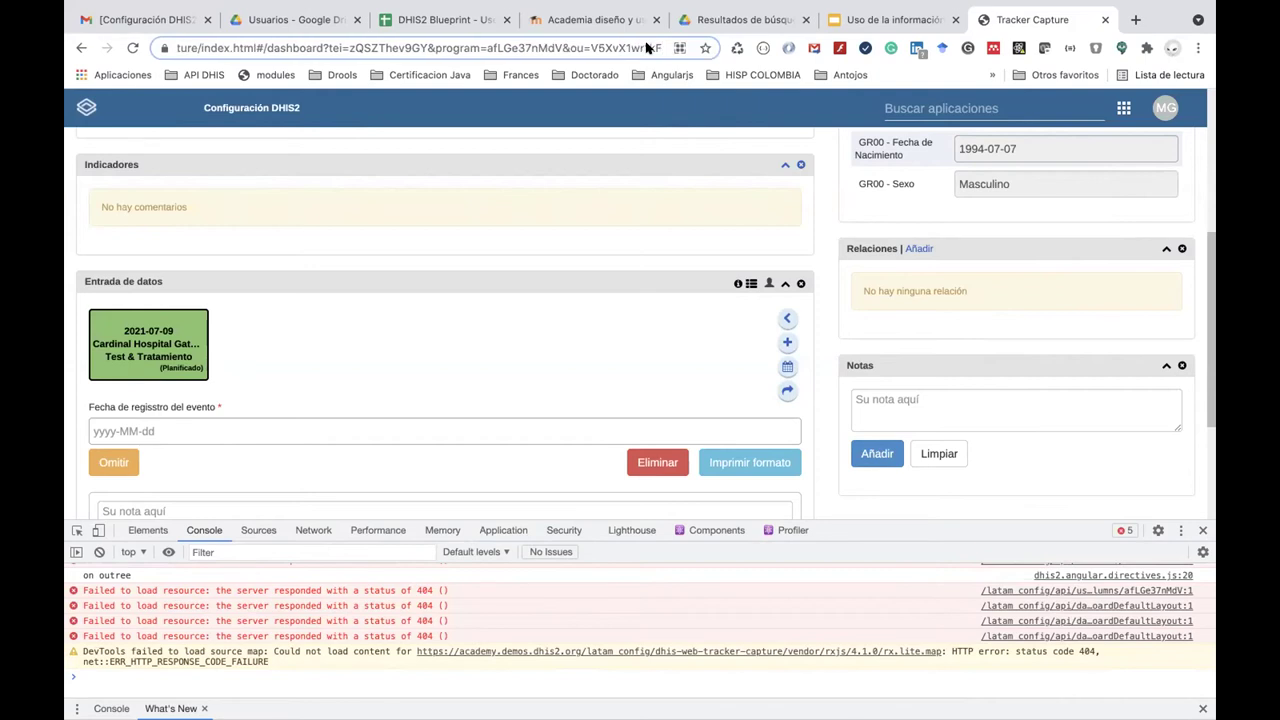
{"action": "key", "text": "Right"}
{"action": "key", "text": "Right"}
{"action": "key", "text": "Right"}
{"action": "type", "text": "&"}
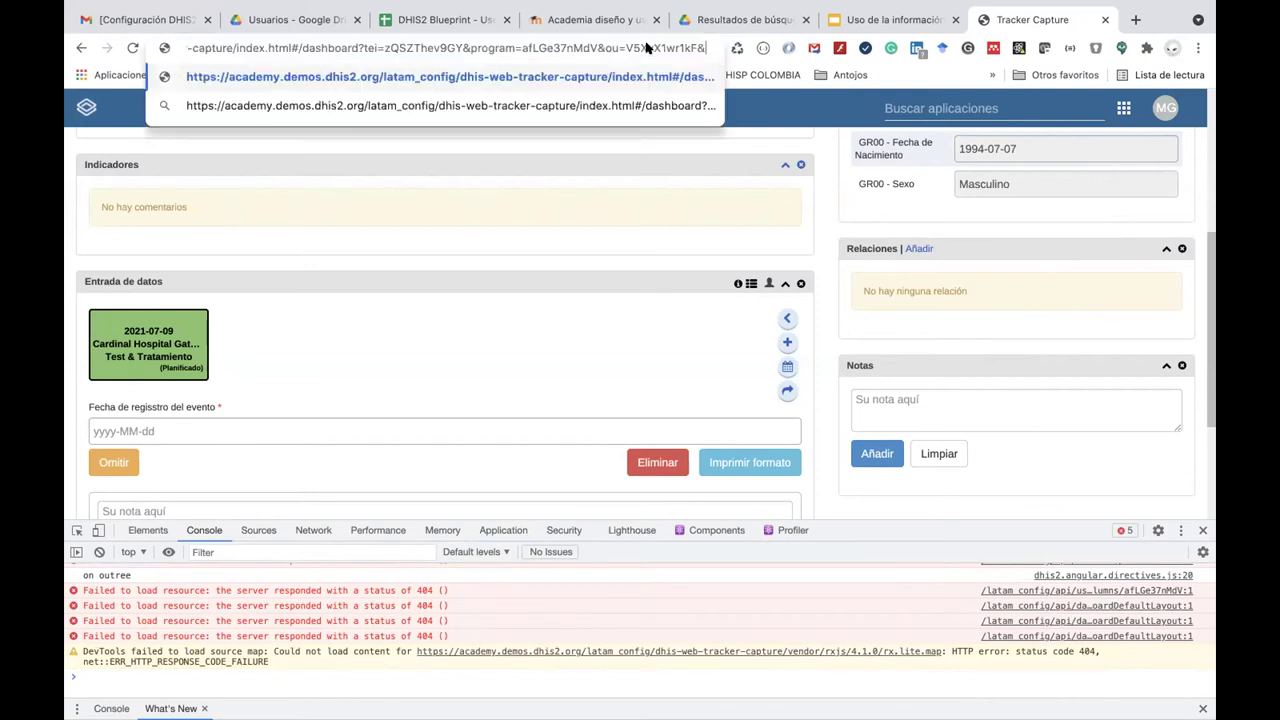
{"action": "type", "text": "verbose"}
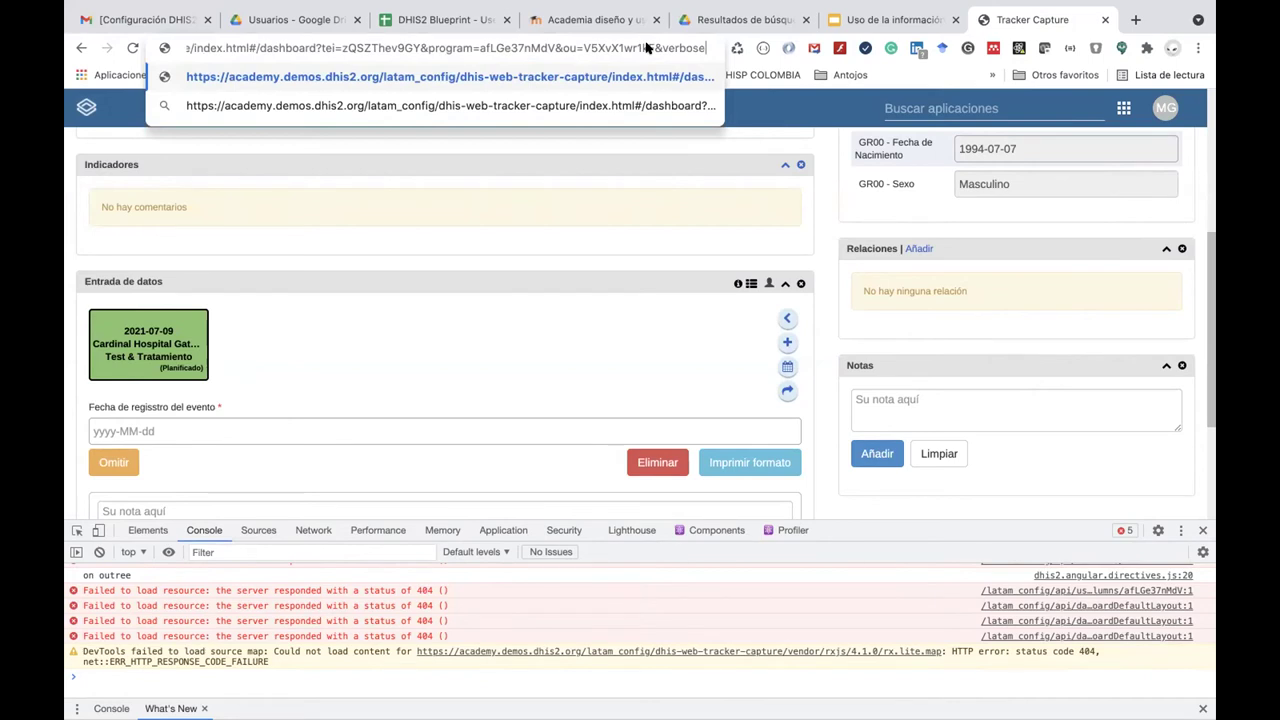
{"action": "key", "text": "Return"}
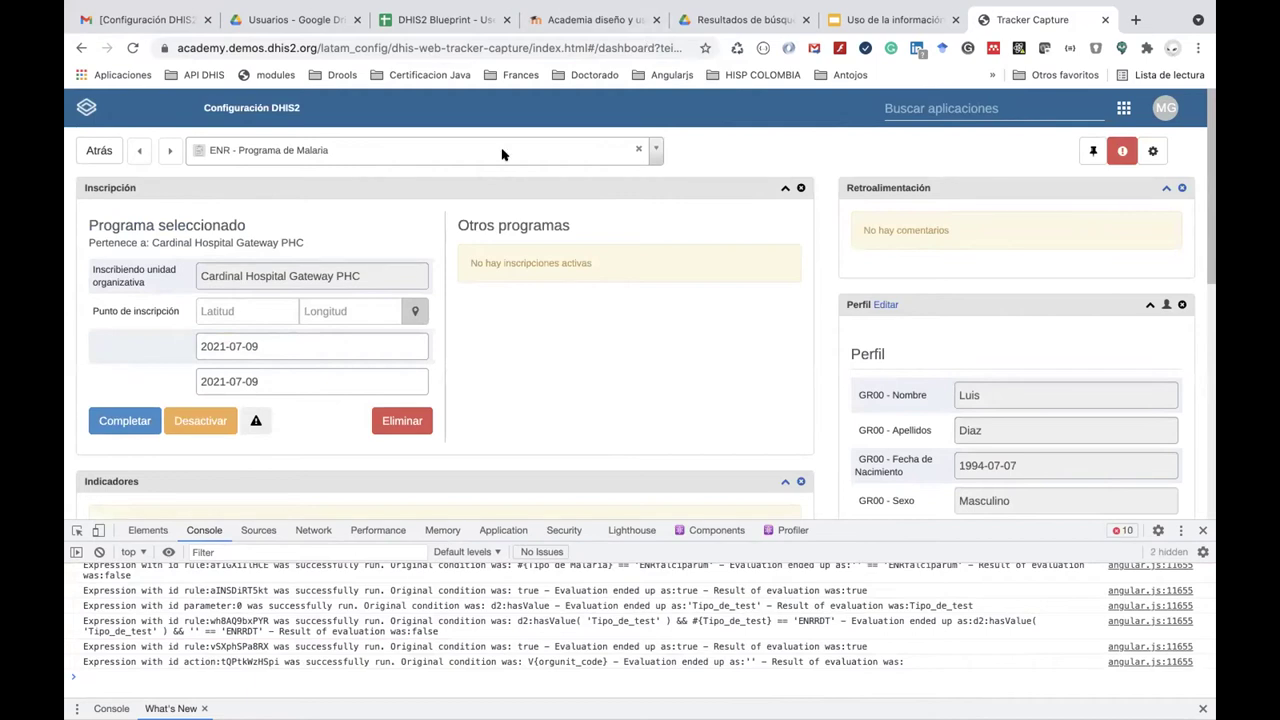
Set the Test & Tratamiento event date to 2021-07-09.
{"action": "scroll", "coordinate": [503, 154], "scroll_direction": "down", "scroll_amount": 3}
{"action": "scroll", "coordinate": [209, 326], "scroll_direction": "down", "scroll_amount": 2}
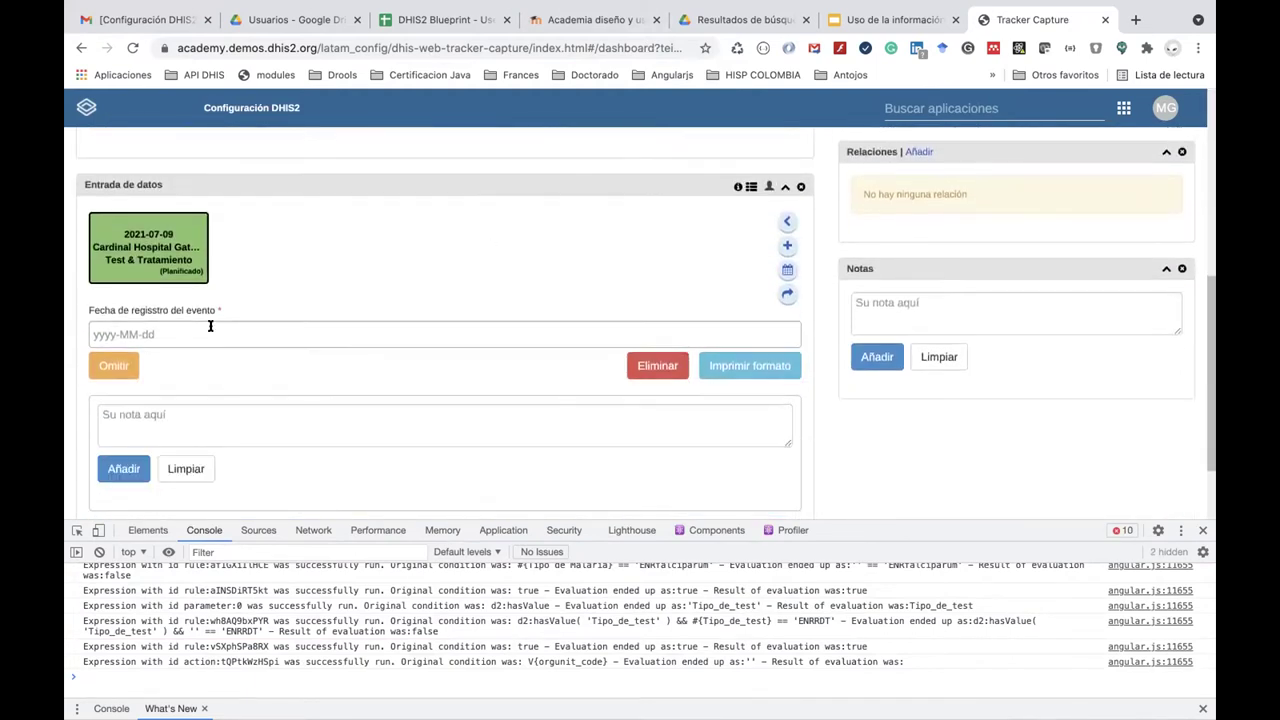
{"action": "left_click", "coordinate": [144, 333]}
{"action": "left_click", "coordinate": [221, 222]}
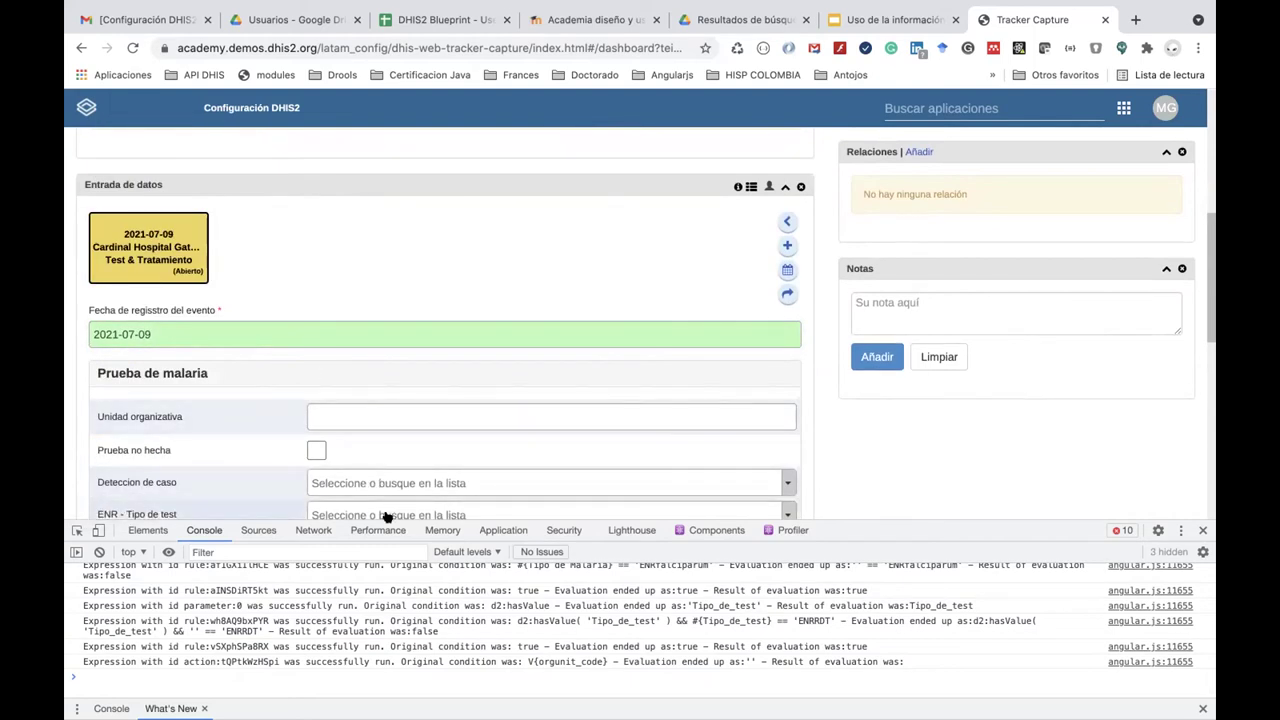
Set case detection to Pasivo, test type to RDT, and blood result to P falciparum.
{"action": "scroll", "coordinate": [387, 500], "scroll_direction": "down", "scroll_amount": 2}
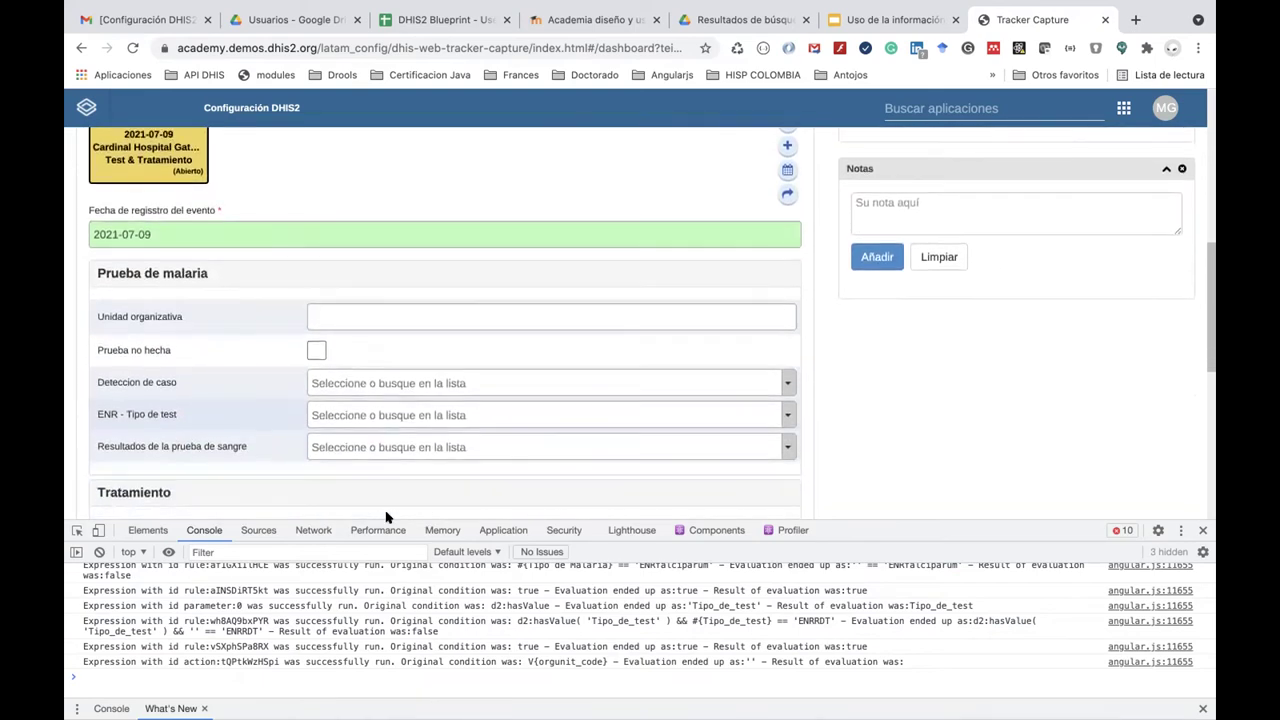
{"action": "left_click", "coordinate": [400, 390]}
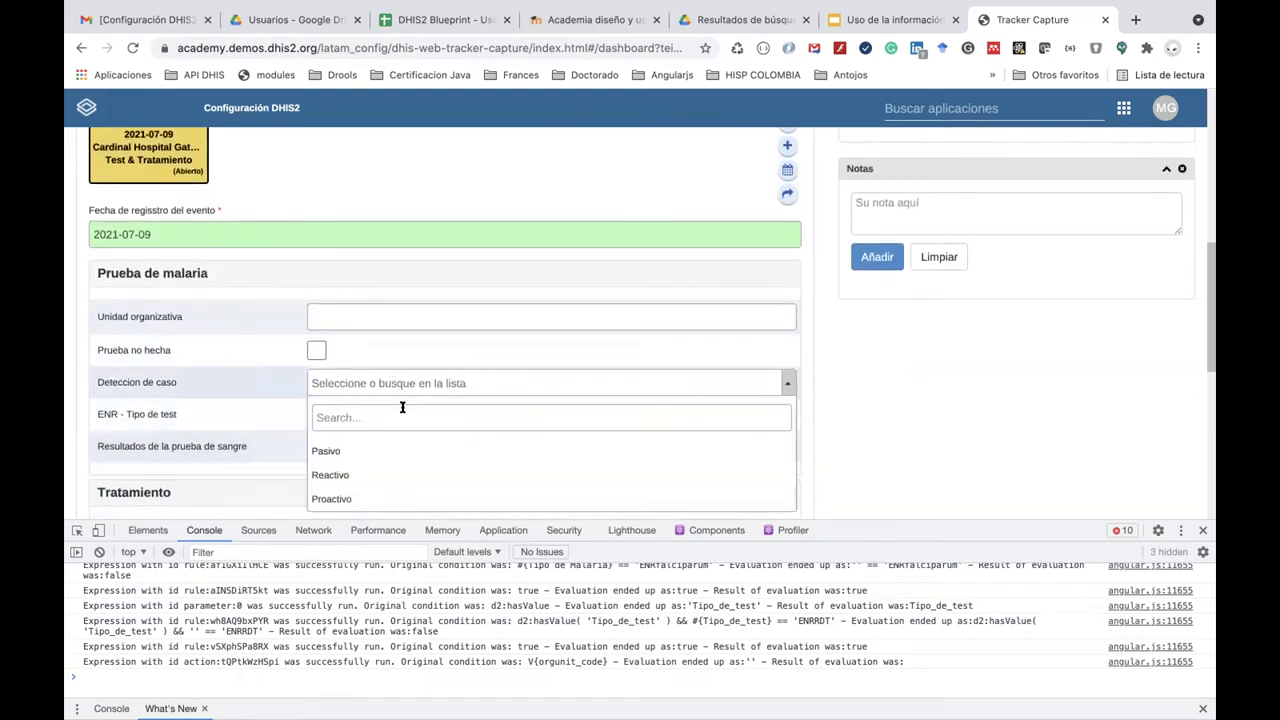
{"action": "left_click", "coordinate": [398, 452]}
{"action": "left_click", "coordinate": [369, 414]}
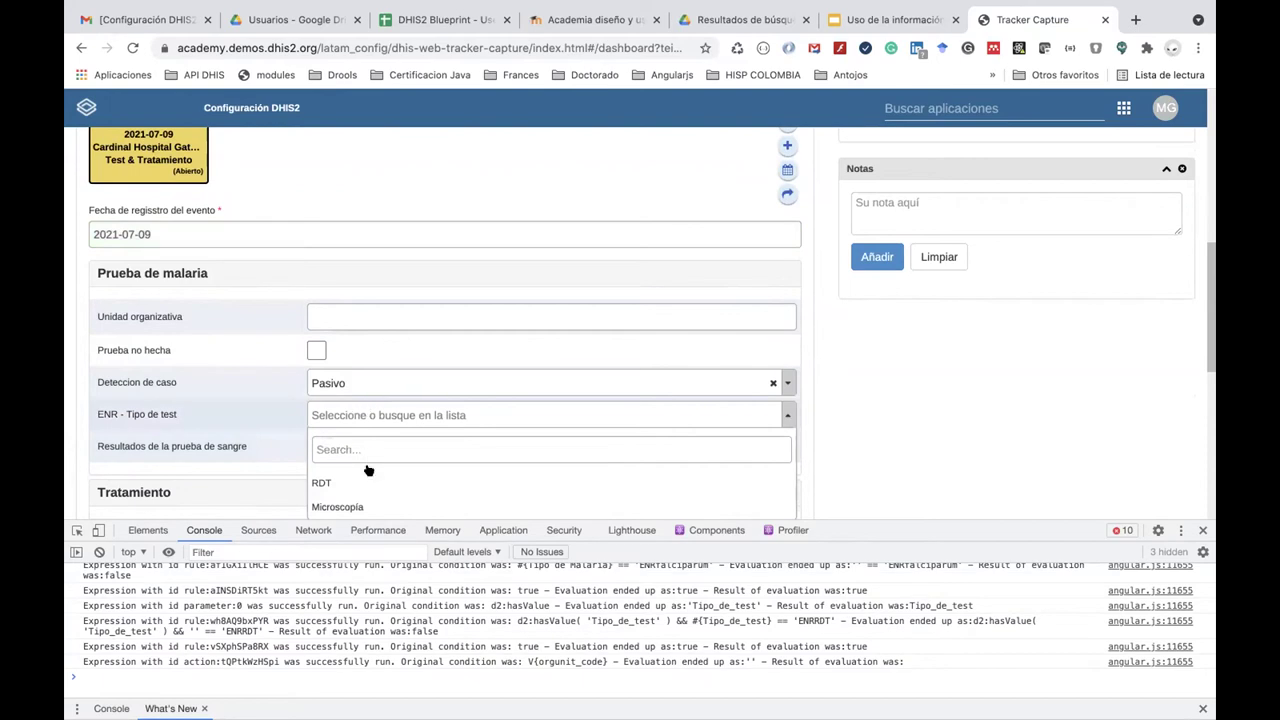
{"action": "left_click", "coordinate": [368, 476]}
{"action": "left_click", "coordinate": [363, 446]}
{"action": "scroll", "coordinate": [363, 440], "scroll_direction": "down", "scroll_amount": 3}
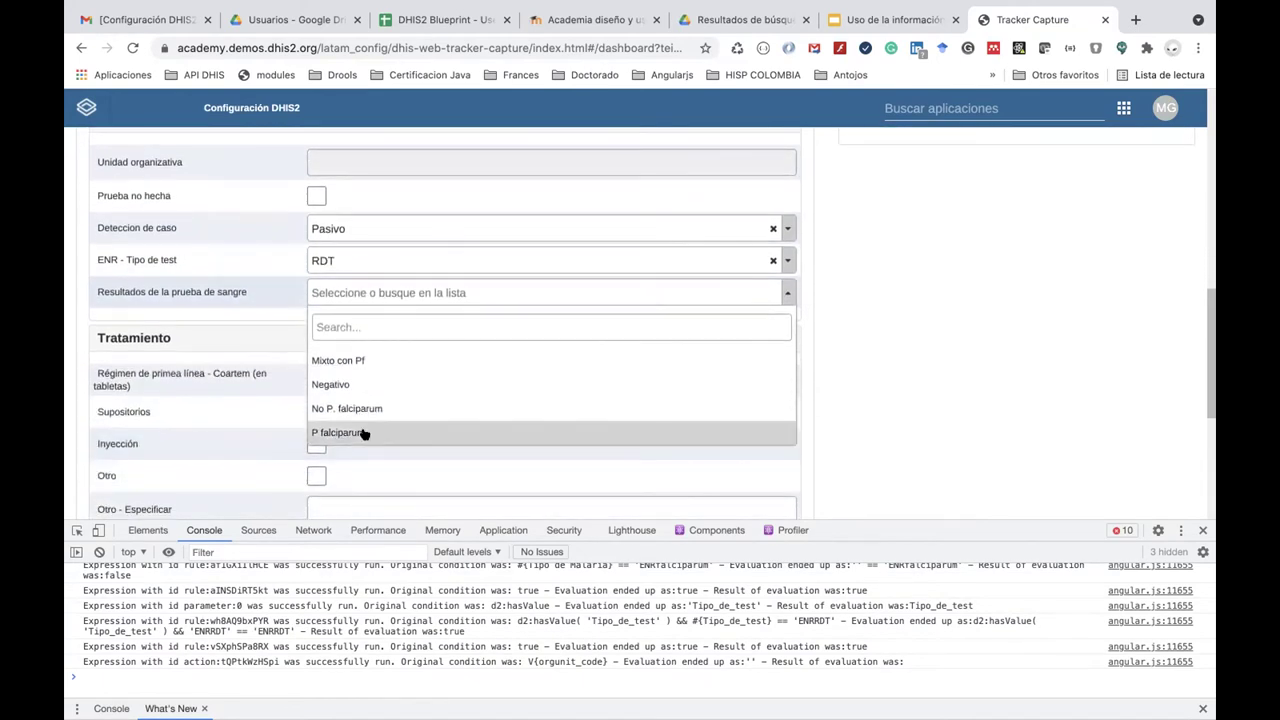
{"action": "left_click", "coordinate": [364, 433]}
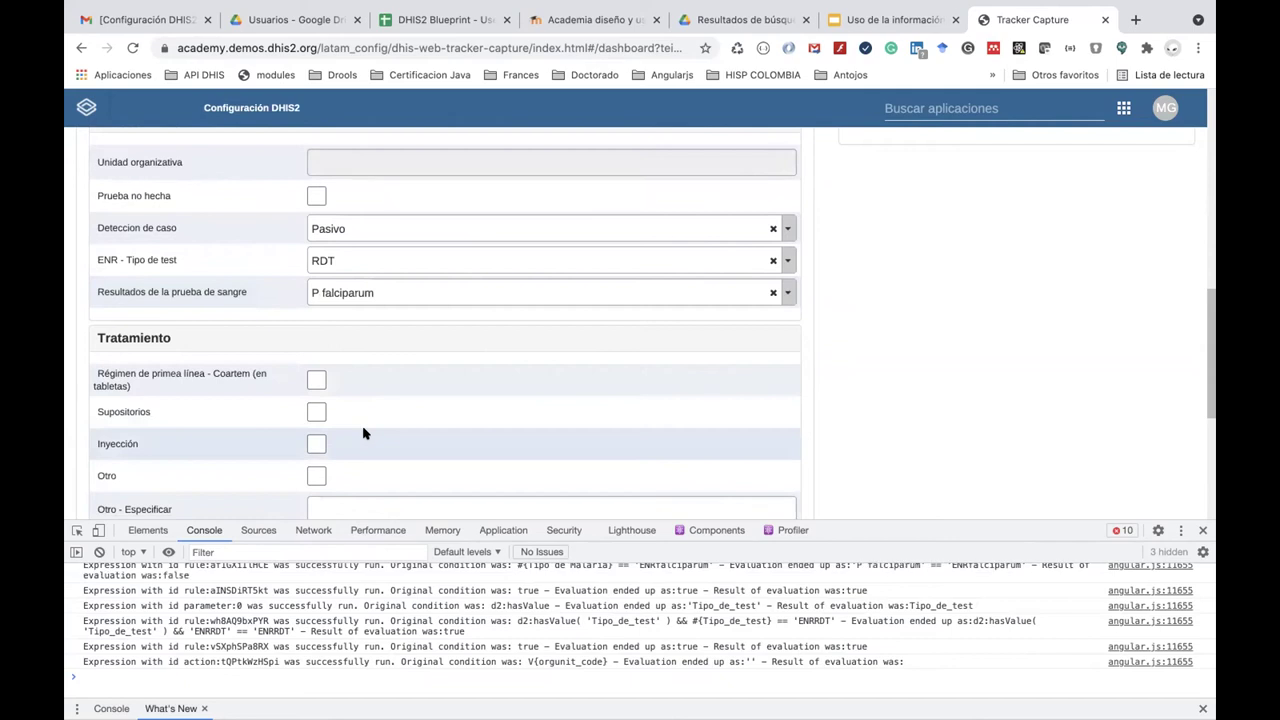
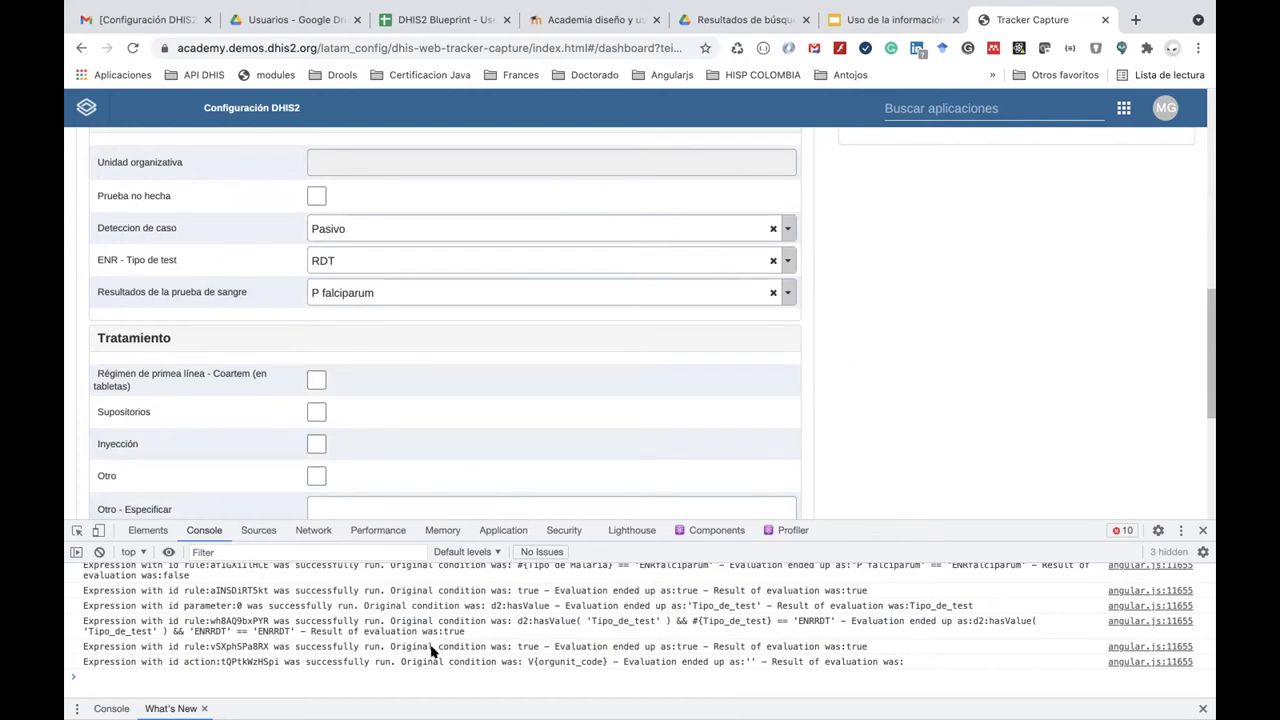
Clear the console log.
{"action": "scroll", "coordinate": [464, 646], "scroll_direction": "up", "scroll_amount": 2}
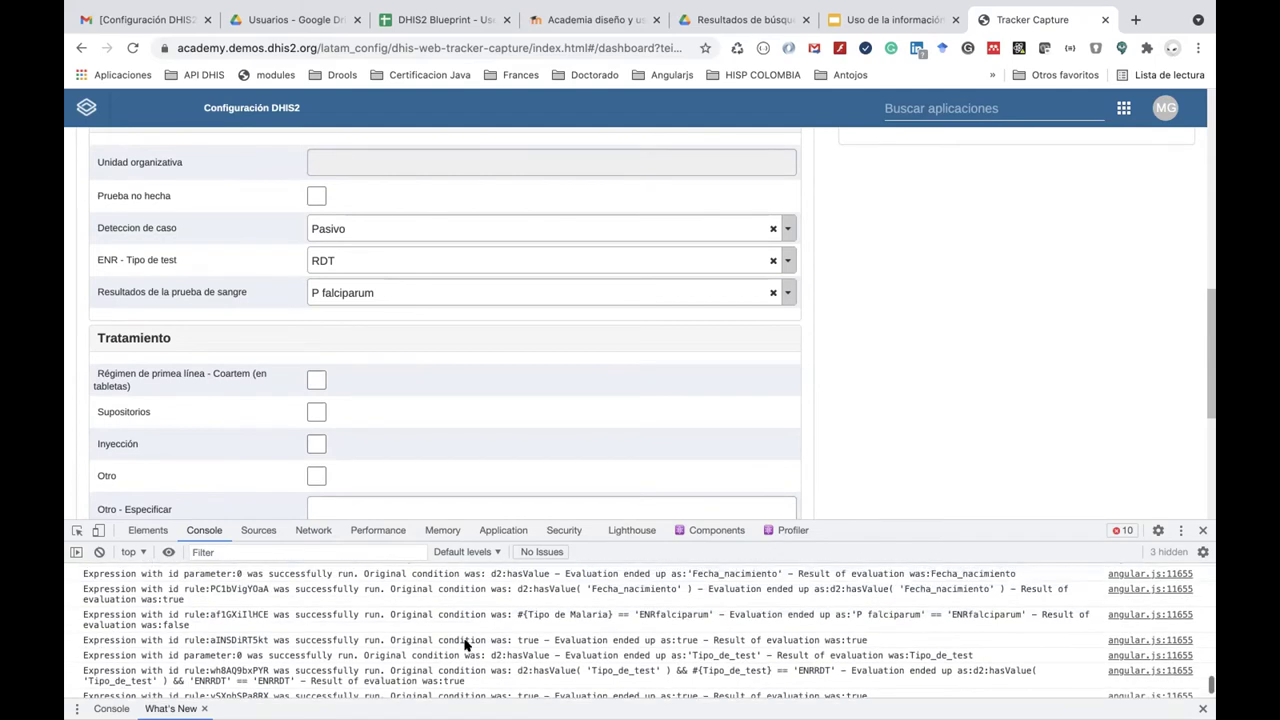
{"action": "scroll", "coordinate": [464, 646], "scroll_direction": "up", "scroll_amount": 2}
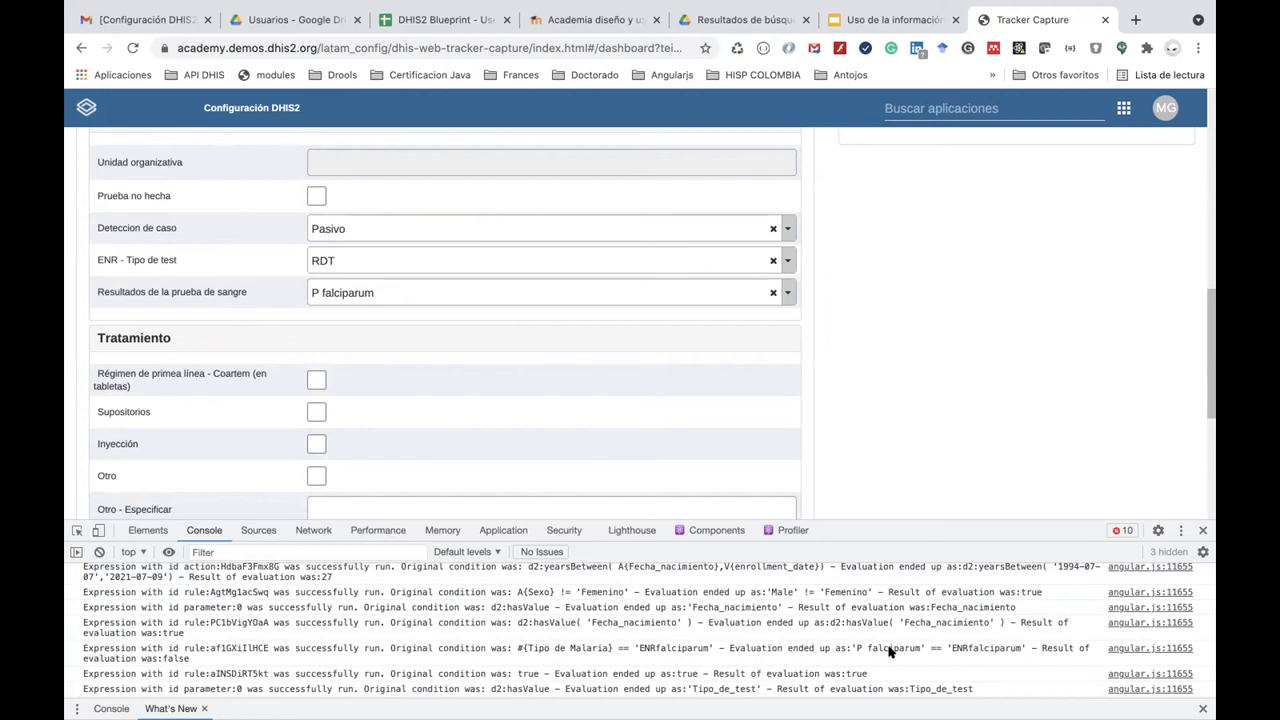
{"action": "scroll", "coordinate": [888, 650], "scroll_direction": "up", "scroll_amount": 2}
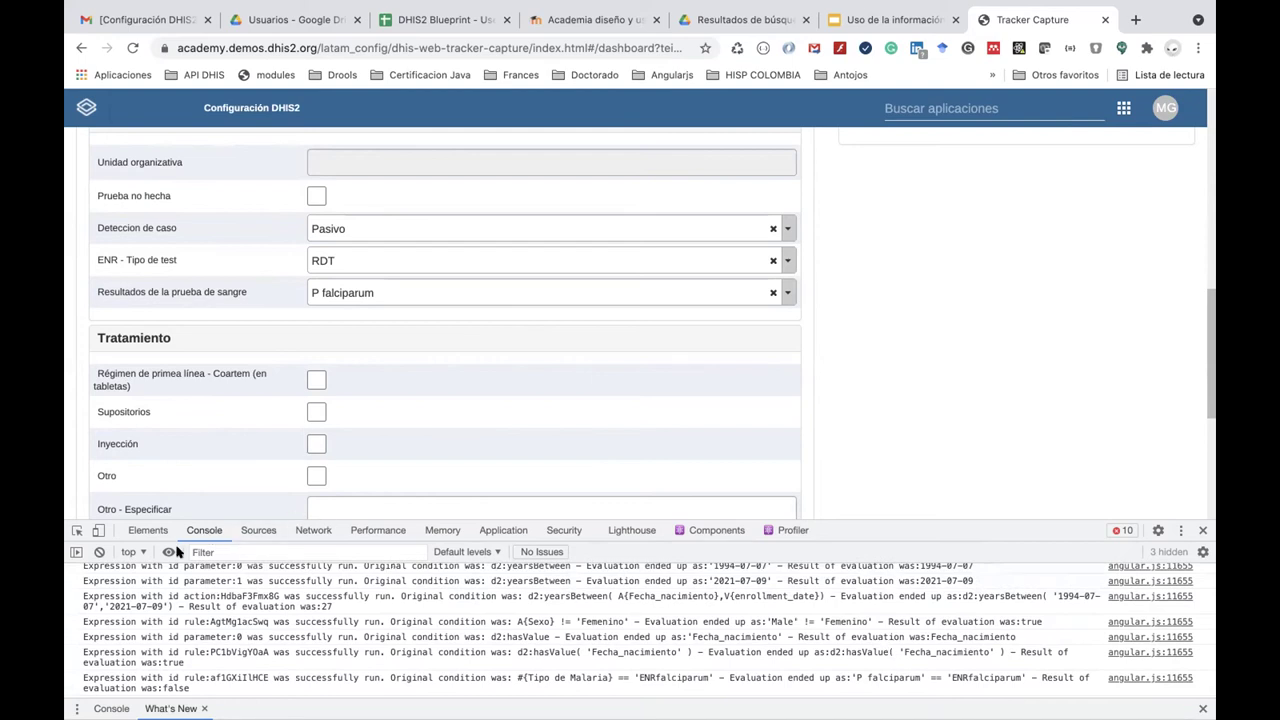
{"action": "left_click", "coordinate": [96, 552]}
Switch the blood test result to No P. falciparum, then back to P falciparum.
{"action": "left_click", "coordinate": [400, 296]}
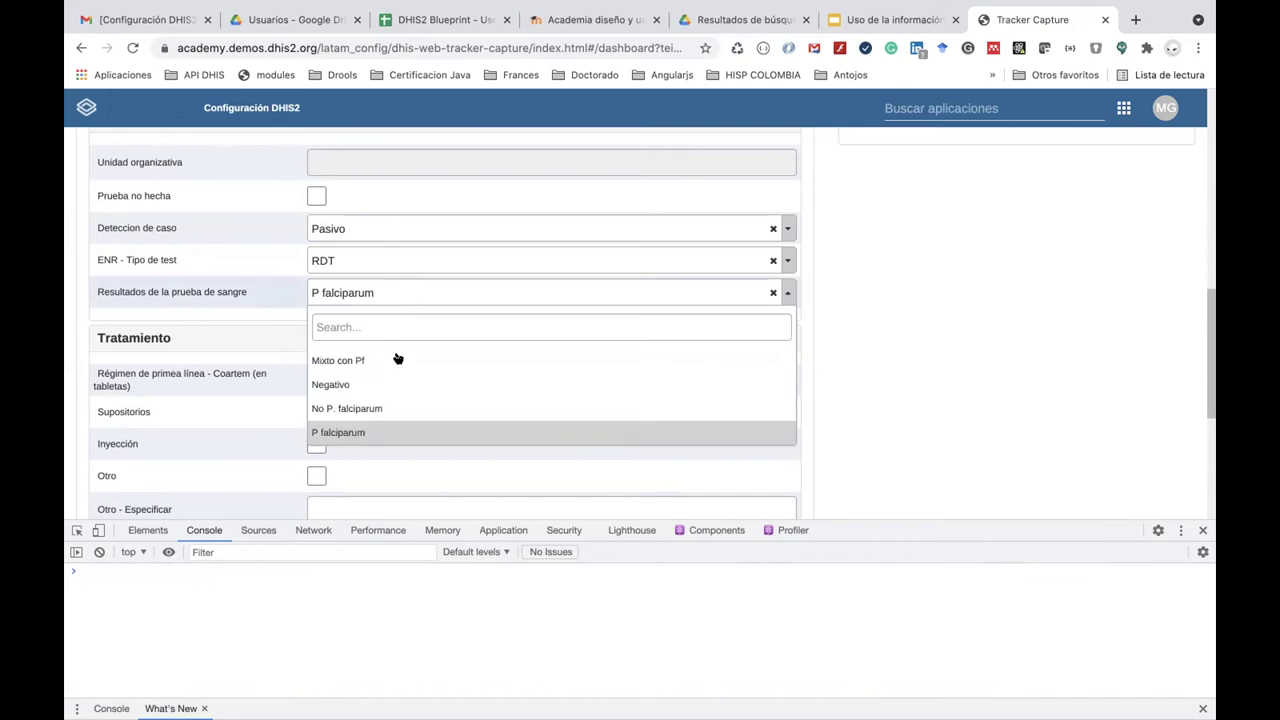
{"action": "left_click", "coordinate": [400, 430]}
{"action": "left_click", "coordinate": [381, 295]}
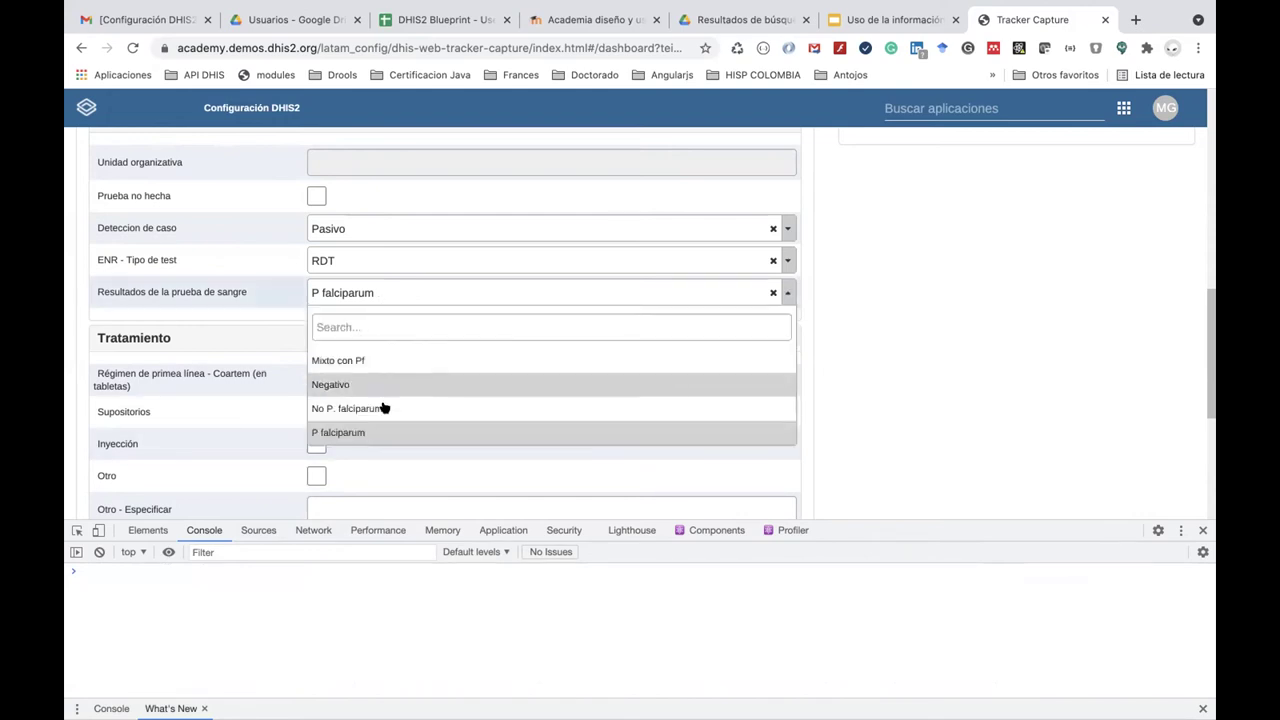
{"action": "left_click", "coordinate": [384, 408]}
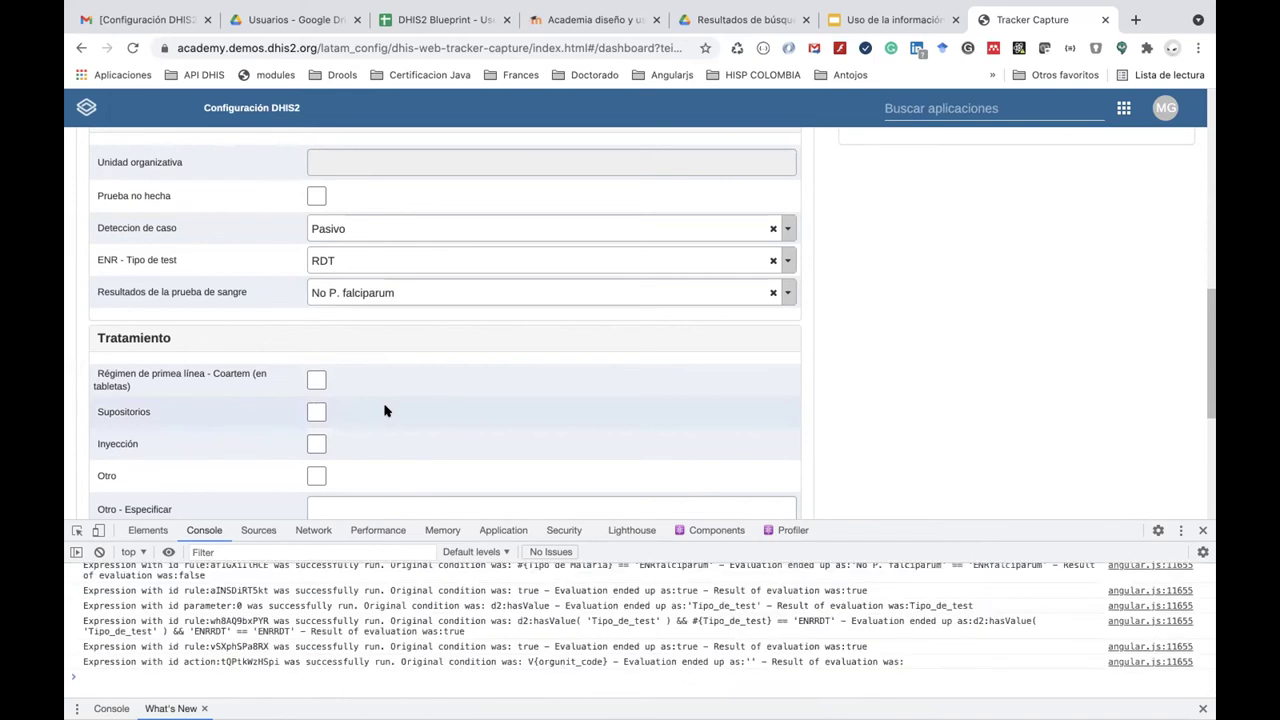
{"action": "left_click", "coordinate": [386, 293]}
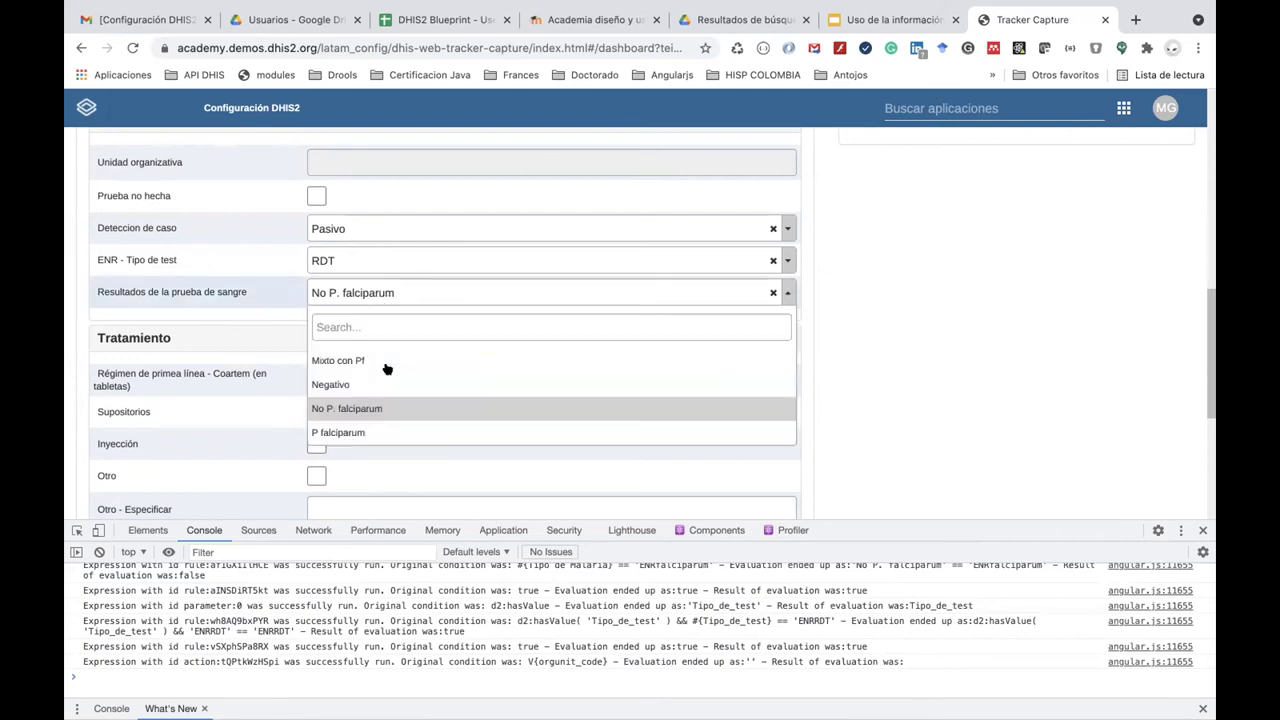
{"action": "left_click", "coordinate": [393, 433]}
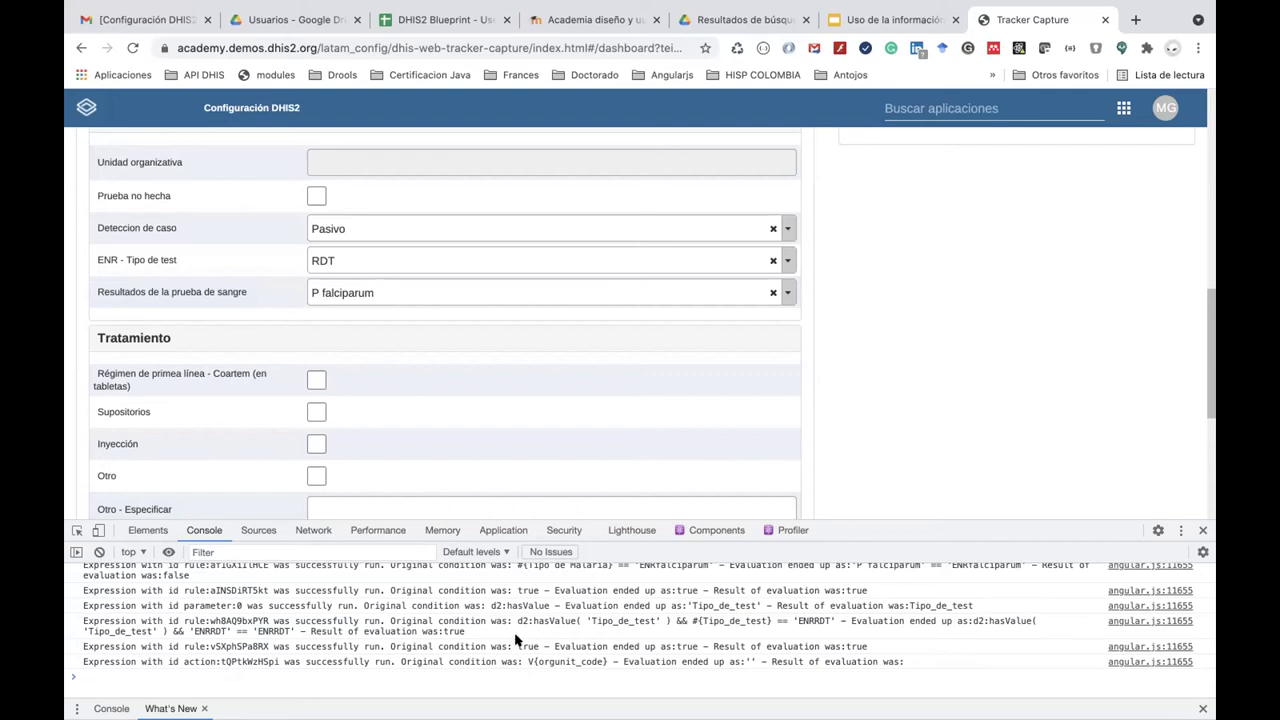
Find the falciparum rule's log line and select its id af1GXiIlHCE.
{"action": "scroll", "coordinate": [516, 640], "scroll_direction": "up", "scroll_amount": 2}
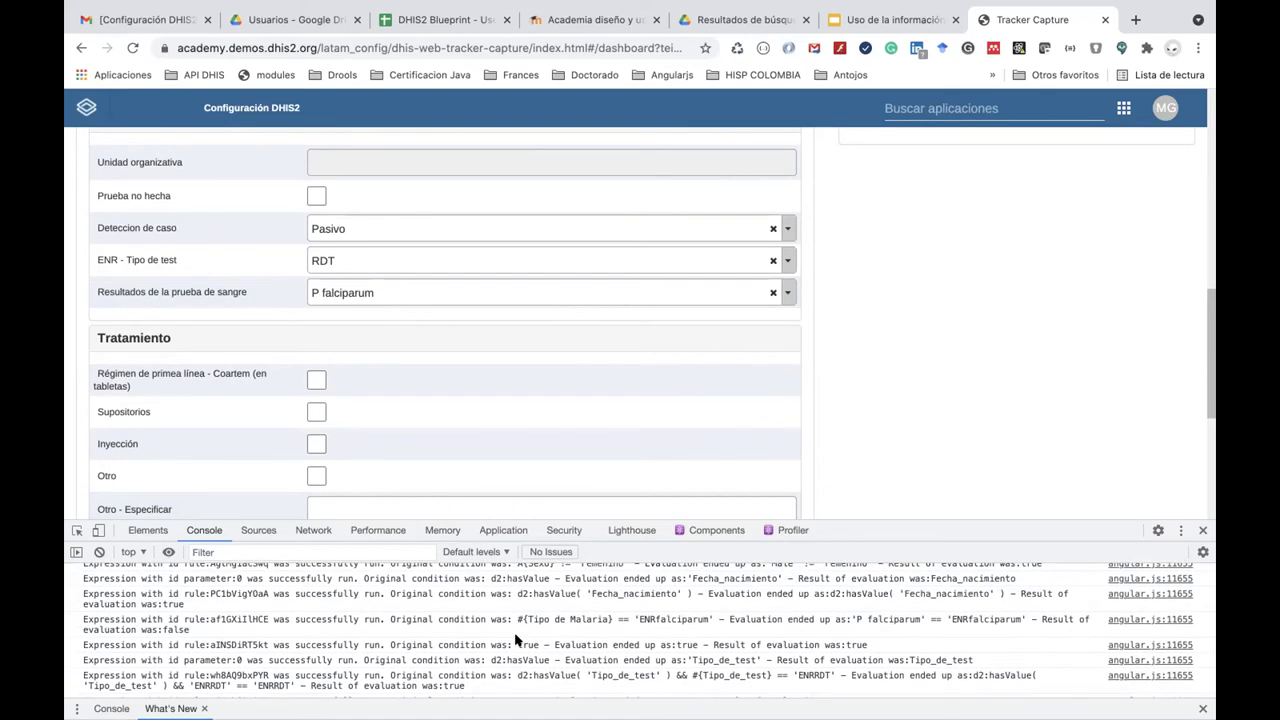
{"action": "scroll", "coordinate": [516, 640], "scroll_direction": "up", "scroll_amount": 1}
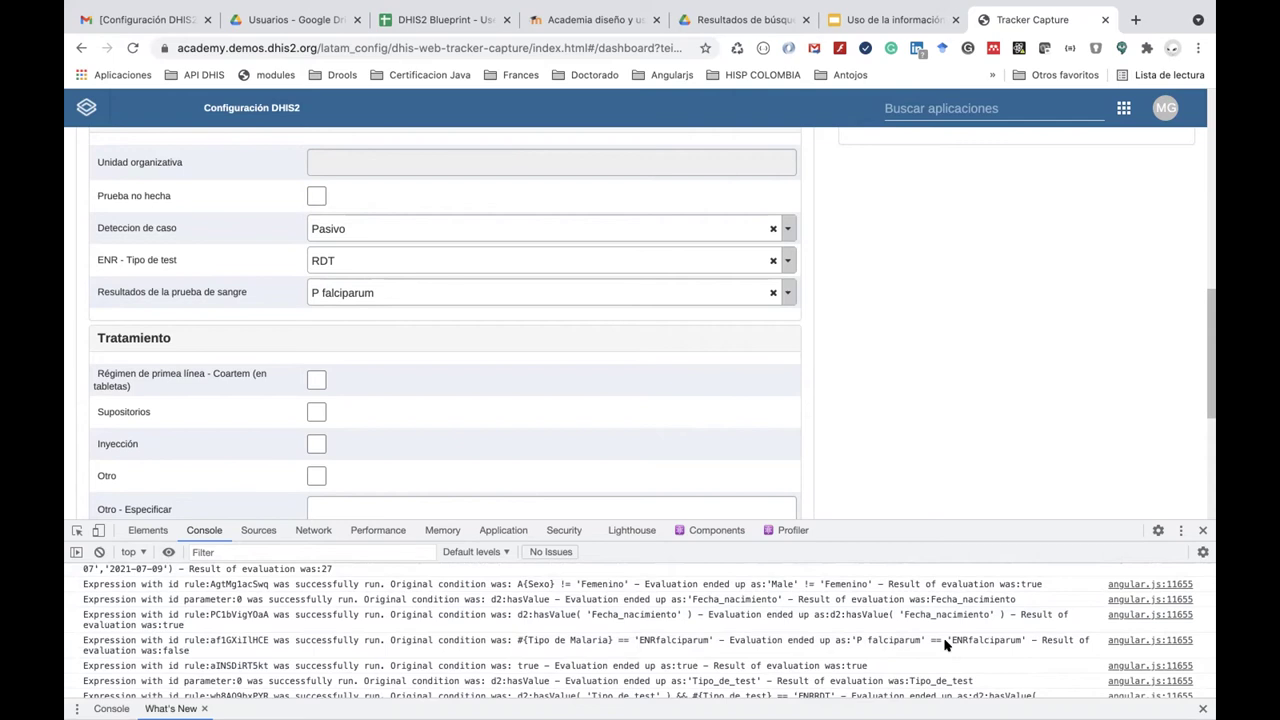
{"action": "scroll", "coordinate": [944, 645], "scroll_direction": "up", "scroll_amount": 2}
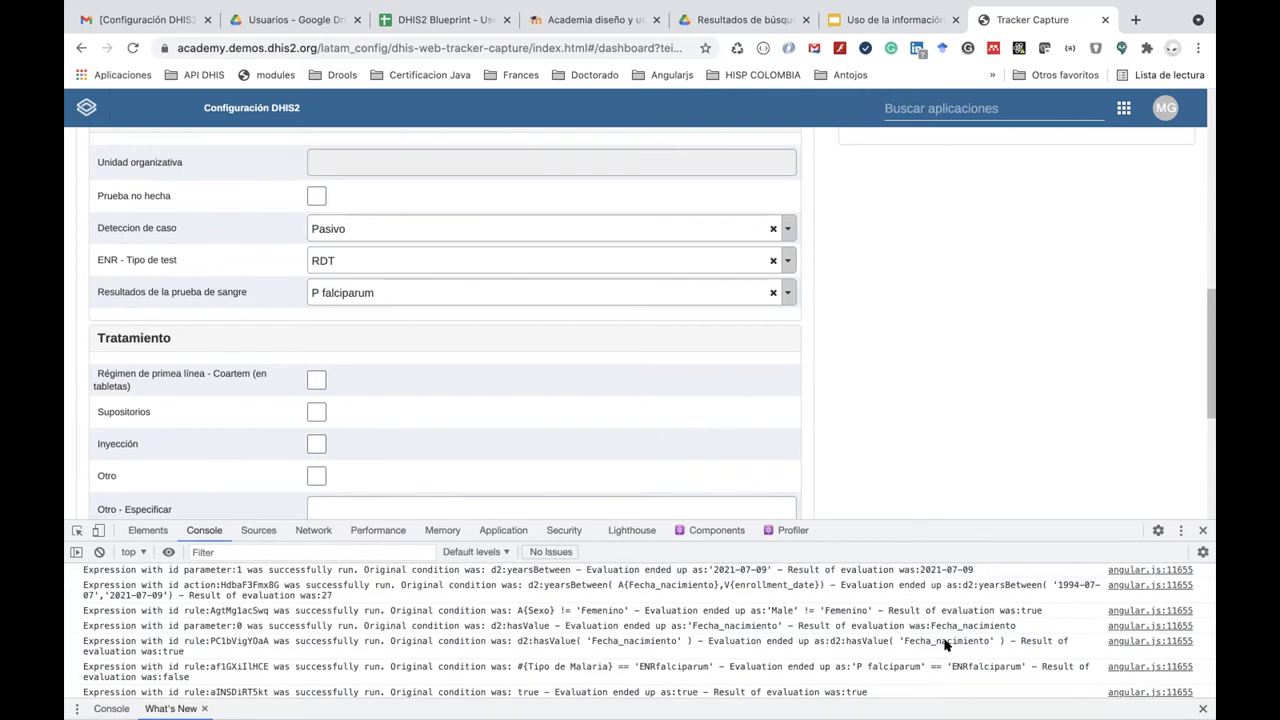
{"action": "scroll", "coordinate": [944, 645], "scroll_direction": "down", "scroll_amount": 1}
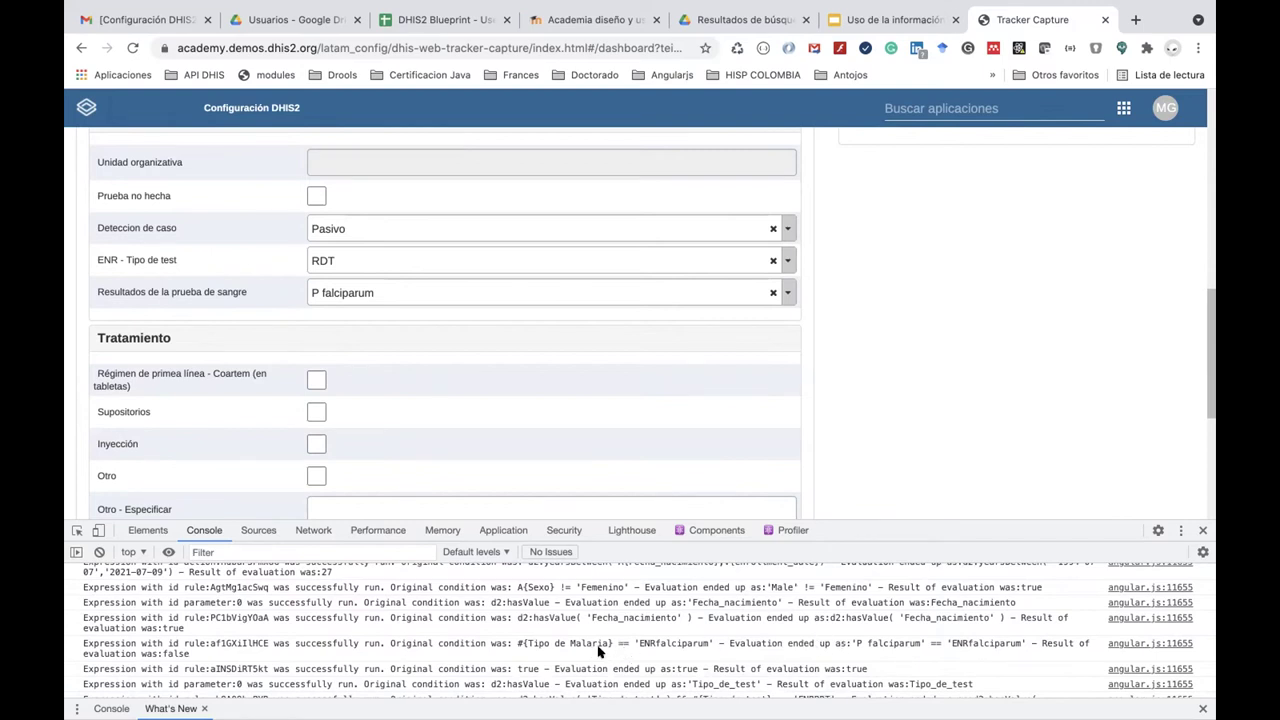
{"action": "double_click", "coordinate": [250, 645]}
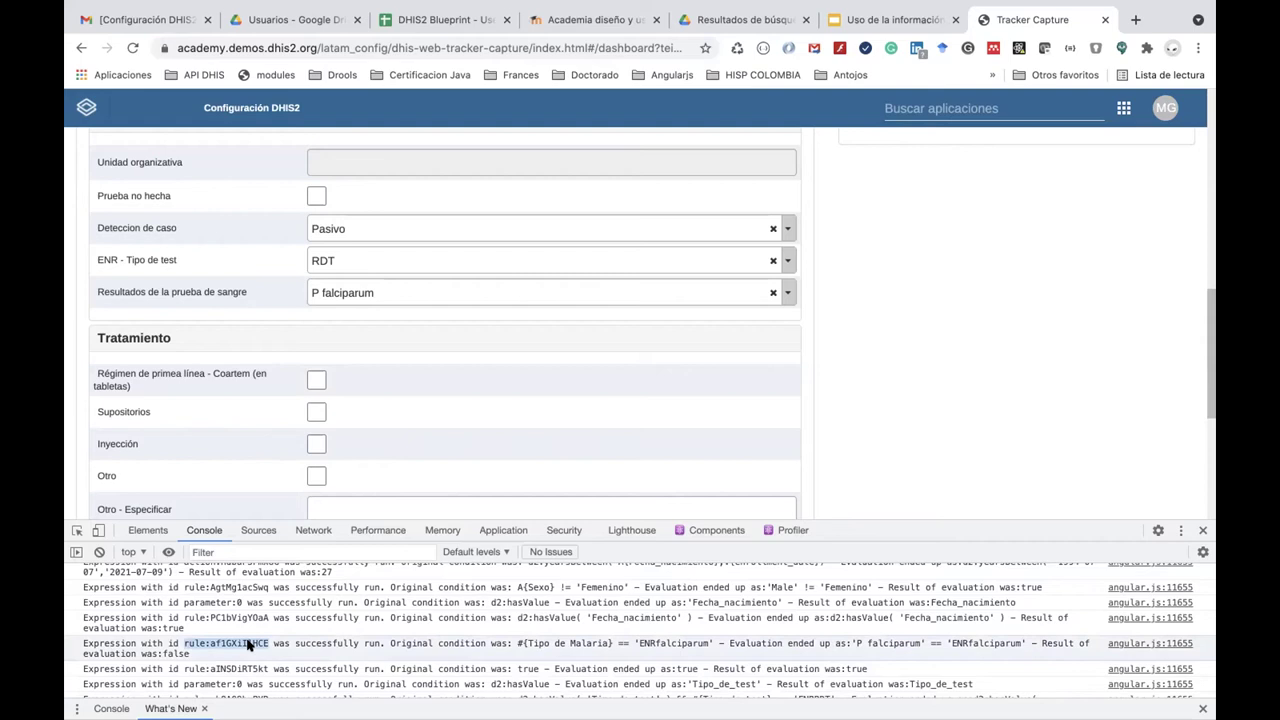
{"action": "double_click", "coordinate": [255, 644]}
{"action": "left_click", "coordinate": [262, 644]}
{"action": "left_click_drag", "start_coordinate": [266, 641], "coordinate": [208, 641]}
Filter the console log to the pasted rule id af1GXiIlHCE.
{"action": "left_click", "coordinate": [229, 549]}
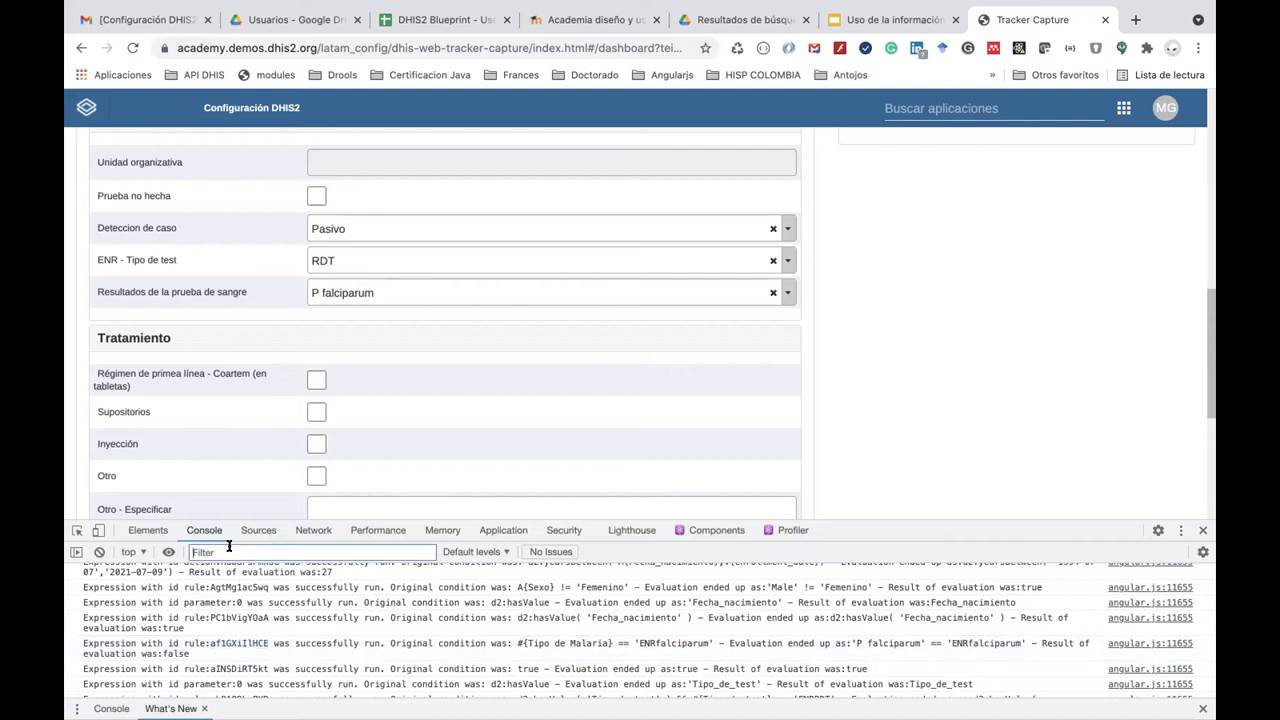
{"action": "type", "text": "af1GXiIlHCE"}
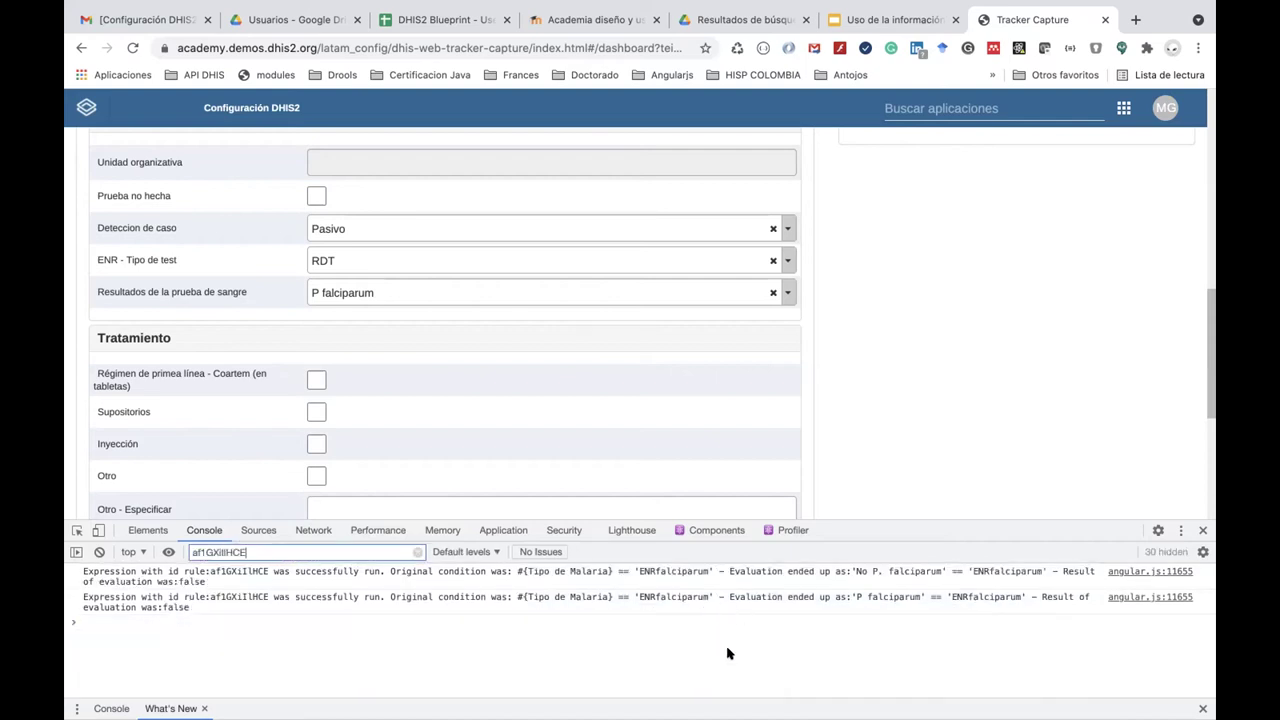
{"action": "left_click", "coordinate": [505, 662]}
{"action": "scroll", "coordinate": [897, 397], "scroll_direction": "up", "scroll_amount": 10}
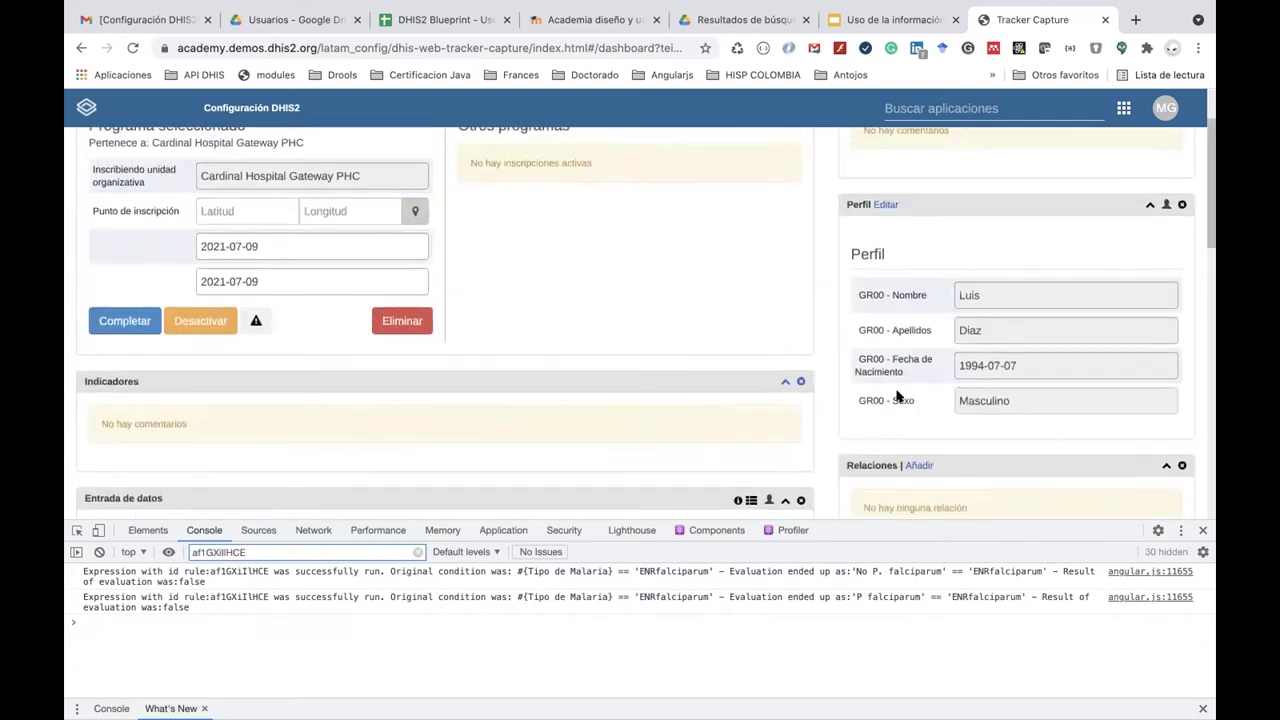
{"action": "scroll", "coordinate": [897, 397], "scroll_direction": "up", "scroll_amount": 2}
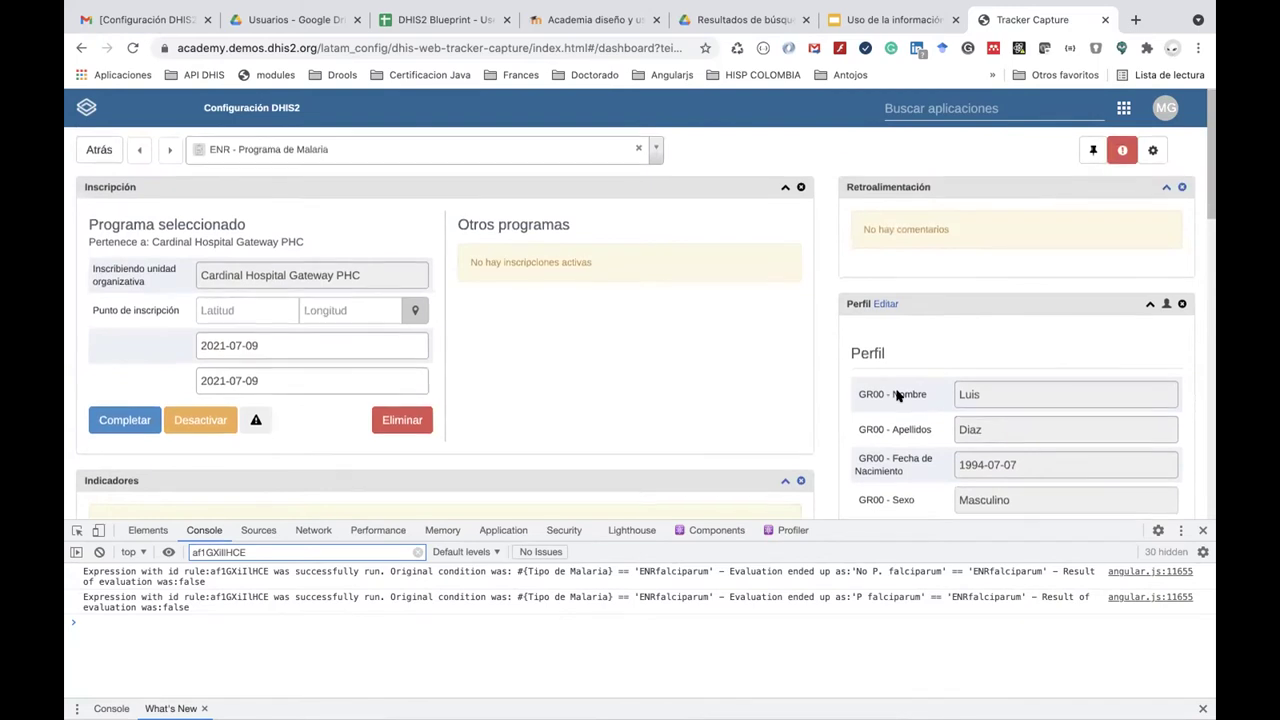
{"action": "scroll", "coordinate": [897, 397], "scroll_direction": "down", "scroll_amount": 5}
{"action": "scroll", "coordinate": [531, 366], "scroll_direction": "down", "scroll_amount": 4}
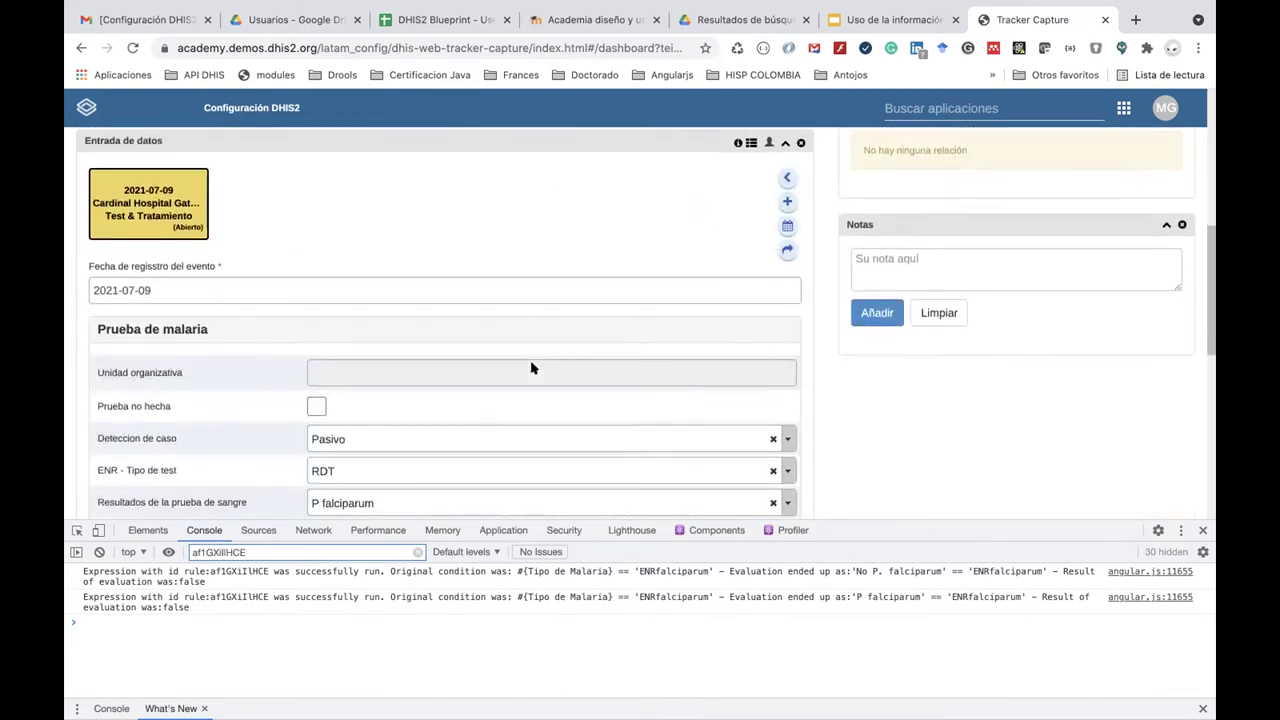
{"action": "scroll", "coordinate": [531, 368], "scroll_direction": "down", "scroll_amount": 3}
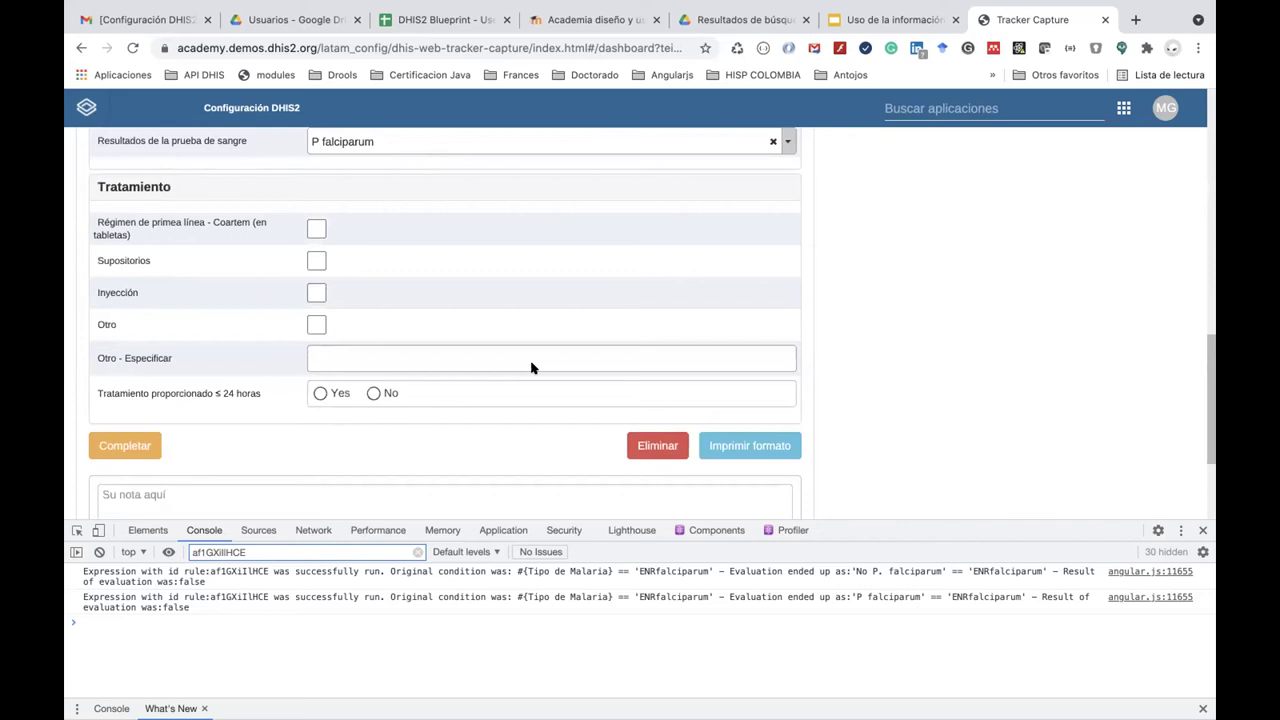
{"action": "scroll", "coordinate": [531, 368], "scroll_direction": "down", "scroll_amount": 3}
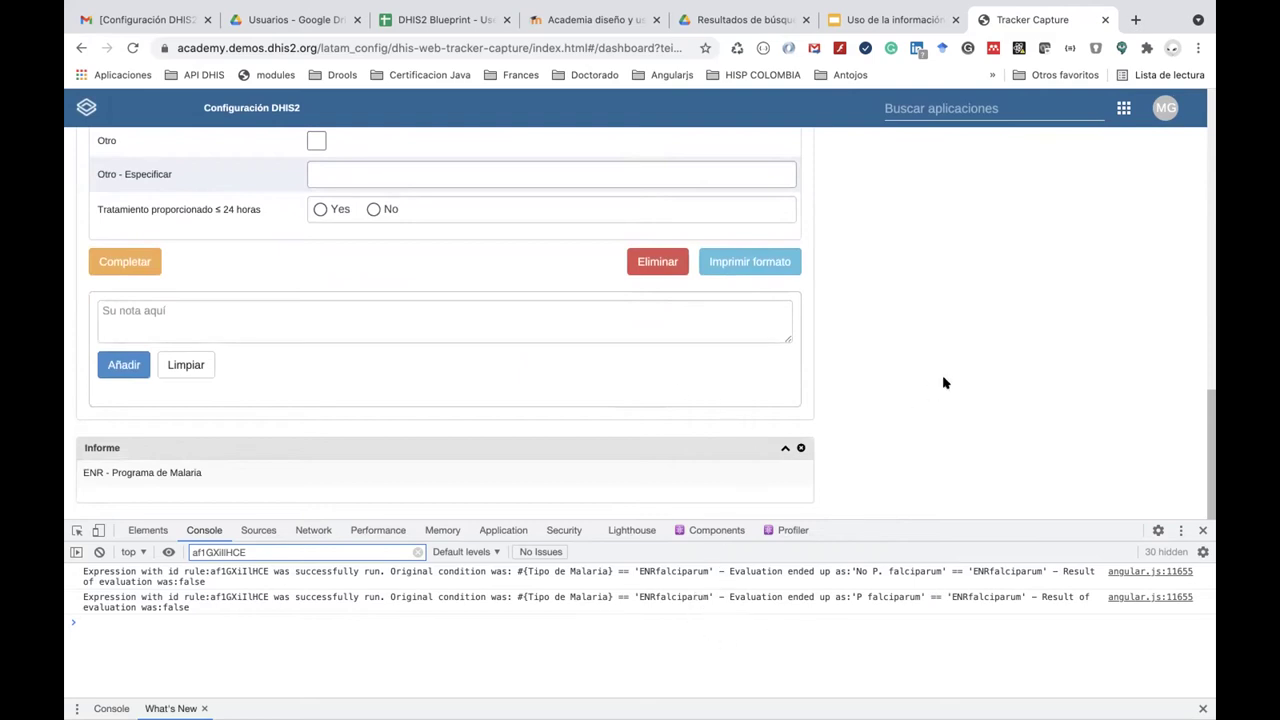
{"action": "scroll", "coordinate": [716, 320], "scroll_direction": "up", "scroll_amount": 3}
{"action": "scroll", "coordinate": [718, 327], "scroll_direction": "up", "scroll_amount": 1}
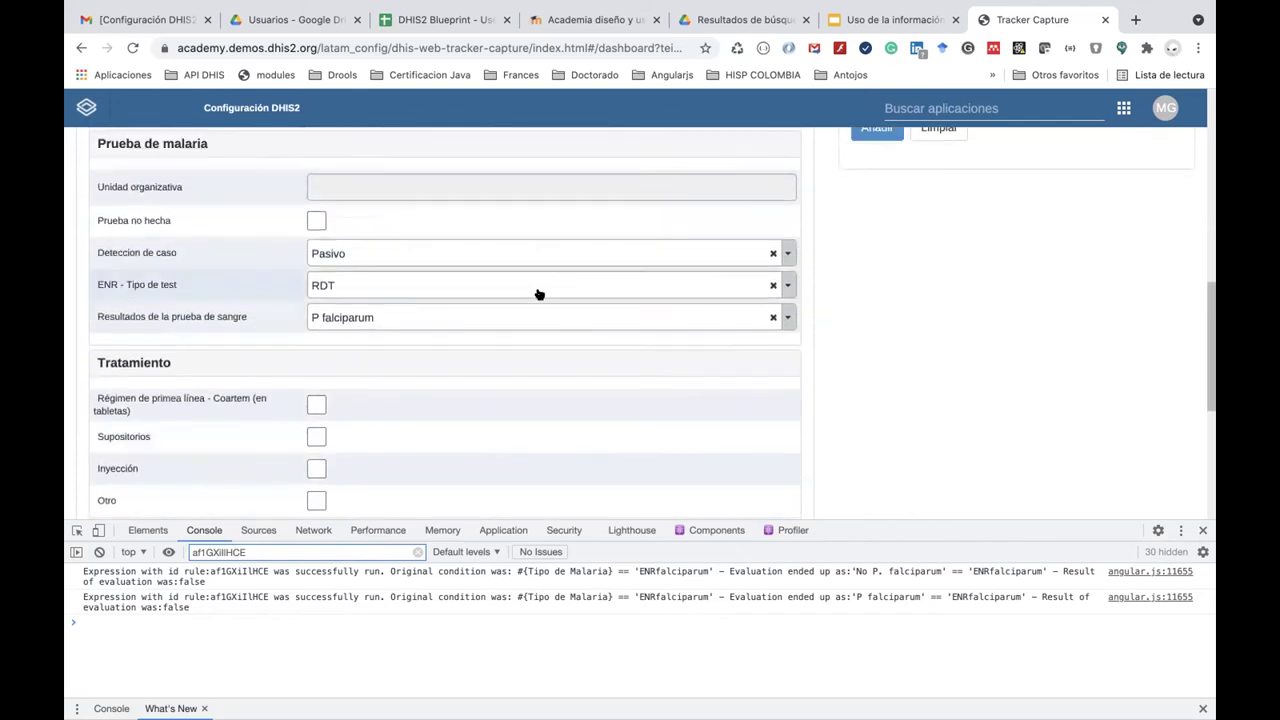
Set Resultados de la prueba de sangre to Mixto con Pf and check the rule's log.
{"action": "left_click", "coordinate": [537, 320]}
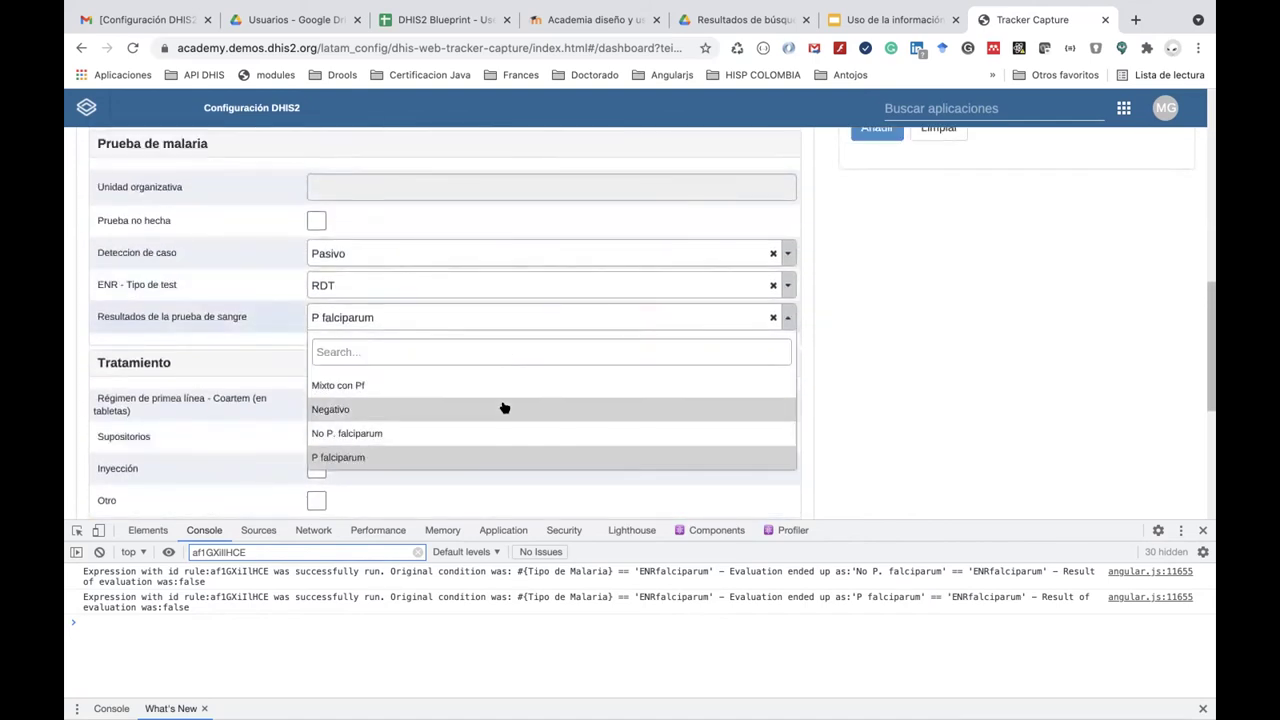
{"action": "left_click", "coordinate": [511, 385]}
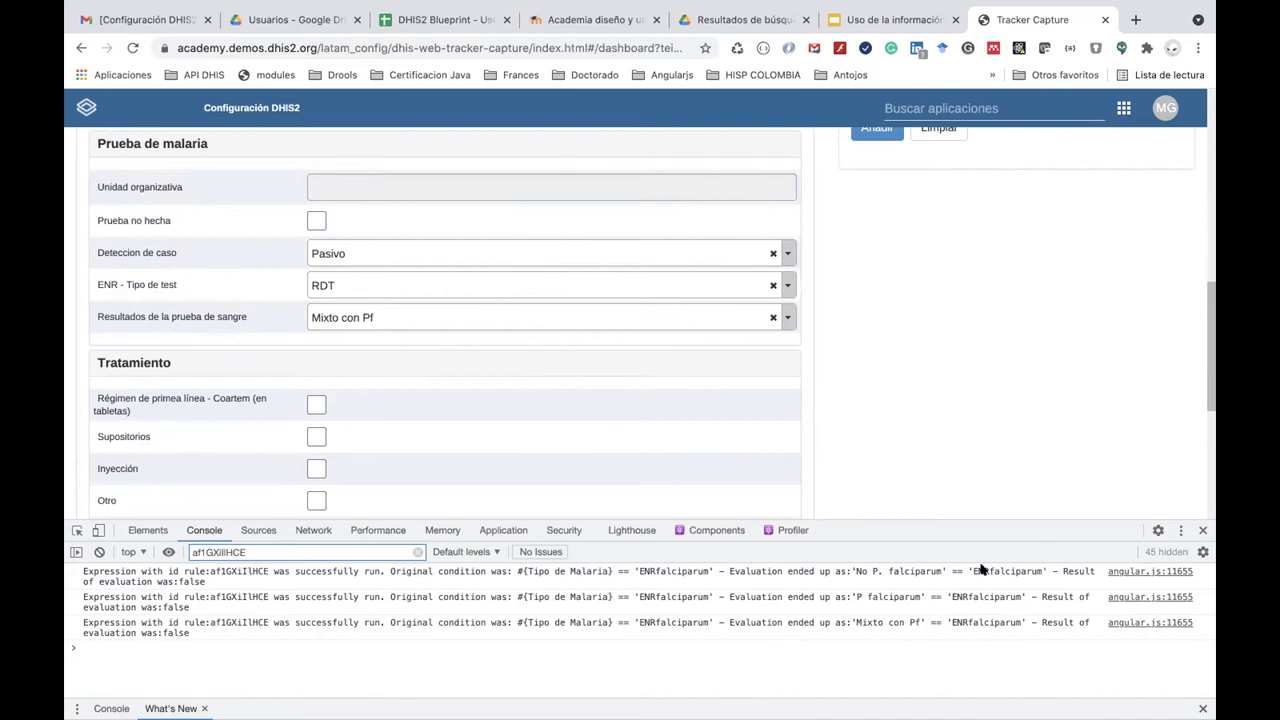
{"action": "scroll", "coordinate": [1015, 403], "scroll_direction": "up", "scroll_amount": 2}
{"action": "scroll", "coordinate": [1015, 403], "scroll_direction": "down", "scroll_amount": 3}
{"action": "scroll", "coordinate": [1013, 403], "scroll_direction": "down", "scroll_amount": 1}
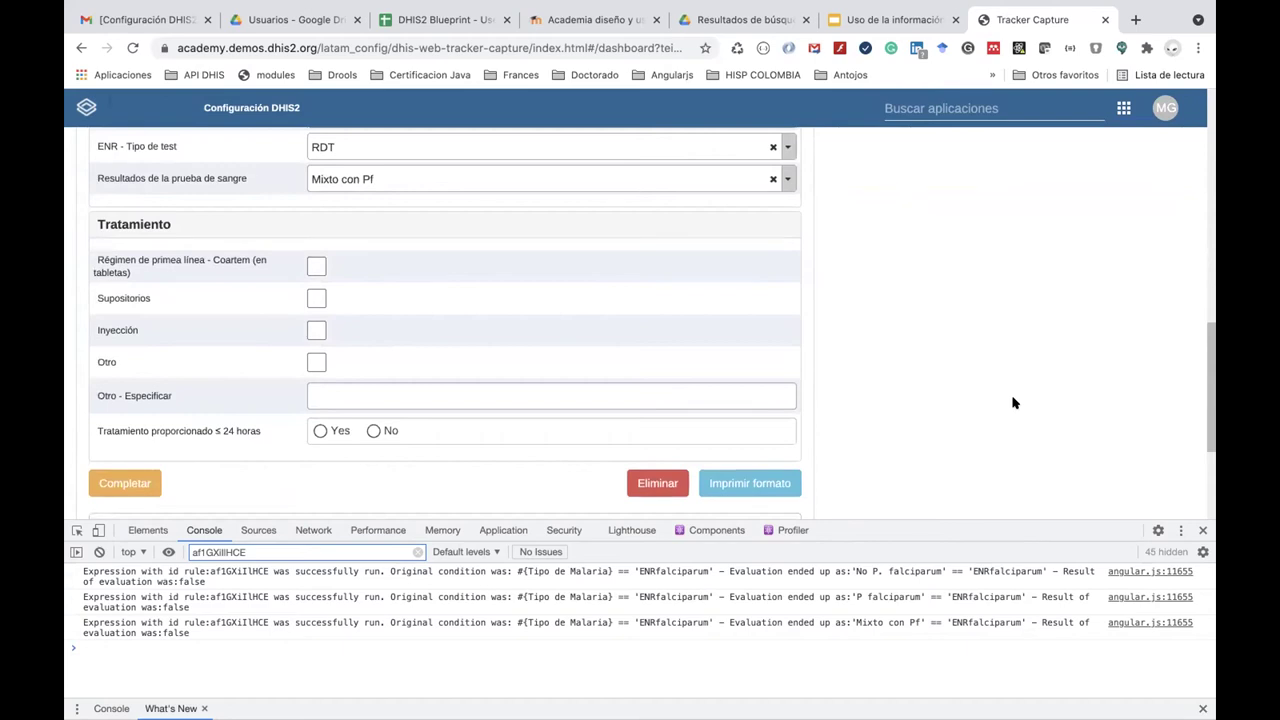
{"action": "scroll", "coordinate": [1013, 403], "scroll_direction": "up", "scroll_amount": 10}
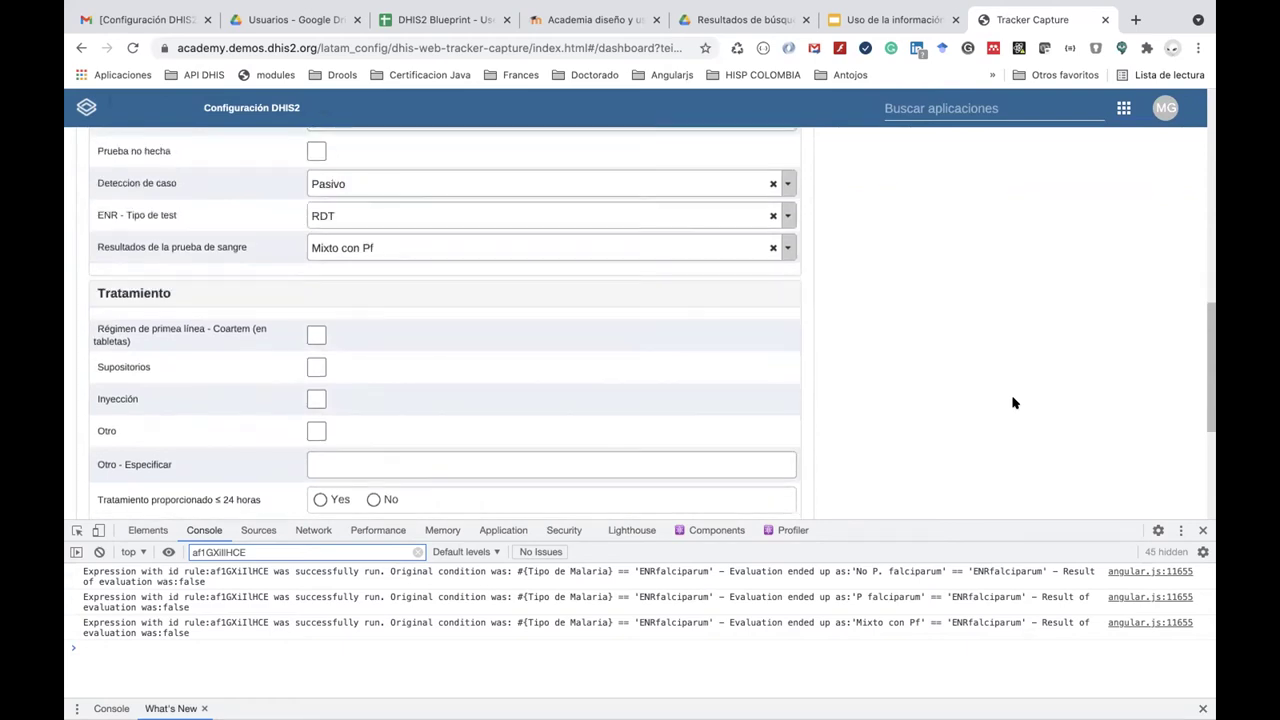
{"action": "scroll", "coordinate": [1015, 403], "scroll_direction": "down", "scroll_amount": 1}
{"action": "scroll", "coordinate": [1014, 403], "scroll_direction": "down", "scroll_amount": 10}
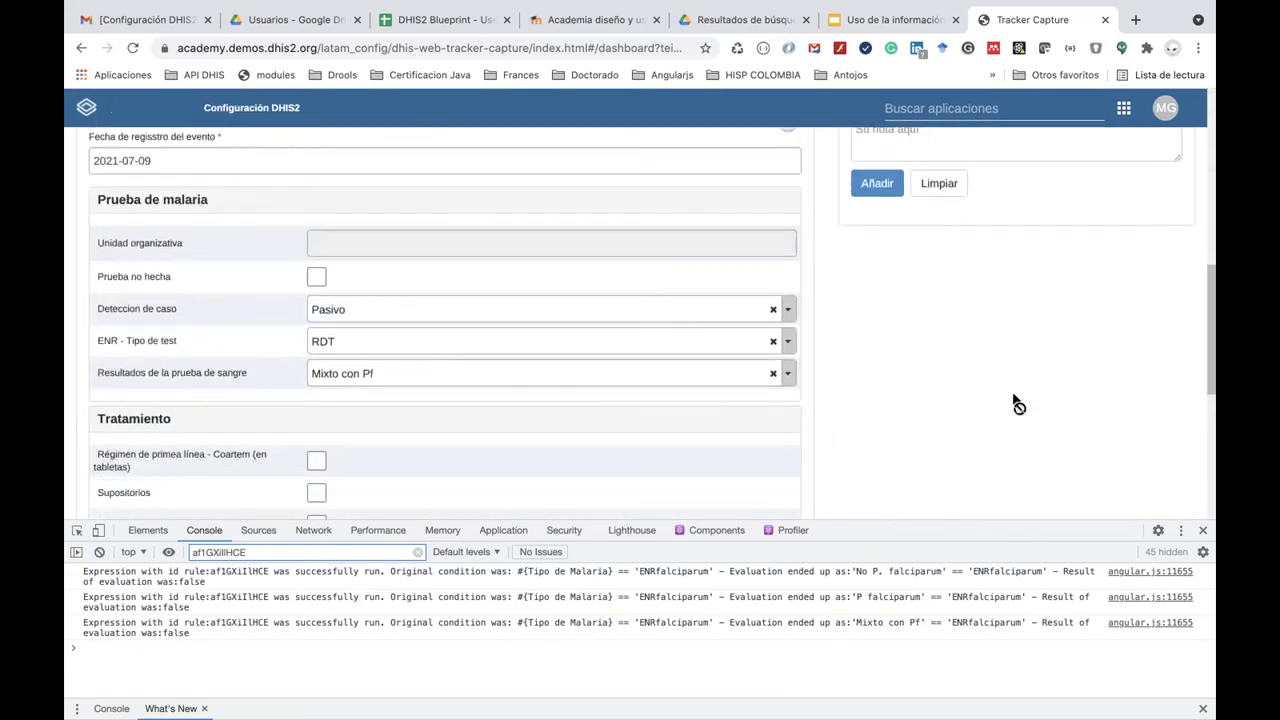
{"action": "scroll", "coordinate": [1014, 403], "scroll_direction": "up", "scroll_amount": 10}
Clear all cached data in Cache Cleaner, then relaunch Tracker Capture from the apps menu.
{"action": "left_click", "coordinate": [1124, 108]}
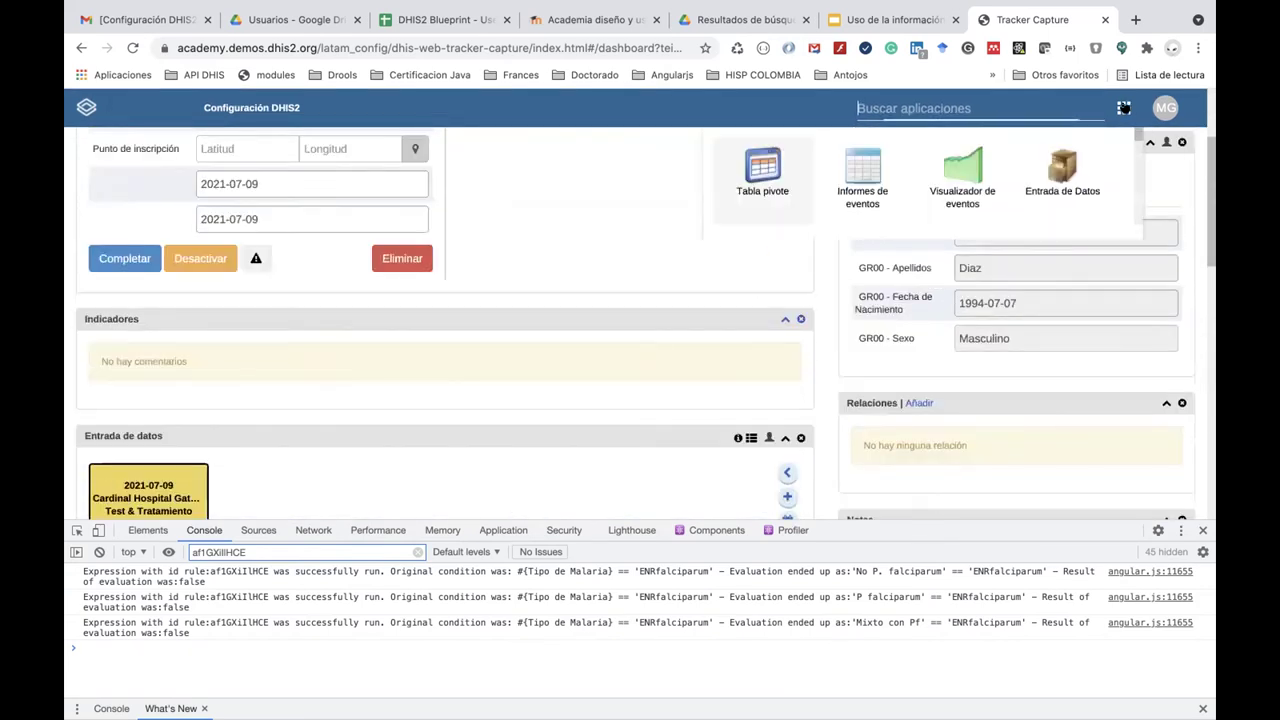
{"action": "left_click", "coordinate": [843, 397]}
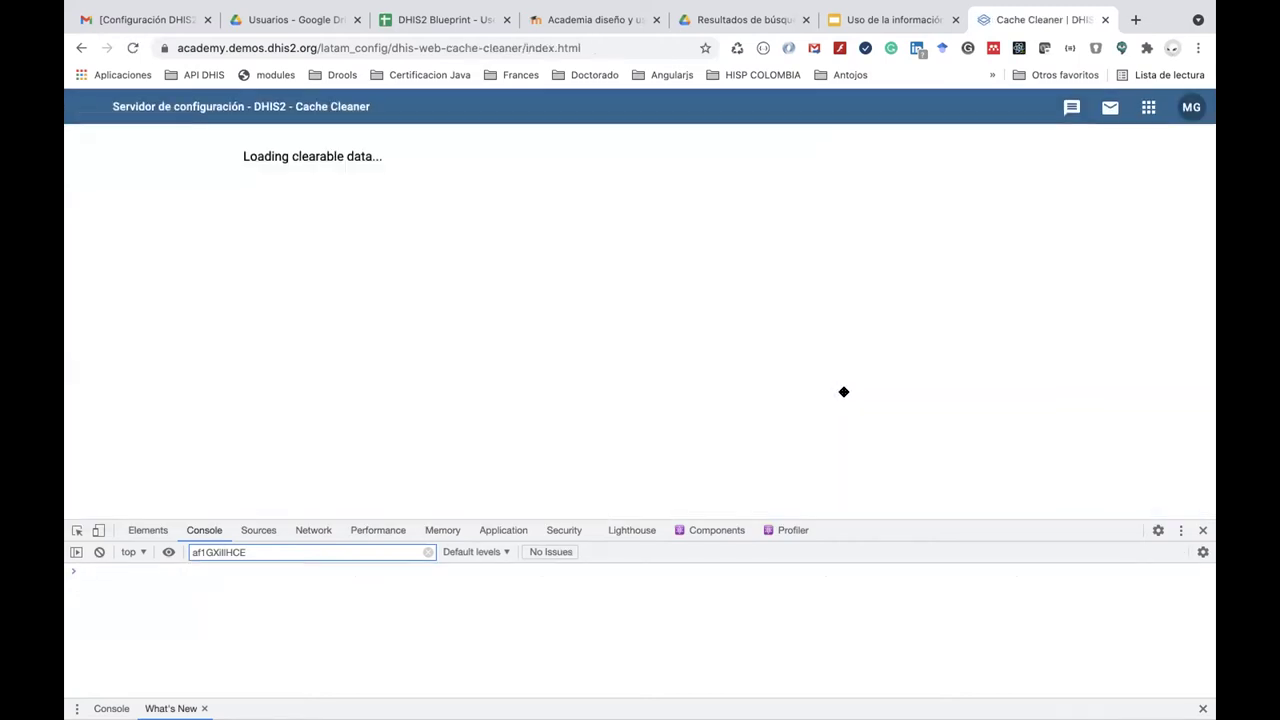
{"action": "left_click", "coordinate": [300, 198]}
{"action": "left_click", "coordinate": [568, 191]}
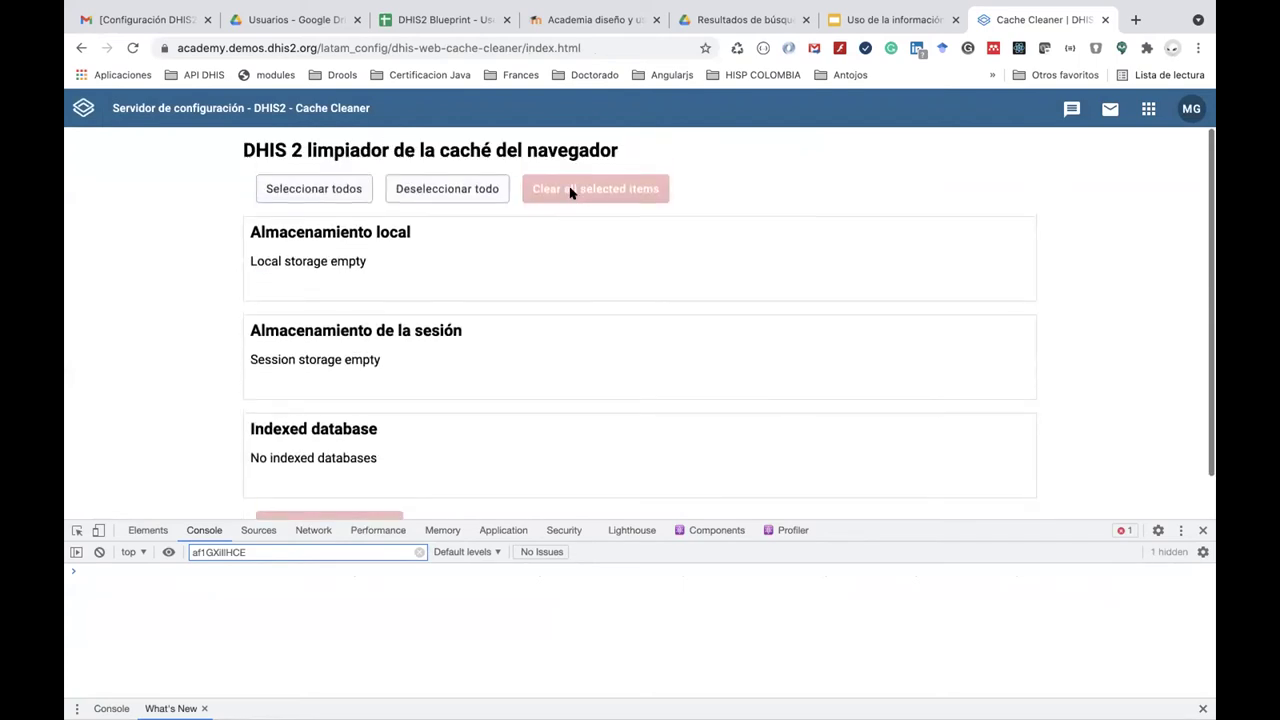
{"action": "left_click", "coordinate": [1138, 114]}
{"action": "left_click", "coordinate": [945, 315]}
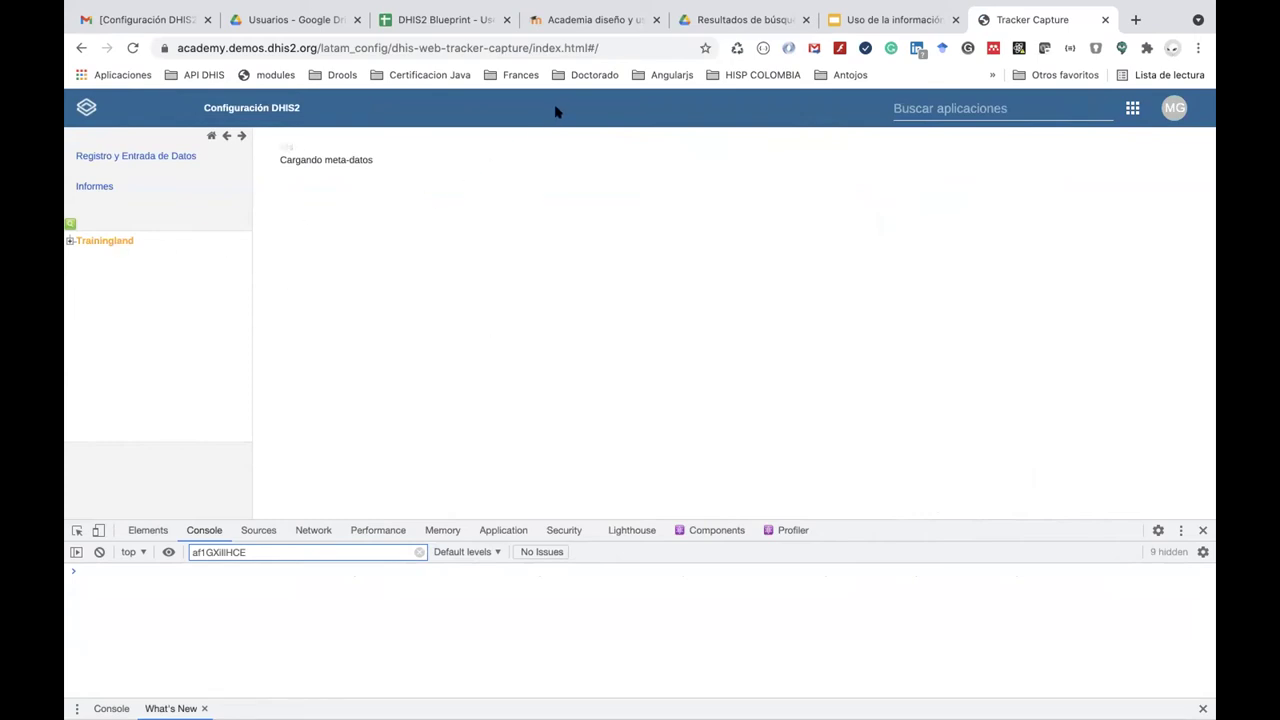
Select Cardinal Hospital Gateway PHC under Trainingland > Animal Region > Bird District.
{"action": "left_click", "coordinate": [70, 241]}
{"action": "left_click", "coordinate": [81, 267]}
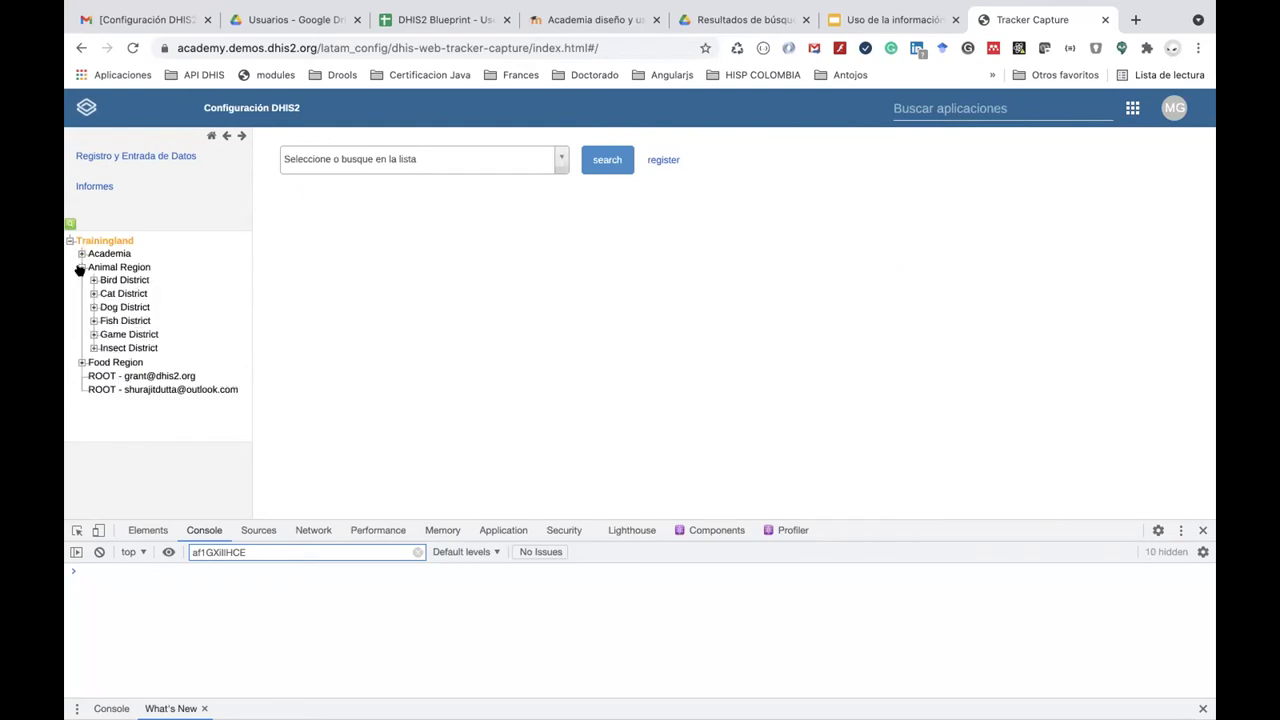
{"action": "left_click", "coordinate": [91, 281]}
{"action": "left_click", "coordinate": [120, 292]}
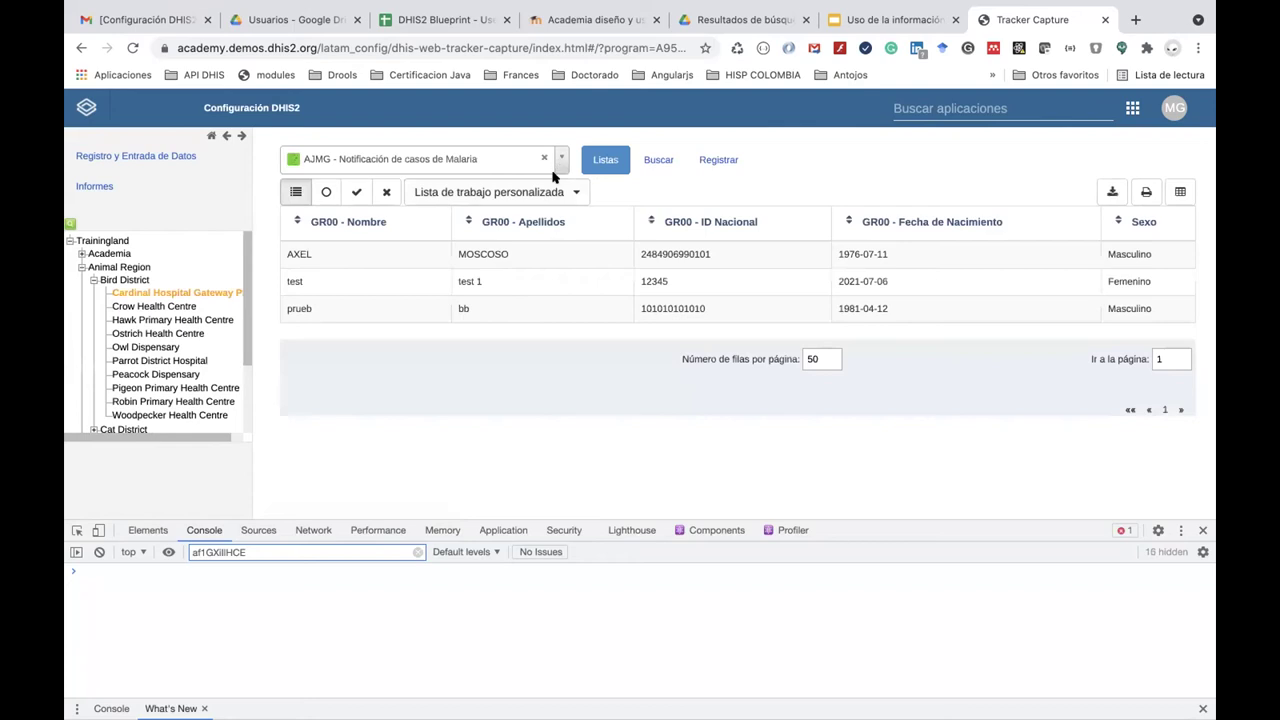
Choose ENR - Programa de Malaria and open the first person's record from the worklist.
{"action": "left_click", "coordinate": [560, 160]}
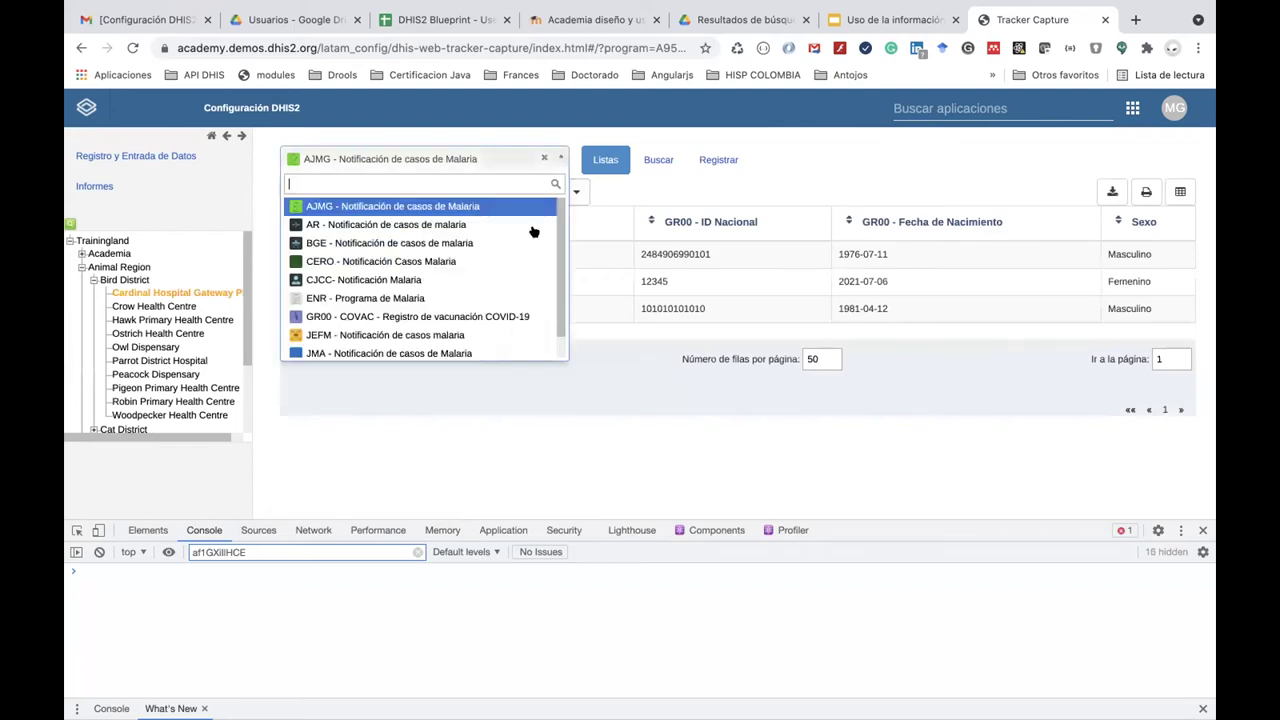
{"action": "left_click", "coordinate": [514, 294]}
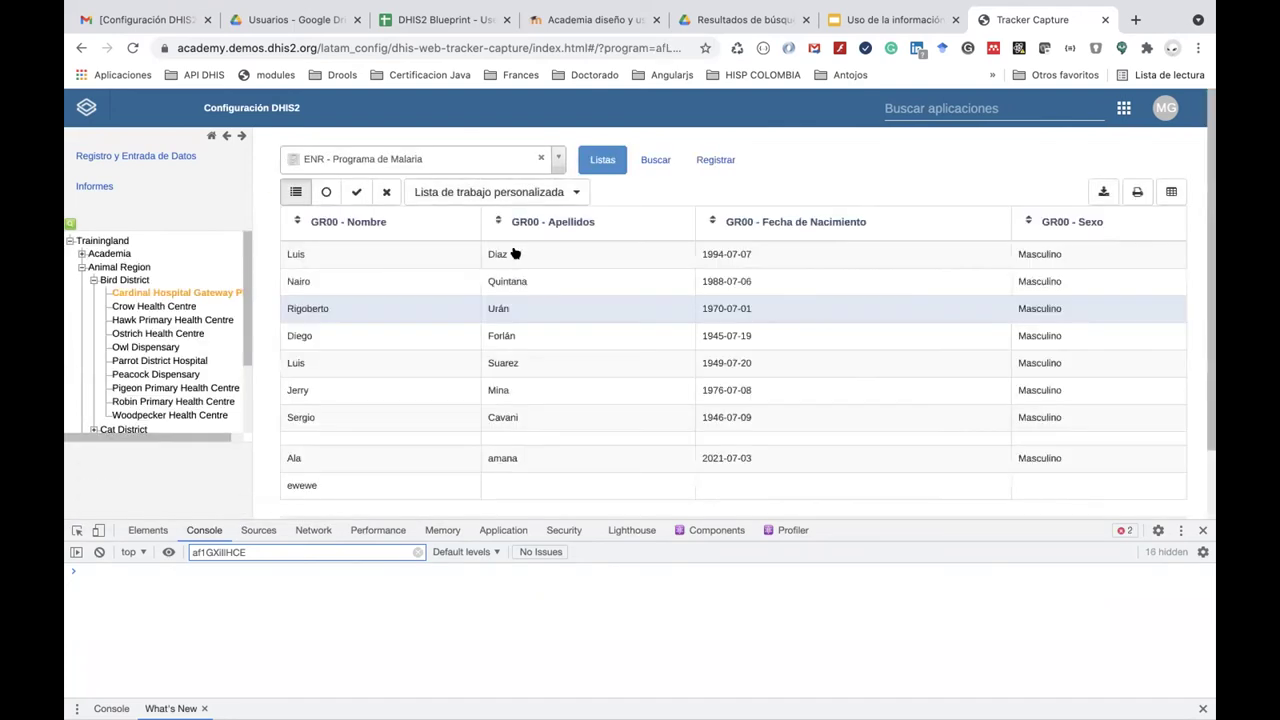
{"action": "left_click", "coordinate": [516, 252]}
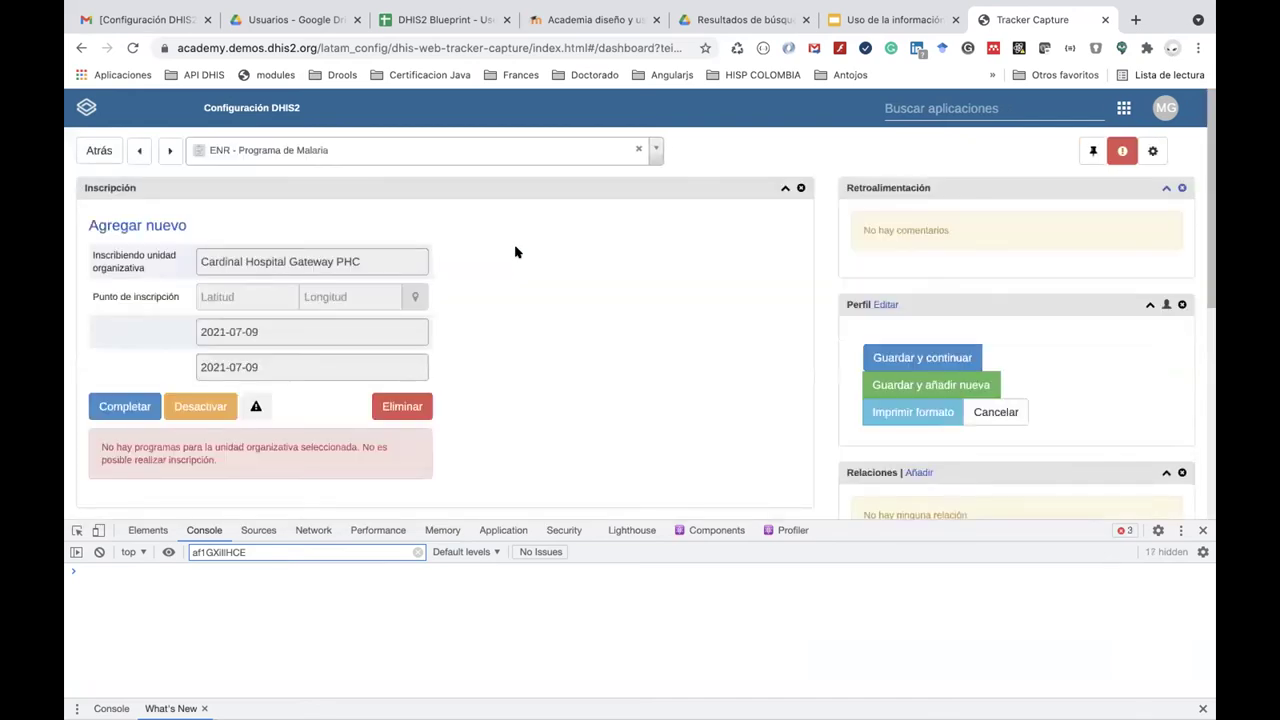
{"action": "scroll", "coordinate": [566, 314], "scroll_direction": "down", "scroll_amount": 3}
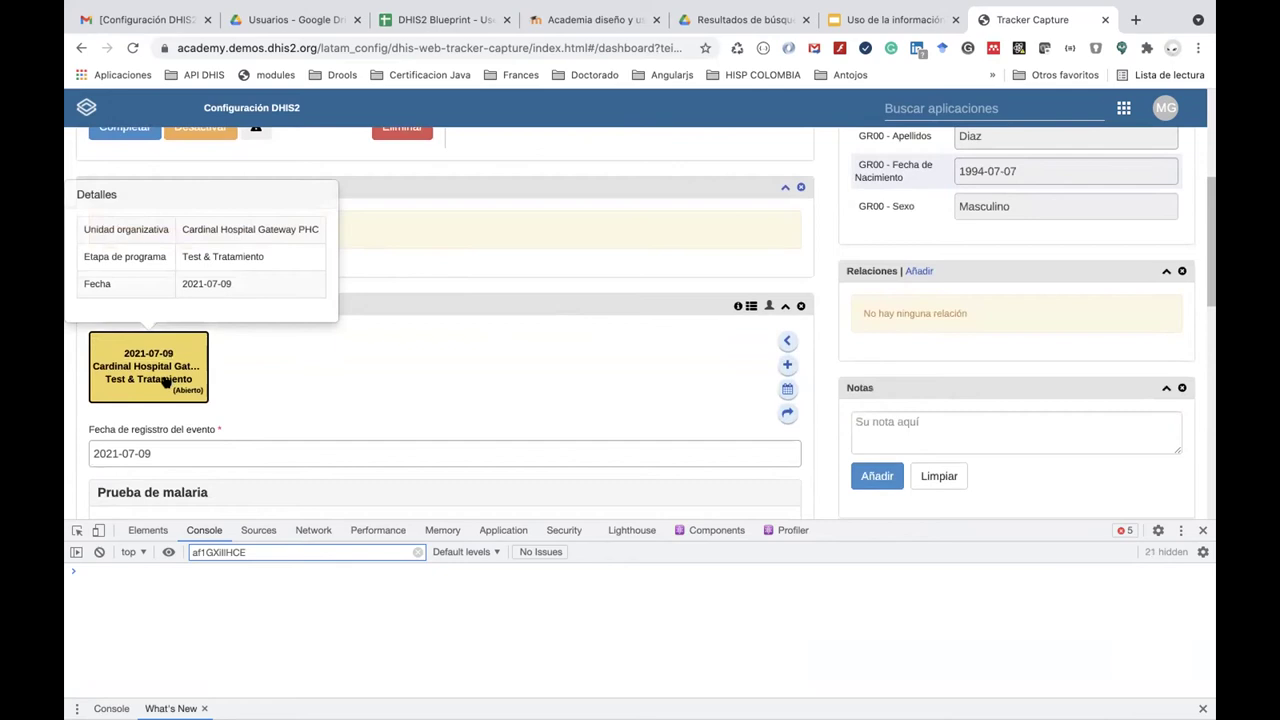
{"action": "scroll", "coordinate": [165, 383], "scroll_direction": "down", "scroll_amount": 3}
{"action": "scroll", "coordinate": [165, 383], "scroll_direction": "down", "scroll_amount": 1}
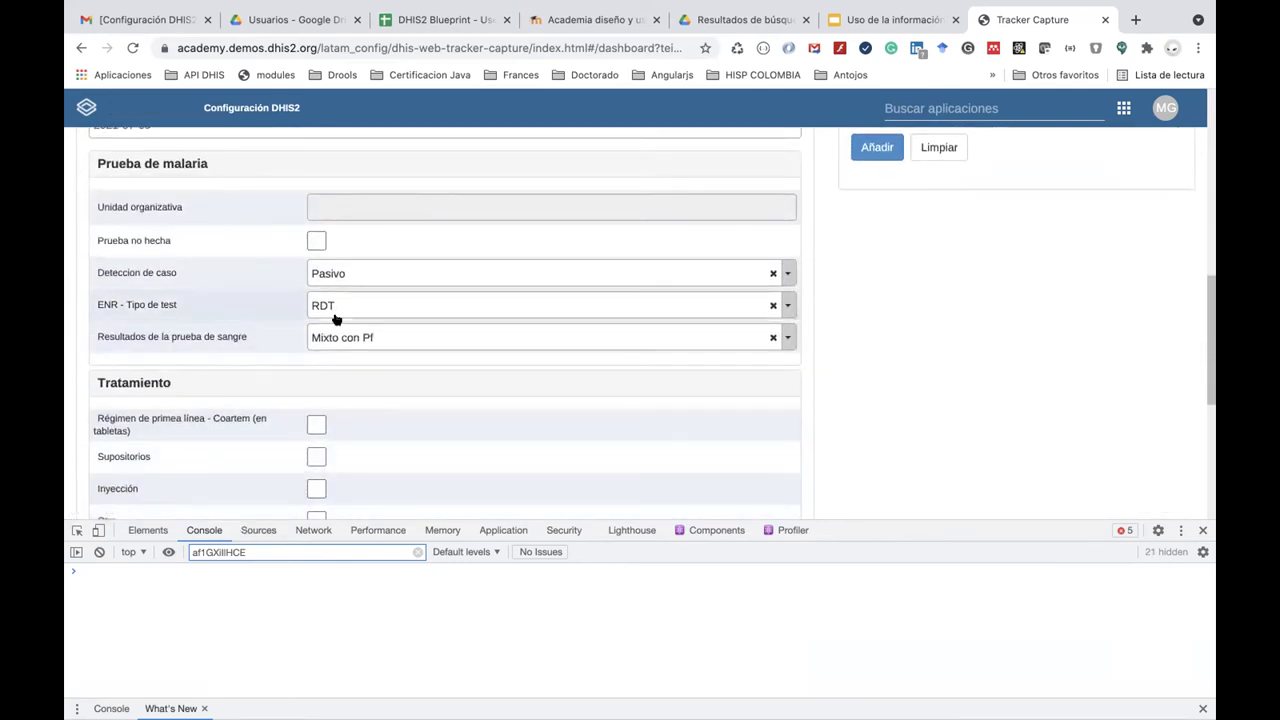
Set the blood test result to No P. falciparum.
{"action": "left_click", "coordinate": [366, 337]}
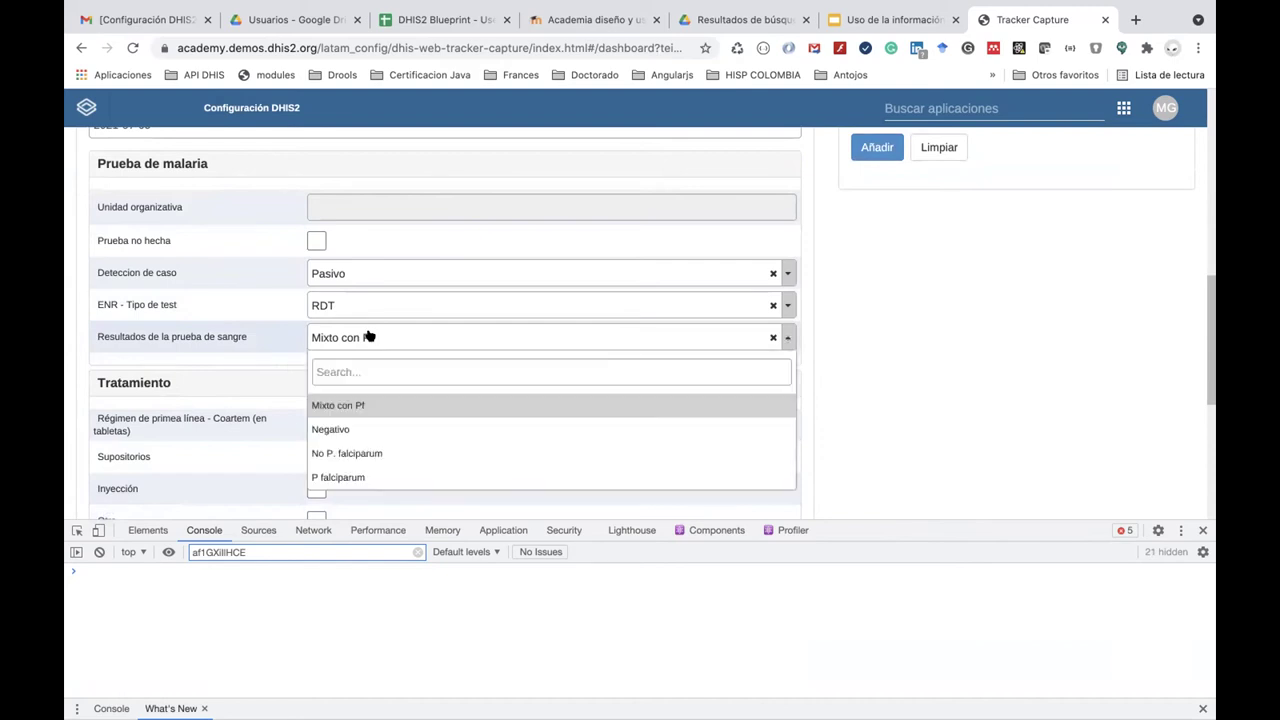
{"action": "left_click", "coordinate": [378, 477]}
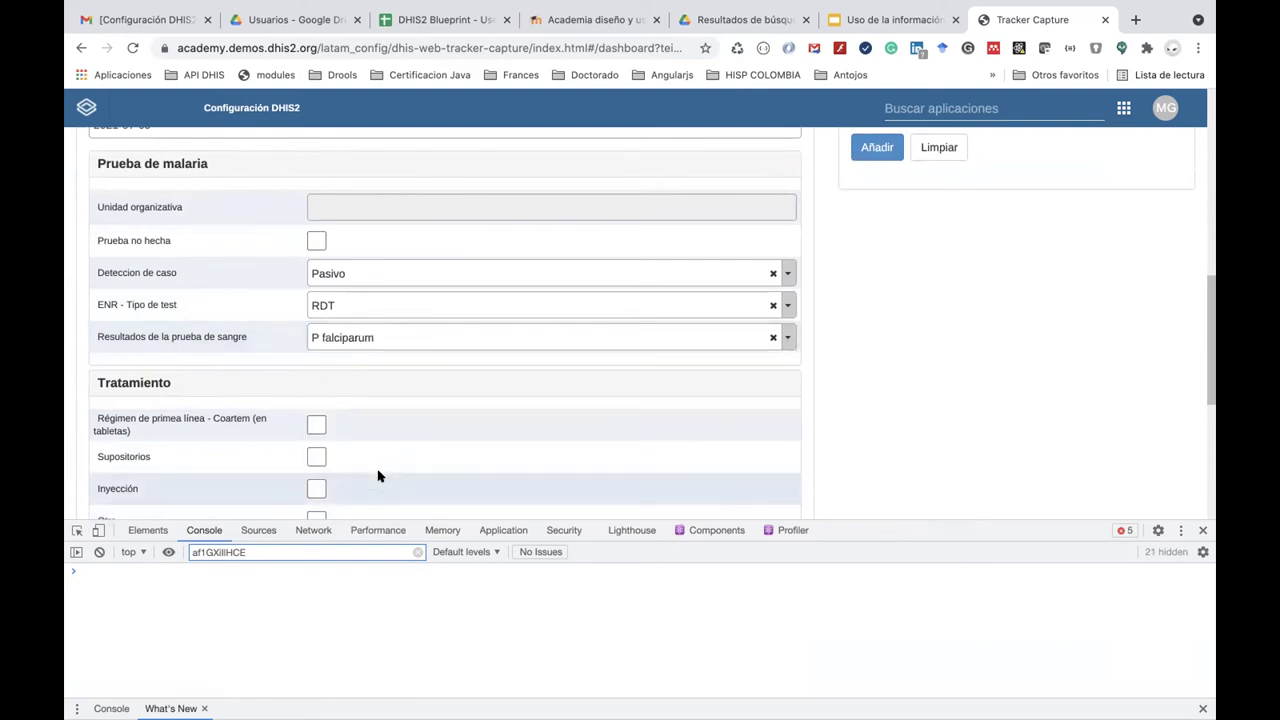
{"action": "scroll", "coordinate": [378, 476], "scroll_direction": "down", "scroll_amount": 5}
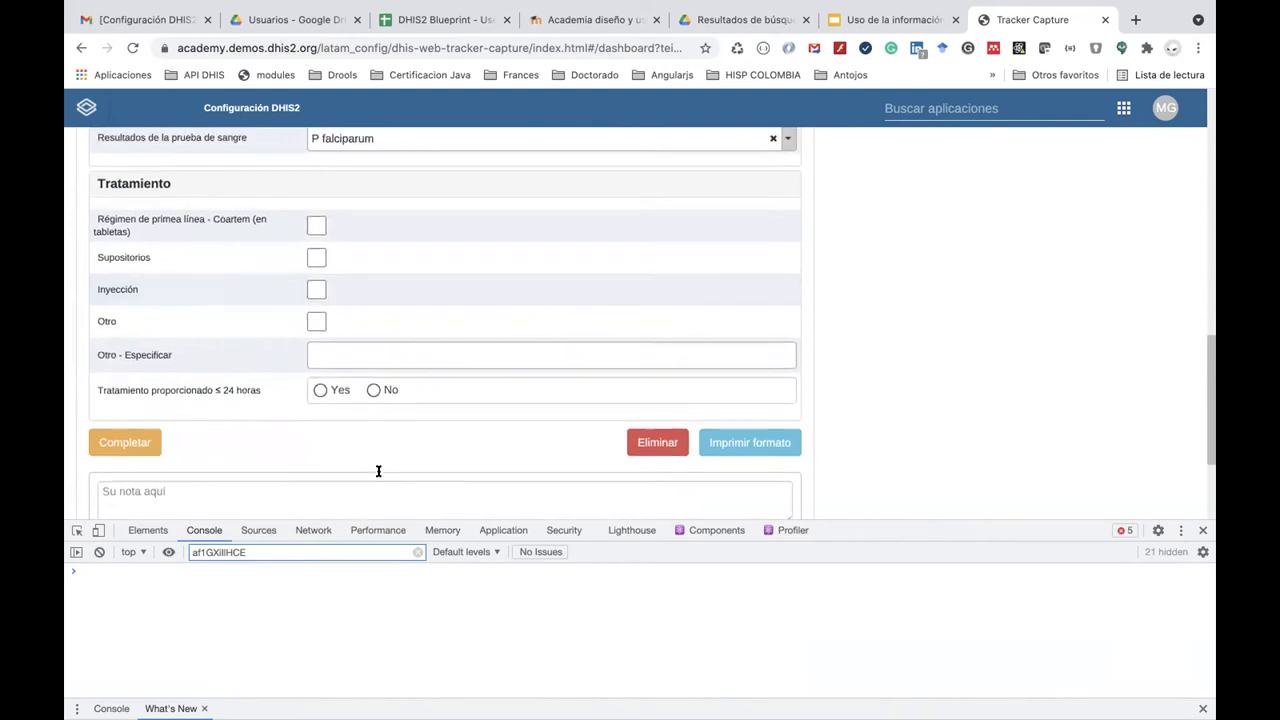
{"action": "scroll", "coordinate": [377, 473], "scroll_direction": "up", "scroll_amount": 4}
{"action": "scroll", "coordinate": [374, 480], "scroll_direction": "down", "scroll_amount": 3}
{"action": "left_click", "coordinate": [368, 187]}
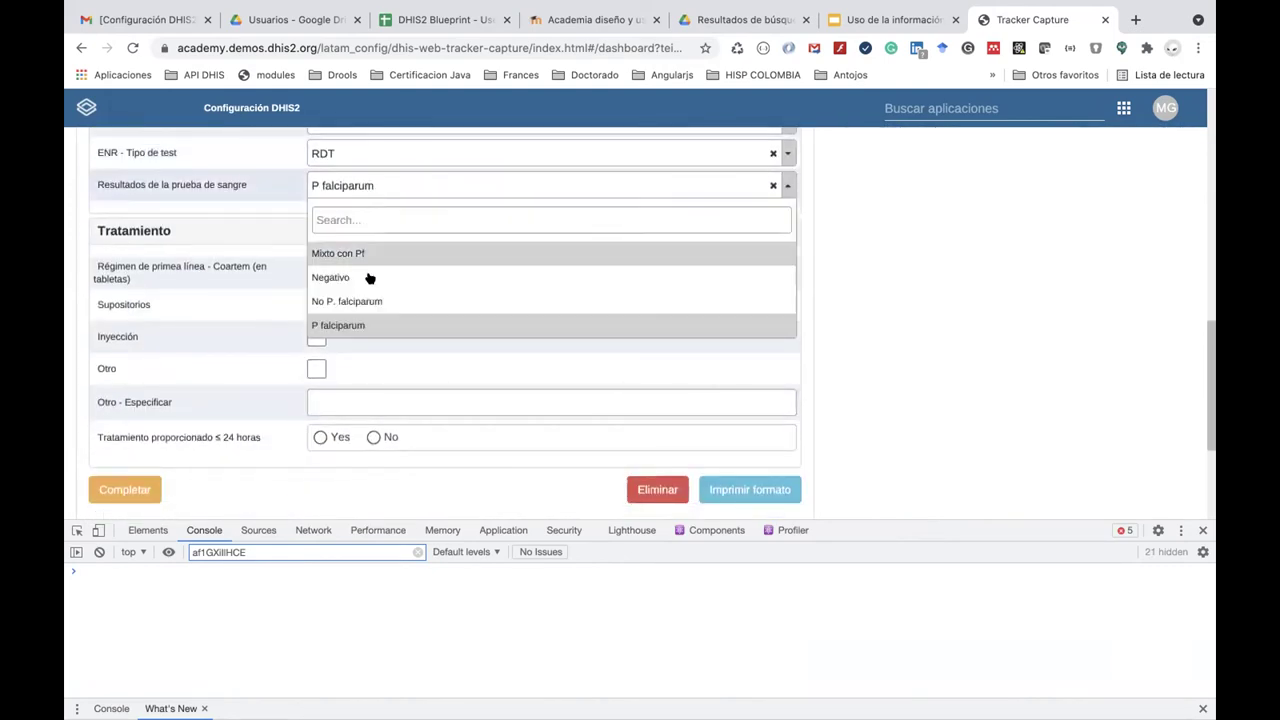
{"action": "left_click", "coordinate": [375, 301]}
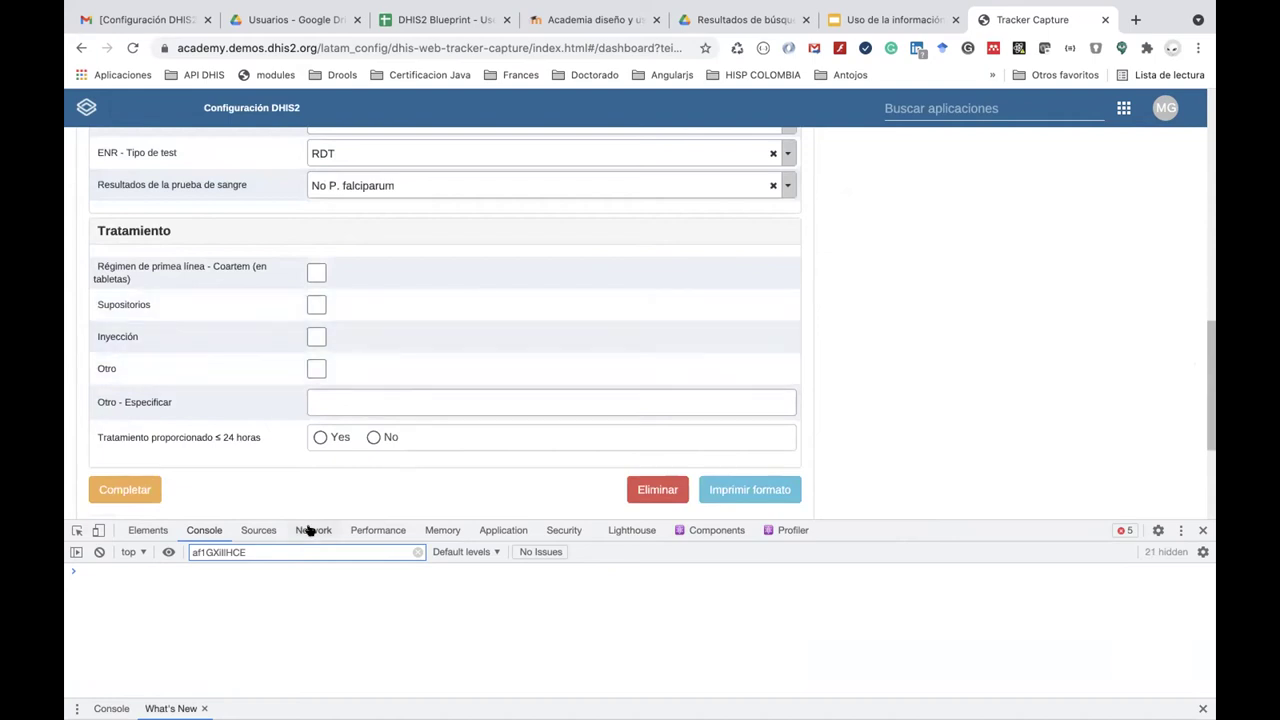
Remove the af1GXiIlHCE filter so the console shows all messages.
{"action": "left_click", "coordinate": [270, 549]}
{"action": "double_click", "coordinate": [249, 551]}
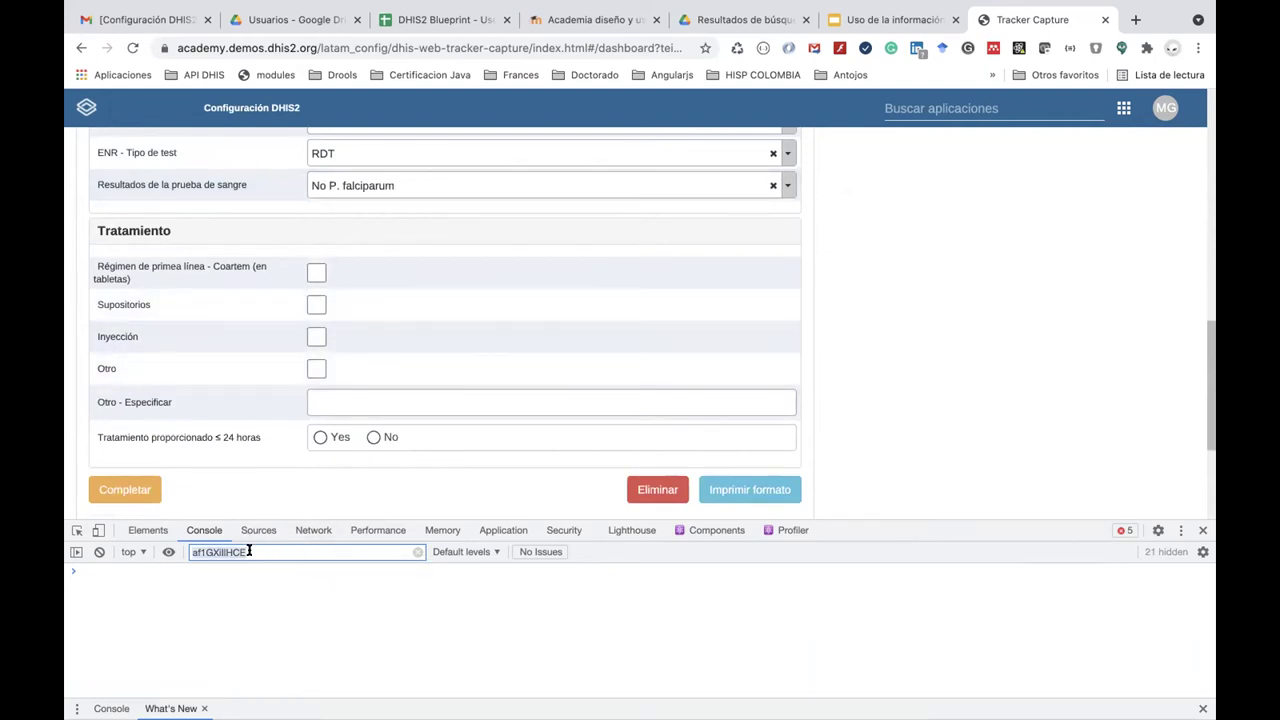
{"action": "key", "text": "BackSpace"}
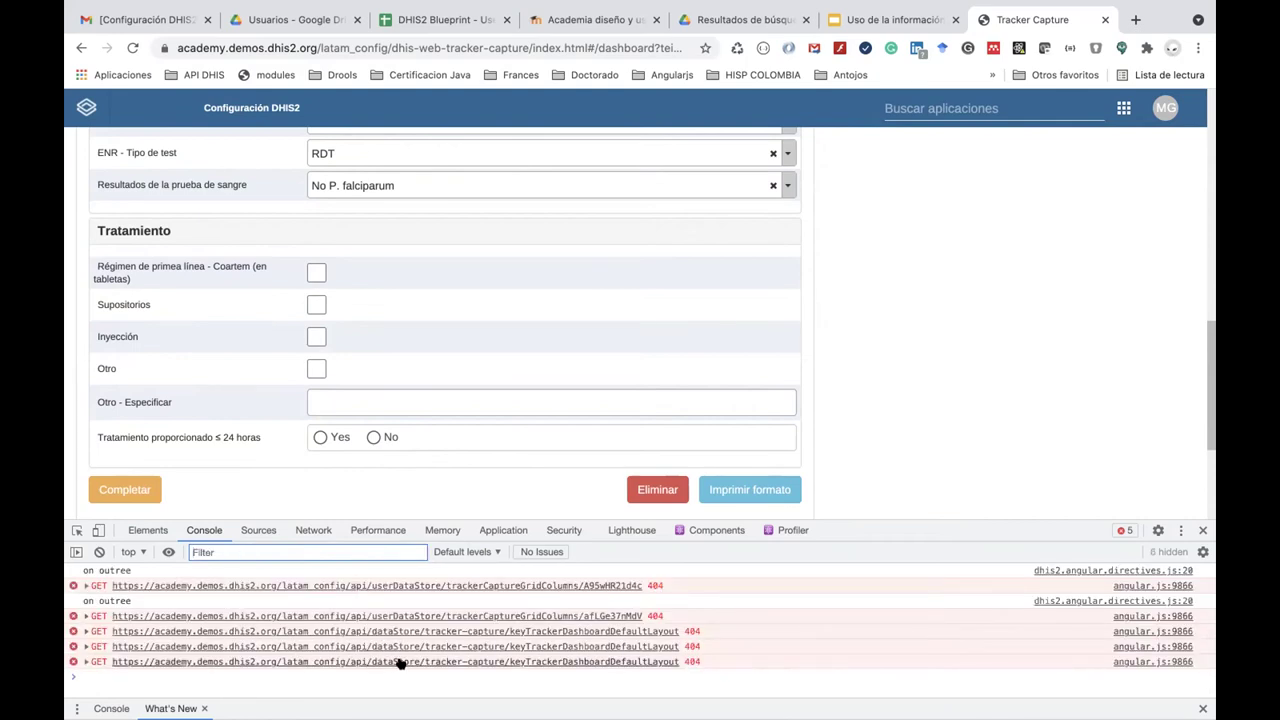
{"action": "left_click", "coordinate": [250, 551]}
{"action": "type", "text": "af1GXillHCE"}
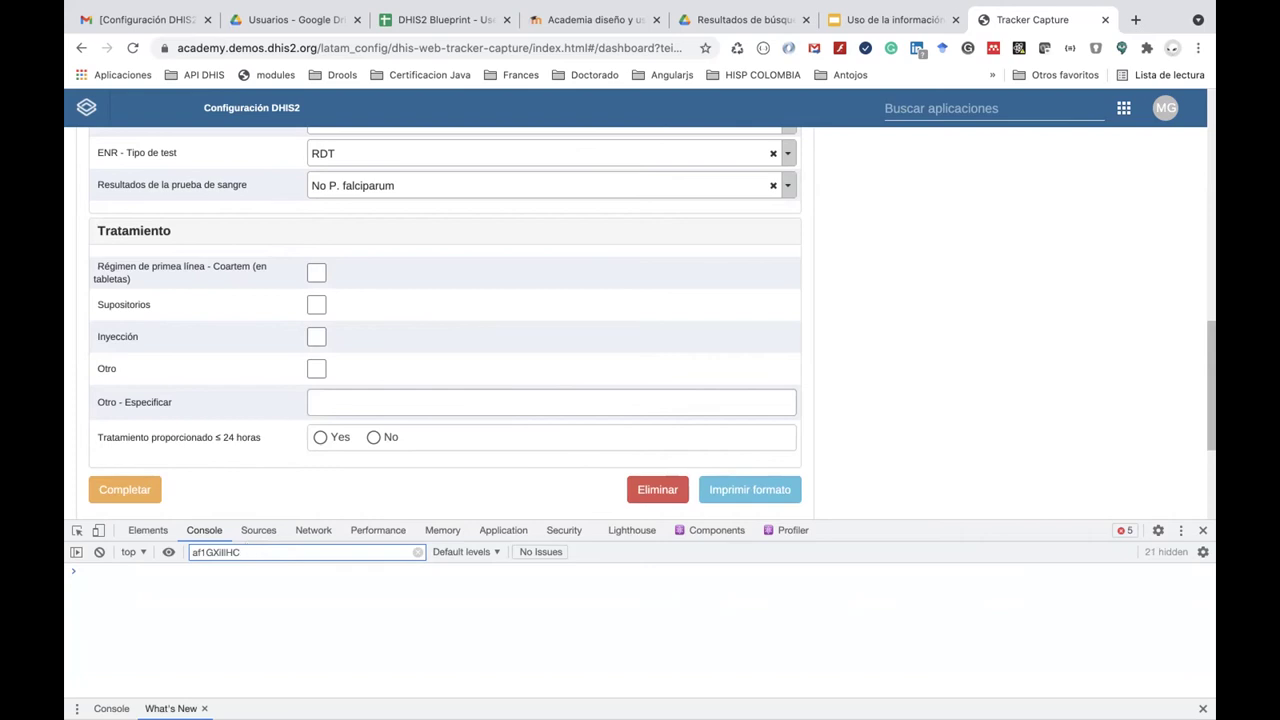
{"action": "key", "text": "BackSpace"}
{"action": "key", "text": "BackSpace"}
{"action": "key", "text": "BackSpace"}
{"action": "key", "text": "BackSpace"}
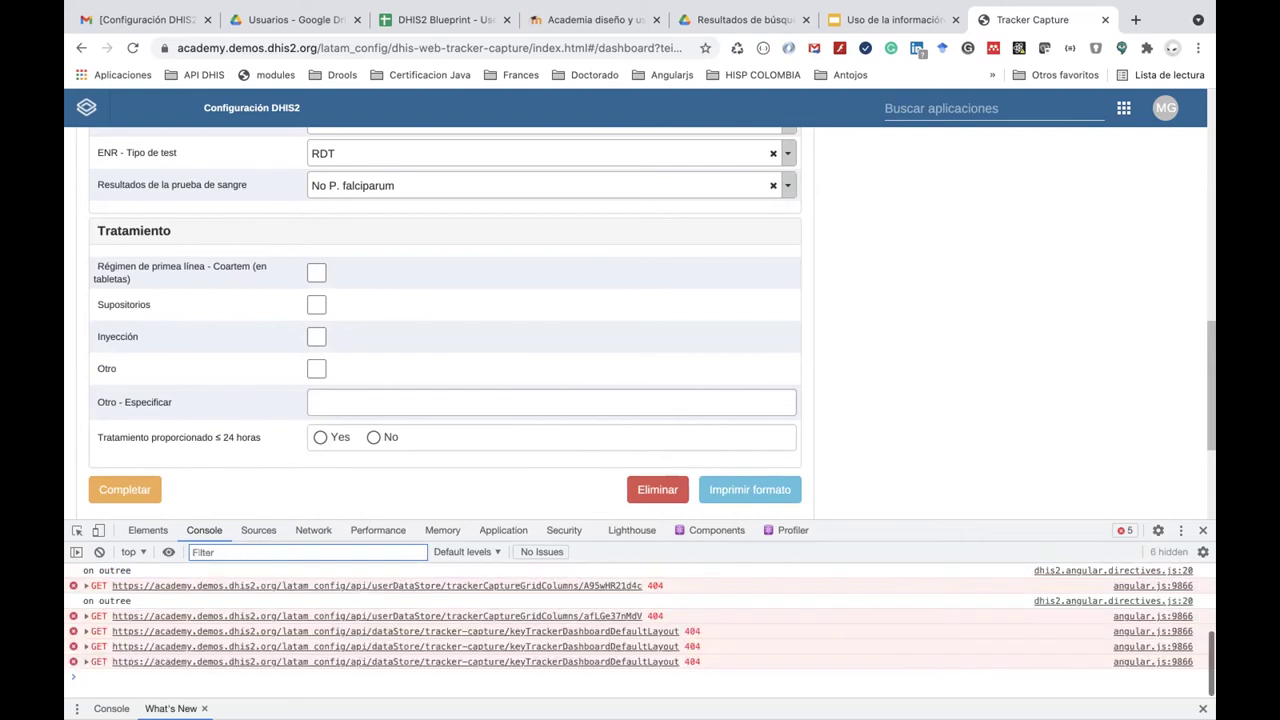
{"action": "scroll", "coordinate": [381, 642], "scroll_direction": "up", "scroll_amount": 2}
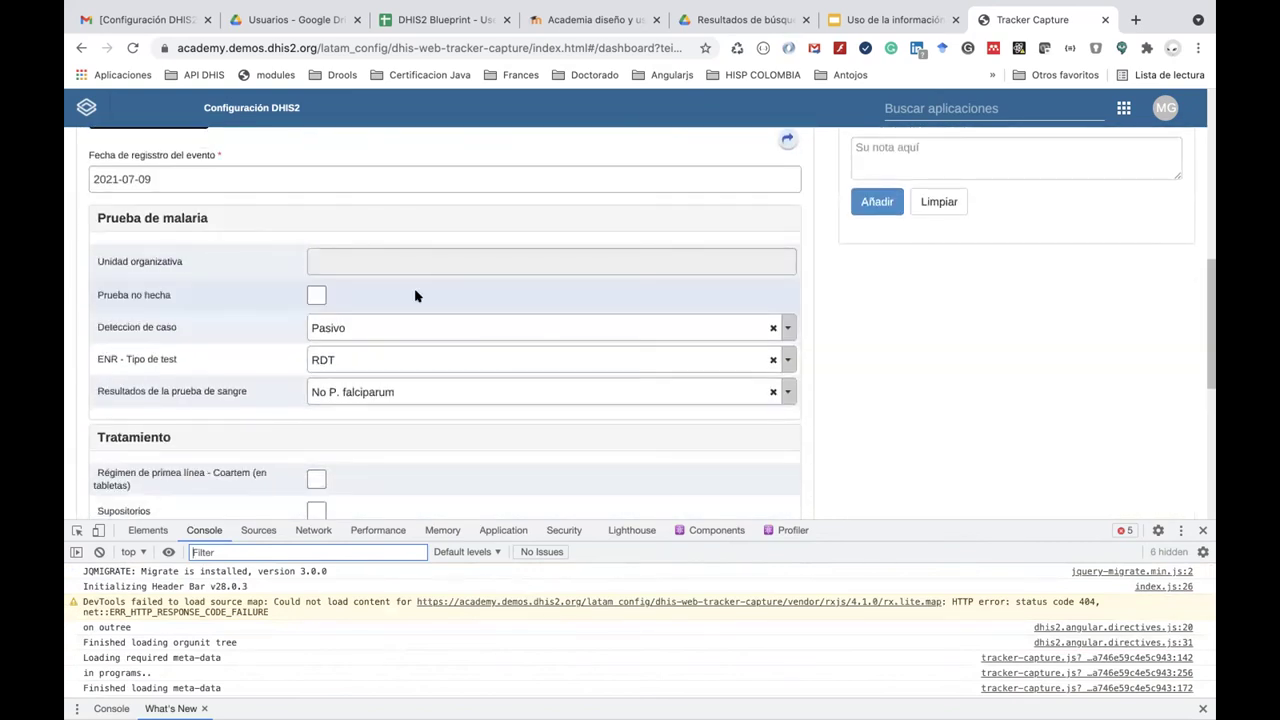
{"action": "scroll", "coordinate": [414, 290], "scroll_direction": "up", "scroll_amount": 2}
{"action": "scroll", "coordinate": [414, 294], "scroll_direction": "down", "scroll_amount": 5}
Tick the first-line Coartem treatment checkbox.
{"action": "left_click", "coordinate": [318, 327]}
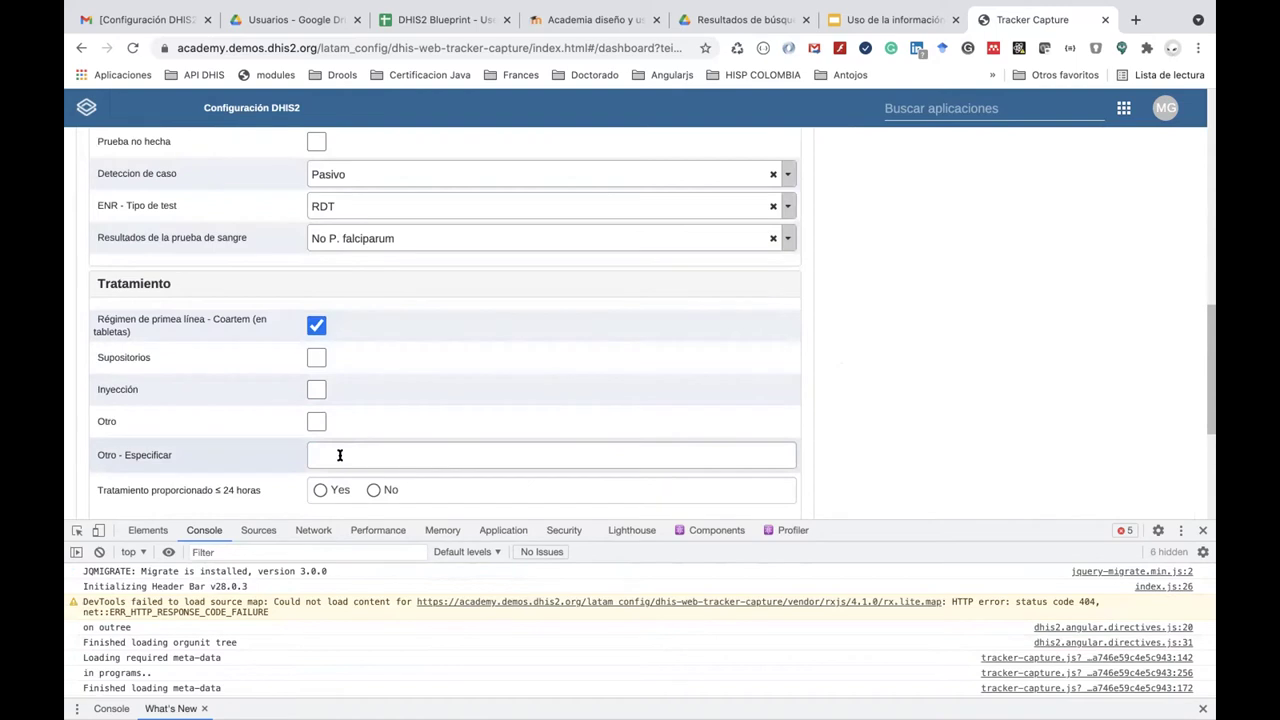
{"action": "scroll", "coordinate": [340, 455], "scroll_direction": "down", "scroll_amount": 3}
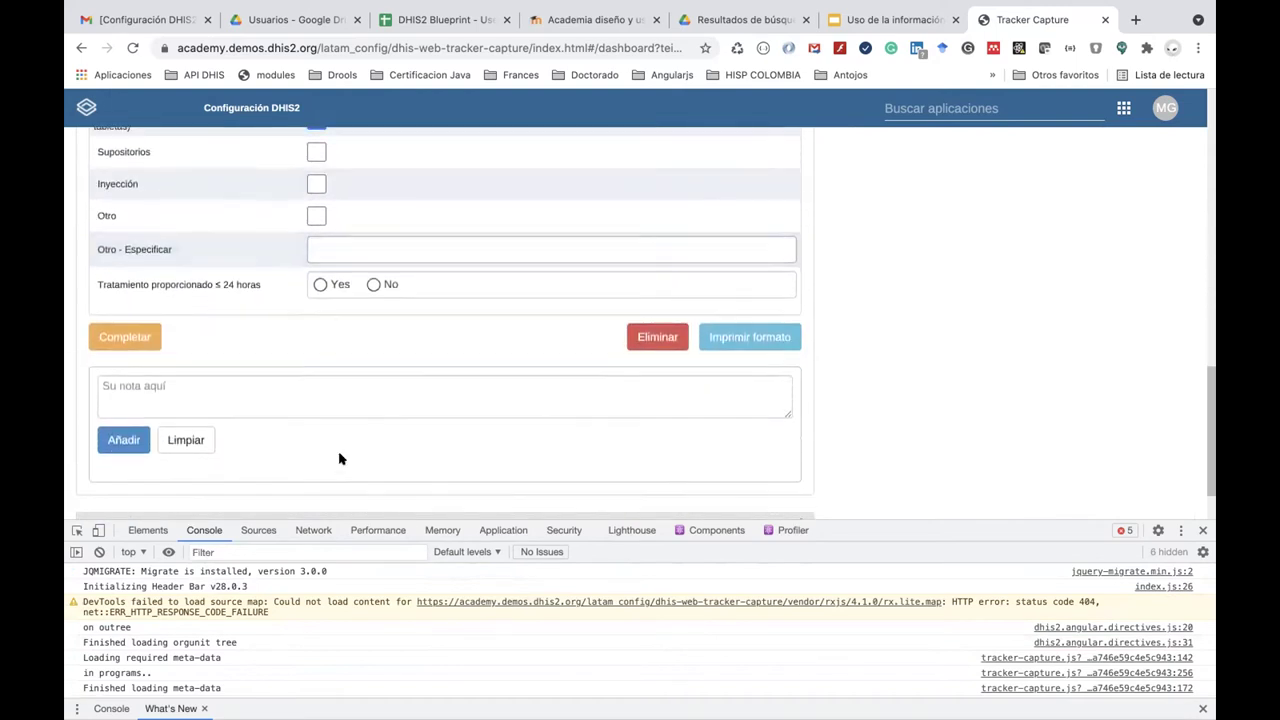
{"action": "left_click", "coordinate": [620, 48]}
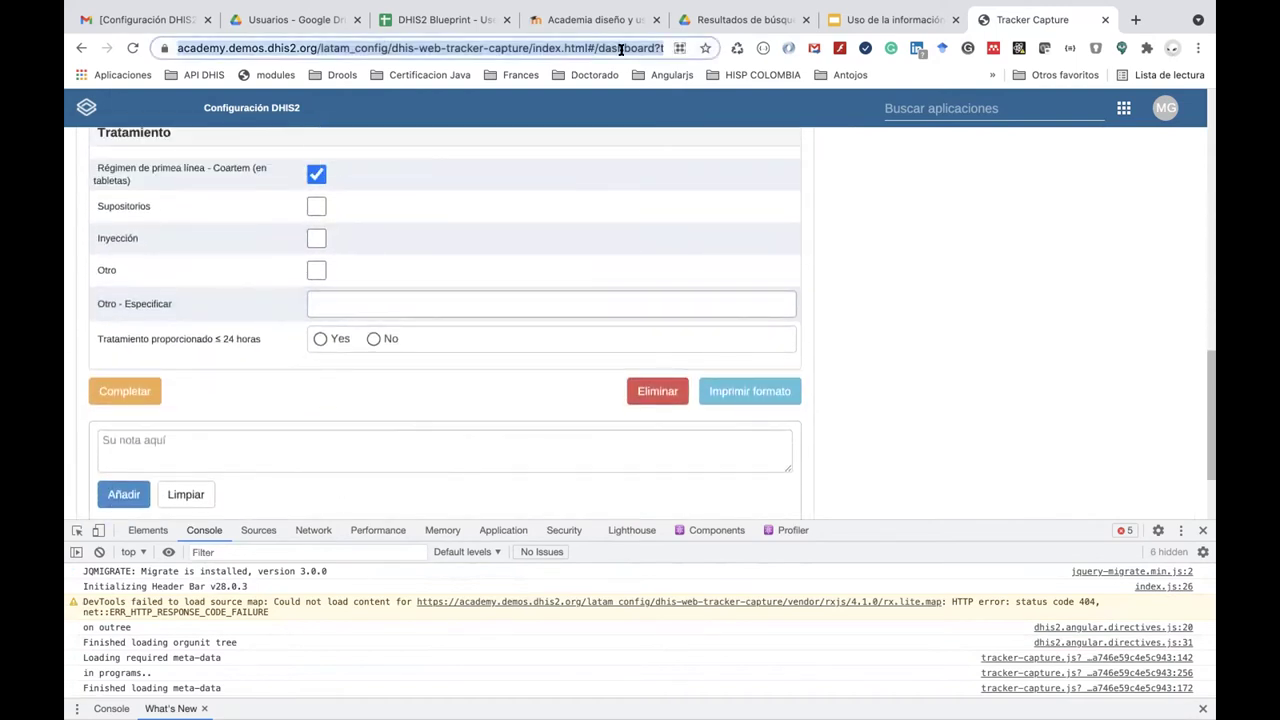
{"action": "key", "text": "End"}
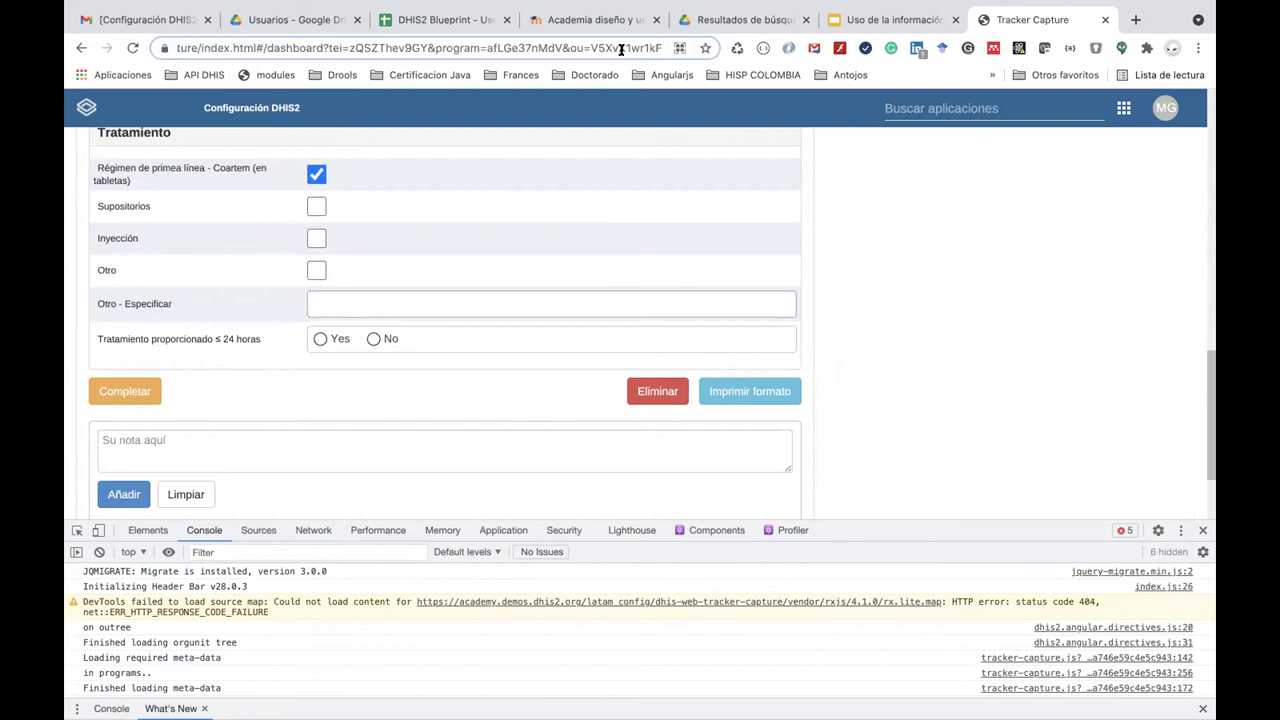
{"action": "type", "text": "&"}
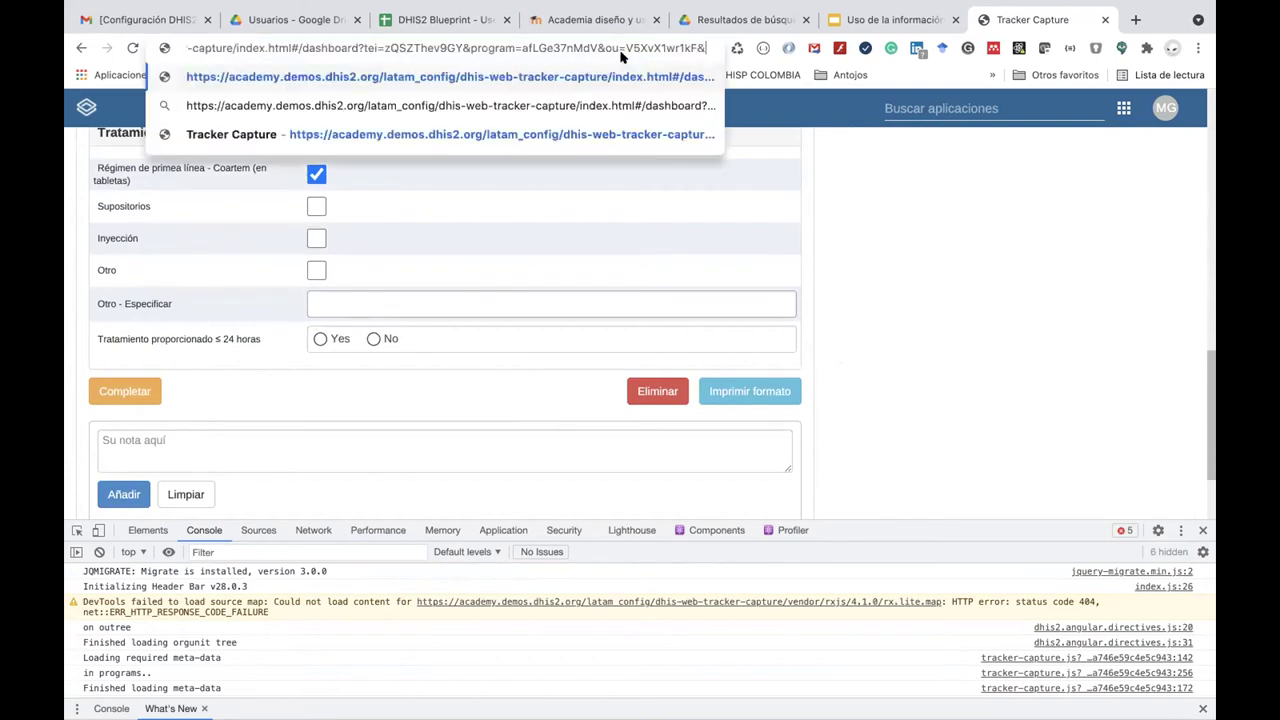
{"action": "type", "text": "verbose"}
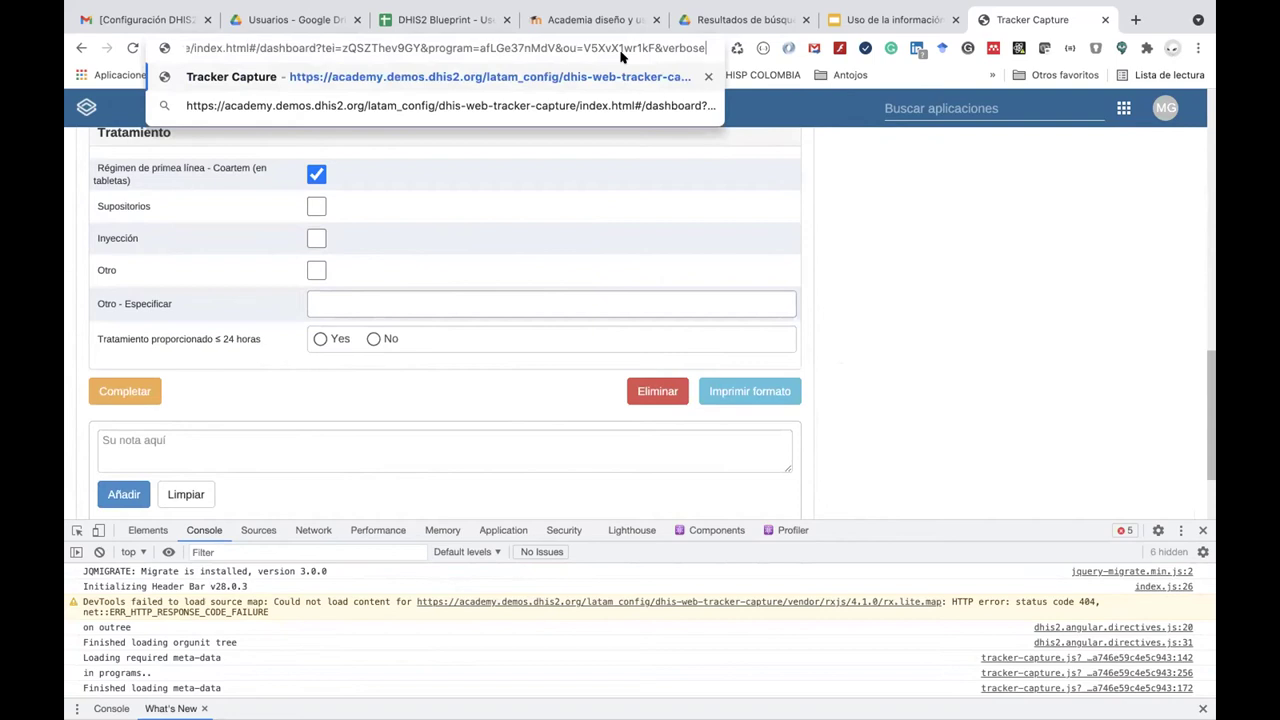
{"action": "key", "text": "Return"}
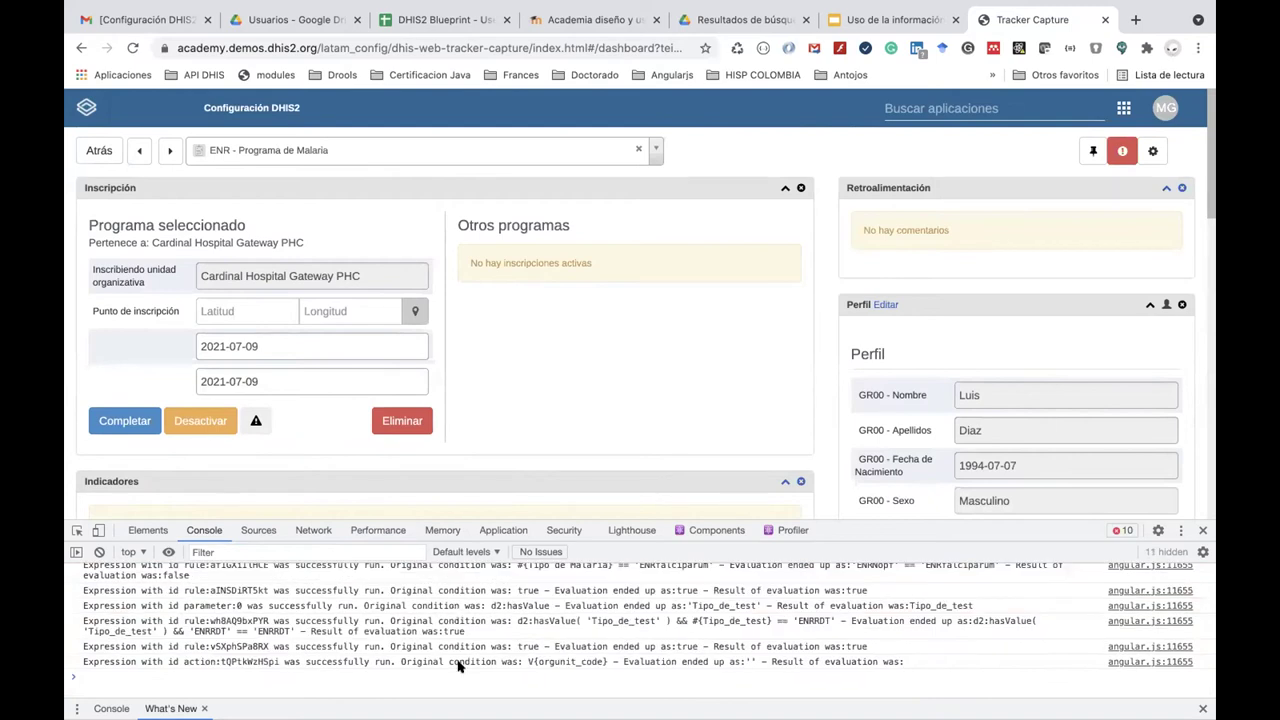
{"action": "scroll", "coordinate": [458, 666], "scroll_direction": "up", "scroll_amount": 2}
{"action": "scroll", "coordinate": [492, 313], "scroll_direction": "down", "scroll_amount": 5}
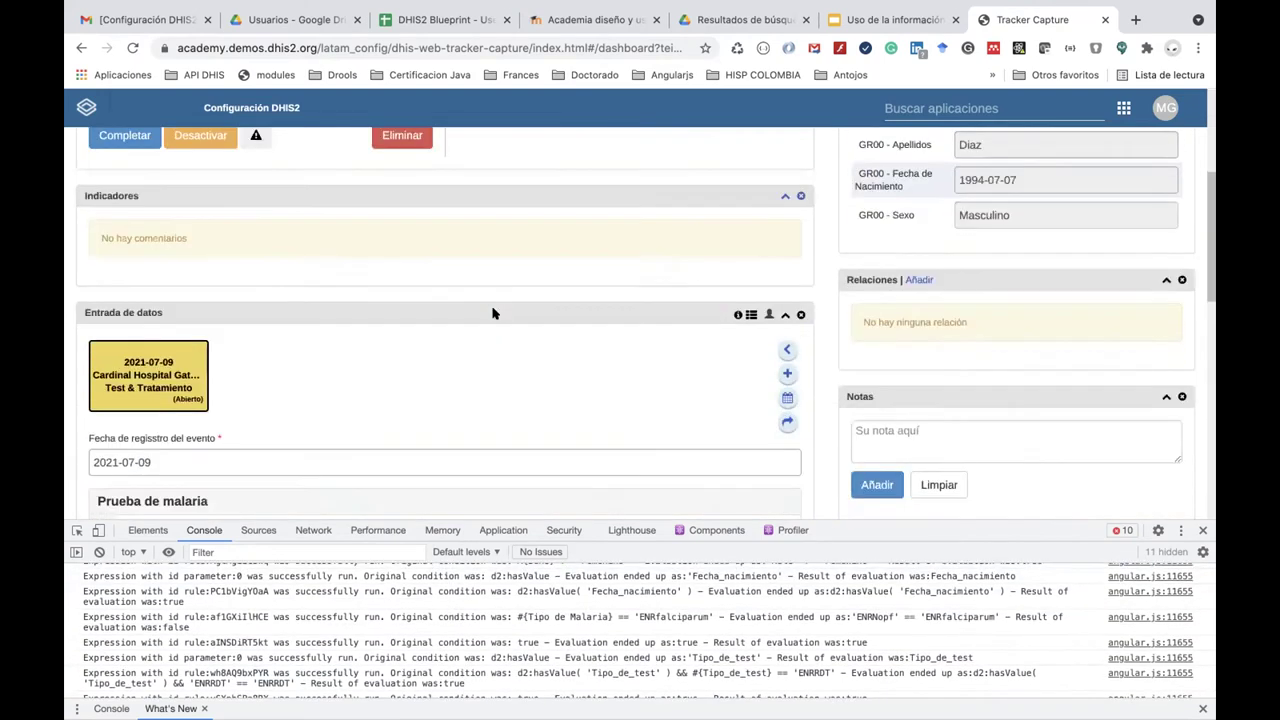
{"action": "scroll", "coordinate": [492, 313], "scroll_direction": "down", "scroll_amount": 5}
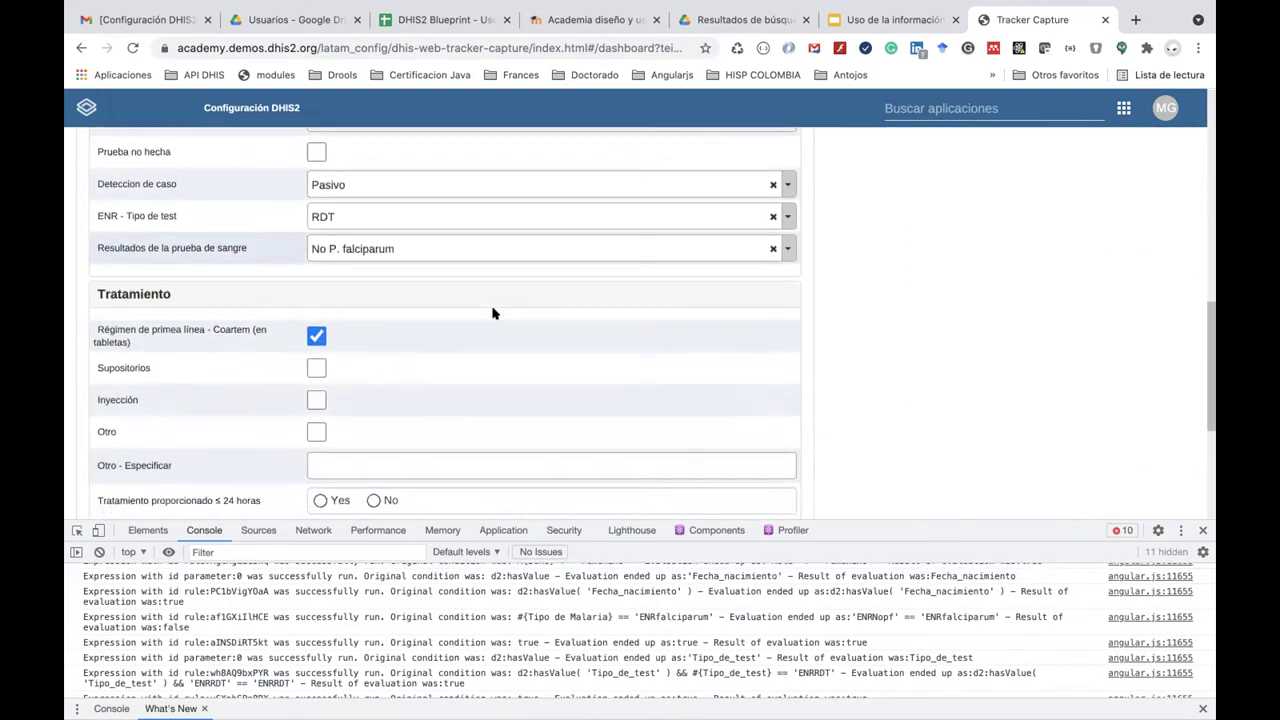
{"action": "scroll", "coordinate": [507, 660], "scroll_direction": "down", "scroll_amount": 2}
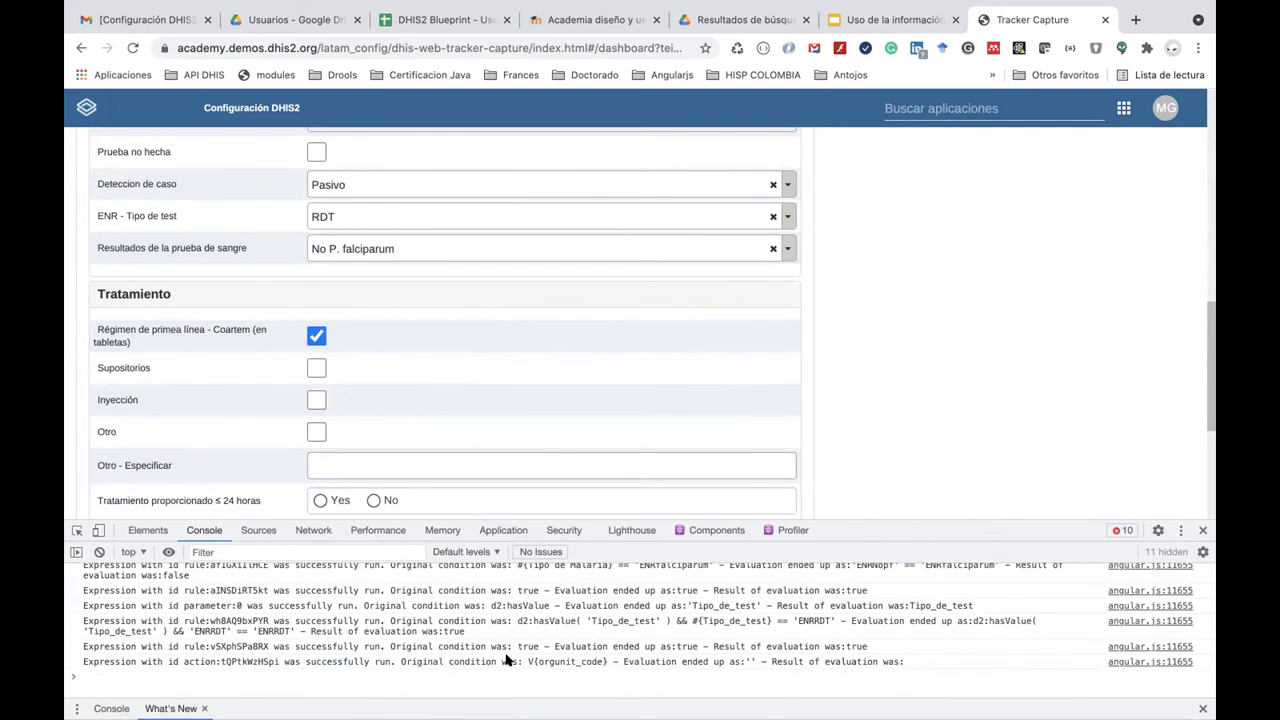
{"action": "scroll", "coordinate": [507, 660], "scroll_direction": "up", "scroll_amount": 1}
{"action": "scroll", "coordinate": [507, 660], "scroll_direction": "up", "scroll_amount": 1}
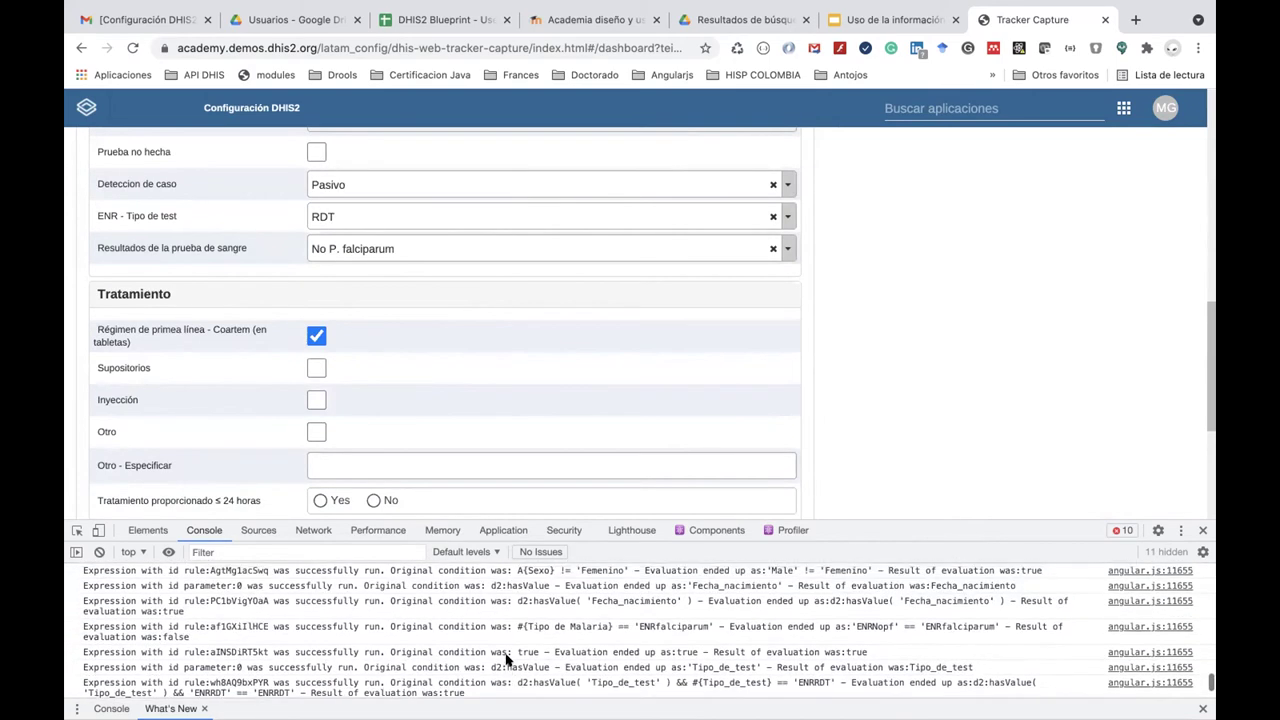
{"action": "scroll", "coordinate": [507, 660], "scroll_direction": "up", "scroll_amount": 1}
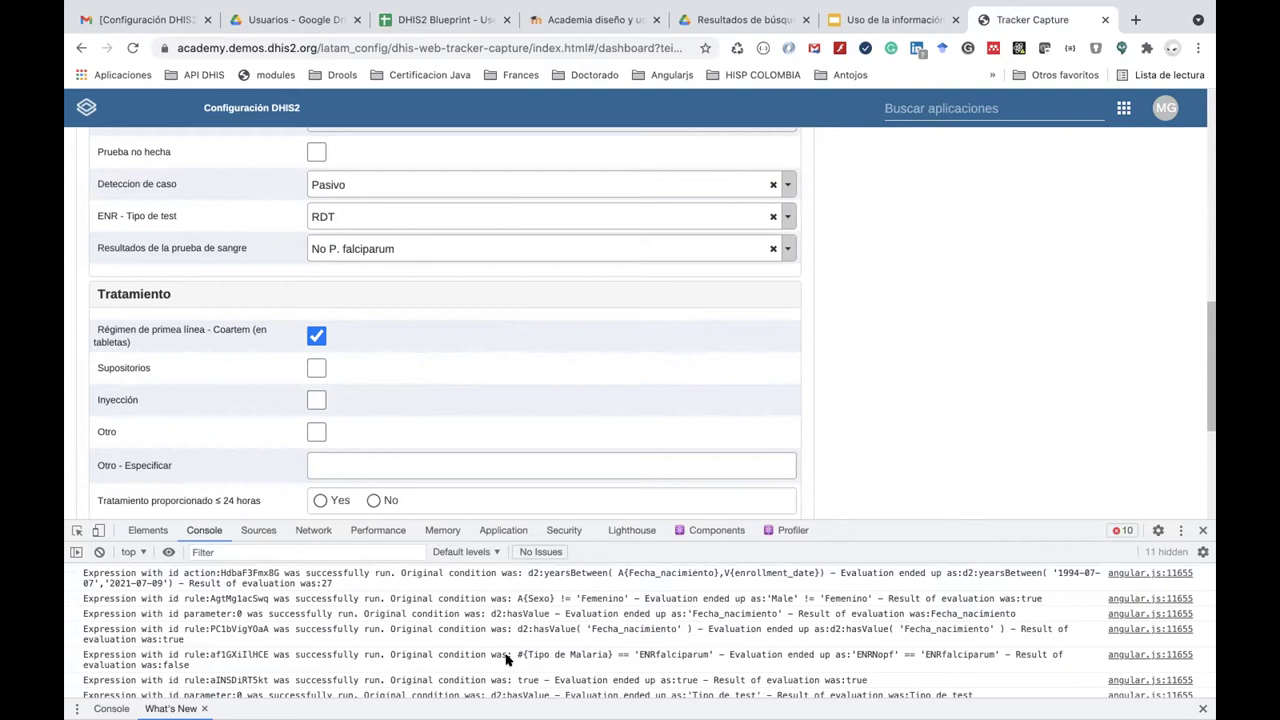
{"action": "scroll", "coordinate": [507, 660], "scroll_direction": "up", "scroll_amount": 3}
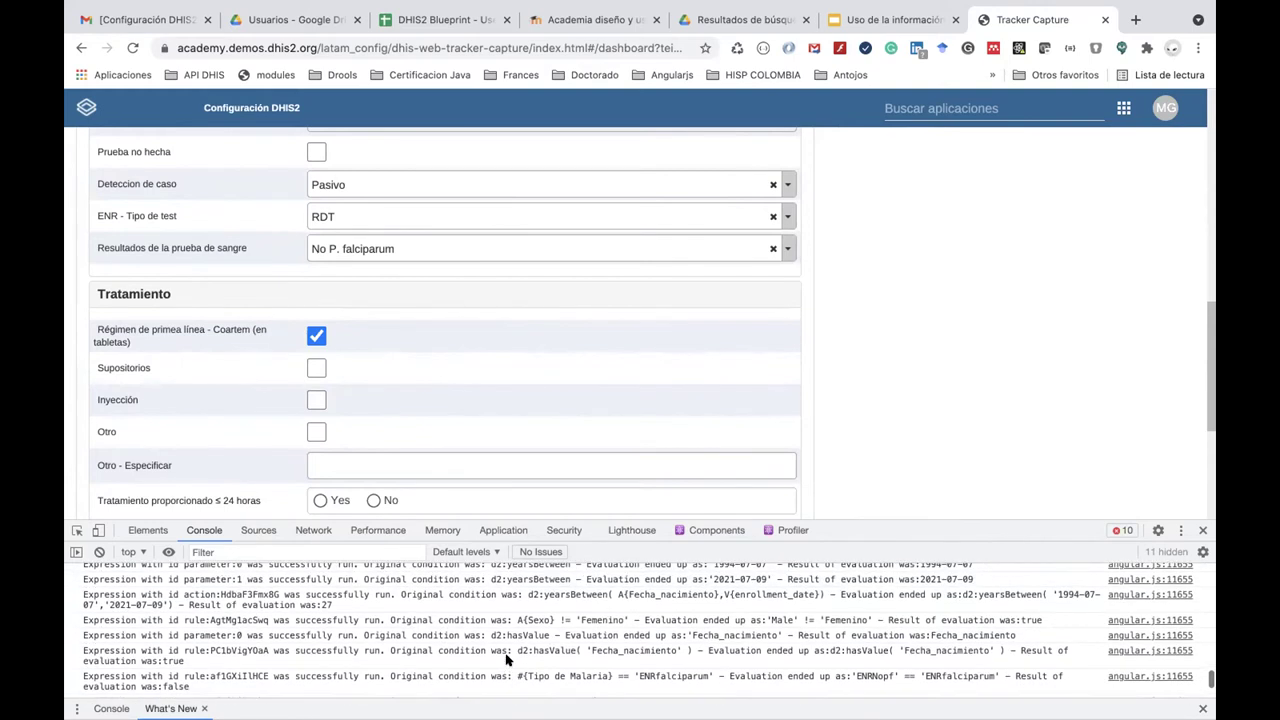
{"action": "scroll", "coordinate": [507, 660], "scroll_direction": "down", "scroll_amount": 2}
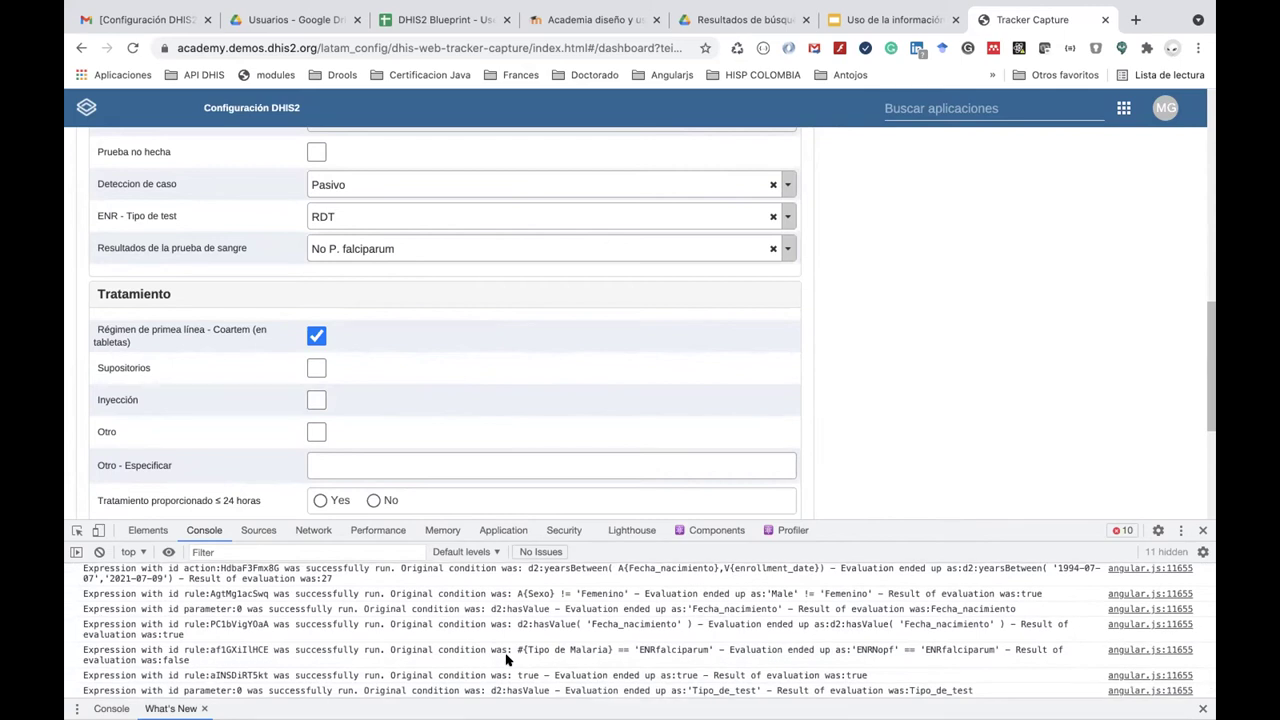
Set Resultados de la prueba de sangre to P falciparum.
{"action": "left_click", "coordinate": [357, 251]}
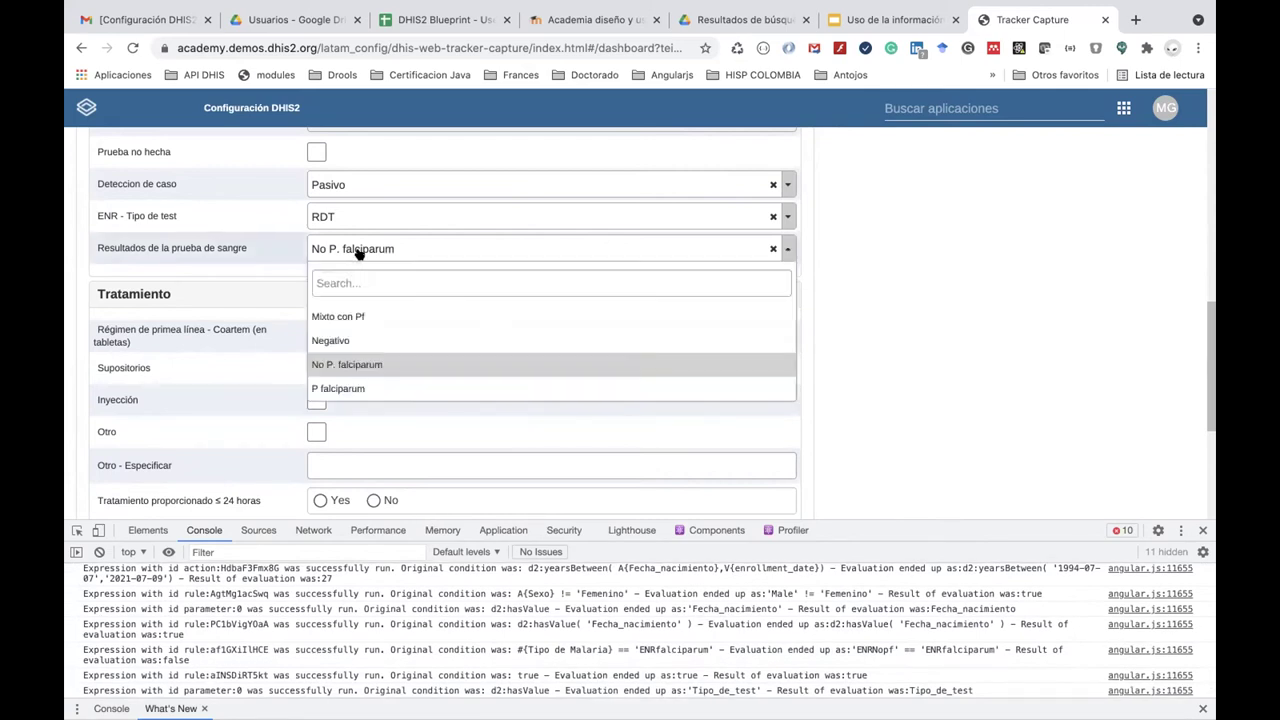
{"action": "left_click", "coordinate": [376, 387]}
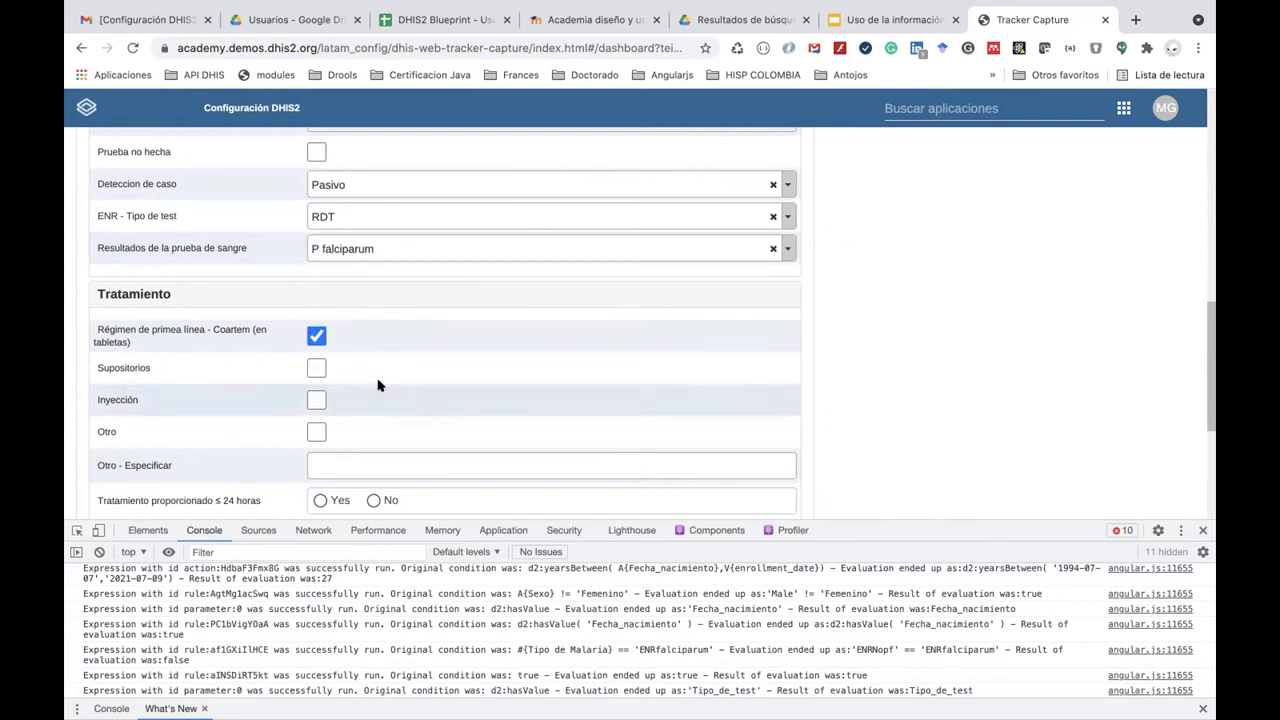
{"action": "scroll", "coordinate": [443, 610], "scroll_direction": "down", "scroll_amount": 5}
{"action": "scroll", "coordinate": [447, 638], "scroll_direction": "up", "scroll_amount": 2}
{"action": "scroll", "coordinate": [447, 638], "scroll_direction": "up", "scroll_amount": 1}
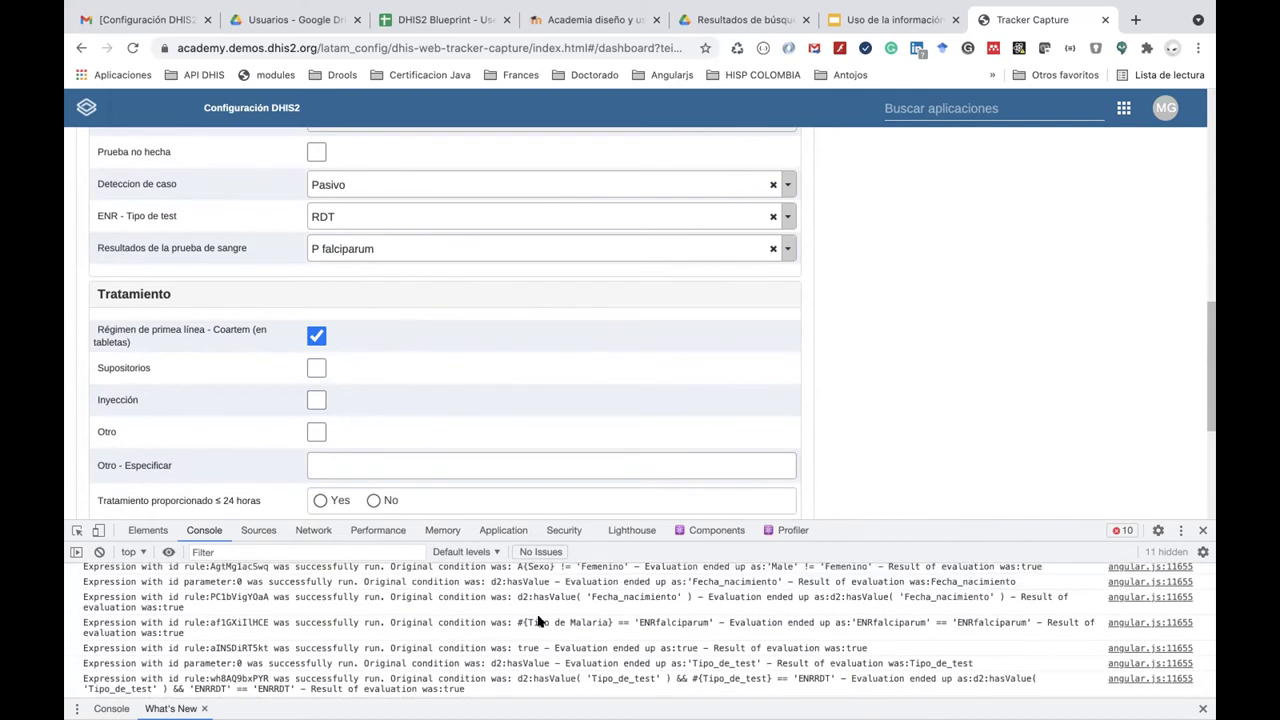
Select the rule id af1GXiIlHCE in the console log for filtering.
{"action": "double_click", "coordinate": [236, 622]}
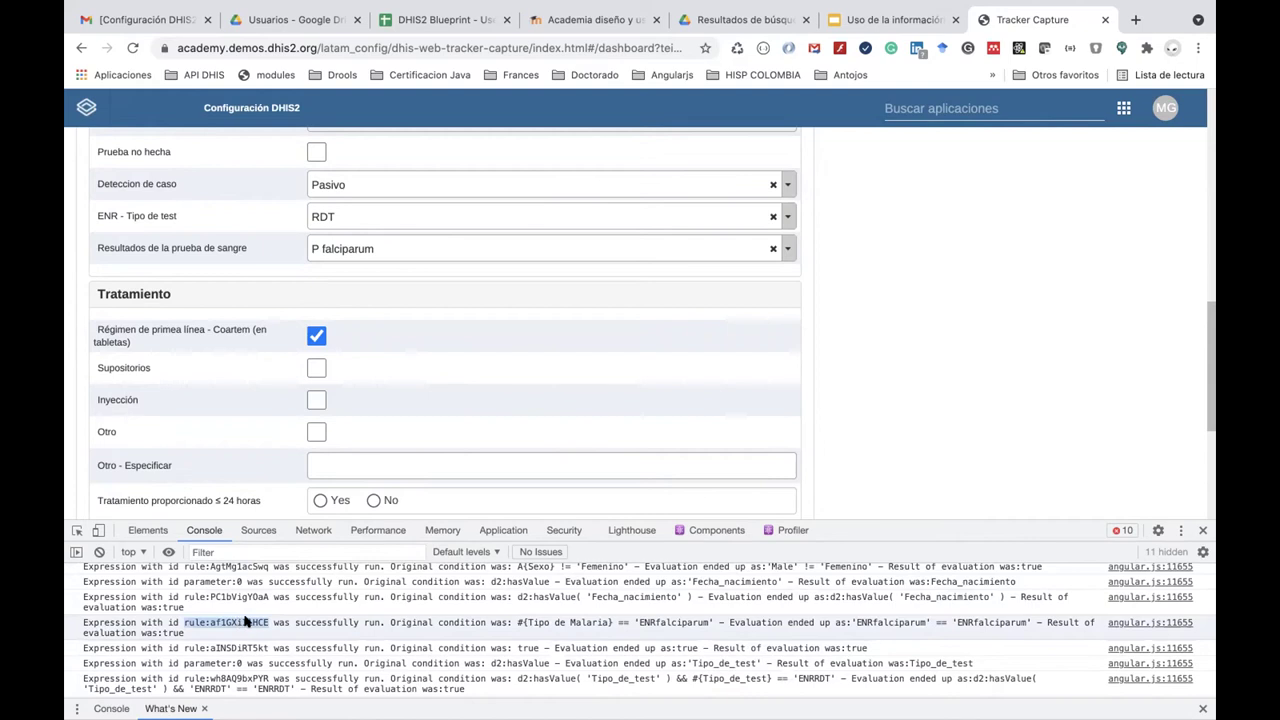
{"action": "left_click", "coordinate": [266, 622]}
{"action": "left_click_drag", "start_coordinate": [268, 622], "coordinate": [208, 622]}
{"action": "left_click", "coordinate": [220, 551]}
Filter the console log to rule af1GXiIlHCE.
{"action": "type", "text": "af1GXilHCE"}
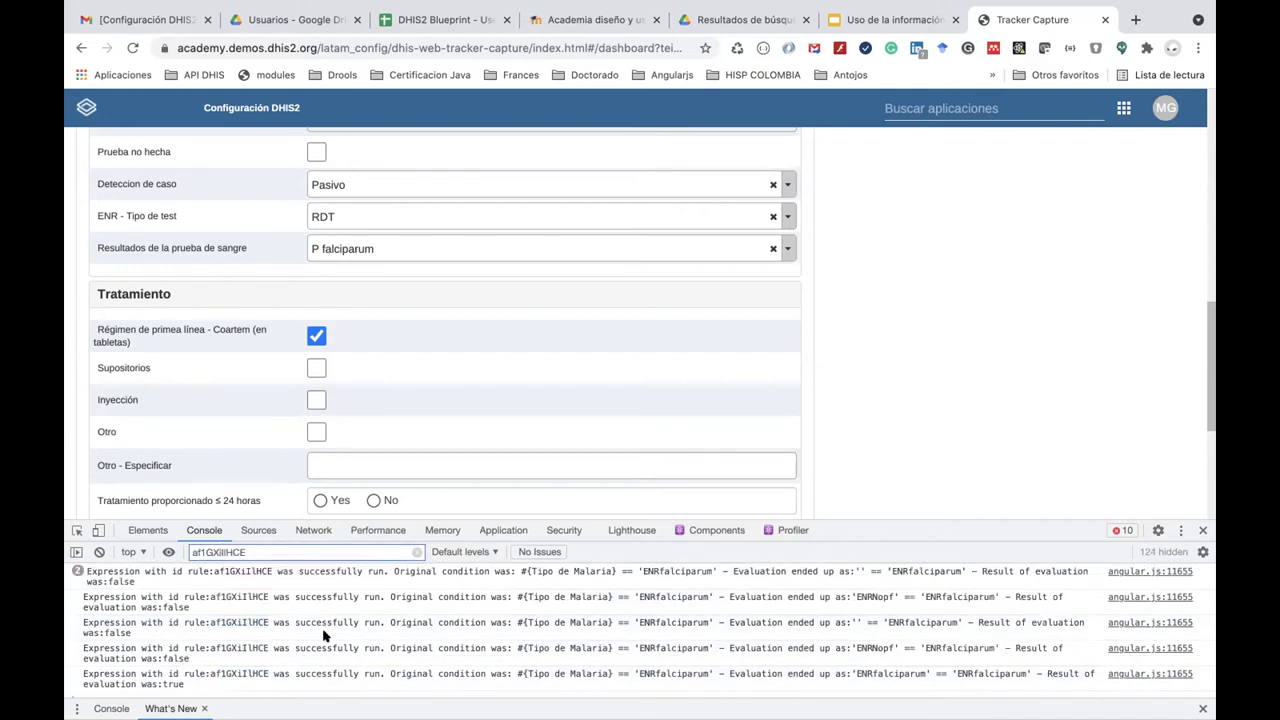
{"action": "scroll", "coordinate": [325, 640], "scroll_direction": "down", "scroll_amount": 1}
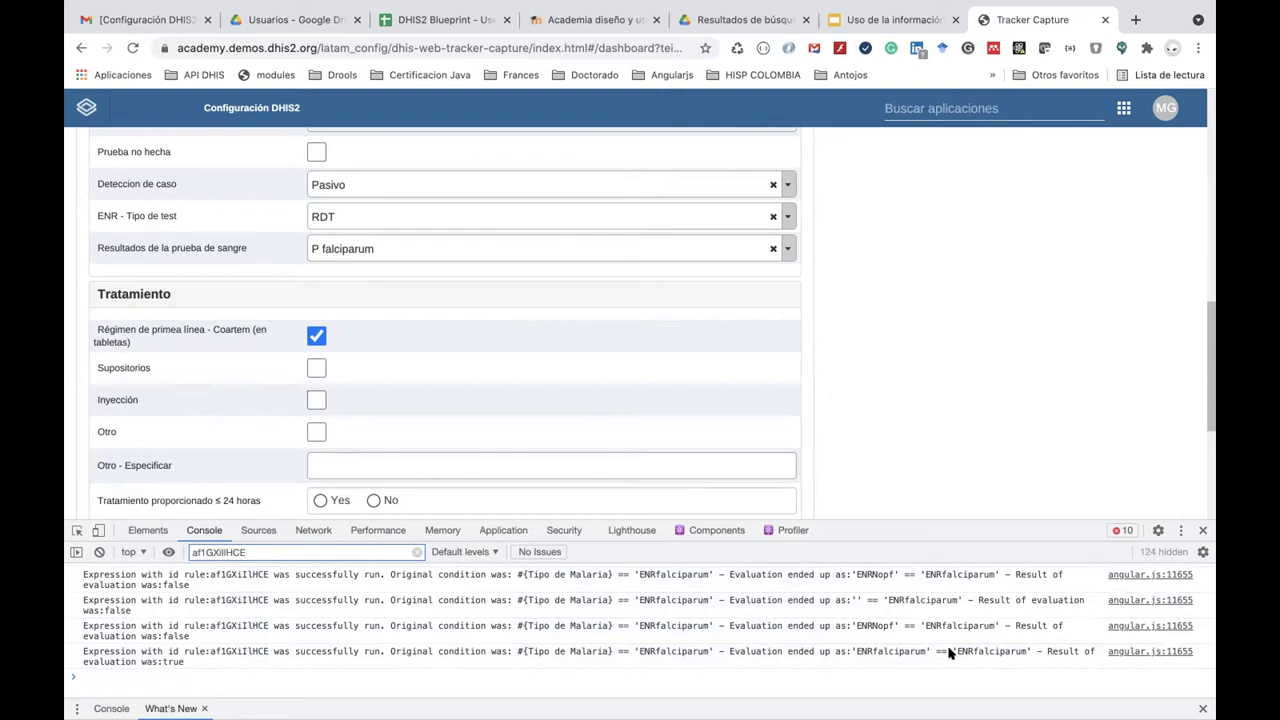
{"action": "scroll", "coordinate": [903, 423], "scroll_direction": "down", "scroll_amount": 3}
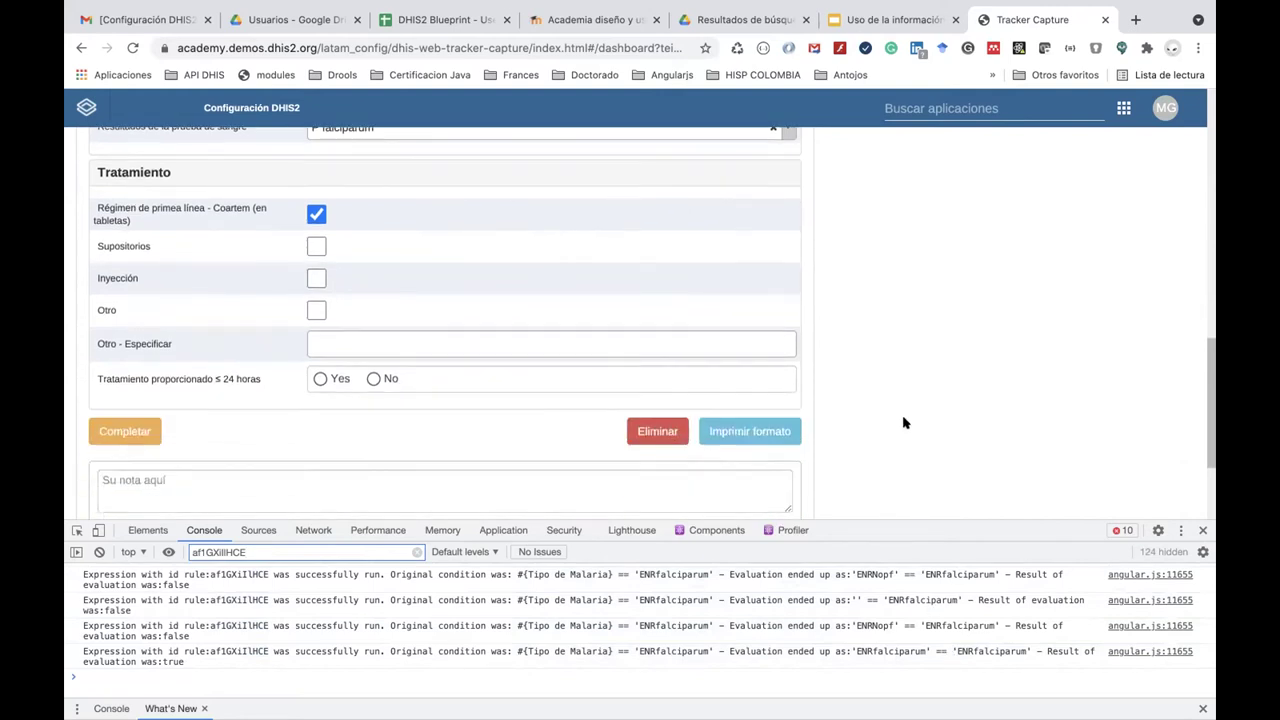
{"action": "scroll", "coordinate": [903, 423], "scroll_direction": "down", "scroll_amount": 2}
{"action": "scroll", "coordinate": [903, 423], "scroll_direction": "up", "scroll_amount": 5}
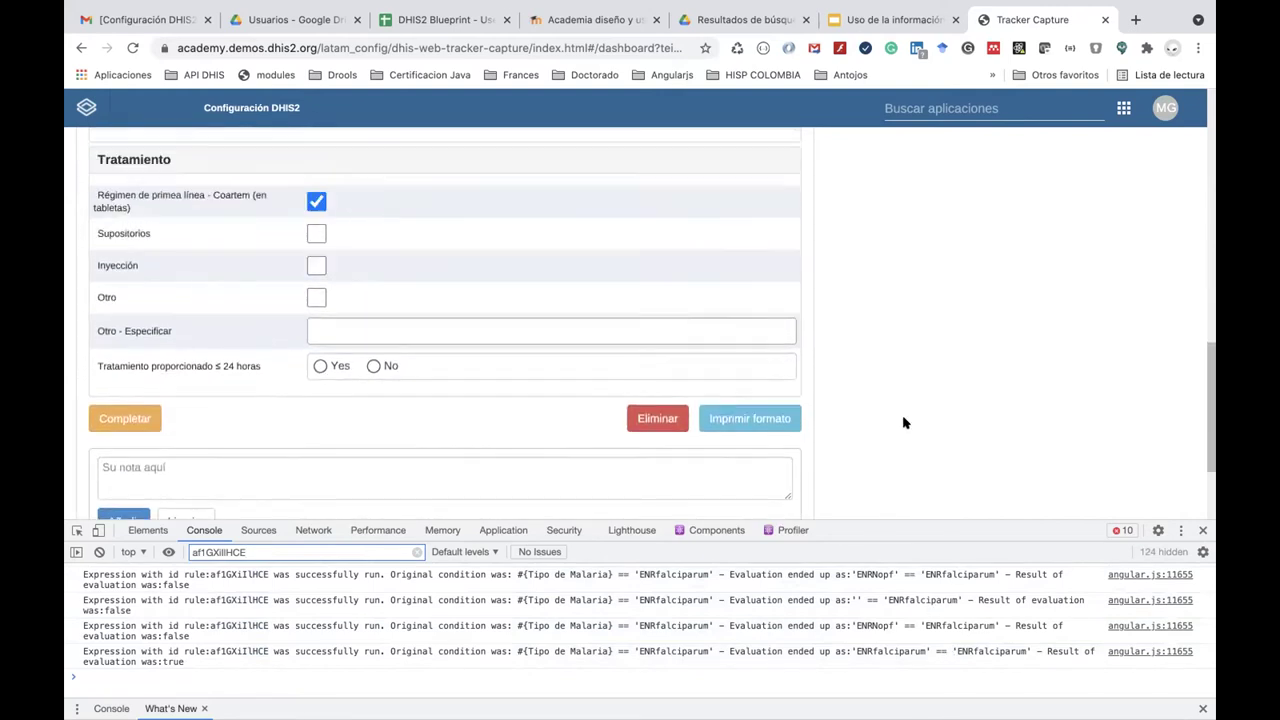
{"action": "scroll", "coordinate": [903, 423], "scroll_direction": "down", "scroll_amount": 2}
Complete the malaria test event, confirm it, and go to the Gmail inbox.
{"action": "left_click", "coordinate": [148, 452]}
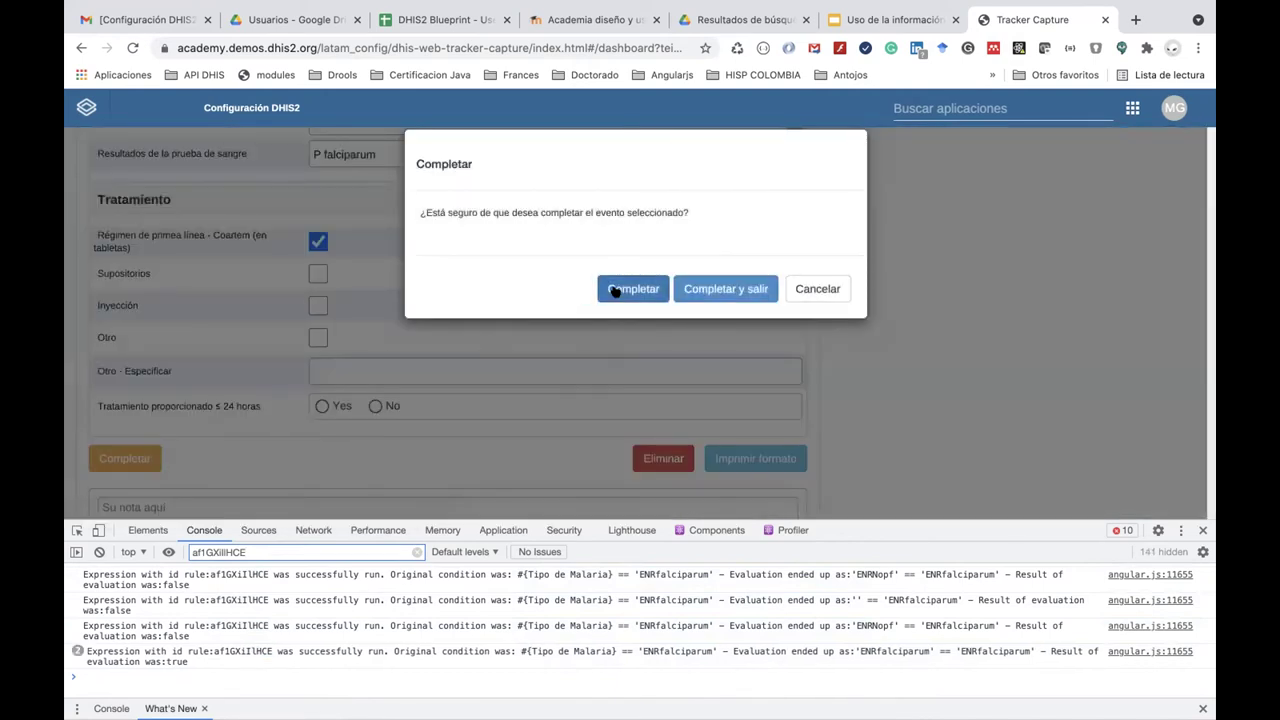
{"action": "left_click", "coordinate": [615, 289]}
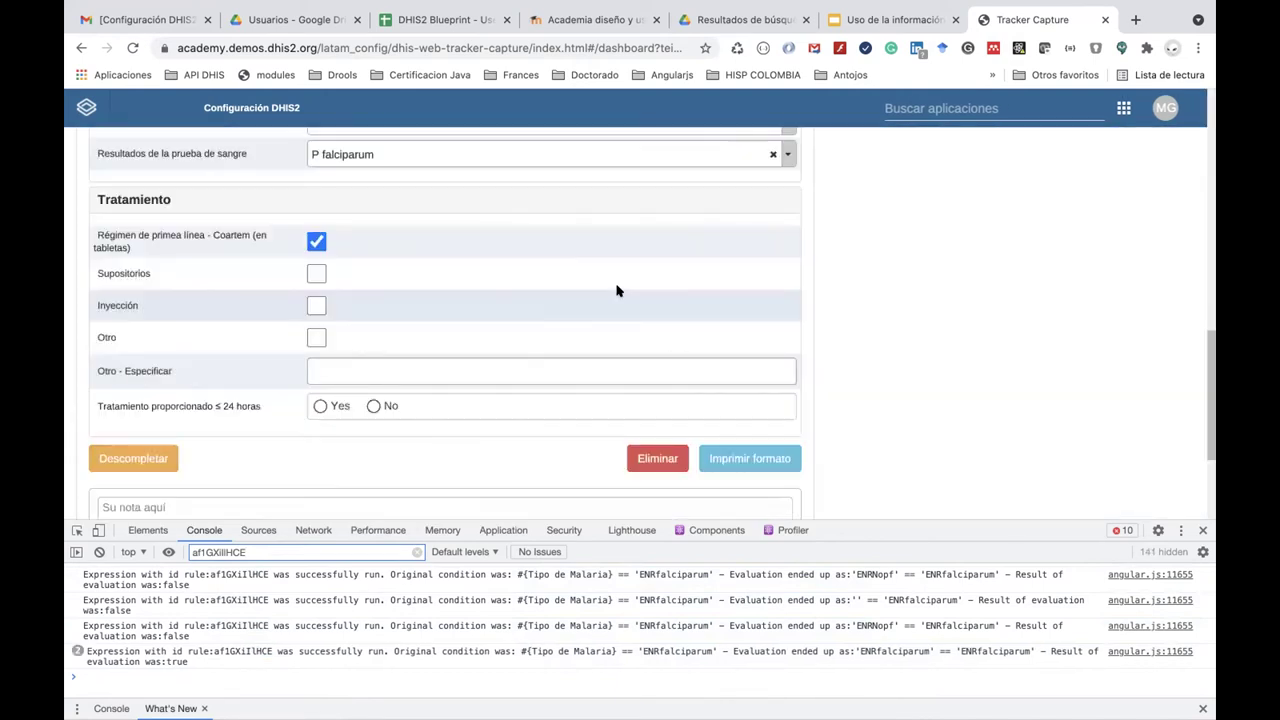
{"action": "left_click", "coordinate": [163, 22]}
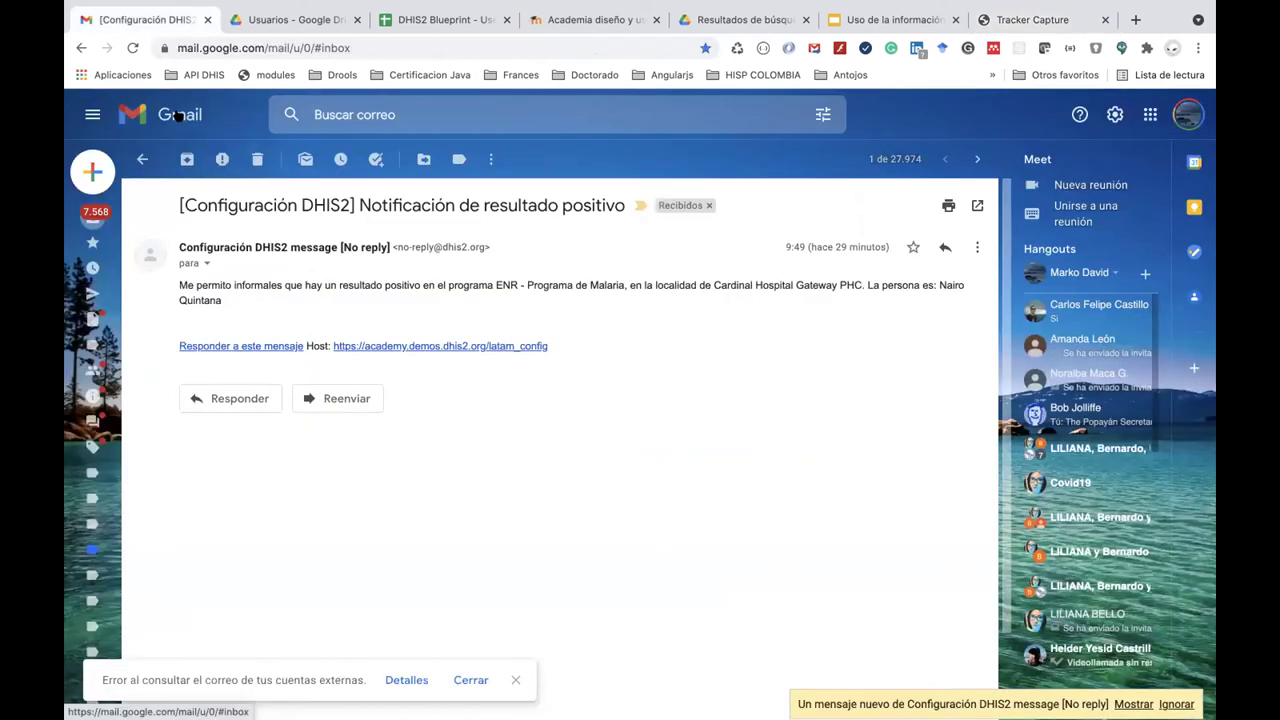
{"action": "left_click", "coordinate": [176, 115]}
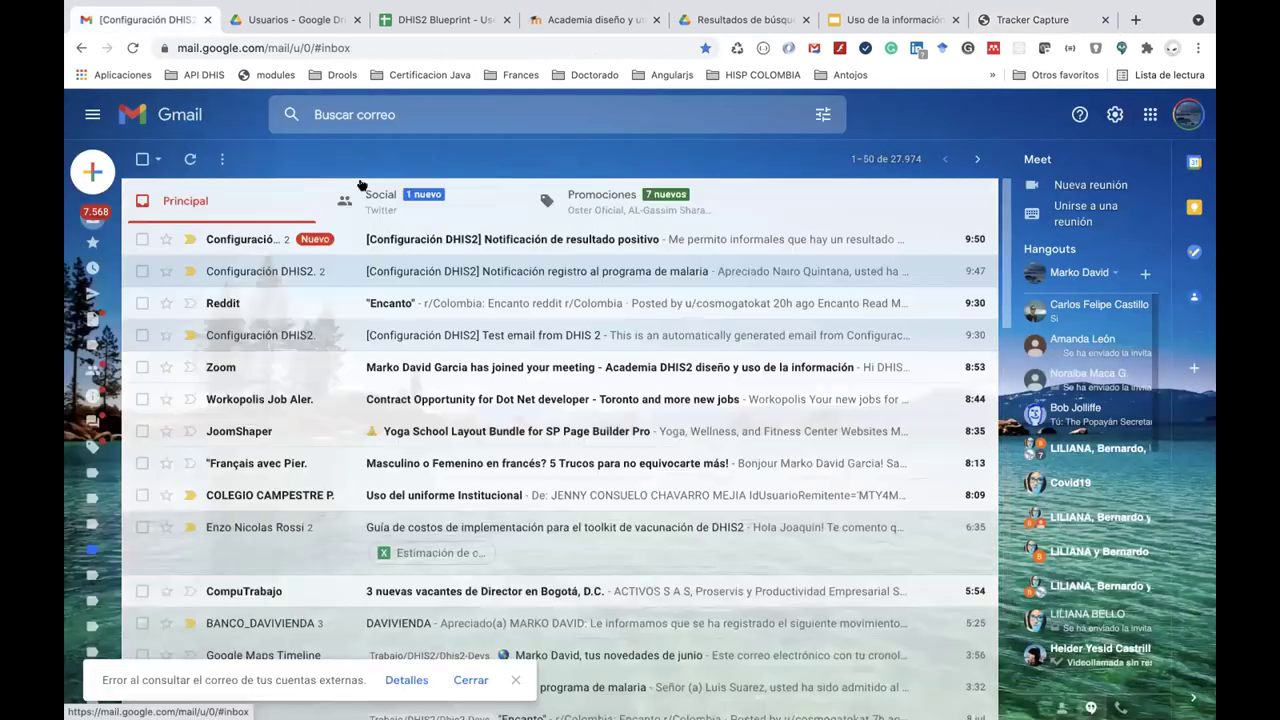
Review the 'Notificación de resultado positivo' thread, expanding its 9:50 and 9:49 messages.
{"action": "left_click", "coordinate": [511, 243]}
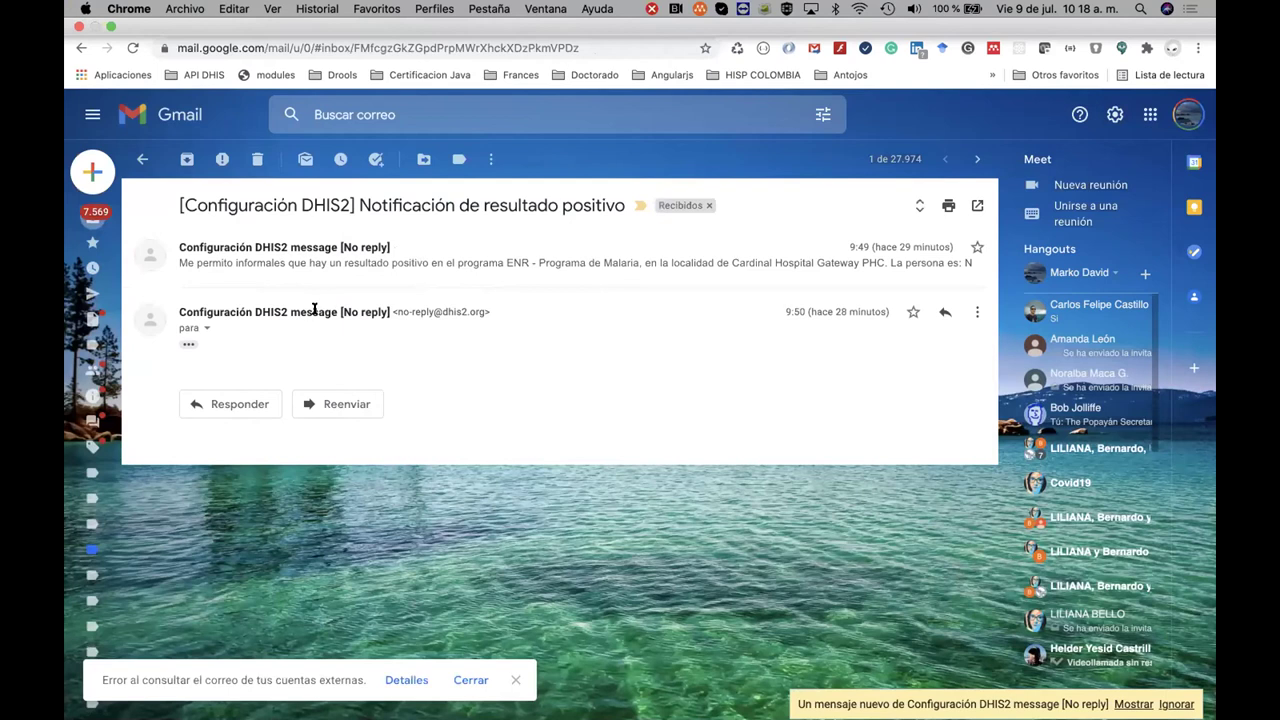
{"action": "left_click", "coordinate": [142, 162]}
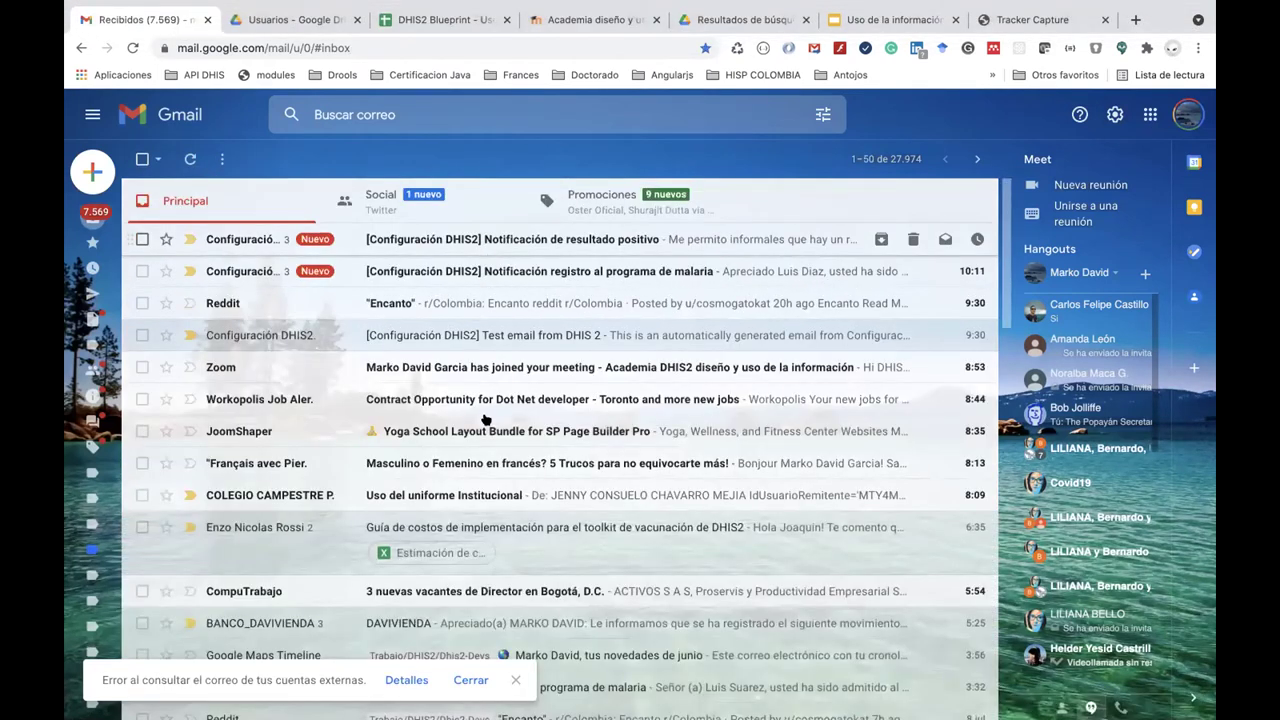
{"action": "left_click", "coordinate": [522, 237]}
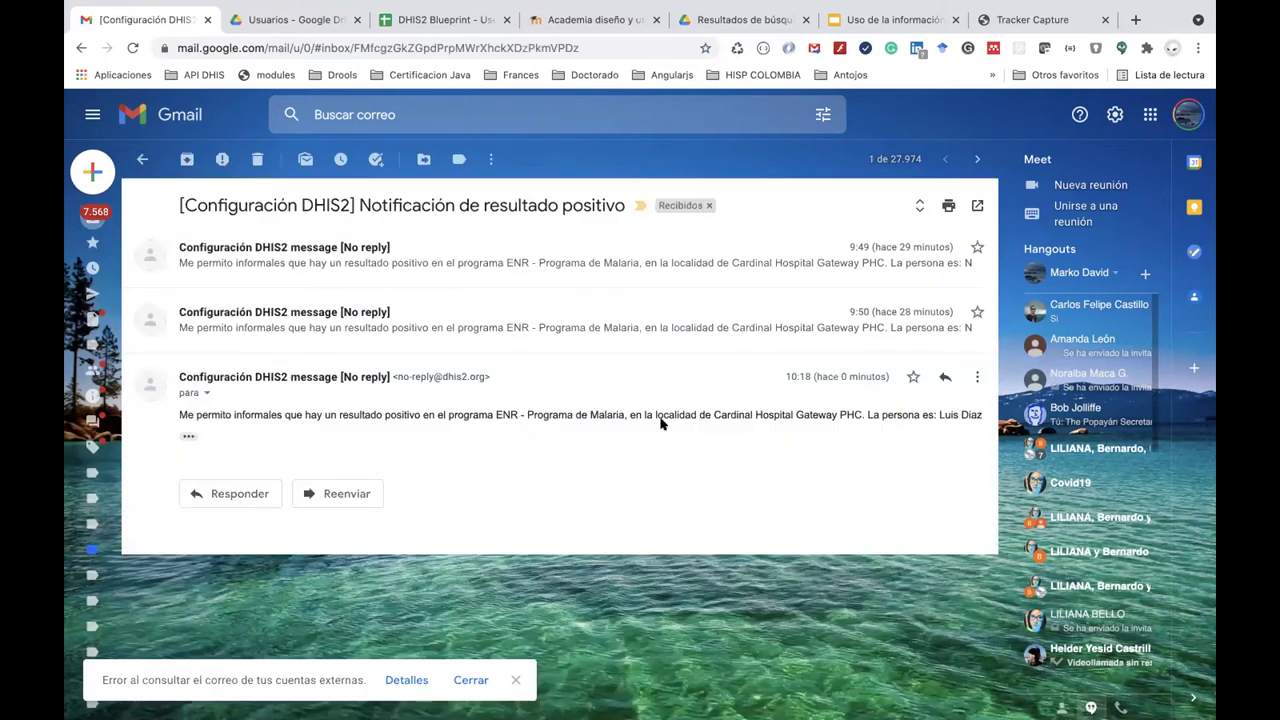
{"action": "left_click", "coordinate": [551, 339]}
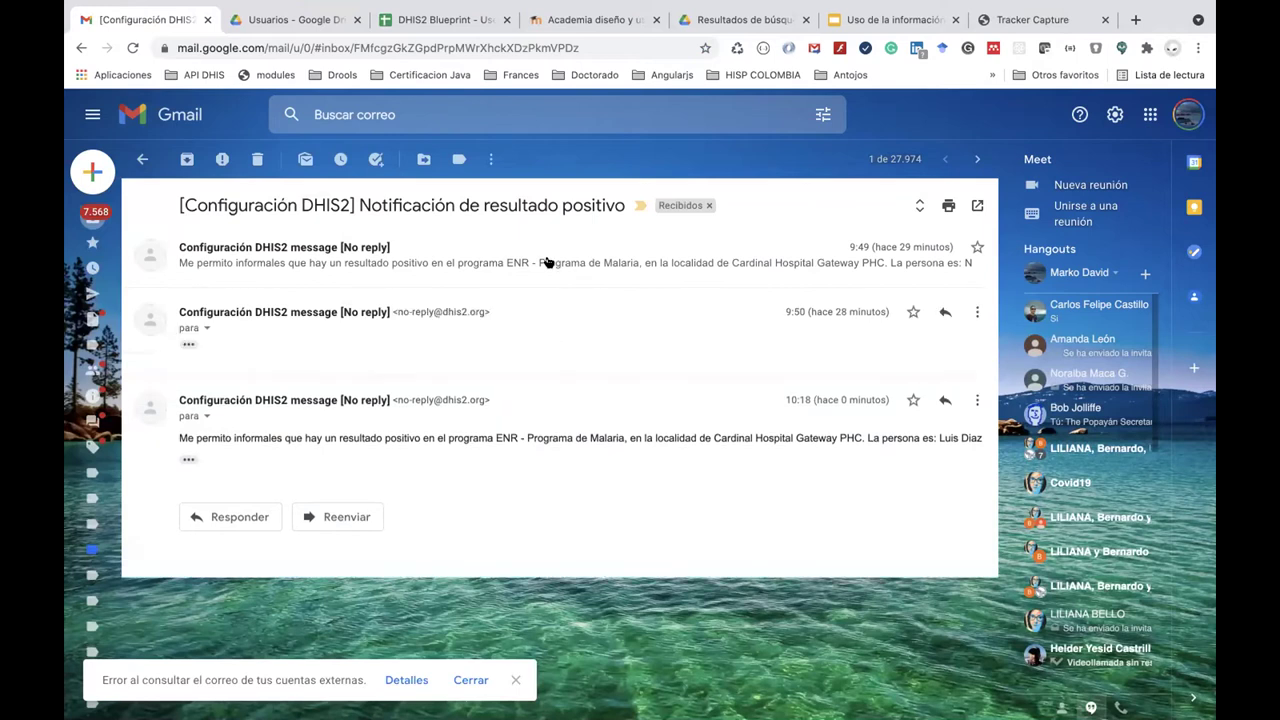
{"action": "left_click", "coordinate": [548, 262]}
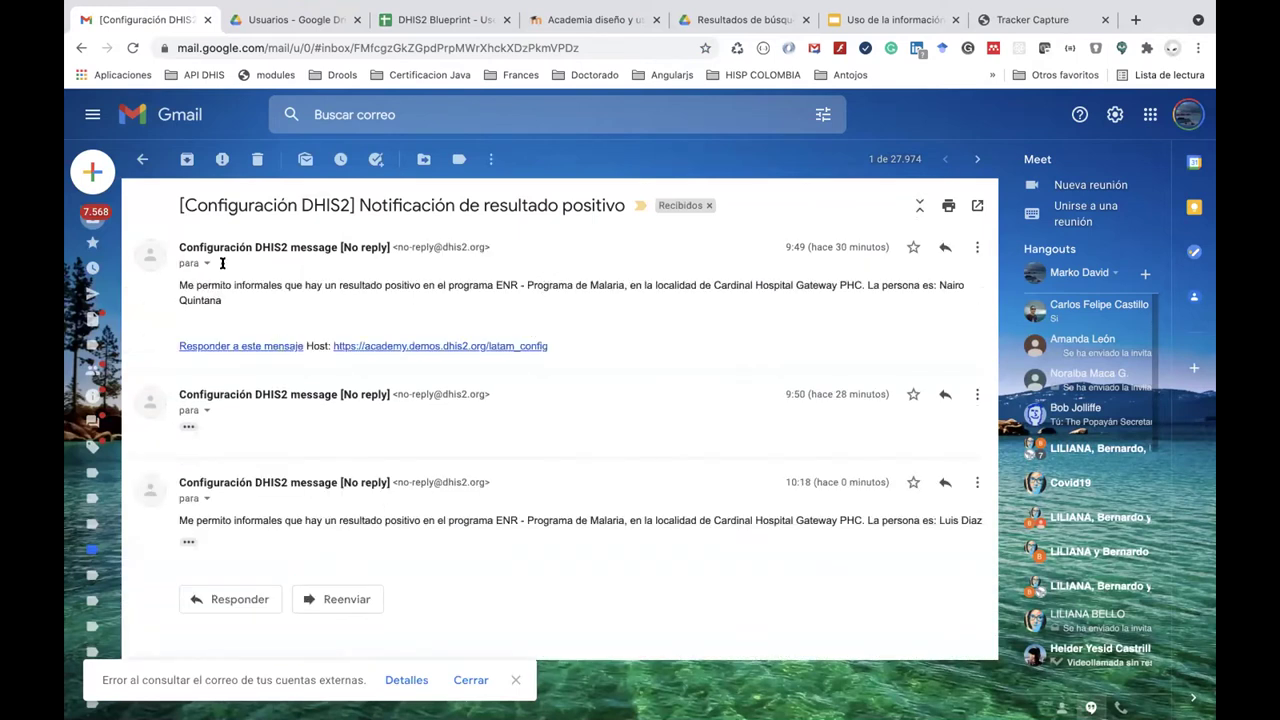
{"action": "left_click", "coordinate": [180, 116]}
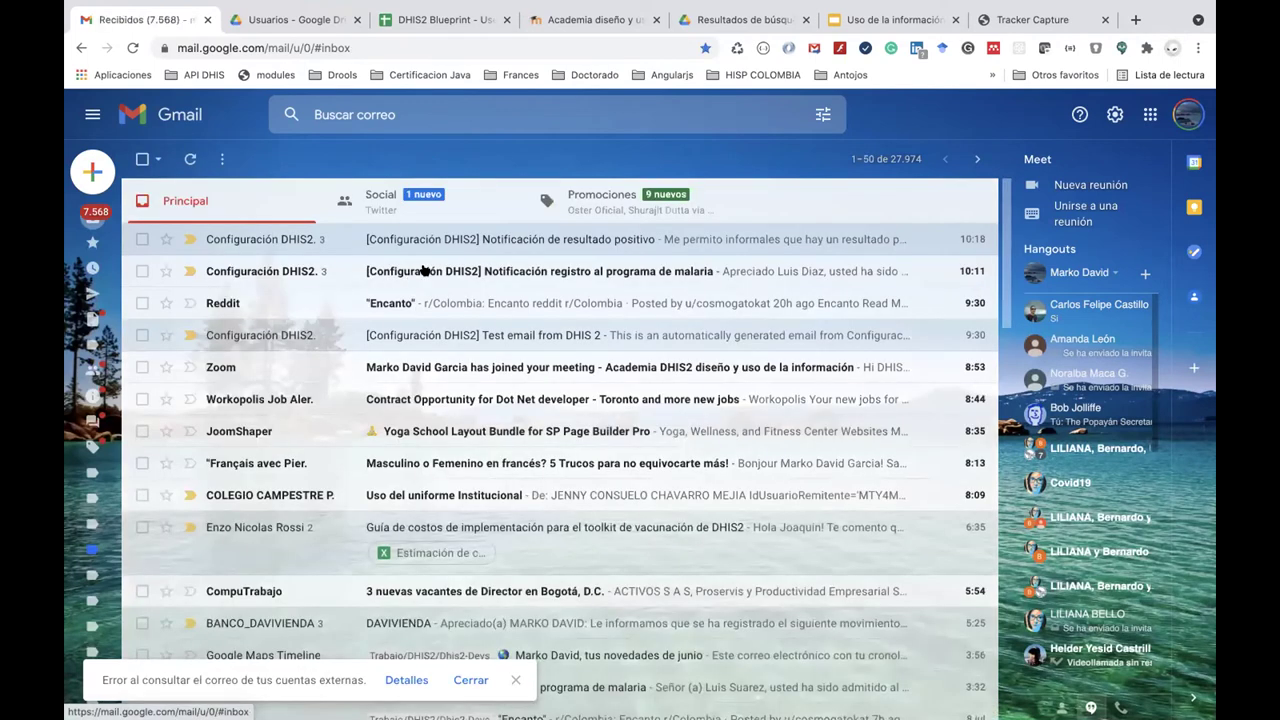
Review the malaria registration notification thread's 9:47 and 9:37 messages, then return to the inbox.
{"action": "left_click", "coordinate": [423, 270]}
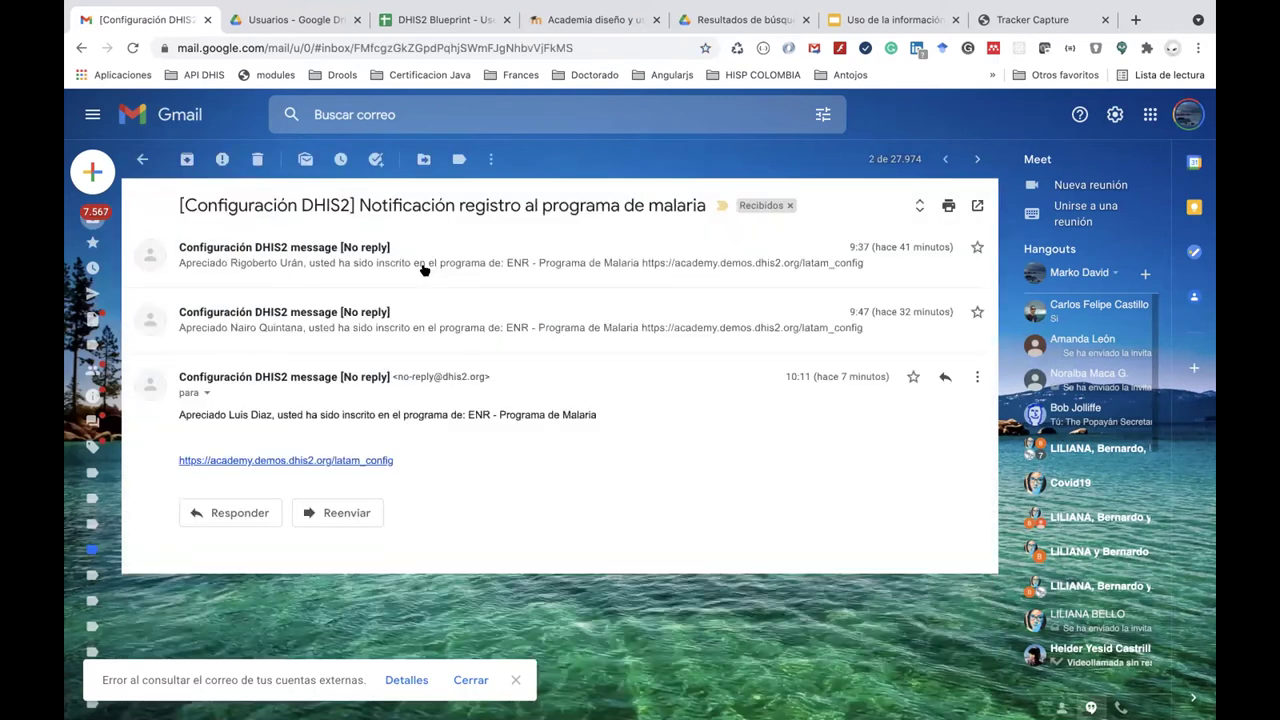
{"action": "left_click", "coordinate": [450, 329]}
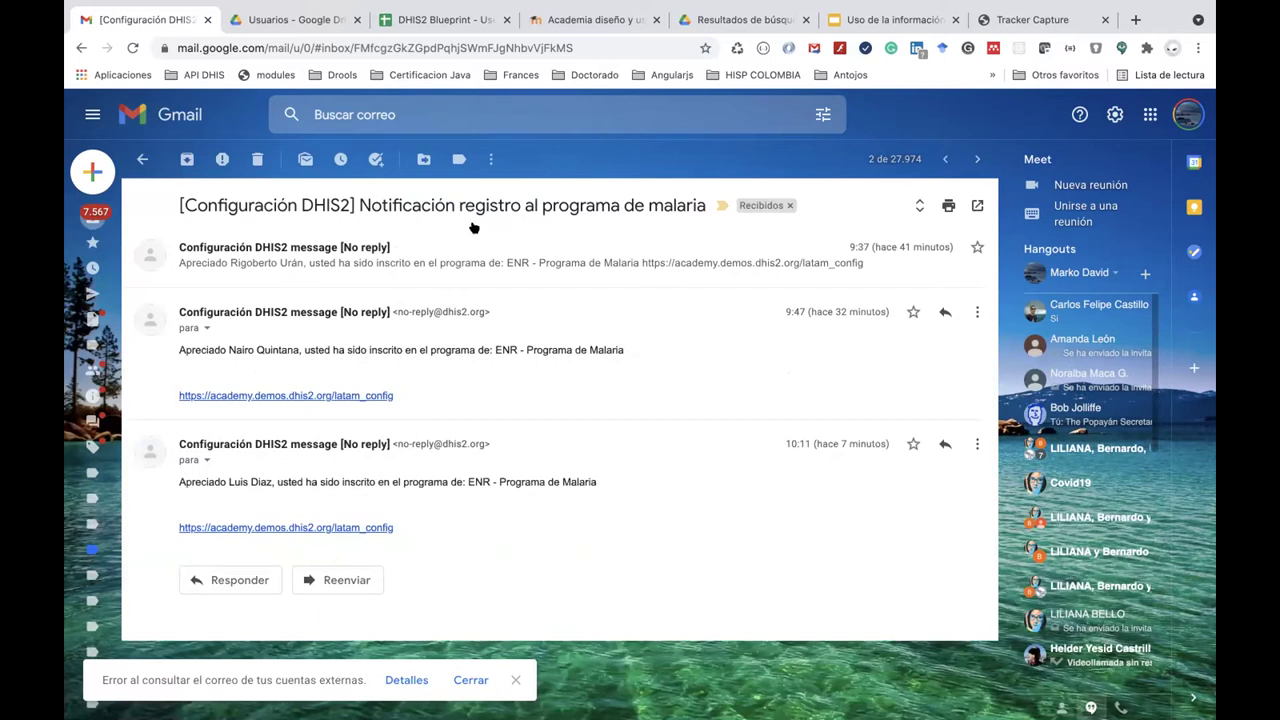
{"action": "left_click", "coordinate": [475, 270]}
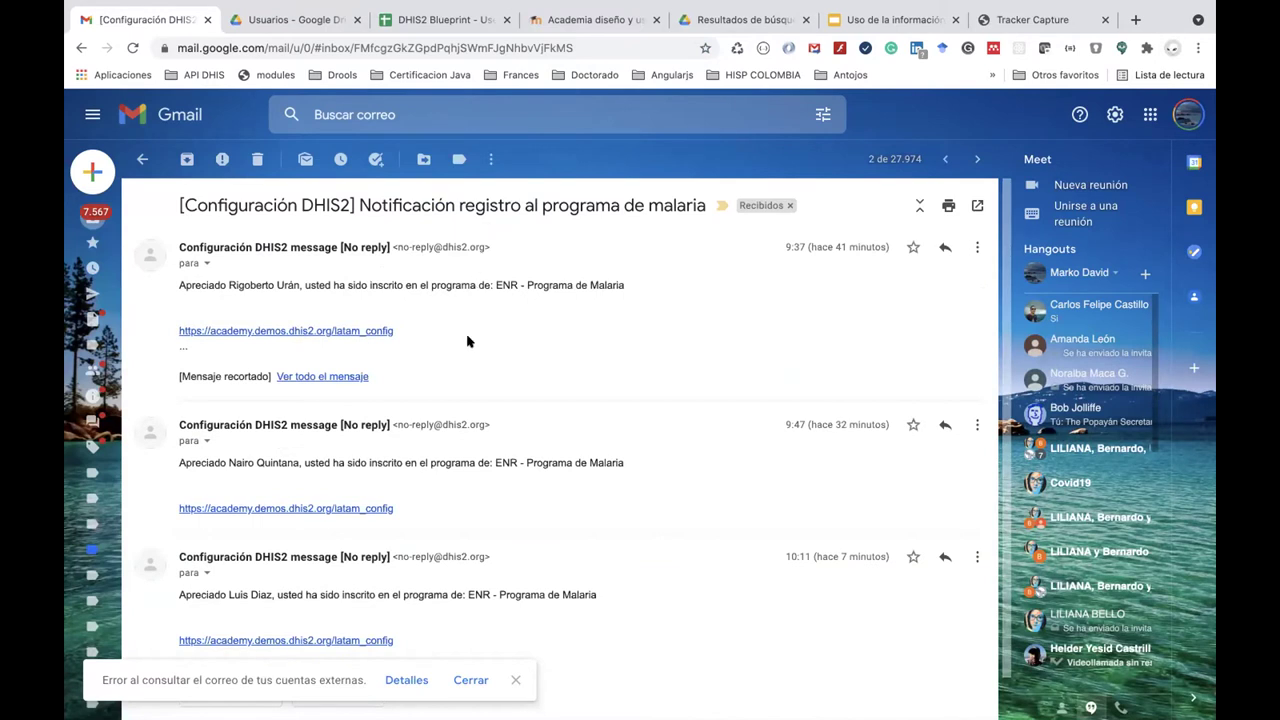
{"action": "left_click", "coordinate": [142, 159]}
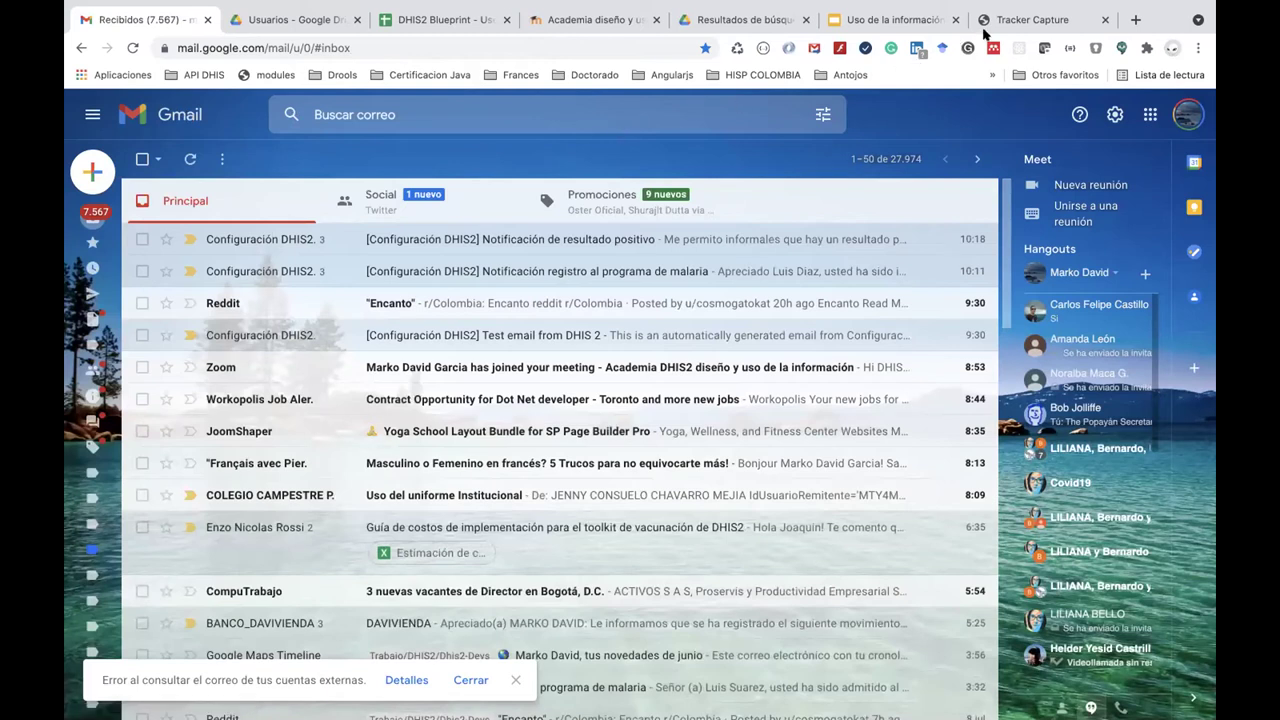
Return to Tracker Capture and launch the Tablero (Dashboard) app from the apps menu.
{"action": "left_click", "coordinate": [1018, 22]}
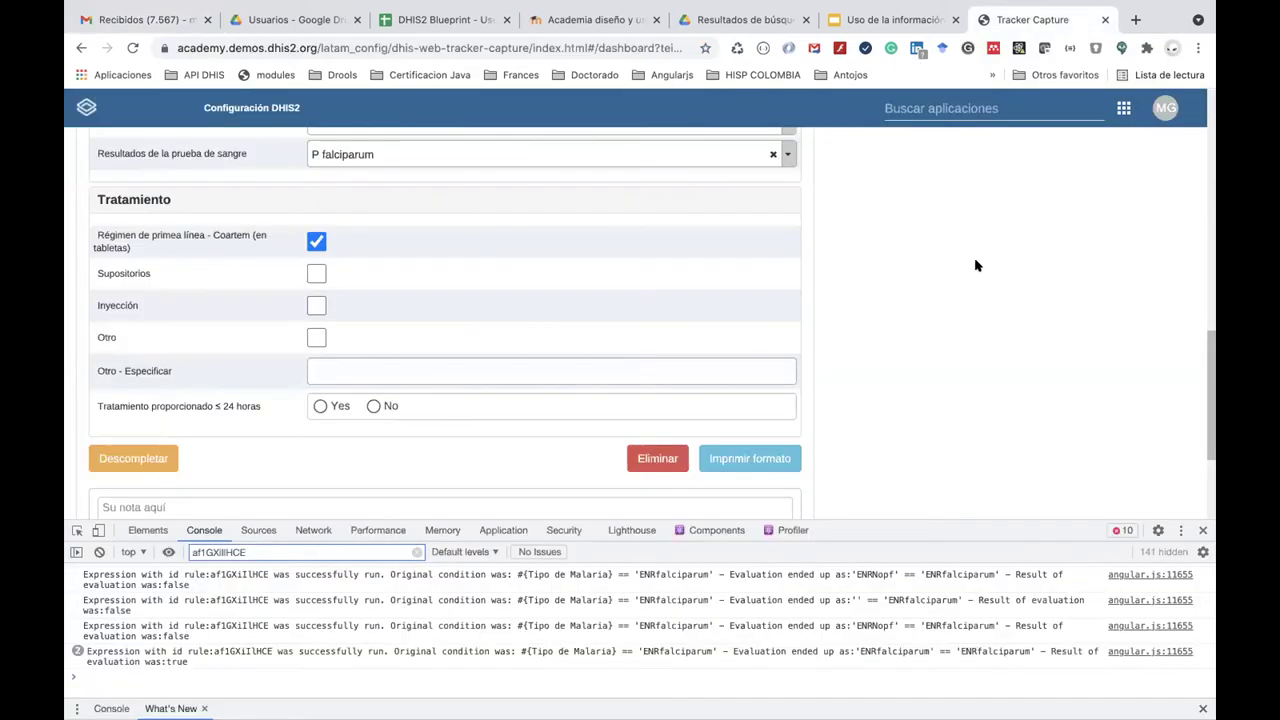
{"action": "scroll", "coordinate": [975, 264], "scroll_direction": "up", "scroll_amount": 10}
{"action": "scroll", "coordinate": [976, 265], "scroll_direction": "down", "scroll_amount": 10}
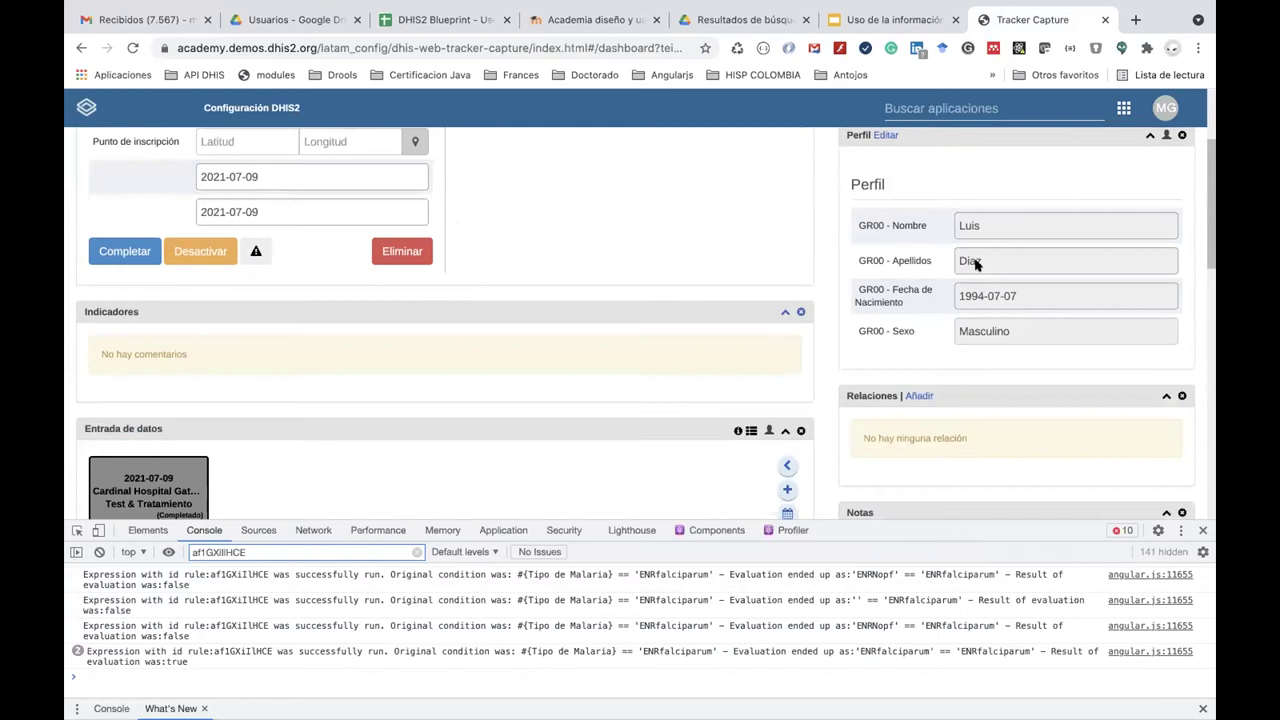
{"action": "scroll", "coordinate": [1123, 134], "scroll_direction": "up", "scroll_amount": 7}
{"action": "left_click", "coordinate": [1124, 108]}
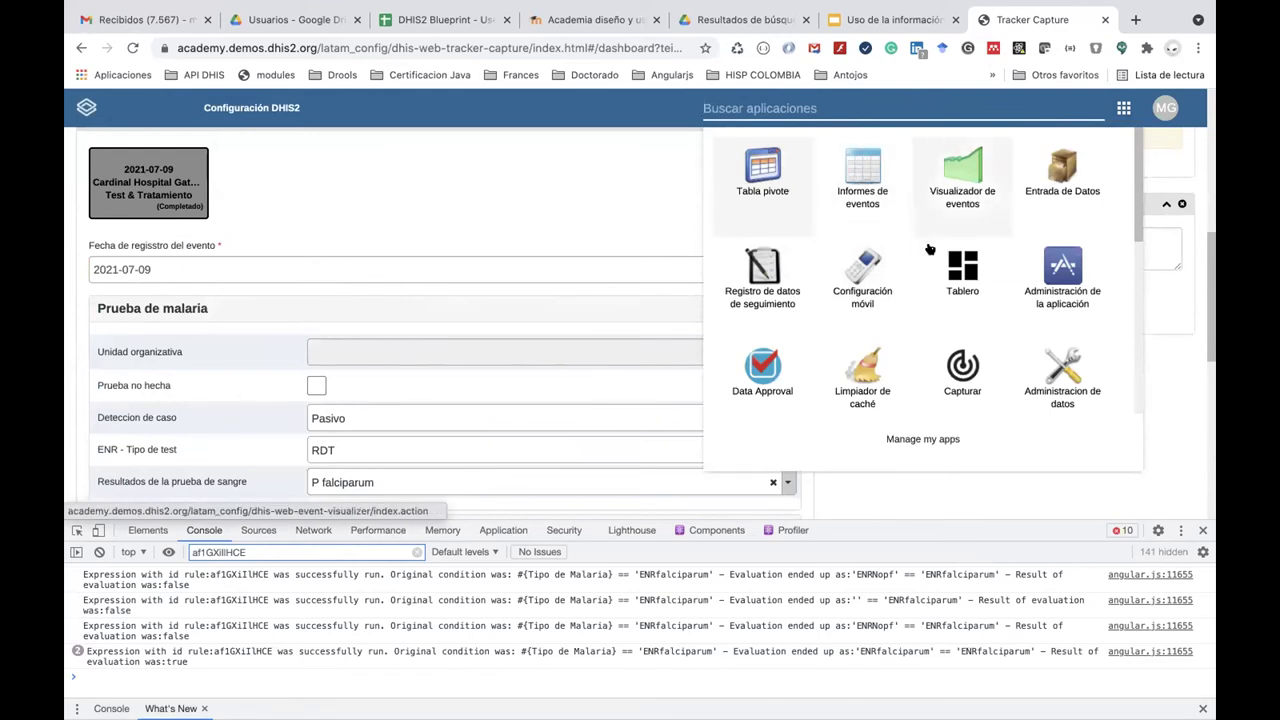
{"action": "left_click", "coordinate": [950, 263]}
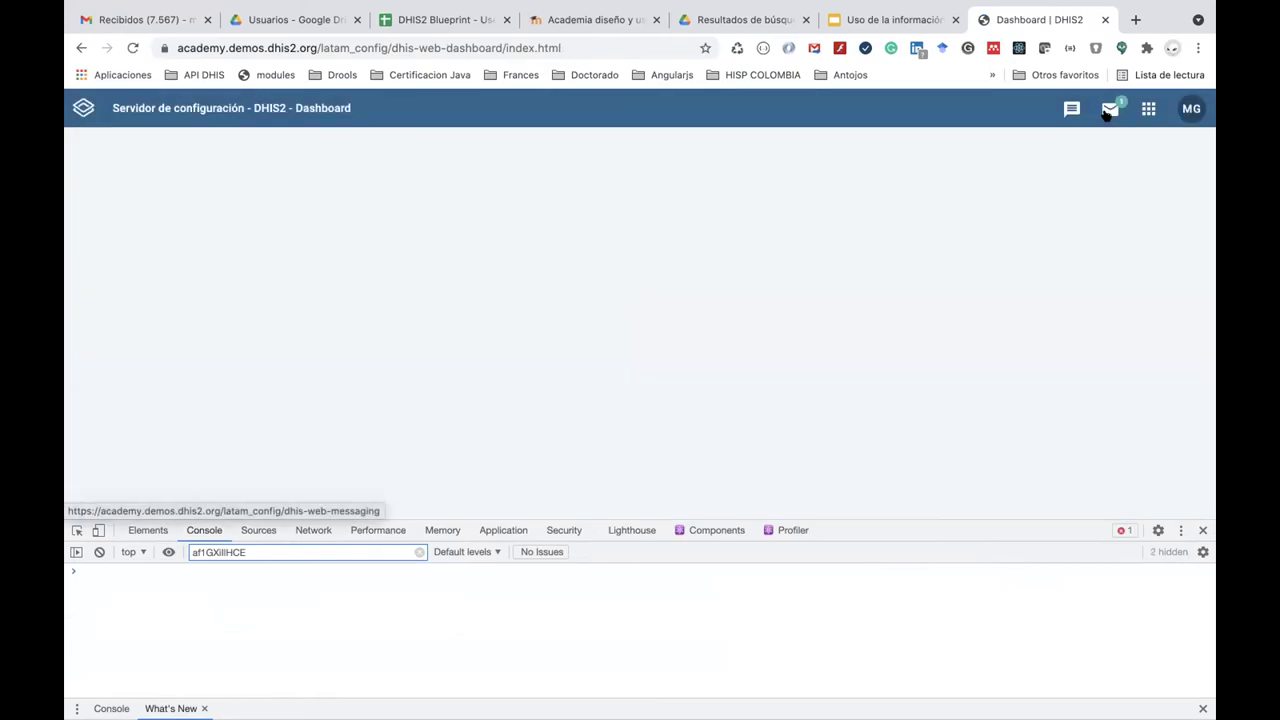
Show the Messaging System folder with its three 'Notificación de resultado positivo' messages.
{"action": "left_click", "coordinate": [1107, 113]}
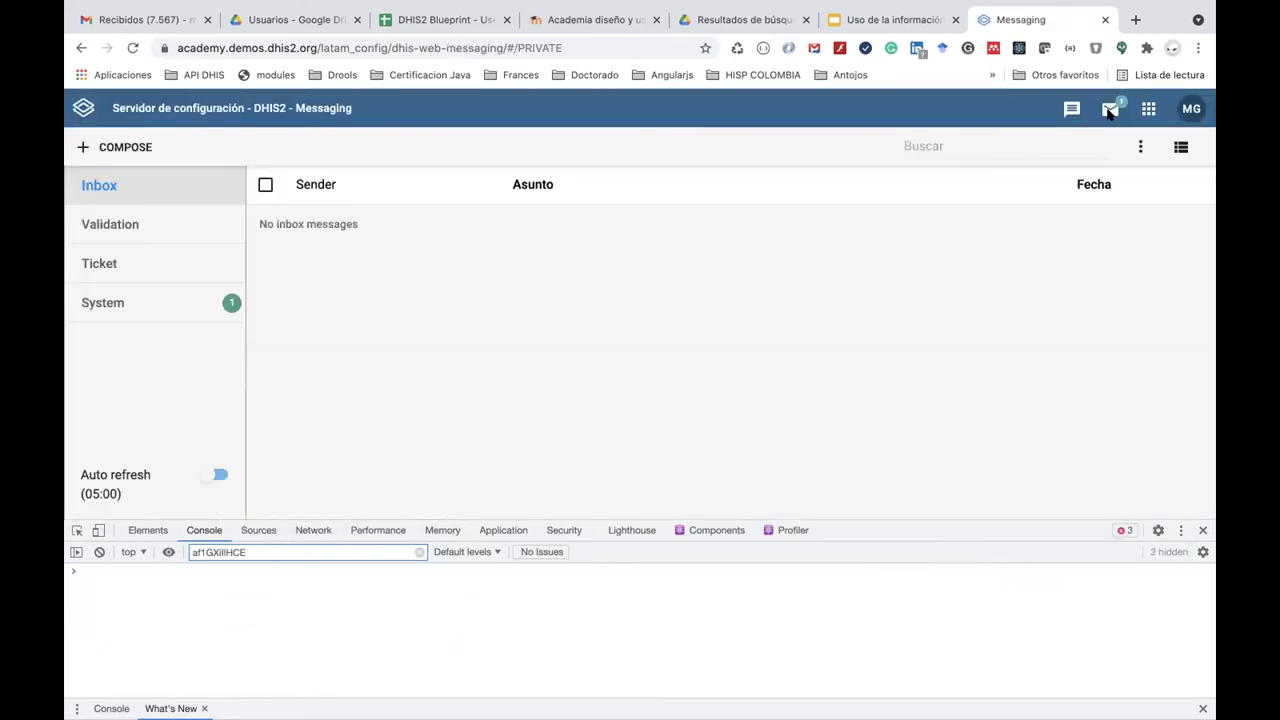
{"action": "left_click", "coordinate": [151, 321]}
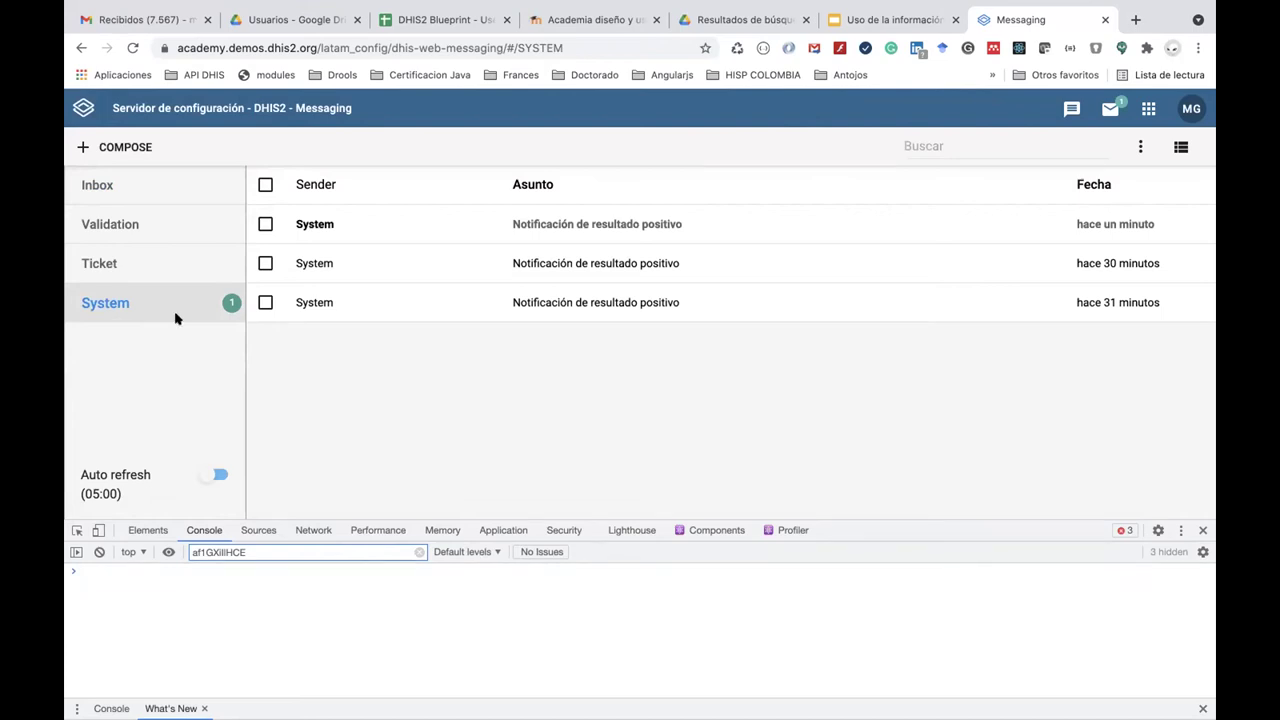
{"action": "left_click", "coordinate": [1149, 110]}
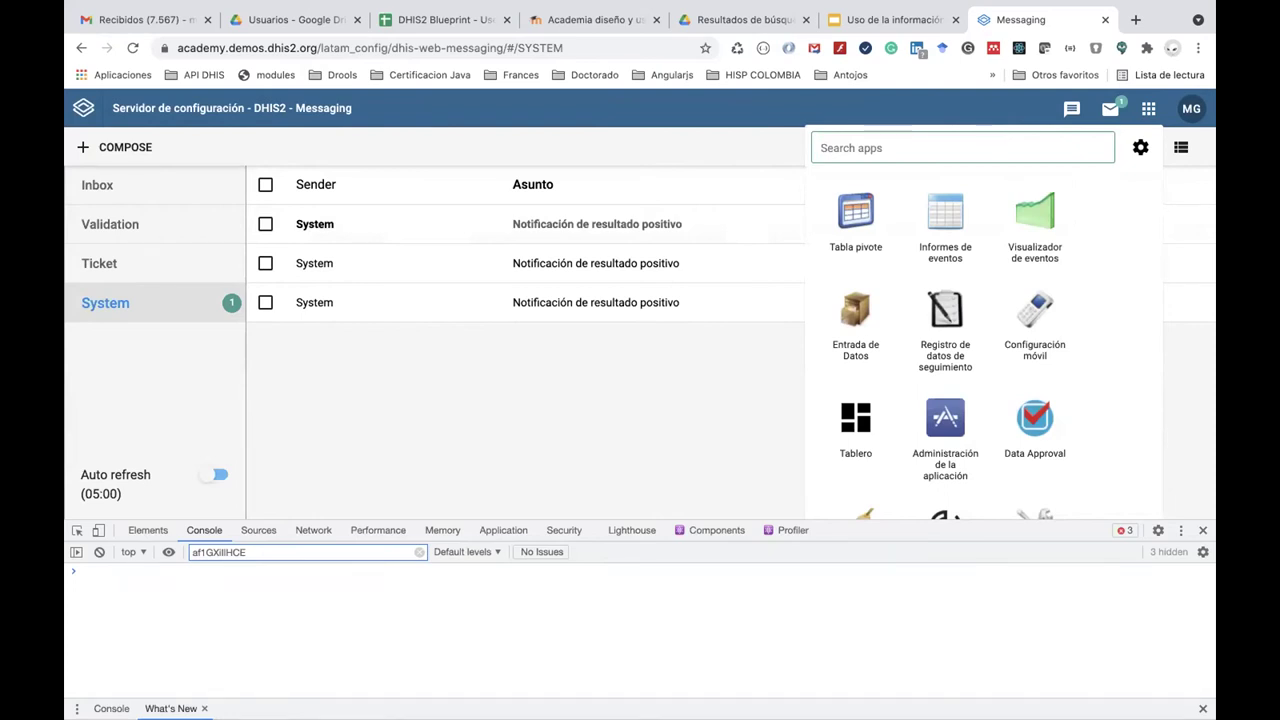
Search the apps menu for 'man' and open the Mantenimiento app.
{"action": "type", "text": "proj"}
{"action": "key", "text": "BackSpace"}
{"action": "key", "text": "BackSpace"}
{"action": "key", "text": "BackSpace"}
{"action": "key", "text": "BackSpace"}
{"action": "type", "text": "man"}
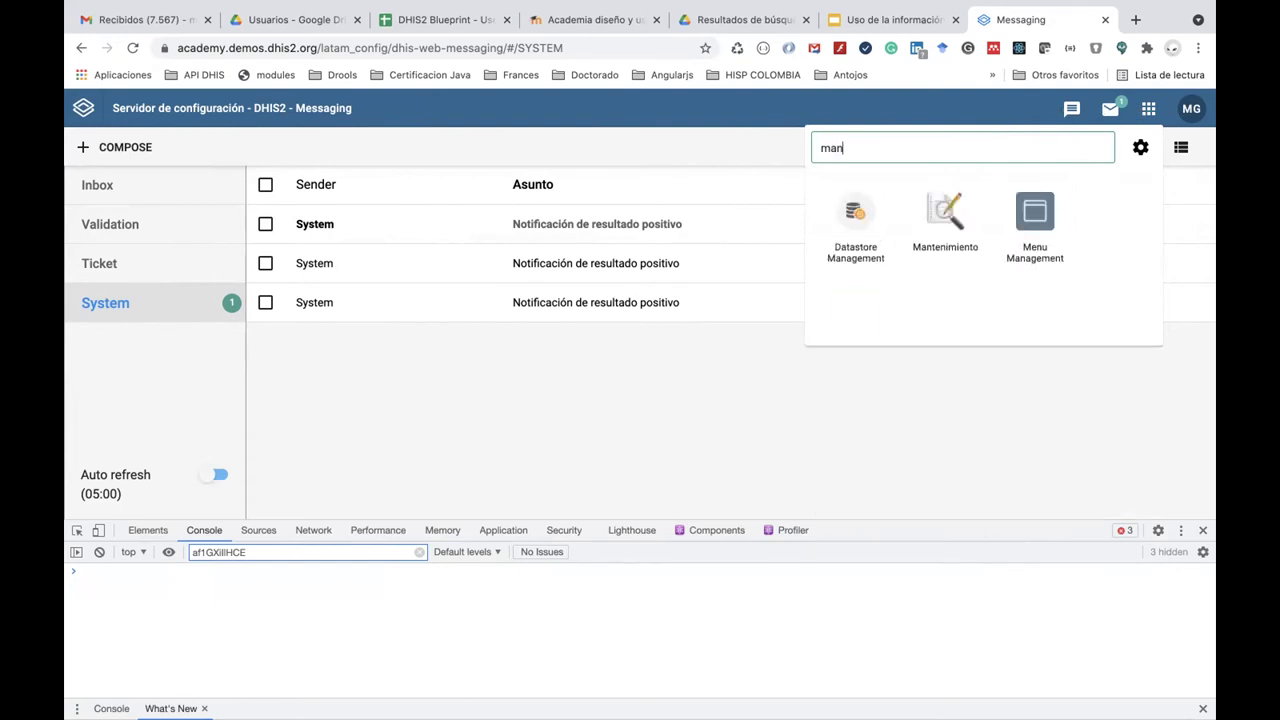
{"action": "left_click", "coordinate": [950, 222]}
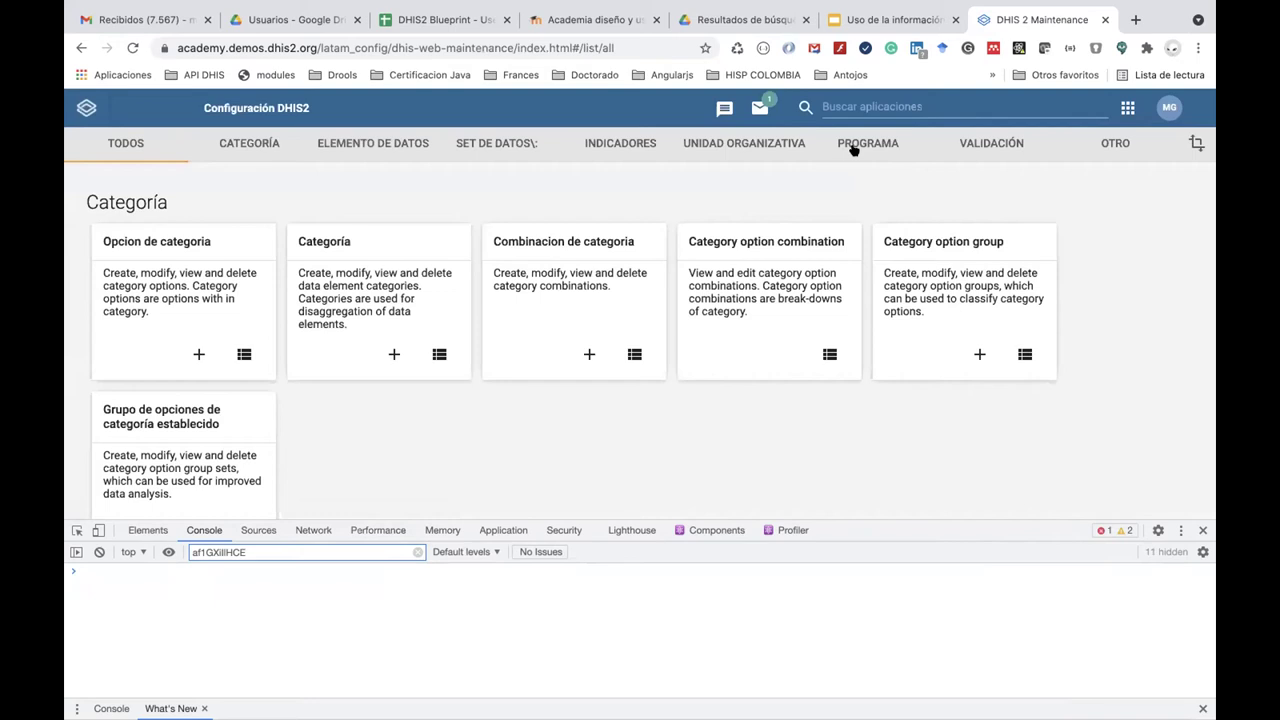
Open the PROGRAMA > Programa list and search it for 'ENR'.
{"action": "left_click", "coordinate": [853, 145]}
{"action": "left_click", "coordinate": [368, 200]}
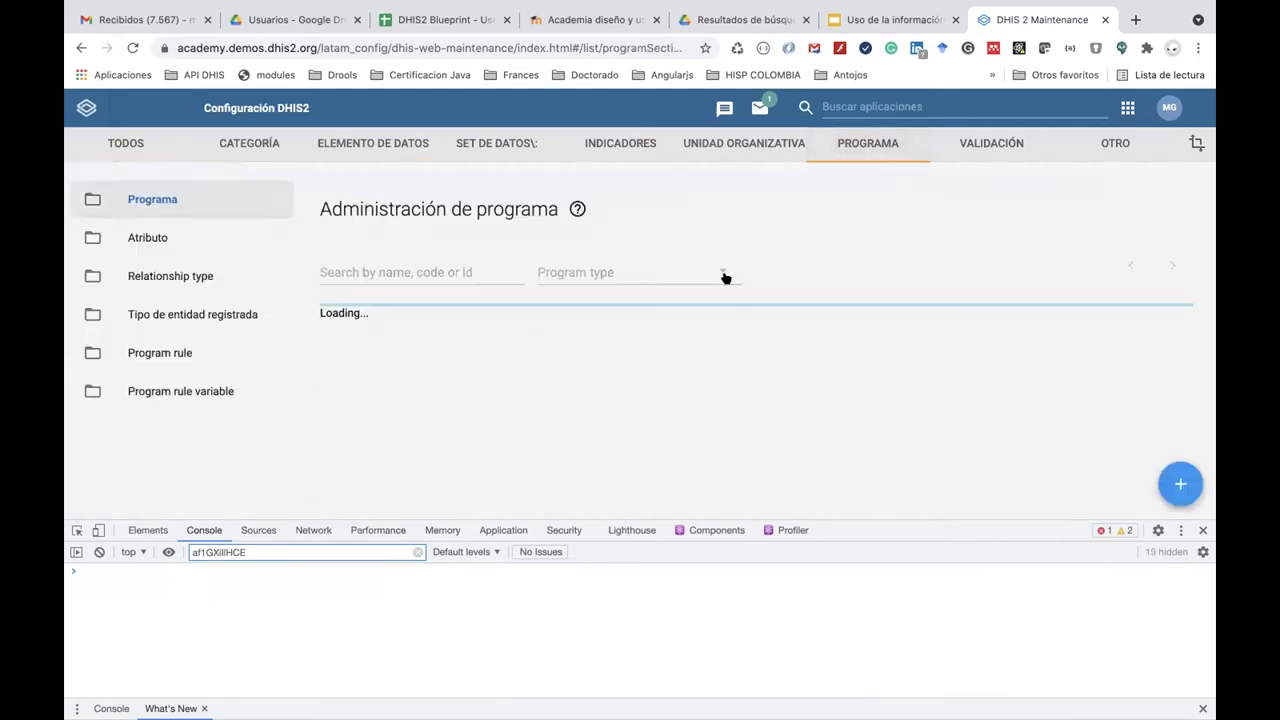
{"action": "left_click", "coordinate": [504, 279]}
{"action": "type", "text": "ENR"}
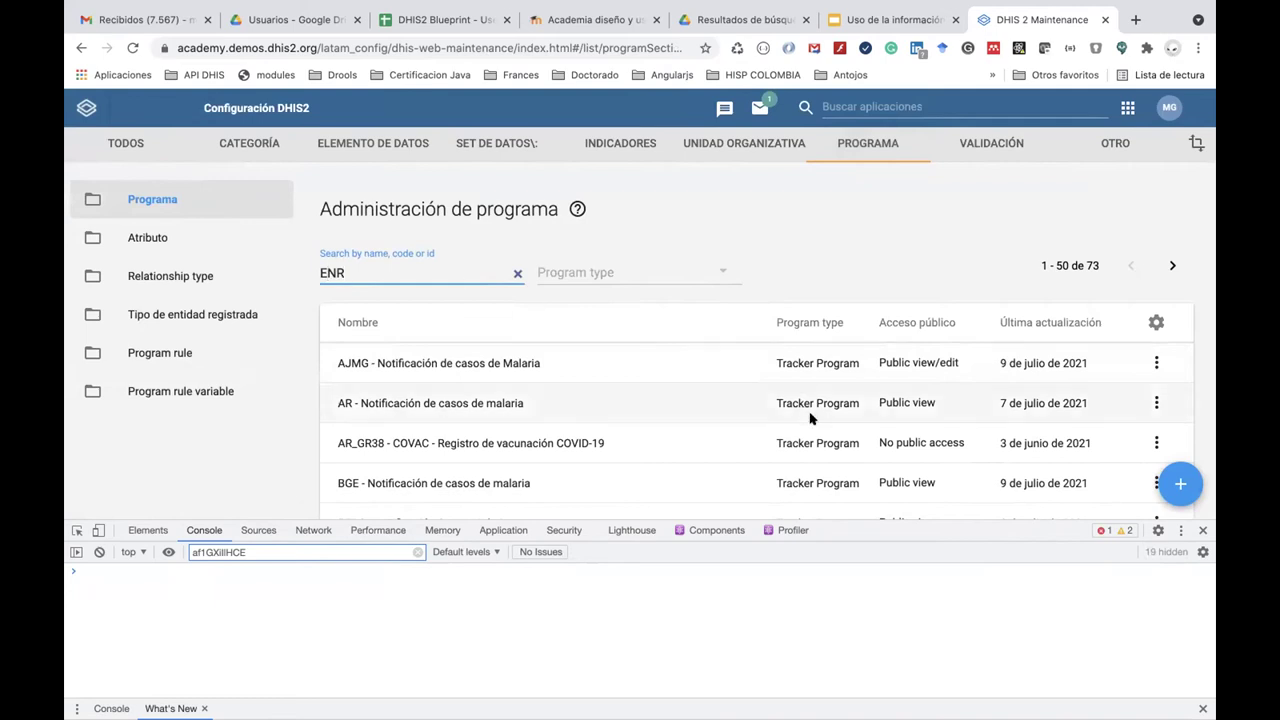
Edit ENR - Programa de Malaria and go to its Notifications step.
{"action": "left_click", "coordinate": [1156, 363]}
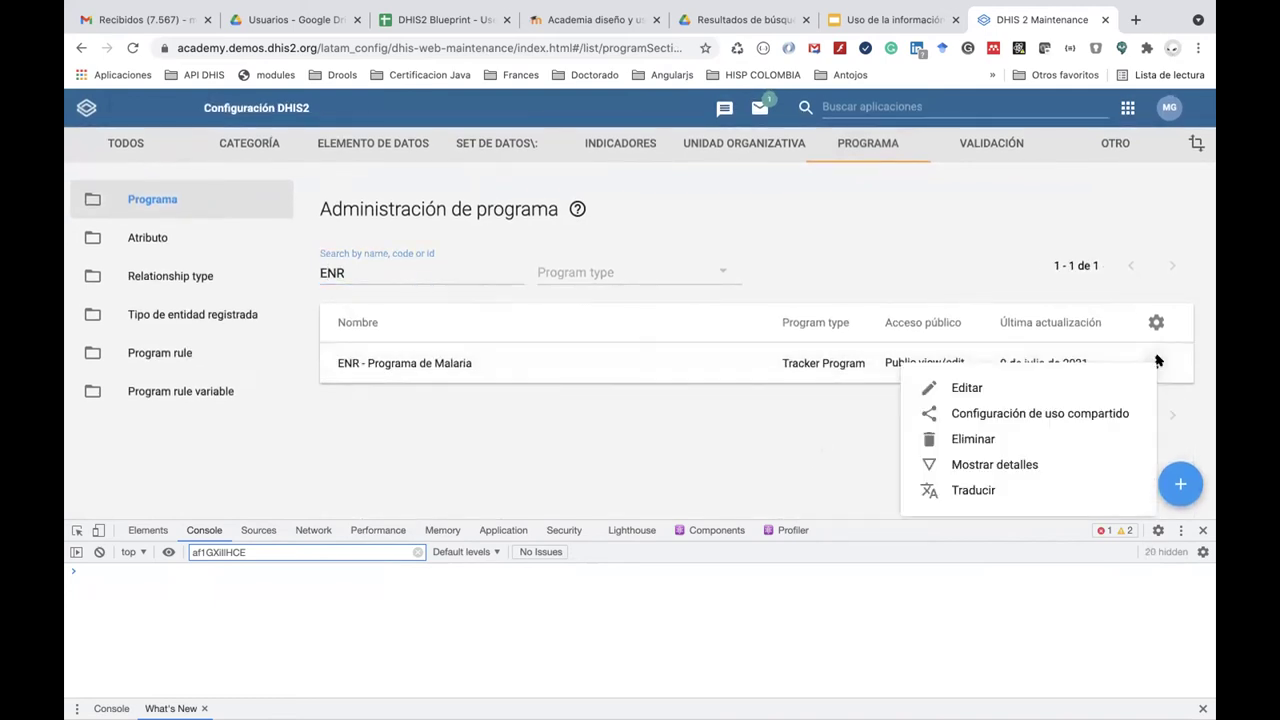
{"action": "left_click", "coordinate": [1058, 391]}
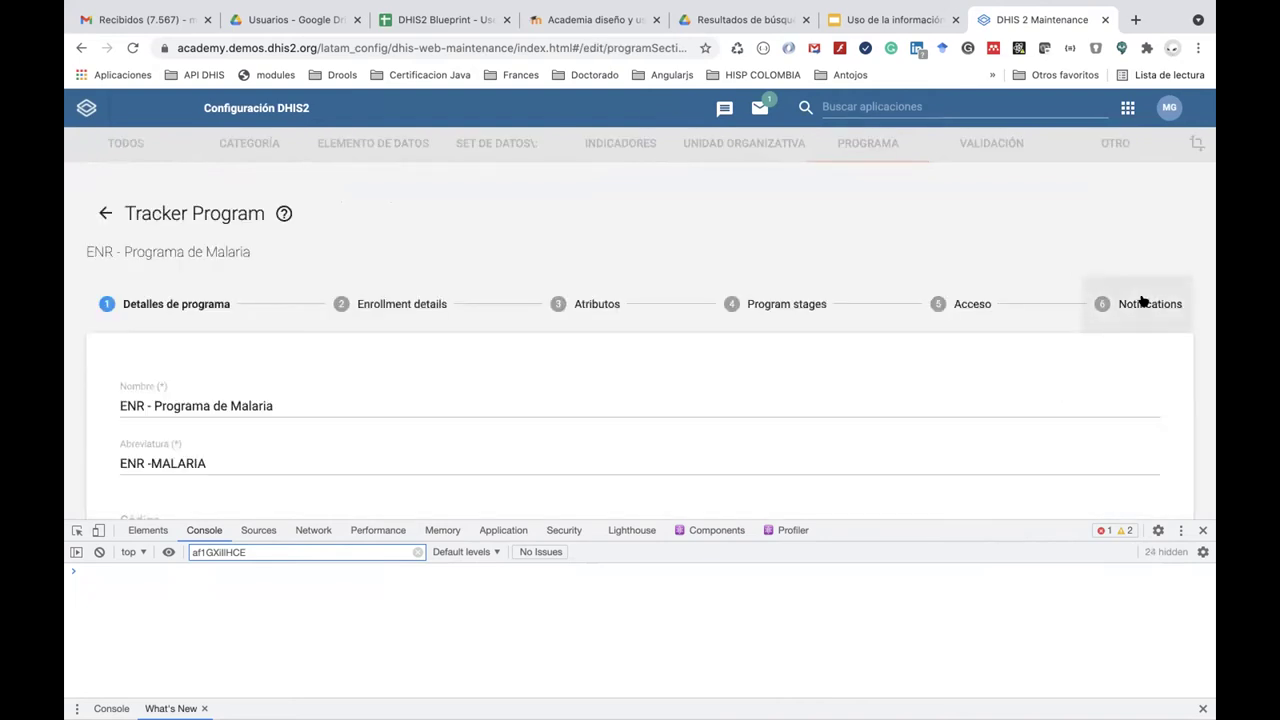
{"action": "left_click", "coordinate": [1143, 303]}
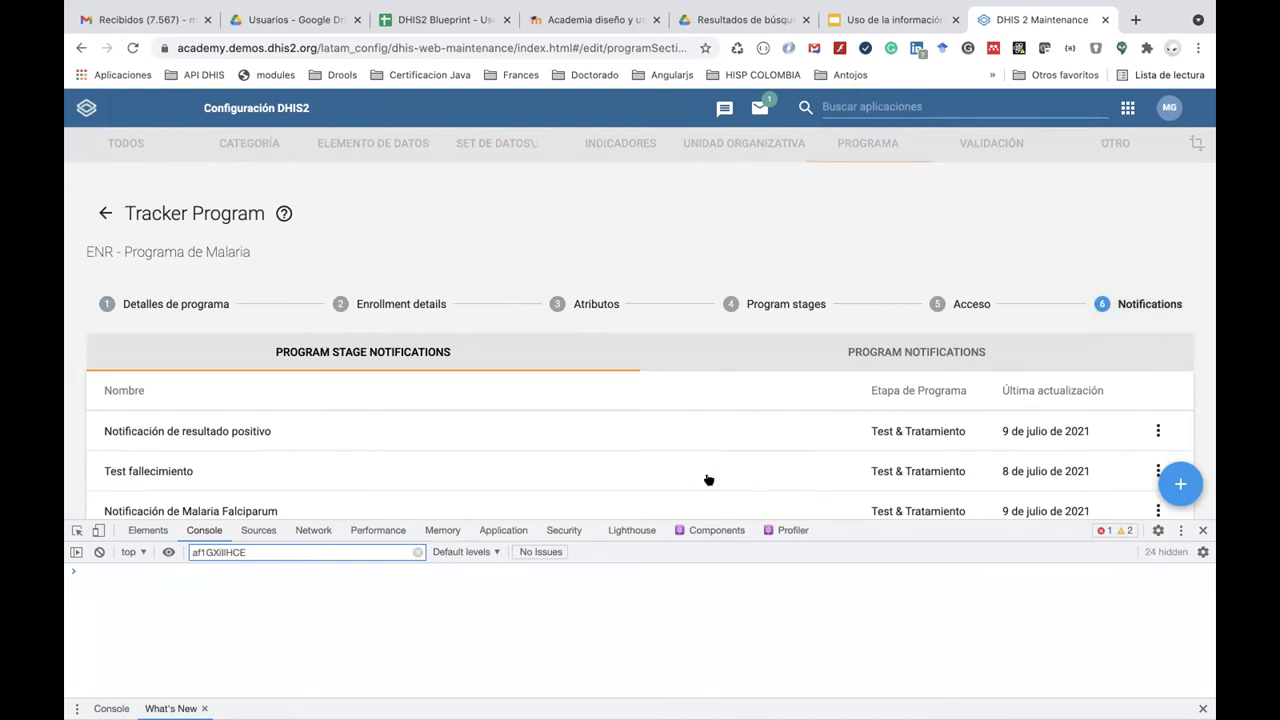
{"action": "scroll", "coordinate": [700, 480], "scroll_direction": "down", "scroll_amount": 5}
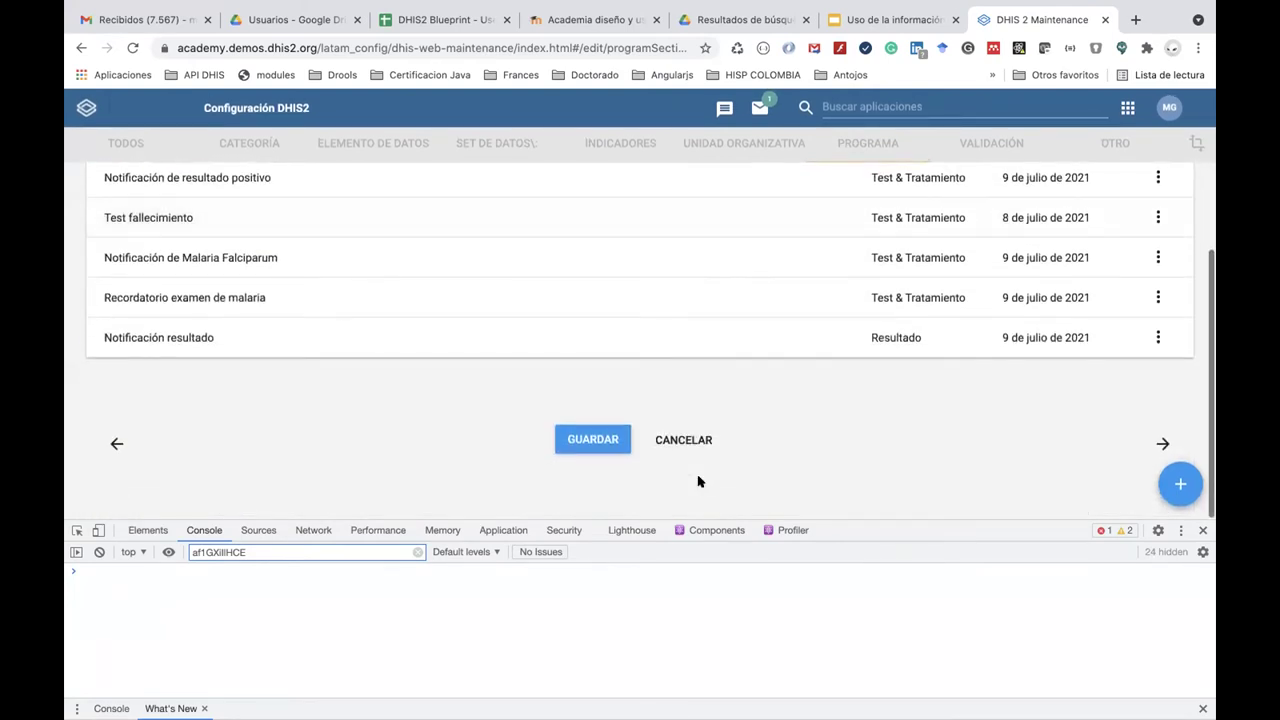
{"action": "scroll", "coordinate": [700, 482], "scroll_direction": "up", "scroll_amount": 2}
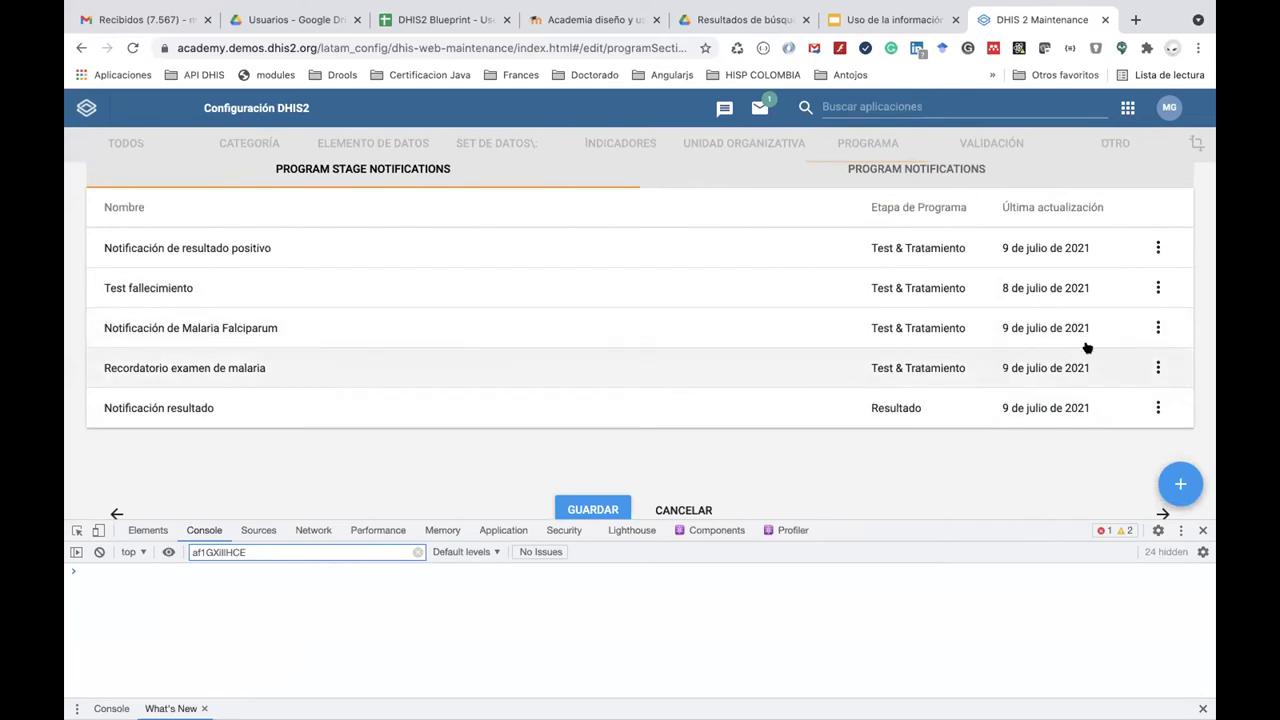
Open the 'Notificación de Malaria Falciparum' notification for editing.
{"action": "left_click", "coordinate": [1158, 327]}
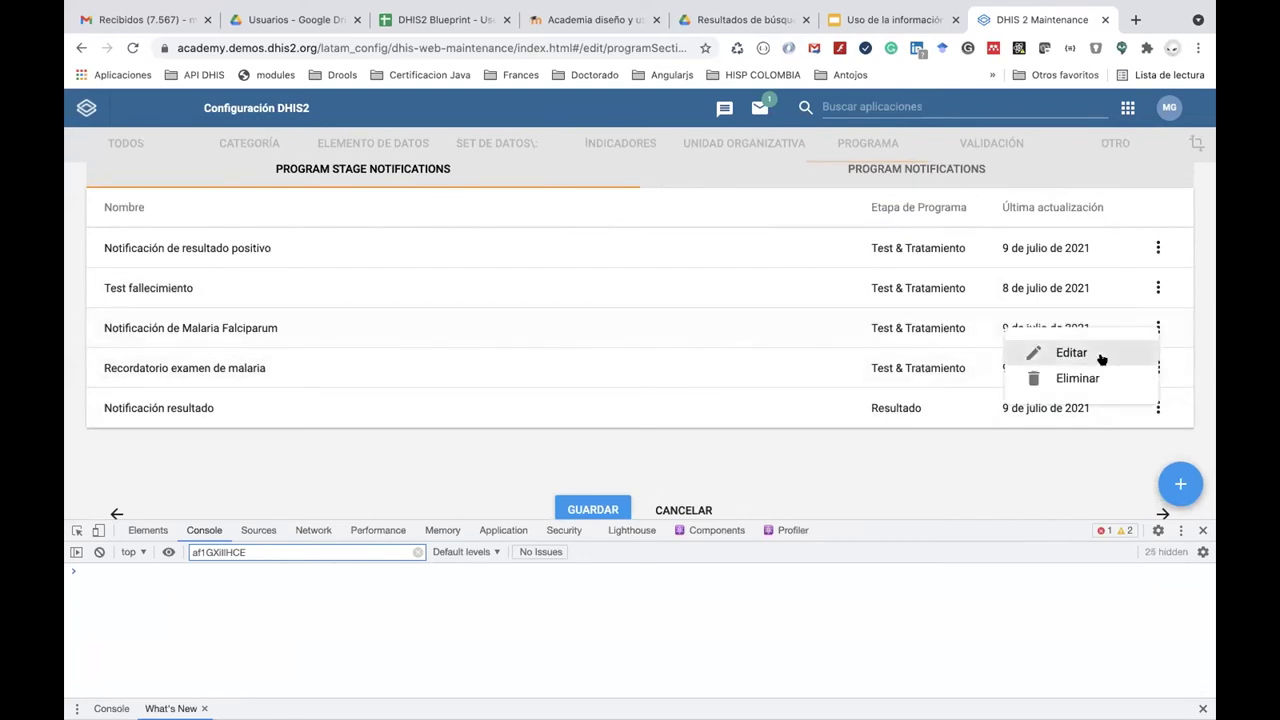
{"action": "left_click", "coordinate": [1099, 354]}
{"action": "scroll", "coordinate": [710, 341], "scroll_direction": "down", "scroll_amount": 1}
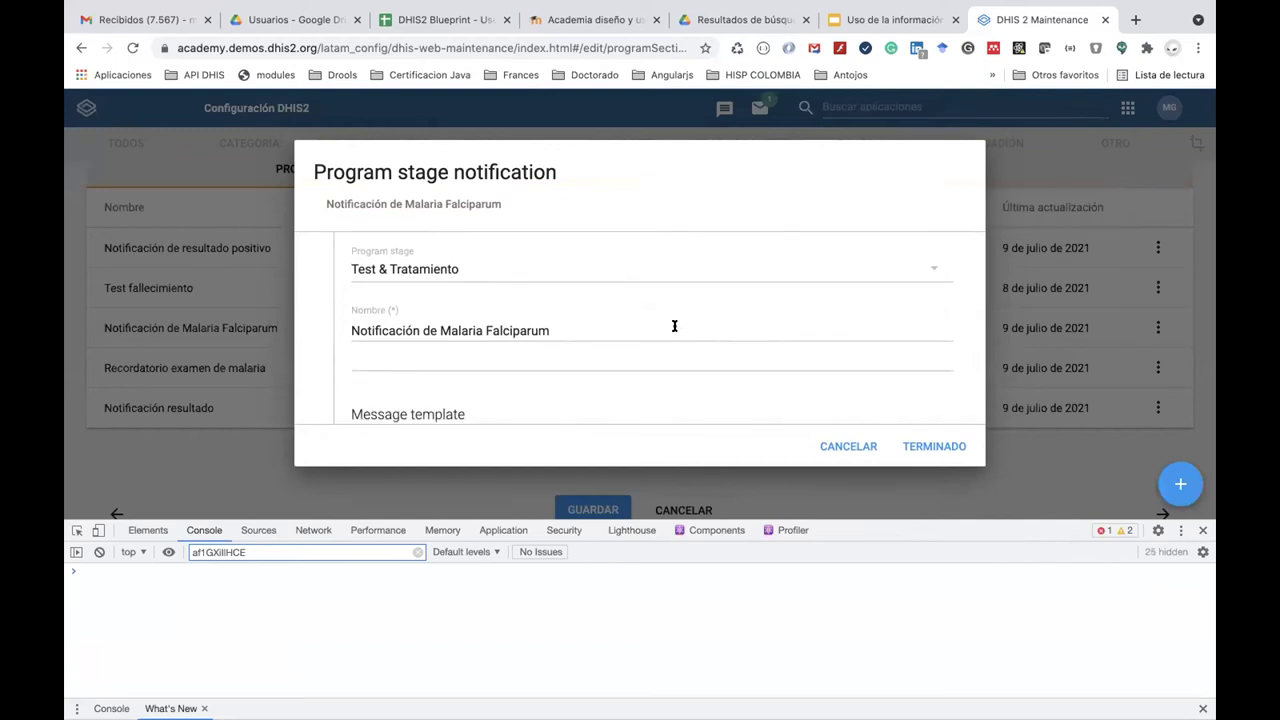
In the when-to-send section, set the notification trigger to Program rule.
{"action": "scroll", "coordinate": [673, 330], "scroll_direction": "down", "scroll_amount": 4}
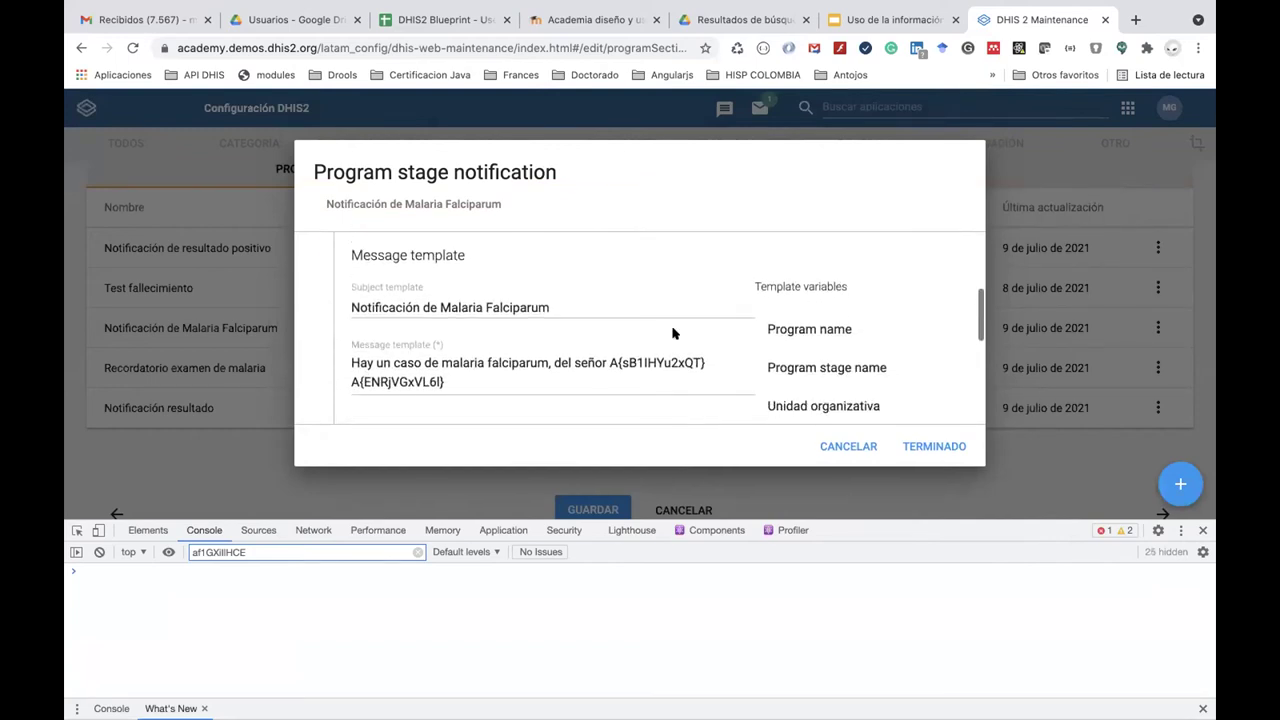
{"action": "scroll", "coordinate": [673, 333], "scroll_direction": "down", "scroll_amount": 2}
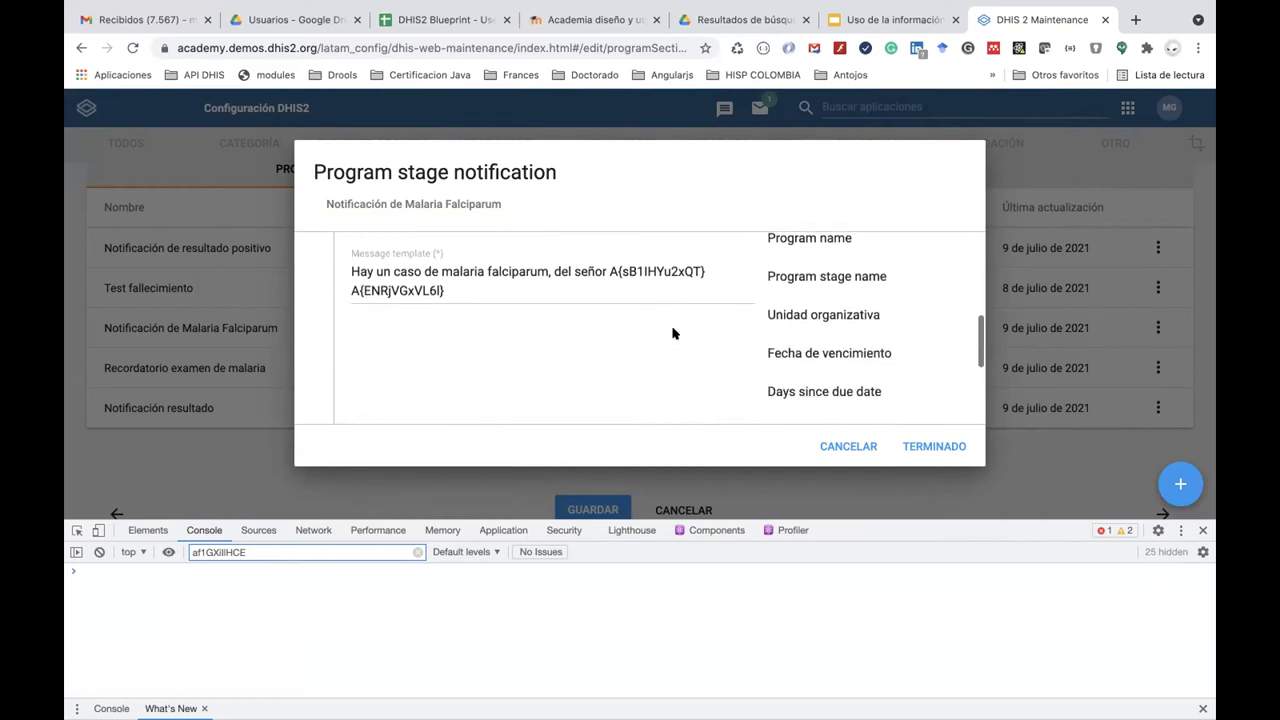
{"action": "scroll", "coordinate": [673, 333], "scroll_direction": "down", "scroll_amount": 4}
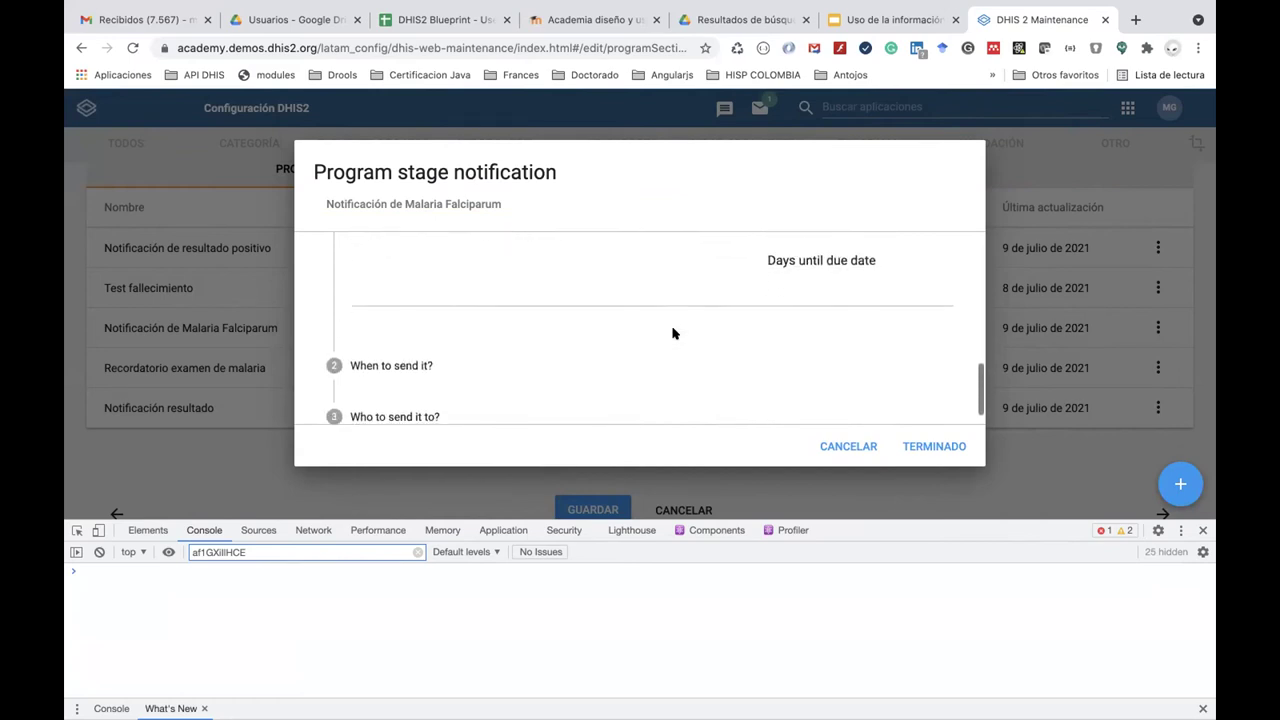
{"action": "left_click", "coordinate": [430, 372]}
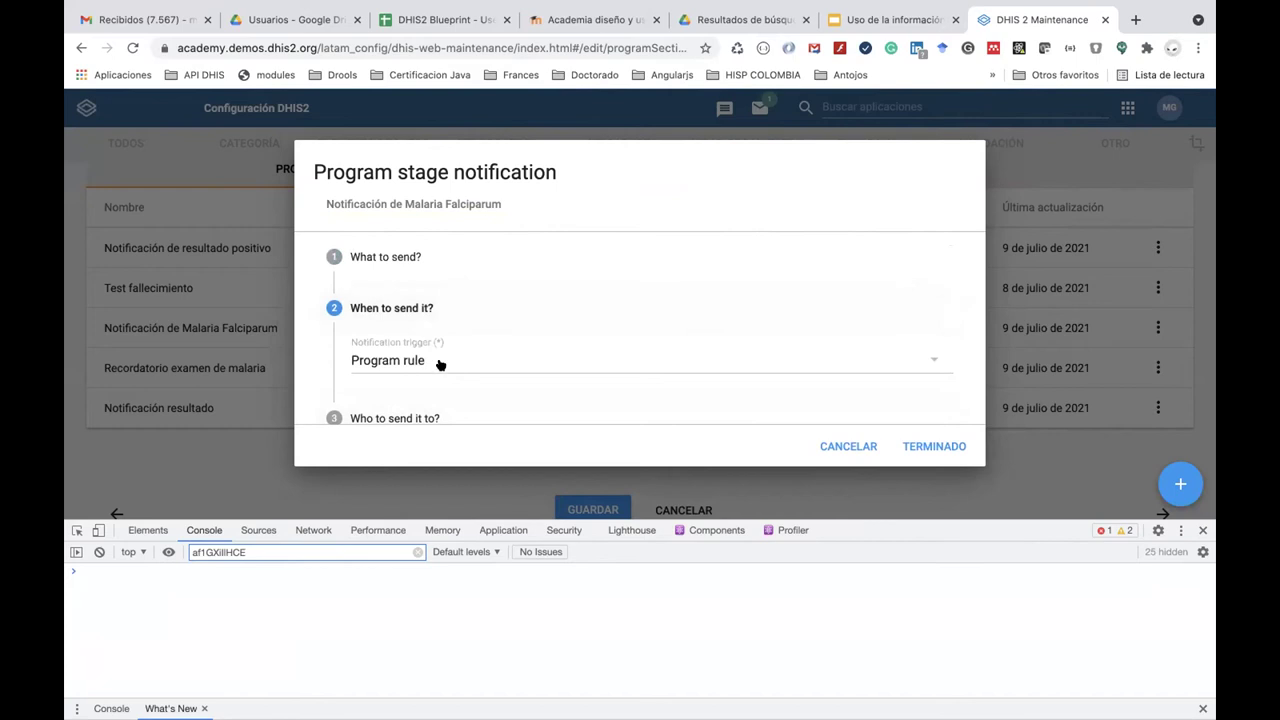
{"action": "left_click", "coordinate": [474, 365]}
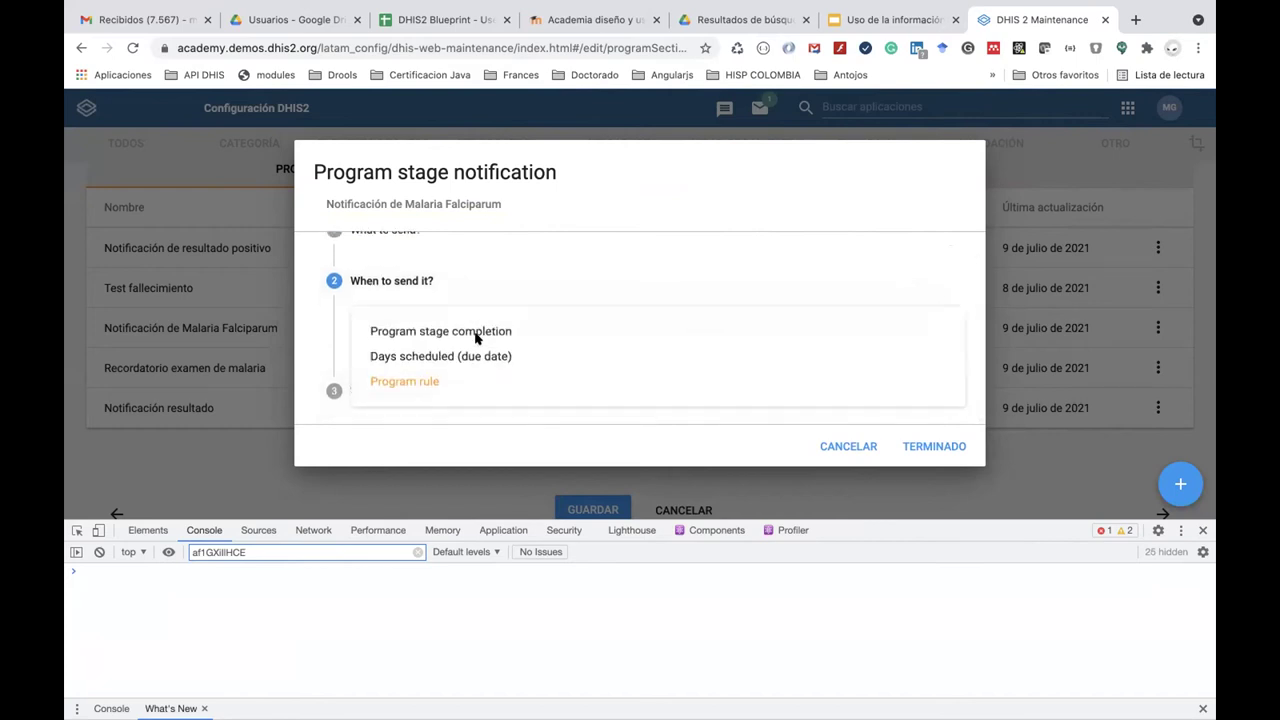
{"action": "left_click", "coordinate": [463, 386]}
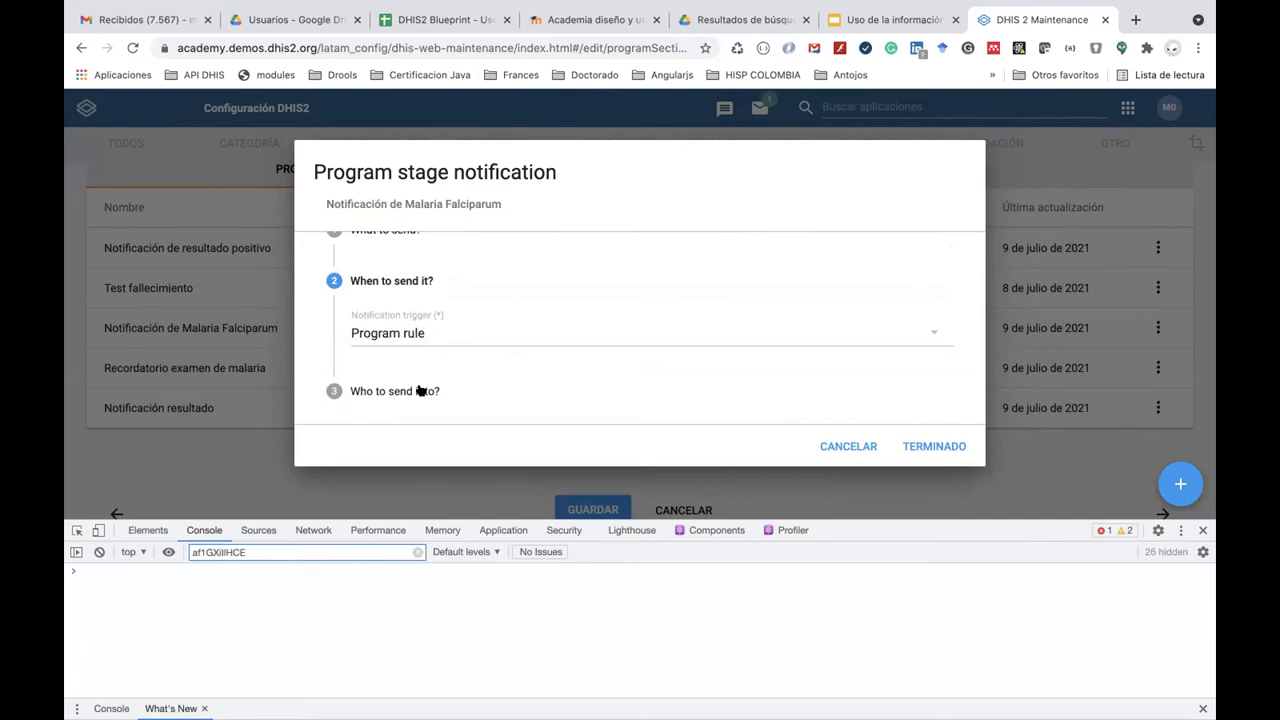
{"action": "left_click", "coordinate": [419, 390]}
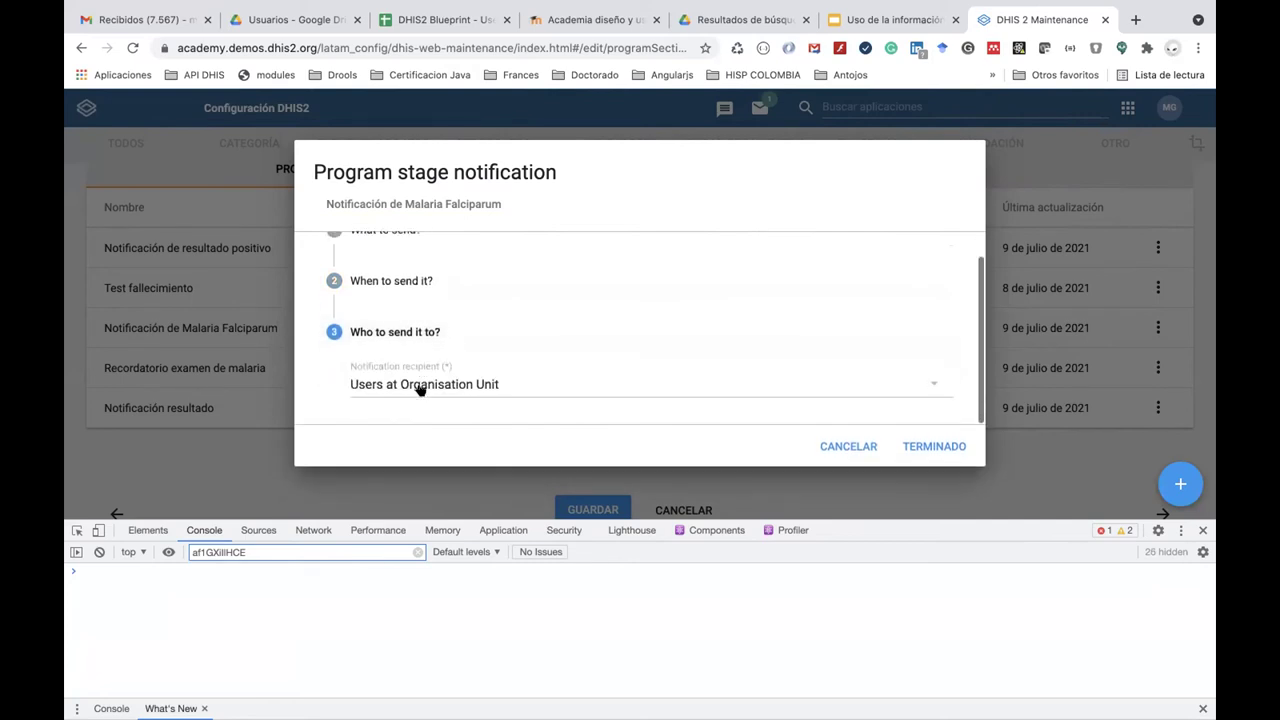
{"action": "scroll", "coordinate": [419, 390], "scroll_direction": "up", "scroll_amount": 1}
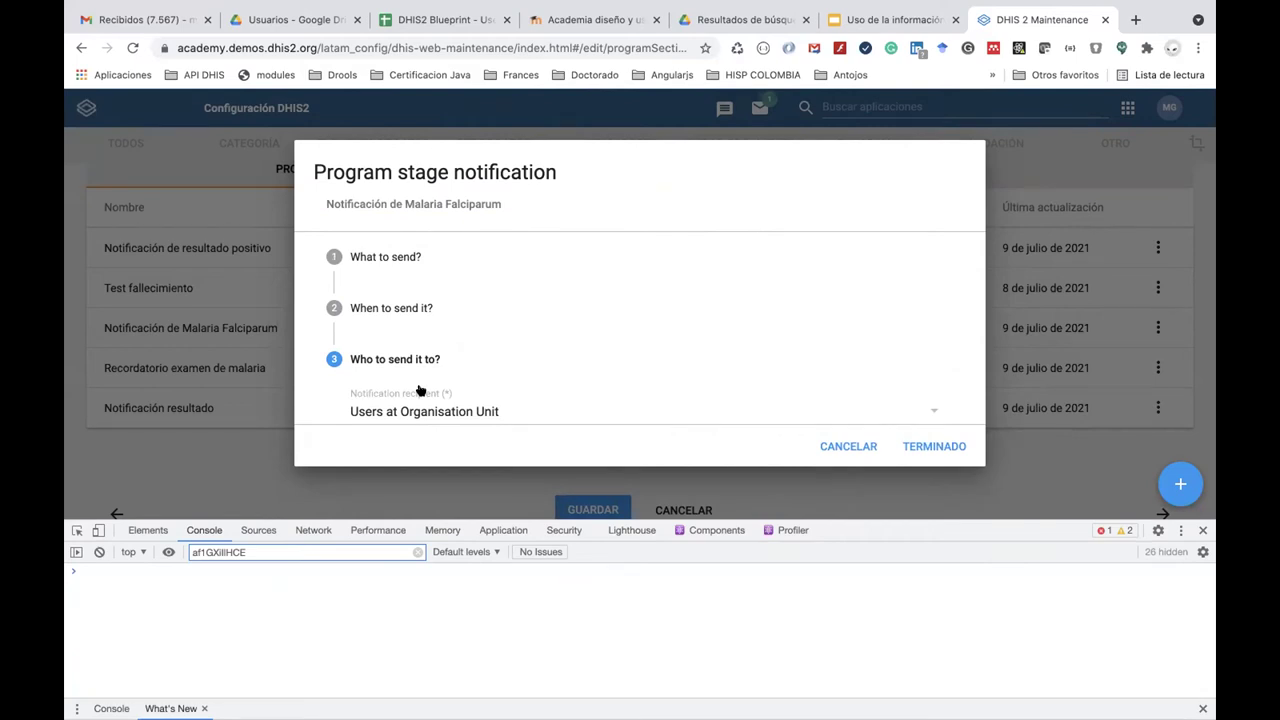
Review the notification's what-to-send message settings.
{"action": "left_click", "coordinate": [443, 256]}
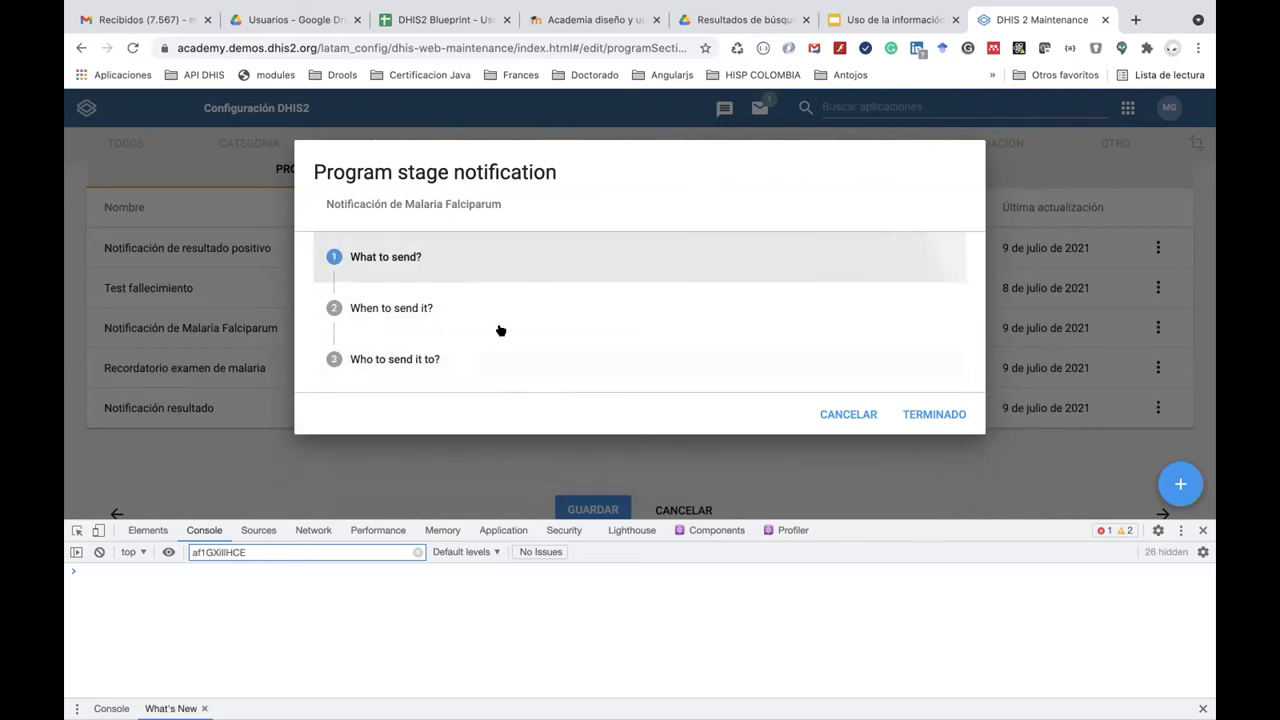
{"action": "scroll", "coordinate": [502, 325], "scroll_direction": "down", "scroll_amount": 5}
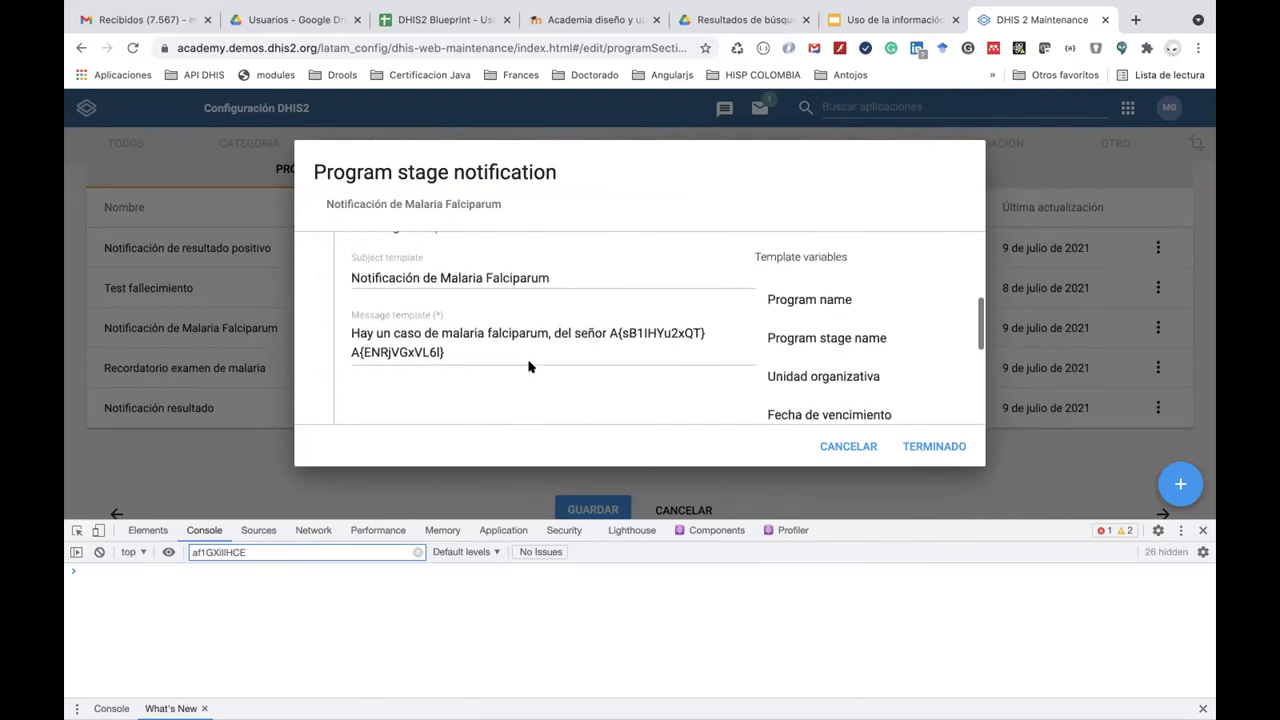
{"action": "scroll", "coordinate": [529, 367], "scroll_direction": "down", "scroll_amount": 5}
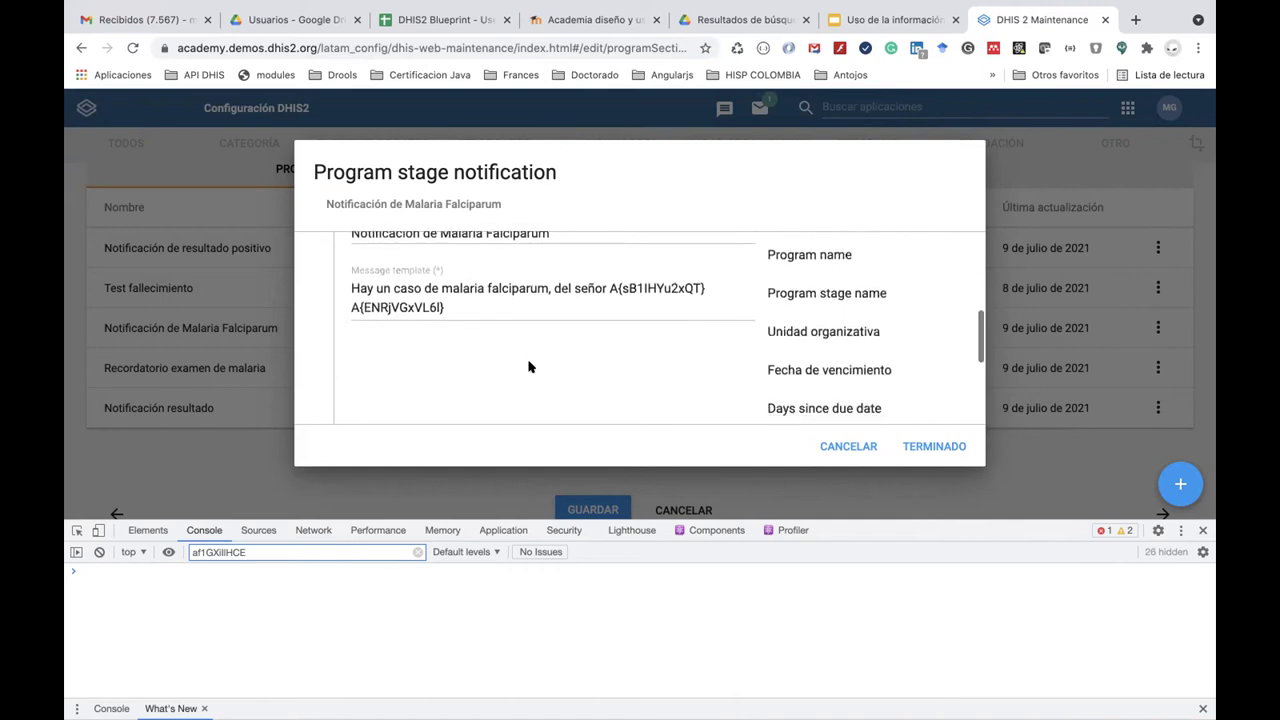
{"action": "scroll", "coordinate": [529, 367], "scroll_direction": "up", "scroll_amount": 4}
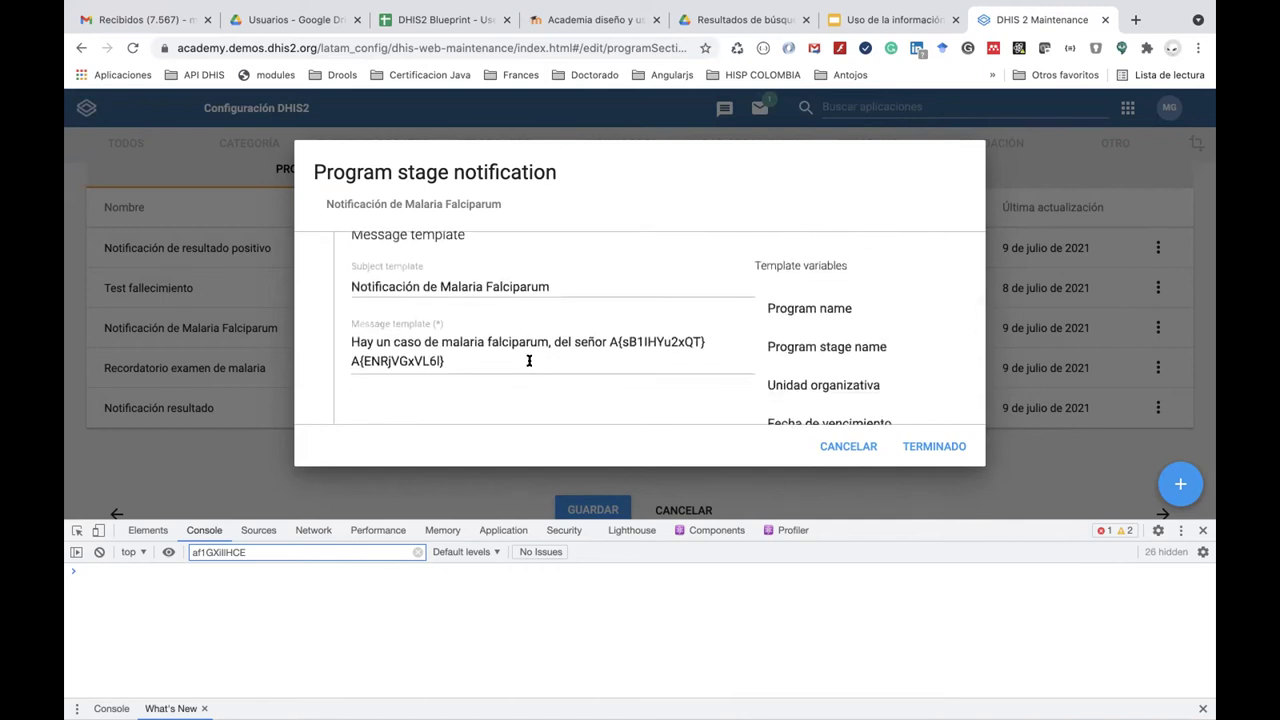
{"action": "scroll", "coordinate": [529, 361], "scroll_direction": "up", "scroll_amount": 5}
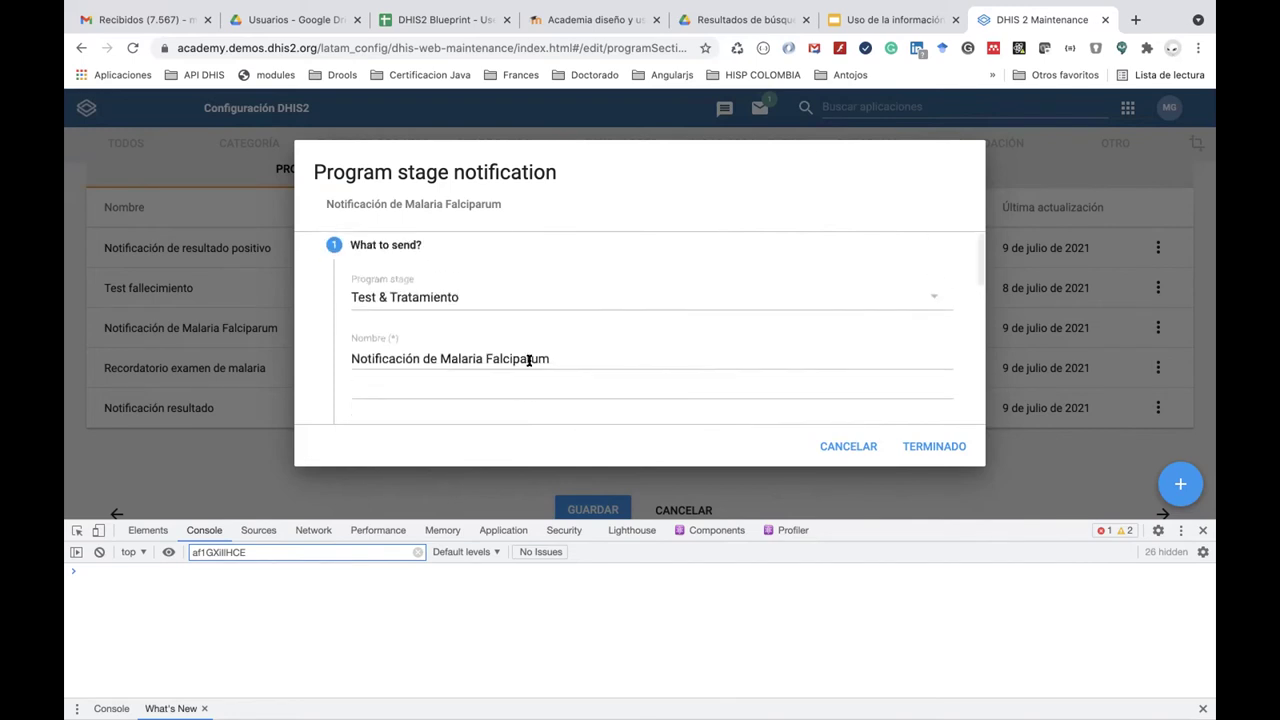
{"action": "scroll", "coordinate": [529, 361], "scroll_direction": "down", "scroll_amount": 5}
Confirm Program rule as trigger and Users at Organisation Unit as recipients.
{"action": "left_click", "coordinate": [429, 353]}
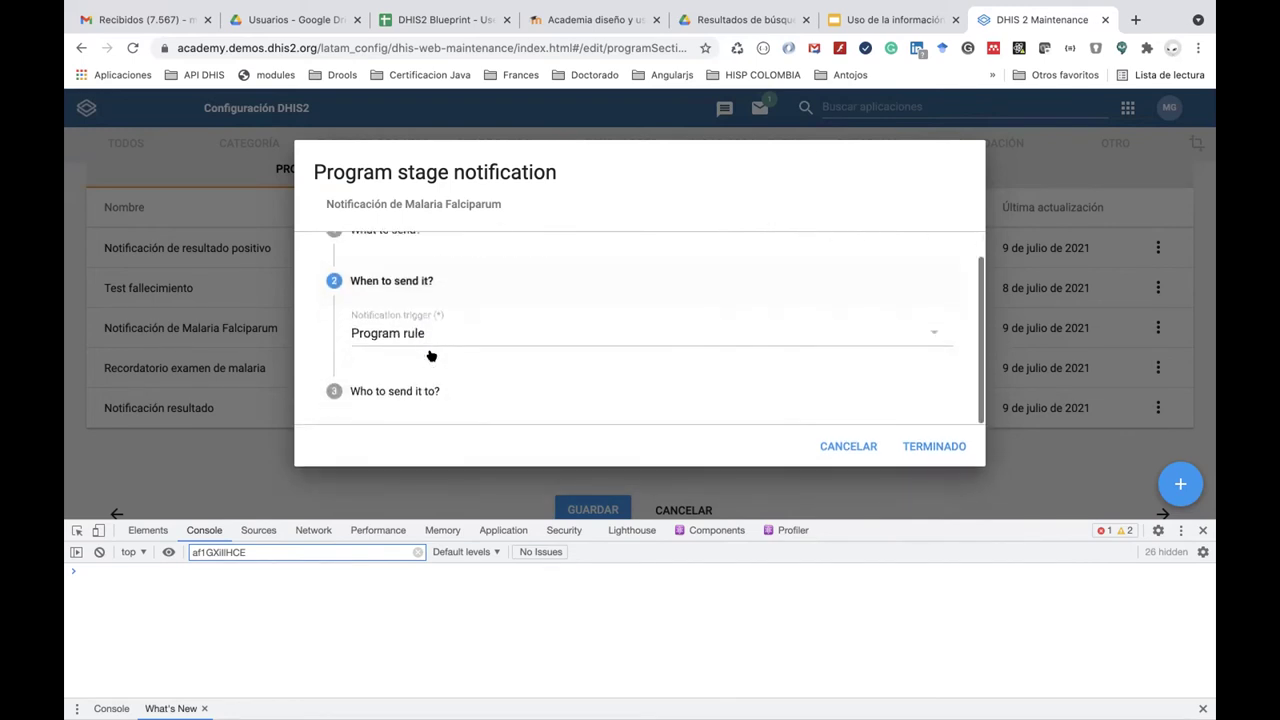
{"action": "left_click", "coordinate": [431, 333]}
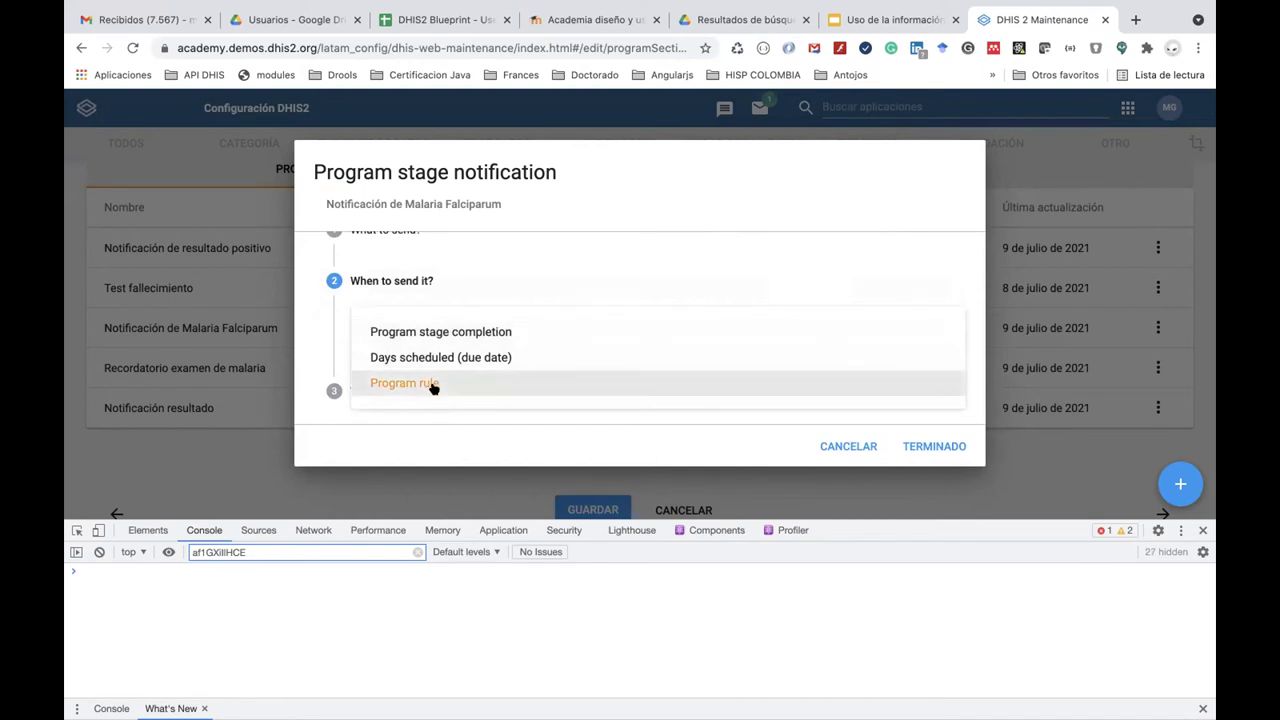
{"action": "left_click", "coordinate": [433, 384]}
{"action": "left_click", "coordinate": [408, 389]}
{"action": "left_click", "coordinate": [428, 386]}
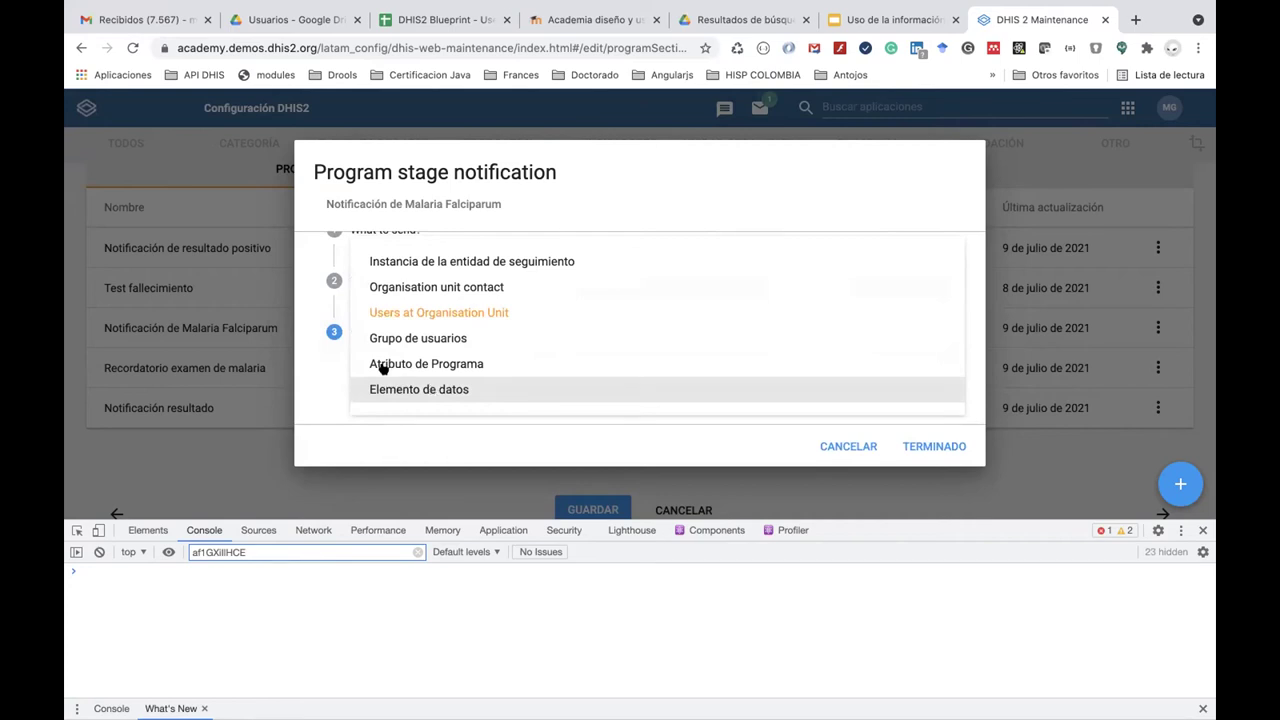
{"action": "left_click", "coordinate": [320, 403]}
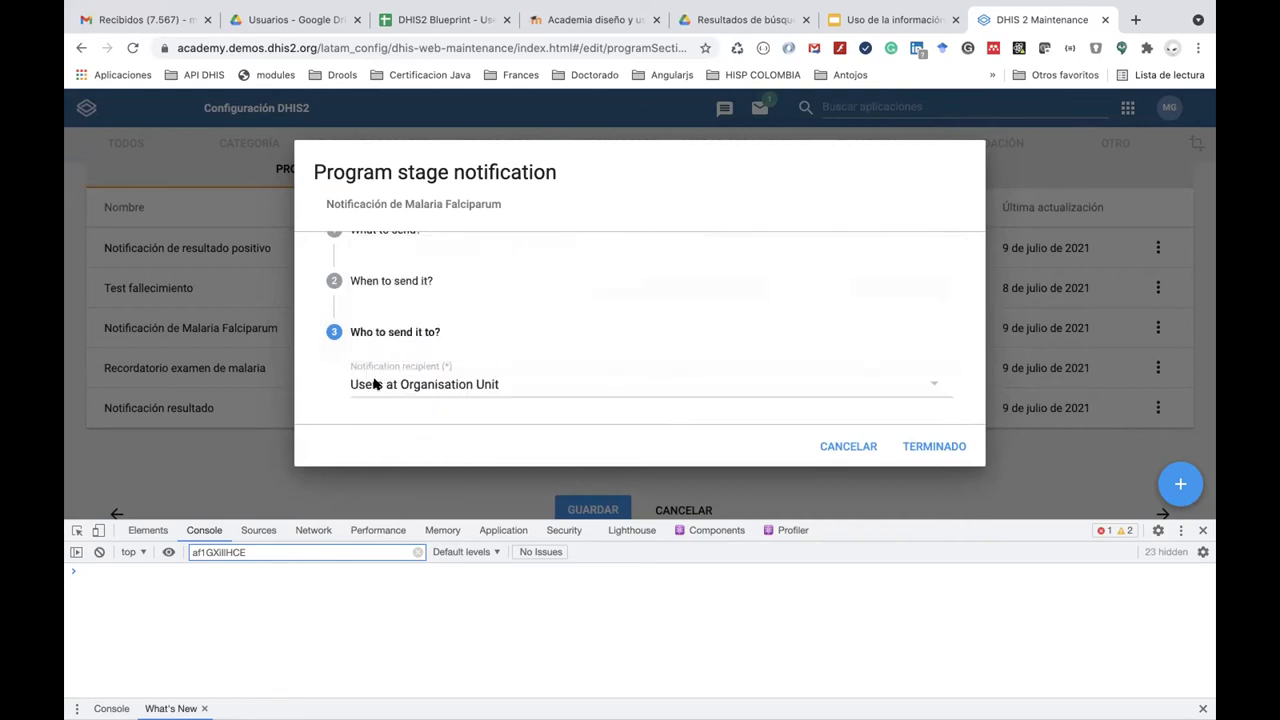
{"action": "left_click", "coordinate": [392, 300]}
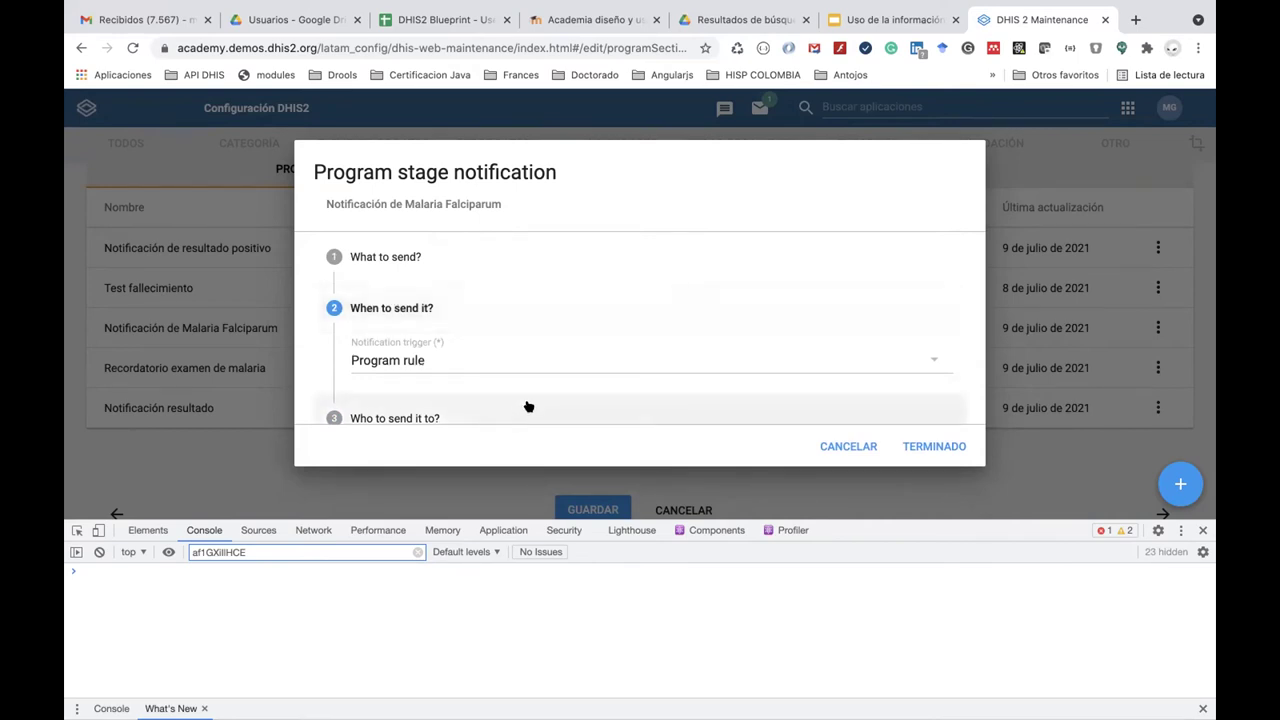
{"action": "left_click", "coordinate": [538, 361]}
{"action": "left_click", "coordinate": [488, 412]}
Finish the Falciparum notification edit with TERMINADO and briefly check the Gmail inbox.
{"action": "left_click", "coordinate": [935, 451]}
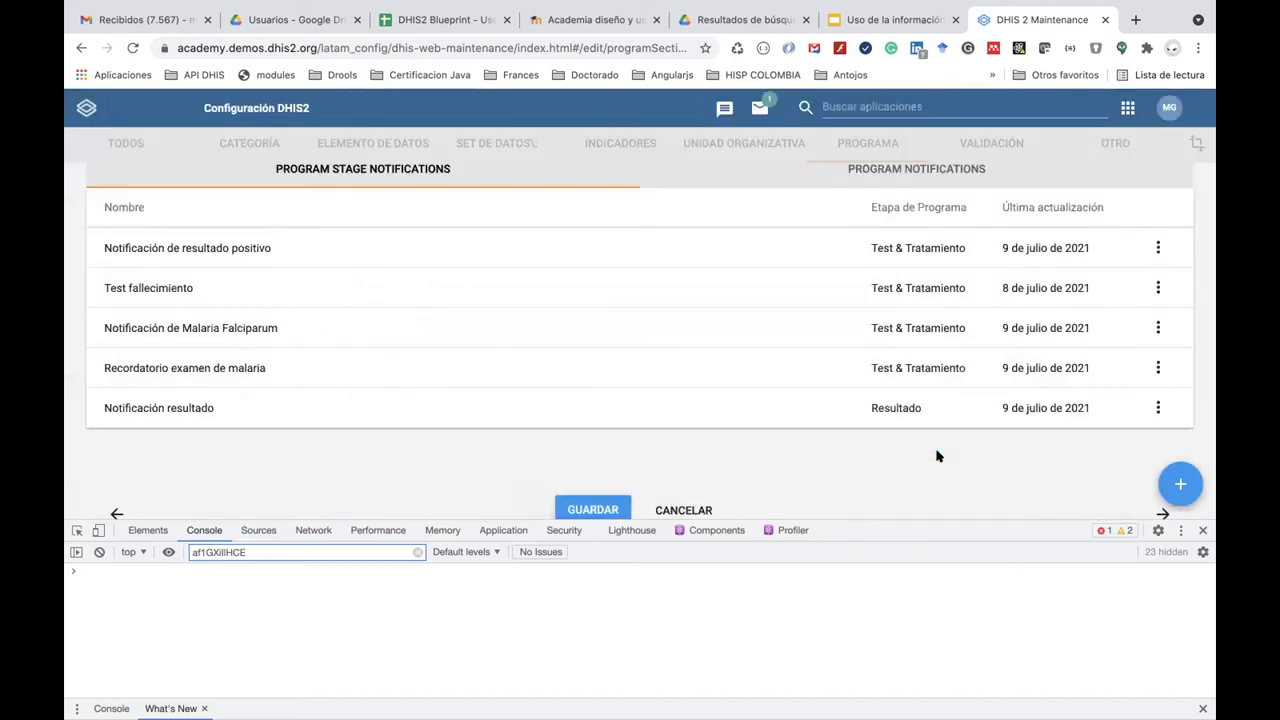
{"action": "mouse_move", "coordinate": [463, 14]}
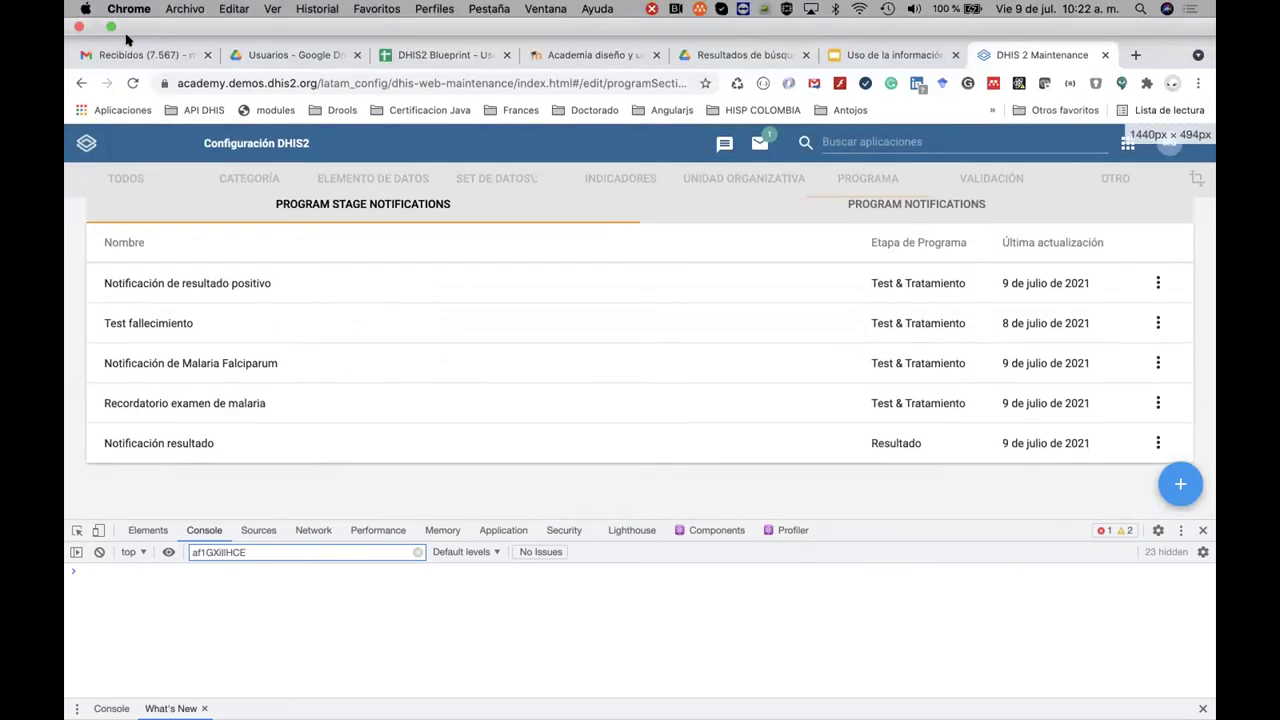
{"action": "left_click", "coordinate": [138, 60]}
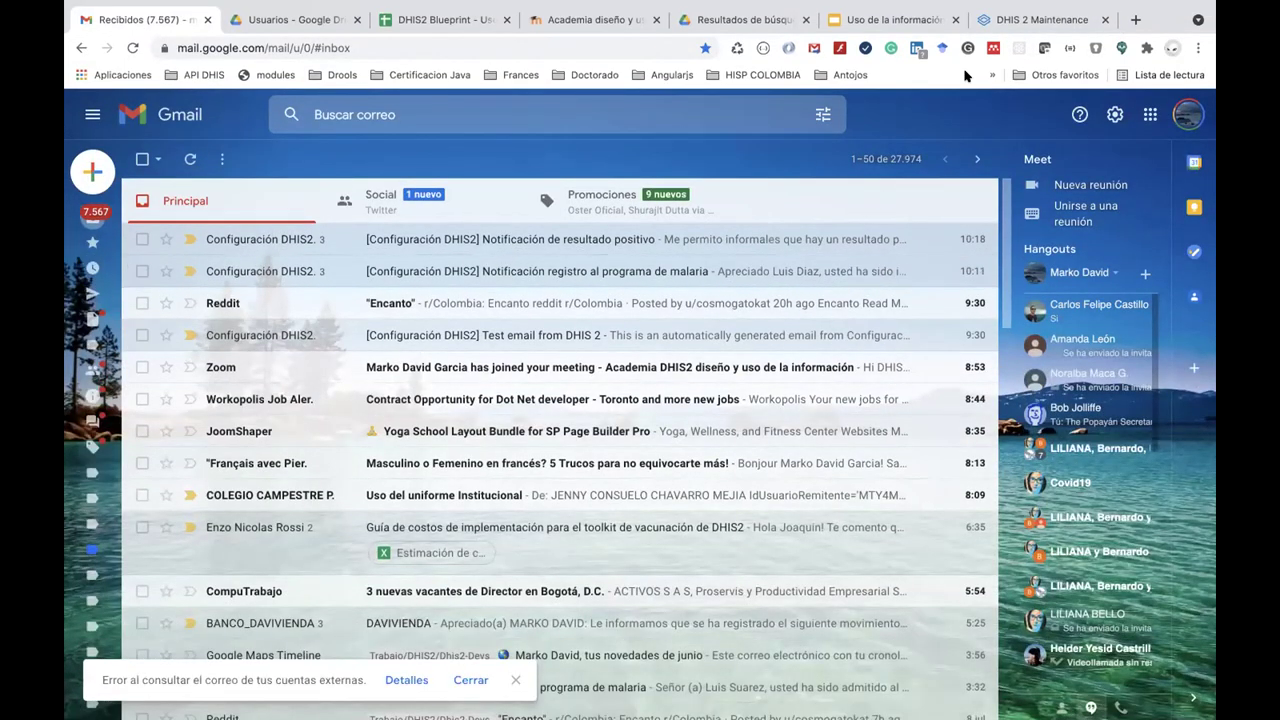
{"action": "left_click", "coordinate": [1018, 14]}
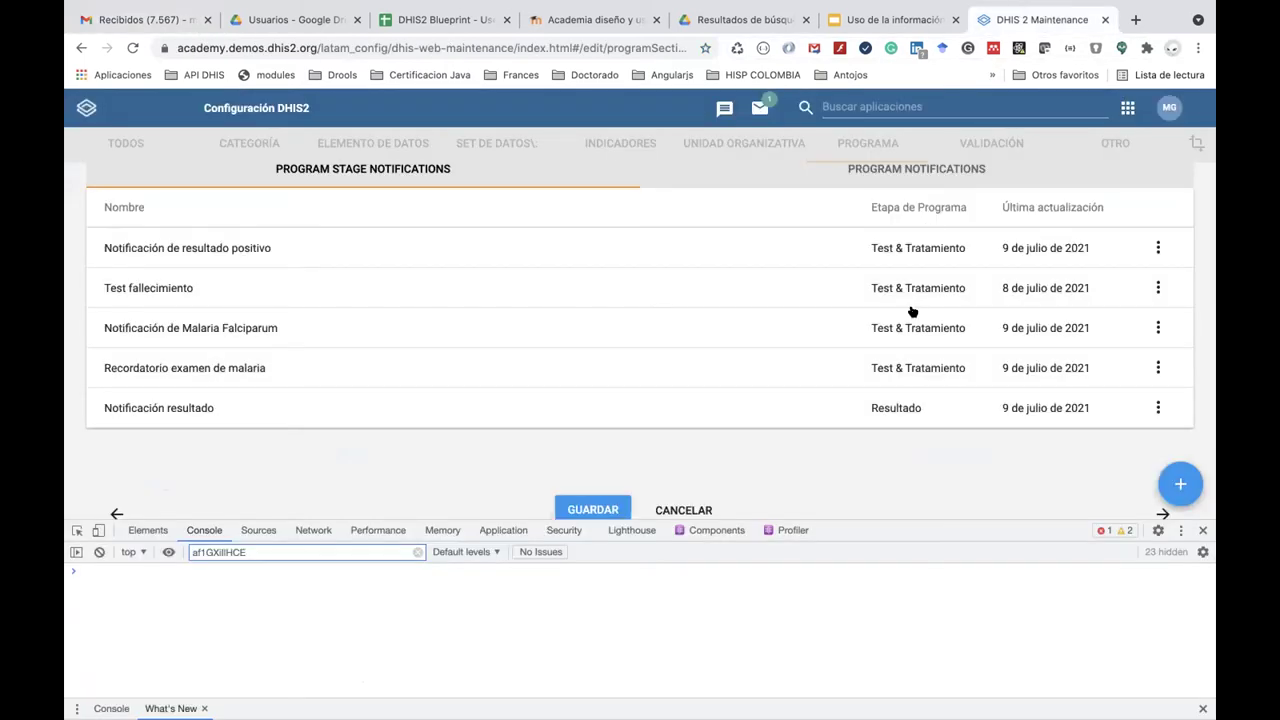
Save the ENR - Programa de Malaria program, returning to the program list.
{"action": "scroll", "coordinate": [912, 312], "scroll_direction": "up", "scroll_amount": 3}
{"action": "scroll", "coordinate": [912, 312], "scroll_direction": "down", "scroll_amount": 5}
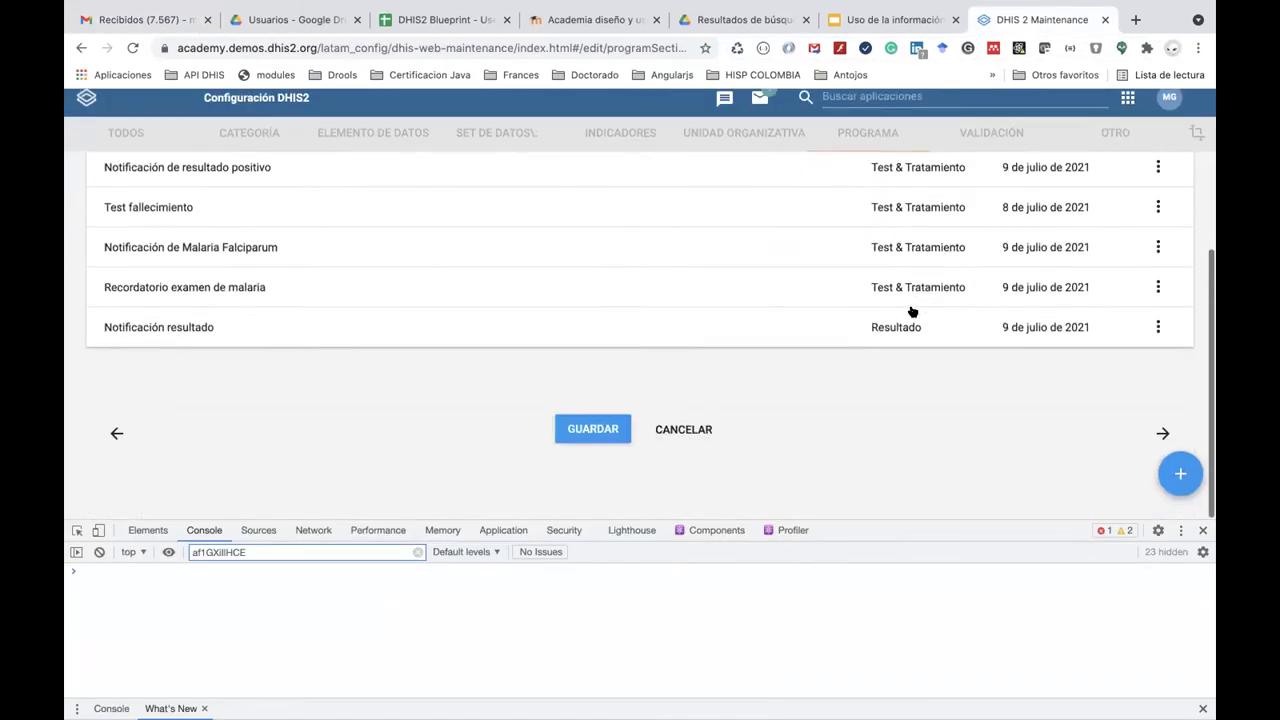
{"action": "left_click", "coordinate": [594, 440]}
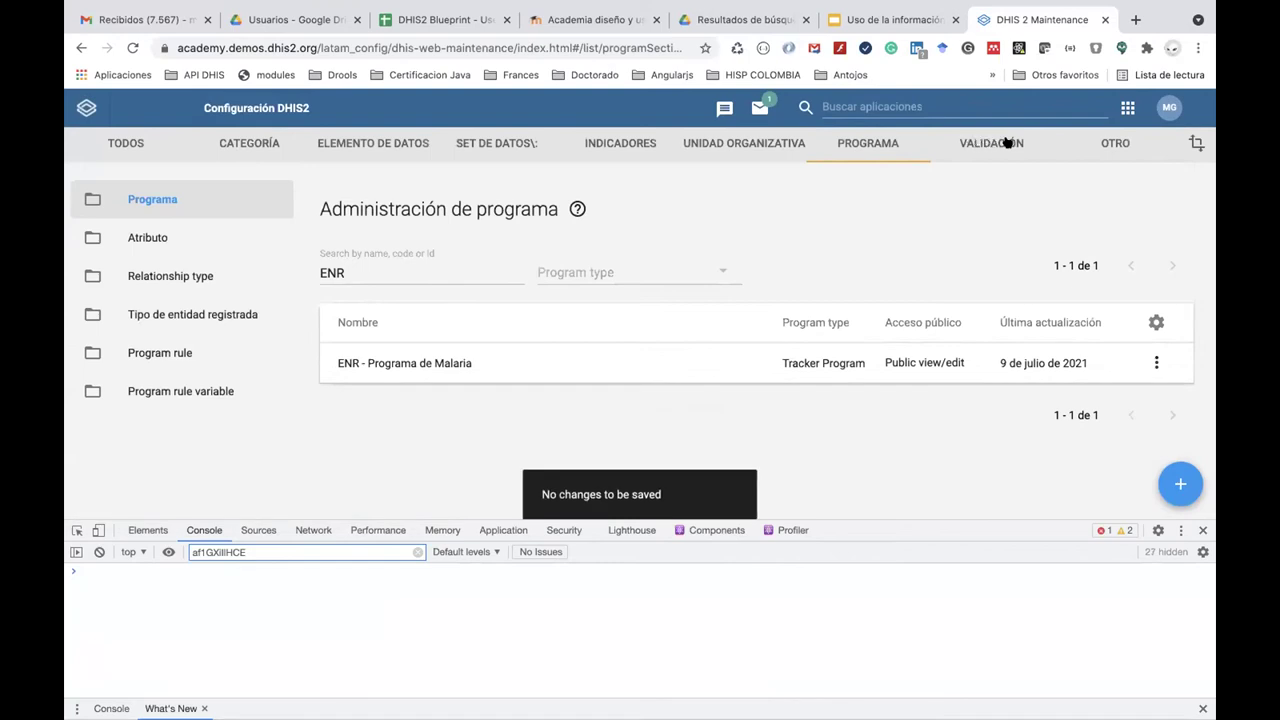
{"action": "left_click", "coordinate": [1068, 110]}
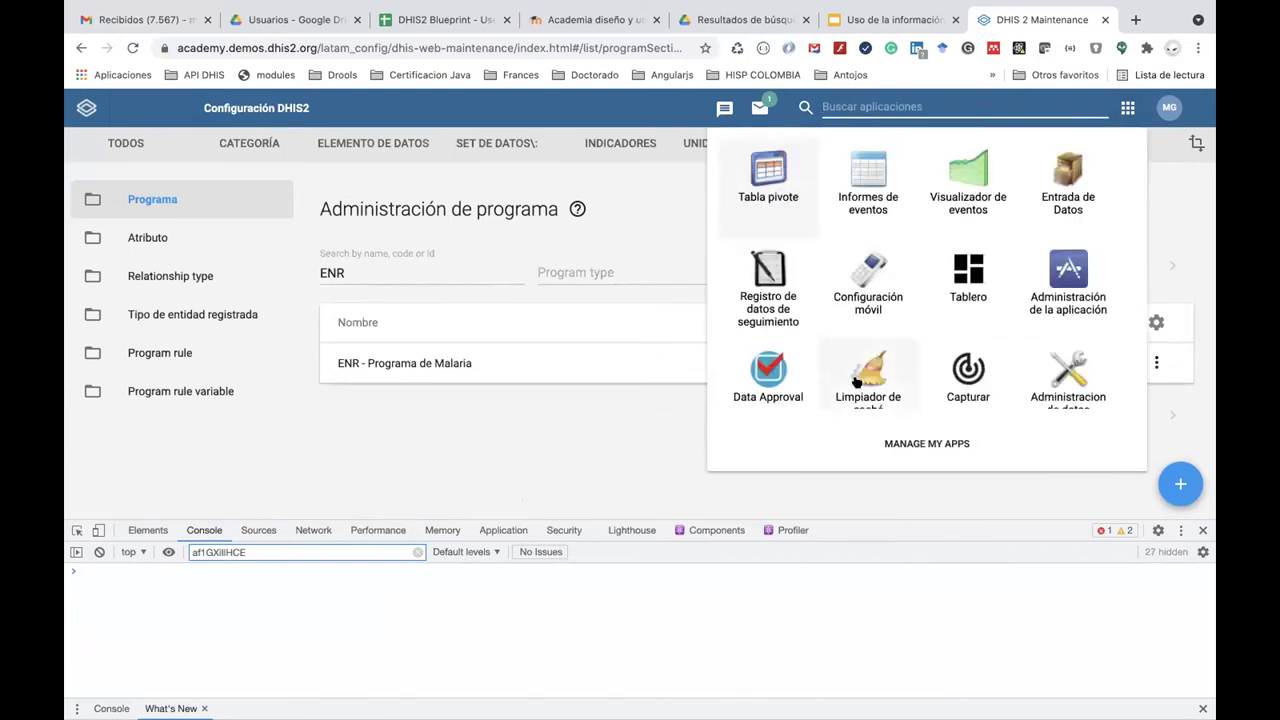
In Cache Cleaner, select all stored items and clear them.
{"action": "left_click", "coordinate": [864, 382]}
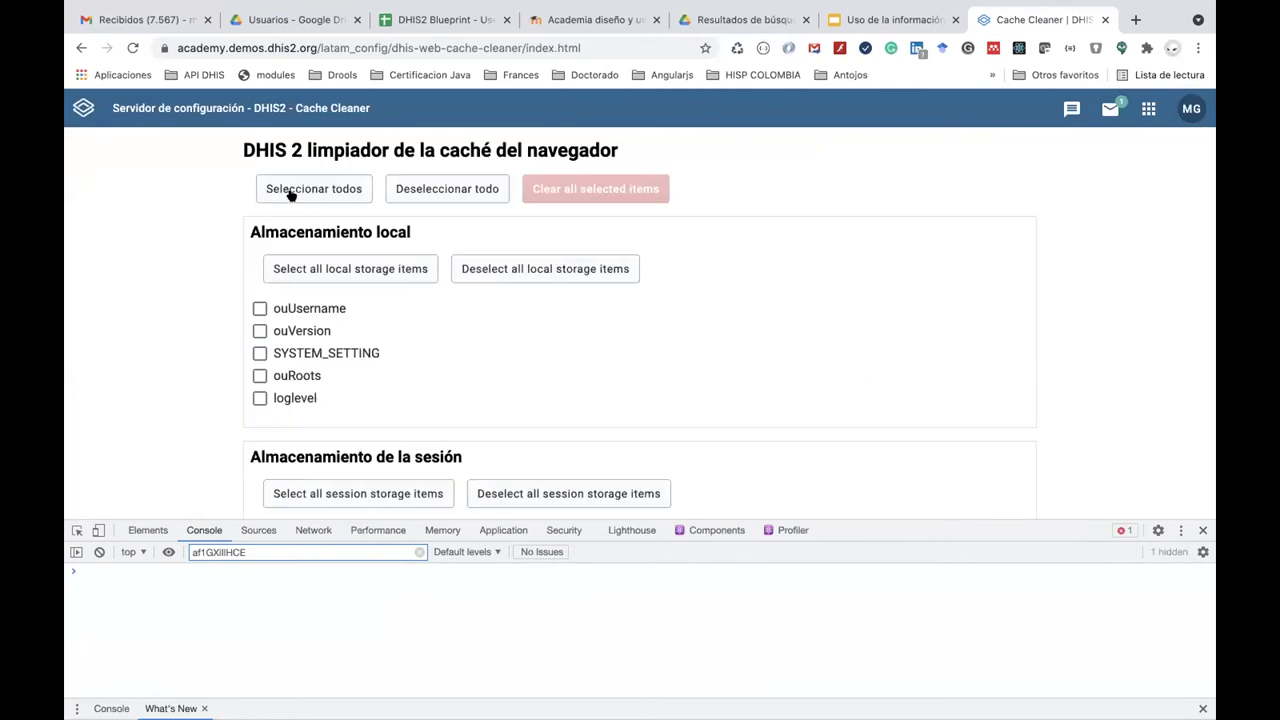
{"action": "left_click", "coordinate": [290, 195]}
{"action": "left_click", "coordinate": [590, 188]}
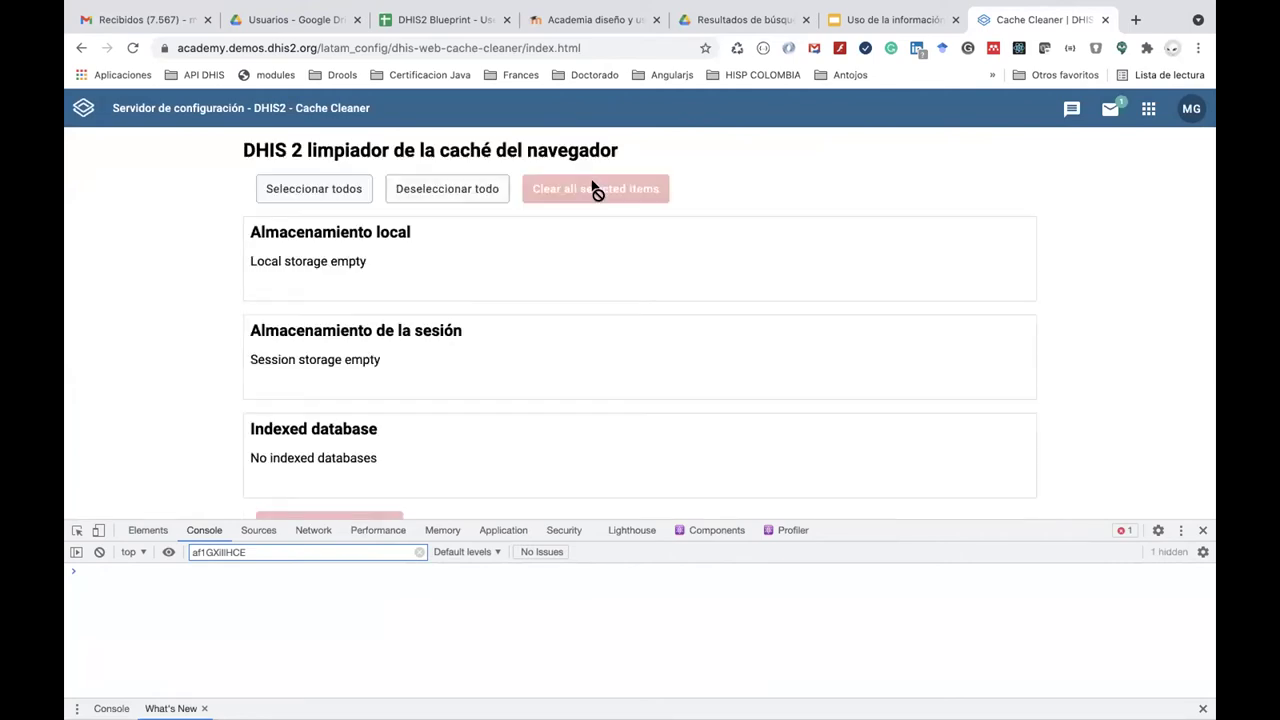
{"action": "scroll", "coordinate": [423, 348], "scroll_direction": "down", "scroll_amount": 1}
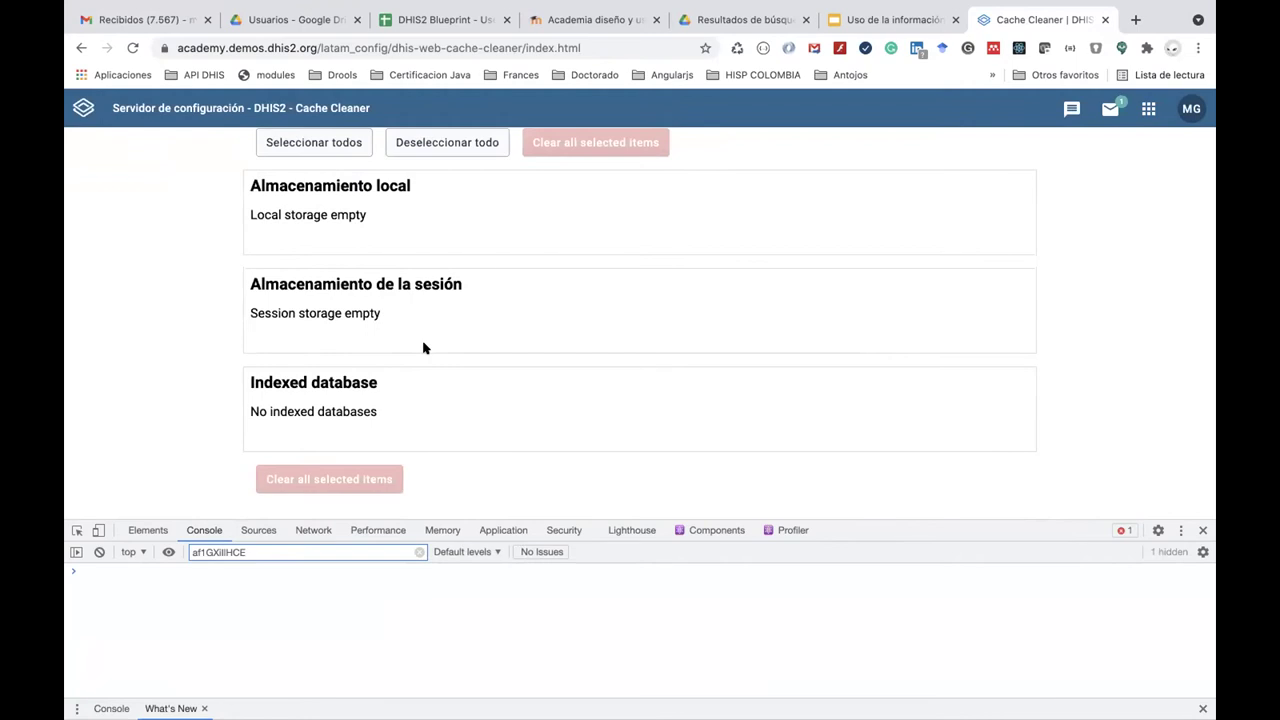
{"action": "scroll", "coordinate": [423, 335], "scroll_direction": "up", "scroll_amount": 1}
{"action": "left_click", "coordinate": [355, 188]}
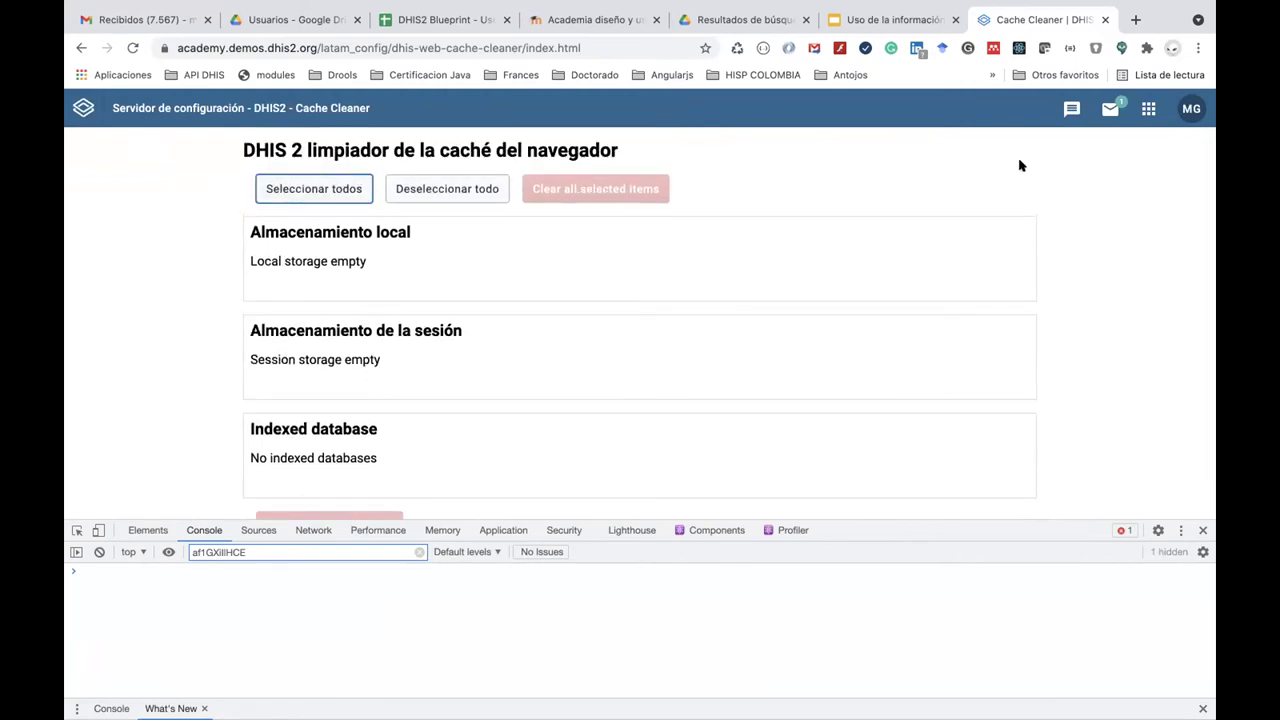
Open Tracker Capture (Registro de datos de seguimiento) from the apps menu.
{"action": "left_click", "coordinate": [1146, 110]}
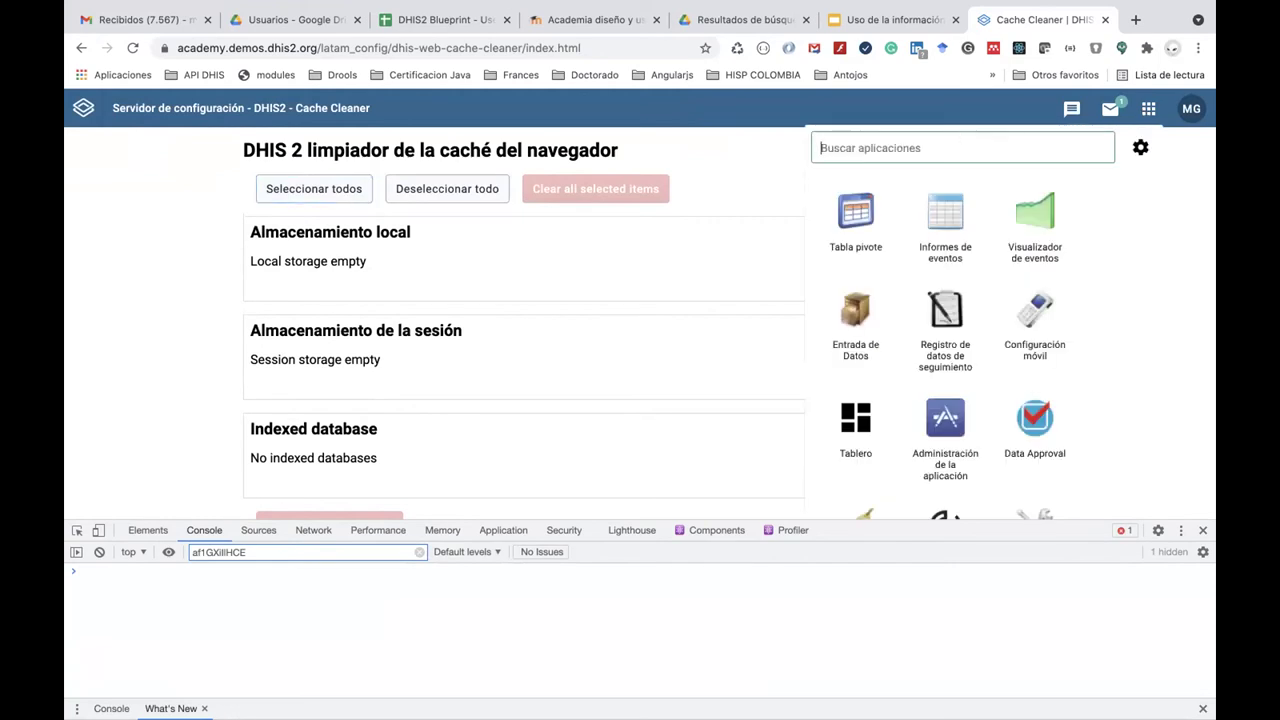
{"action": "type", "text": "e"}
{"action": "key", "text": "BackSpace"}
{"action": "type", "text": "e"}
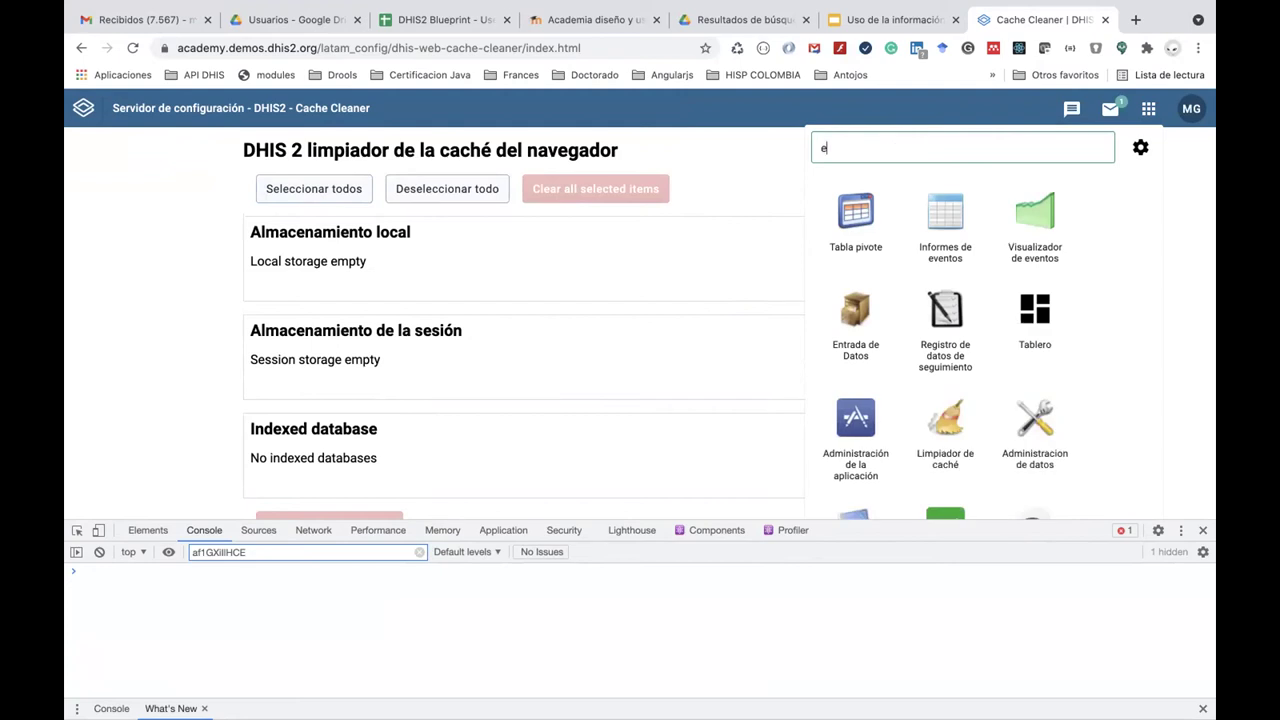
{"action": "key", "text": "BackSpace"}
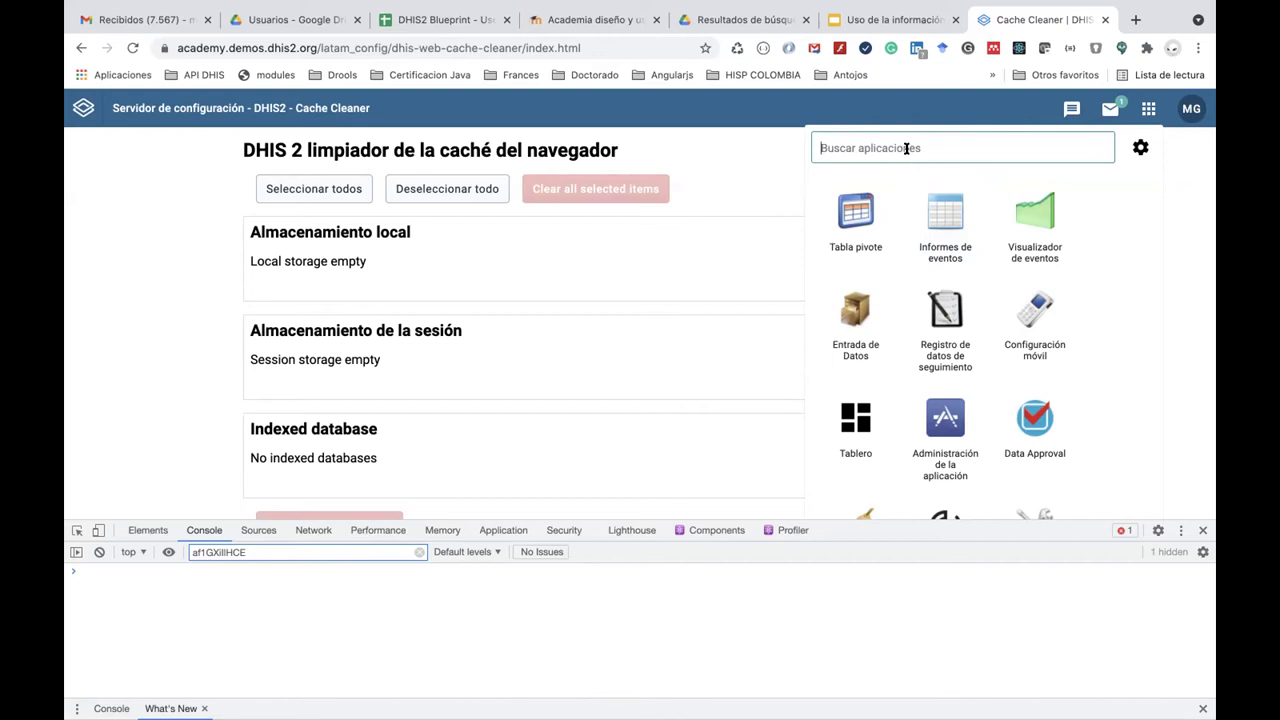
{"action": "left_click", "coordinate": [946, 300]}
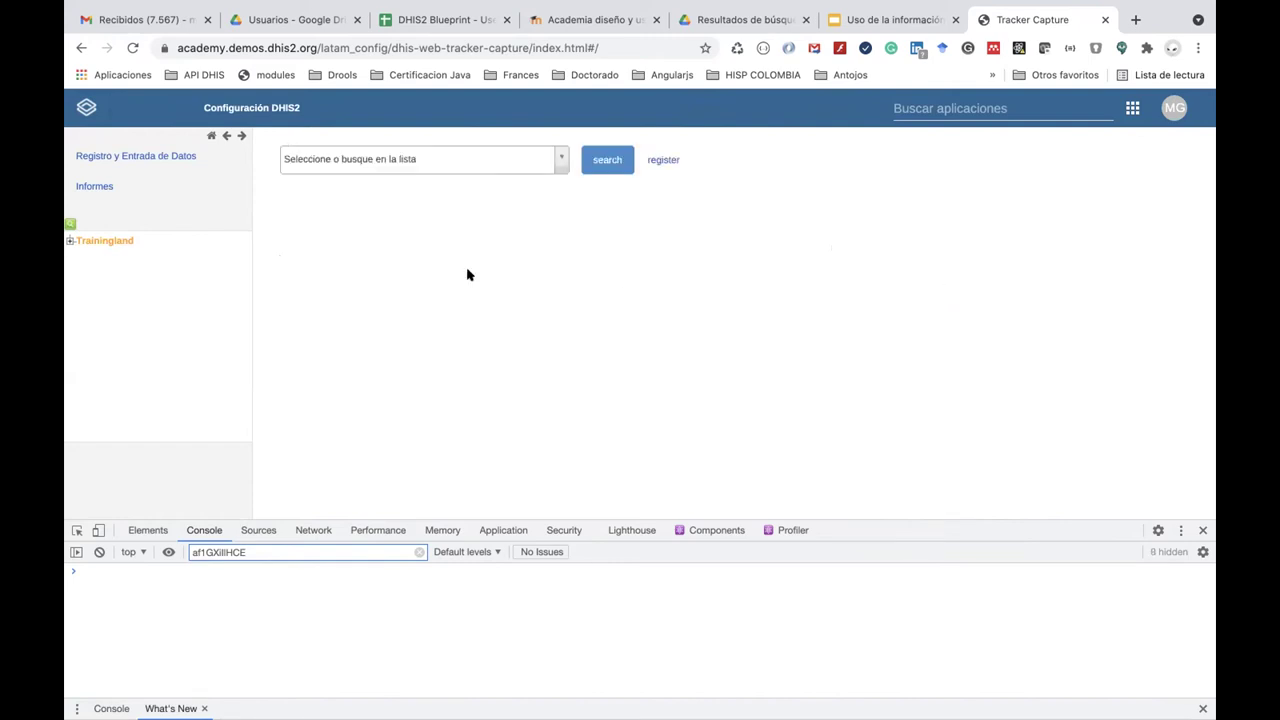
Select Cardinal Hospital Gateway PHC under Trainingland > Animal Region > Bird District.
{"action": "left_click", "coordinate": [70, 241]}
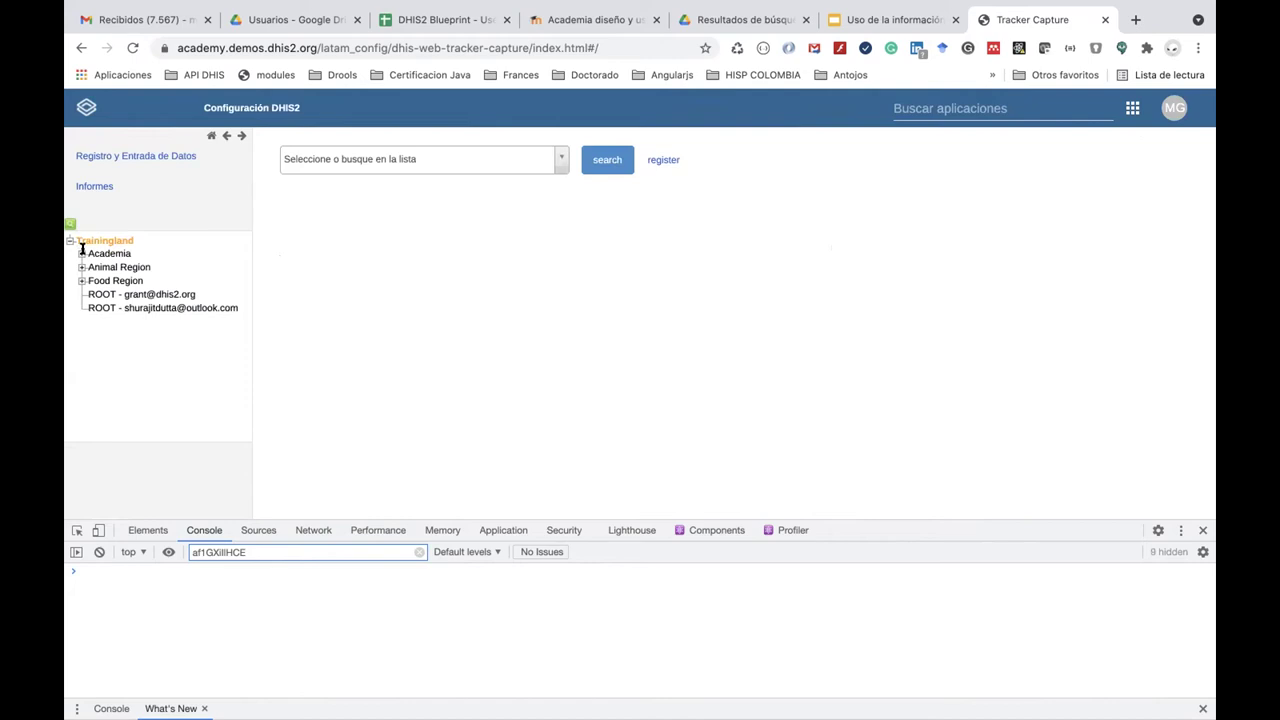
{"action": "left_click", "coordinate": [81, 254]}
{"action": "left_click", "coordinate": [81, 254]}
{"action": "left_click", "coordinate": [81, 267]}
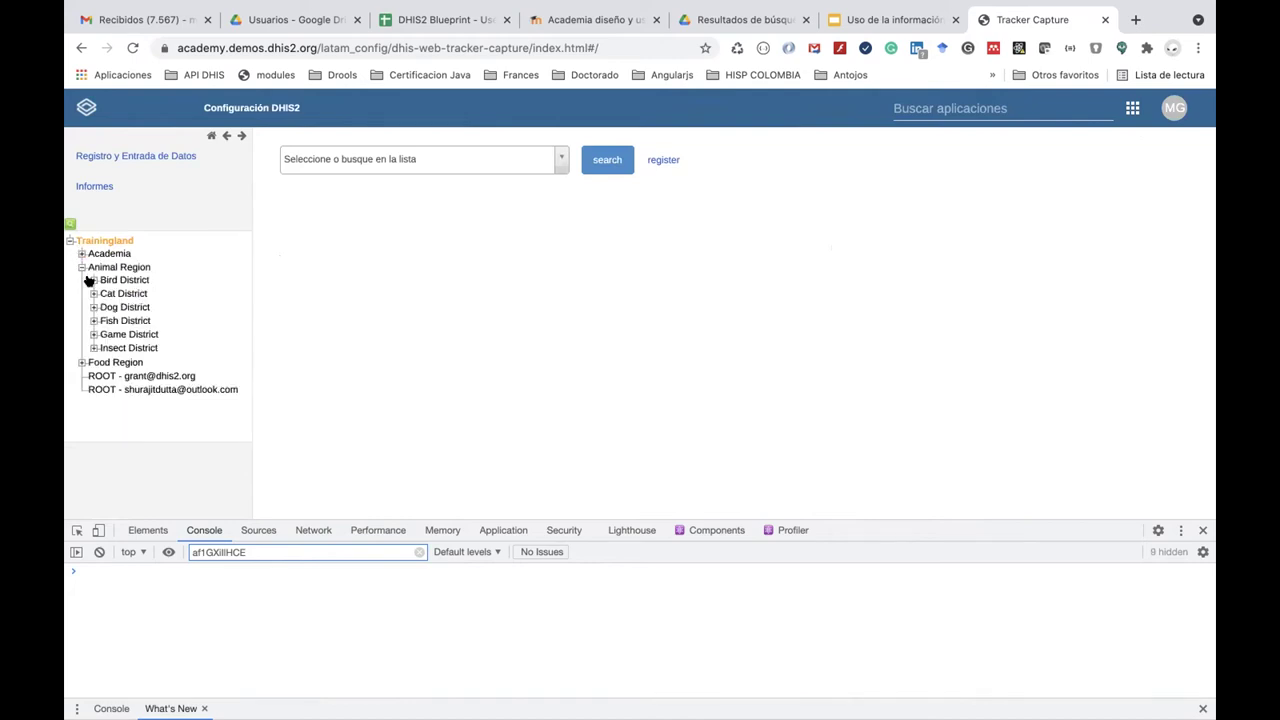
{"action": "left_click", "coordinate": [93, 280]}
{"action": "left_click", "coordinate": [145, 289]}
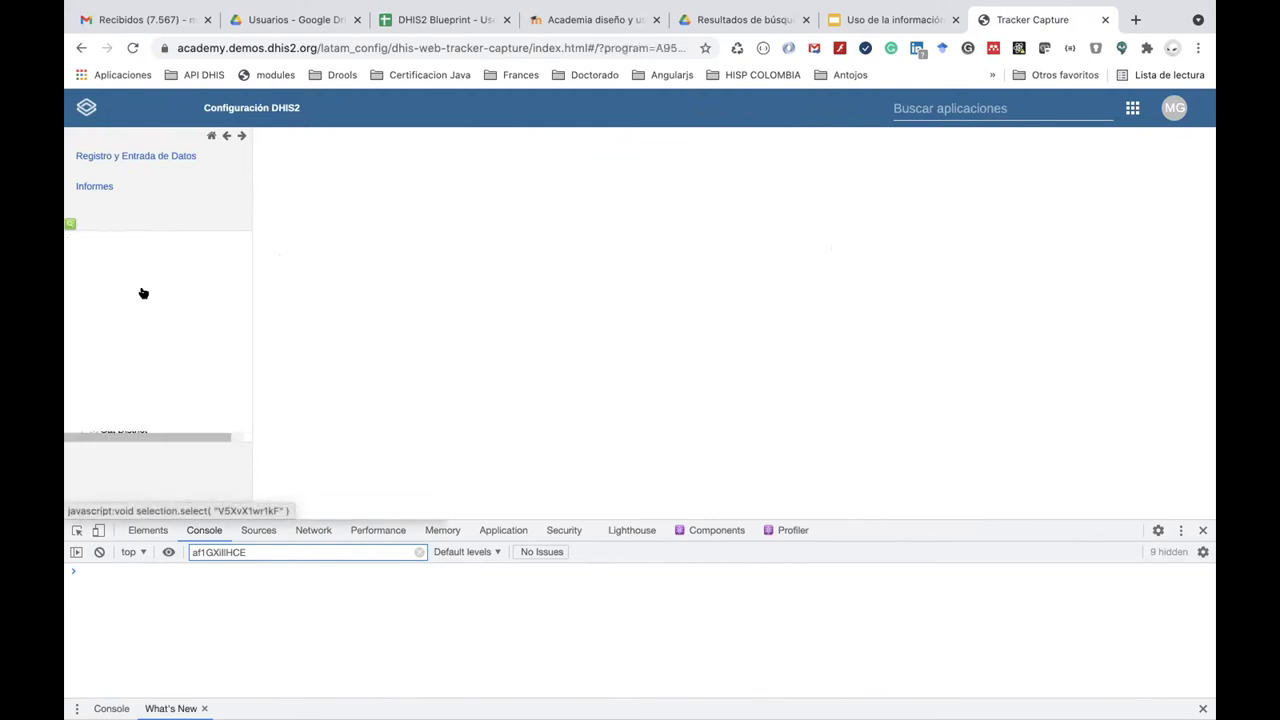
Choose ENR - Programa de Malaria and open the patient's dashboard.
{"action": "left_click", "coordinate": [561, 156]}
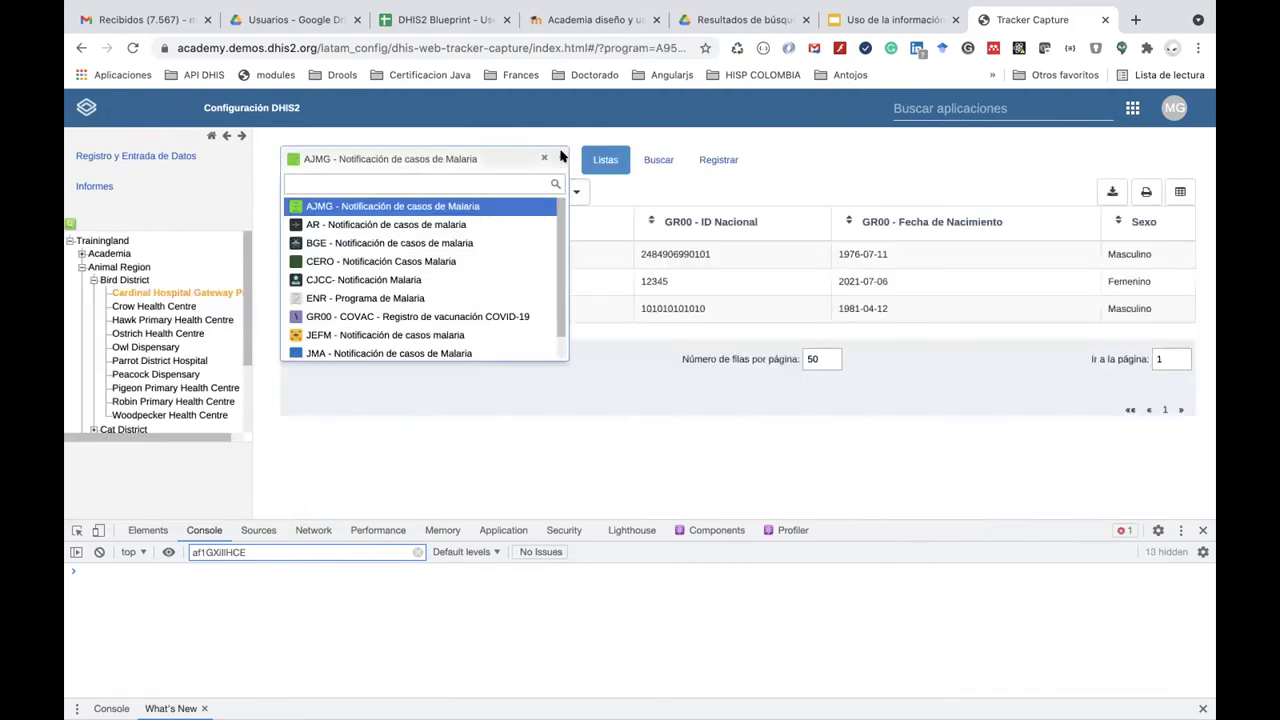
{"action": "left_click", "coordinate": [536, 296]}
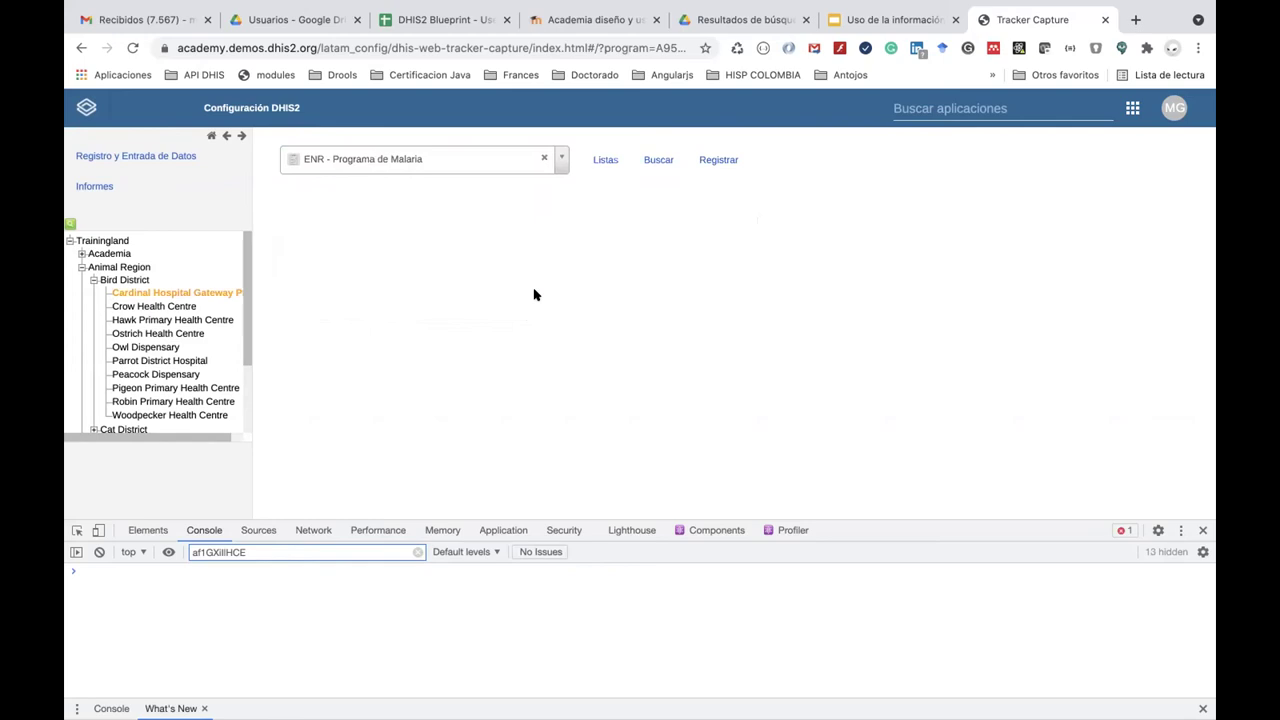
{"action": "left_click", "coordinate": [543, 255]}
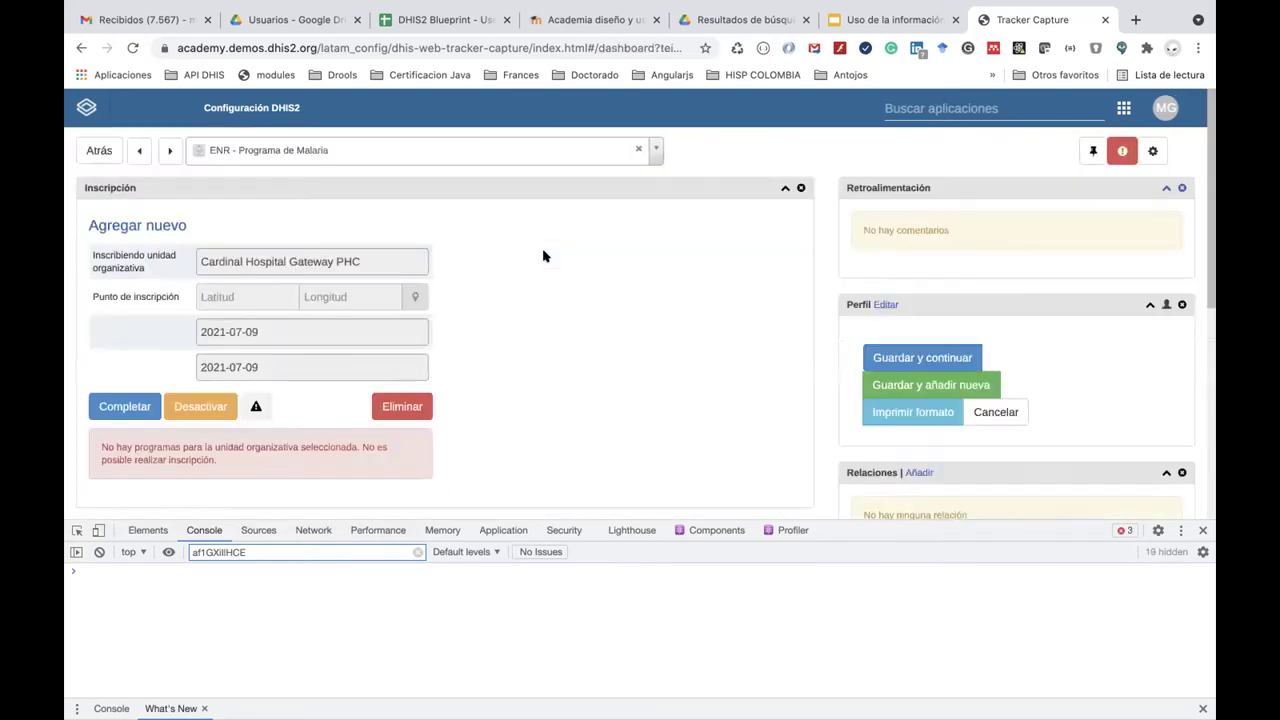
{"action": "scroll", "coordinate": [543, 255], "scroll_direction": "down", "scroll_amount": 5}
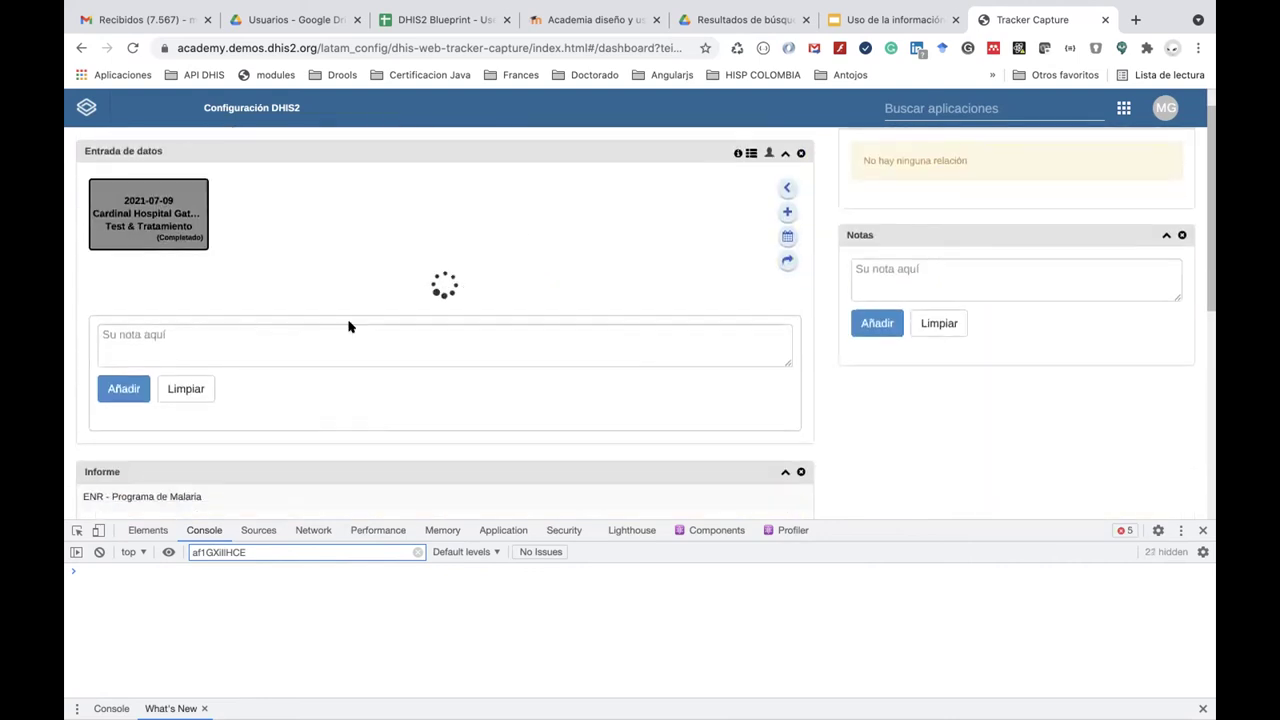
Reopen the completed 2021-07-09 test event for editing.
{"action": "scroll", "coordinate": [349, 326], "scroll_direction": "down", "scroll_amount": 5}
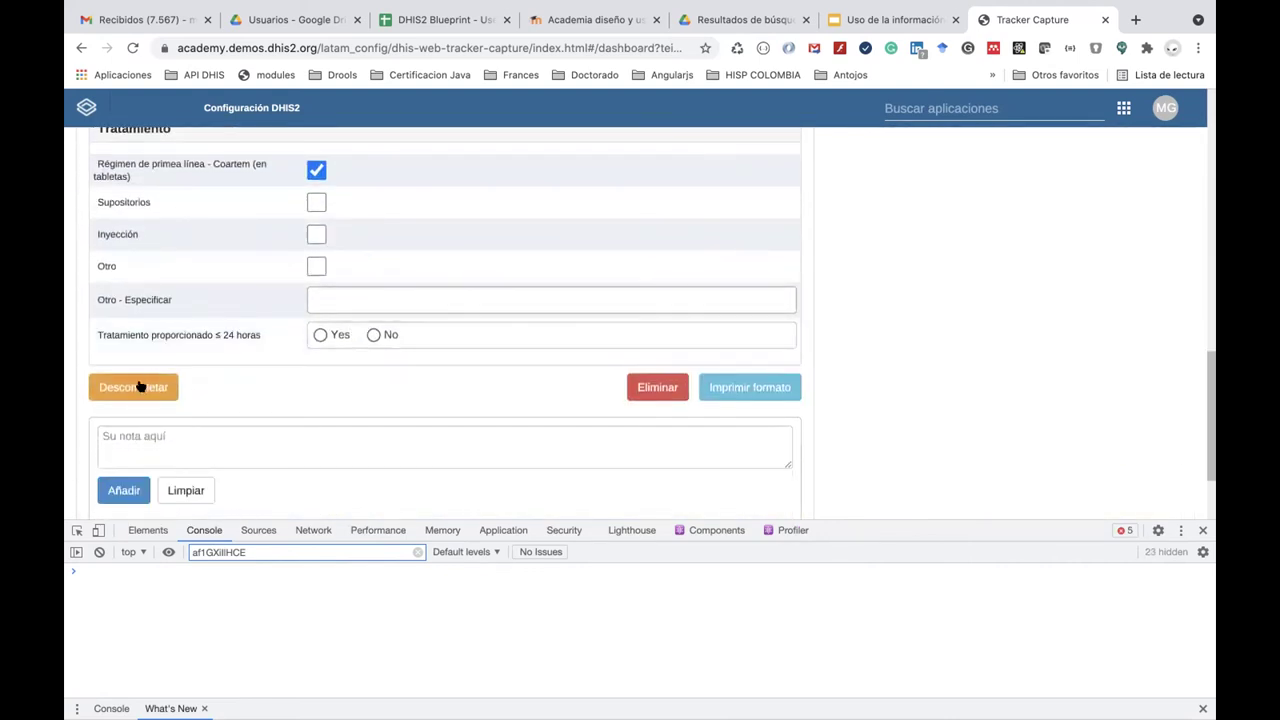
{"action": "left_click", "coordinate": [139, 386]}
{"action": "left_click", "coordinate": [831, 287]}
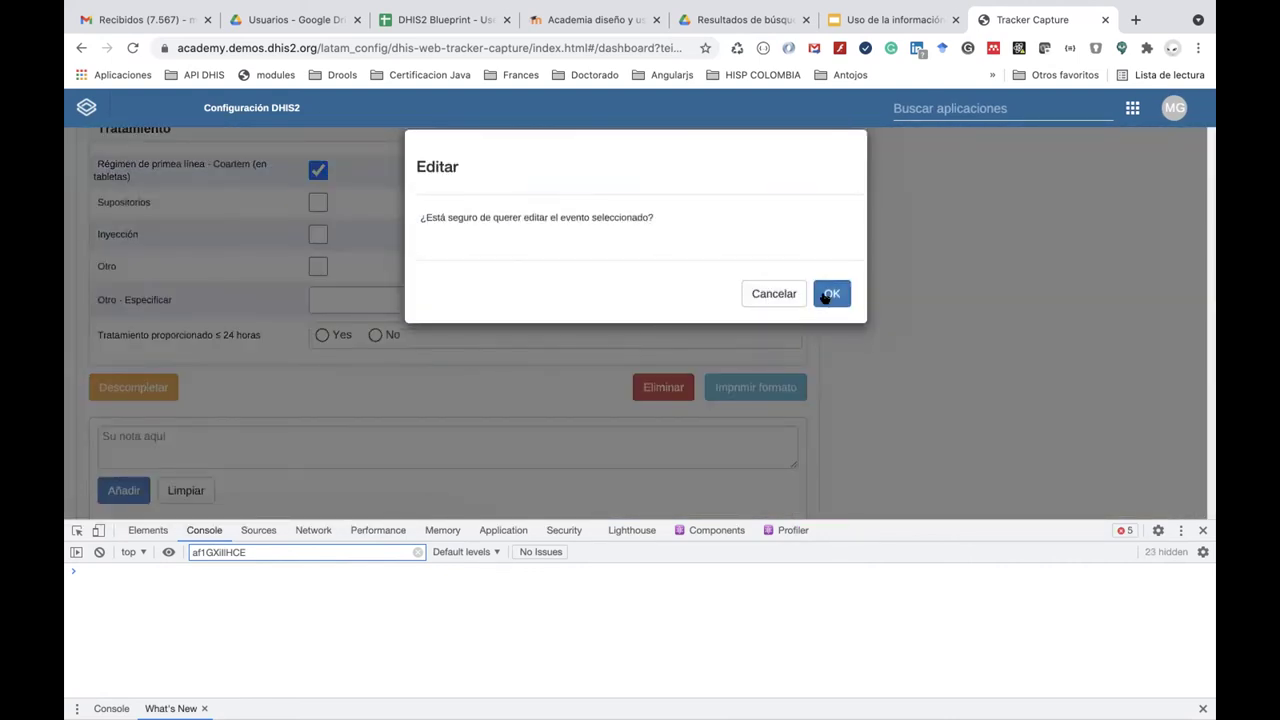
{"action": "scroll", "coordinate": [594, 292], "scroll_direction": "up", "scroll_amount": 3}
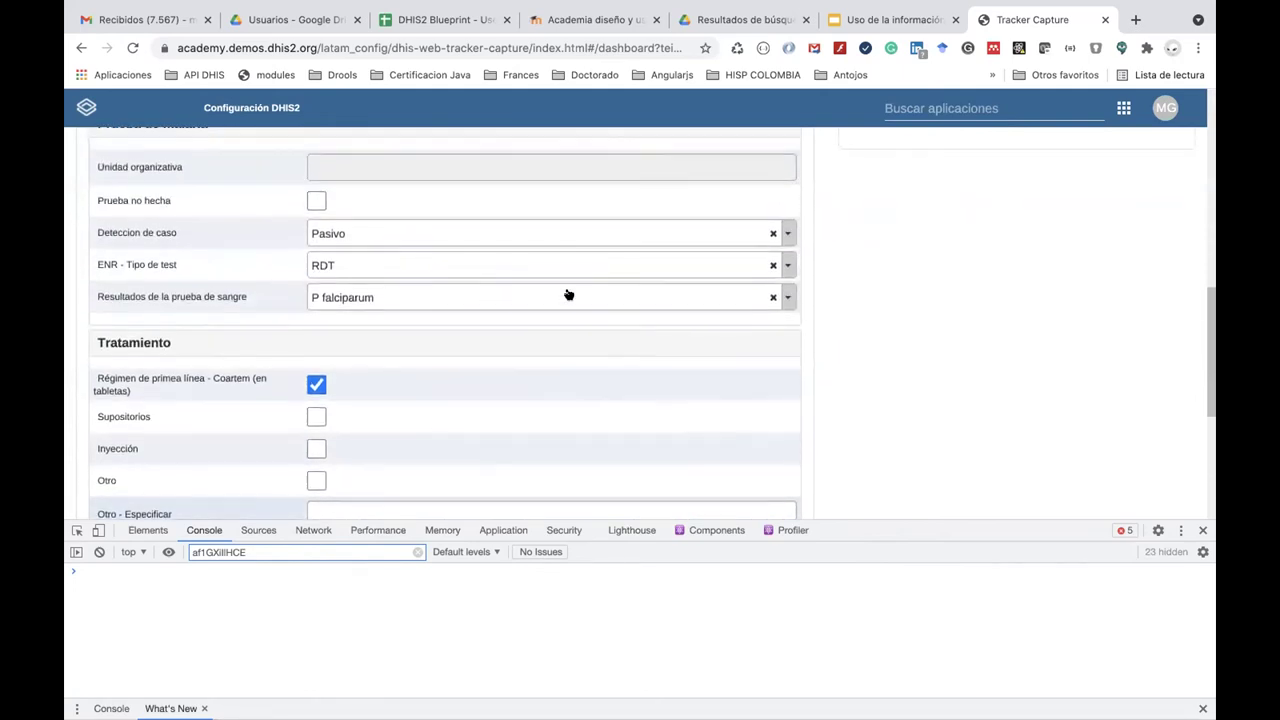
Change the blood test result to No P. falciparum, then back to P falciparum.
{"action": "left_click", "coordinate": [474, 300]}
{"action": "left_click", "coordinate": [456, 409]}
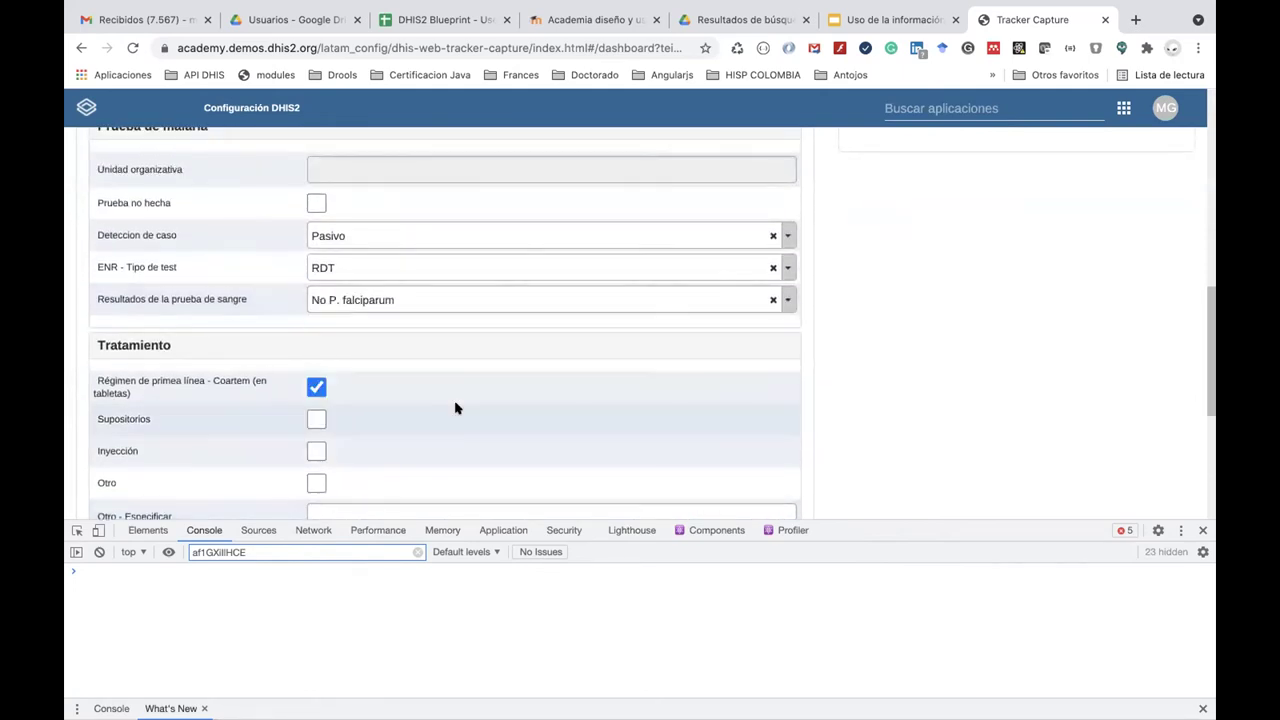
{"action": "left_click", "coordinate": [428, 300]}
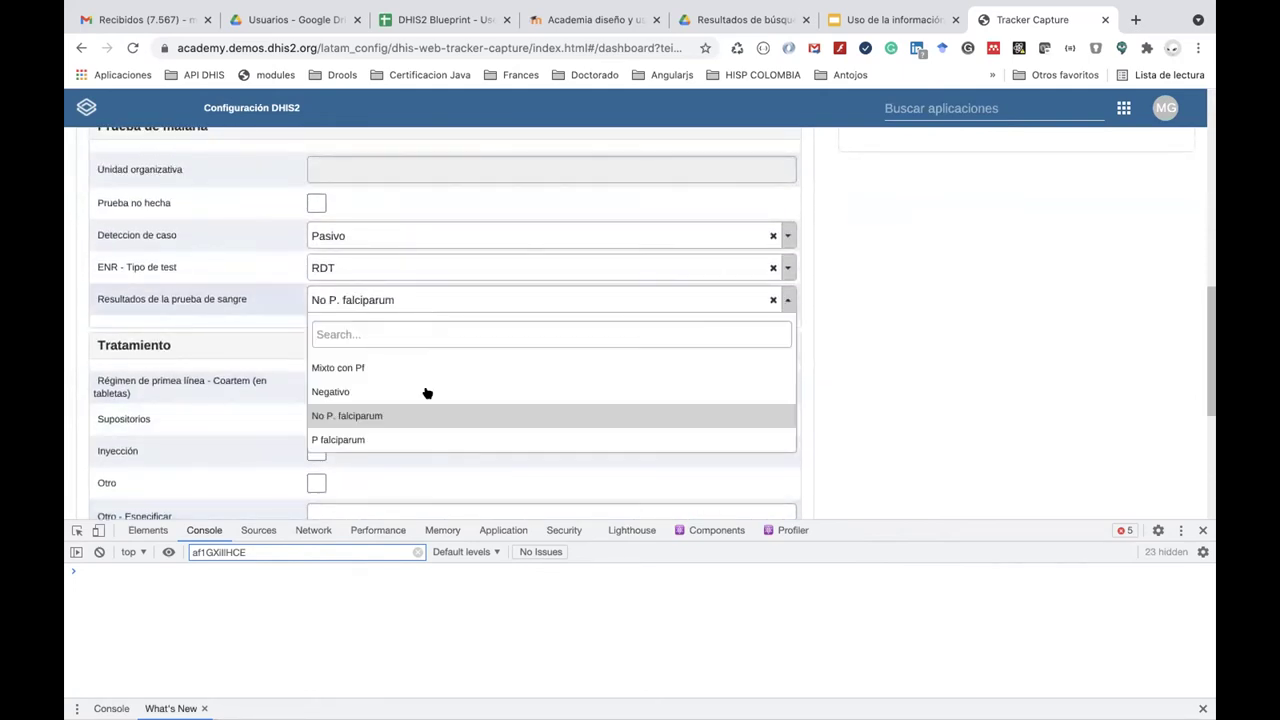
{"action": "left_click", "coordinate": [431, 438]}
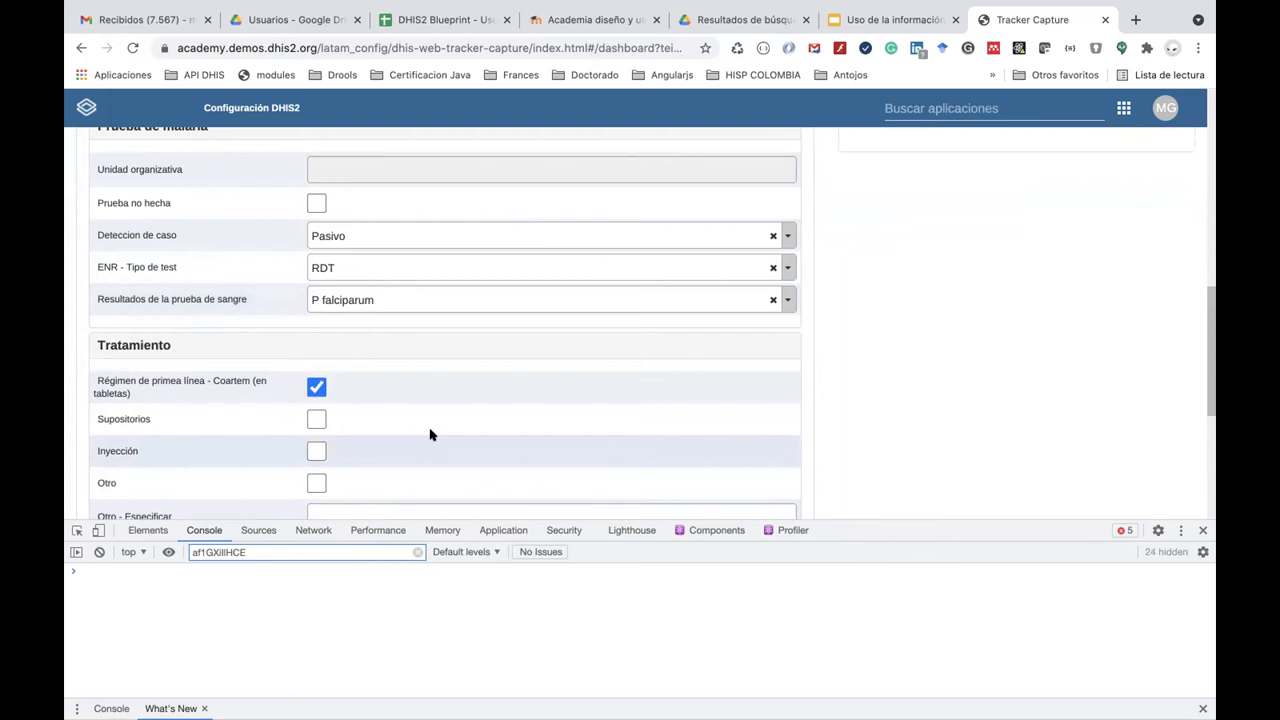
In Gmail, browse the Social, Promociones and Principal inbox categories.
{"action": "left_click", "coordinate": [147, 22]}
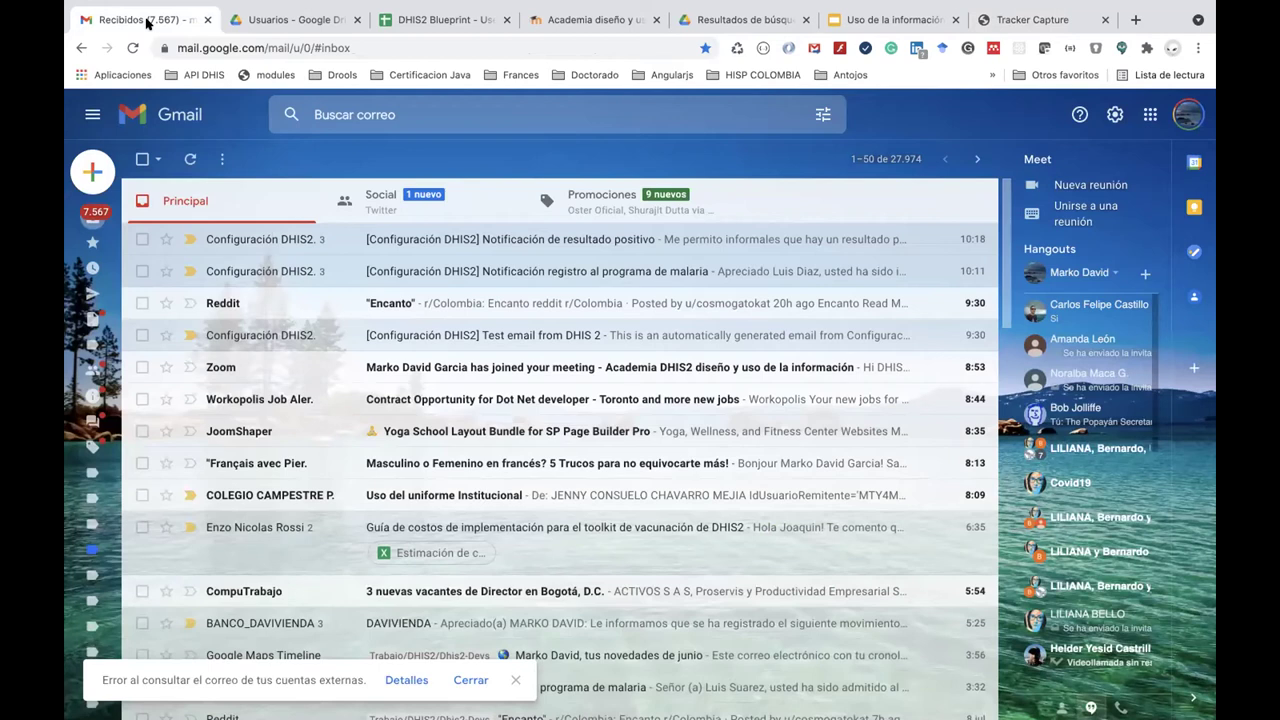
{"action": "left_click", "coordinate": [397, 208]}
{"action": "left_click", "coordinate": [615, 210]}
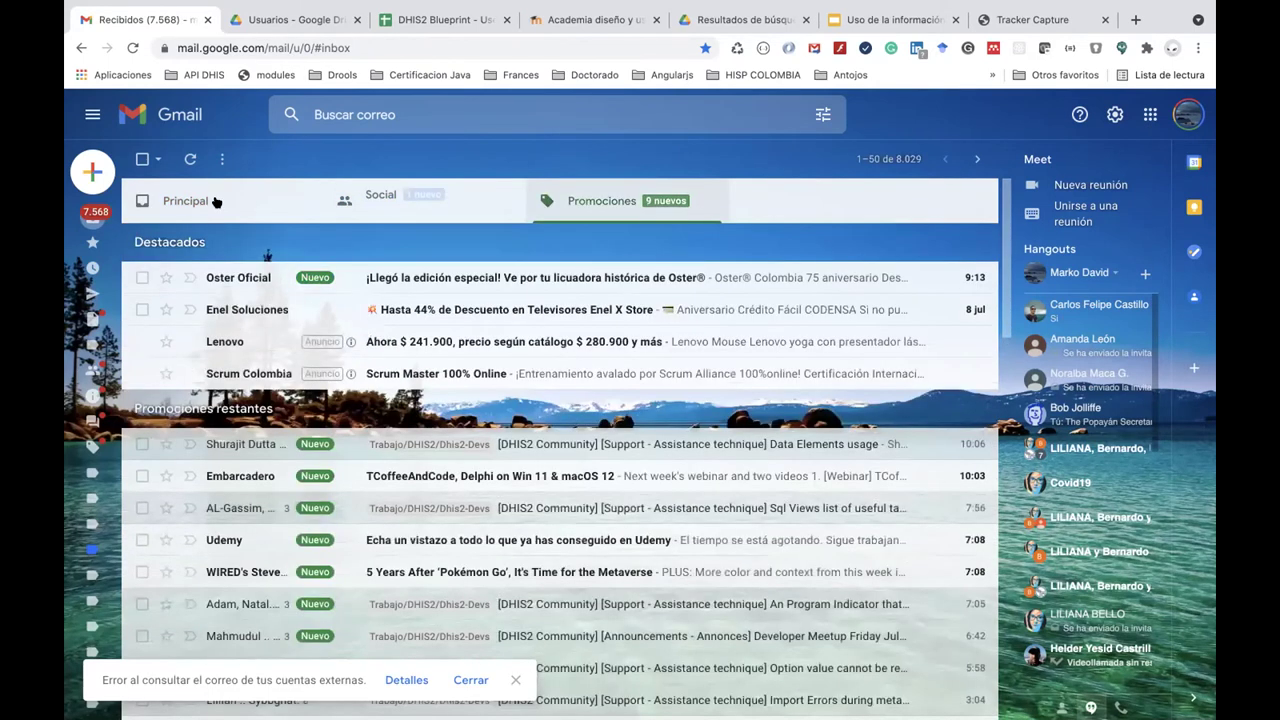
{"action": "left_click", "coordinate": [216, 202]}
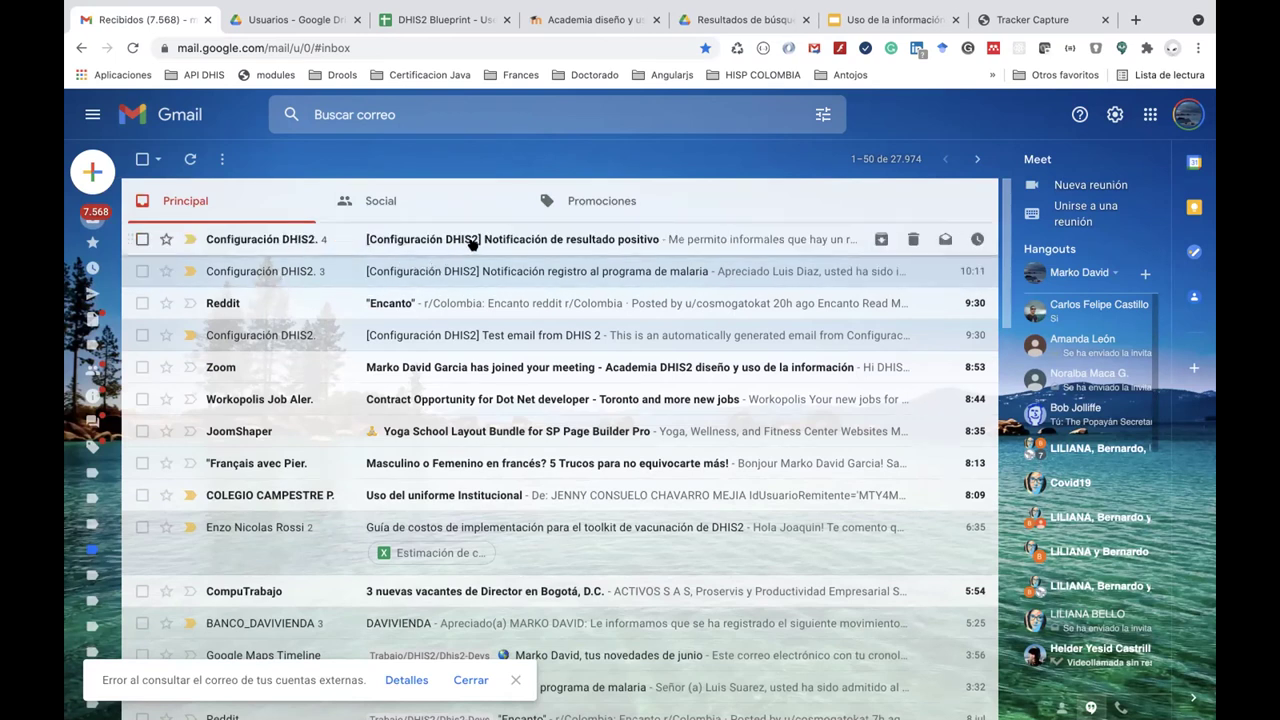
Open the four-message 'Notificación de resultado positivo' thread, then return to Recibidos.
{"action": "left_click", "coordinate": [533, 243]}
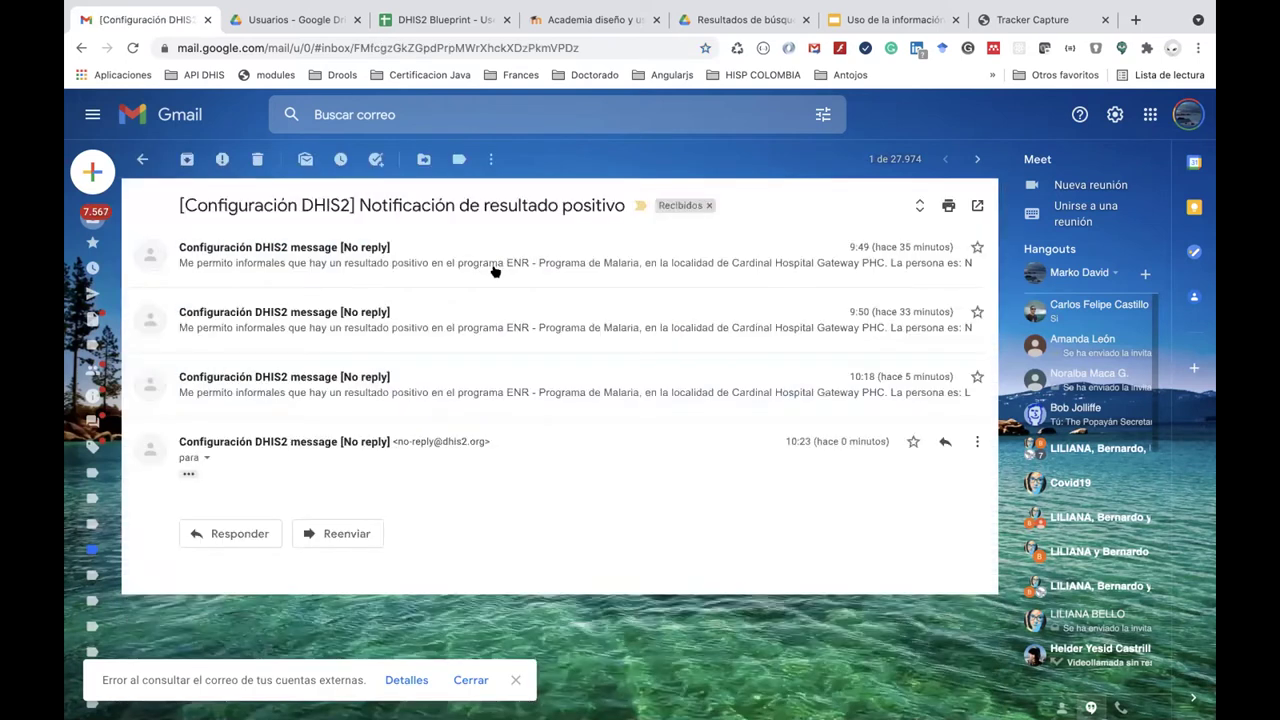
{"action": "left_click", "coordinate": [141, 158]}
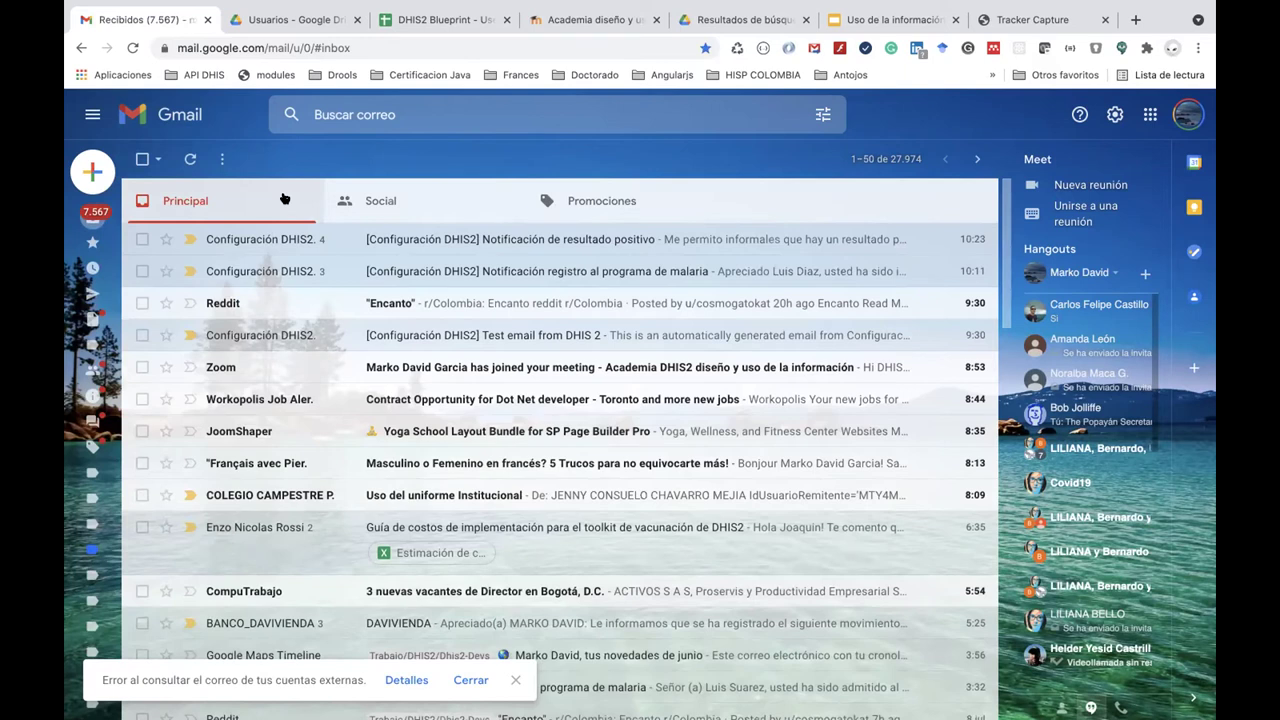
{"action": "key", "text": "super+Tab"}
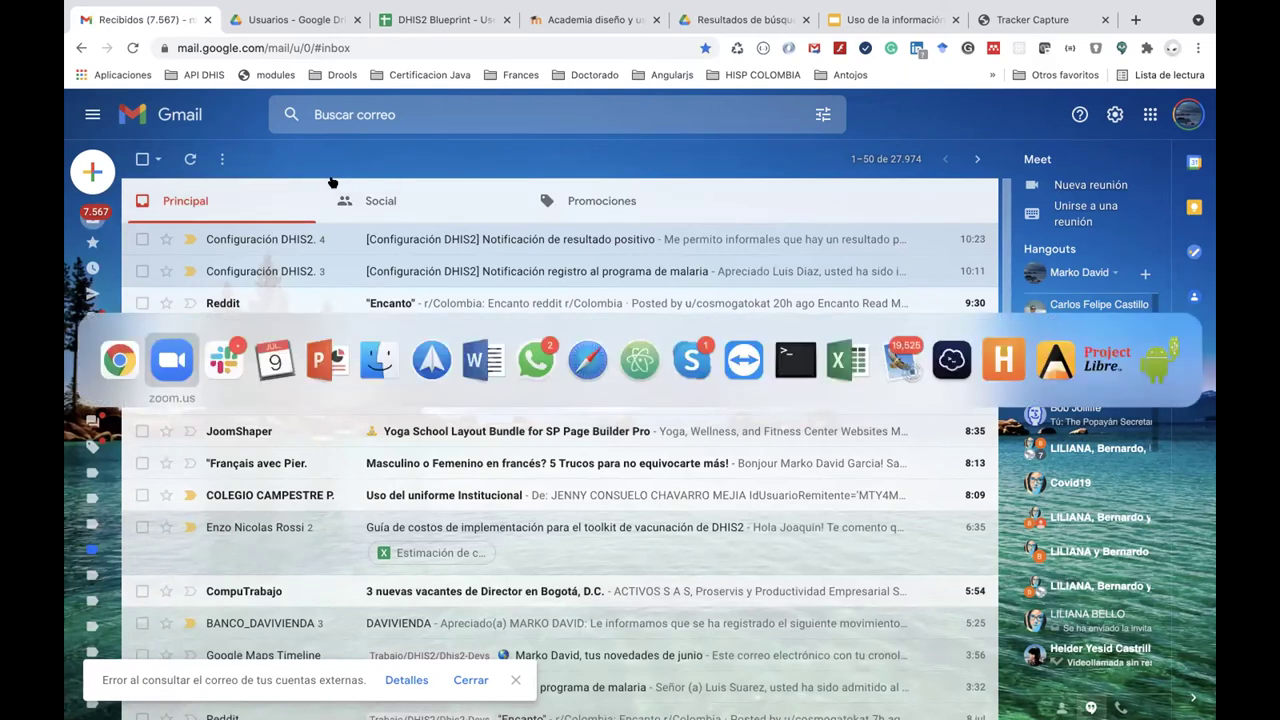
{"action": "key", "text": "super+shift+Tab"}
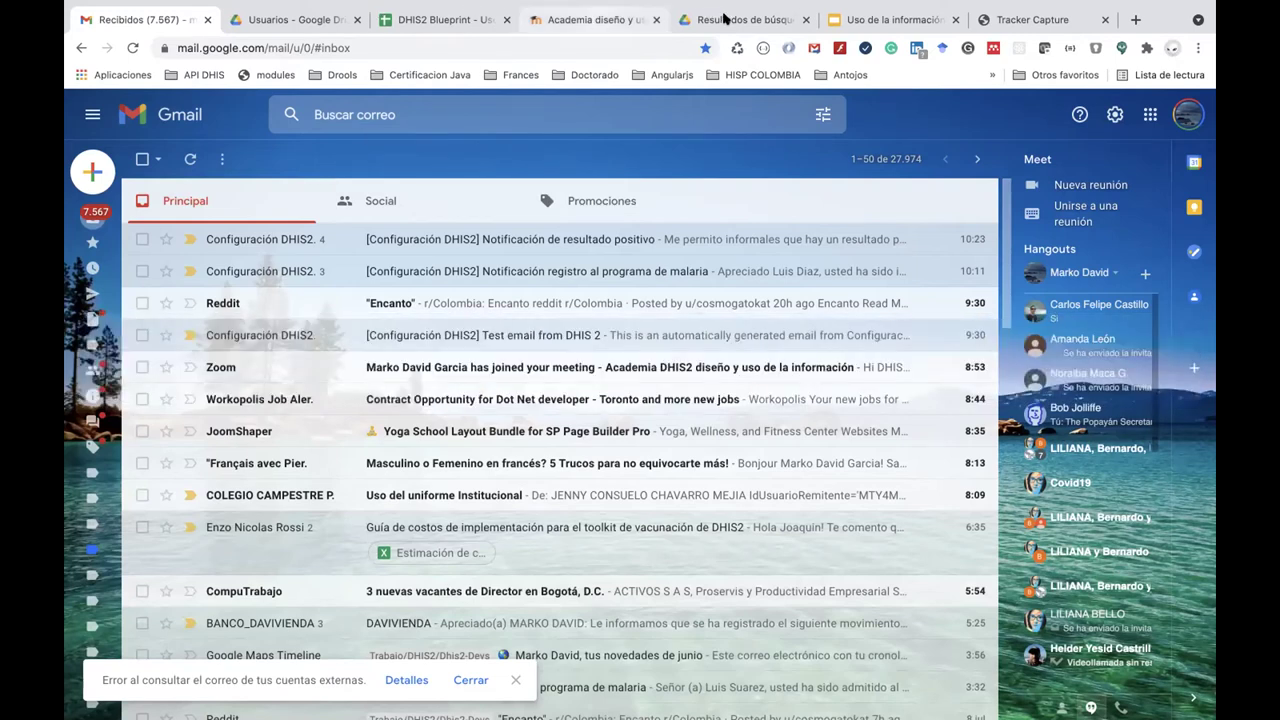
Reload the Tracker Capture dashboard with '&verbose' appended to its URL.
{"action": "left_click", "coordinate": [1018, 27]}
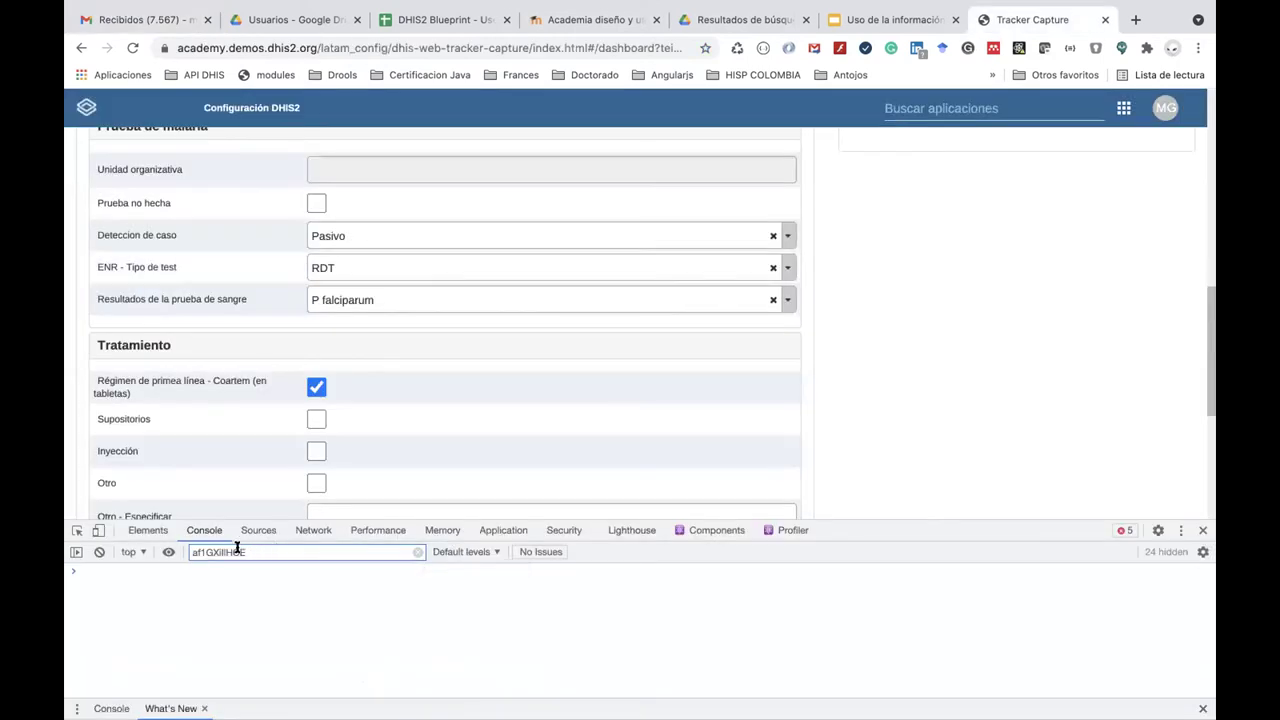
{"action": "left_click", "coordinate": [364, 302]}
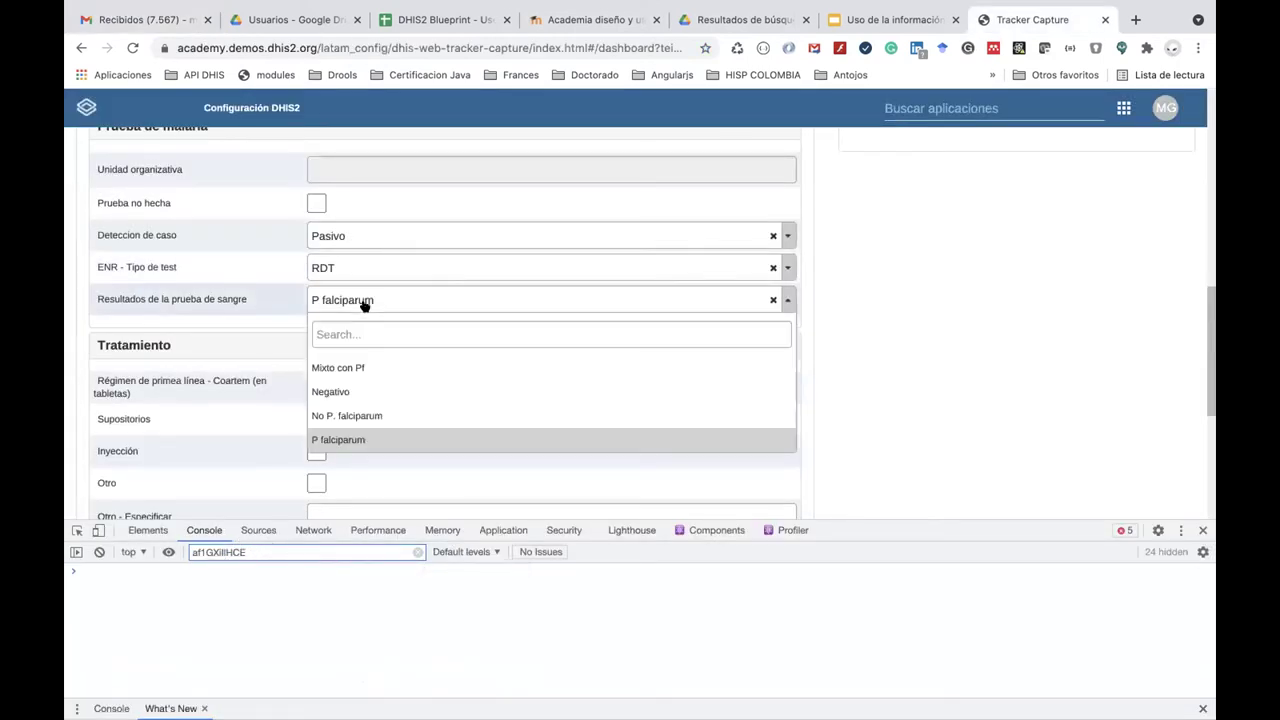
{"action": "left_click", "coordinate": [597, 47]}
{"action": "key", "text": "End"}
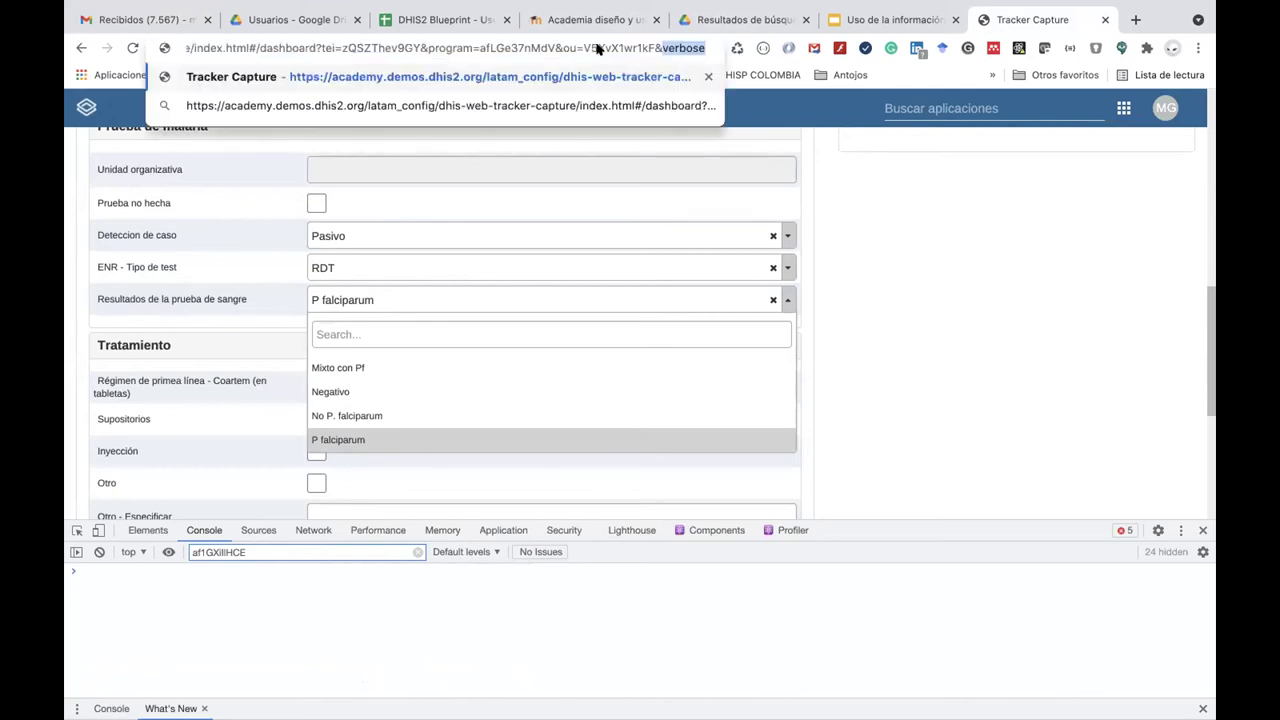
{"action": "key", "text": "Return"}
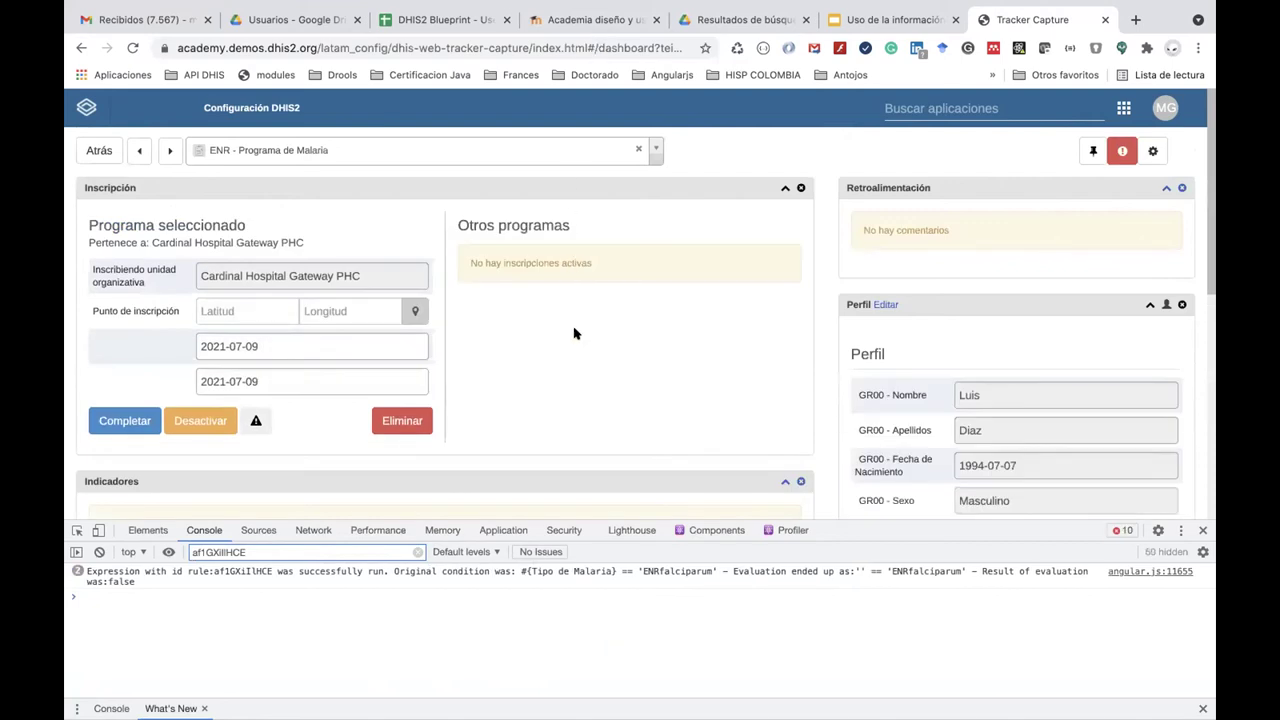
Switch the blood test result to No P. falciparum, then back to P falciparum.
{"action": "scroll", "coordinate": [575, 333], "scroll_direction": "down", "scroll_amount": 1}
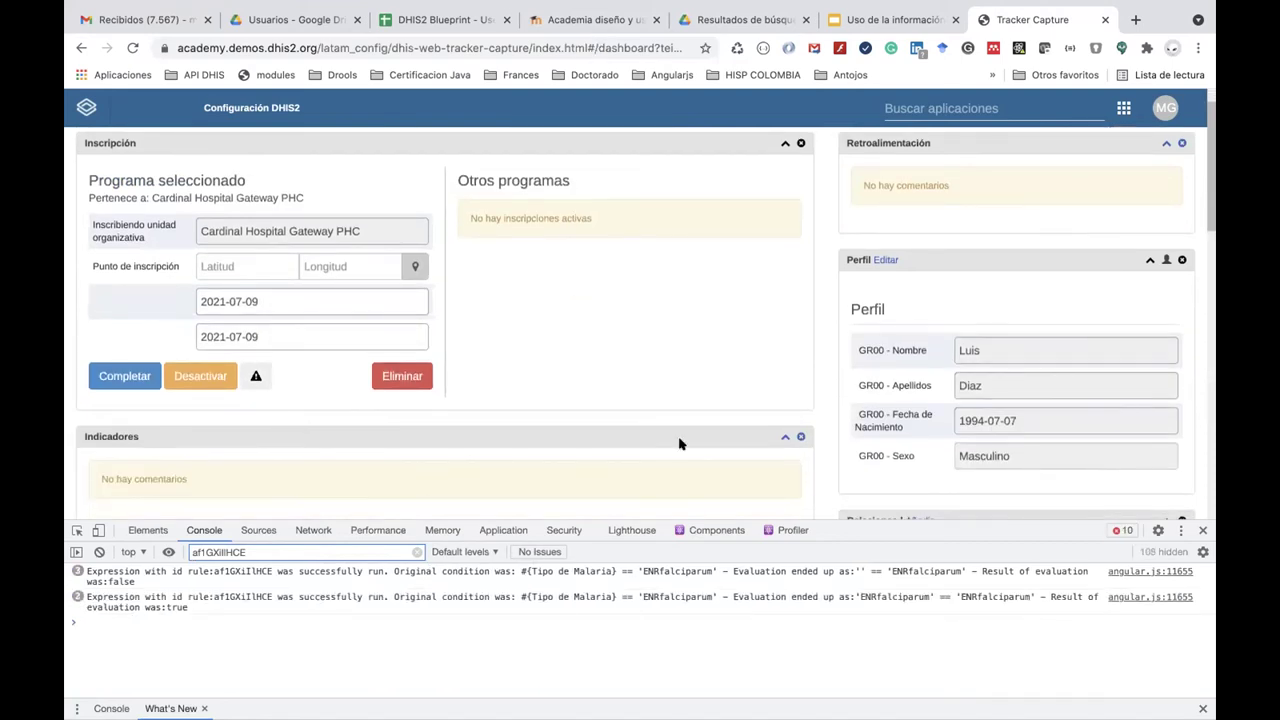
{"action": "scroll", "coordinate": [563, 457], "scroll_direction": "down", "scroll_amount": 6}
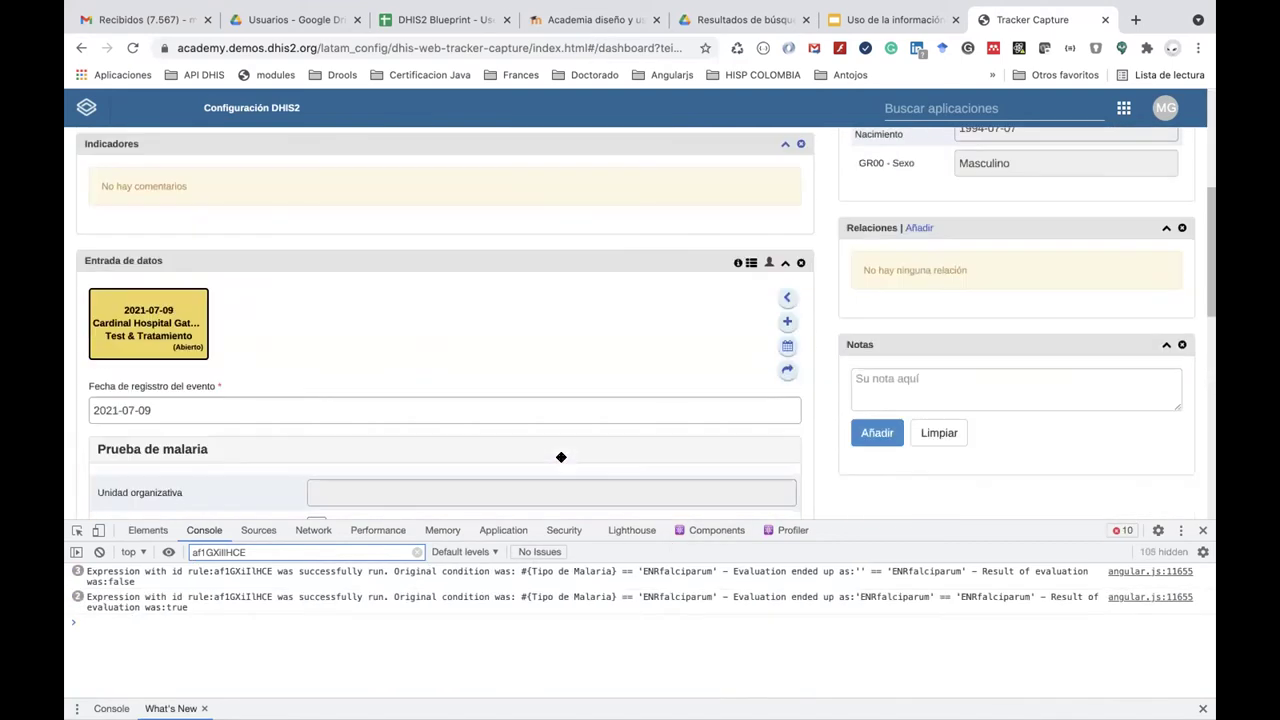
{"action": "scroll", "coordinate": [557, 430], "scroll_direction": "down", "scroll_amount": 1}
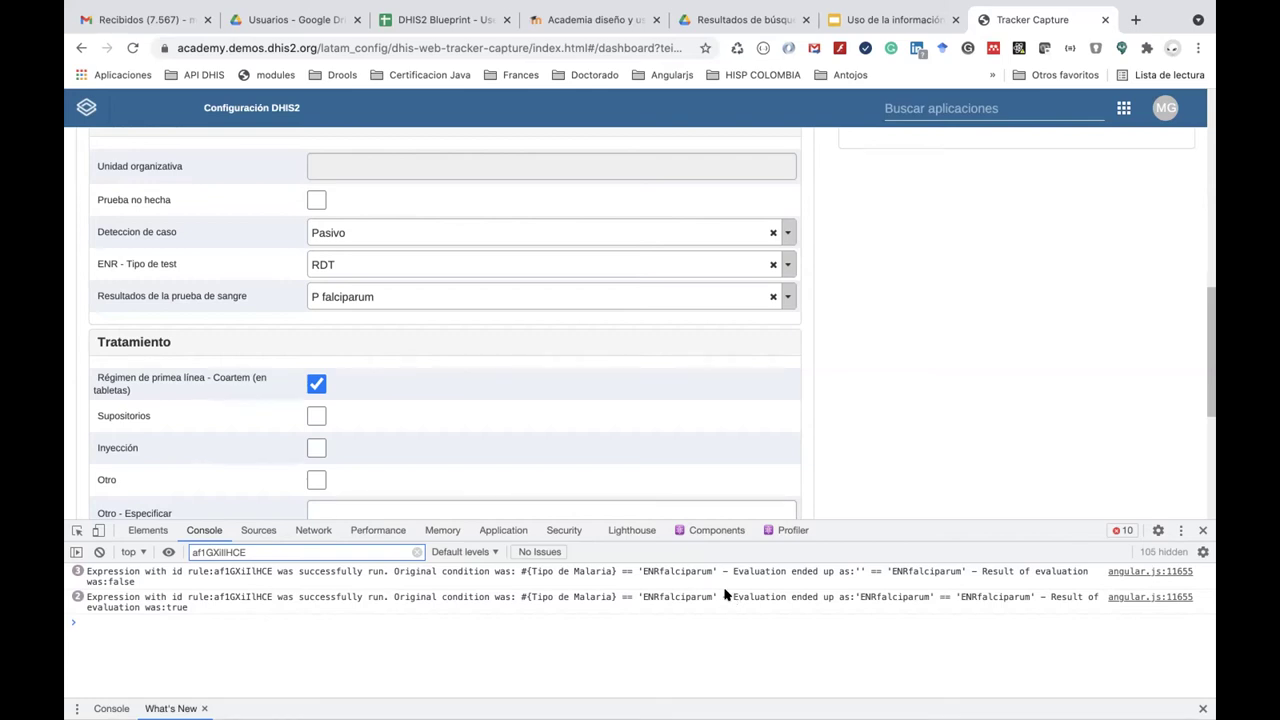
{"action": "left_click", "coordinate": [470, 296]}
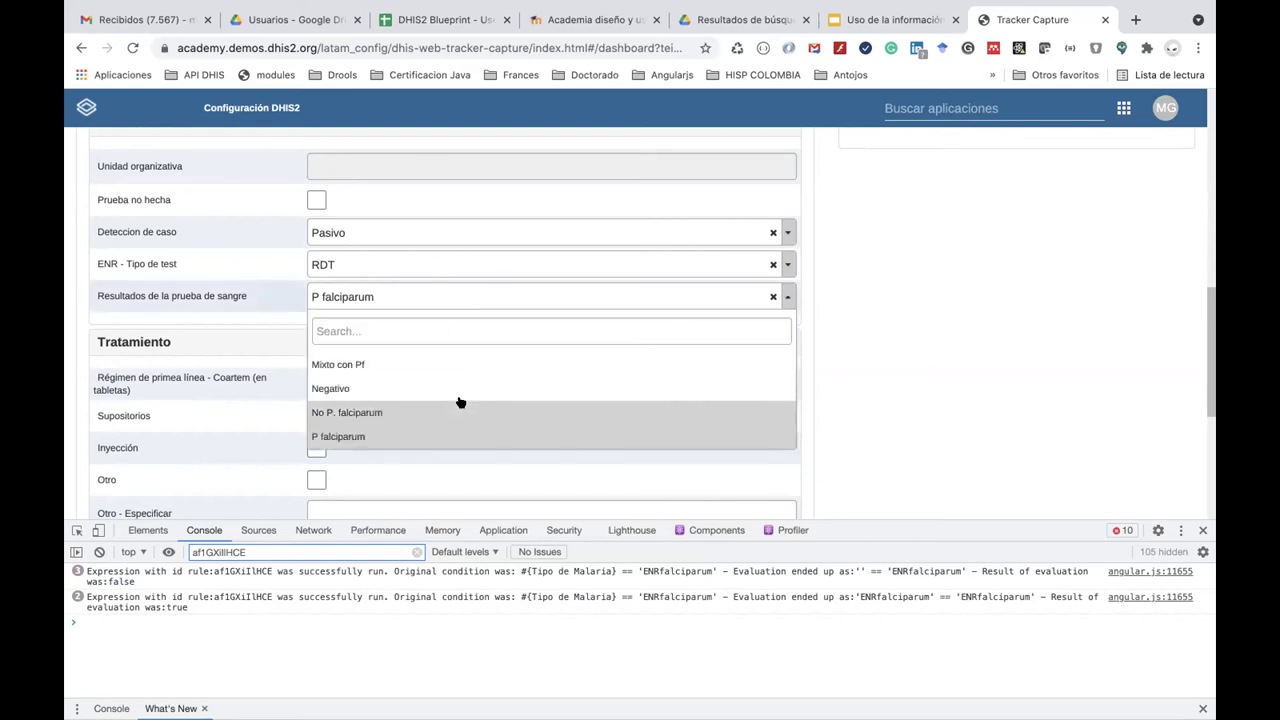
{"action": "left_click", "coordinate": [459, 403]}
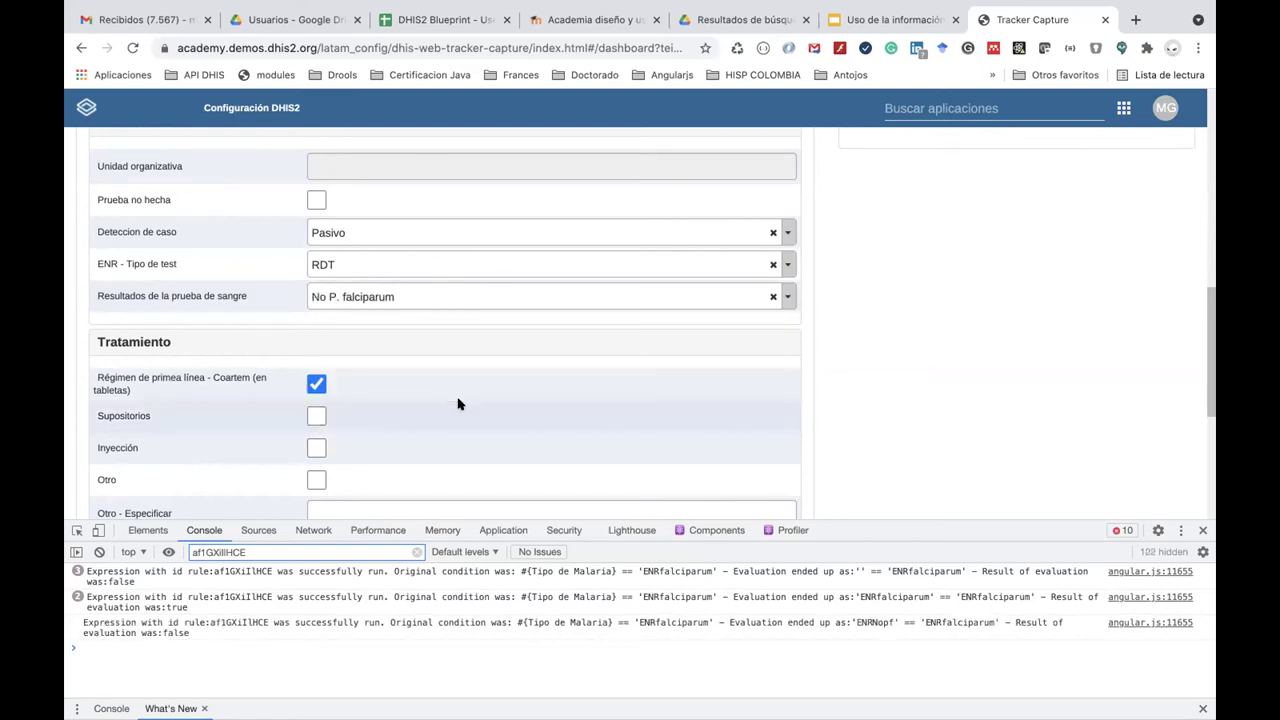
{"action": "left_click", "coordinate": [452, 296]}
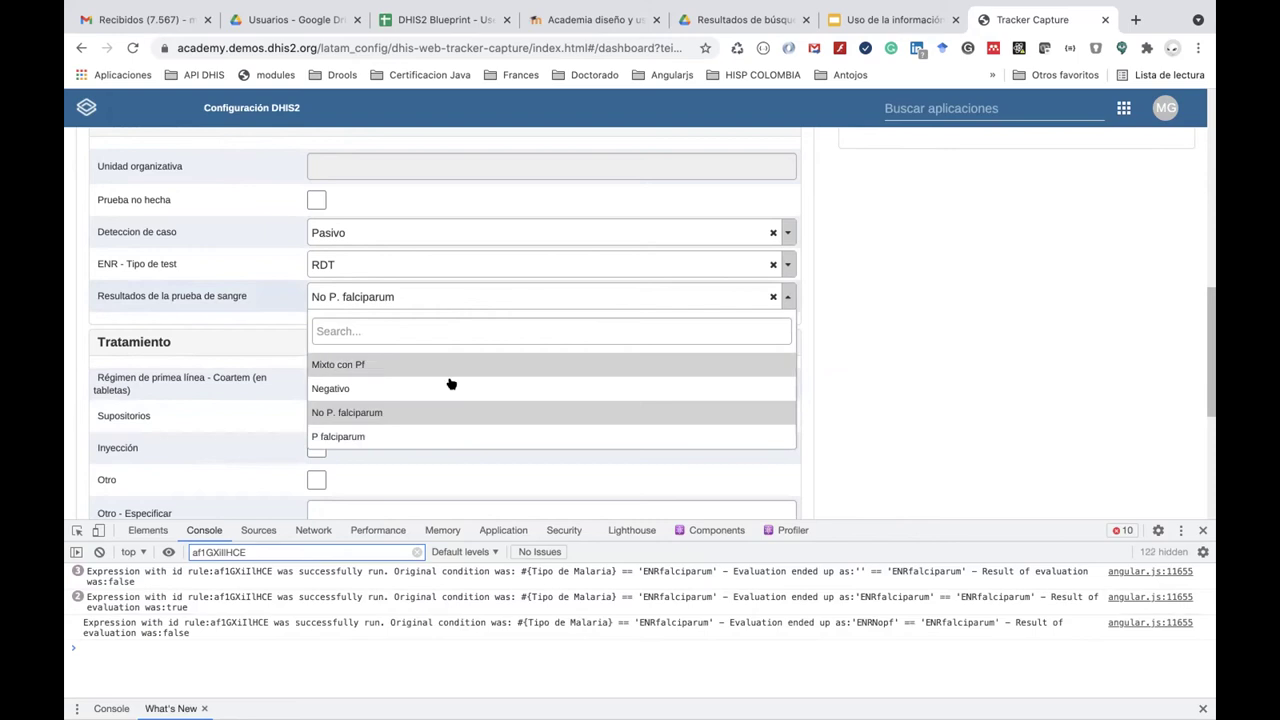
{"action": "left_click", "coordinate": [456, 431]}
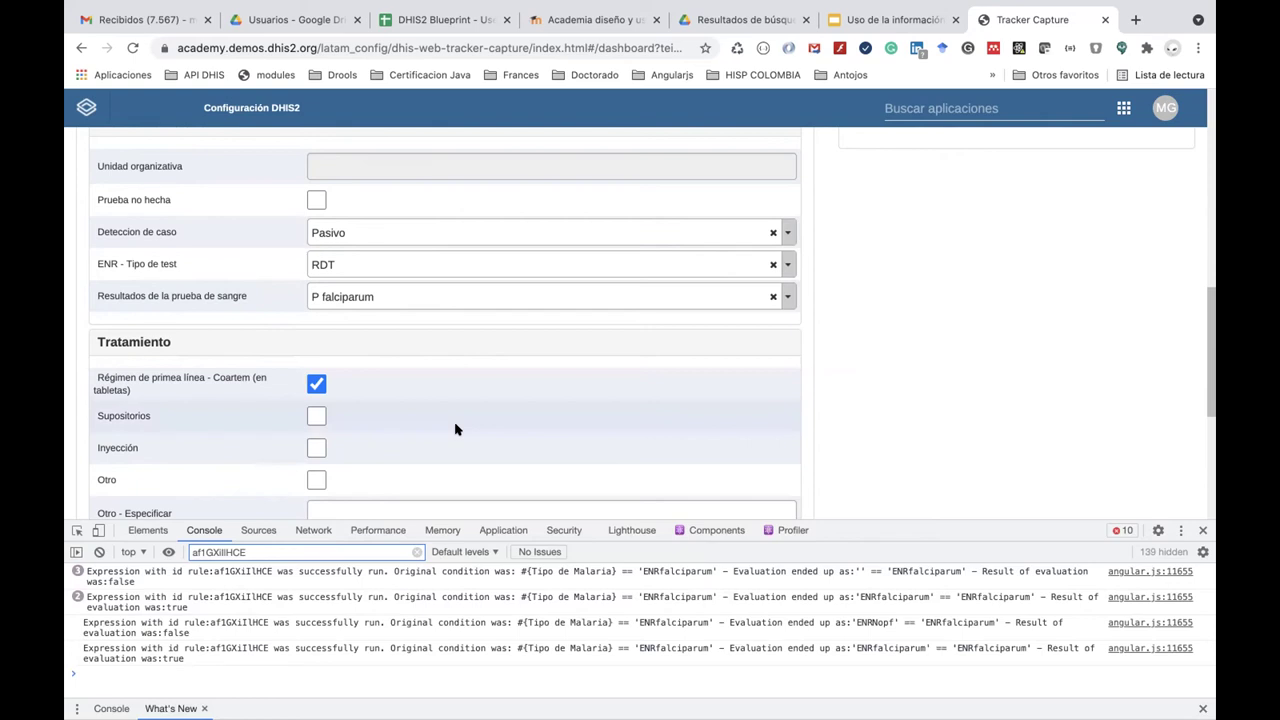
Switch the blood test result to Mixto con Pf, then back to P falciparum.
{"action": "scroll", "coordinate": [455, 429], "scroll_direction": "down", "scroll_amount": 5}
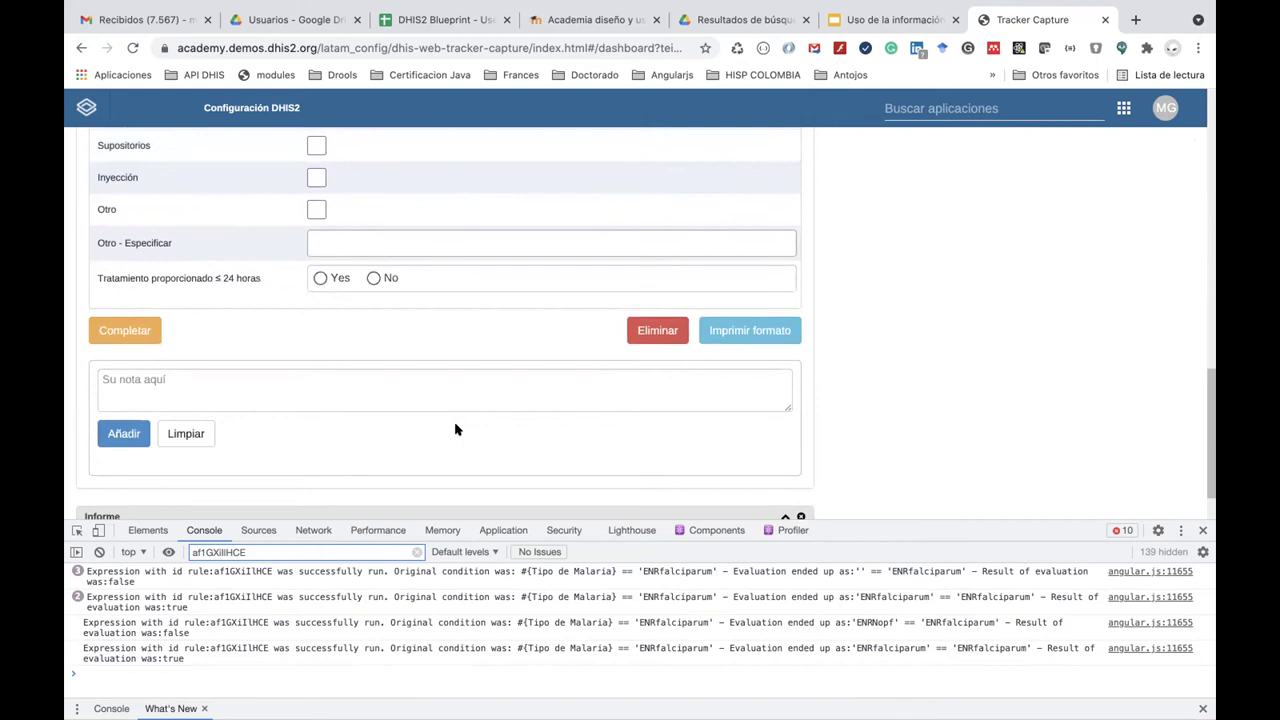
{"action": "scroll", "coordinate": [455, 429], "scroll_direction": "up", "scroll_amount": 7}
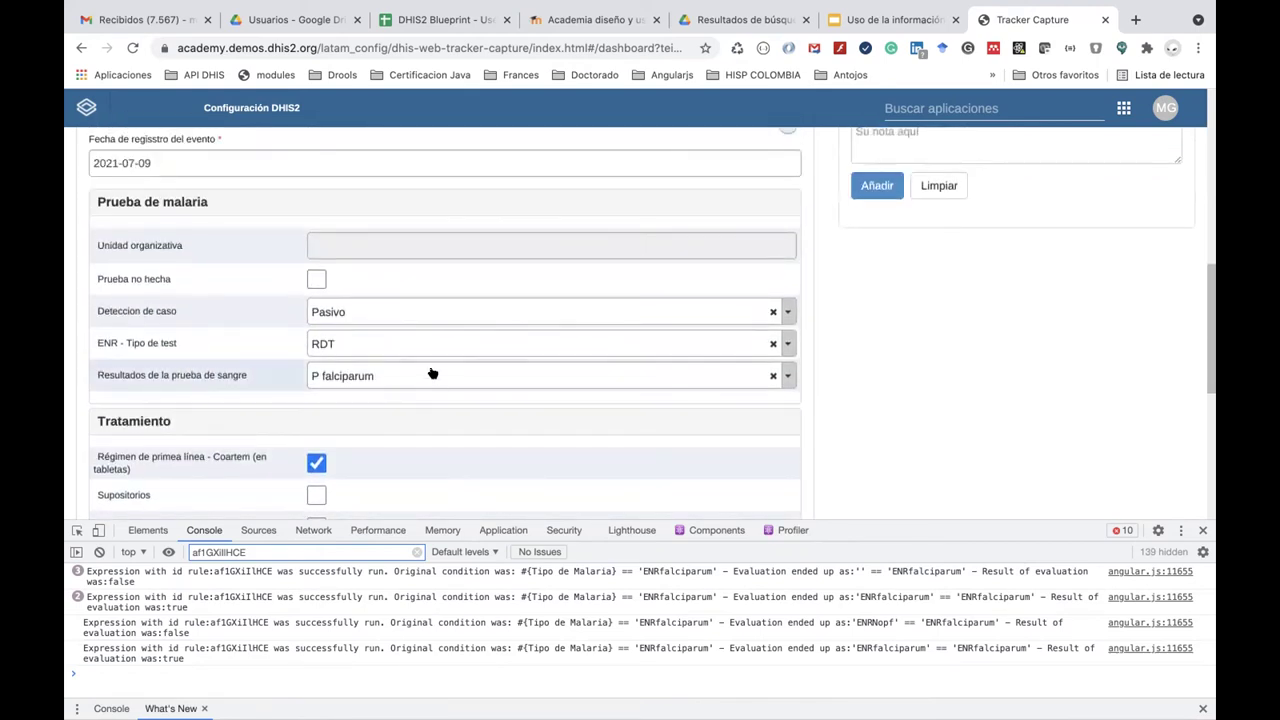
{"action": "left_click", "coordinate": [432, 374]}
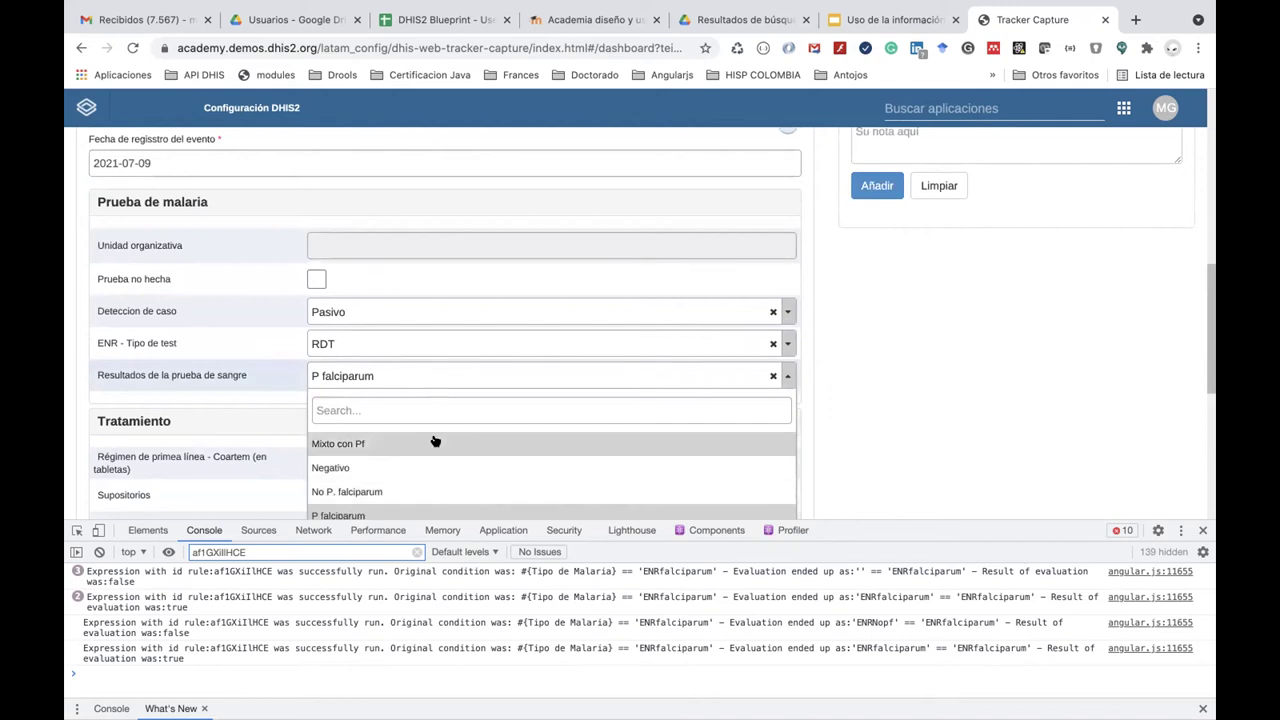
{"action": "left_click", "coordinate": [435, 441]}
{"action": "left_click", "coordinate": [420, 386]}
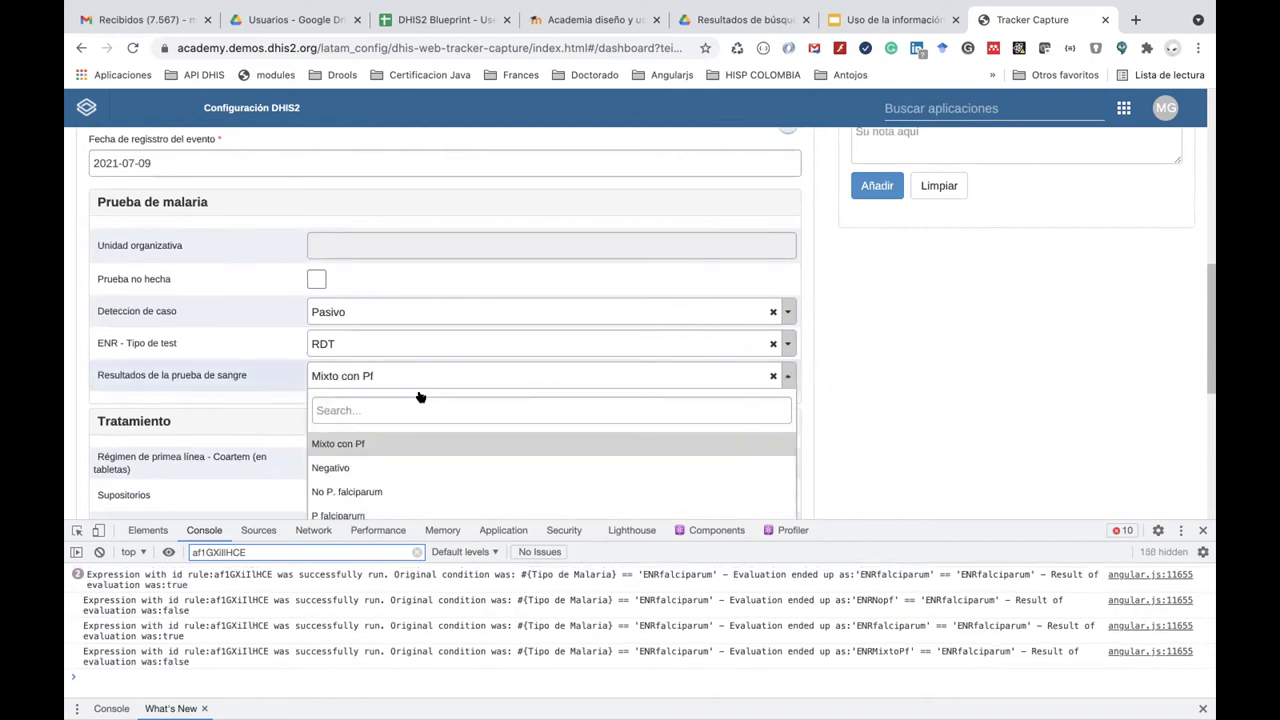
{"action": "left_click", "coordinate": [420, 507]}
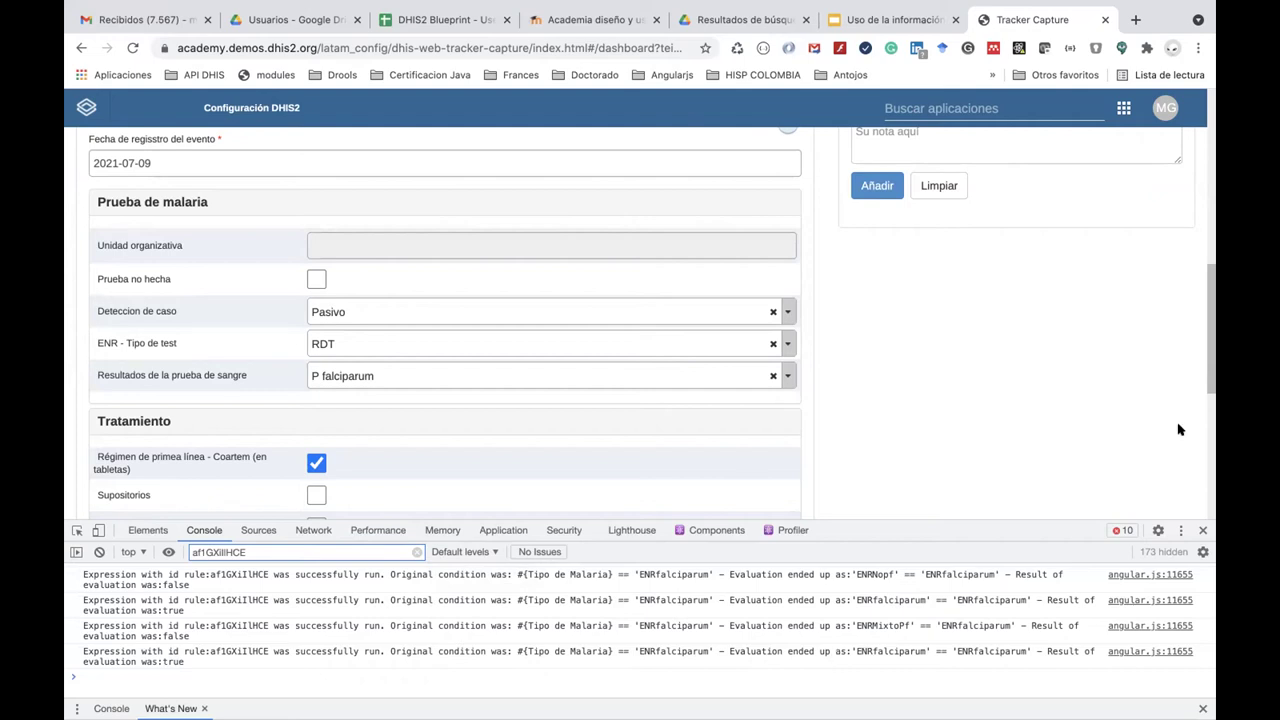
Complete the P falciparum malaria test event, then filter the apps menu with 'pro'.
{"action": "left_click", "coordinate": [981, 104]}
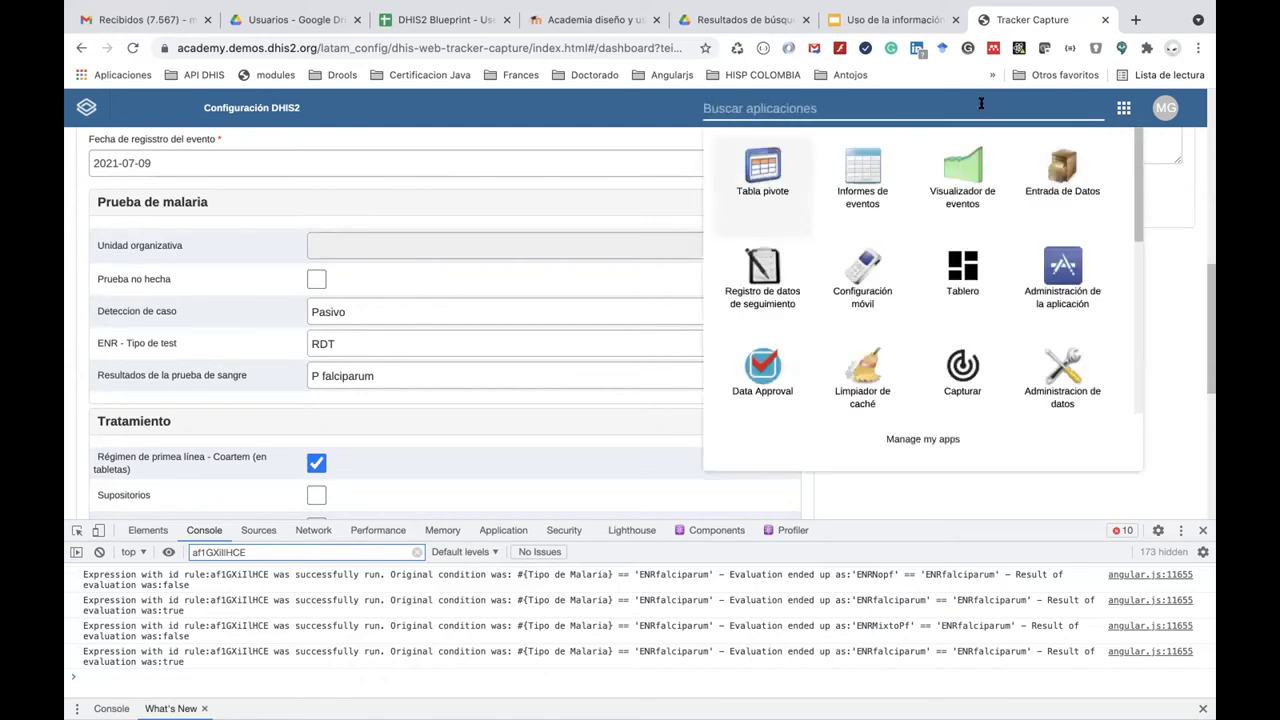
{"action": "left_click", "coordinate": [895, 493]}
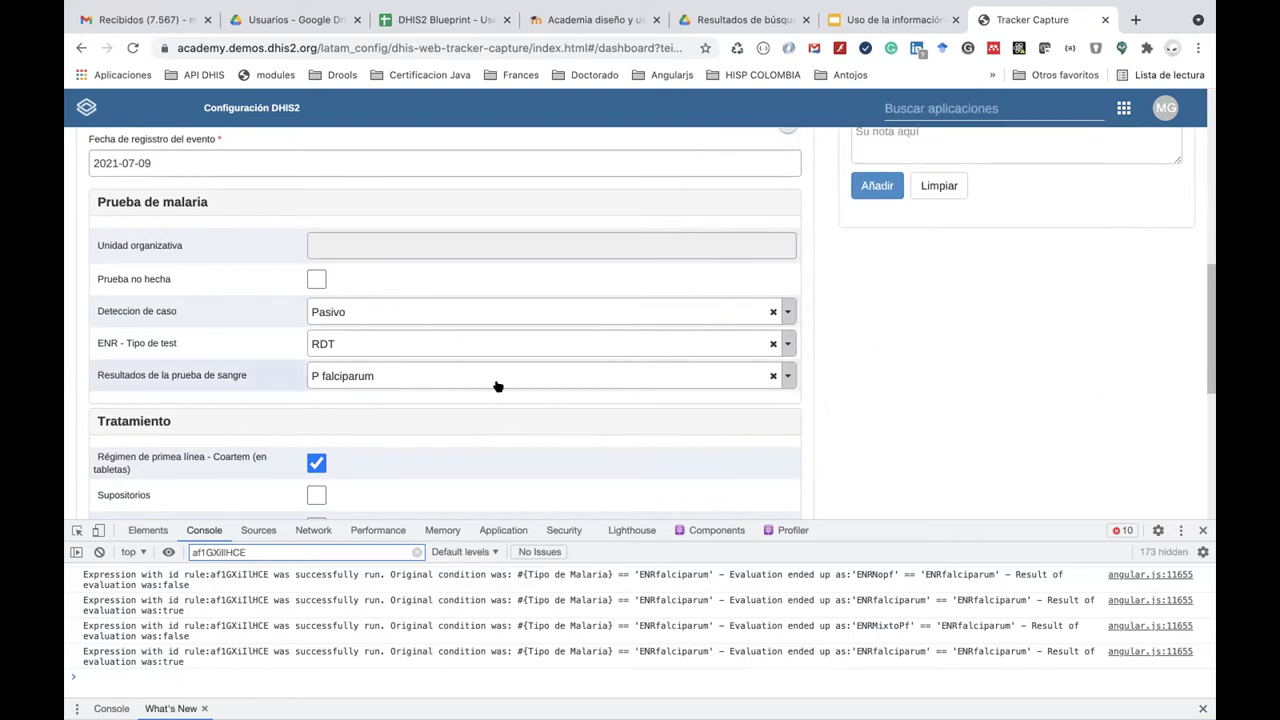
{"action": "scroll", "coordinate": [497, 385], "scroll_direction": "down", "scroll_amount": 1}
{"action": "scroll", "coordinate": [497, 385], "scroll_direction": "down", "scroll_amount": 5}
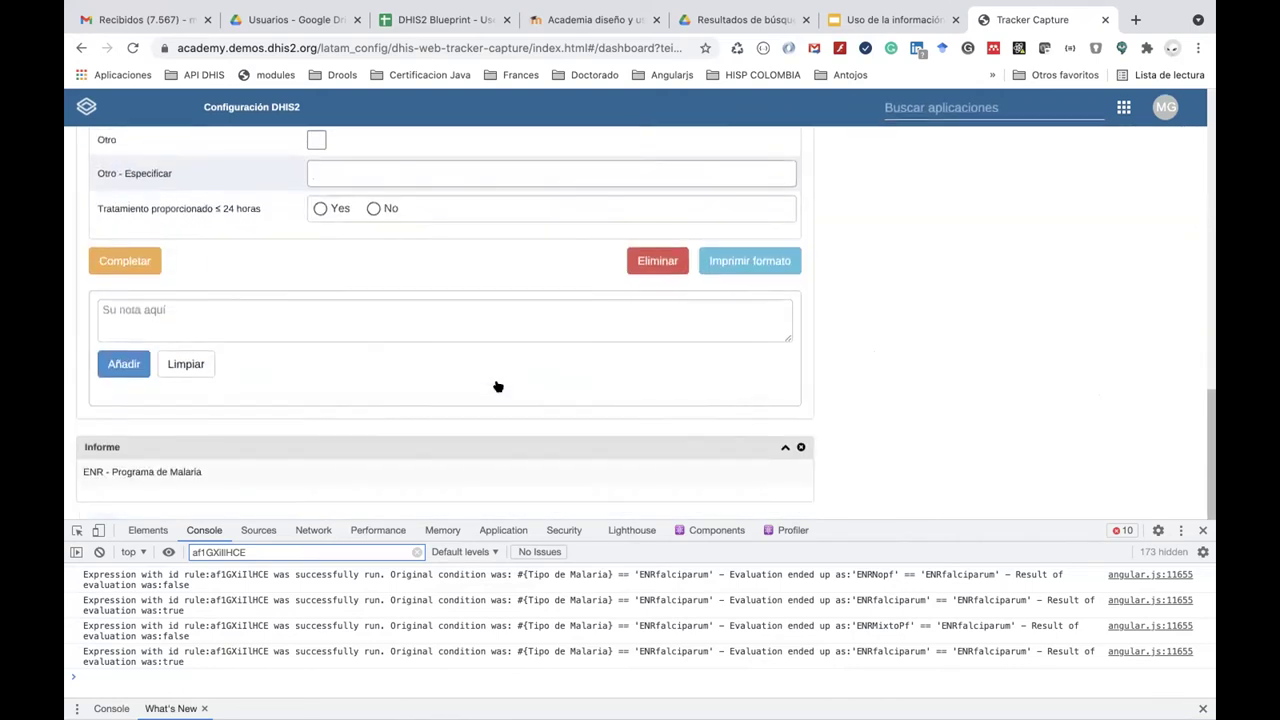
{"action": "left_click", "coordinate": [125, 263]}
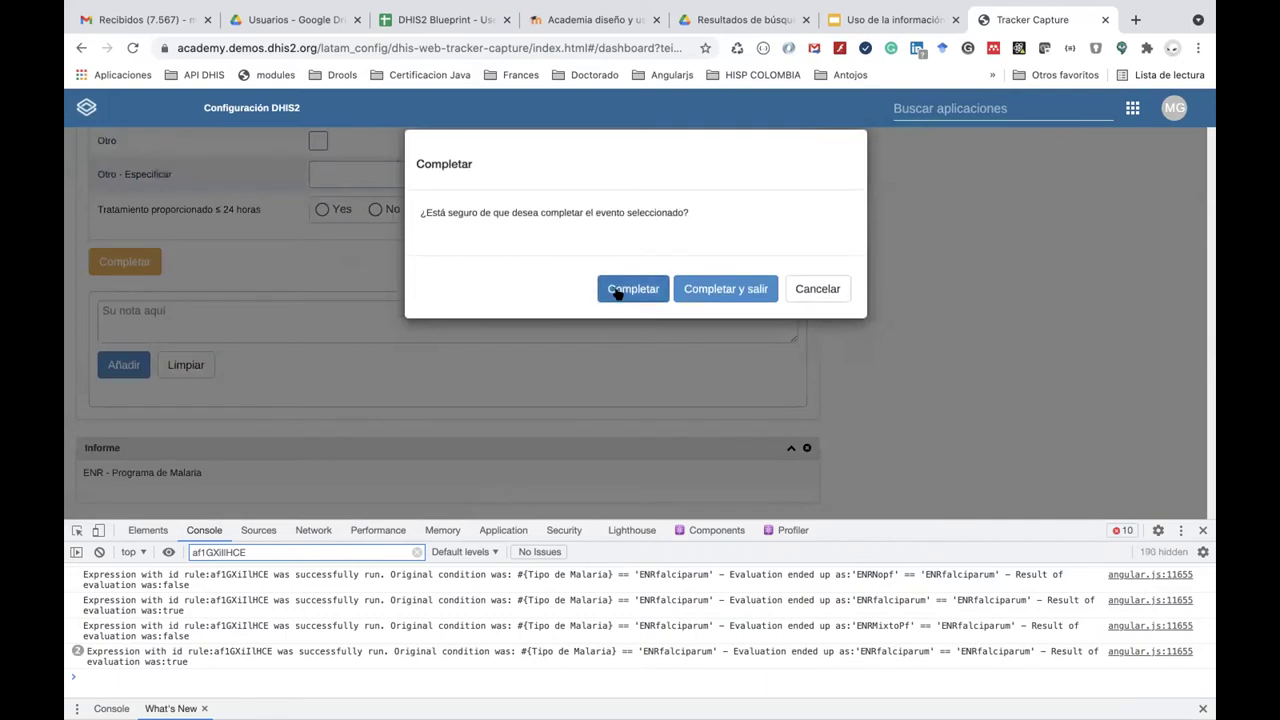
{"action": "left_click", "coordinate": [617, 290]}
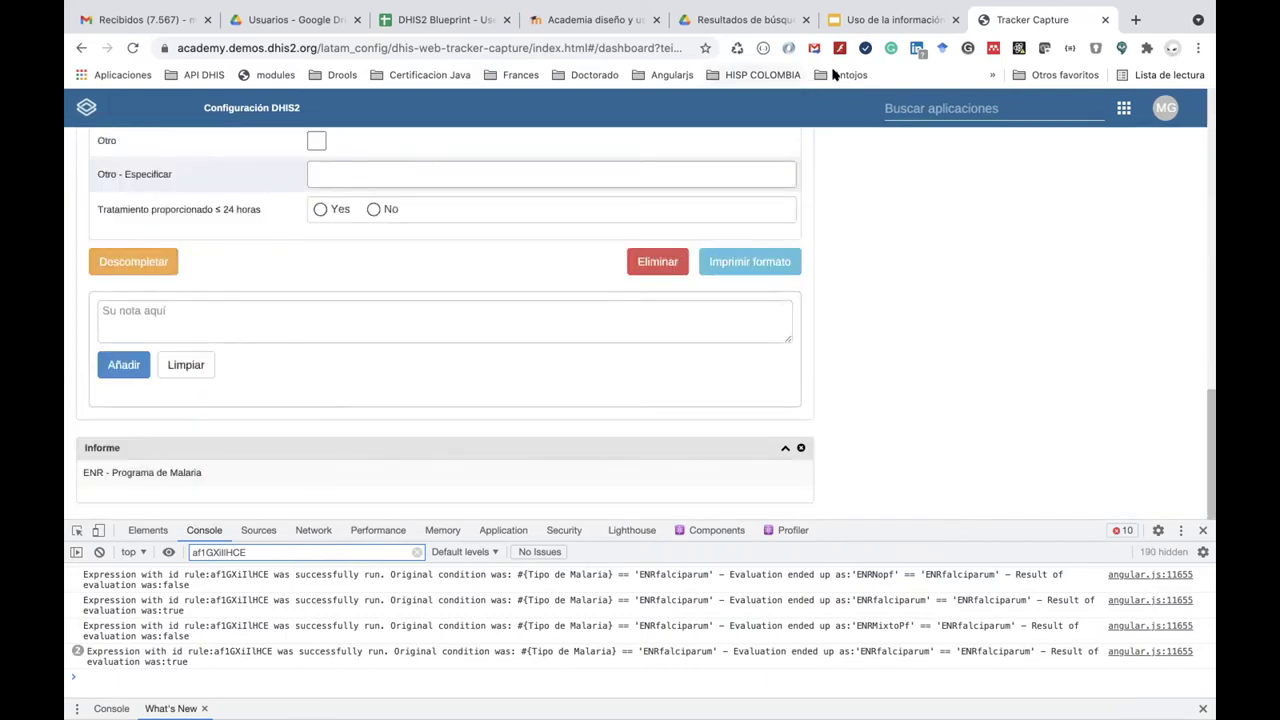
{"action": "left_click", "coordinate": [912, 114]}
{"action": "type", "text": "pro"}
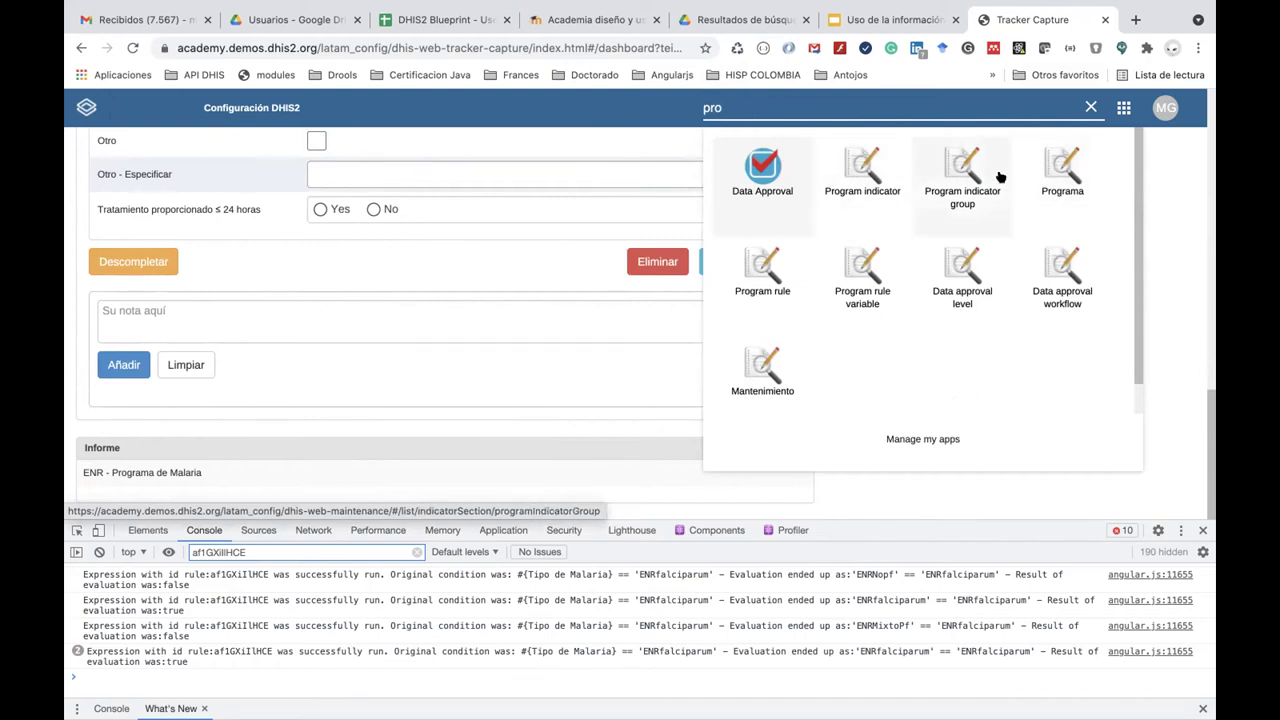
Open Program rule management and search the rules for 'Falcipar'.
{"action": "left_click", "coordinate": [760, 276]}
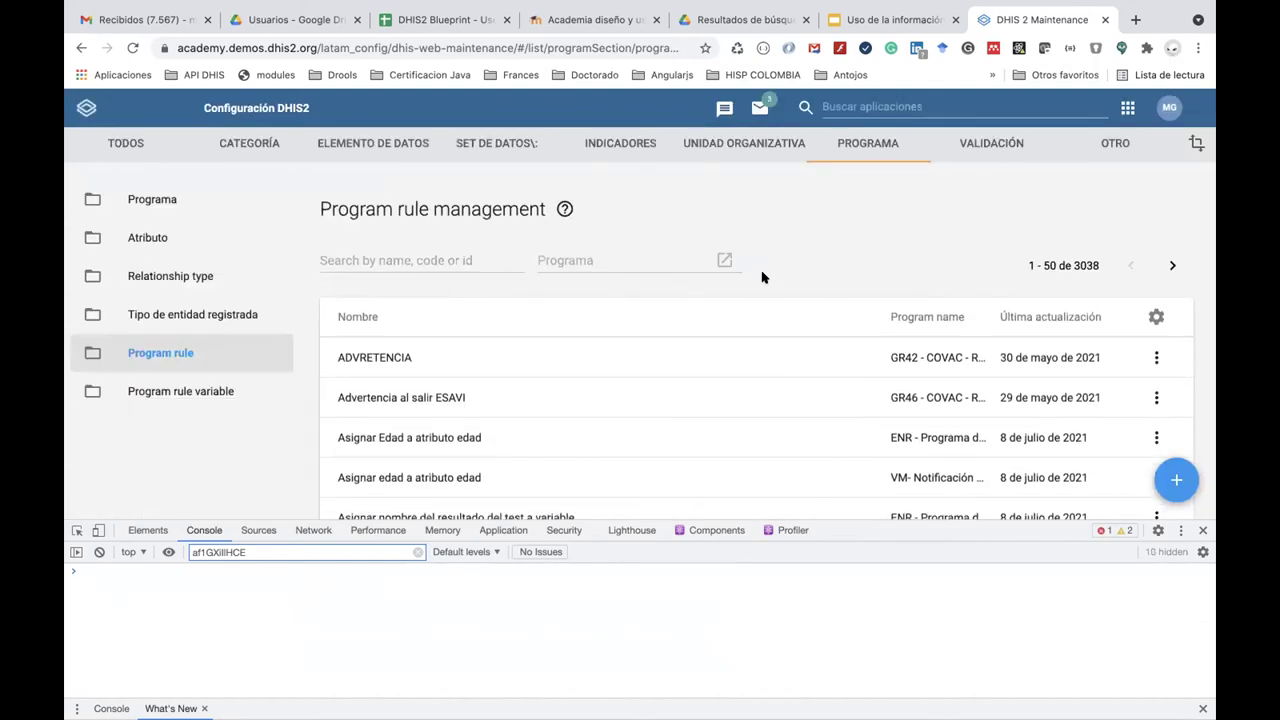
{"action": "left_click", "coordinate": [432, 257]}
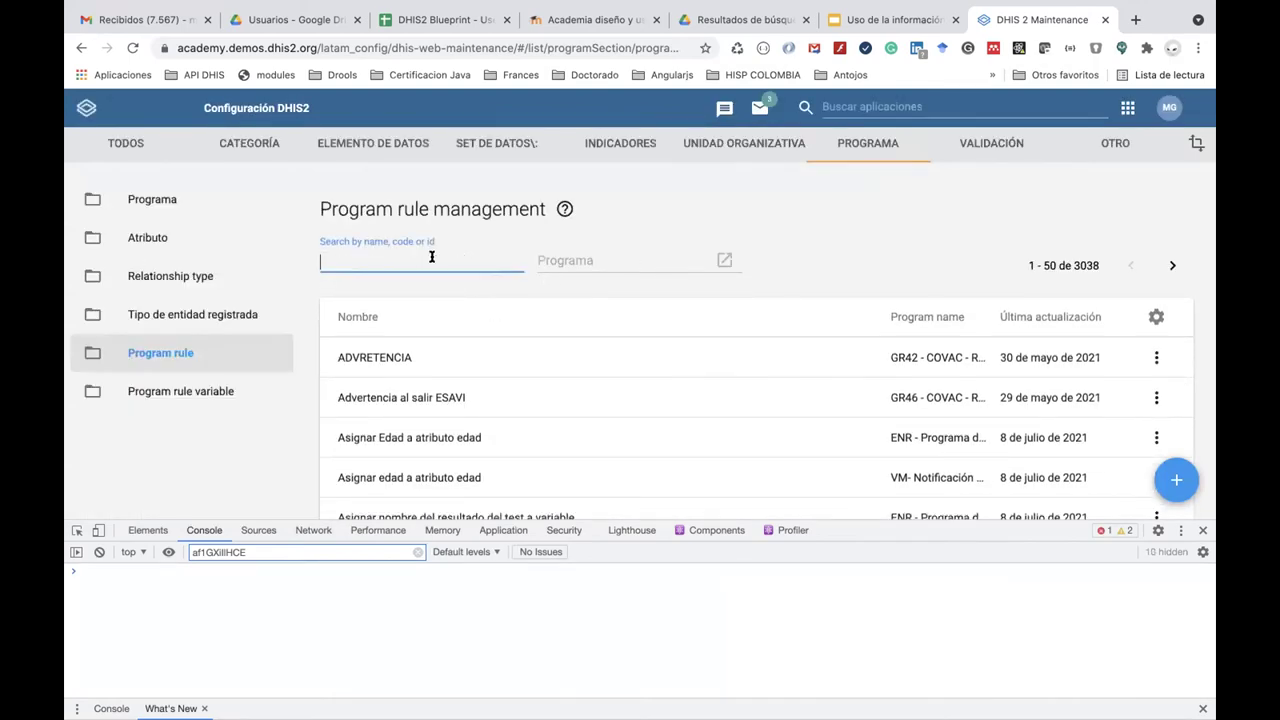
{"action": "type", "text": "Falc"}
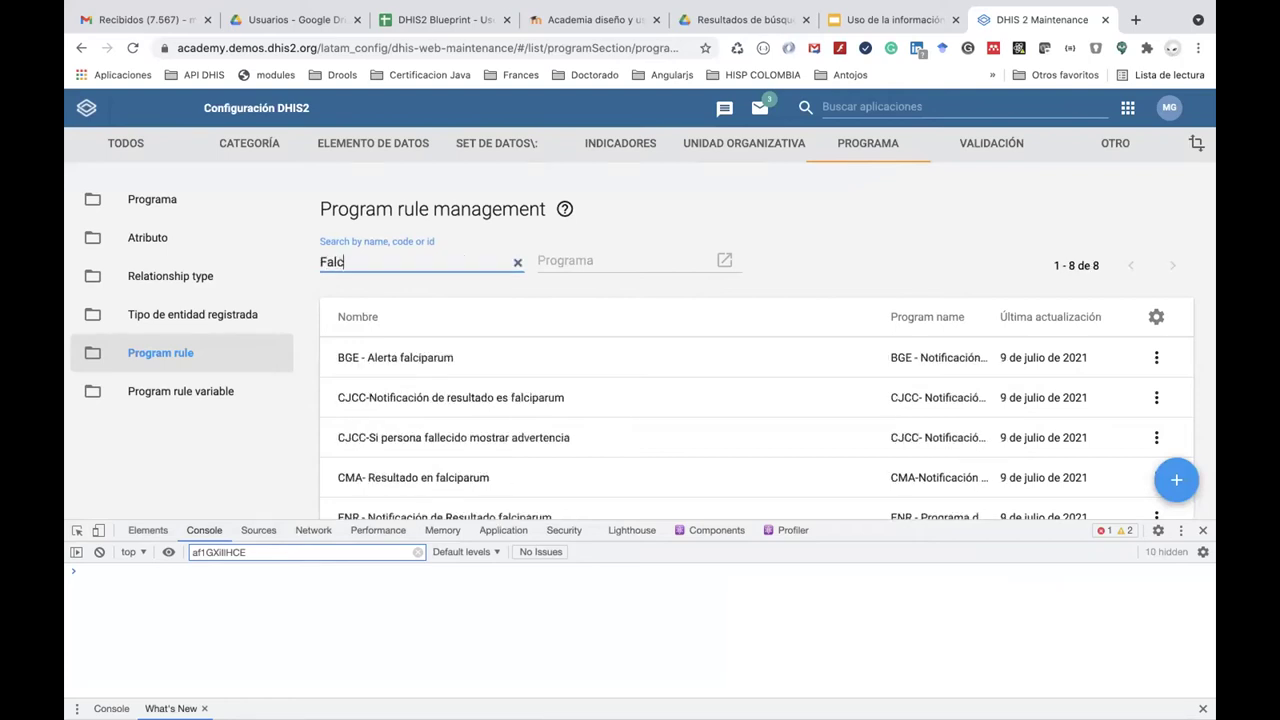
{"action": "type", "text": "ipa"}
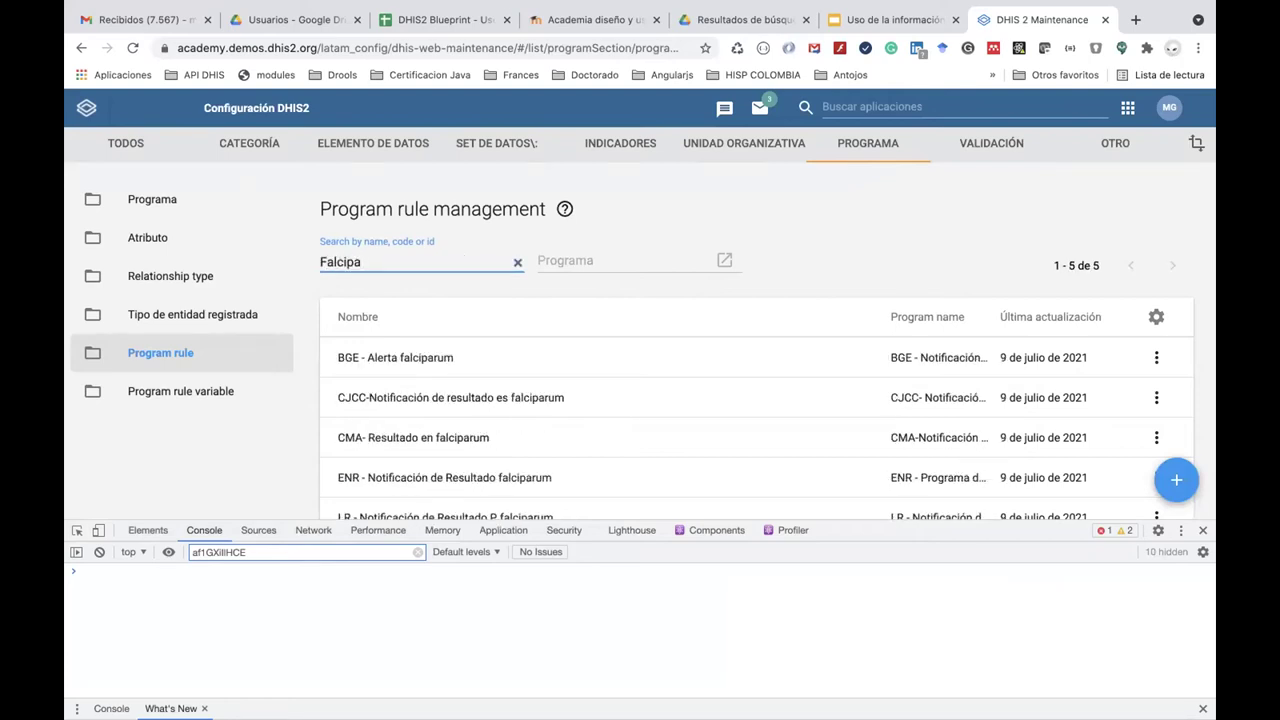
{"action": "type", "text": "rum"}
{"action": "scroll", "coordinate": [430, 370], "scroll_direction": "down", "scroll_amount": 3}
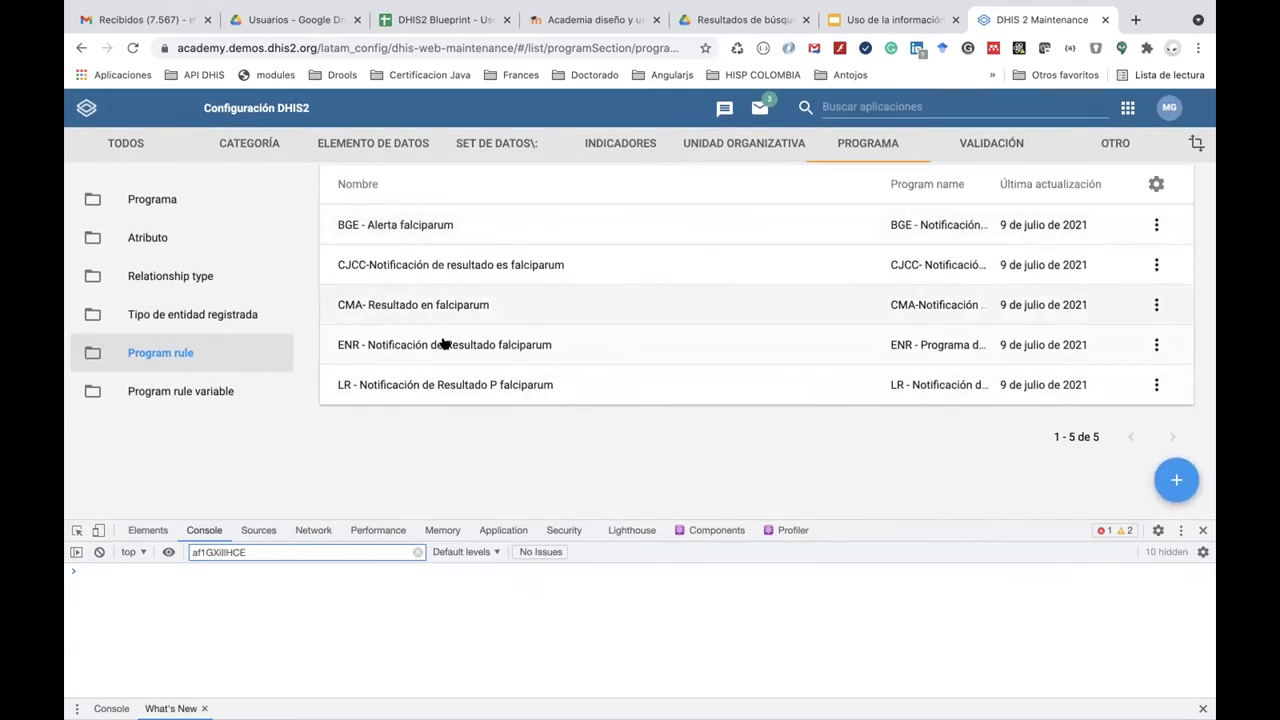
Open the ENR - Notificación de Resultado falciparum rule for editing.
{"action": "left_click", "coordinate": [452, 345]}
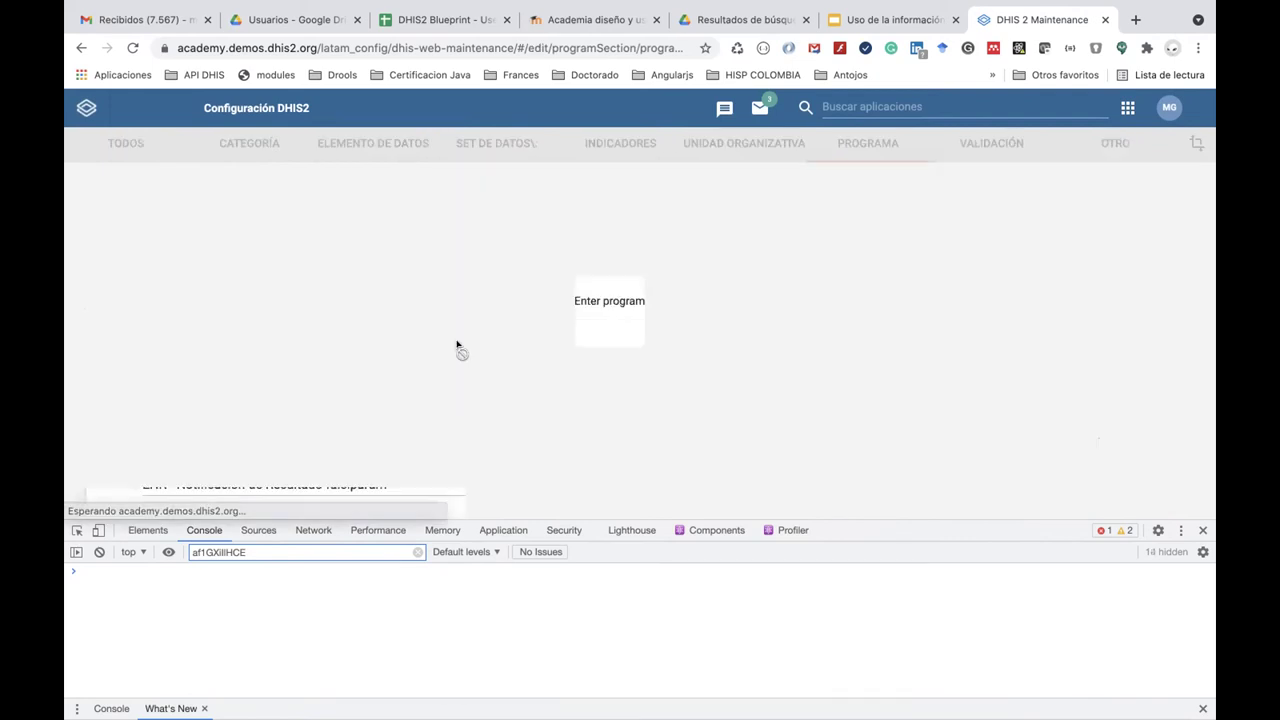
{"action": "scroll", "coordinate": [622, 312], "scroll_direction": "down", "scroll_amount": 3}
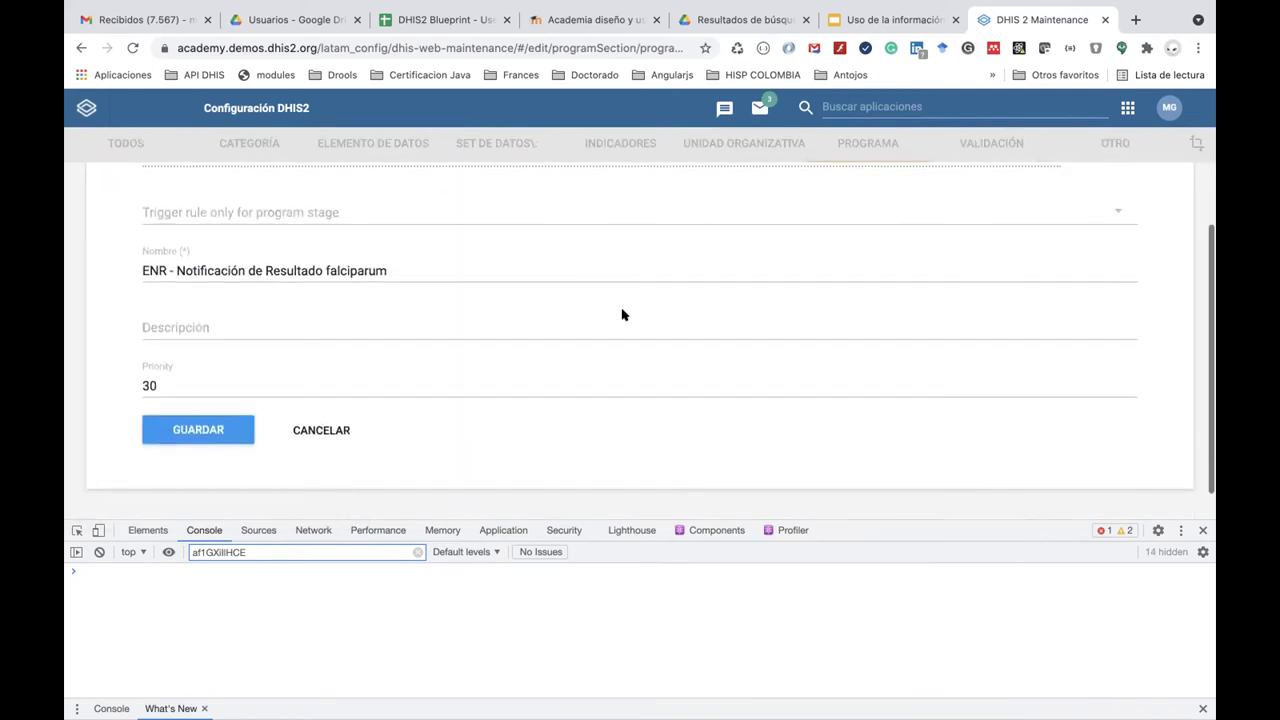
{"action": "scroll", "coordinate": [621, 314], "scroll_direction": "up", "scroll_amount": 2}
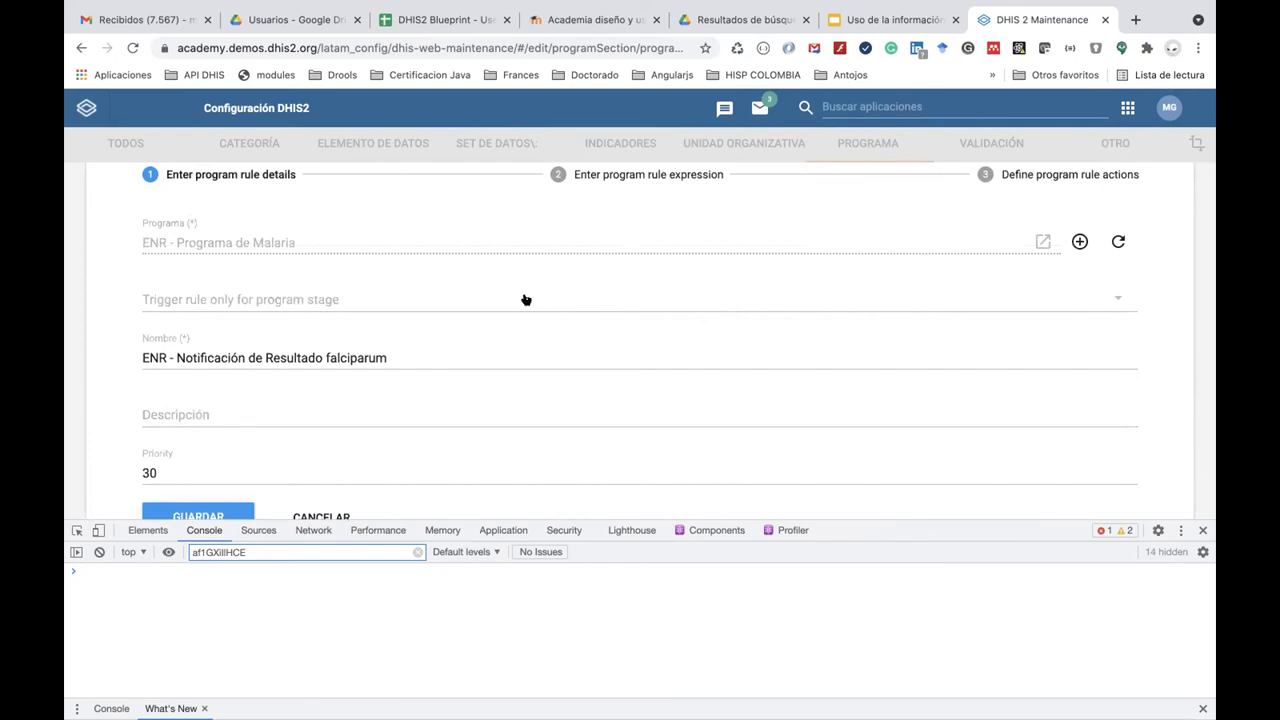
{"action": "scroll", "coordinate": [525, 299], "scroll_direction": "up", "scroll_amount": 2}
Review the rule's condition and its Notificación de Malaria Falciparum action, then edit the condition.
{"action": "left_click", "coordinate": [601, 268]}
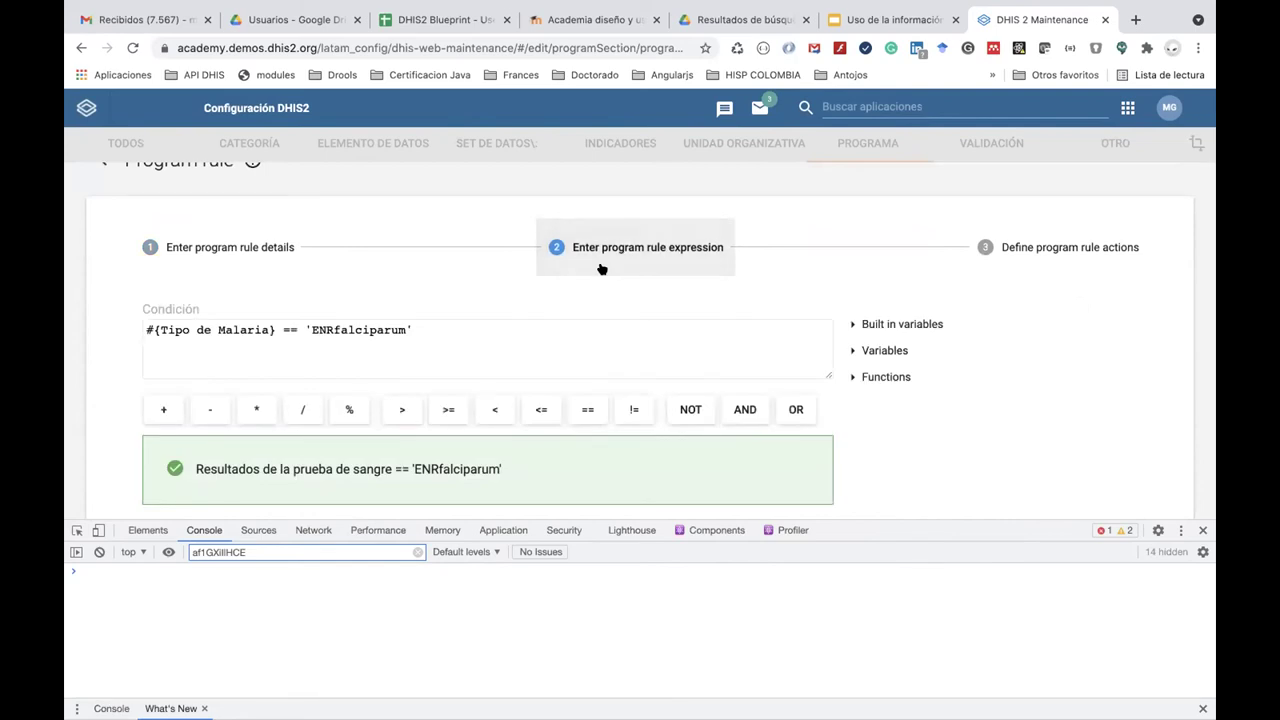
{"action": "left_click", "coordinate": [1006, 268]}
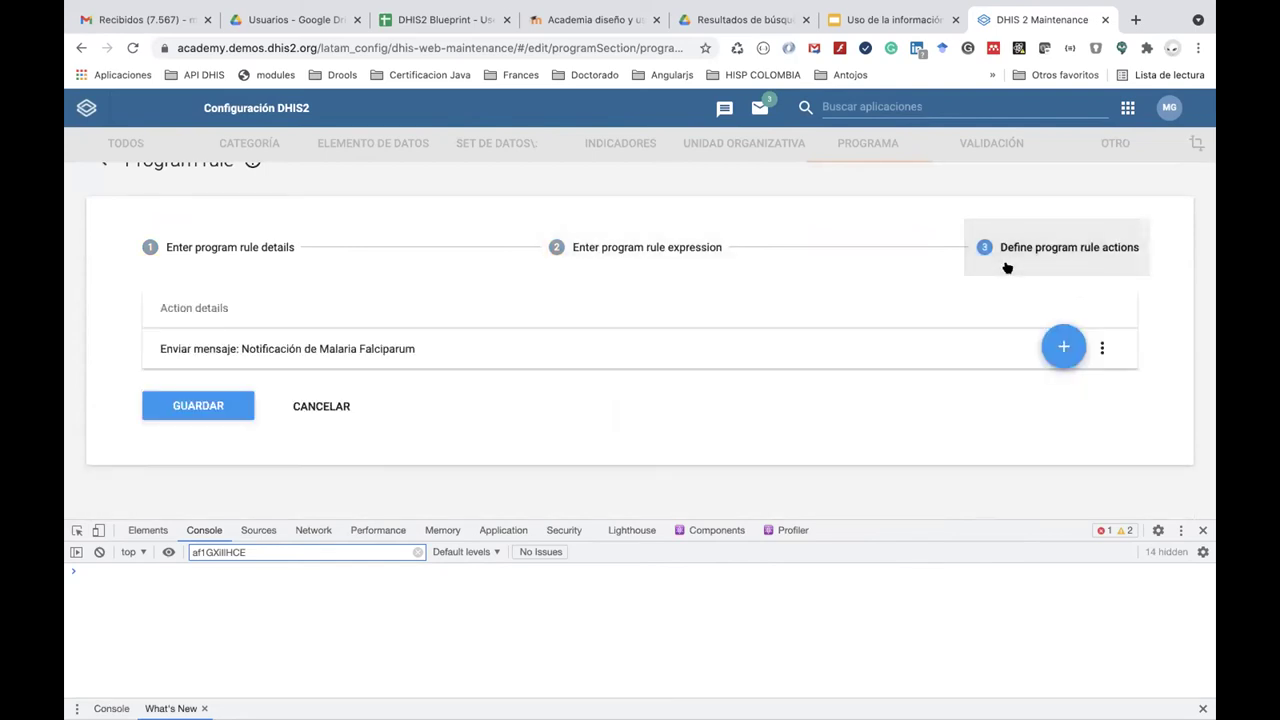
{"action": "scroll", "coordinate": [888, 352], "scroll_direction": "down", "scroll_amount": 1}
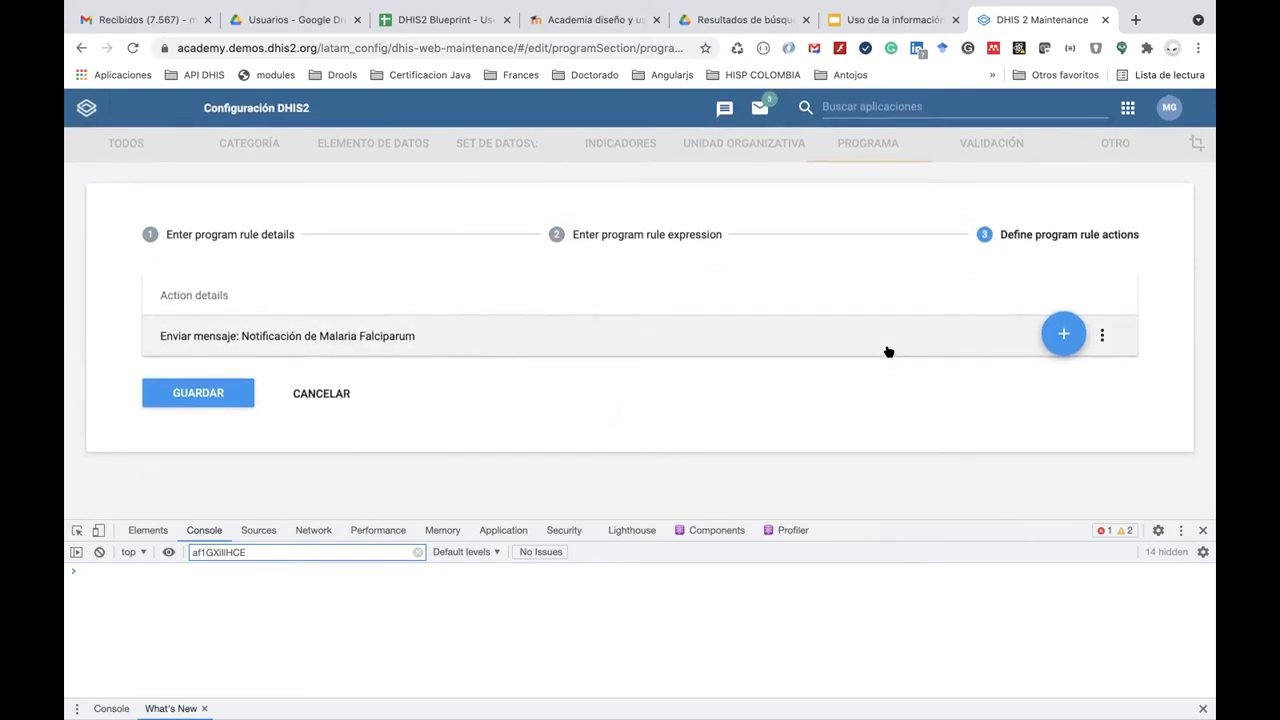
{"action": "left_click", "coordinate": [663, 242]}
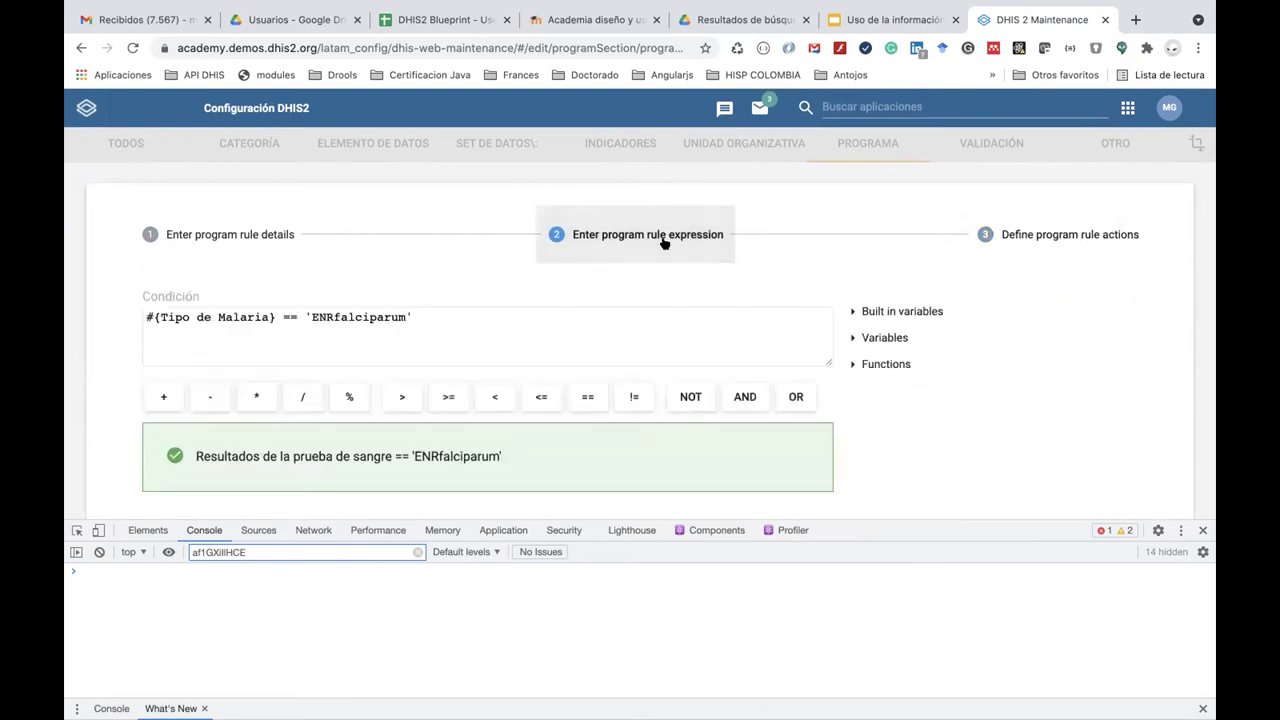
{"action": "left_click", "coordinate": [413, 316]}
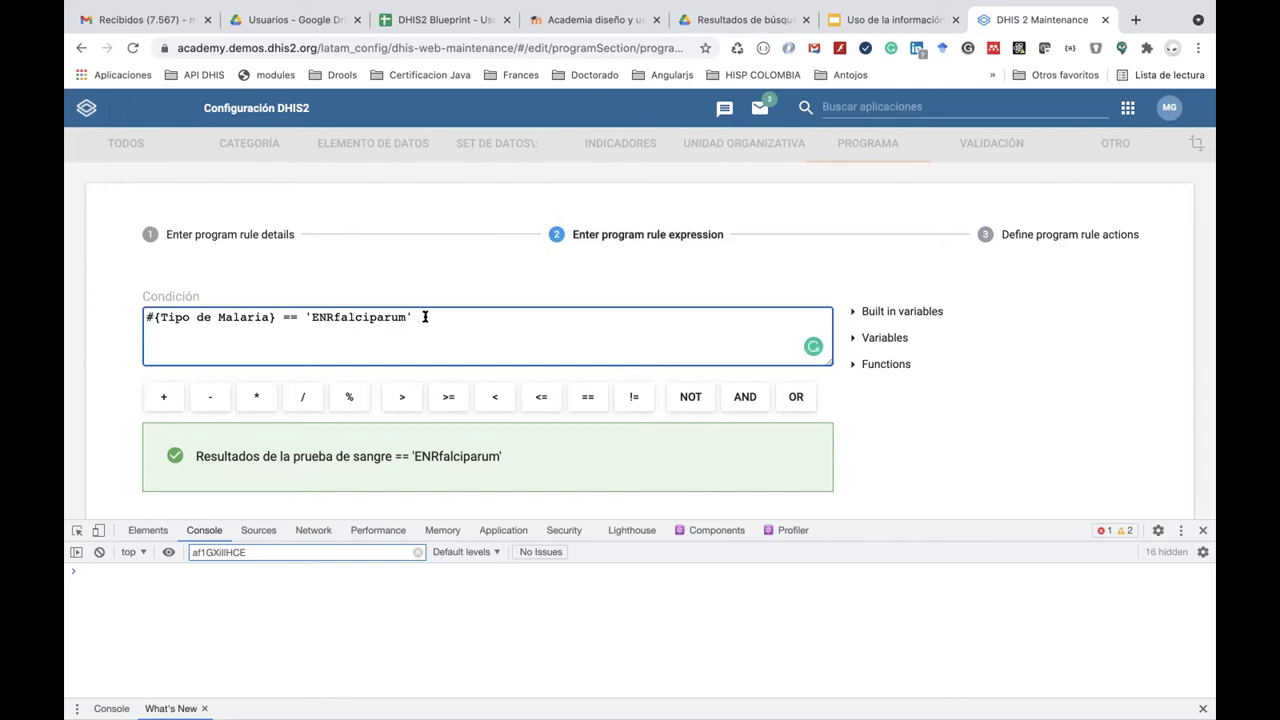
Change the condition to #{Tipo de Malaria} == "ENRfalciparum" with double quotes and save the rule.
{"action": "left_click", "coordinate": [310, 312]}
{"action": "key", "text": "BackSpace"}
{"action": "type", "text": "\""}
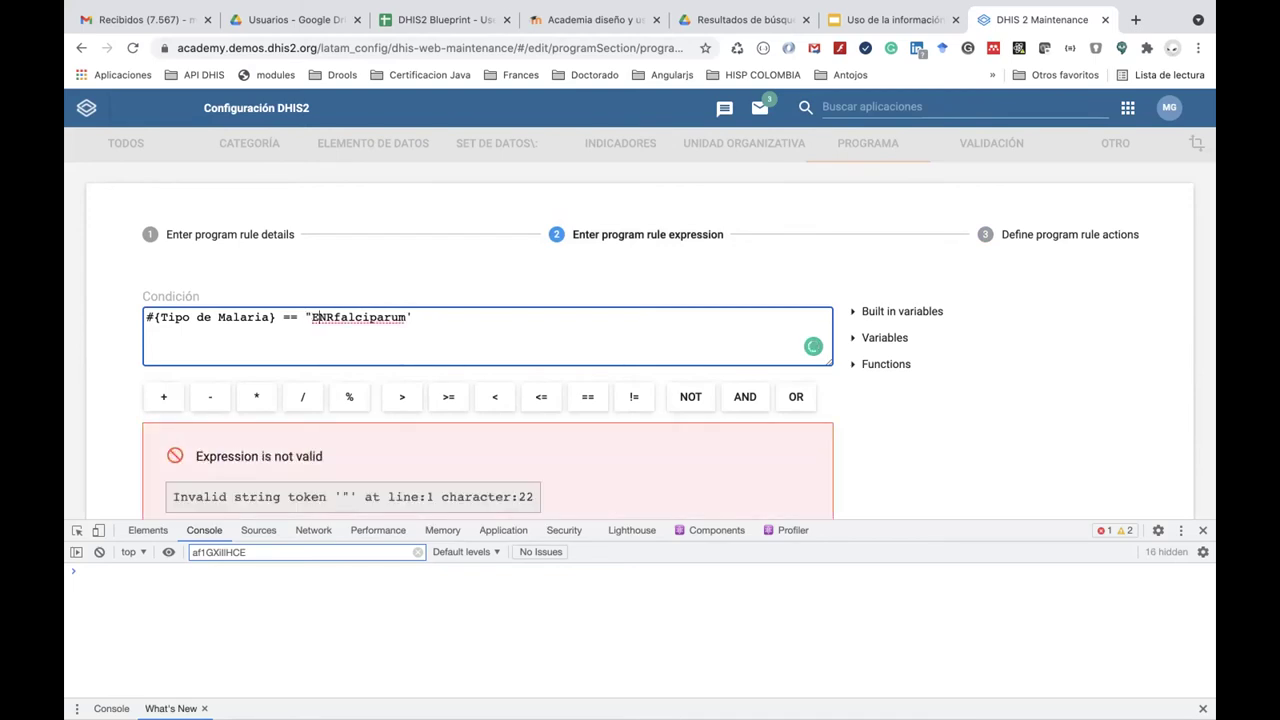
{"action": "left_click", "coordinate": [413, 317]}
{"action": "type", "text": "\""}
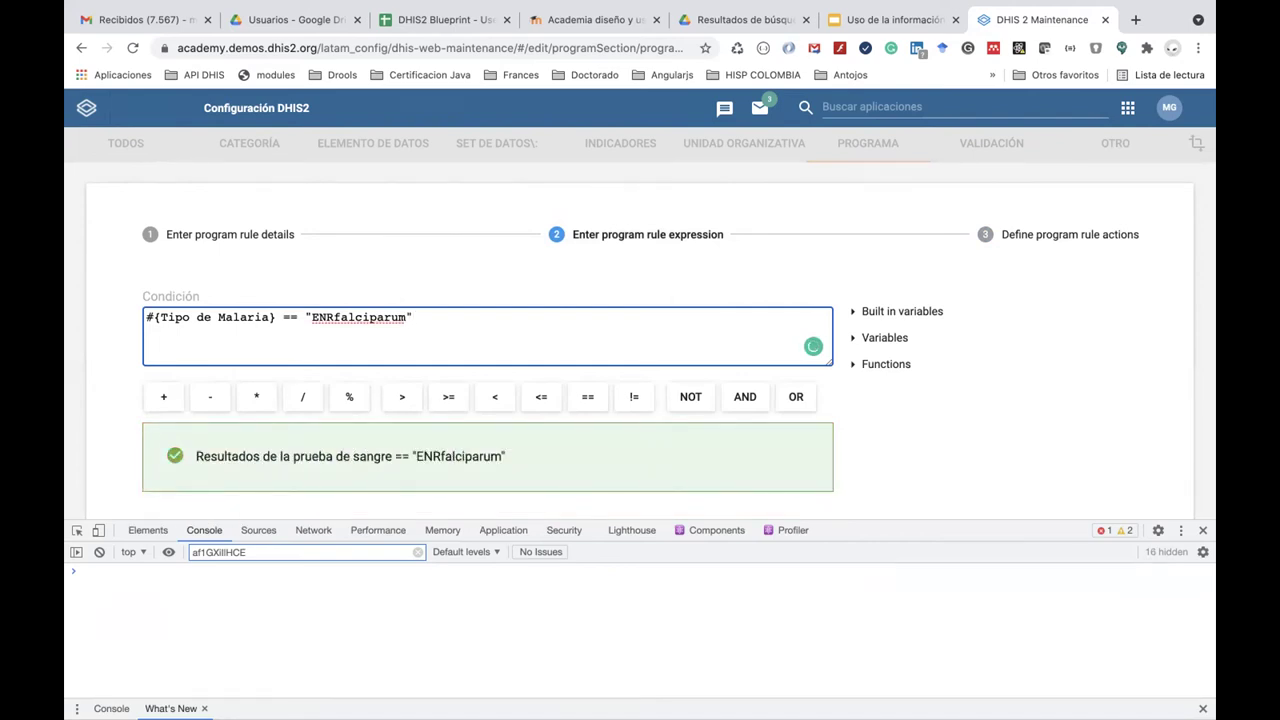
{"action": "scroll", "coordinate": [198, 393], "scroll_direction": "down", "scroll_amount": 2}
{"action": "left_click", "coordinate": [198, 393]}
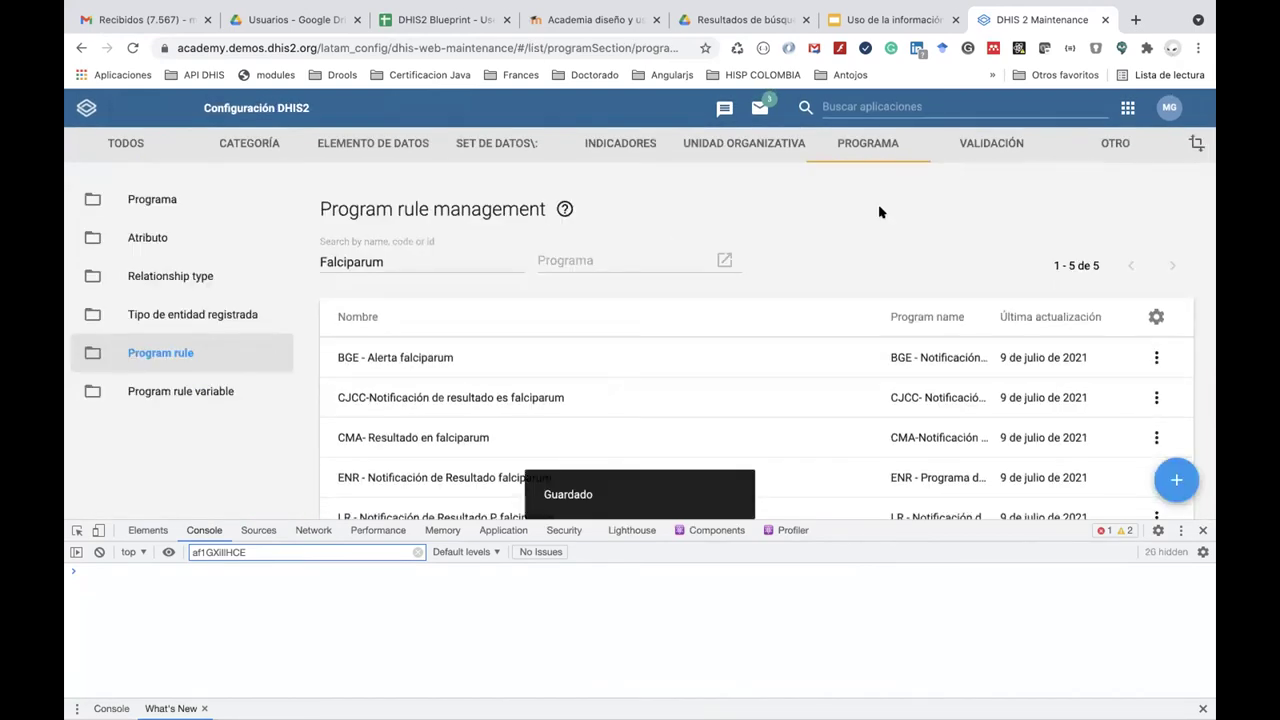
Select and clear all cached items in Limpiador de caché, then reopen Tracker Capture.
{"action": "left_click", "coordinate": [1122, 107]}
{"action": "scroll", "coordinate": [860, 283], "scroll_direction": "down", "scroll_amount": 4}
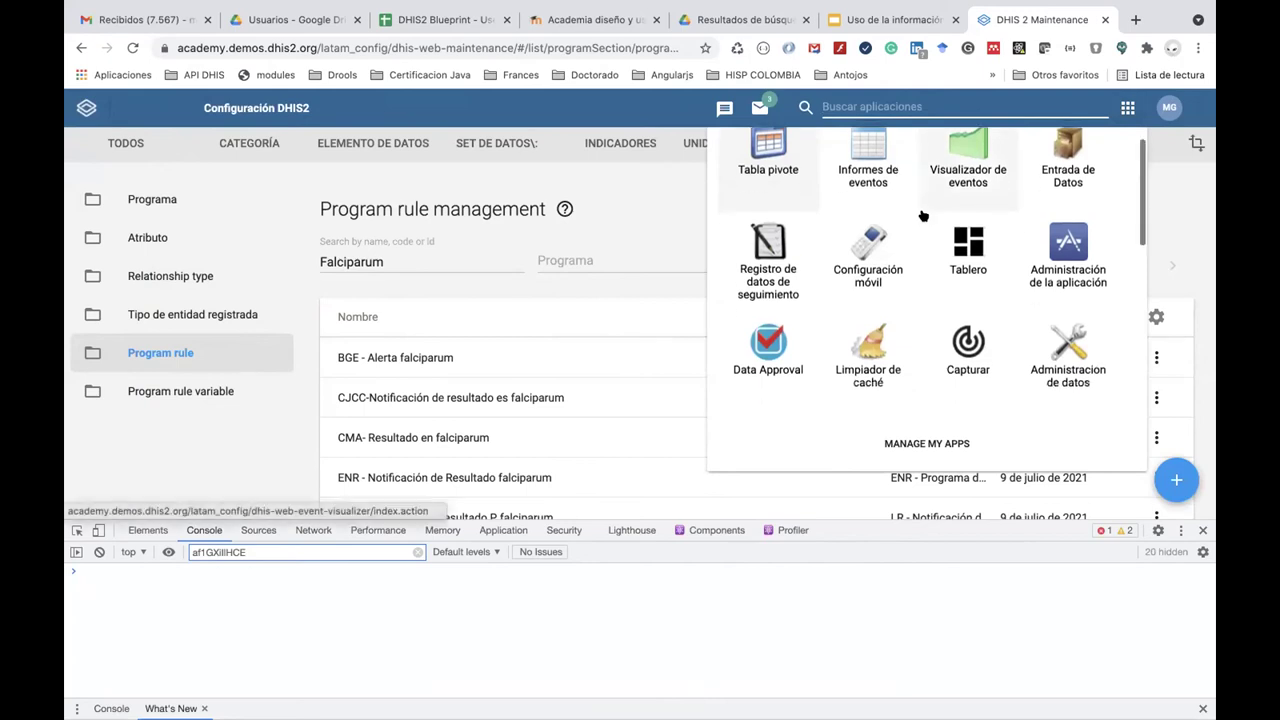
{"action": "left_click", "coordinate": [860, 283]}
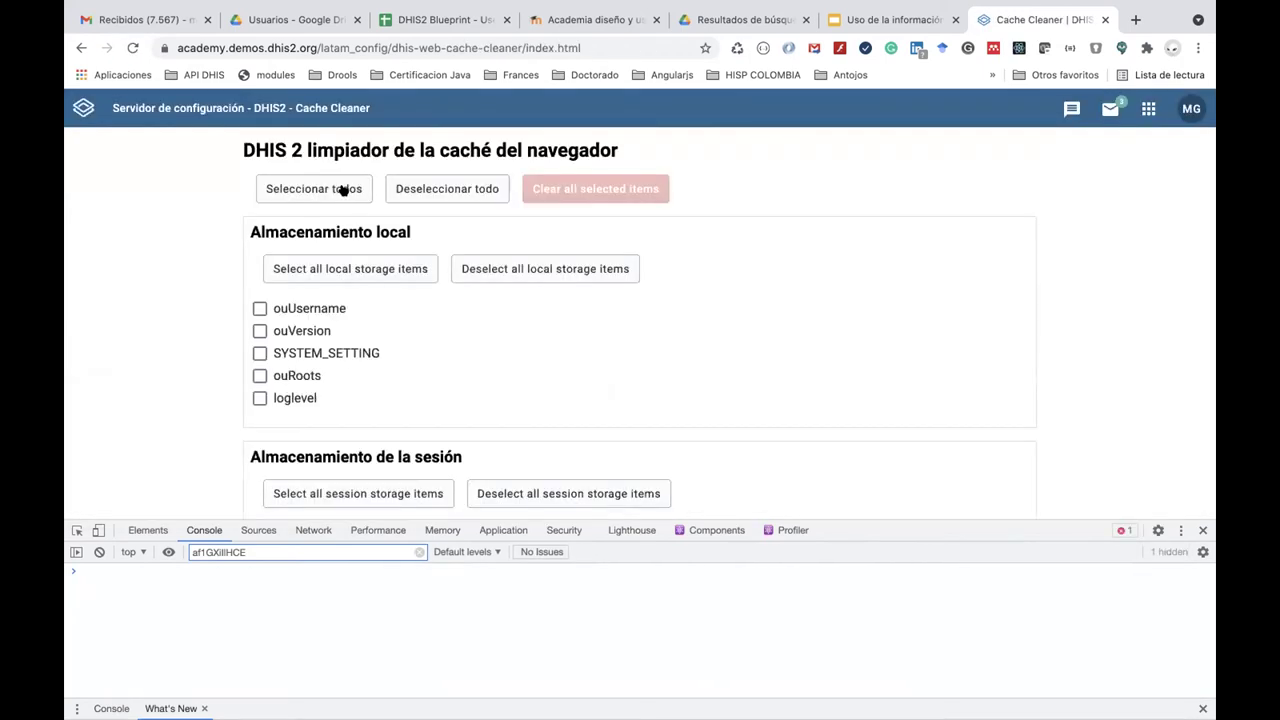
{"action": "left_click", "coordinate": [342, 190]}
{"action": "left_click", "coordinate": [614, 193]}
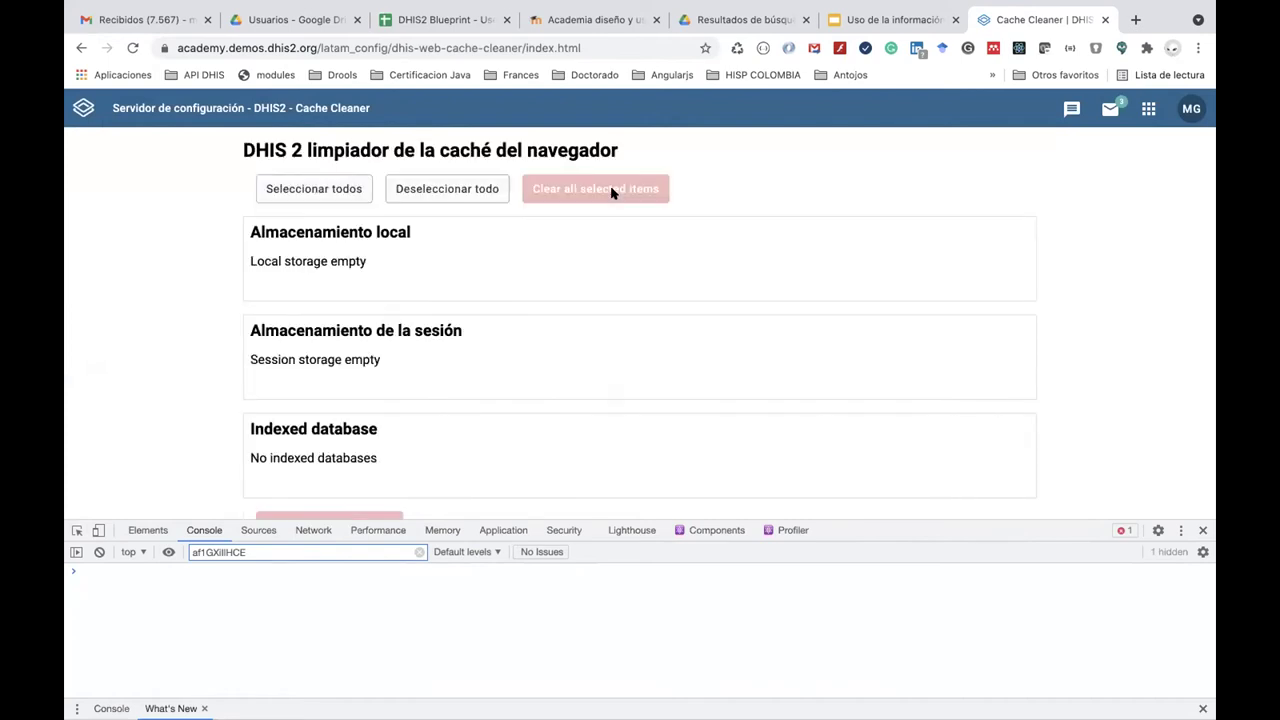
{"action": "left_click", "coordinate": [1150, 112]}
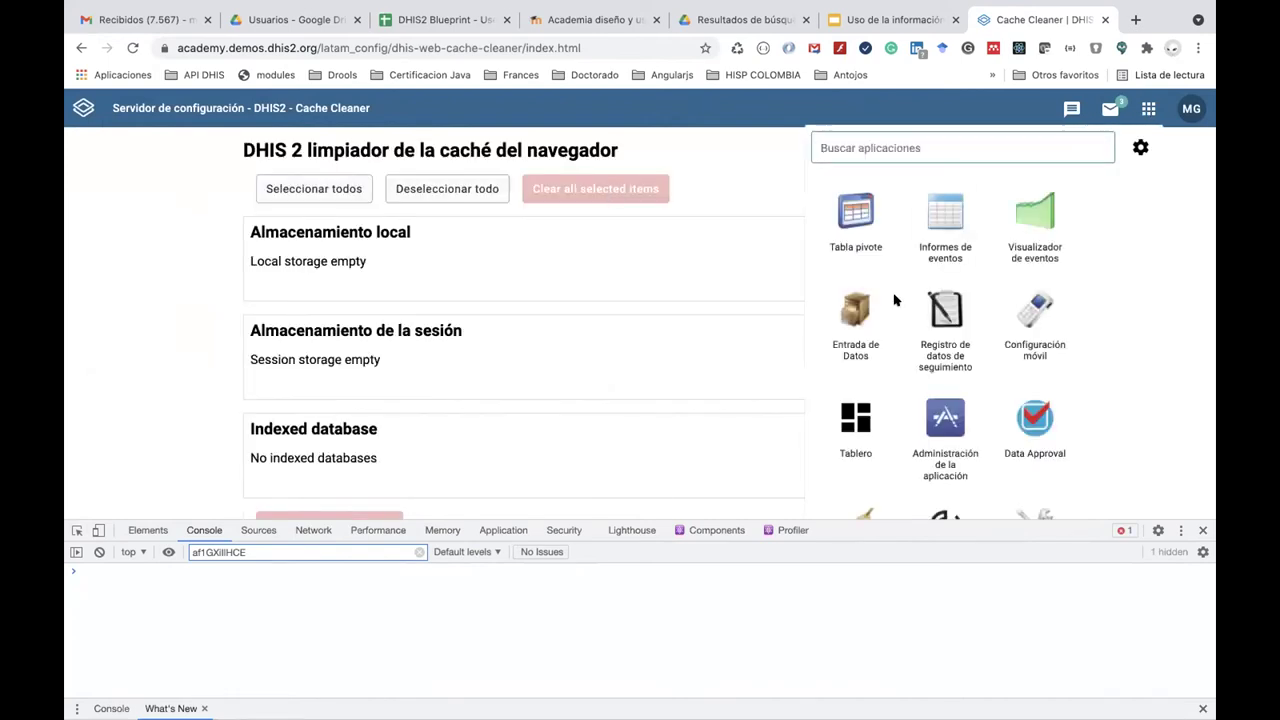
{"action": "left_click", "coordinate": [940, 320]}
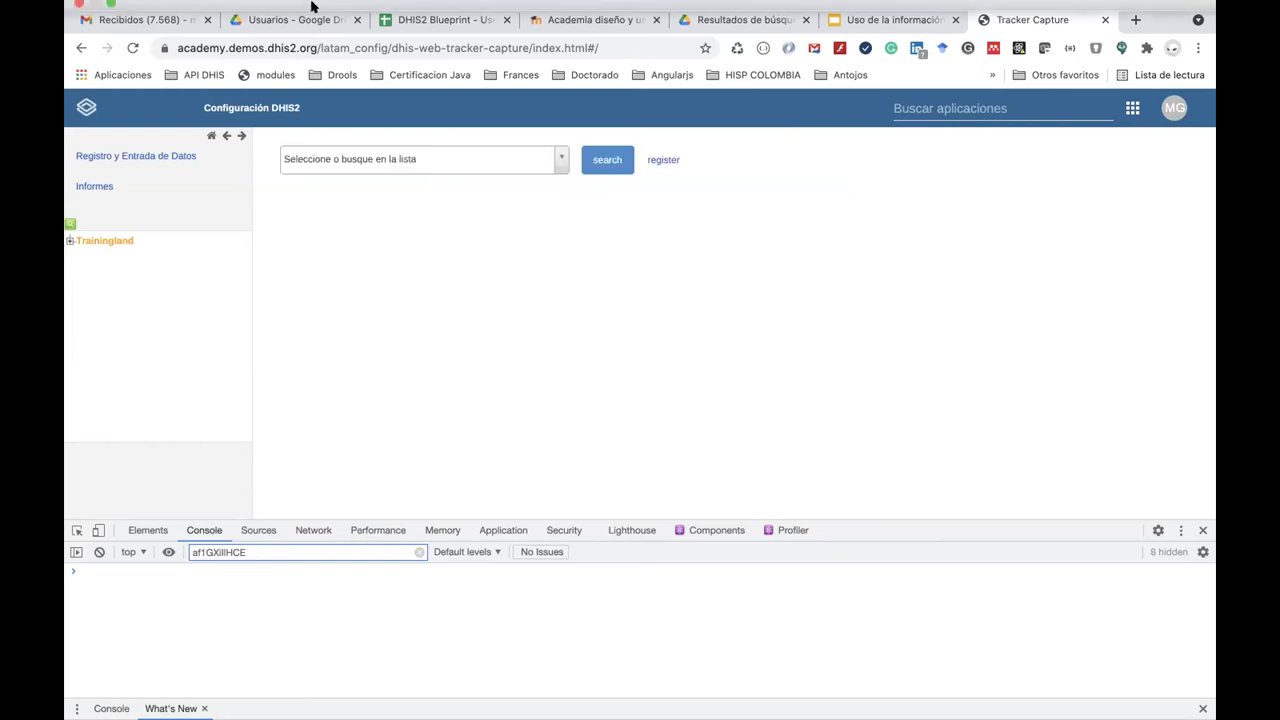
Expand Trainingland to Bird District, choose ENR - Programa de Malaria, and open the first registrant's dashboard.
{"action": "mouse_move", "coordinate": [313, 8]}
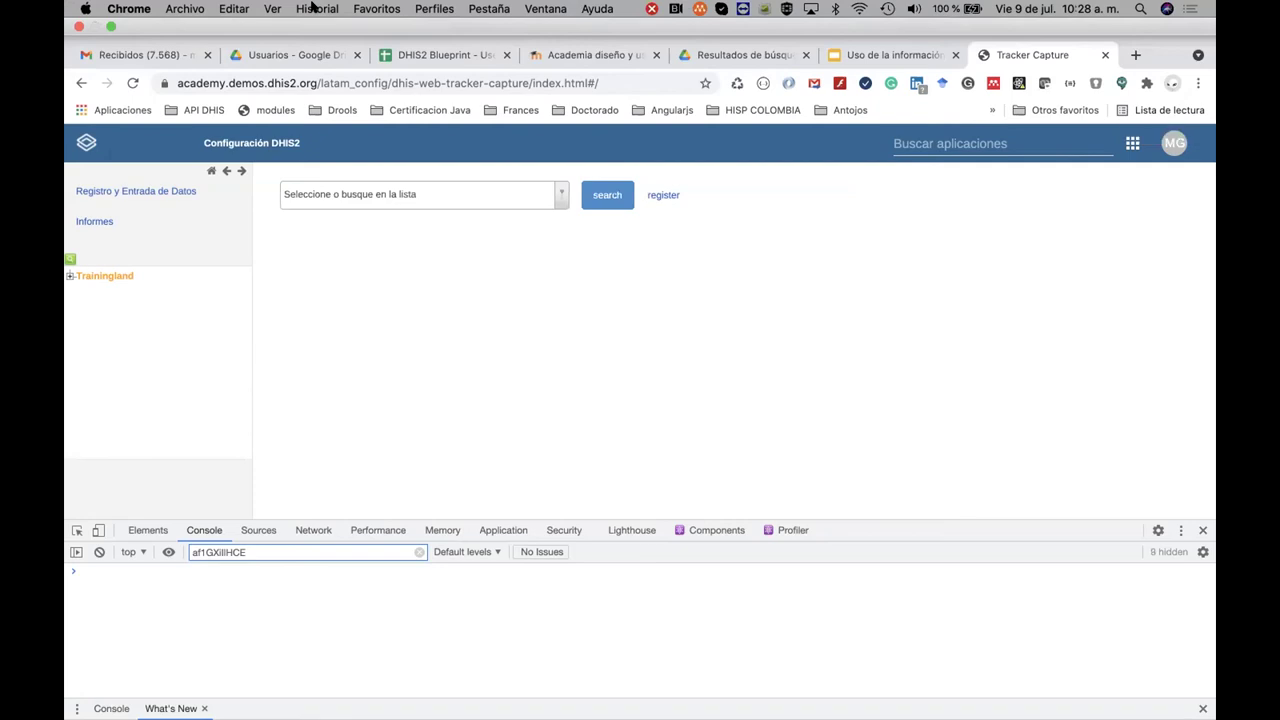
{"action": "left_click", "coordinate": [72, 240]}
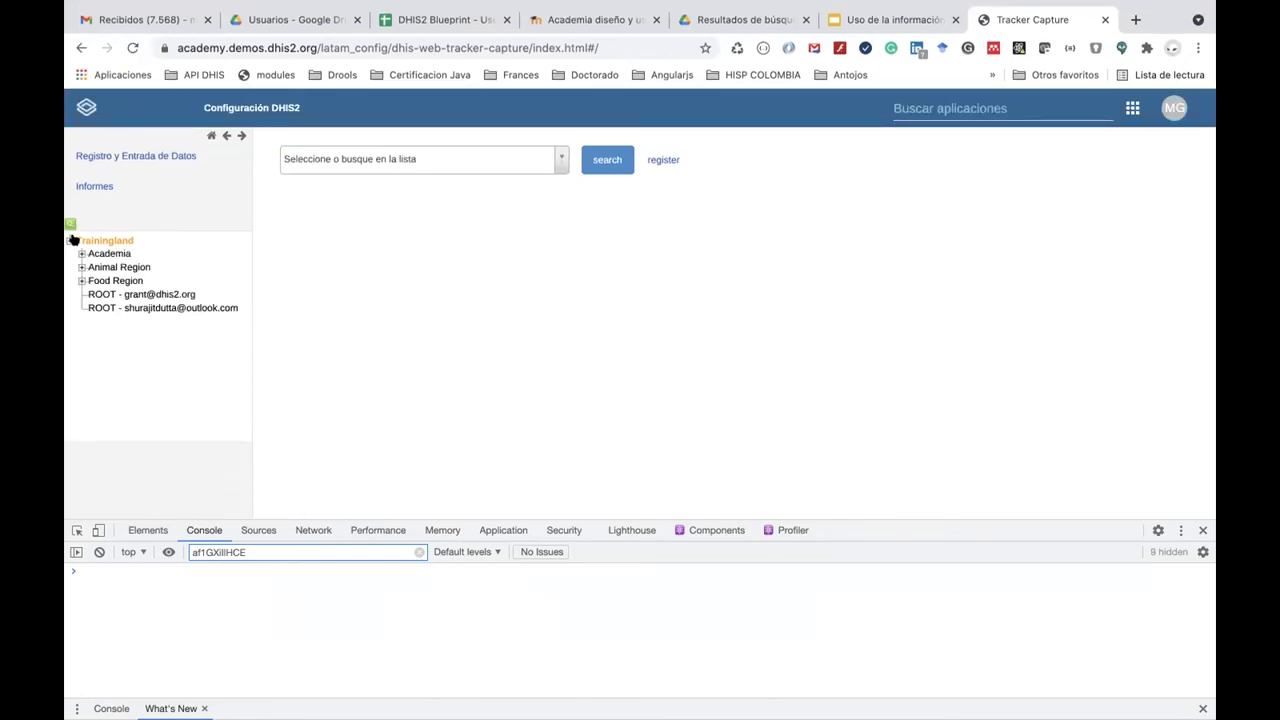
{"action": "left_click", "coordinate": [81, 254]}
{"action": "left_click", "coordinate": [81, 254]}
{"action": "left_click", "coordinate": [81, 267]}
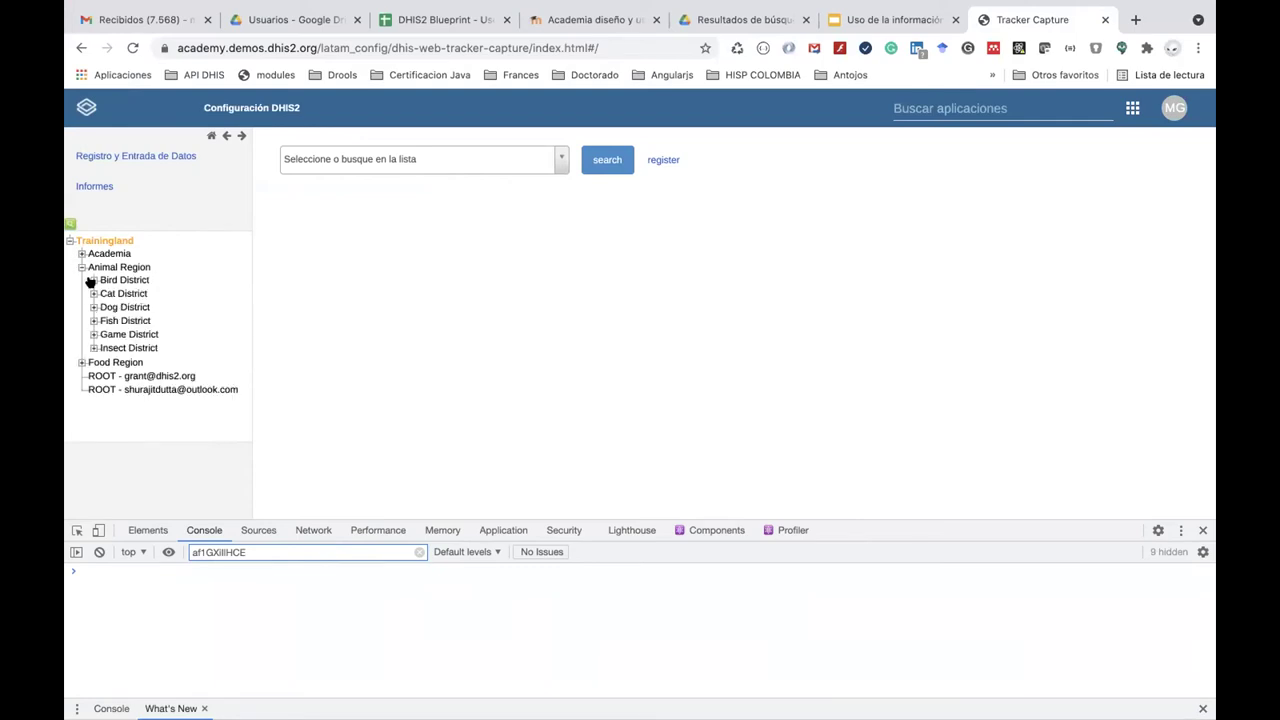
{"action": "left_click", "coordinate": [93, 280]}
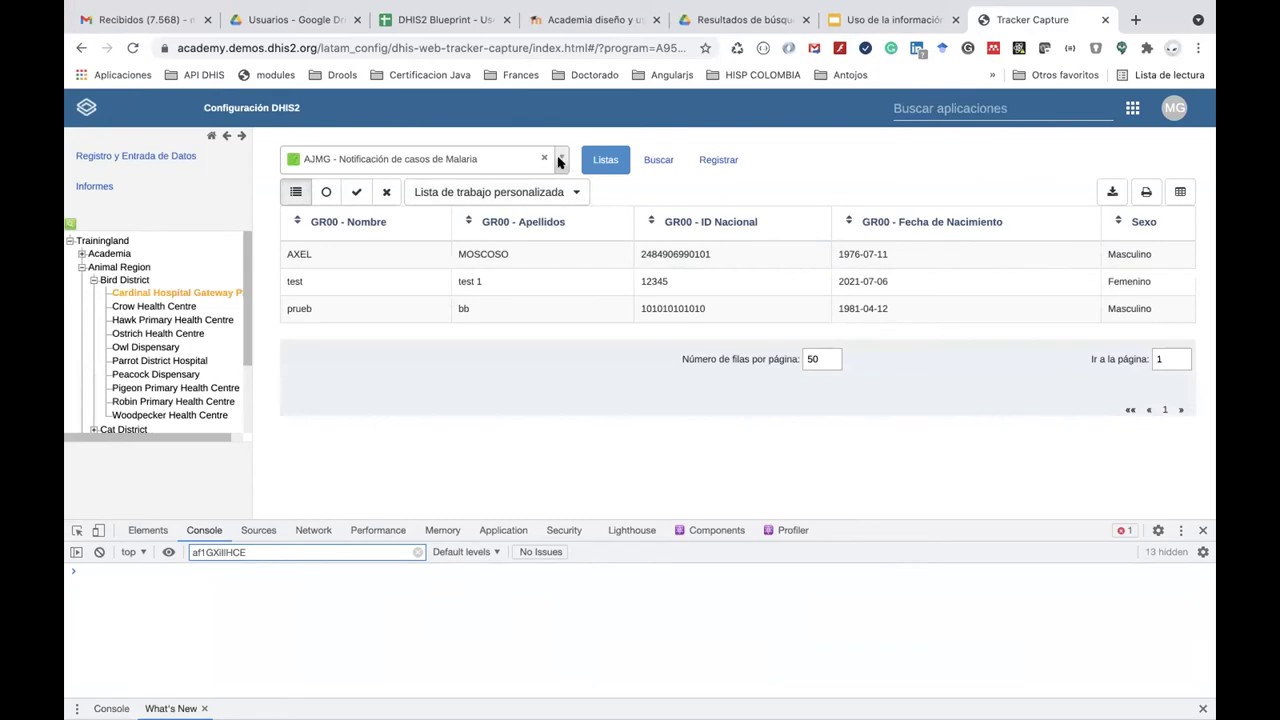
{"action": "left_click", "coordinate": [561, 159]}
{"action": "left_click", "coordinate": [529, 297]}
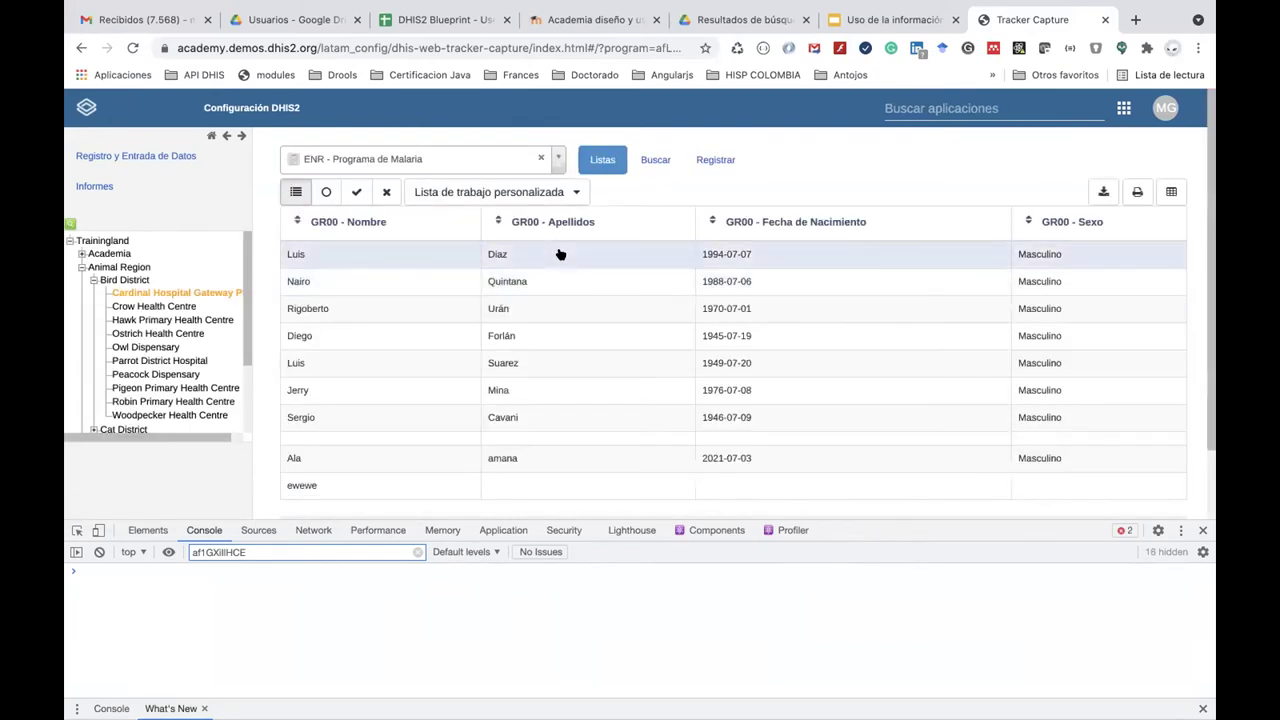
{"action": "left_click", "coordinate": [560, 254]}
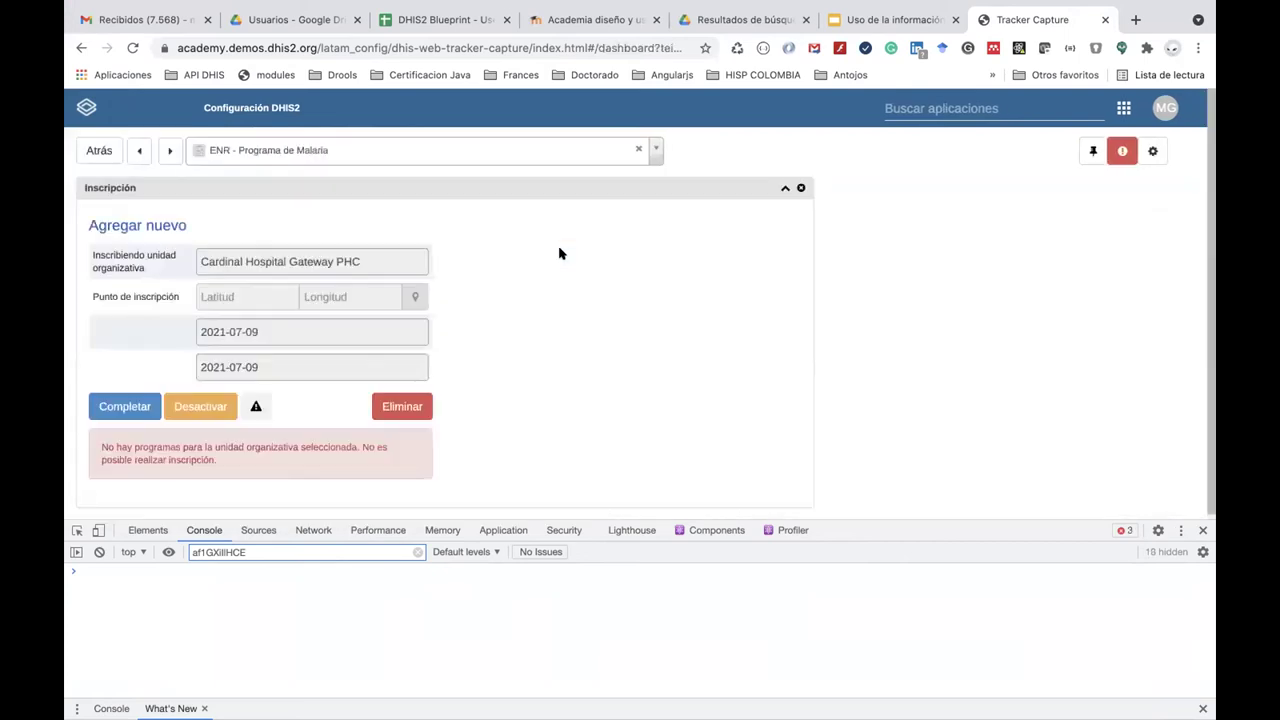
Reload the dashboard with &verbose appended to its URL.
{"action": "left_click", "coordinate": [650, 48]}
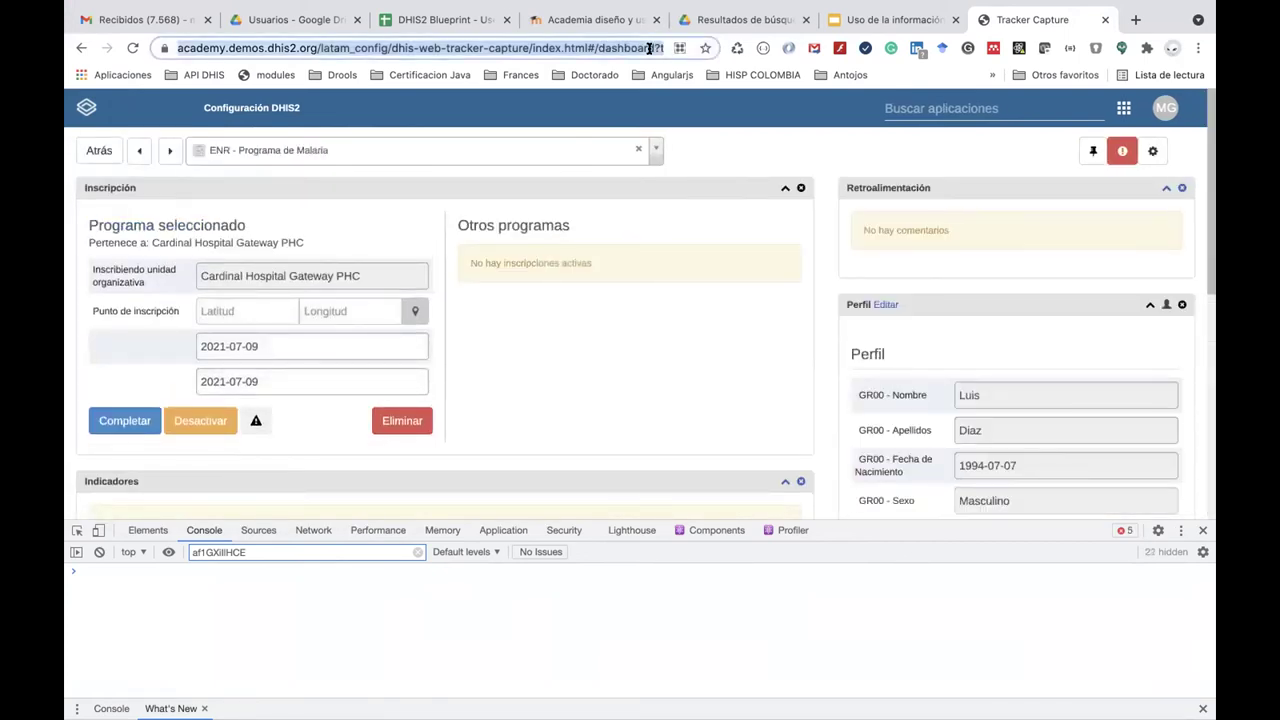
{"action": "key", "text": "End"}
{"action": "type", "text": "&verbo"}
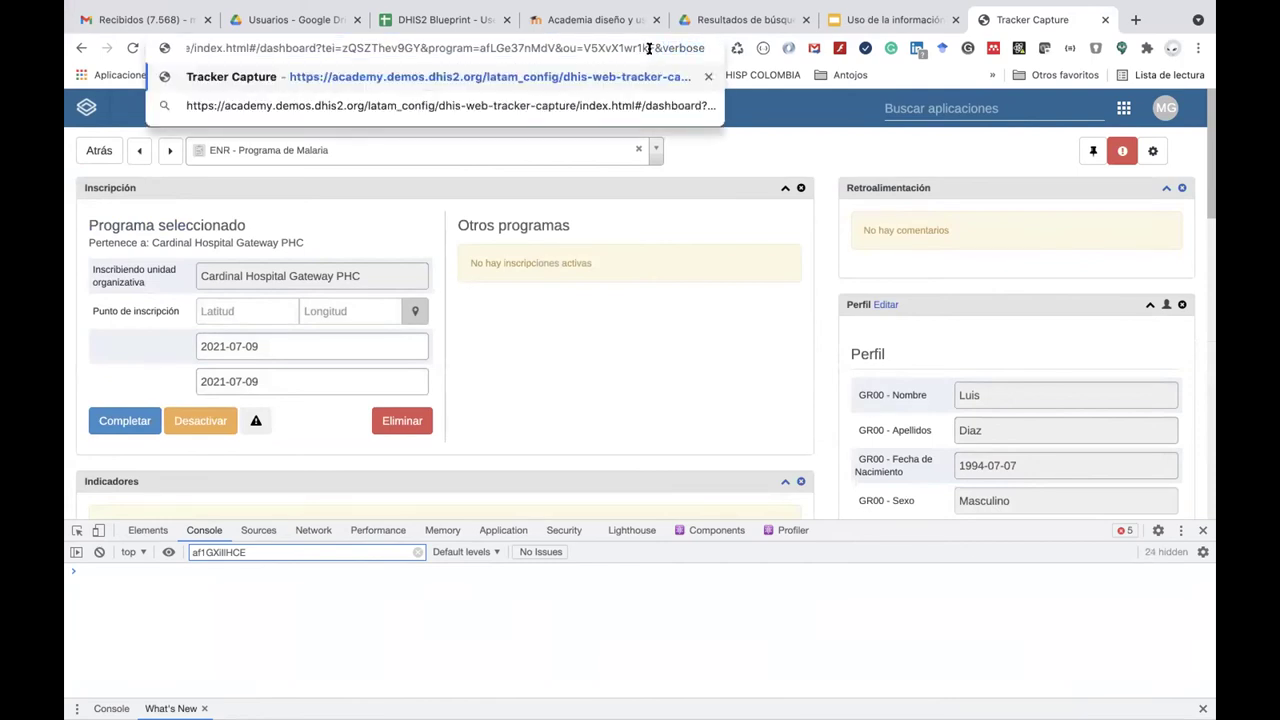
{"action": "key", "text": "Return"}
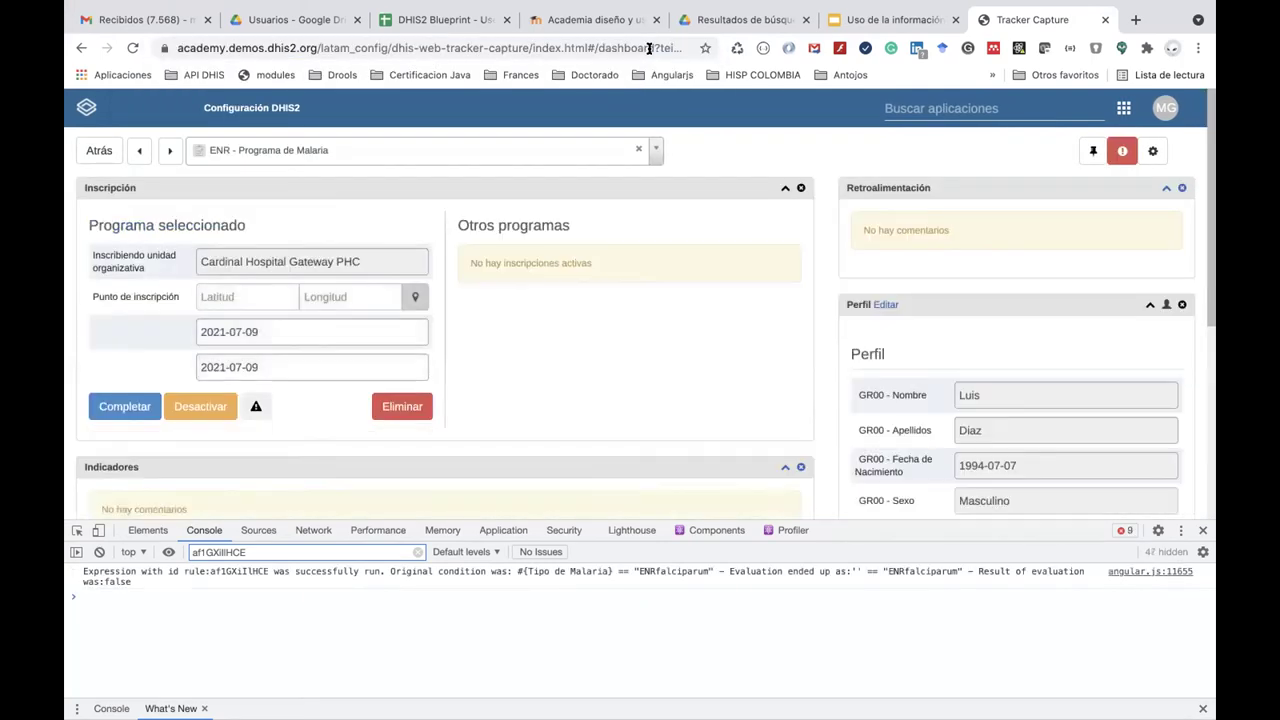
Switch the blood test result to No P. falciparum and back to P falciparum.
{"action": "scroll", "coordinate": [571, 410], "scroll_direction": "down", "scroll_amount": 3}
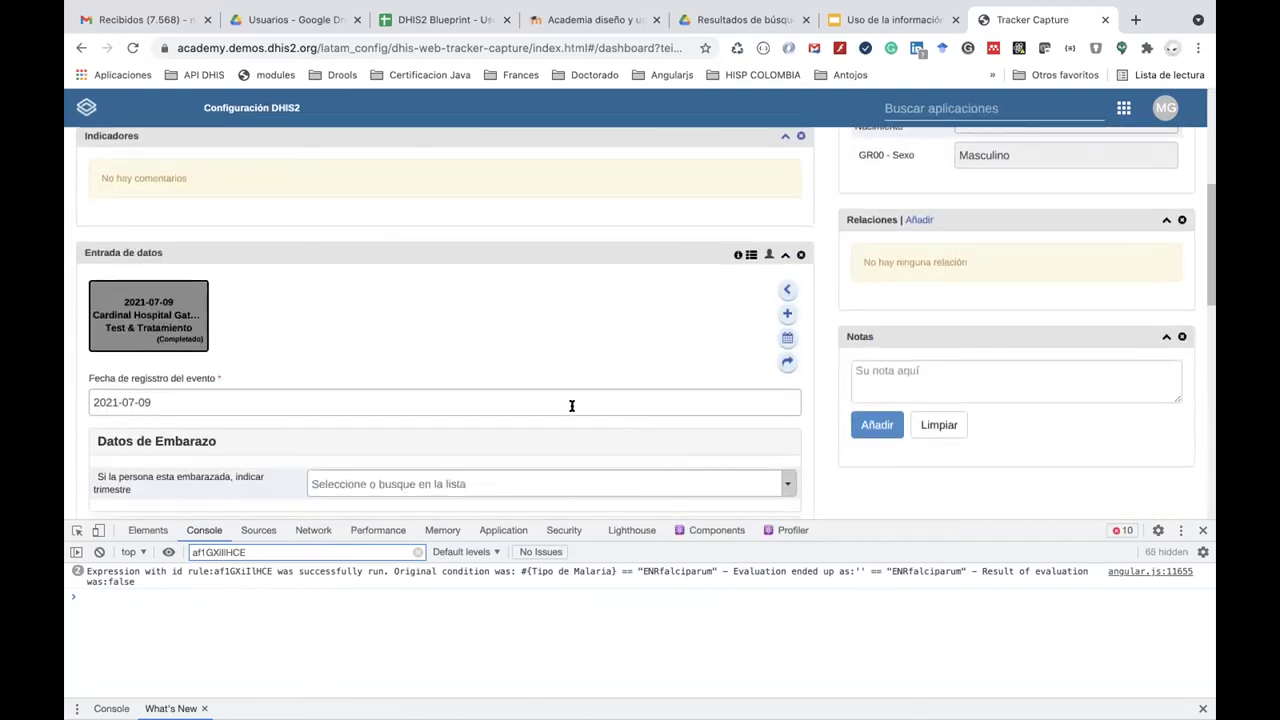
{"action": "scroll", "coordinate": [571, 410], "scroll_direction": "down", "scroll_amount": 3}
{"action": "scroll", "coordinate": [571, 410], "scroll_direction": "down", "scroll_amount": 1}
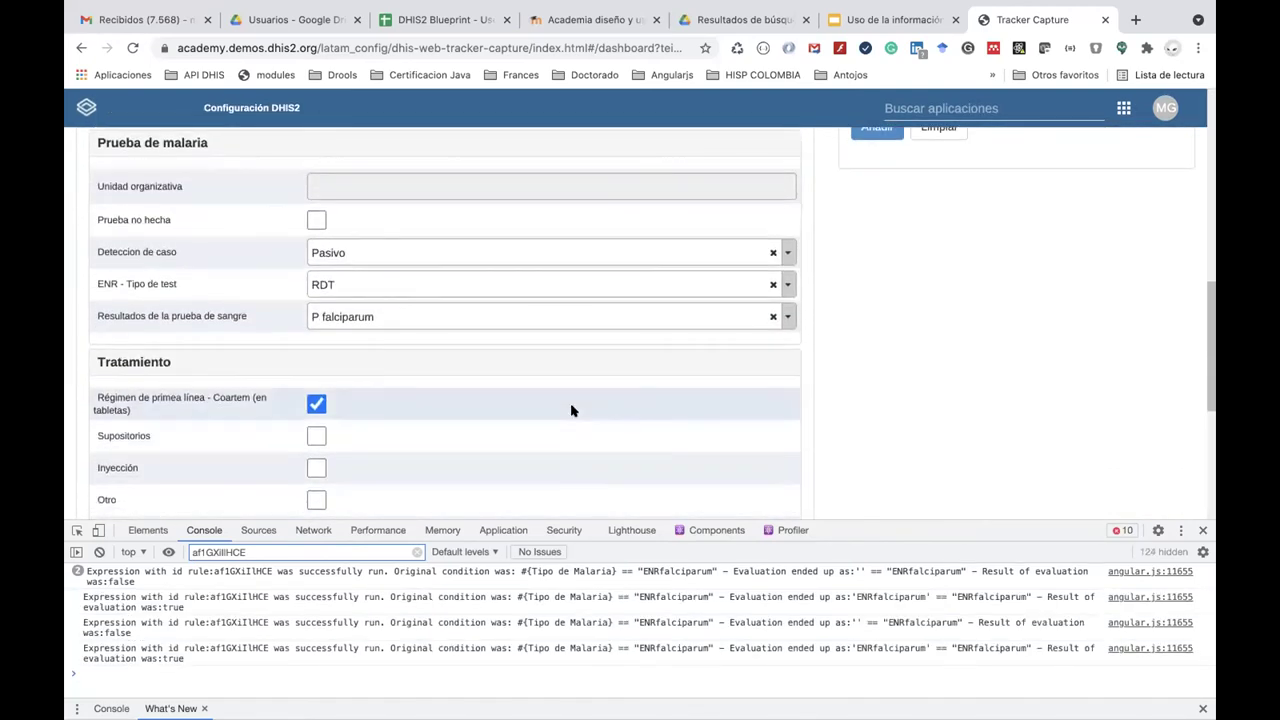
{"action": "scroll", "coordinate": [571, 410], "scroll_direction": "down", "scroll_amount": 3}
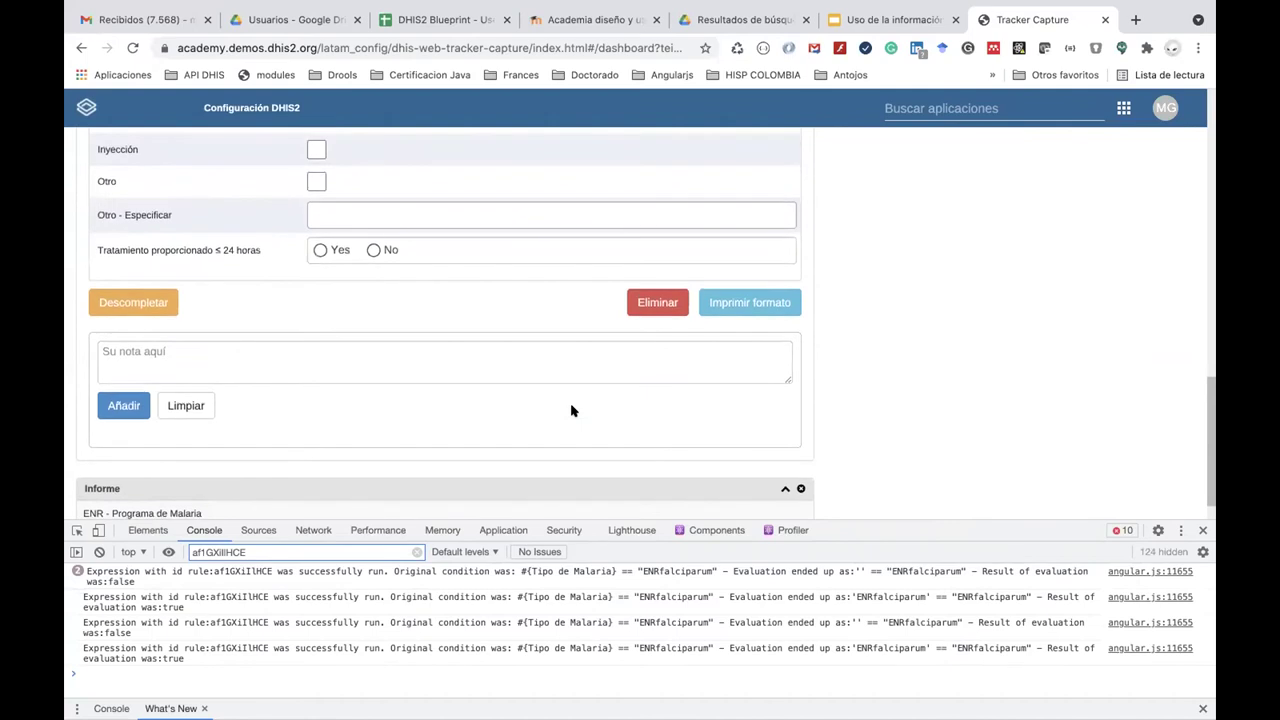
{"action": "scroll", "coordinate": [571, 410], "scroll_direction": "up", "scroll_amount": 3}
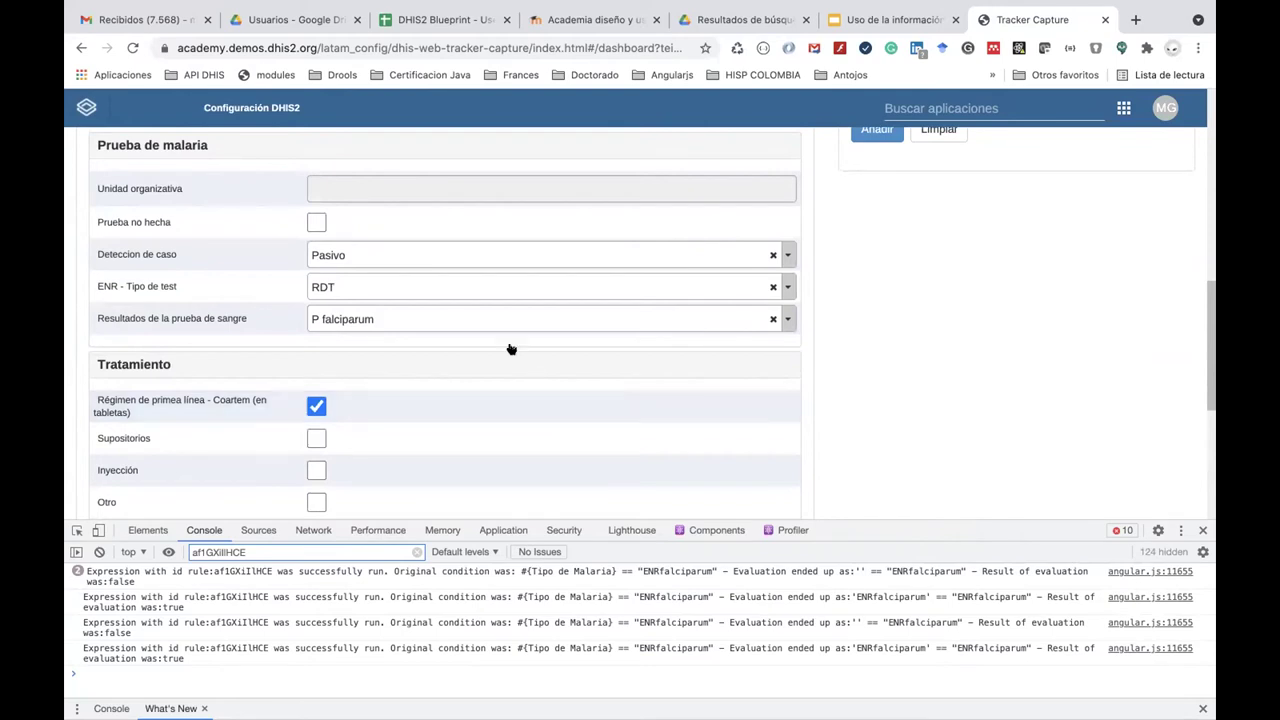
{"action": "left_click", "coordinate": [479, 316]}
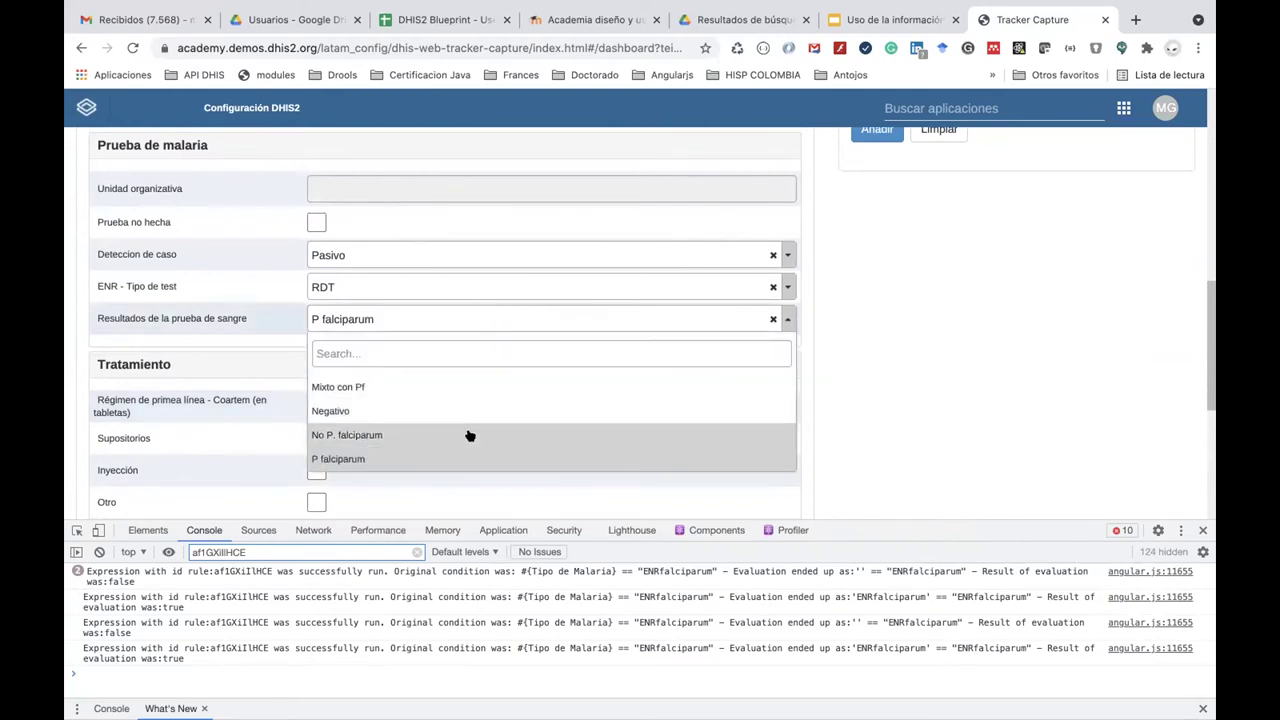
{"action": "left_click", "coordinate": [466, 435]}
{"action": "left_click", "coordinate": [436, 320]}
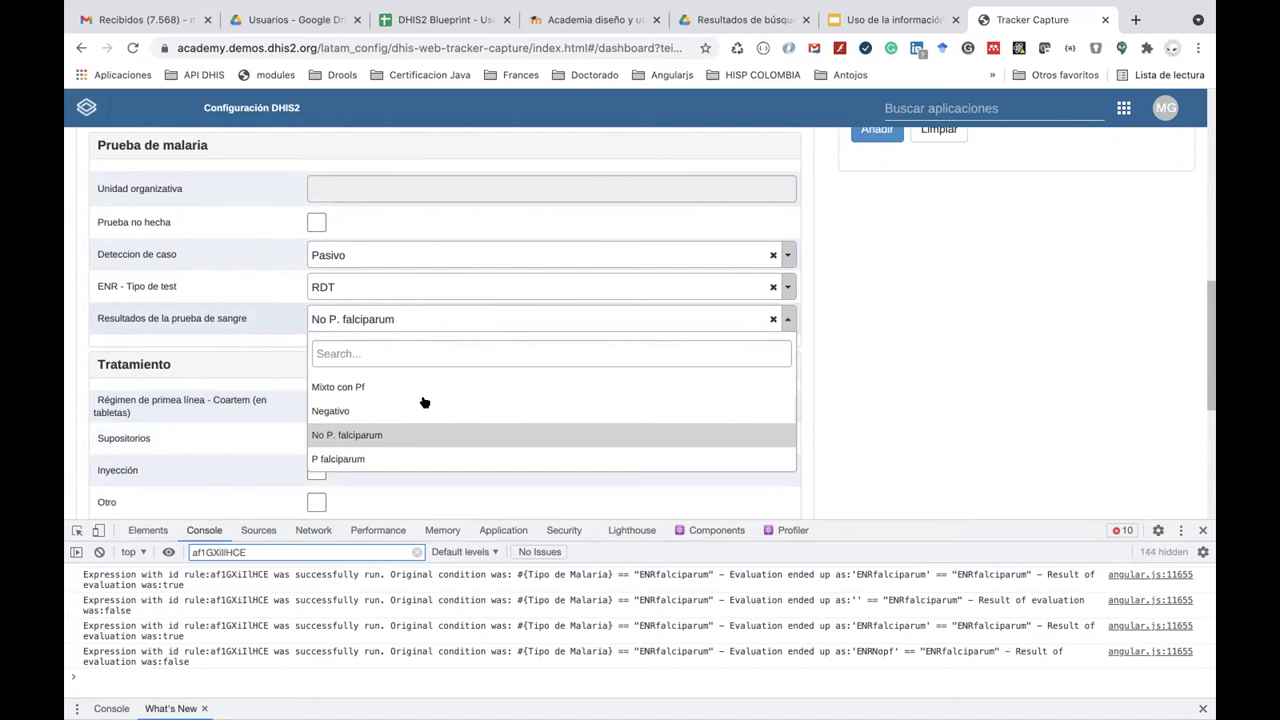
{"action": "left_click", "coordinate": [423, 455]}
Uncomplete the malaria test event and complete it again, confirming both prompts.
{"action": "scroll", "coordinate": [423, 455], "scroll_direction": "down", "scroll_amount": 1}
{"action": "scroll", "coordinate": [423, 455], "scroll_direction": "down", "scroll_amount": 5}
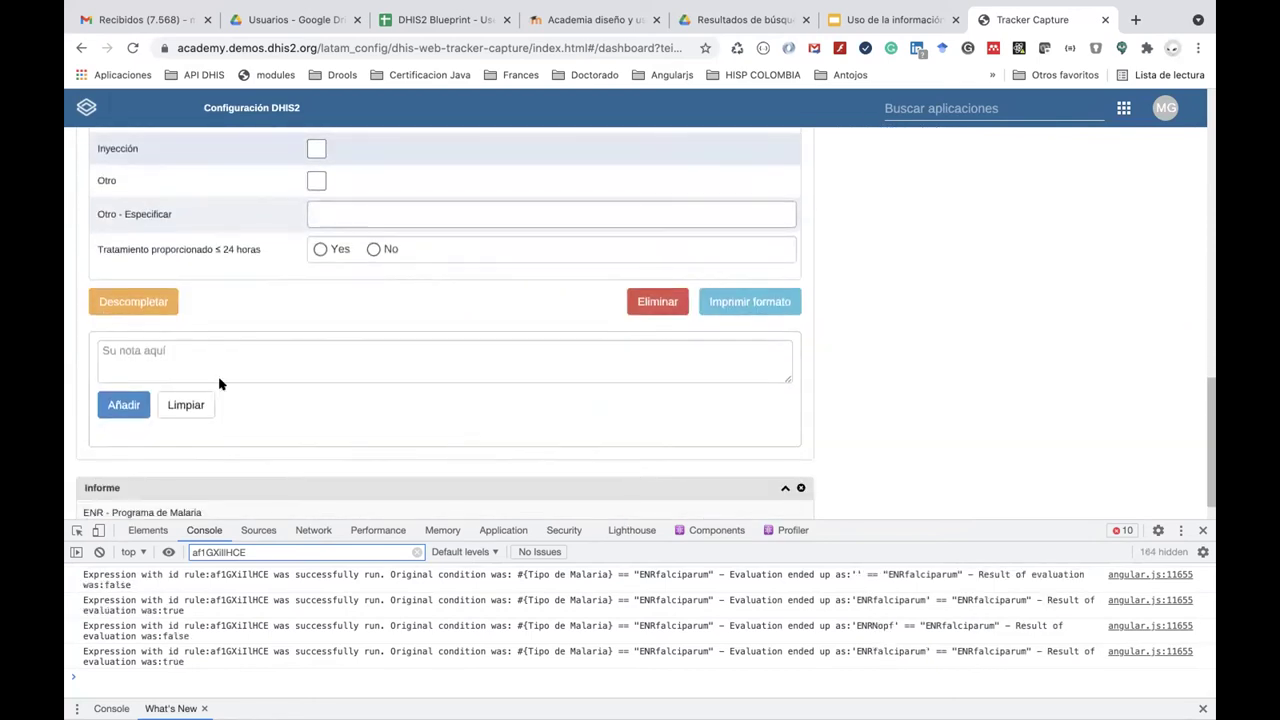
{"action": "left_click", "coordinate": [156, 292]}
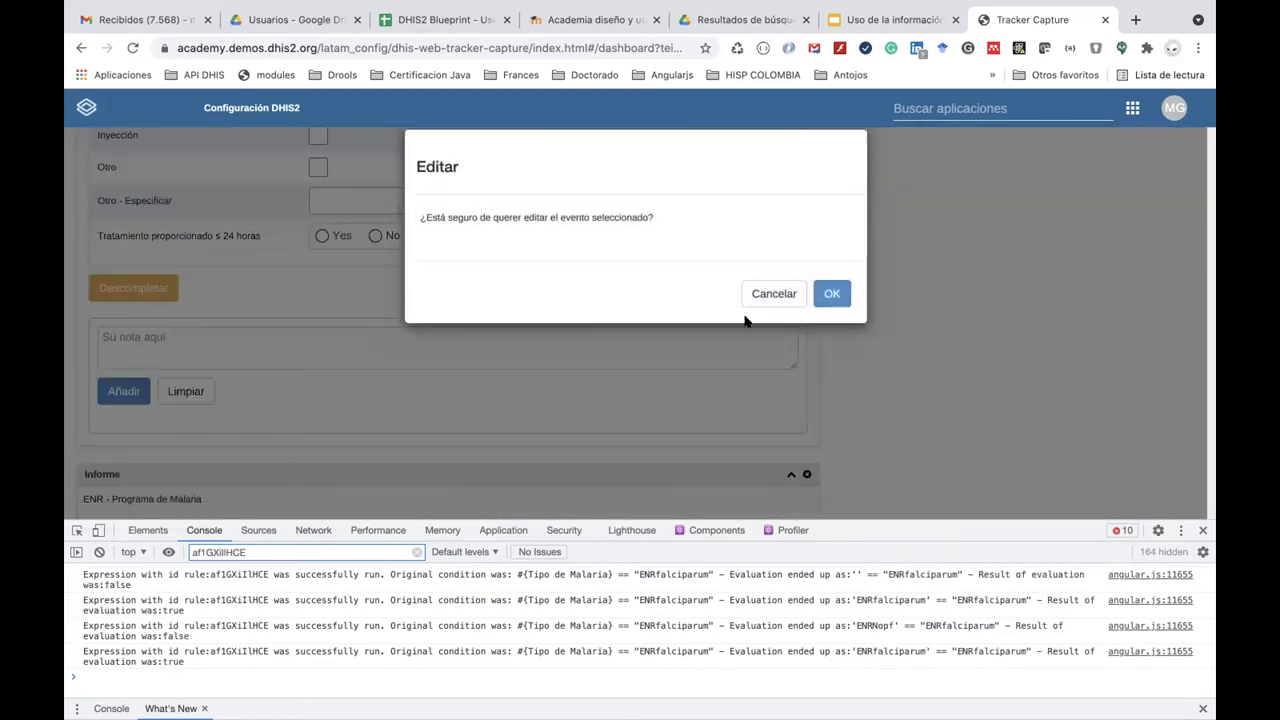
{"action": "left_click", "coordinate": [826, 293]}
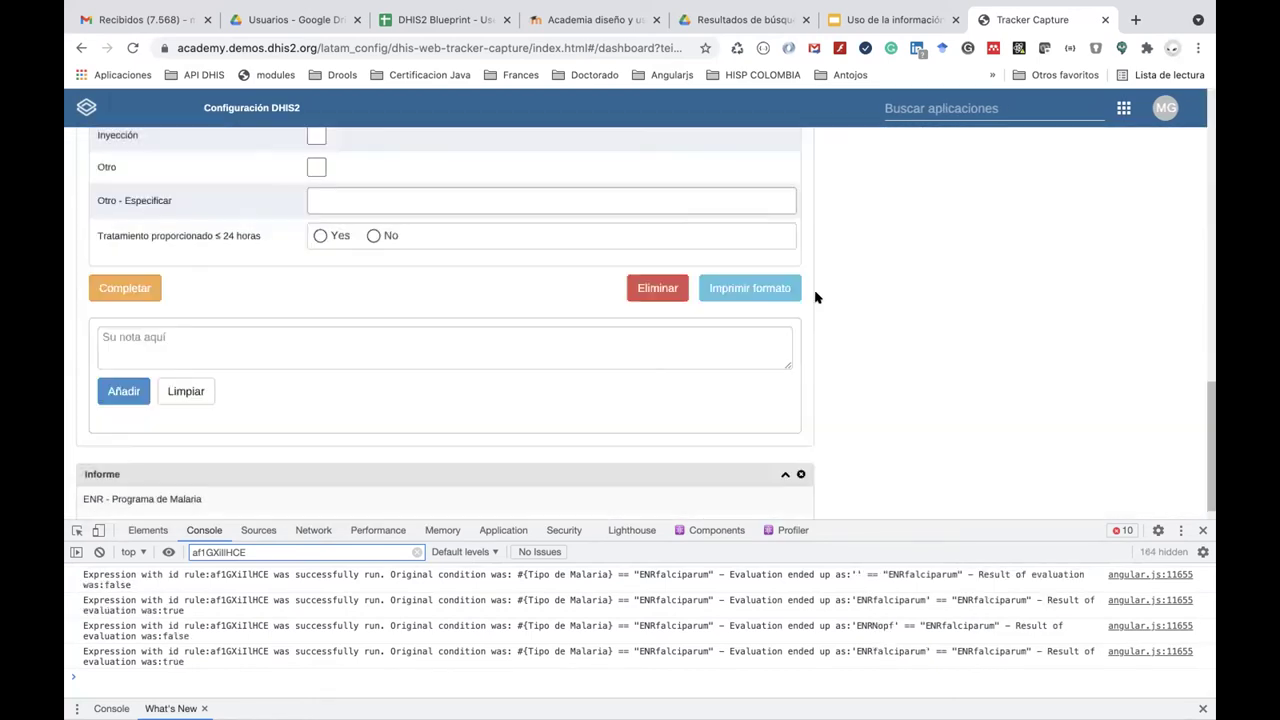
{"action": "left_click", "coordinate": [127, 288]}
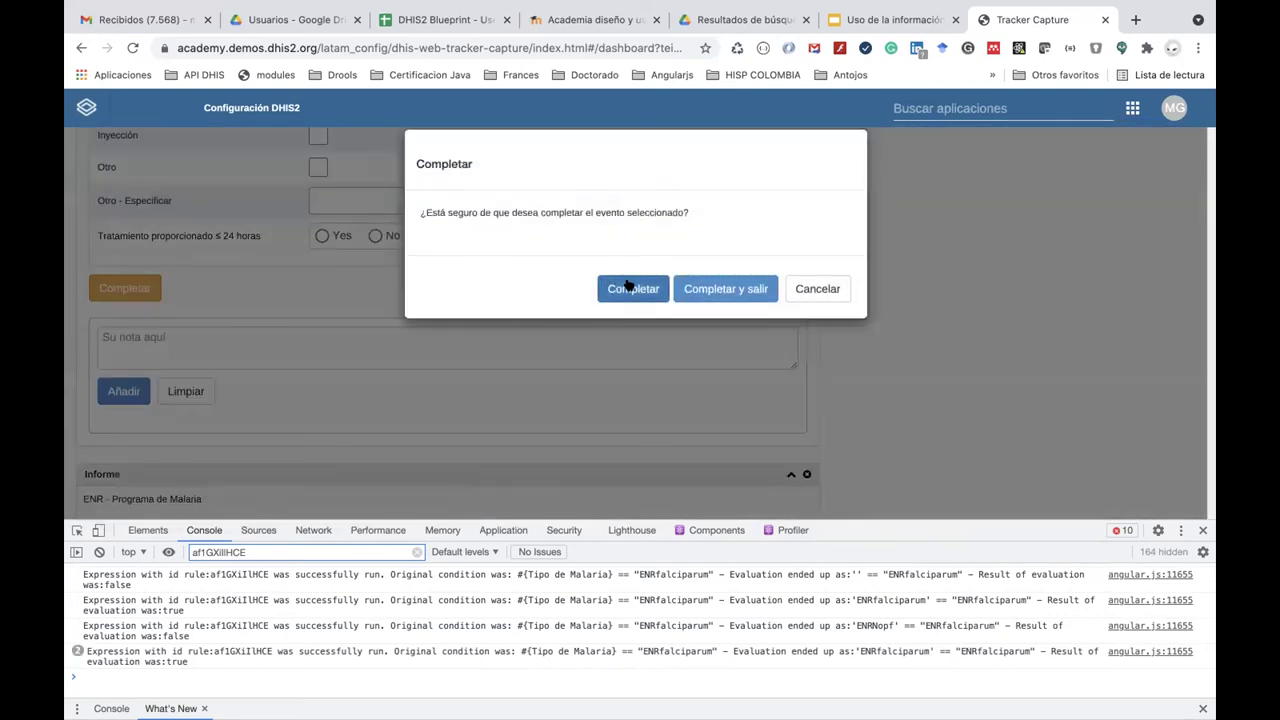
{"action": "left_click", "coordinate": [630, 288]}
{"action": "left_click", "coordinate": [148, 18]}
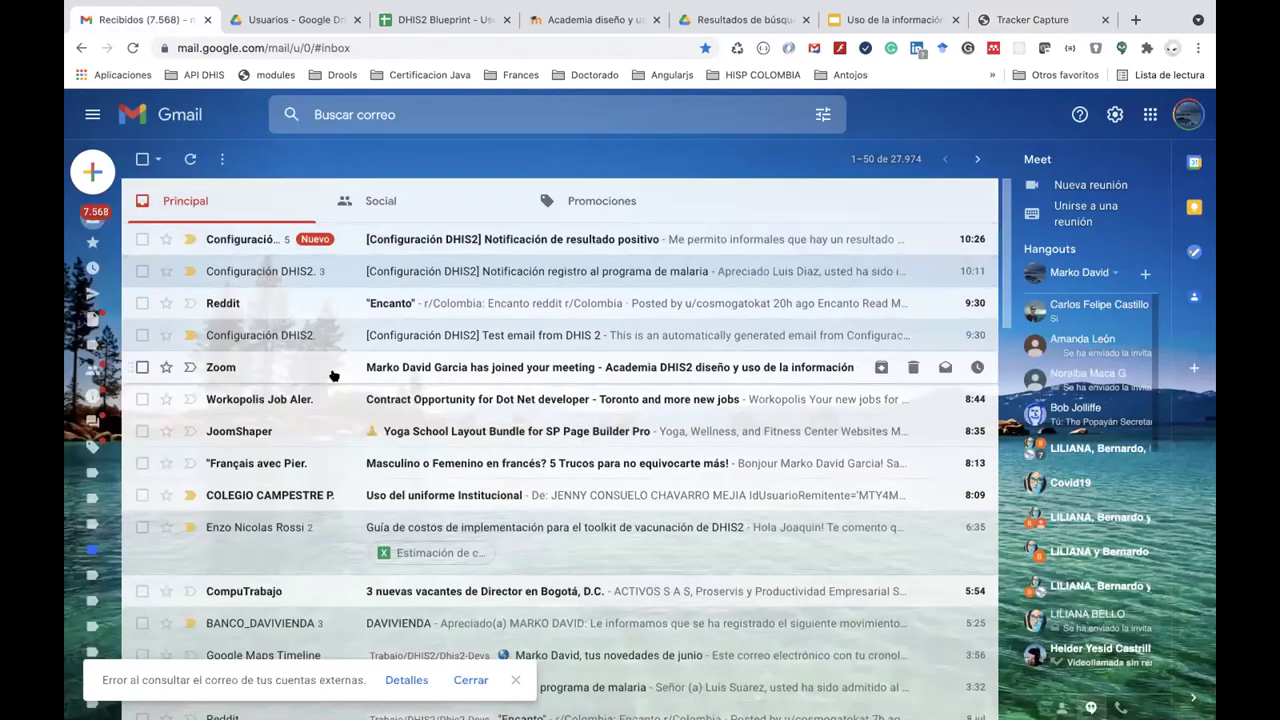
Reload the Gmail inbox and open the Notificación de resultado positivo thread.
{"action": "left_click", "coordinate": [369, 47]}
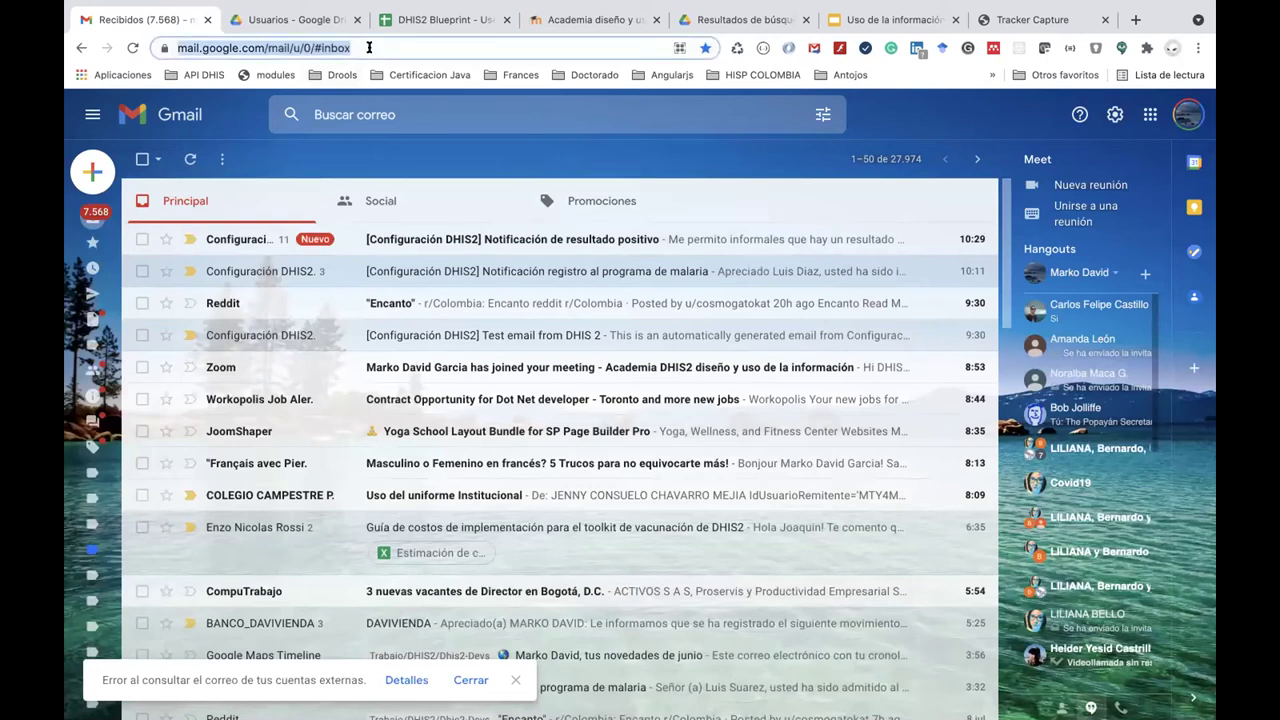
{"action": "key", "text": "Return"}
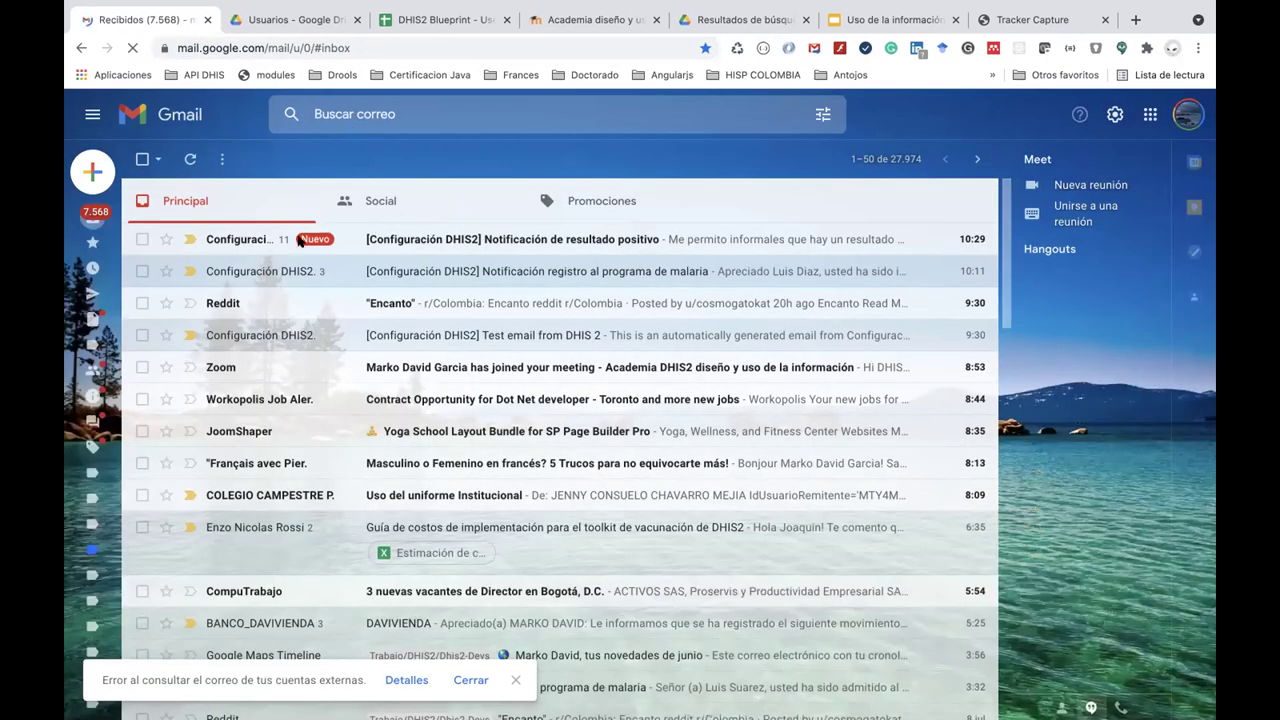
{"action": "left_click", "coordinate": [425, 242]}
{"action": "scroll", "coordinate": [400, 449], "scroll_direction": "down", "scroll_amount": 10}
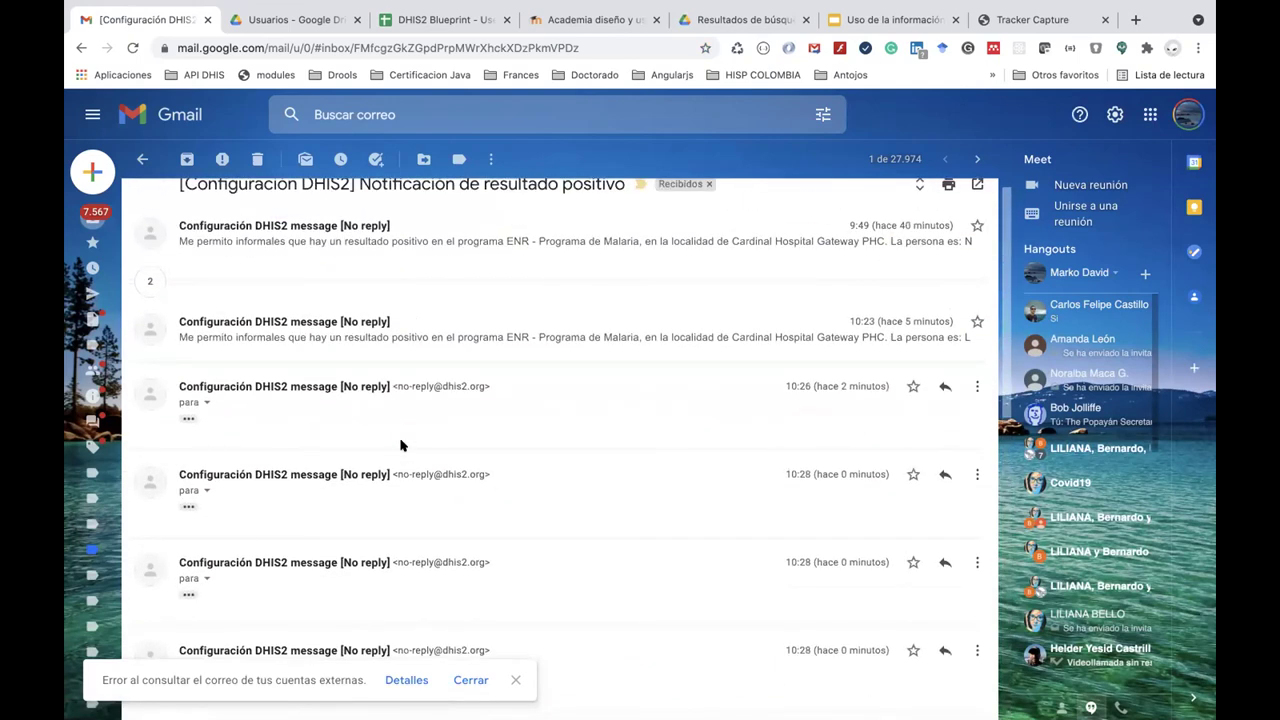
Expand the 10:26 and earlier collapsed messages to read them, then return to the inbox.
{"action": "left_click", "coordinate": [188, 418]}
{"action": "scroll", "coordinate": [254, 519], "scroll_direction": "down", "scroll_amount": 3}
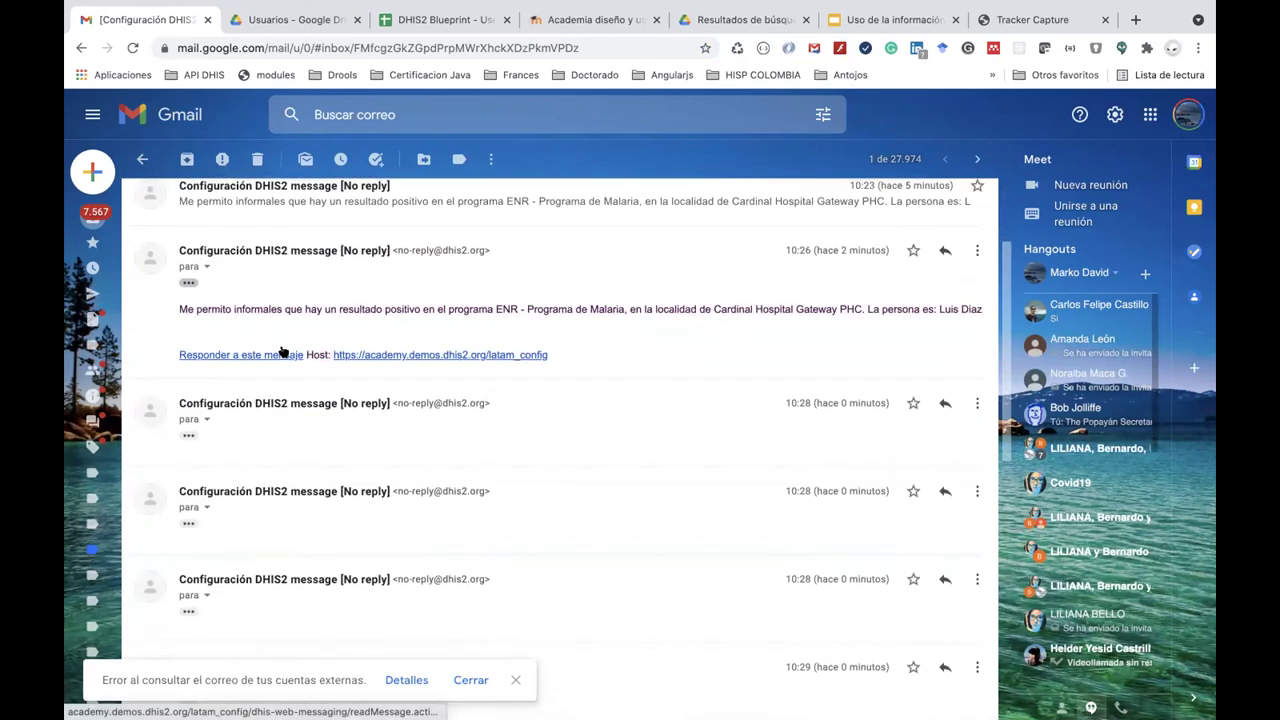
{"action": "scroll", "coordinate": [283, 350], "scroll_direction": "up", "scroll_amount": 2}
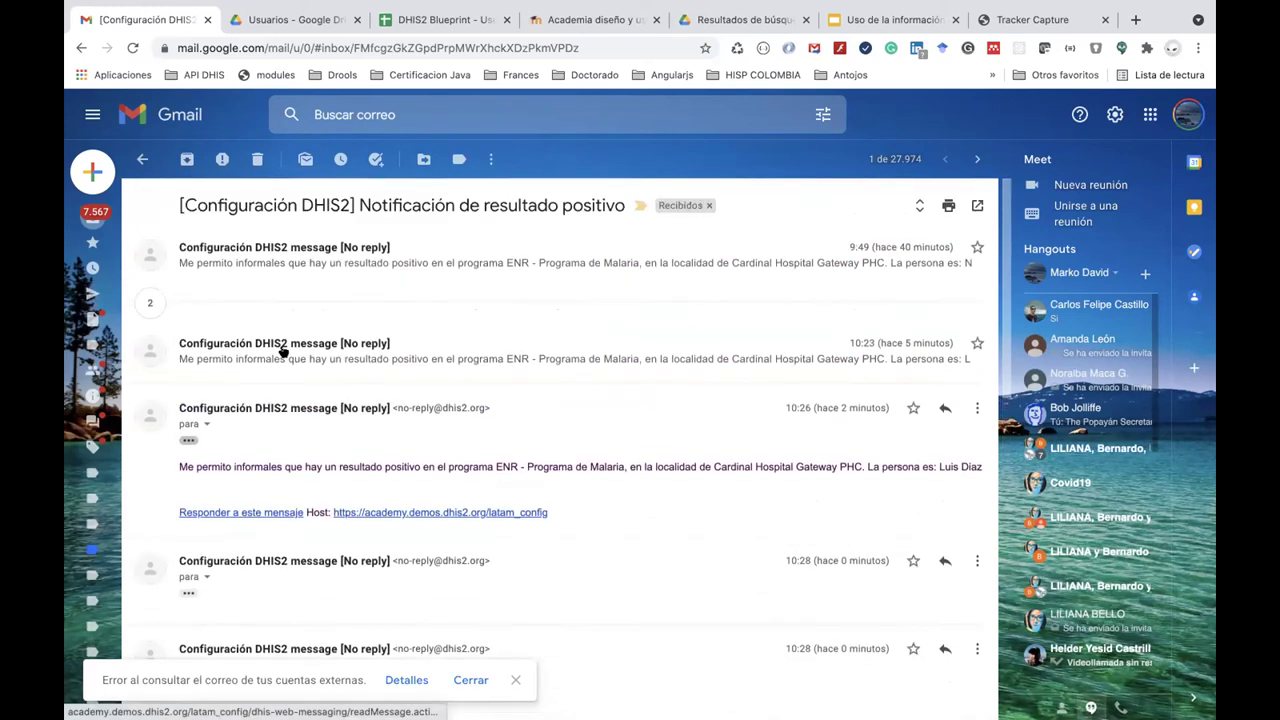
{"action": "left_click", "coordinate": [146, 305]}
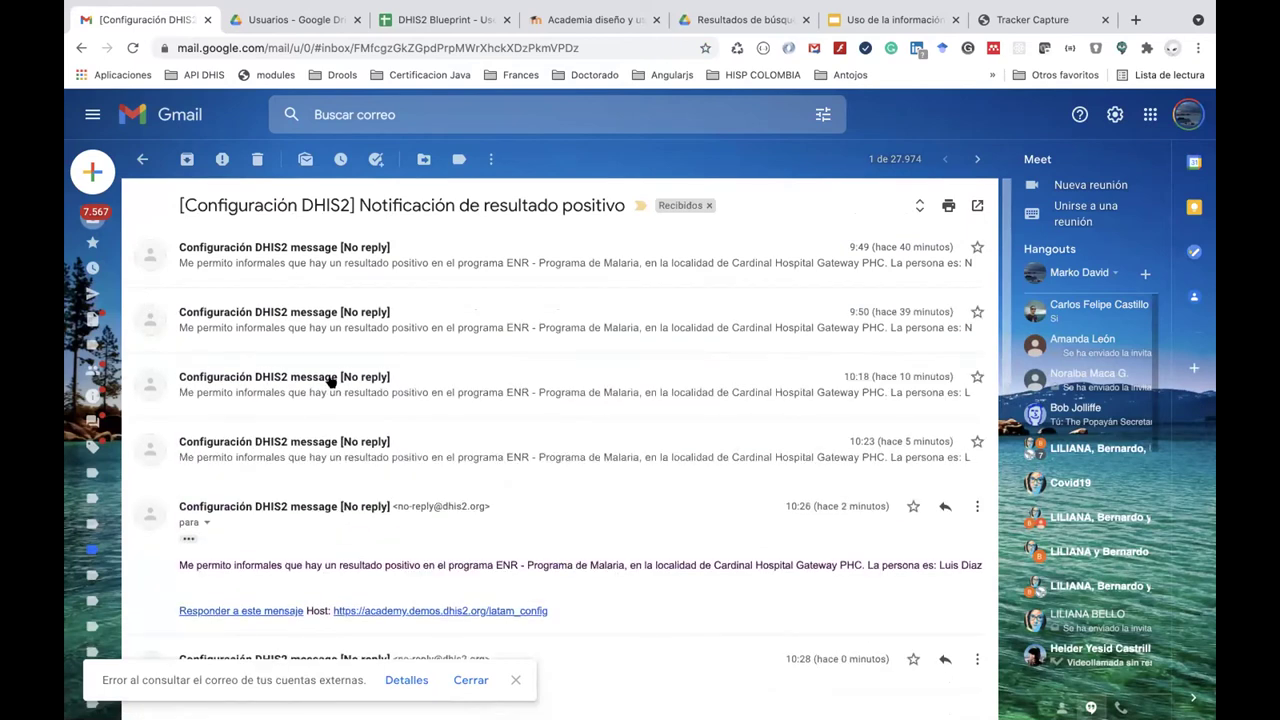
{"action": "mouse_move", "coordinate": [331, 381]}
{"action": "scroll", "coordinate": [330, 381], "scroll_direction": "down", "scroll_amount": 3}
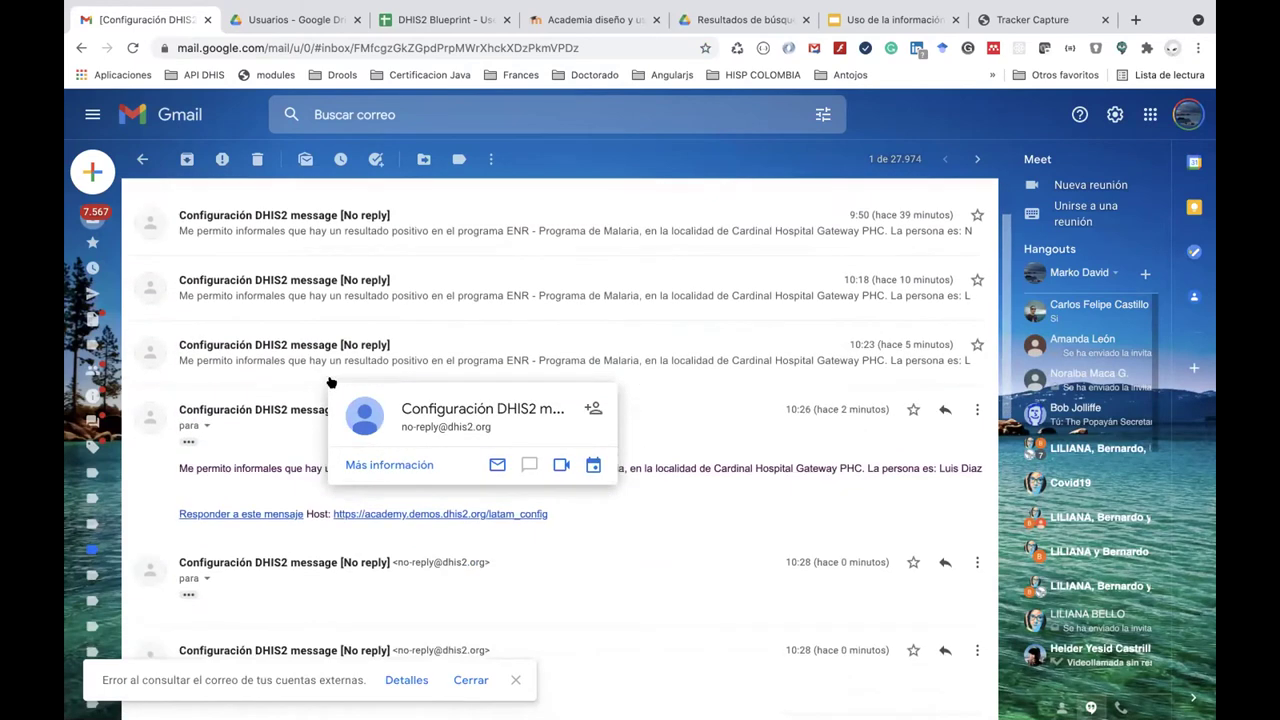
{"action": "scroll", "coordinate": [328, 381], "scroll_direction": "down", "scroll_amount": 15}
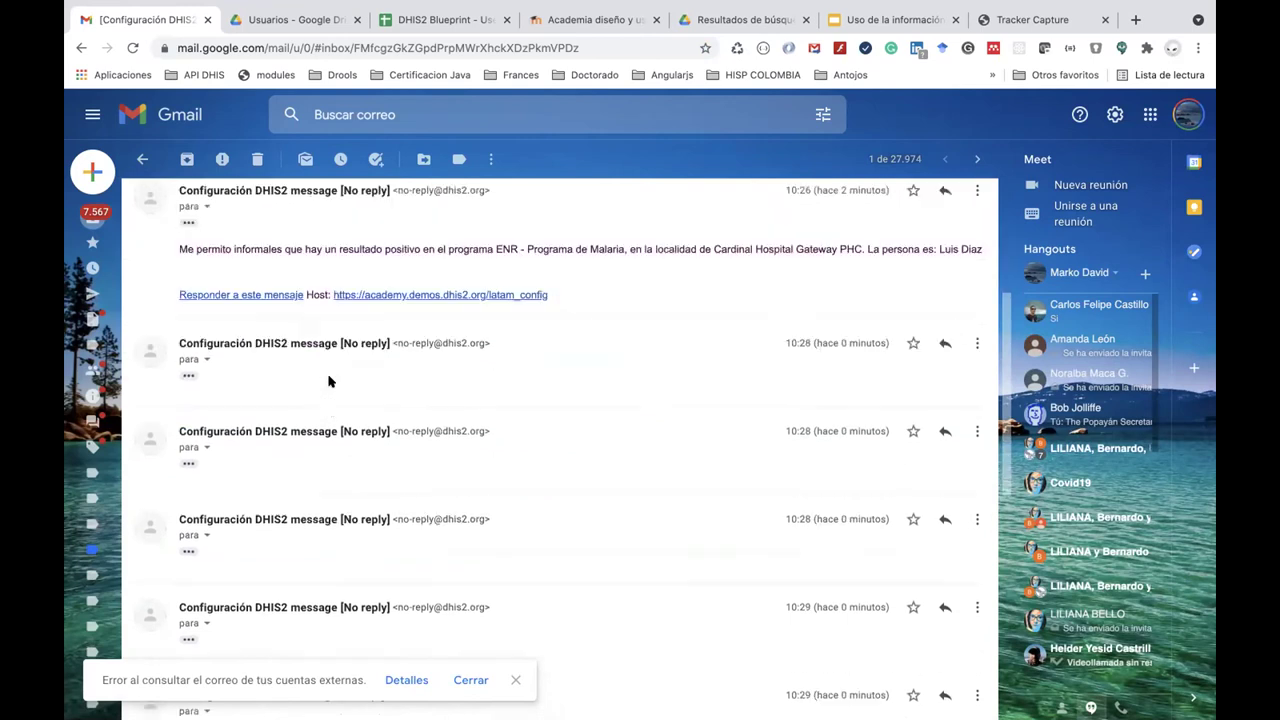
{"action": "scroll", "coordinate": [330, 382], "scroll_direction": "up", "scroll_amount": 3}
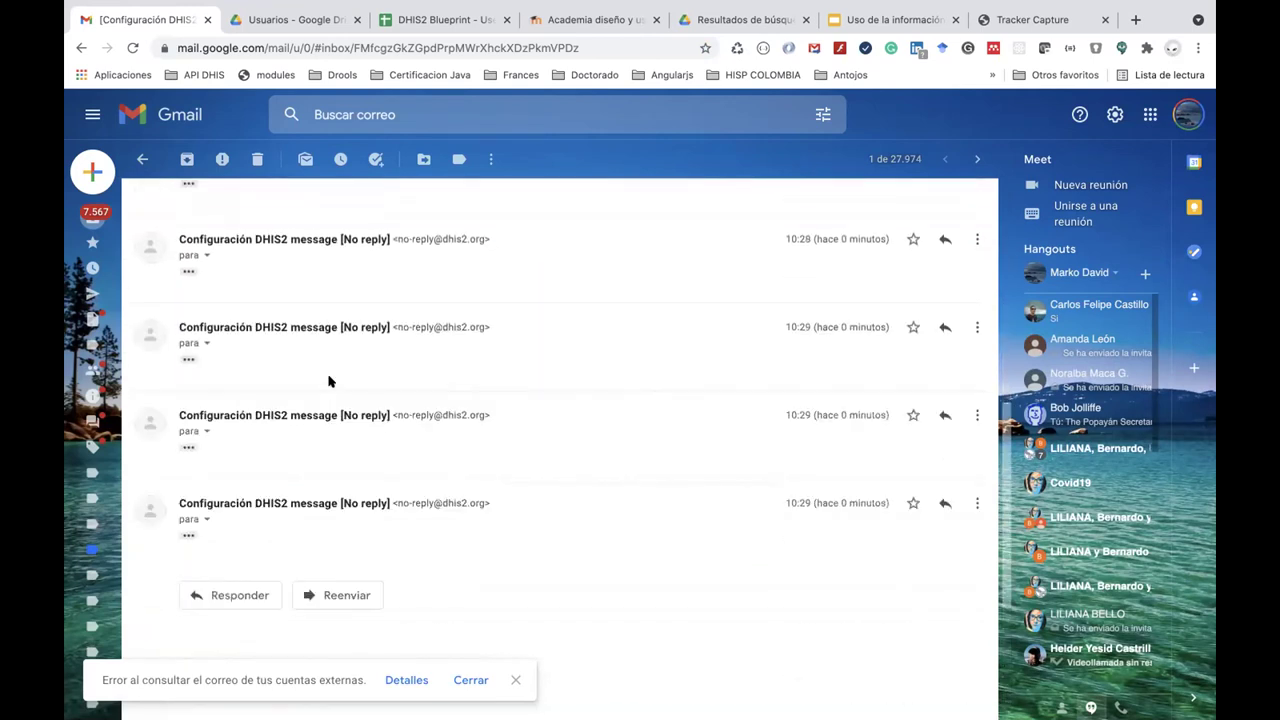
{"action": "scroll", "coordinate": [328, 381], "scroll_direction": "up", "scroll_amount": 4}
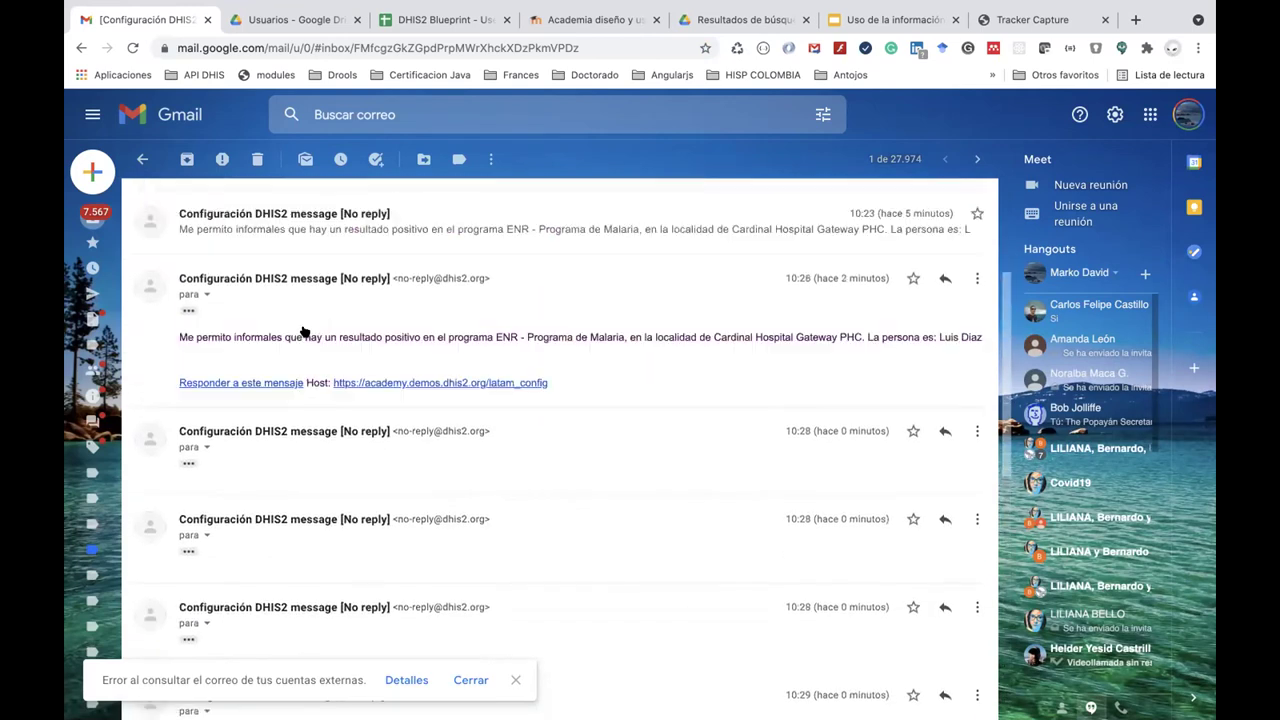
{"action": "left_click", "coordinate": [192, 117]}
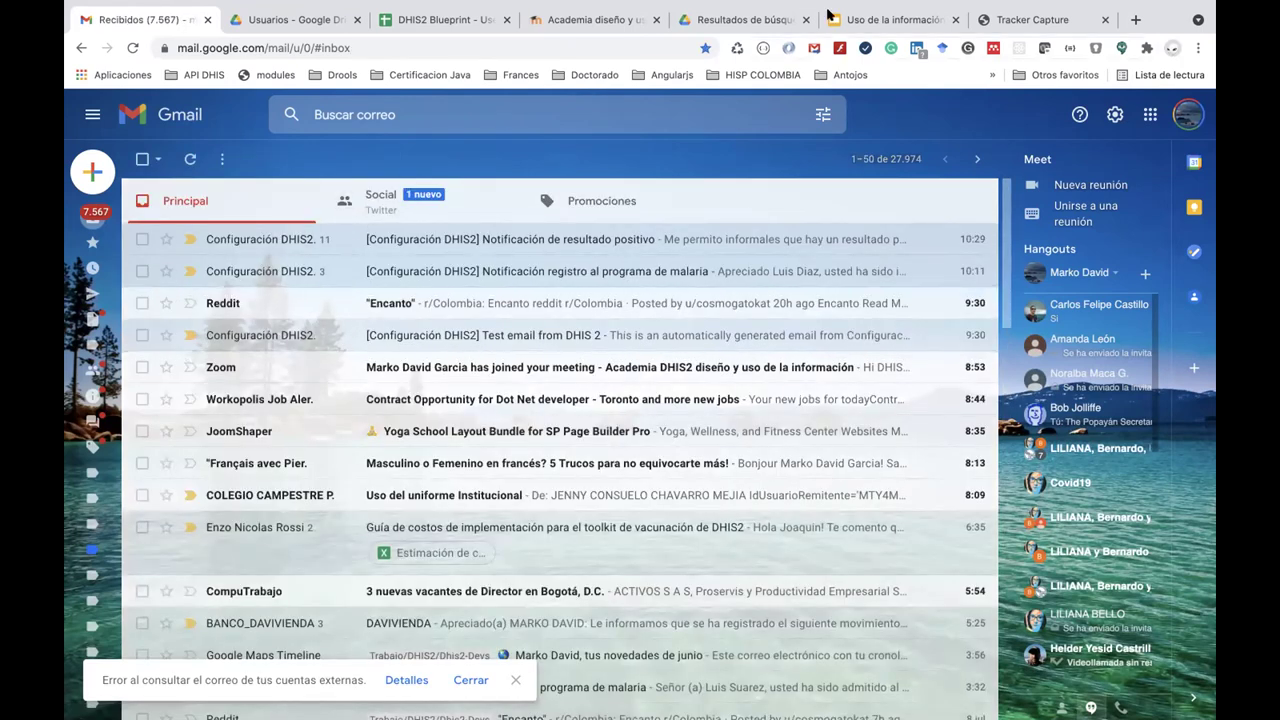
{"action": "left_click", "coordinate": [1020, 15]}
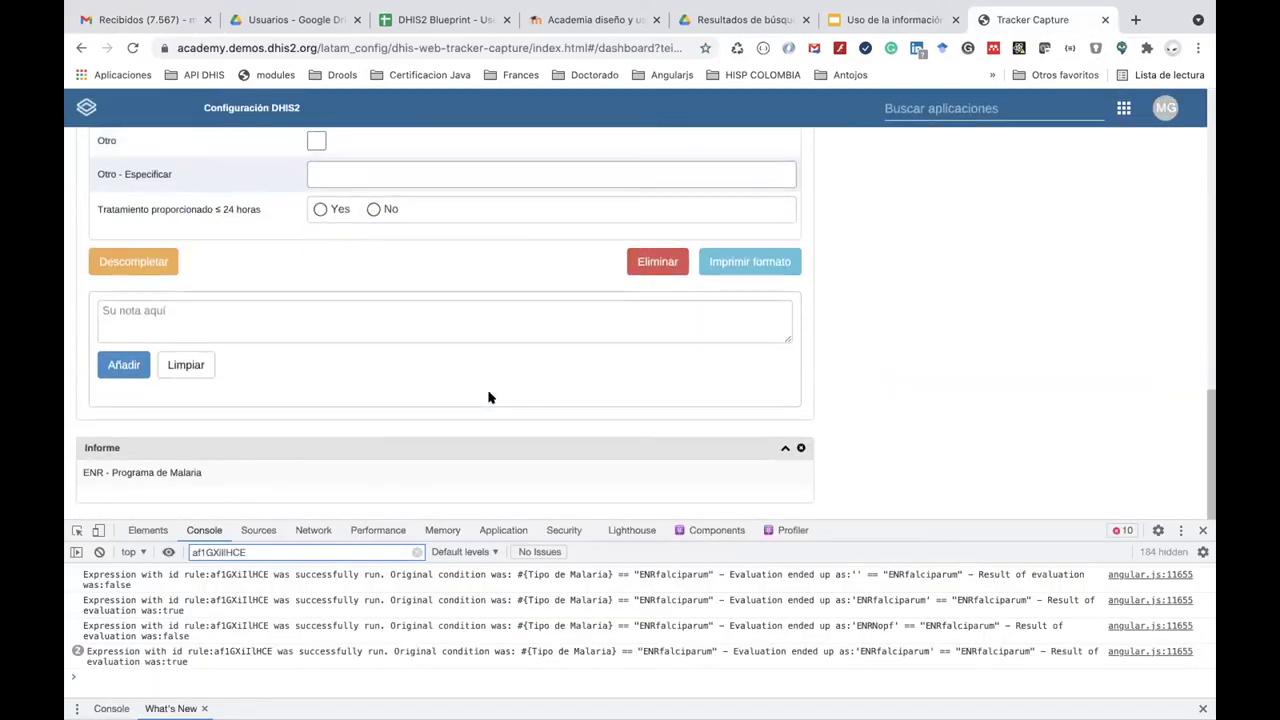
Open Chrome's Apps page via the Aplicaciones bookmark.
{"action": "scroll", "coordinate": [609, 300], "scroll_direction": "up", "scroll_amount": 15}
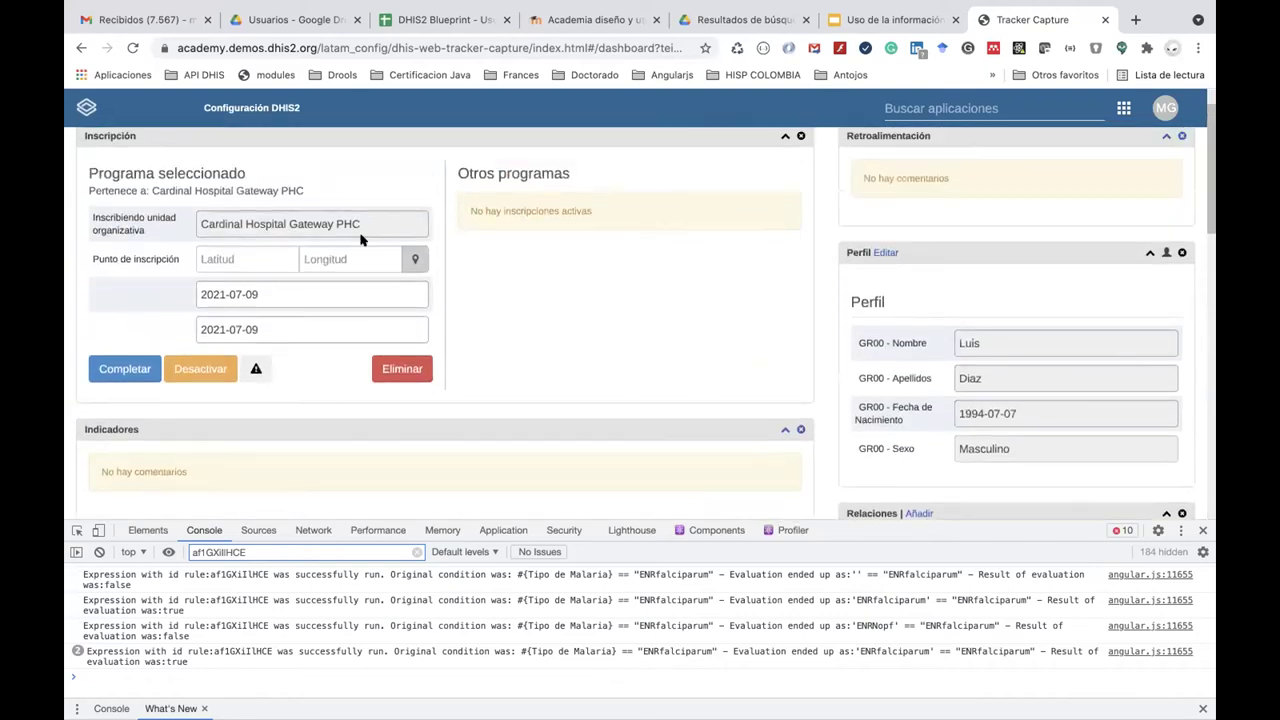
{"action": "scroll", "coordinate": [361, 240], "scroll_direction": "down", "scroll_amount": 15}
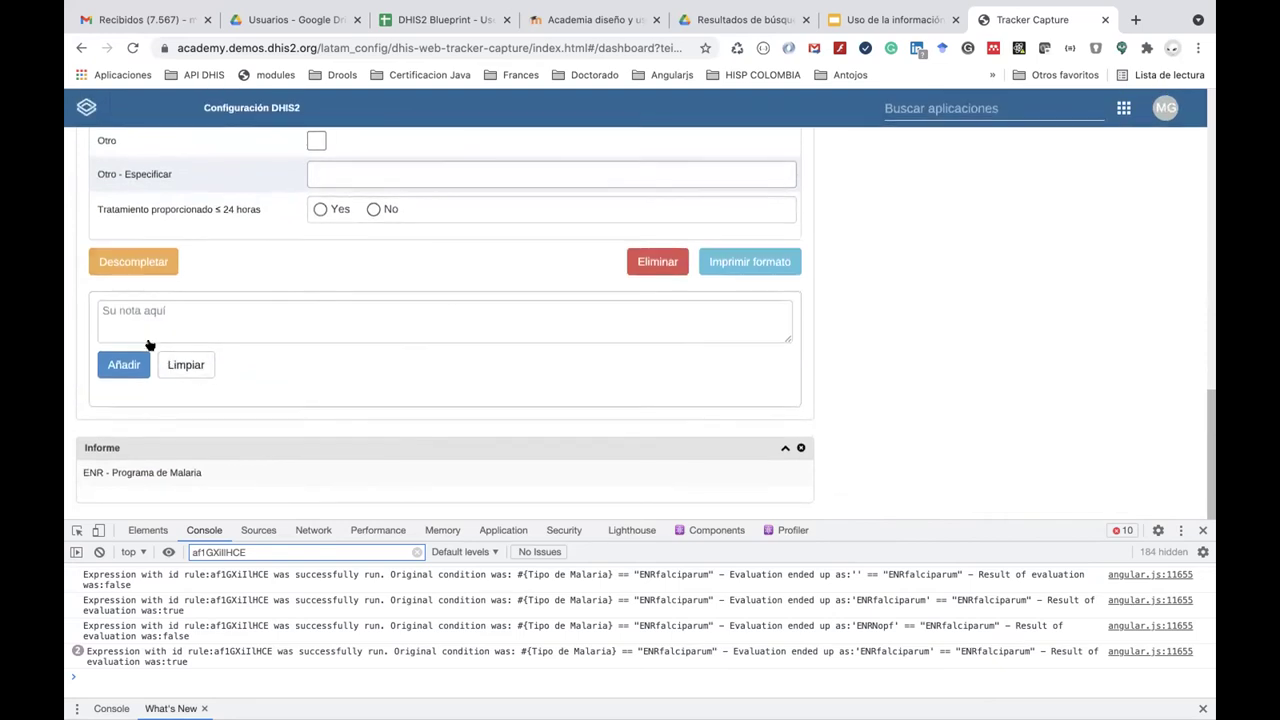
{"action": "scroll", "coordinate": [163, 194], "scroll_direction": "up", "scroll_amount": 3}
{"action": "left_click", "coordinate": [118, 75]}
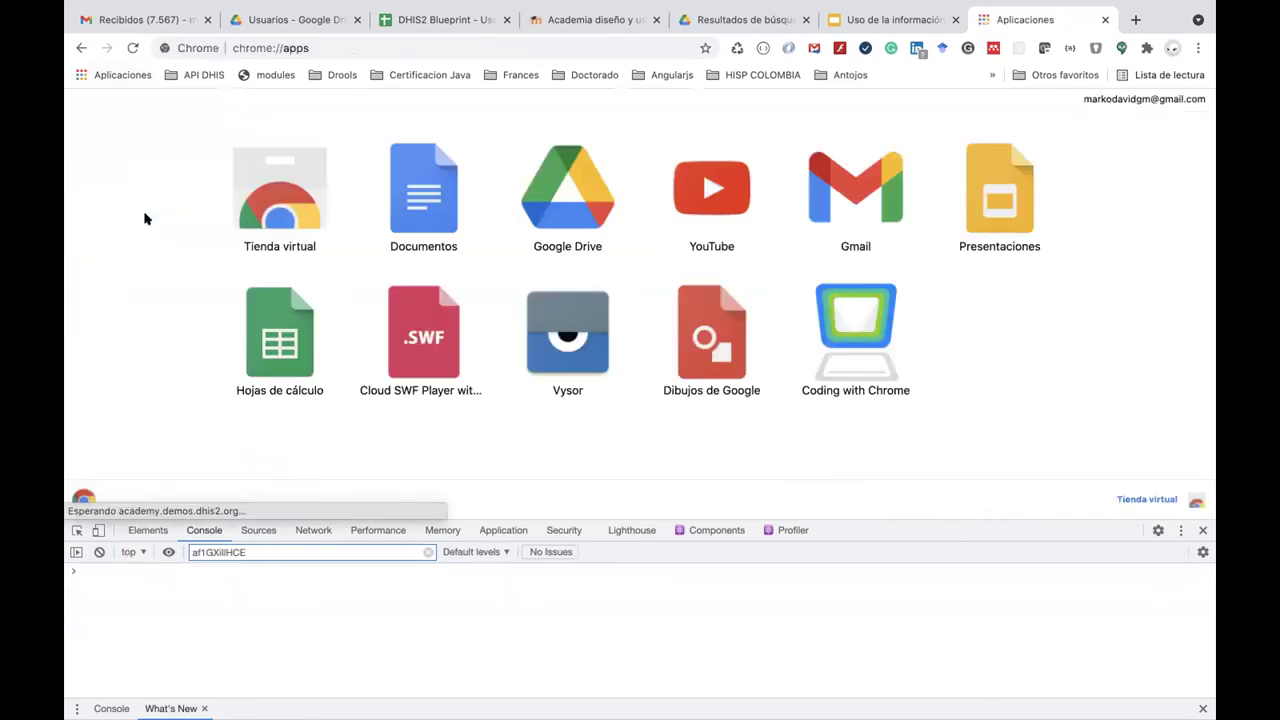
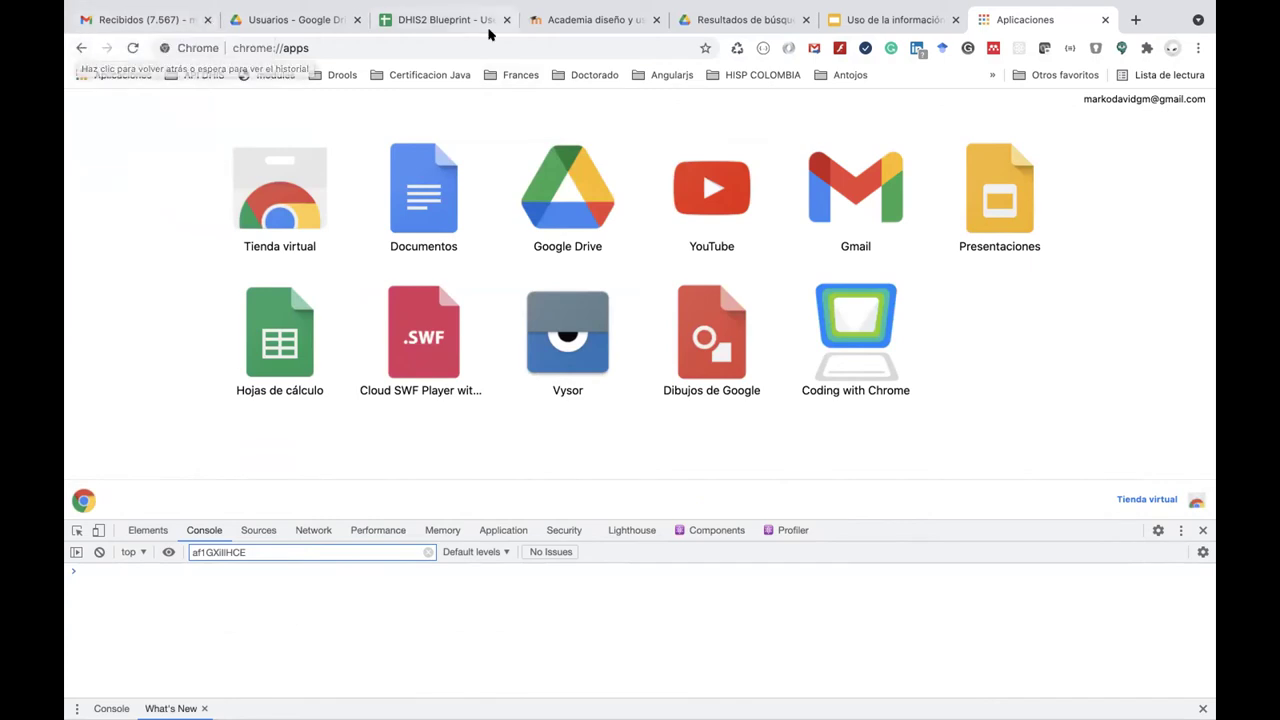
Glance at the day 5 'Uso de la información' slides, then bring up the DHIS2 Academy course page.
{"action": "left_click", "coordinate": [847, 19]}
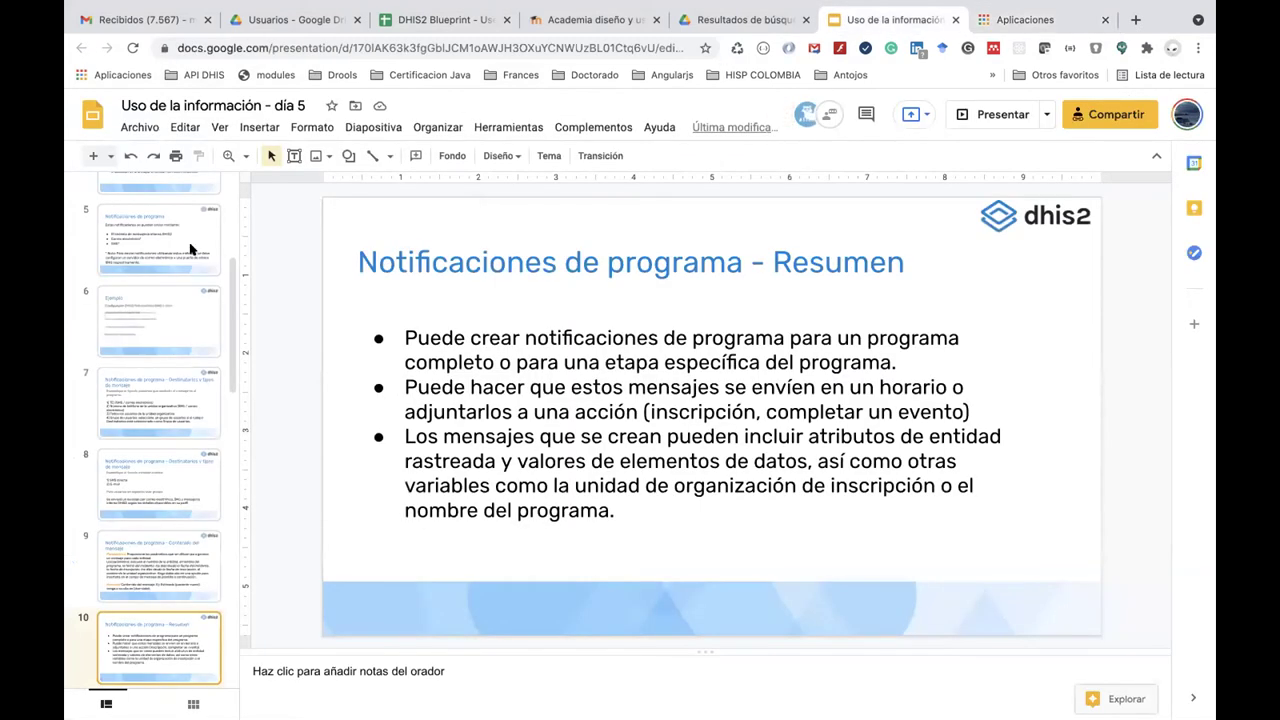
{"action": "scroll", "coordinate": [190, 265], "scroll_direction": "up", "scroll_amount": 5}
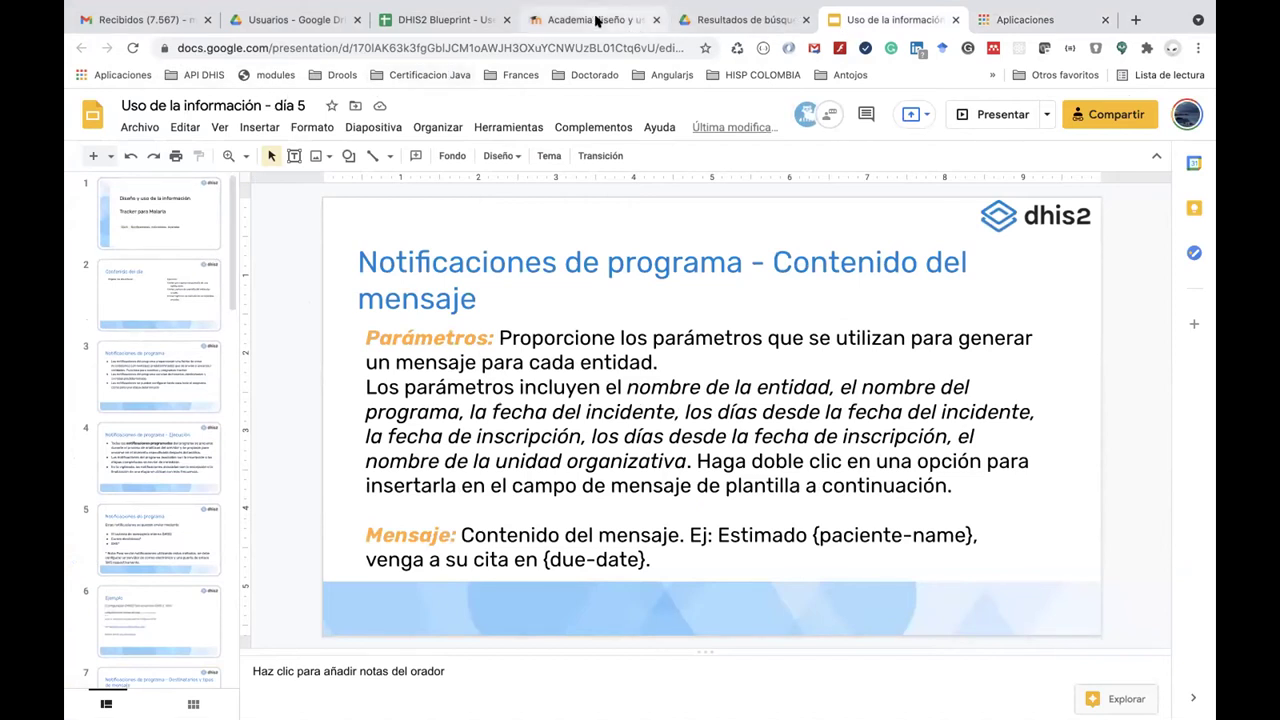
{"action": "left_click", "coordinate": [630, 20]}
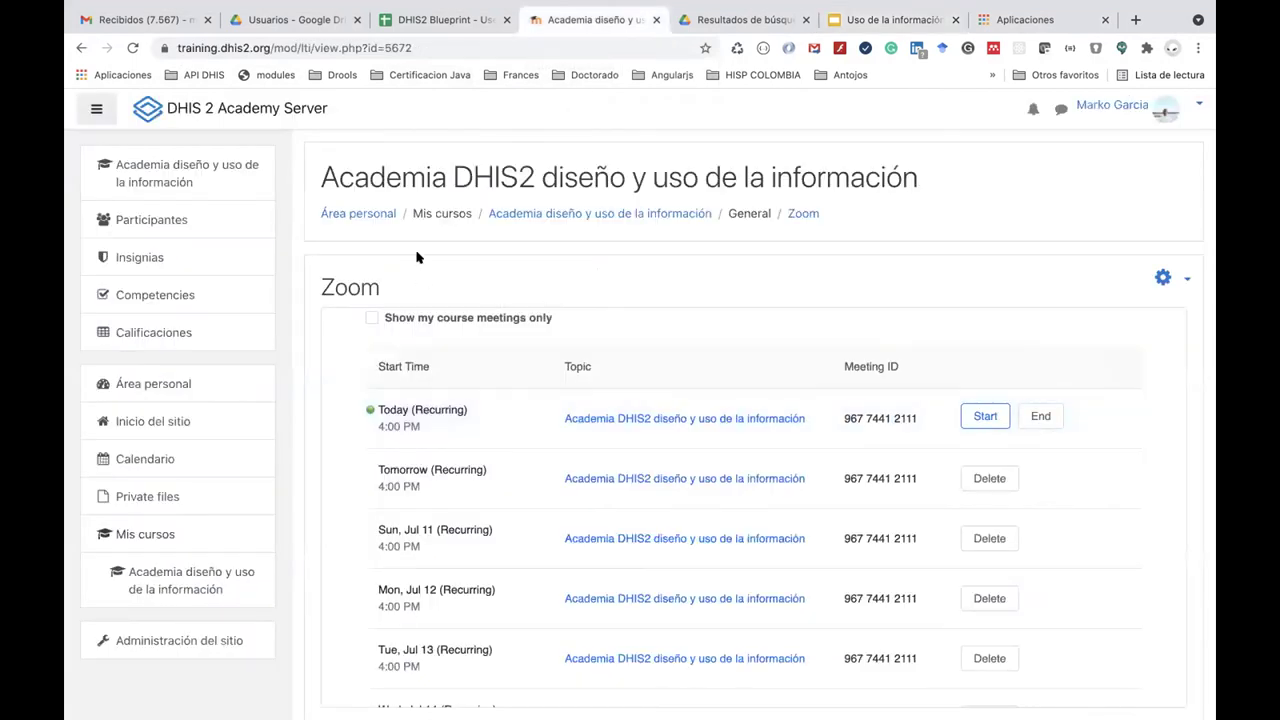
Open the course's Recursos disponibles slide and copy the Servidor de configuración link into the address bar.
{"action": "left_click", "coordinate": [227, 180]}
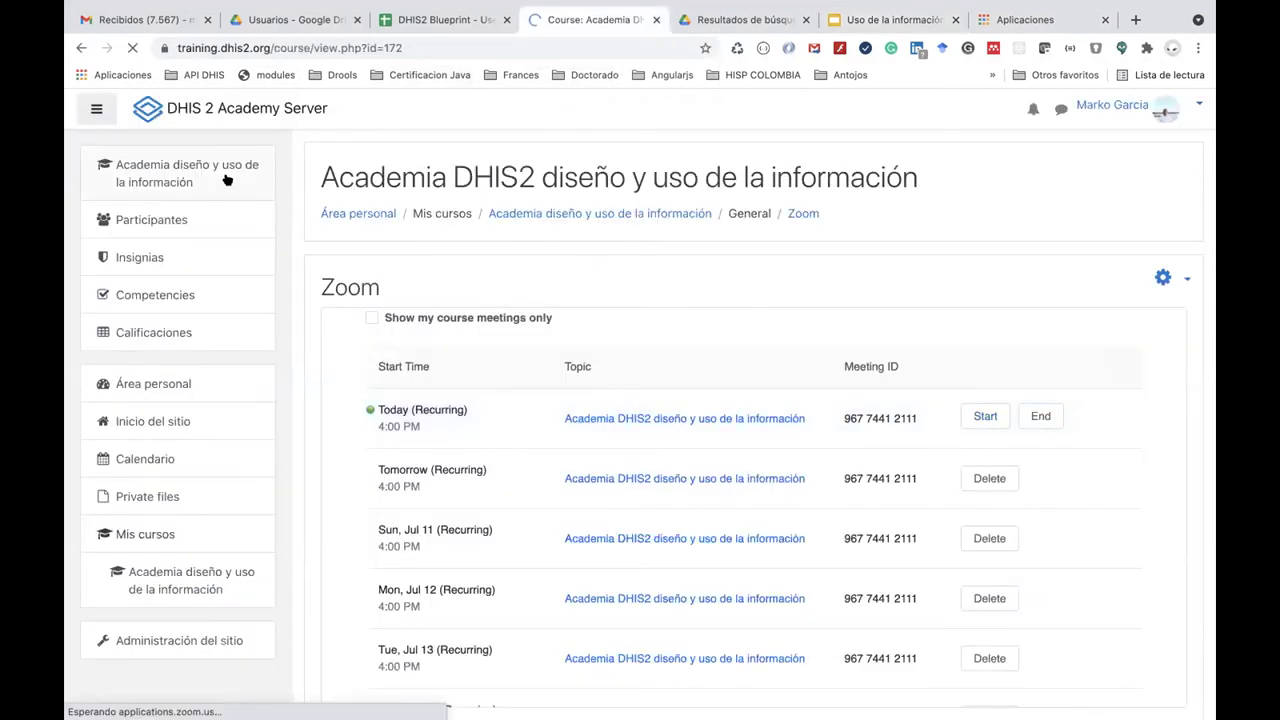
{"action": "left_click", "coordinate": [430, 467]}
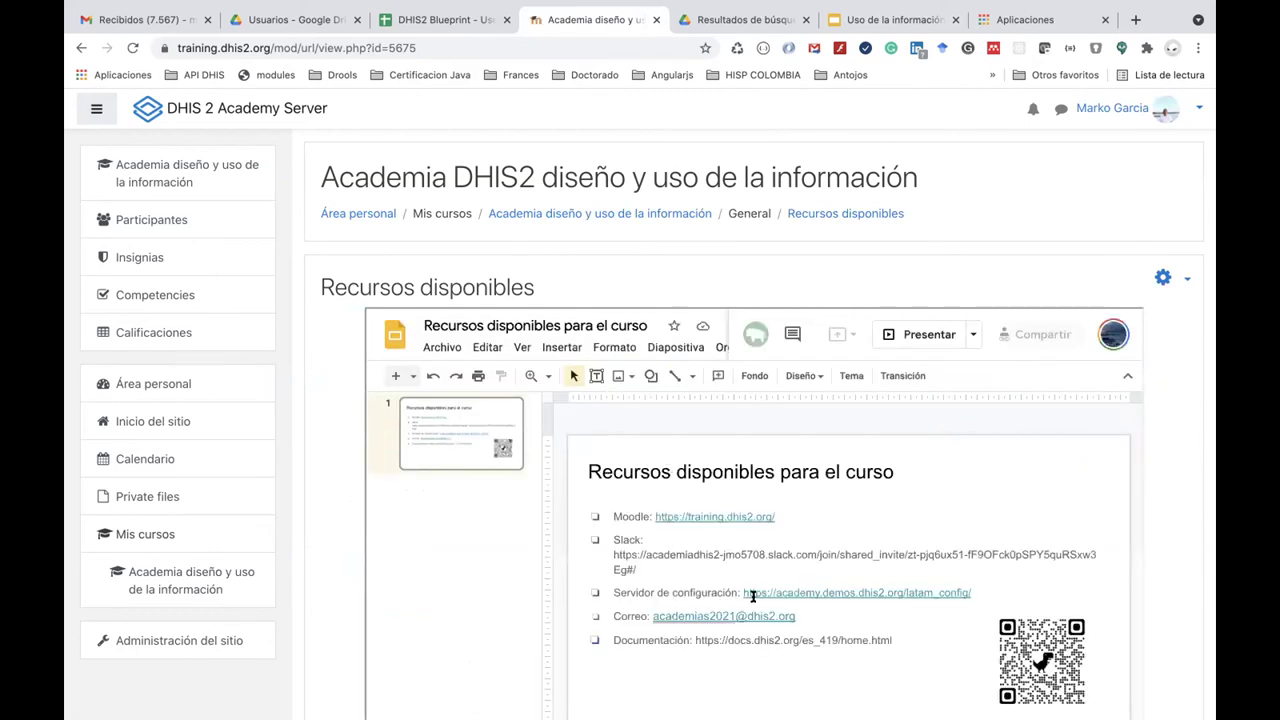
{"action": "left_click", "coordinate": [815, 590]}
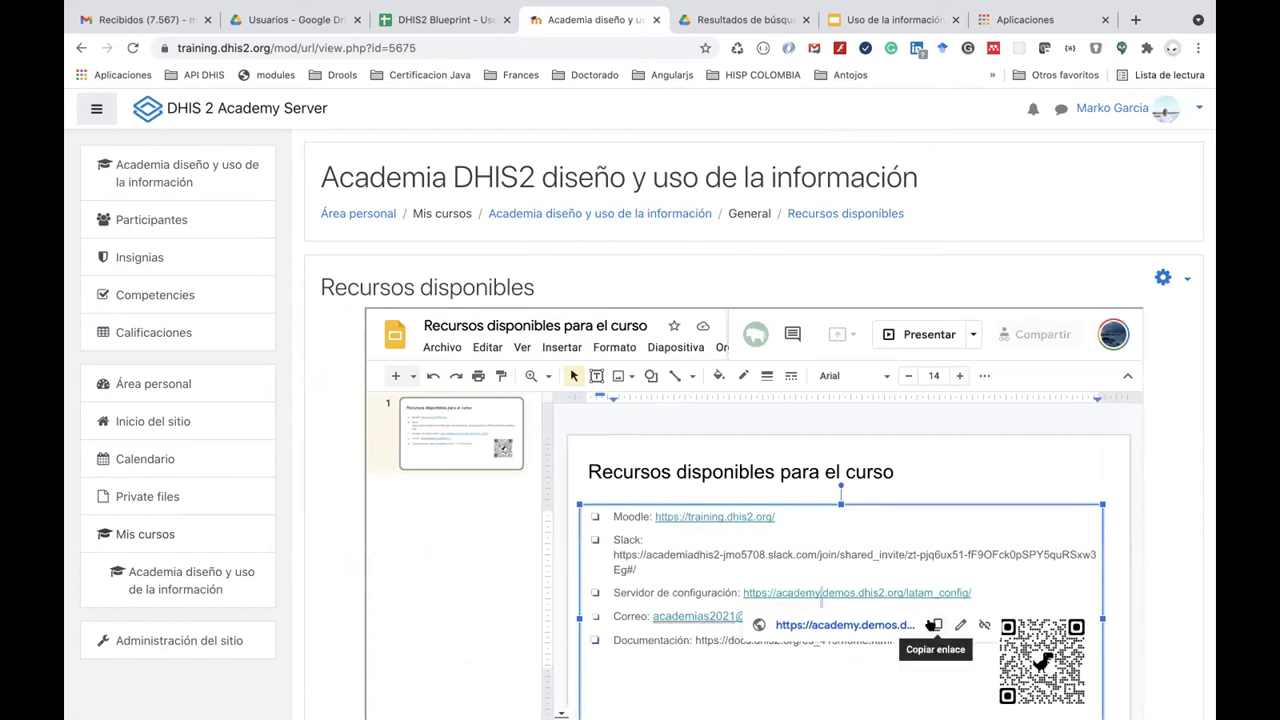
{"action": "left_click", "coordinate": [933, 626]}
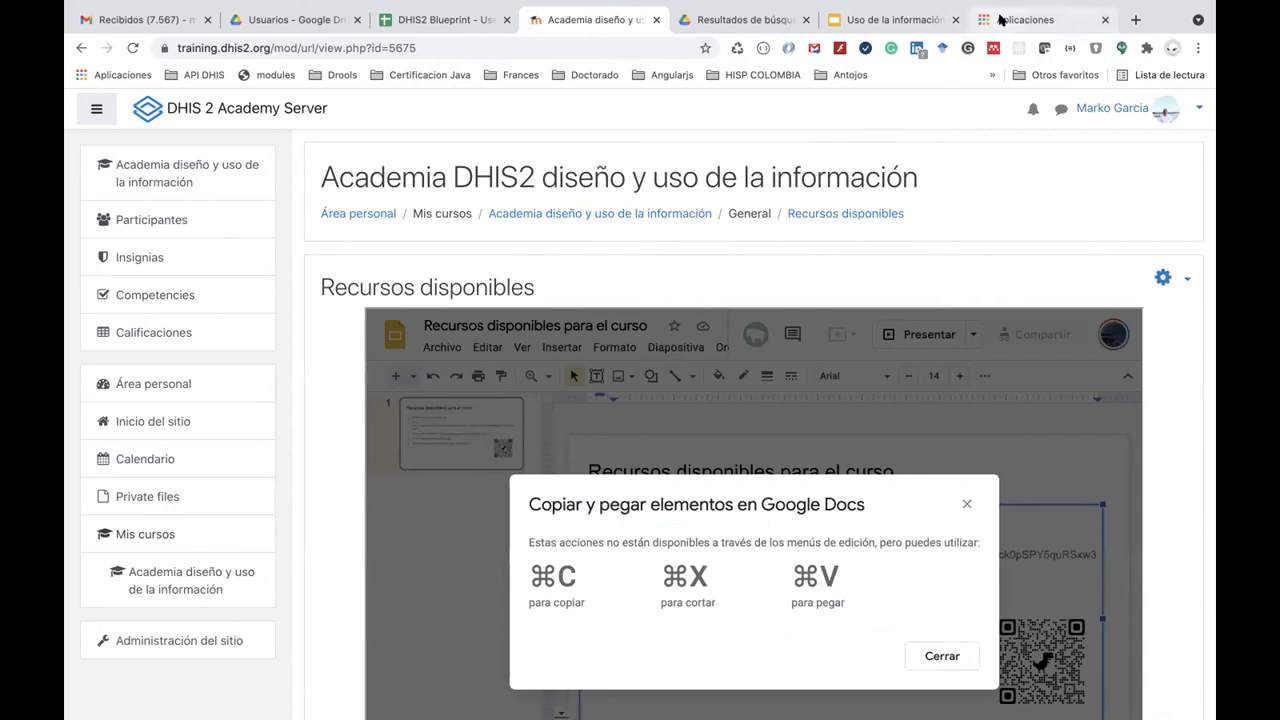
{"action": "left_click", "coordinate": [1001, 20]}
{"action": "left_click", "coordinate": [581, 39]}
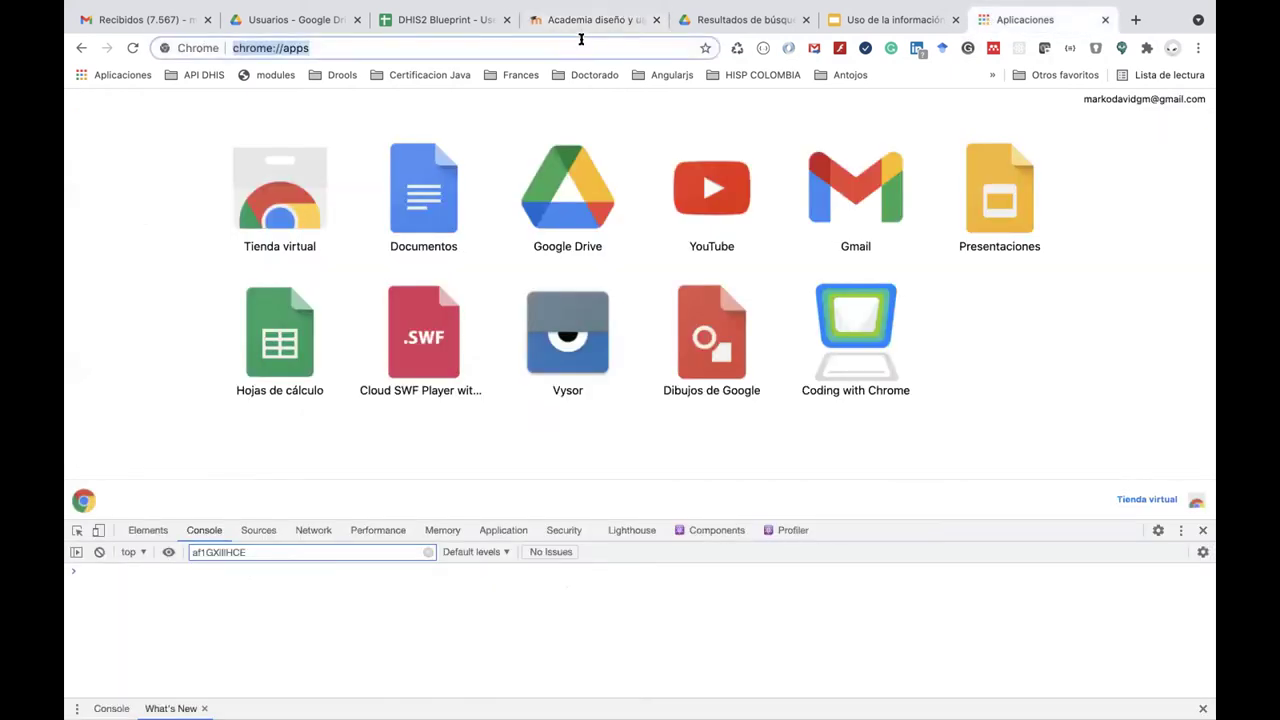
{"action": "key", "text": "ctrl+v"}
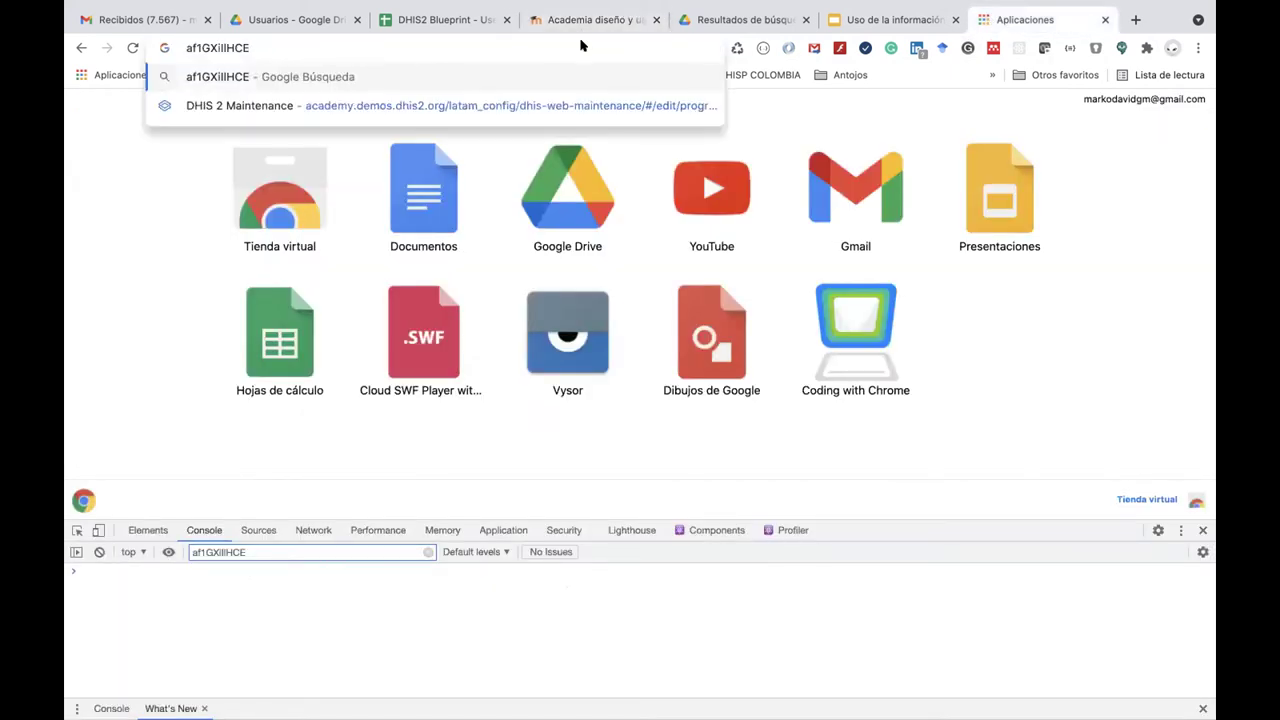
Back on the course slide, dismiss the copy notice and select the full configuration server link text.
{"action": "key", "text": "super+Tab"}
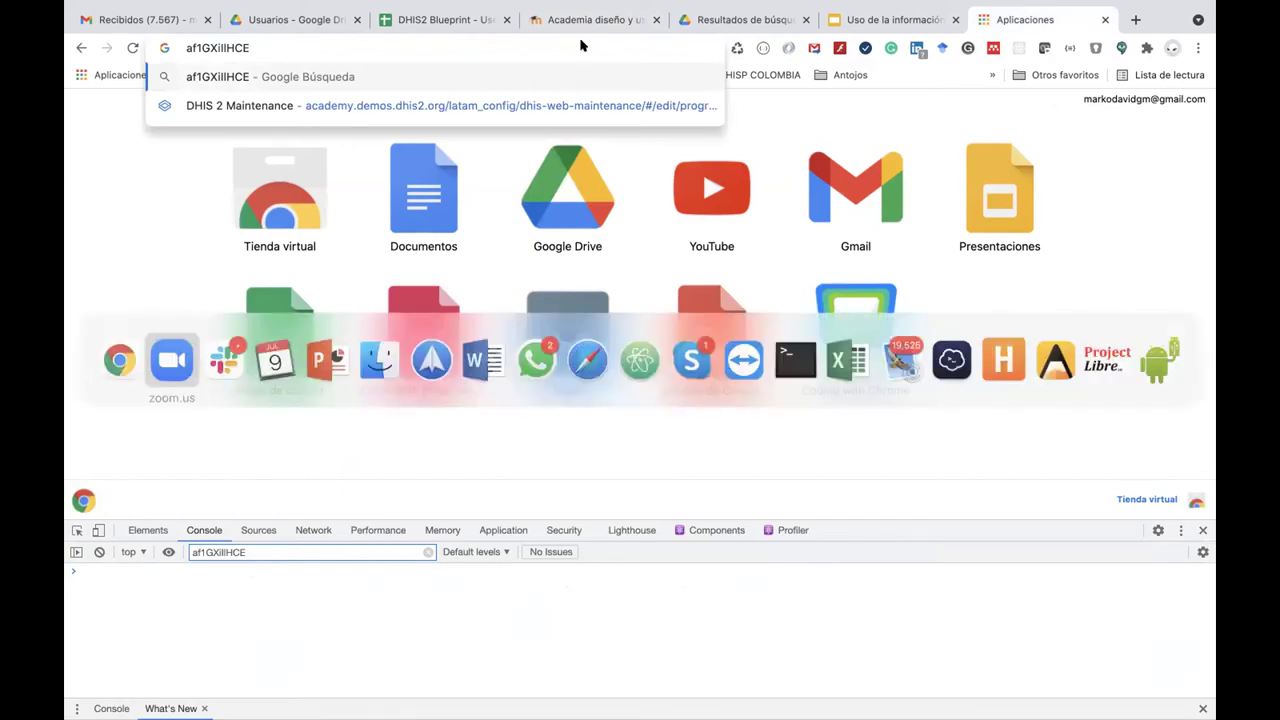
{"action": "key", "text": "super+Tab"}
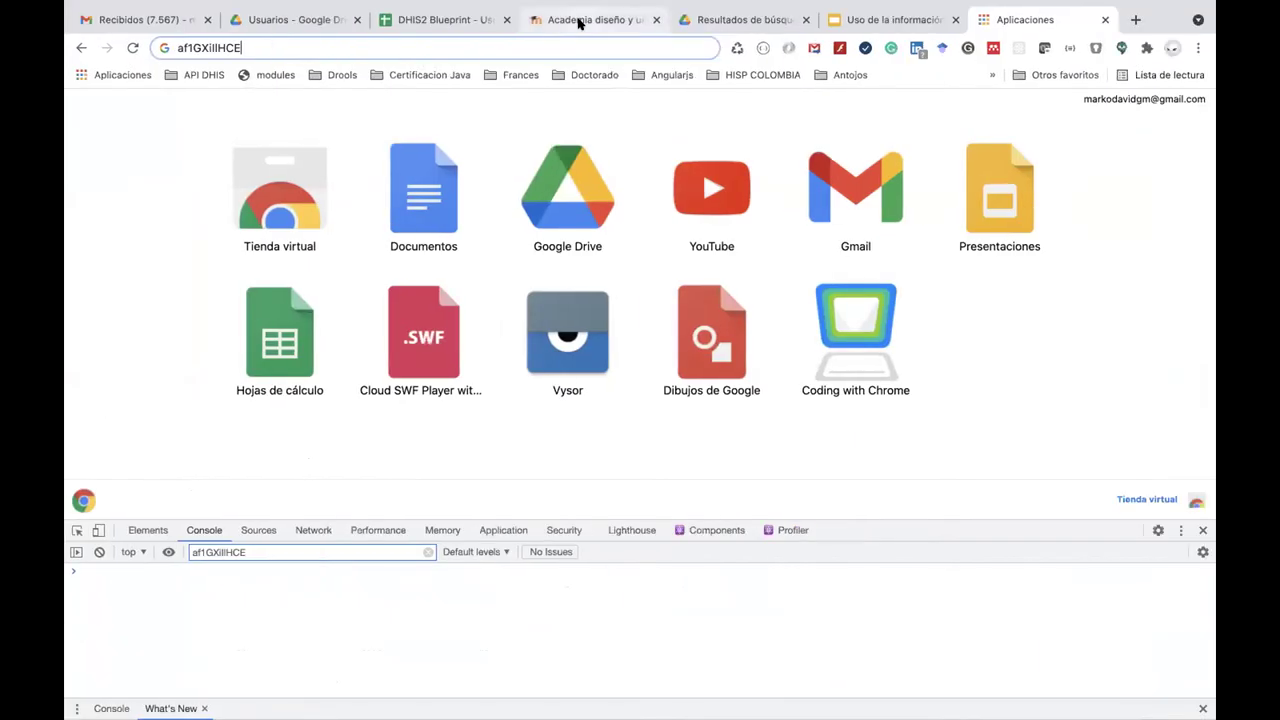
{"action": "left_click", "coordinate": [579, 23]}
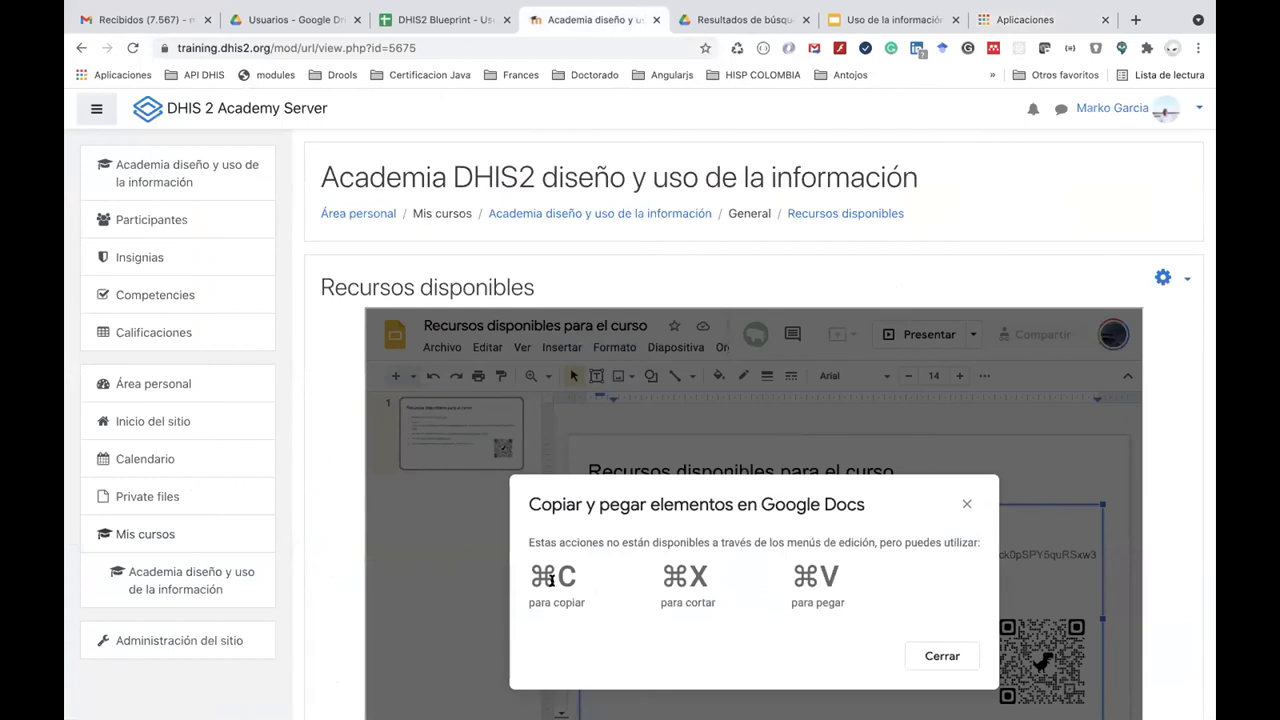
{"action": "left_click", "coordinate": [935, 655]}
{"action": "scroll", "coordinate": [889, 597], "scroll_direction": "down", "scroll_amount": 2}
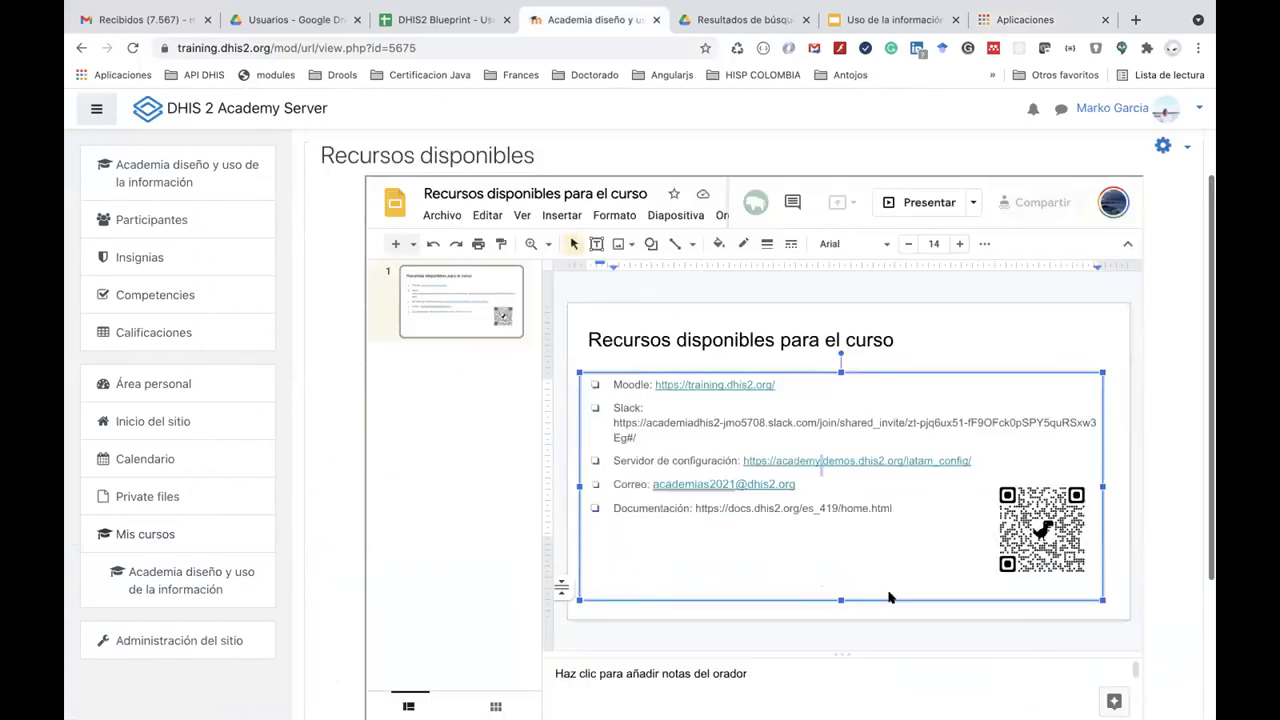
{"action": "right_click", "coordinate": [889, 465]}
{"action": "left_click", "coordinate": [784, 541]}
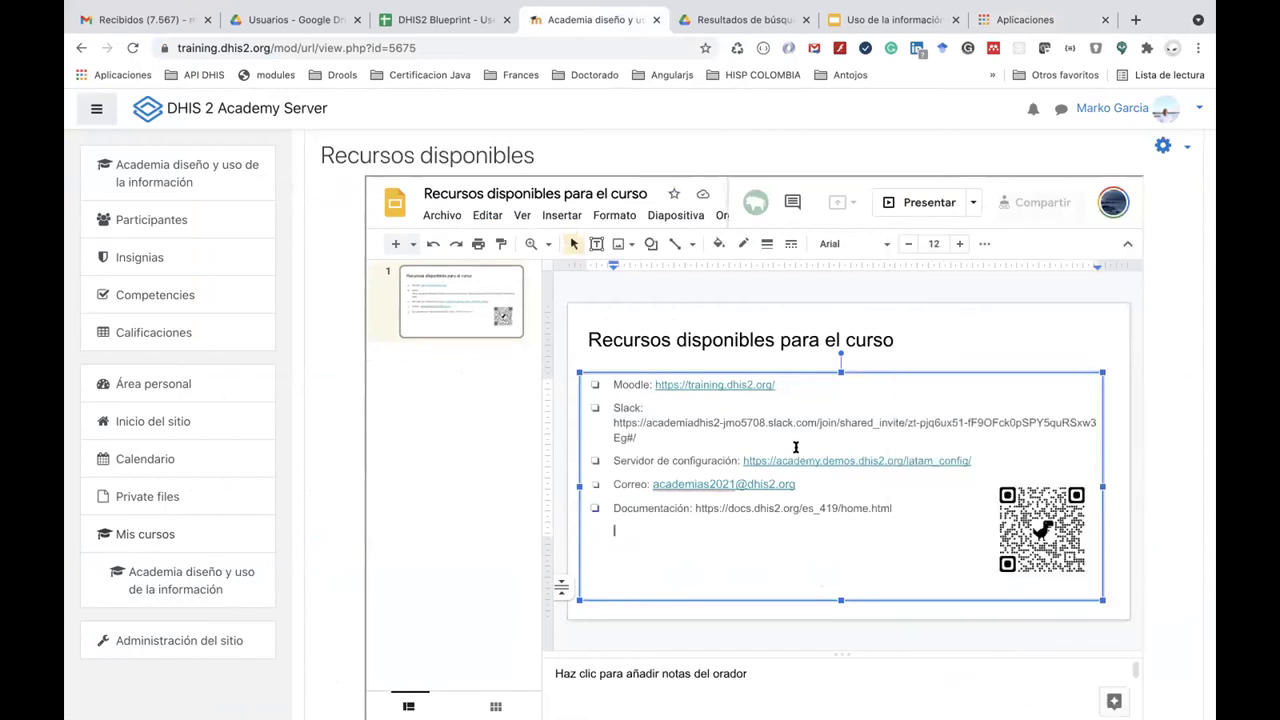
{"action": "right_click", "coordinate": [811, 457]}
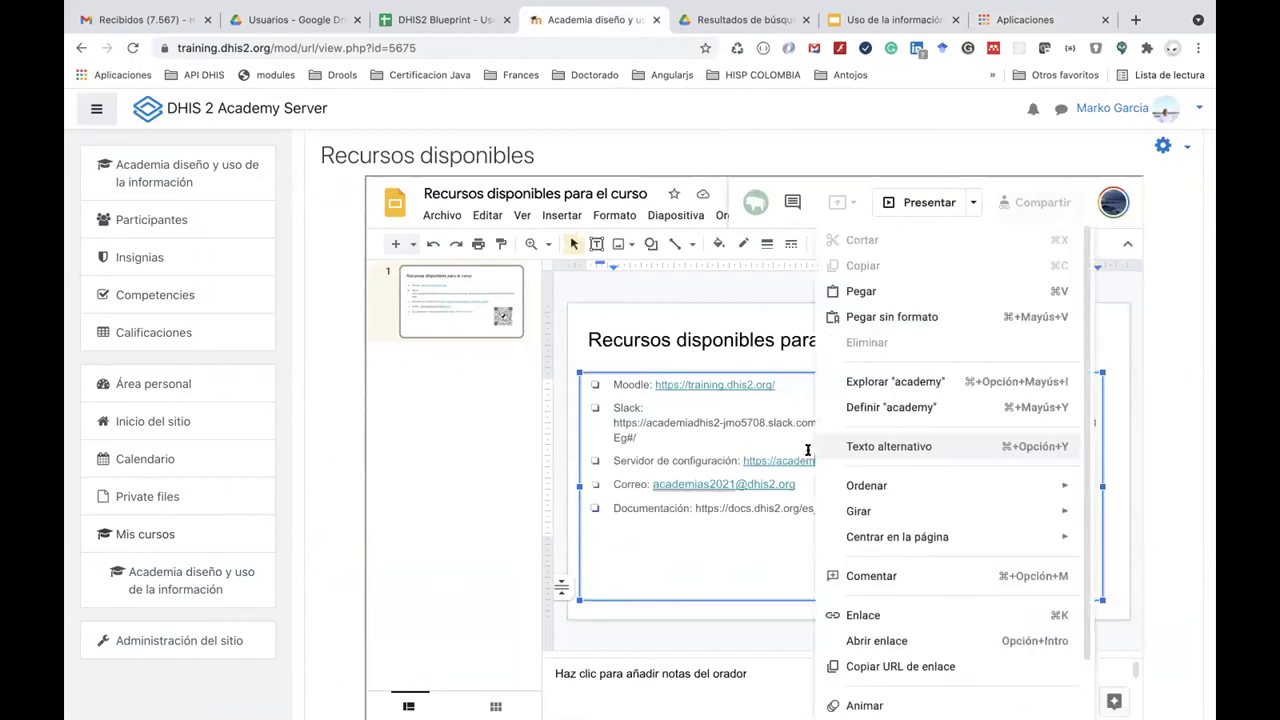
{"action": "left_click", "coordinate": [762, 571]}
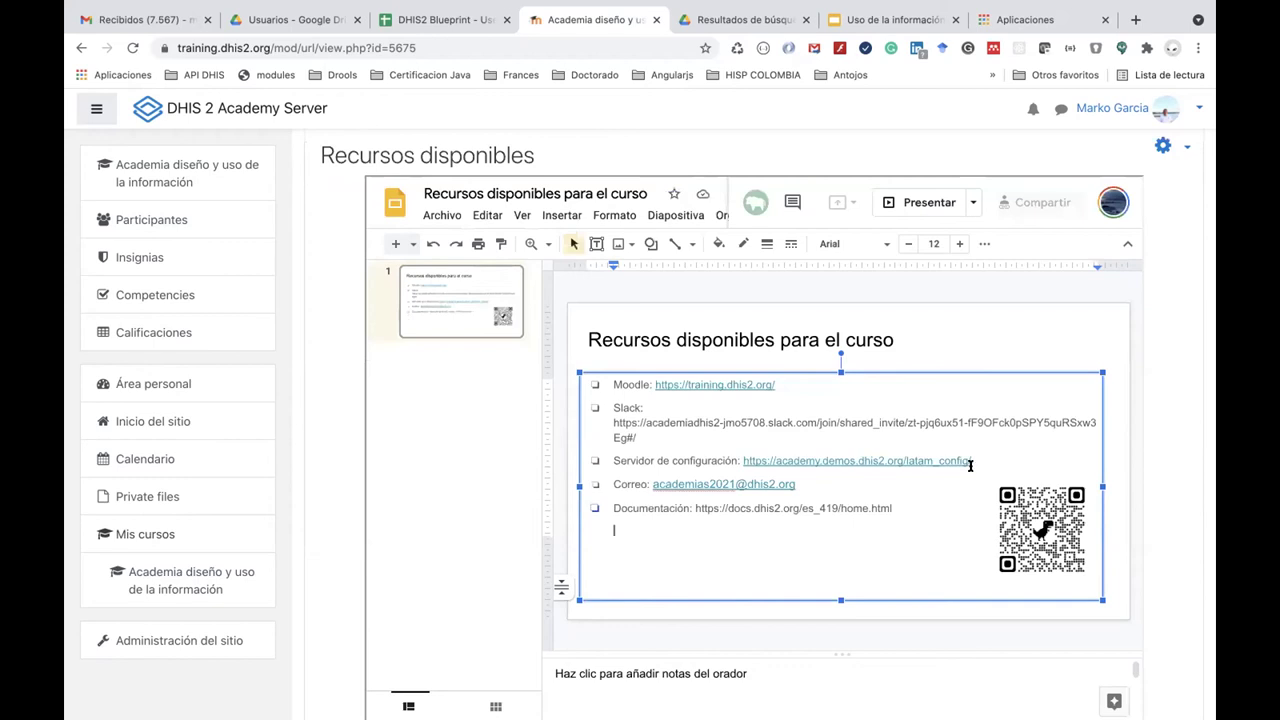
{"action": "left_click_drag", "start_coordinate": [975, 460], "coordinate": [738, 458]}
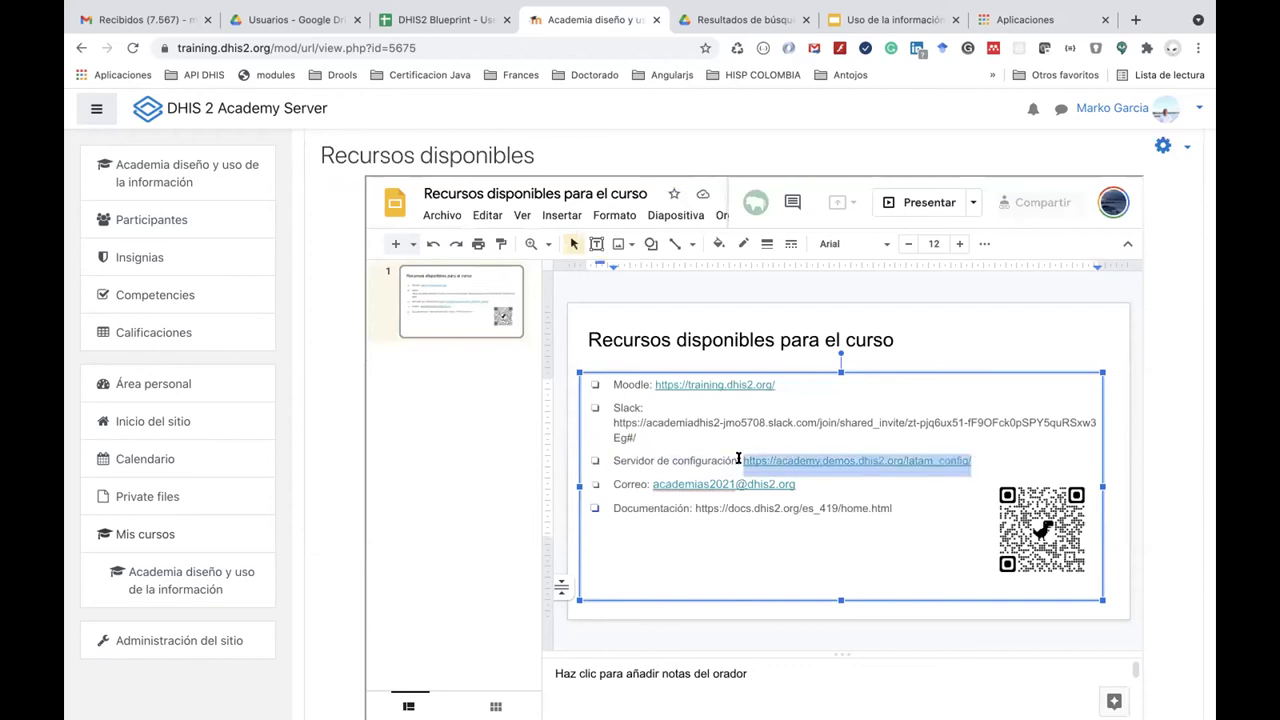
{"action": "left_click", "coordinate": [1000, 19]}
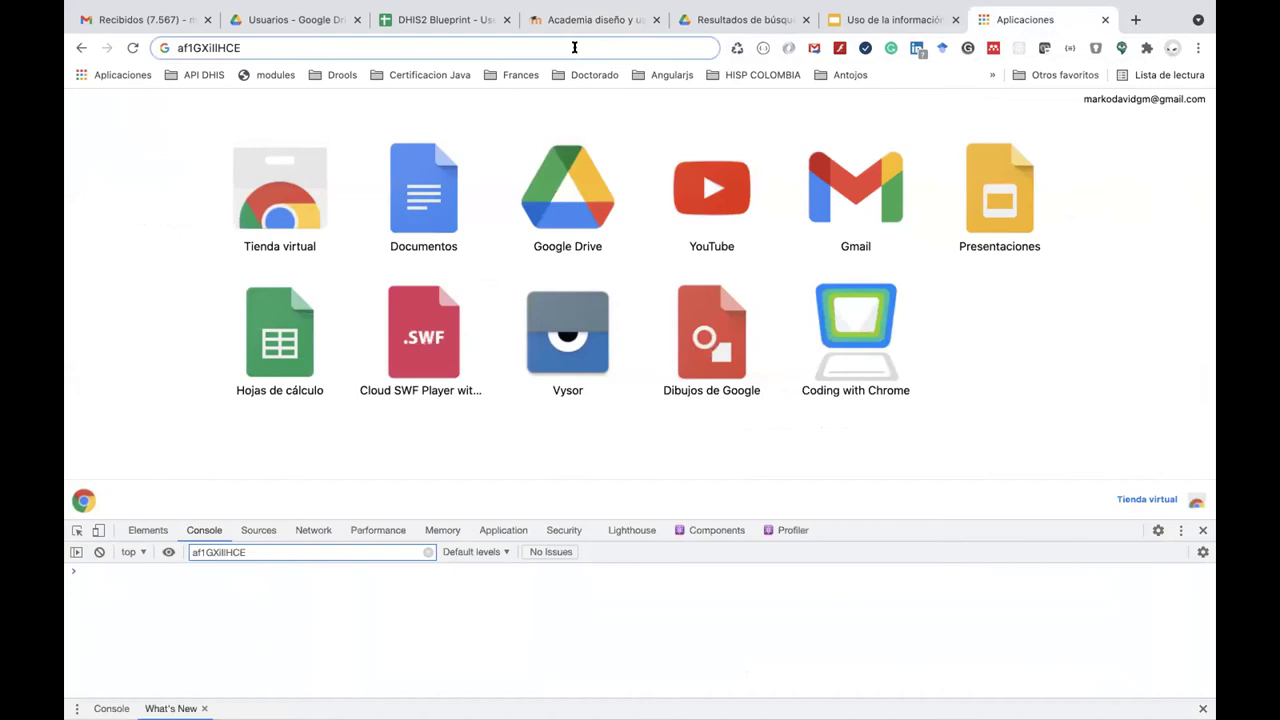
Load the DHIS2 configuration server from the pasted link.
{"action": "key", "text": "super+a"}
{"action": "key", "text": "super+v"}
{"action": "key", "text": "Return"}
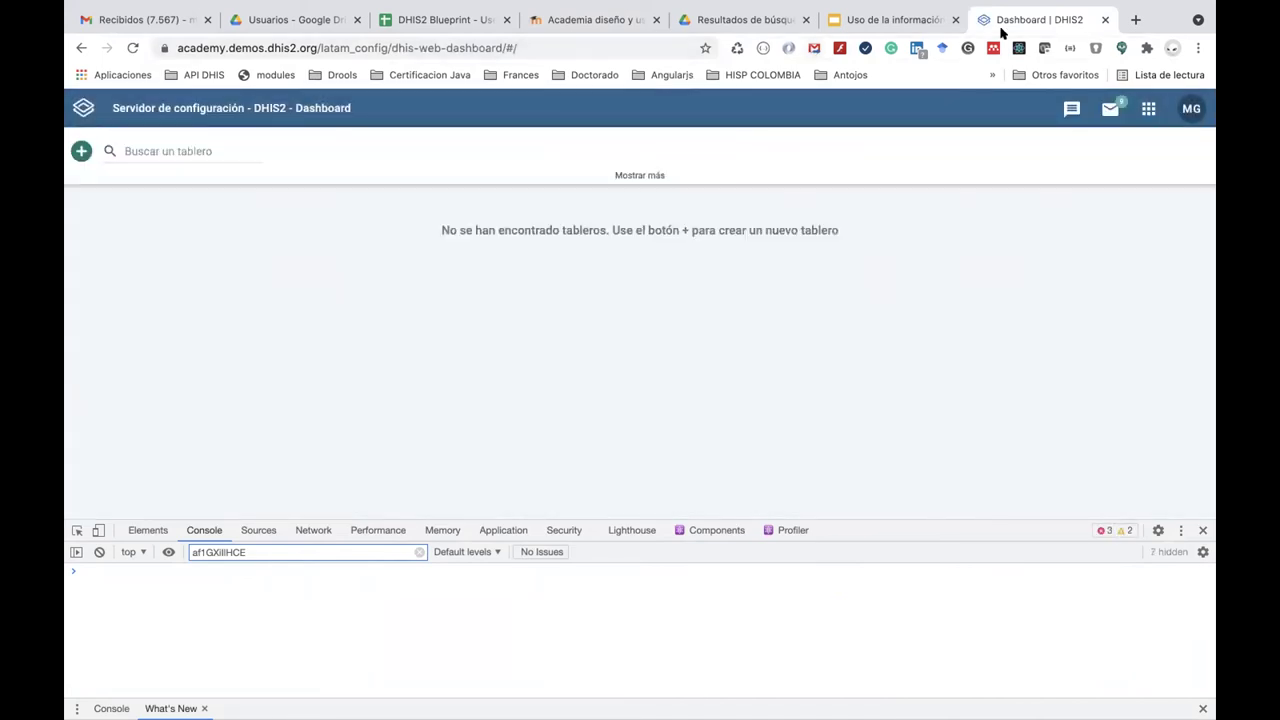
Review the System notification messages, then open the Tracker Capture data entry app.
{"action": "left_click", "coordinate": [1105, 110]}
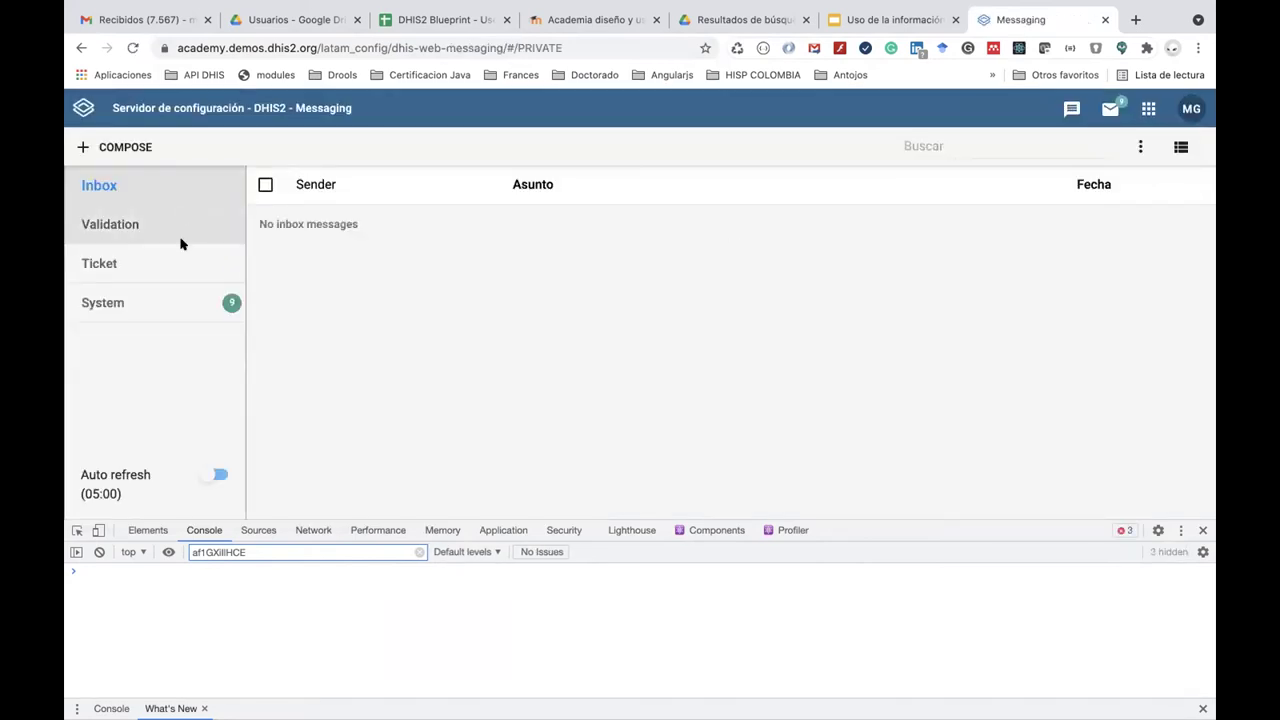
{"action": "left_click", "coordinate": [169, 303]}
{"action": "scroll", "coordinate": [388, 333], "scroll_direction": "down", "scroll_amount": 1}
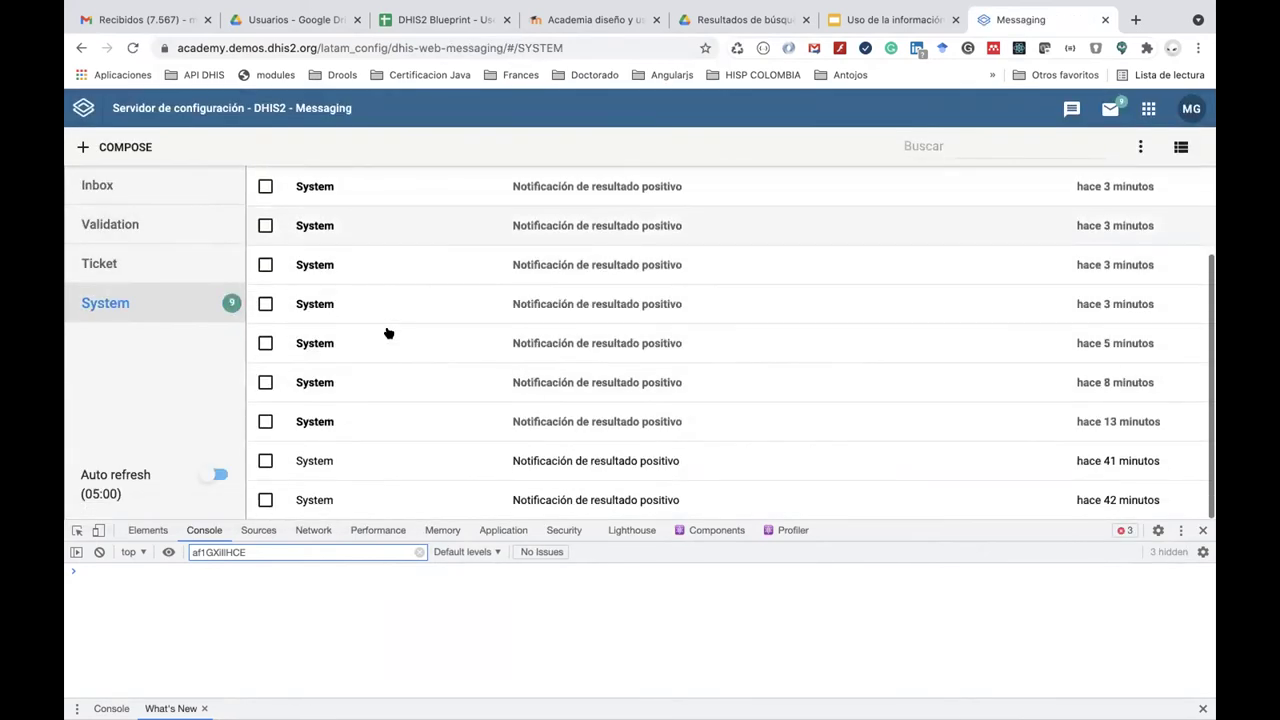
{"action": "scroll", "coordinate": [388, 333], "scroll_direction": "up", "scroll_amount": 1}
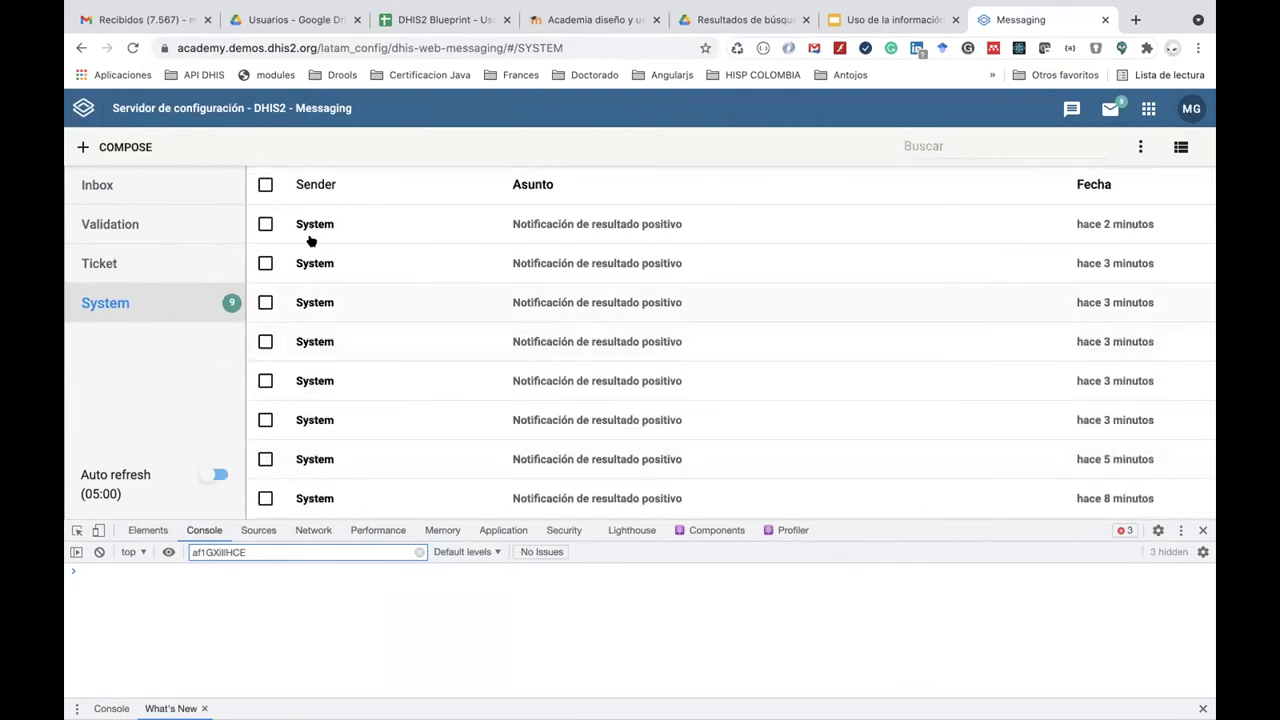
{"action": "left_click", "coordinate": [1148, 108]}
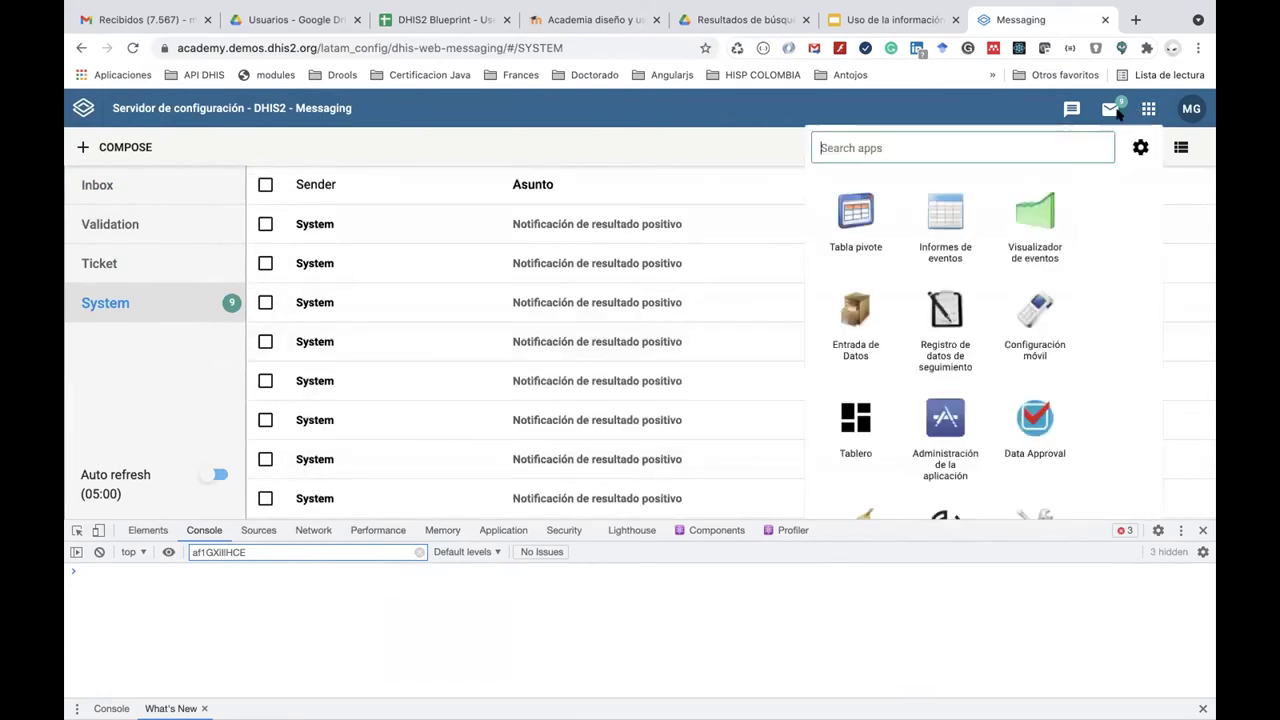
{"action": "left_click", "coordinate": [940, 312]}
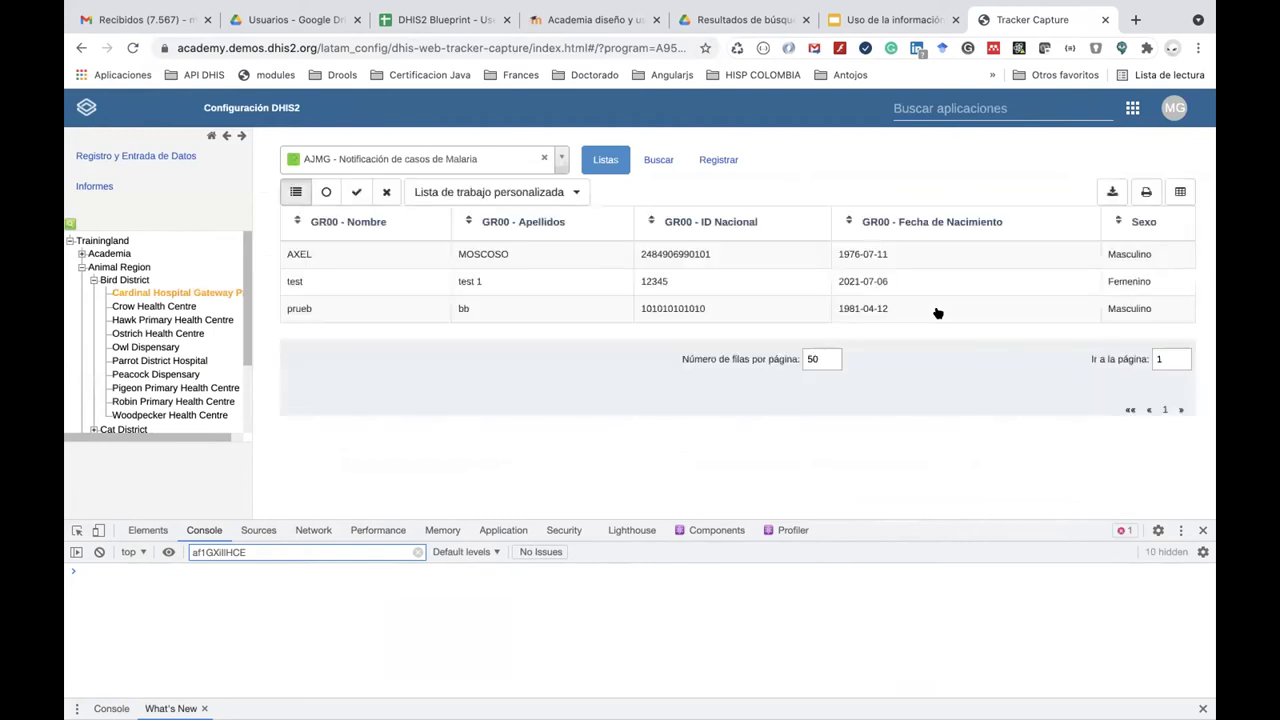
Start a new registration in the AJMG malaria program, filling in the person's first name and surname.
{"action": "left_click", "coordinate": [718, 159]}
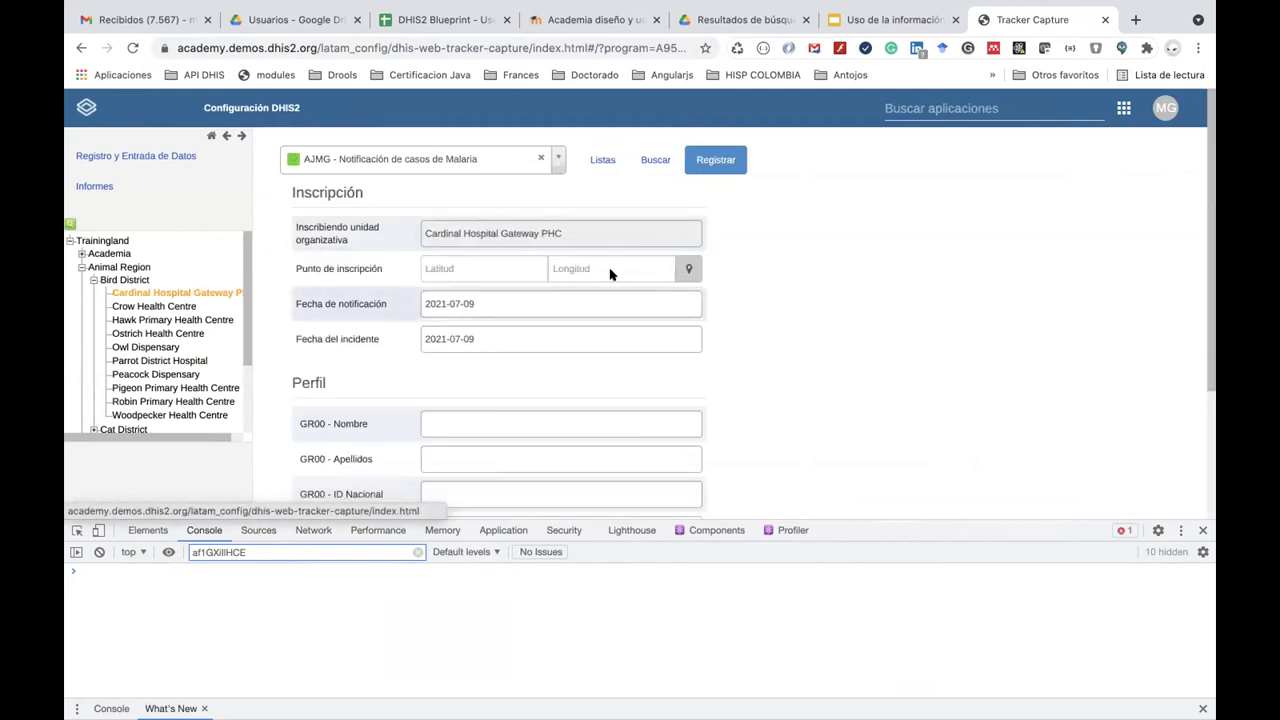
{"action": "scroll", "coordinate": [551, 366], "scroll_direction": "down", "scroll_amount": 2}
{"action": "left_click", "coordinate": [497, 332]}
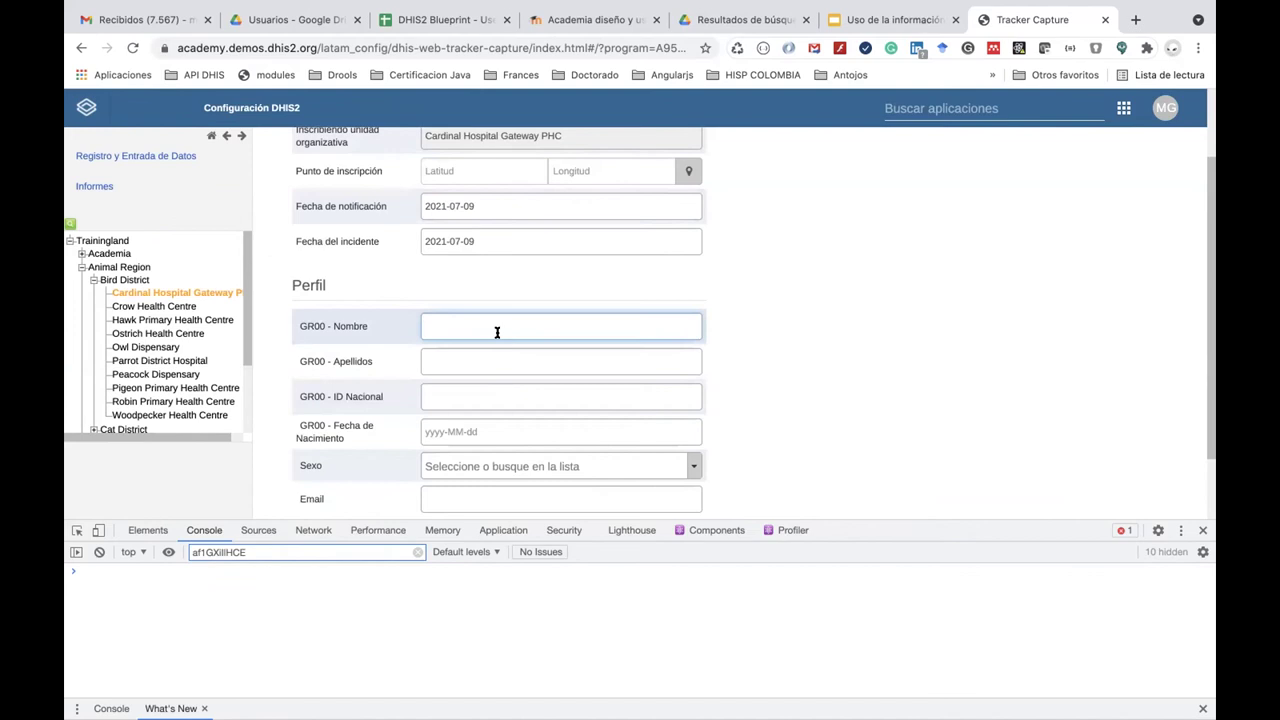
{"action": "scroll", "coordinate": [497, 332], "scroll_direction": "down", "scroll_amount": 1}
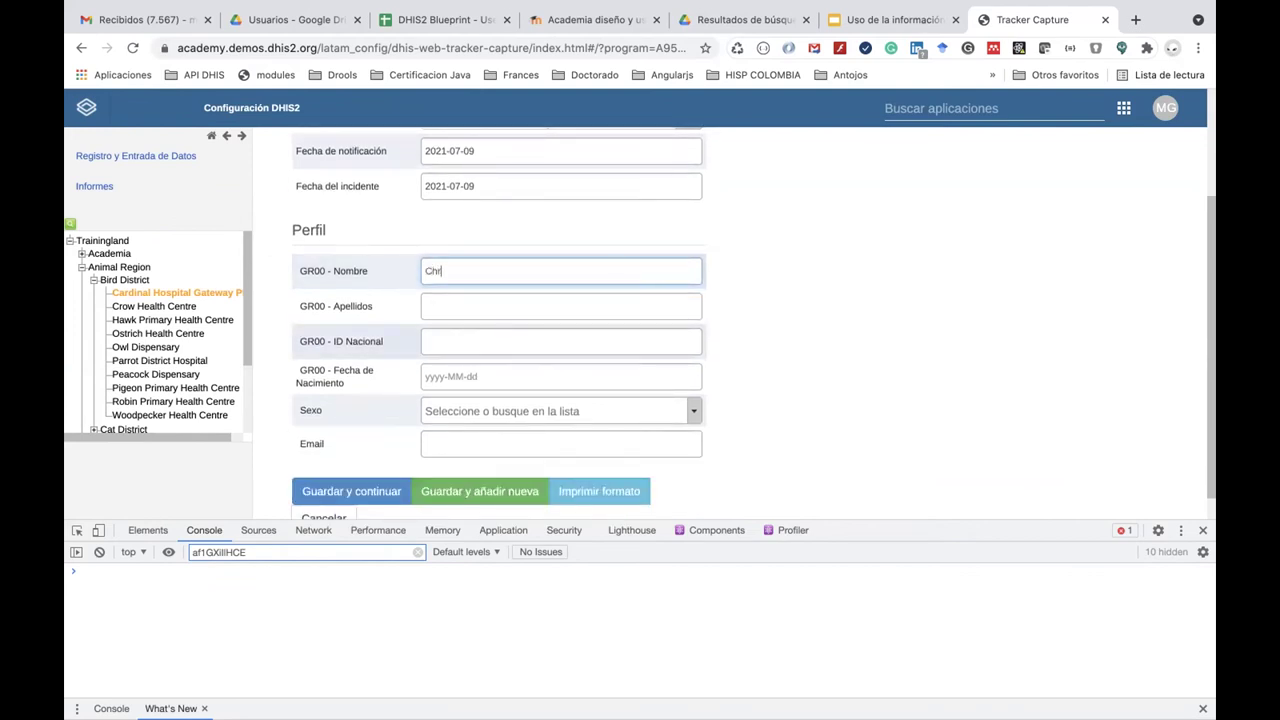
{"action": "type", "text": "Chris"}
{"action": "left_click", "coordinate": [462, 307]}
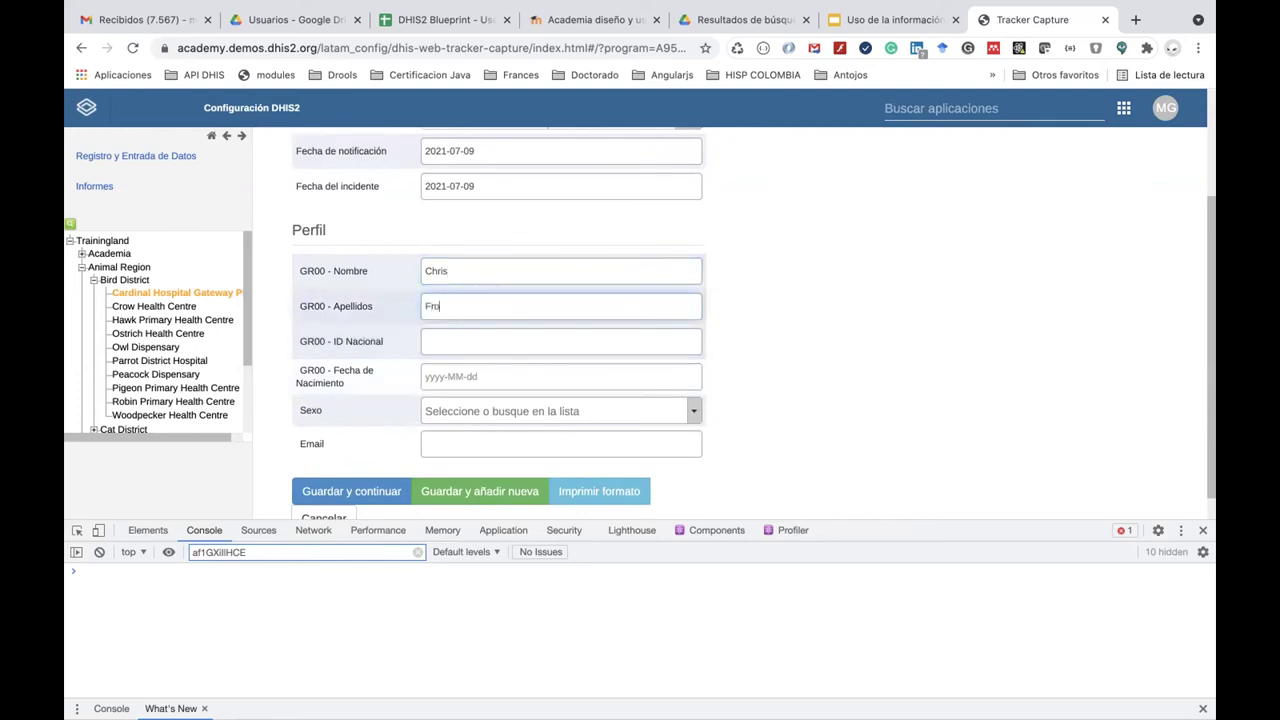
{"action": "left_click", "coordinate": [453, 343]}
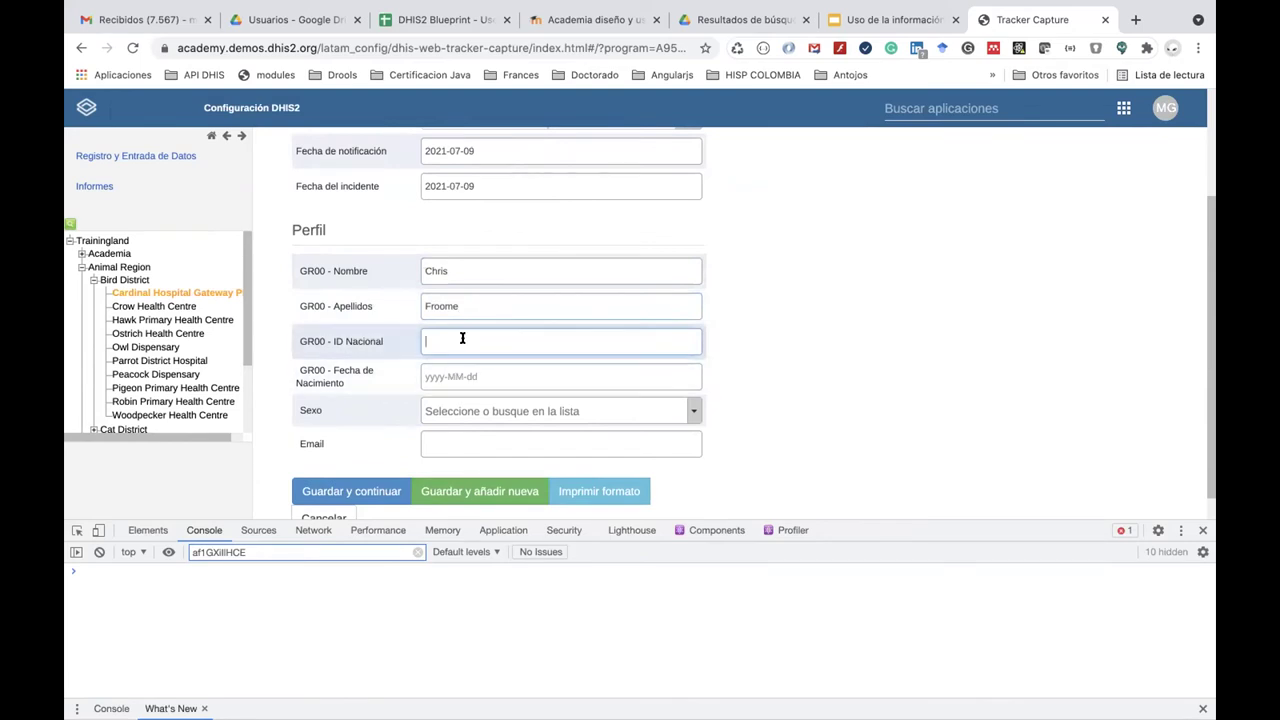
{"action": "scroll", "coordinate": [432, 292], "scroll_direction": "up", "scroll_amount": 3}
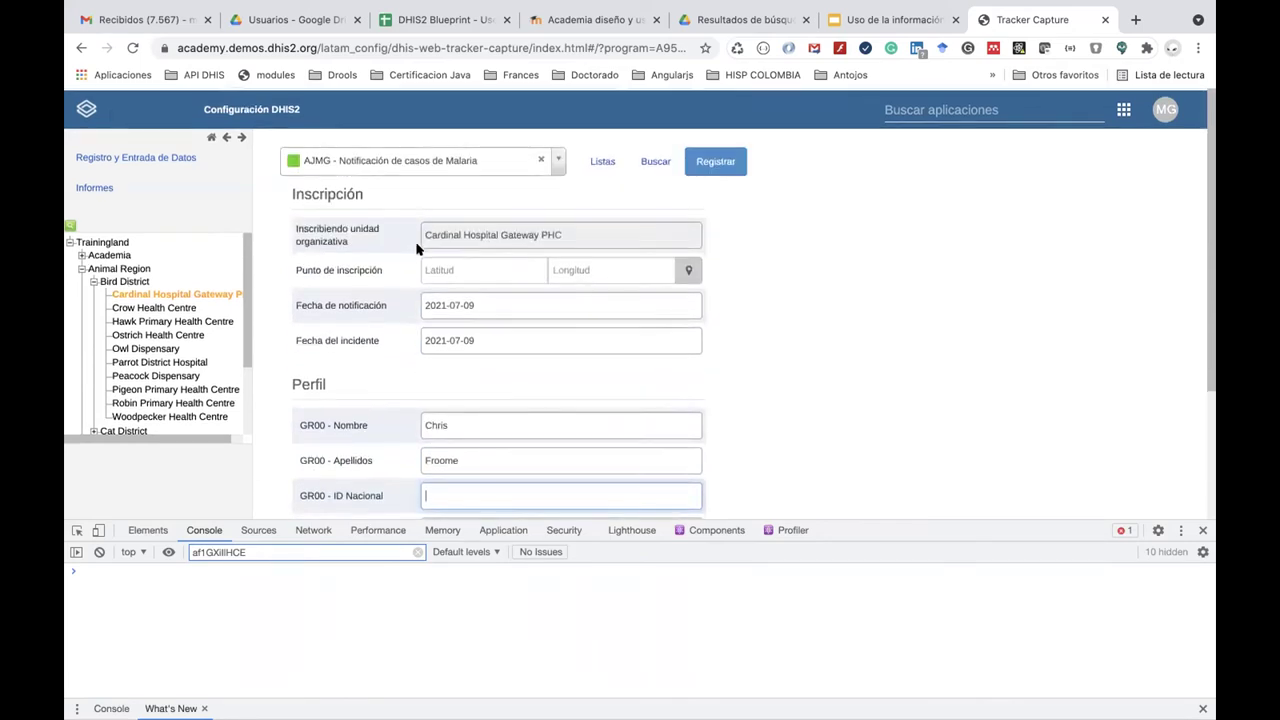
{"action": "left_click", "coordinate": [557, 162]}
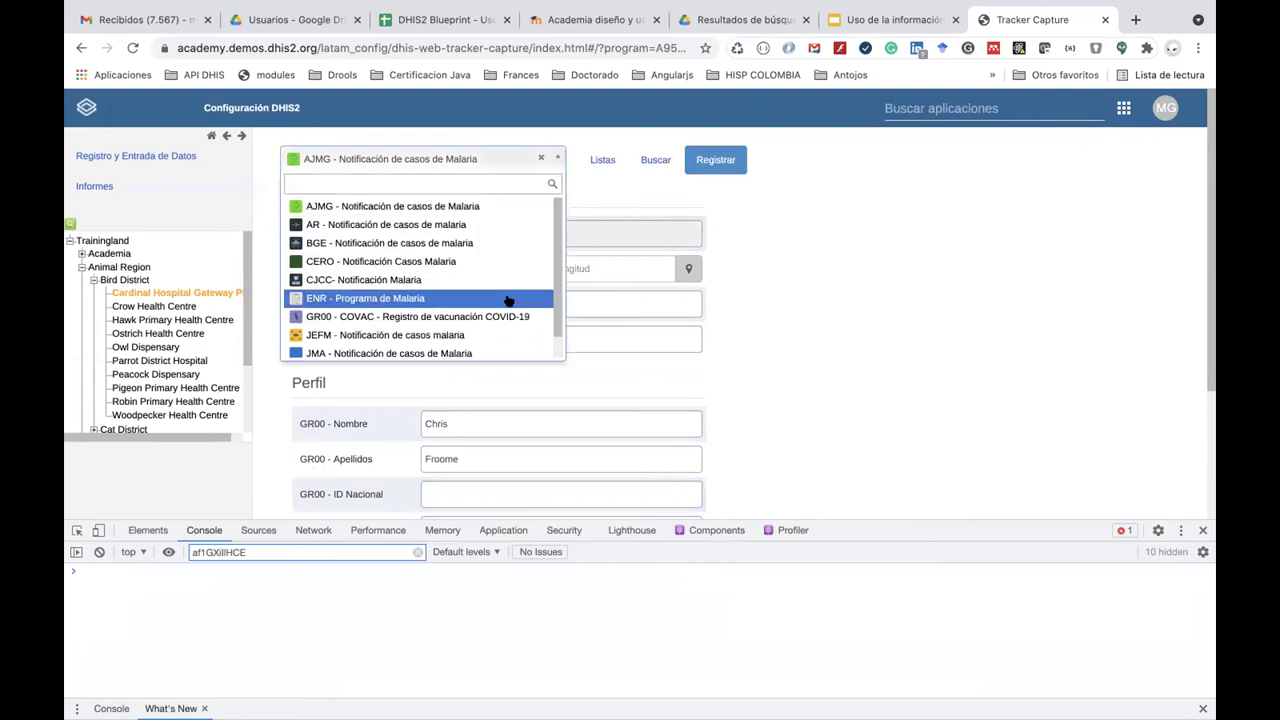
Switch to ENR - Programa de Malaria and start a registration with the person's first name and surname.
{"action": "left_click", "coordinate": [508, 298]}
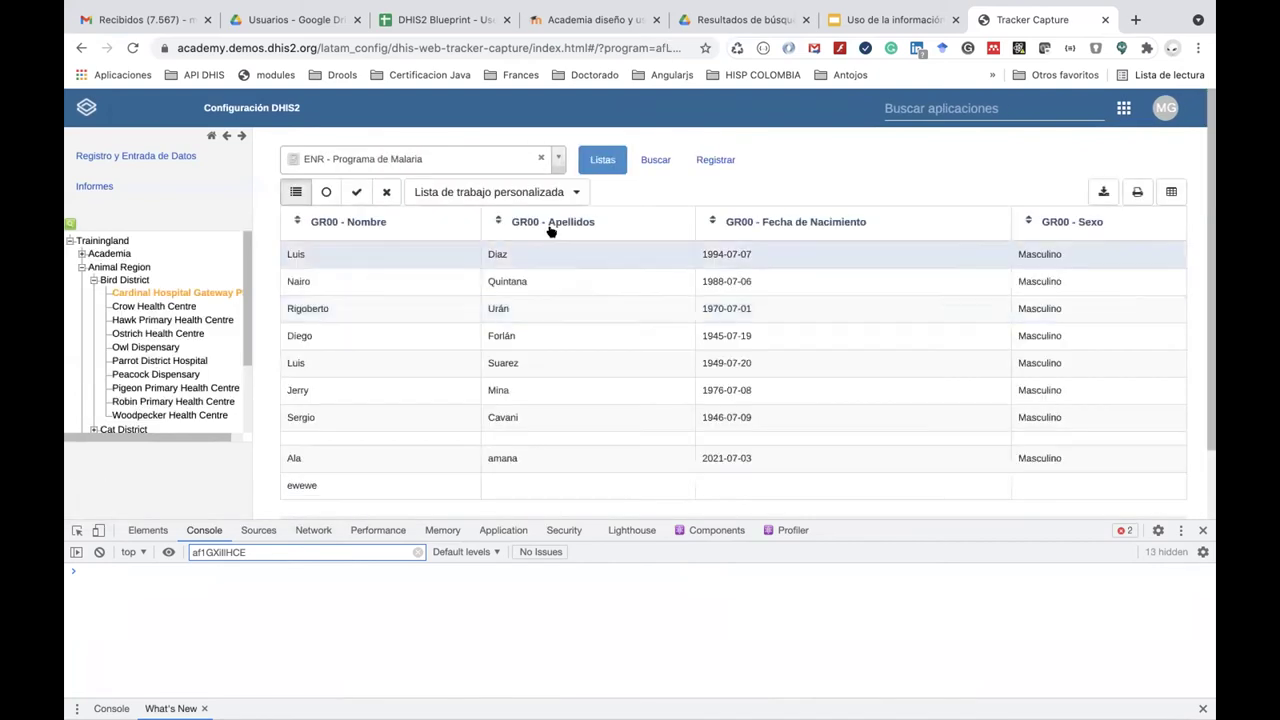
{"action": "left_click", "coordinate": [716, 162]}
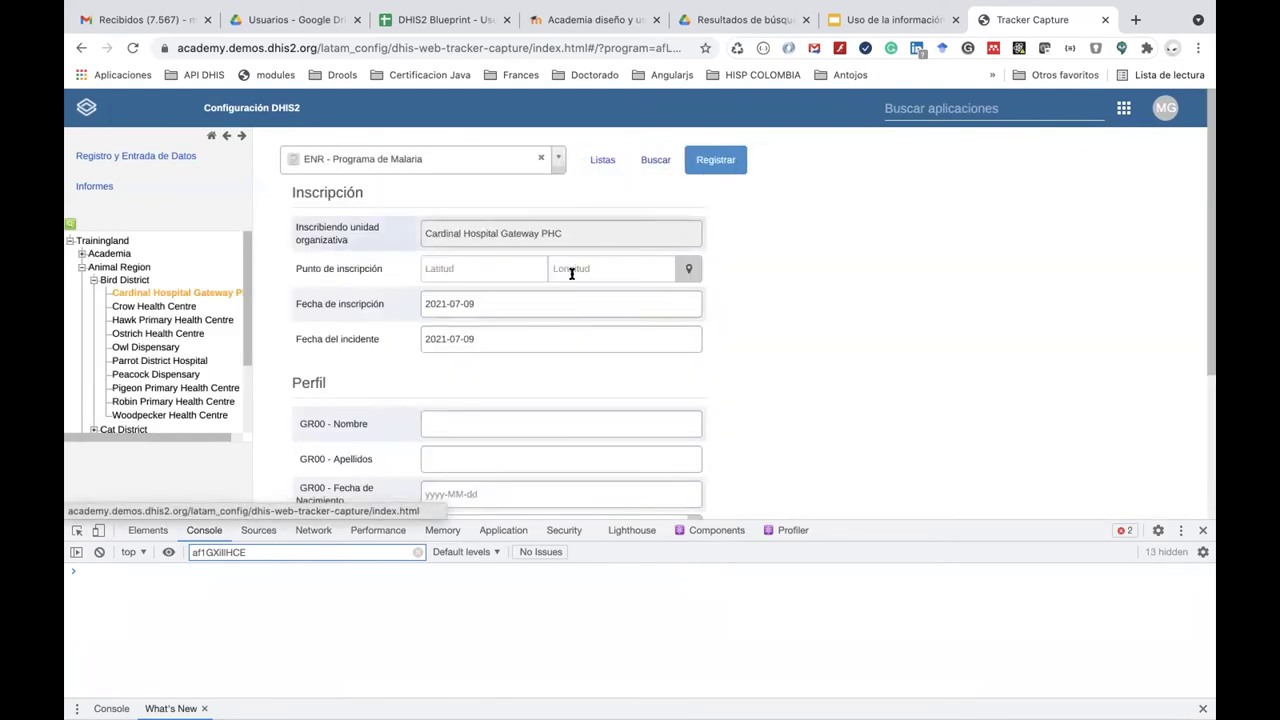
{"action": "scroll", "coordinate": [503, 324], "scroll_direction": "down", "scroll_amount": 2}
{"action": "left_click", "coordinate": [495, 318]}
{"action": "type", "text": "Chris"}
{"action": "left_click", "coordinate": [463, 360]}
{"action": "type", "text": "Froome"}
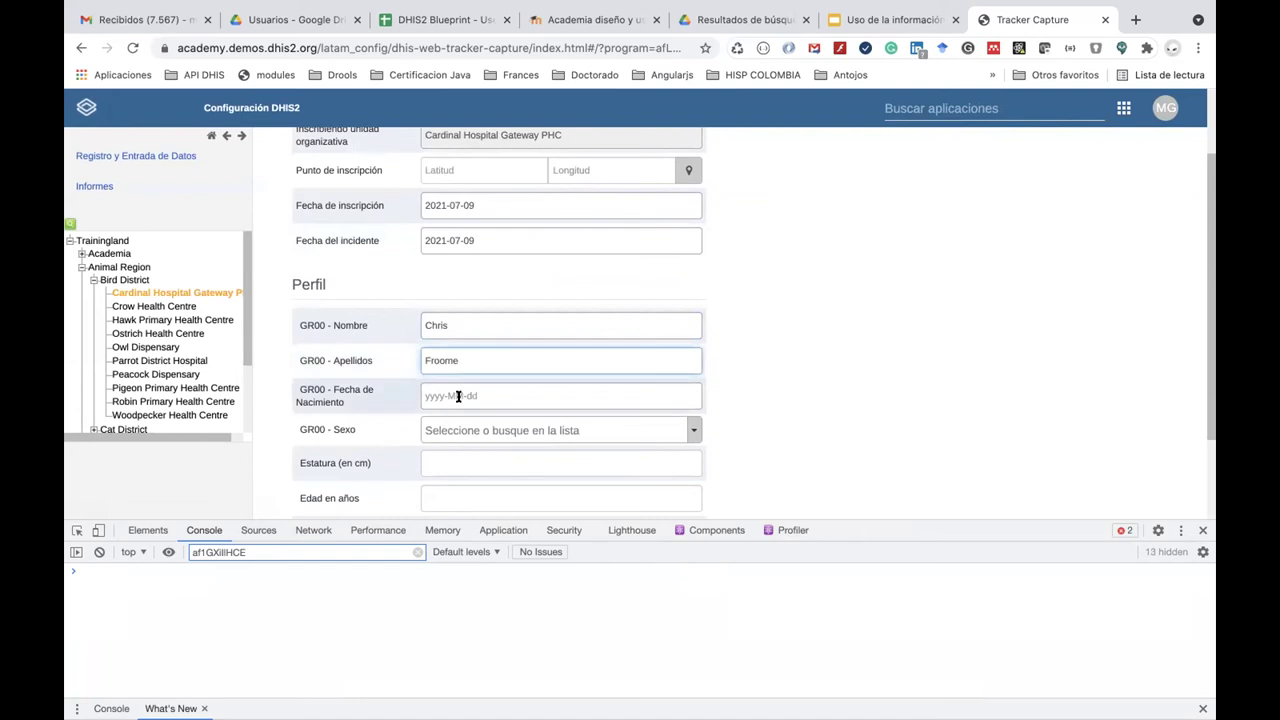
Set the birth date to 1987-07-09 and sex to Masculino.
{"action": "left_click", "coordinate": [458, 396]}
{"action": "left_click", "coordinate": [535, 216]}
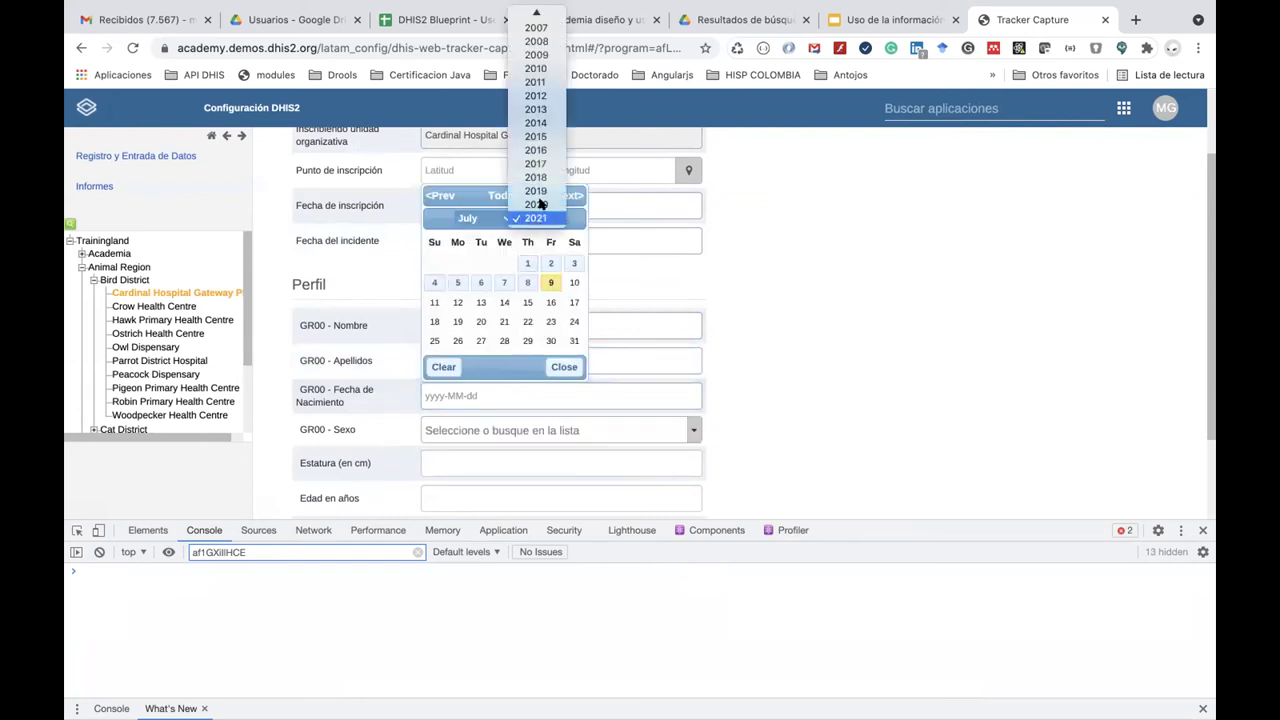
{"action": "scroll", "coordinate": [536, 110], "scroll_direction": "up", "scroll_amount": 5}
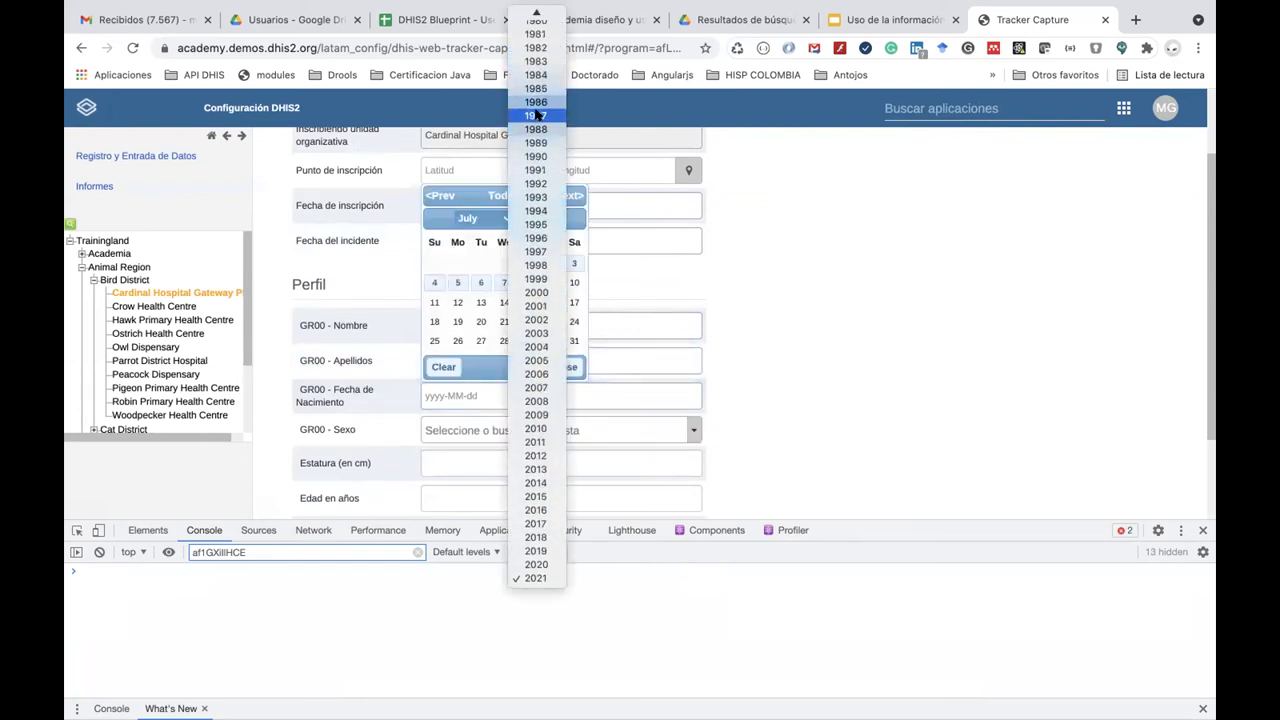
{"action": "left_click", "coordinate": [536, 115]}
{"action": "left_click", "coordinate": [528, 284]}
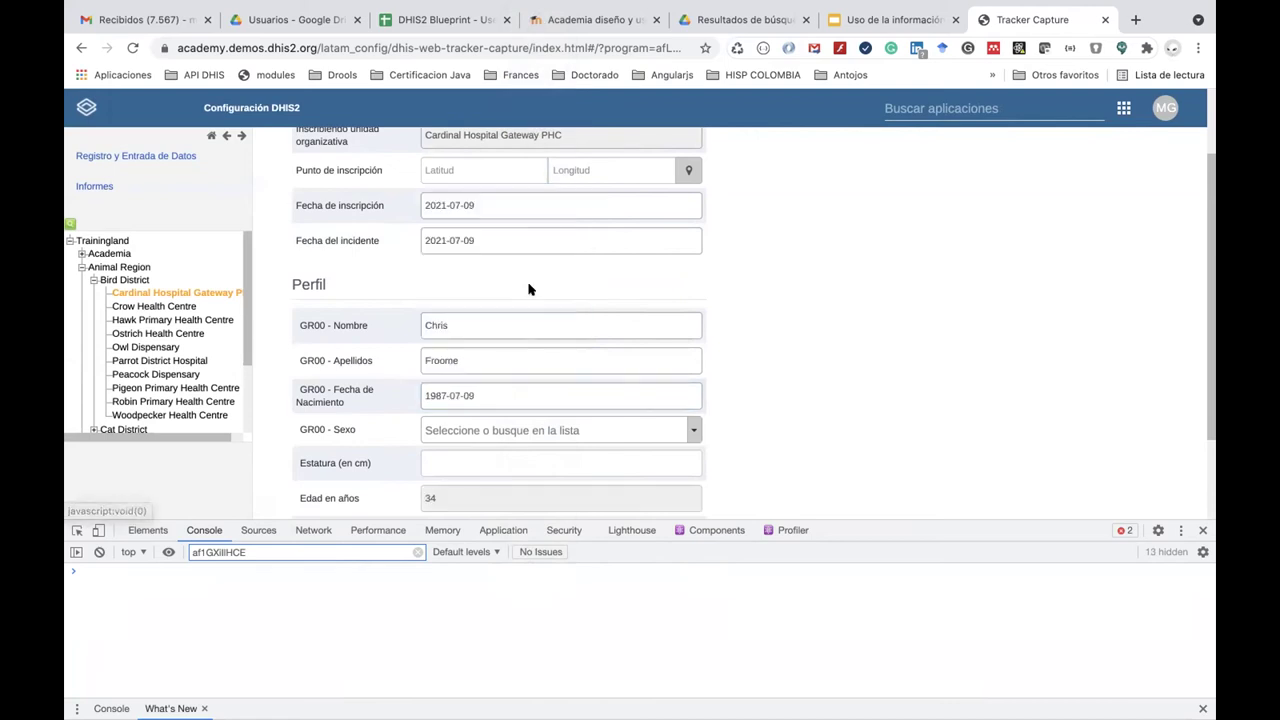
{"action": "left_click", "coordinate": [486, 430]}
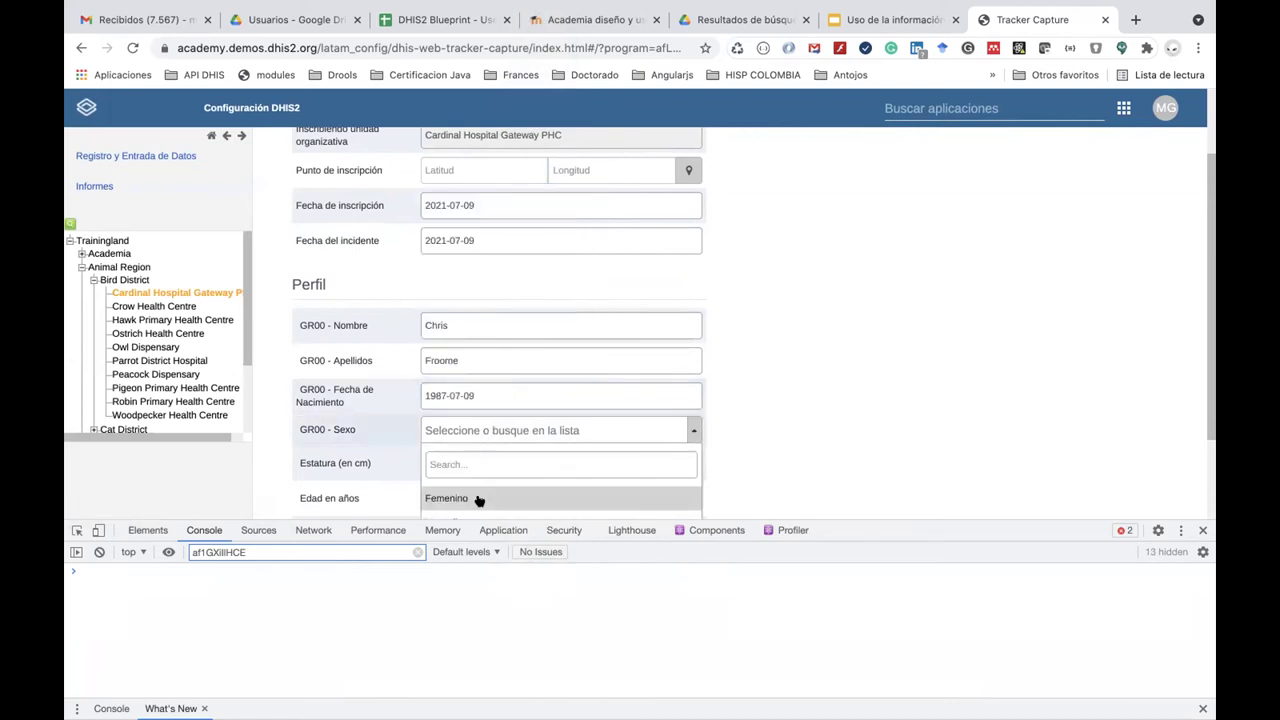
{"action": "scroll", "coordinate": [478, 498], "scroll_direction": "down", "scroll_amount": 1}
{"action": "left_click", "coordinate": [480, 469]}
Enter height 180 cm and the person's e-mail address, then save and continue.
{"action": "left_click", "coordinate": [471, 408]}
{"action": "type", "text": "180"}
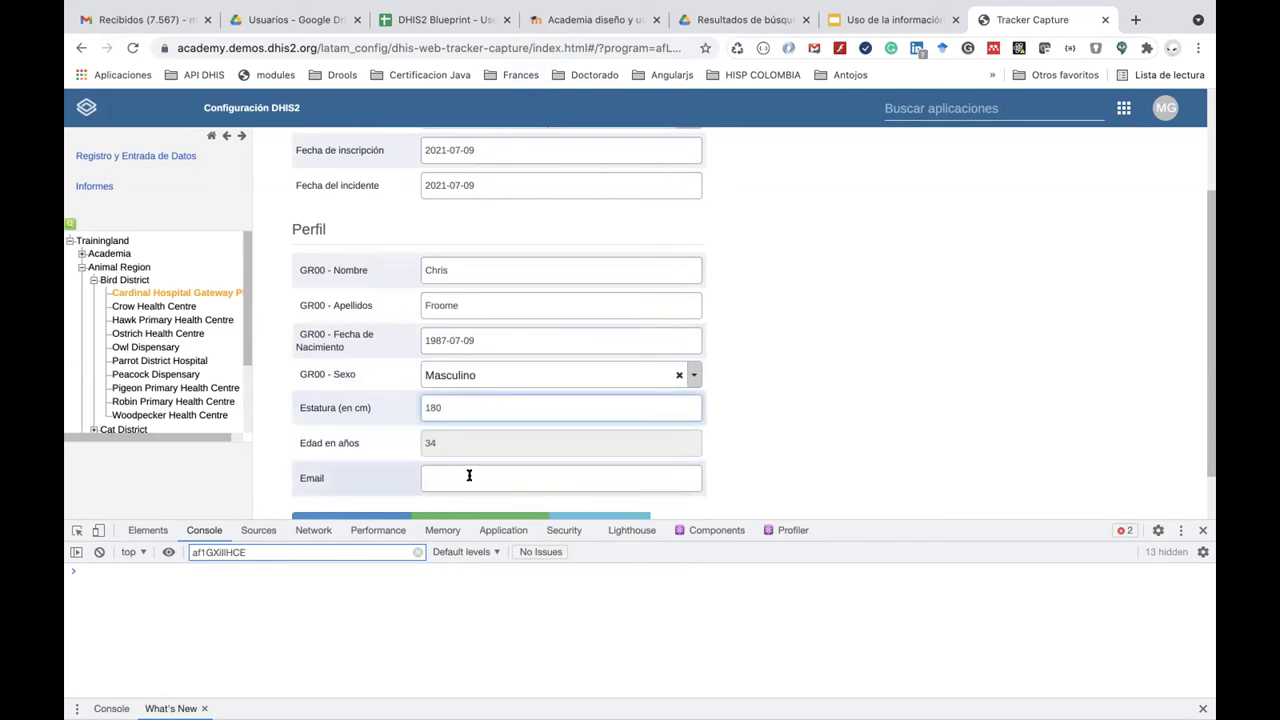
{"action": "left_click", "coordinate": [469, 477]}
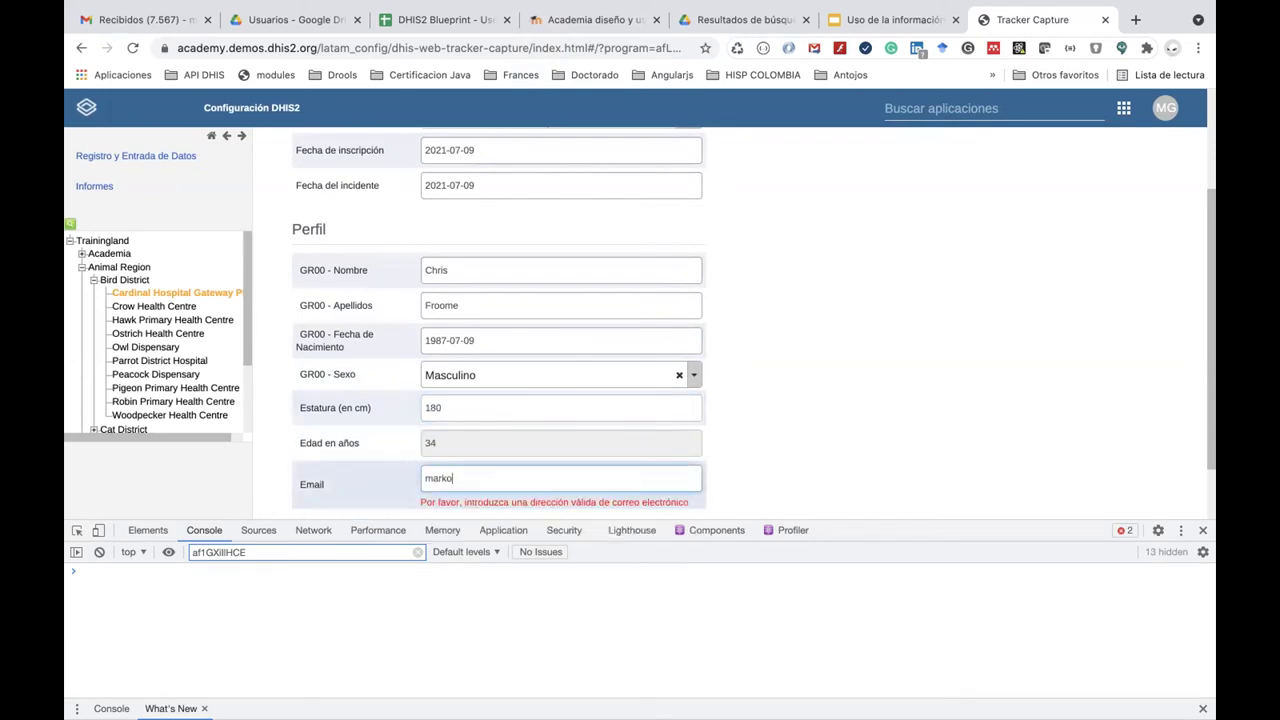
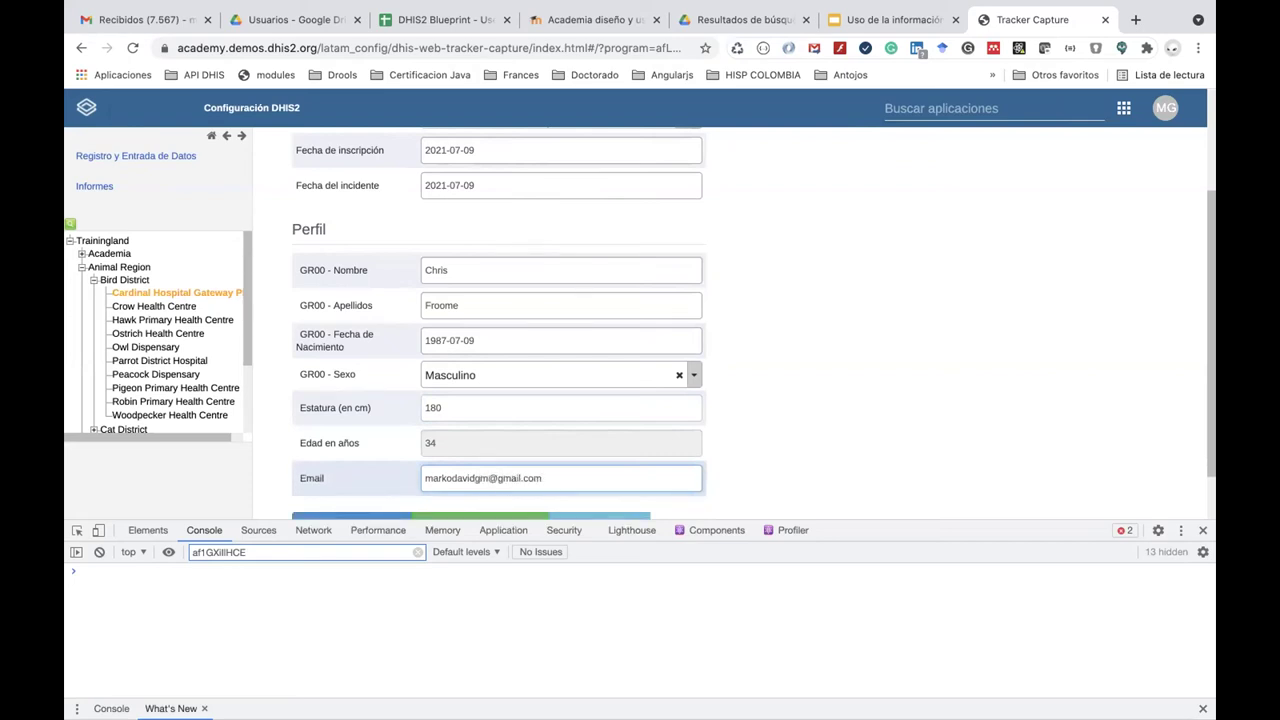
{"action": "scroll", "coordinate": [362, 457], "scroll_direction": "down", "scroll_amount": 1}
{"action": "left_click", "coordinate": [362, 457]}
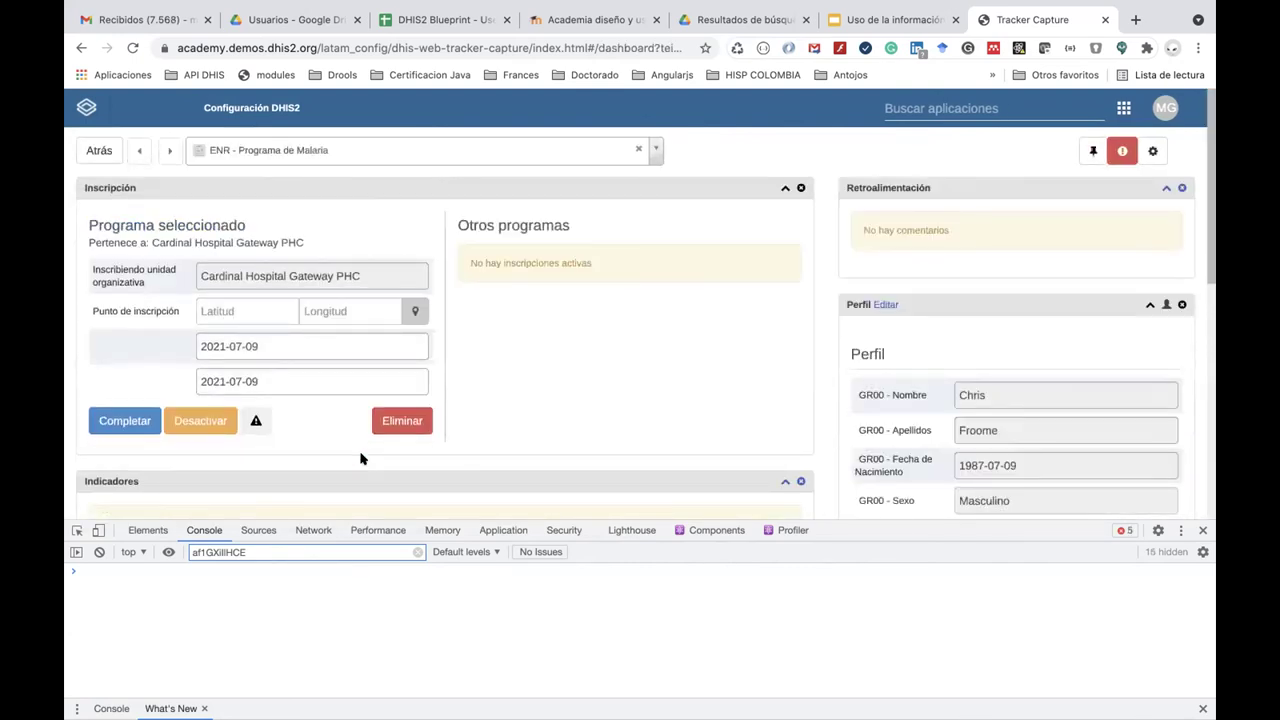
Set the event date to 2021-07-09 and tick Prueba no hecha.
{"action": "scroll", "coordinate": [361, 458], "scroll_direction": "down", "scroll_amount": 5}
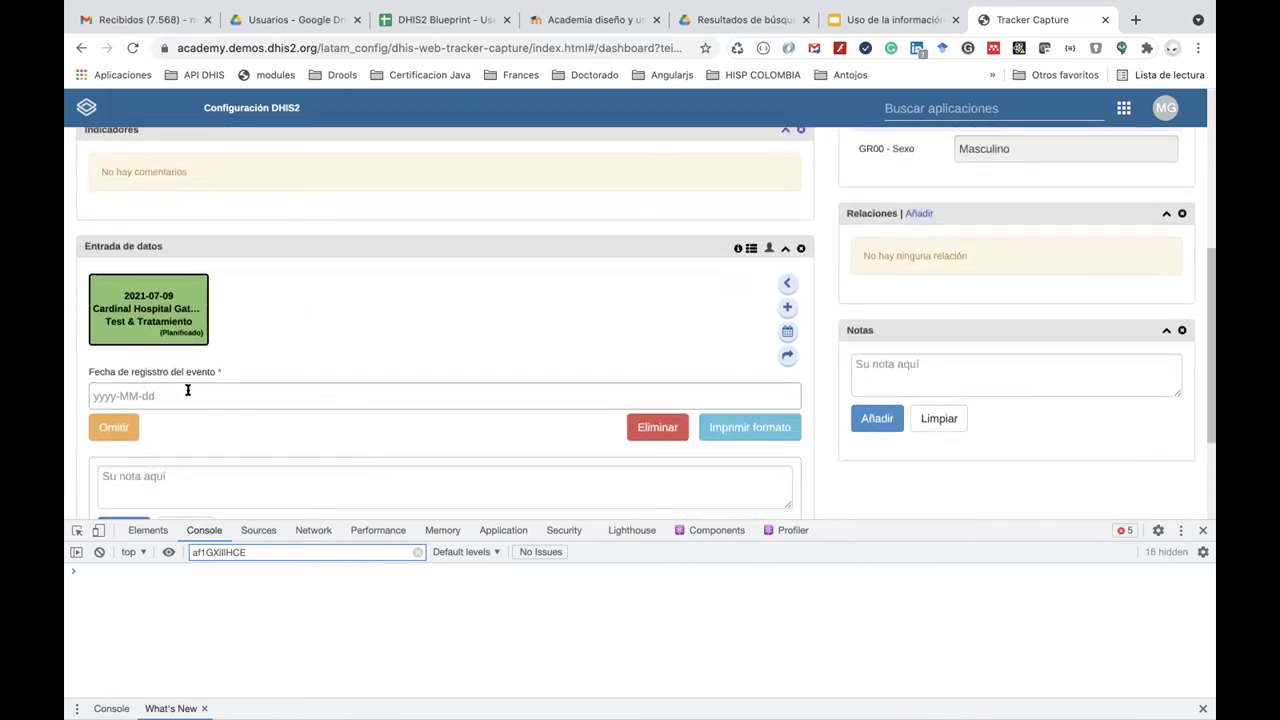
{"action": "left_click", "coordinate": [182, 393]}
{"action": "left_click", "coordinate": [217, 280]}
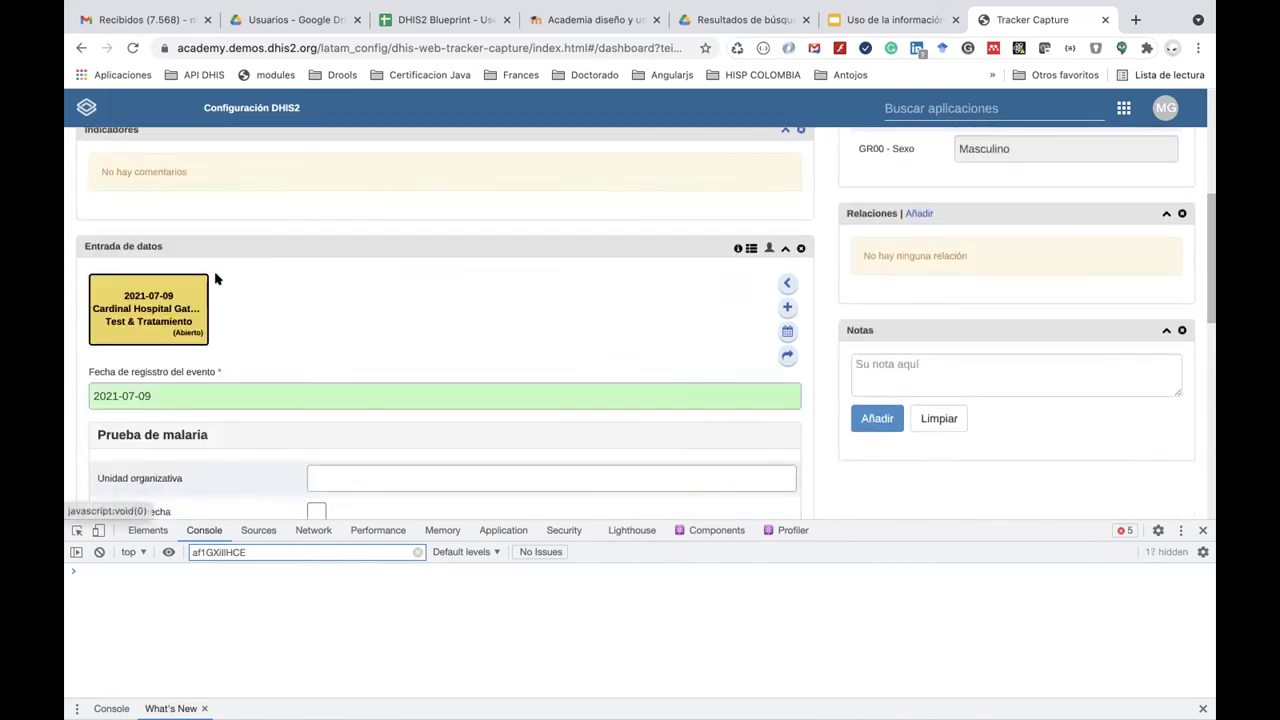
{"action": "scroll", "coordinate": [301, 278], "scroll_direction": "down", "scroll_amount": 4}
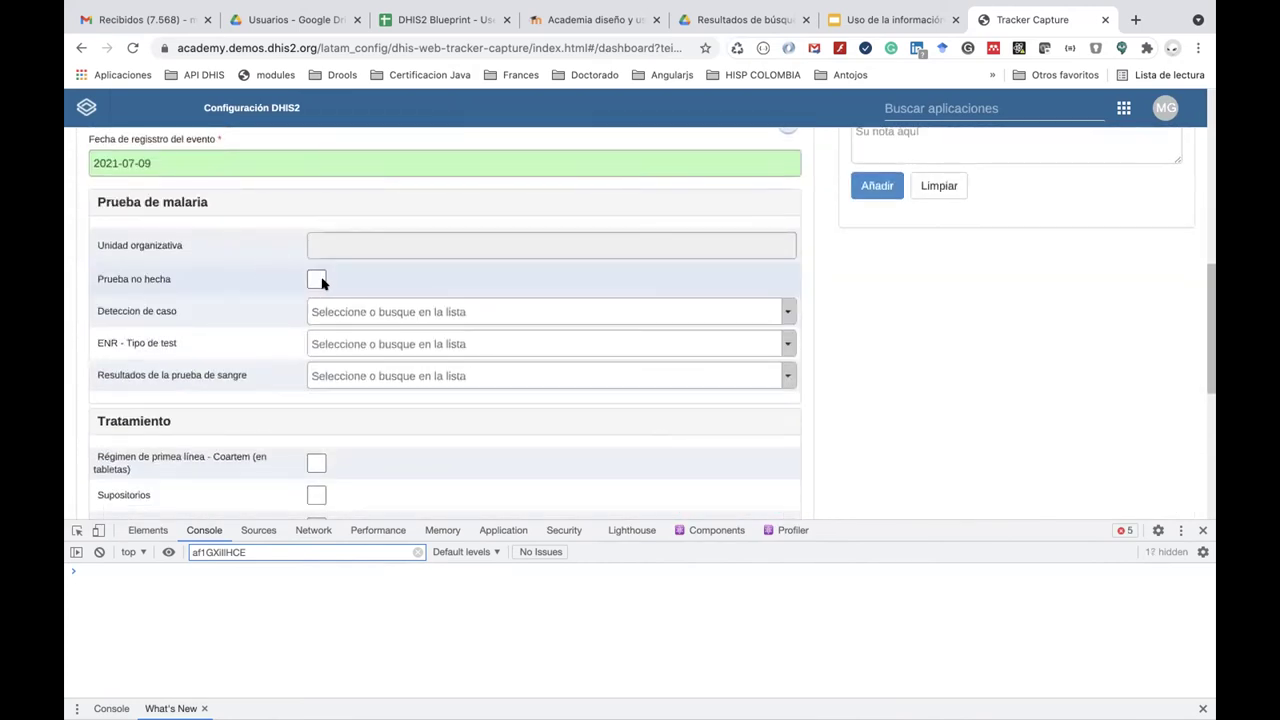
{"action": "left_click", "coordinate": [316, 280]}
Choose case detection Pasivo, test type RDT and blood test result P falciparum.
{"action": "left_click", "coordinate": [322, 314]}
{"action": "left_click", "coordinate": [323, 377]}
{"action": "left_click", "coordinate": [331, 348]}
{"action": "left_click", "coordinate": [337, 409]}
{"action": "left_click", "coordinate": [336, 374]}
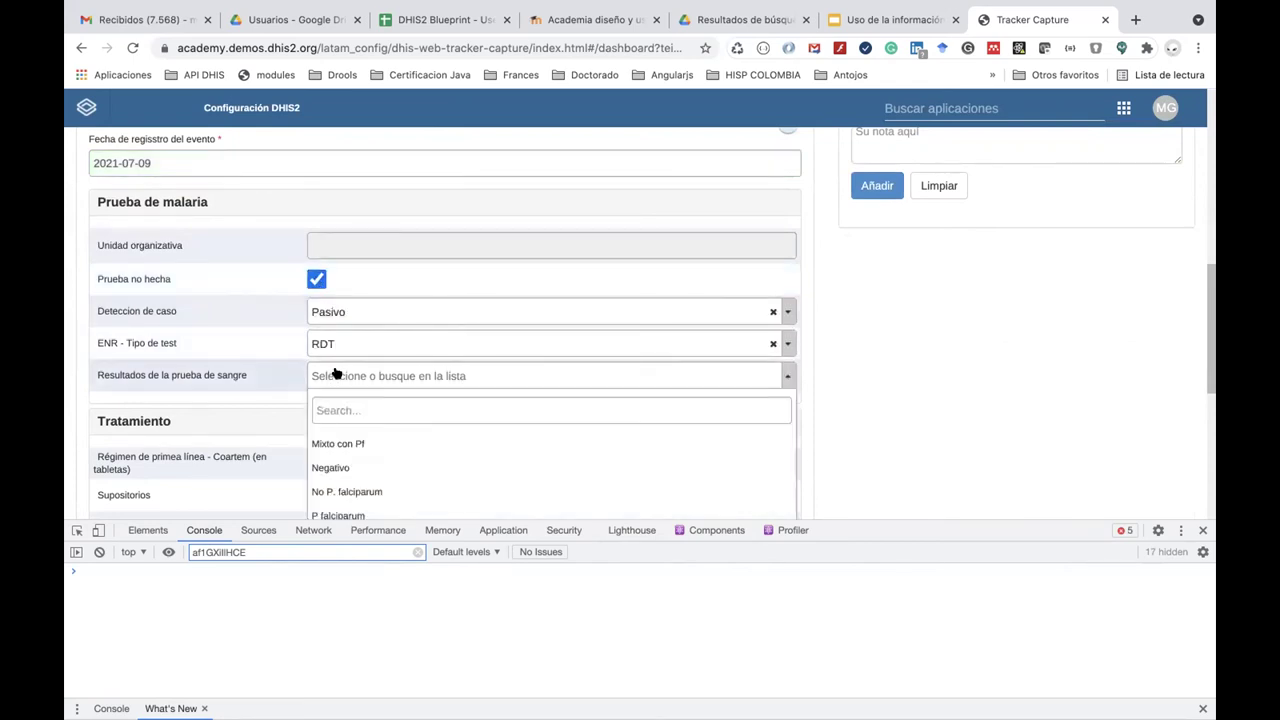
{"action": "scroll", "coordinate": [343, 451], "scroll_direction": "down", "scroll_amount": 2}
{"action": "left_click", "coordinate": [343, 444]}
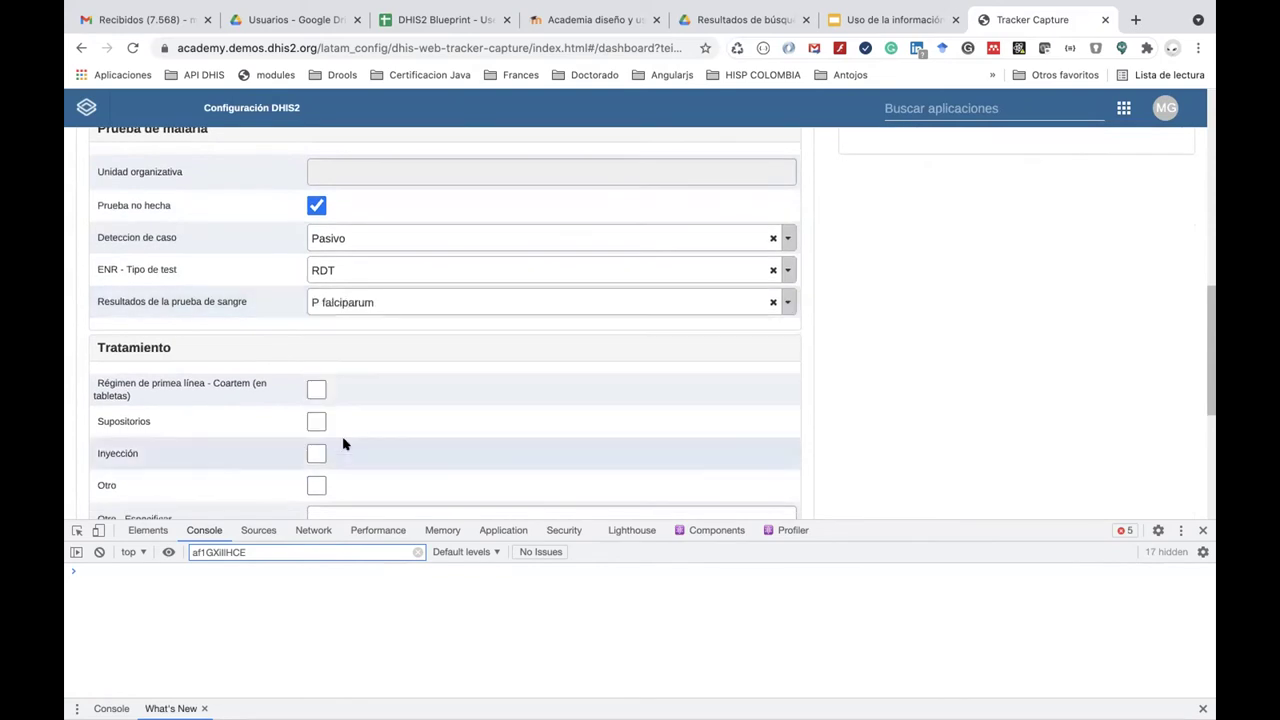
Tick all four treatments: Coartem first-line regimen, suppositories, injection and Otro.
{"action": "left_click", "coordinate": [316, 389]}
{"action": "left_click", "coordinate": [316, 421]}
{"action": "left_click", "coordinate": [316, 454]}
{"action": "left_click", "coordinate": [316, 485]}
{"action": "scroll", "coordinate": [316, 485], "scroll_direction": "down", "scroll_amount": 4}
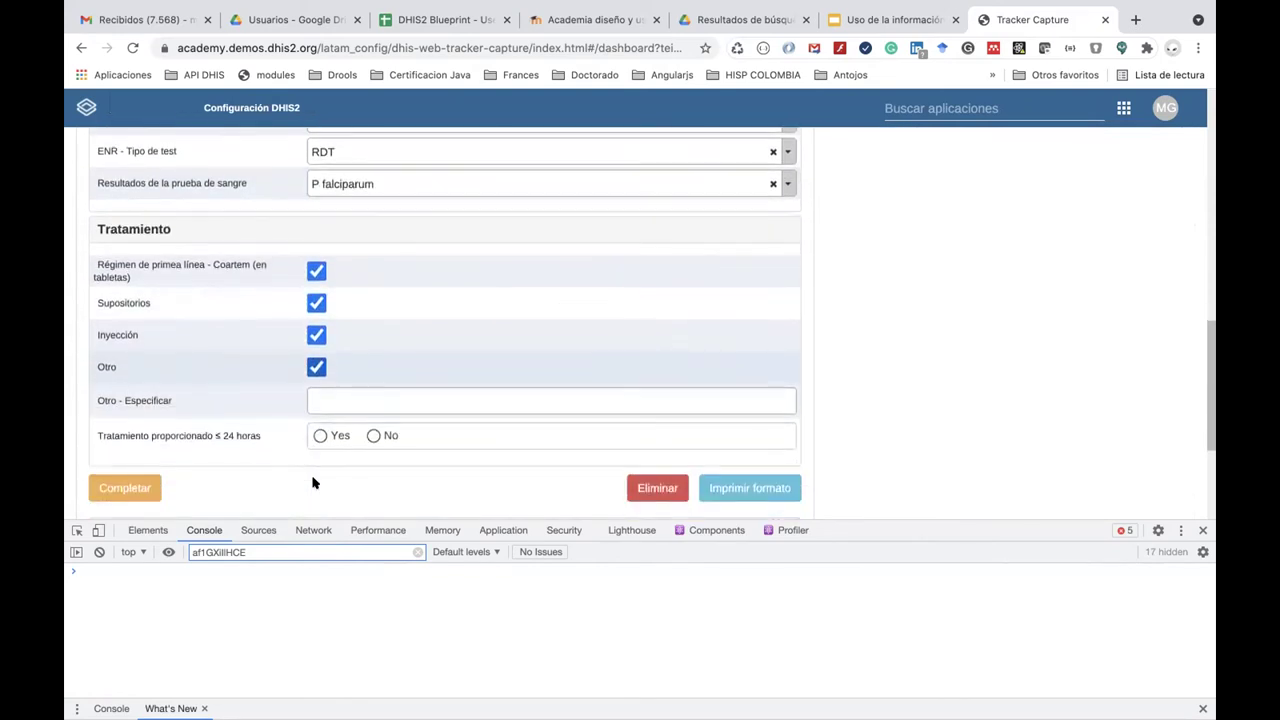
{"action": "left_click", "coordinate": [144, 17]}
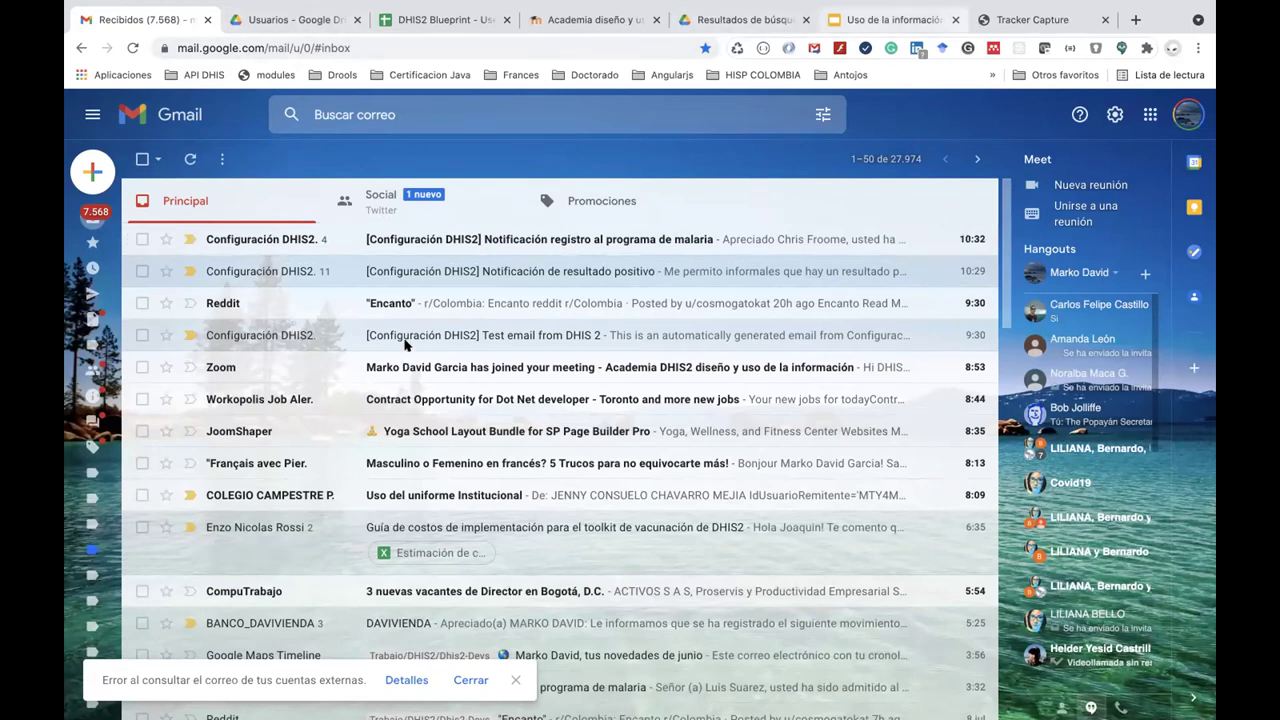
Complete the Test & Tratamiento event and confirm Completar in the dialog.
{"action": "key", "text": "super+9"}
{"action": "scroll", "coordinate": [134, 343], "scroll_direction": "up", "scroll_amount": 2}
{"action": "scroll", "coordinate": [123, 323], "scroll_direction": "down", "scroll_amount": 4}
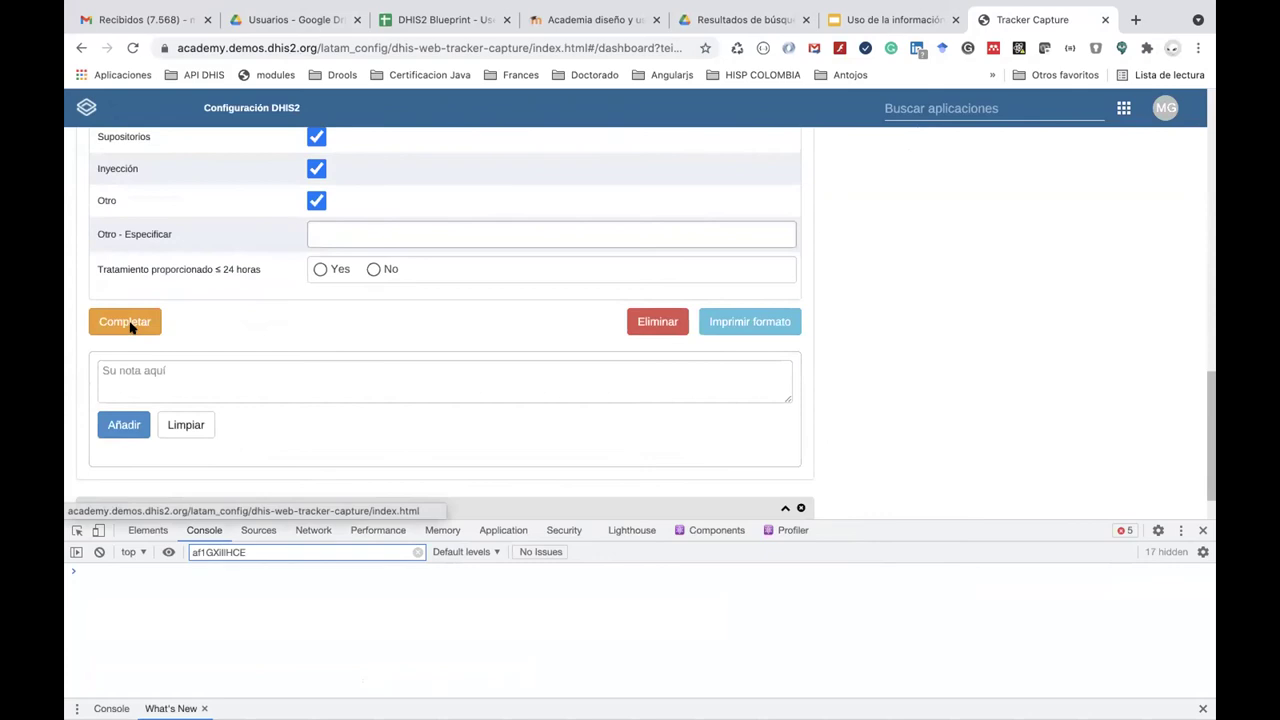
{"action": "left_click", "coordinate": [124, 322]}
{"action": "left_click", "coordinate": [622, 288]}
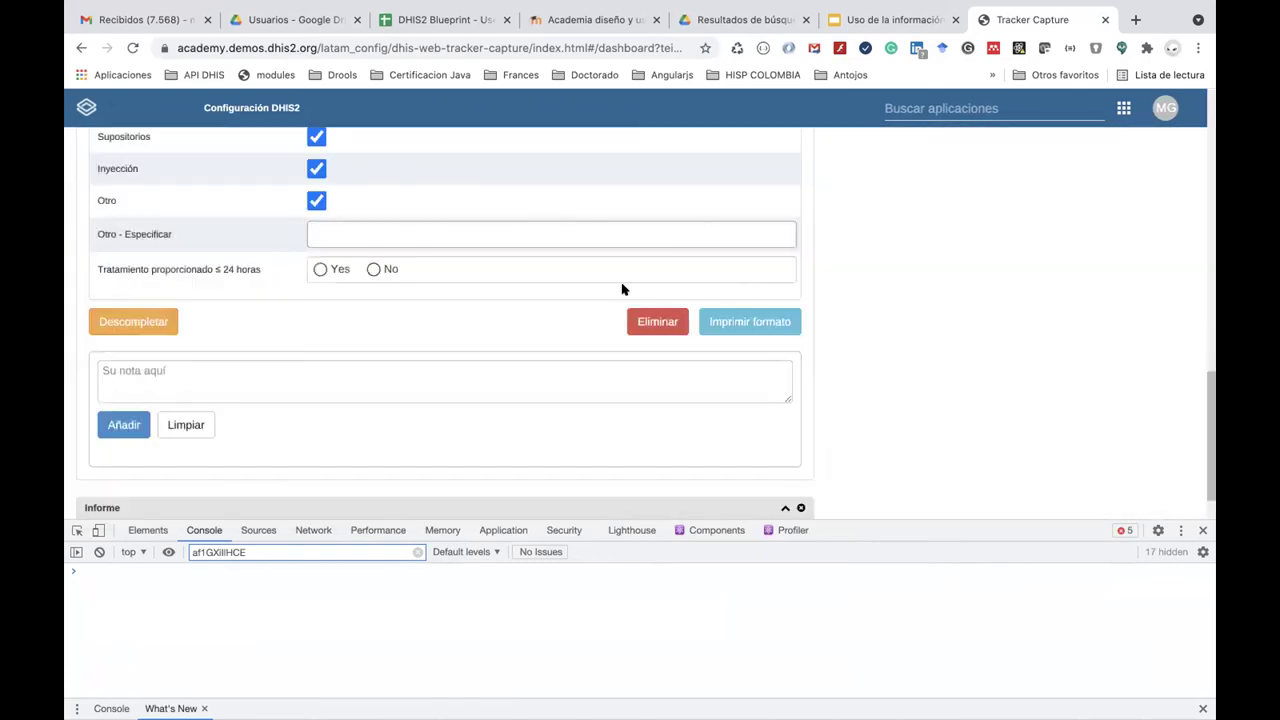
{"action": "scroll", "coordinate": [622, 289], "scroll_direction": "up", "scroll_amount": 4}
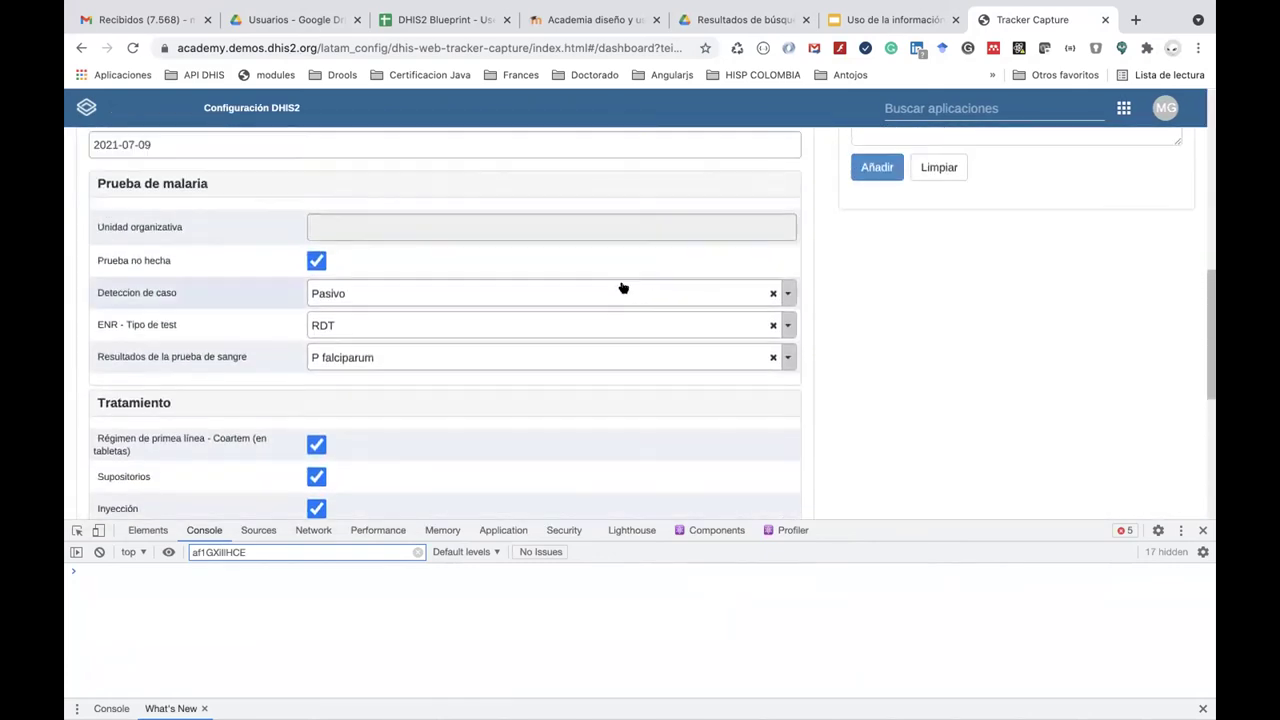
{"action": "scroll", "coordinate": [622, 288], "scroll_direction": "up", "scroll_amount": 1}
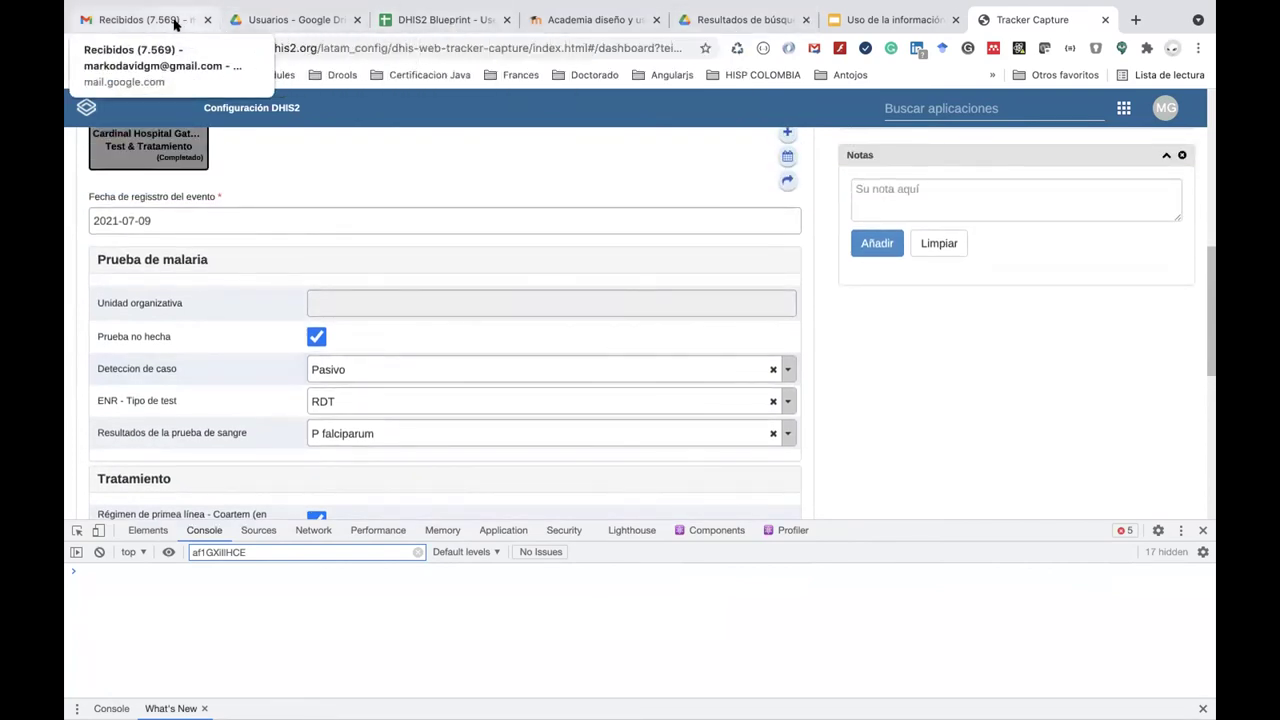
Scroll through the new DHIS2 notification e-mails in Gmail, then flip briefly to Slack and back.
{"action": "key", "text": "ctrl+1"}
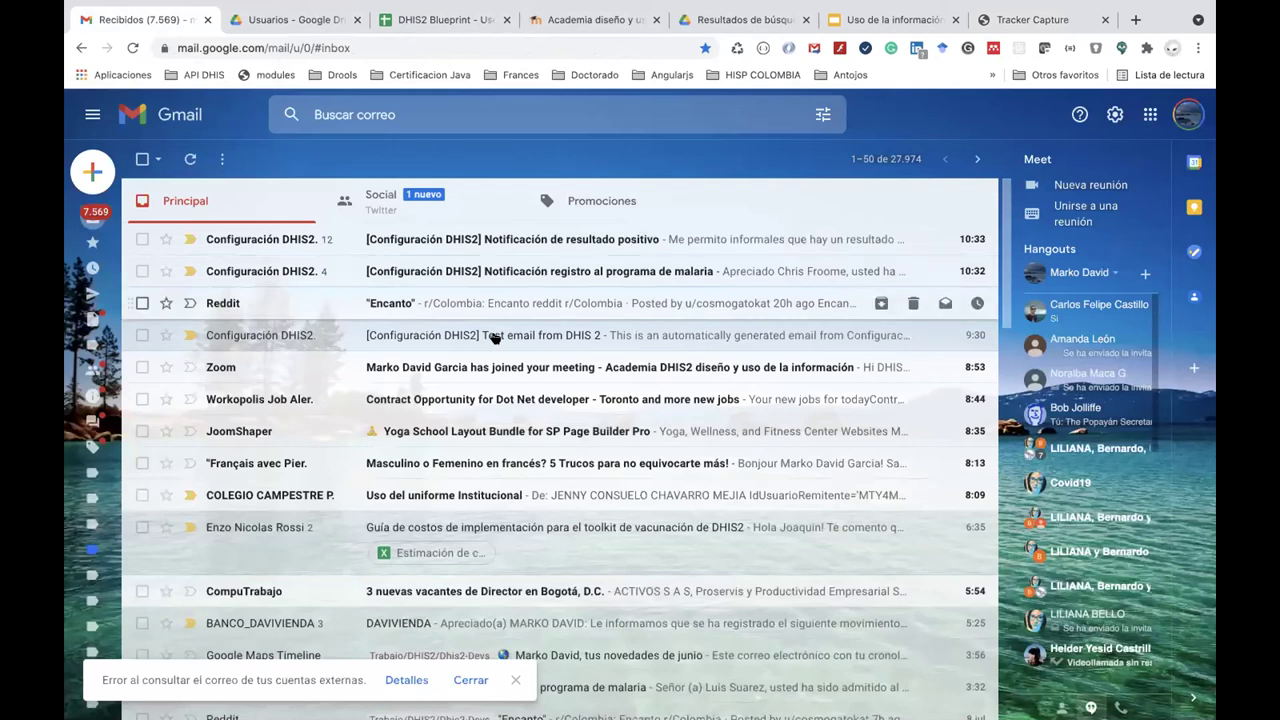
{"action": "scroll", "coordinate": [493, 338], "scroll_direction": "down", "scroll_amount": 3}
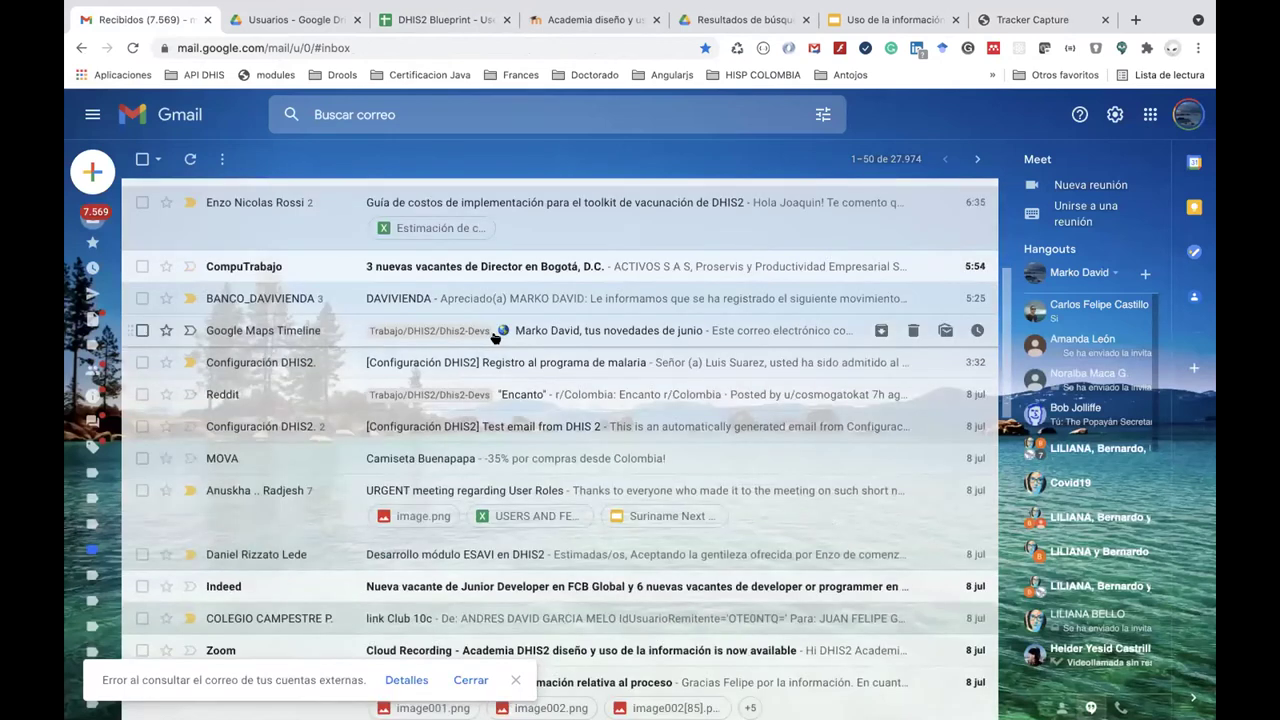
{"action": "scroll", "coordinate": [493, 338], "scroll_direction": "down", "scroll_amount": 4}
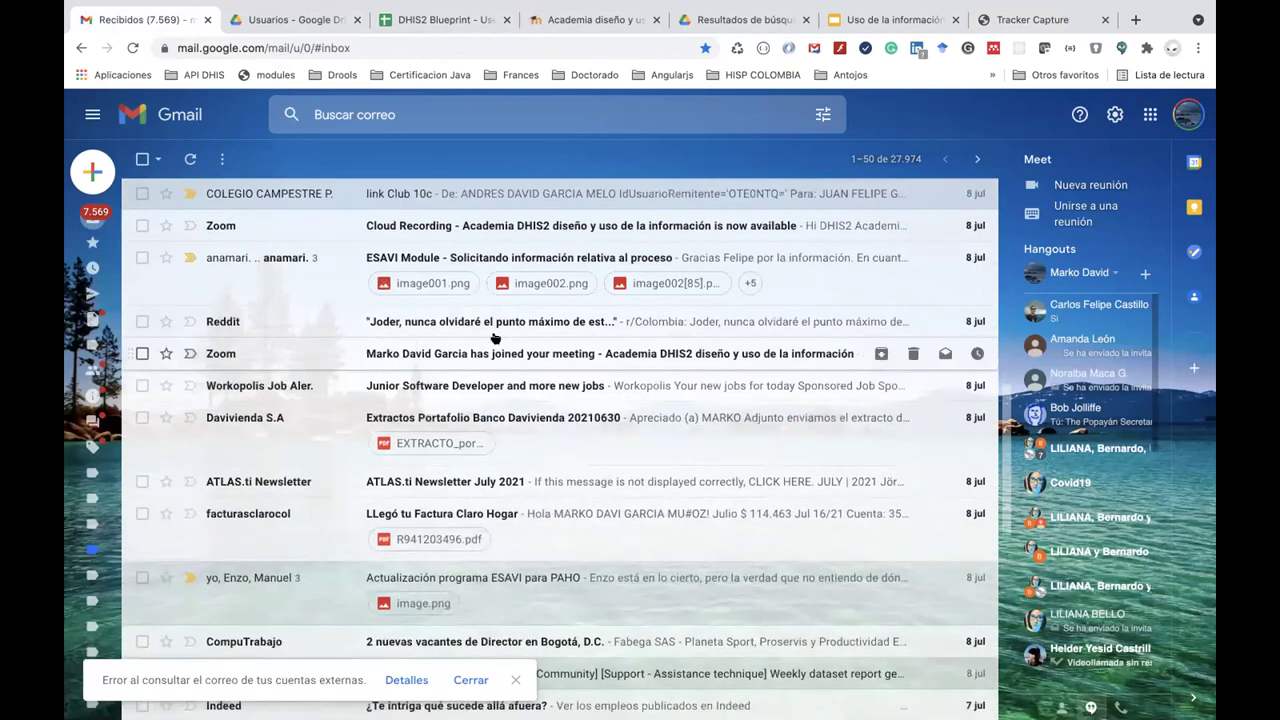
{"action": "scroll", "coordinate": [493, 338], "scroll_direction": "up", "scroll_amount": 1}
{"action": "scroll", "coordinate": [493, 338], "scroll_direction": "up", "scroll_amount": 3}
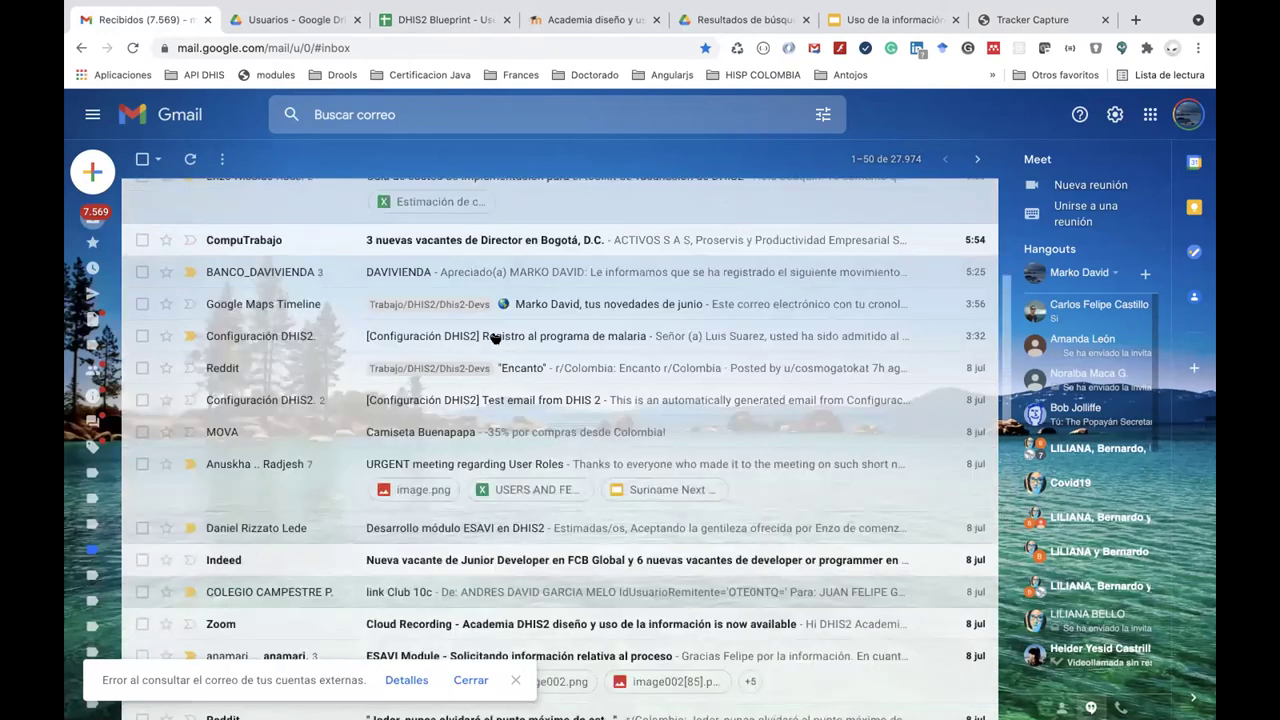
{"action": "scroll", "coordinate": [493, 338], "scroll_direction": "up", "scroll_amount": 3}
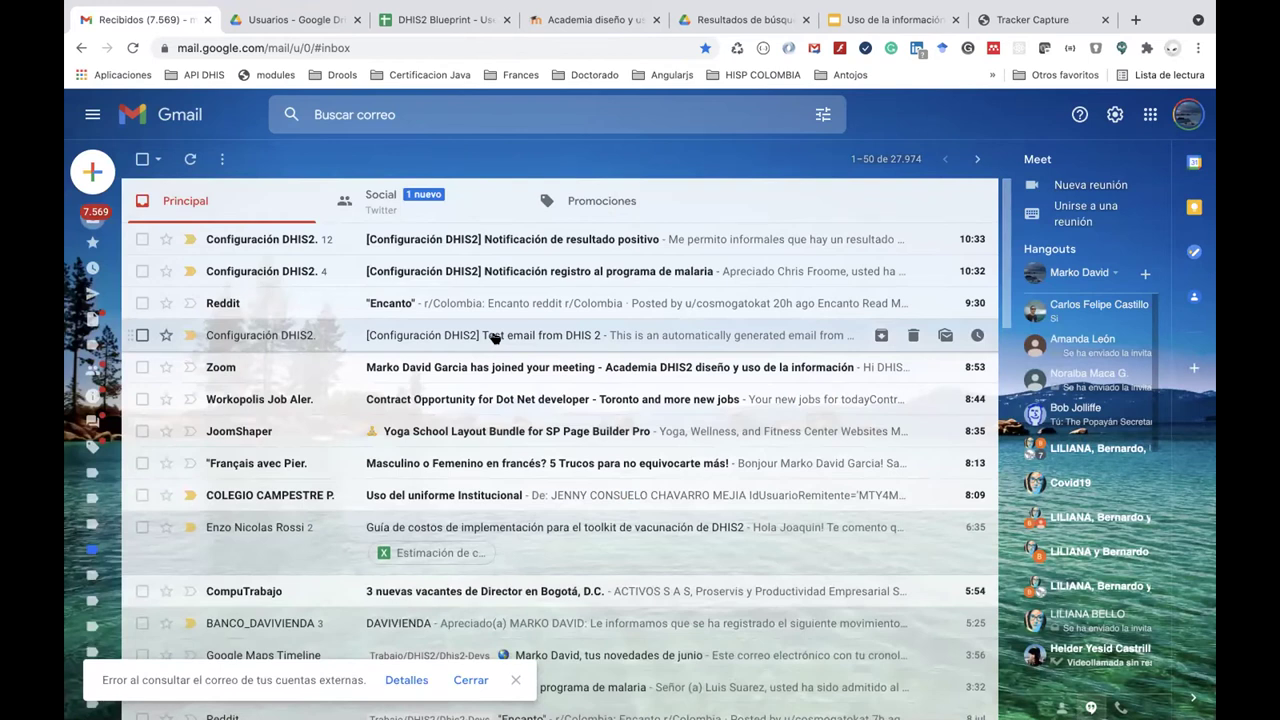
{"action": "key", "text": "super+Tab"}
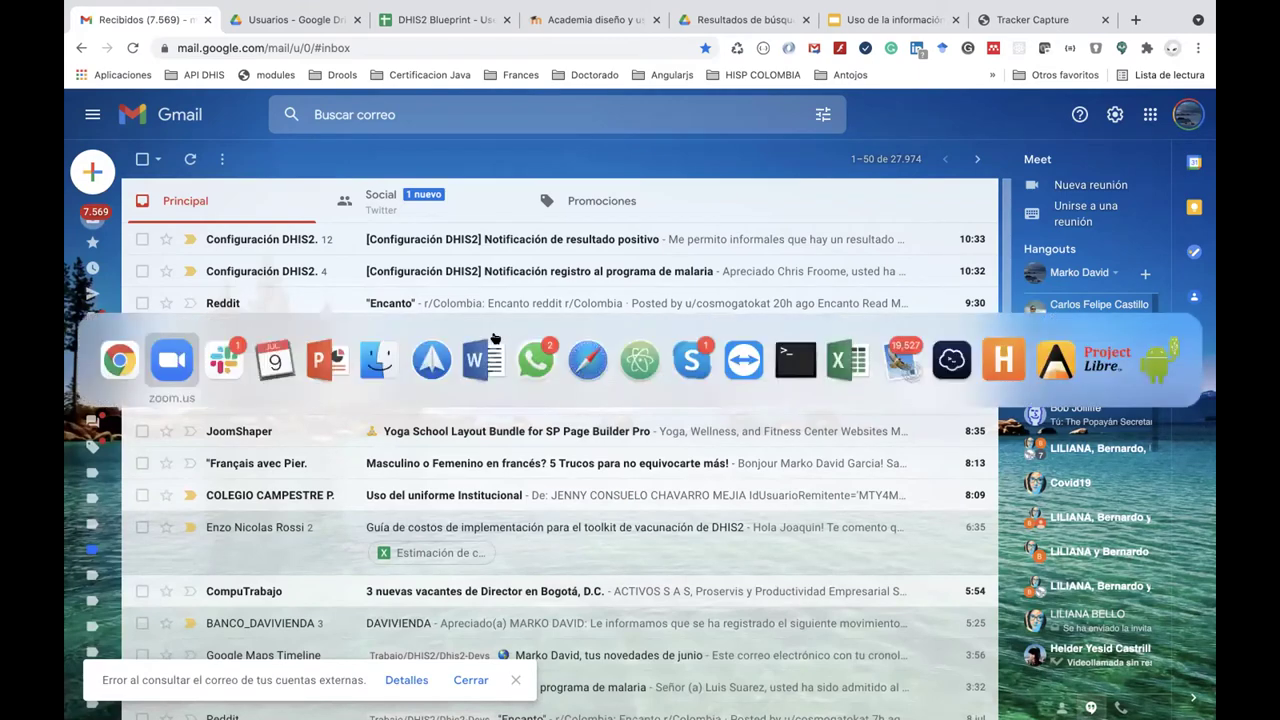
{"action": "key", "text": "super+Tab"}
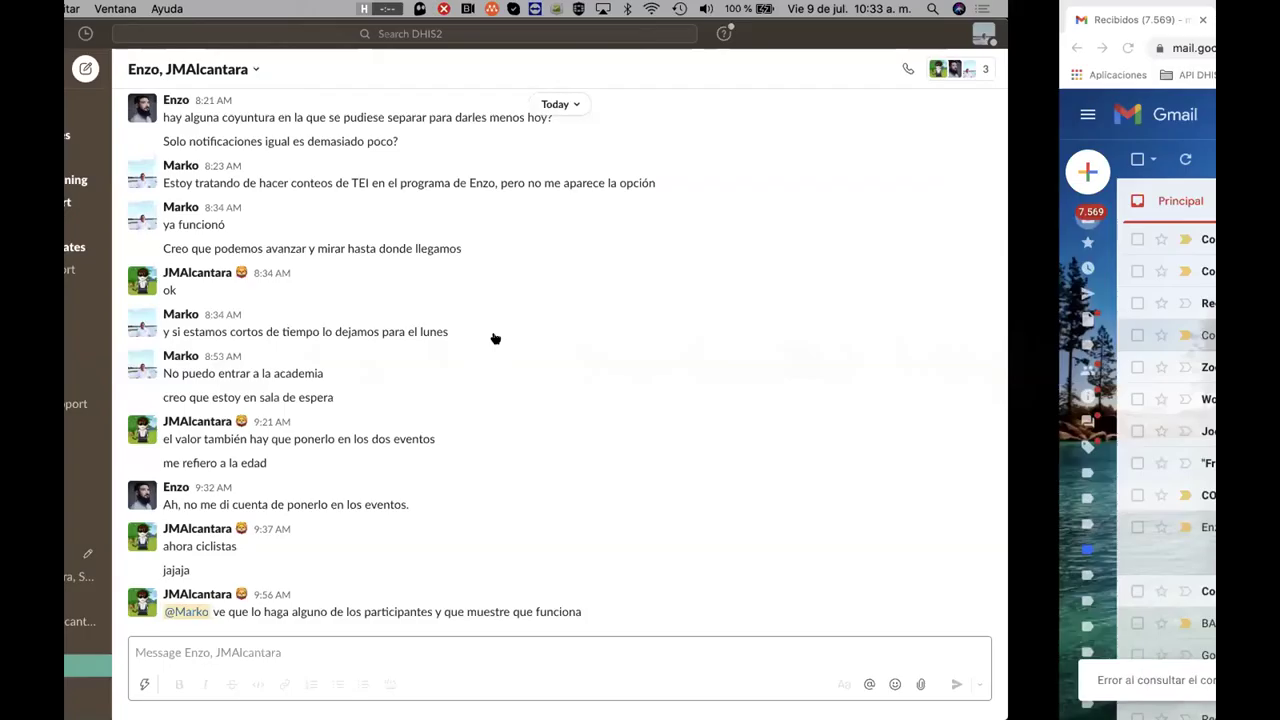
{"action": "key", "text": "super+Tab"}
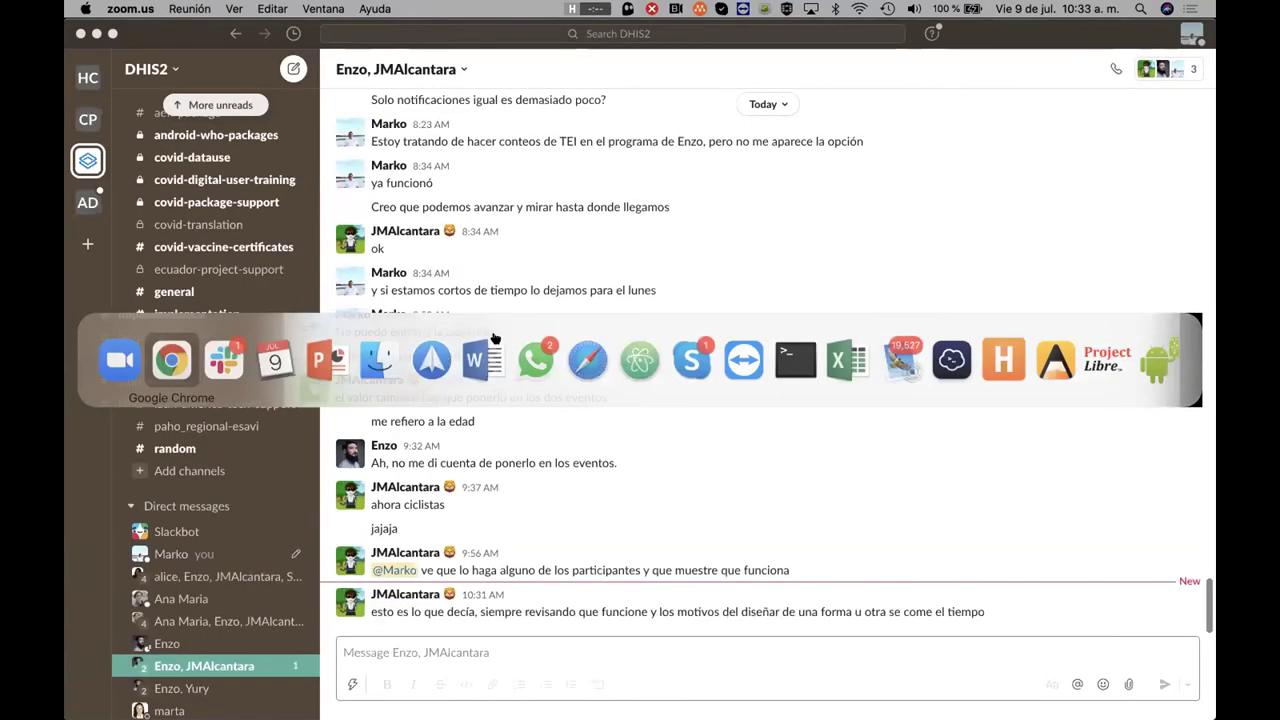
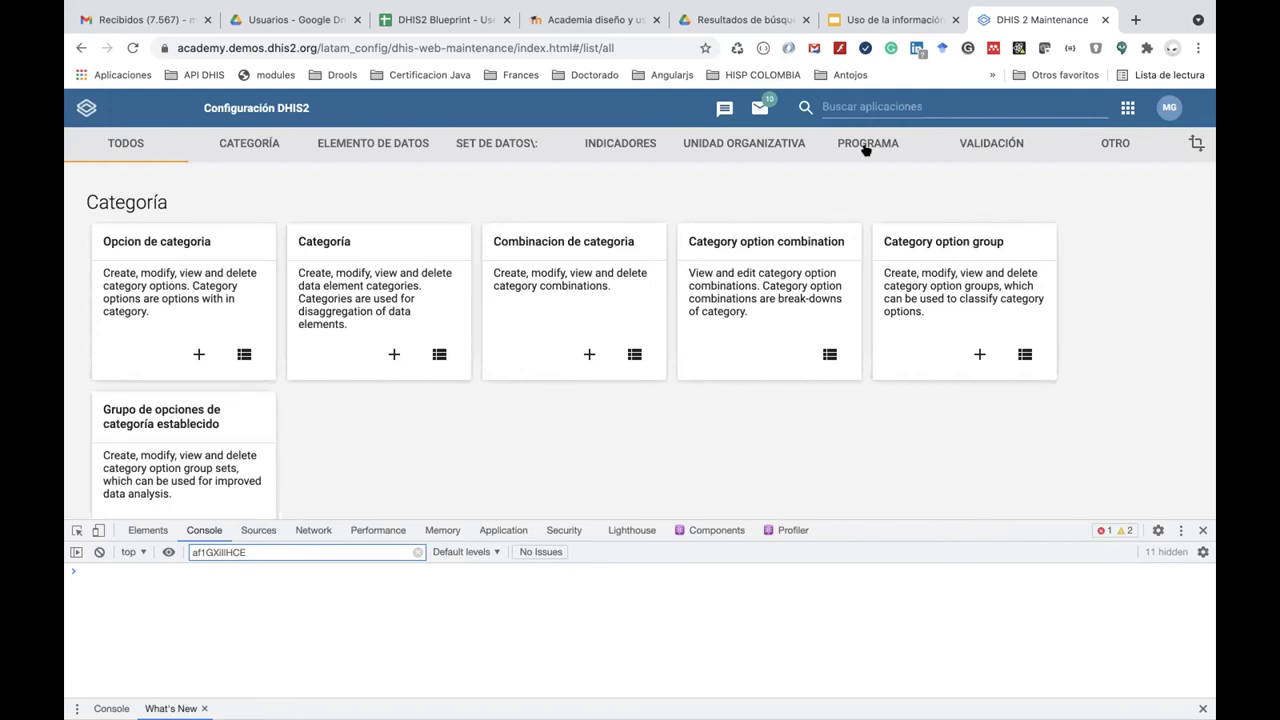
Switch to the INDICADORES section and open the Program indicator list.
{"action": "left_click", "coordinate": [866, 148]}
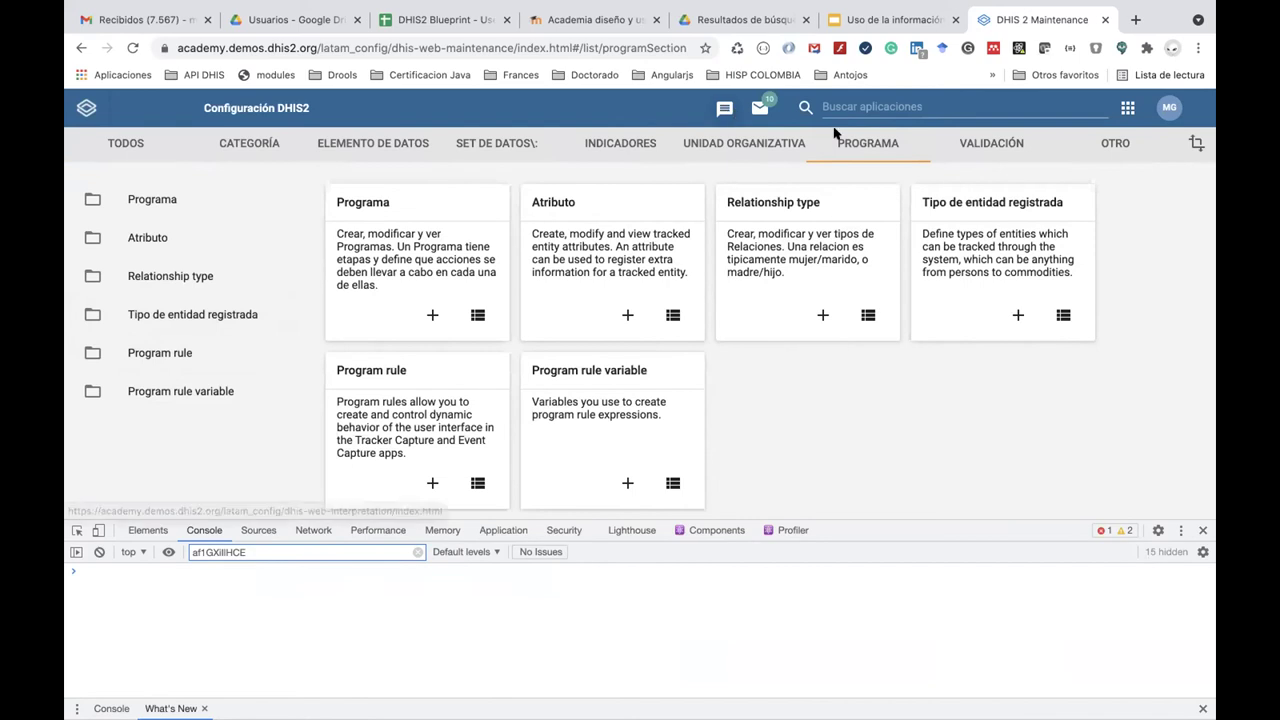
{"action": "left_click", "coordinate": [848, 106]}
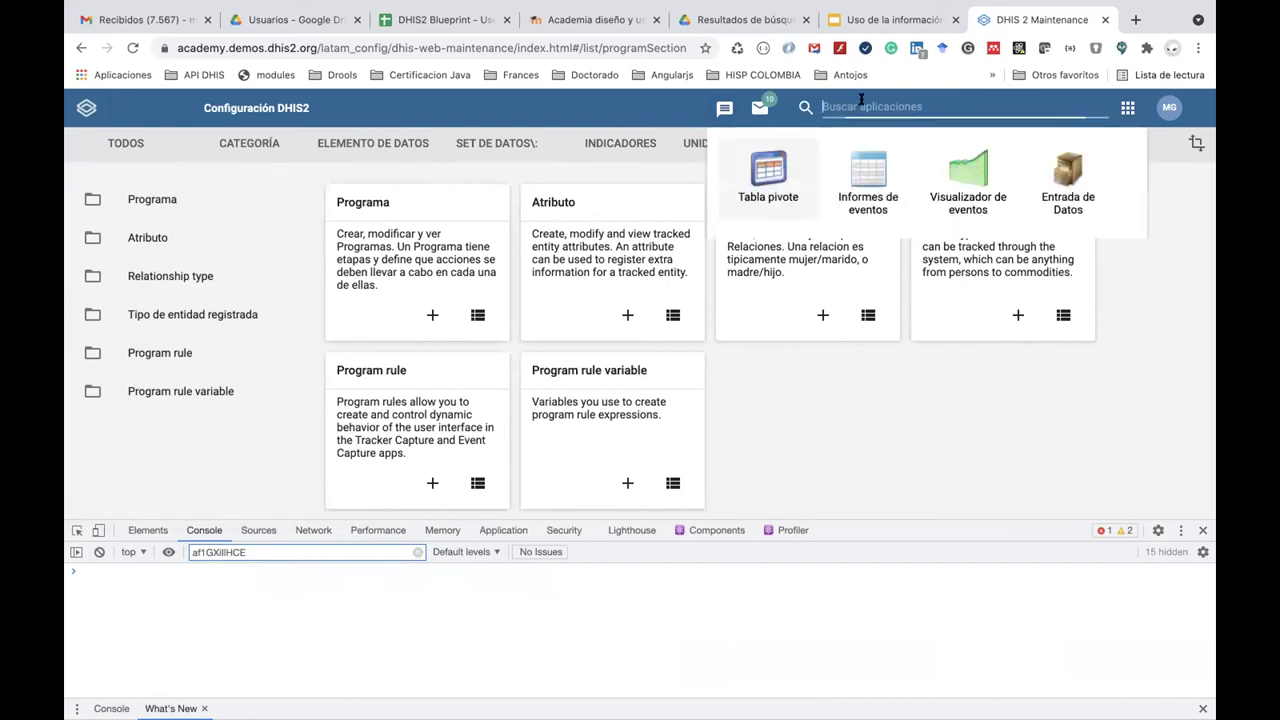
{"action": "left_click", "coordinate": [618, 146]}
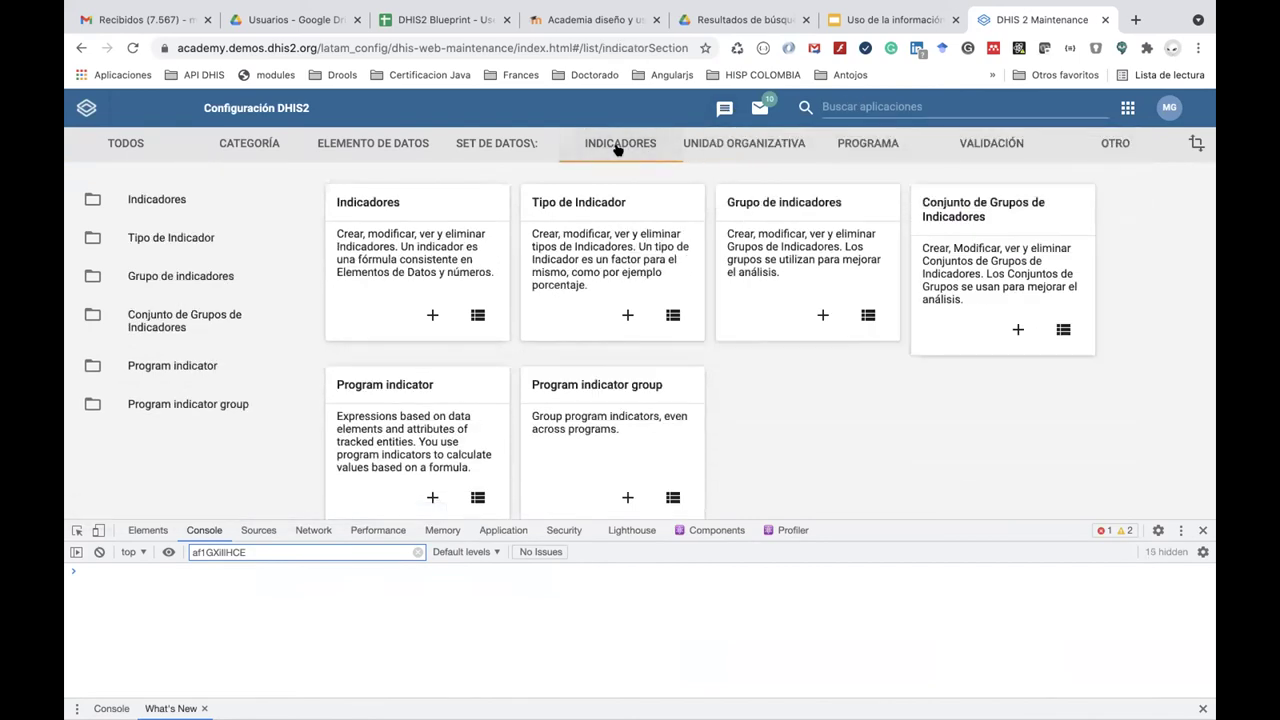
{"action": "left_click", "coordinate": [188, 369]}
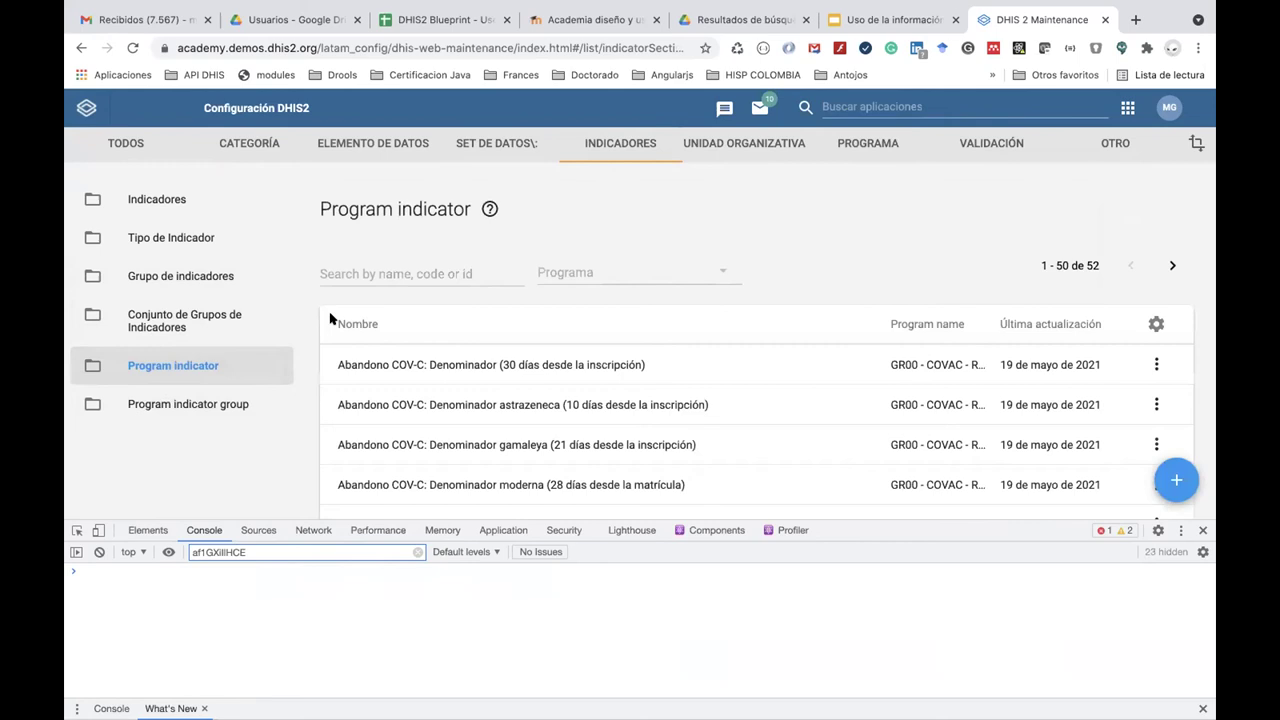
Search program indicators for 'ENR' and, finding none, start a new program indicator.
{"action": "left_click", "coordinate": [365, 271]}
{"action": "type", "text": "ENR"}
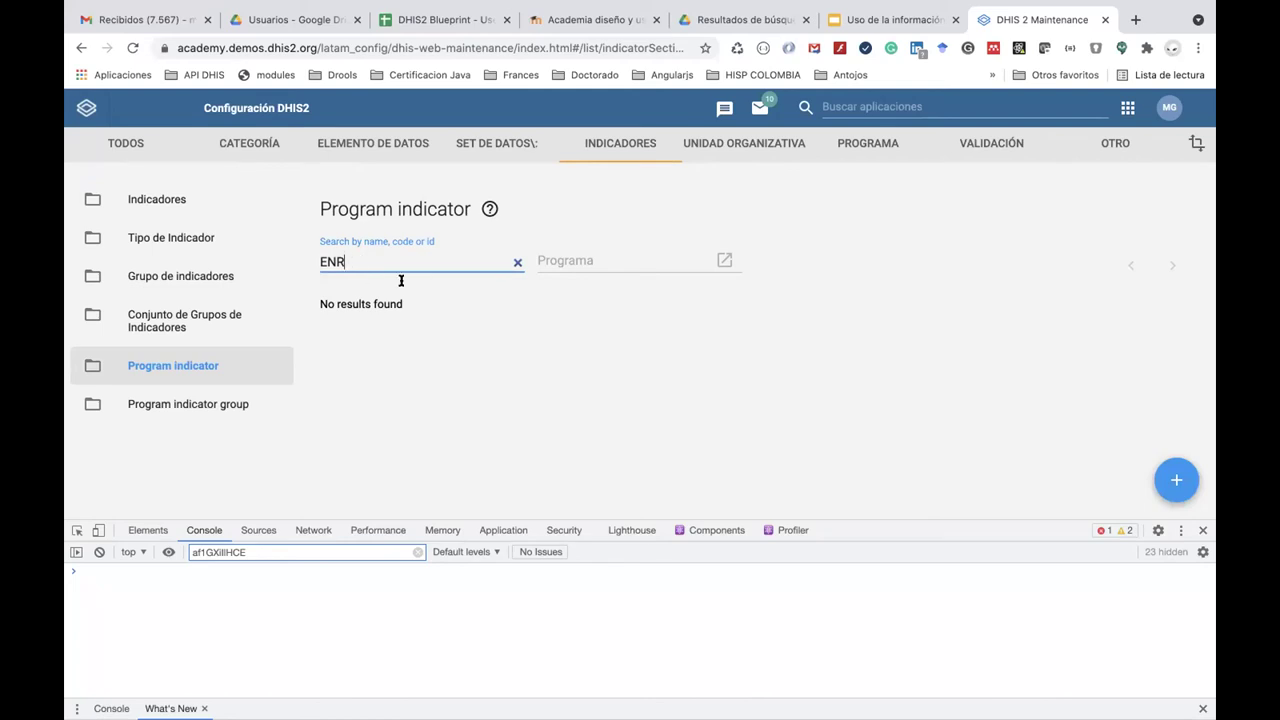
{"action": "double_click", "coordinate": [391, 263]}
{"action": "left_click", "coordinate": [1174, 475]}
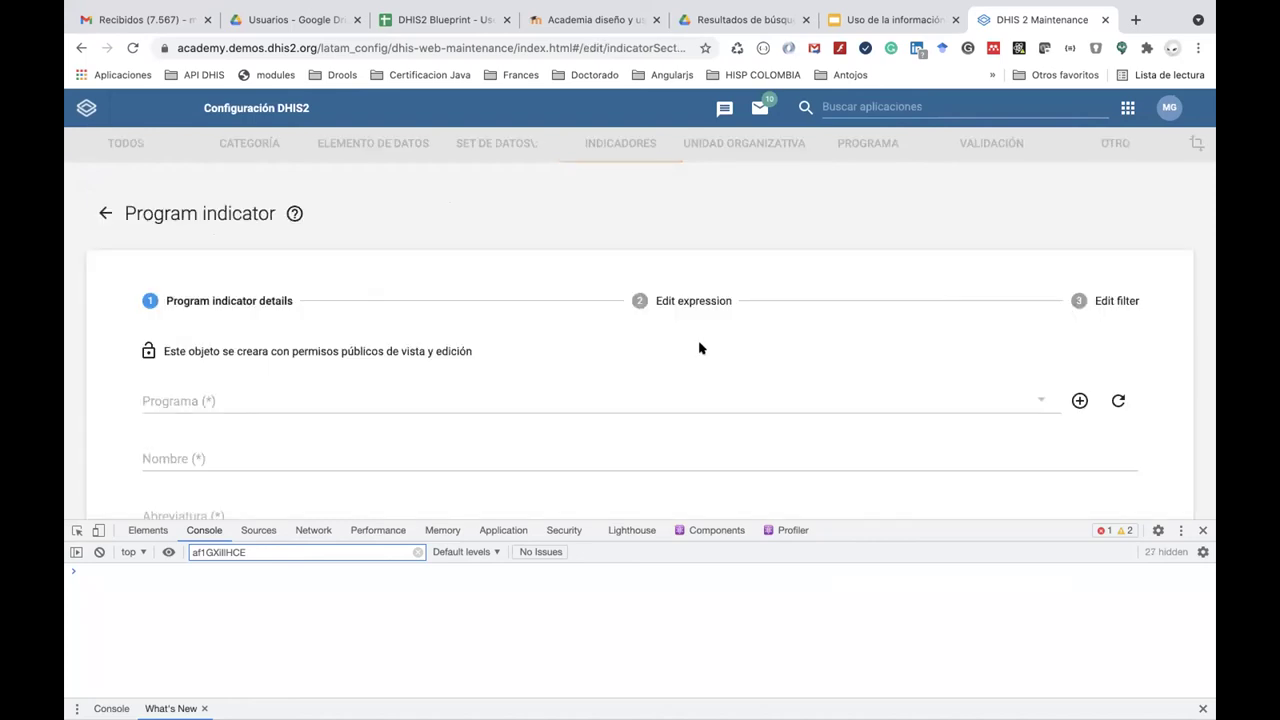
Set the indicator's Programa to ENR - Programa de Malaria.
{"action": "scroll", "coordinate": [700, 348], "scroll_direction": "down", "scroll_amount": 3}
{"action": "left_click", "coordinate": [202, 248]}
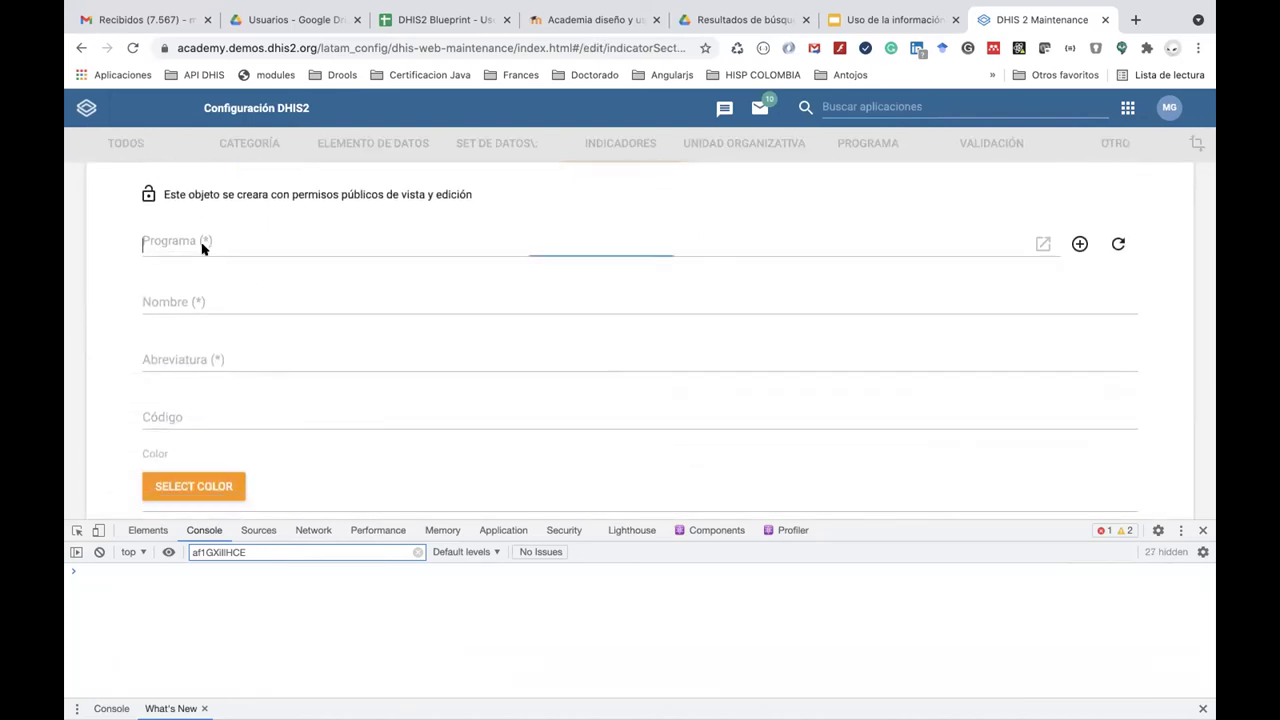
{"action": "left_click", "coordinate": [377, 252]}
{"action": "type", "text": "E"}
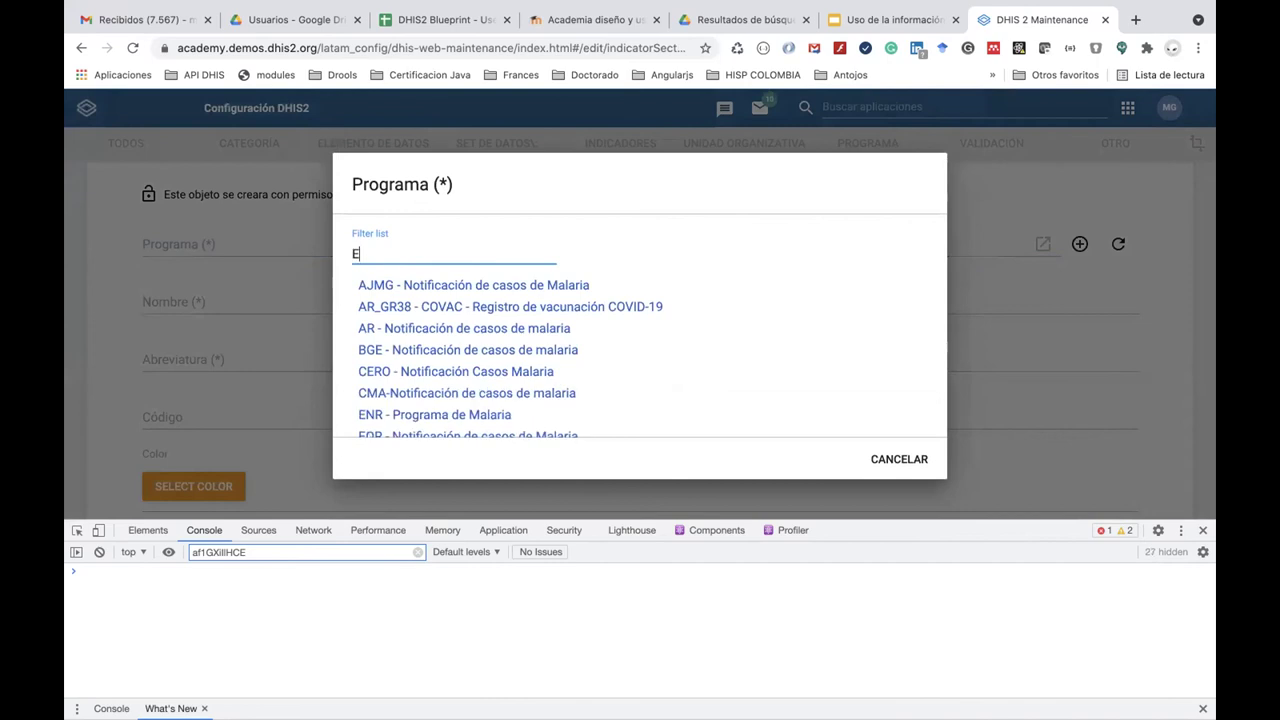
{"action": "type", "text": "NR"}
{"action": "left_click", "coordinate": [443, 331]}
Name it 'ENR - Número de personas con Malaria Falciparum' and use the same text as Abreviatura.
{"action": "left_click", "coordinate": [275, 301]}
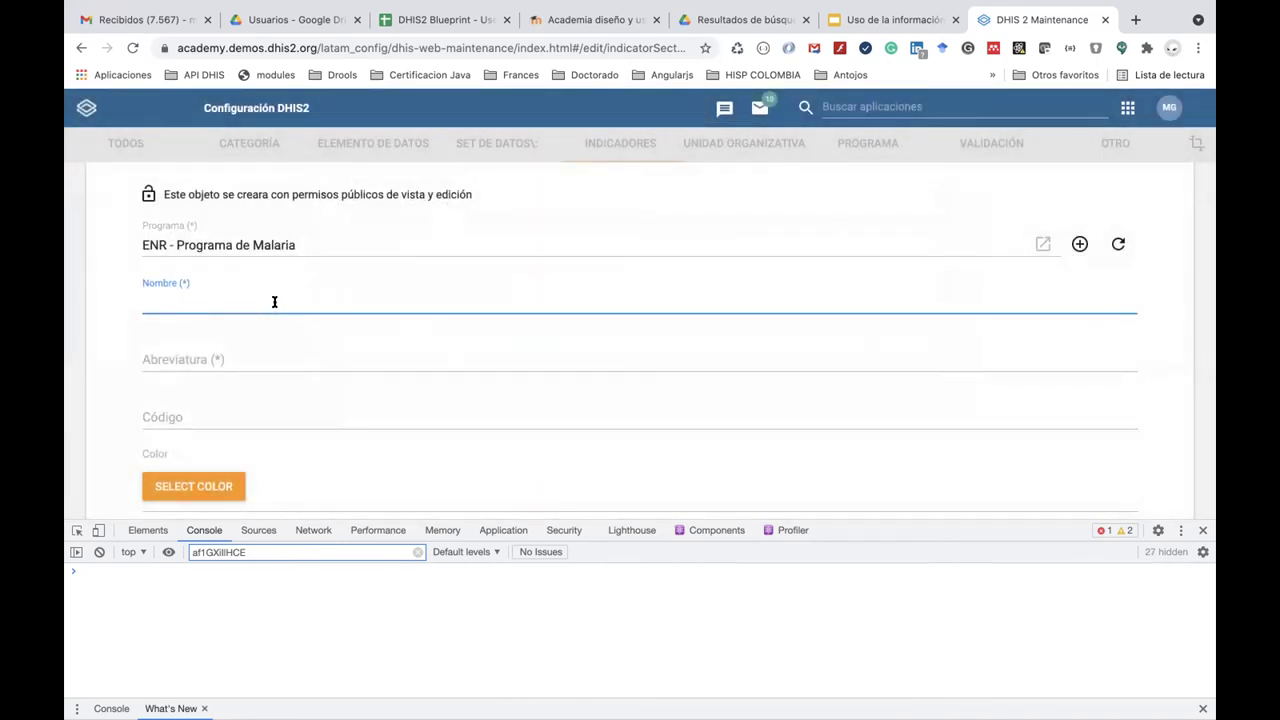
{"action": "type", "text": "N"}
{"action": "type", "text": "om"}
{"action": "key", "text": "BackSpace"}
{"action": "key", "text": "BackSpace"}
{"action": "key", "text": "BackSpace"}
{"action": "type", "text": "ENR - N"}
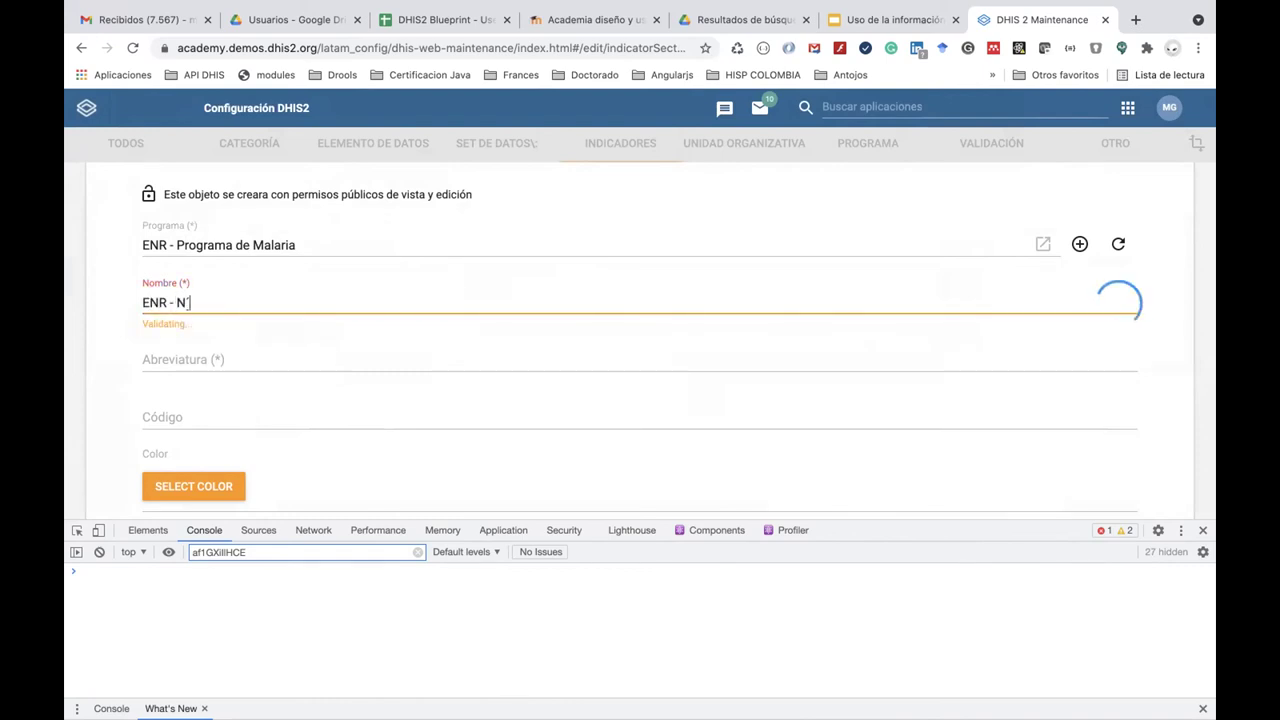
{"action": "type", "text": "úmero de personas"}
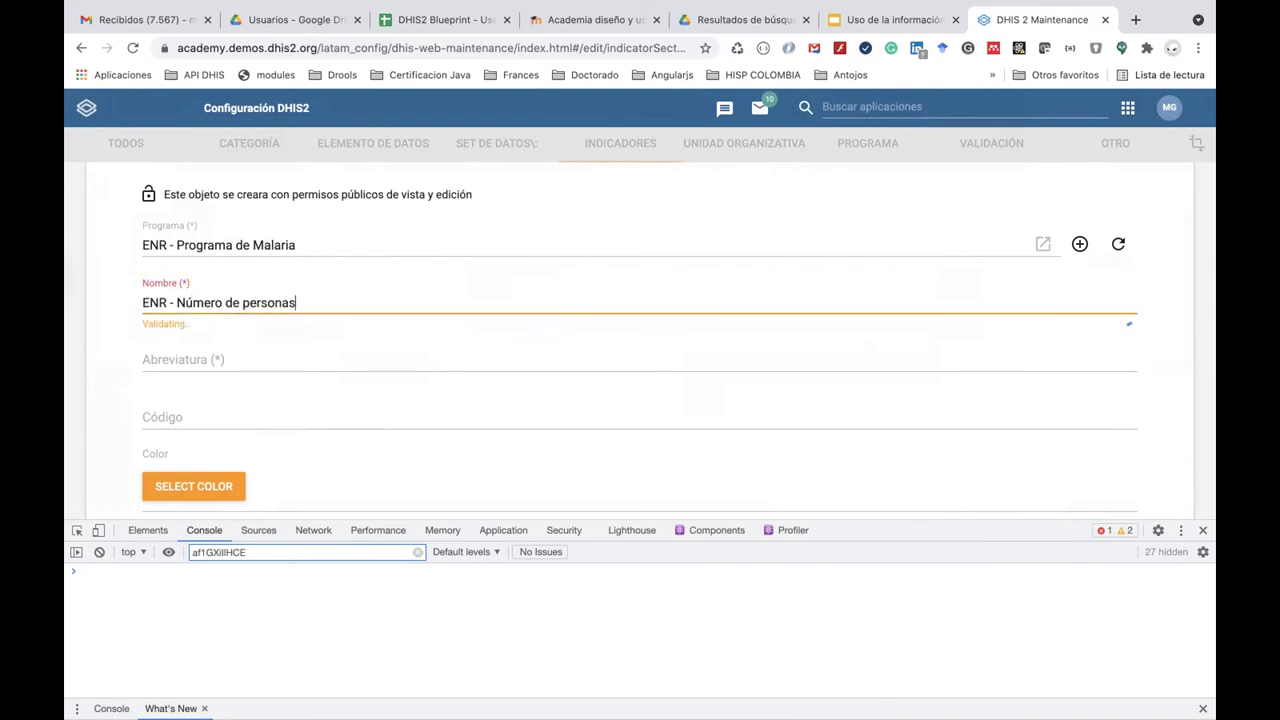
{"action": "type", "text": " con Malaria "}
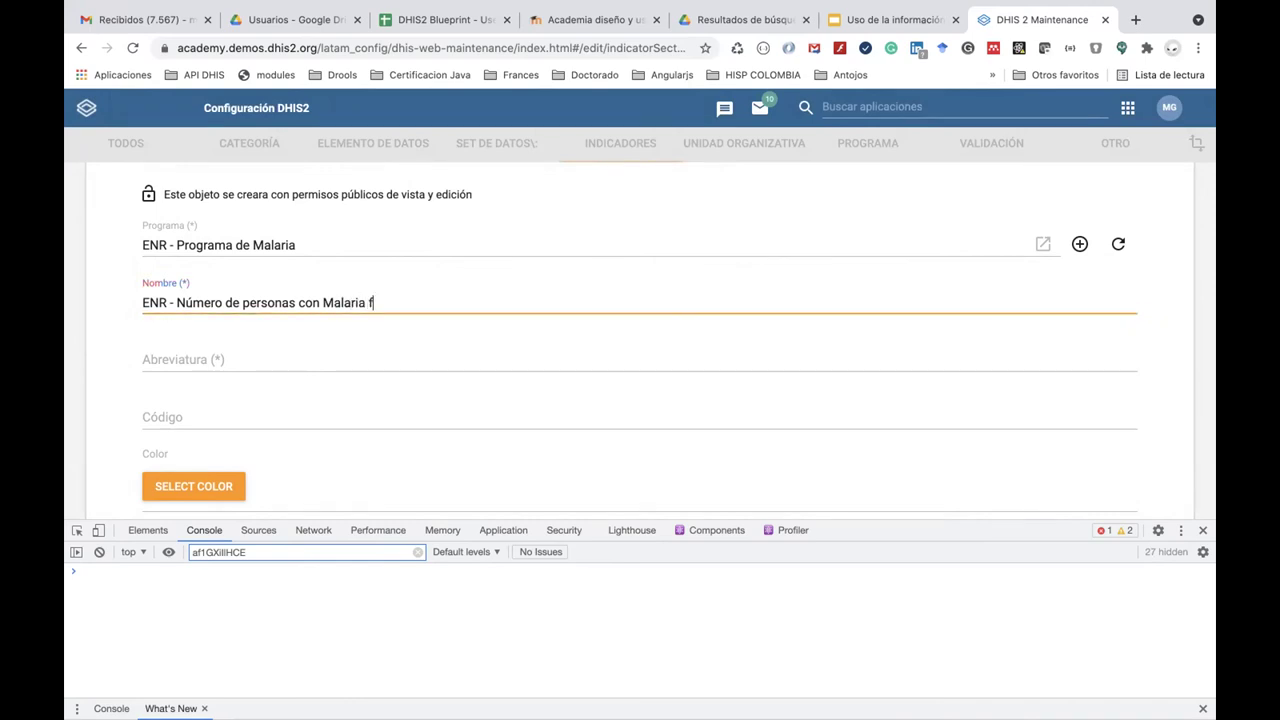
{"action": "type", "text": "Fal"}
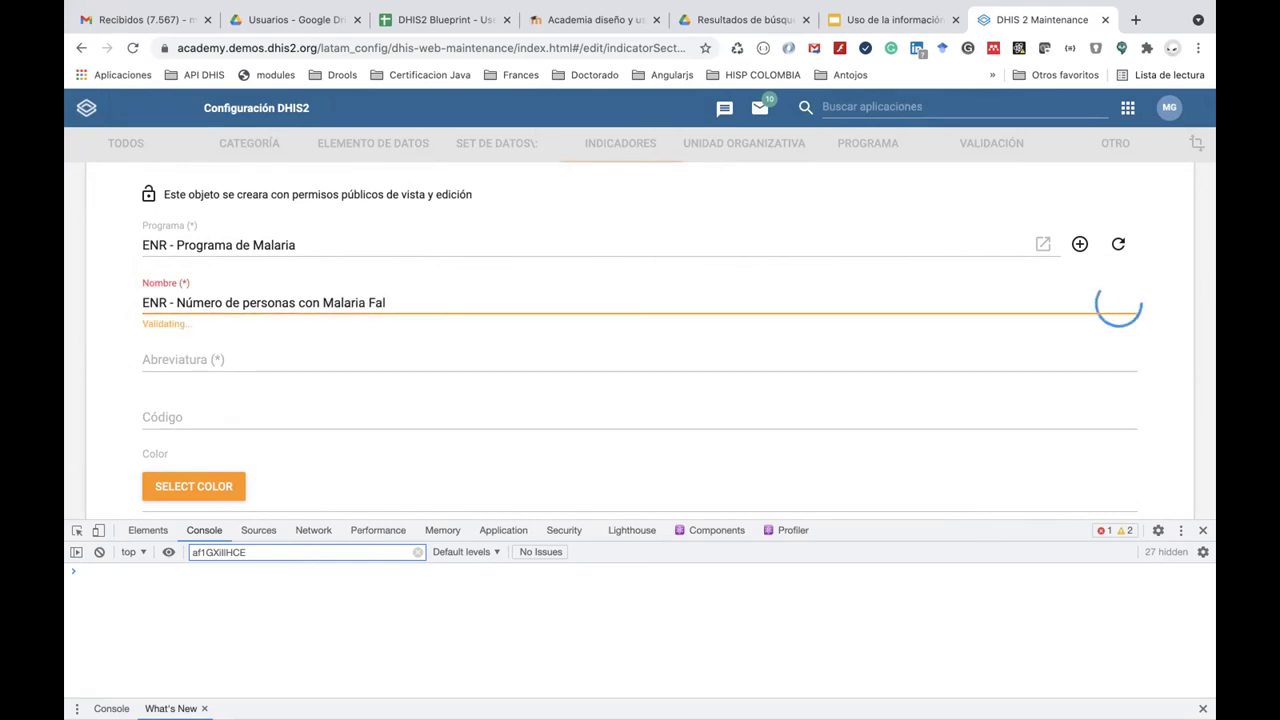
{"action": "type", "text": "ciparum"}
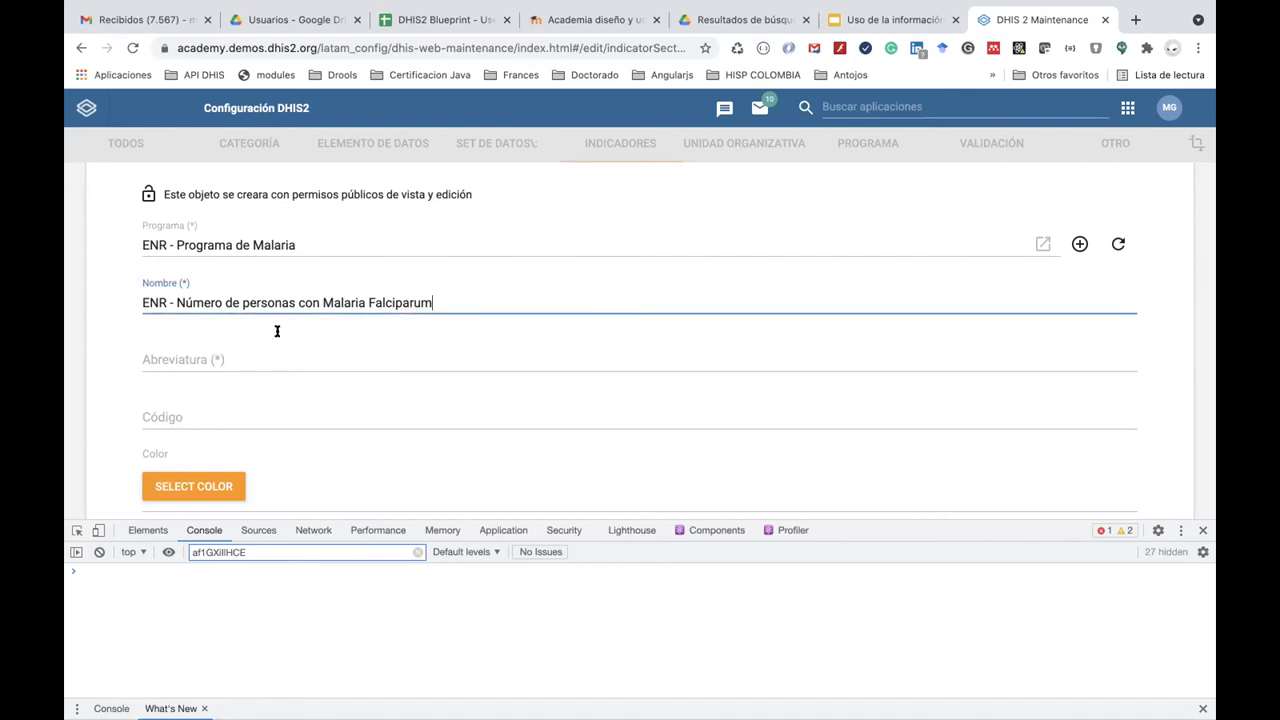
{"action": "double_click", "coordinate": [462, 302]}
{"action": "triple_click", "coordinate": [462, 302]}
{"action": "key", "text": "ctrl+c"}
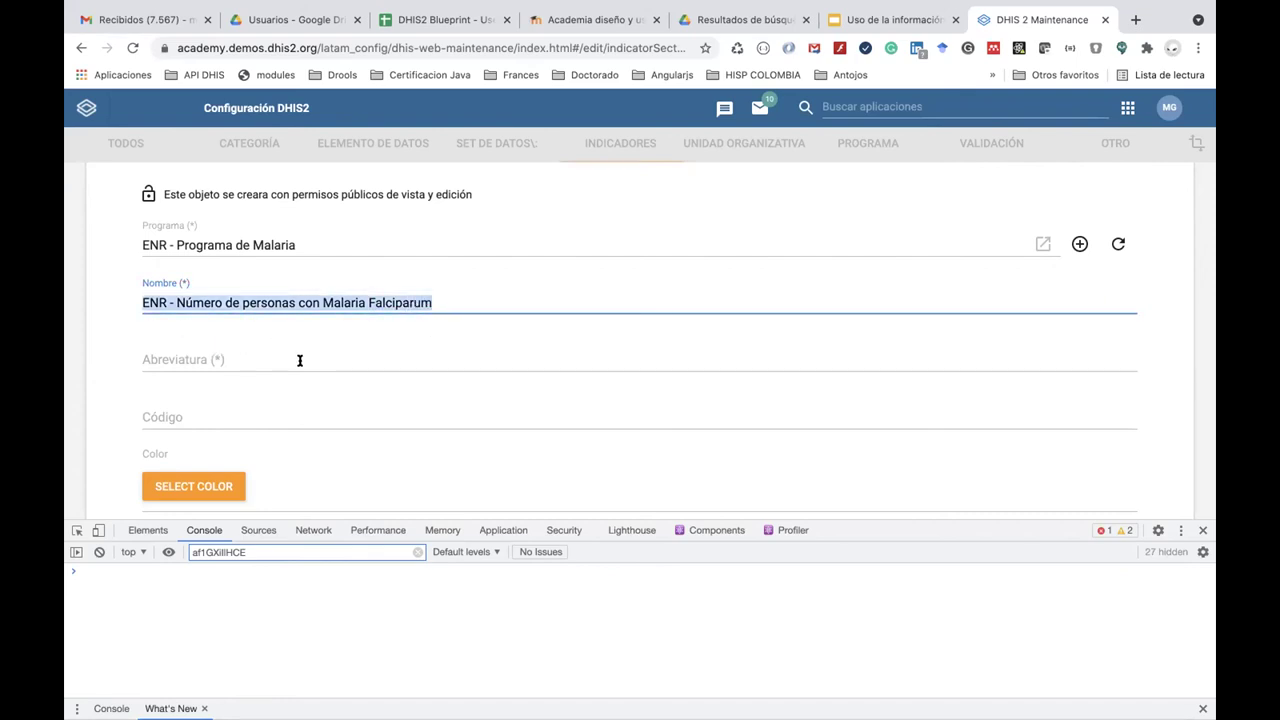
{"action": "left_click", "coordinate": [299, 360]}
{"action": "key", "text": "ctrl+v"}
Leave Decimals in data output empty after briefly choosing 2.
{"action": "scroll", "coordinate": [295, 410], "scroll_direction": "down", "scroll_amount": 3}
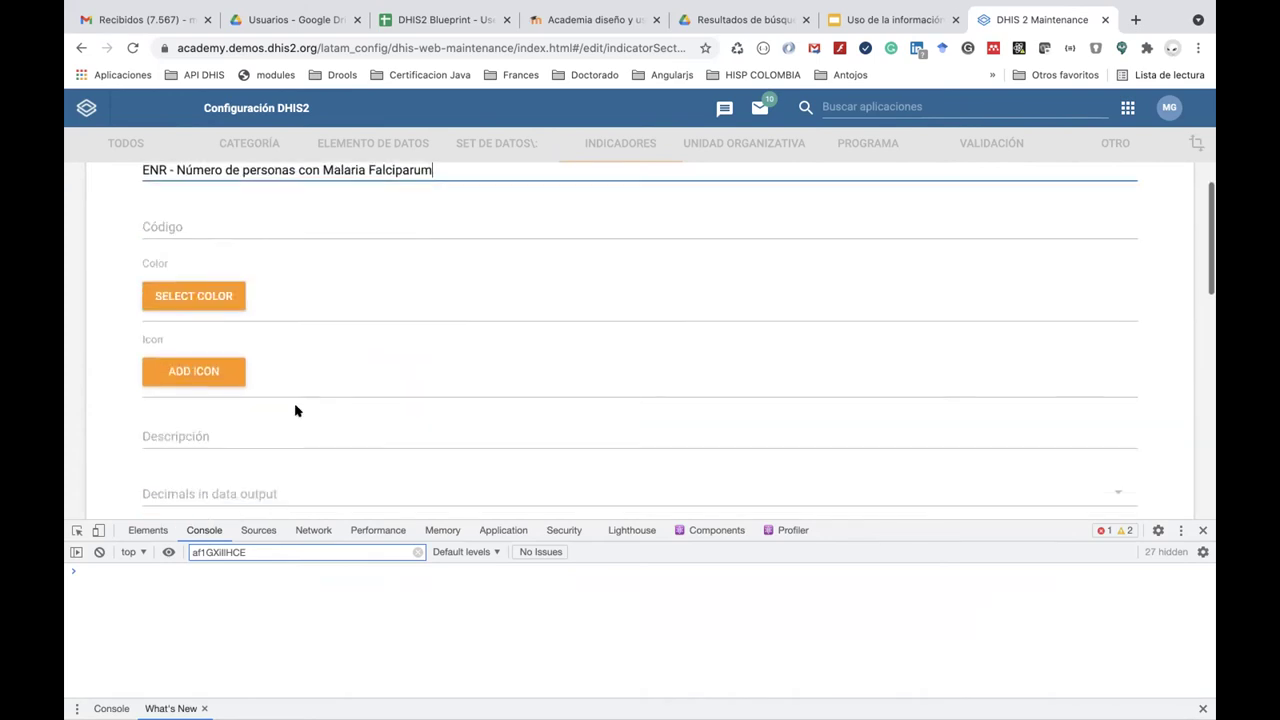
{"action": "scroll", "coordinate": [295, 410], "scroll_direction": "down", "scroll_amount": 1}
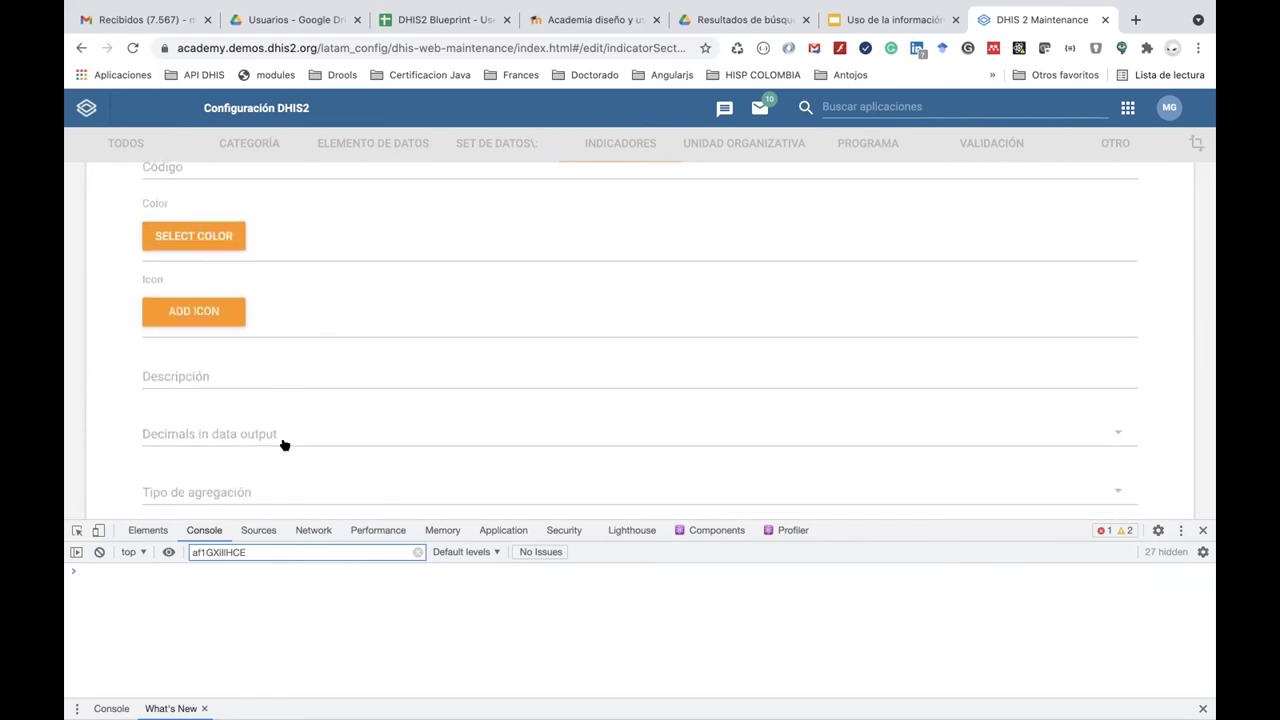
{"action": "scroll", "coordinate": [285, 443], "scroll_direction": "down", "scroll_amount": 2}
{"action": "scroll", "coordinate": [281, 372], "scroll_direction": "up", "scroll_amount": 1}
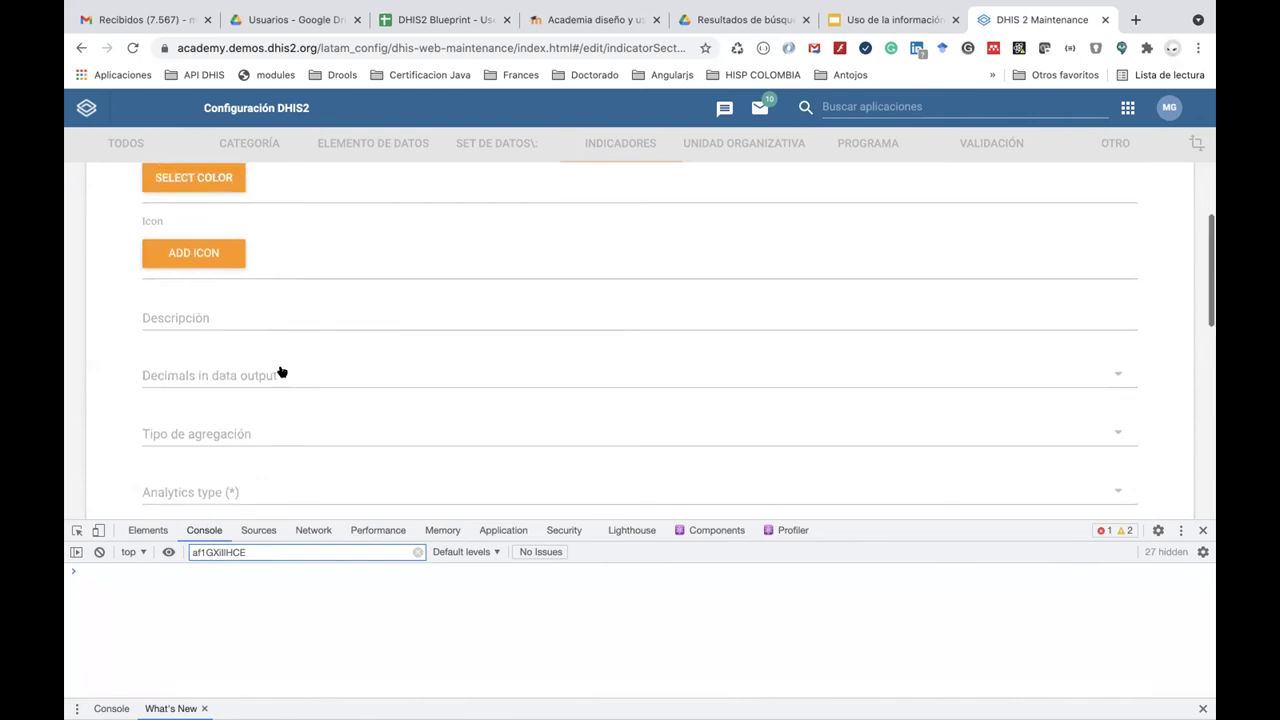
{"action": "scroll", "coordinate": [281, 372], "scroll_direction": "down", "scroll_amount": 1}
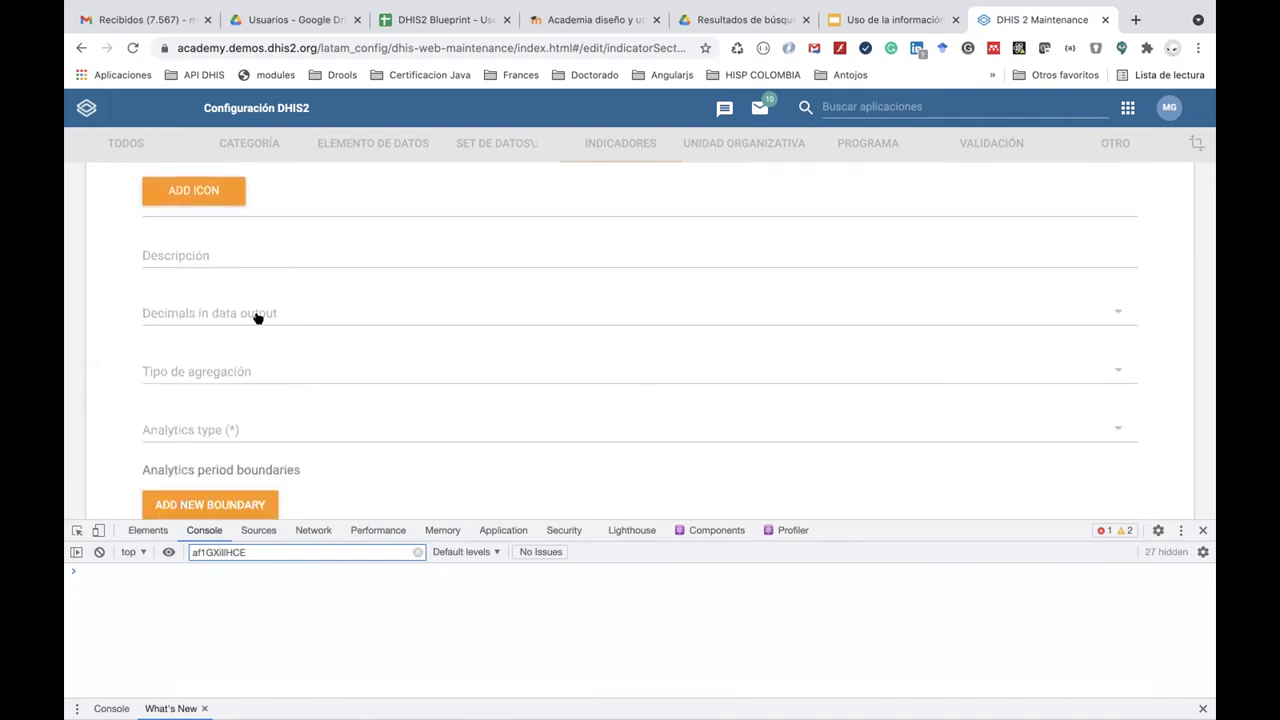
{"action": "left_click", "coordinate": [257, 316]}
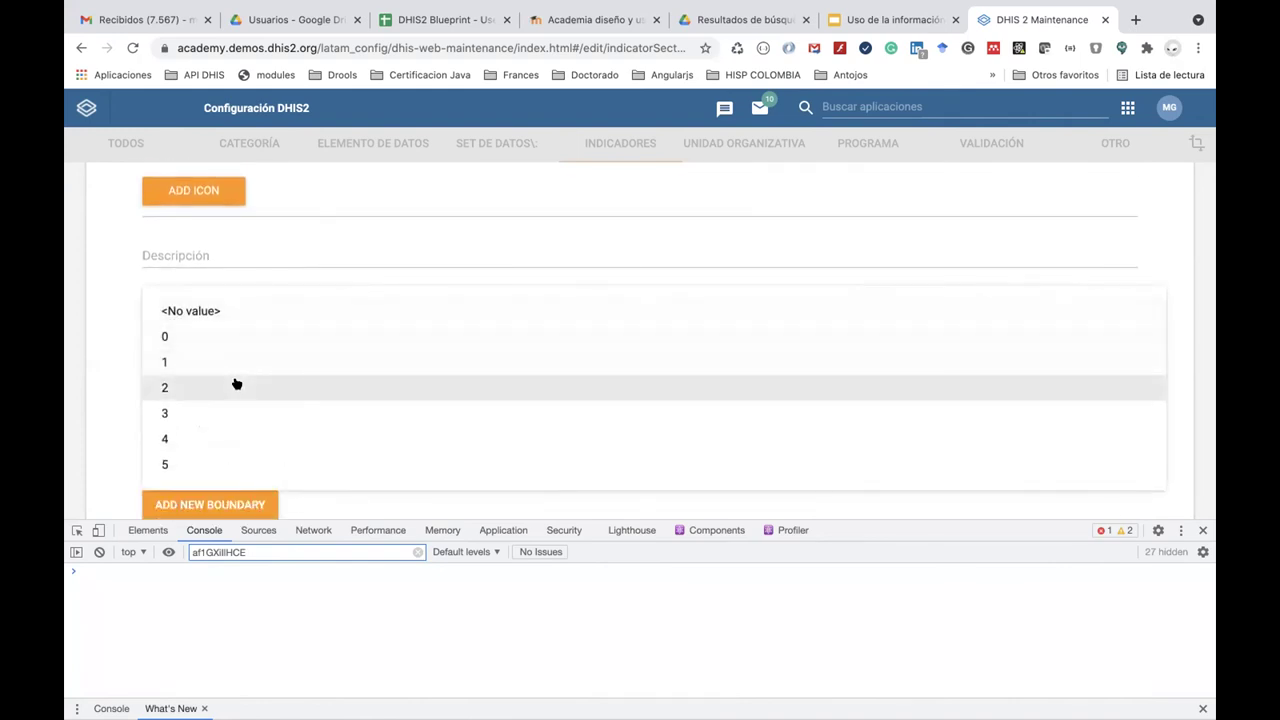
{"action": "scroll", "coordinate": [235, 381], "scroll_direction": "up", "scroll_amount": 1}
{"action": "scroll", "coordinate": [234, 380], "scroll_direction": "down", "scroll_amount": 2}
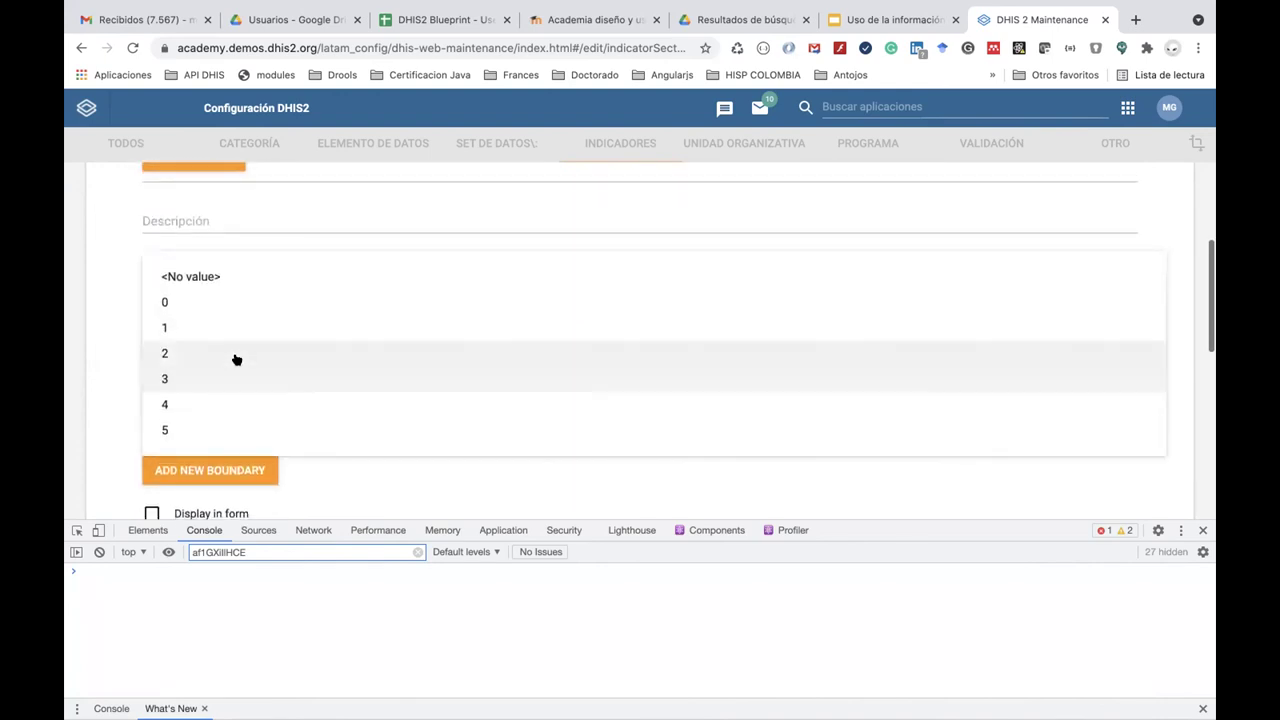
{"action": "left_click", "coordinate": [236, 358]}
{"action": "left_click", "coordinate": [172, 279]}
{"action": "left_click", "coordinate": [170, 277]}
{"action": "scroll", "coordinate": [202, 323], "scroll_direction": "down", "scroll_amount": 2}
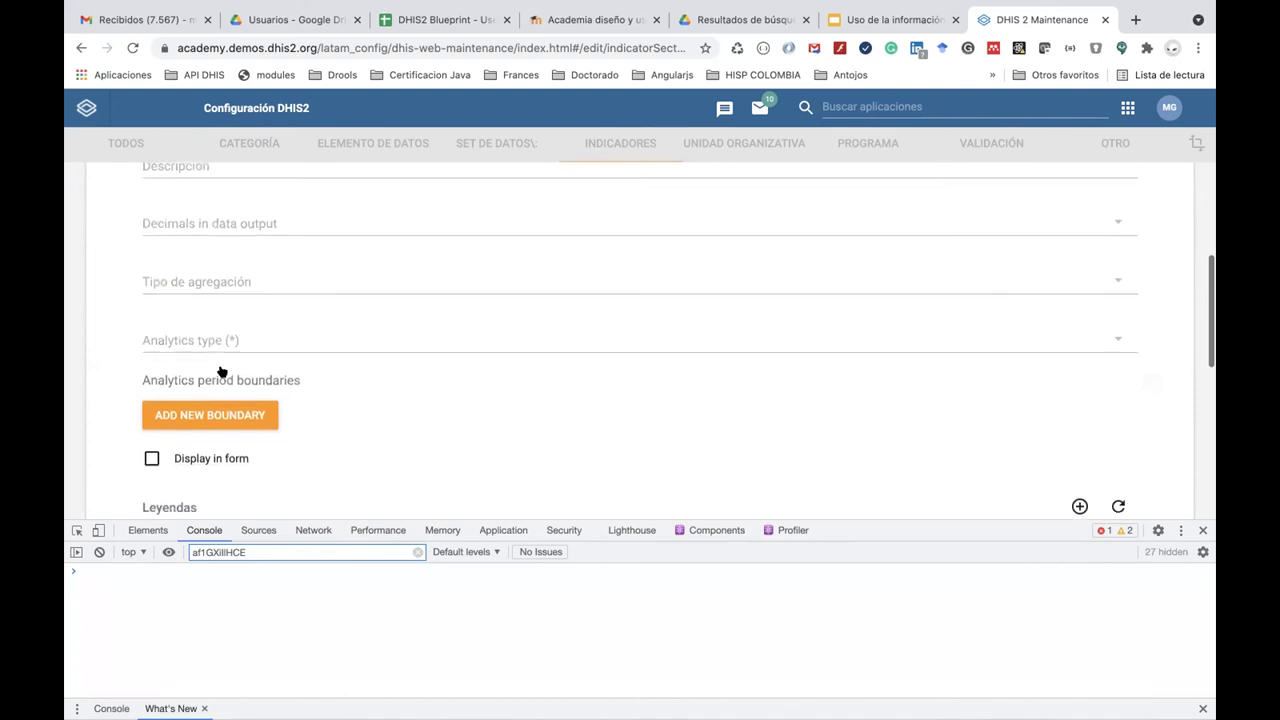
Set aggregation type Conteo and analytics type Inscripción, then review the enrollment-date boundaries.
{"action": "left_click", "coordinate": [199, 278]}
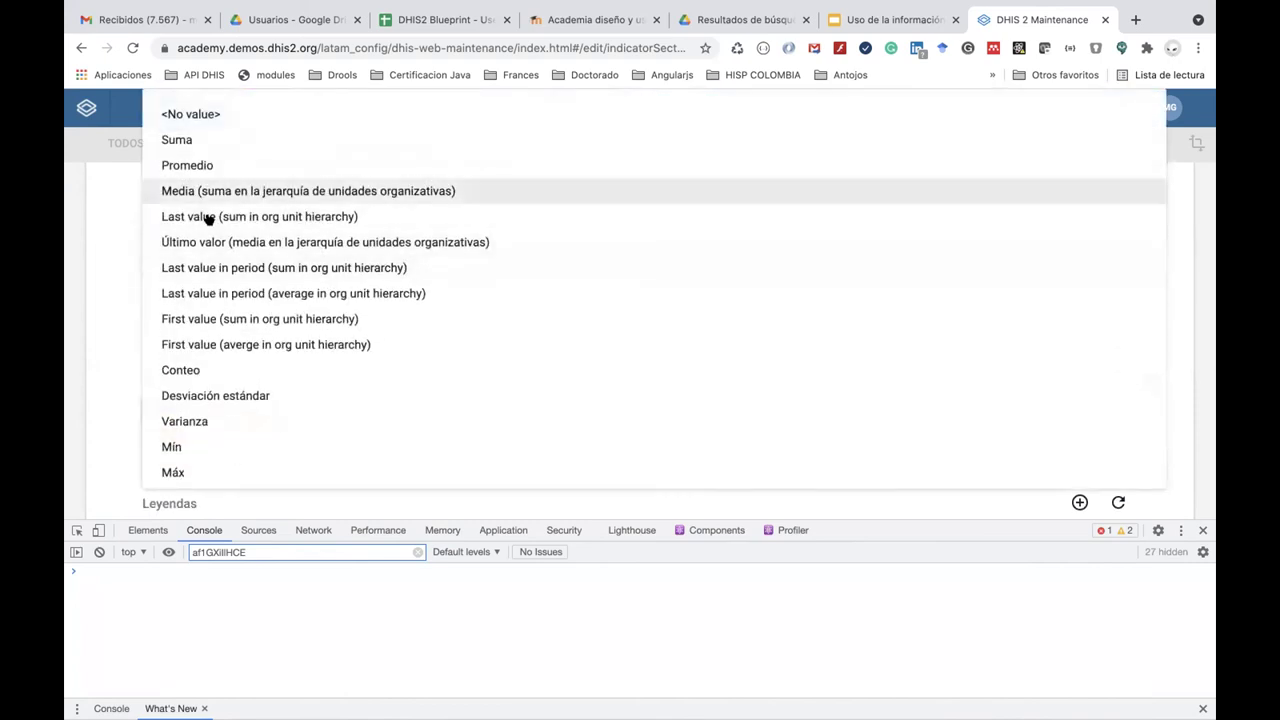
{"action": "left_click", "coordinate": [219, 369]}
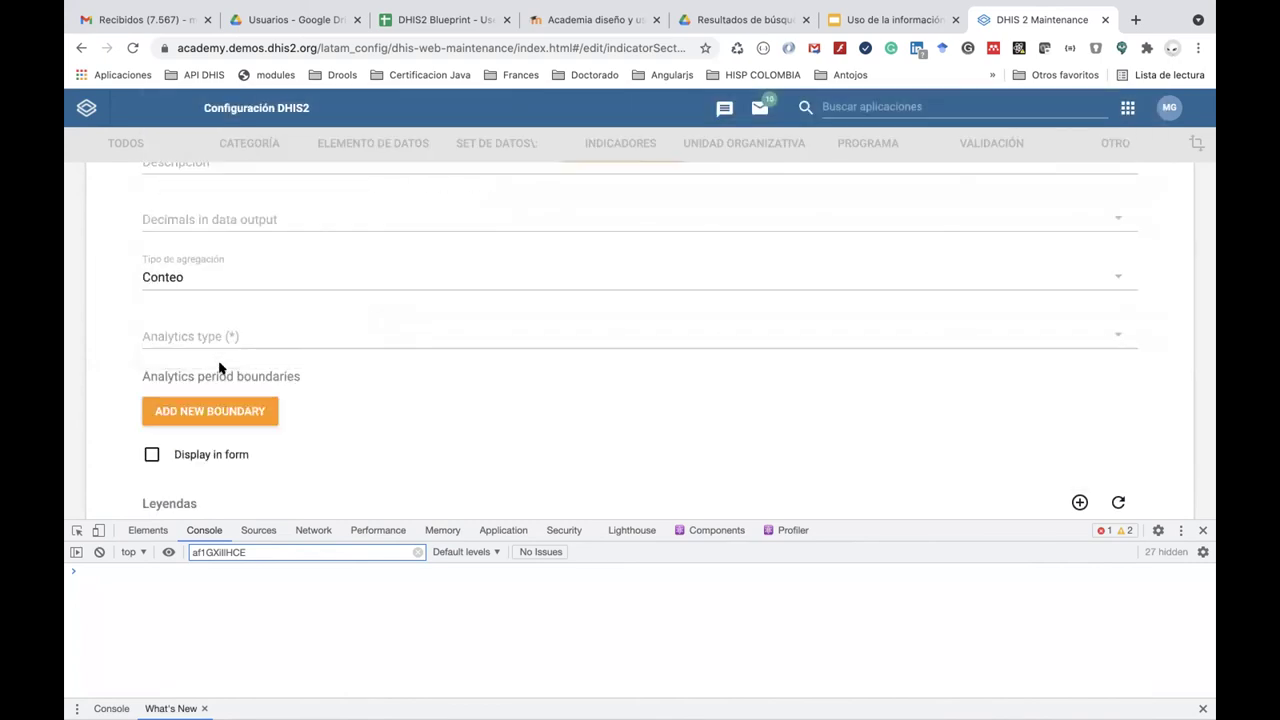
{"action": "left_click", "coordinate": [207, 337]}
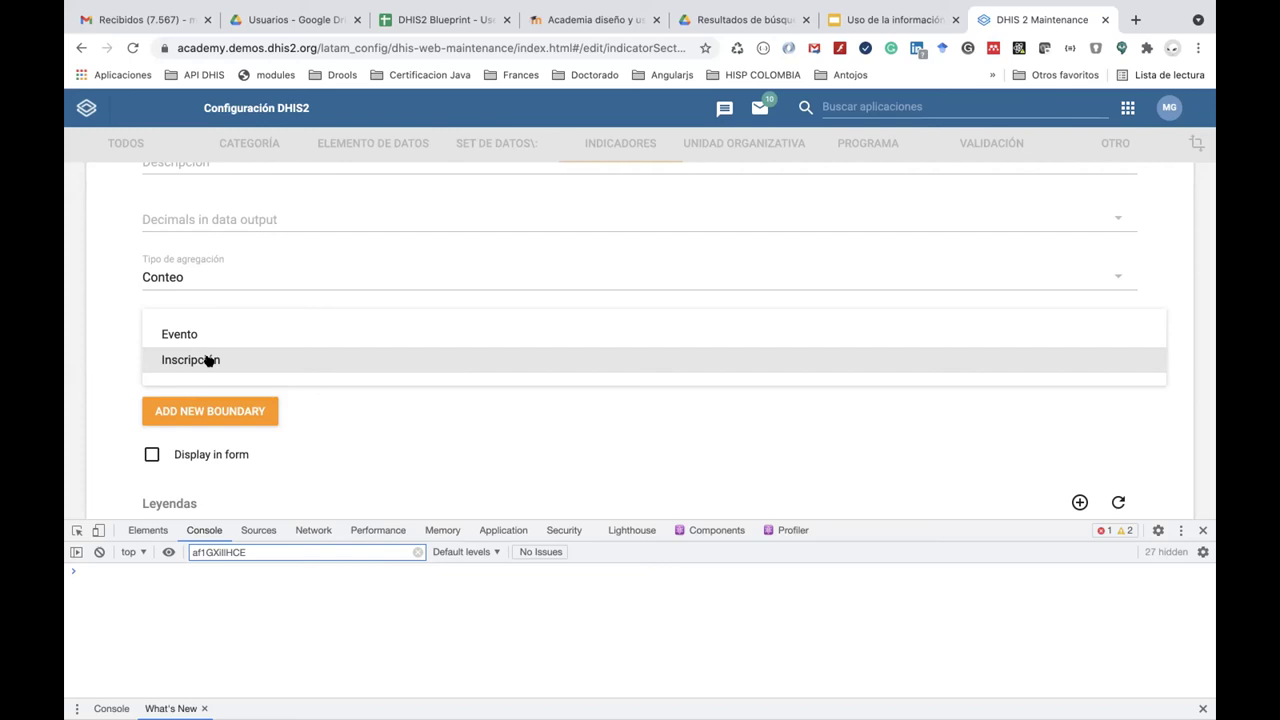
{"action": "left_click", "coordinate": [208, 361]}
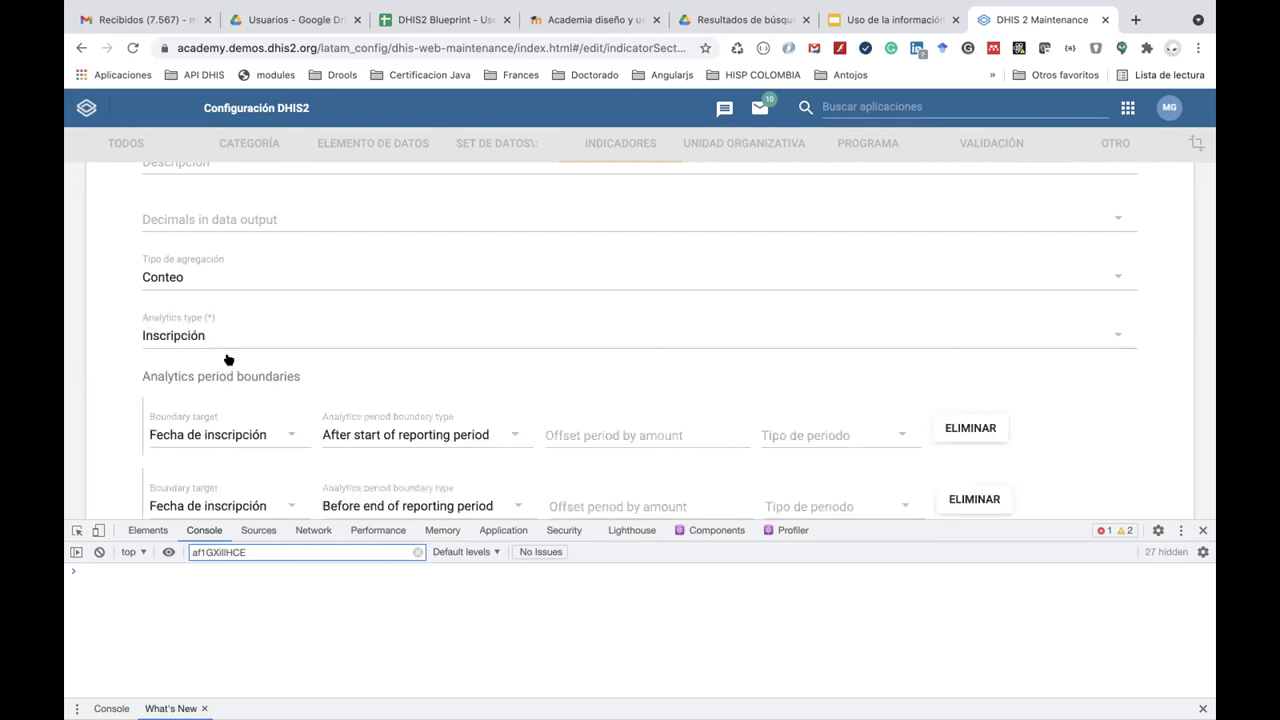
{"action": "scroll", "coordinate": [228, 360], "scroll_direction": "down", "scroll_amount": 3}
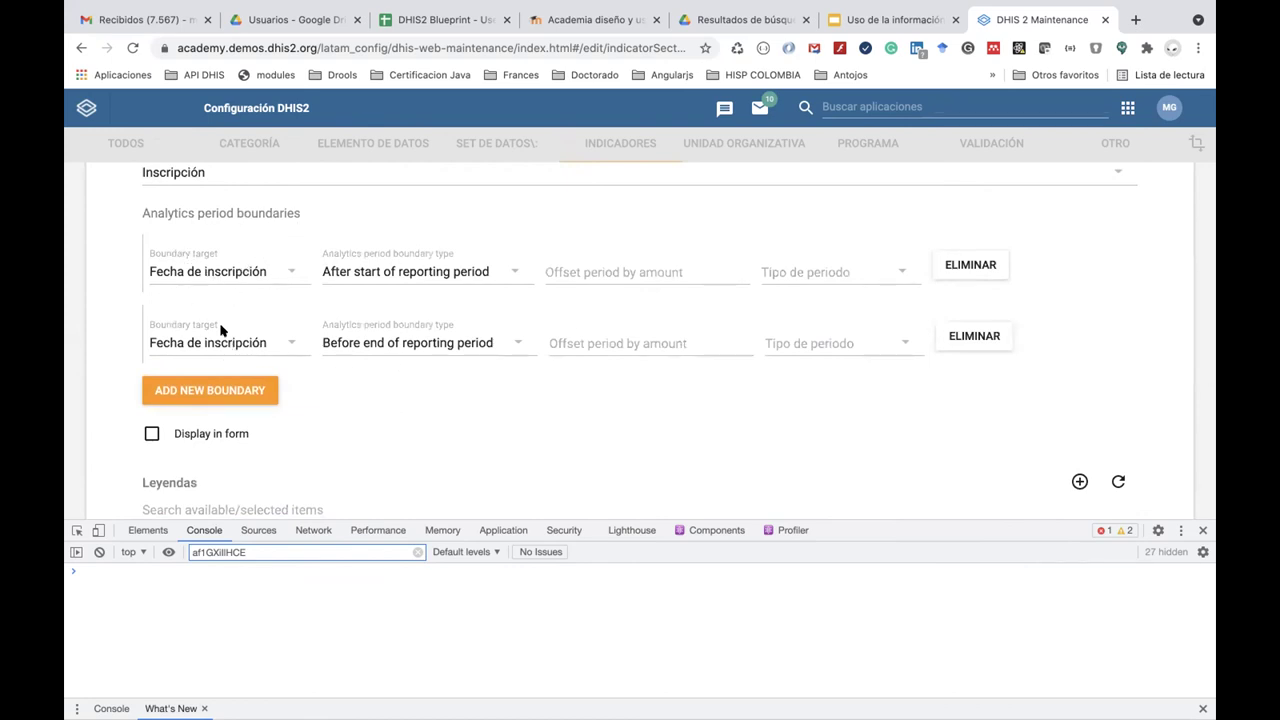
{"action": "scroll", "coordinate": [452, 438], "scroll_direction": "down", "scroll_amount": 2}
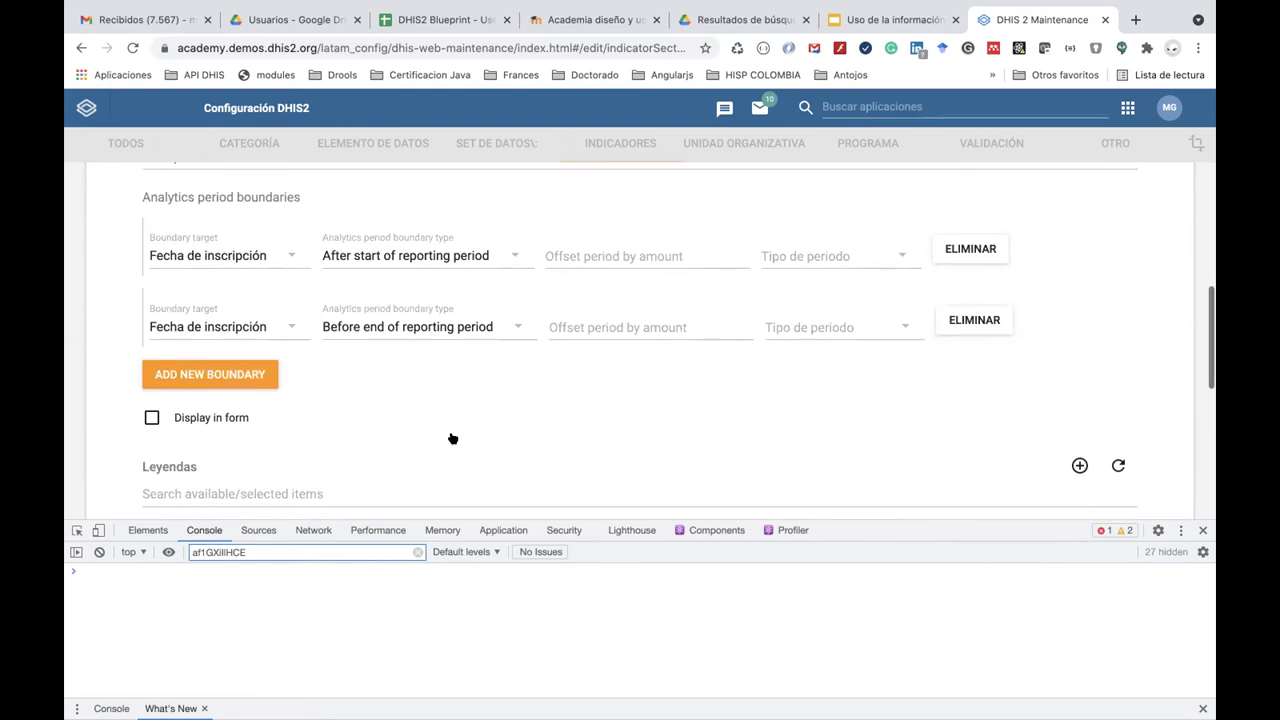
{"action": "scroll", "coordinate": [452, 438], "scroll_direction": "down", "scroll_amount": 5}
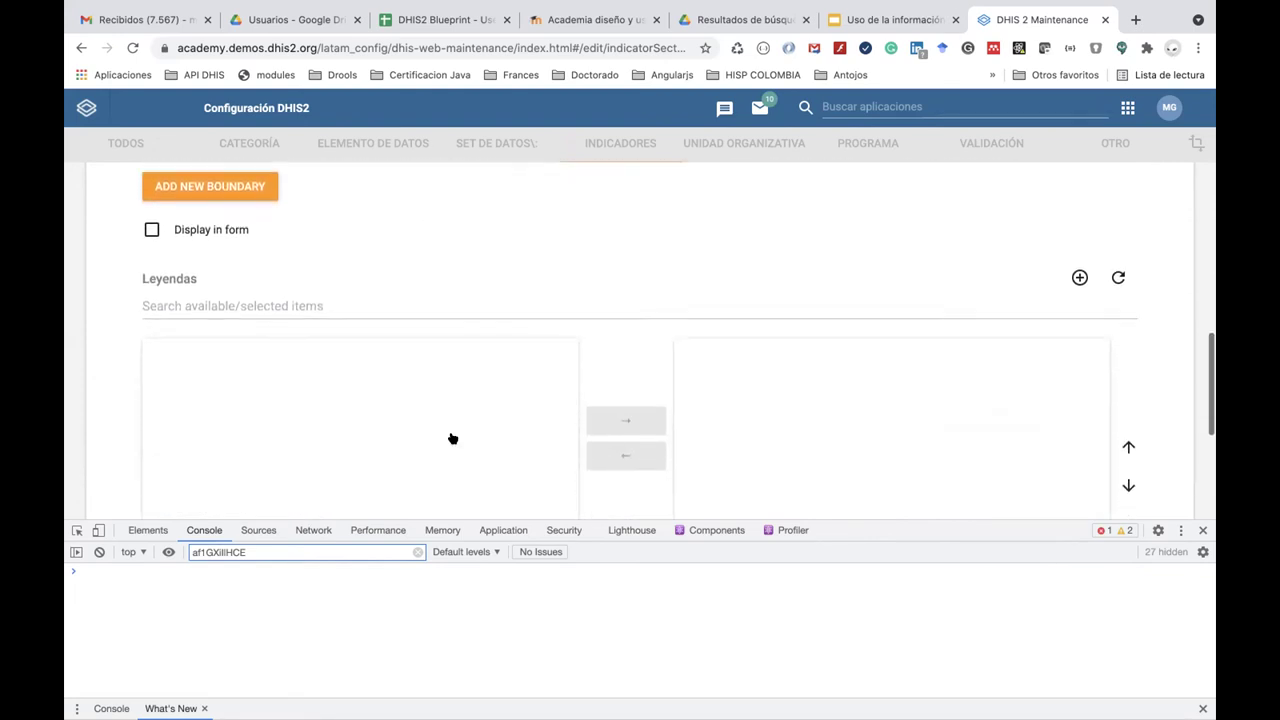
{"action": "scroll", "coordinate": [283, 277], "scroll_direction": "up", "scroll_amount": 4}
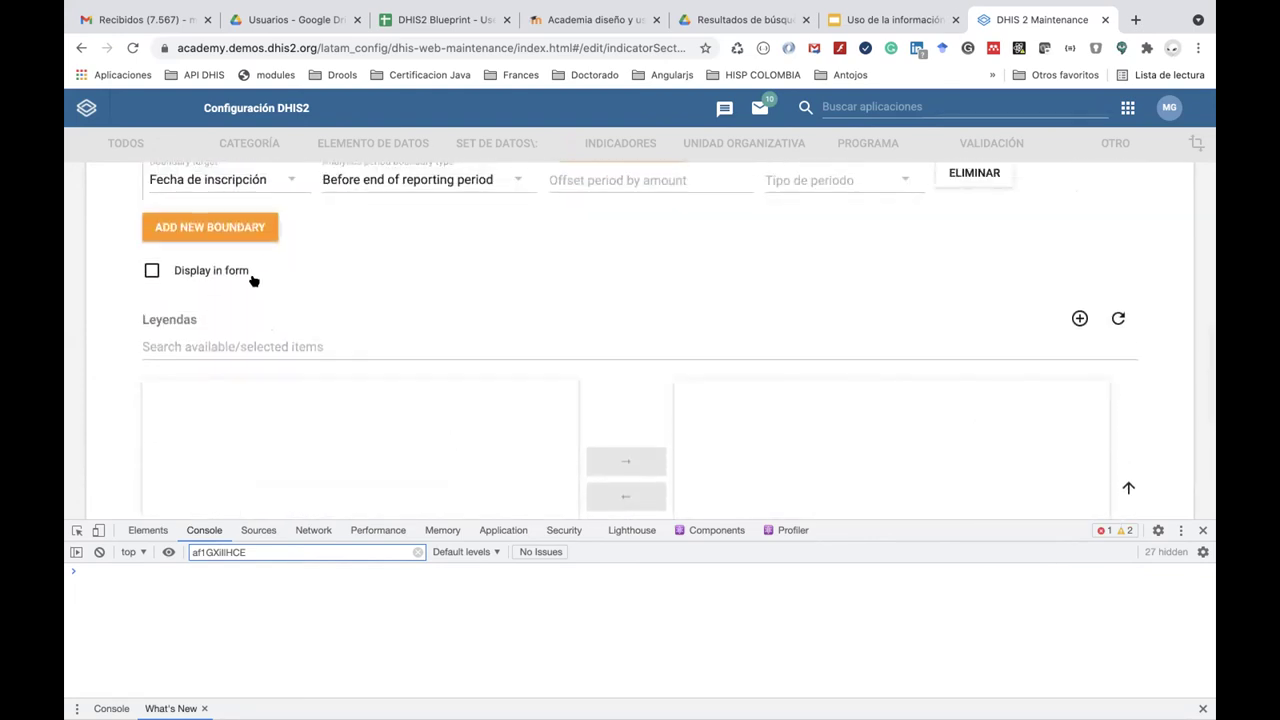
{"action": "scroll", "coordinate": [258, 280], "scroll_direction": "down", "scroll_amount": 5}
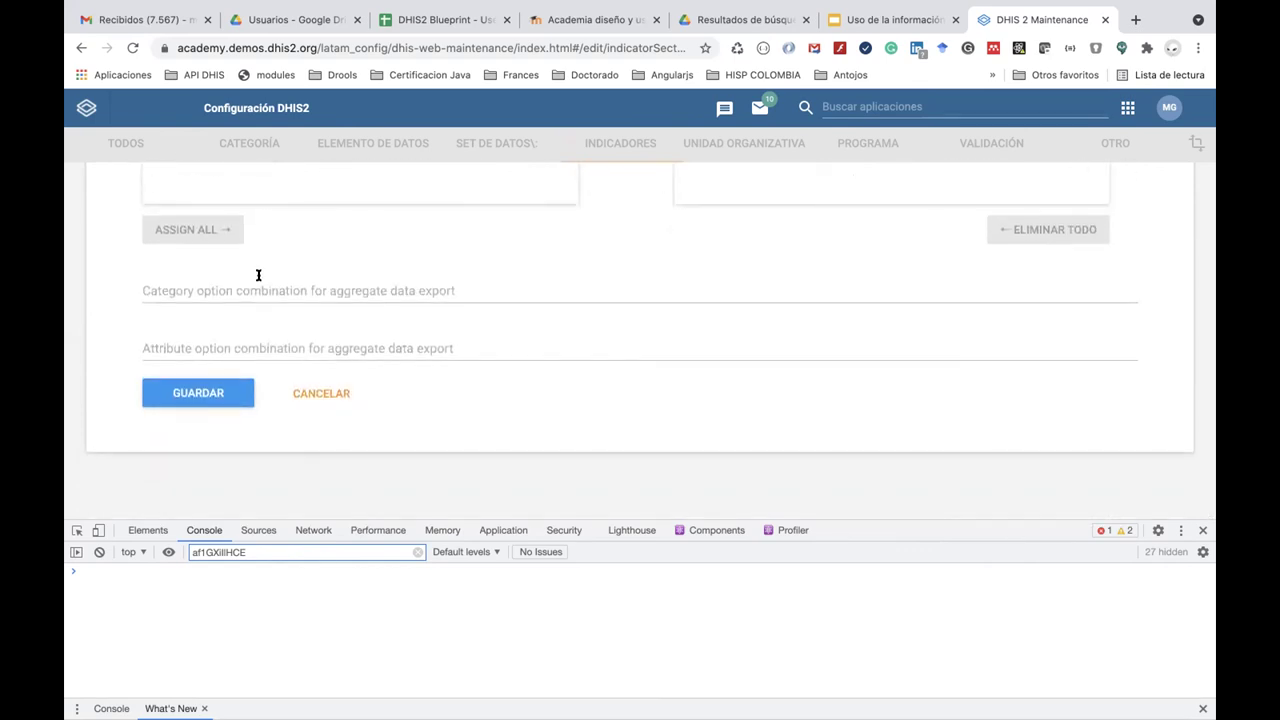
{"action": "scroll", "coordinate": [258, 277], "scroll_direction": "up", "scroll_amount": 15}
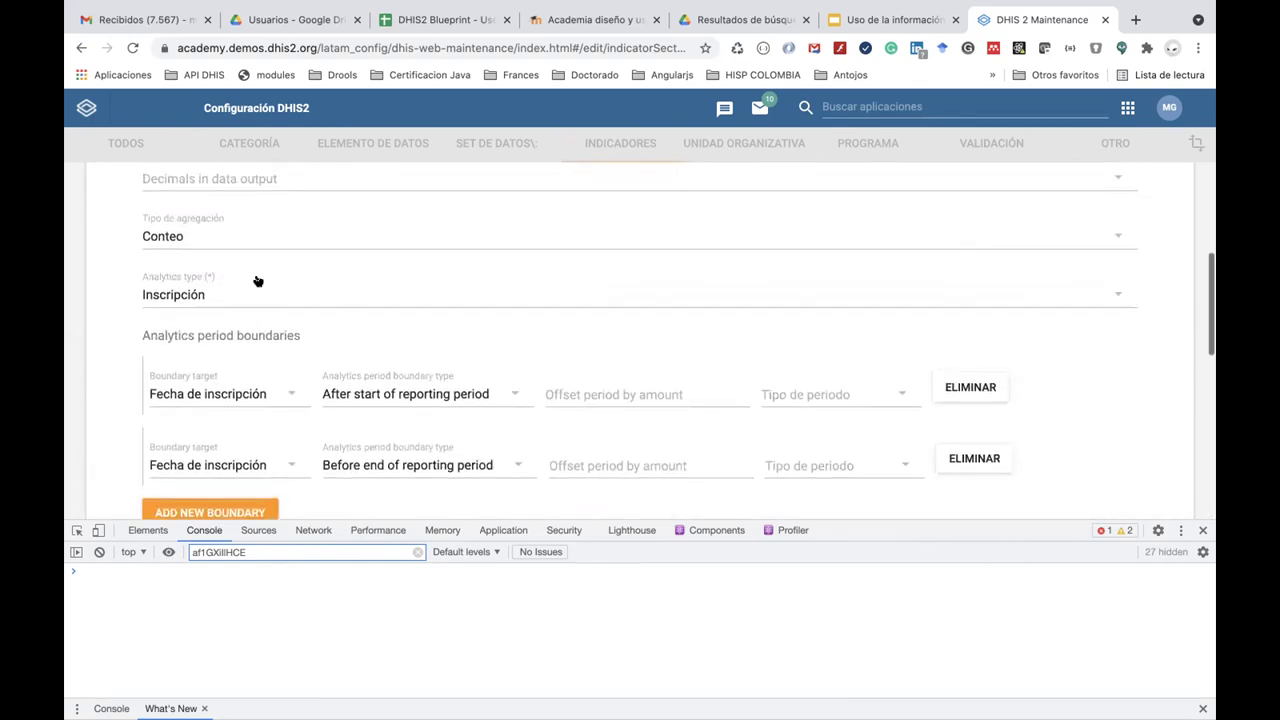
{"action": "scroll", "coordinate": [256, 281], "scroll_direction": "up", "scroll_amount": 5}
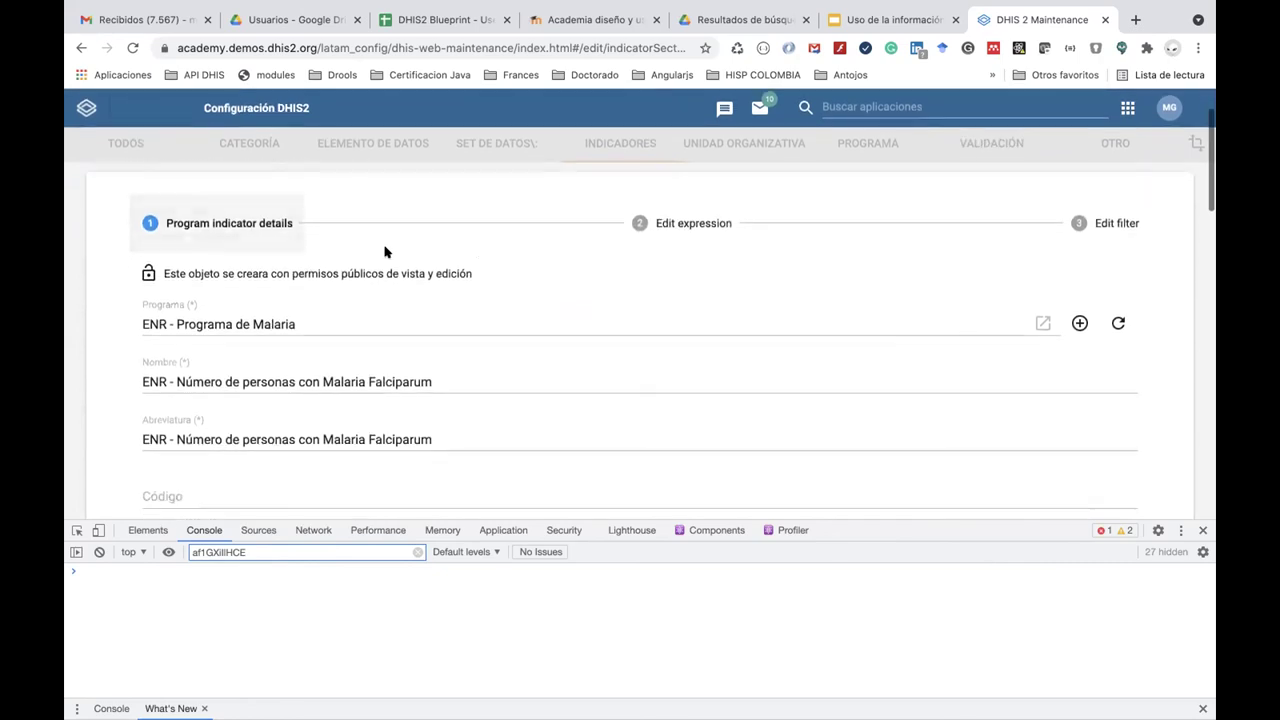
On the expression step, browse the Resultado and Test & Tratamiento data elements.
{"action": "left_click", "coordinate": [675, 228]}
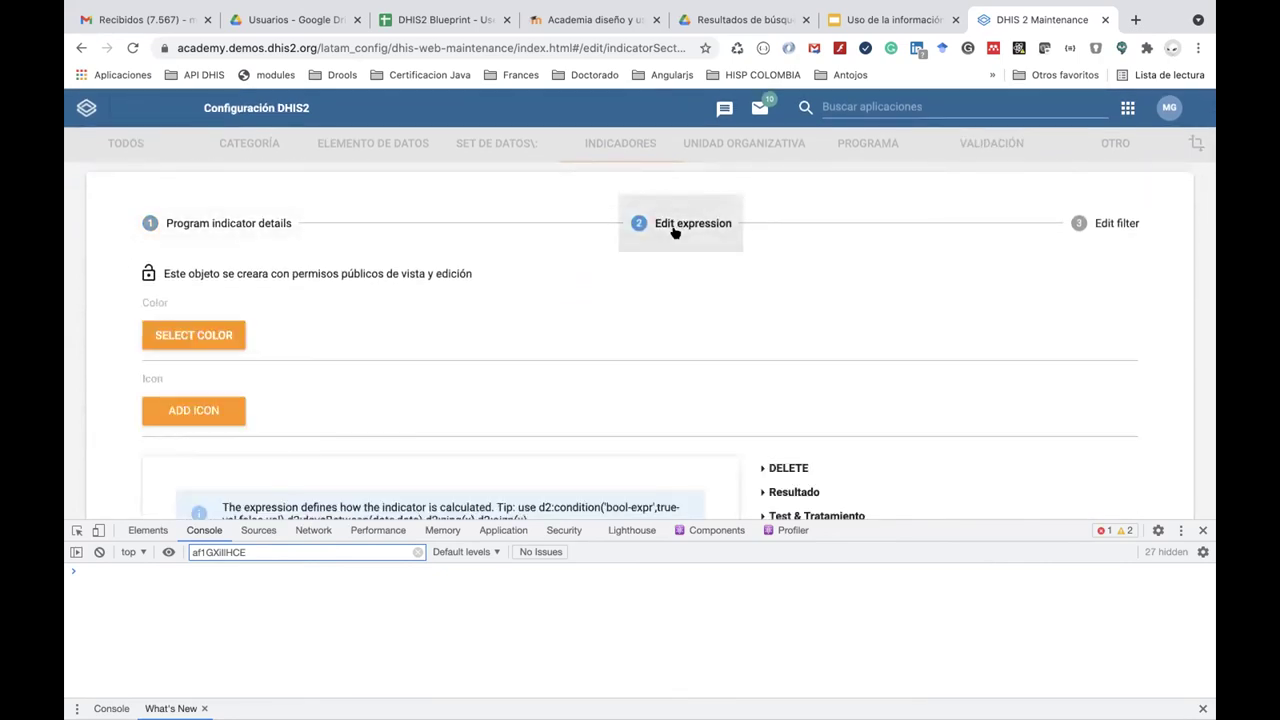
{"action": "scroll", "coordinate": [620, 394], "scroll_direction": "down", "scroll_amount": 2}
{"action": "scroll", "coordinate": [620, 393], "scroll_direction": "down", "scroll_amount": 2}
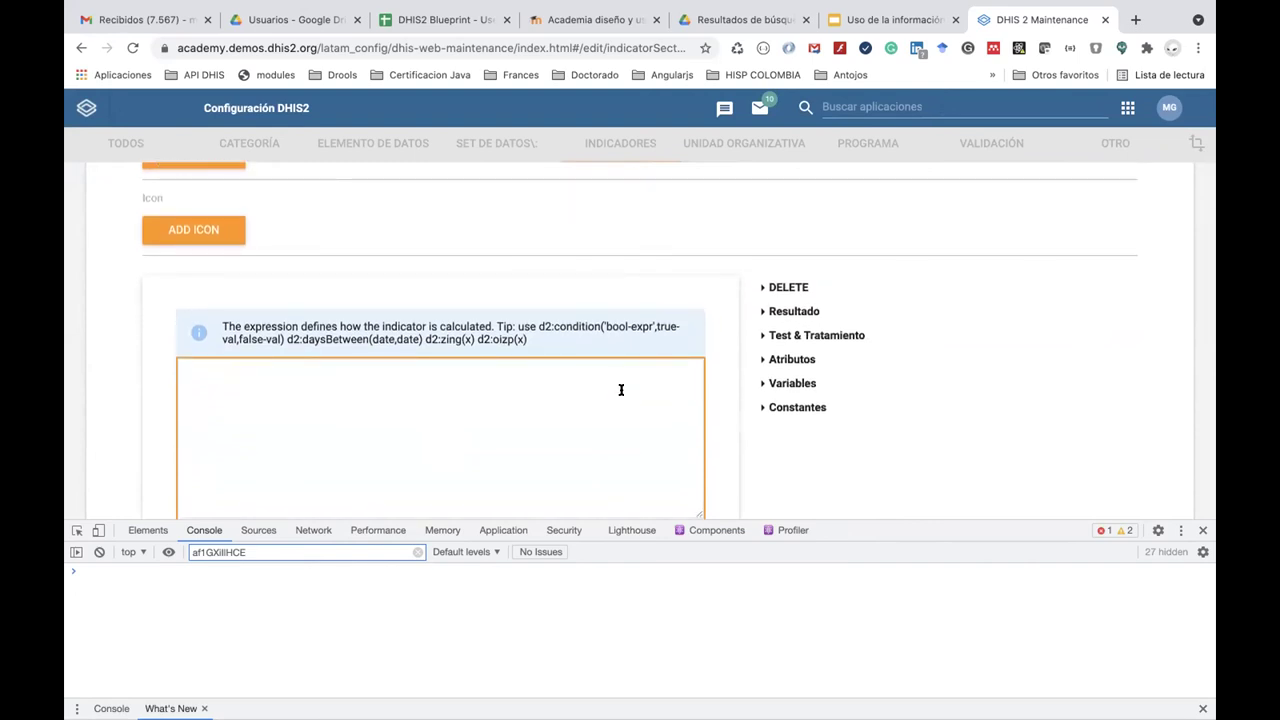
{"action": "left_click", "coordinate": [762, 313]}
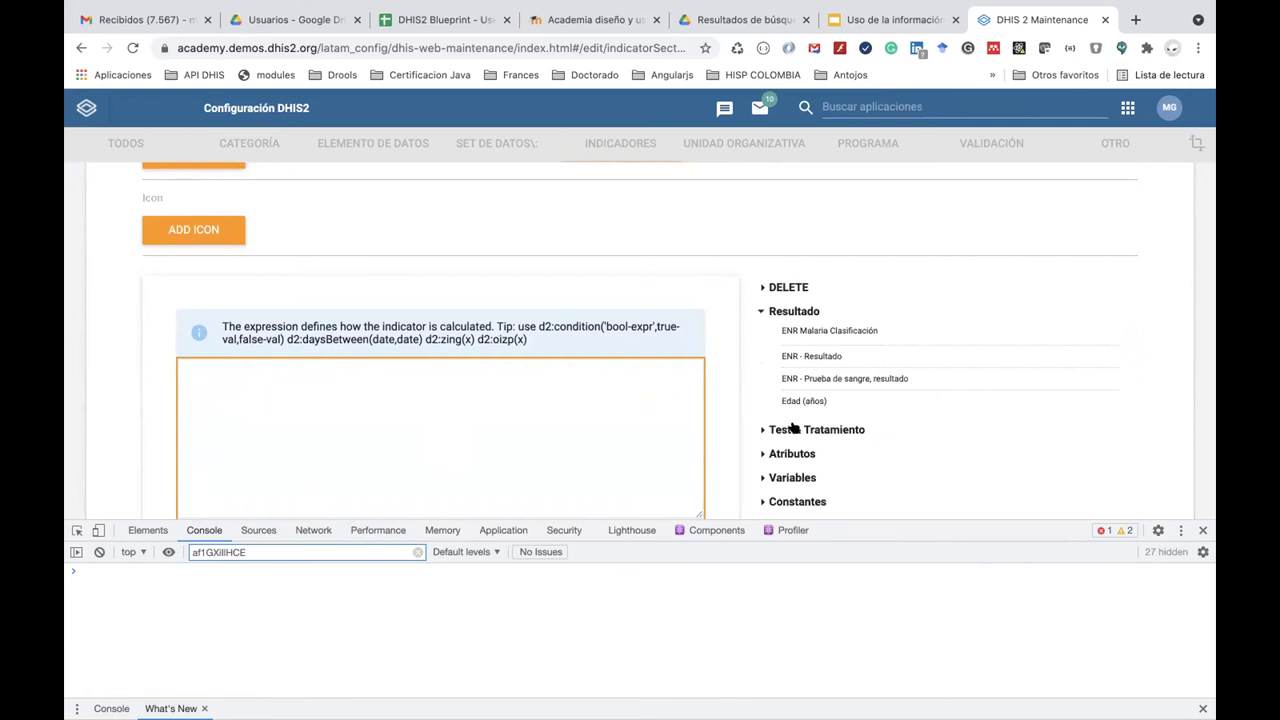
{"action": "scroll", "coordinate": [790, 425], "scroll_direction": "down", "scroll_amount": 1}
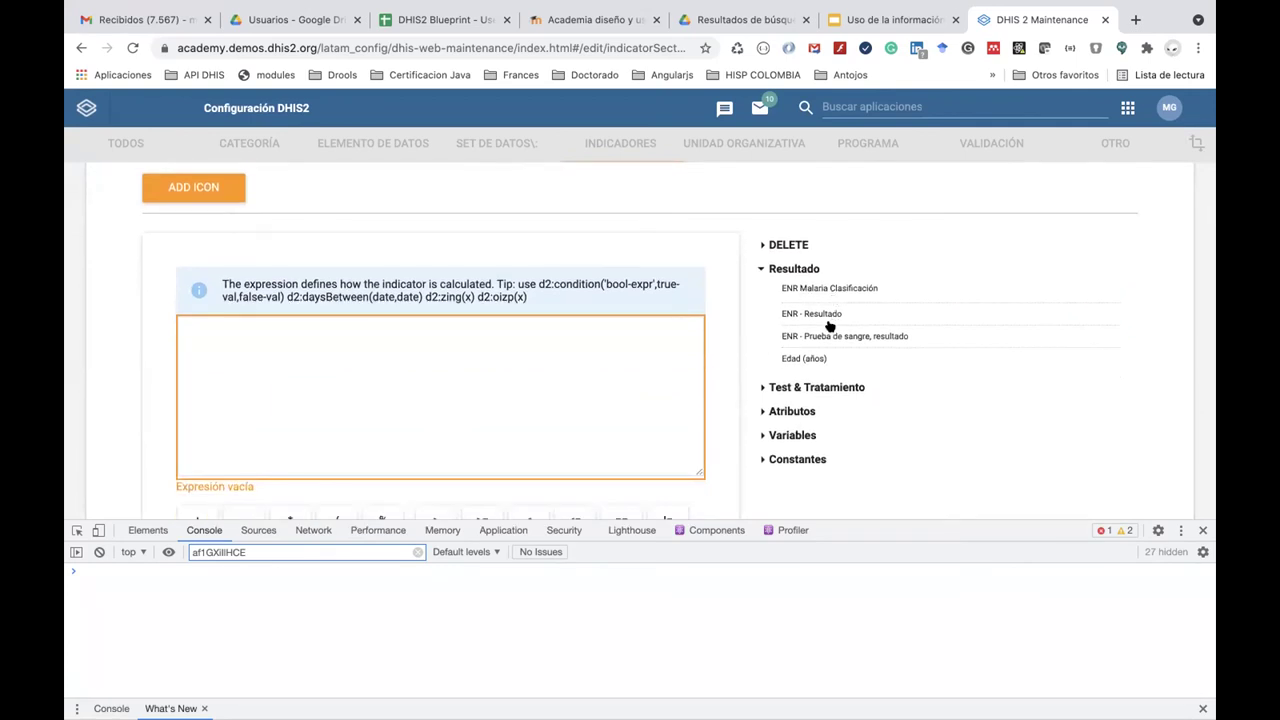
{"action": "left_click", "coordinate": [760, 389]}
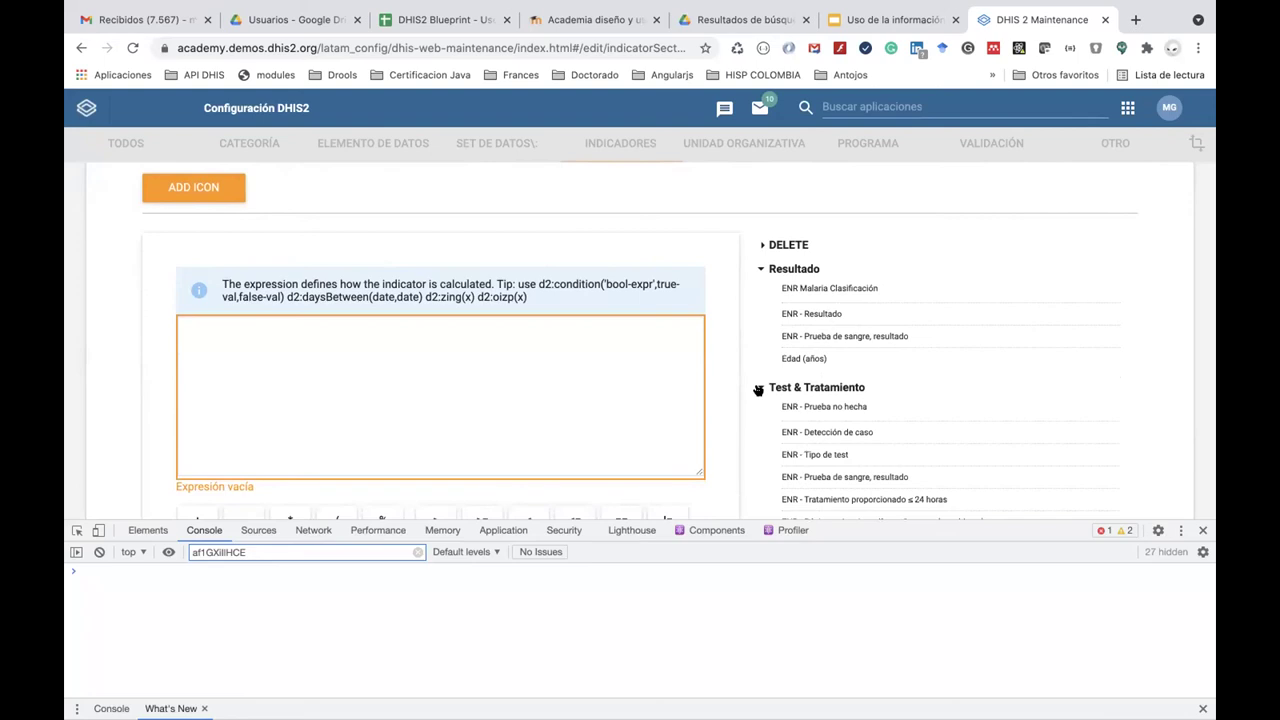
{"action": "scroll", "coordinate": [760, 389], "scroll_direction": "down", "scroll_amount": 4}
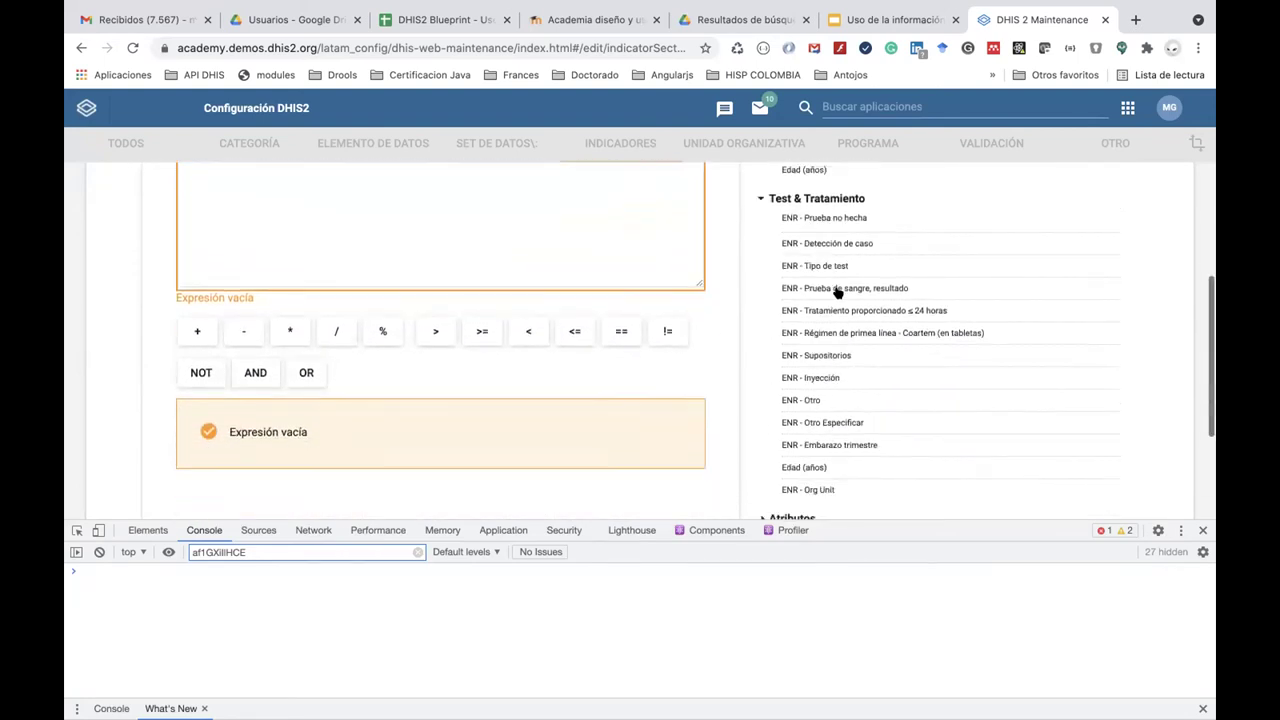
{"action": "scroll", "coordinate": [838, 291], "scroll_direction": "down", "scroll_amount": 4}
Insert the Recuento de instancias de entidad rastreada variable, making the expression V{tei_count}.
{"action": "left_click", "coordinate": [759, 307]}
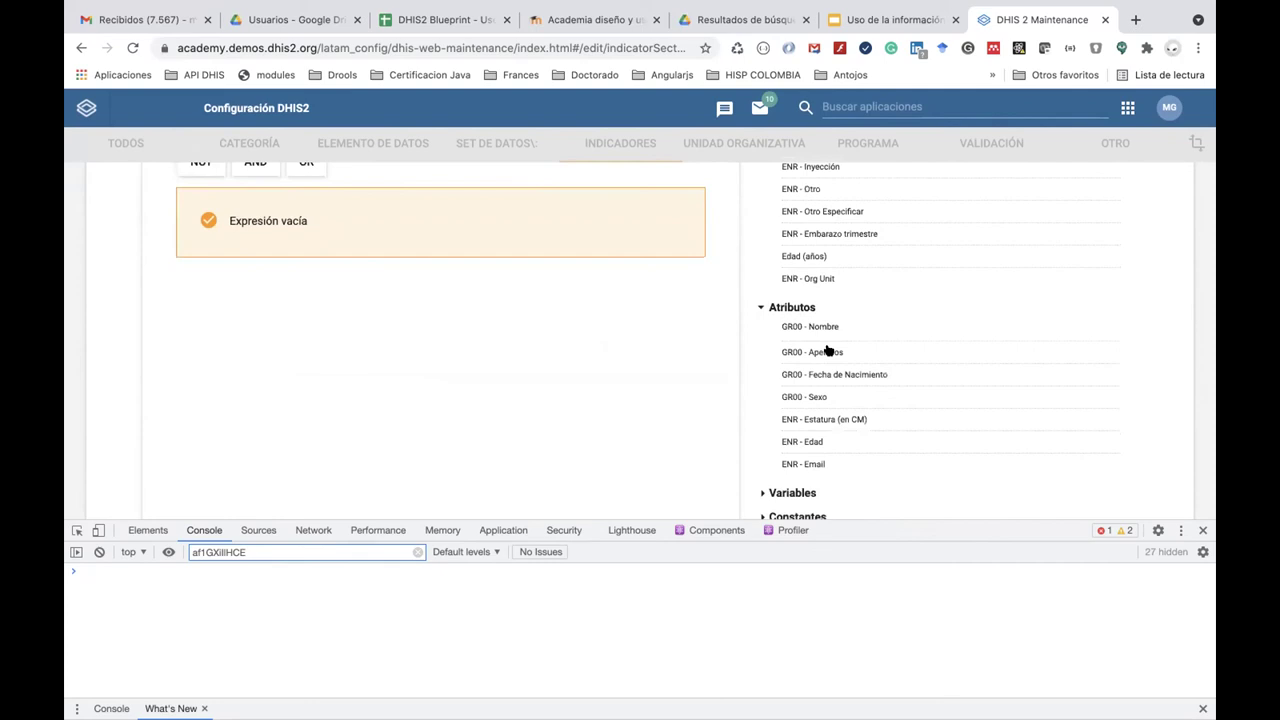
{"action": "scroll", "coordinate": [829, 349], "scroll_direction": "down", "scroll_amount": 3}
{"action": "left_click", "coordinate": [759, 364]}
{"action": "scroll", "coordinate": [837, 434], "scroll_direction": "down", "scroll_amount": 4}
{"action": "scroll", "coordinate": [838, 434], "scroll_direction": "up", "scroll_amount": 1}
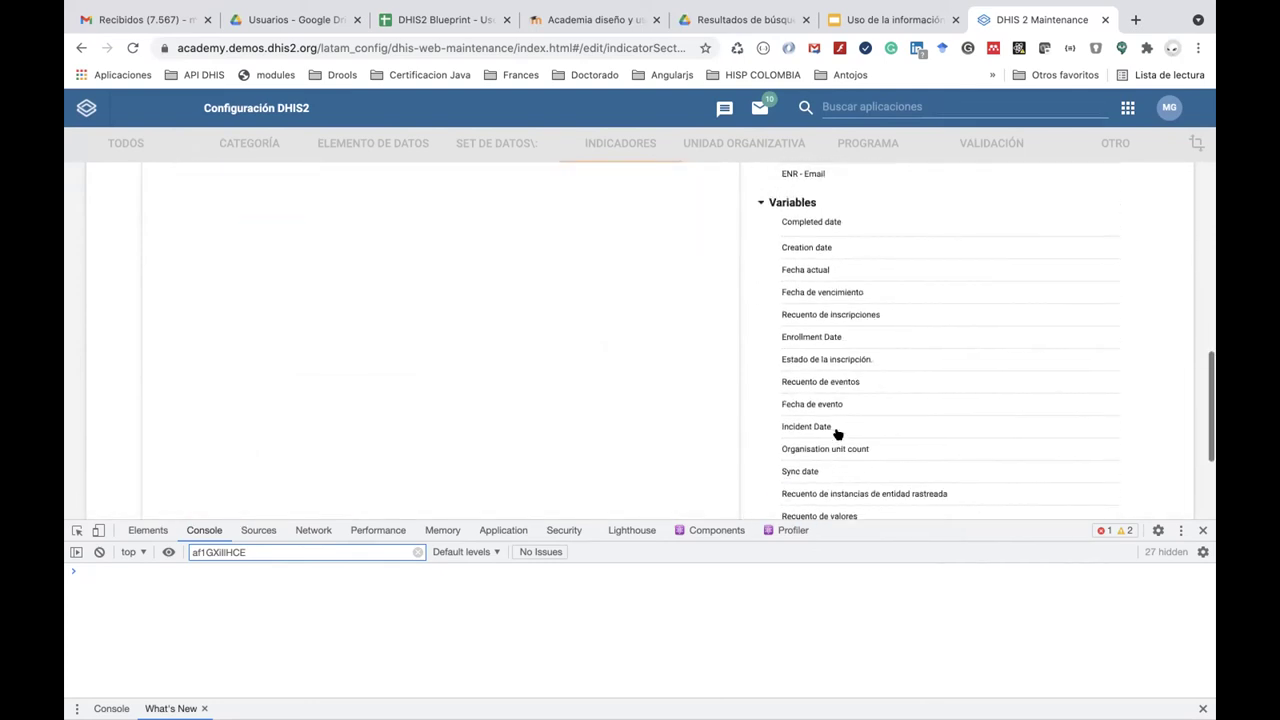
{"action": "scroll", "coordinate": [859, 261], "scroll_direction": "down", "scroll_amount": 1}
{"action": "scroll", "coordinate": [858, 261], "scroll_direction": "up", "scroll_amount": 1}
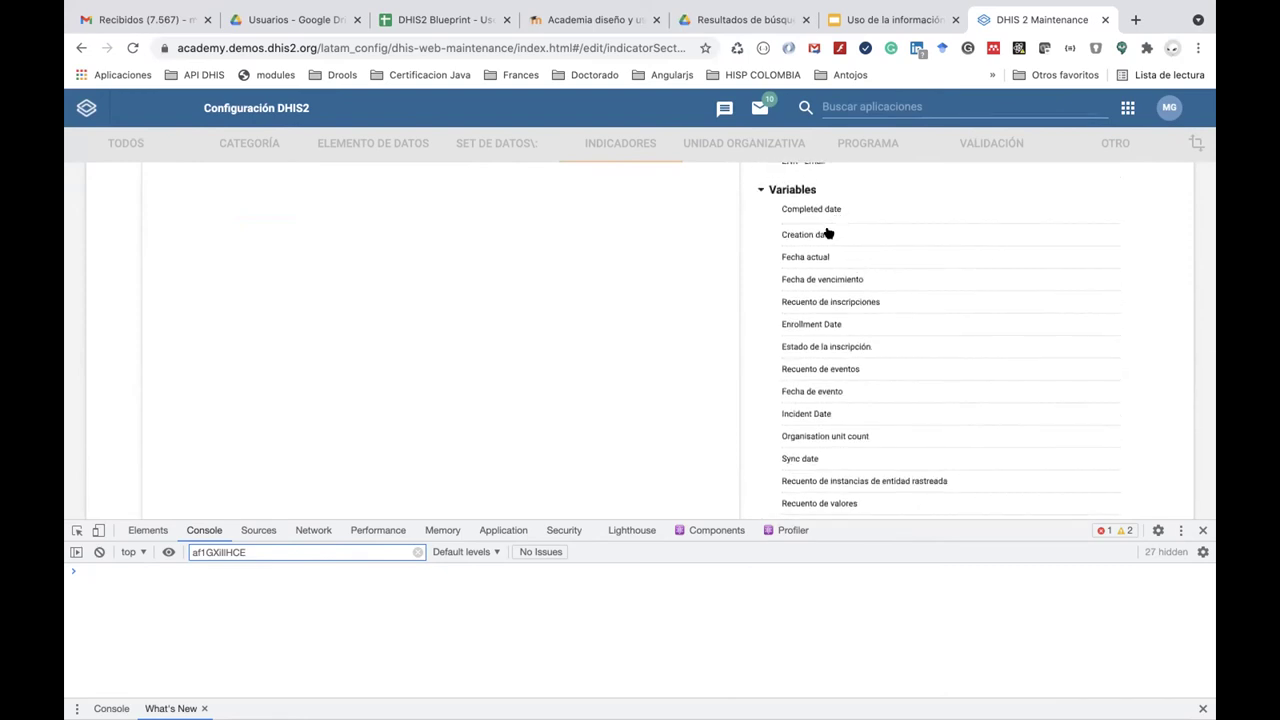
{"action": "scroll", "coordinate": [831, 243], "scroll_direction": "down", "scroll_amount": 3}
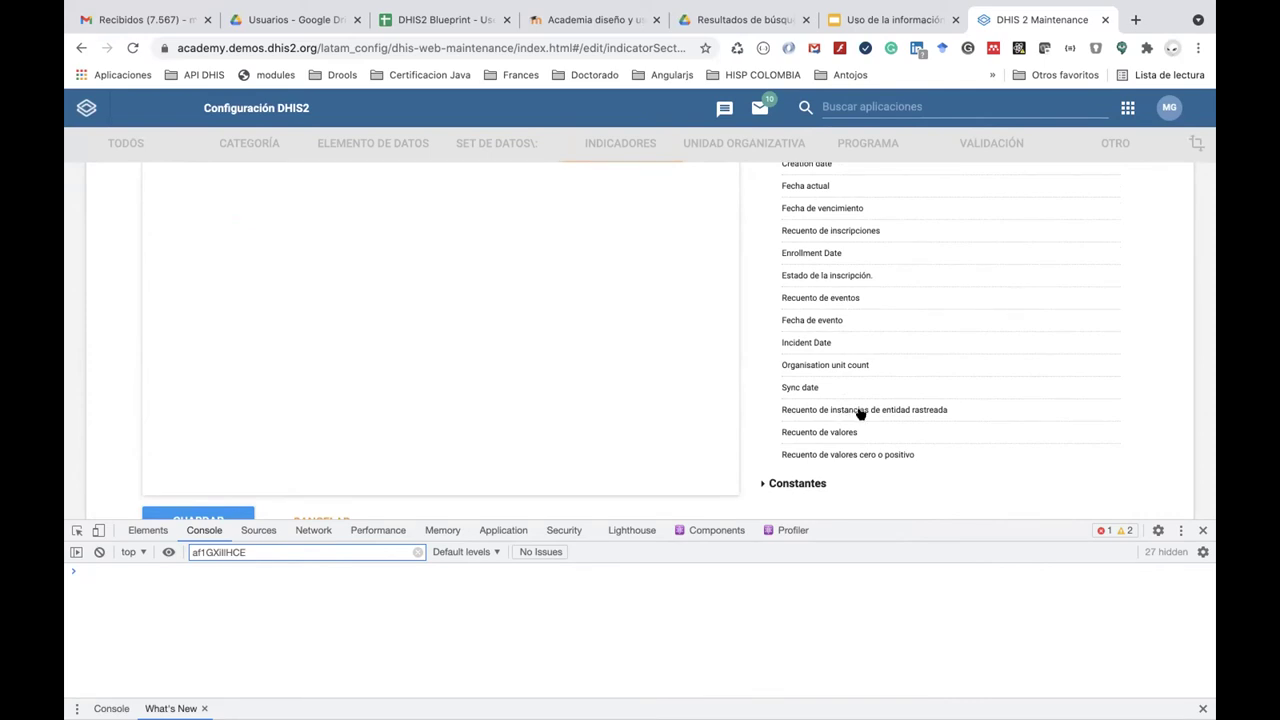
{"action": "left_click", "coordinate": [860, 413]}
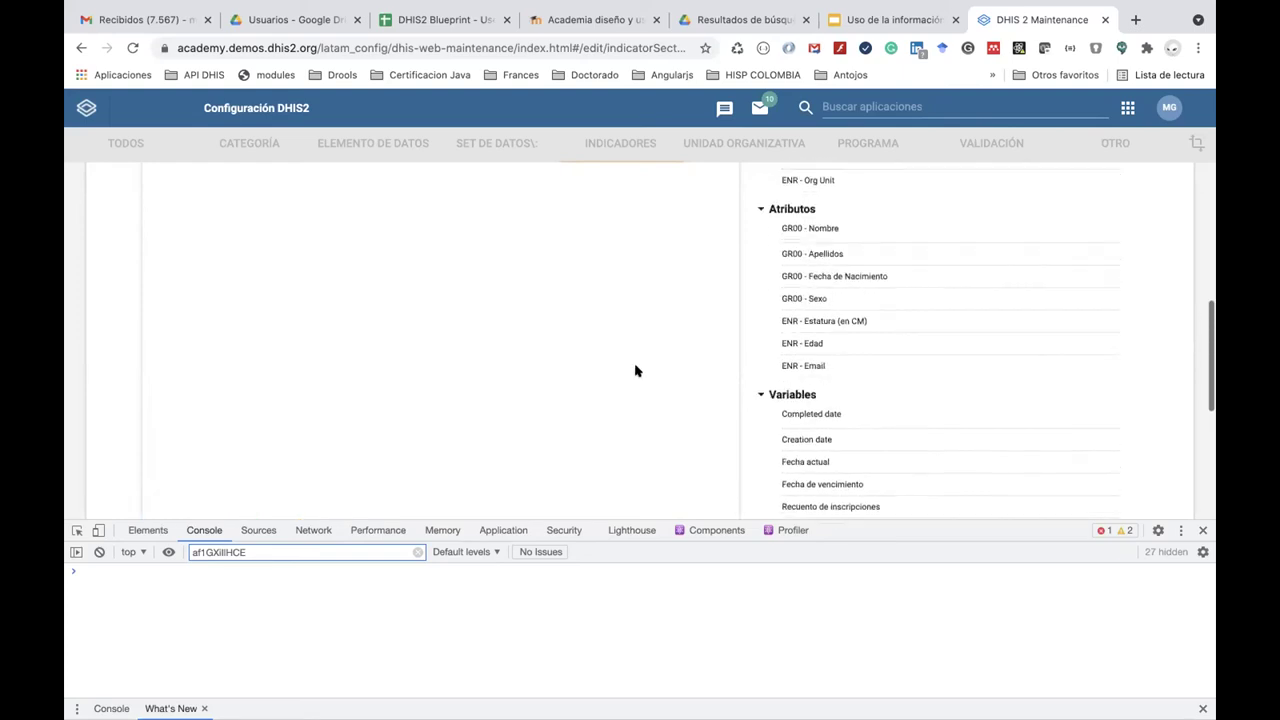
{"action": "scroll", "coordinate": [635, 371], "scroll_direction": "up", "scroll_amount": 5}
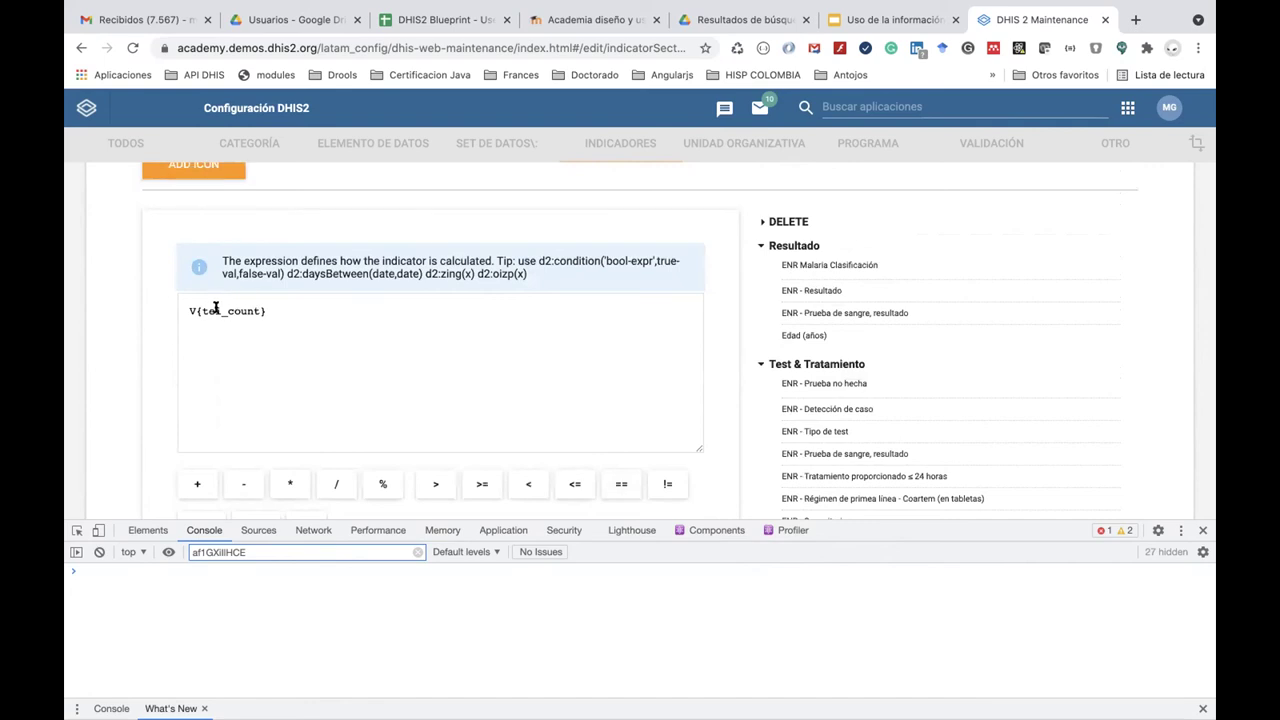
{"action": "scroll", "coordinate": [337, 380], "scroll_direction": "down", "scroll_amount": 2}
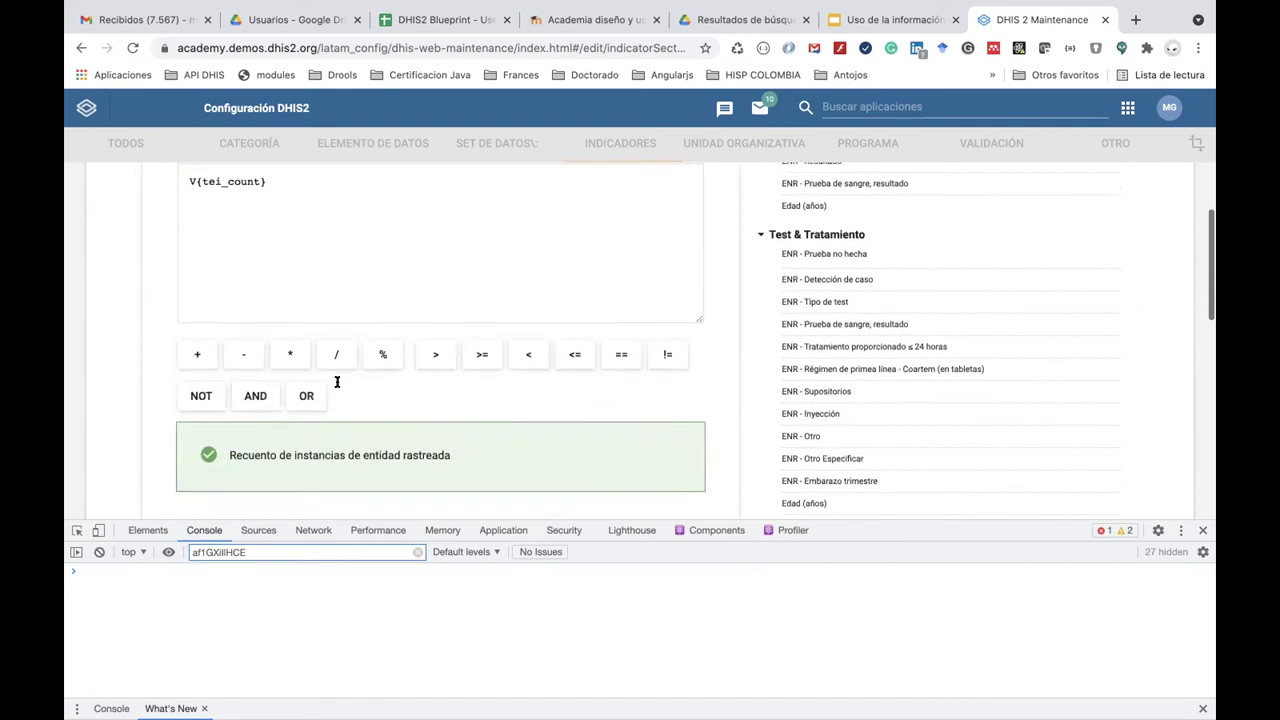
{"action": "scroll", "coordinate": [337, 382], "scroll_direction": "down", "scroll_amount": 10}
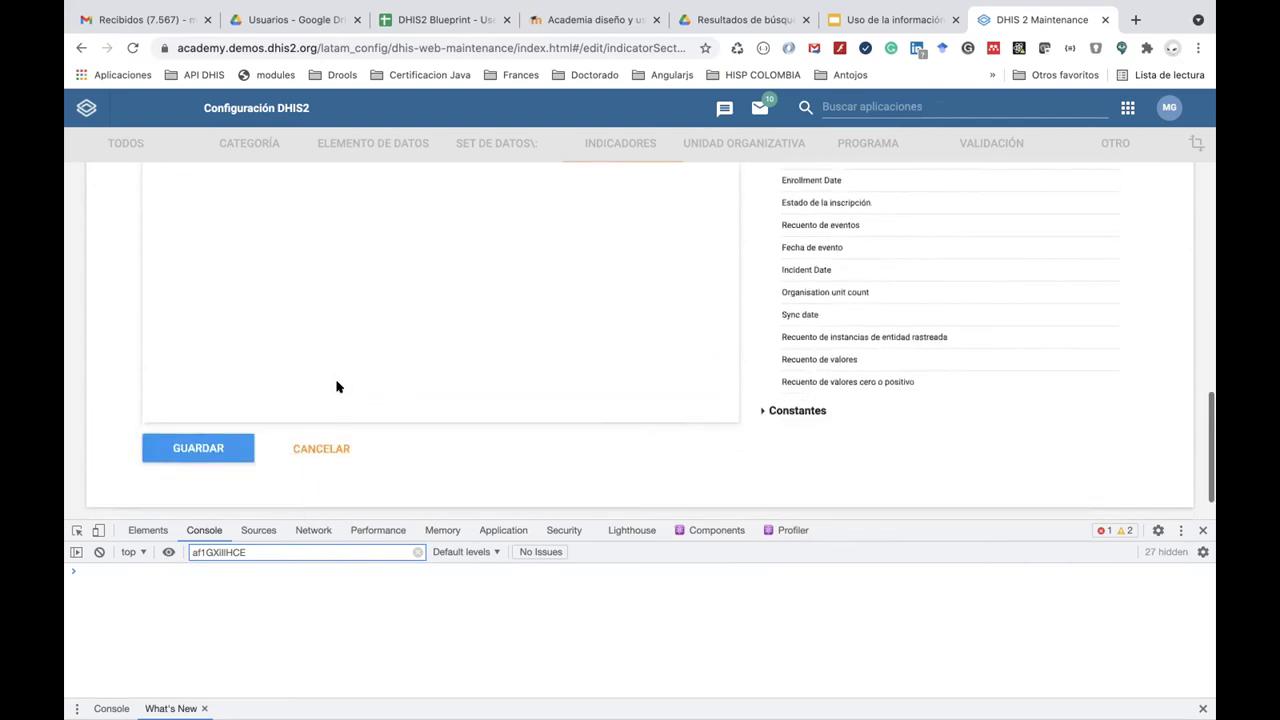
{"action": "scroll", "coordinate": [337, 385], "scroll_direction": "up", "scroll_amount": 10}
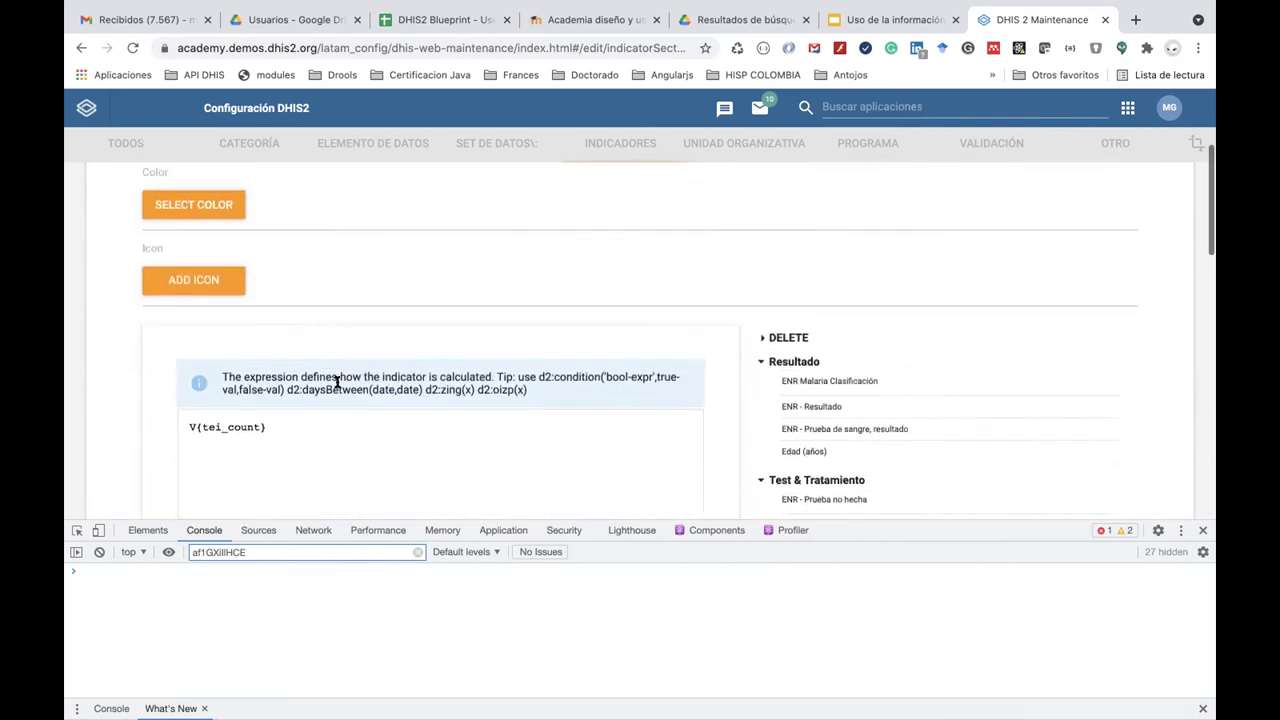
{"action": "scroll", "coordinate": [337, 382], "scroll_direction": "up", "scroll_amount": 4}
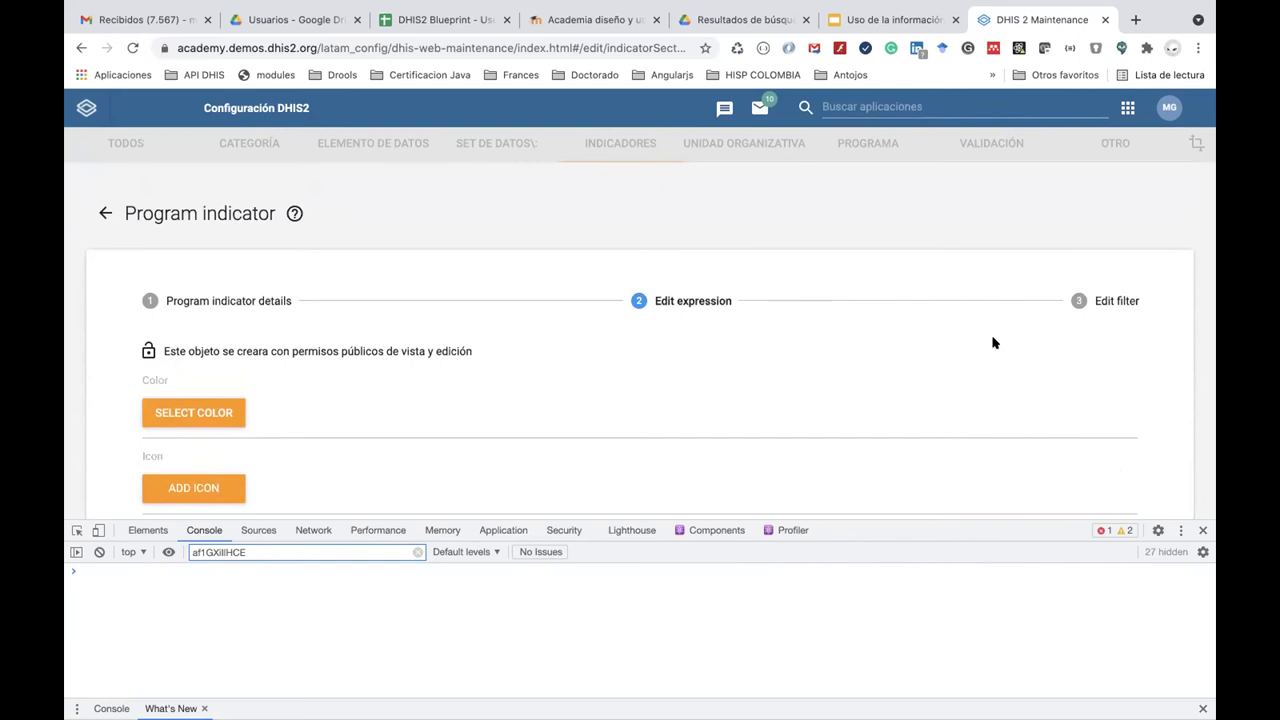
Move to the filter step and browse its program variables and Test & Tratamiento data elements.
{"action": "left_click", "coordinate": [1080, 300]}
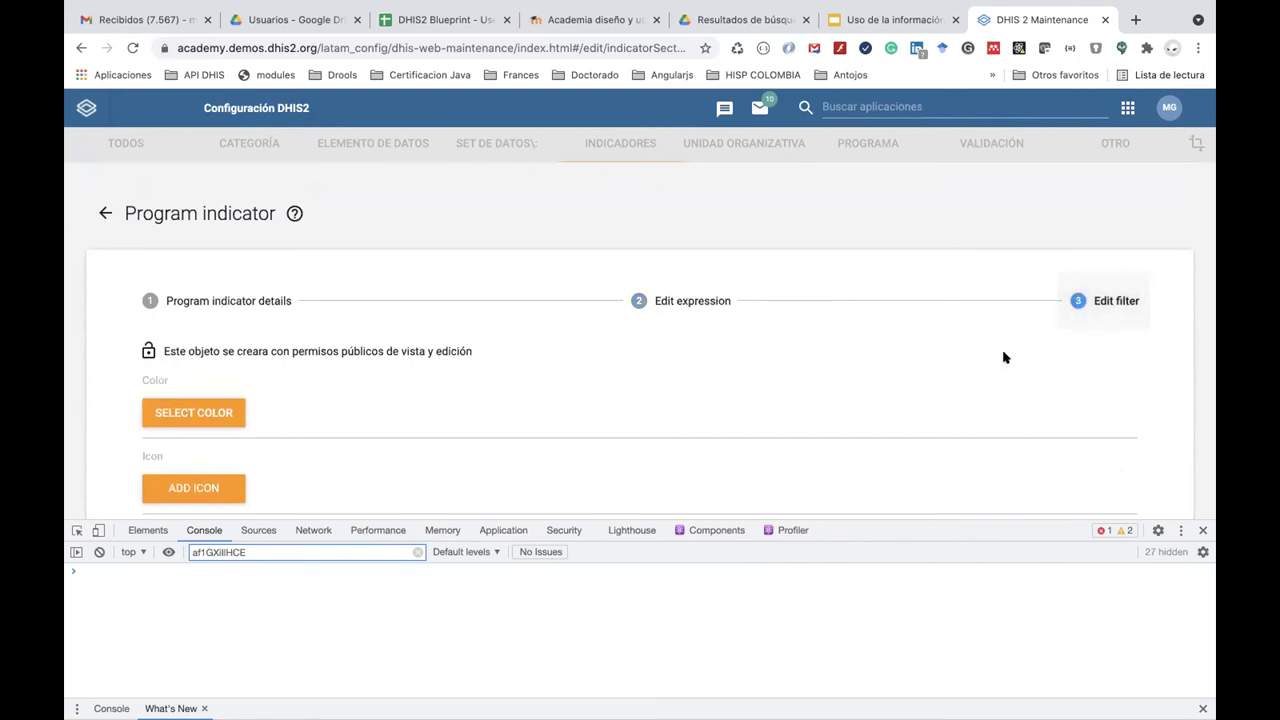
{"action": "scroll", "coordinate": [951, 400], "scroll_direction": "down", "scroll_amount": 1}
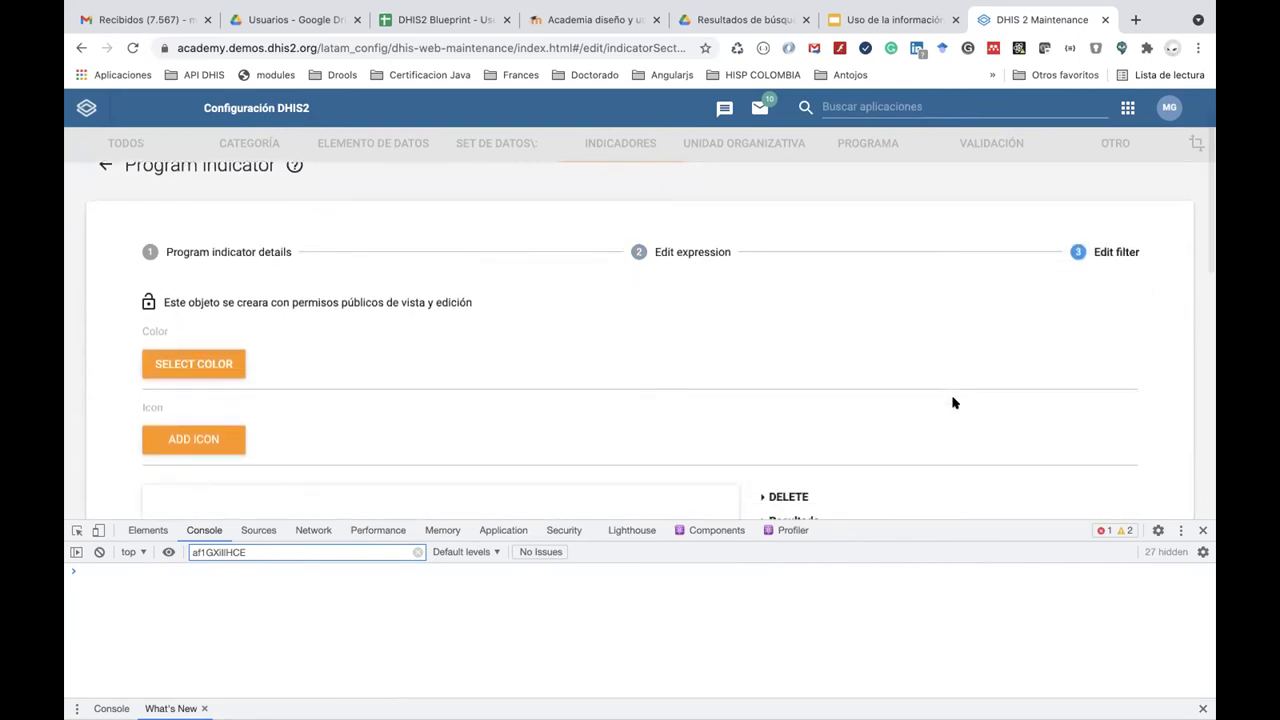
{"action": "scroll", "coordinate": [810, 382], "scroll_direction": "down", "scroll_amount": 3}
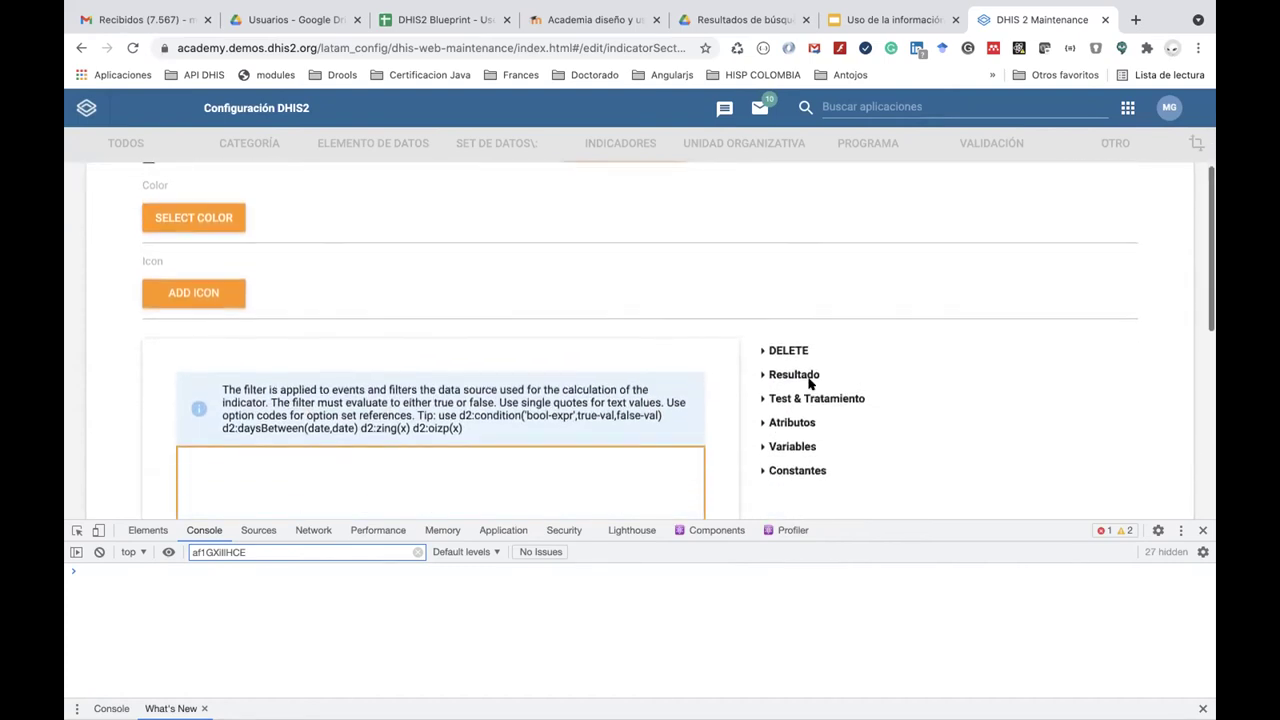
{"action": "scroll", "coordinate": [810, 382], "scroll_direction": "down", "scroll_amount": 1}
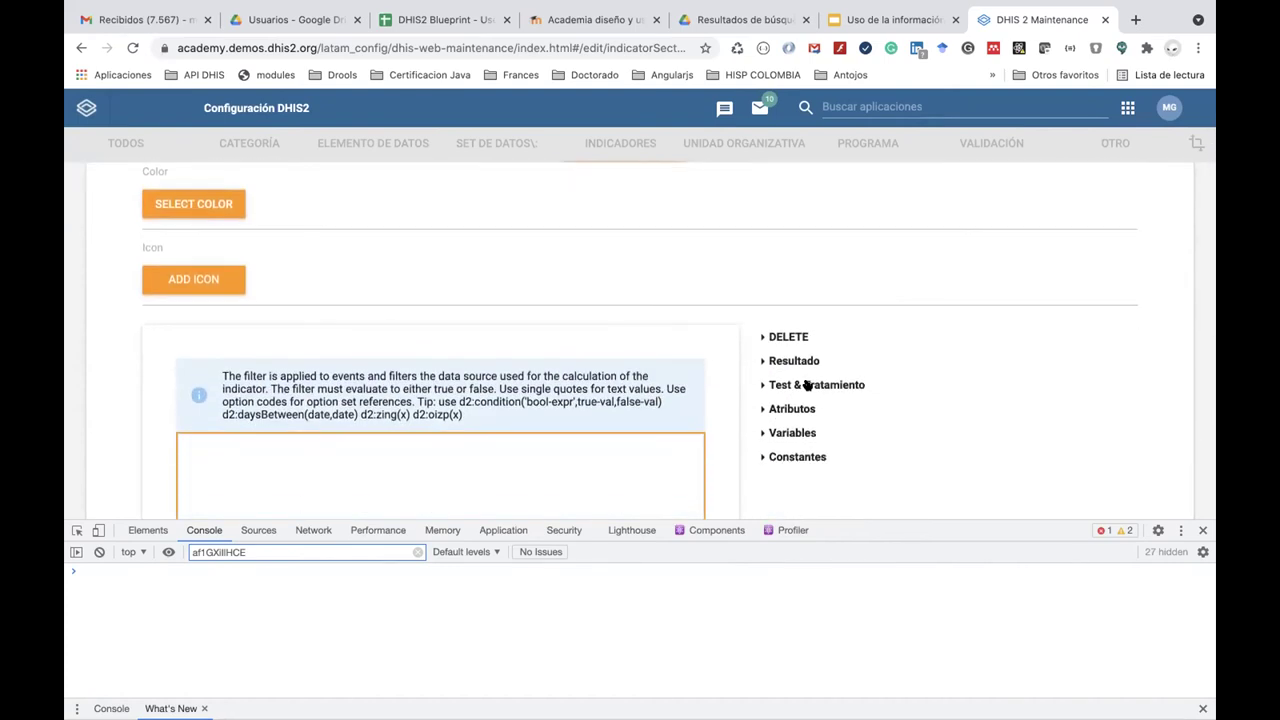
{"action": "scroll", "coordinate": [808, 385], "scroll_direction": "down", "scroll_amount": 3}
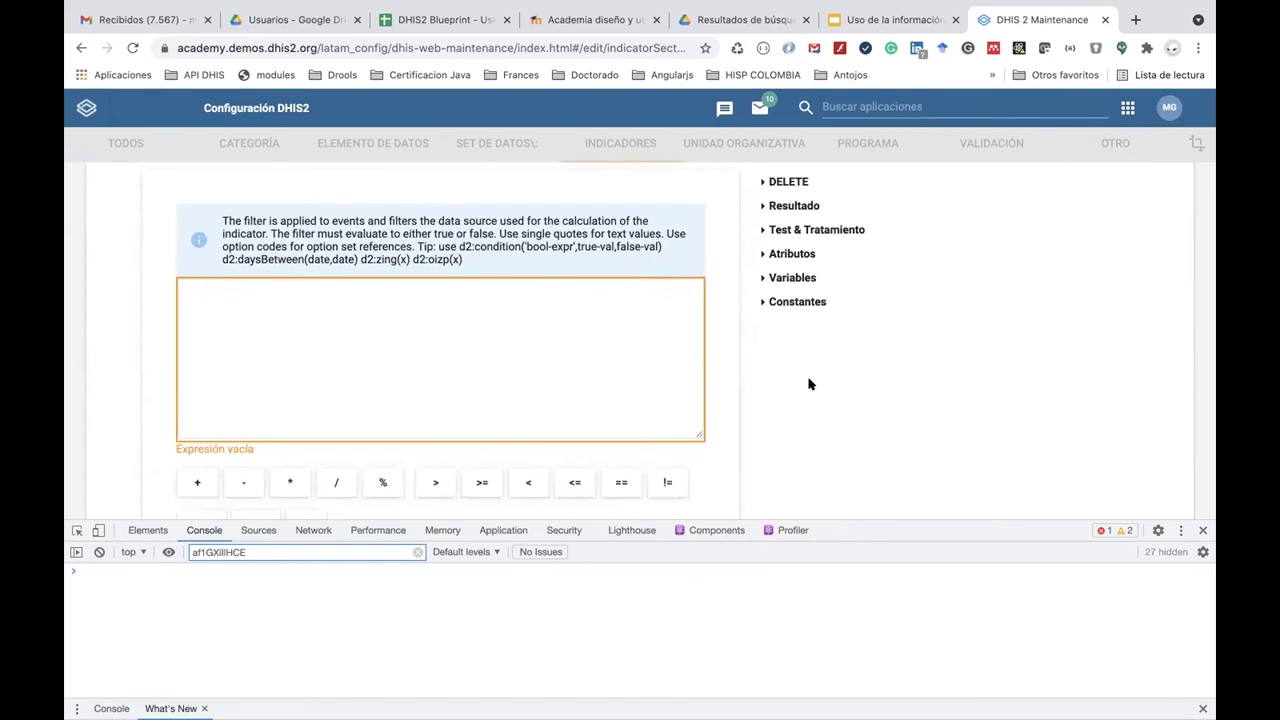
{"action": "left_click", "coordinate": [760, 278]}
{"action": "scroll", "coordinate": [837, 415], "scroll_direction": "down", "scroll_amount": 5}
{"action": "scroll", "coordinate": [840, 415], "scroll_direction": "up", "scroll_amount": 2}
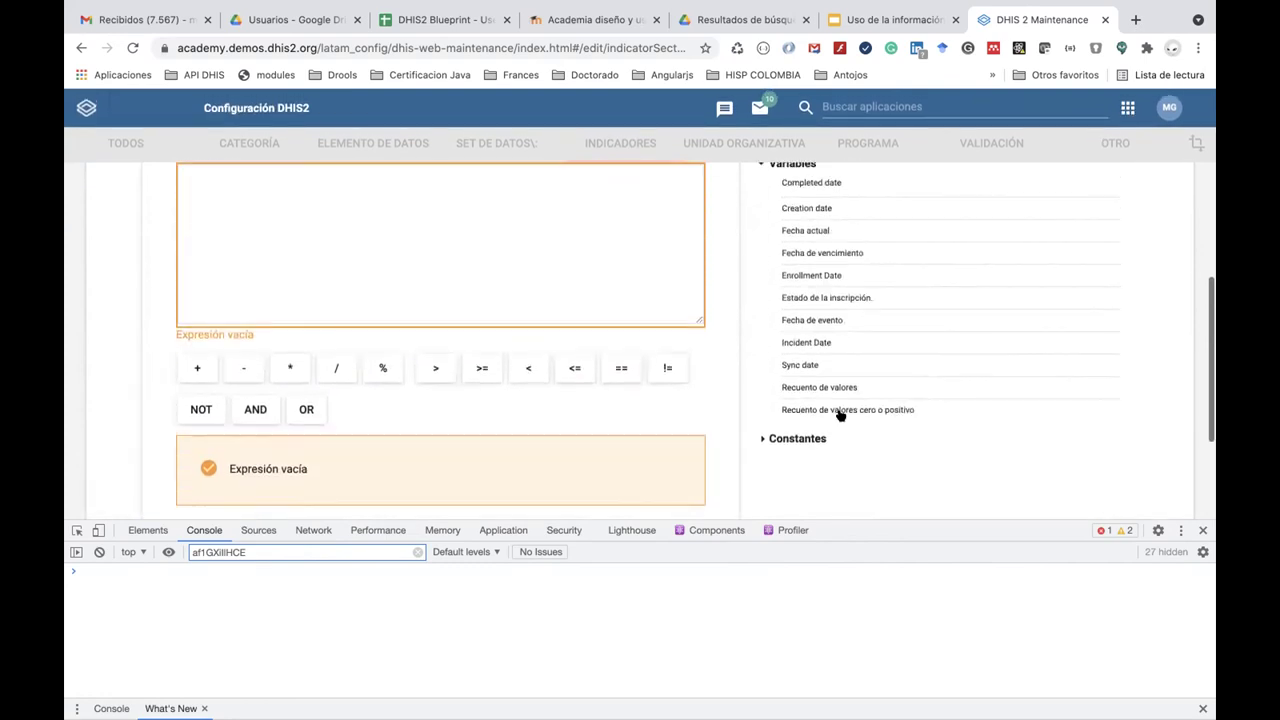
{"action": "scroll", "coordinate": [840, 415], "scroll_direction": "up", "scroll_amount": 1}
{"action": "scroll", "coordinate": [840, 415], "scroll_direction": "up", "scroll_amount": 5}
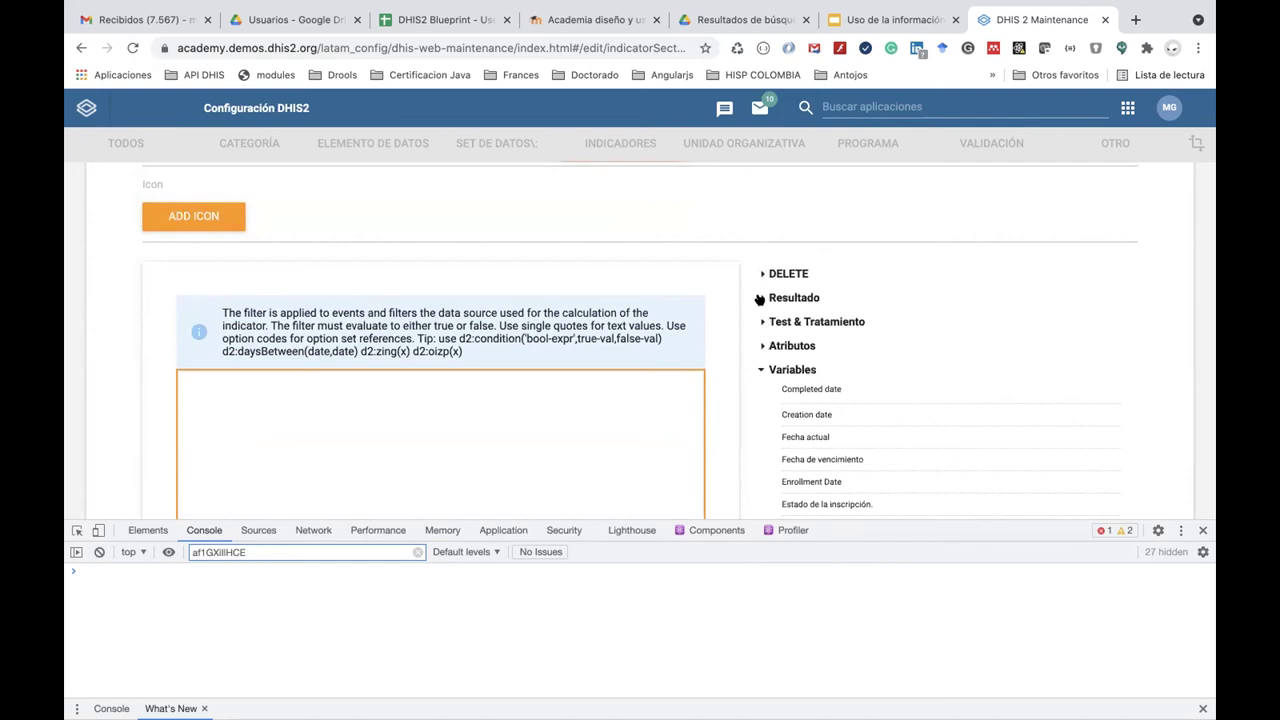
{"action": "left_click", "coordinate": [759, 321]}
{"action": "scroll", "coordinate": [817, 437], "scroll_direction": "down", "scroll_amount": 4}
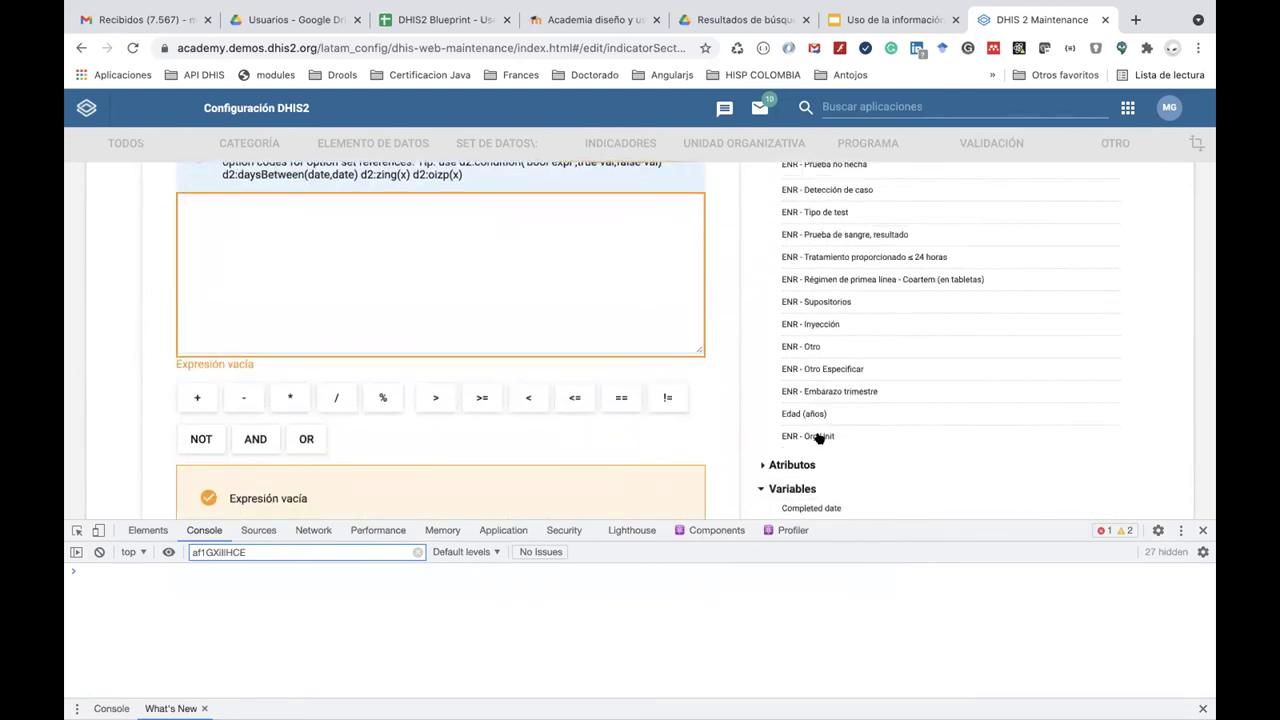
{"action": "scroll", "coordinate": [817, 437], "scroll_direction": "up", "scroll_amount": 1}
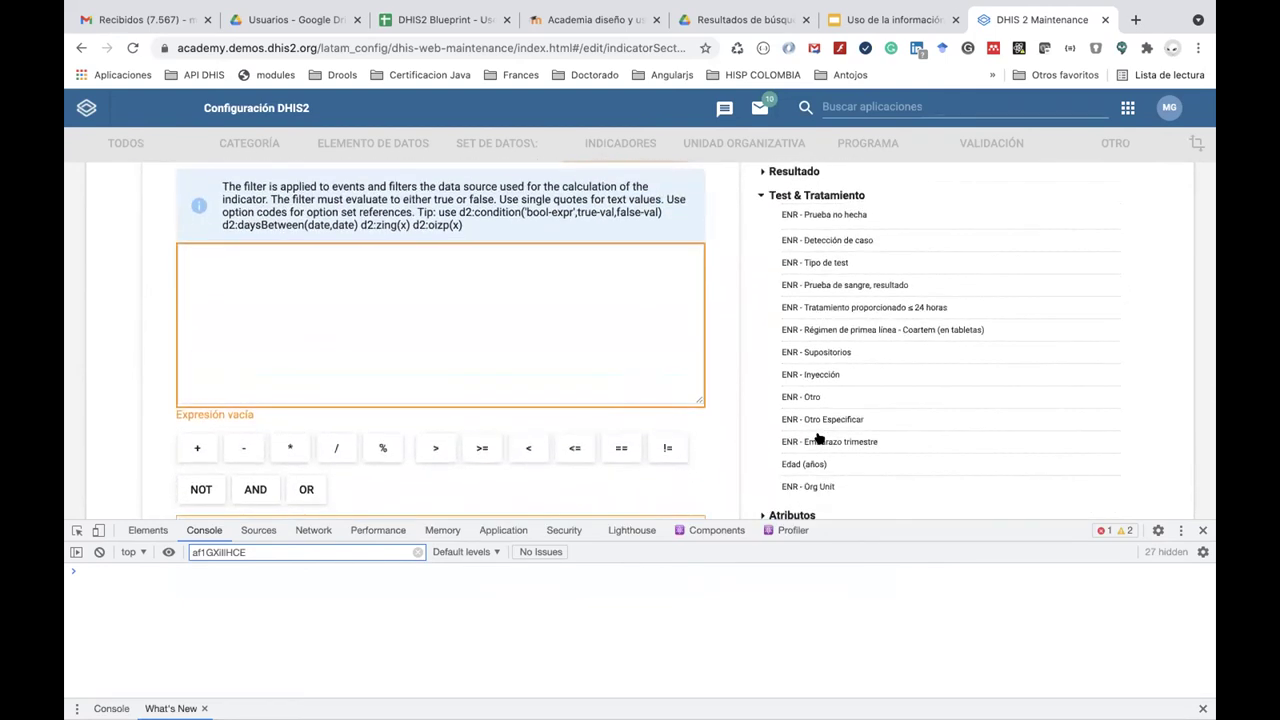
Set the filter to Prueba de sangre resultado == 'ENRfalciparum'.
{"action": "left_click", "coordinate": [848, 285]}
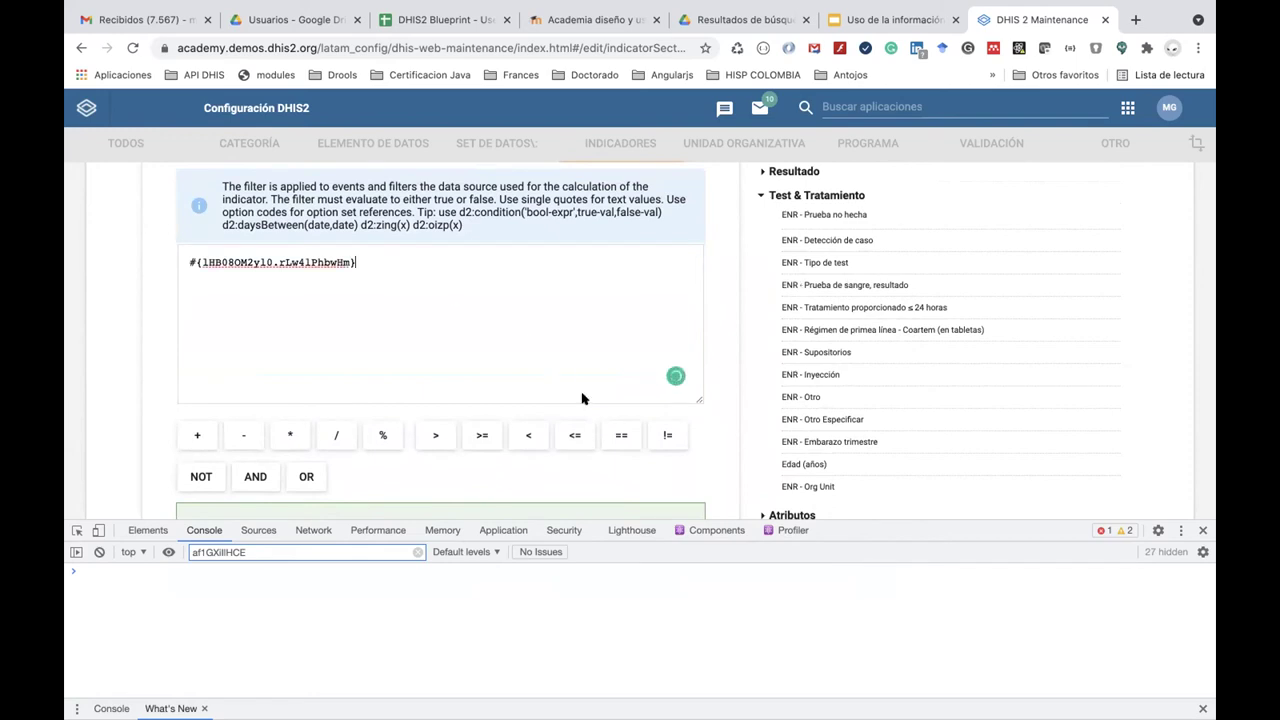
{"action": "left_click", "coordinate": [625, 437]}
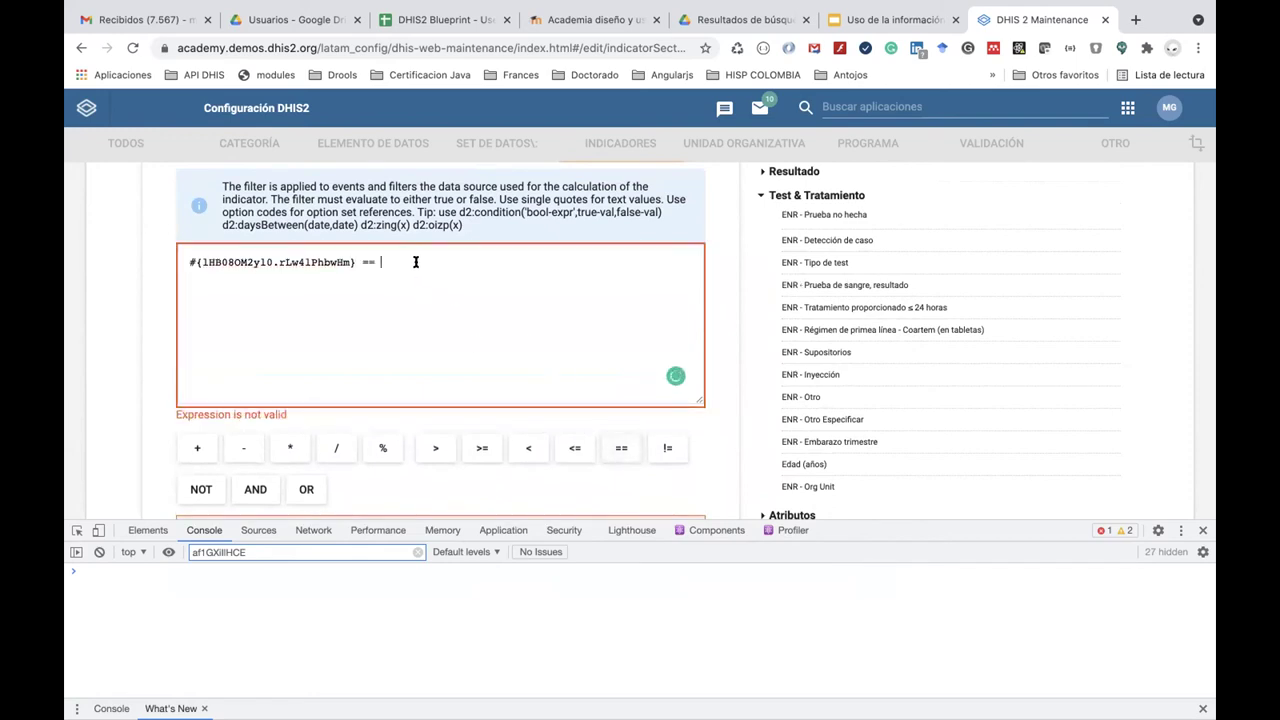
{"action": "type", "text": "'ENRF"}
{"action": "key", "text": "BackSpace"}
{"action": "type", "text": "falciparum"}
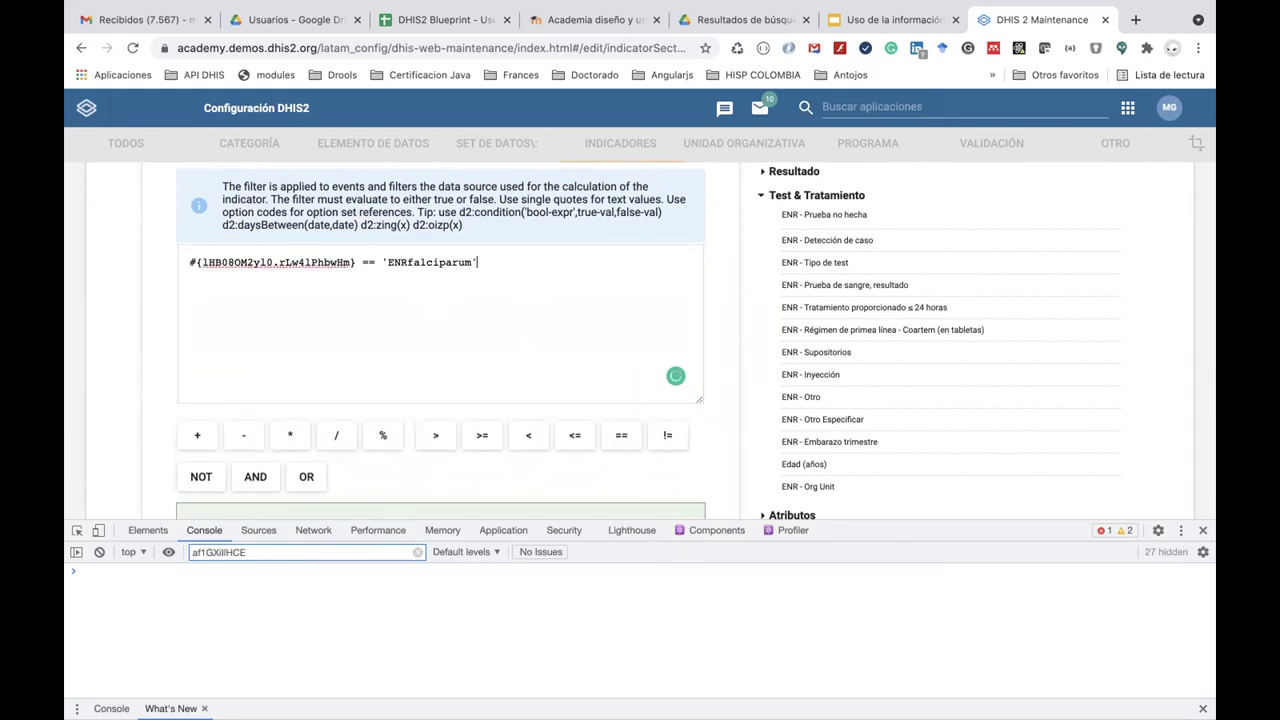
Save the ENR - Número de personas con Malaria Falciparum program indicator.
{"action": "scroll", "coordinate": [696, 341], "scroll_direction": "down", "scroll_amount": 4}
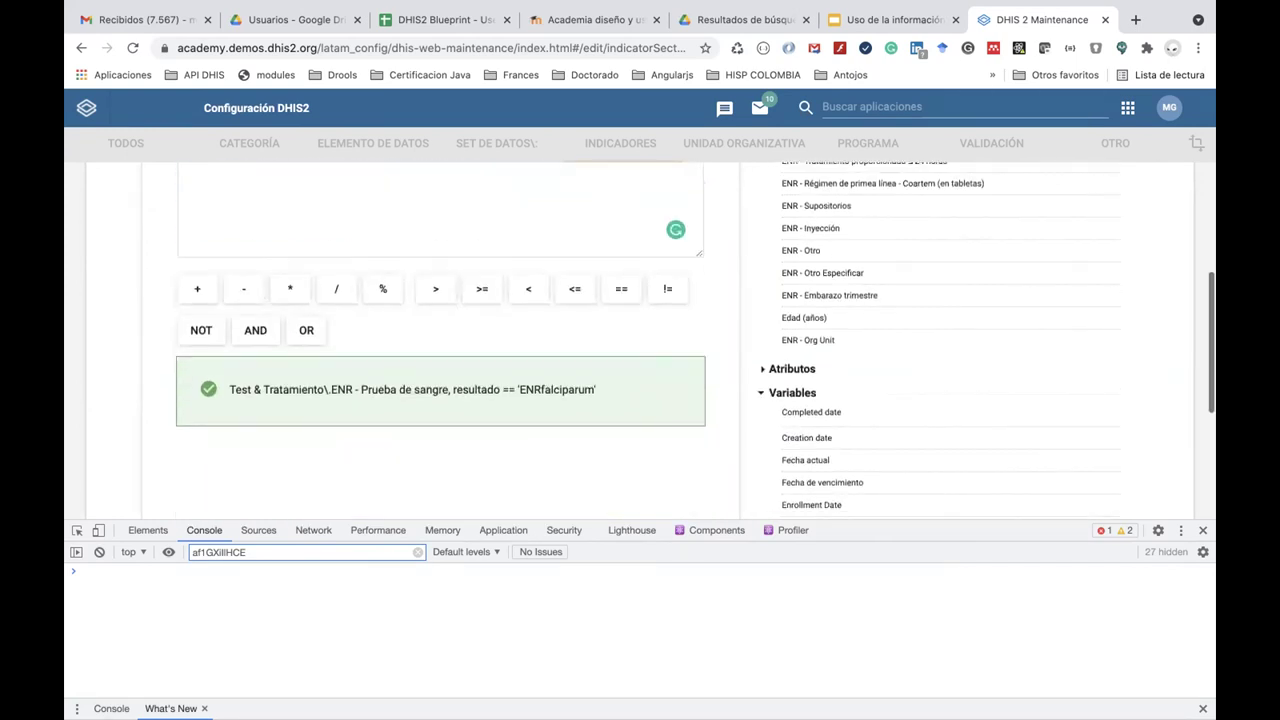
{"action": "scroll", "coordinate": [696, 341], "scroll_direction": "down", "scroll_amount": 5}
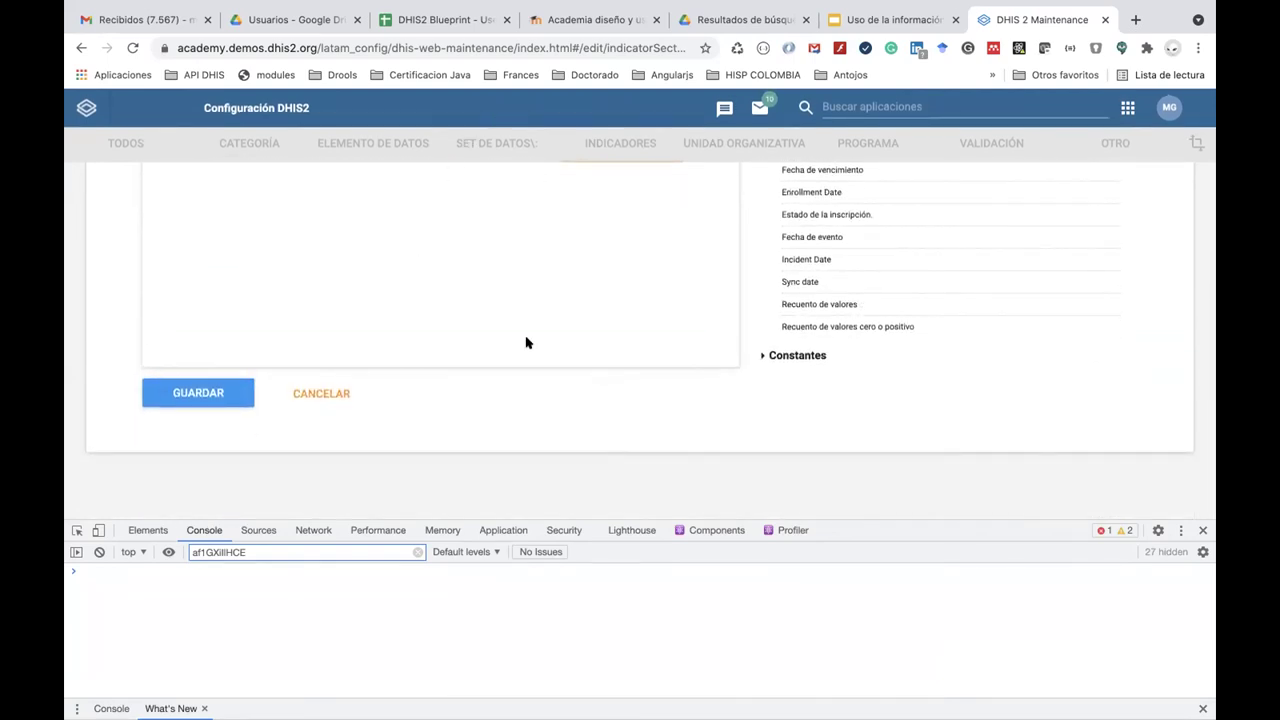
{"action": "scroll", "coordinate": [526, 342], "scroll_direction": "up", "scroll_amount": 4}
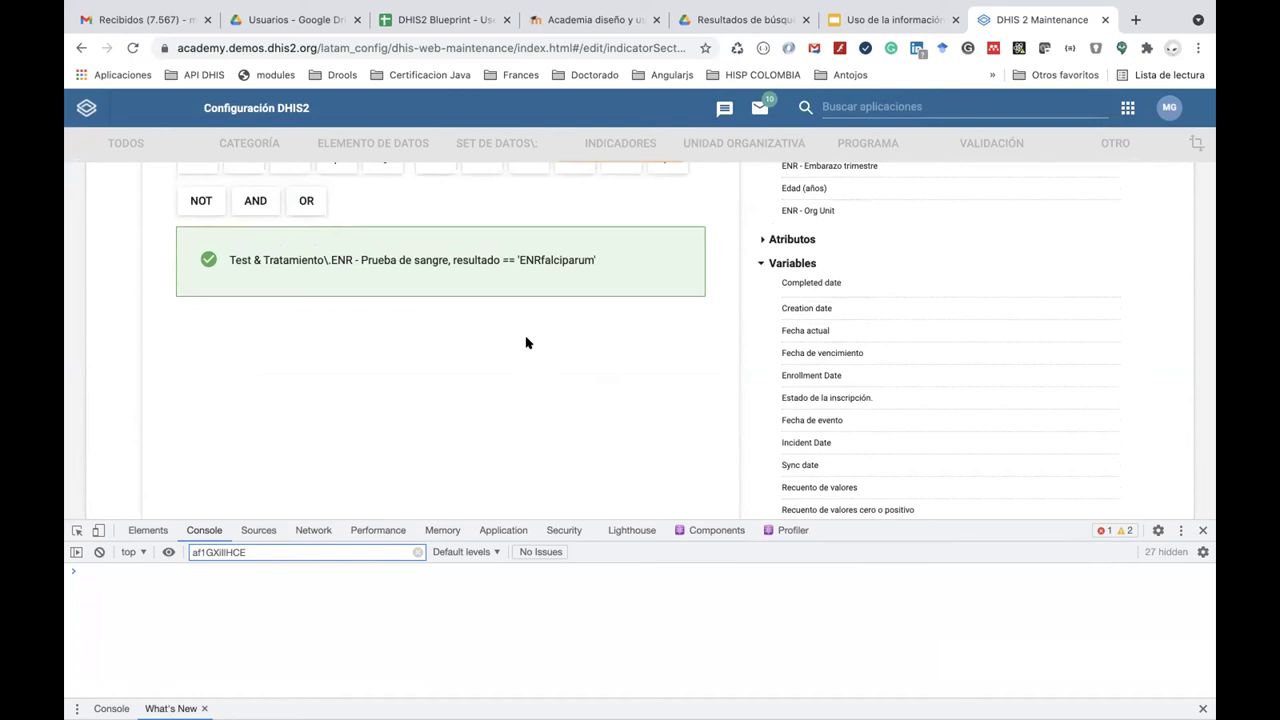
{"action": "scroll", "coordinate": [525, 342], "scroll_direction": "down", "scroll_amount": 3}
{"action": "left_click", "coordinate": [212, 396]}
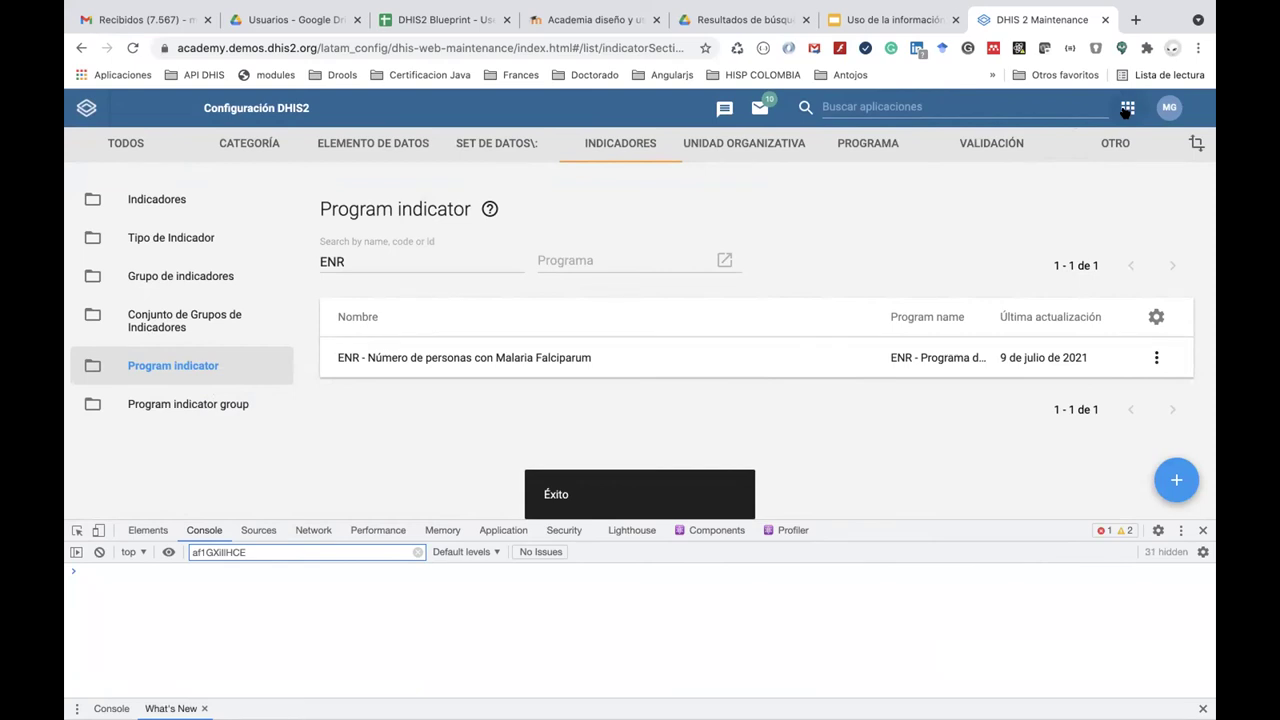
{"action": "left_click", "coordinate": [1126, 109]}
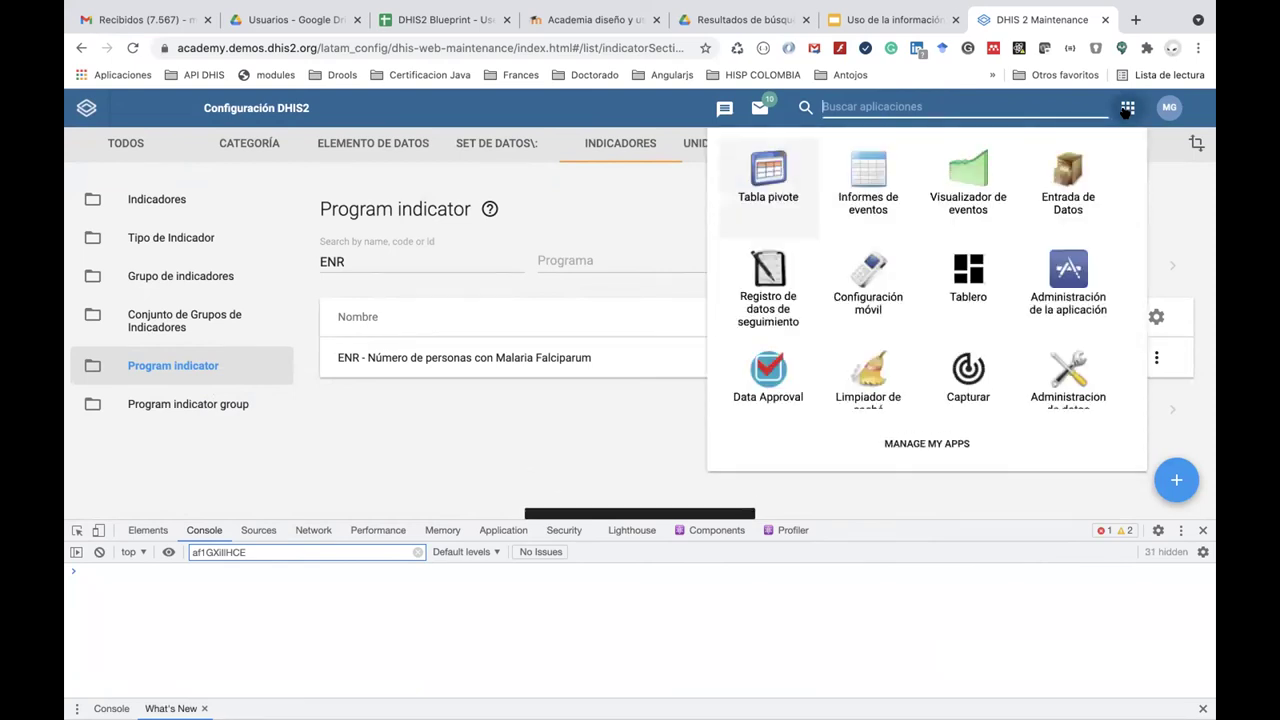
In Limpiador de caché, select all stored browser items and clear them.
{"action": "scroll", "coordinate": [871, 371], "scroll_direction": "down", "scroll_amount": 1}
{"action": "left_click", "coordinate": [871, 350]}
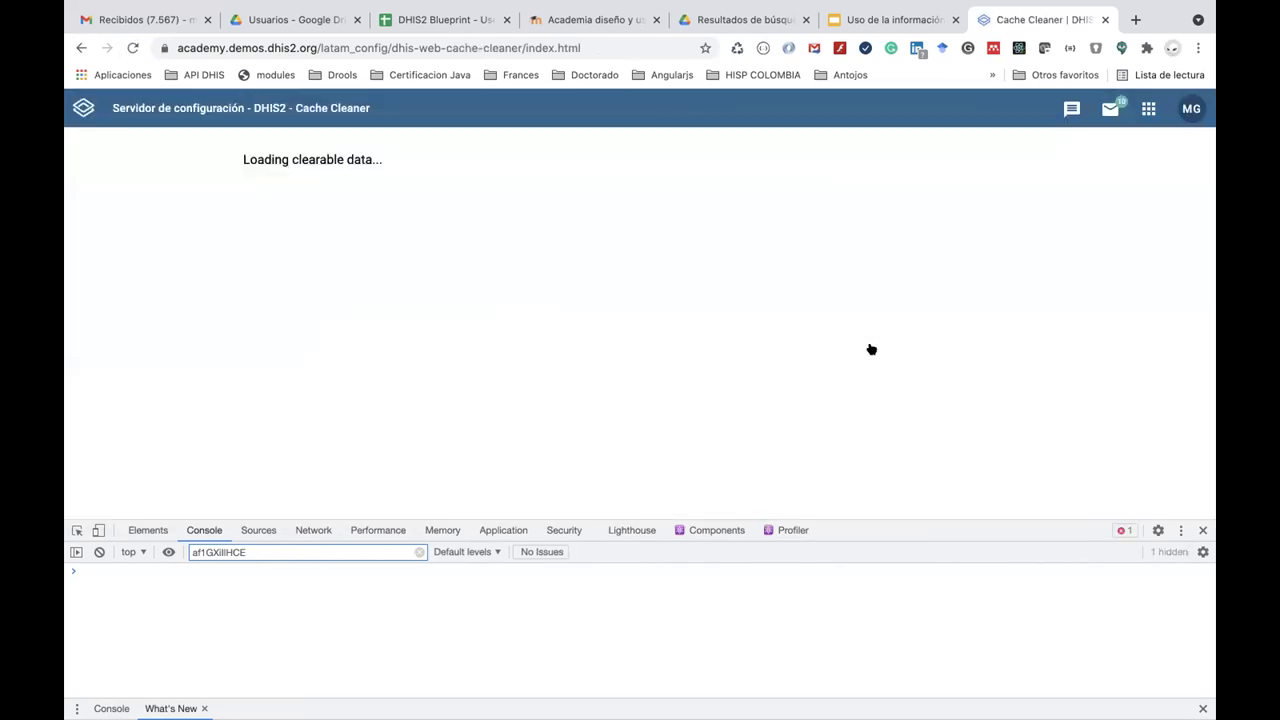
{"action": "left_click", "coordinate": [326, 190]}
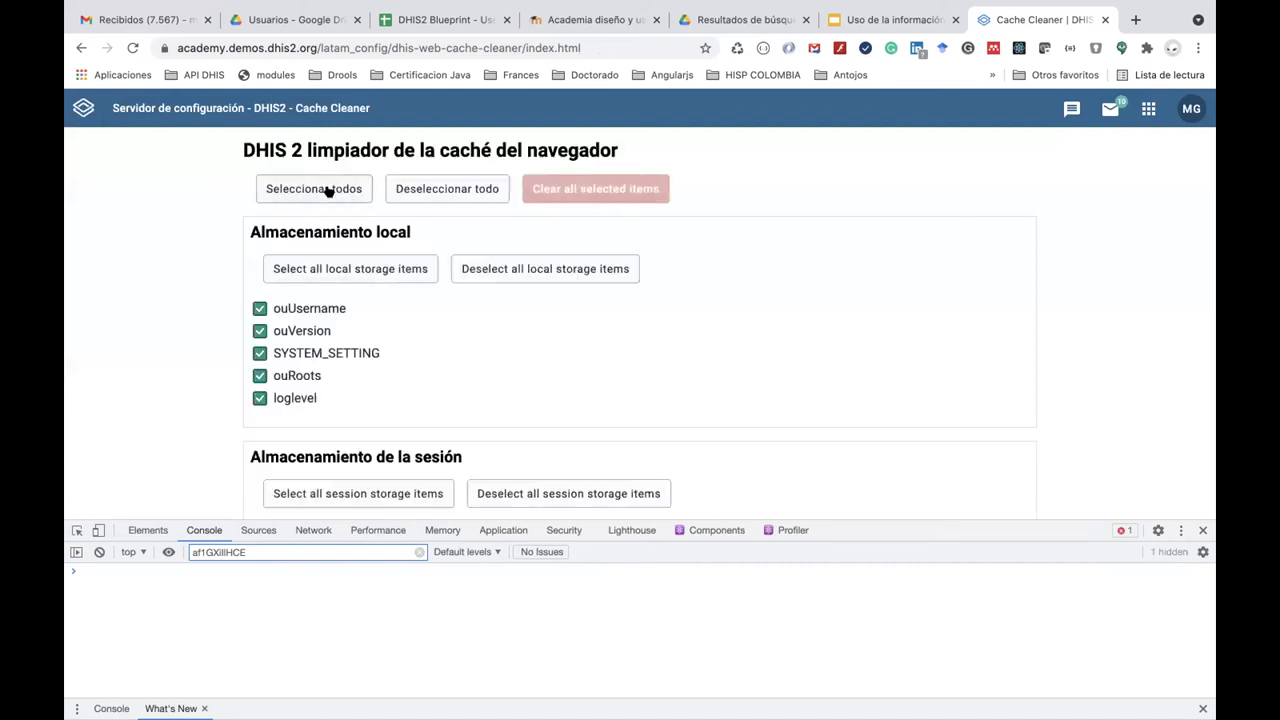
{"action": "left_click", "coordinate": [590, 200]}
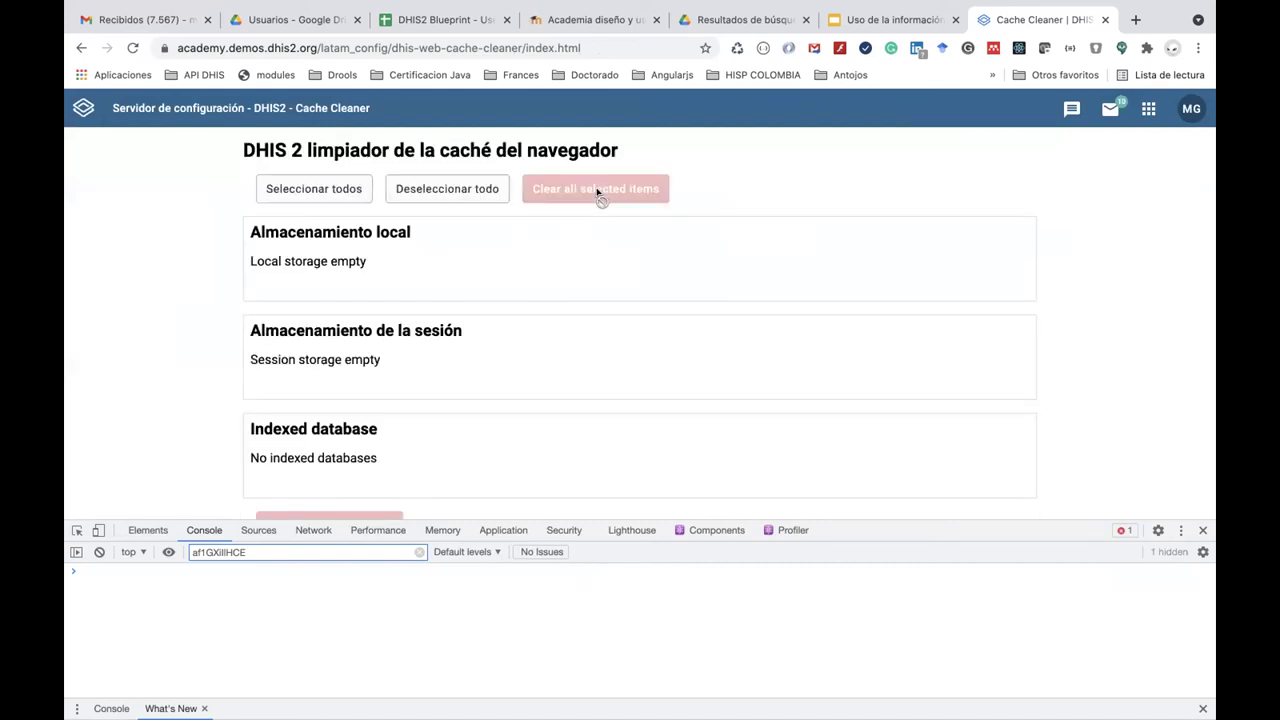
Search the app list for 'admi', then delete the search text.
{"action": "left_click", "coordinate": [1146, 112]}
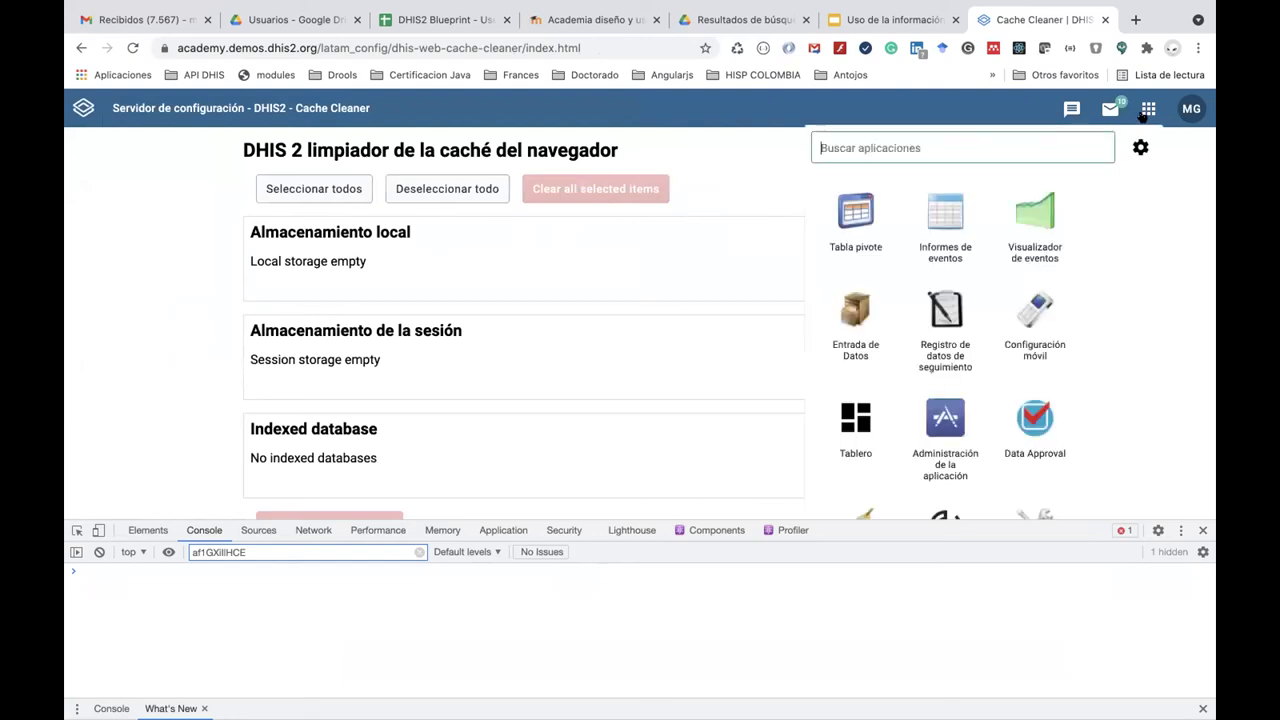
{"action": "type", "text": "admi"}
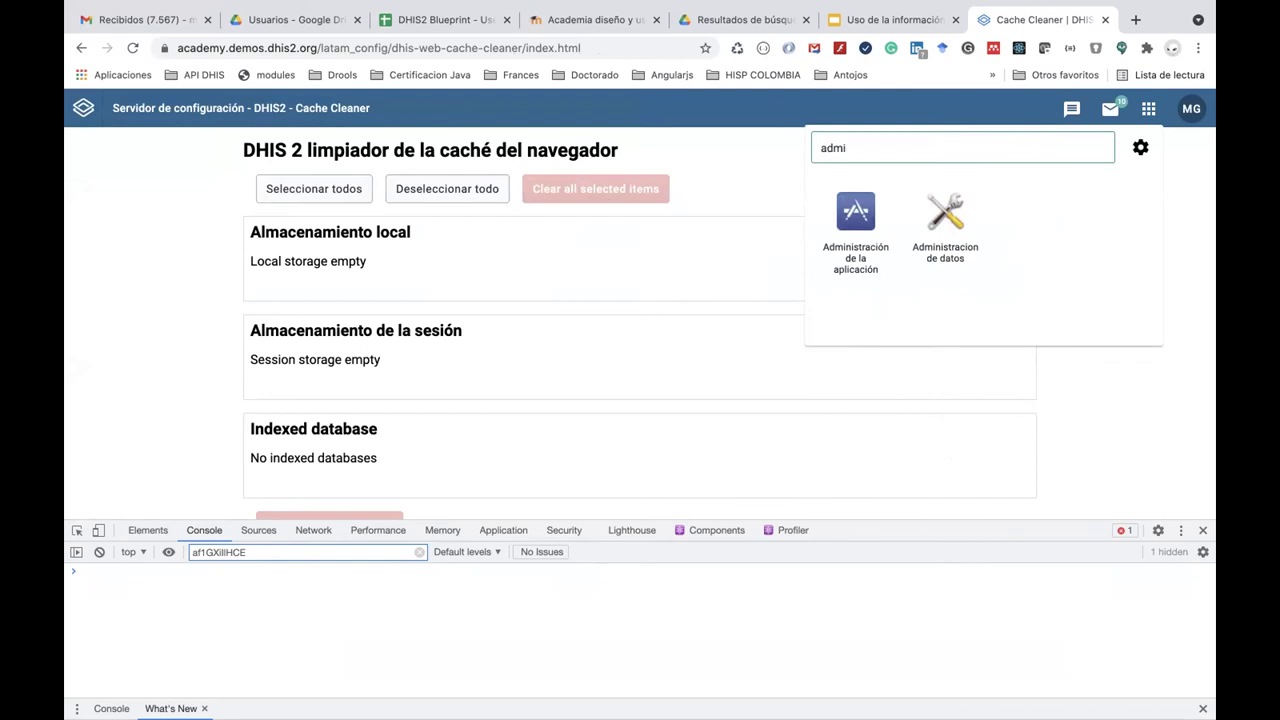
{"action": "key", "text": "BackSpace"}
{"action": "key", "text": "BackSpace"}
{"action": "key", "text": "BackSpace"}
{"action": "key", "text": "BackSpace"}
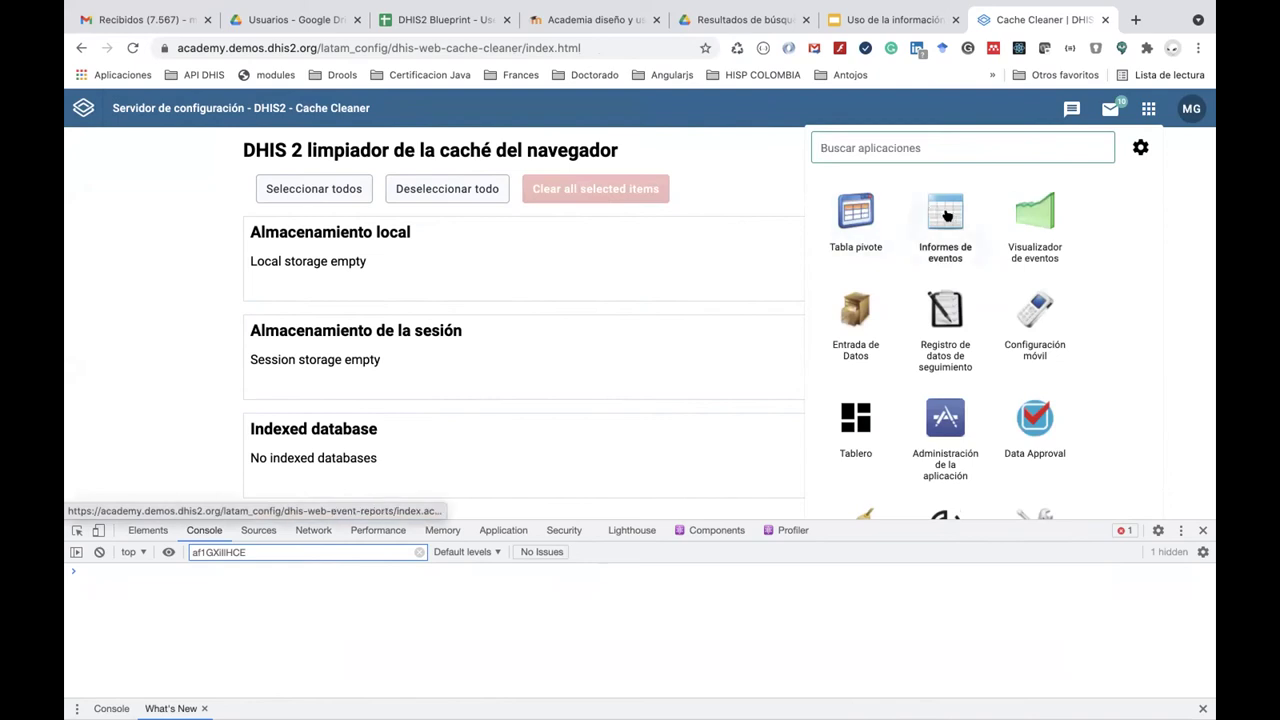
In Tabla pivote, add the ENR - Programa de Malaria program indicator Malaria Falciparum as data.
{"action": "left_click", "coordinate": [856, 208]}
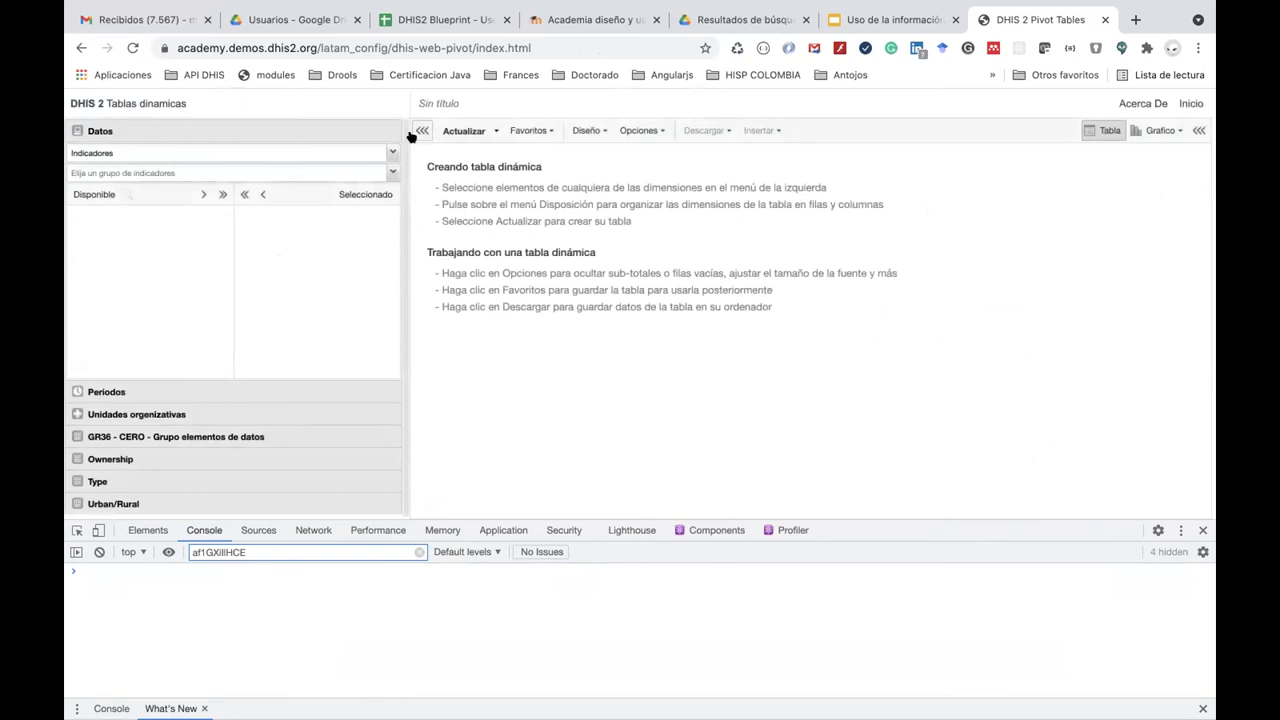
{"action": "left_click", "coordinate": [392, 152]}
{"action": "left_click", "coordinate": [348, 231]}
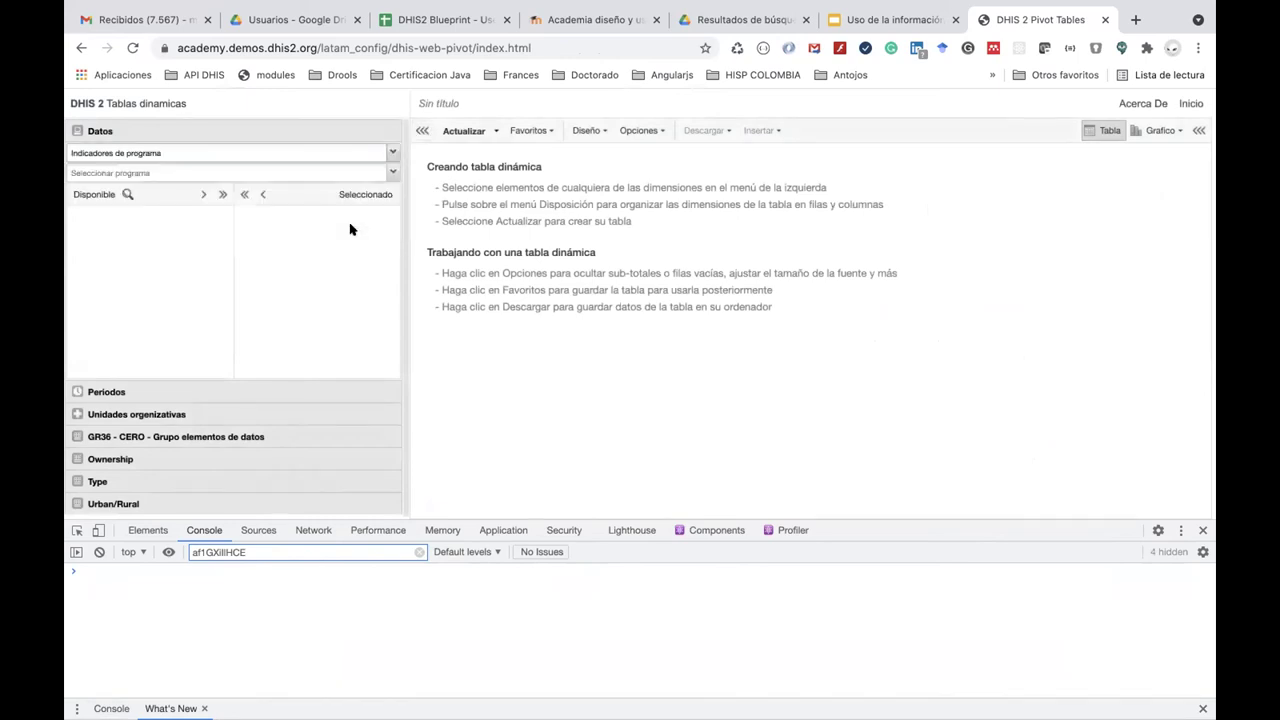
{"action": "left_click", "coordinate": [390, 171]}
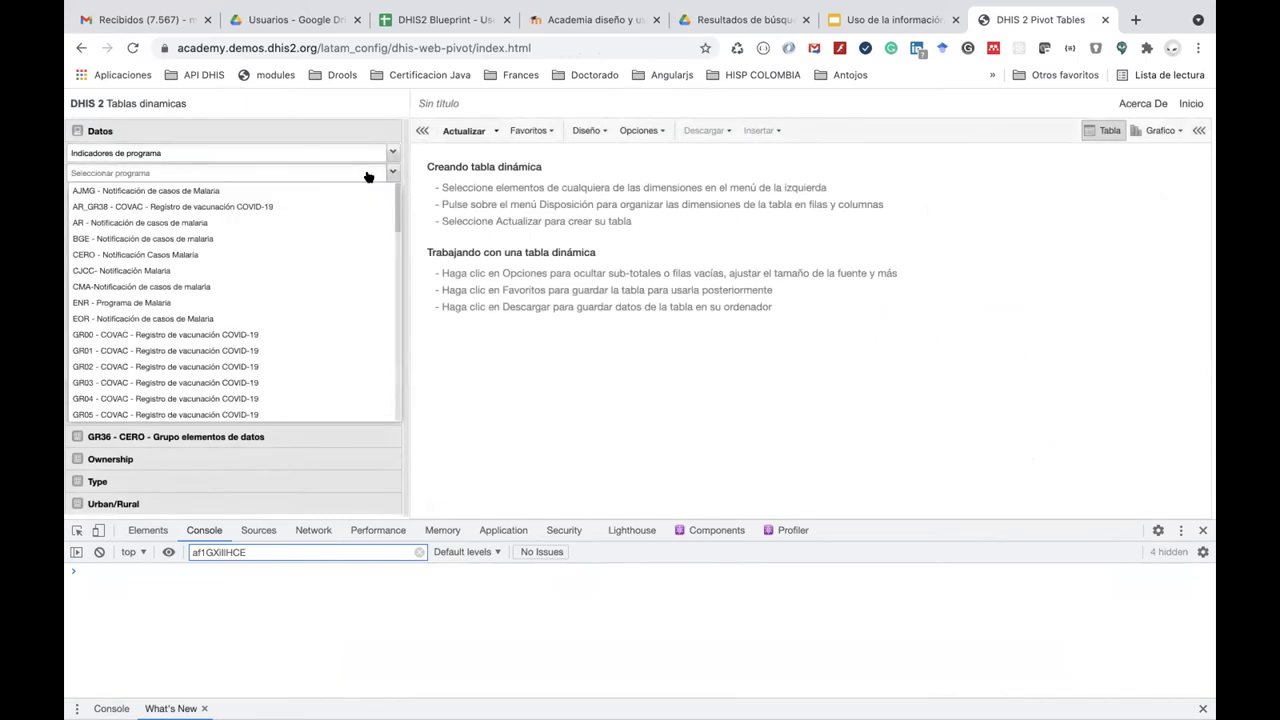
{"action": "left_click", "coordinate": [287, 298]}
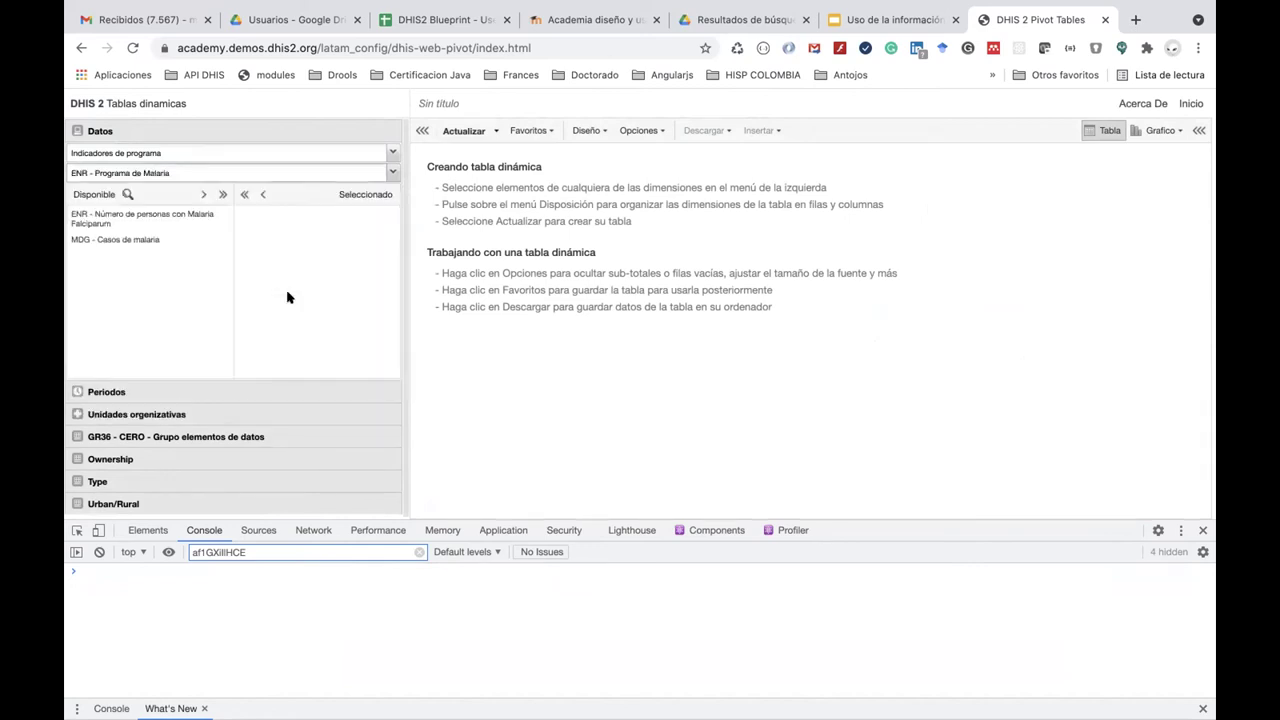
{"action": "left_click", "coordinate": [172, 221]}
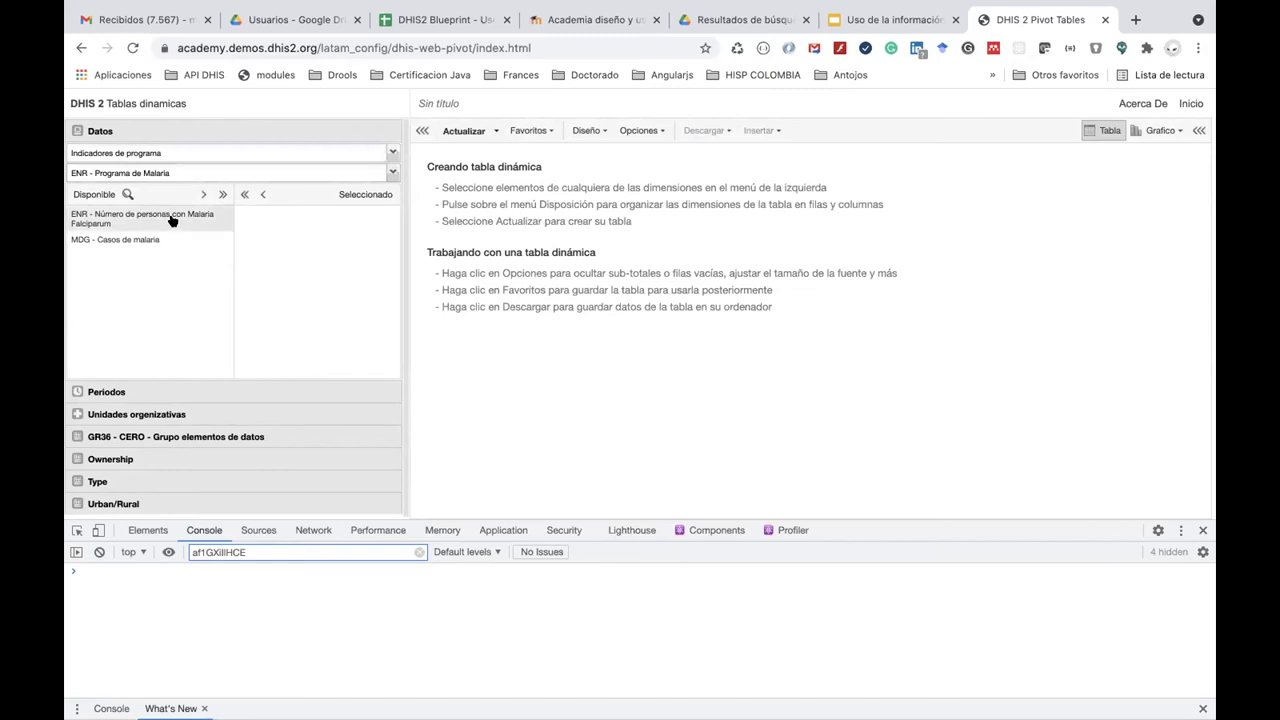
{"action": "double_click", "coordinate": [172, 221]}
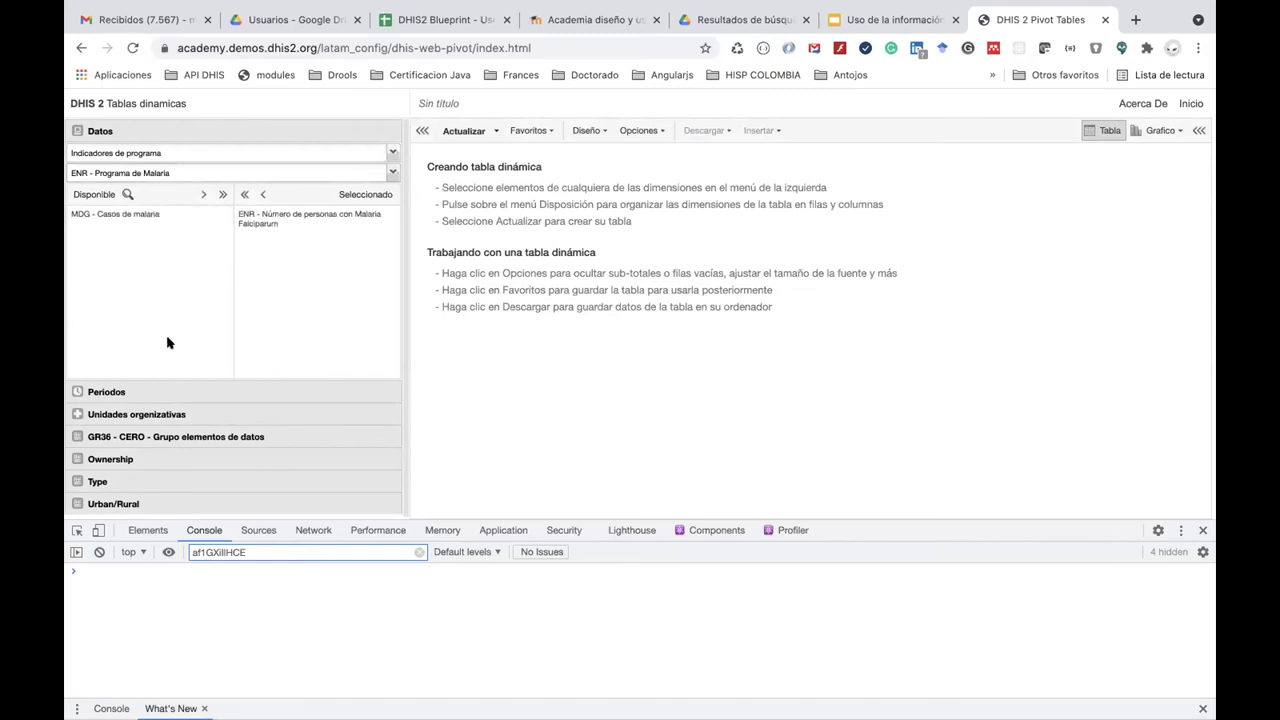
{"action": "left_click", "coordinate": [172, 393]}
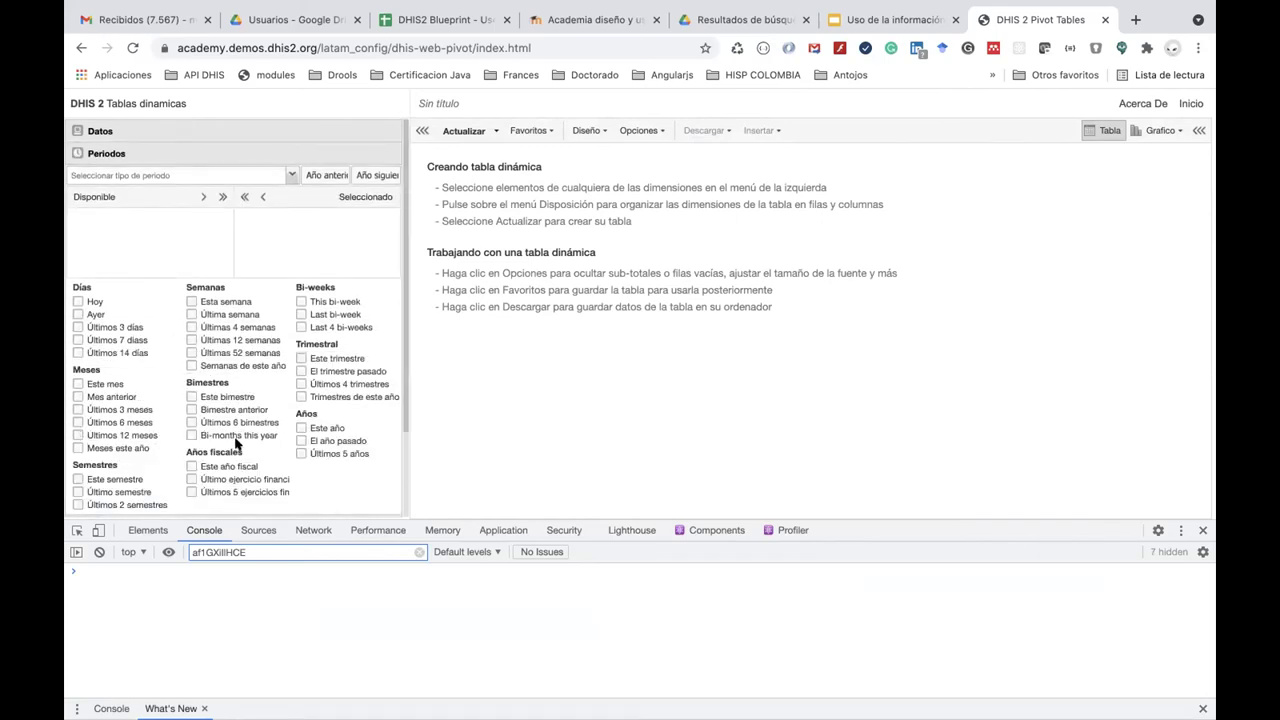
Choose Este año as the period and update the table, which shows 3 for 2021.
{"action": "left_click", "coordinate": [301, 428]}
{"action": "scroll", "coordinate": [250, 443], "scroll_direction": "down", "scroll_amount": 3}
{"action": "left_click", "coordinate": [148, 420]}
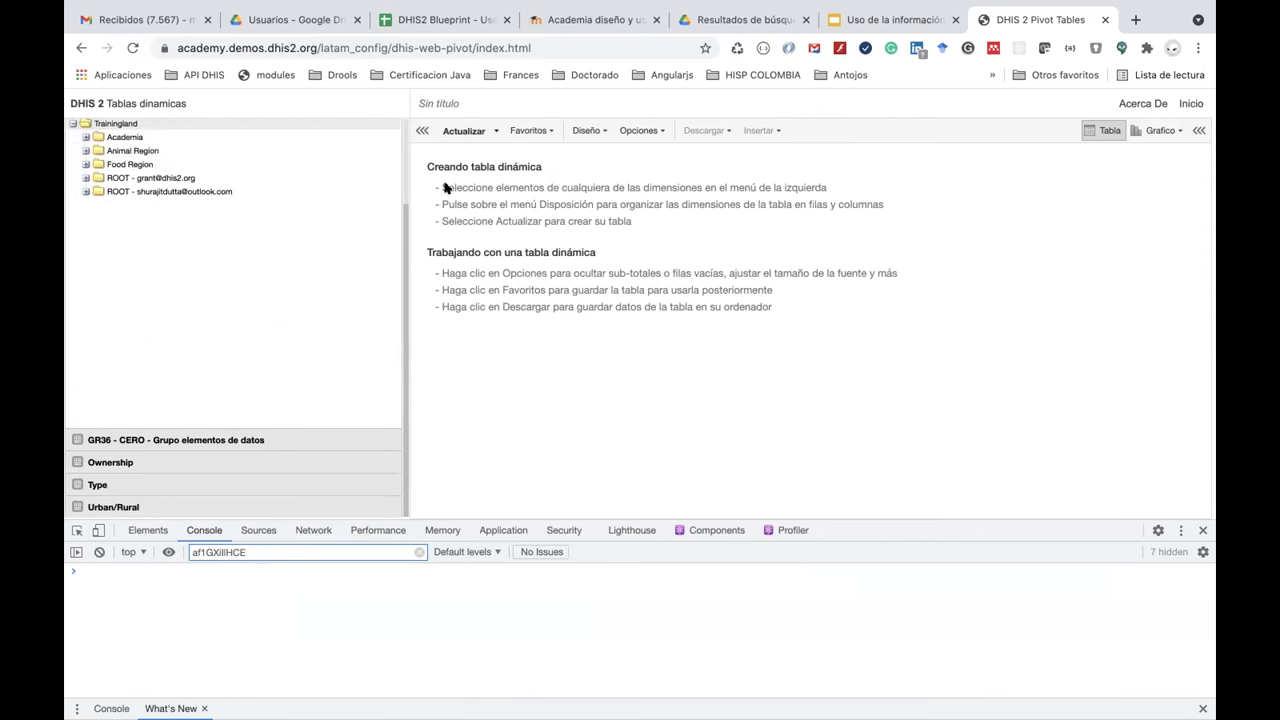
{"action": "left_click", "coordinate": [460, 131]}
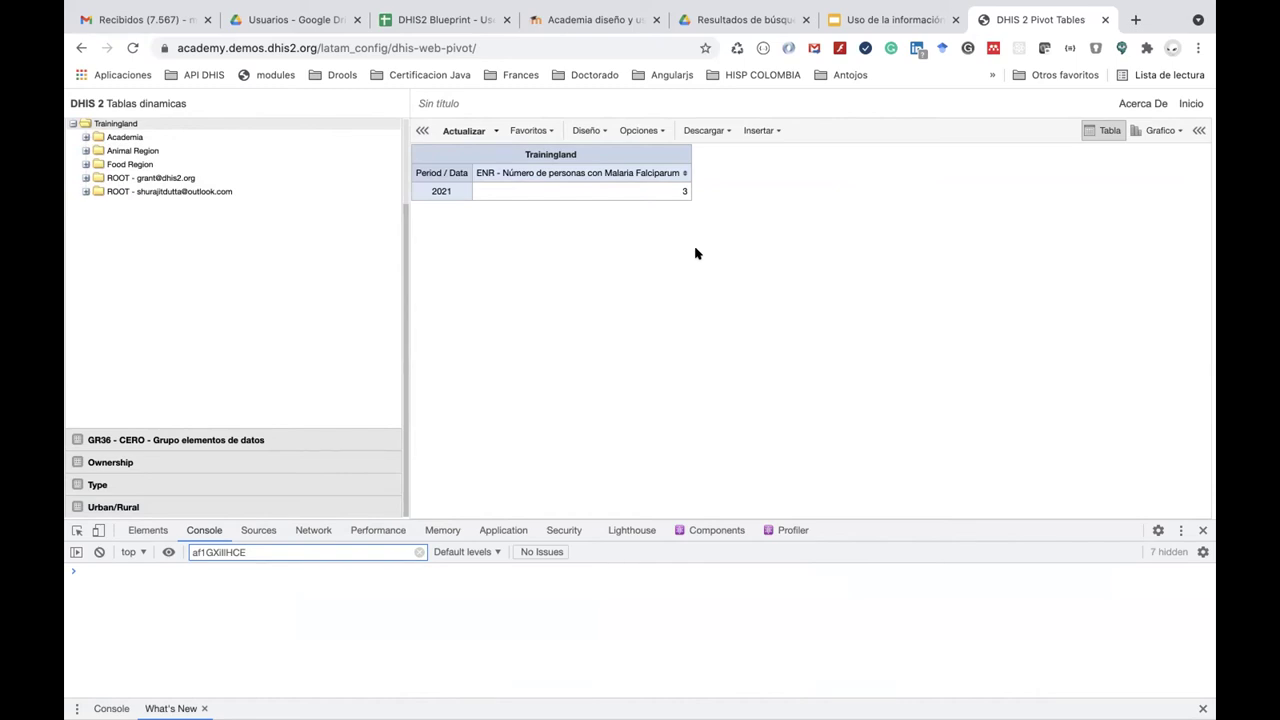
{"action": "left_click", "coordinate": [1192, 104]}
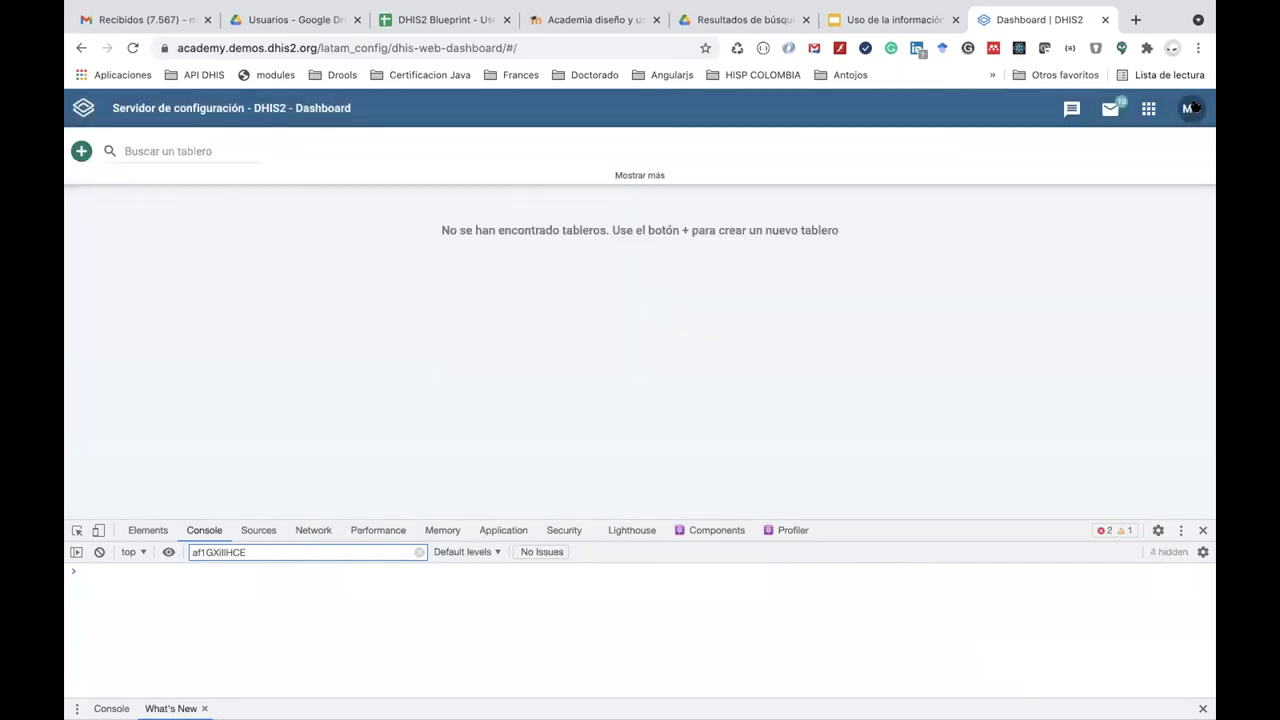
Search the apps list for 'ma' and launch Mantenimiento.
{"action": "left_click", "coordinate": [1147, 108]}
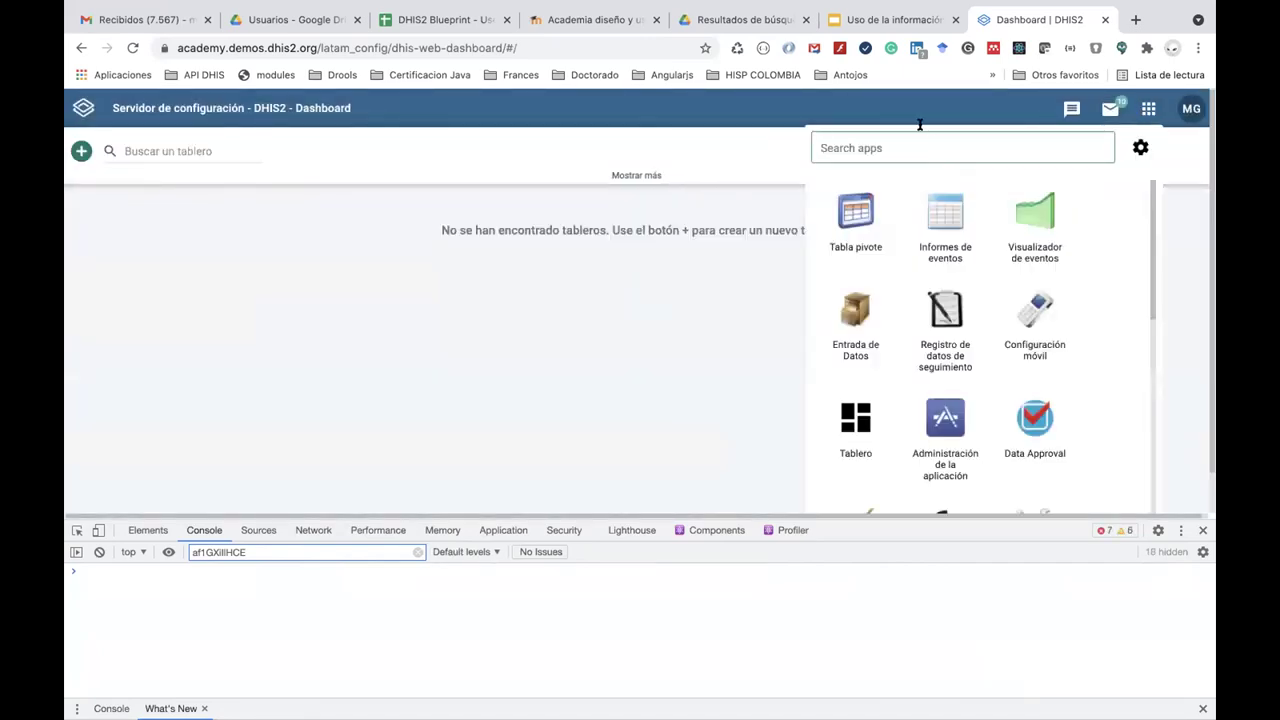
{"action": "type", "text": "da"}
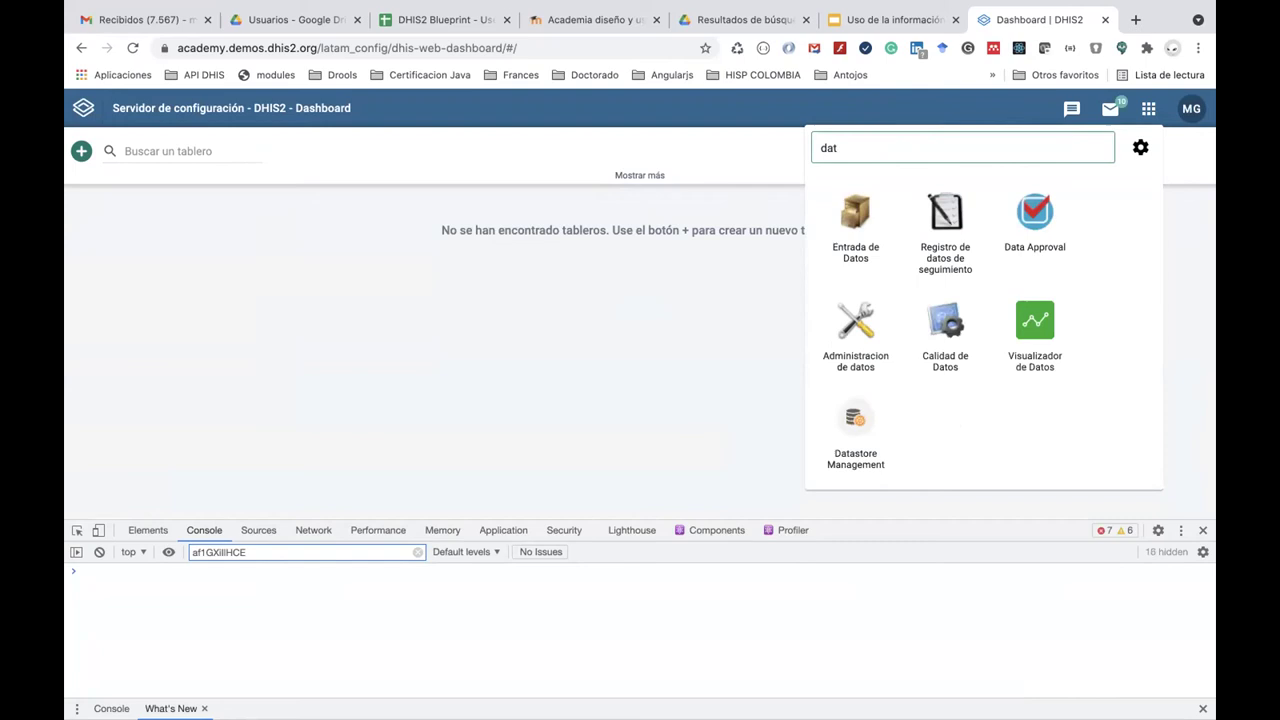
{"action": "type", "text": "t"}
{"action": "key", "text": "BackSpace"}
{"action": "key", "text": "BackSpace"}
{"action": "key", "text": "BackSpace"}
{"action": "type", "text": "sert"}
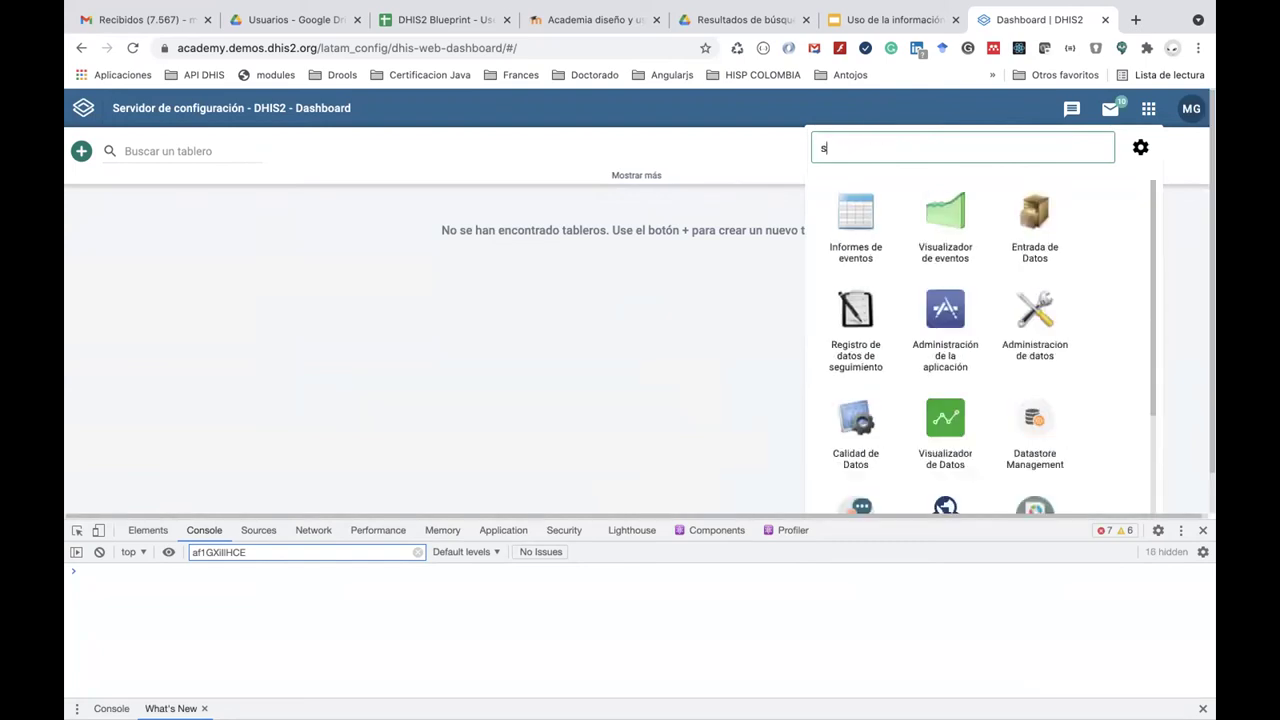
{"action": "key", "text": "BackSpace"}
{"action": "type", "text": "t"}
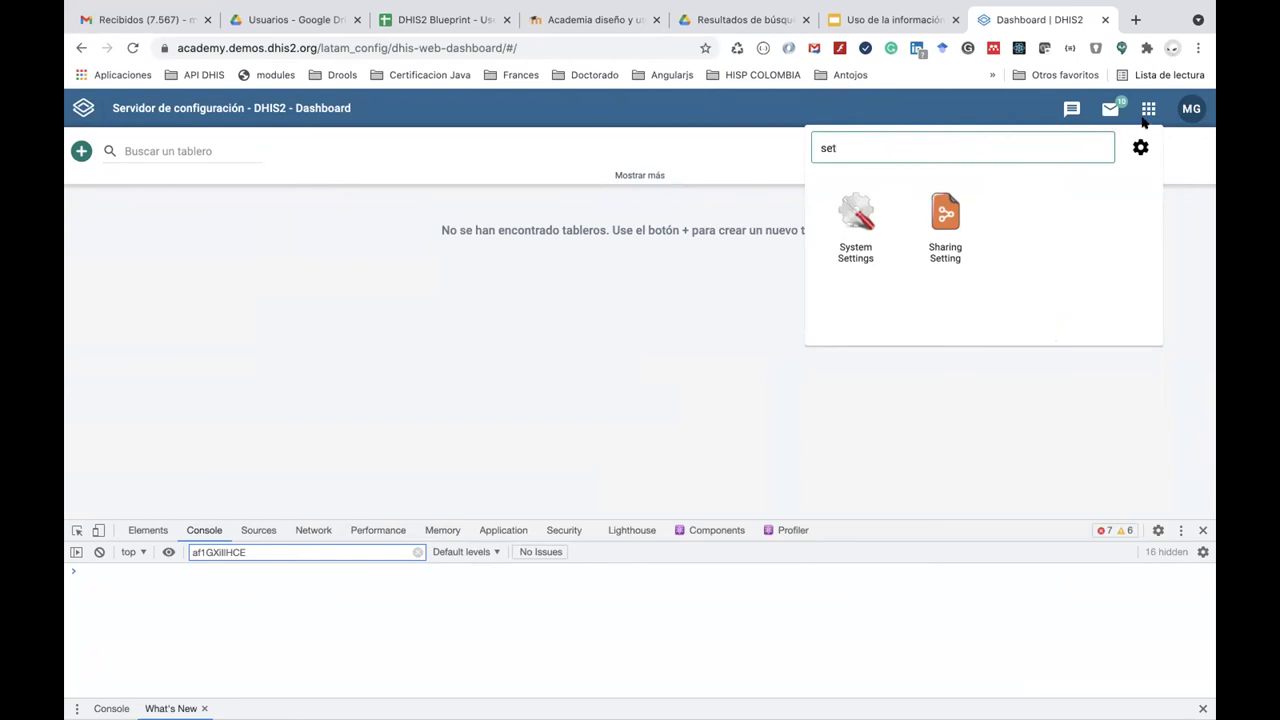
{"action": "left_click", "coordinate": [1147, 110]}
{"action": "left_click", "coordinate": [1147, 110]}
{"action": "double_click", "coordinate": [876, 149]}
{"action": "key", "text": "BackSpace"}
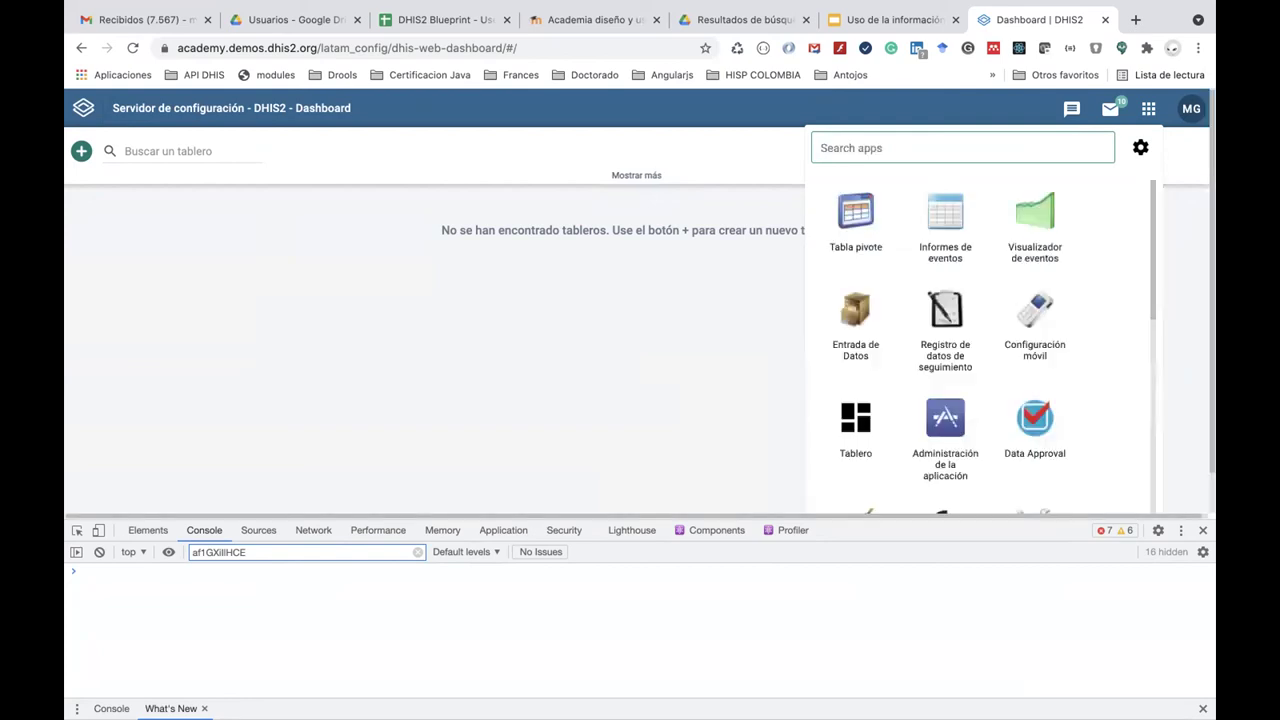
{"action": "type", "text": "ma"}
{"action": "left_click", "coordinate": [922, 221]}
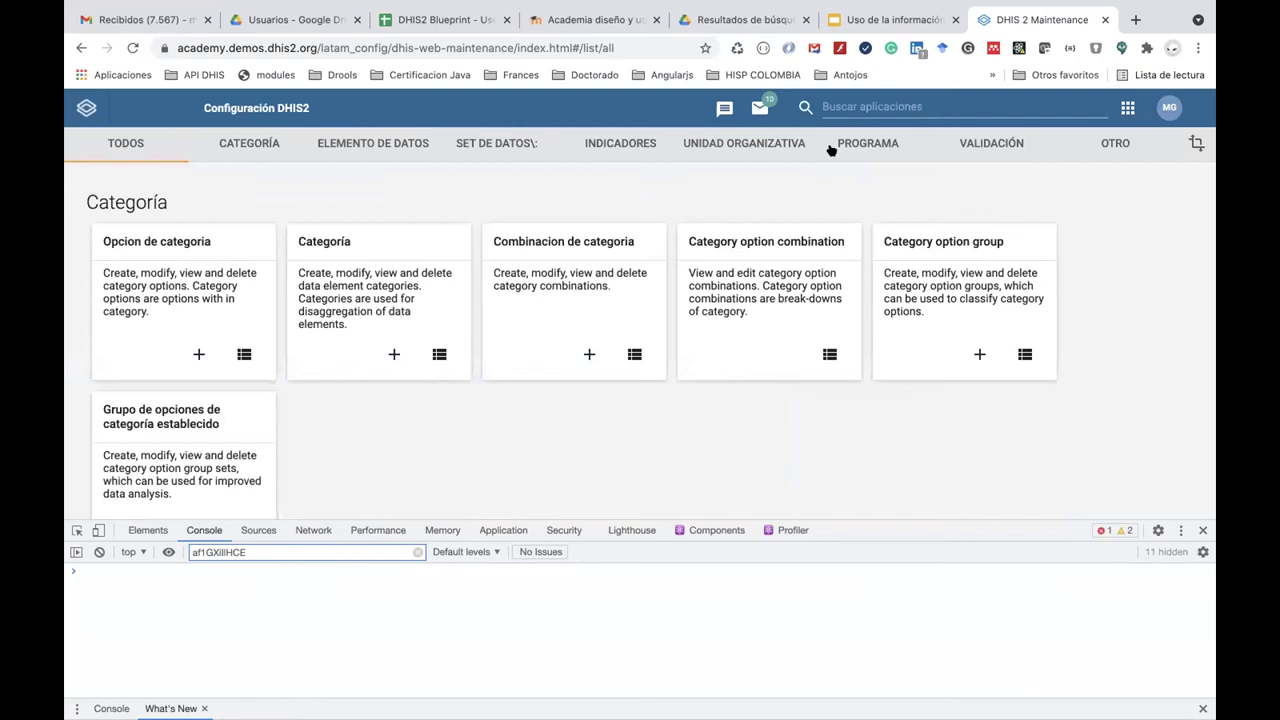
Open the MDG - Población data set and review its Anual period and single data element.
{"action": "left_click", "coordinate": [507, 143]}
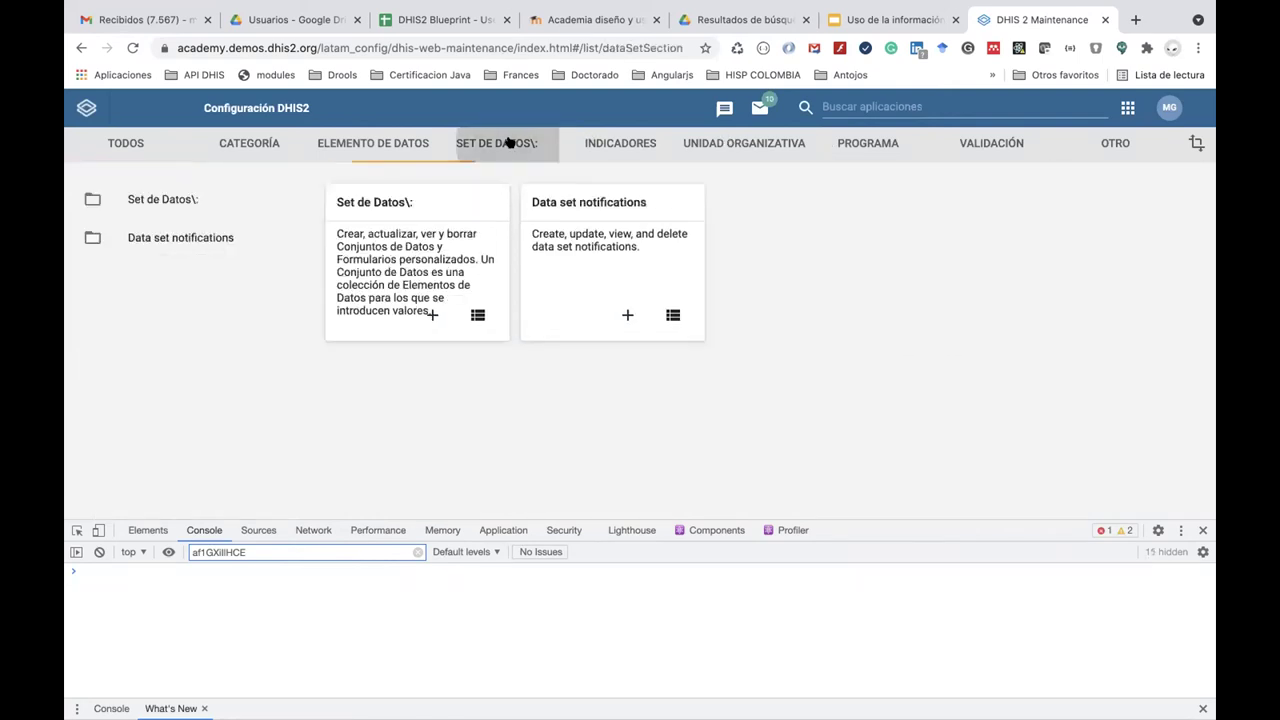
{"action": "left_click", "coordinate": [380, 201]}
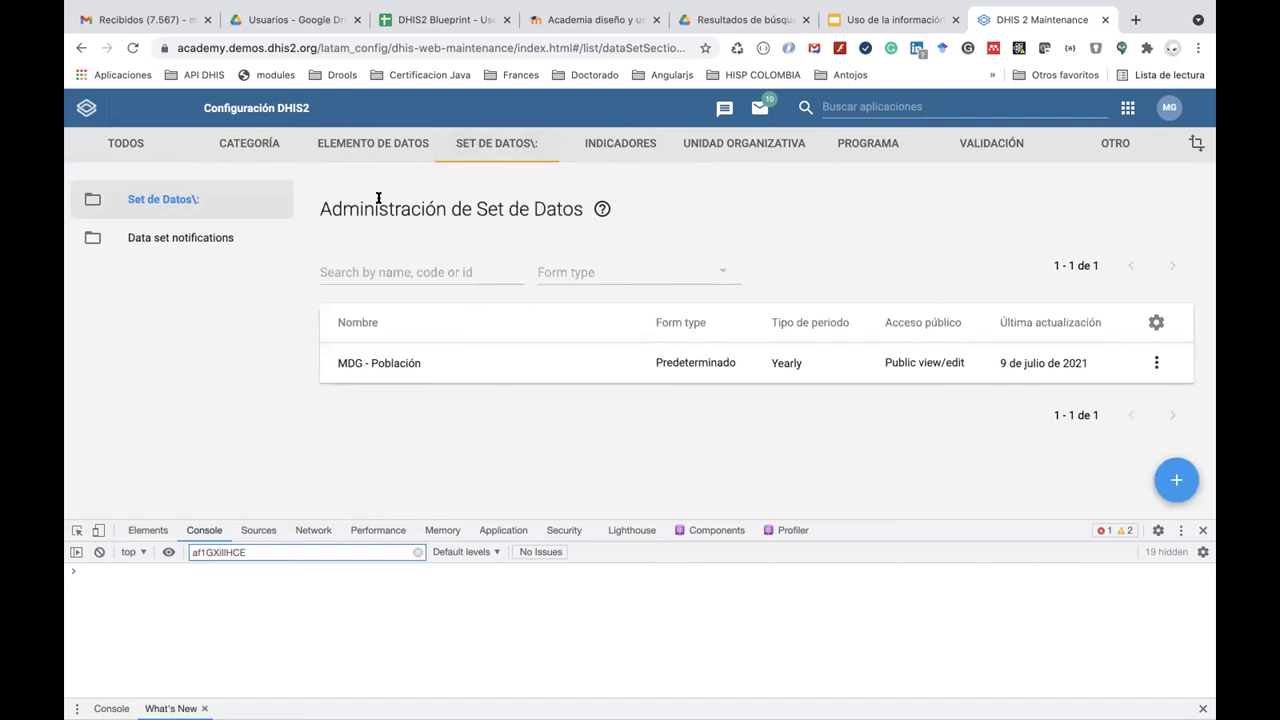
{"action": "left_click", "coordinate": [392, 366]}
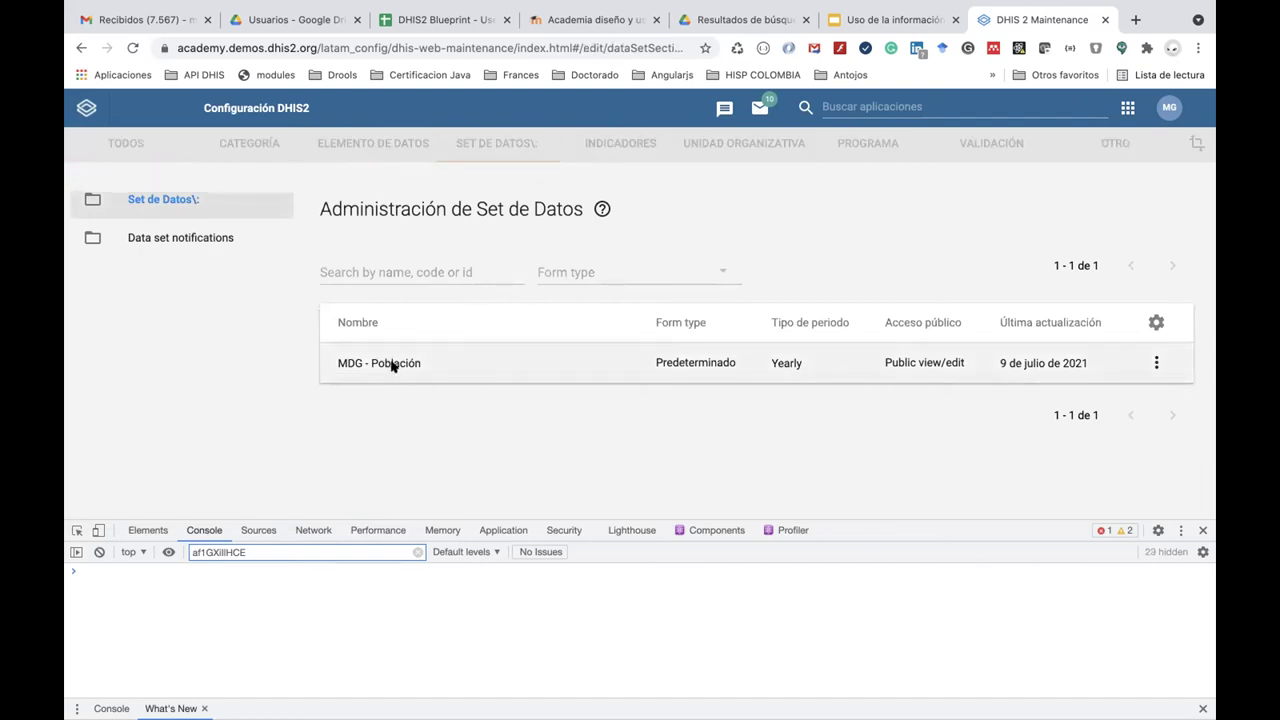
{"action": "scroll", "coordinate": [392, 364], "scroll_direction": "down", "scroll_amount": 15}
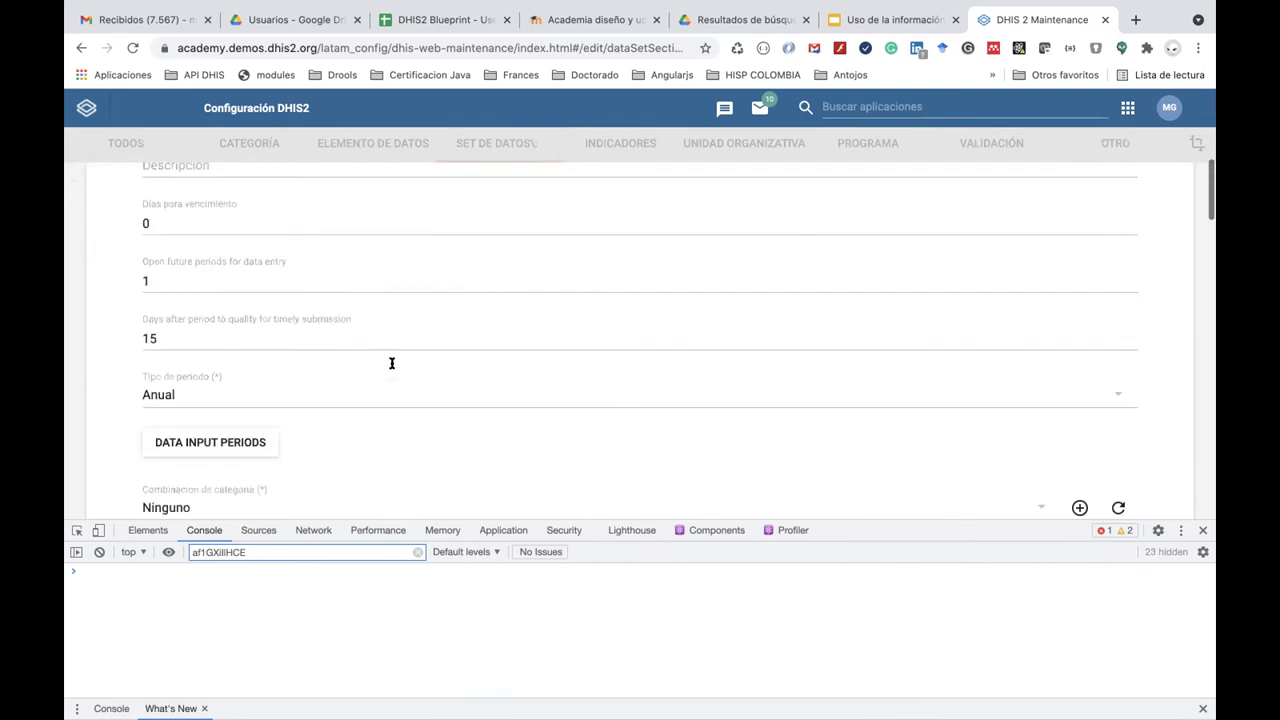
{"action": "scroll", "coordinate": [392, 366], "scroll_direction": "down", "scroll_amount": 5}
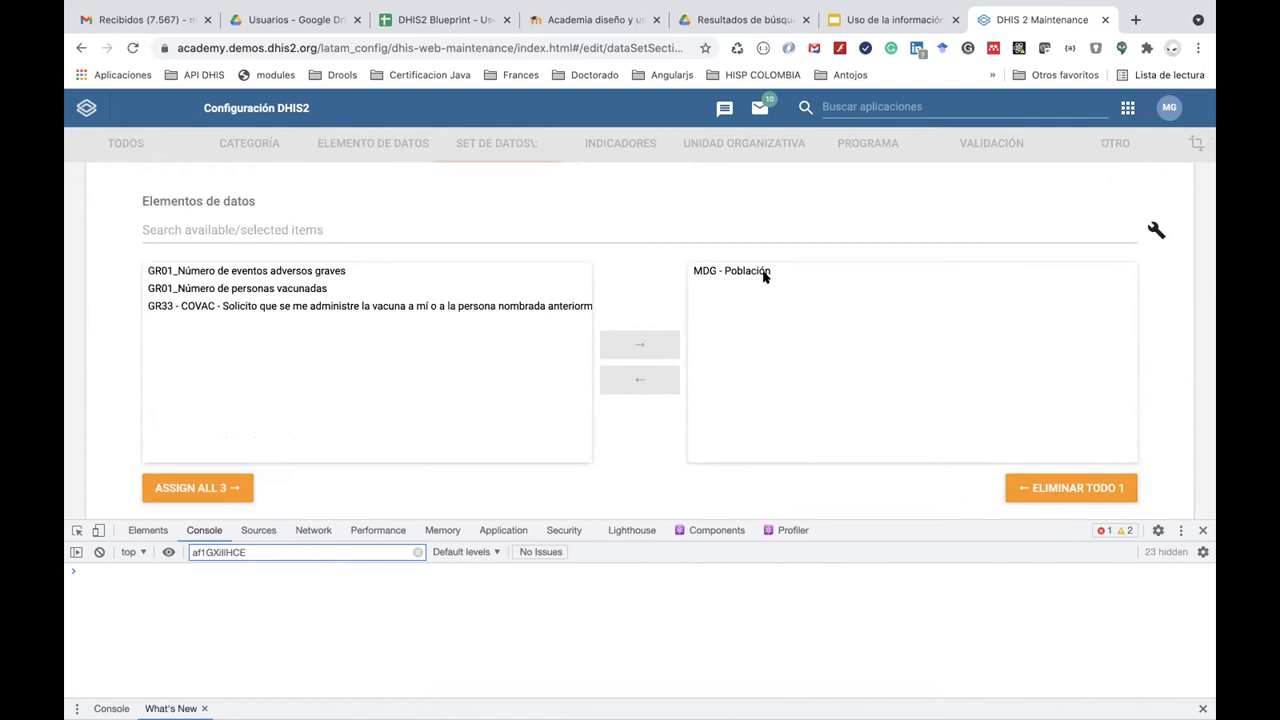
{"action": "scroll", "coordinate": [759, 274], "scroll_direction": "up", "scroll_amount": 10}
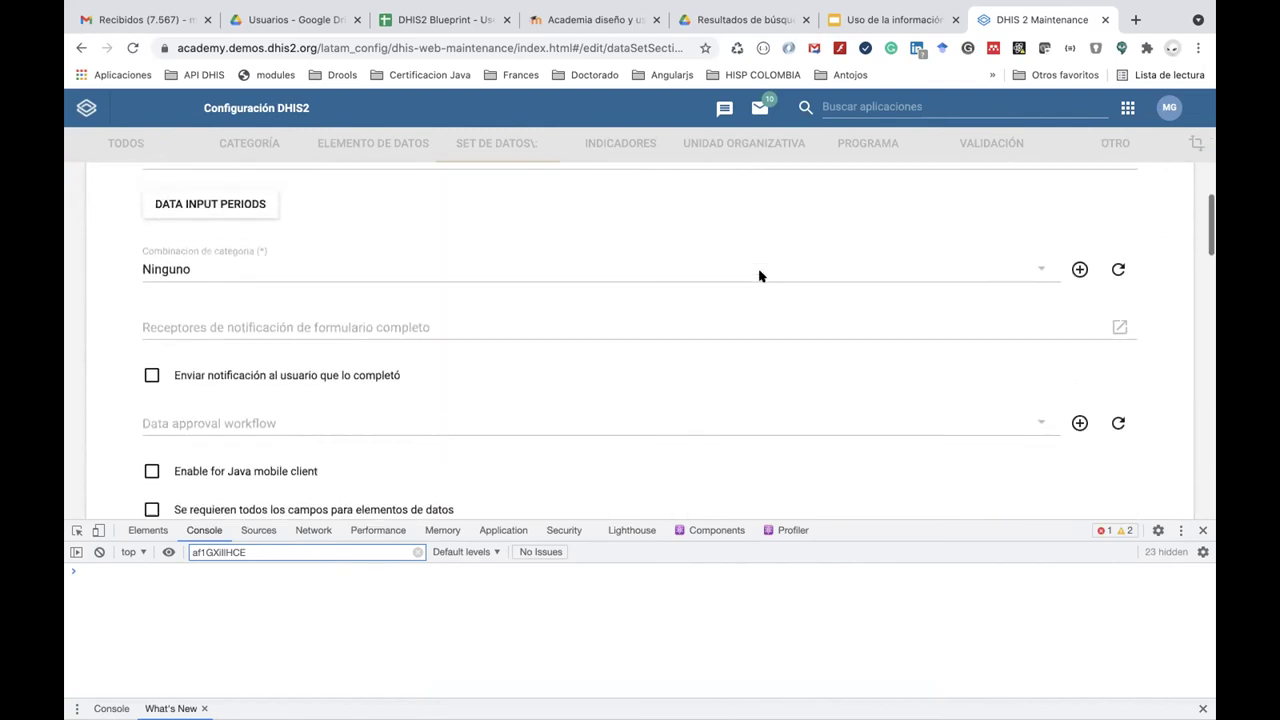
{"action": "scroll", "coordinate": [759, 276], "scroll_direction": "up", "scroll_amount": 5}
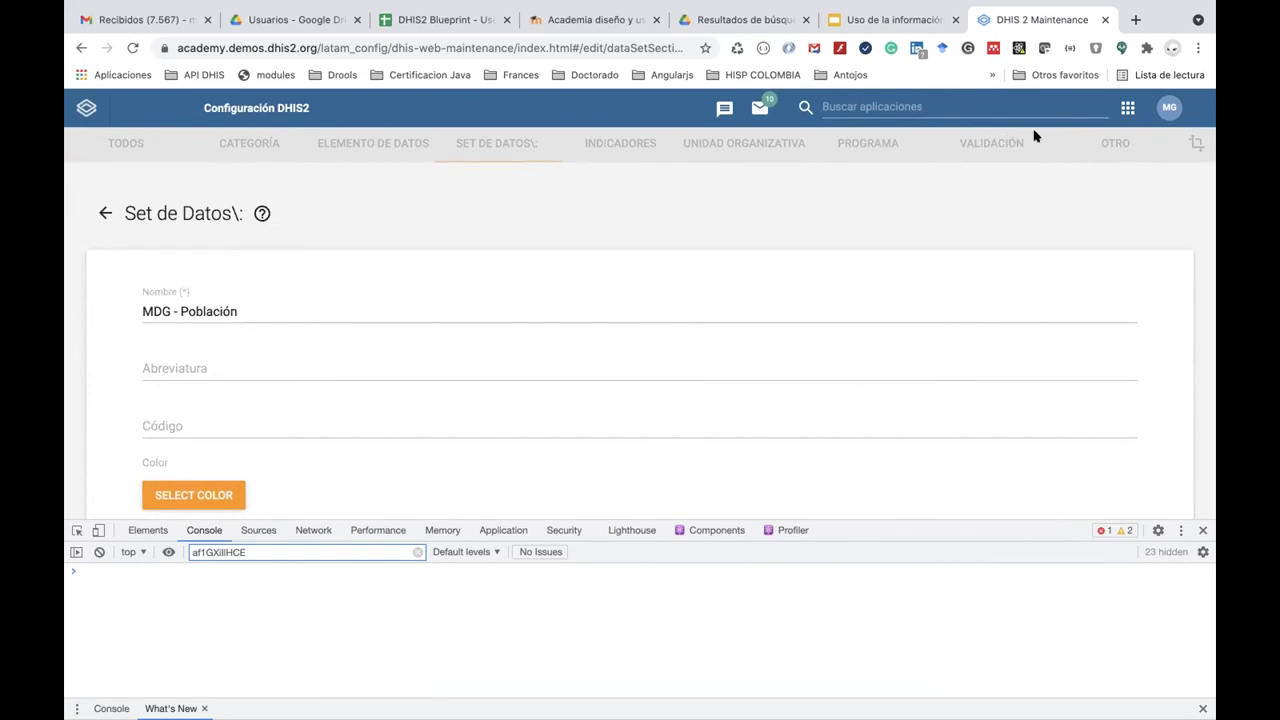
{"action": "left_click", "coordinate": [1127, 108]}
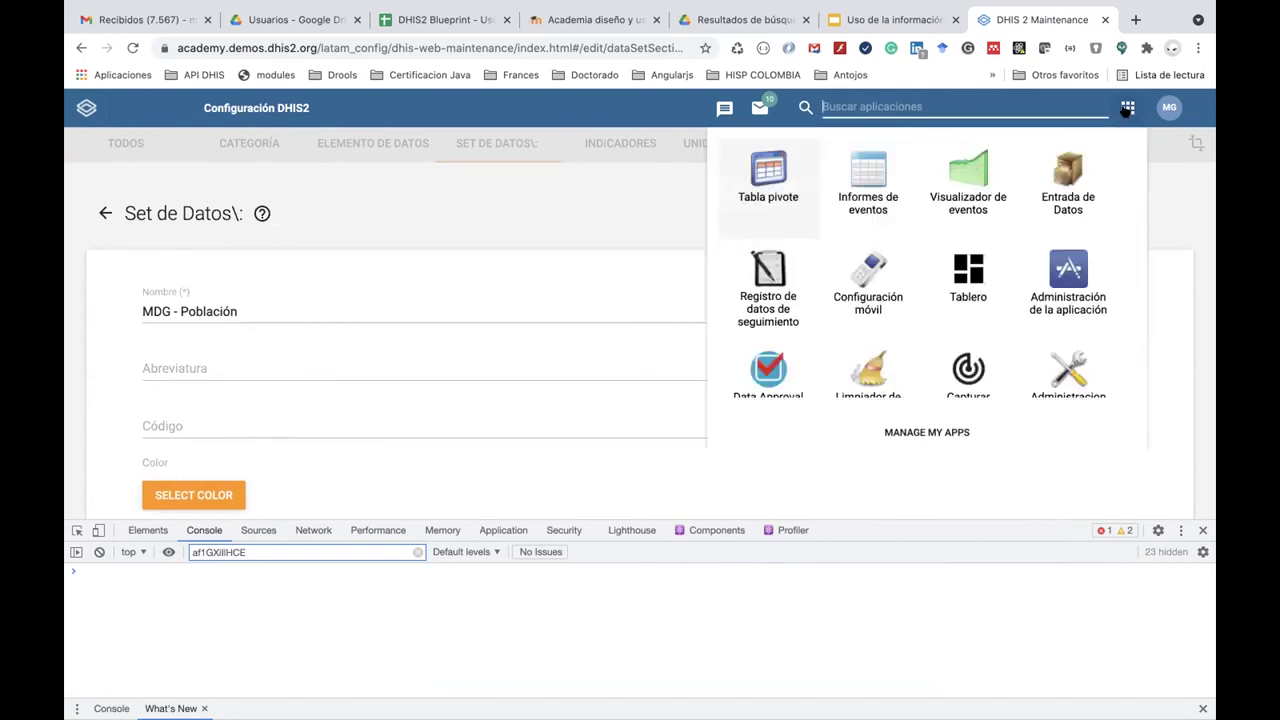
In Data Entry, select Bird District under Trainingland > Animal Region with period 2021.
{"action": "left_click", "coordinate": [1058, 178]}
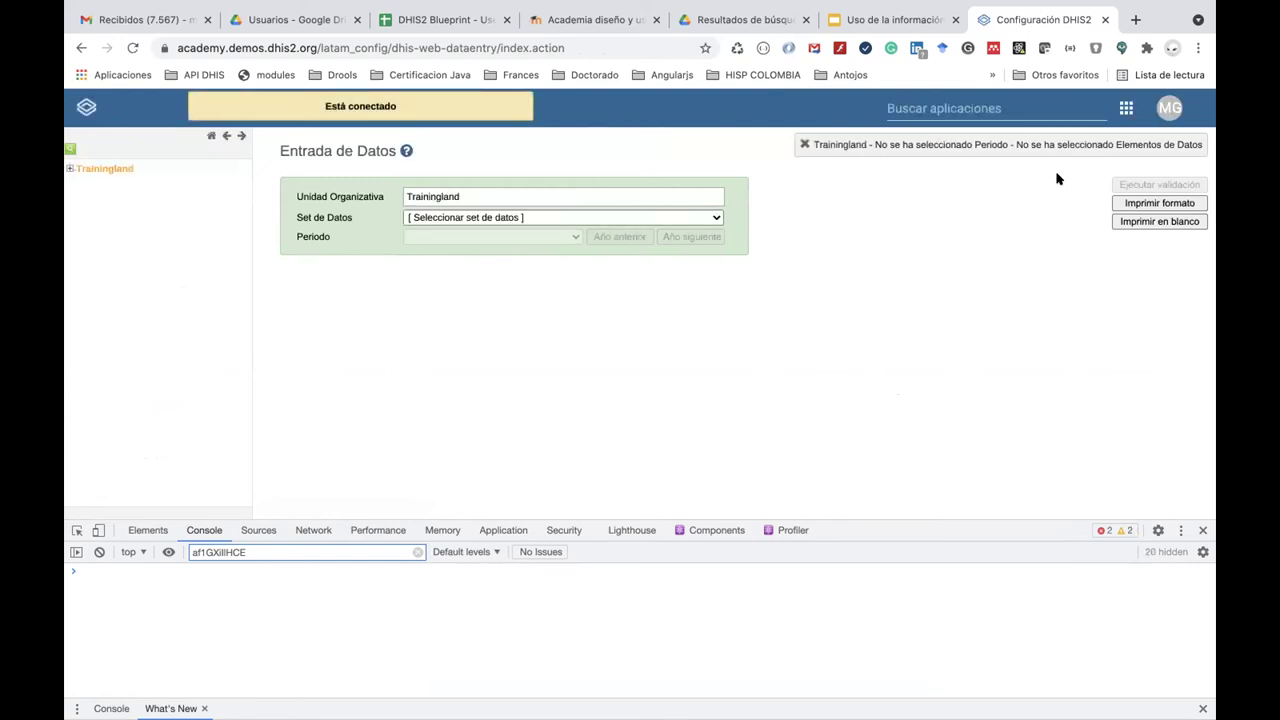
{"action": "left_click", "coordinate": [70, 169]}
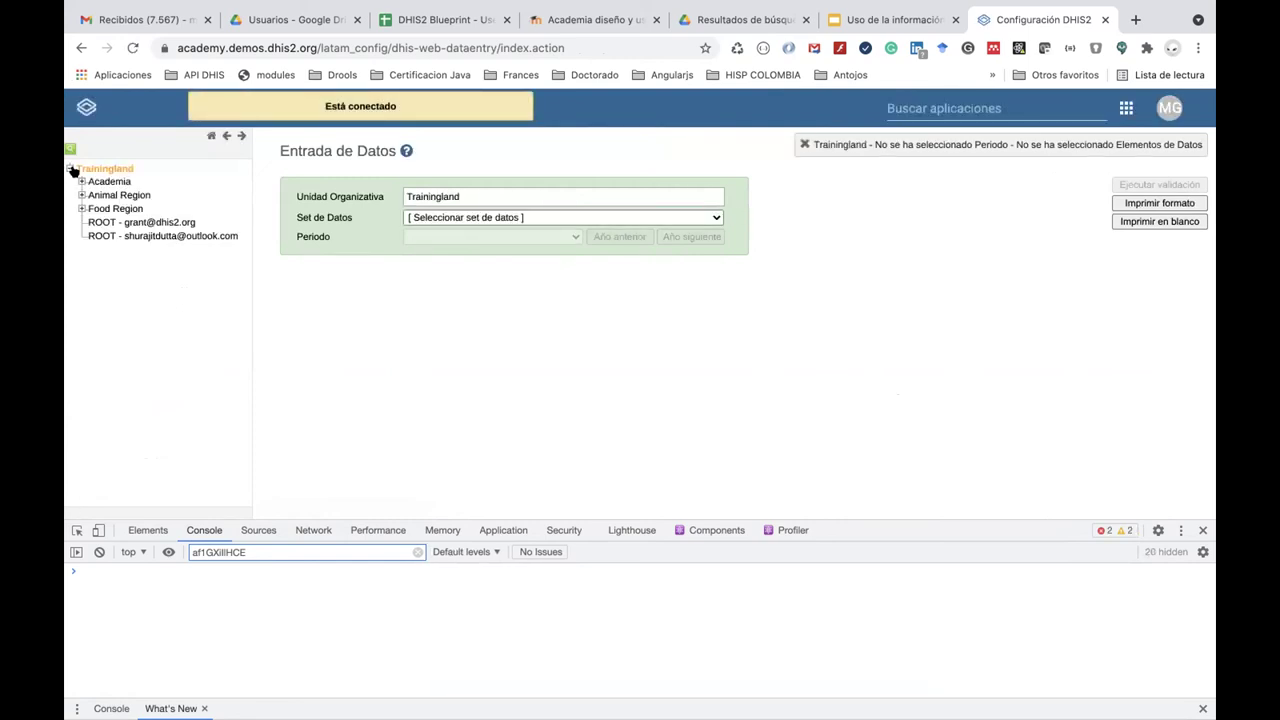
{"action": "left_click", "coordinate": [82, 195]}
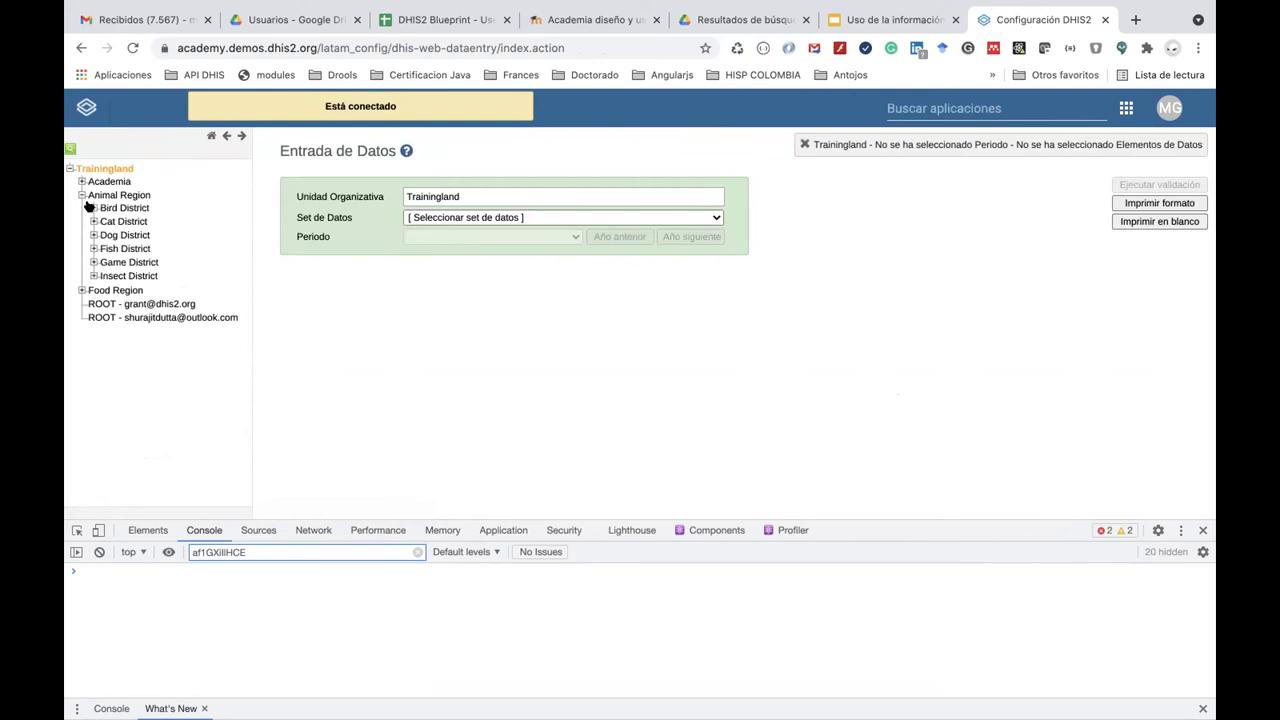
{"action": "left_click", "coordinate": [93, 208]}
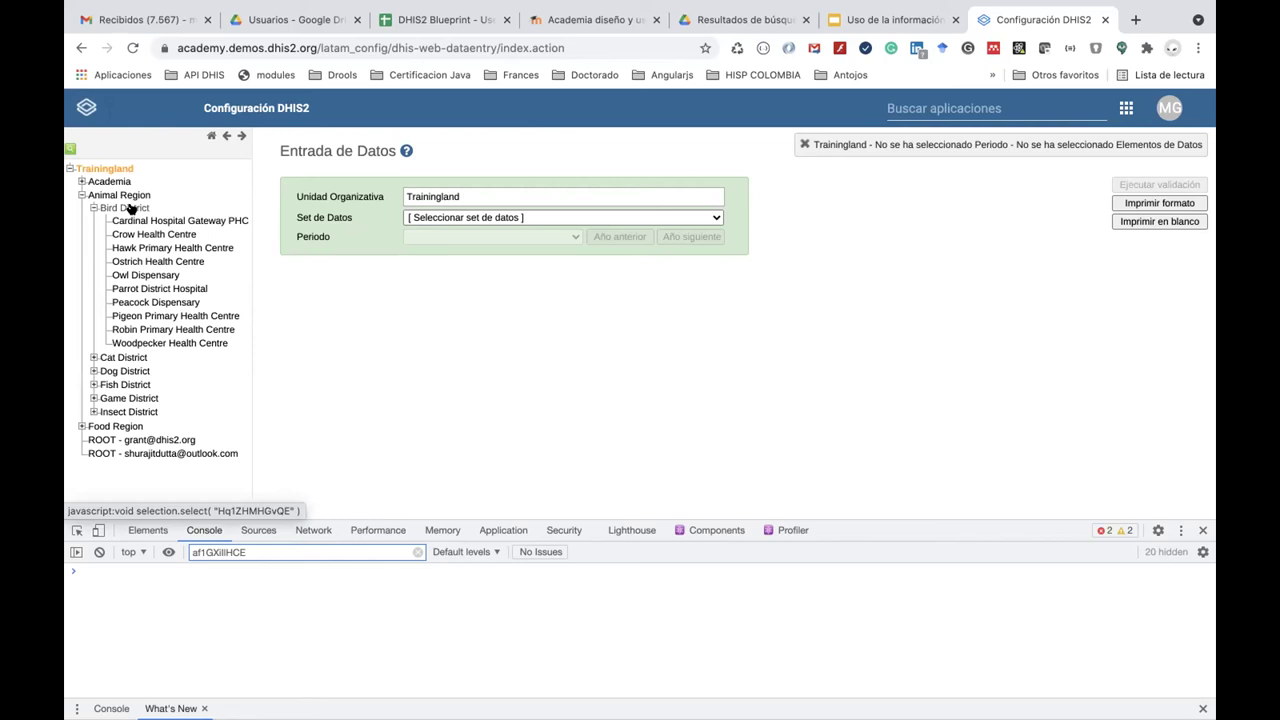
{"action": "left_click", "coordinate": [126, 208]}
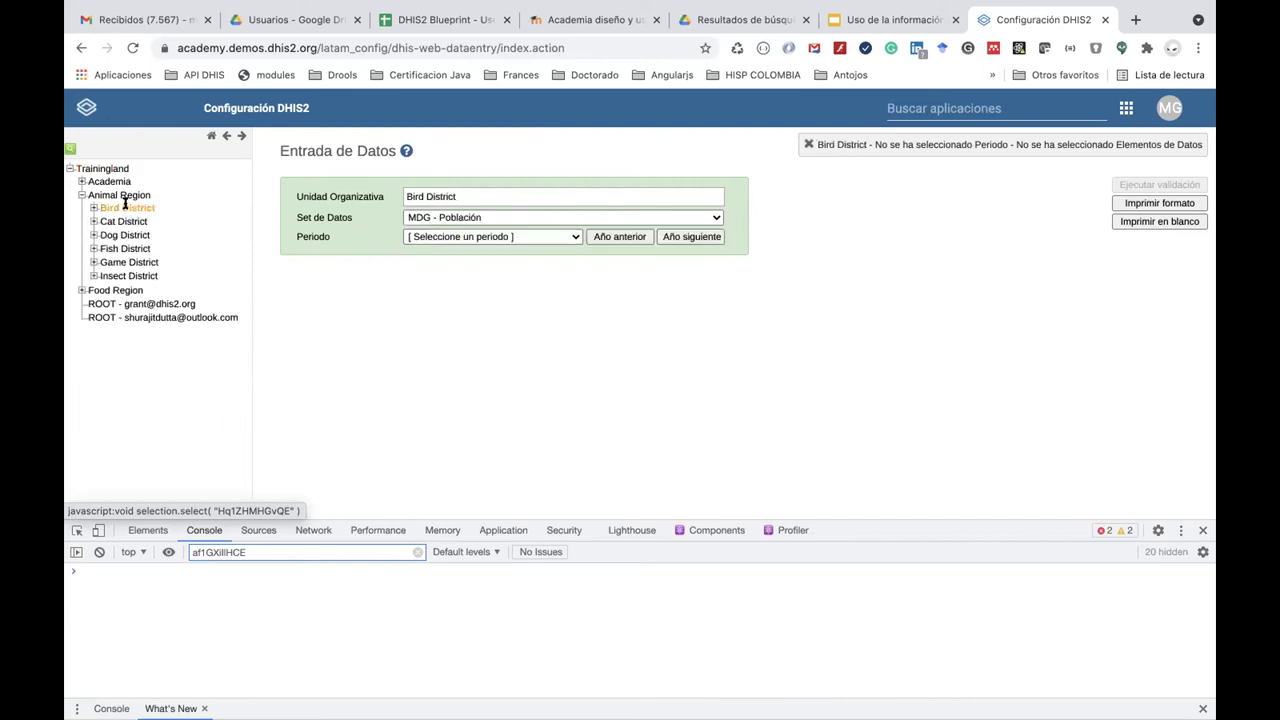
{"action": "left_click", "coordinate": [94, 208]}
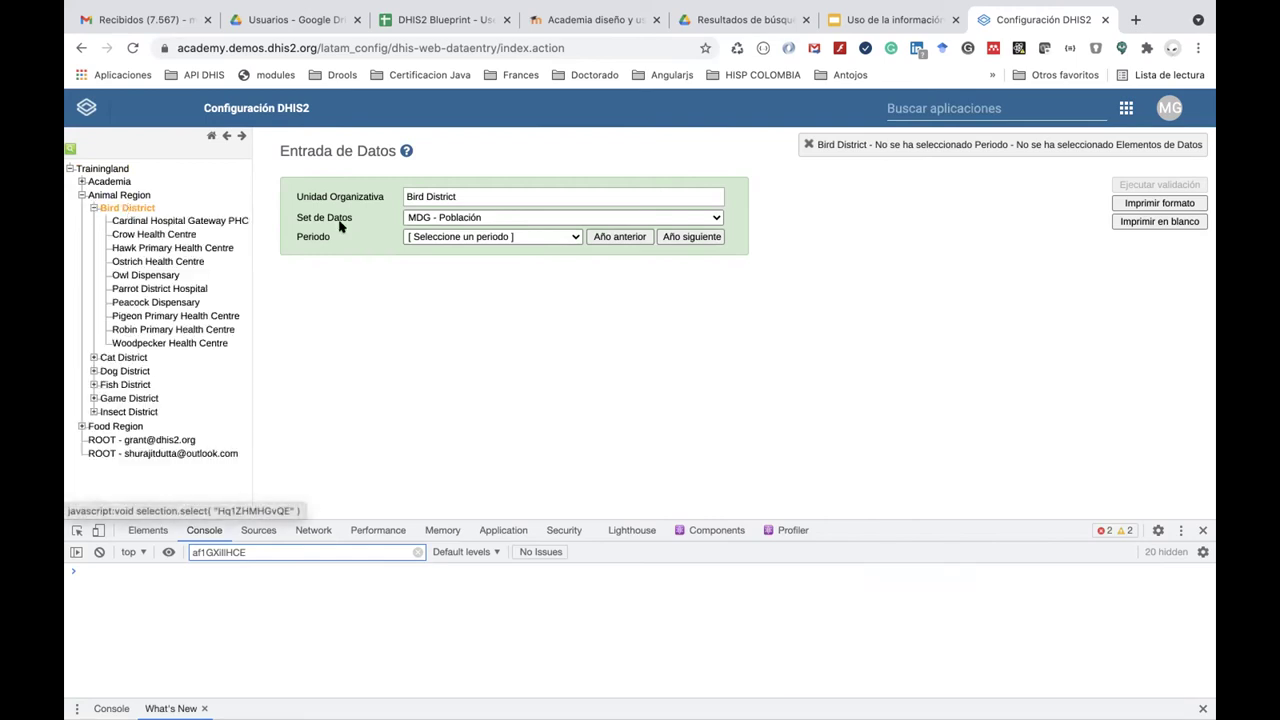
{"action": "left_click", "coordinate": [456, 238]}
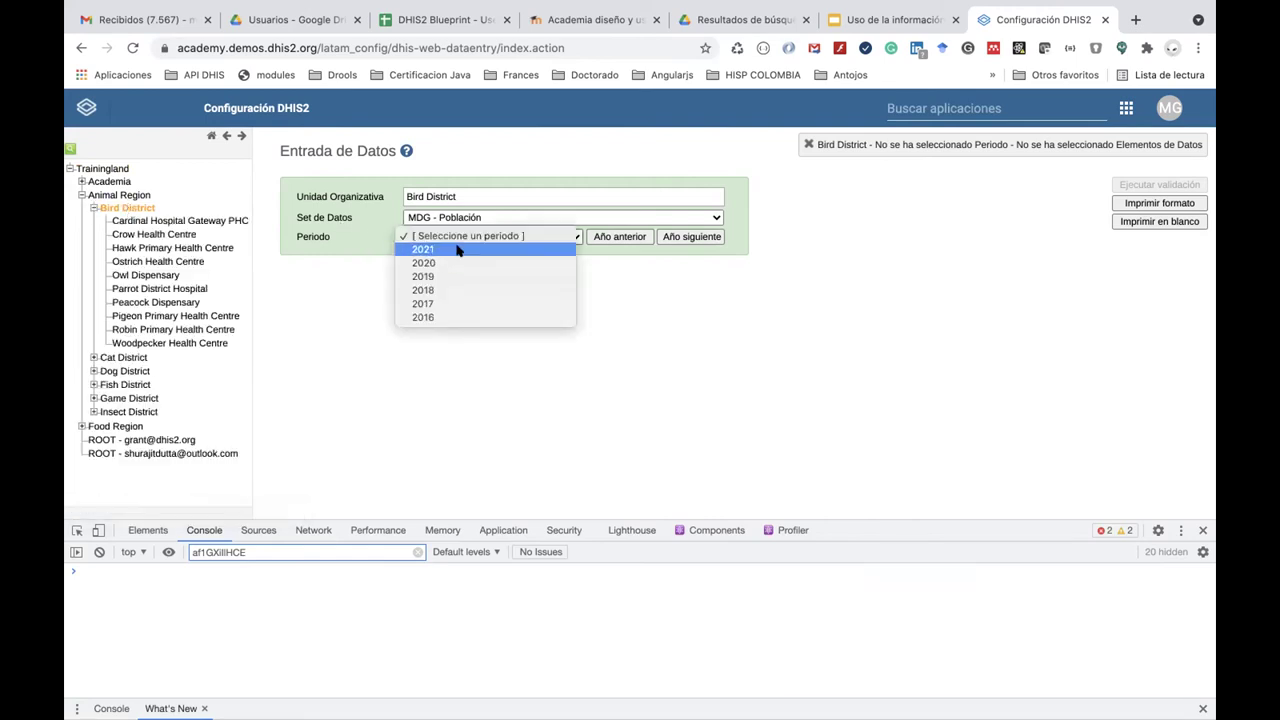
{"action": "left_click", "coordinate": [456, 250]}
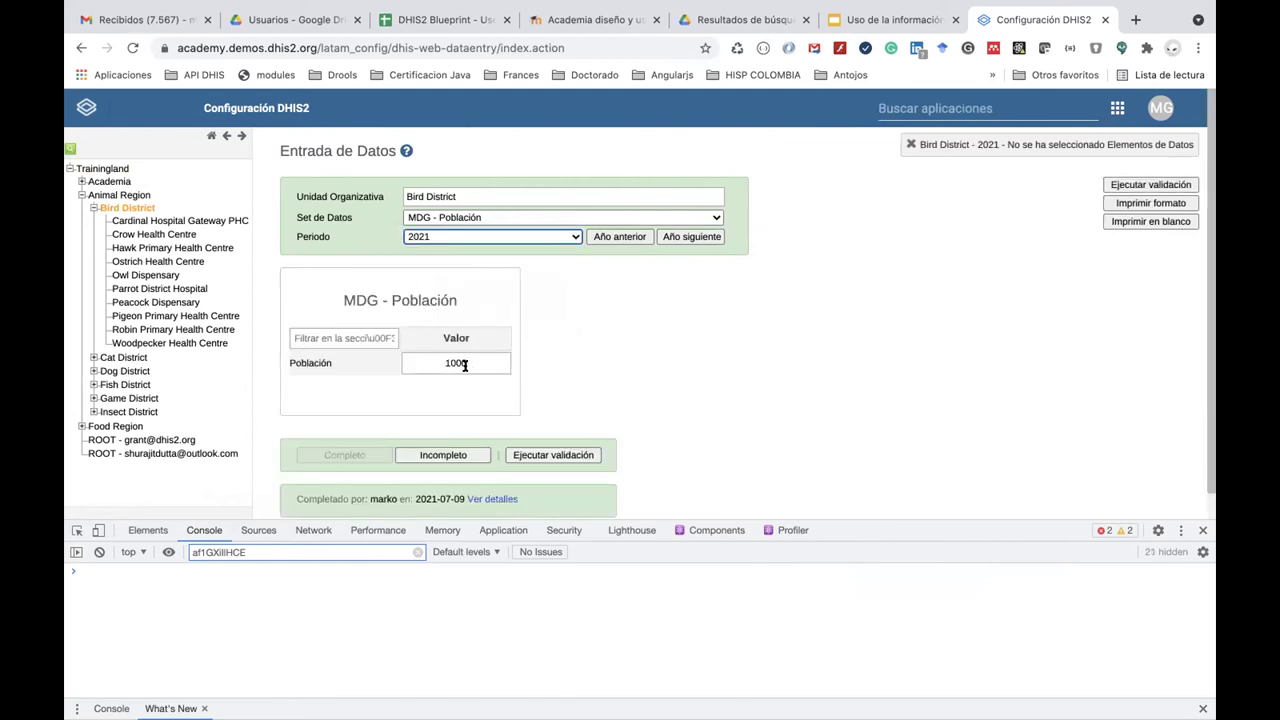
Enter 500 as Cat District's 2021 Población, then return to Bird District's form showing 1000.
{"action": "left_click", "coordinate": [117, 357]}
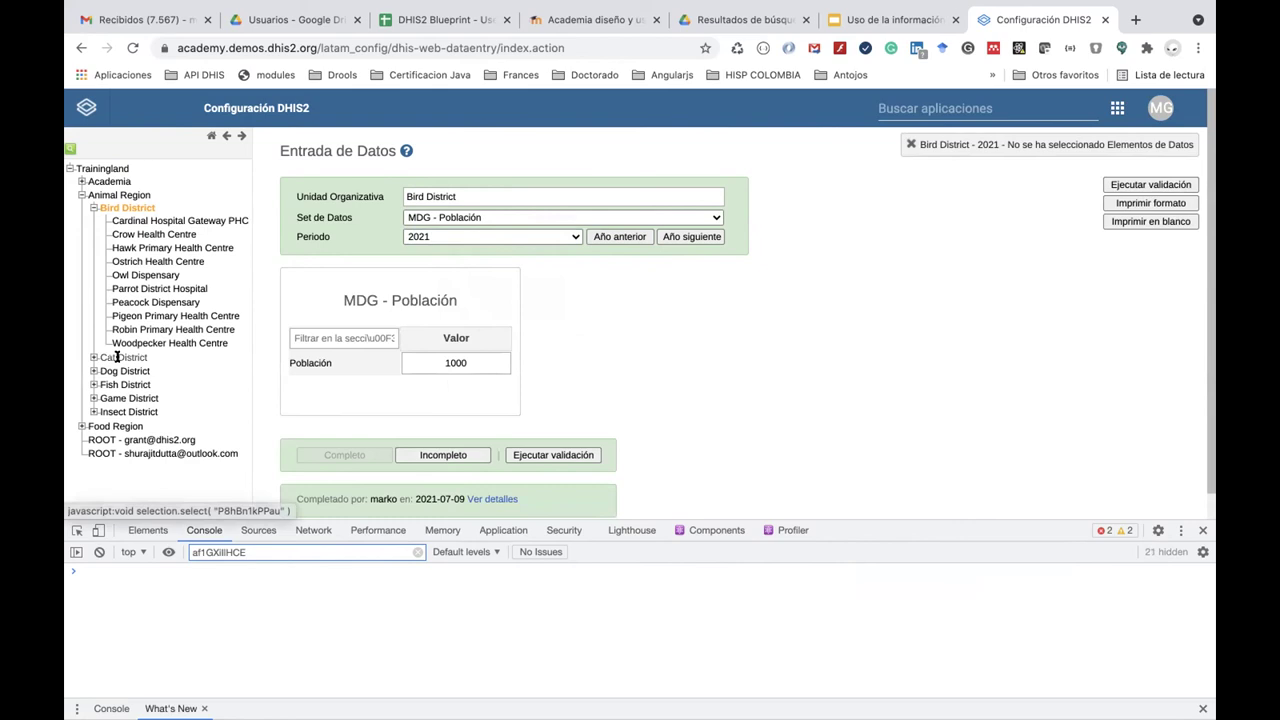
{"action": "left_click", "coordinate": [418, 363]}
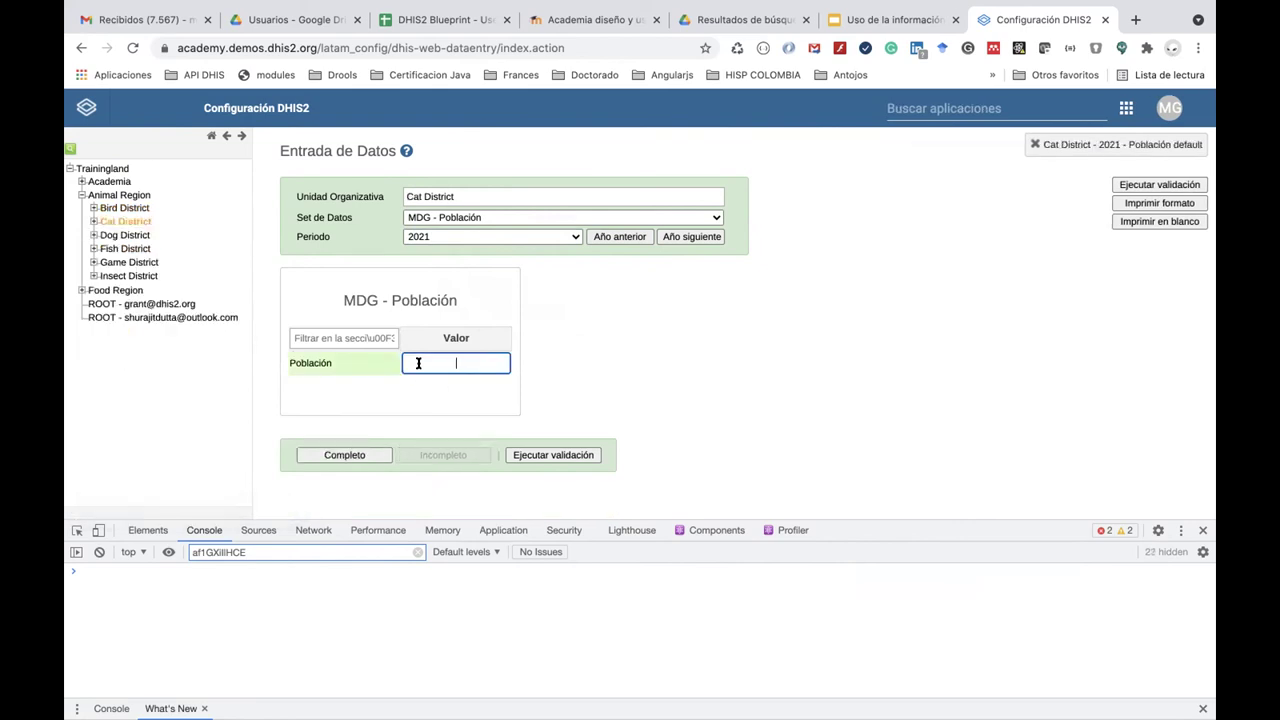
{"action": "type", "text": "500"}
{"action": "left_click", "coordinate": [667, 368]}
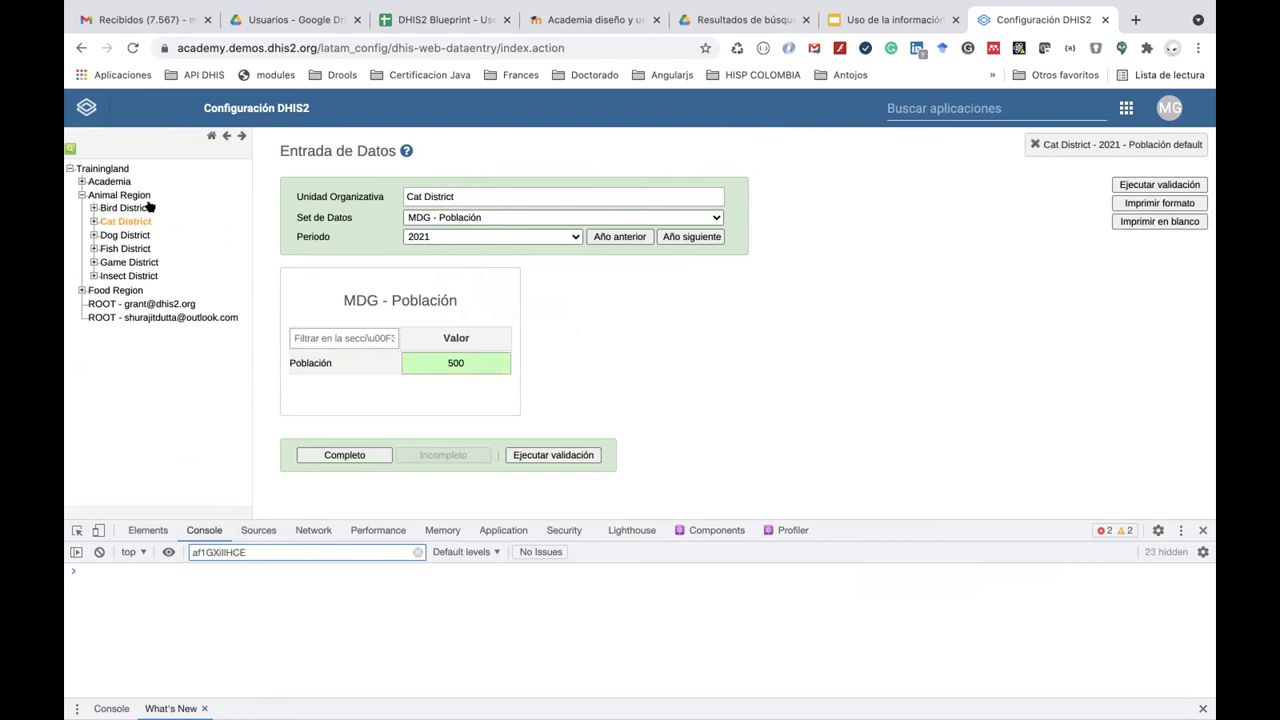
{"action": "left_click", "coordinate": [110, 206]}
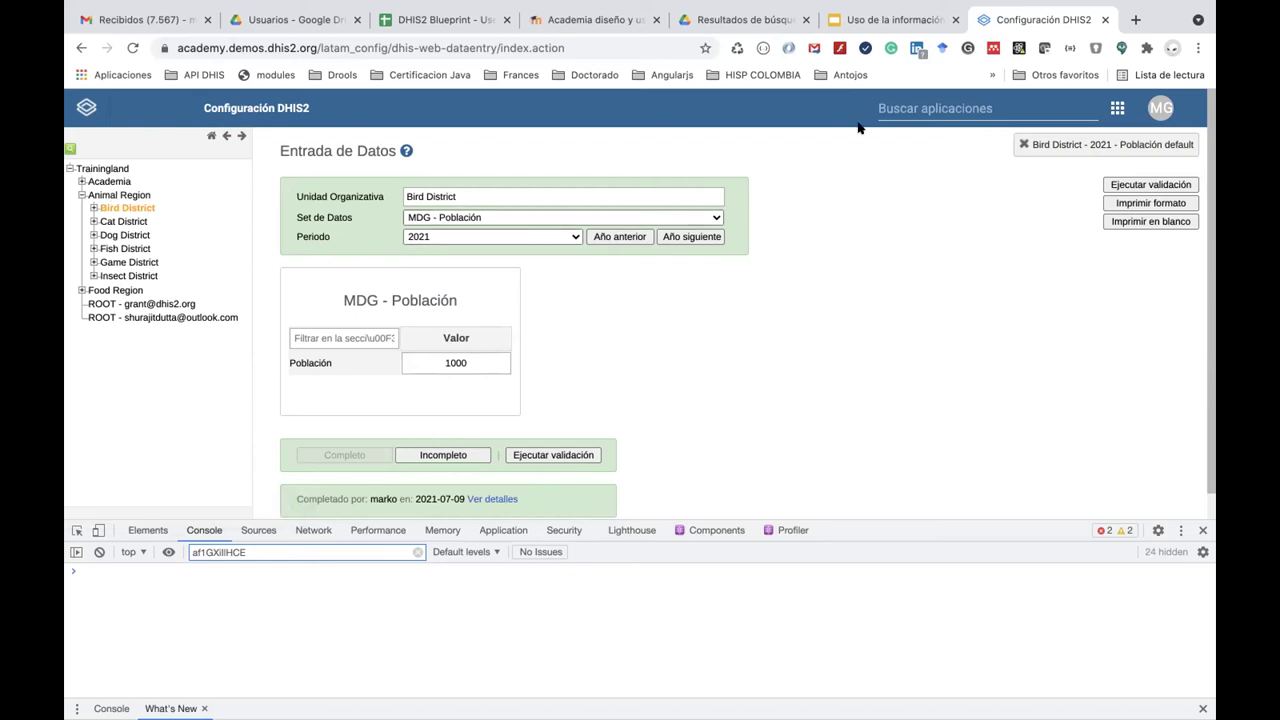
{"action": "left_click", "coordinate": [937, 113]}
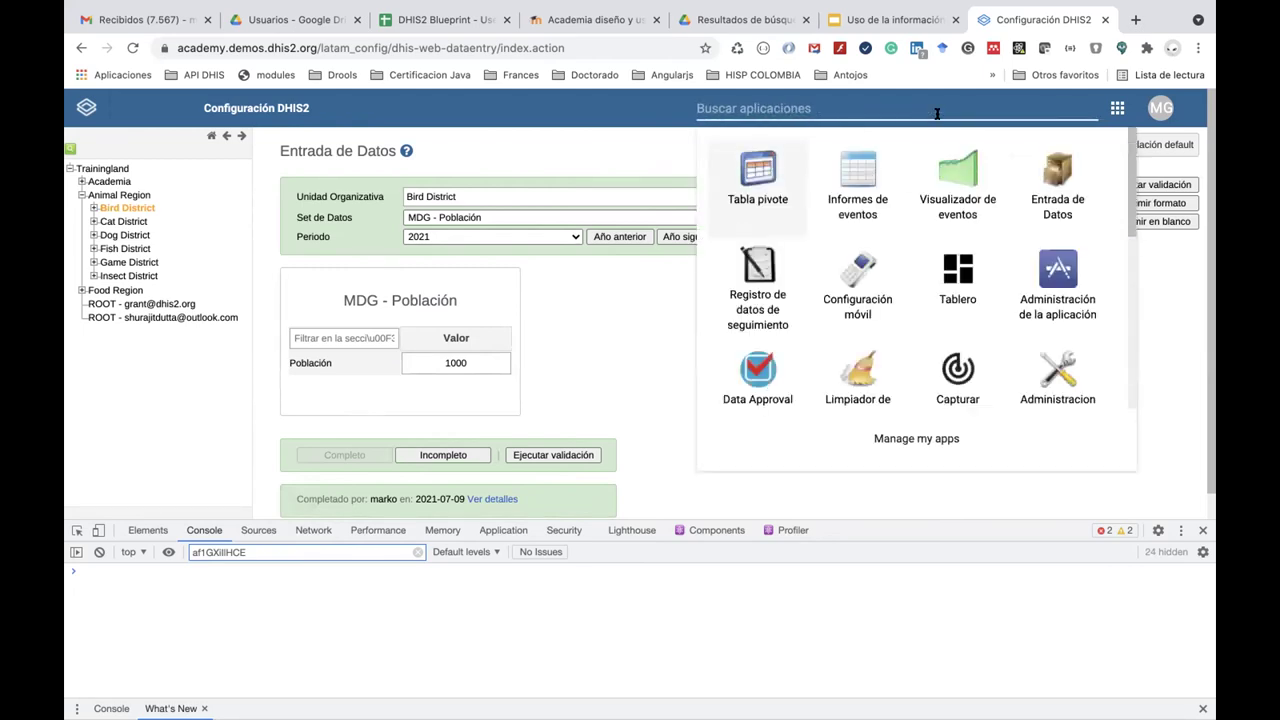
Open the Indicadores maintenance app via the 'ind' search and view the indicator types list.
{"action": "type", "text": "ind"}
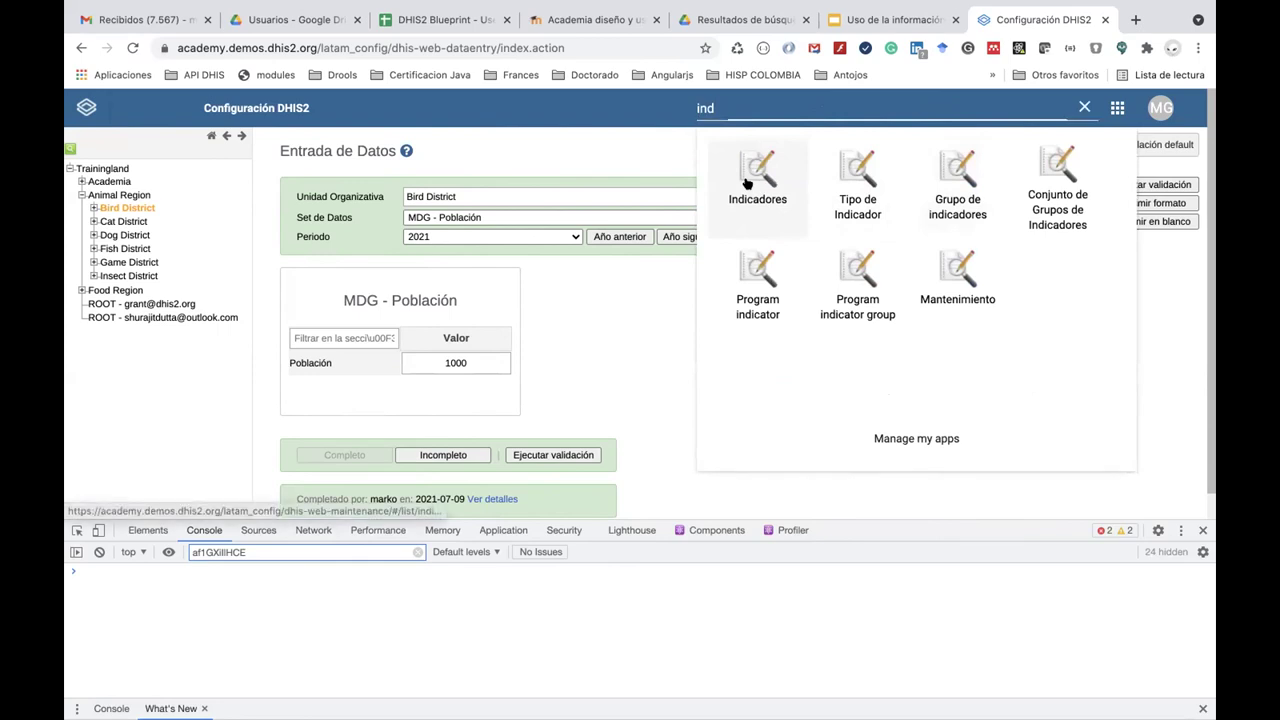
{"action": "left_click", "coordinate": [750, 180]}
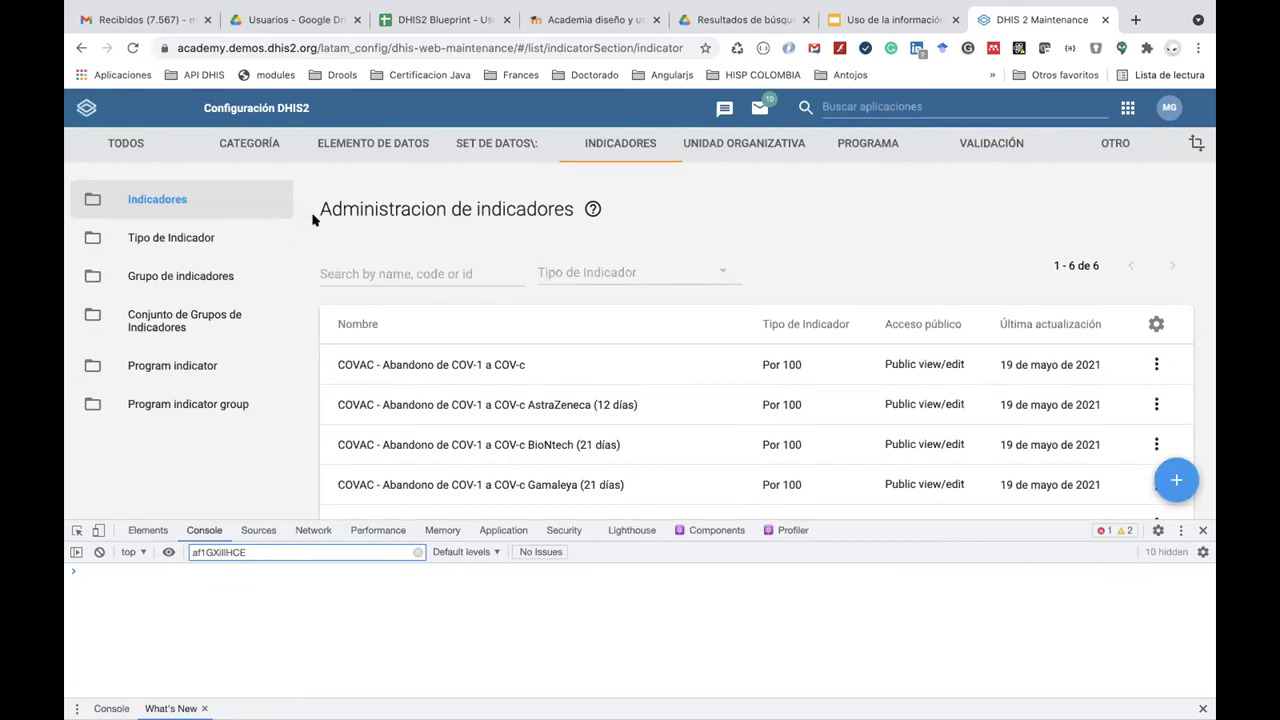
{"action": "left_click", "coordinate": [198, 377]}
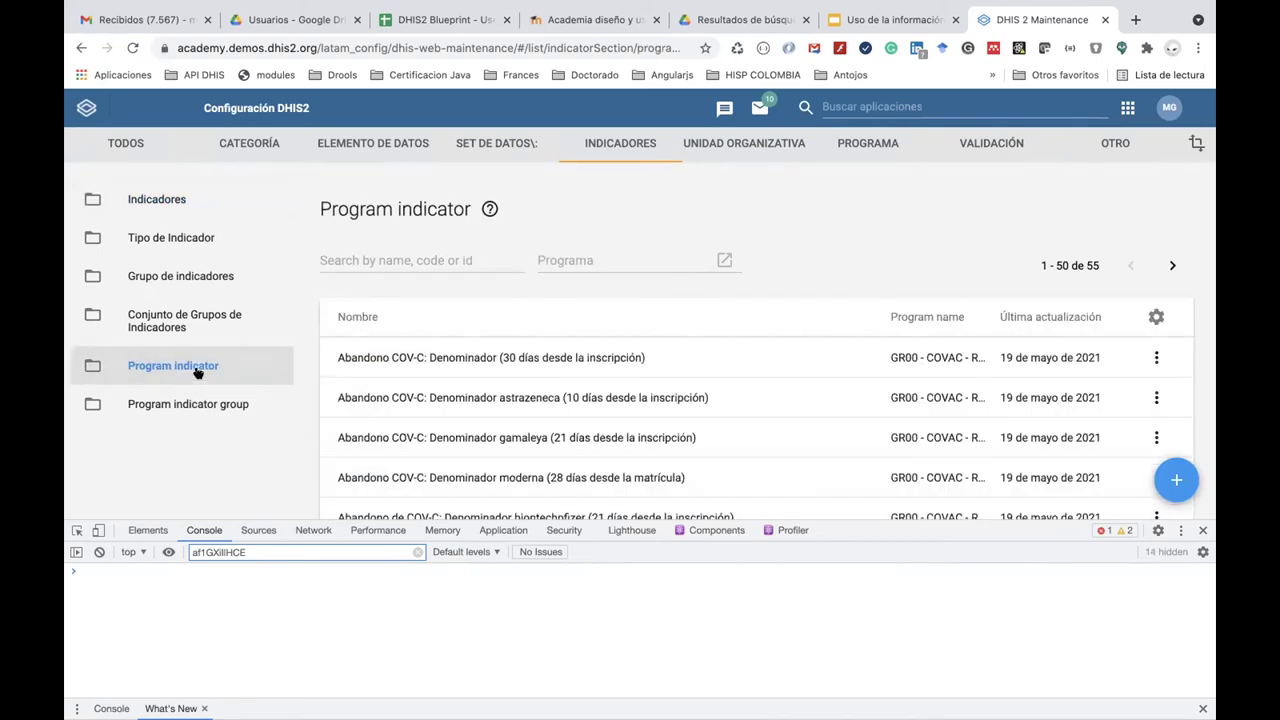
{"action": "left_click", "coordinate": [190, 246]}
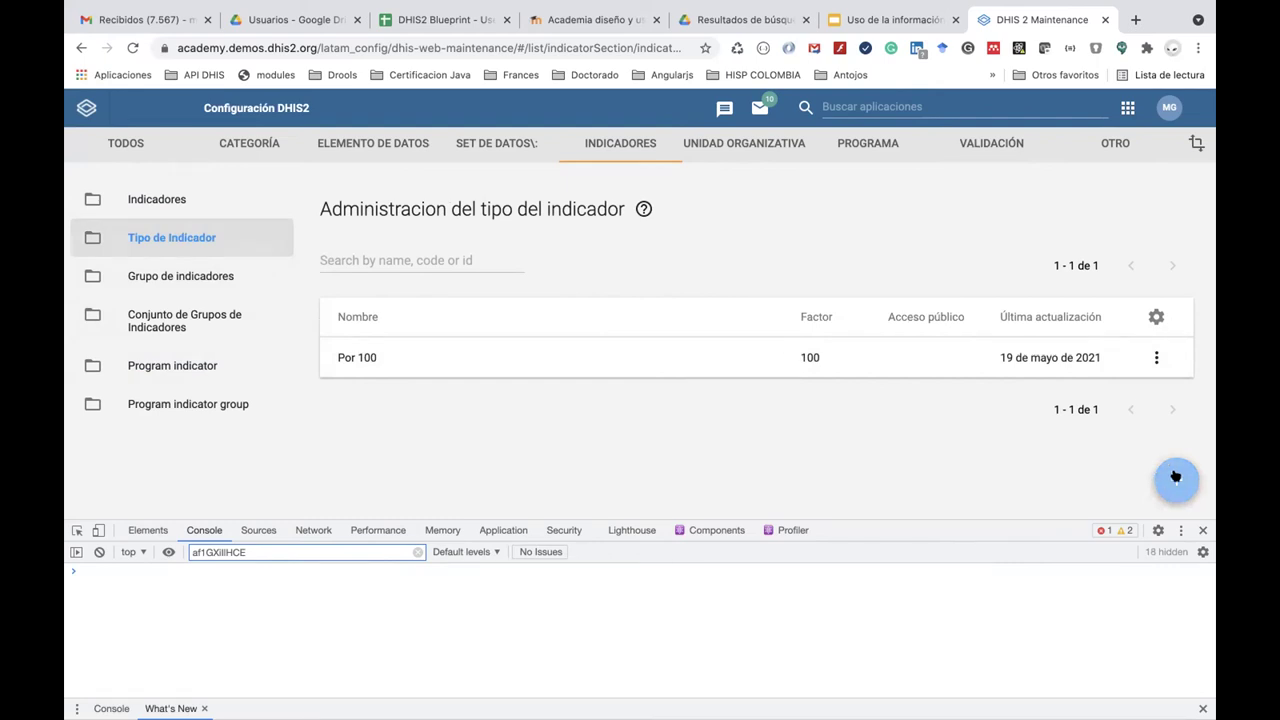
Create and save the indicator type Por 1000 with its factor.
{"action": "left_click", "coordinate": [1176, 476]}
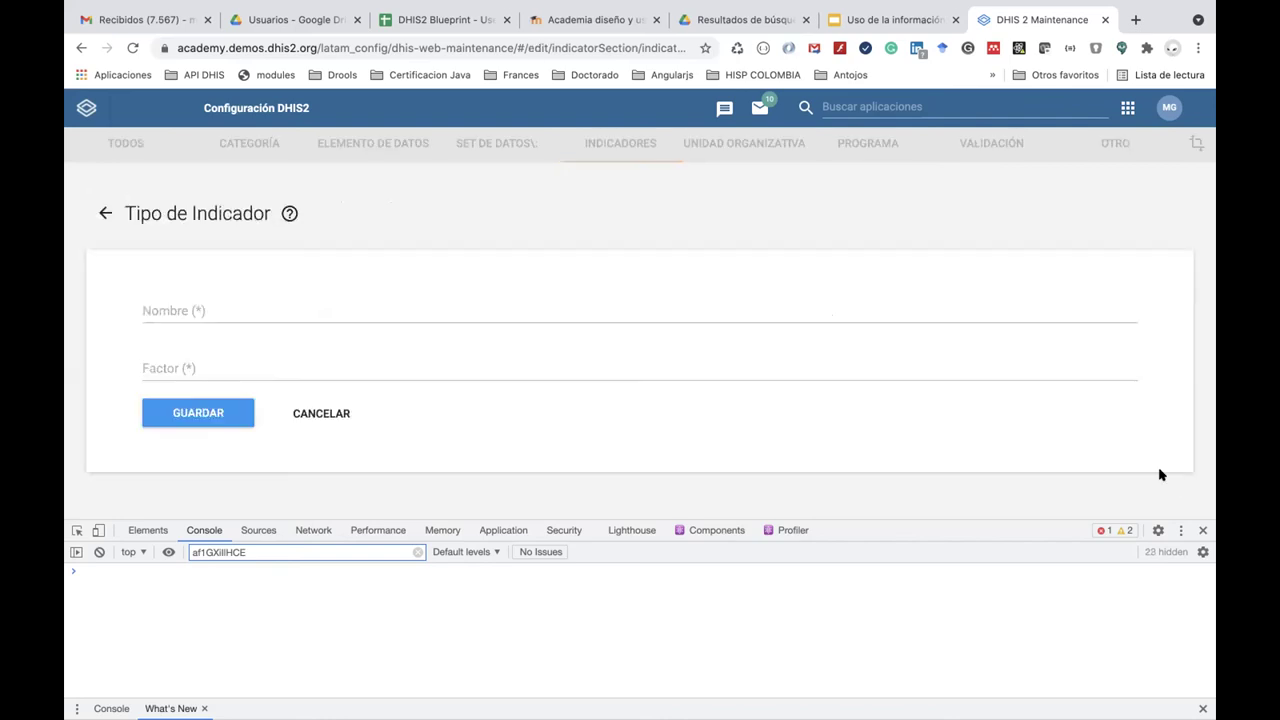
{"action": "left_click", "coordinate": [172, 315]}
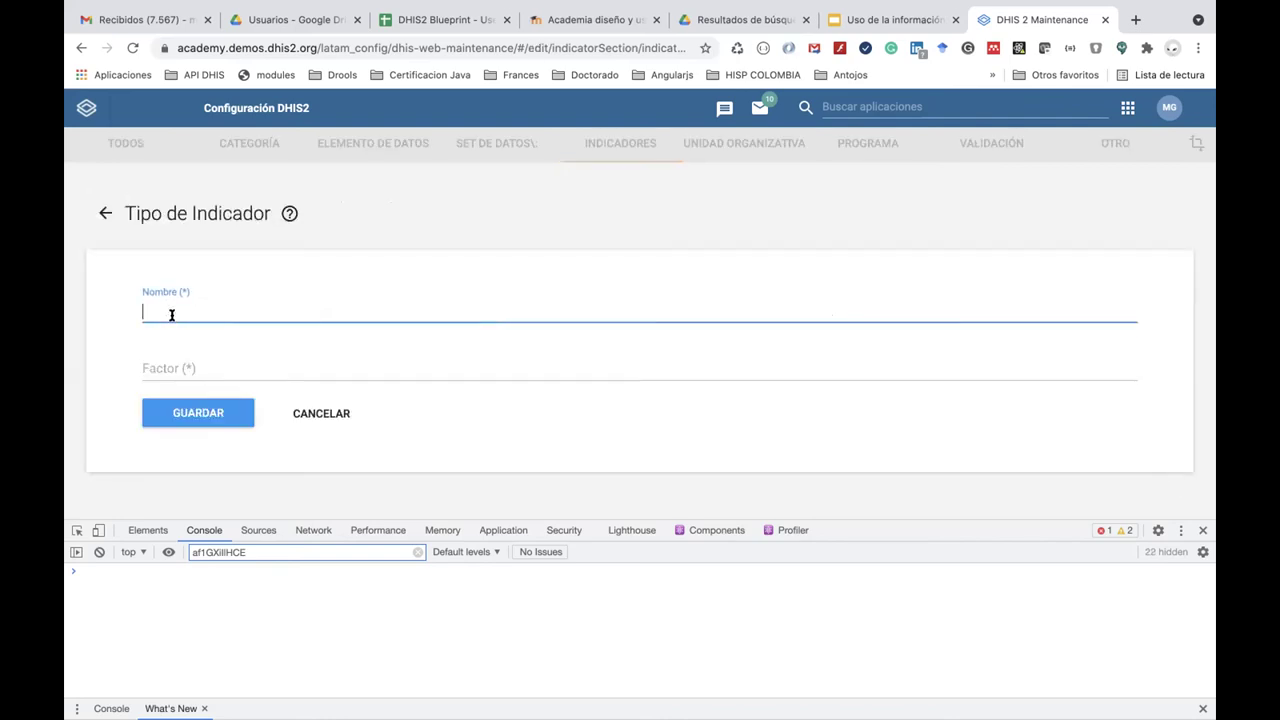
{"action": "type", "text": "Por 1000"}
{"action": "key", "text": "Tab"}
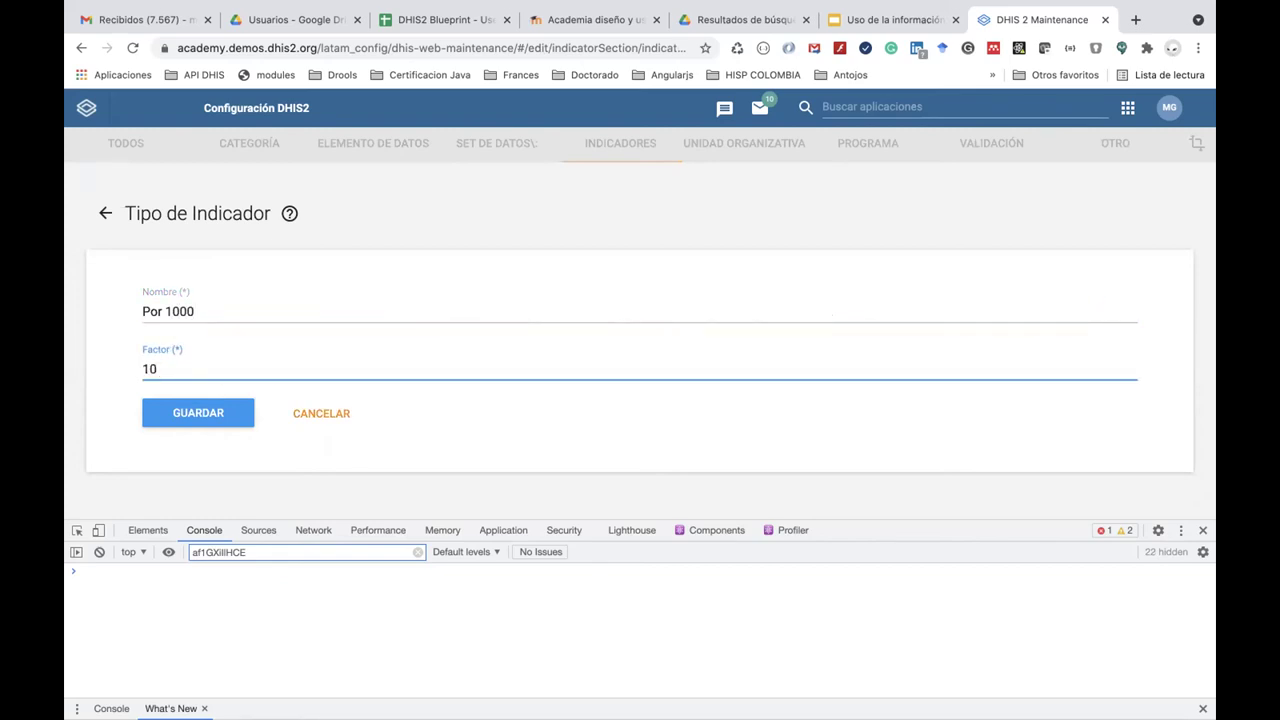
{"action": "type", "text": "1000"}
{"action": "left_click", "coordinate": [196, 414]}
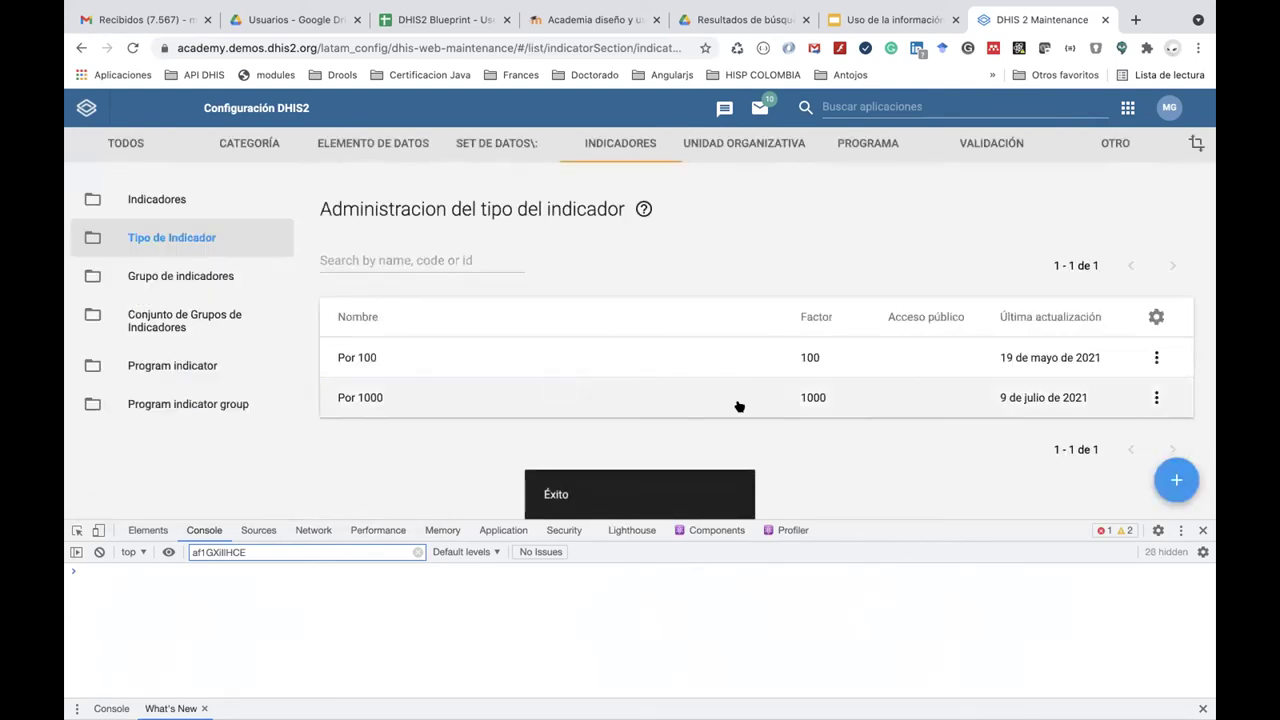
Add and save the indicator type Por 100000 with factor 100000, then return to the indicators list.
{"action": "left_click", "coordinate": [1174, 478]}
{"action": "left_click", "coordinate": [228, 305]}
{"action": "type", "text": "Por 1000"}
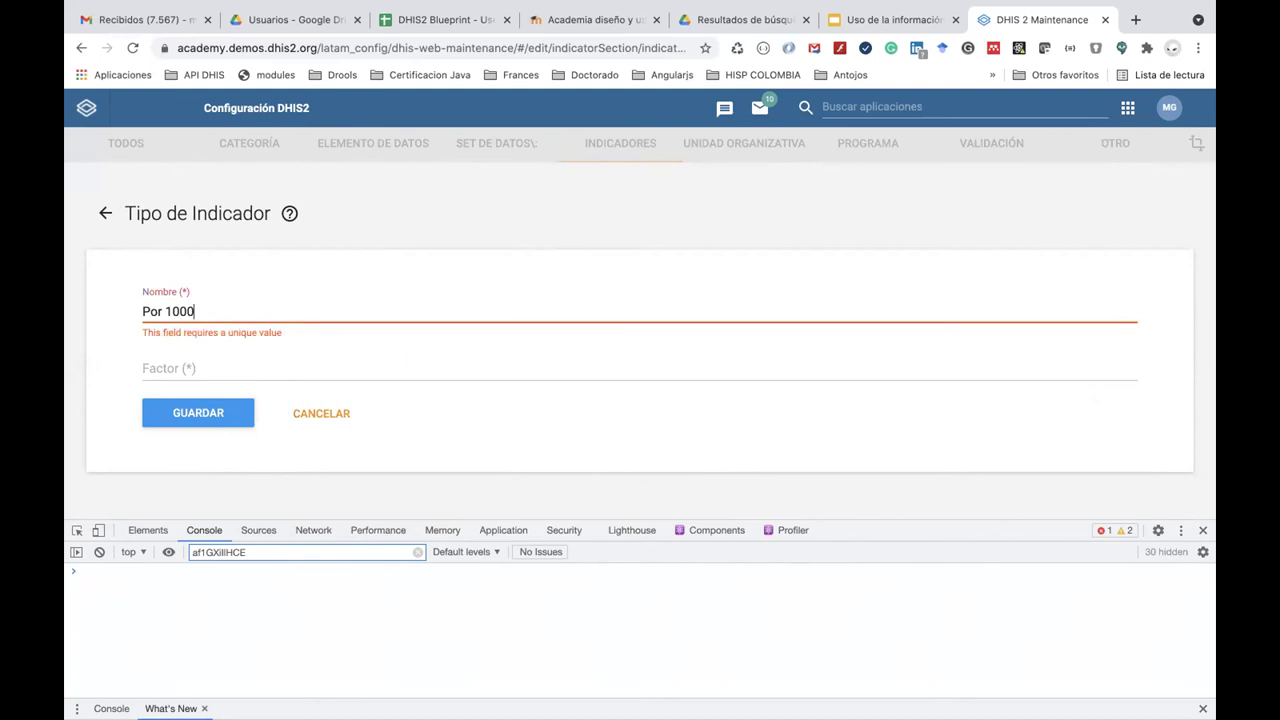
{"action": "type", "text": "00"}
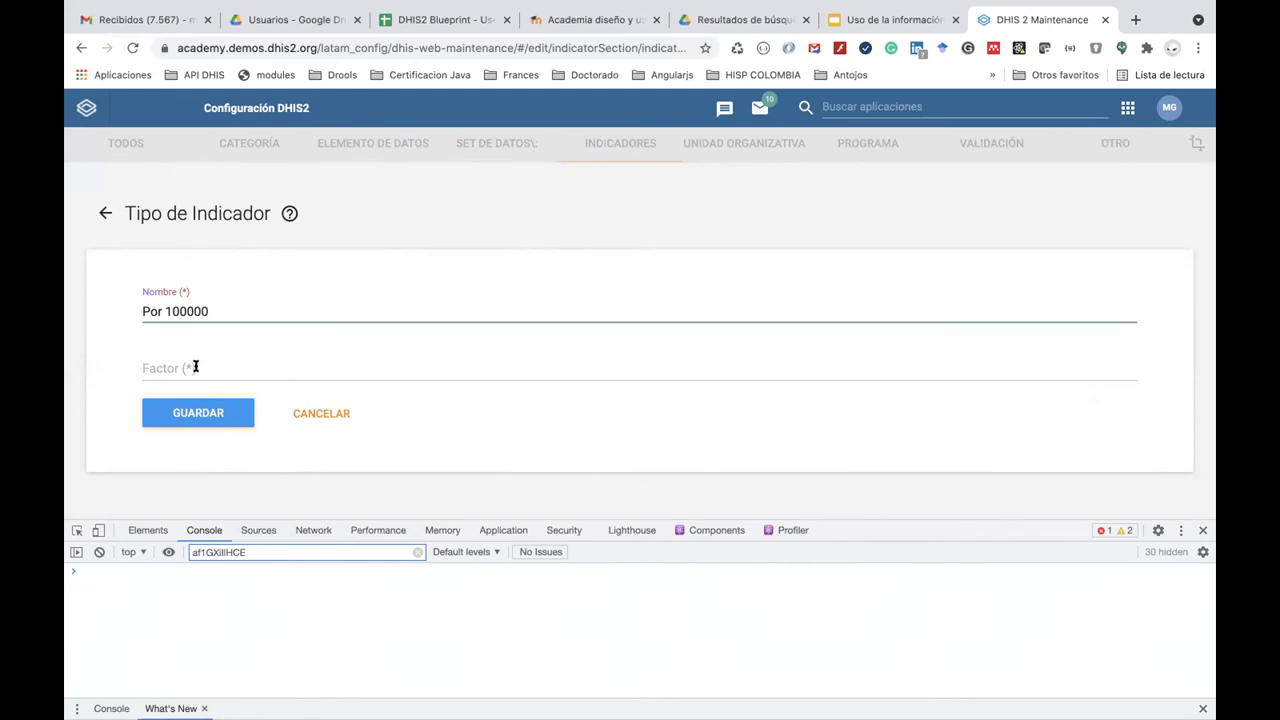
{"action": "left_click", "coordinate": [195, 366]}
{"action": "type", "text": "100000"}
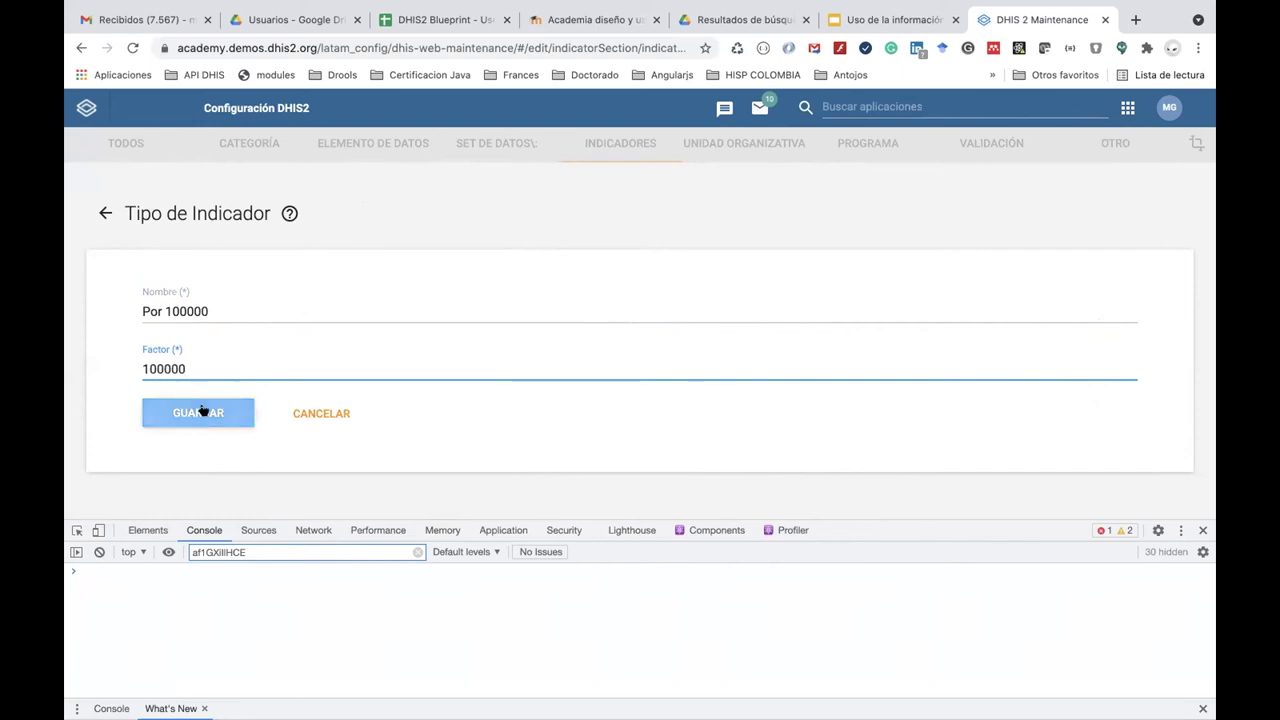
{"action": "left_click", "coordinate": [205, 410]}
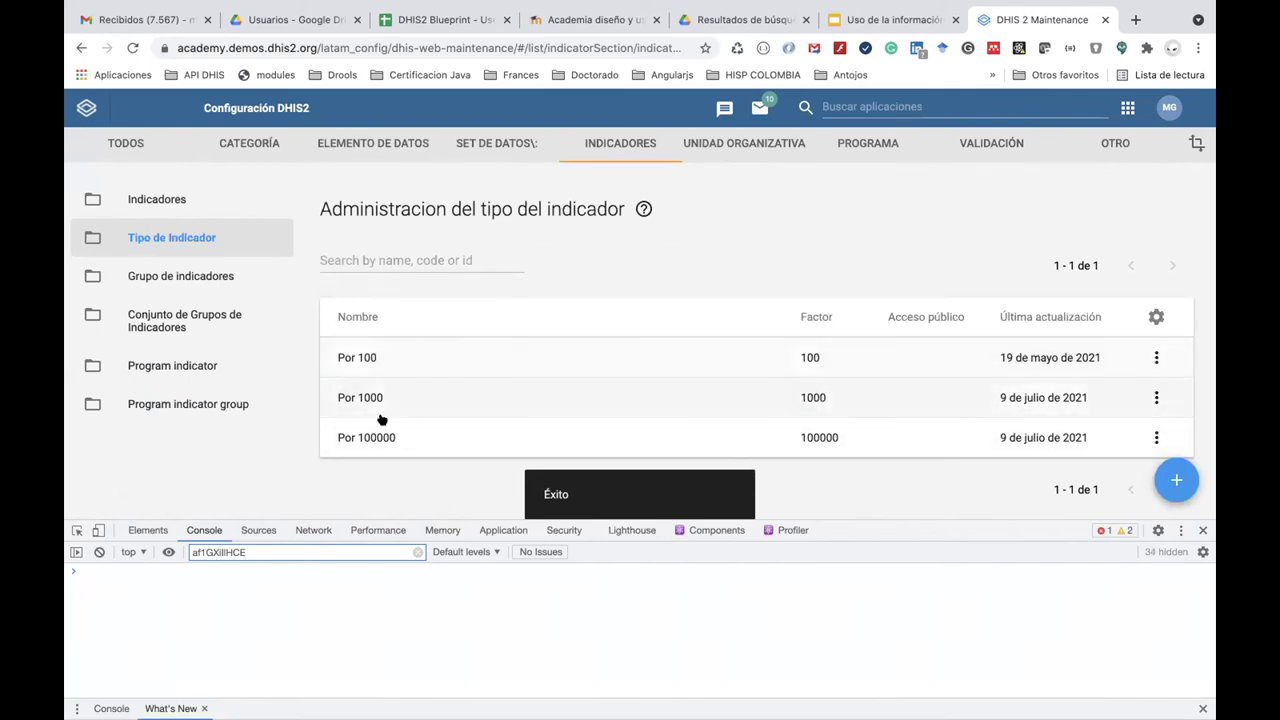
{"action": "left_click", "coordinate": [184, 199]}
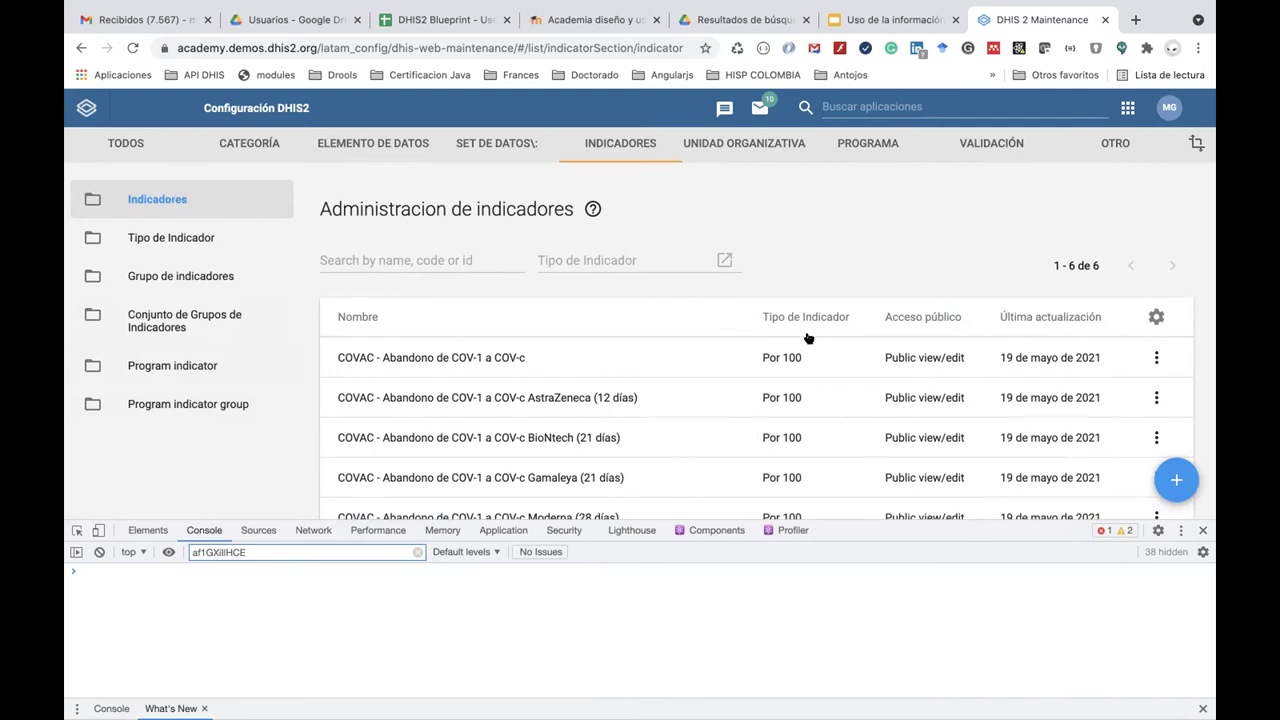
Start a new indicator named 'ENR - Tasa de incidencia Malaria P. Falciparum'.
{"action": "left_click", "coordinate": [220, 207]}
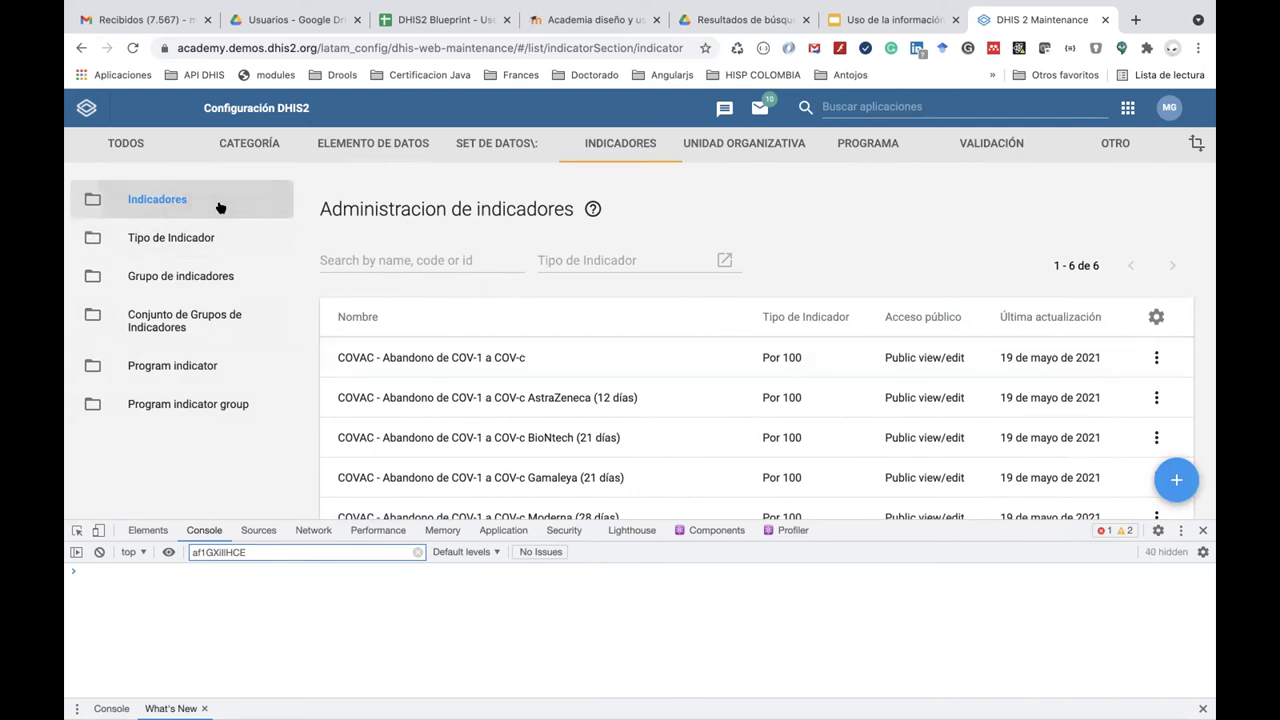
{"action": "left_click", "coordinate": [1177, 481]}
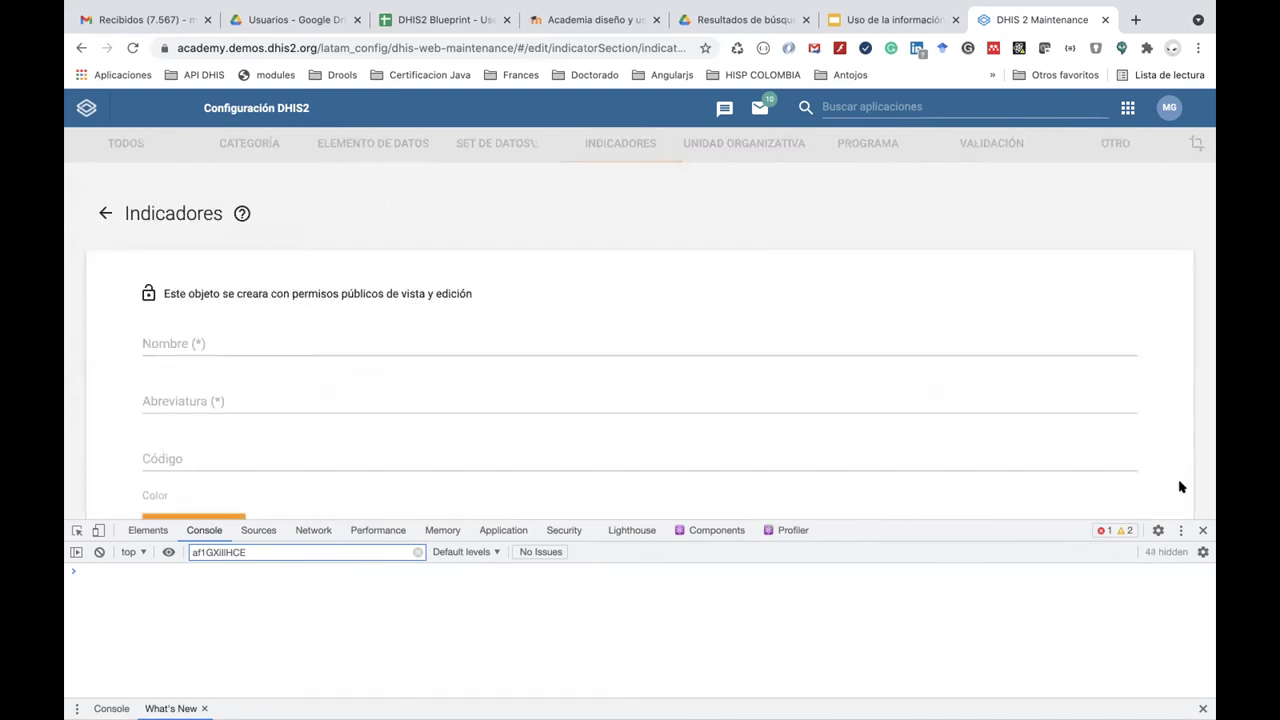
{"action": "left_click", "coordinate": [322, 346]}
{"action": "type", "text": "MDG"}
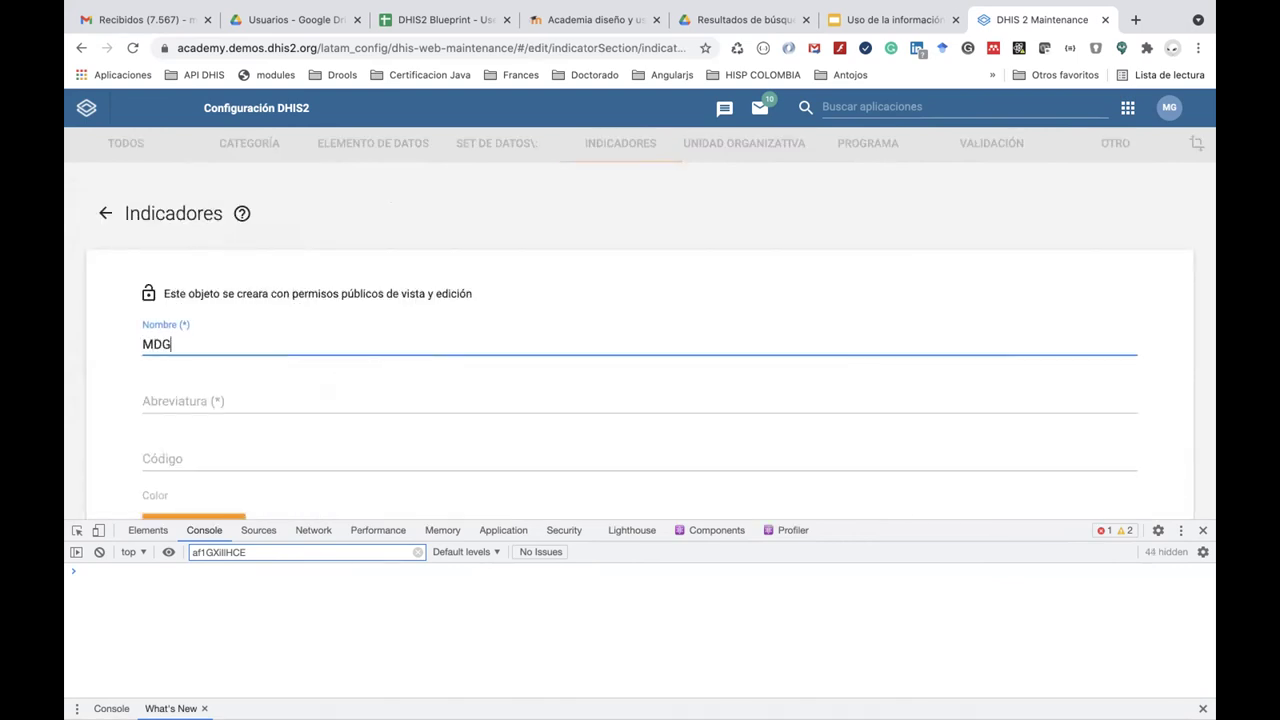
{"action": "key", "text": "BackSpace"}
{"action": "key", "text": "BackSpace"}
{"action": "key", "text": "BackSpace"}
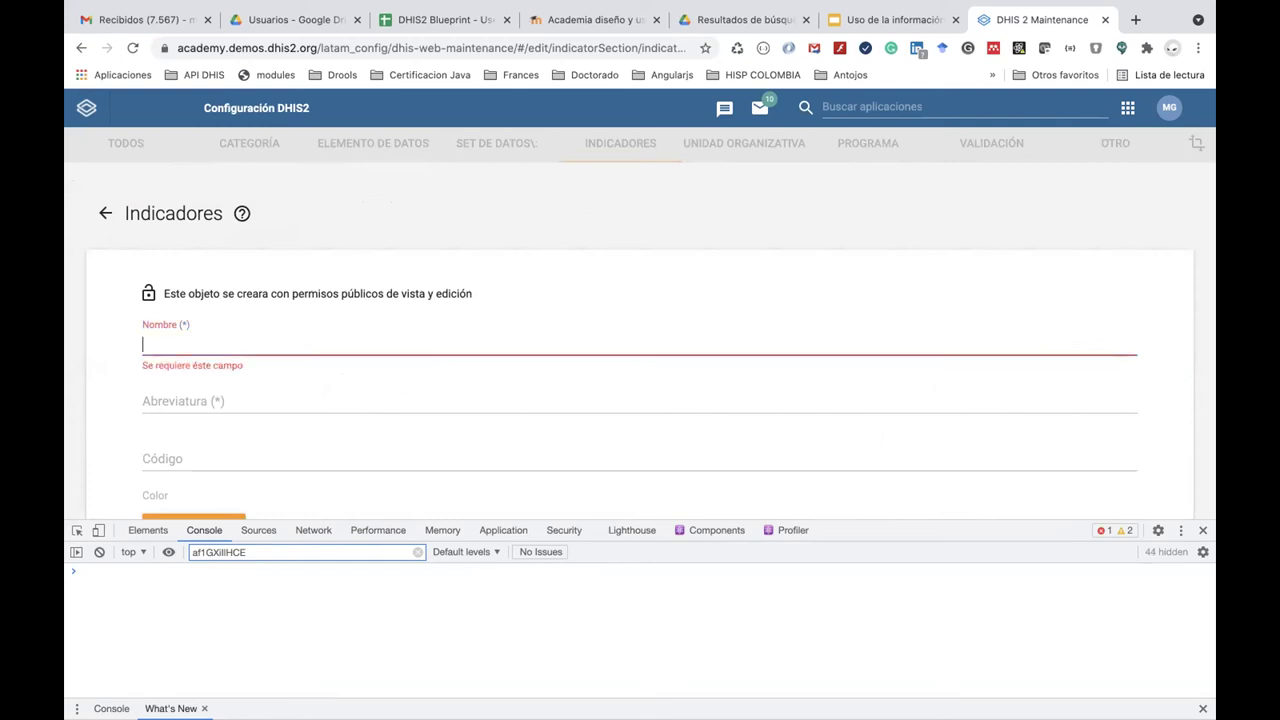
{"action": "type", "text": "ENR"}
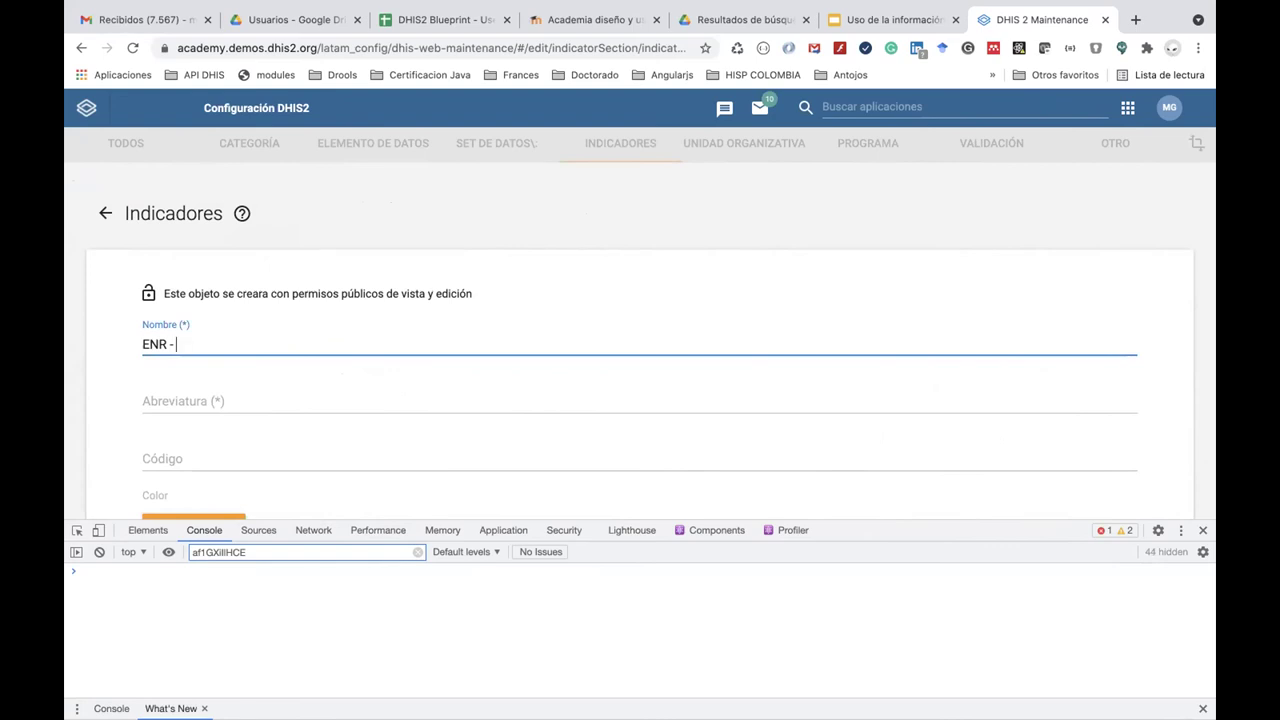
{"action": "type", "text": " - Tasa de"}
{"action": "type", "text": "er"}
{"action": "key", "text": "BackSpace"}
{"action": "key", "text": "BackSpace"}
{"action": "key", "text": "BackSpace"}
{"action": "key", "text": "BackSpace"}
{"action": "key", "text": "BackSpace"}
{"action": "type", "text": "cide"}
{"action": "key", "text": "BackSpace"}
{"action": "key", "text": "BackSpace"}
{"action": "key", "text": "BackSpace"}
{"action": "key", "text": "BackSpace"}
{"action": "type", "text": "sa de incidencia "}
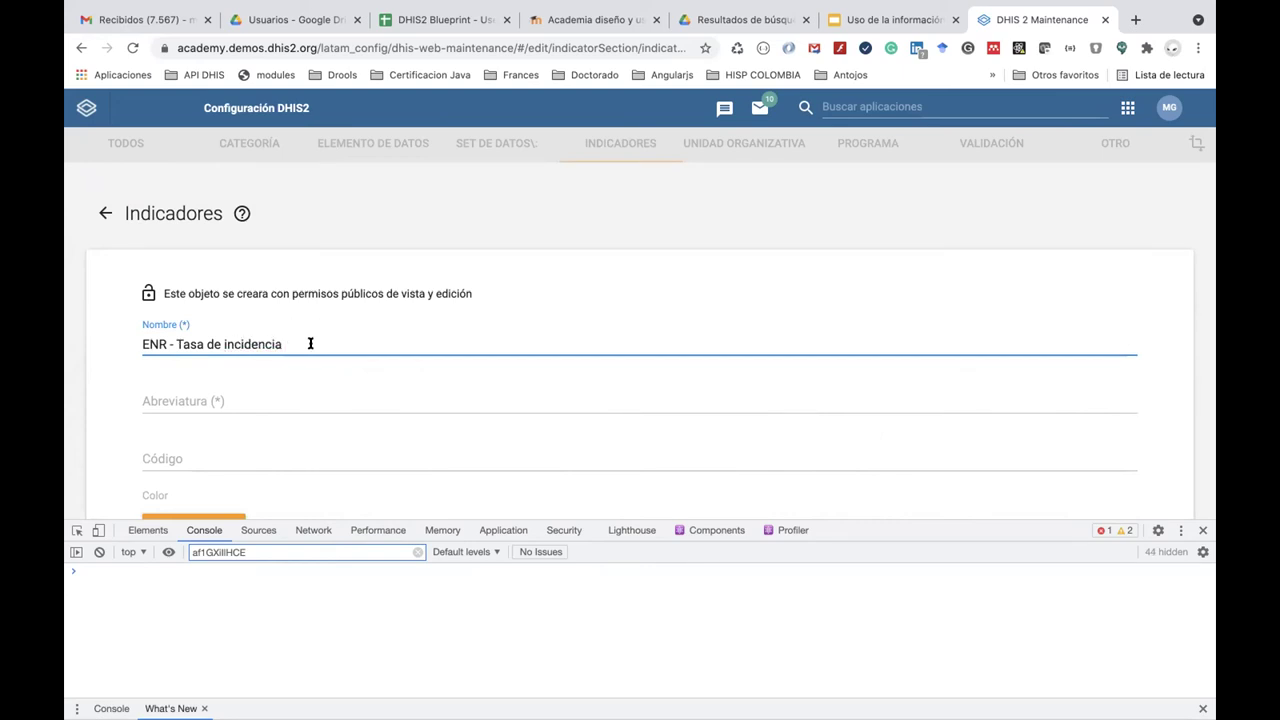
{"action": "type", "text": "Malaria P. Falciparum"}
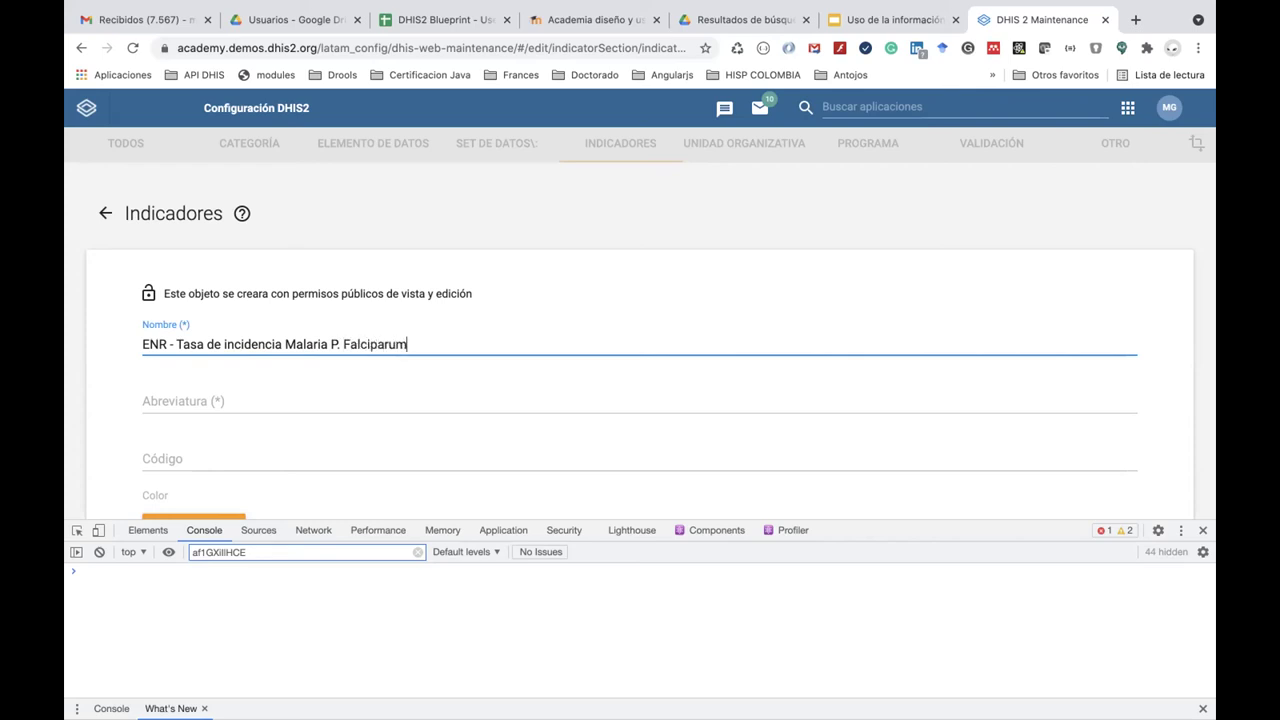
{"action": "scroll", "coordinate": [411, 407], "scroll_direction": "down", "scroll_amount": 1}
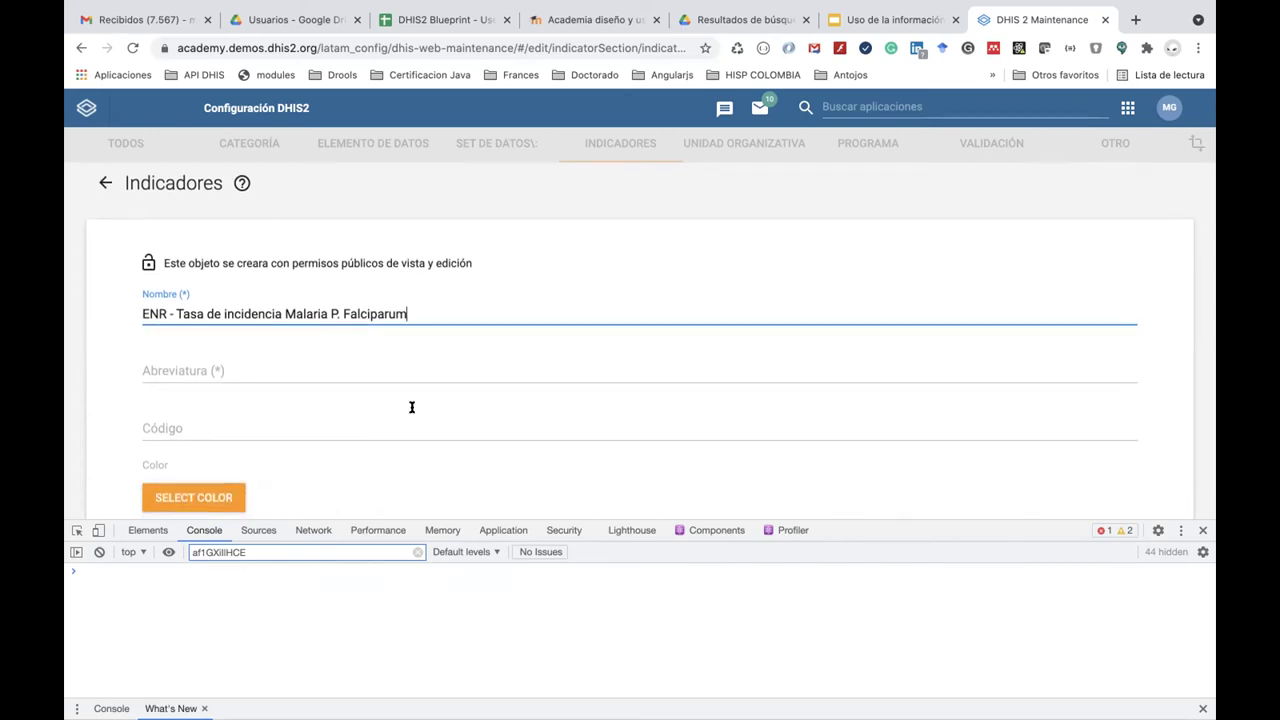
{"action": "scroll", "coordinate": [411, 407], "scroll_direction": "down", "scroll_amount": 1}
Copy the indicator name into the Abreviatura field.
{"action": "triple_click", "coordinate": [419, 270]}
{"action": "key", "text": "super+c"}
{"action": "left_click", "coordinate": [314, 324]}
{"action": "key", "text": "super+v"}
{"action": "scroll", "coordinate": [316, 324], "scroll_direction": "down", "scroll_amount": 1}
{"action": "scroll", "coordinate": [315, 324], "scroll_direction": "down", "scroll_amount": 5}
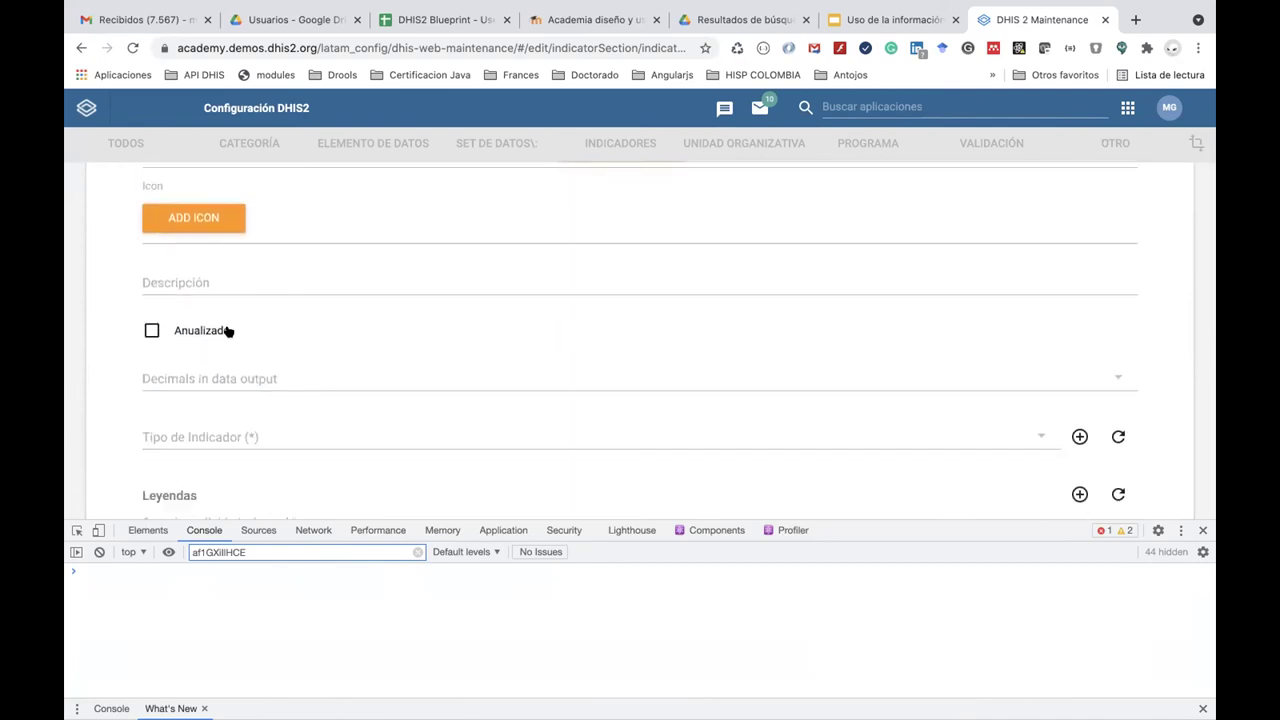
Mark the indicator annualized with 2 output decimals and indicator type Por 100000.
{"action": "left_click", "coordinate": [155, 331]}
{"action": "left_click", "coordinate": [153, 330]}
{"action": "left_click", "coordinate": [193, 372]}
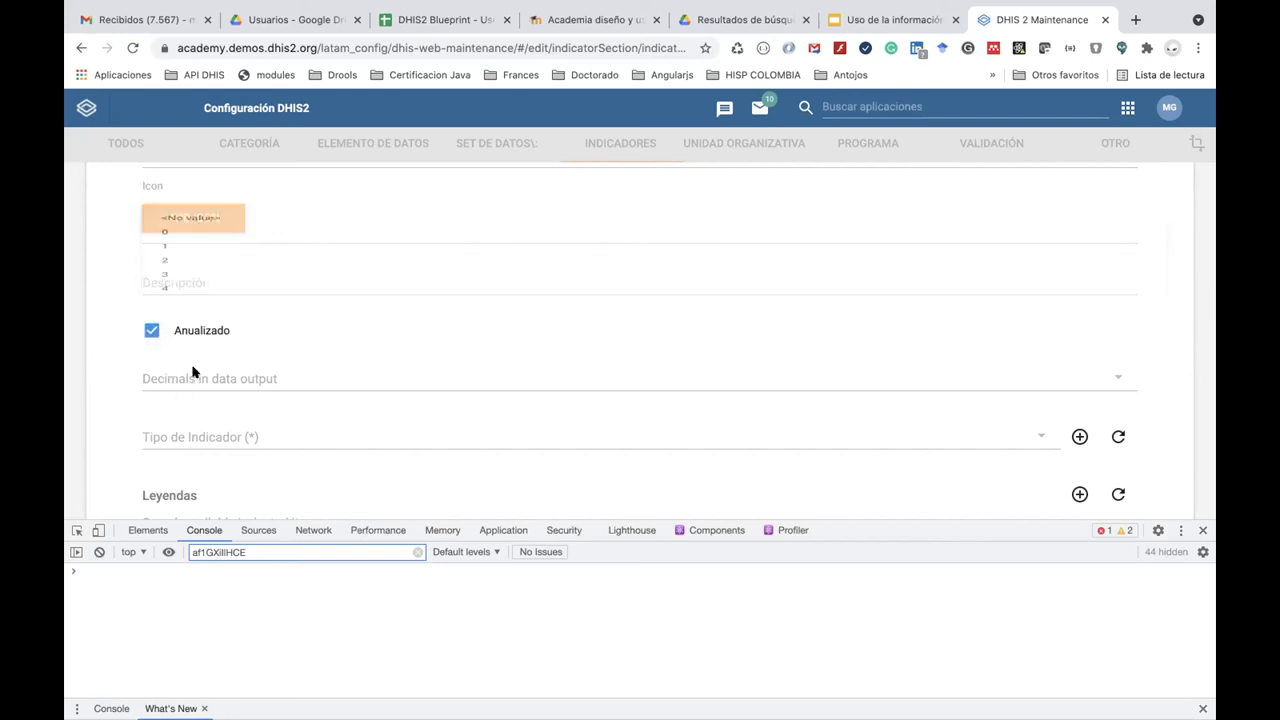
{"action": "left_click", "coordinate": [191, 303]}
{"action": "scroll", "coordinate": [206, 438], "scroll_direction": "down", "scroll_amount": 1}
{"action": "scroll", "coordinate": [206, 438], "scroll_direction": "down", "scroll_amount": 1}
{"action": "left_click", "coordinate": [220, 367]}
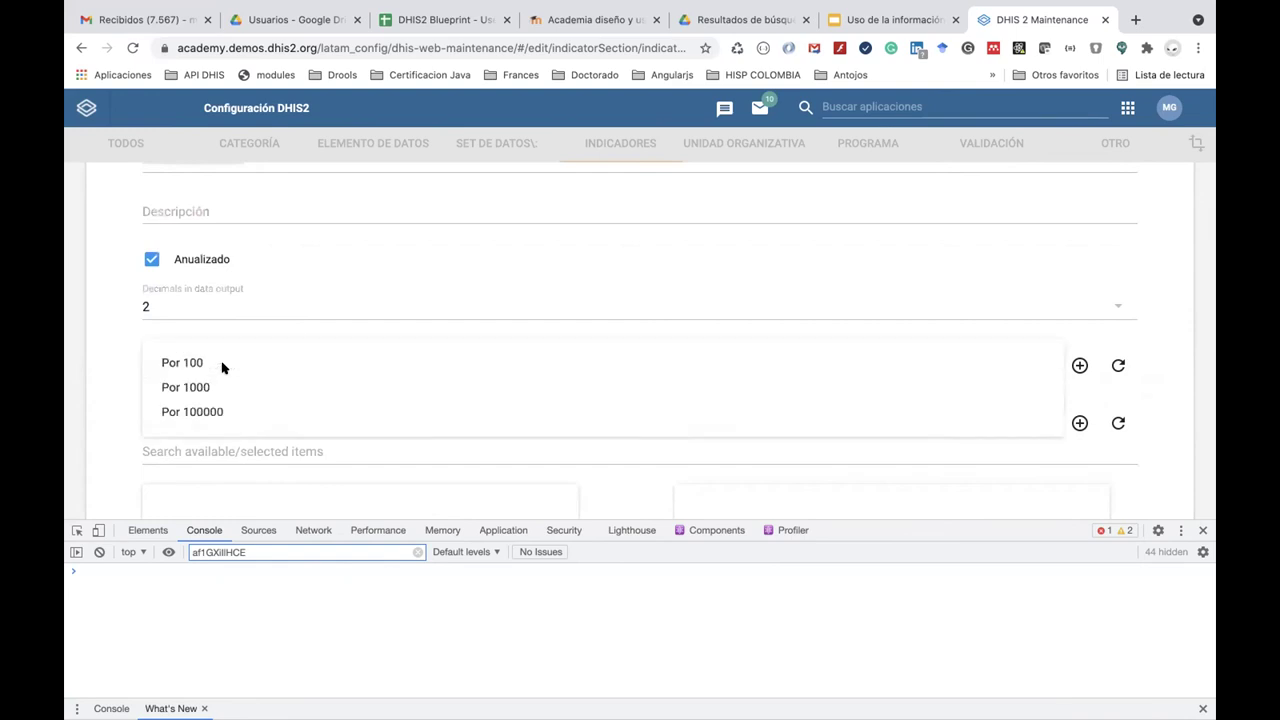
{"action": "left_click", "coordinate": [227, 418]}
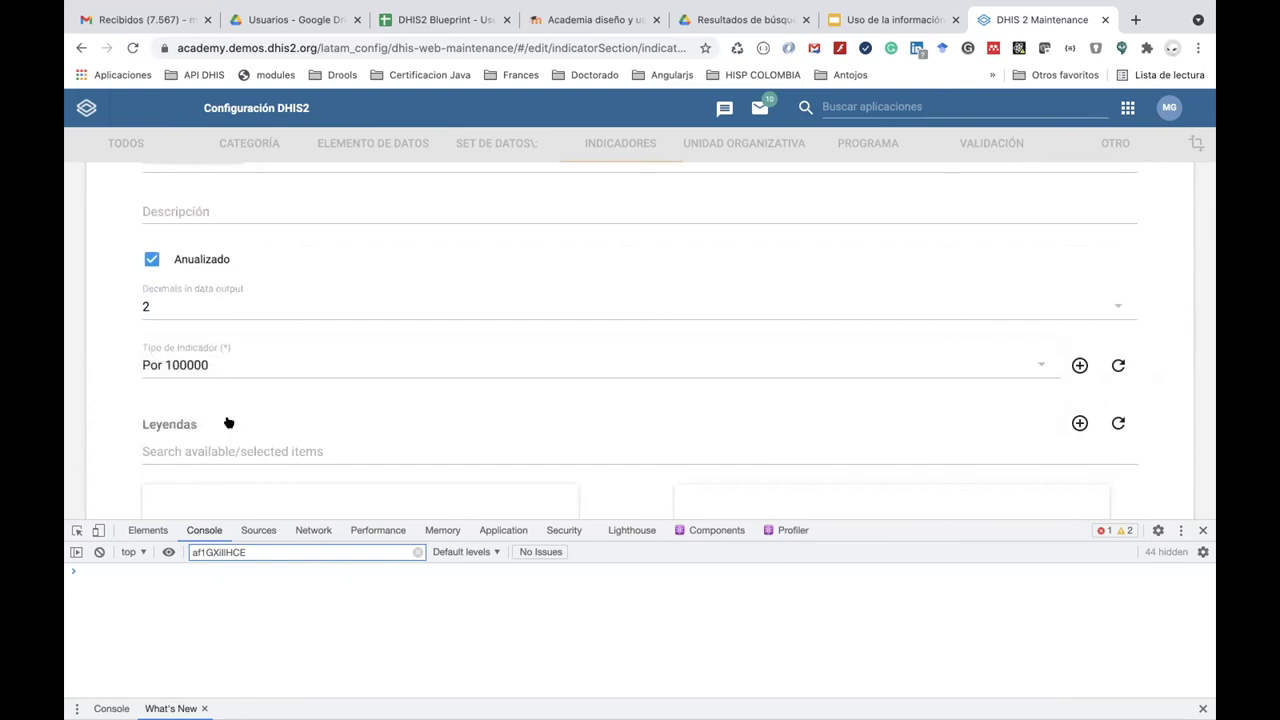
{"action": "scroll", "coordinate": [226, 415], "scroll_direction": "down", "scroll_amount": 2}
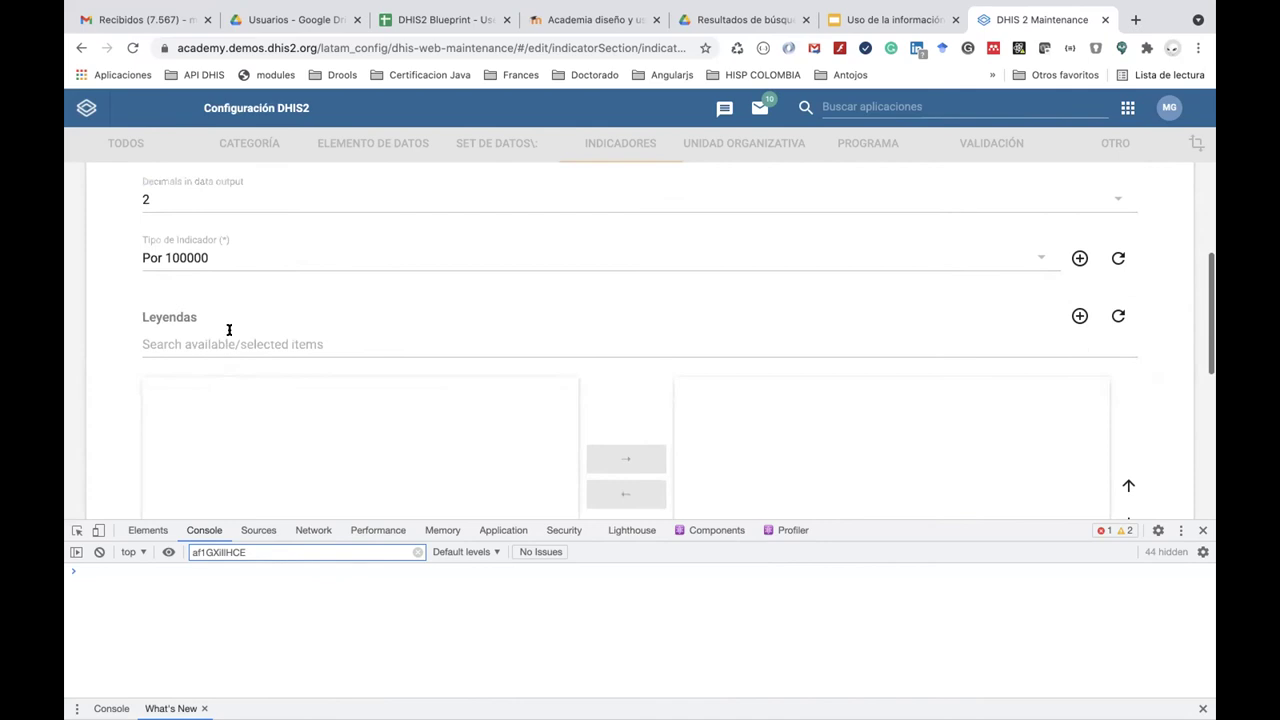
{"action": "scroll", "coordinate": [244, 363], "scroll_direction": "down", "scroll_amount": 2}
{"action": "scroll", "coordinate": [240, 289], "scroll_direction": "down", "scroll_amount": 4}
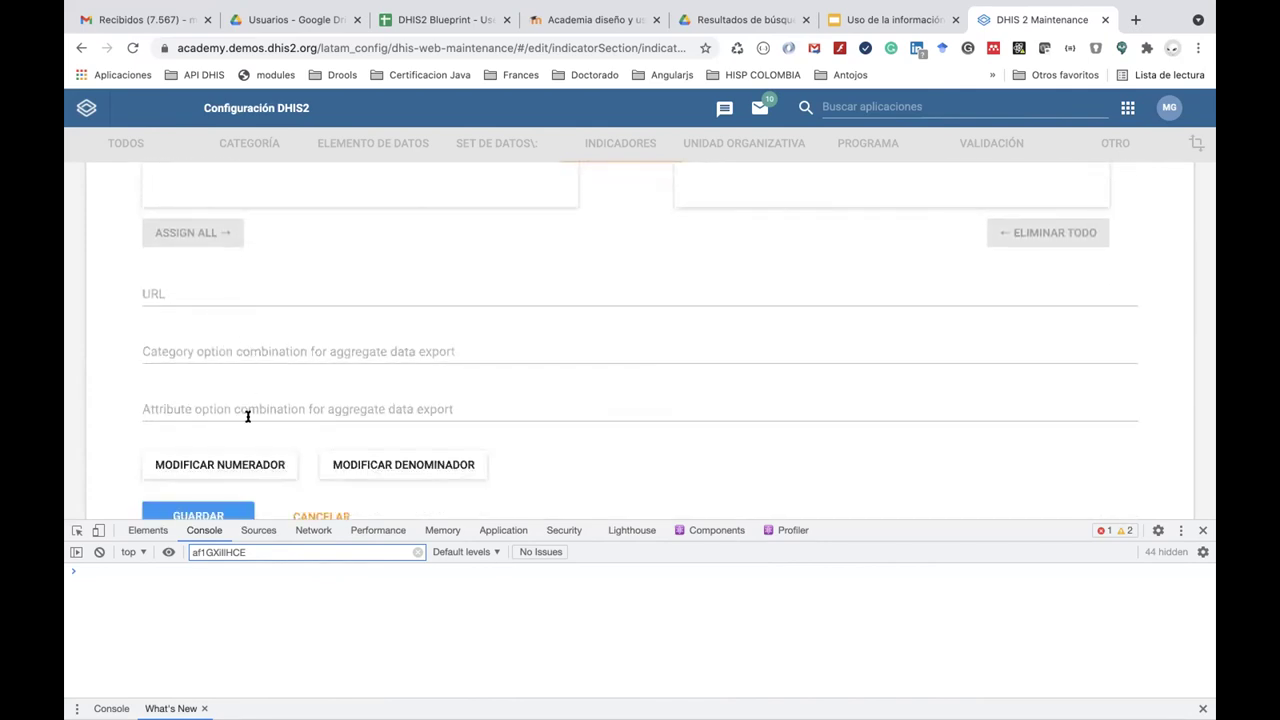
Pick the Malaria Falciparum case-count indicator from ENR - Programa de Malaria as the numerator.
{"action": "left_click", "coordinate": [244, 466]}
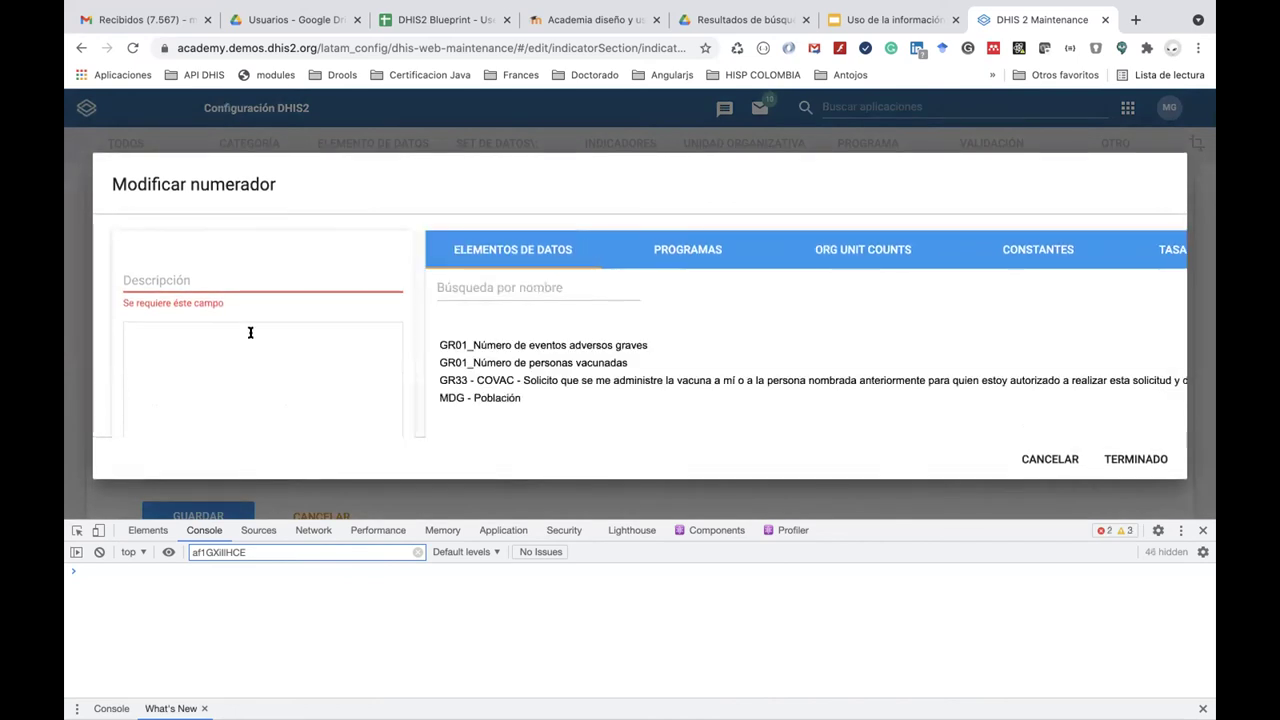
{"action": "left_click", "coordinate": [676, 257]}
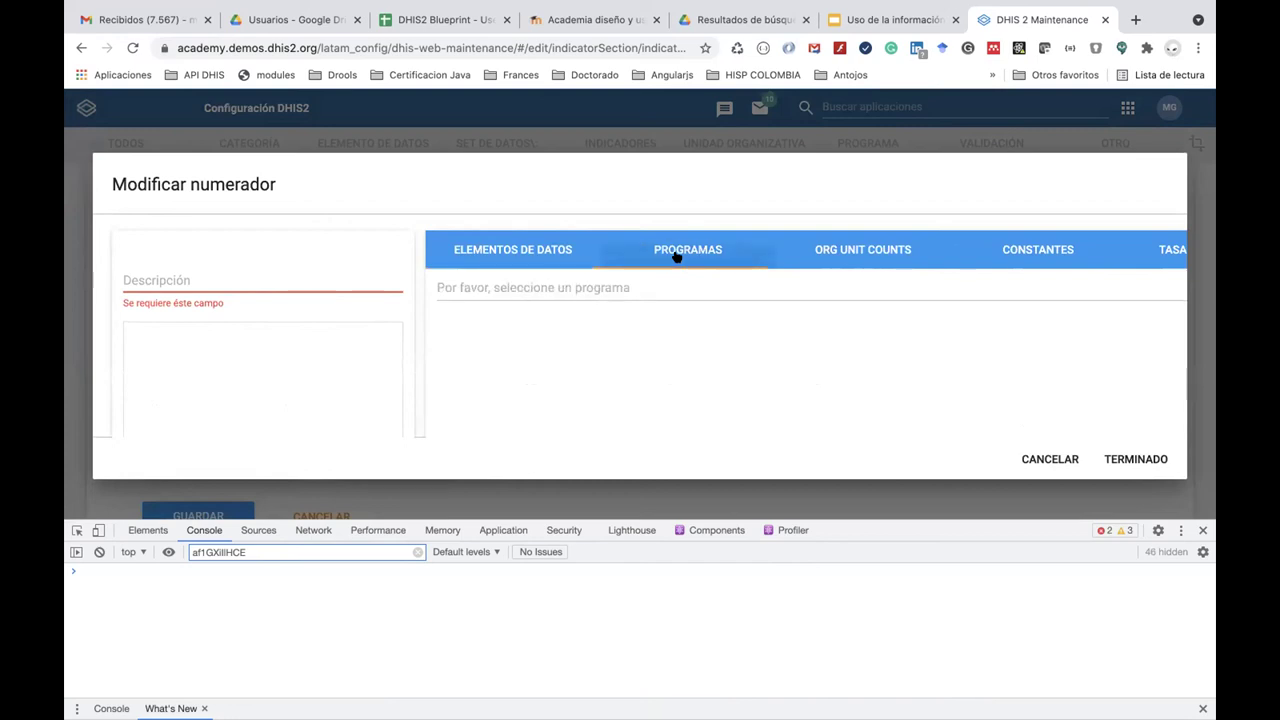
{"action": "left_click", "coordinate": [600, 288]}
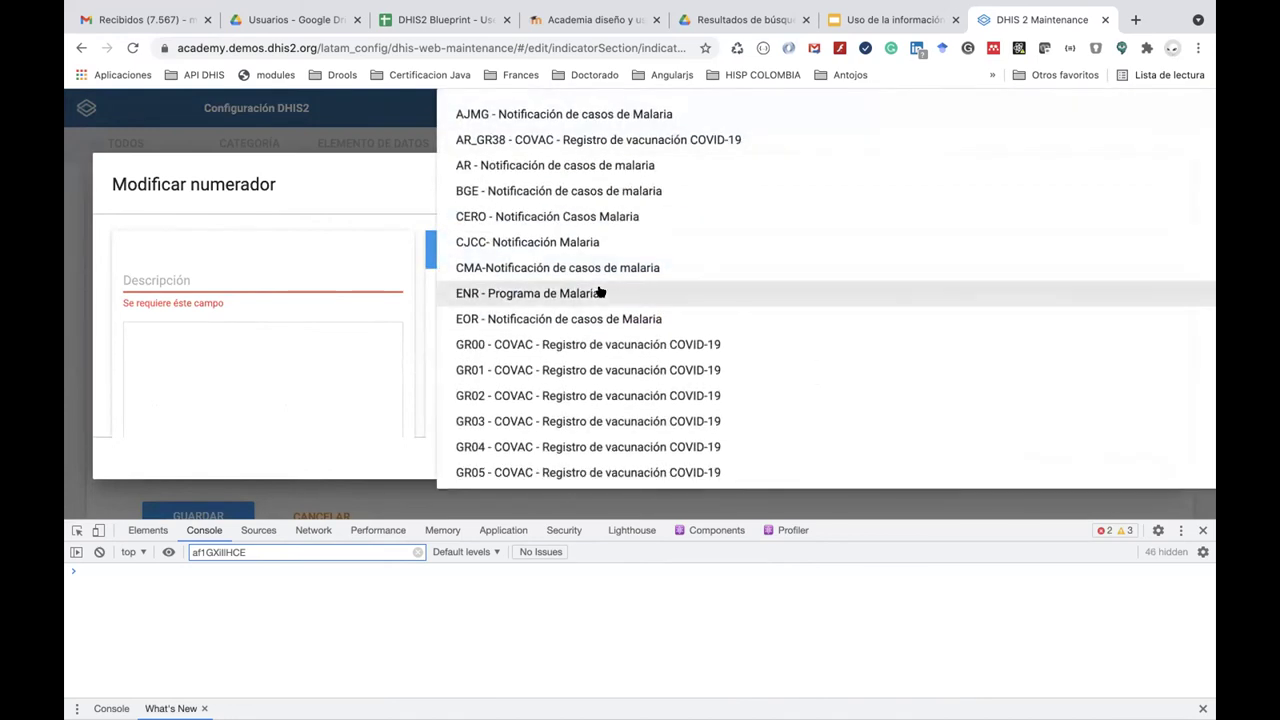
{"action": "left_click", "coordinate": [604, 290]}
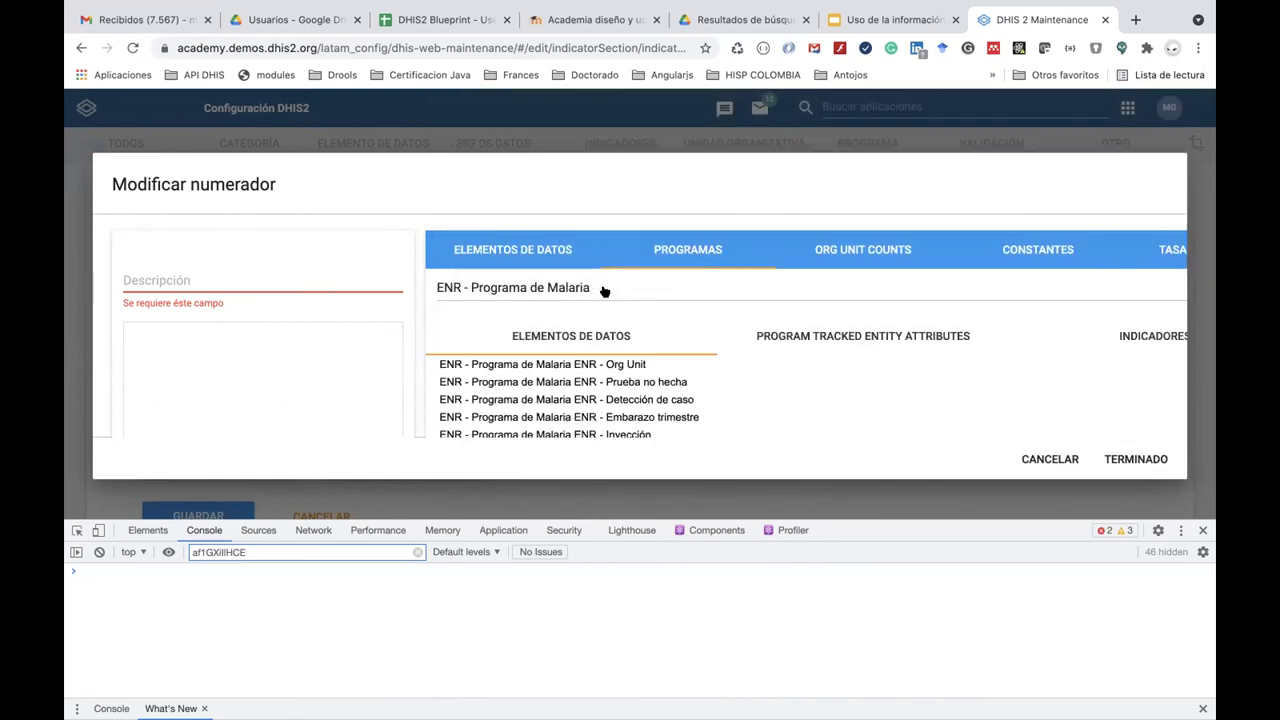
{"action": "scroll", "coordinate": [864, 356], "scroll_direction": "right", "scroll_amount": 1}
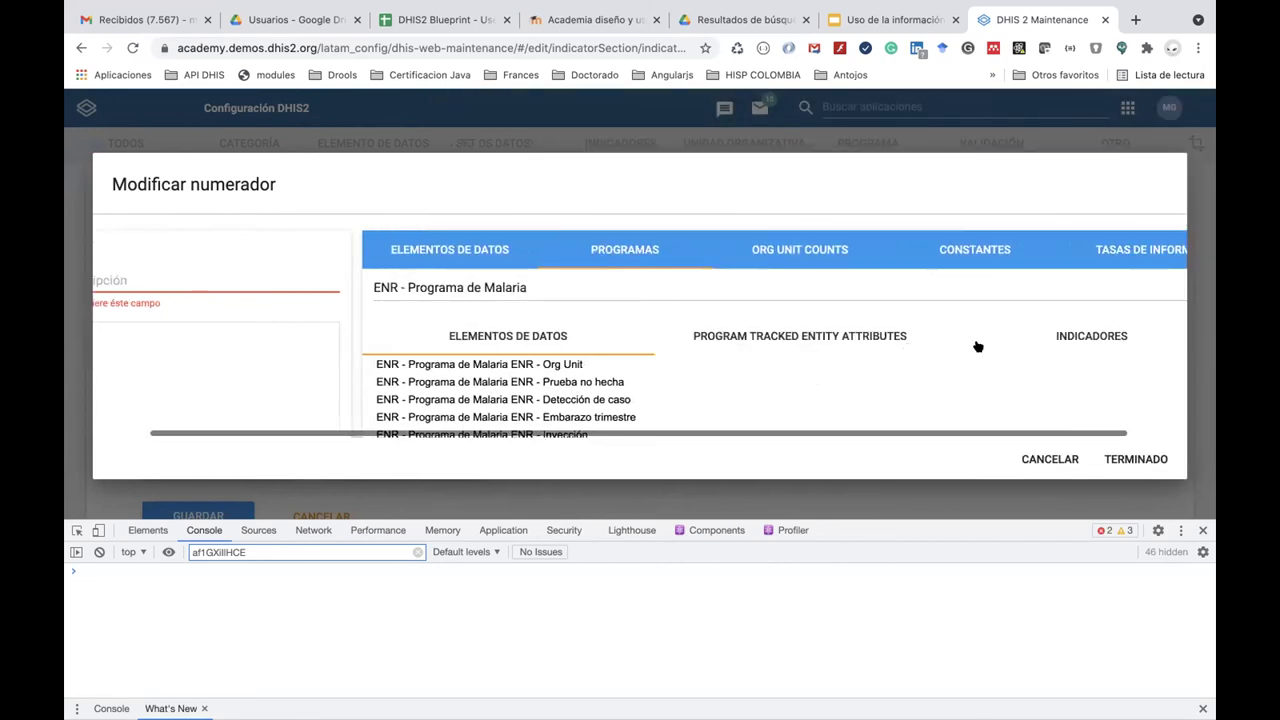
{"action": "left_click", "coordinate": [1065, 338]}
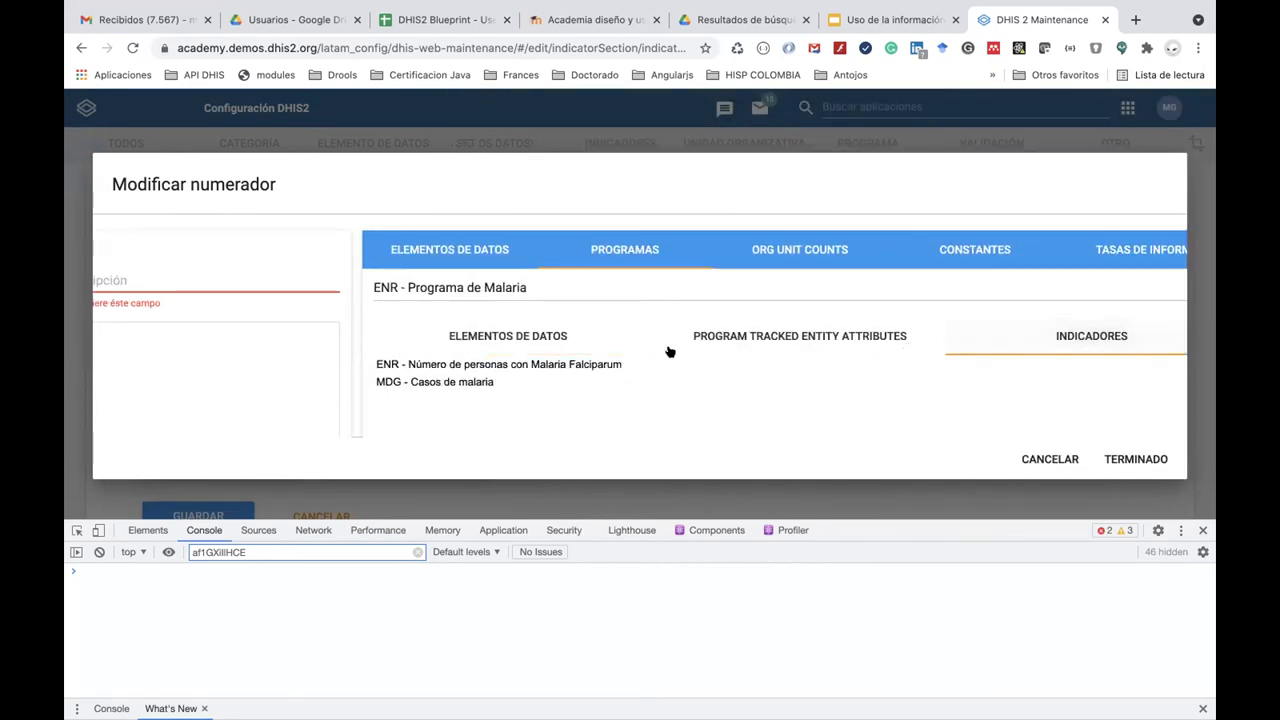
{"action": "left_click", "coordinate": [572, 366]}
{"action": "scroll", "coordinate": [572, 366], "scroll_direction": "down", "scroll_amount": 1}
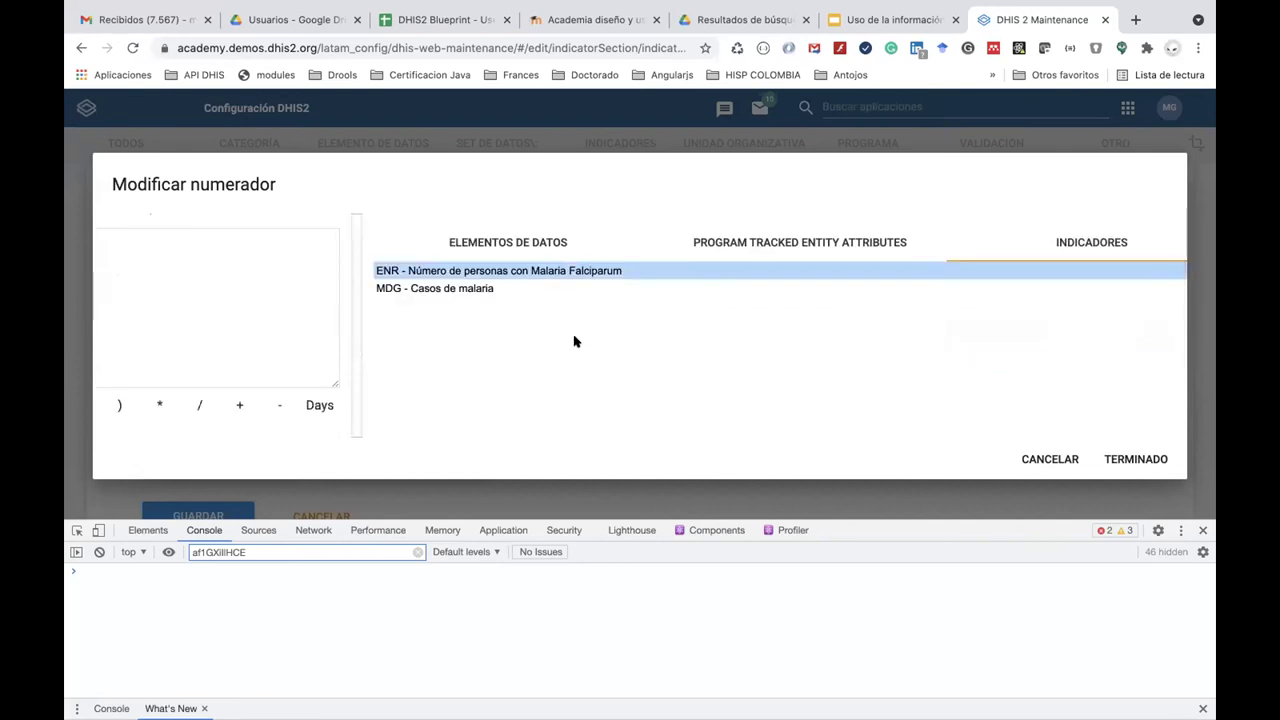
{"action": "scroll", "coordinate": [570, 308], "scroll_direction": "left", "scroll_amount": 5}
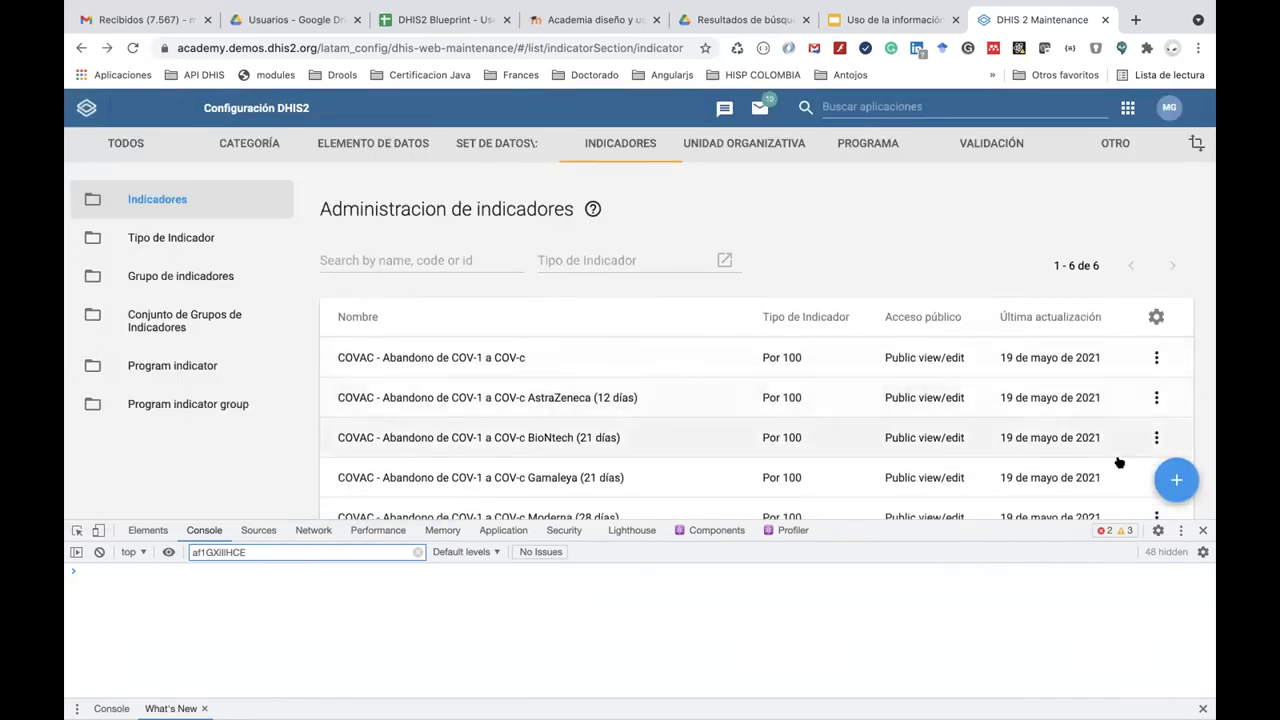
Start a new indicator named 'MDG - Tasa de incidencia Malaria P. Falciparum'.
{"action": "left_click", "coordinate": [1170, 480]}
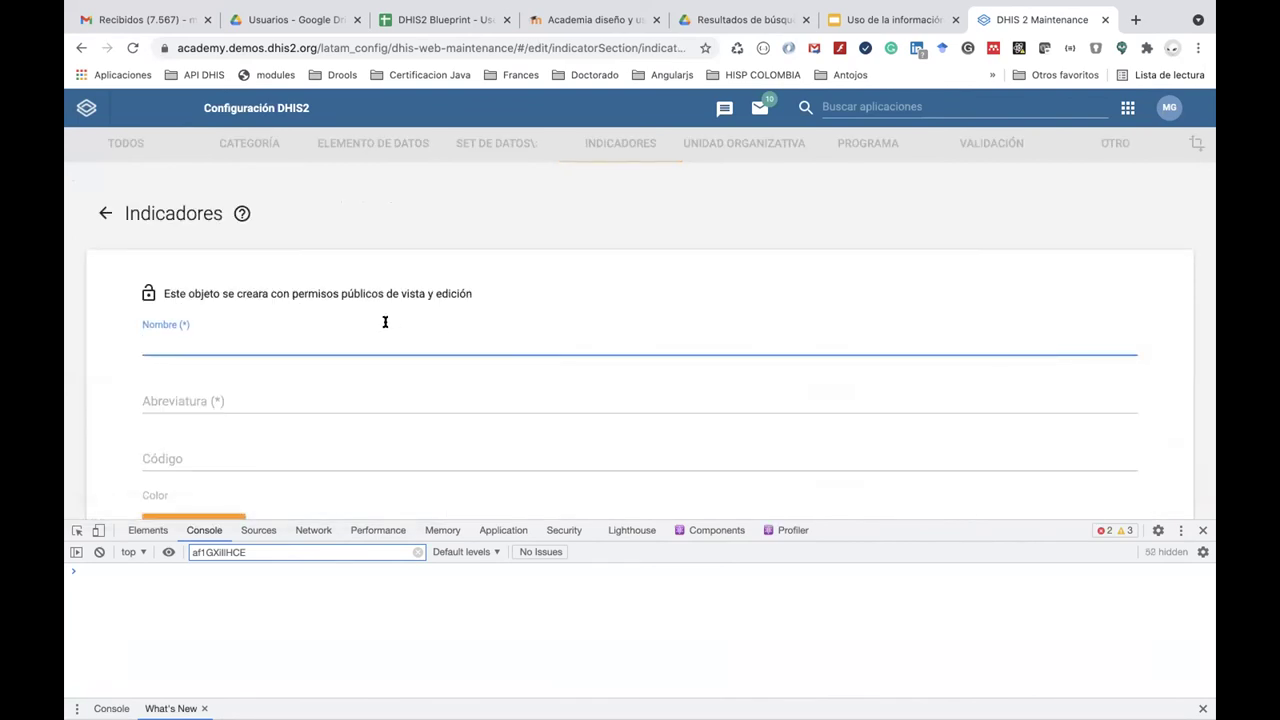
{"action": "type", "text": "MDG - Tasas d"}
{"action": "key", "text": "BackSpace"}
{"action": "key", "text": "BackSpace"}
{"action": "key", "text": "BackSpace"}
{"action": "type", "text": "de incidencia Malara"}
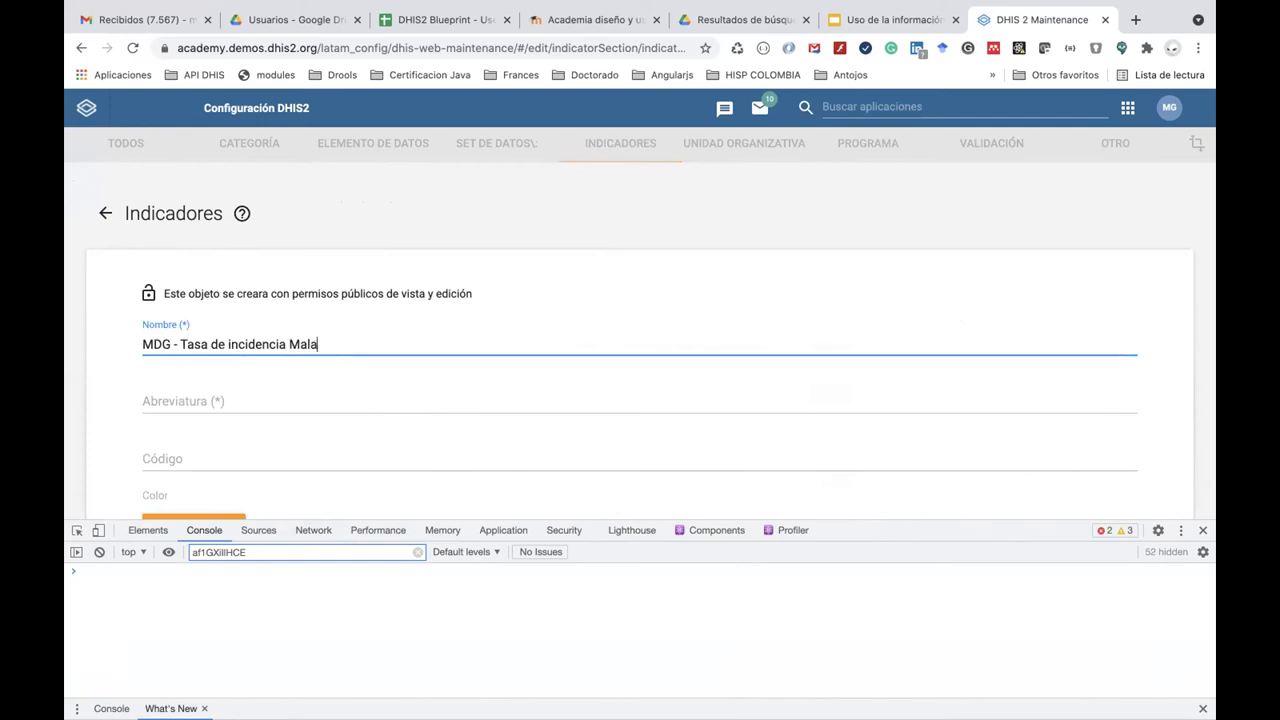
{"action": "key", "text": "BackSpace"}
{"action": "type", "text": "ia "}
{"action": "type", "text": "PÇ. Falc"}
{"action": "type", "text": "ipraum"}
{"action": "key", "text": "BackSpace"}
{"action": "key", "text": "BackSpace"}
{"action": "key", "text": "BackSpace"}
{"action": "key", "text": "BackSpace"}
{"action": "key", "text": "BackSpace"}
{"action": "key", "text": "BackSpace"}
{"action": "key", "text": "BackSpace"}
{"action": "key", "text": "BackSpace"}
{"action": "key", "text": "BackSpace"}
{"action": "key", "text": "BackSpace"}
{"action": "key", "text": "BackSpace"}
{"action": "key", "text": "BackSpace"}
{"action": "key", "text": "BackSpace"}
{"action": "type", "text": ". Falciparum"}
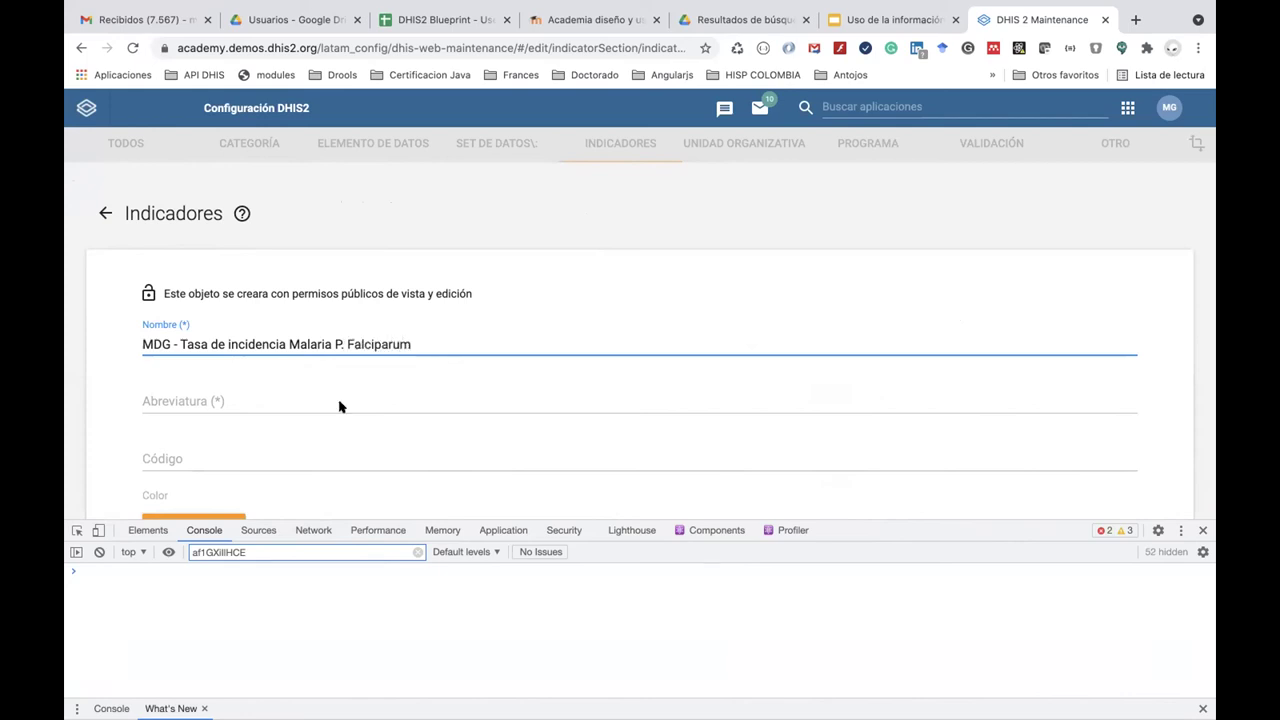
Copy the indicator name into the Abreviatura field.
{"action": "scroll", "coordinate": [339, 407], "scroll_direction": "down", "scroll_amount": 1}
{"action": "triple_click", "coordinate": [425, 297]}
{"action": "key", "text": "ctrl+c"}
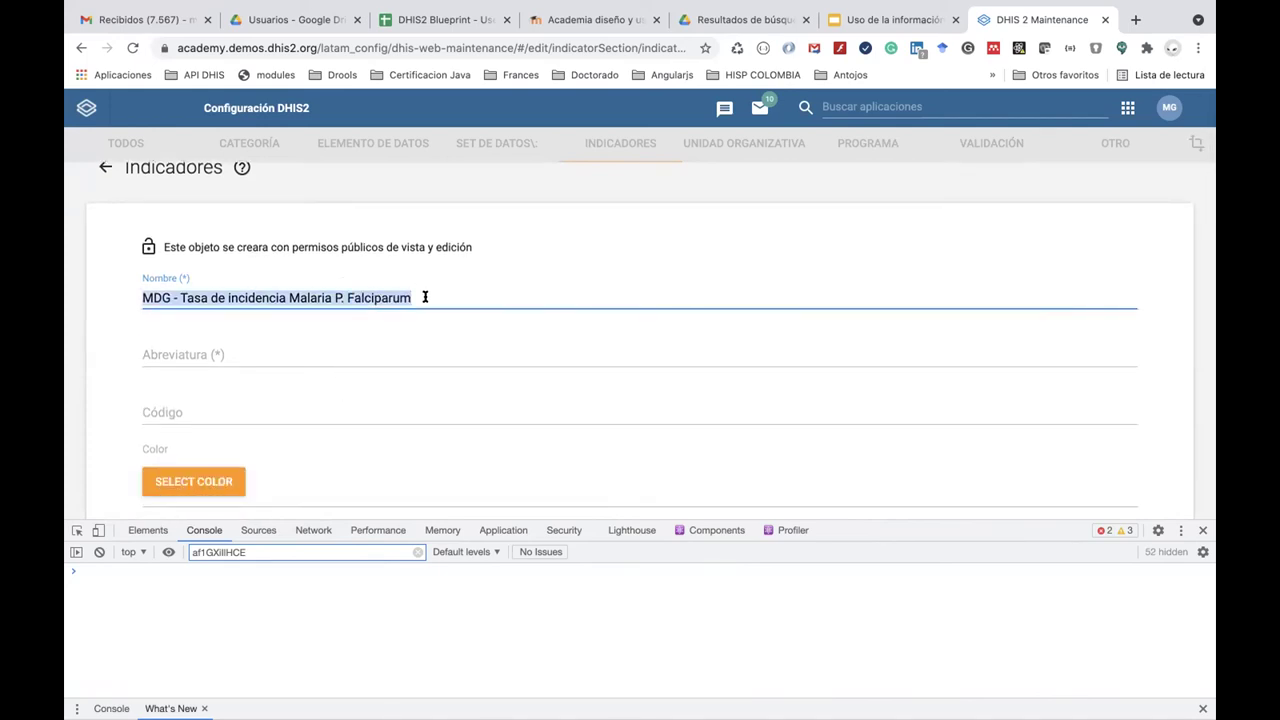
{"action": "left_click", "coordinate": [301, 358]}
{"action": "key", "text": "ctrl+v"}
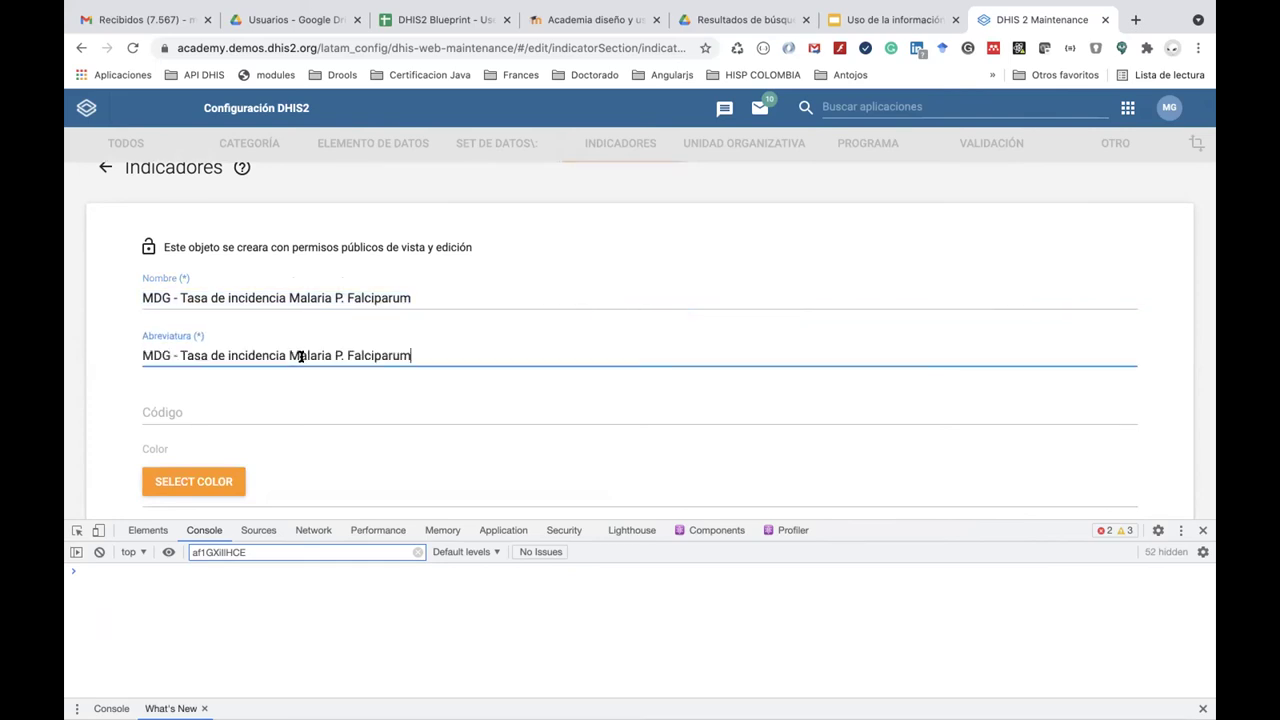
{"action": "scroll", "coordinate": [301, 419], "scroll_direction": "down", "scroll_amount": 1}
{"action": "scroll", "coordinate": [301, 419], "scroll_direction": "down", "scroll_amount": 5}
Mark the indicator annualized with 2 output decimals and indicator type Por 100000.
{"action": "left_click", "coordinate": [191, 393]}
{"action": "left_click", "coordinate": [203, 429]}
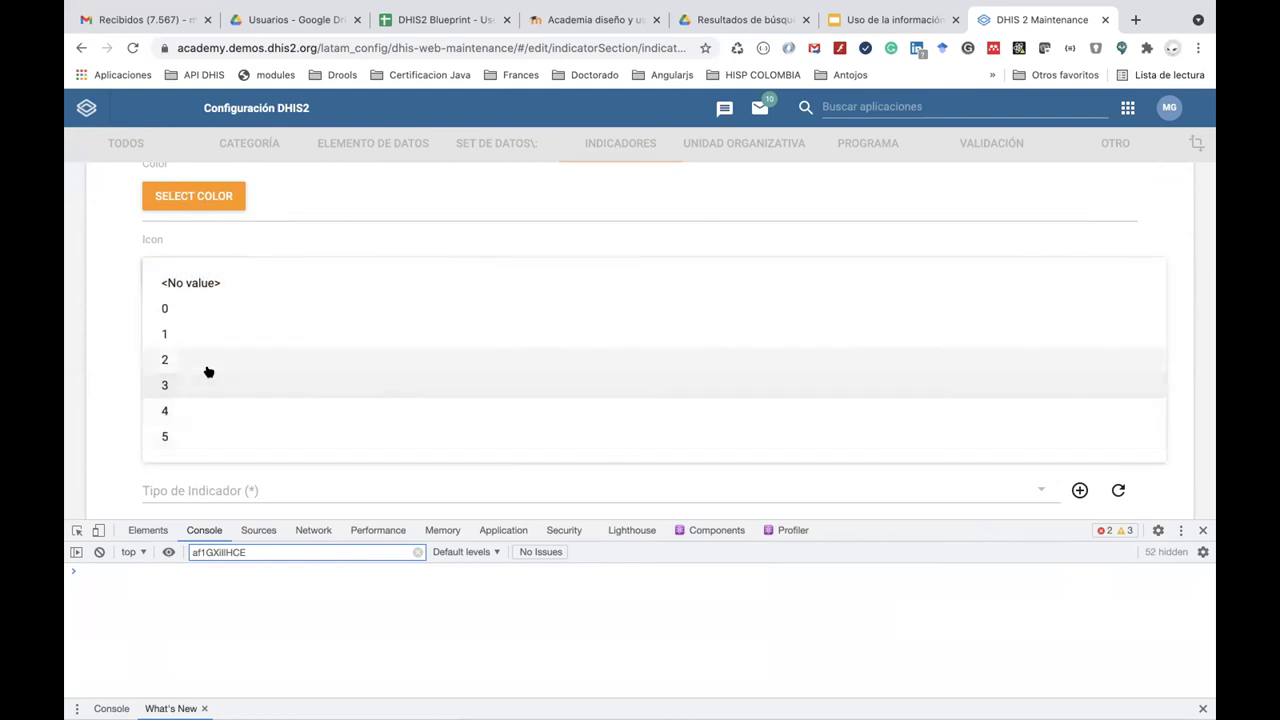
{"action": "left_click", "coordinate": [207, 369]}
{"action": "scroll", "coordinate": [240, 434], "scroll_direction": "down", "scroll_amount": 3}
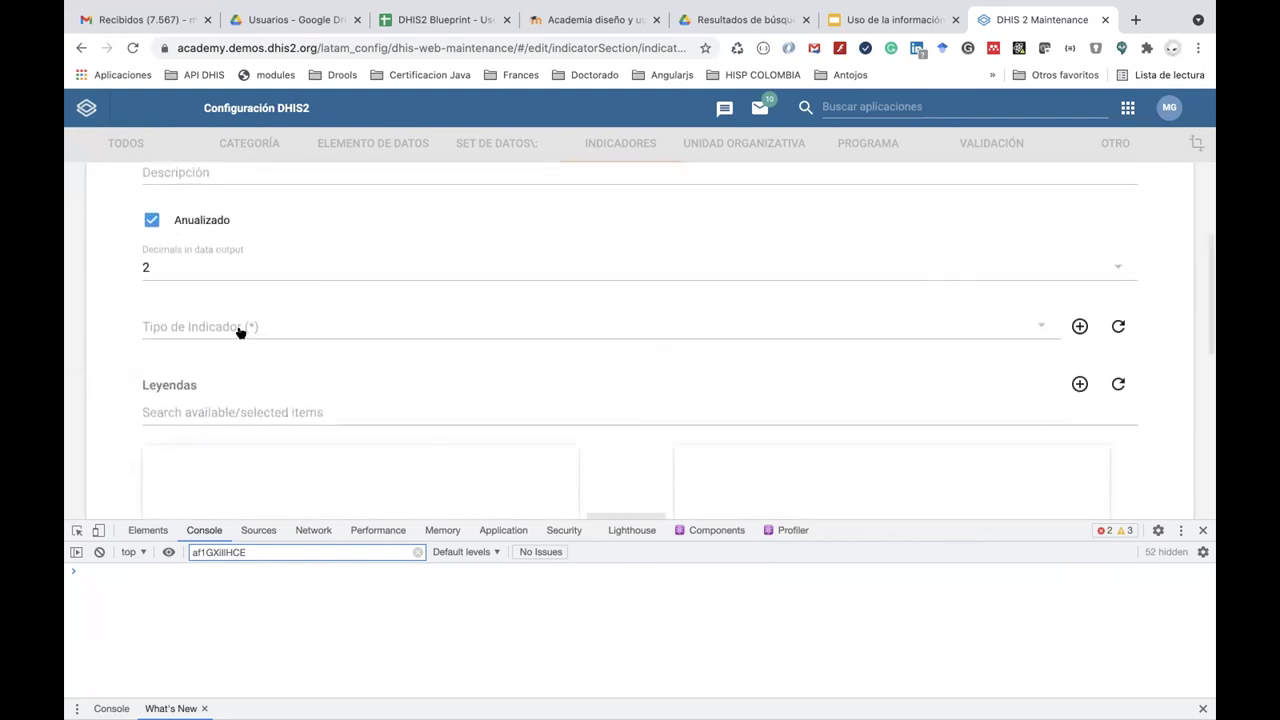
{"action": "left_click", "coordinate": [240, 330]}
{"action": "left_click", "coordinate": [241, 375]}
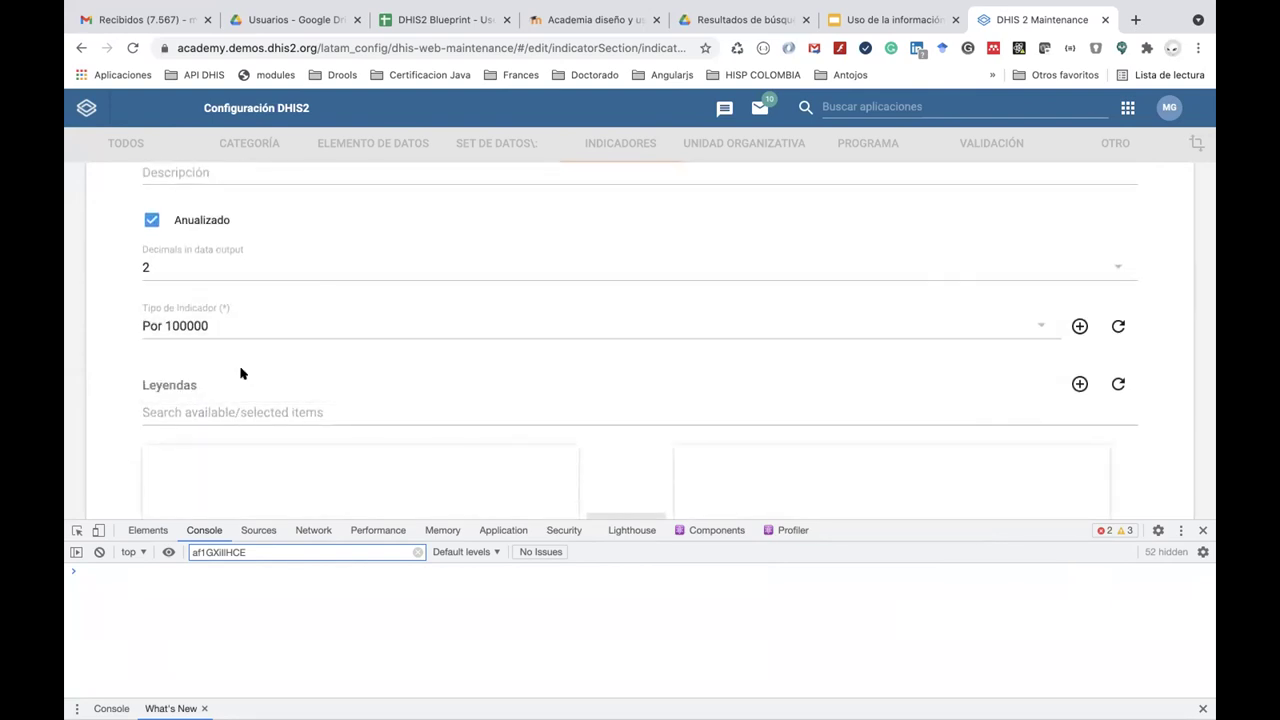
{"action": "scroll", "coordinate": [240, 373], "scroll_direction": "down", "scroll_amount": 2}
{"action": "scroll", "coordinate": [240, 373], "scroll_direction": "down", "scroll_amount": 5}
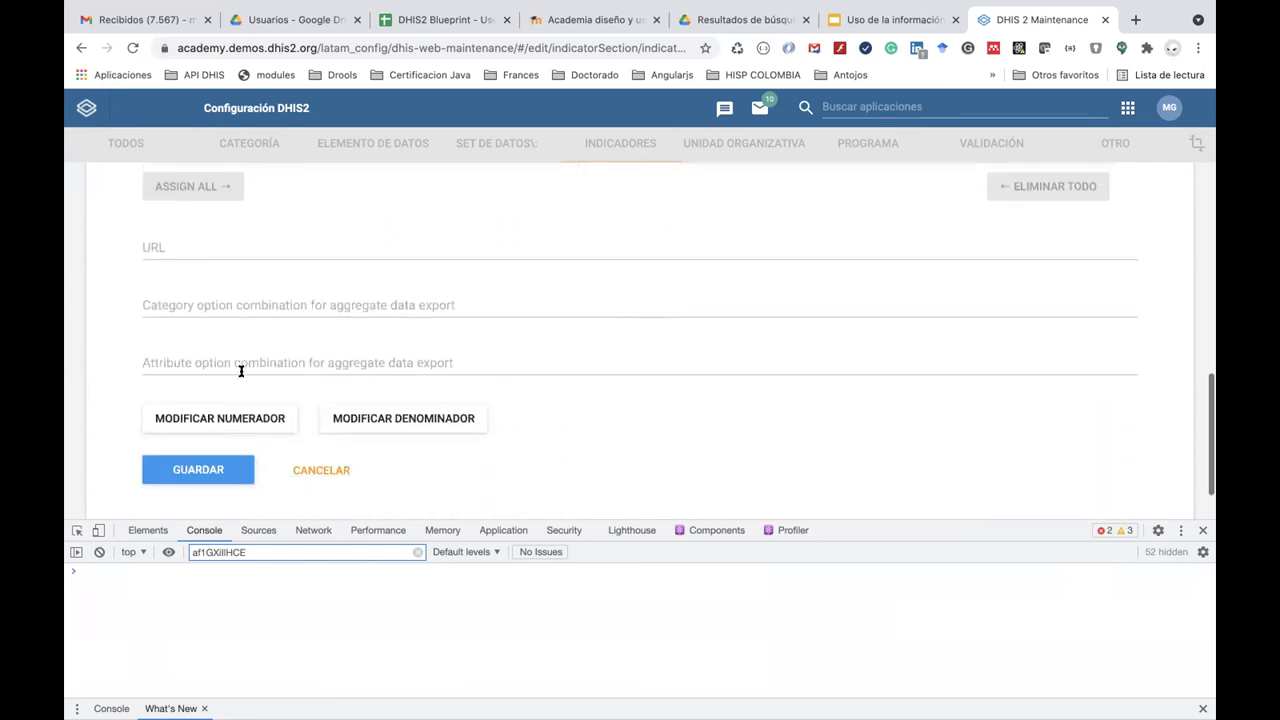
{"action": "left_click", "coordinate": [248, 418]}
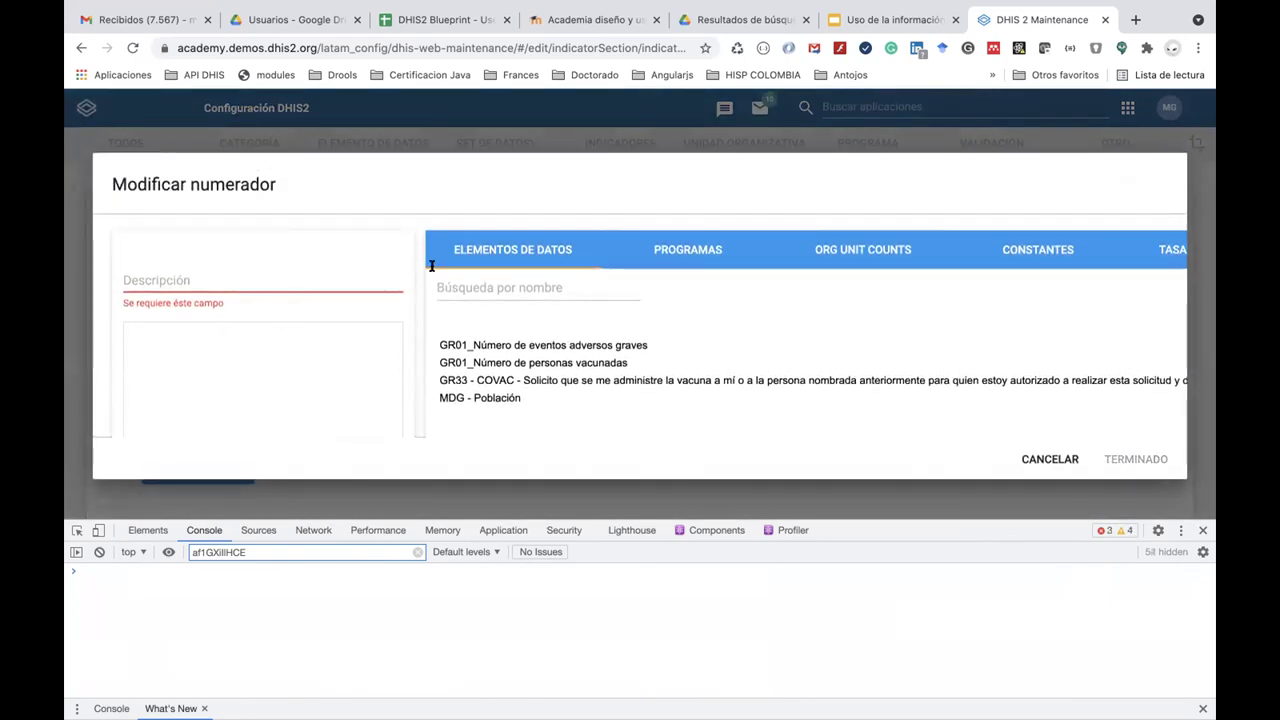
Insert the ENR - Número de personas con Malaria Falciparum program indicator into the numerator formula.
{"action": "left_click", "coordinate": [716, 251]}
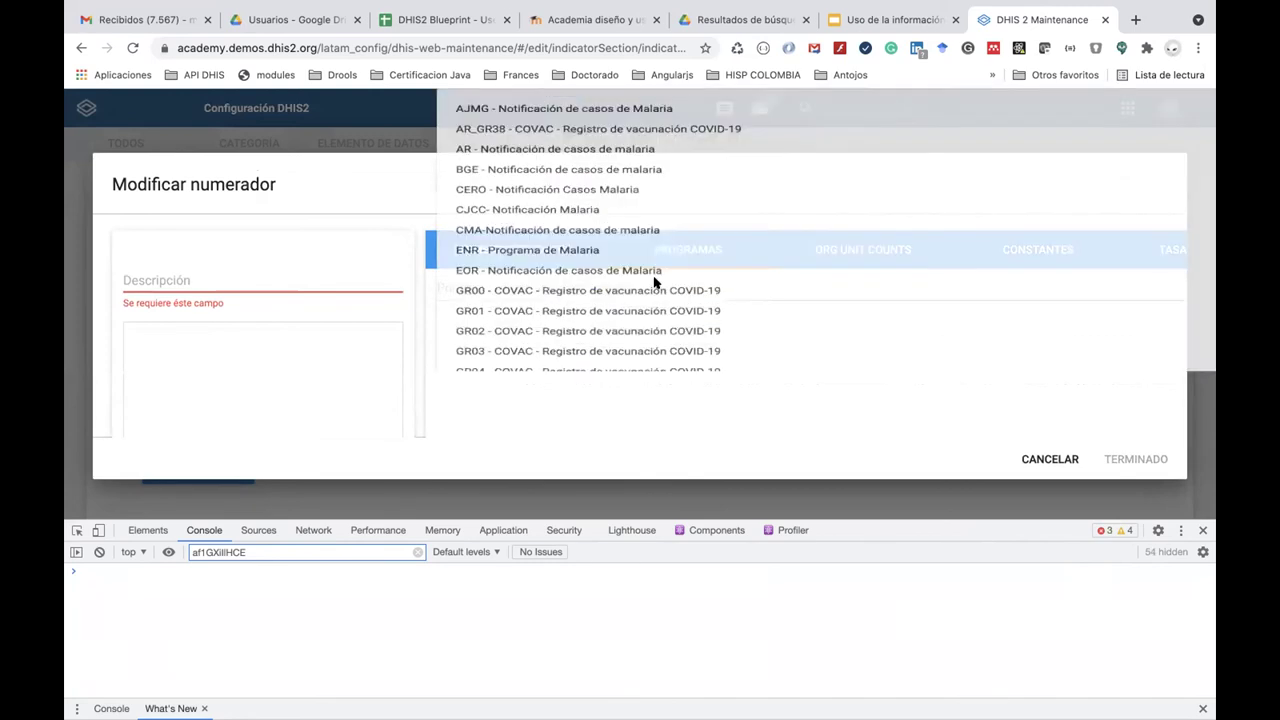
{"action": "left_click", "coordinate": [655, 285]}
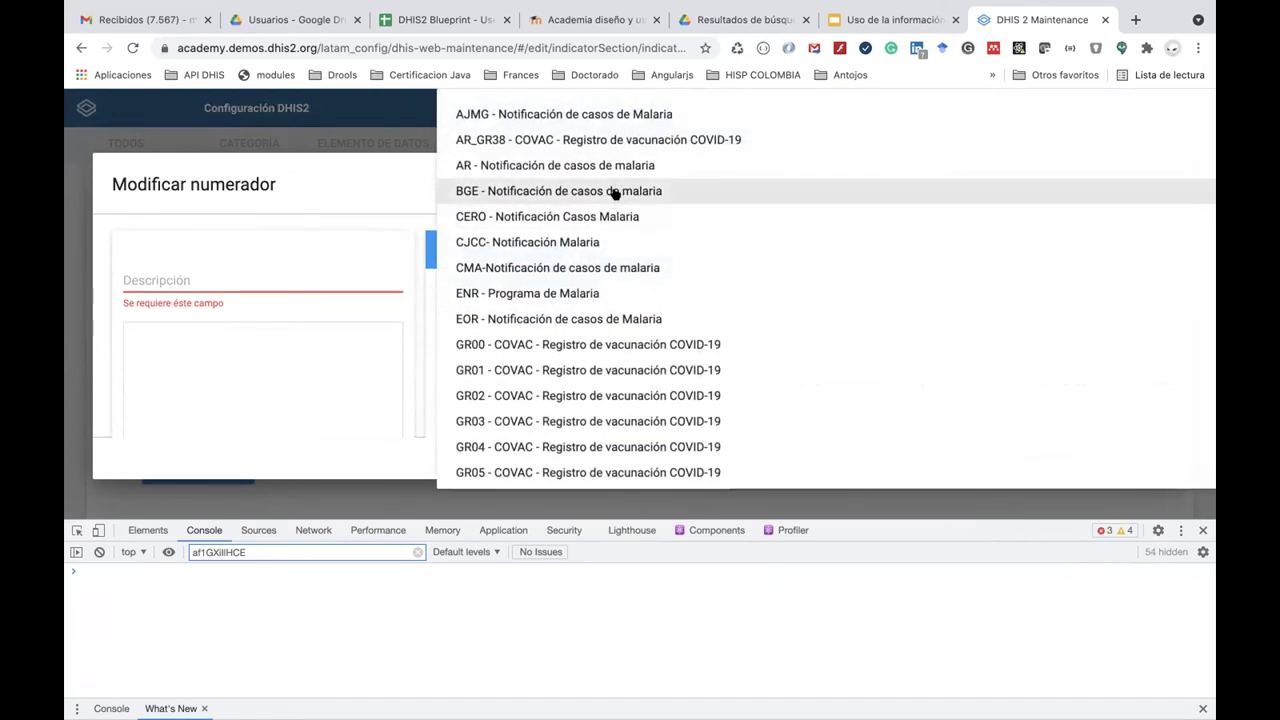
{"action": "left_click", "coordinate": [605, 293]}
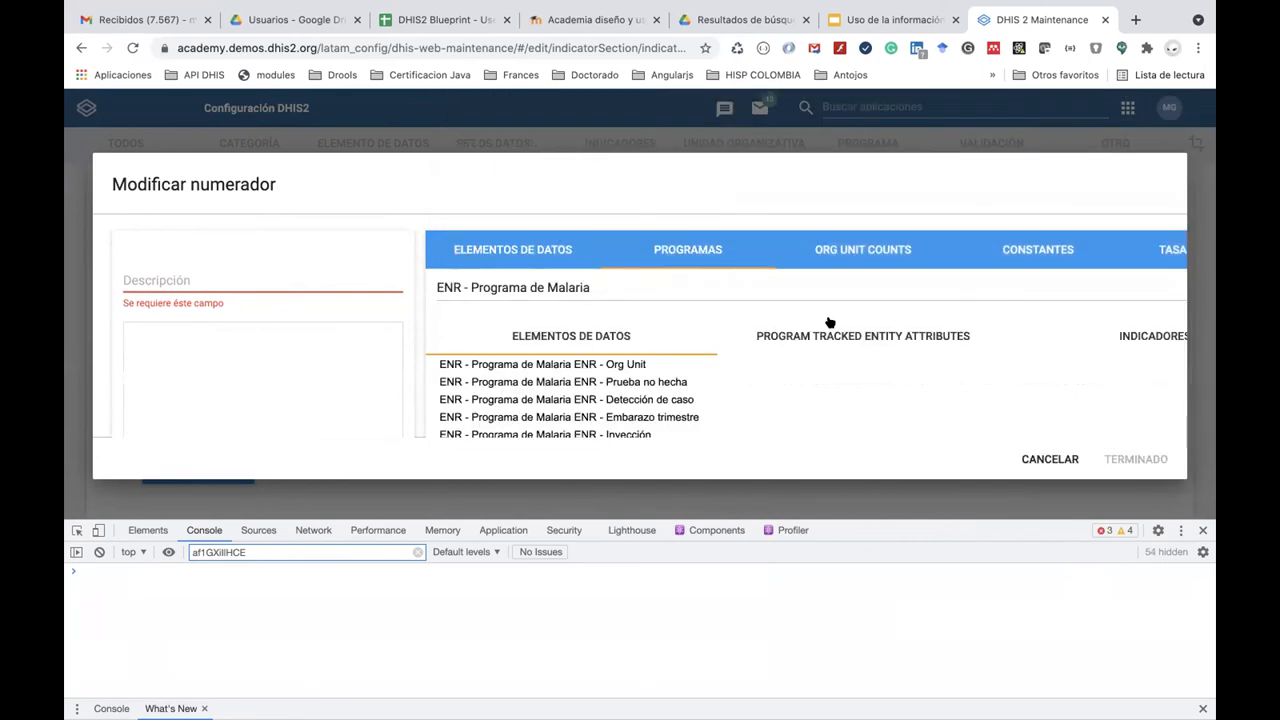
{"action": "scroll", "coordinate": [683, 358], "scroll_direction": "down", "scroll_amount": 1}
{"action": "scroll", "coordinate": [686, 357], "scroll_direction": "up", "scroll_amount": 1}
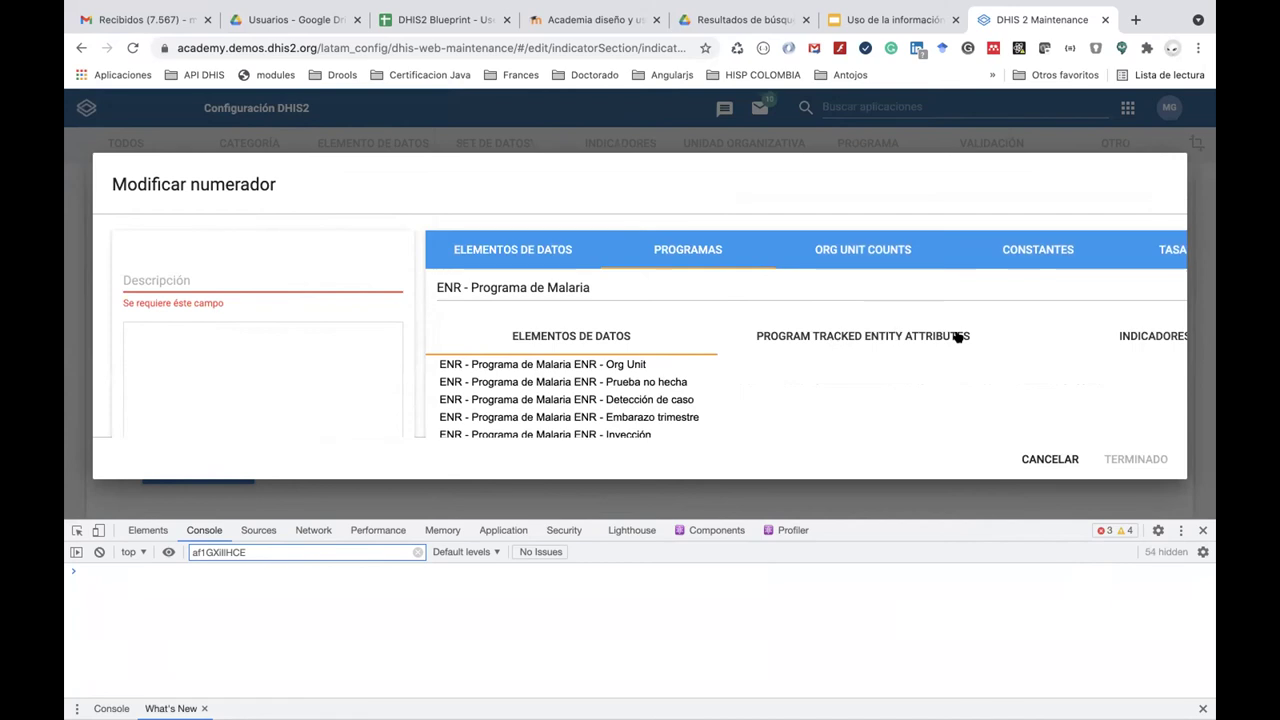
{"action": "left_click", "coordinate": [1149, 339]}
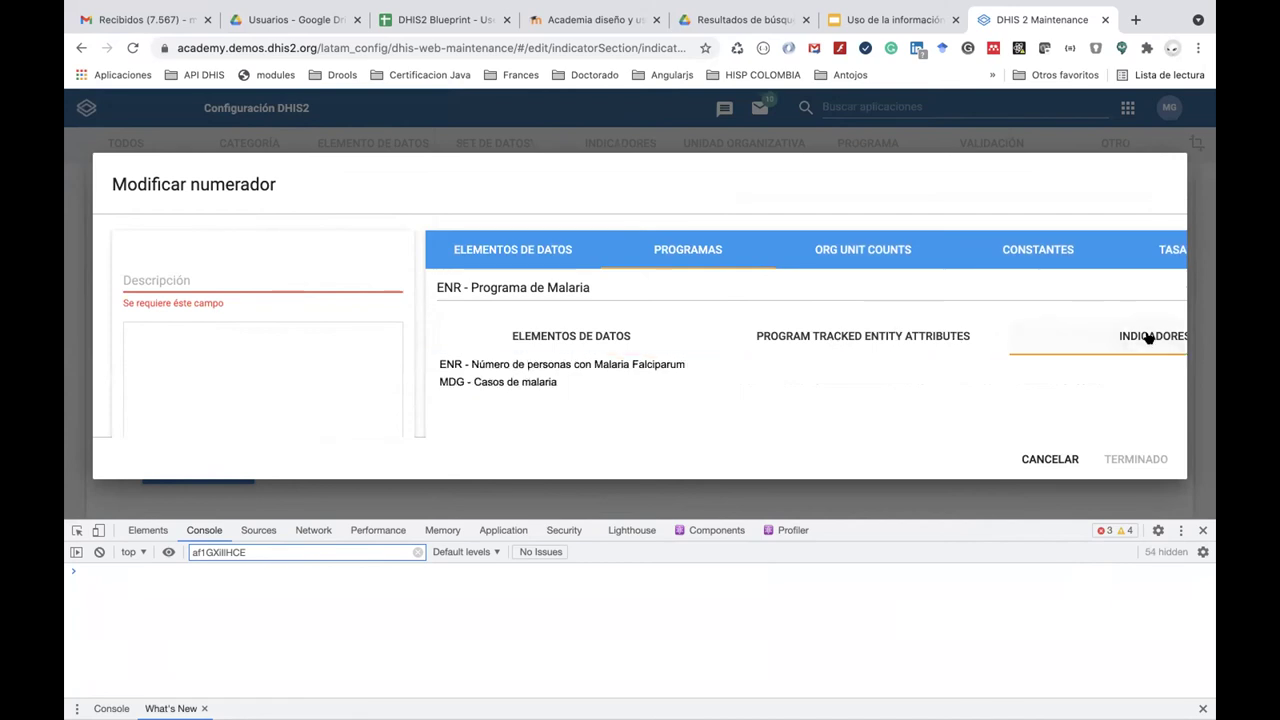
{"action": "left_click", "coordinate": [630, 365]}
{"action": "scroll", "coordinate": [629, 365], "scroll_direction": "down", "scroll_amount": 1}
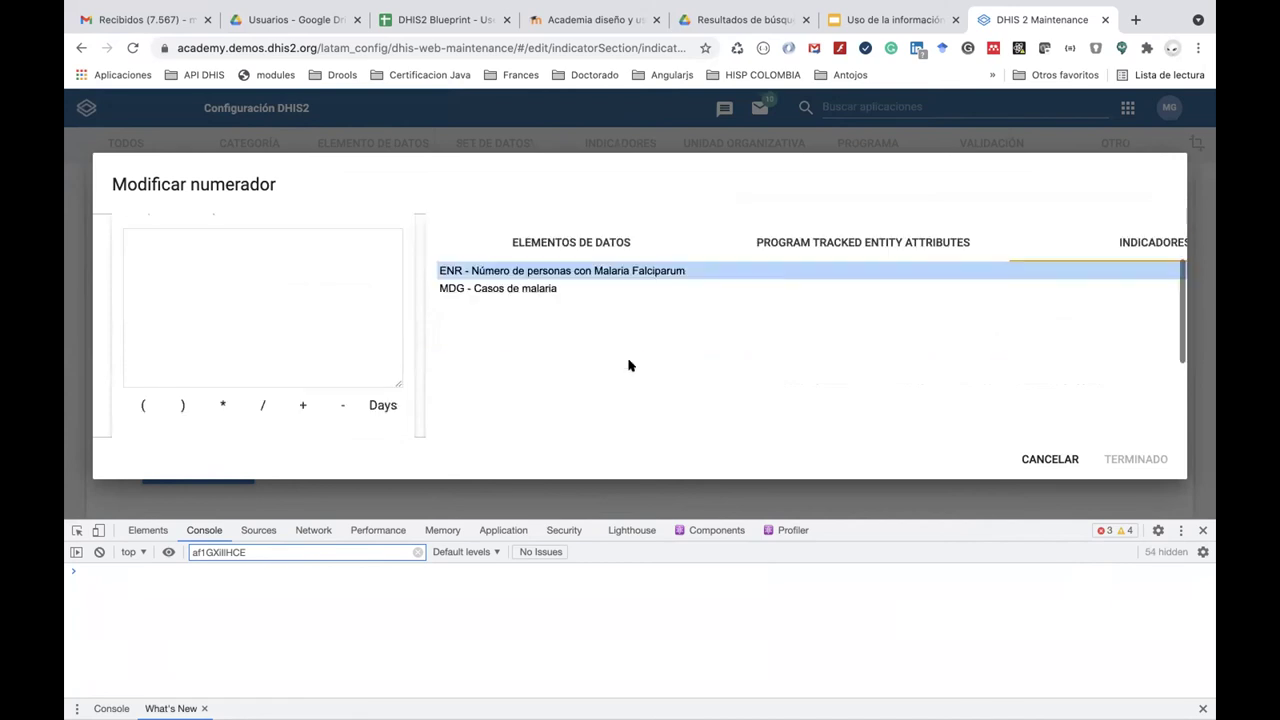
{"action": "double_click", "coordinate": [614, 271]}
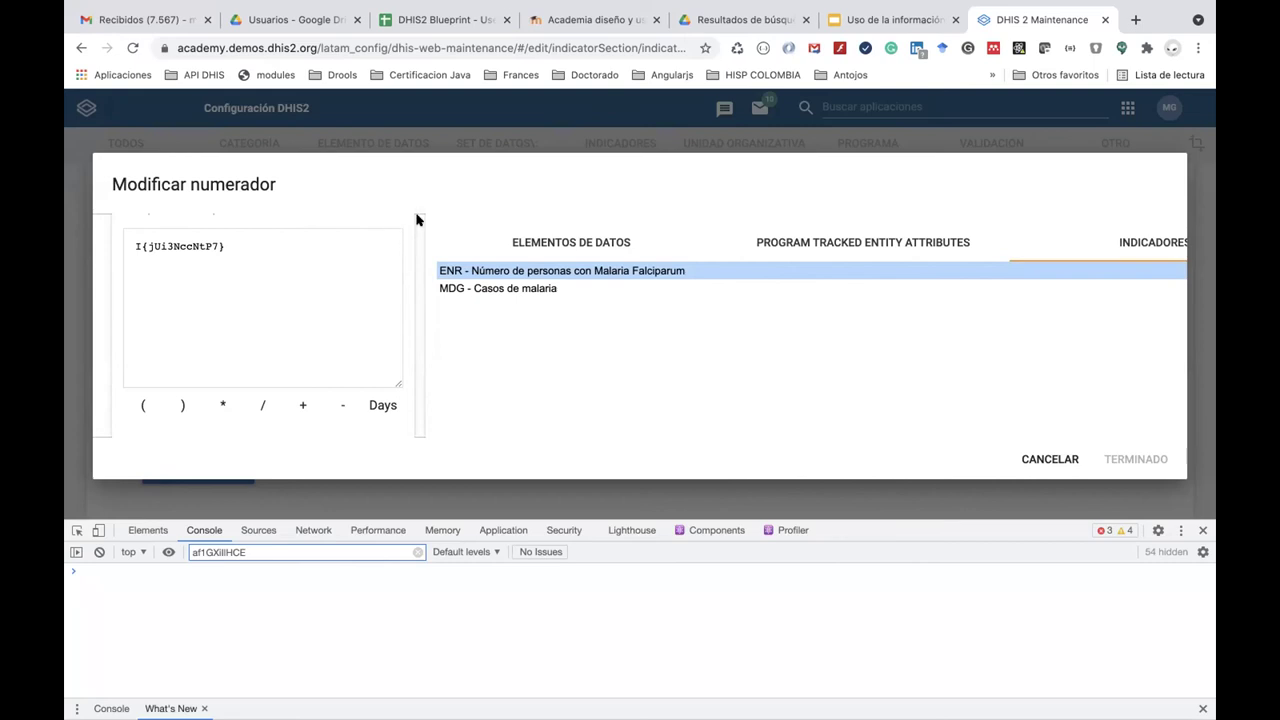
Describe the numerator as 'Número de personas con M. Falcuiparum' and confirm it.
{"action": "key", "text": "ctrl+minus"}
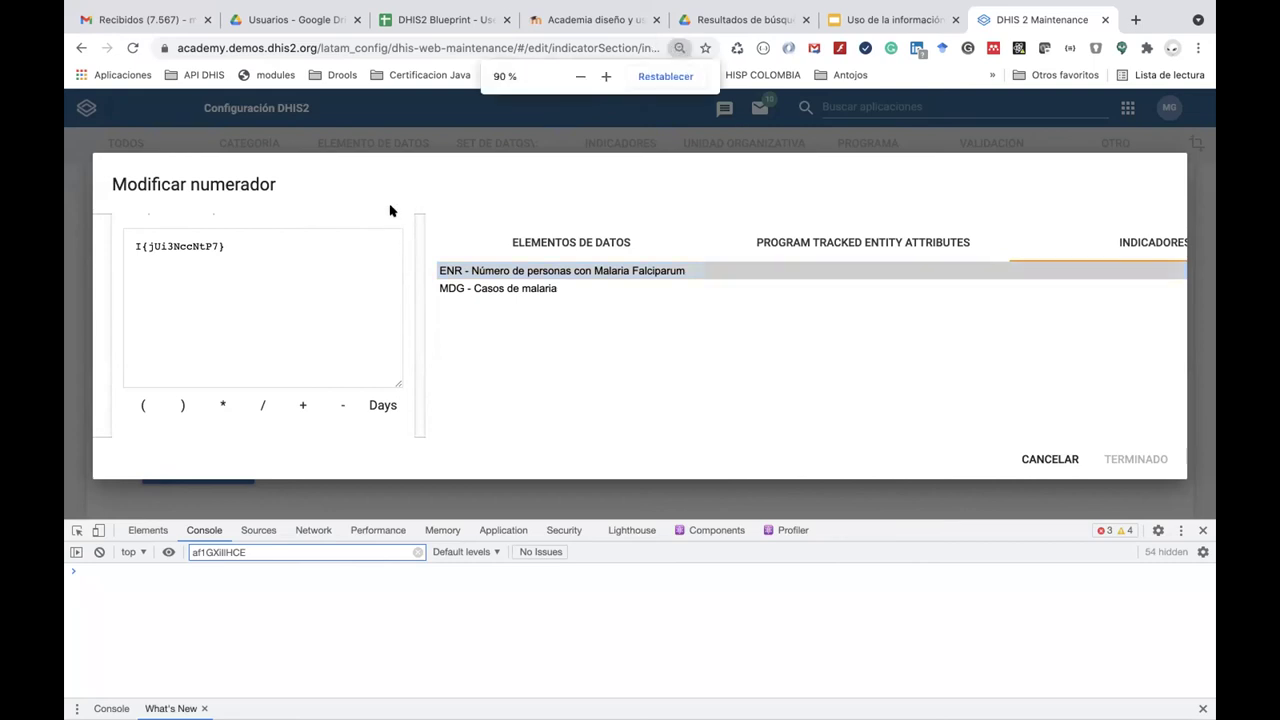
{"action": "key", "text": "ctrl+minus"}
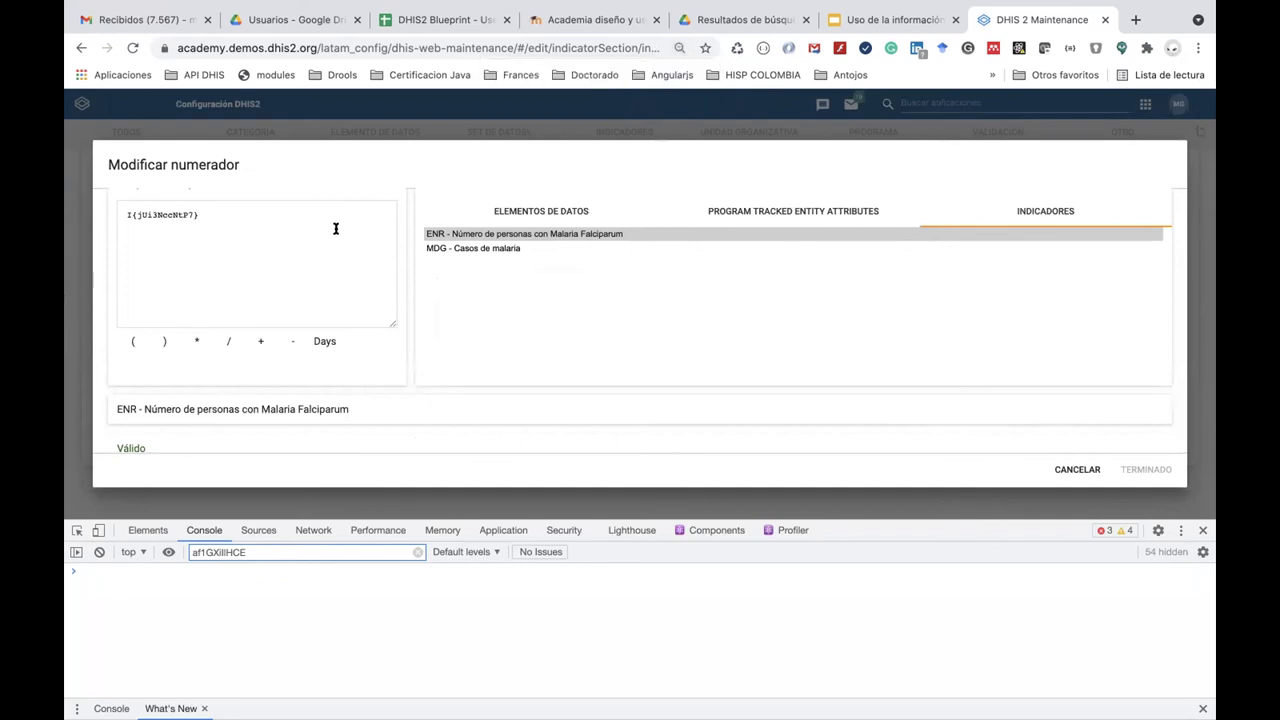
{"action": "scroll", "coordinate": [403, 227], "scroll_direction": "up", "scroll_amount": 2}
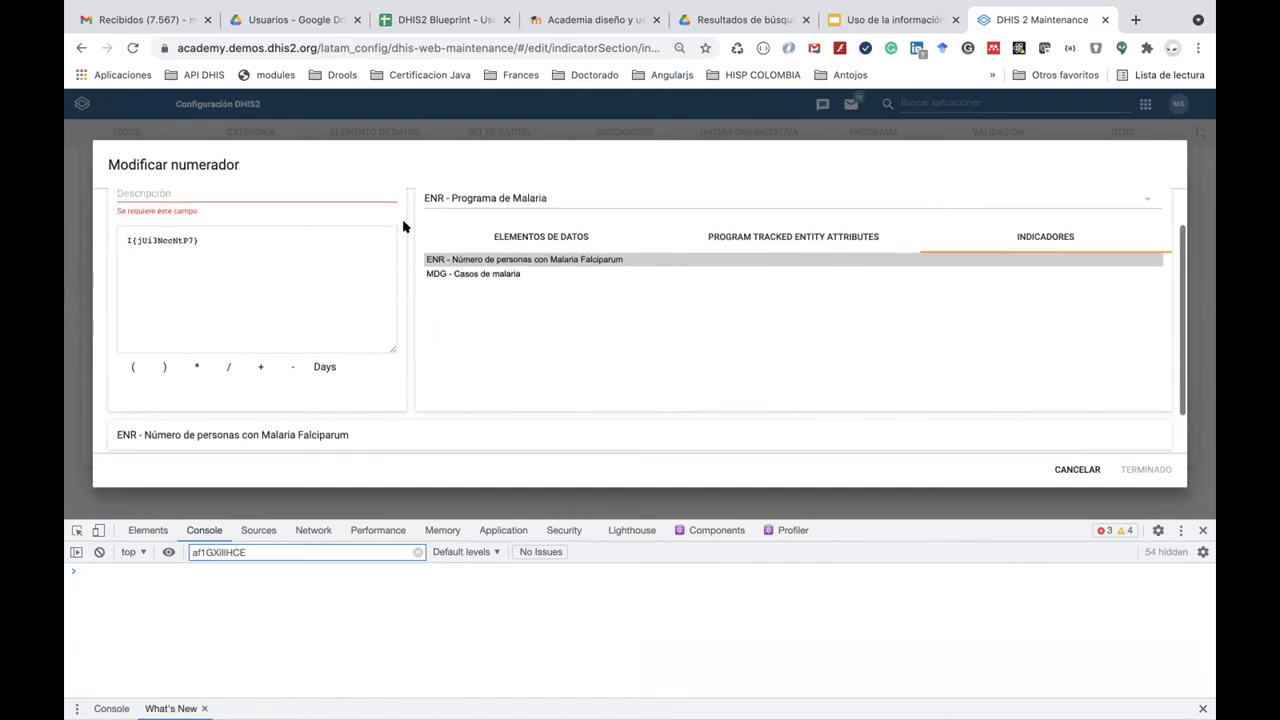
{"action": "left_click", "coordinate": [337, 229]}
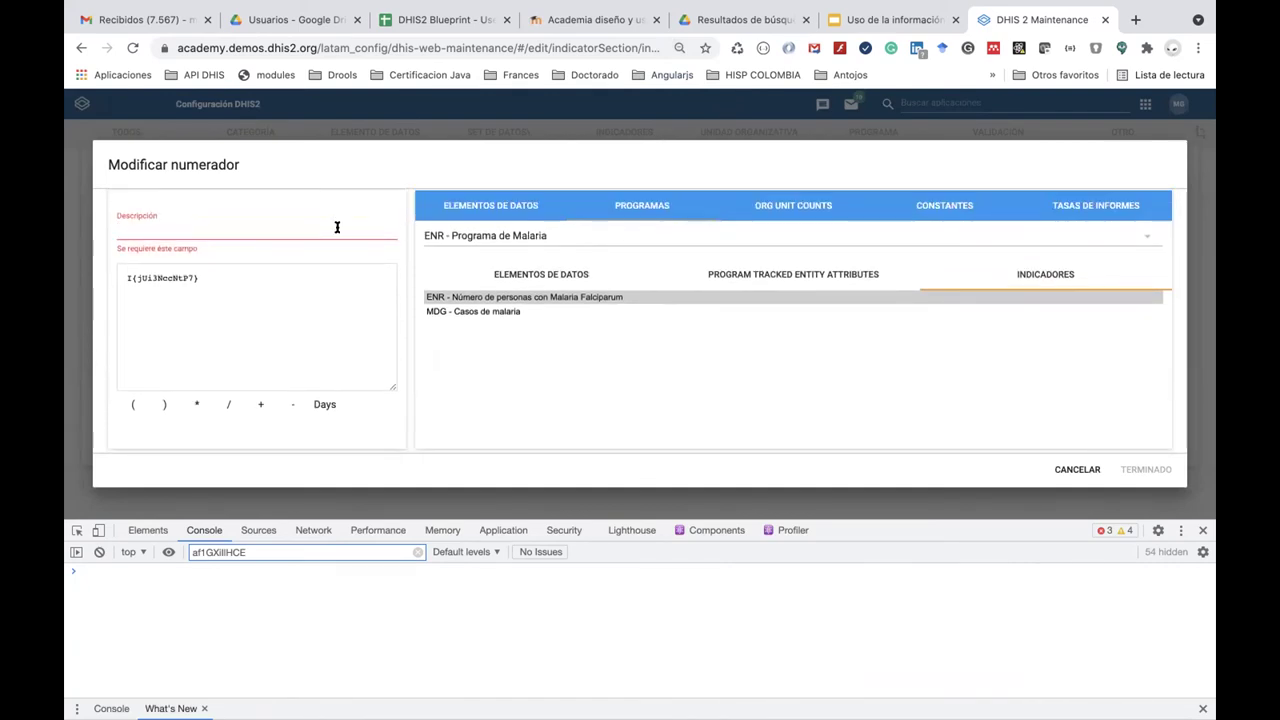
{"action": "type", "text": "Número de personas con "}
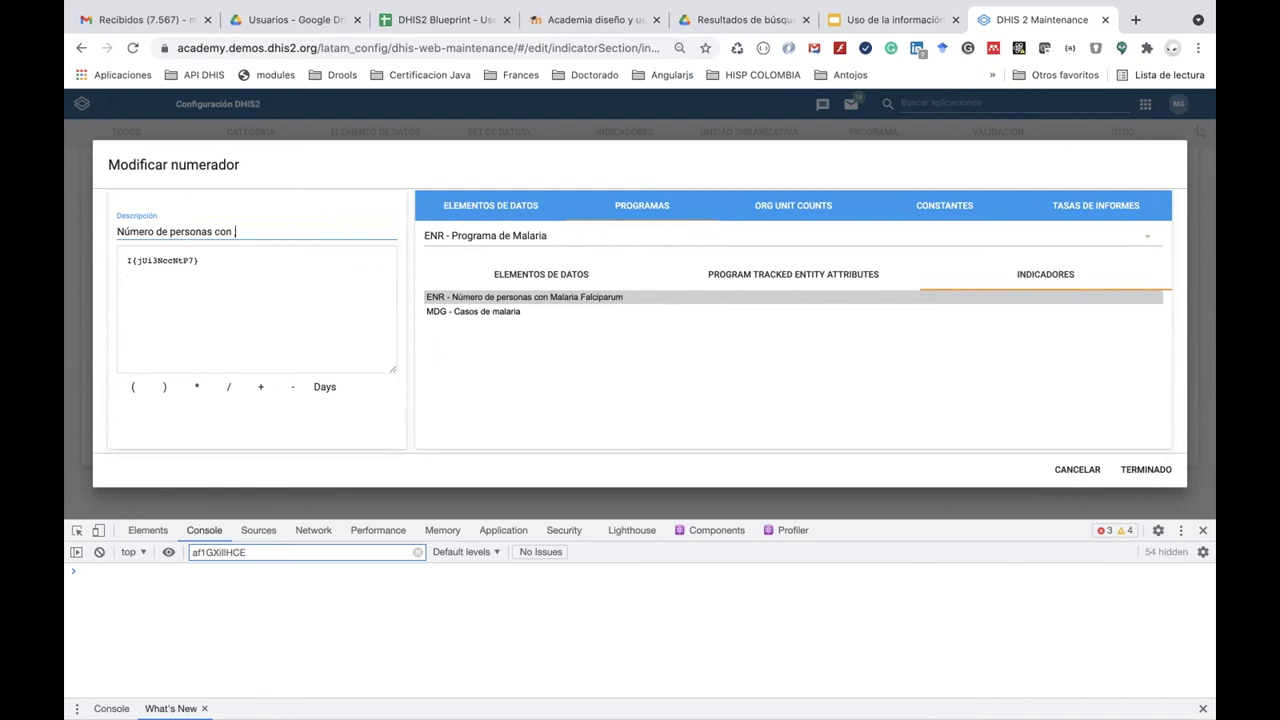
{"action": "type", "text": "M. Falcuiparum"}
{"action": "scroll", "coordinate": [400, 334], "scroll_direction": "down", "scroll_amount": 2}
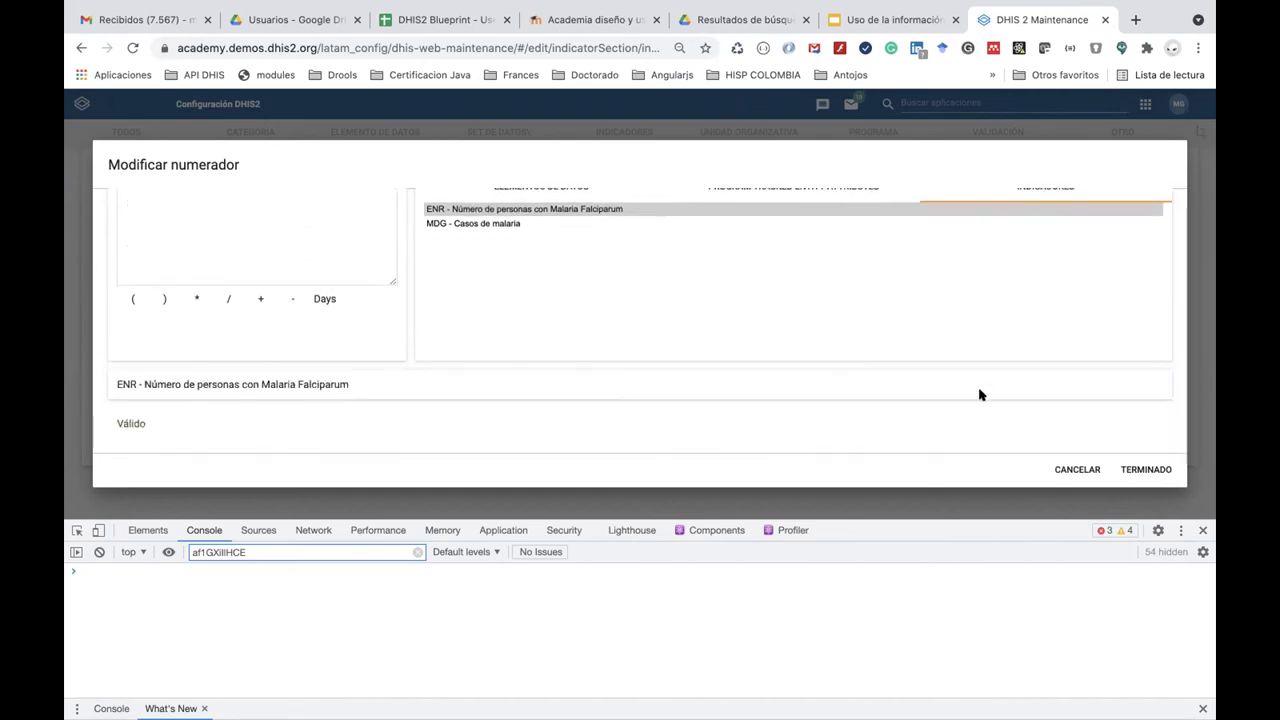
{"action": "left_click", "coordinate": [1130, 467]}
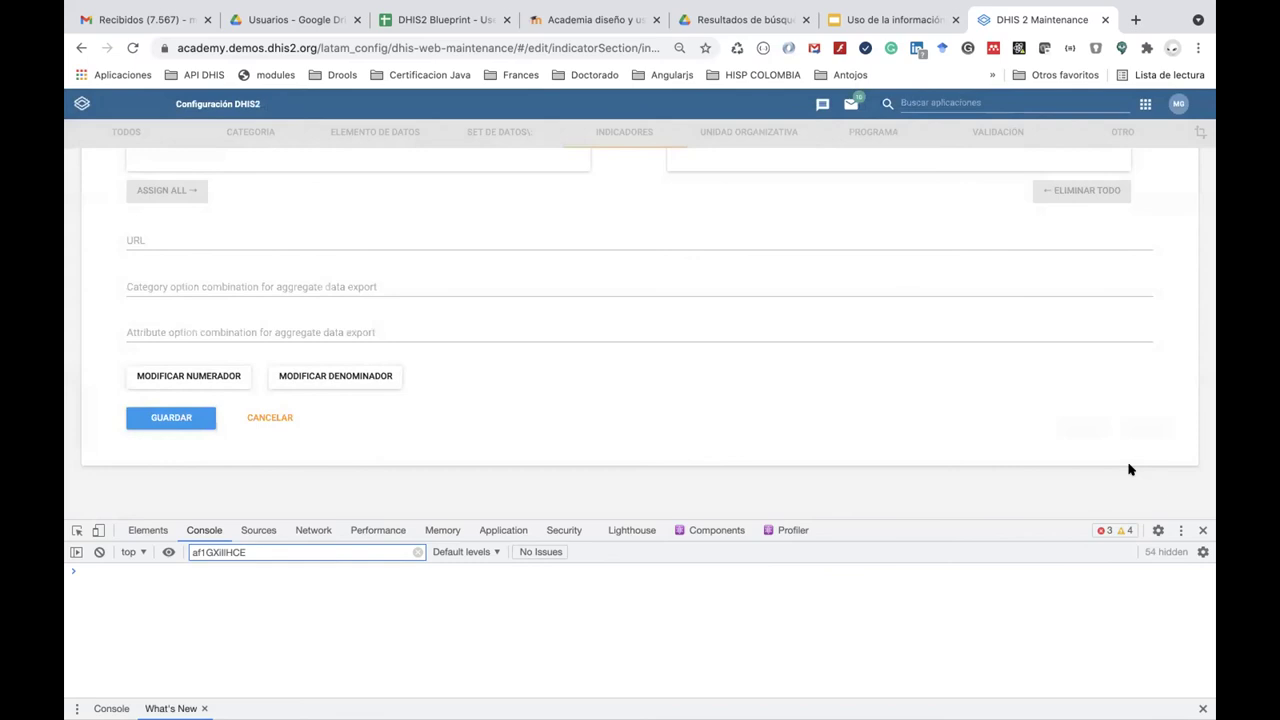
{"action": "left_click", "coordinate": [365, 375]}
Set the denominator to the MDG - Población data element, described as Población.
{"action": "left_click", "coordinate": [257, 237]}
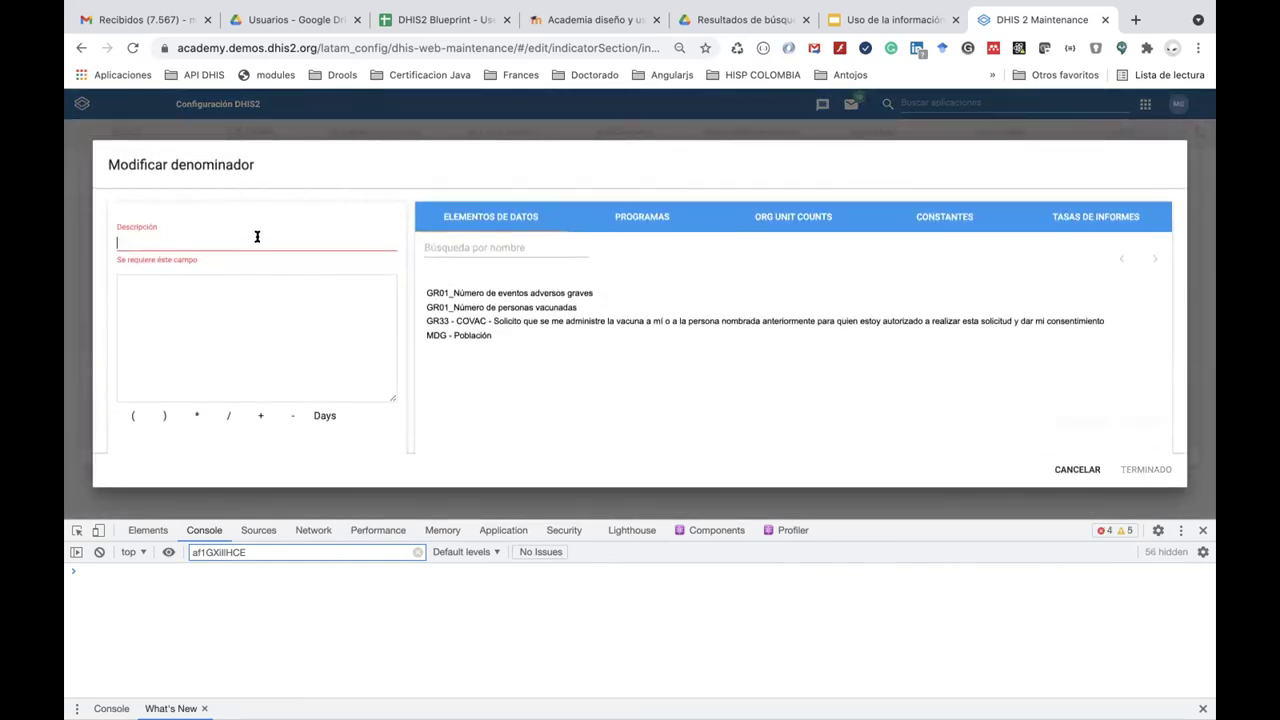
{"action": "type", "text": "Poblacio"}
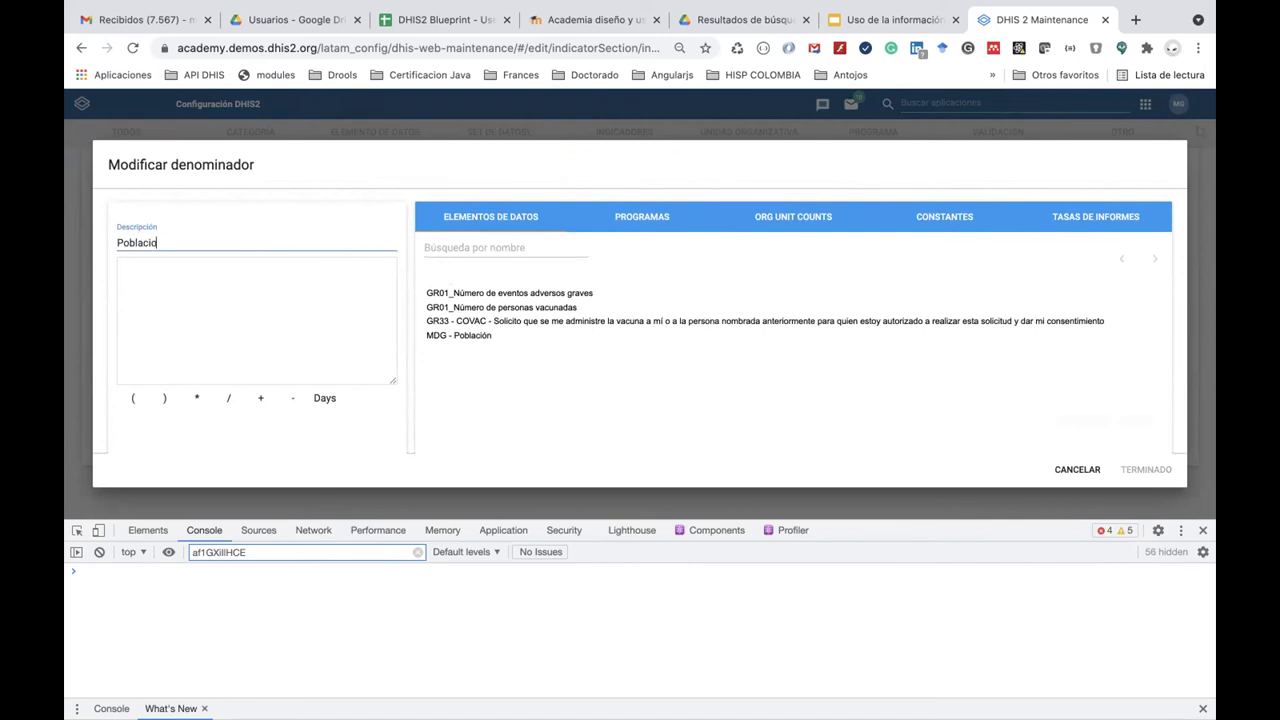
{"action": "key", "text": "BackSpace"}
{"action": "type", "text": "ón"}
{"action": "left_click", "coordinate": [489, 220]}
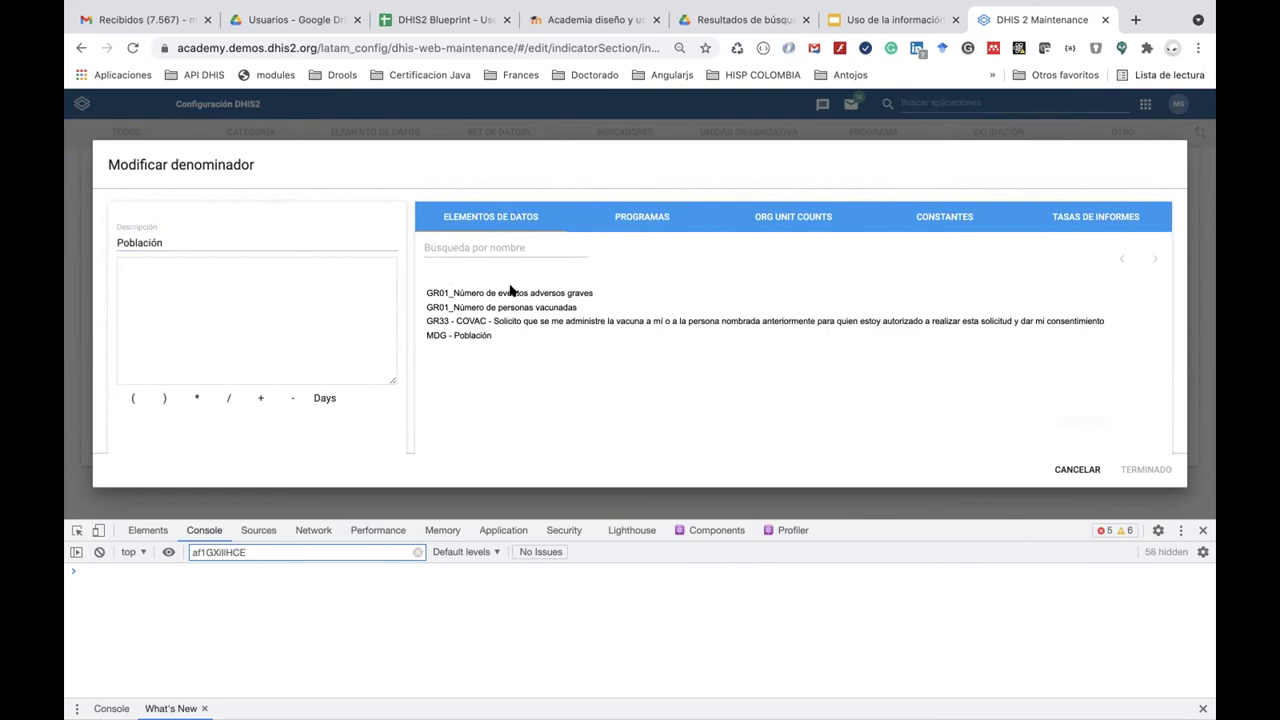
{"action": "left_click", "coordinate": [476, 337]}
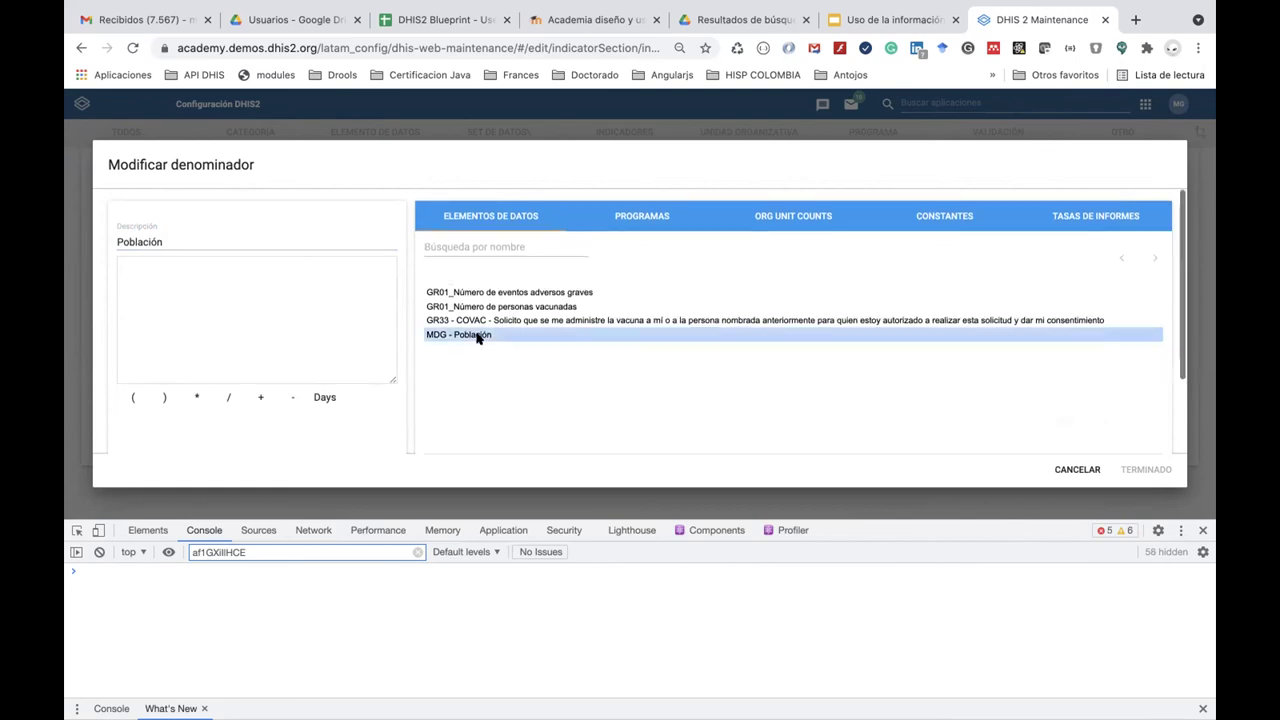
{"action": "double_click", "coordinate": [472, 332]}
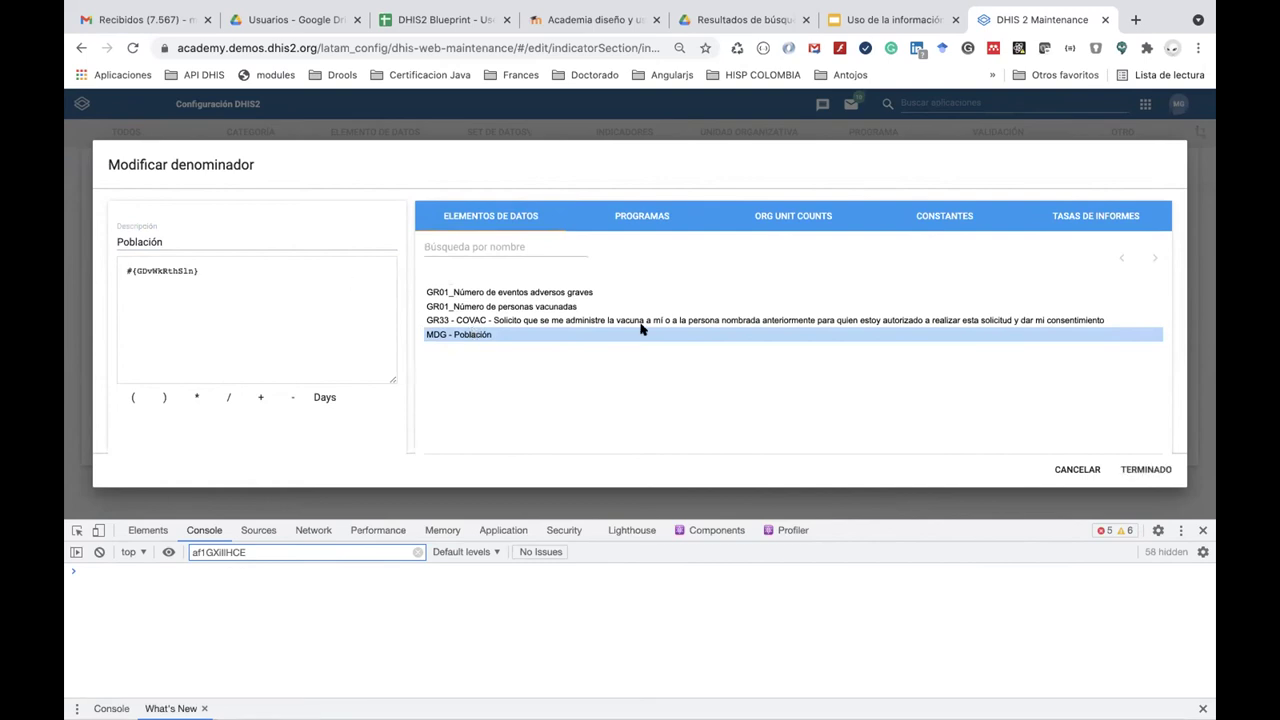
{"action": "left_click", "coordinate": [1135, 470]}
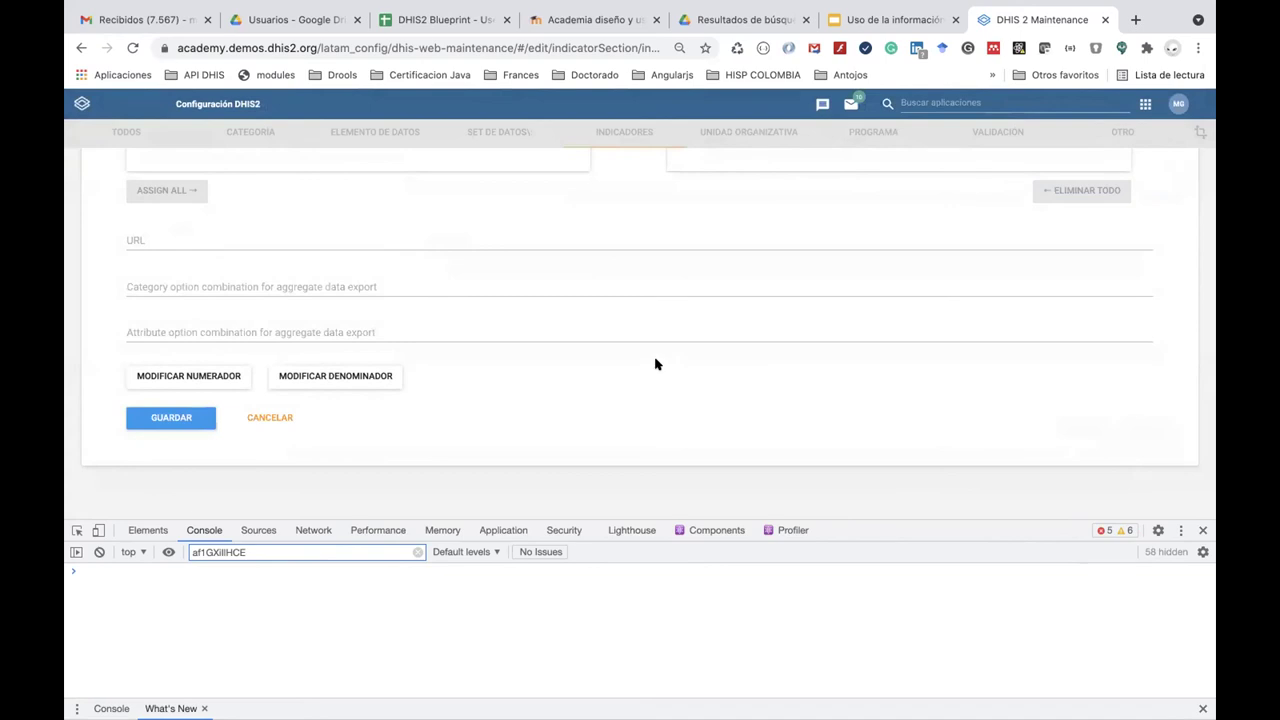
Save the indicator MDG - Tasa de incidencia Malaria P. Falciparum.
{"action": "scroll", "coordinate": [655, 364], "scroll_direction": "up", "scroll_amount": 10}
{"action": "scroll", "coordinate": [655, 364], "scroll_direction": "up", "scroll_amount": 5}
{"action": "scroll", "coordinate": [655, 364], "scroll_direction": "down", "scroll_amount": 1}
{"action": "scroll", "coordinate": [655, 364], "scroll_direction": "down", "scroll_amount": 12}
{"action": "left_click", "coordinate": [180, 417]}
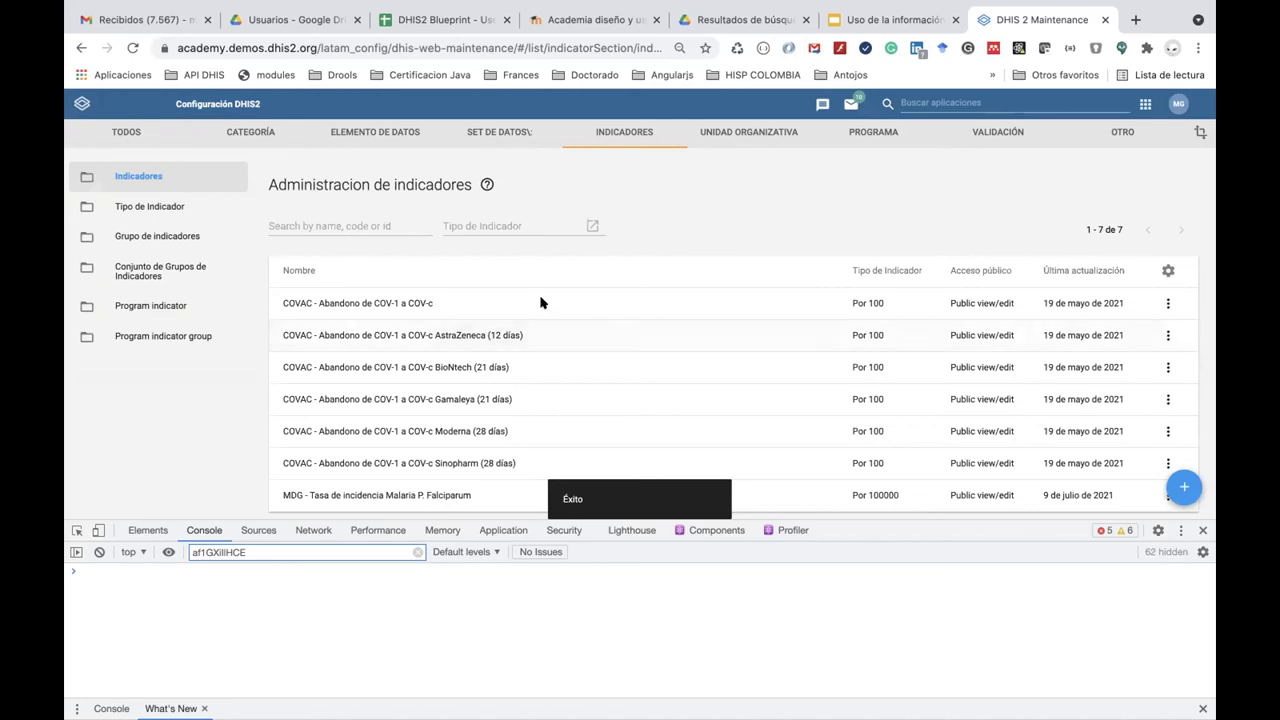
Launch the Tabla pivote app from the installed apps menu.
{"action": "left_click", "coordinate": [929, 101]}
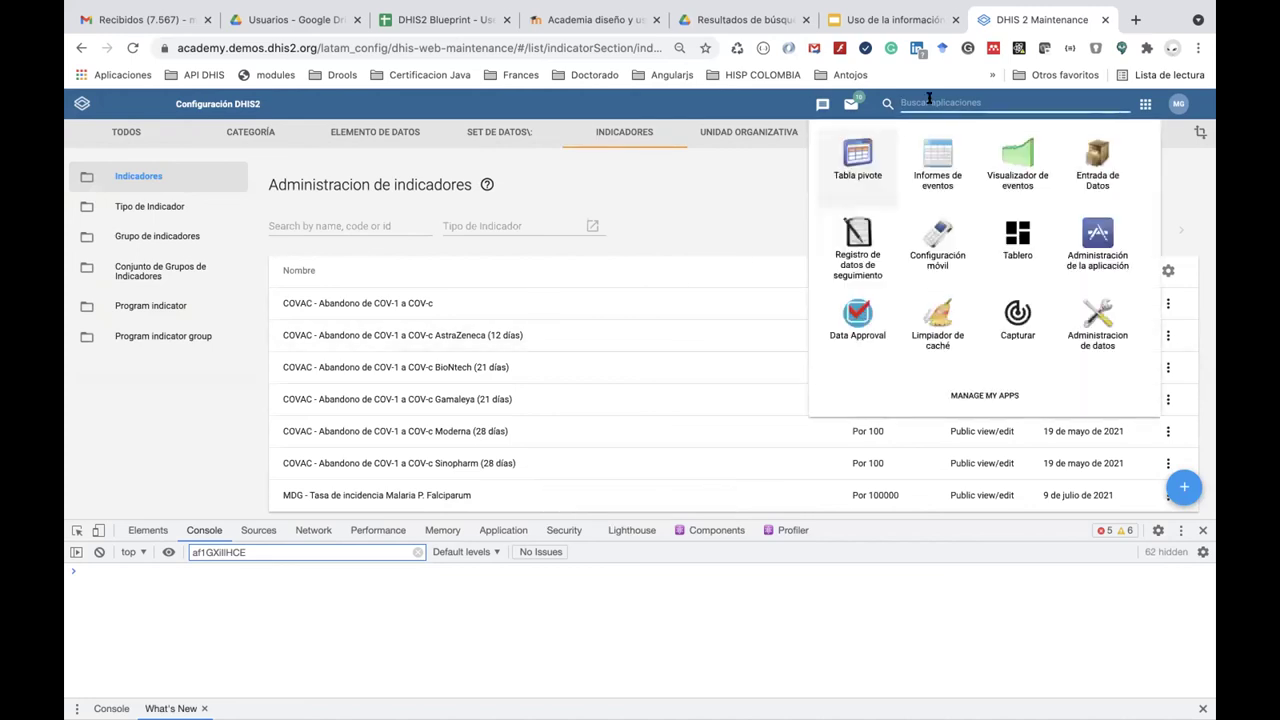
{"action": "left_click", "coordinate": [860, 160]}
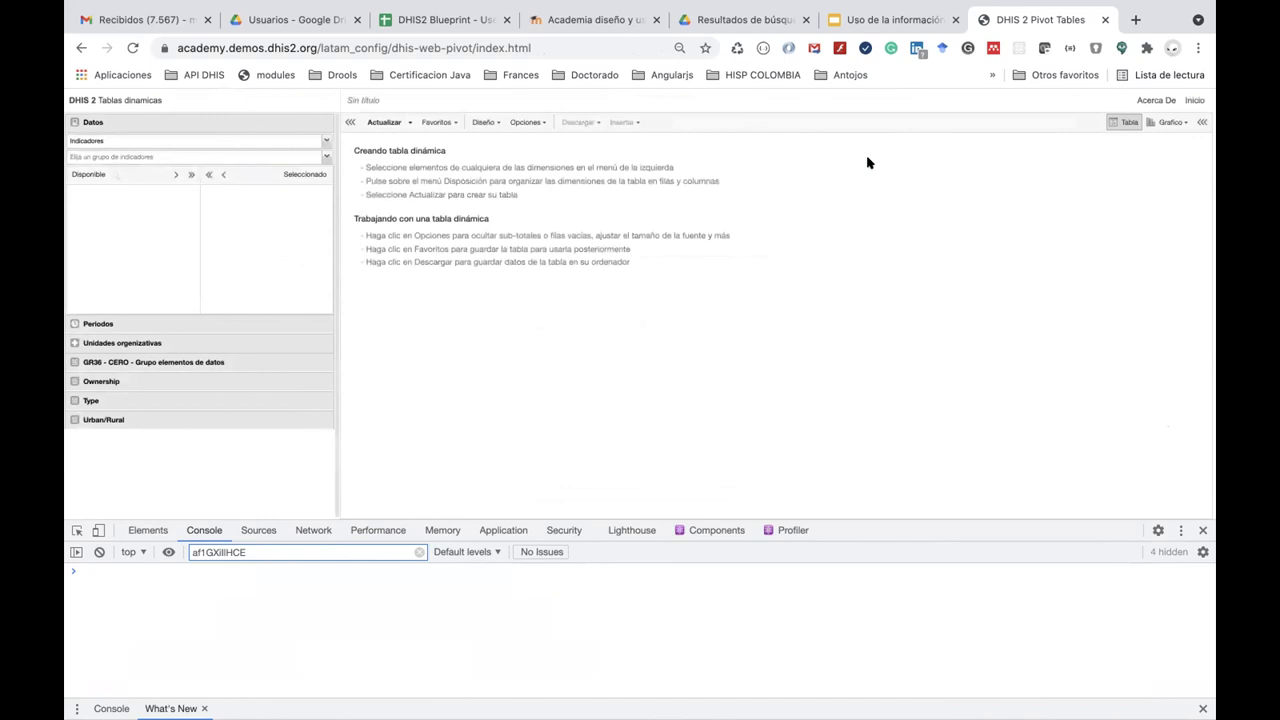
Add the ENR - Número de personas con Malaria Falciparum program indicator from ENR - Programa de Malaria.
{"action": "left_click", "coordinate": [324, 141]}
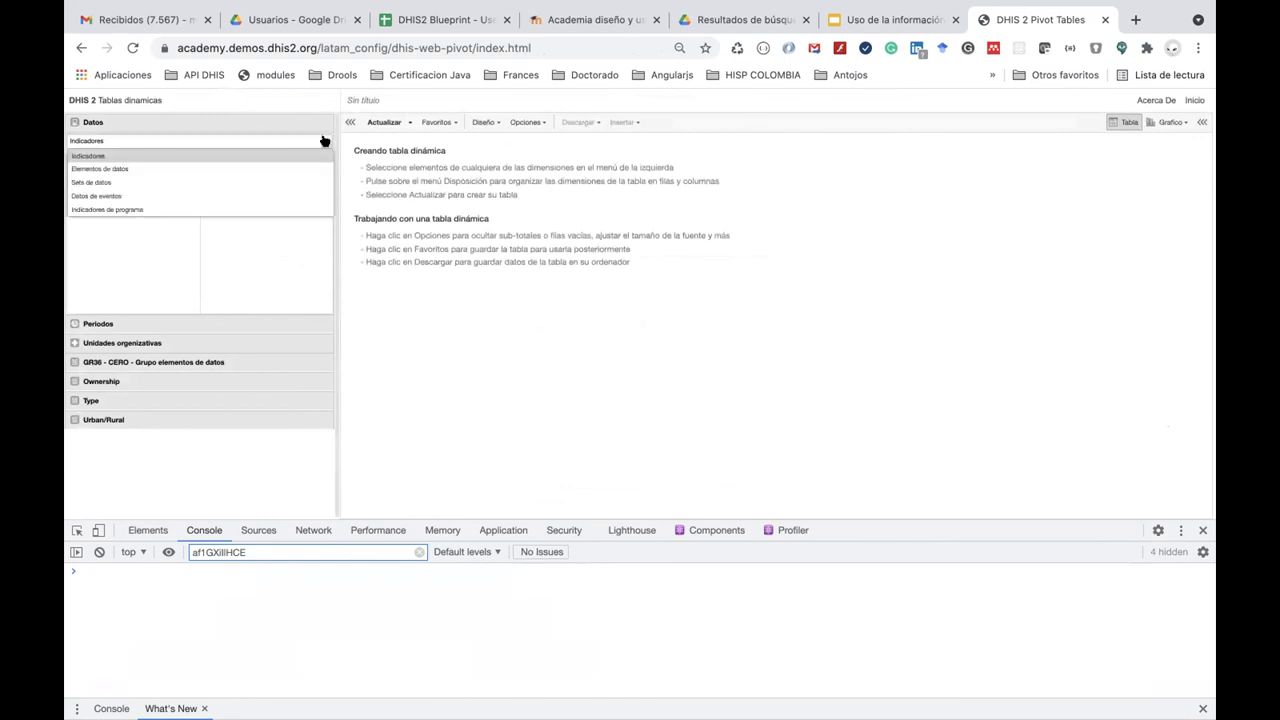
{"action": "left_click", "coordinate": [297, 207]}
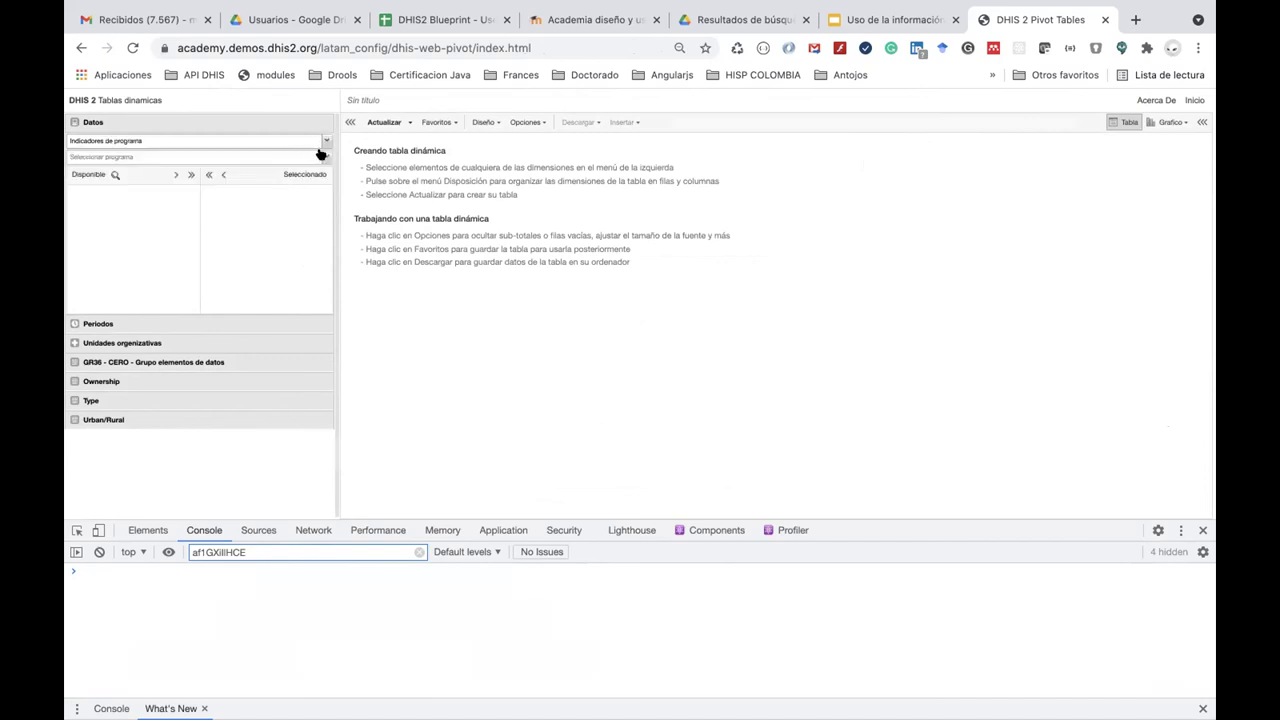
{"action": "left_click", "coordinate": [324, 157]}
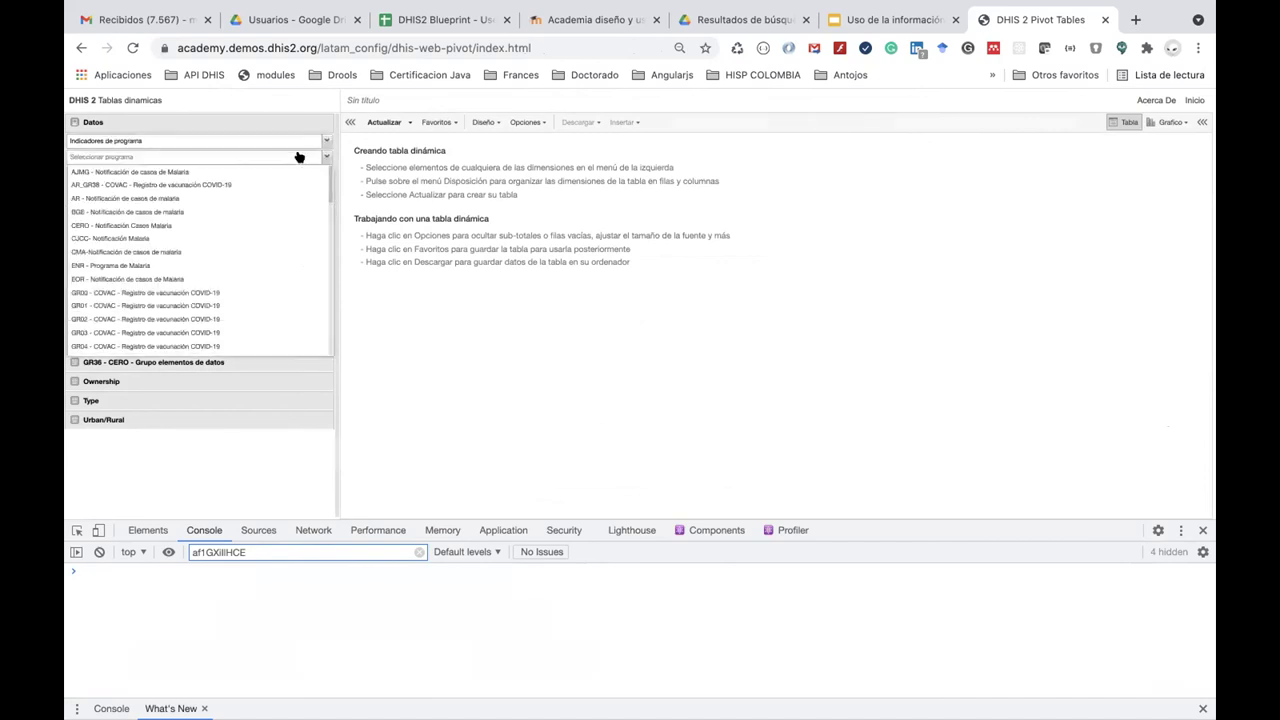
{"action": "left_click", "coordinate": [245, 264]}
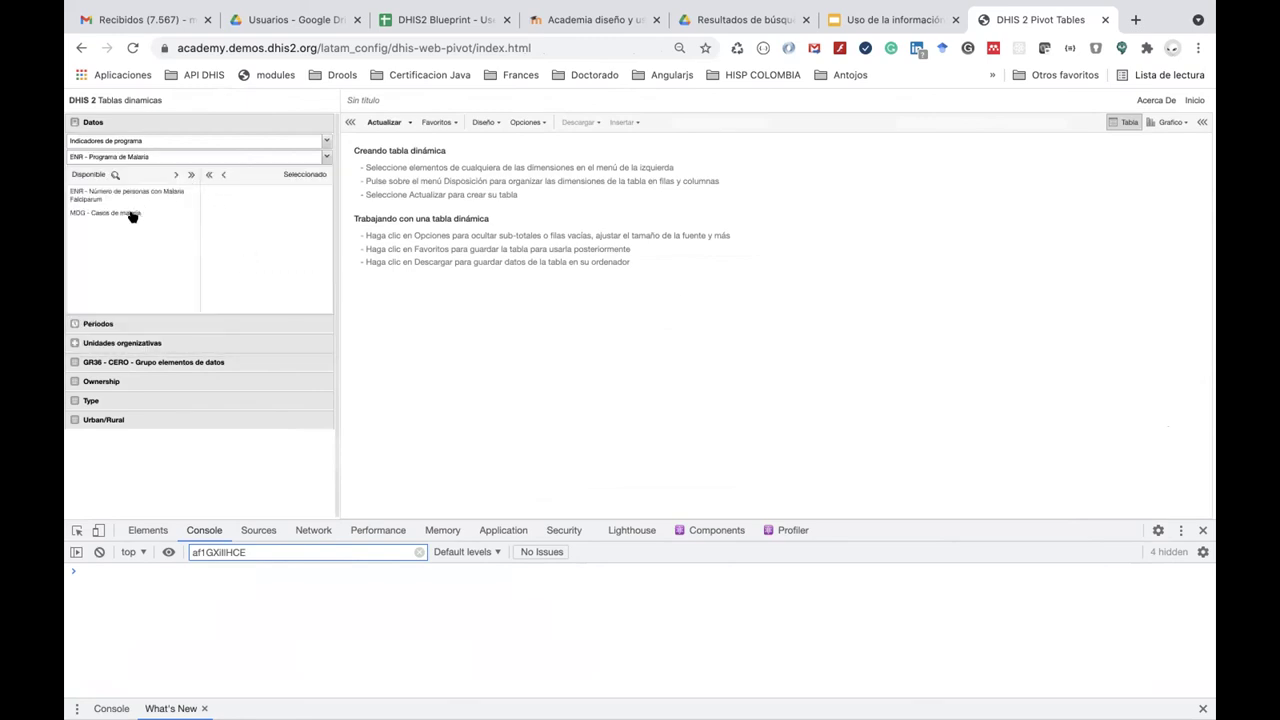
{"action": "double_click", "coordinate": [139, 192]}
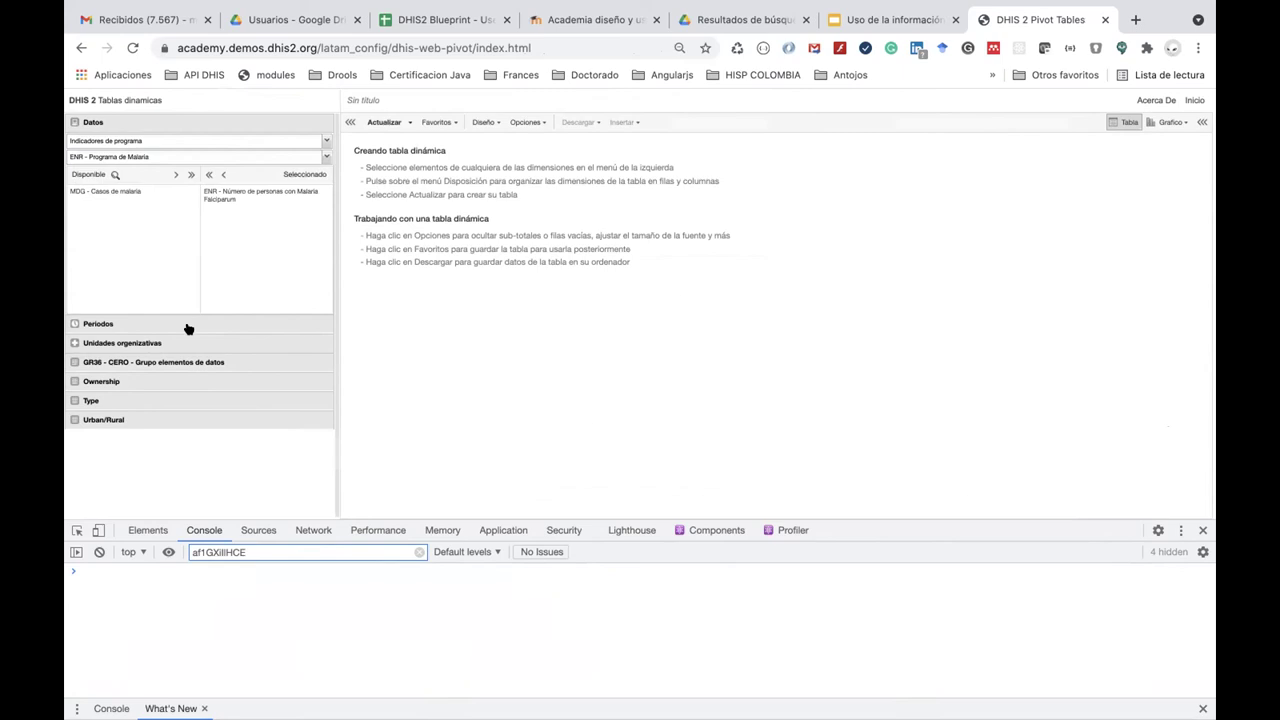
Add the MDG - Población data element to the table.
{"action": "left_click", "coordinate": [178, 140]}
{"action": "left_click", "coordinate": [174, 169]}
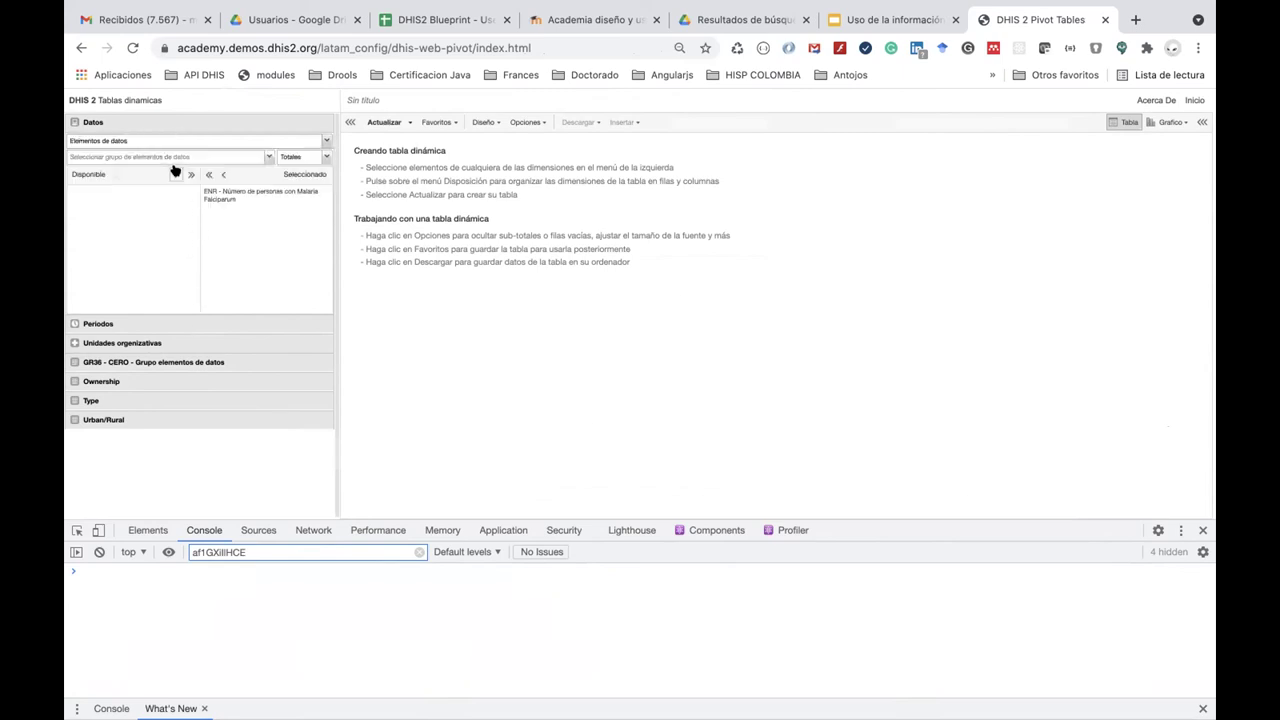
{"action": "left_click", "coordinate": [164, 157]}
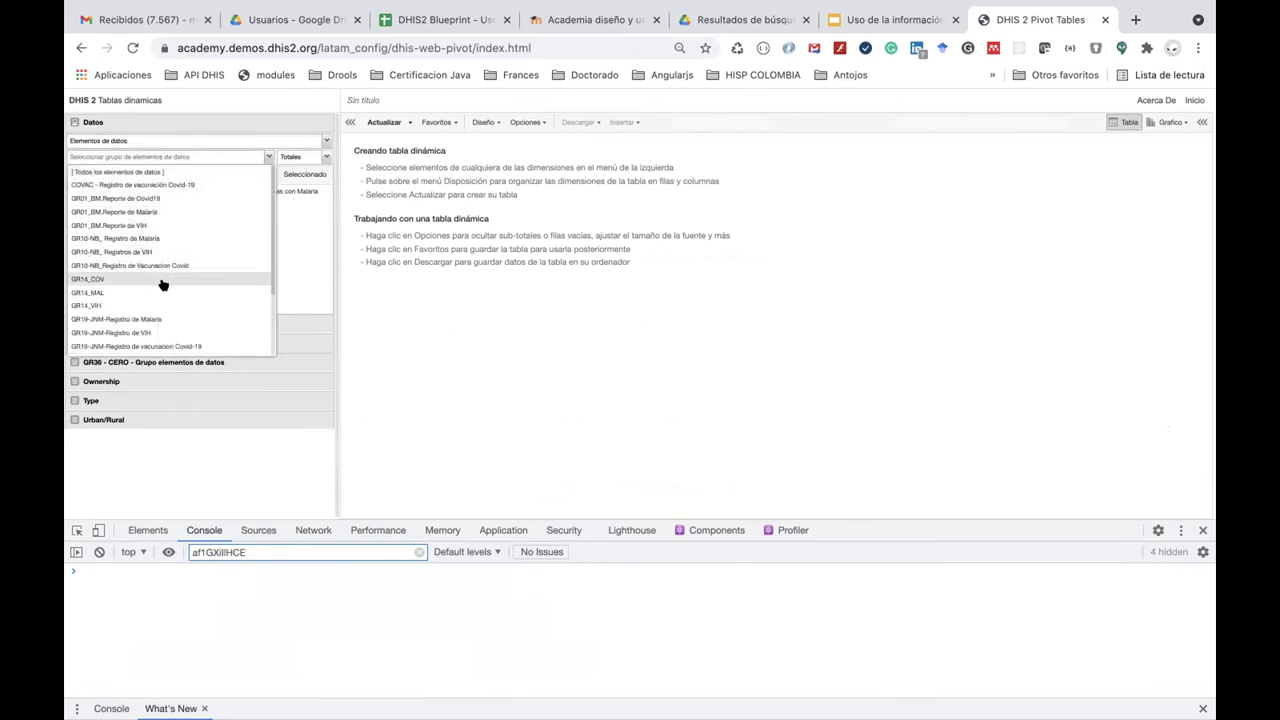
{"action": "left_click", "coordinate": [156, 174]}
{"action": "double_click", "coordinate": [116, 264]}
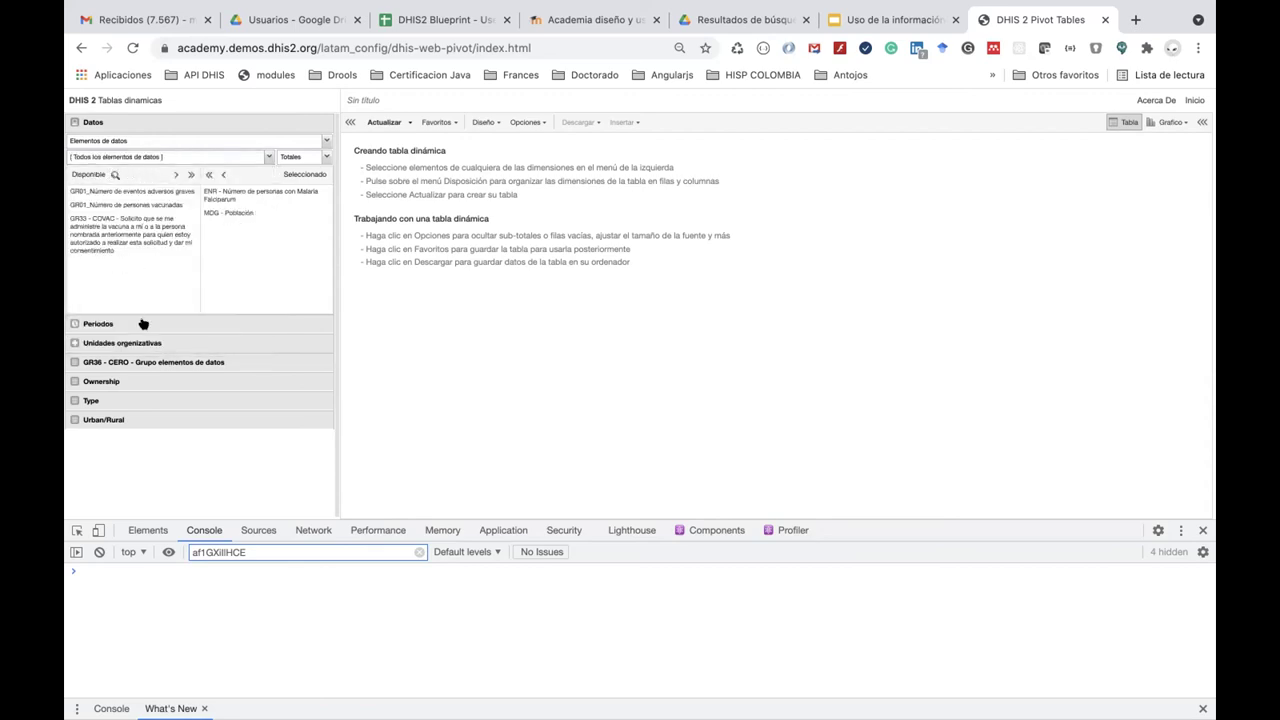
Replace Last 12 months with Este año as the period and update the table.
{"action": "left_click", "coordinate": [143, 324]}
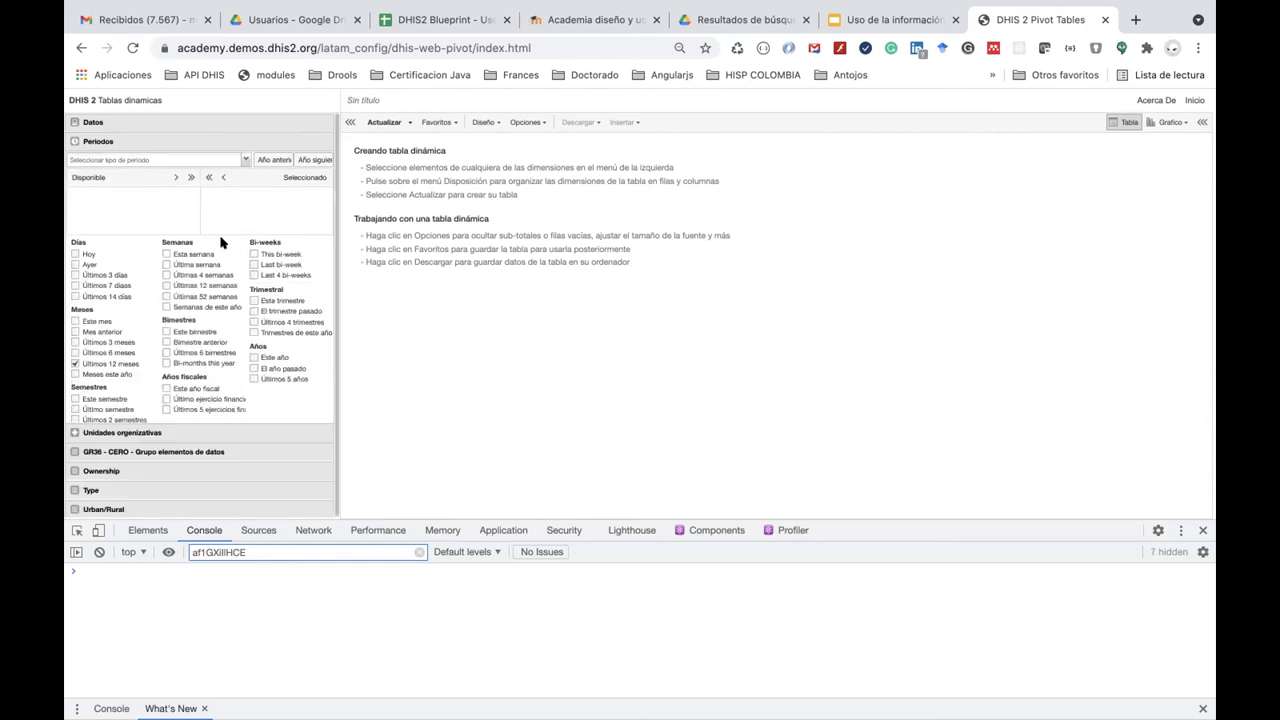
{"action": "left_click", "coordinate": [75, 363]}
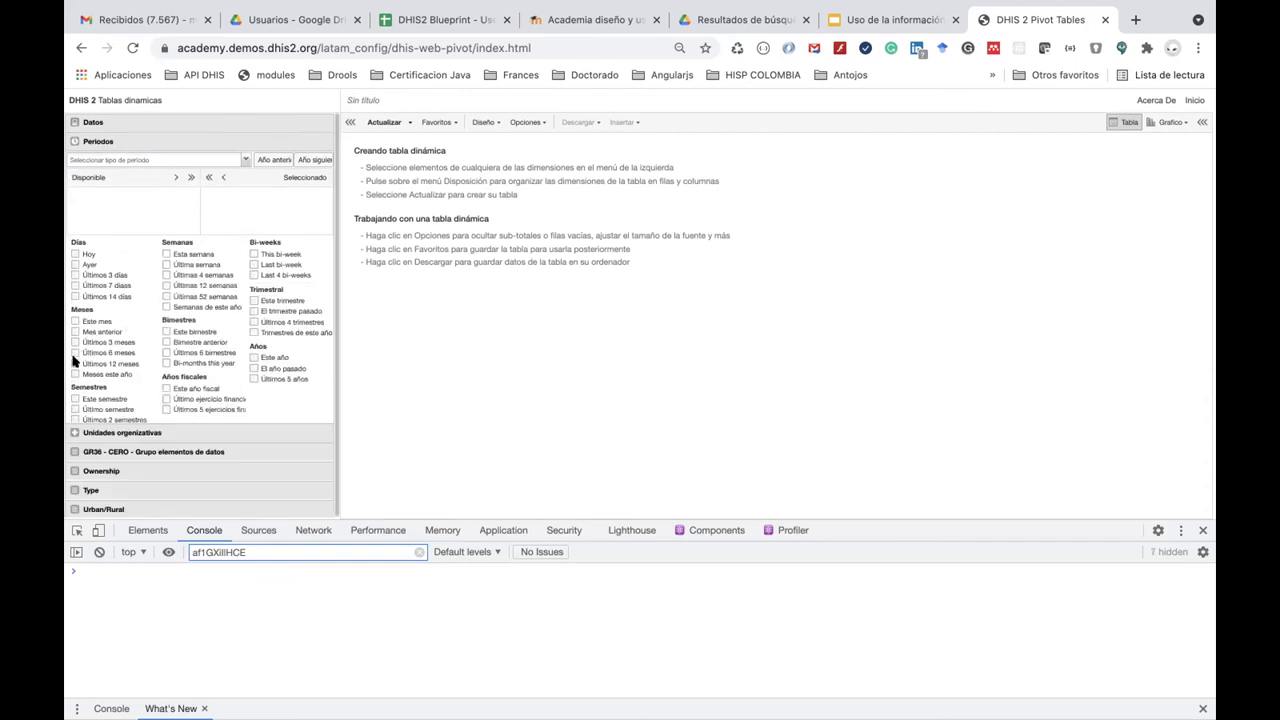
{"action": "left_click", "coordinate": [254, 357]}
{"action": "left_click", "coordinate": [167, 432]}
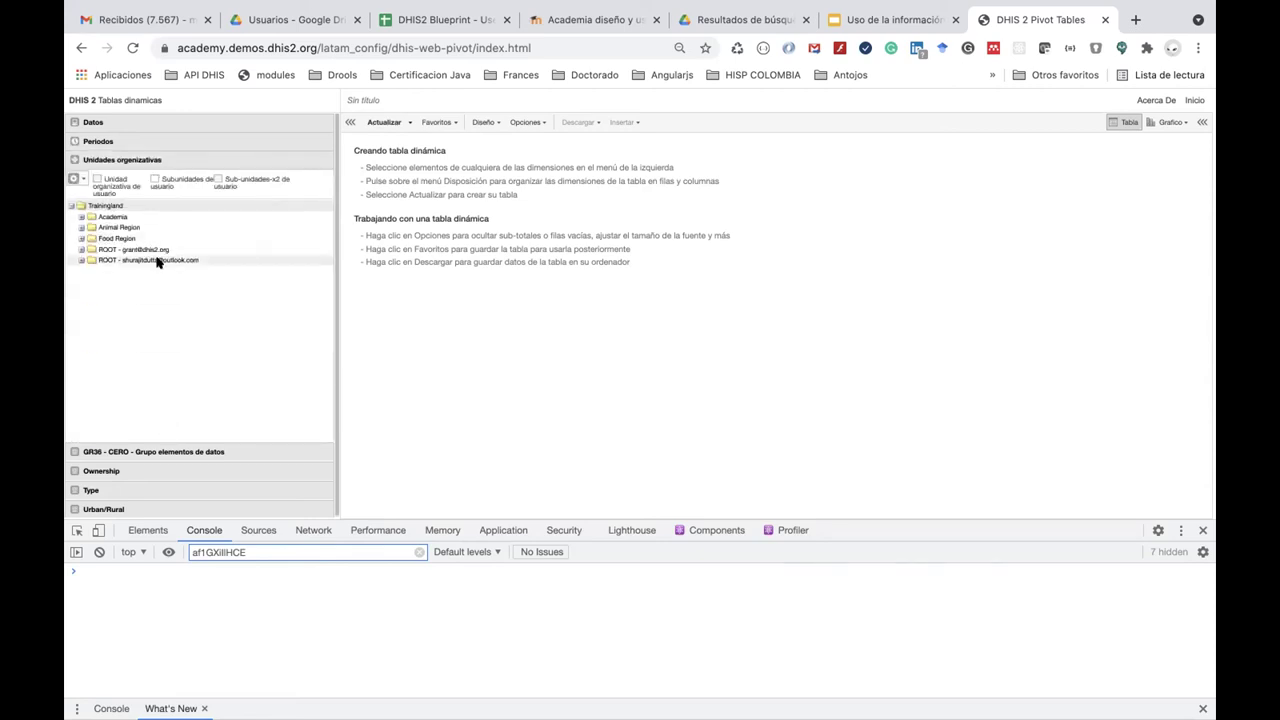
{"action": "left_click", "coordinate": [381, 121]}
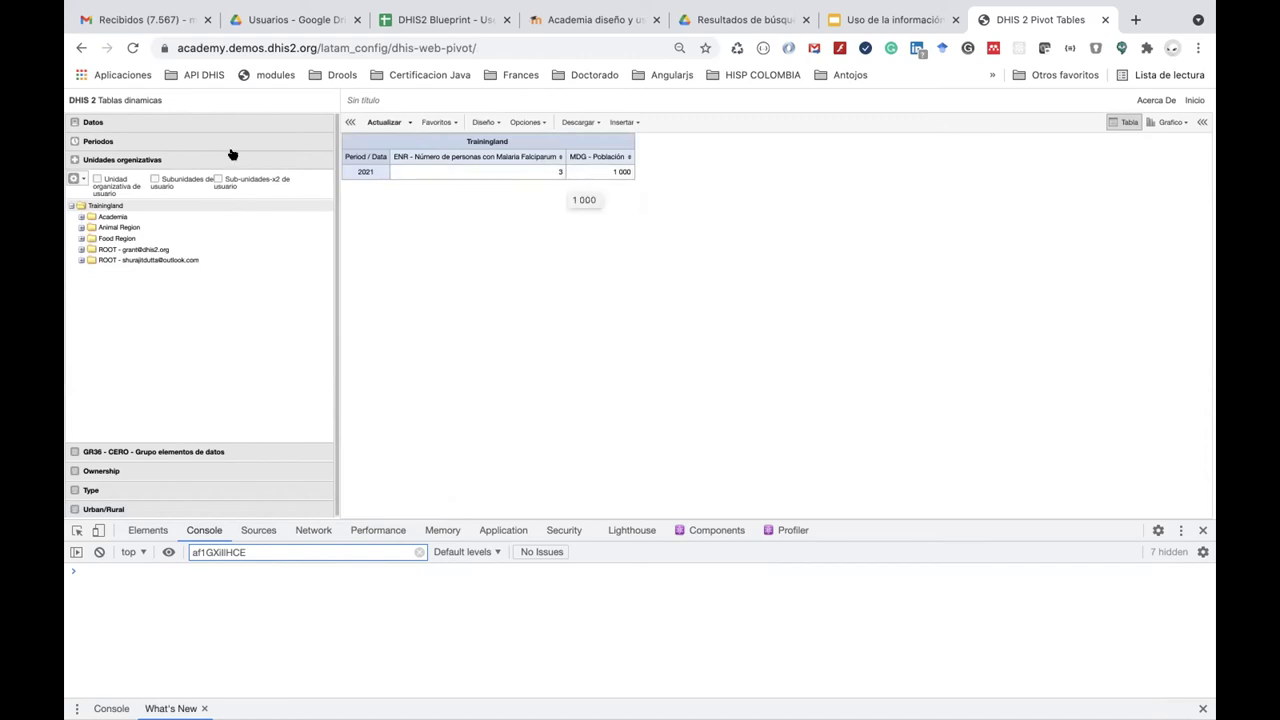
Filter indicators by 'MDG', add MDG - Tasa de incidencia Malaria P. Falciparum, and update to show 300.
{"action": "left_click", "coordinate": [203, 126]}
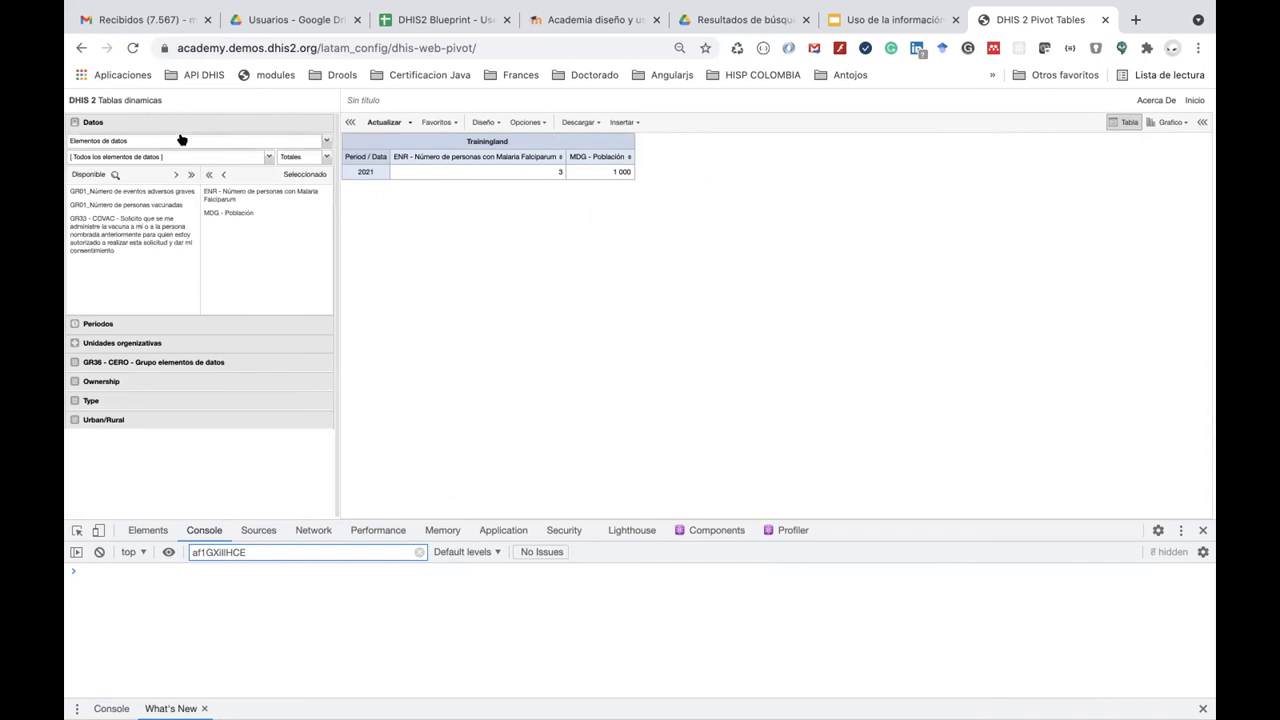
{"action": "left_click", "coordinate": [181, 140]}
{"action": "left_click", "coordinate": [171, 153]}
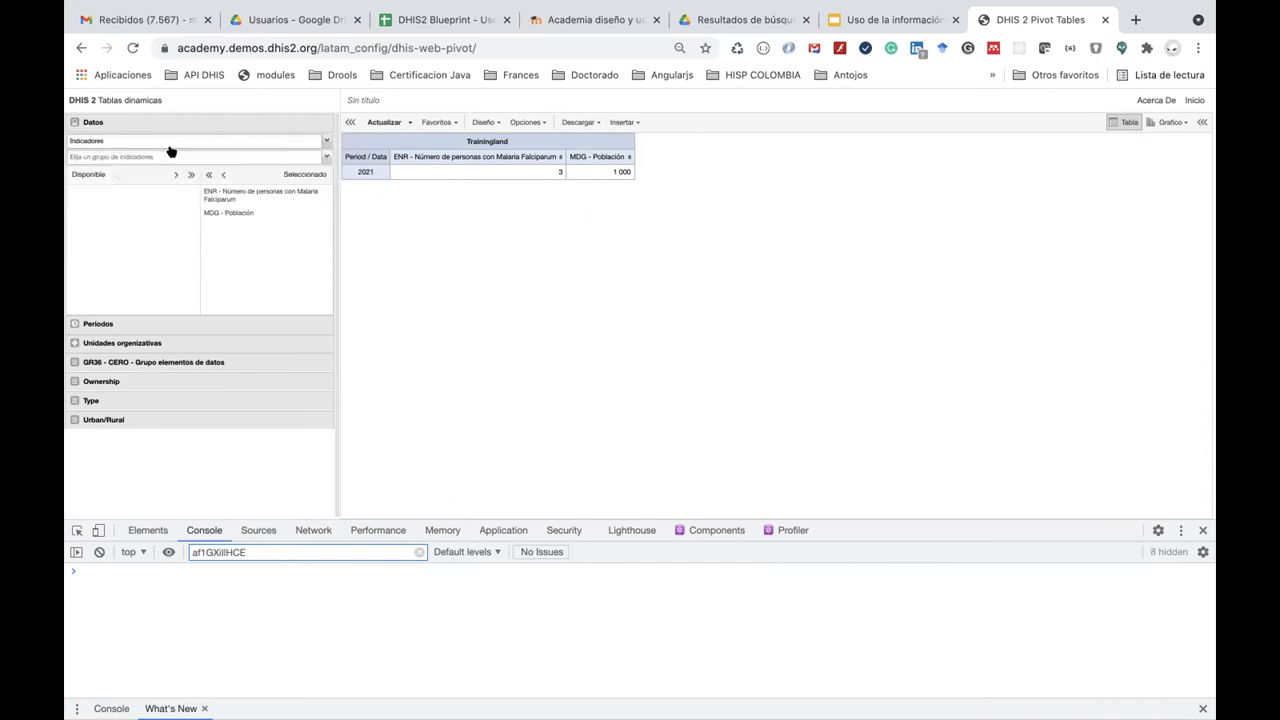
{"action": "left_click", "coordinate": [172, 157]}
{"action": "left_click", "coordinate": [154, 172]}
{"action": "left_click", "coordinate": [117, 174]}
{"action": "type", "text": "MDG"}
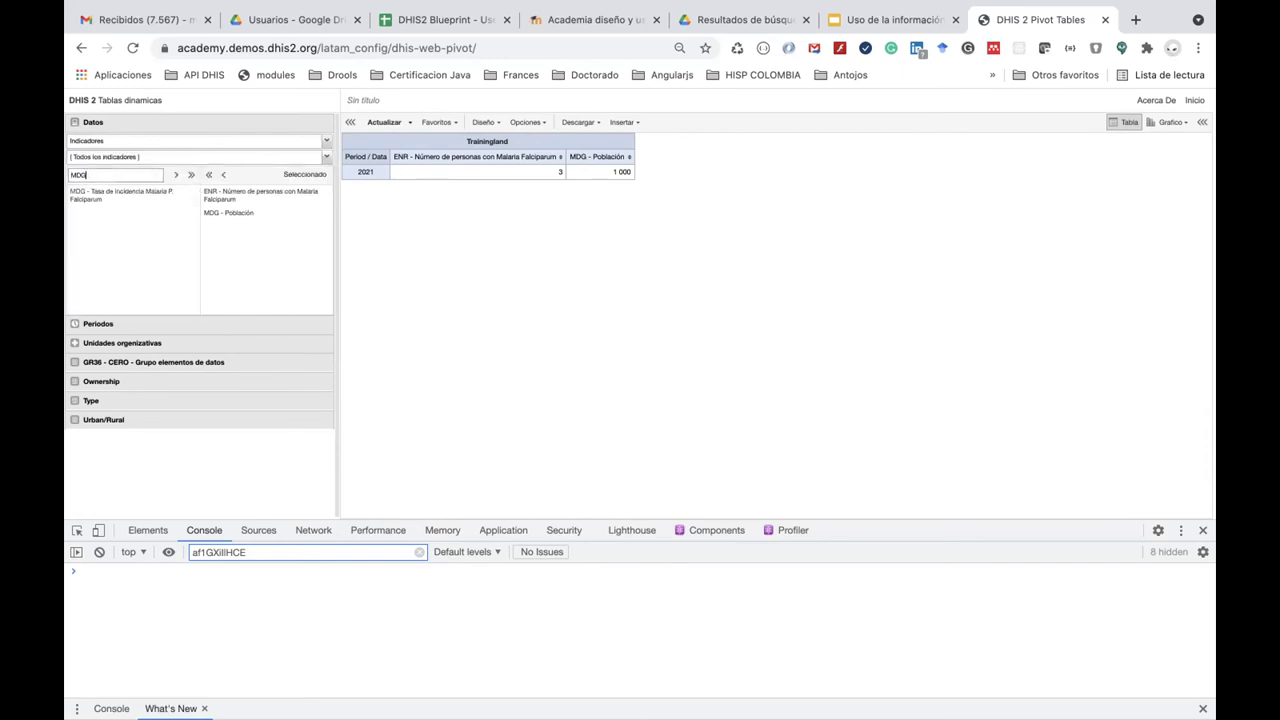
{"action": "left_click", "coordinate": [132, 196]}
{"action": "double_click", "coordinate": [131, 197]}
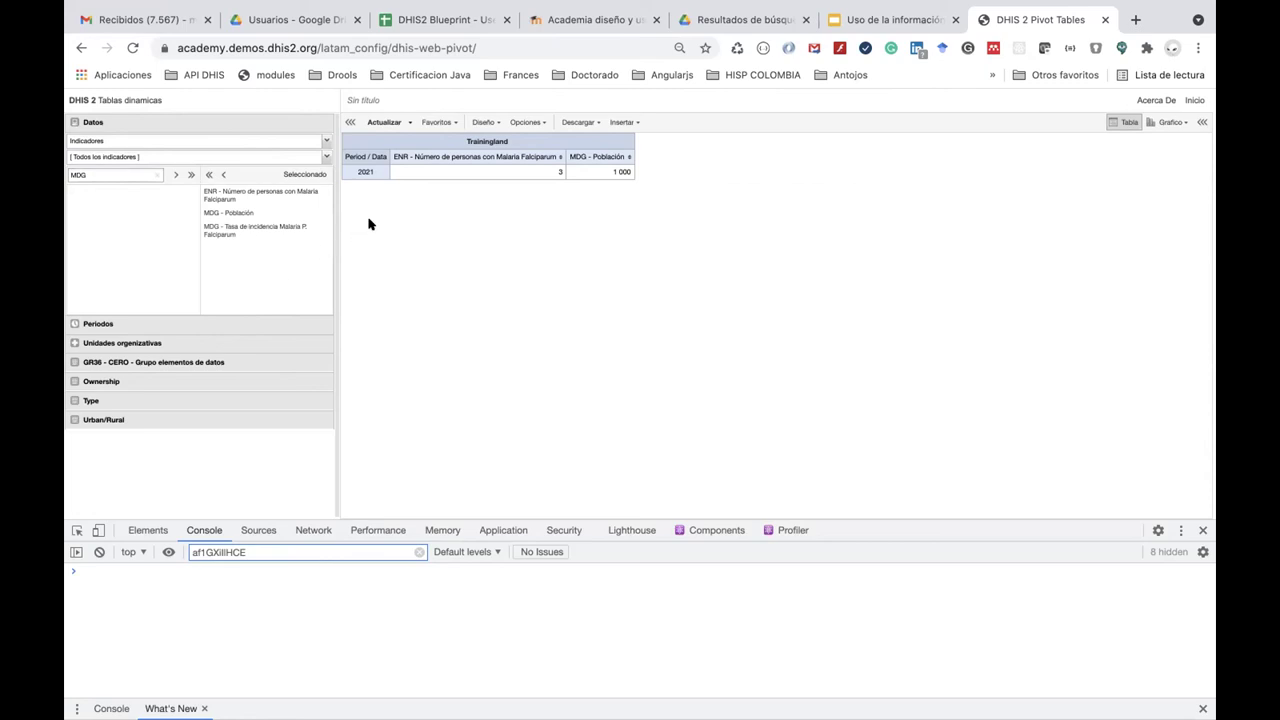
{"action": "left_click", "coordinate": [375, 121]}
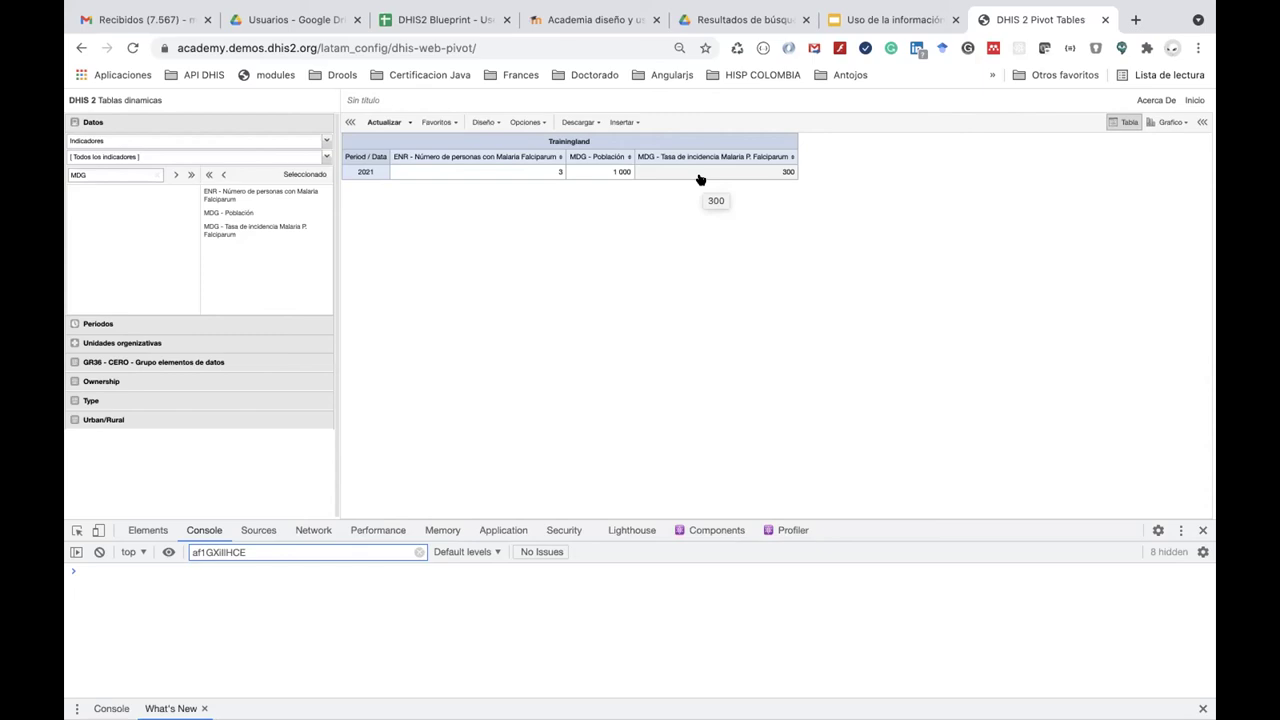
{"action": "left_click", "coordinate": [130, 324]}
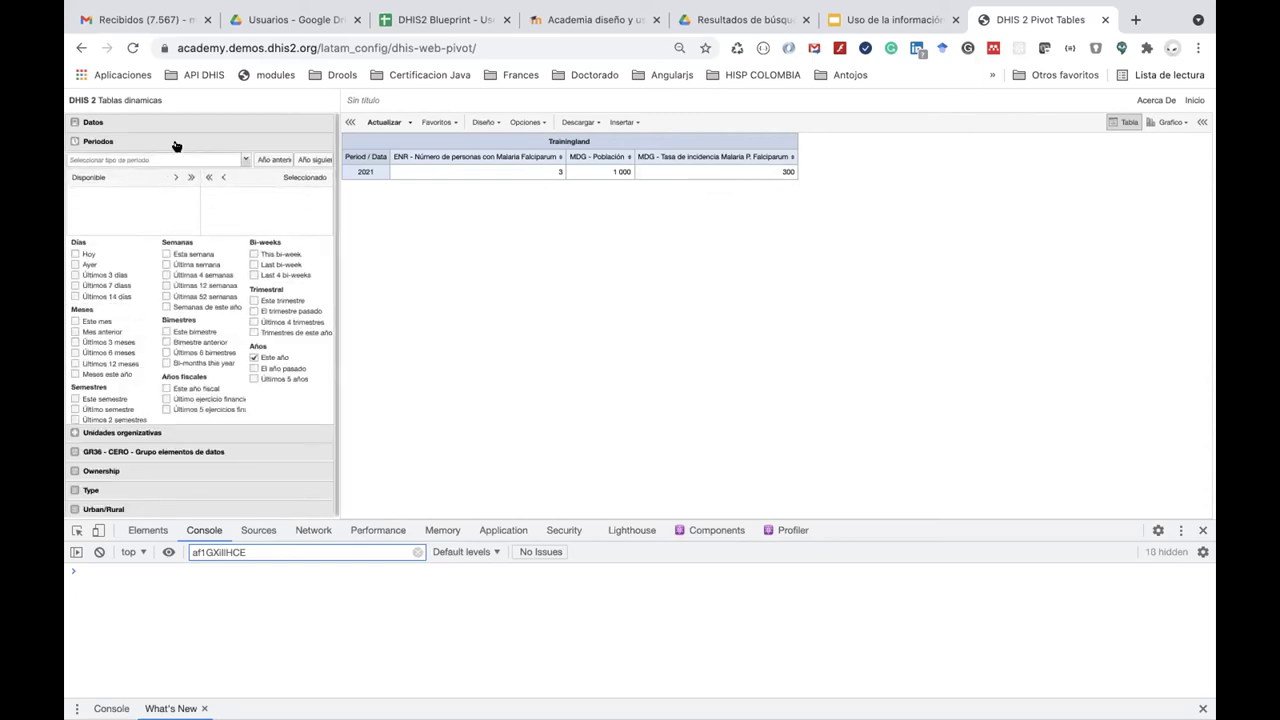
Change the period from Este año to Meses este año and refresh, showing 3 cases in Julio.
{"action": "left_click", "coordinate": [251, 358]}
{"action": "left_click", "coordinate": [73, 372]}
{"action": "left_click", "coordinate": [378, 123]}
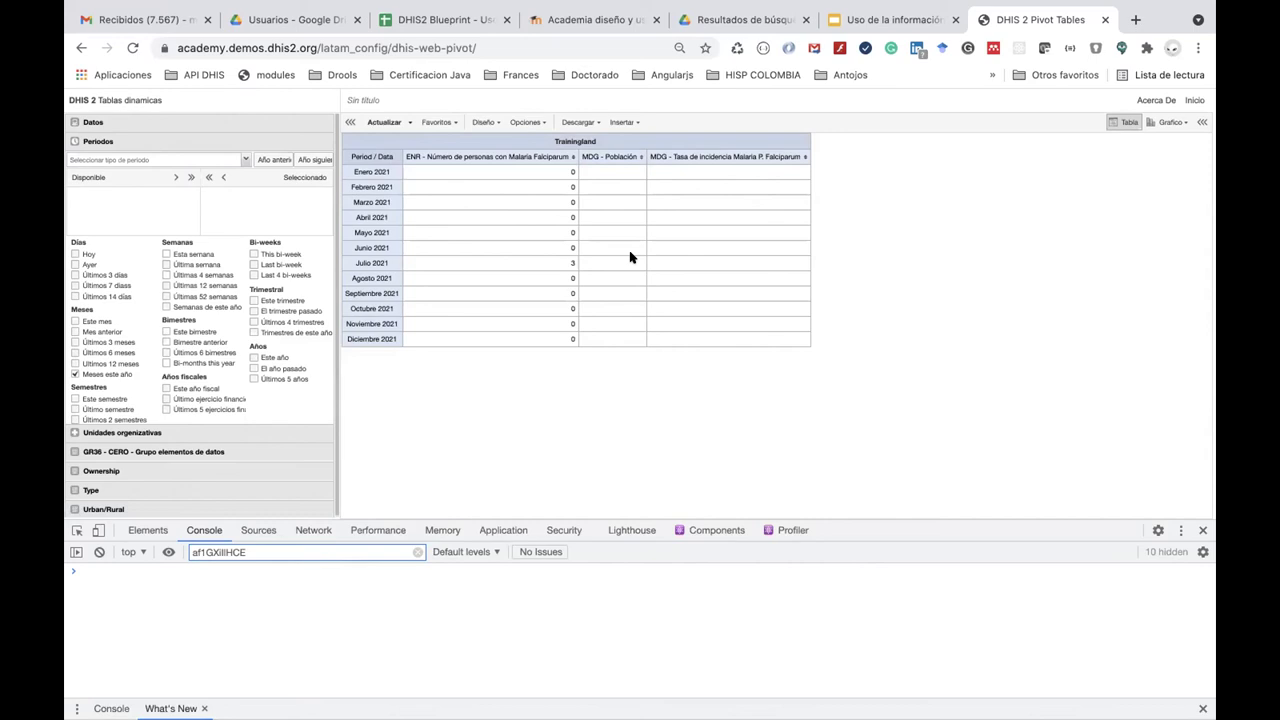
{"action": "key", "text": "super+Tab"}
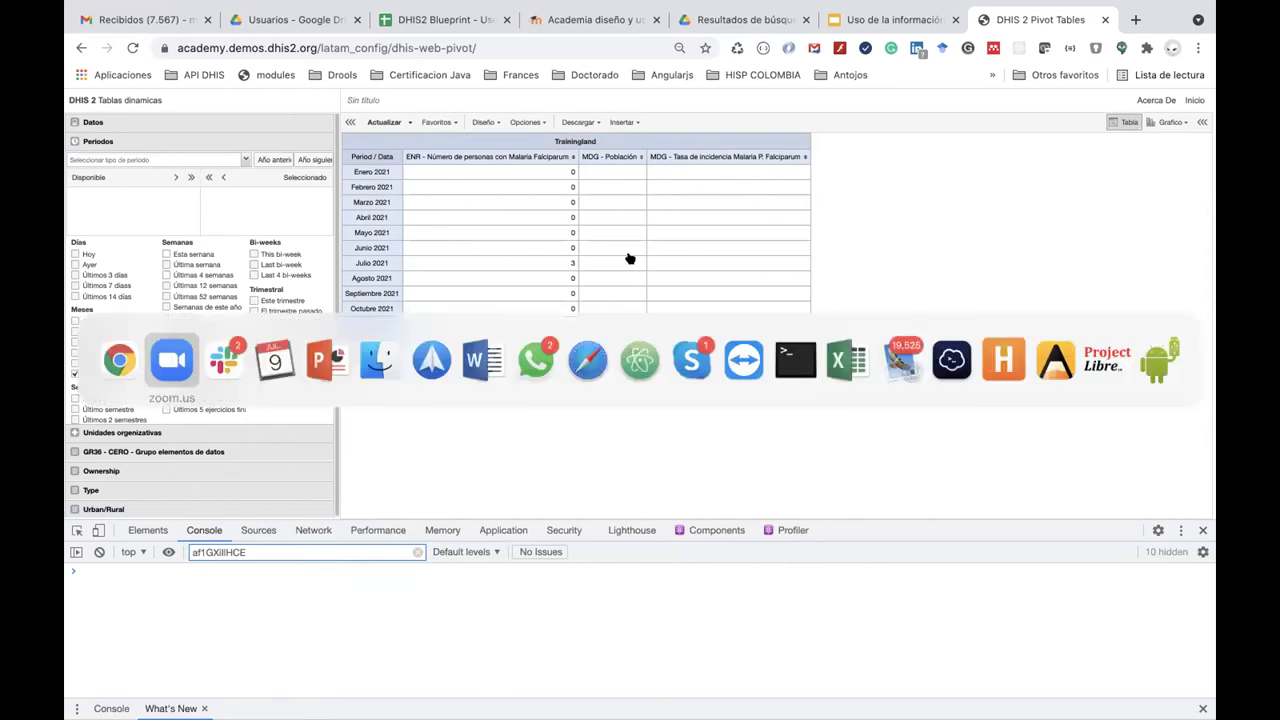
{"action": "key", "text": "super+Tab"}
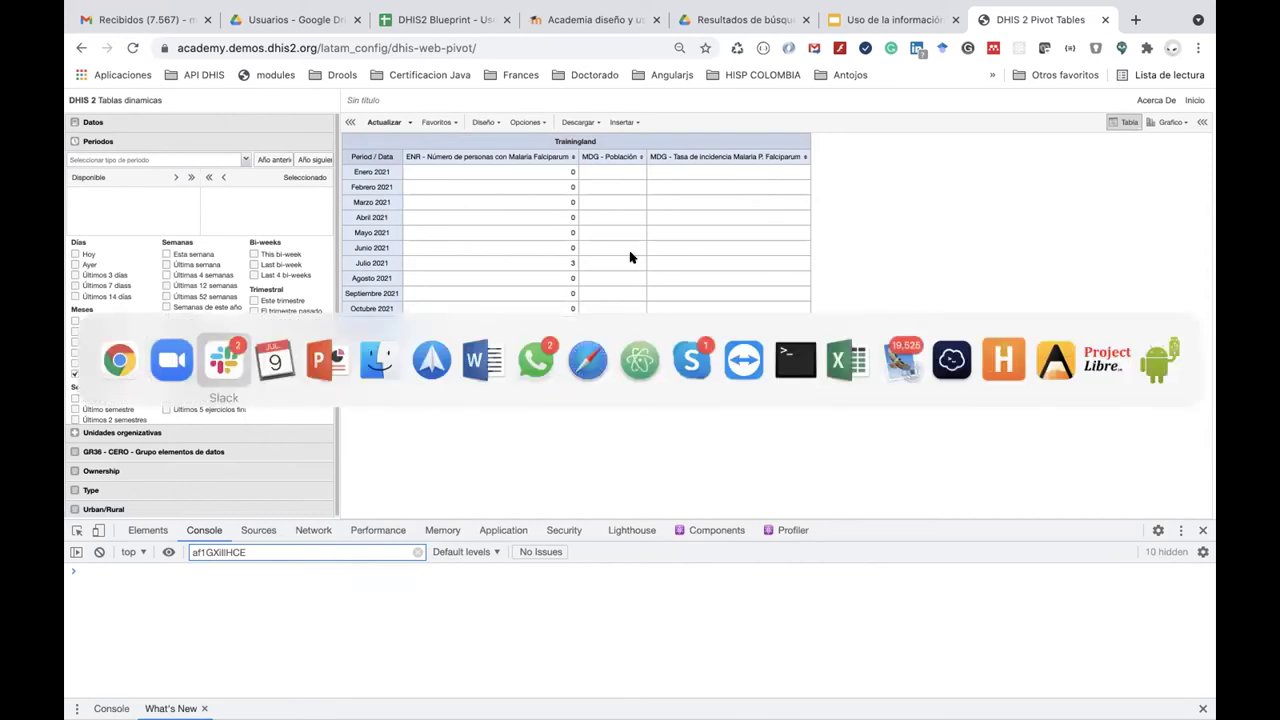
{"action": "key", "text": "Escape"}
{"action": "key", "text": "super+Tab"}
{"action": "key", "text": "super+Tab"}
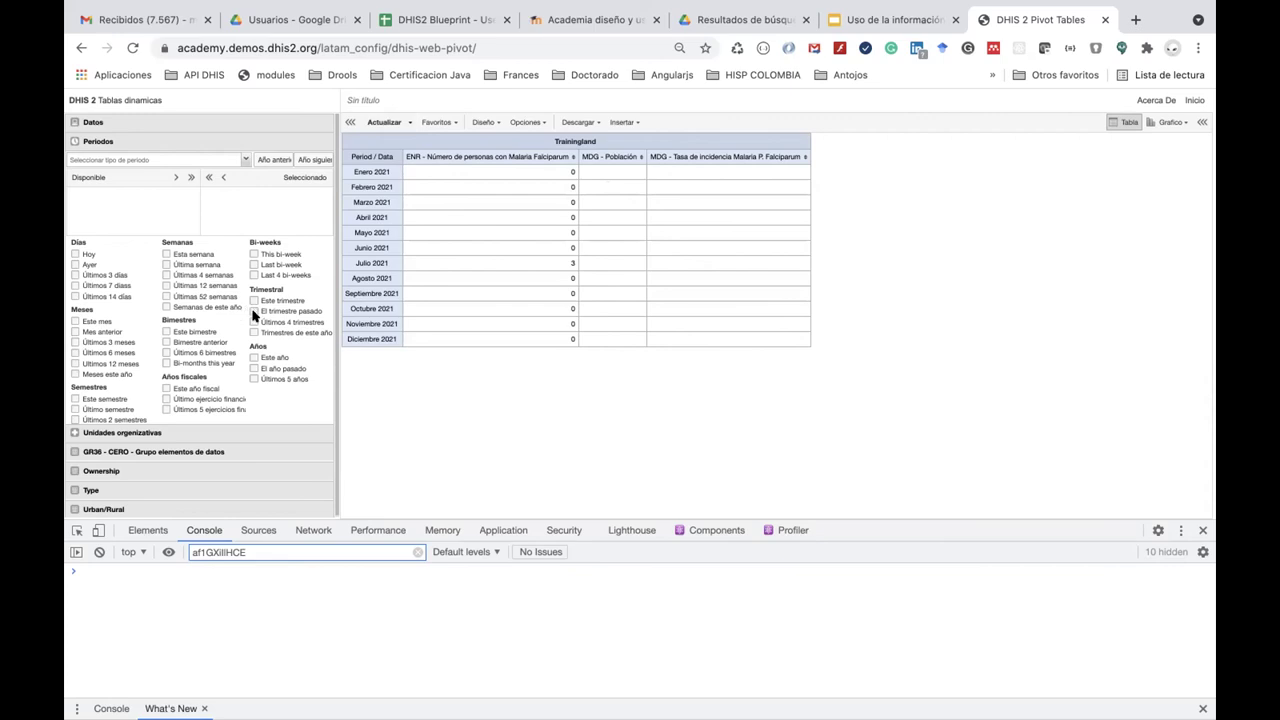
Re-select Este año and refresh to a single 2021 row: 3, 1 000 and incidence 300.
{"action": "left_click", "coordinate": [253, 357]}
{"action": "left_click", "coordinate": [383, 122]}
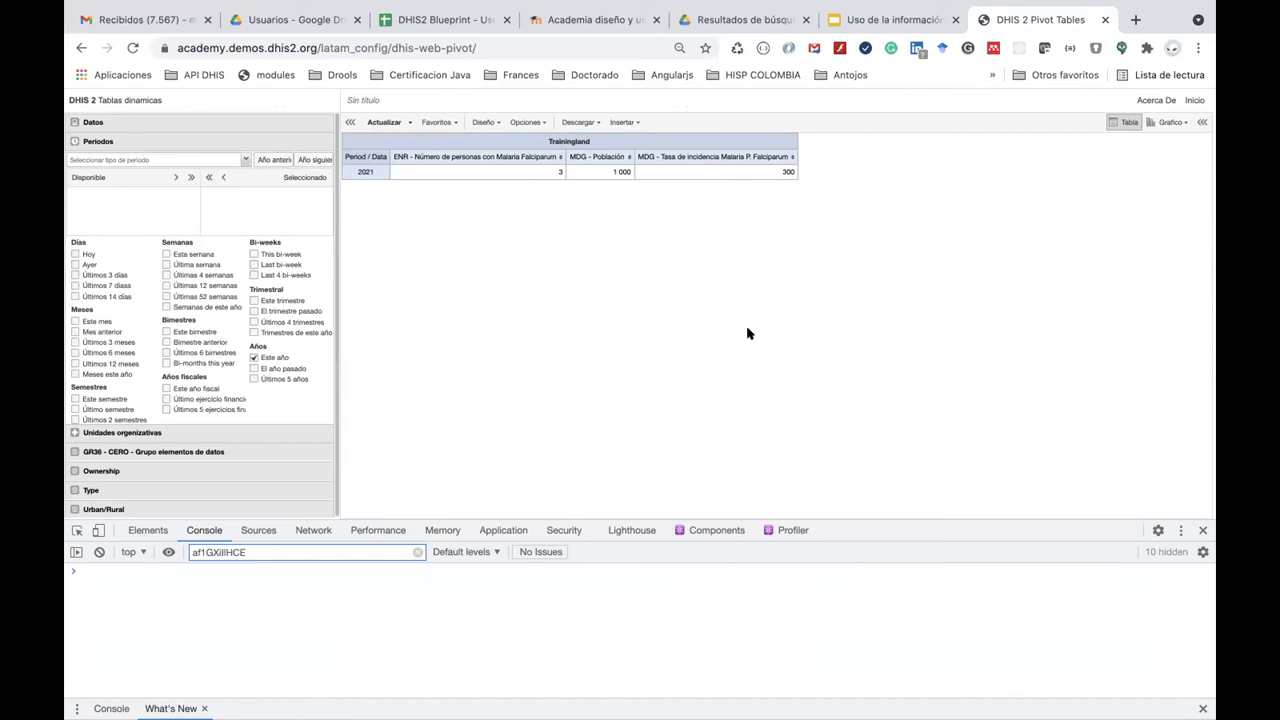
{"action": "key", "text": "super+Tab"}
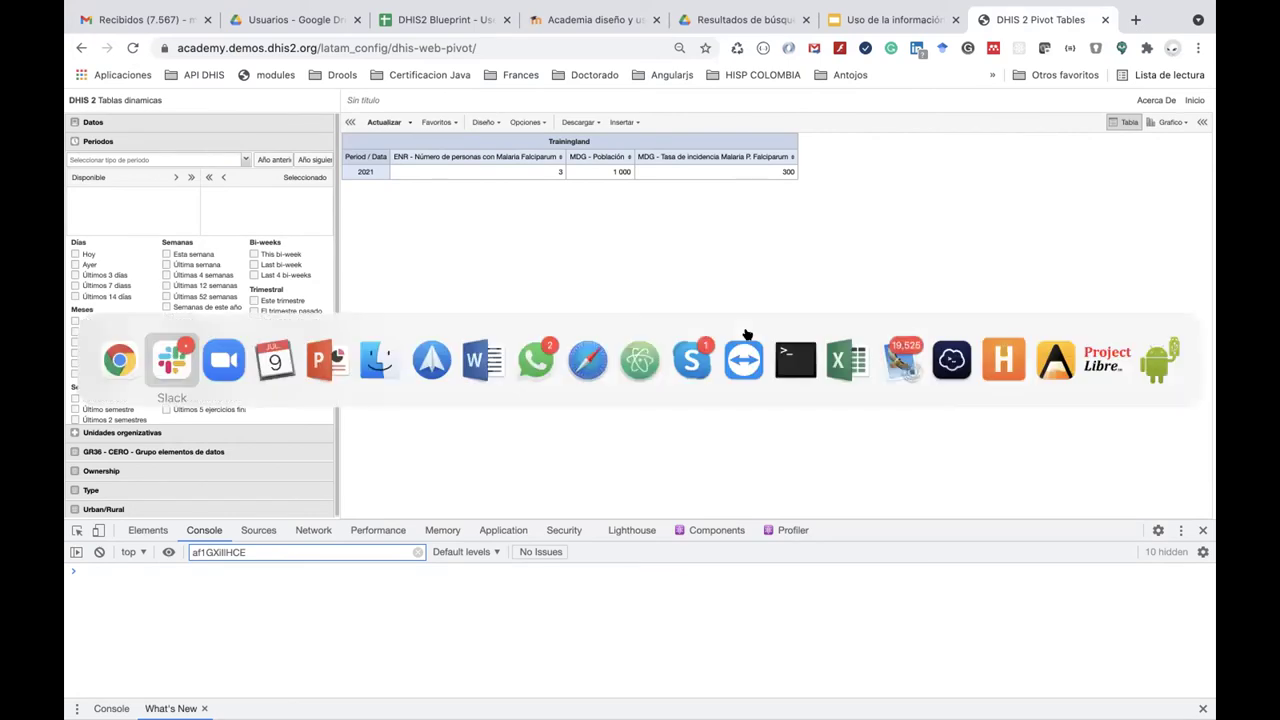
{"action": "key", "text": "super+Tab"}
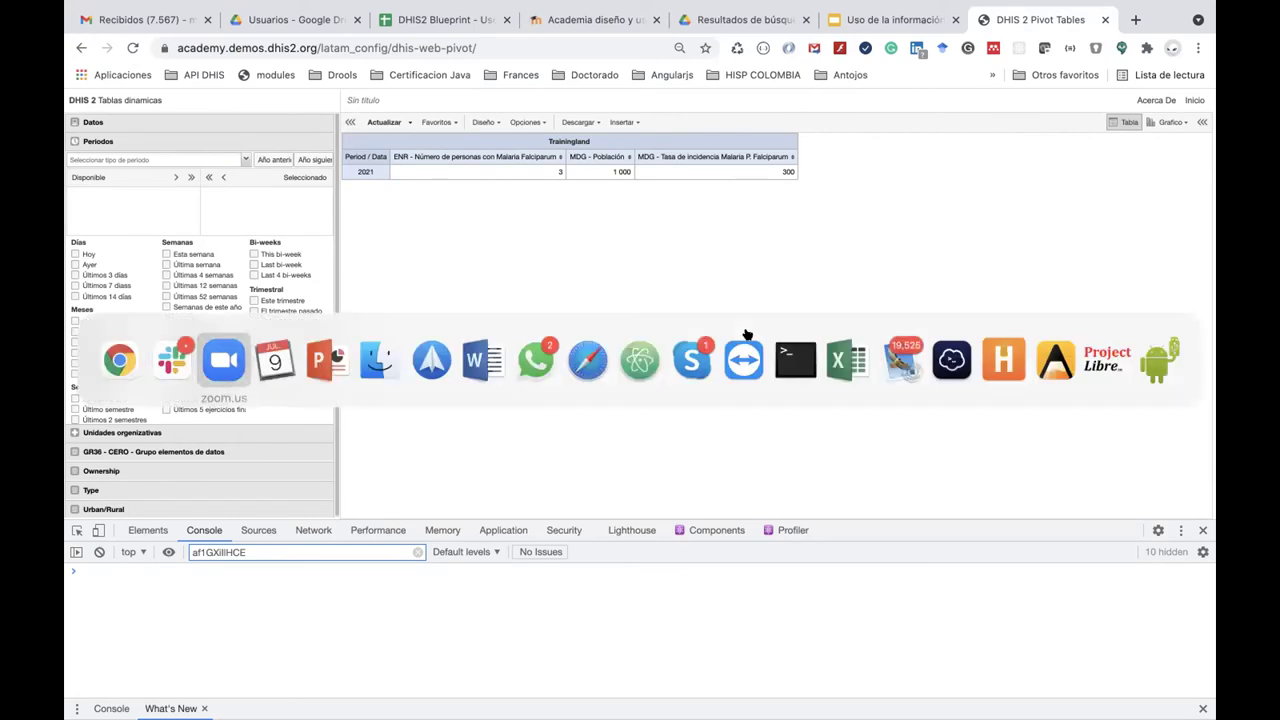
{"action": "key", "text": "super+Tab"}
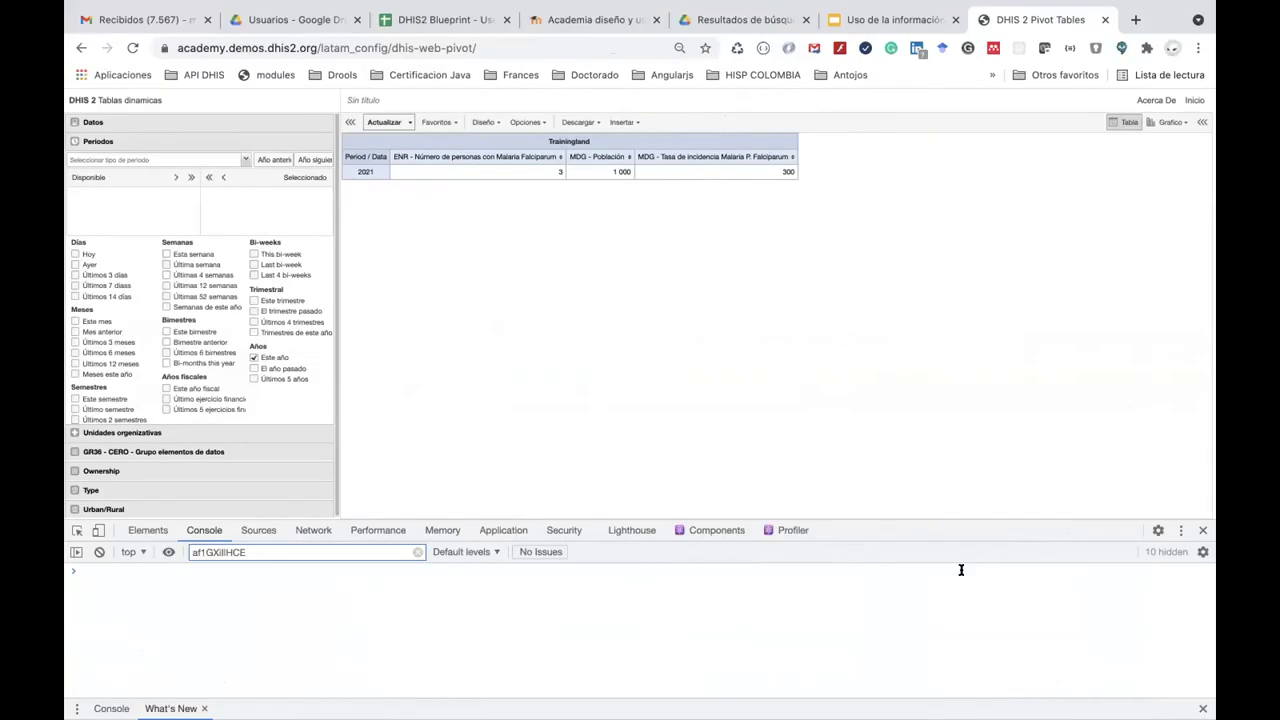
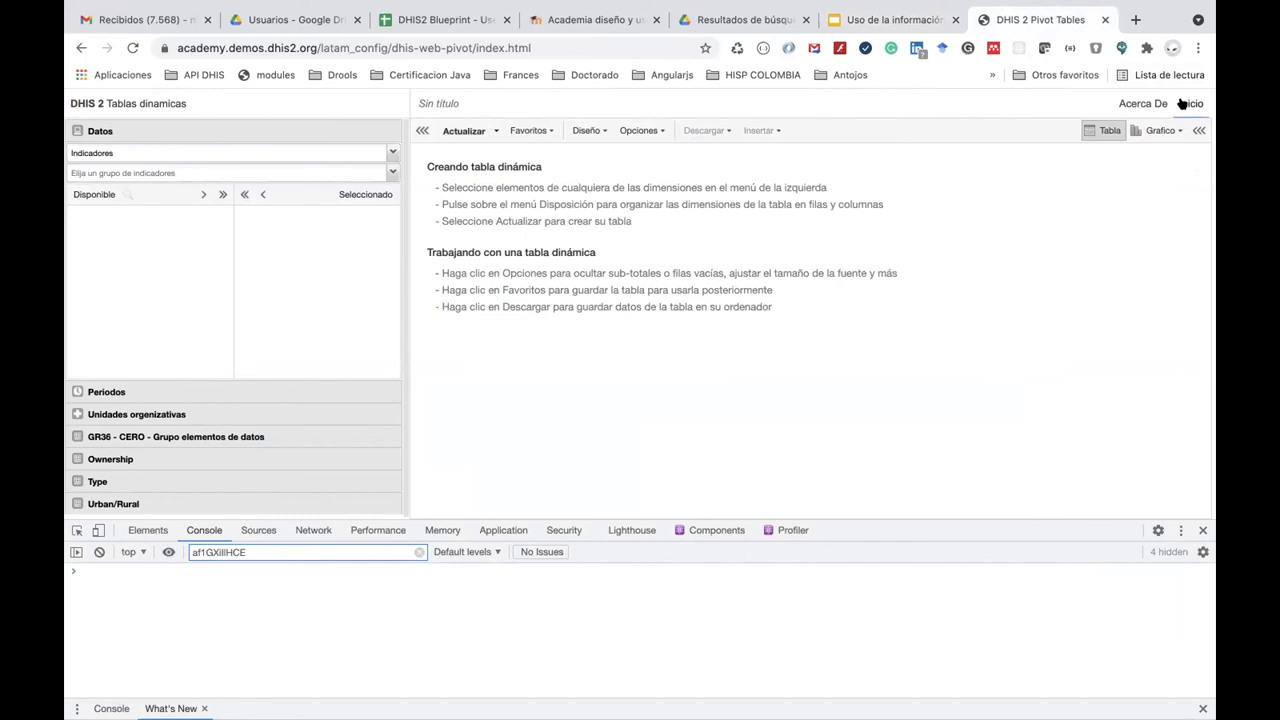
Return to the dashboard and launch the Mantenimiento app through an app search for 'man'.
{"action": "left_click", "coordinate": [1183, 104]}
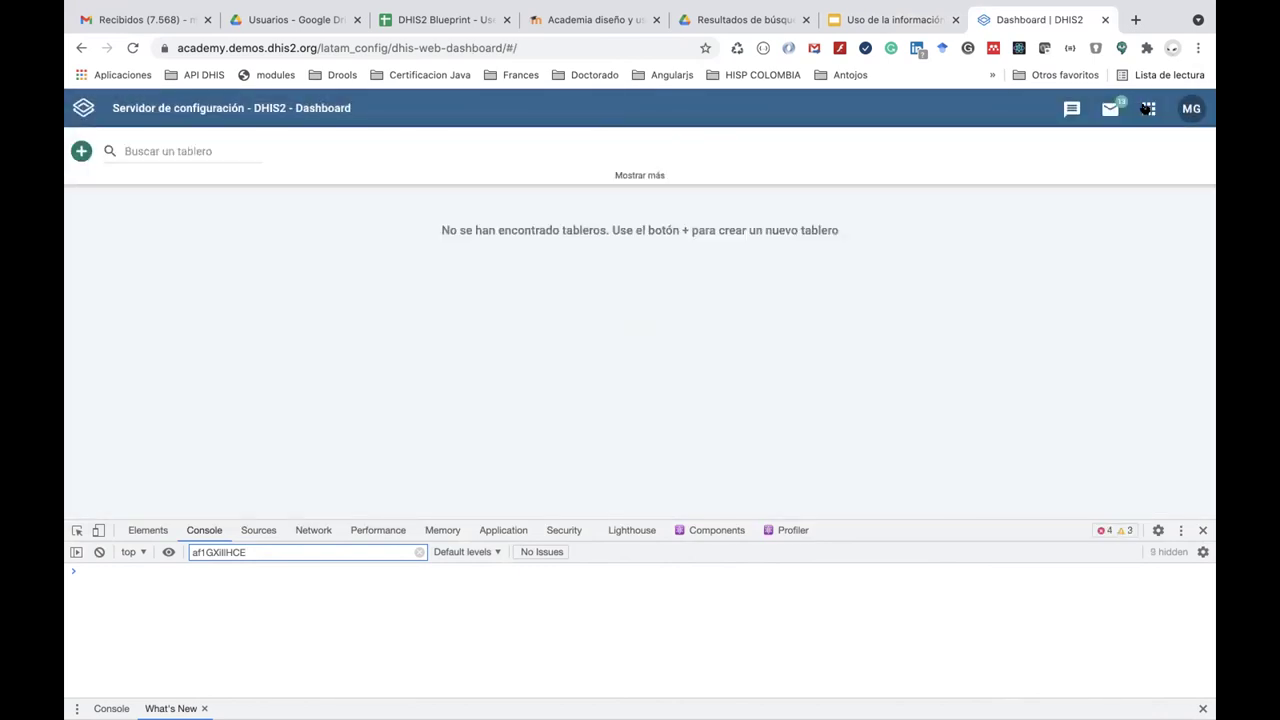
{"action": "left_click", "coordinate": [1147, 108]}
{"action": "type", "text": "mai"}
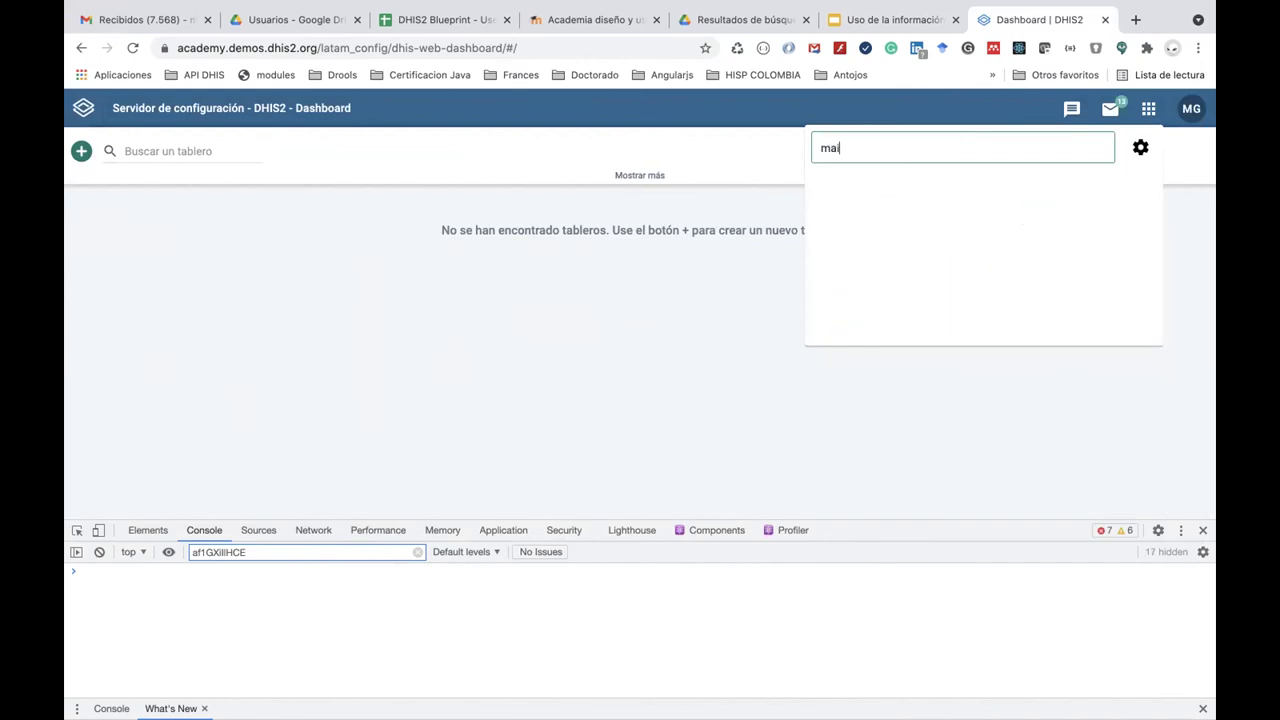
{"action": "key", "text": "BackSpace"}
{"action": "type", "text": "n"}
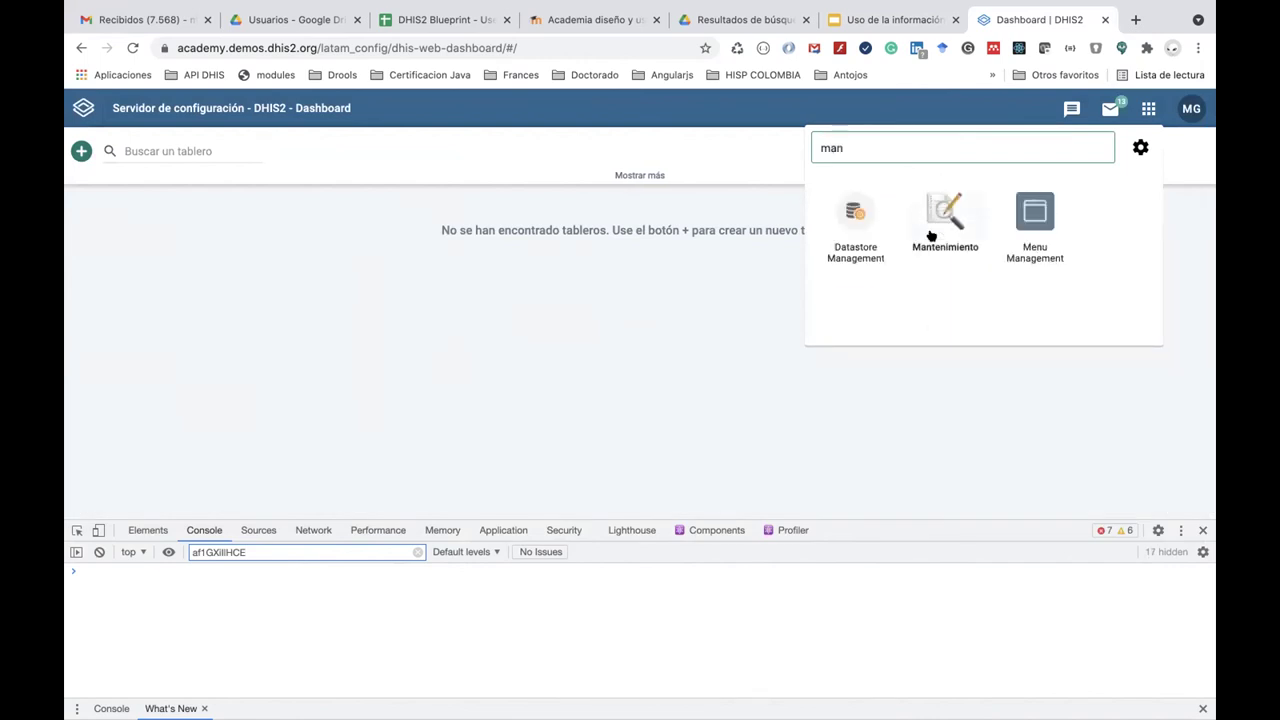
{"action": "left_click", "coordinate": [930, 236]}
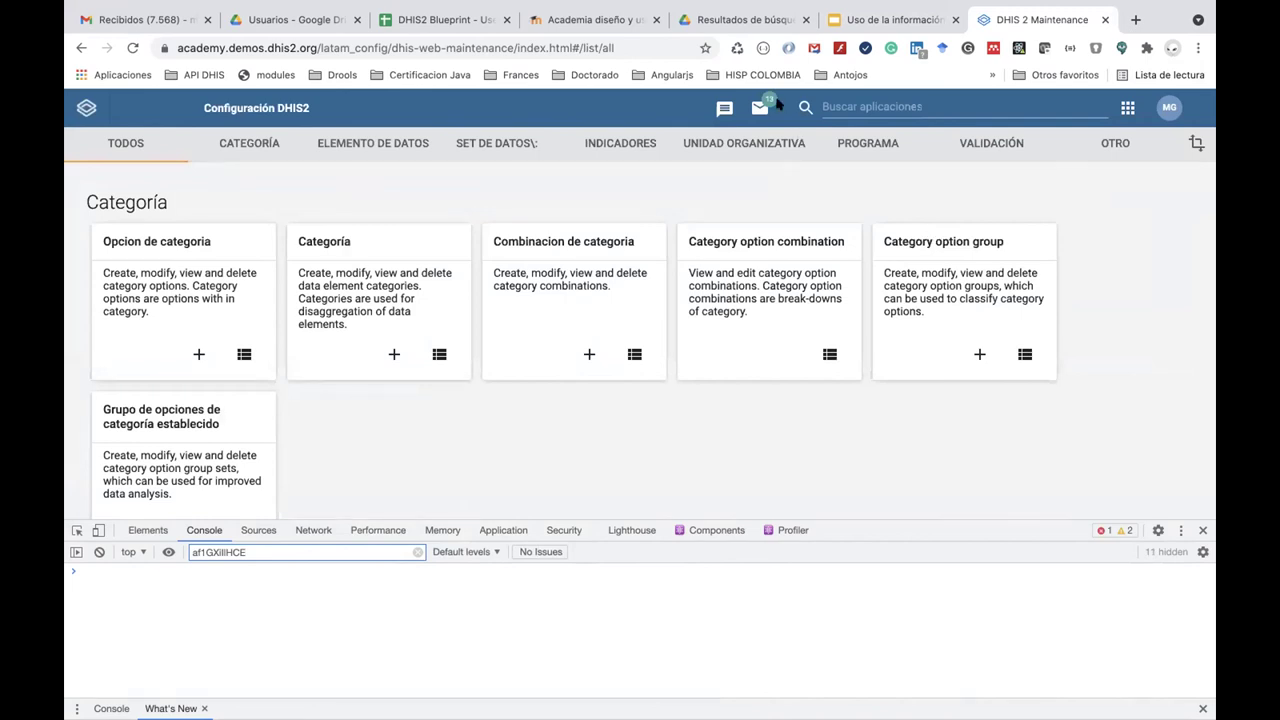
Search the apps for 'ley' and open Set de leyendas to reach the legend set list.
{"action": "left_click", "coordinate": [855, 107]}
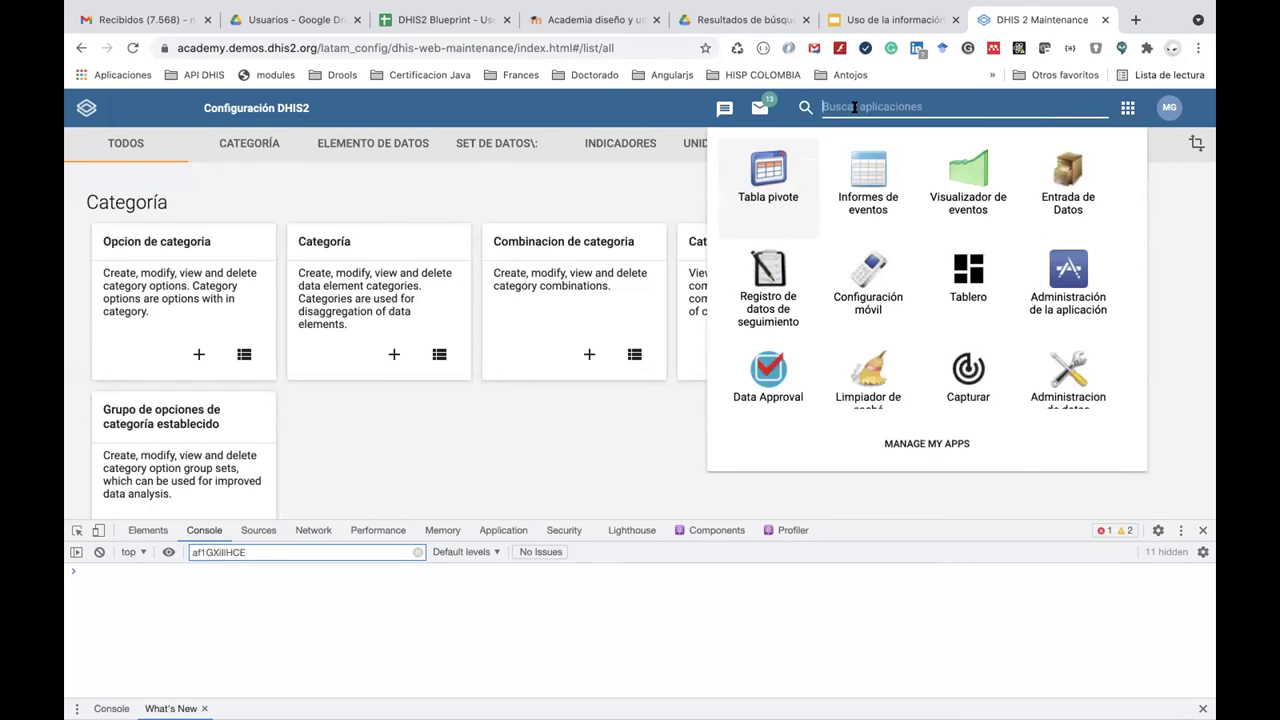
{"action": "type", "text": "ley"}
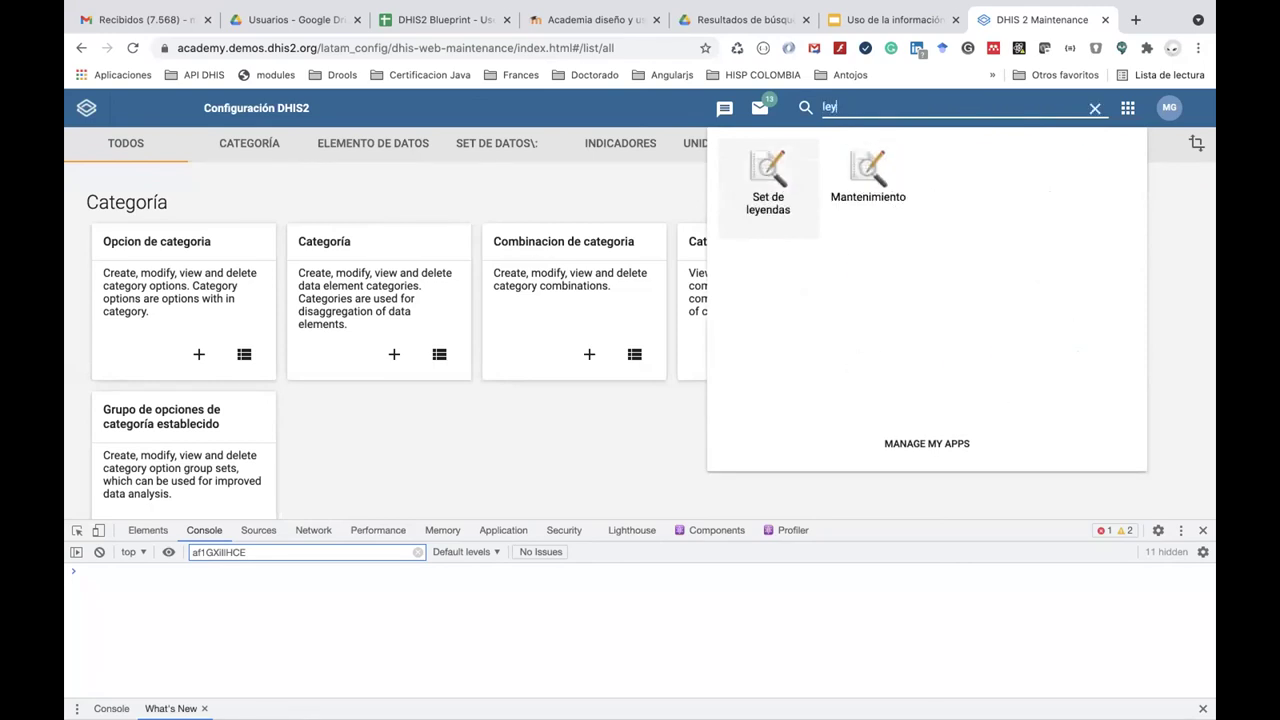
{"action": "left_click", "coordinate": [764, 178]}
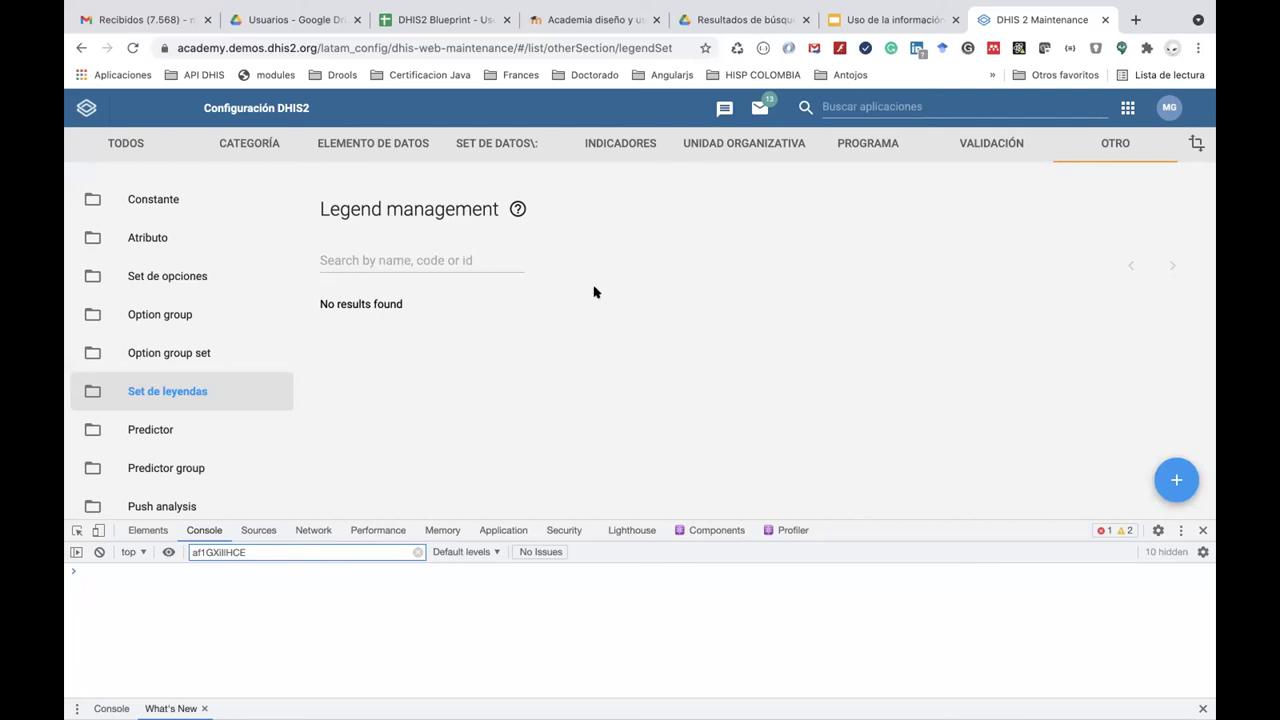
Create a new legend set named 'Número de casos de malaria'.
{"action": "left_click", "coordinate": [1172, 478]}
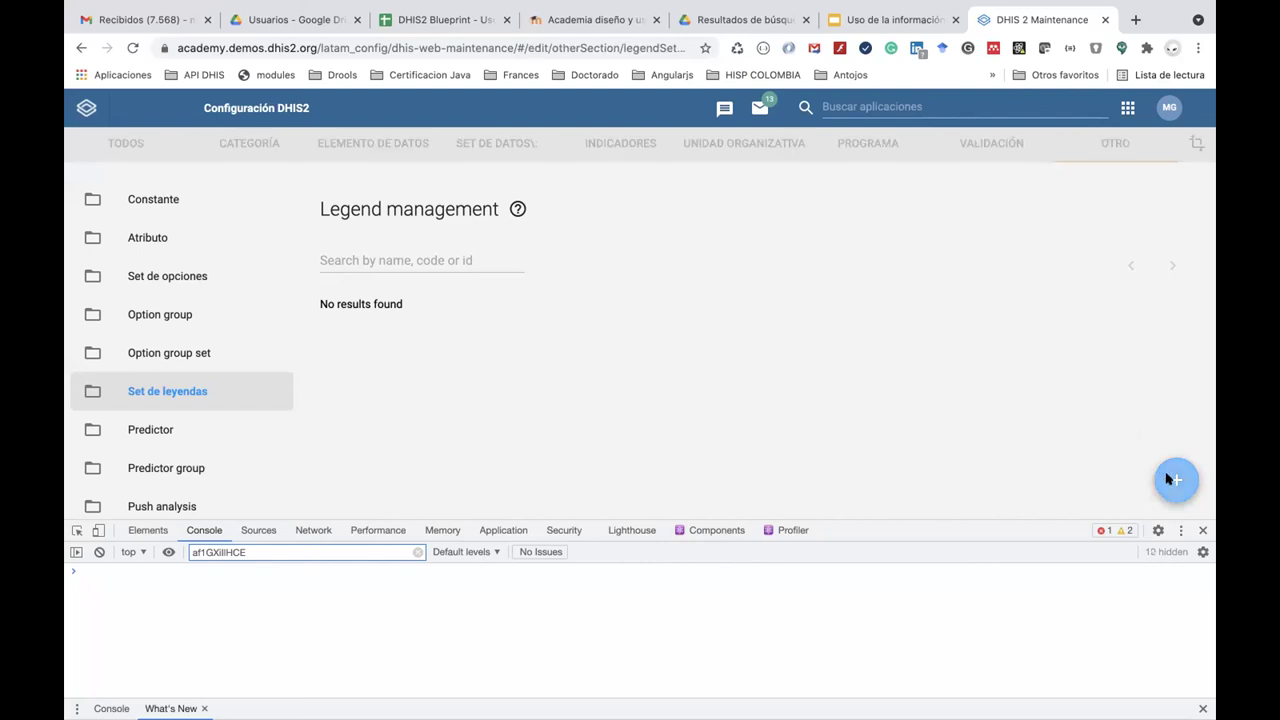
{"action": "left_click", "coordinate": [280, 341]}
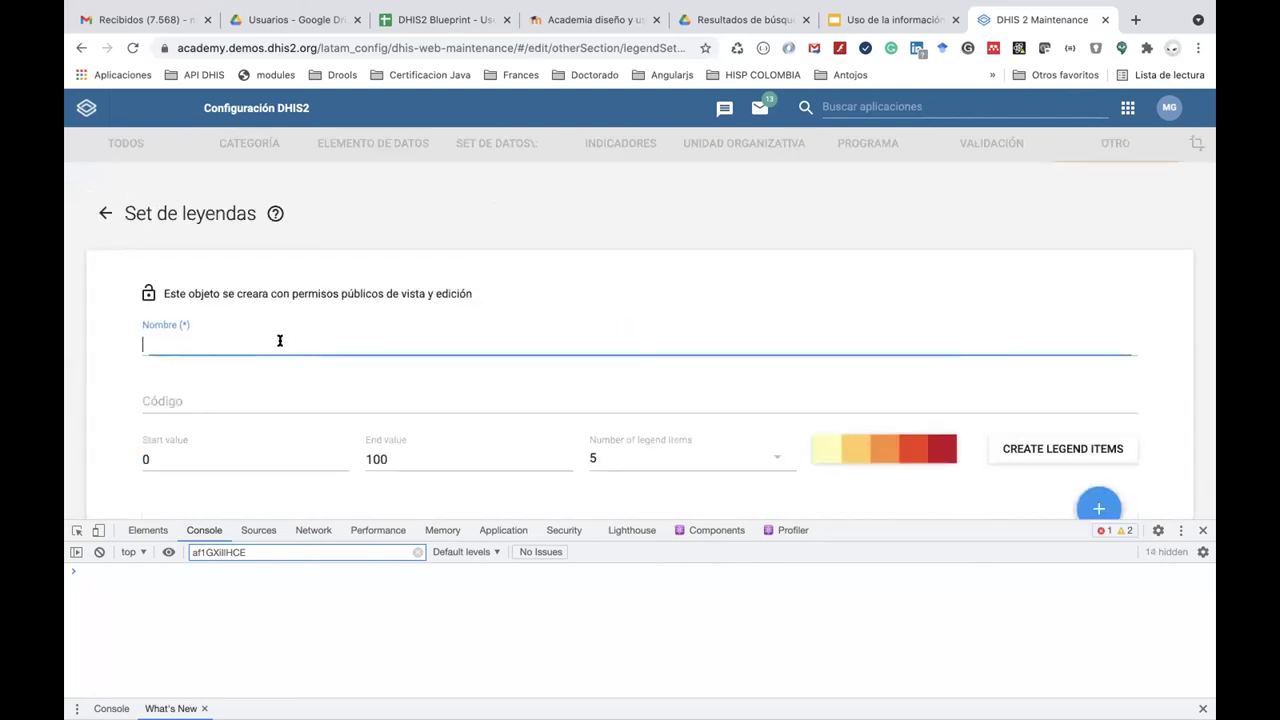
{"action": "type", "text": "Número de cas"}
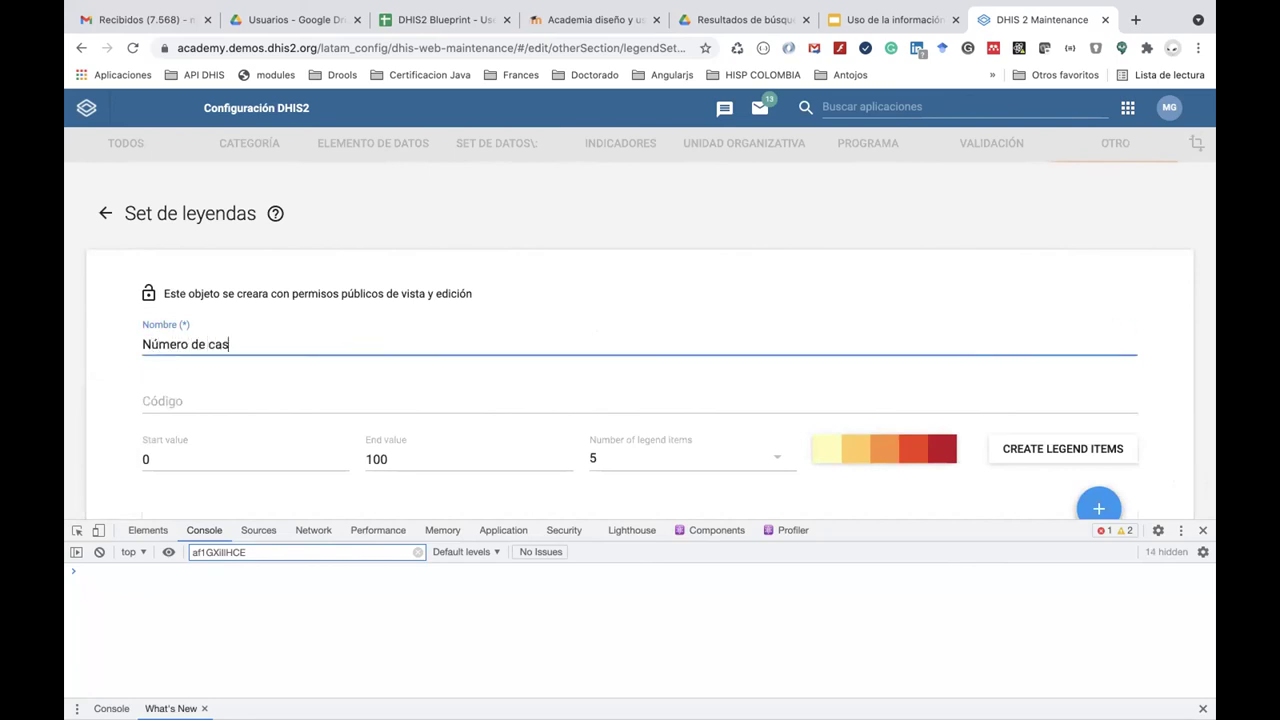
{"action": "type", "text": "os de malaria"}
{"action": "left_click", "coordinate": [392, 459]}
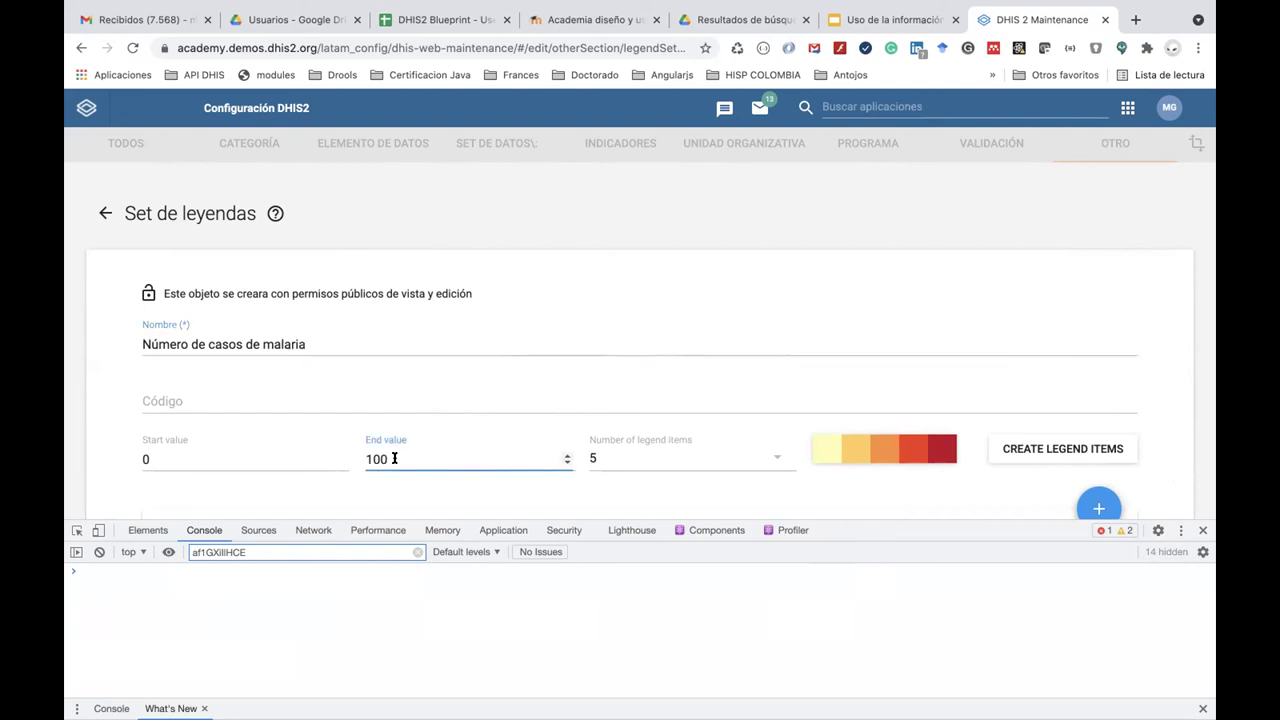
{"action": "key", "text": "BackSpace"}
{"action": "key", "text": "BackSpace"}
{"action": "key", "text": "BackSpace"}
{"action": "type", "text": "3"}
{"action": "scroll", "coordinate": [557, 462], "scroll_direction": "down", "scroll_amount": 3}
{"action": "scroll", "coordinate": [557, 472], "scroll_direction": "up", "scroll_amount": 1}
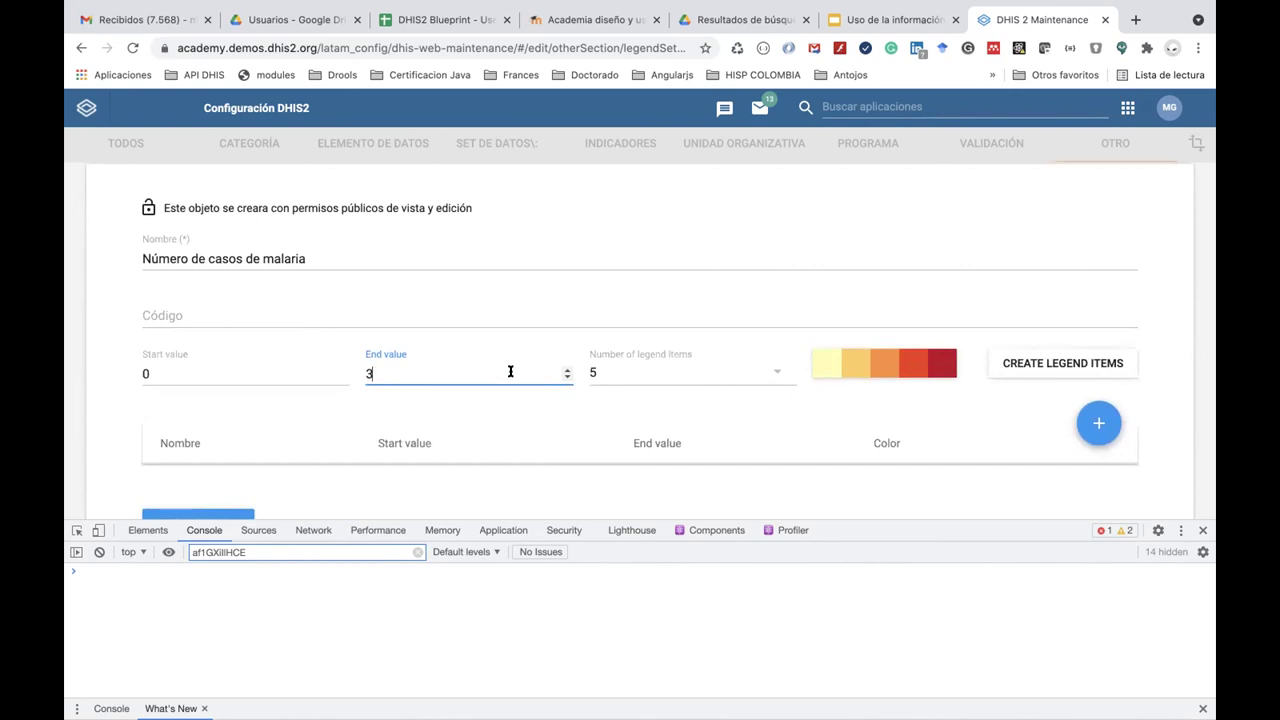
Set the legend set range to start 0, end 100, with 5 legend items.
{"action": "left_click", "coordinate": [655, 369]}
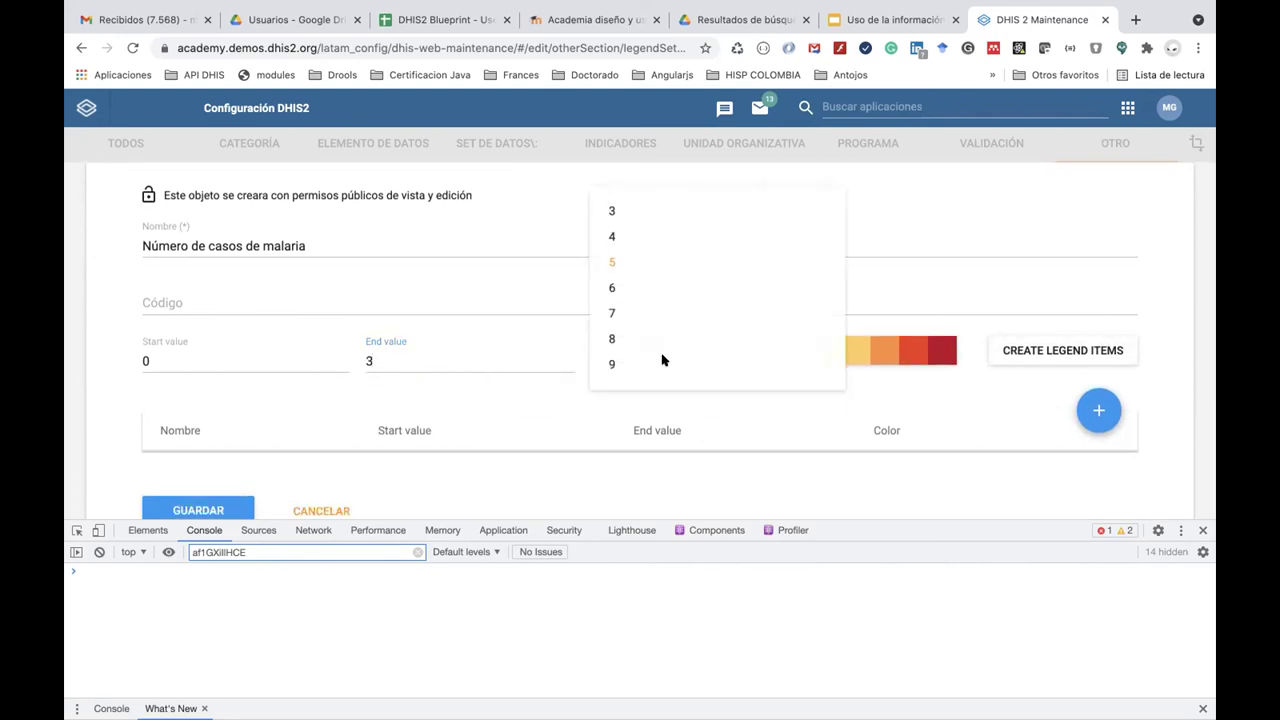
{"action": "scroll", "coordinate": [663, 362], "scroll_direction": "down", "scroll_amount": 1}
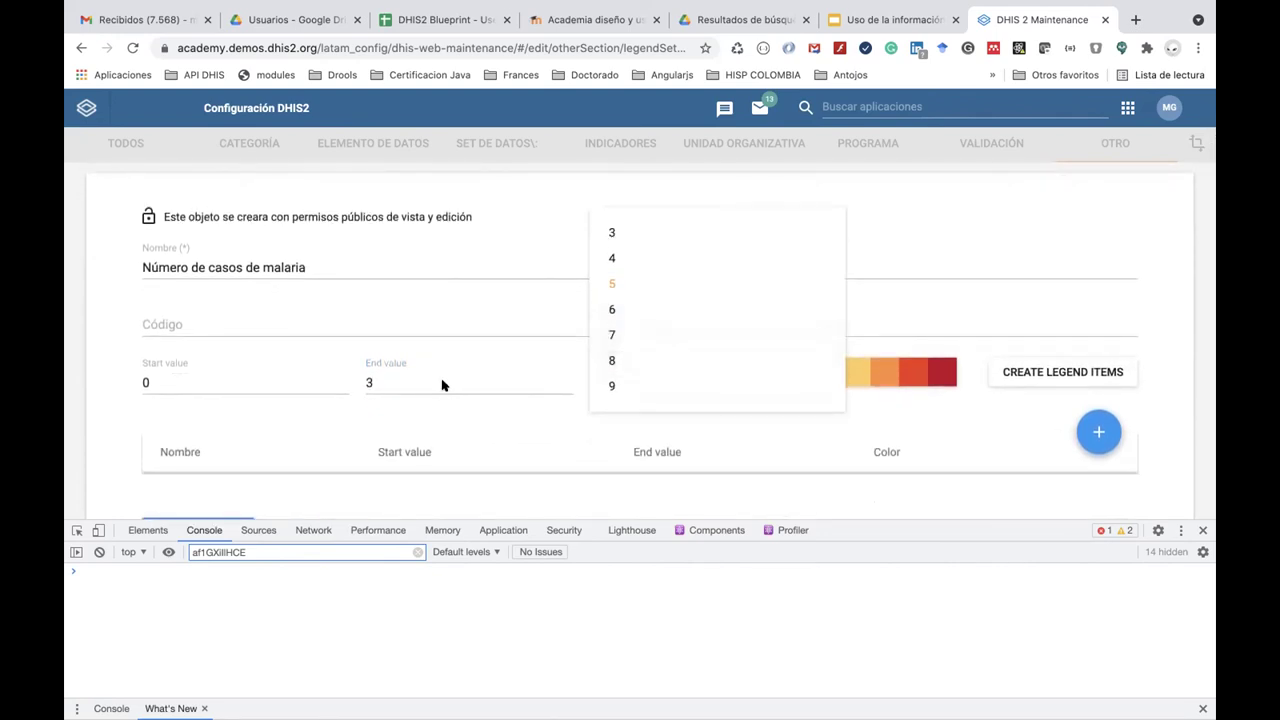
{"action": "left_click", "coordinate": [431, 418]}
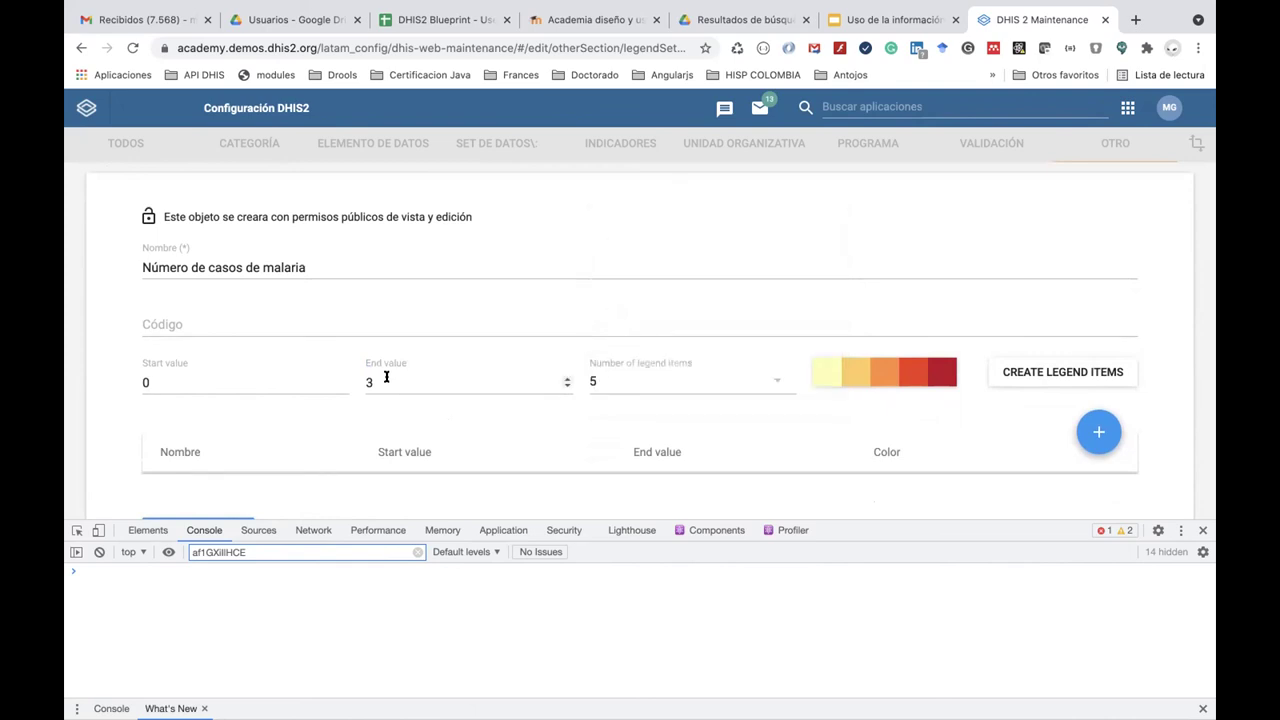
{"action": "left_click", "coordinate": [399, 380]}
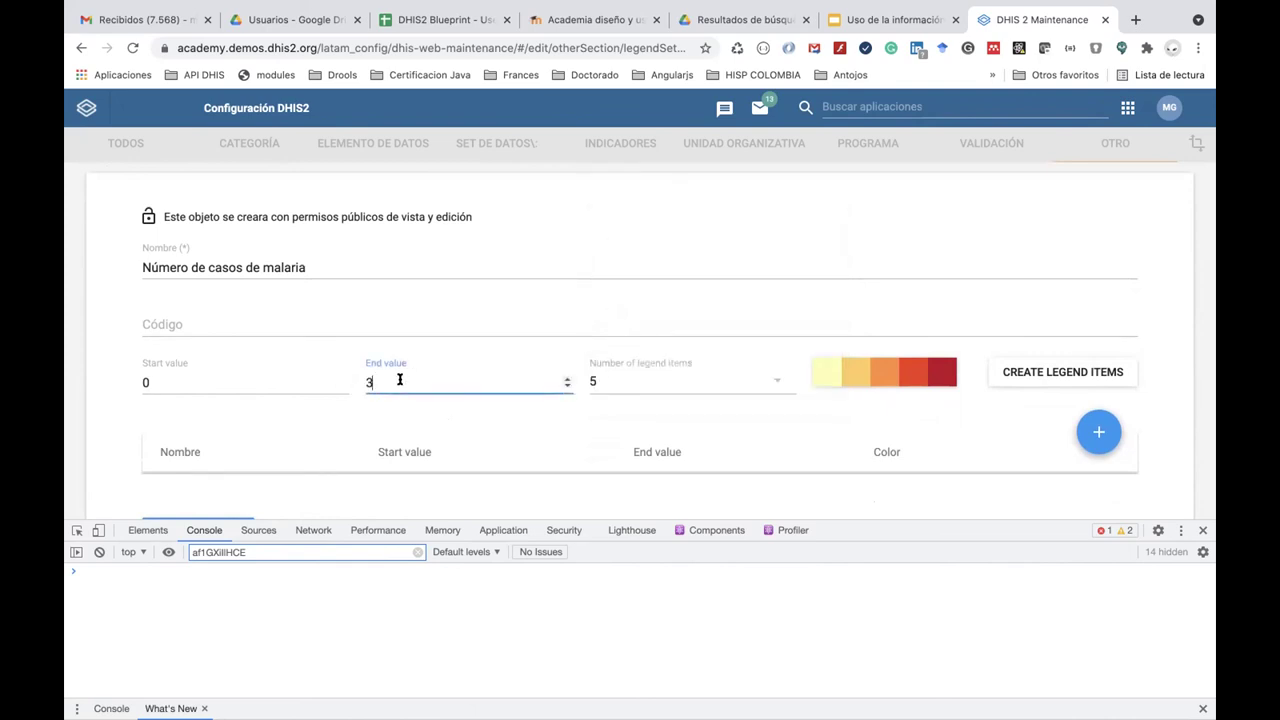
{"action": "key", "text": "BackSpace"}
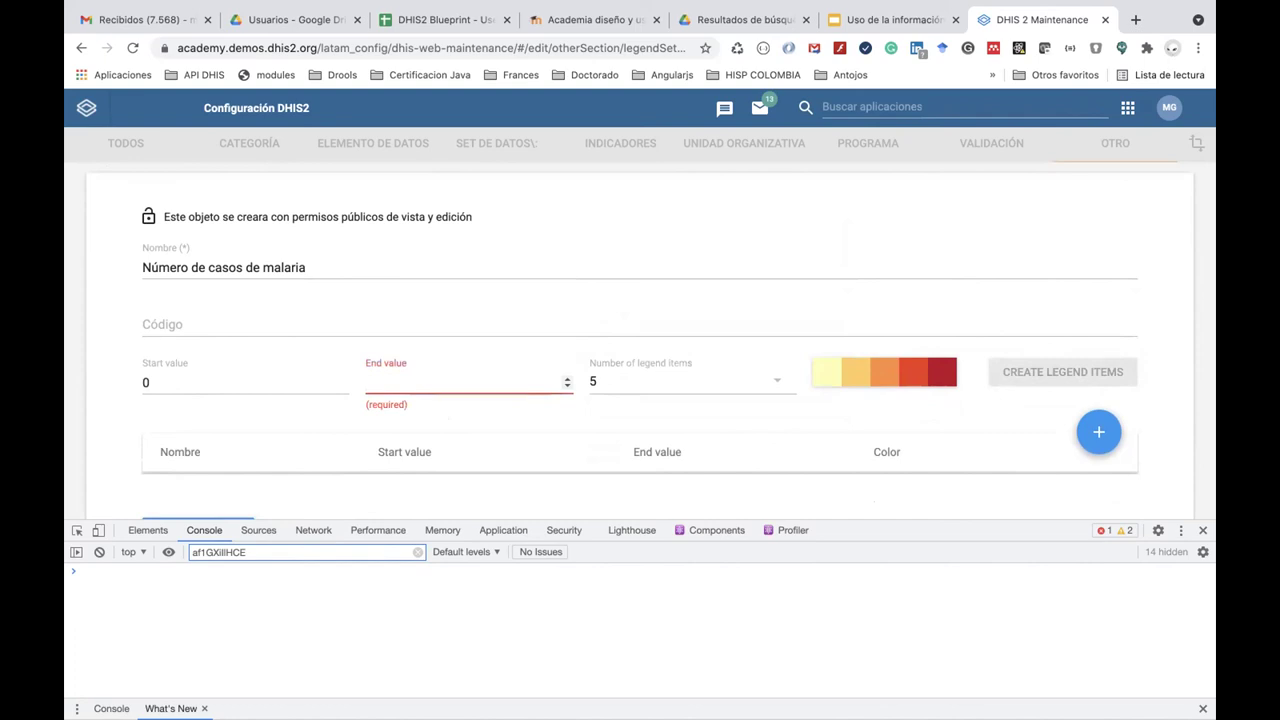
{"action": "type", "text": "100"}
{"action": "left_click", "coordinate": [591, 378]}
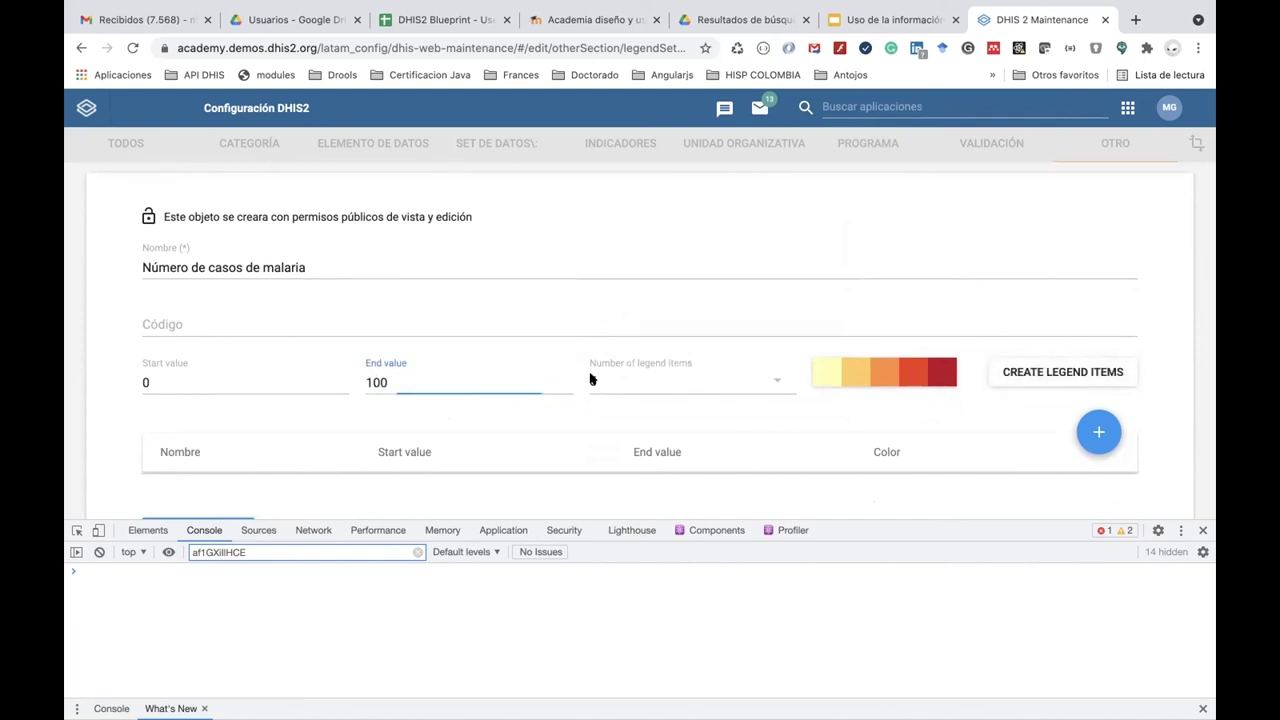
{"action": "left_click", "coordinate": [616, 286]}
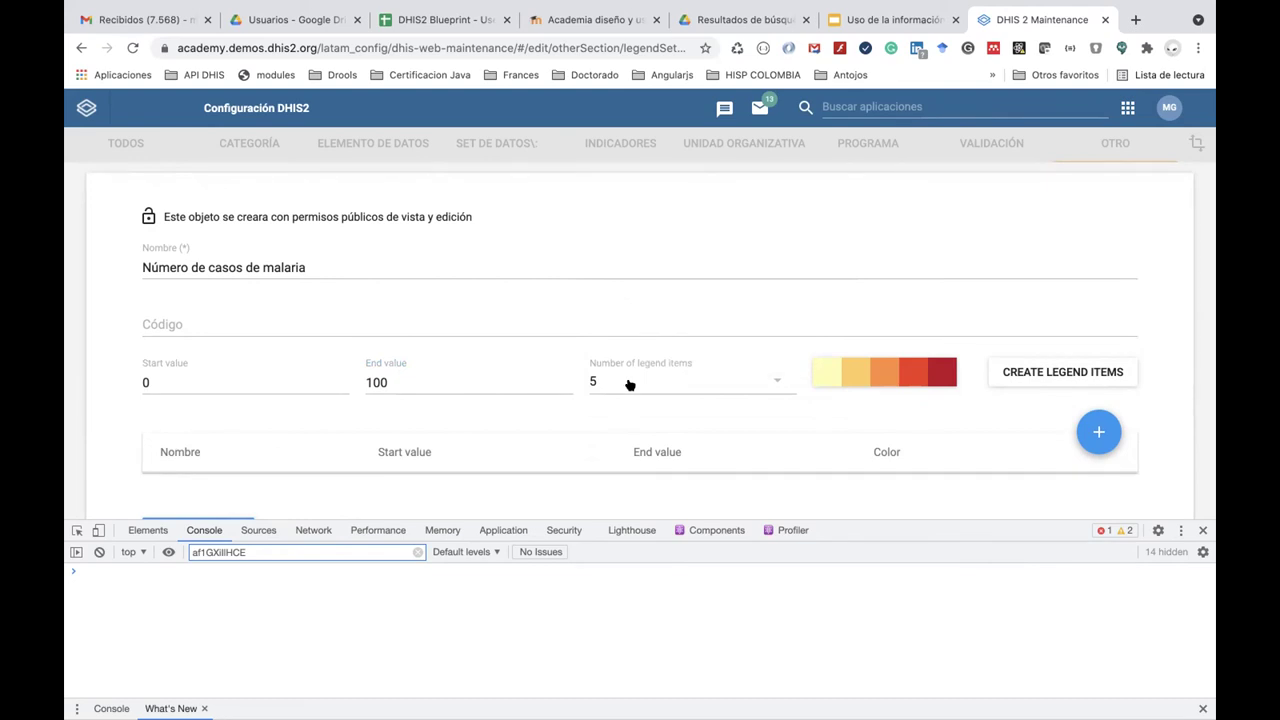
{"action": "scroll", "coordinate": [698, 437], "scroll_direction": "down", "scroll_amount": 1}
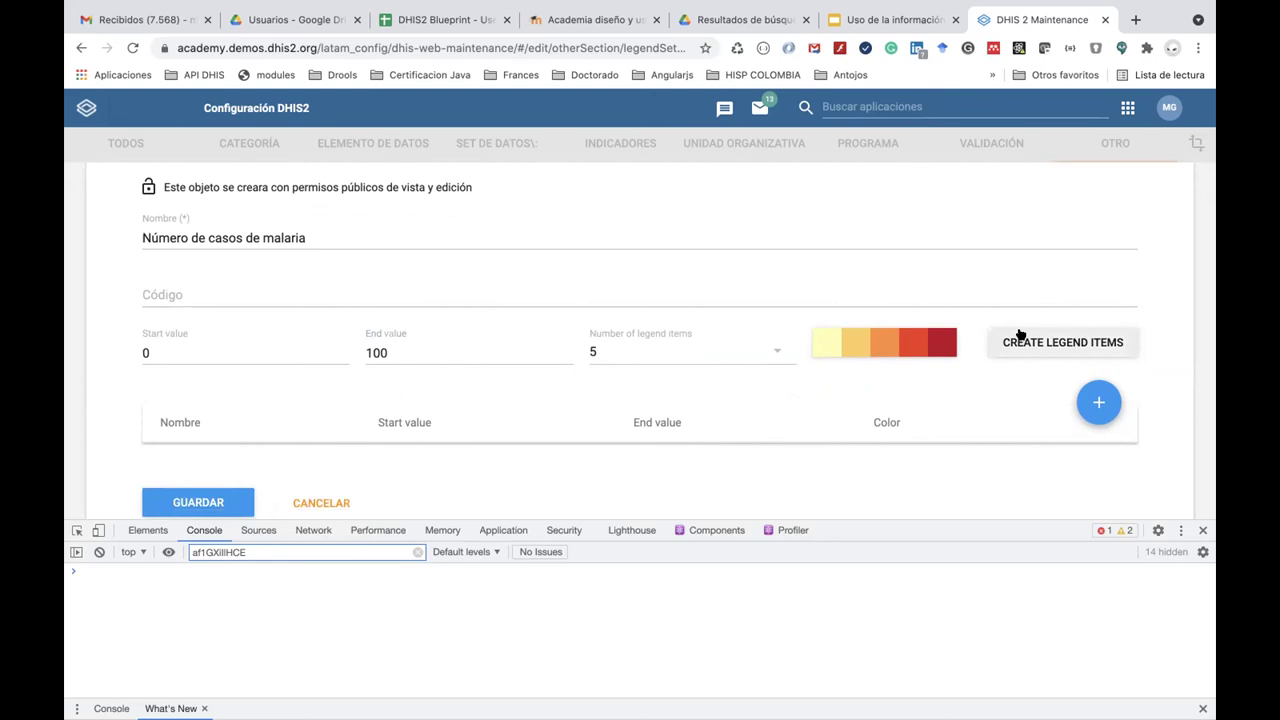
{"action": "scroll", "coordinate": [643, 405], "scroll_direction": "down", "scroll_amount": 1}
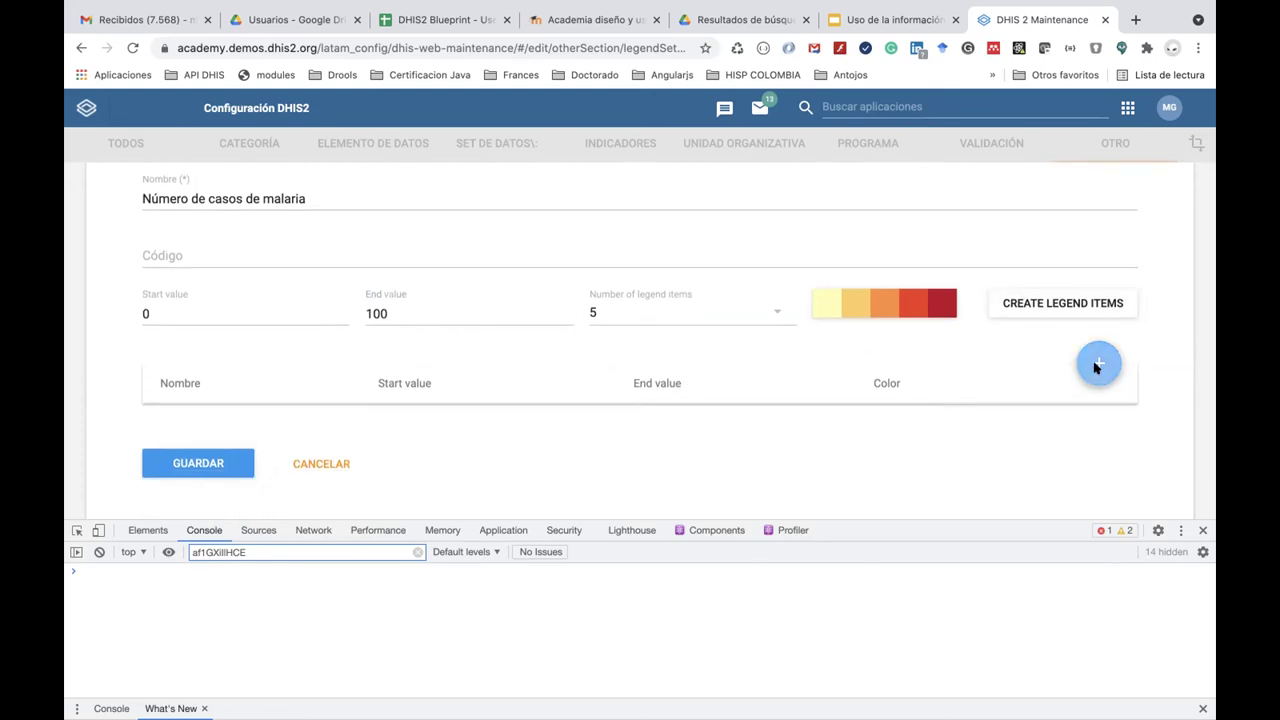
{"action": "left_click", "coordinate": [1096, 366]}
Add a green legend item 'Bajo' from 0 to 3 (#00FF08).
{"action": "left_click", "coordinate": [405, 243]}
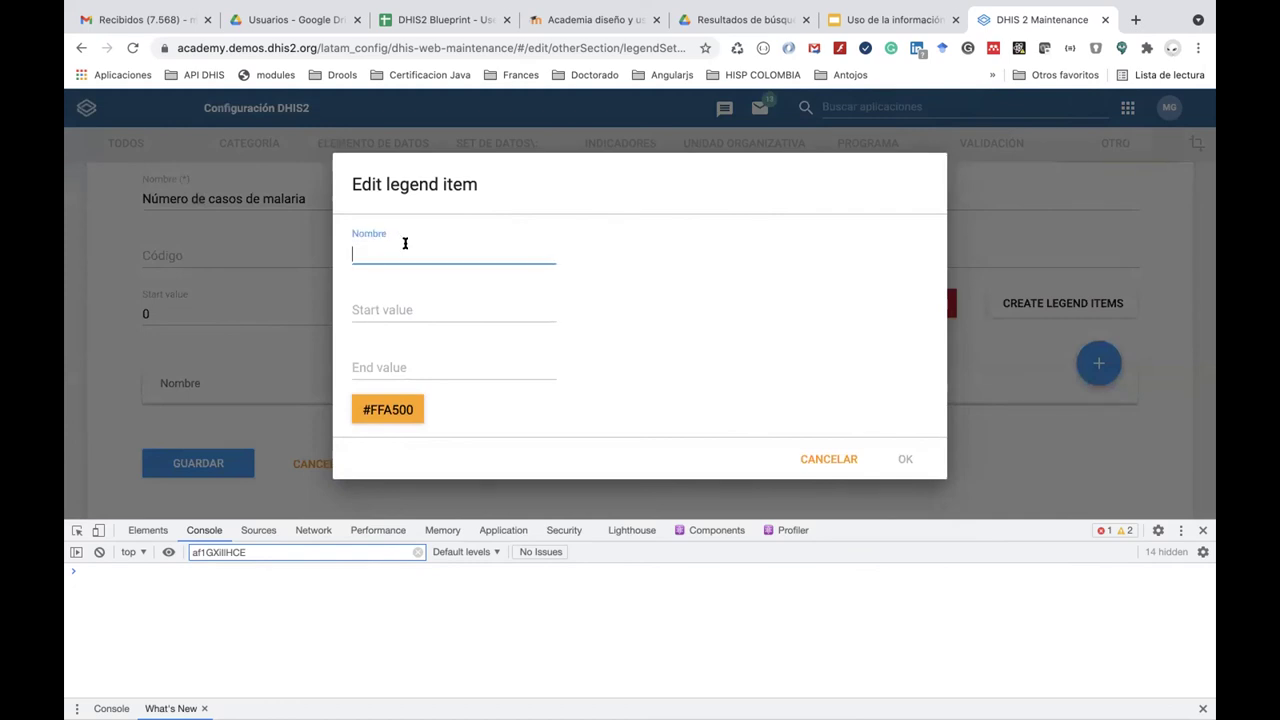
{"action": "type", "text": "Bajo"}
{"action": "left_click", "coordinate": [401, 313]}
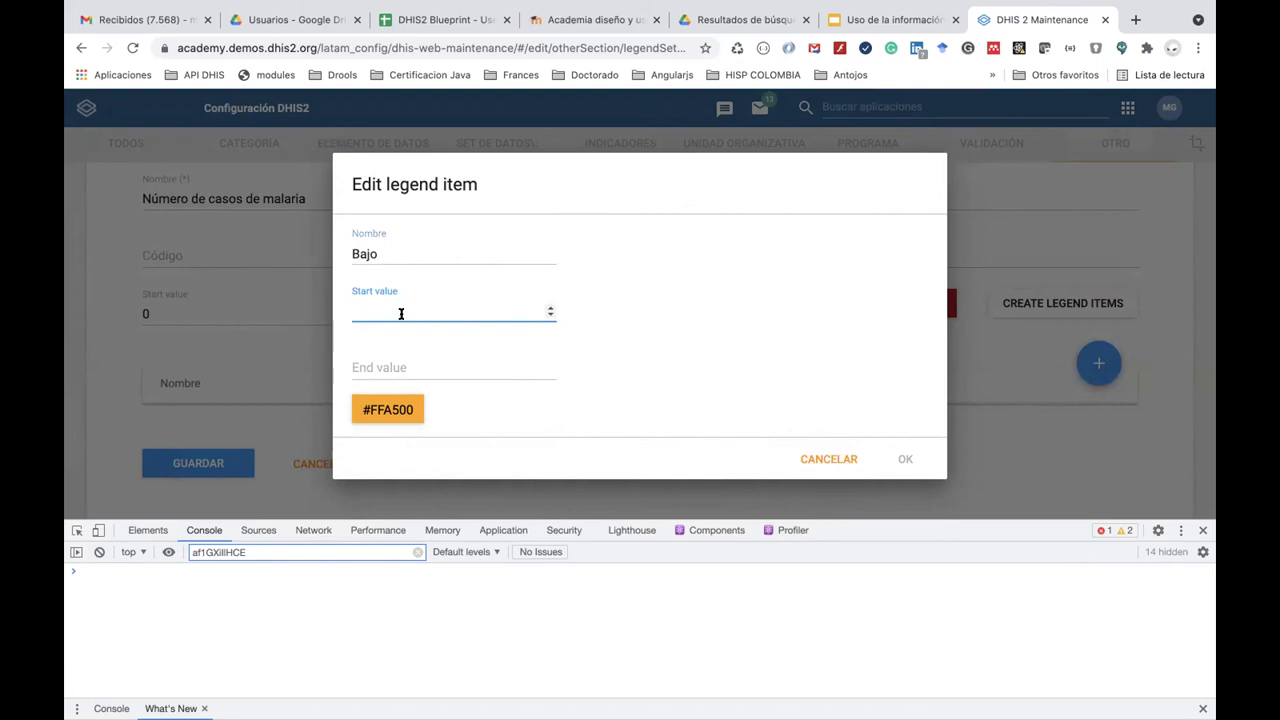
{"action": "type", "text": "0"}
{"action": "left_click", "coordinate": [393, 365]}
{"action": "type", "text": "3"}
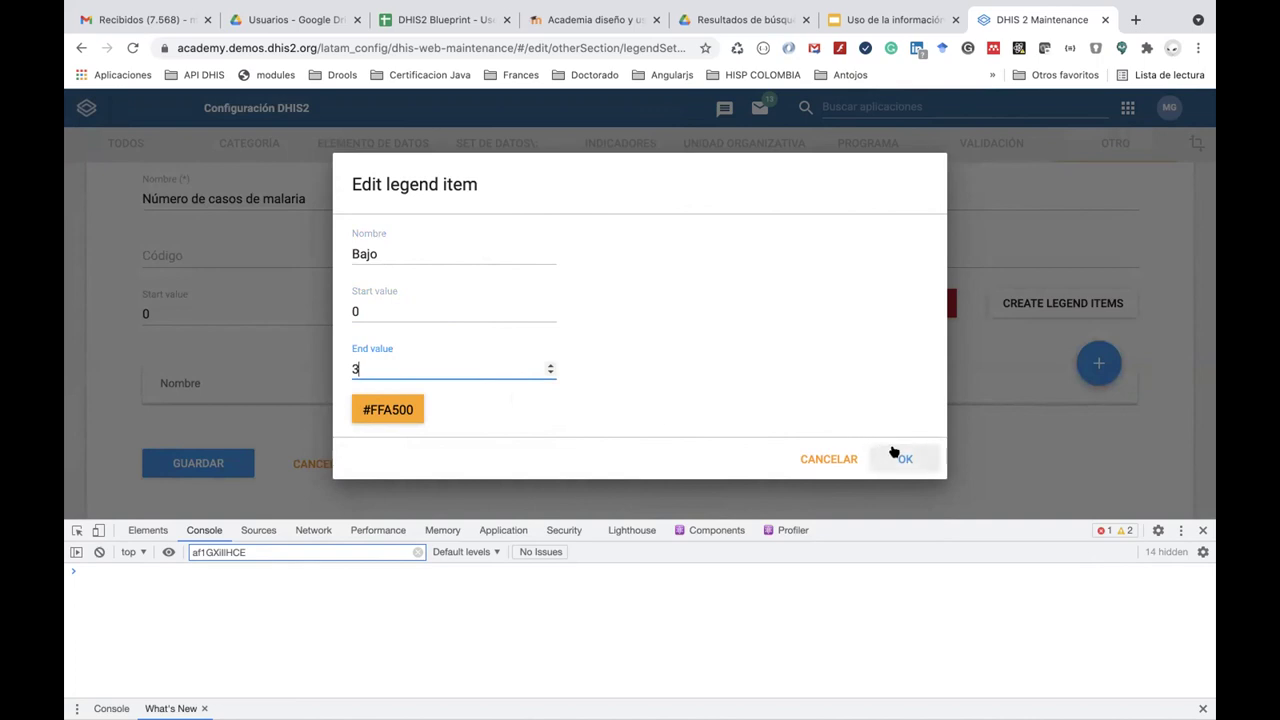
{"action": "left_click", "coordinate": [389, 410]}
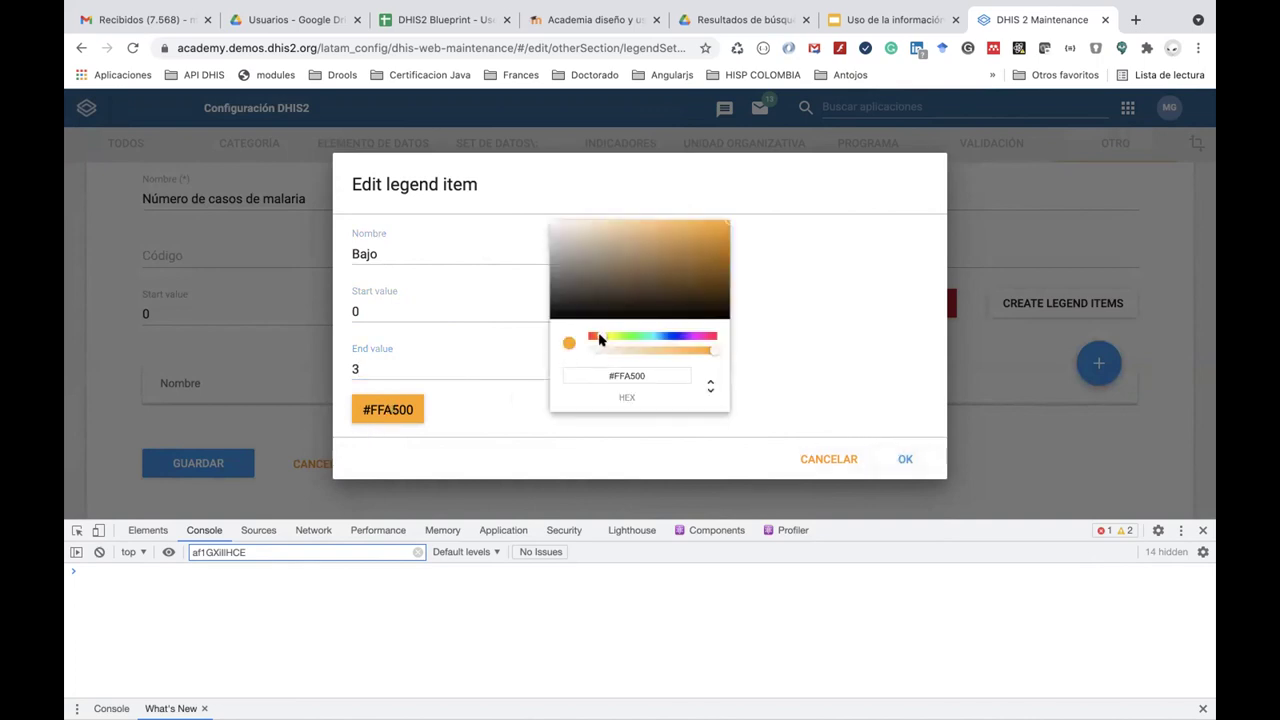
{"action": "left_click_drag", "start_coordinate": [596, 335], "coordinate": [631, 339]}
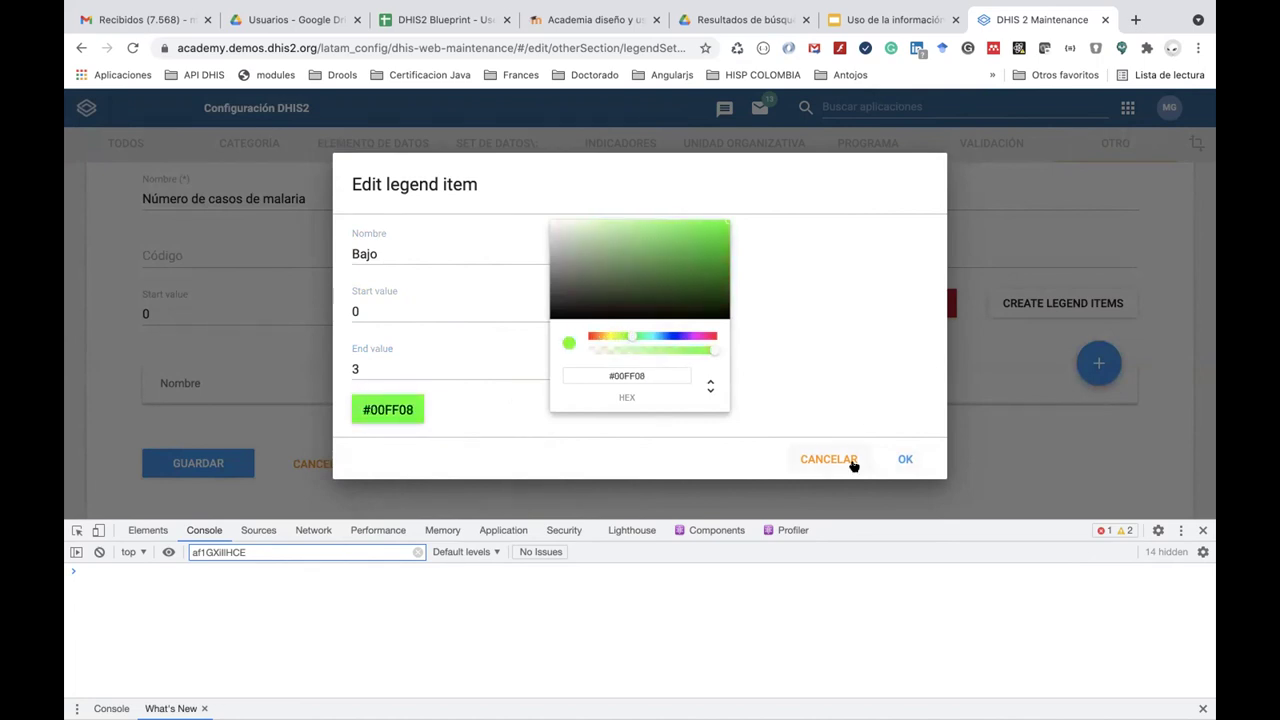
{"action": "left_click", "coordinate": [905, 461]}
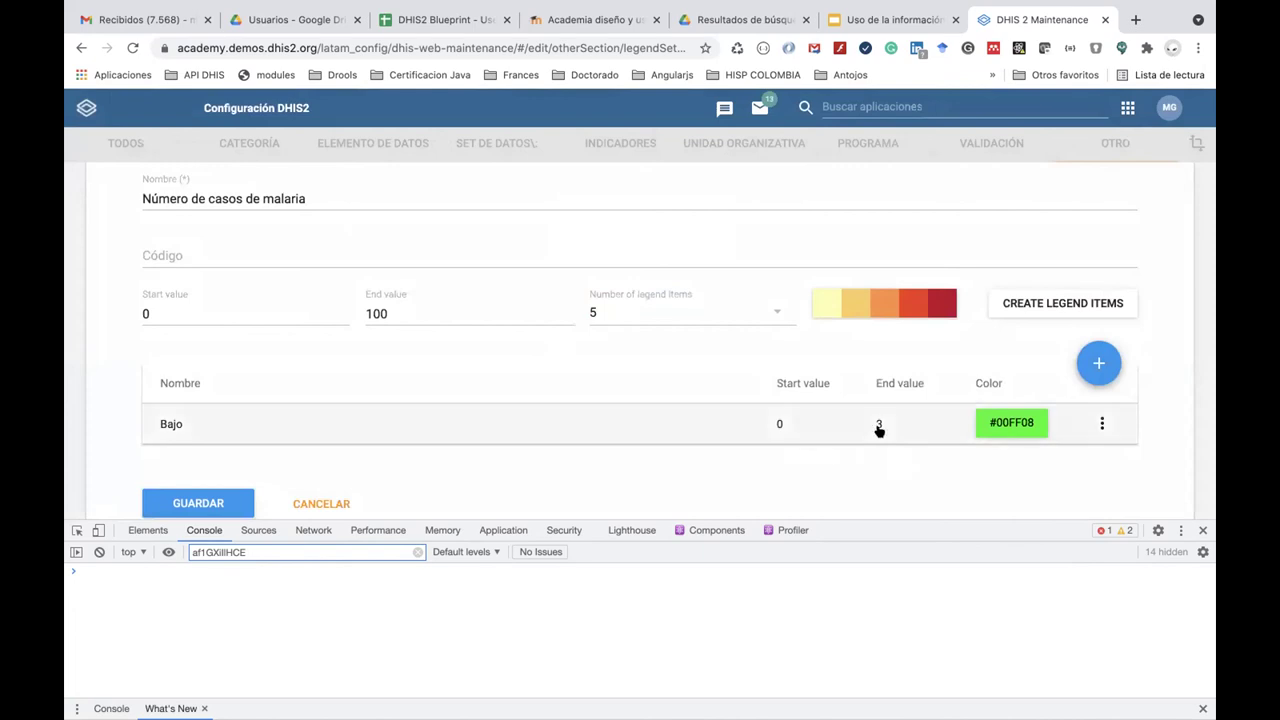
Add an orange legend item 'Medio' from 3 to 15 (#FFA500).
{"action": "left_click", "coordinate": [1098, 363]}
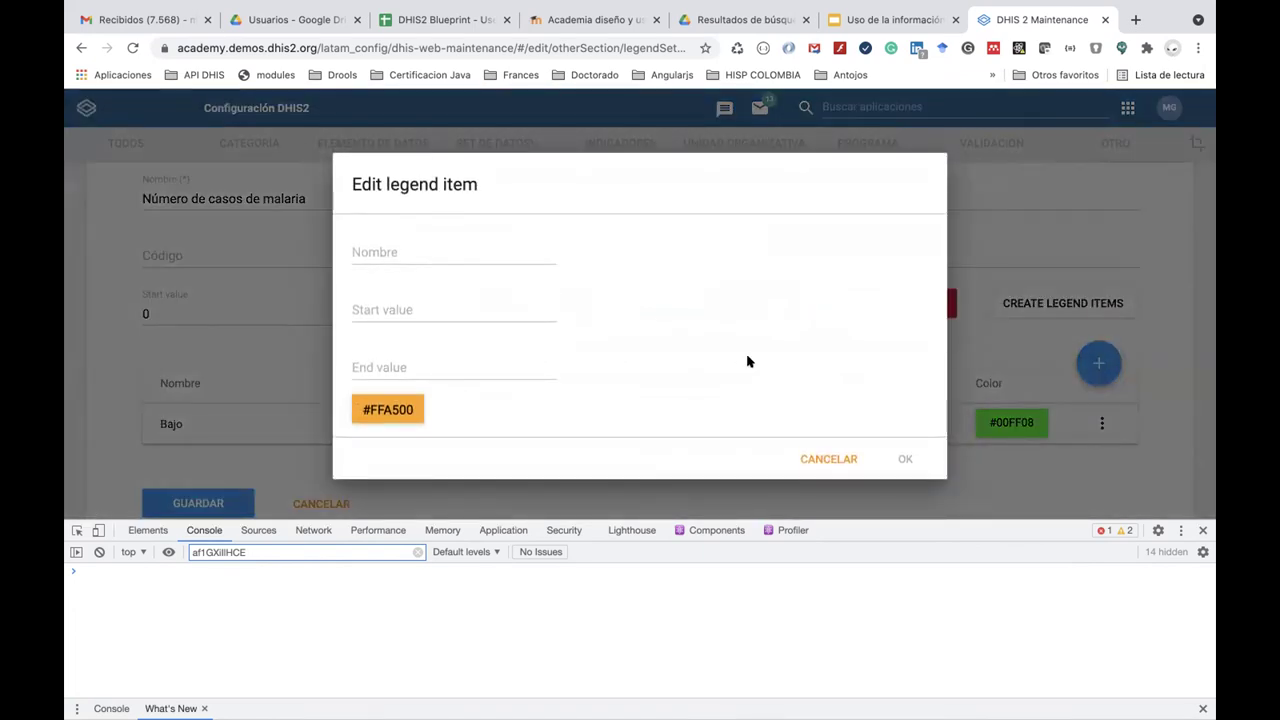
{"action": "left_click", "coordinate": [432, 254]}
{"action": "type", "text": "Medio"}
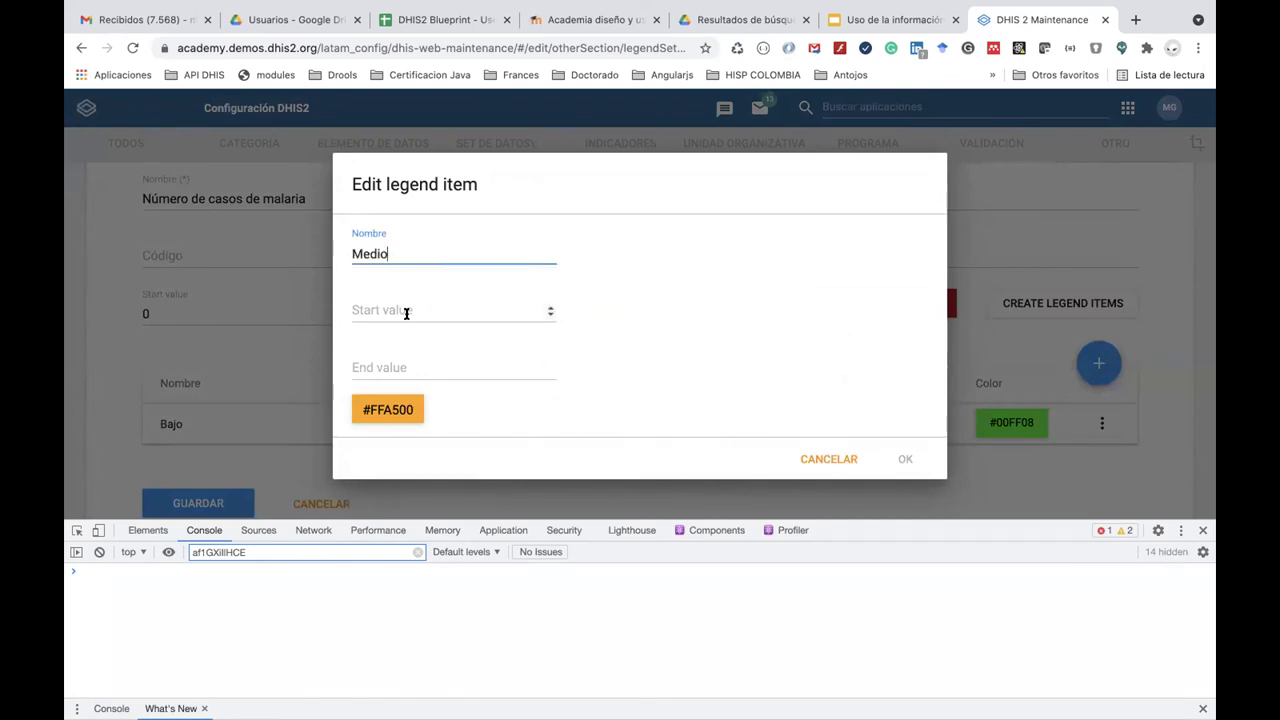
{"action": "left_click", "coordinate": [406, 313]}
{"action": "type", "text": "3"}
{"action": "left_click", "coordinate": [405, 369]}
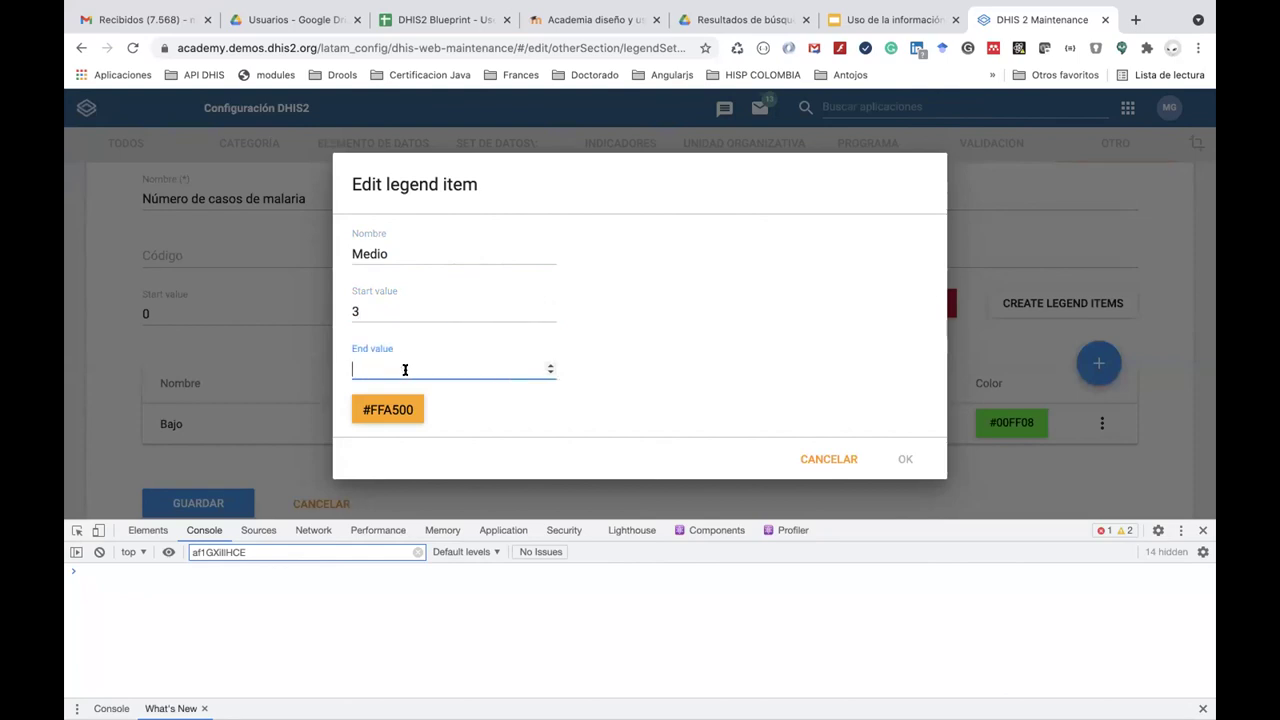
{"action": "type", "text": "15"}
{"action": "left_click", "coordinate": [904, 458]}
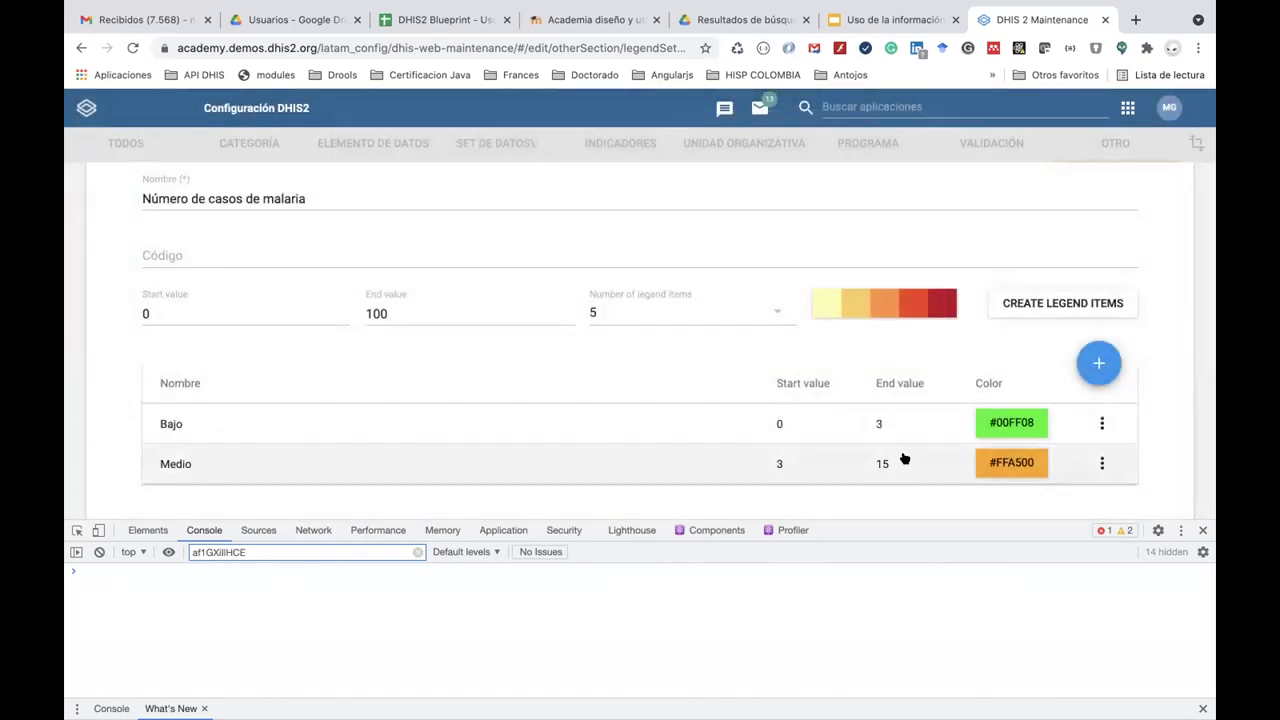
{"action": "left_click", "coordinate": [1101, 464]}
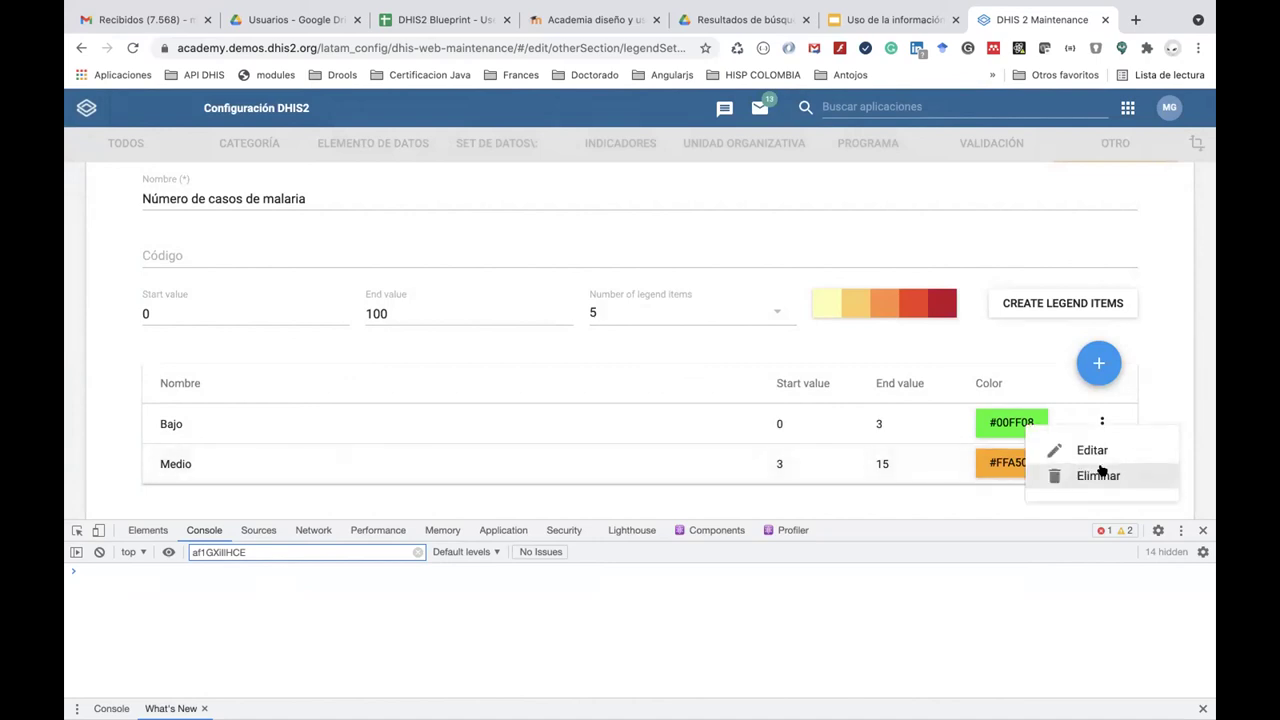
{"action": "left_click", "coordinate": [884, 488]}
Begin an 'Alto' legend item, then discard the unfinished entry.
{"action": "left_click", "coordinate": [1100, 364]}
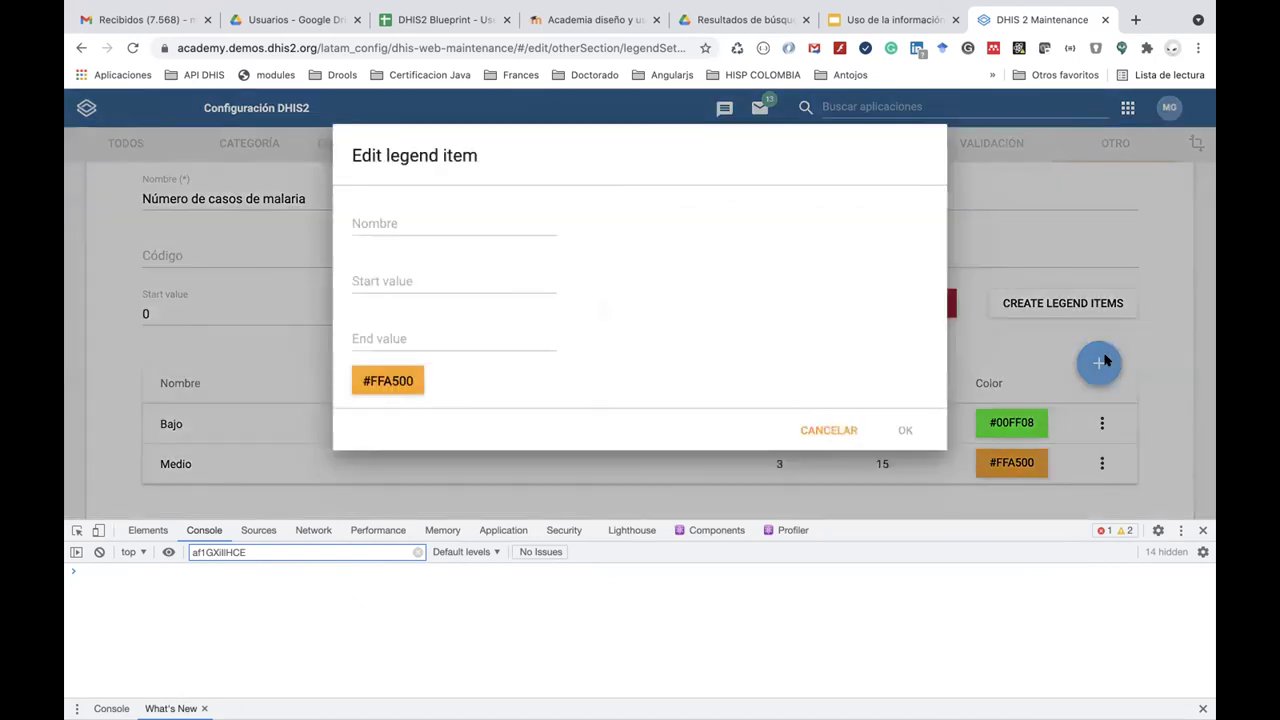
{"action": "left_click", "coordinate": [458, 254]}
{"action": "type", "text": "Alto"}
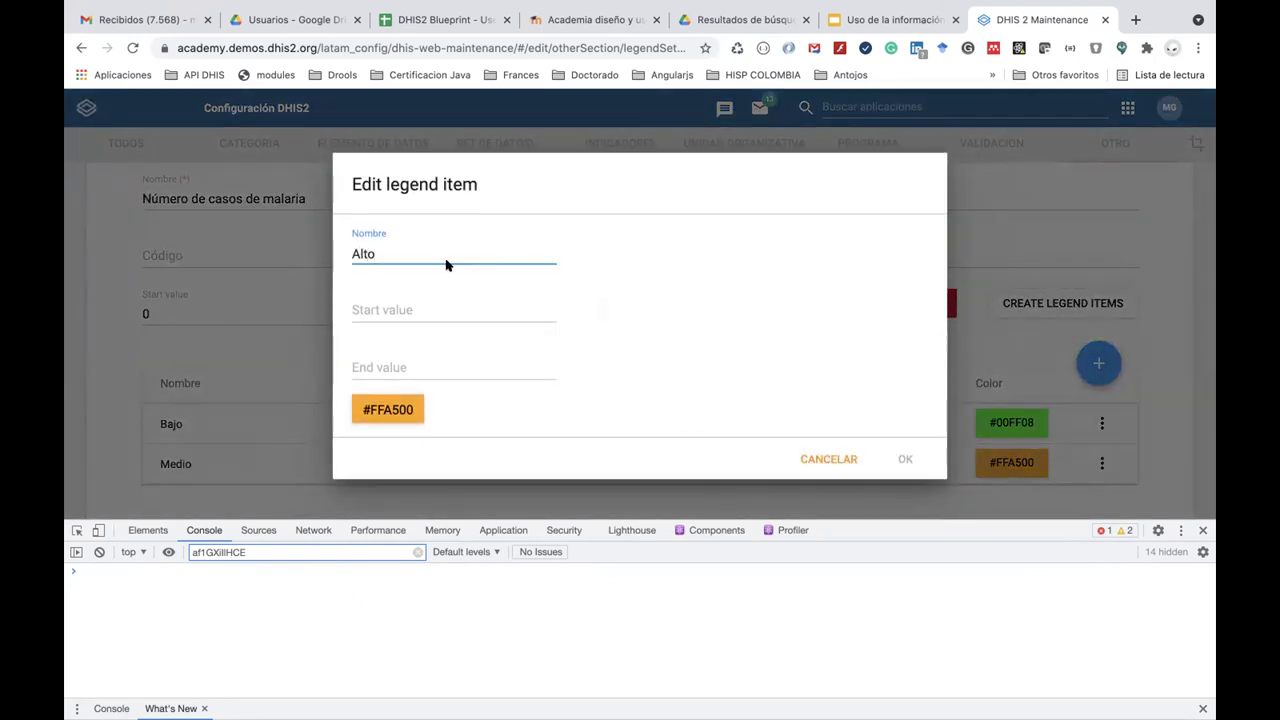
{"action": "left_click", "coordinate": [374, 306]}
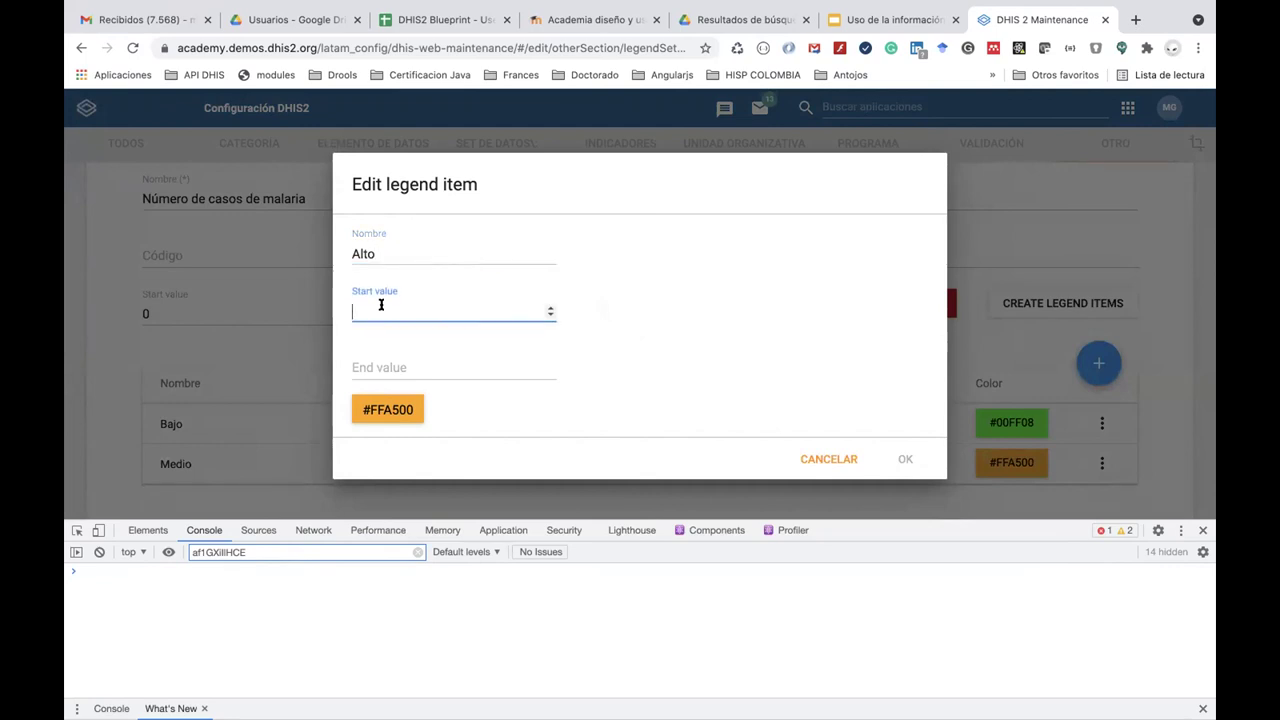
{"action": "left_click", "coordinate": [829, 459]}
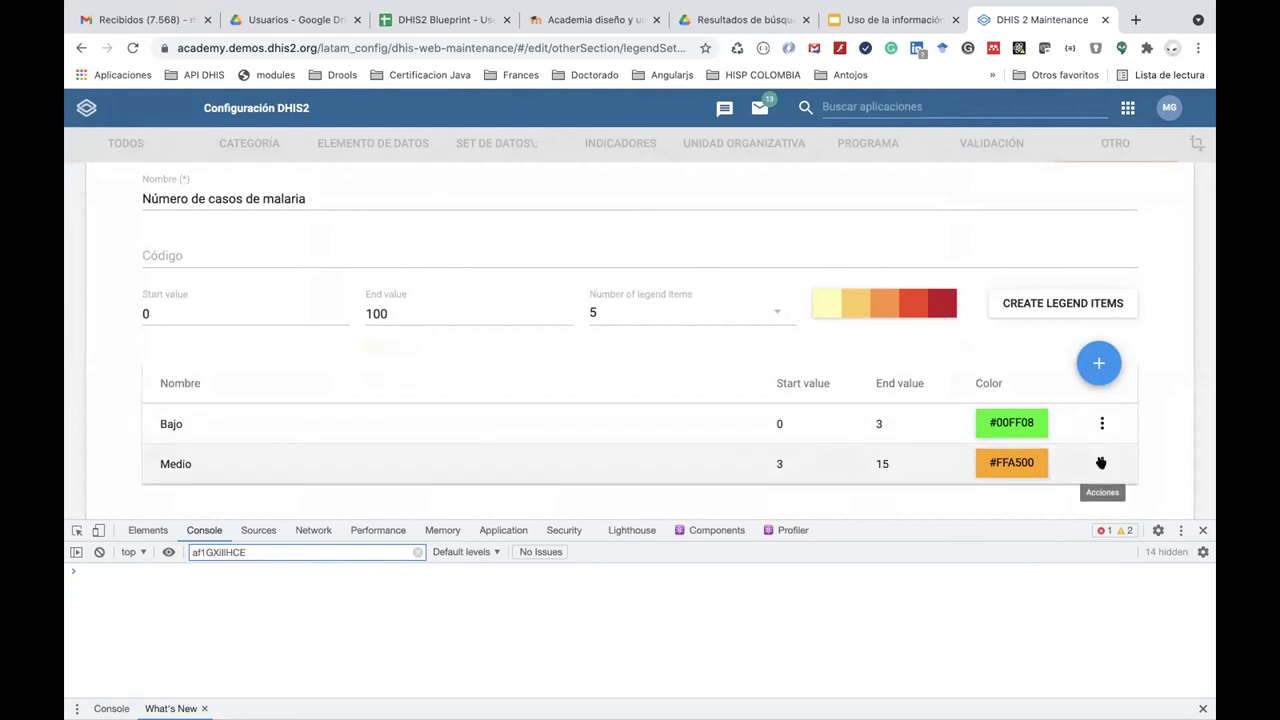
Add a red legend item 'Alto' from 15 to 100 (#FF0000).
{"action": "left_click", "coordinate": [1099, 363]}
{"action": "left_click", "coordinate": [462, 240]}
{"action": "type", "text": "Alto"}
{"action": "left_click", "coordinate": [426, 296]}
{"action": "type", "text": "15"}
{"action": "left_click", "coordinate": [414, 367]}
{"action": "type", "text": "1"}
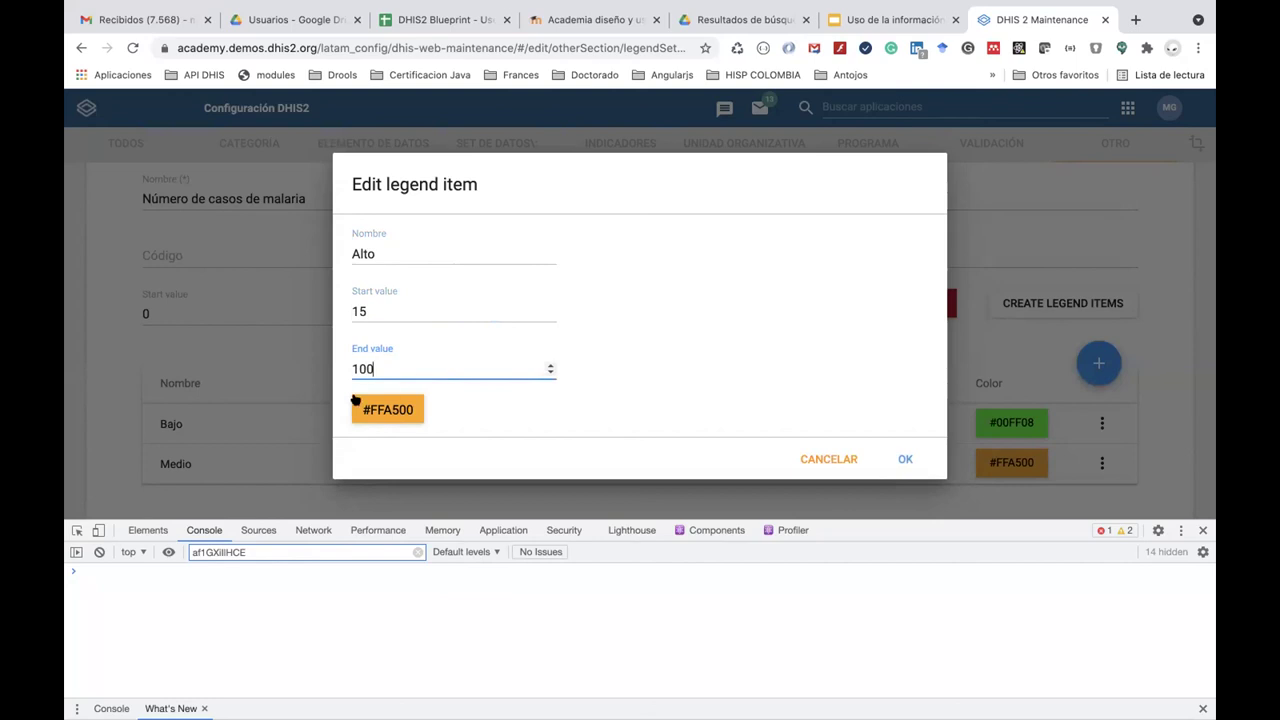
{"action": "left_click", "coordinate": [390, 400]}
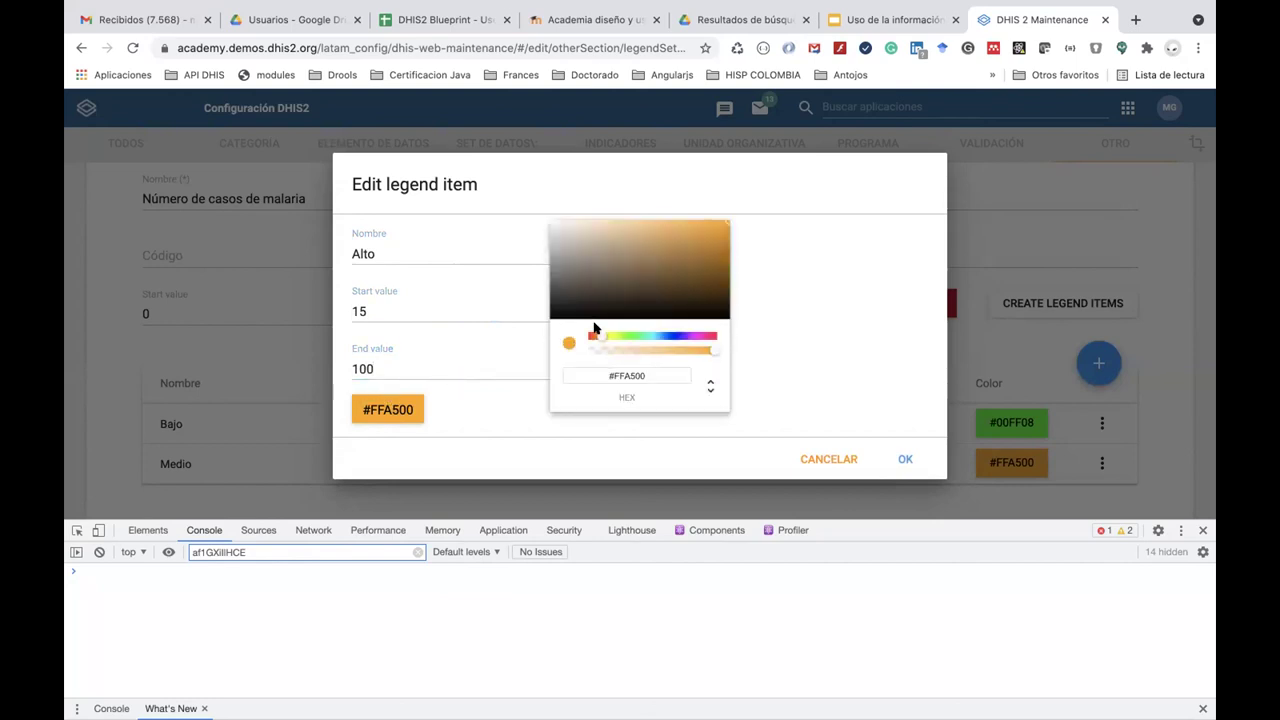
{"action": "left_click_drag", "start_coordinate": [597, 333], "coordinate": [571, 334]}
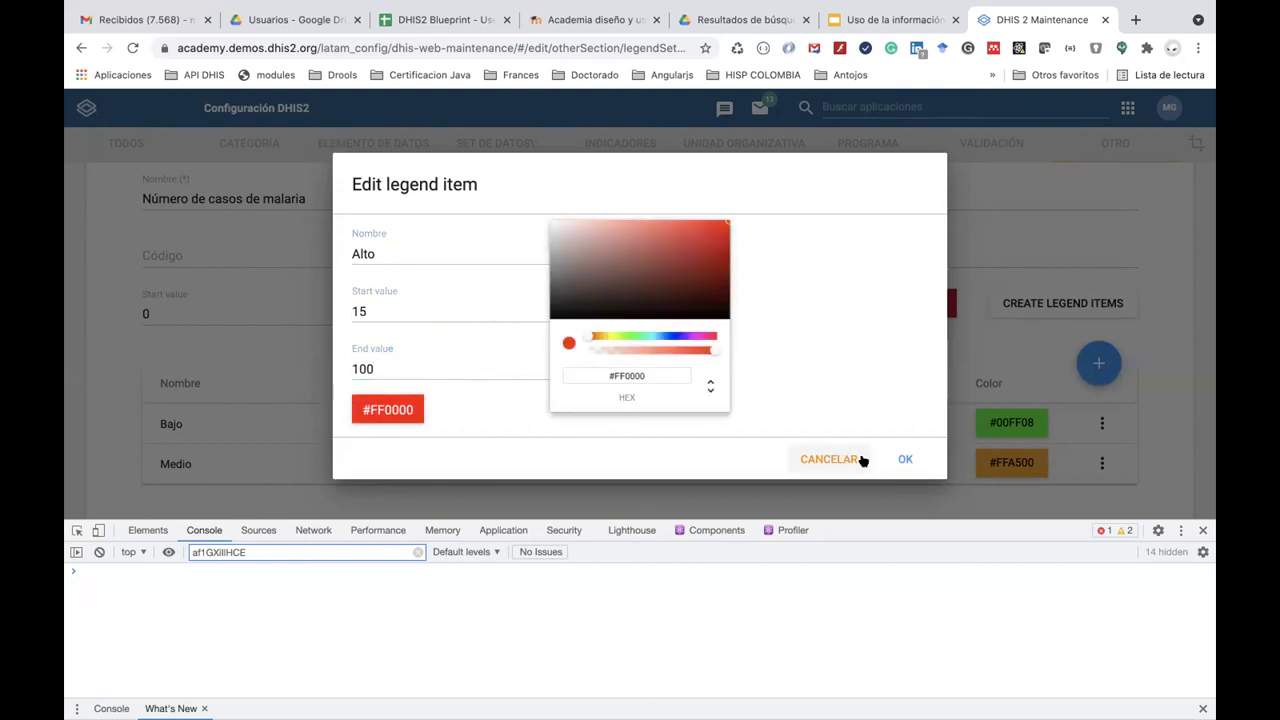
{"action": "left_click", "coordinate": [907, 459]}
Save the 'Número de casos de malaria' legend set.
{"action": "scroll", "coordinate": [907, 459], "scroll_direction": "down", "scroll_amount": 3}
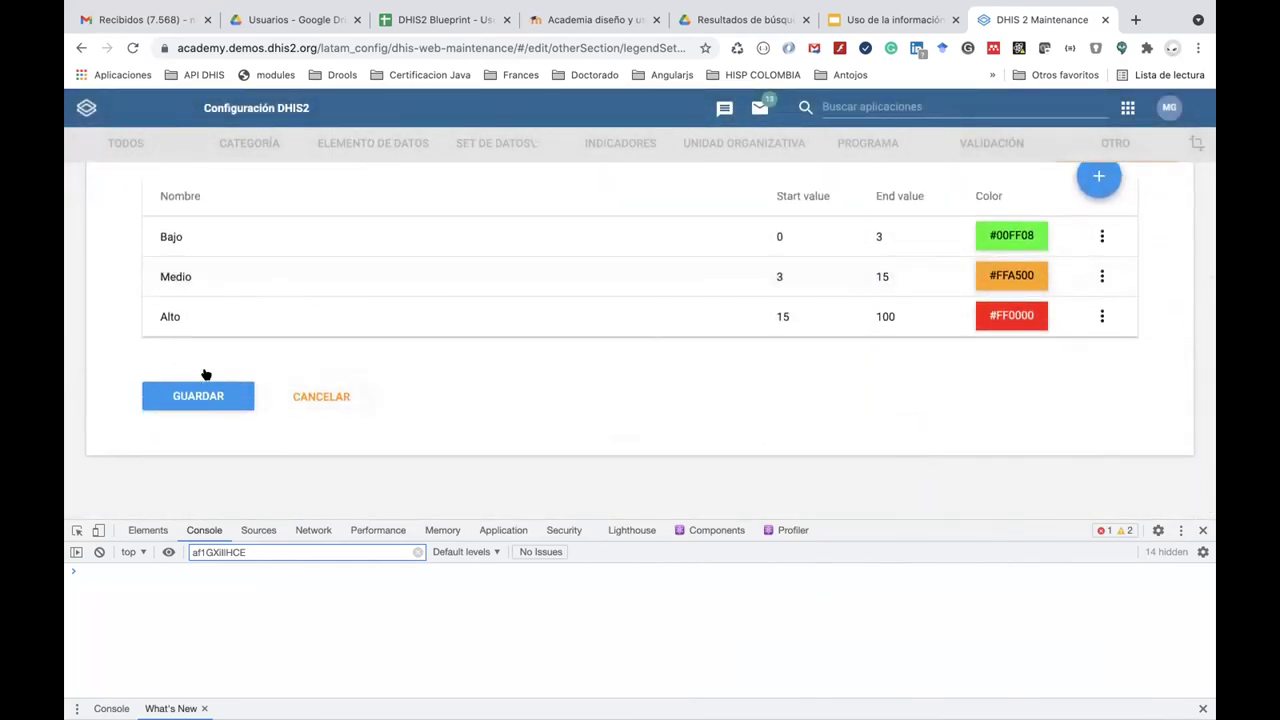
{"action": "left_click", "coordinate": [208, 393]}
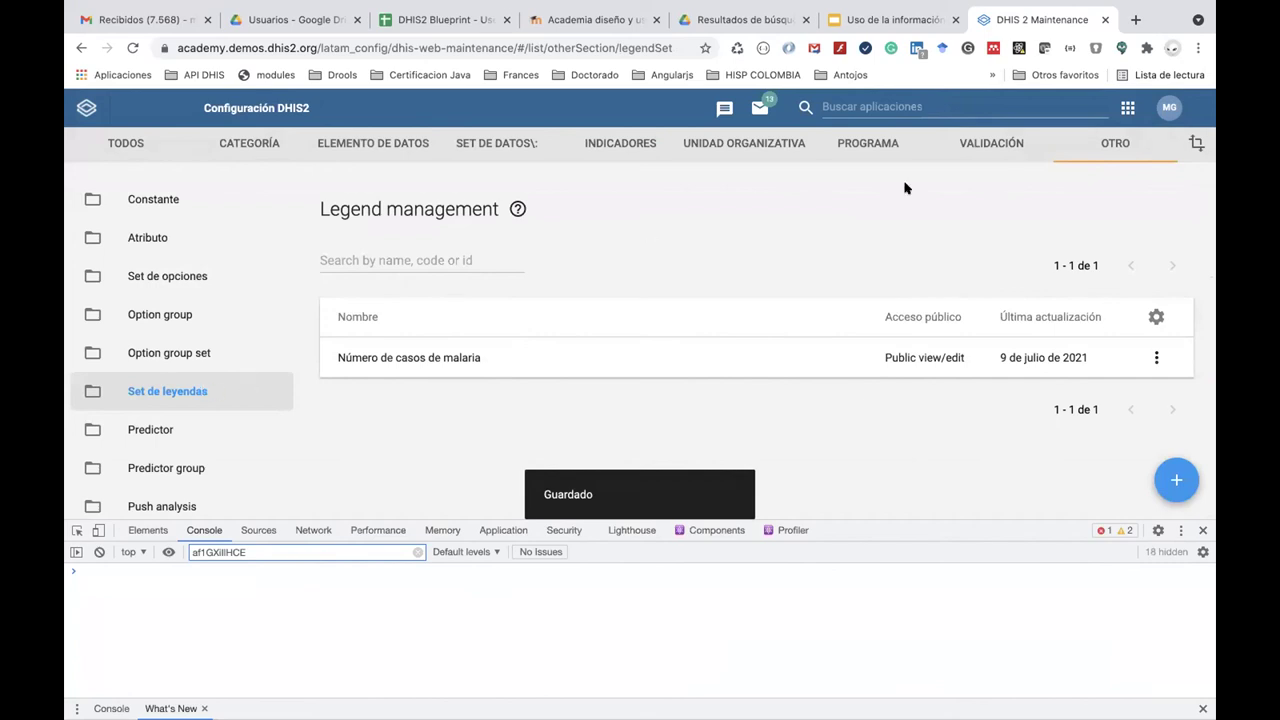
{"action": "left_click", "coordinate": [982, 104]}
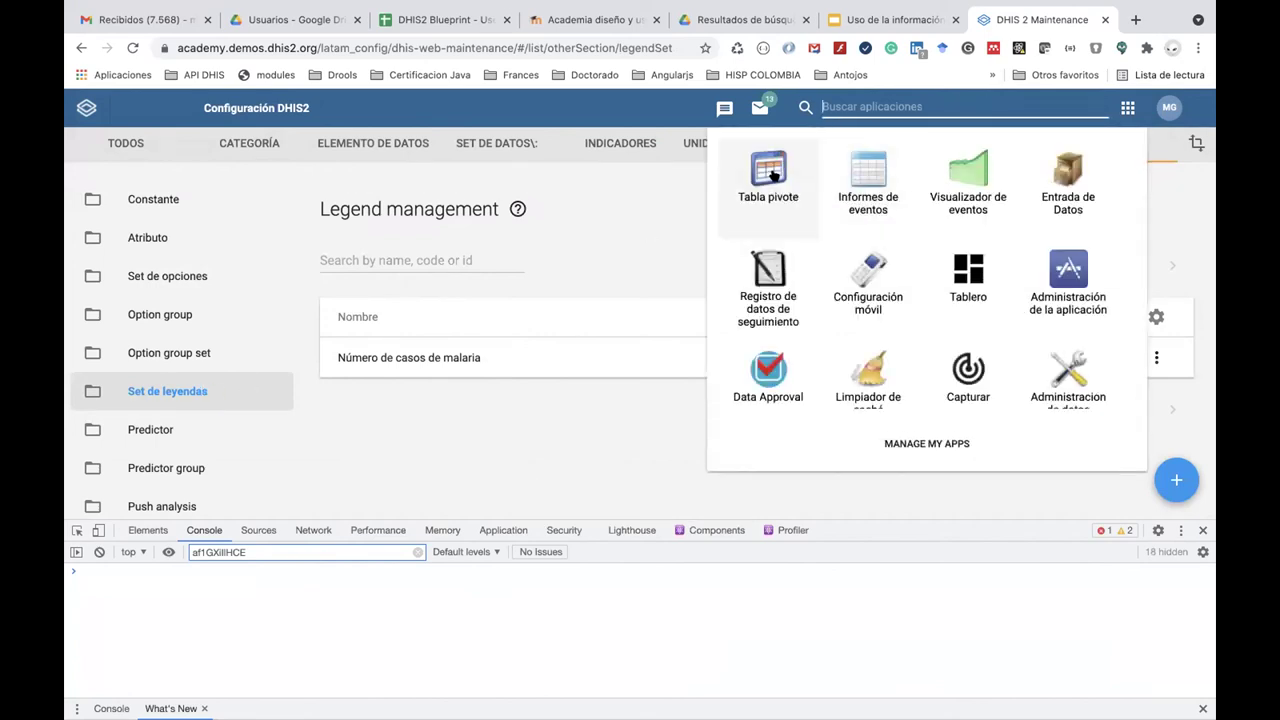
In Tabla pivote, add program indicator MDG - Casos de malaria from ENR - Programa de Malaria.
{"action": "left_click", "coordinate": [774, 175]}
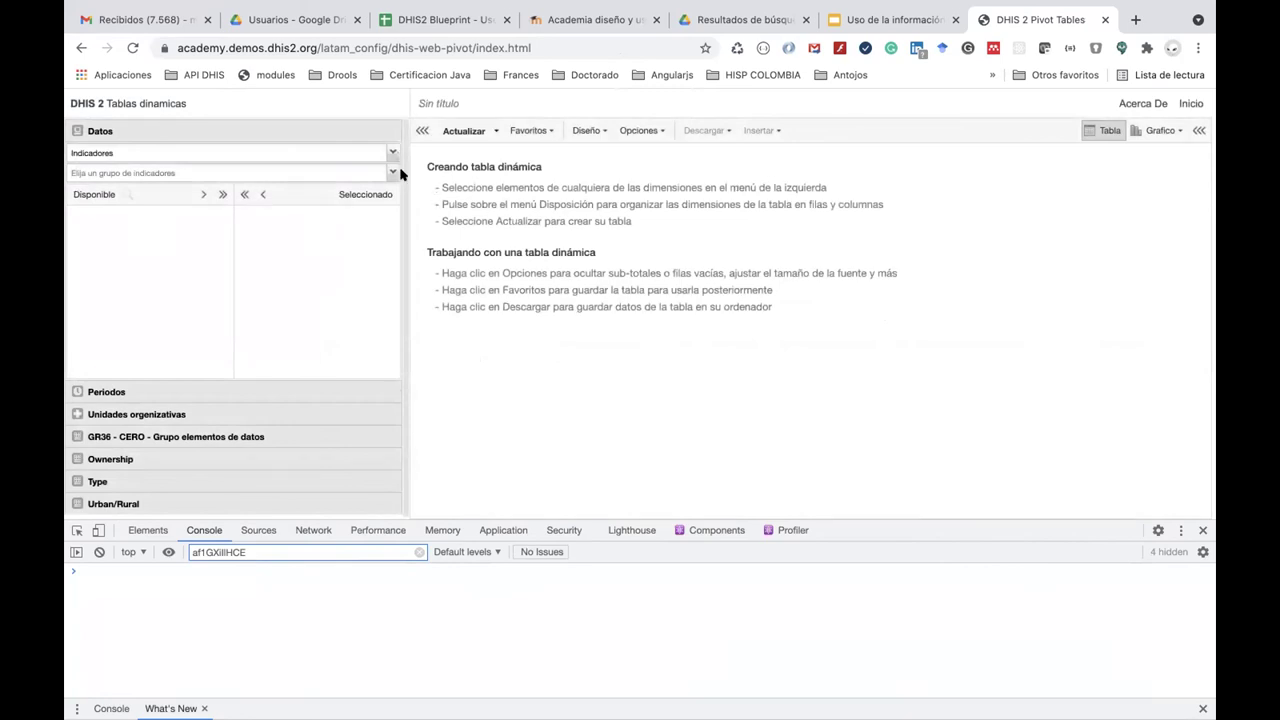
{"action": "left_click", "coordinate": [389, 152]}
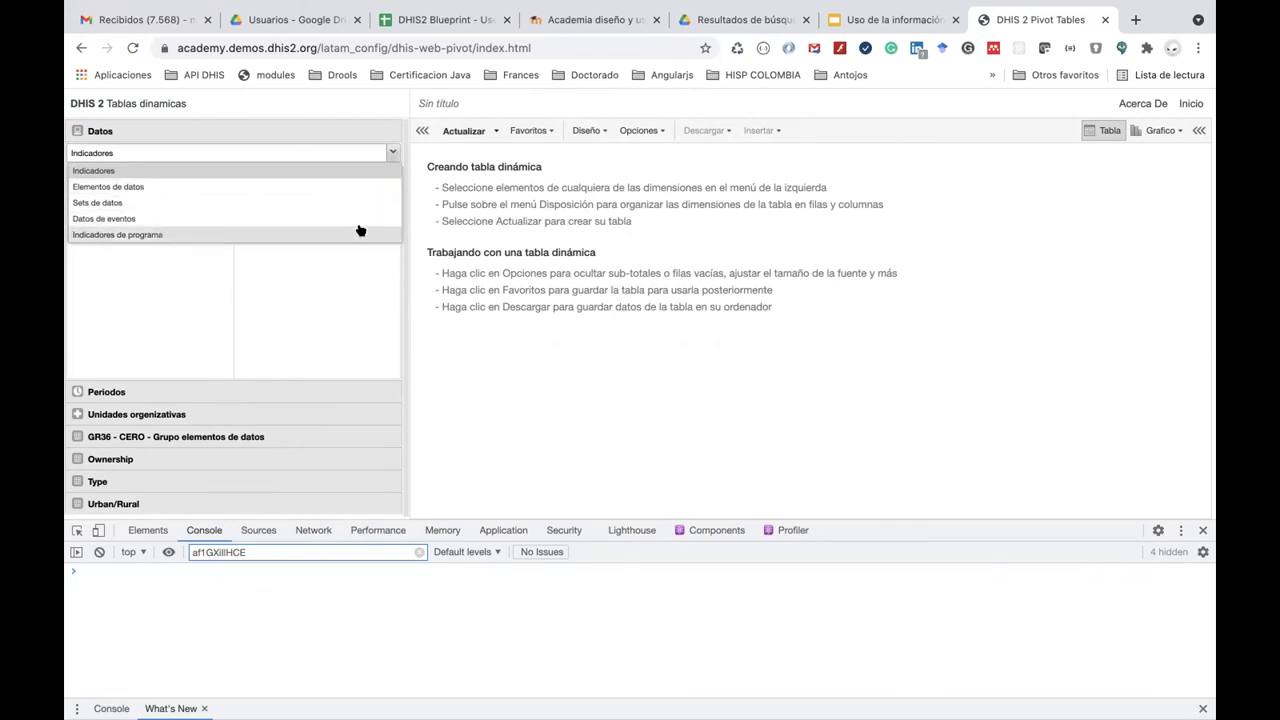
{"action": "left_click", "coordinate": [360, 233]}
{"action": "left_click", "coordinate": [392, 172]}
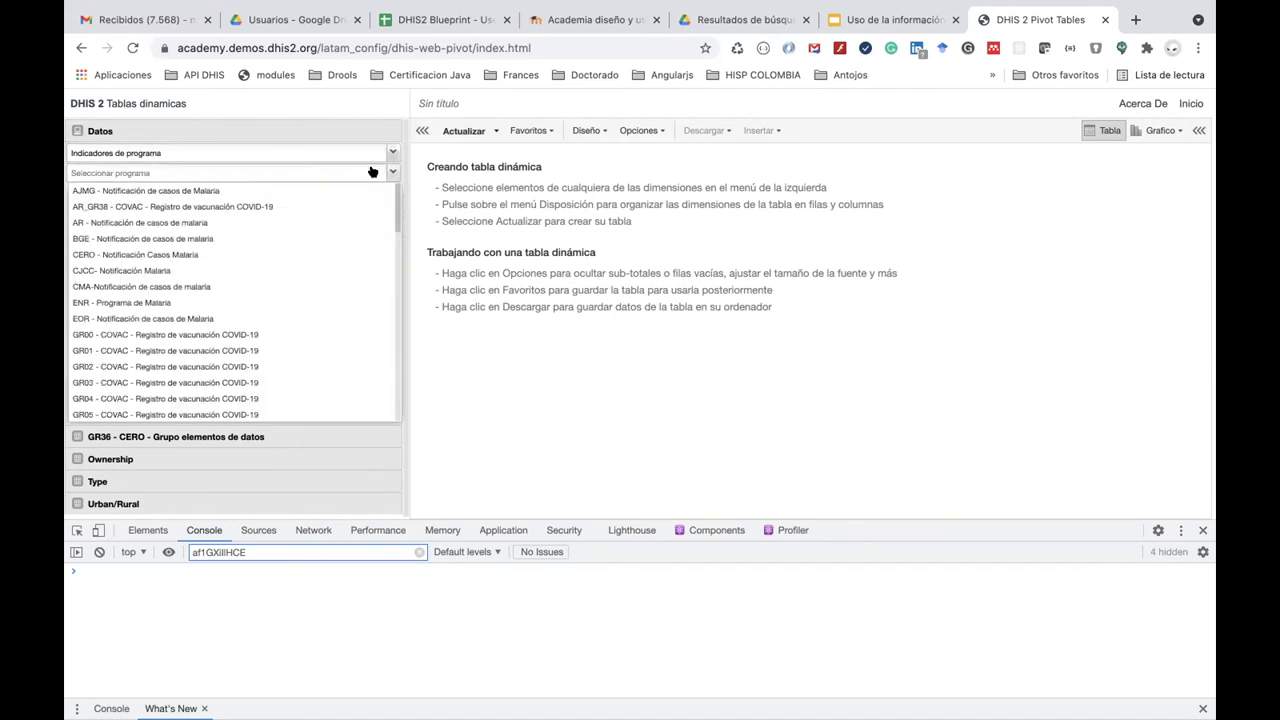
{"action": "left_click", "coordinate": [294, 302]}
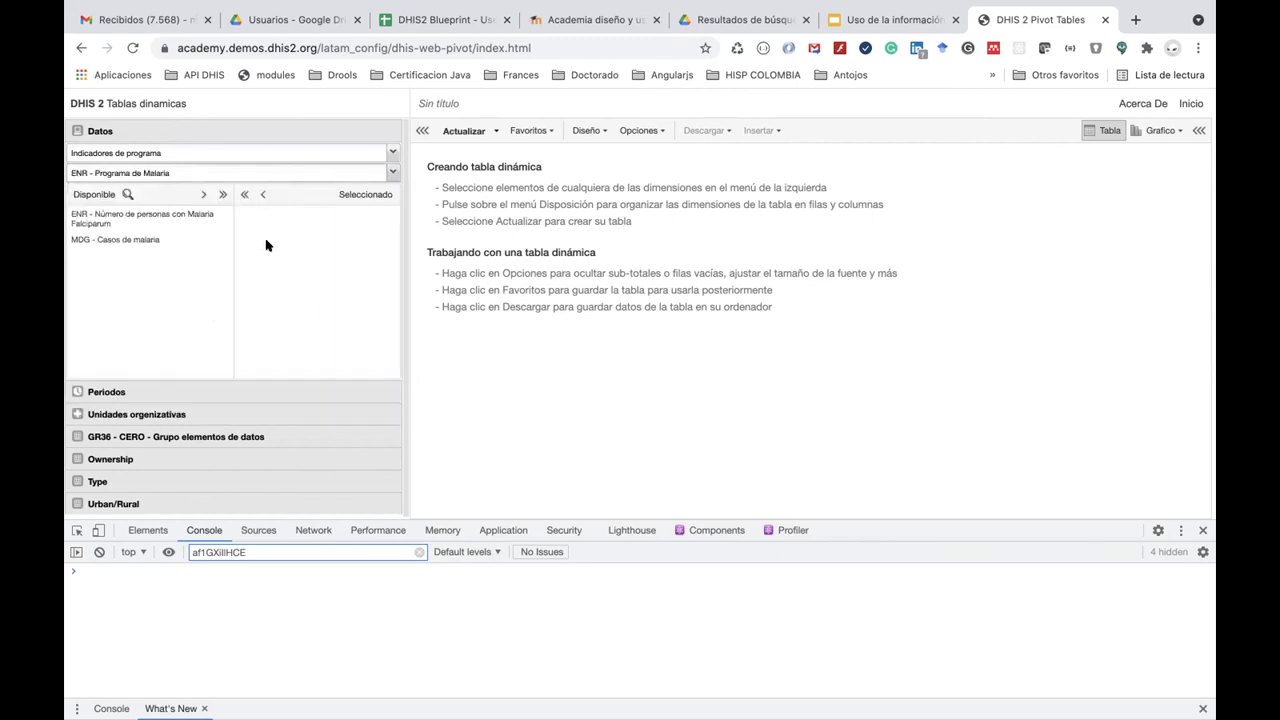
{"action": "double_click", "coordinate": [149, 241]}
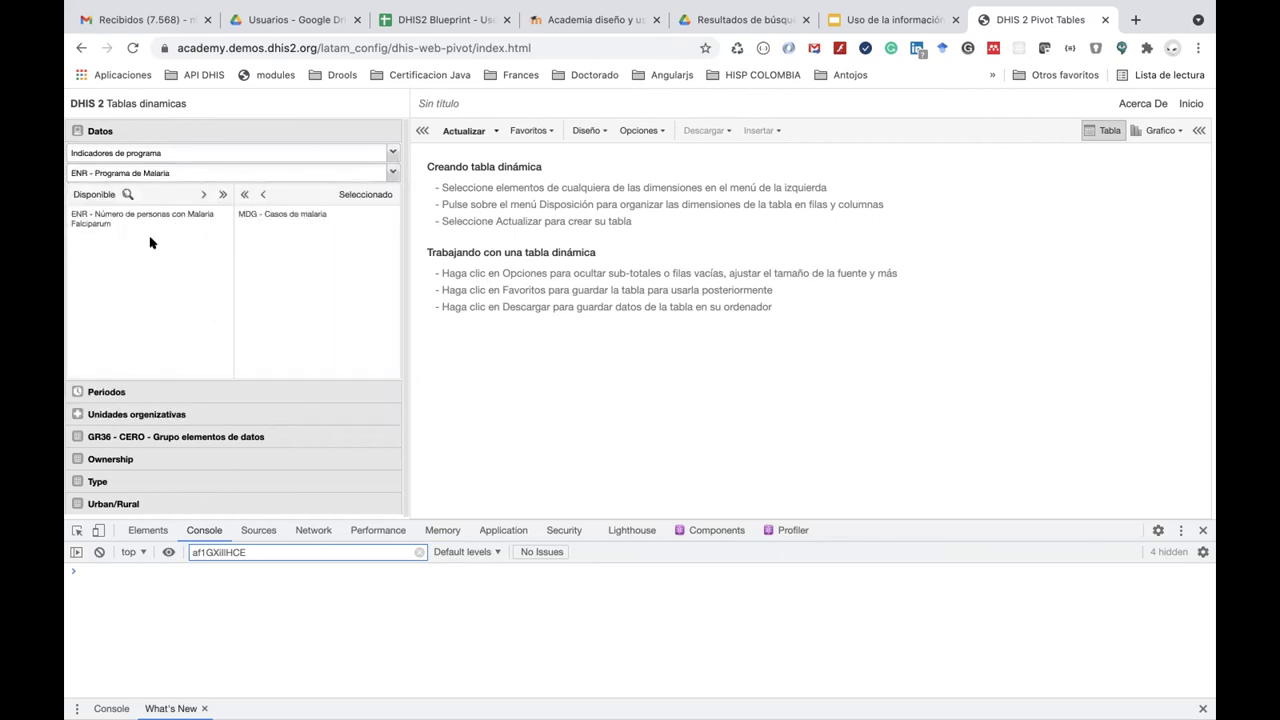
{"action": "left_click", "coordinate": [158, 394]}
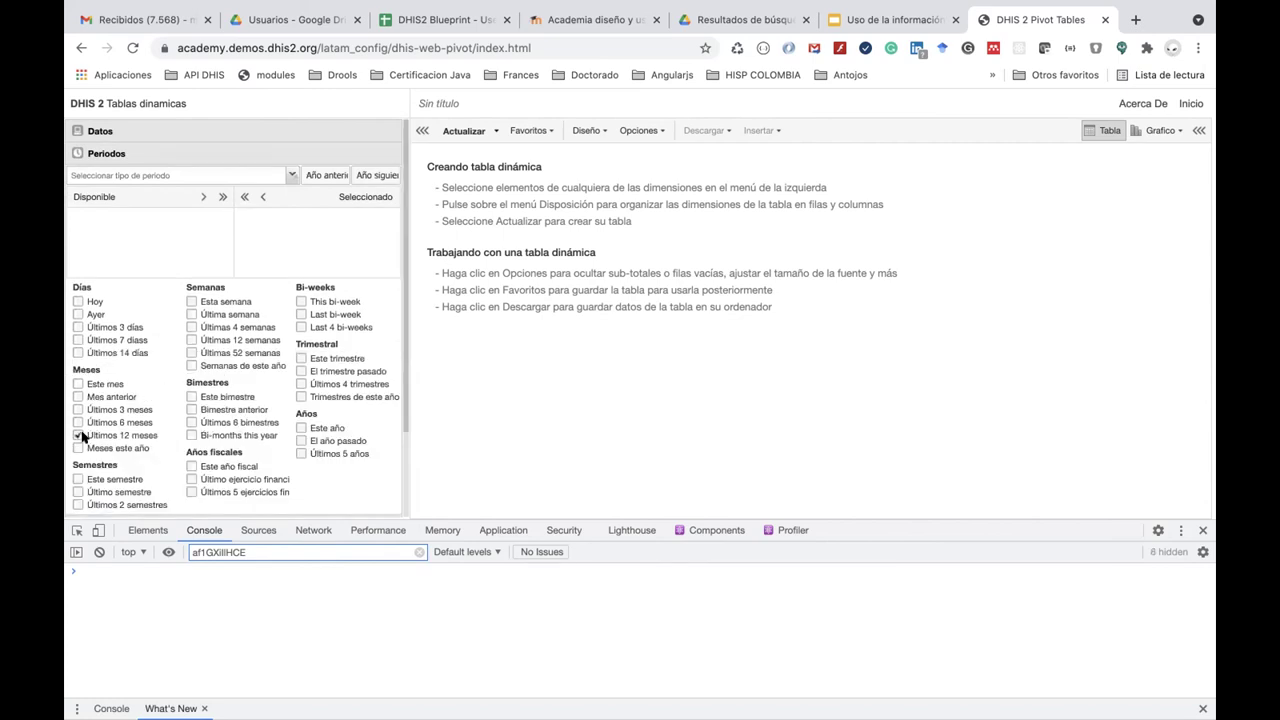
Set the table period to Últimos 12 meses.
{"action": "left_click", "coordinate": [74, 433]}
{"action": "scroll", "coordinate": [296, 427], "scroll_direction": "down", "scroll_amount": 3}
{"action": "left_click", "coordinate": [239, 424]}
{"action": "left_click", "coordinate": [84, 136]}
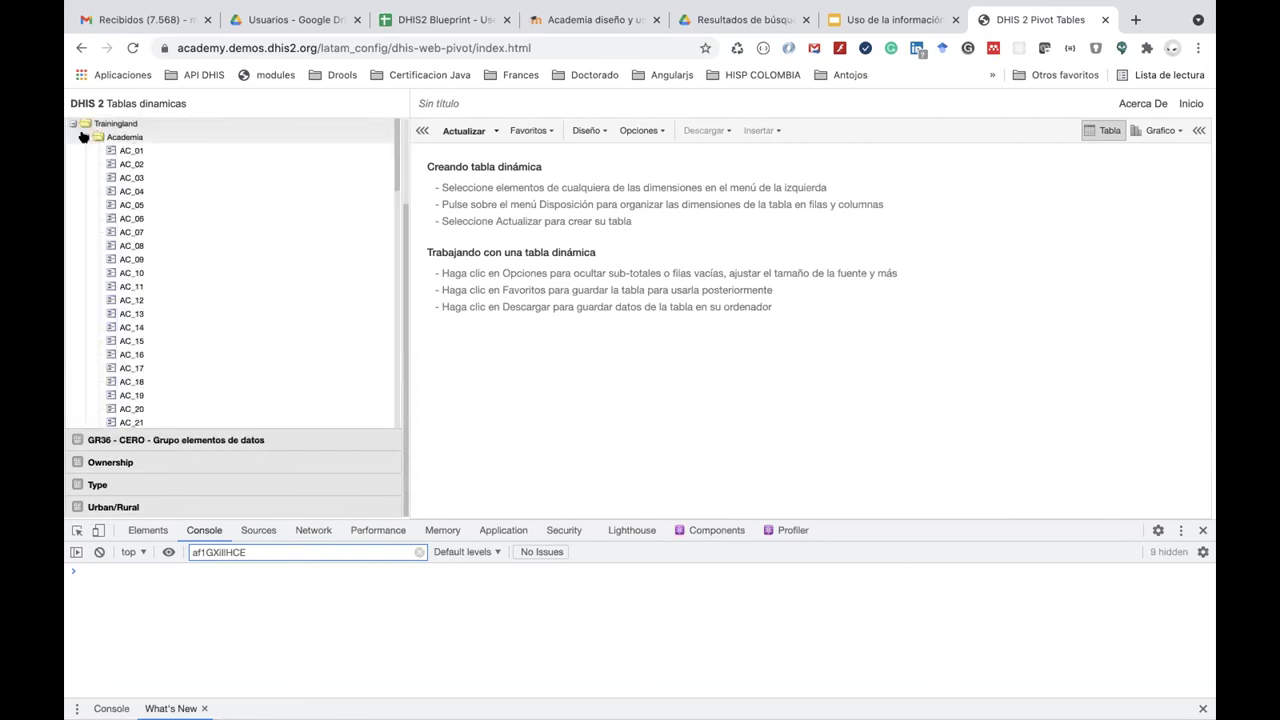
{"action": "left_click", "coordinate": [84, 136]}
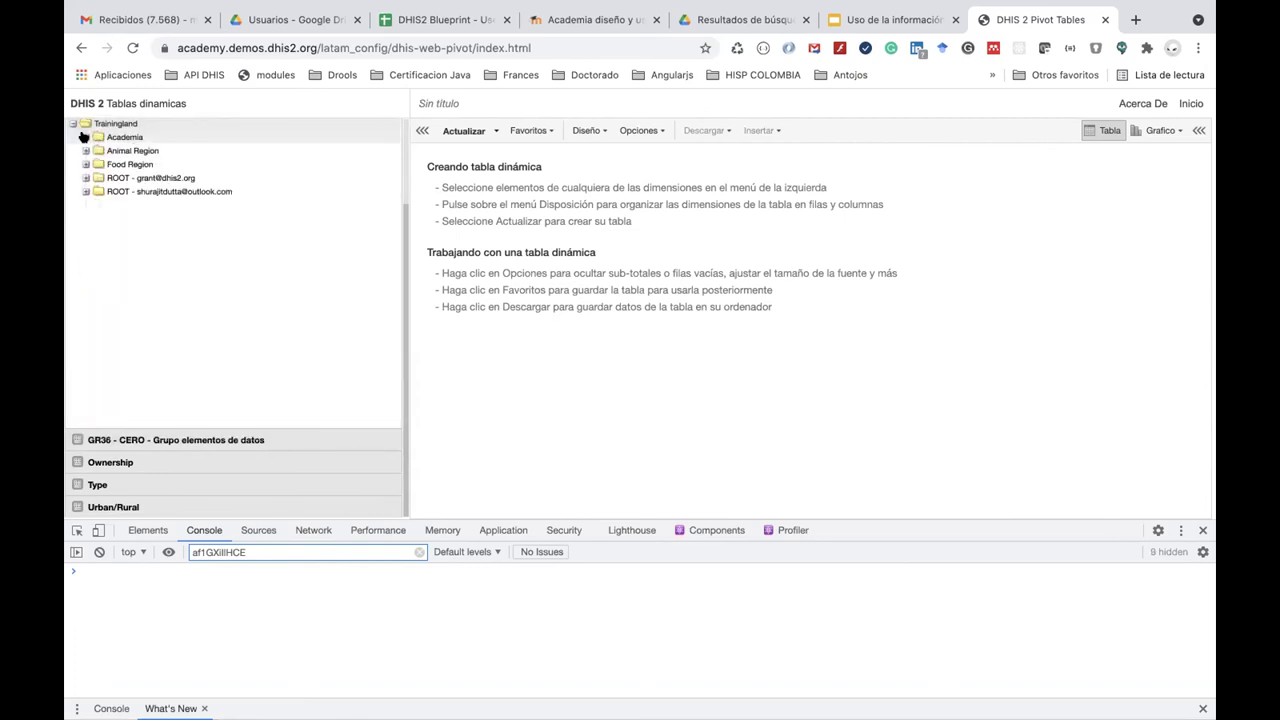
{"action": "scroll", "coordinate": [114, 120], "scroll_direction": "up", "scroll_amount": 3}
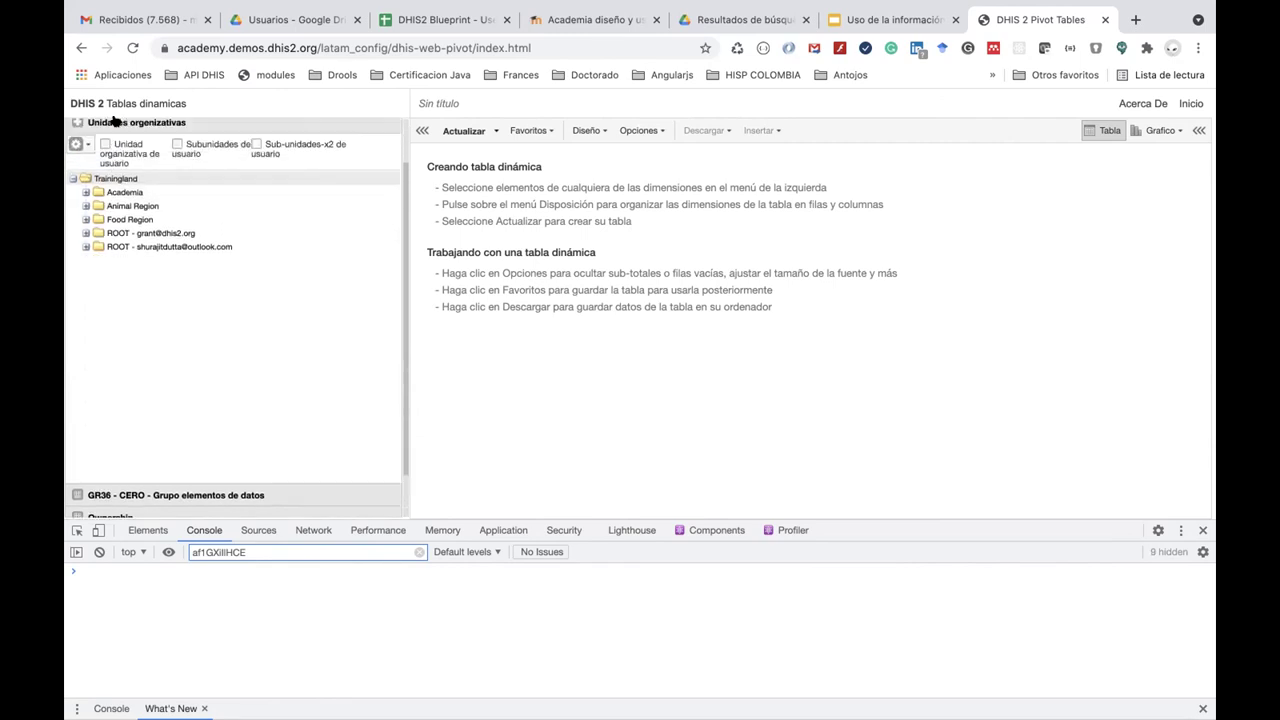
Select organisation units at the Facility level only and update the table.
{"action": "left_click", "coordinate": [82, 198]}
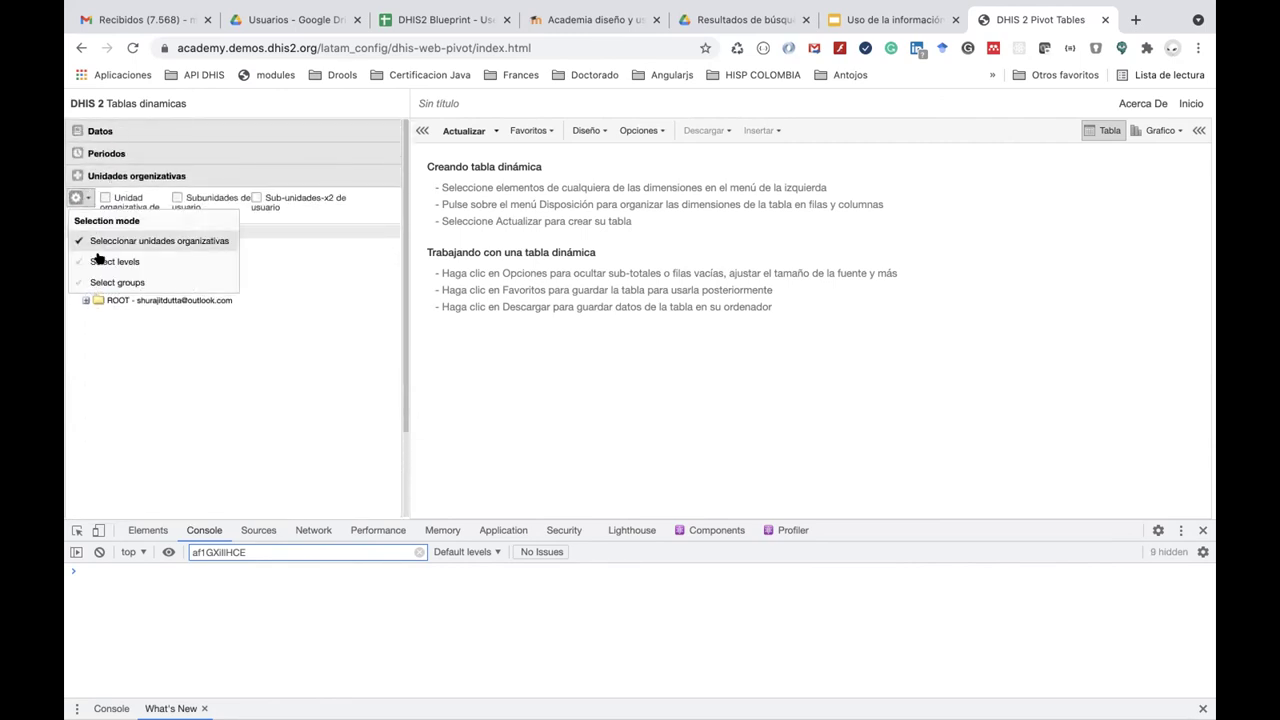
{"action": "left_click", "coordinate": [110, 262]}
{"action": "left_click", "coordinate": [171, 198]}
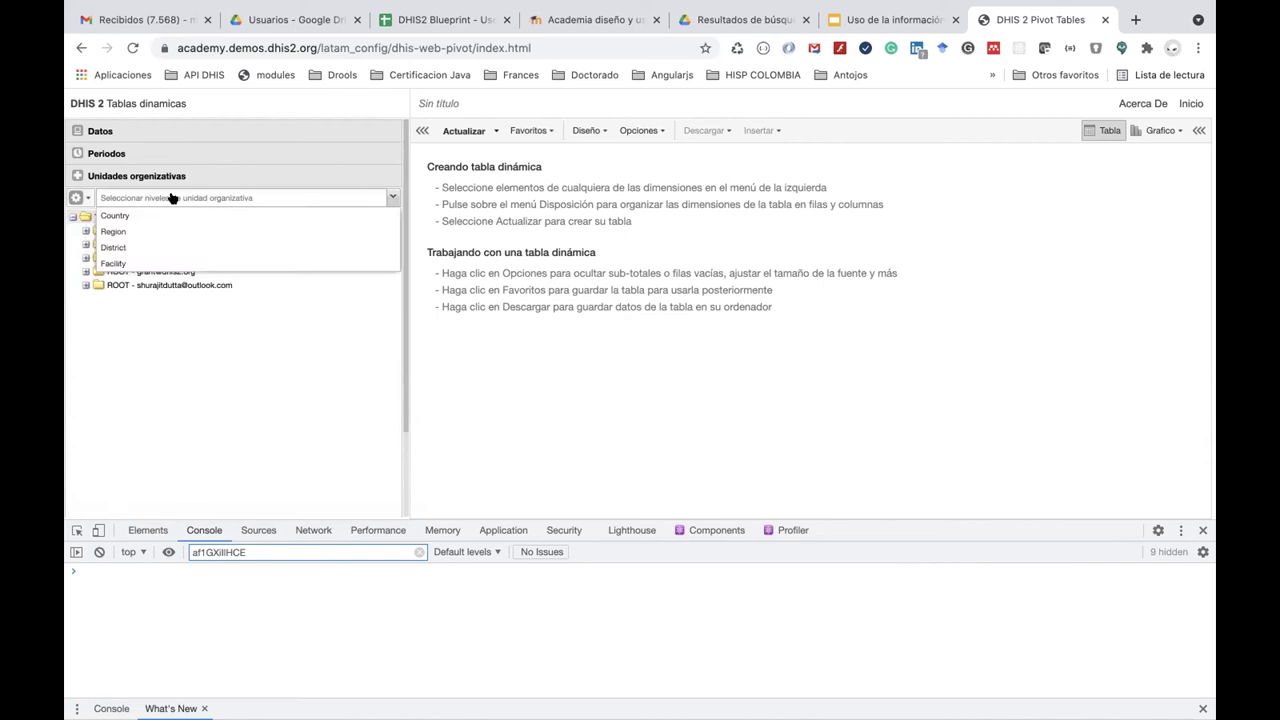
{"action": "left_click", "coordinate": [171, 252]}
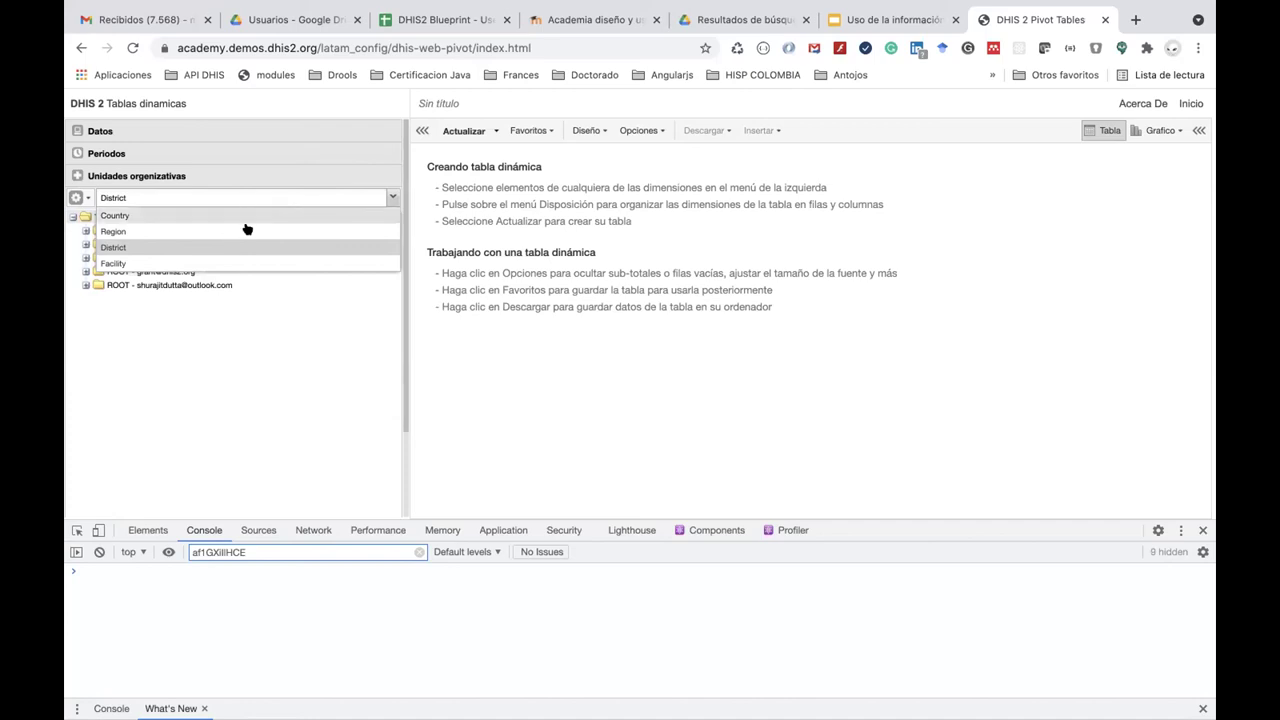
{"action": "left_click", "coordinate": [245, 262]}
{"action": "left_click", "coordinate": [234, 246]}
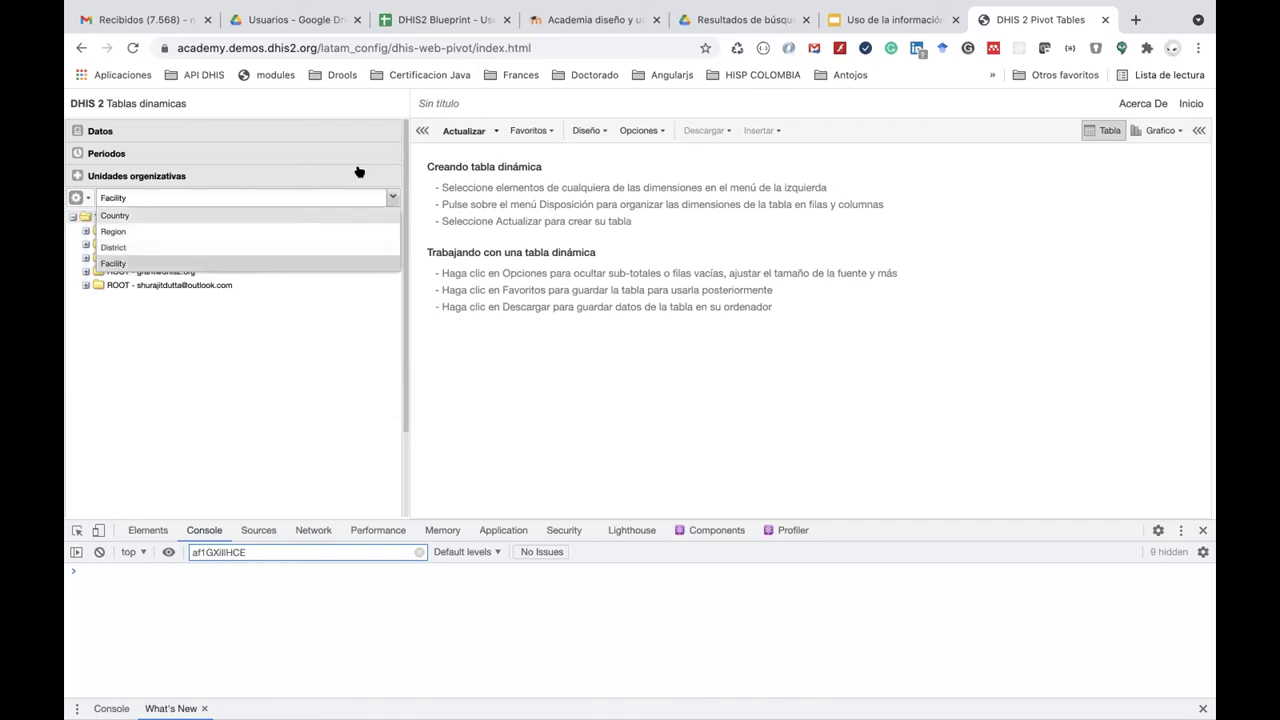
{"action": "left_click", "coordinate": [460, 133]}
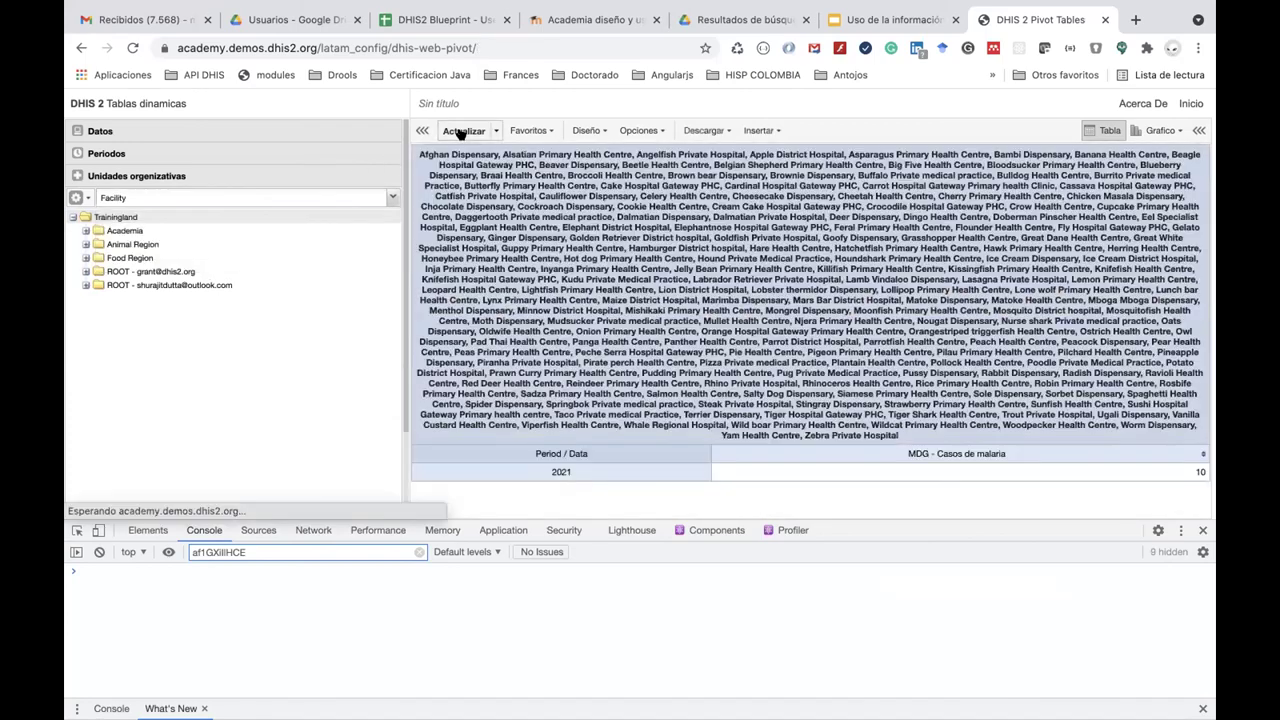
In Diseño, place Organisation units in rows and Periodos in the report filter.
{"action": "left_click", "coordinate": [643, 133]}
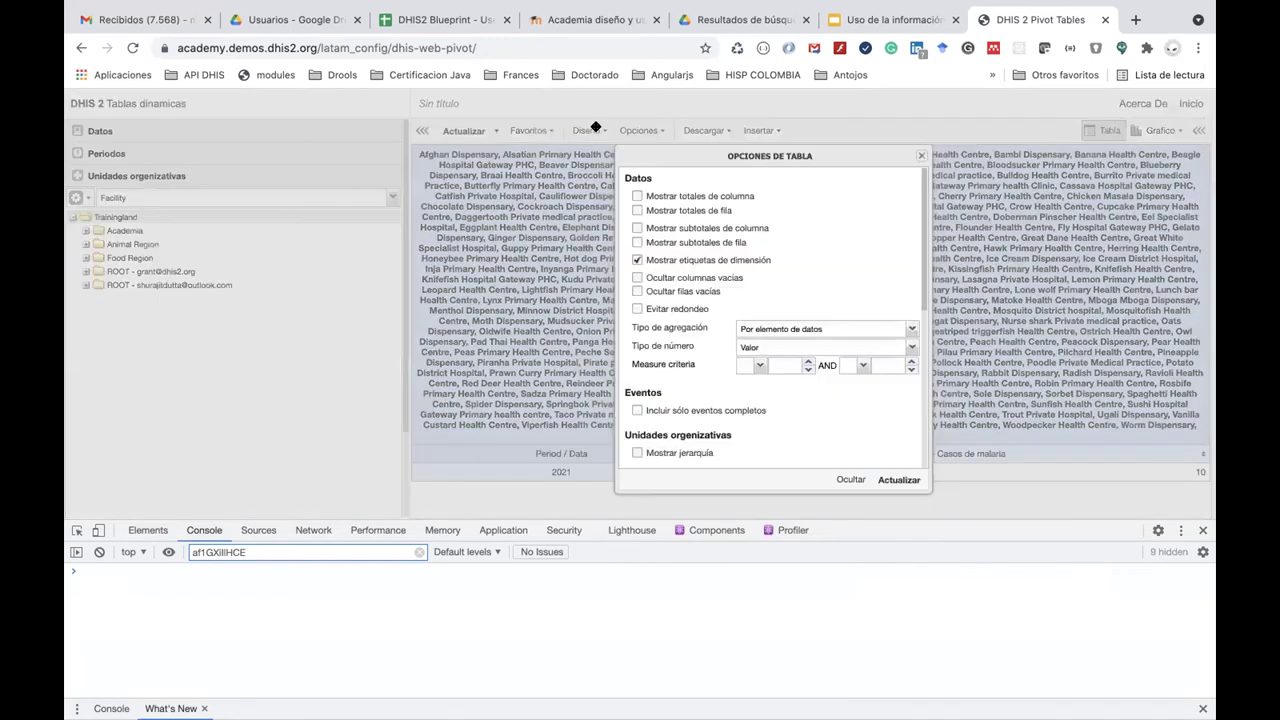
{"action": "left_click", "coordinate": [595, 129]}
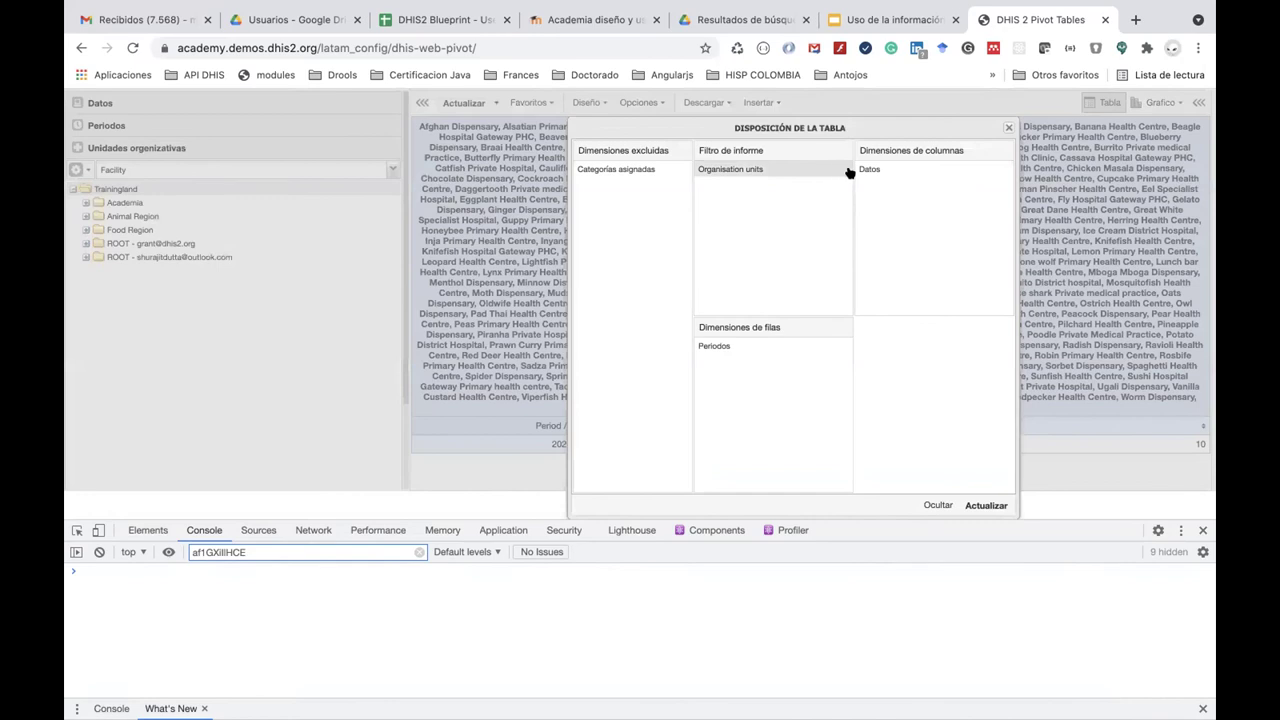
{"action": "left_click_drag", "start_coordinate": [771, 170], "coordinate": [798, 356]}
{"action": "left_click_drag", "start_coordinate": [754, 265], "coordinate": [759, 263]}
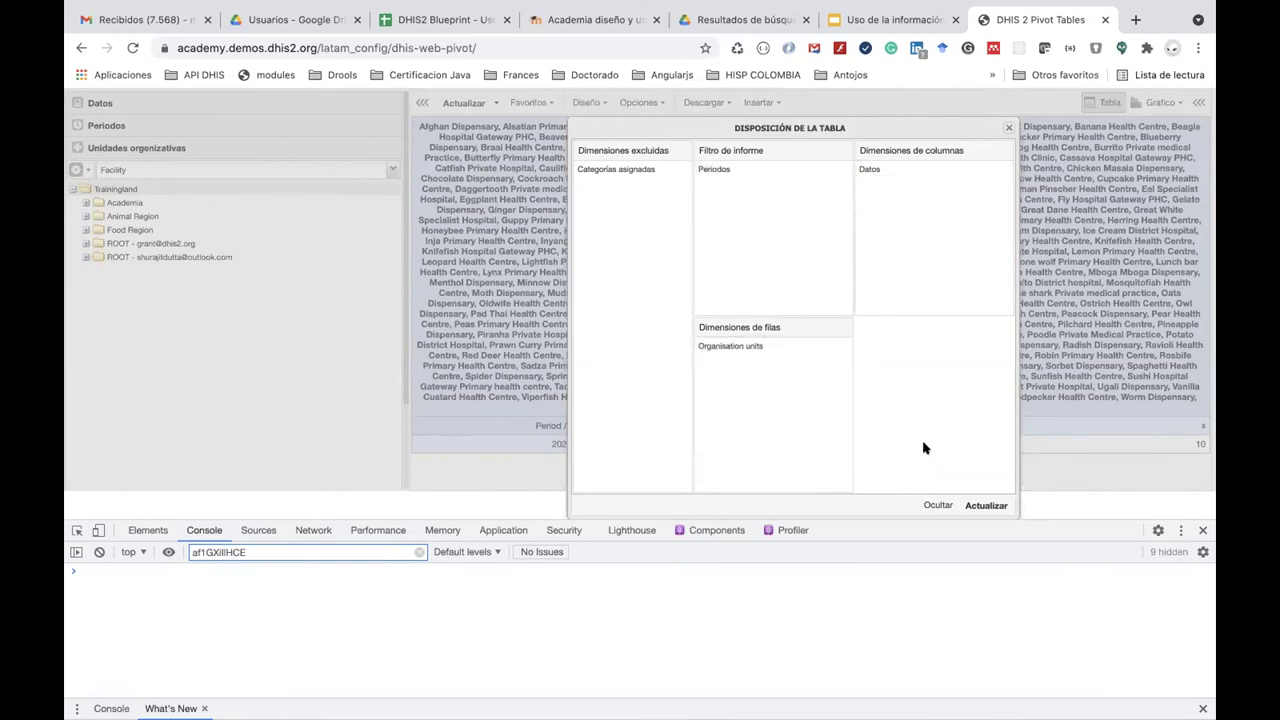